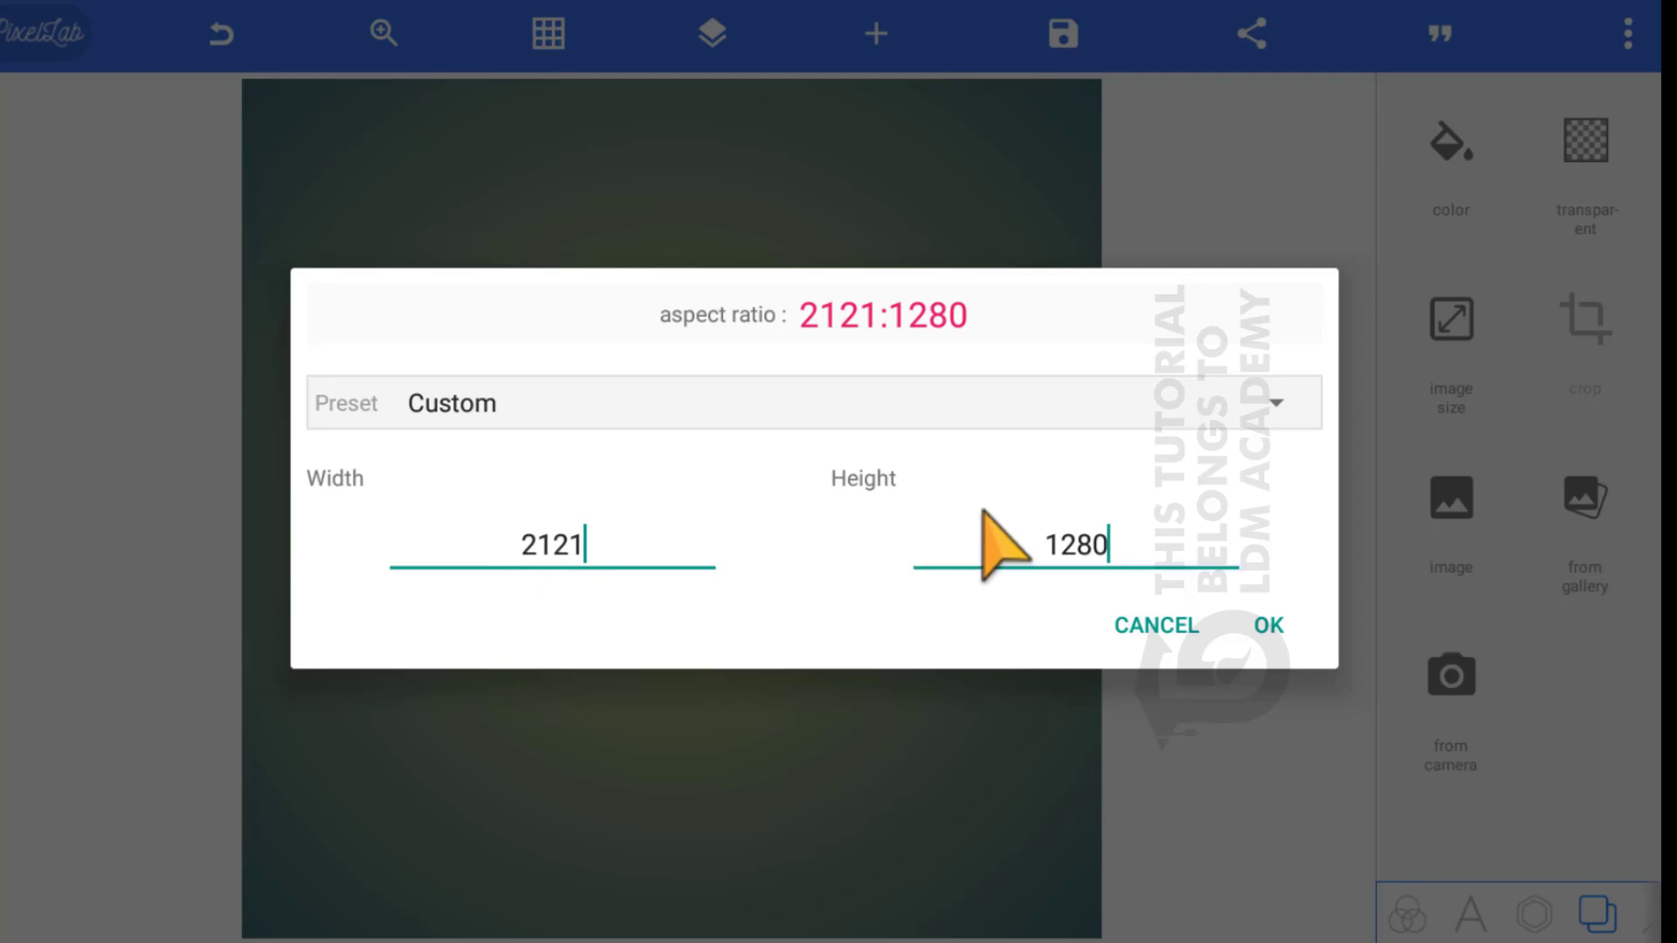
Set the custom canvas height to 3000, keeping the width at 2121
text(3000)
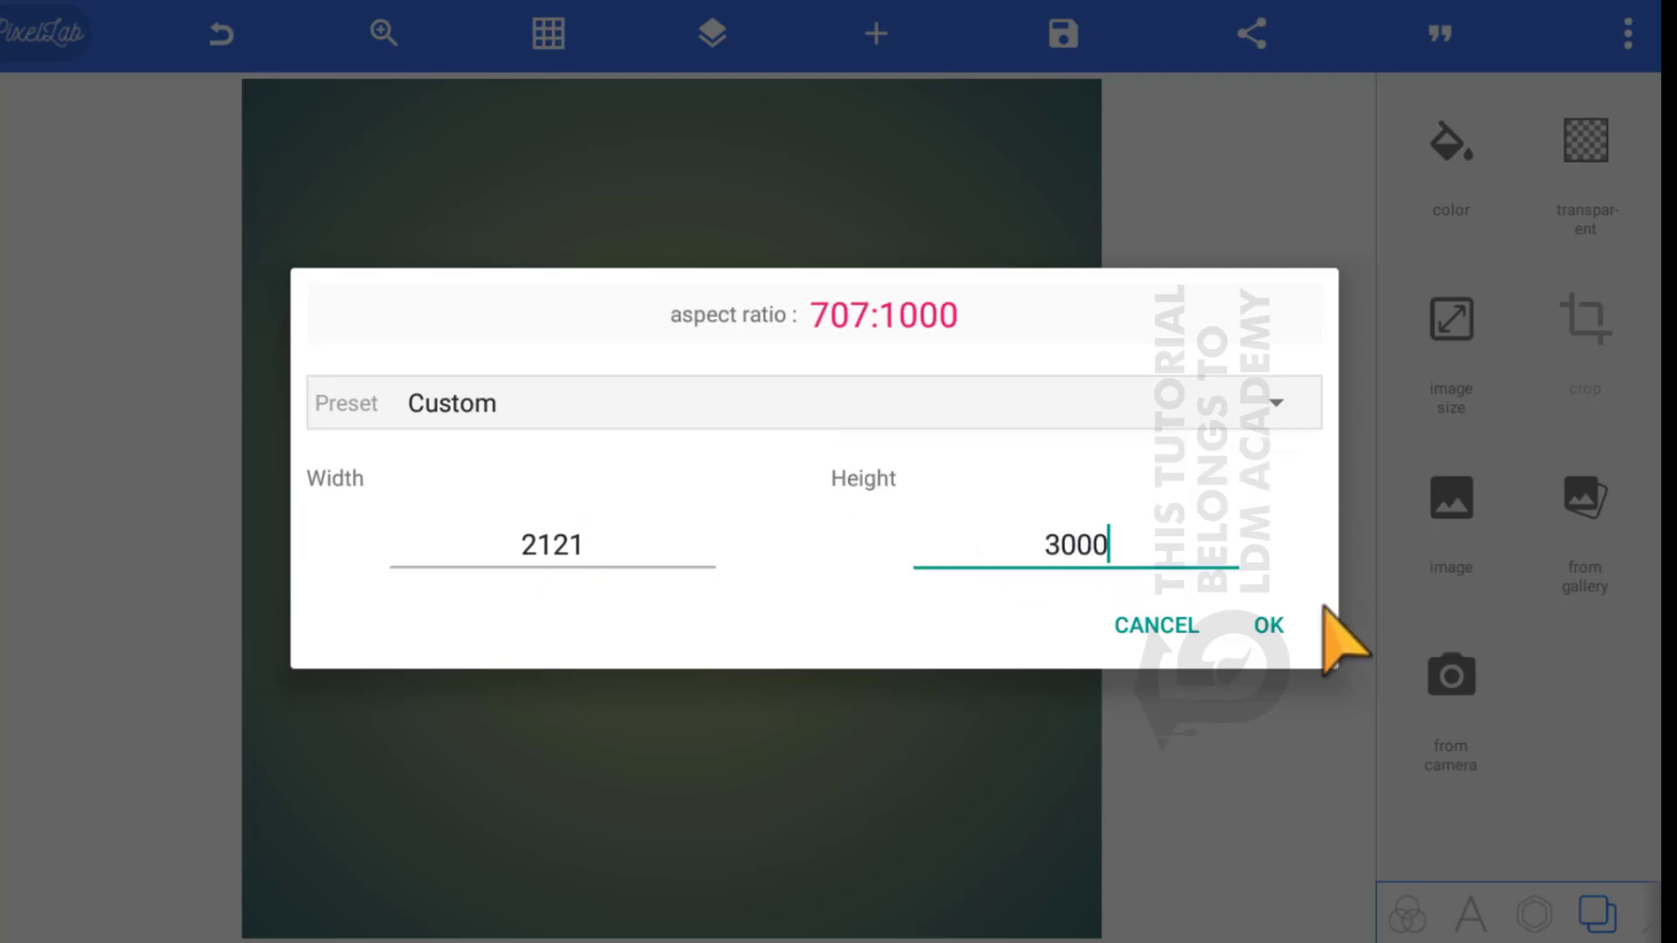
click(1268, 622)
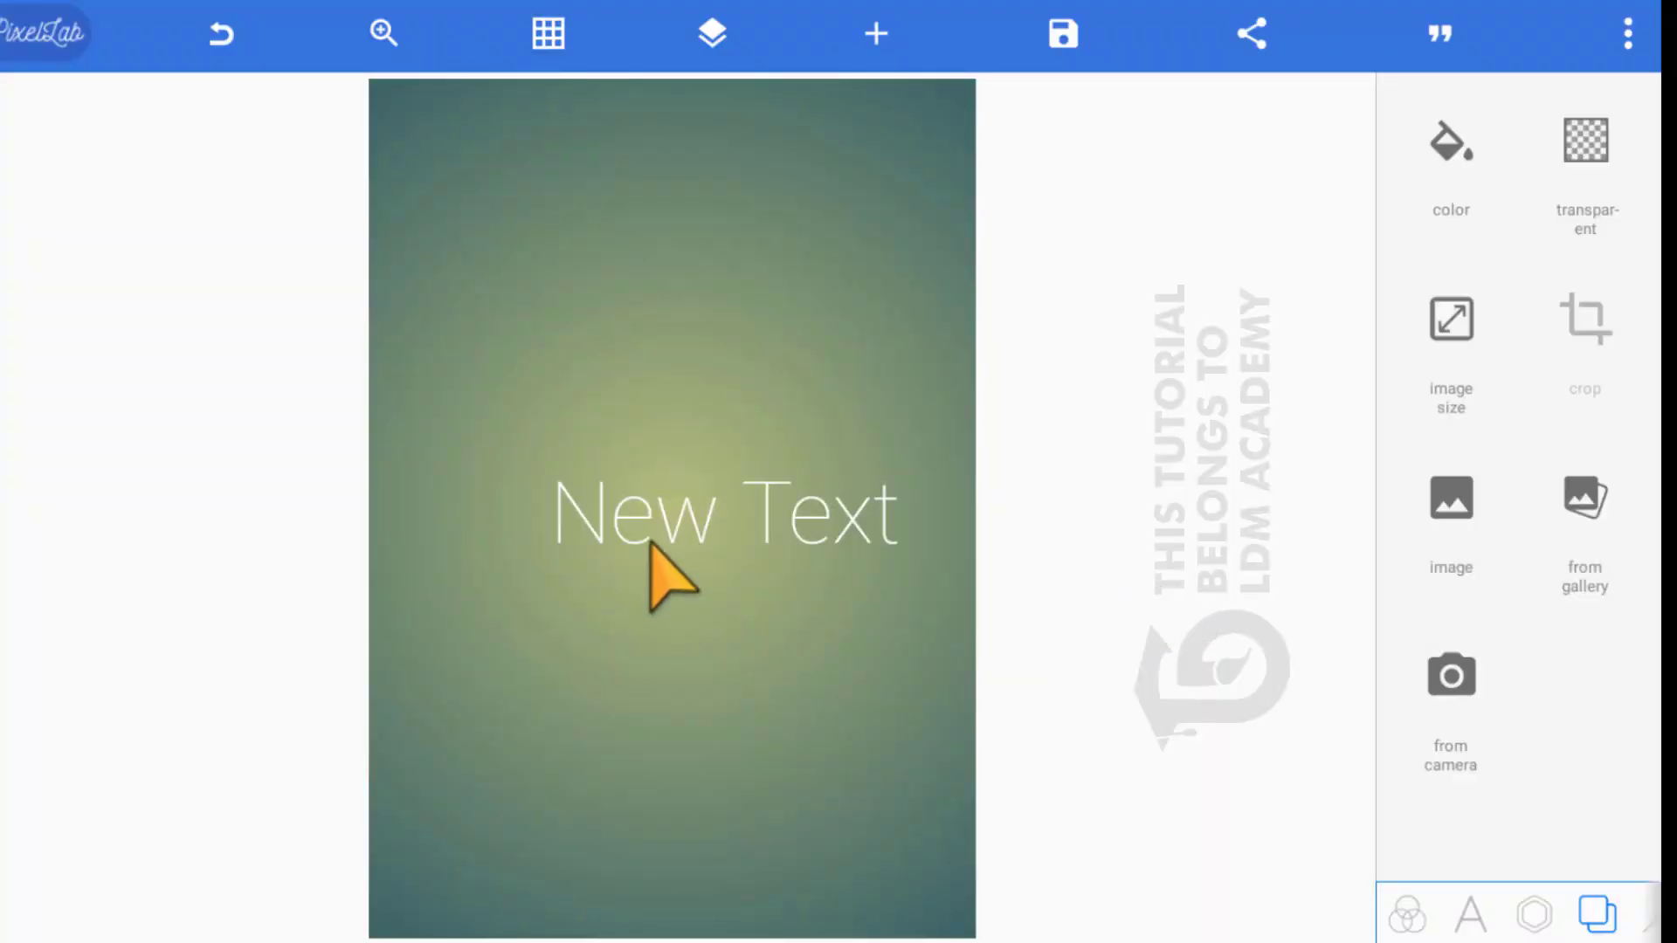
Delete the "New Text" placeholder from the canvas
click(644, 499)
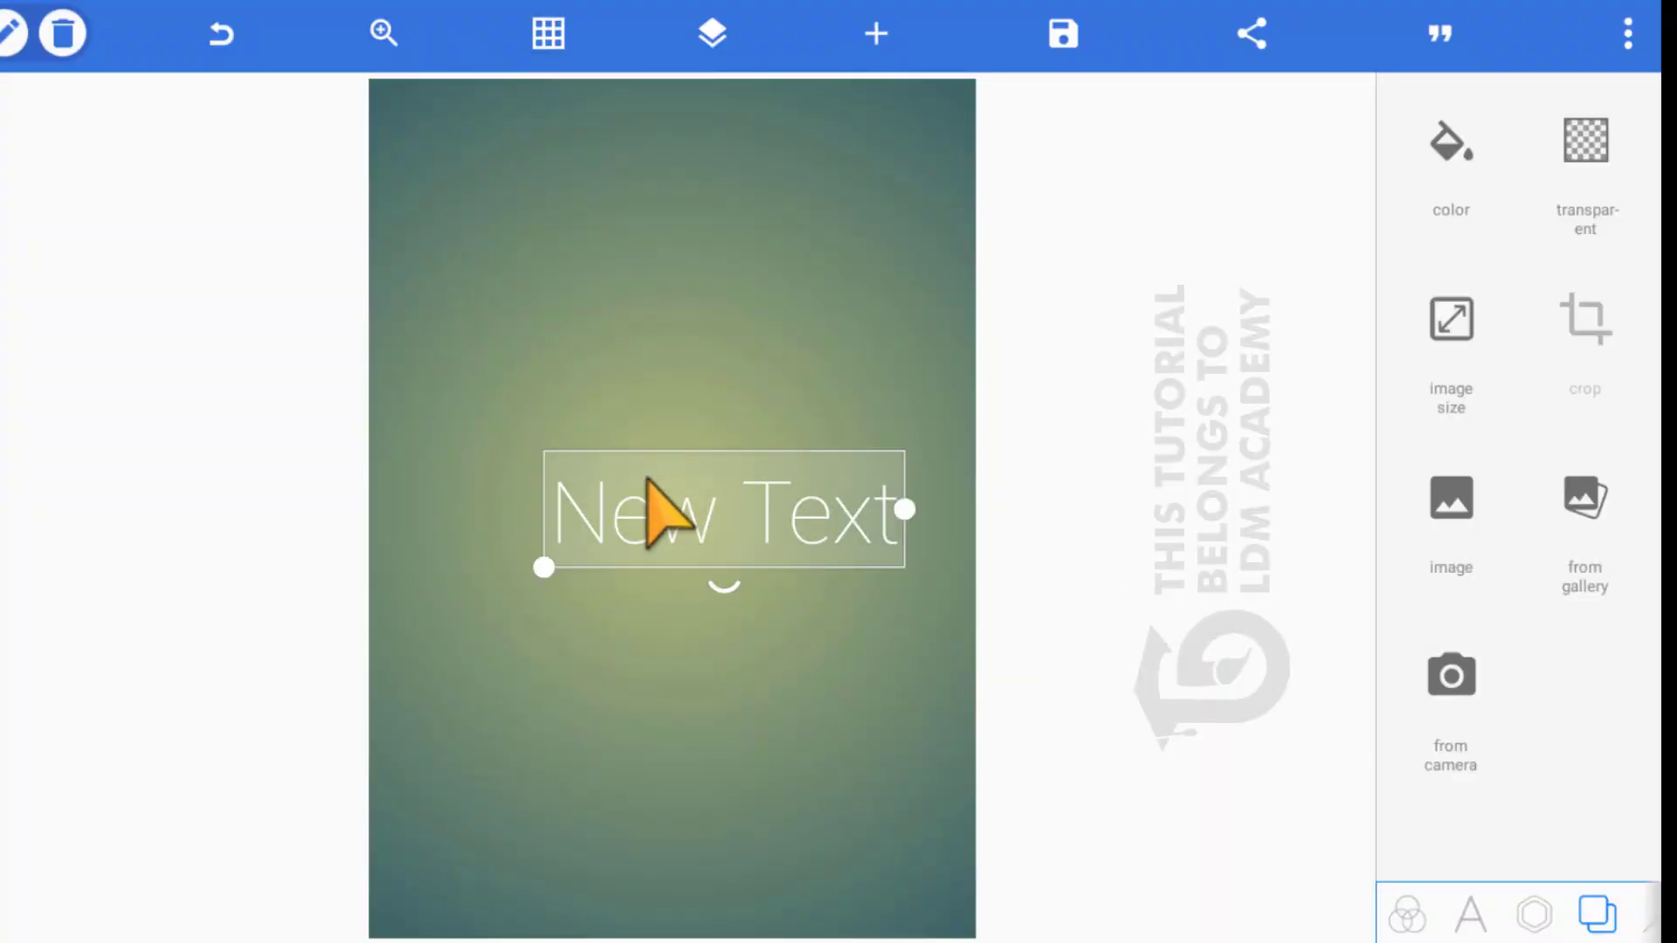
click(61, 34)
click(1263, 550)
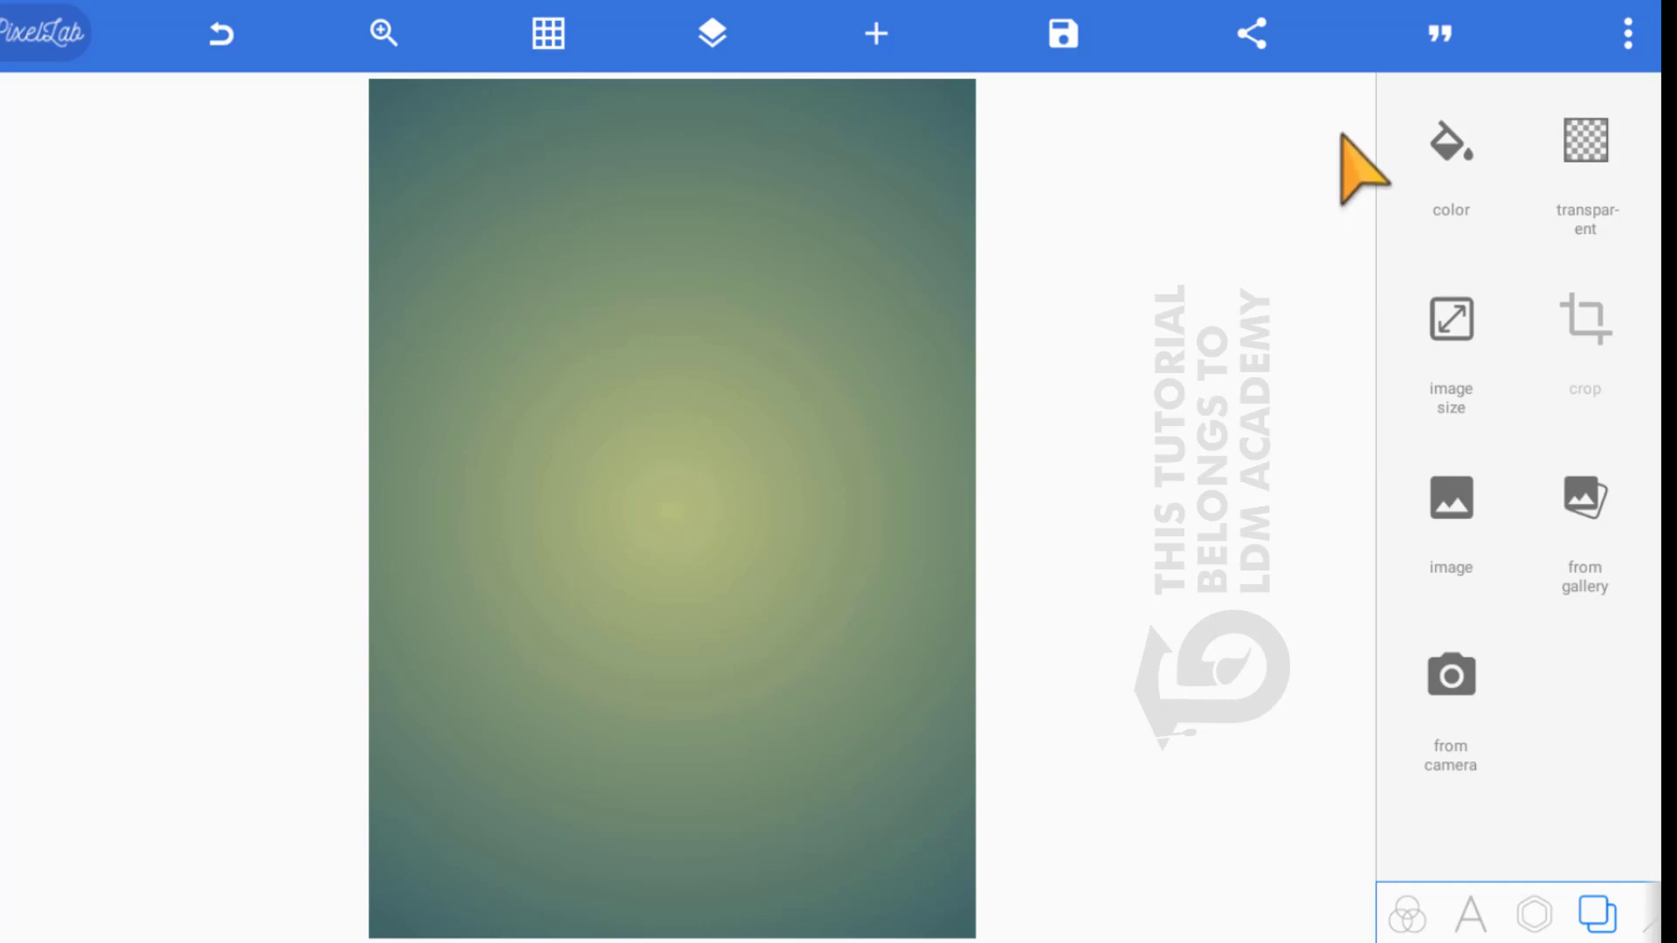
Fill the background with the saved vertical gradient that runs from orange to green
click(1445, 145)
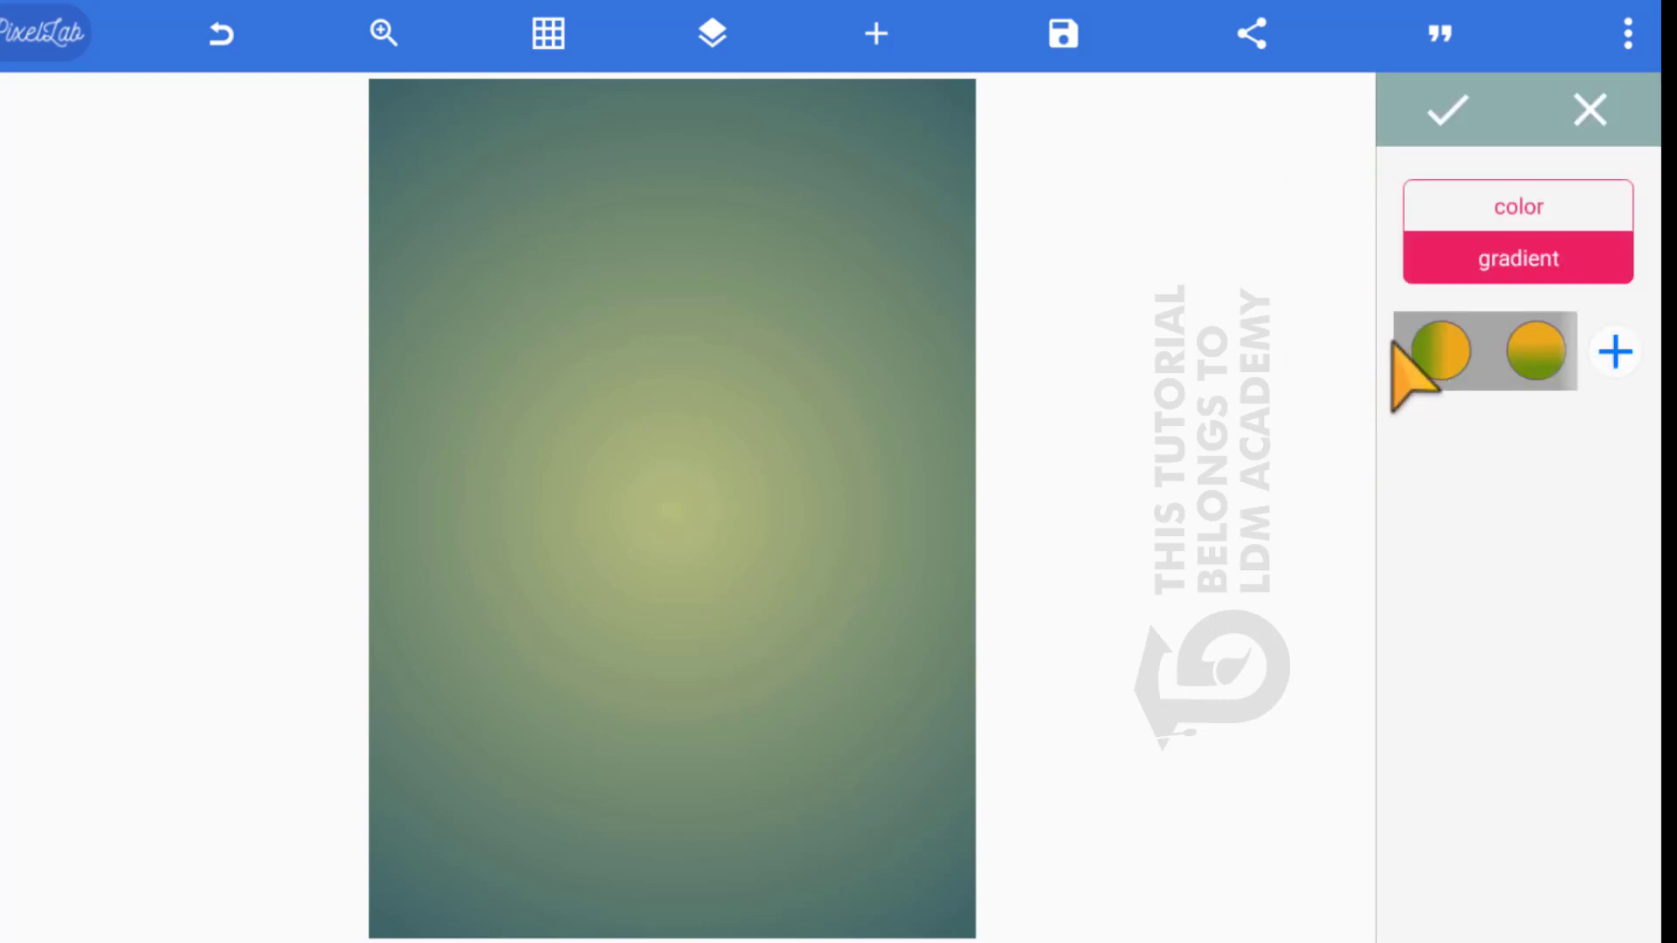
drag(1396, 331, 1354, 361)
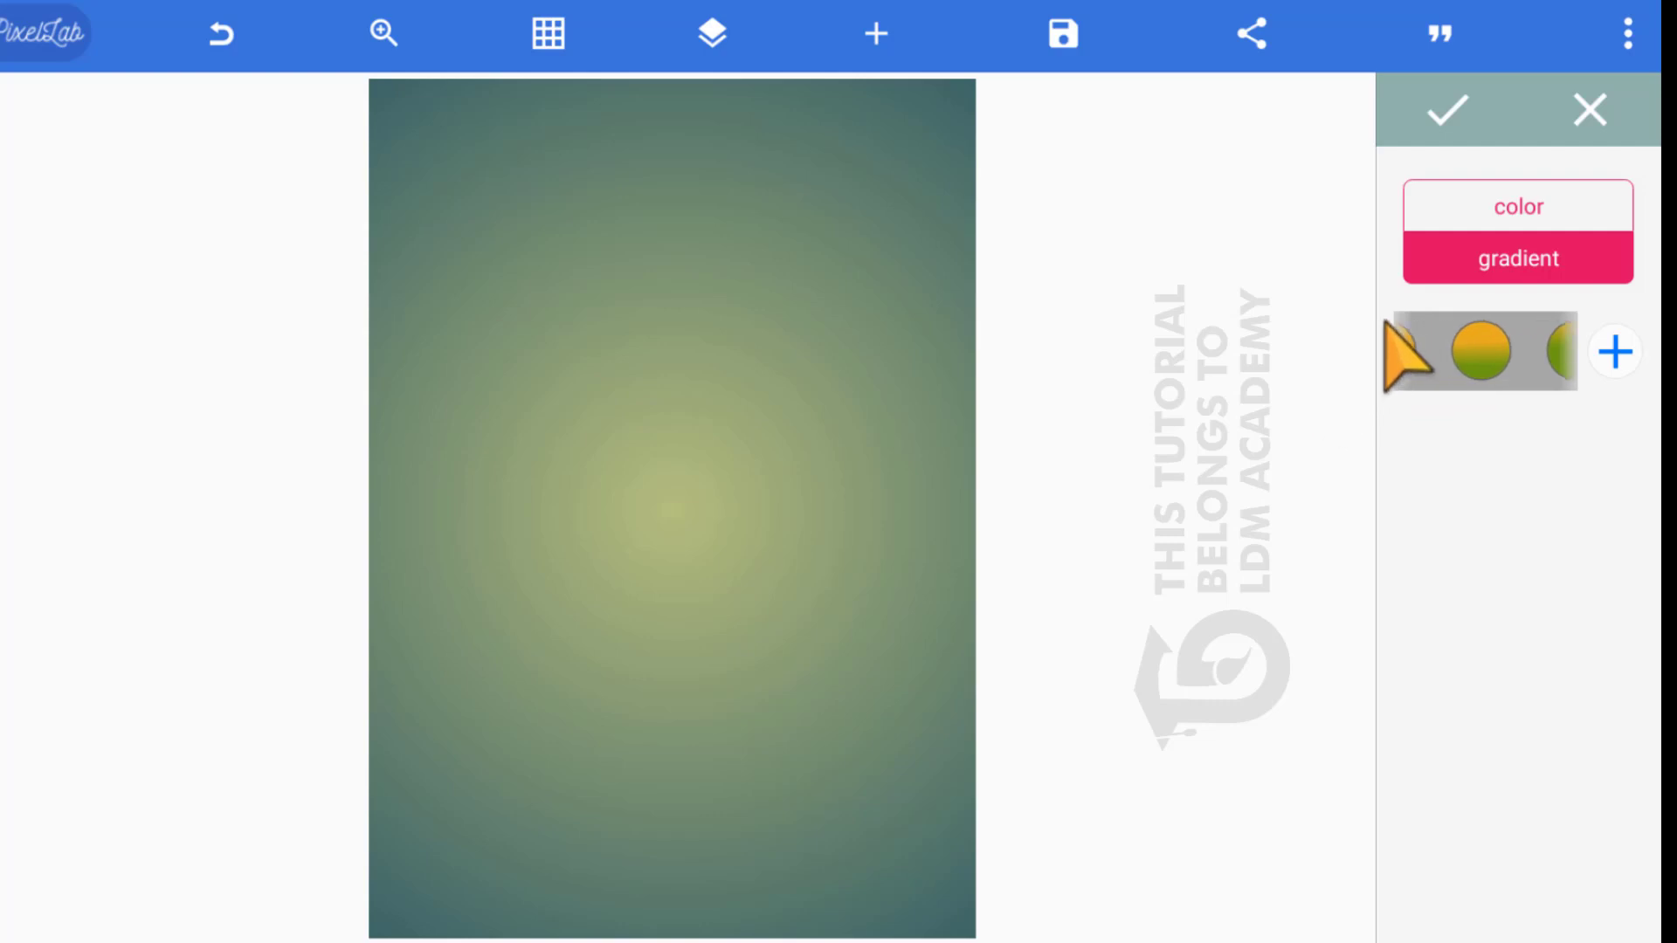
click(1382, 330)
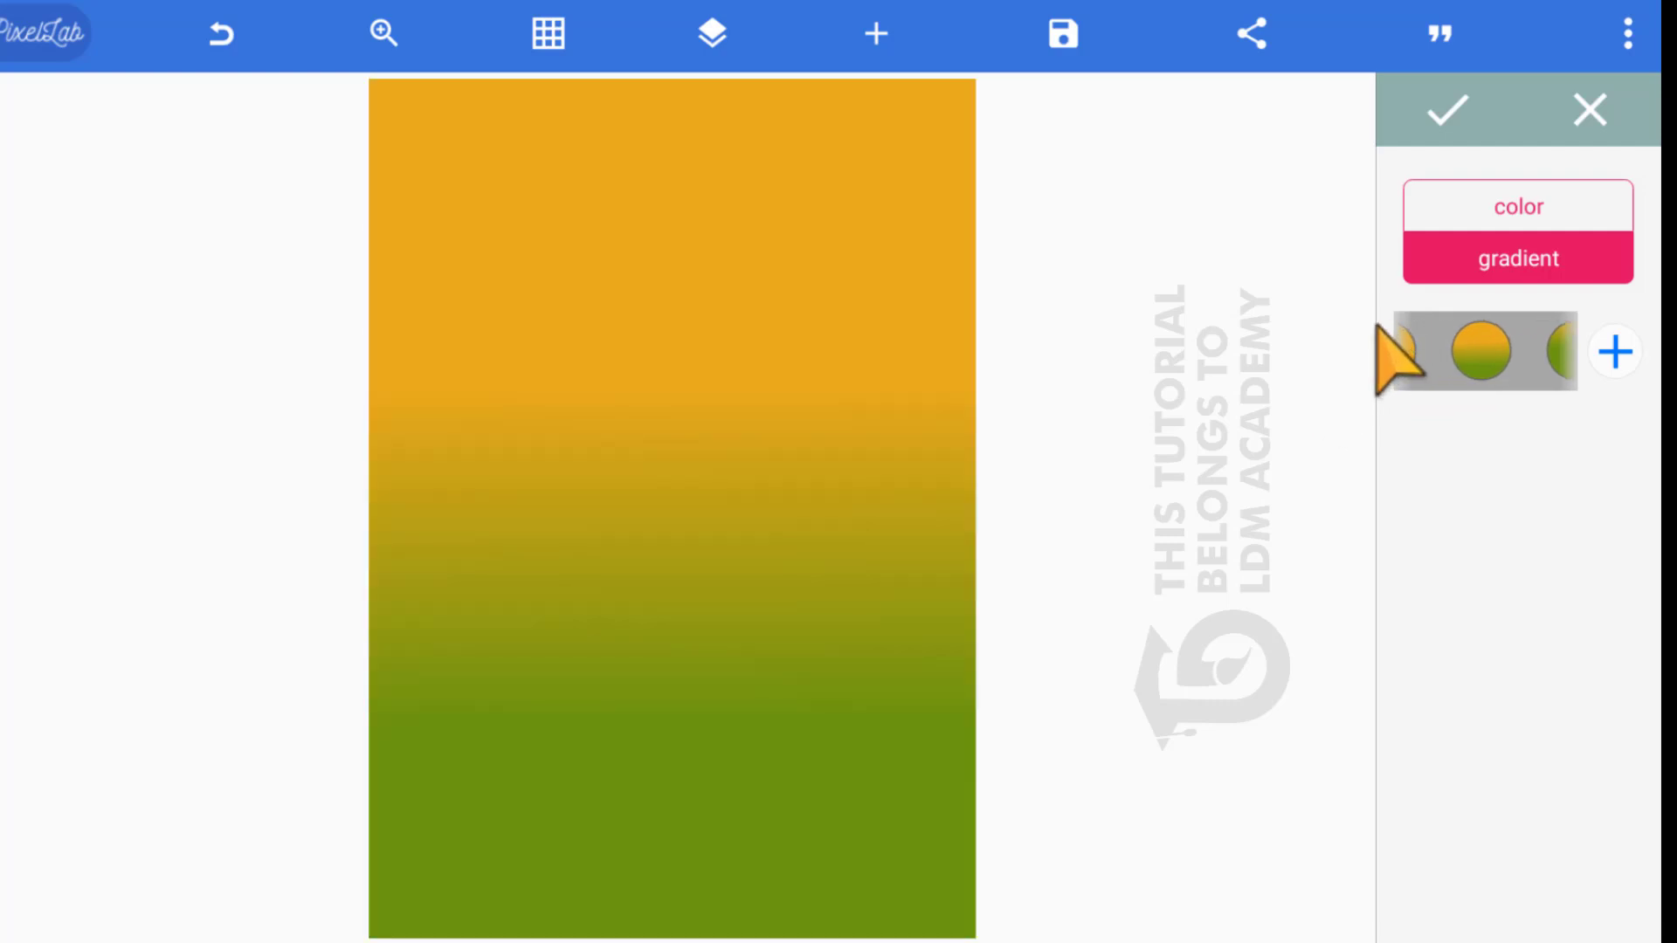
Open the orange-to-green gradient for editing and set its orange stop to hex EAA518
click(1500, 330)
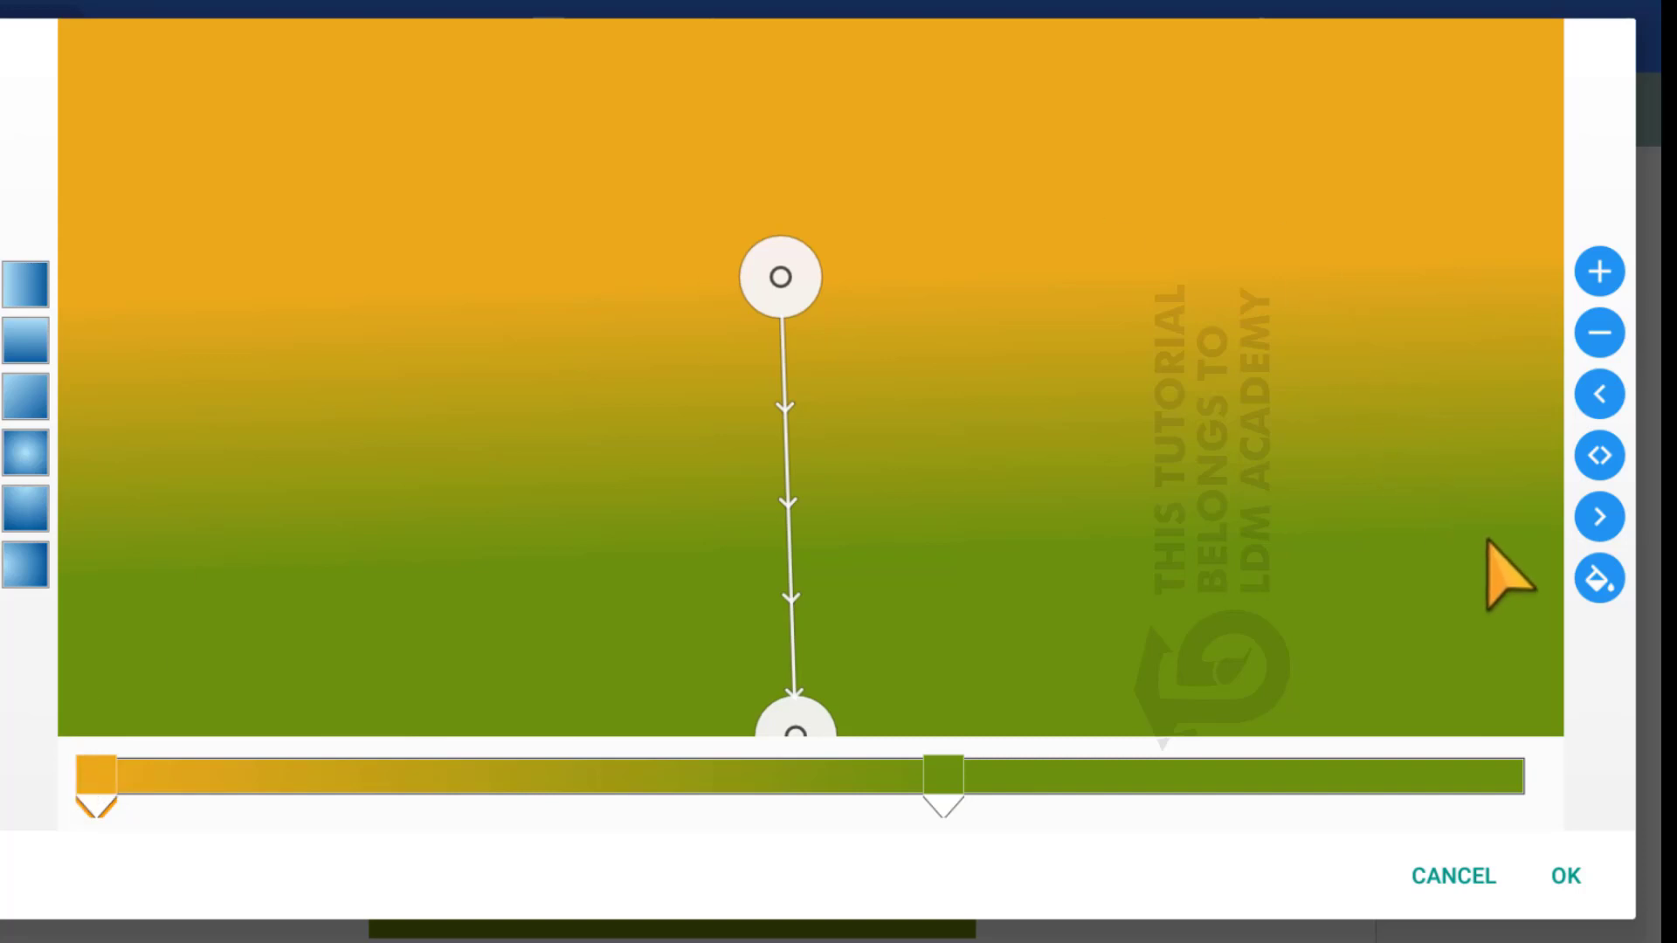
click(1599, 577)
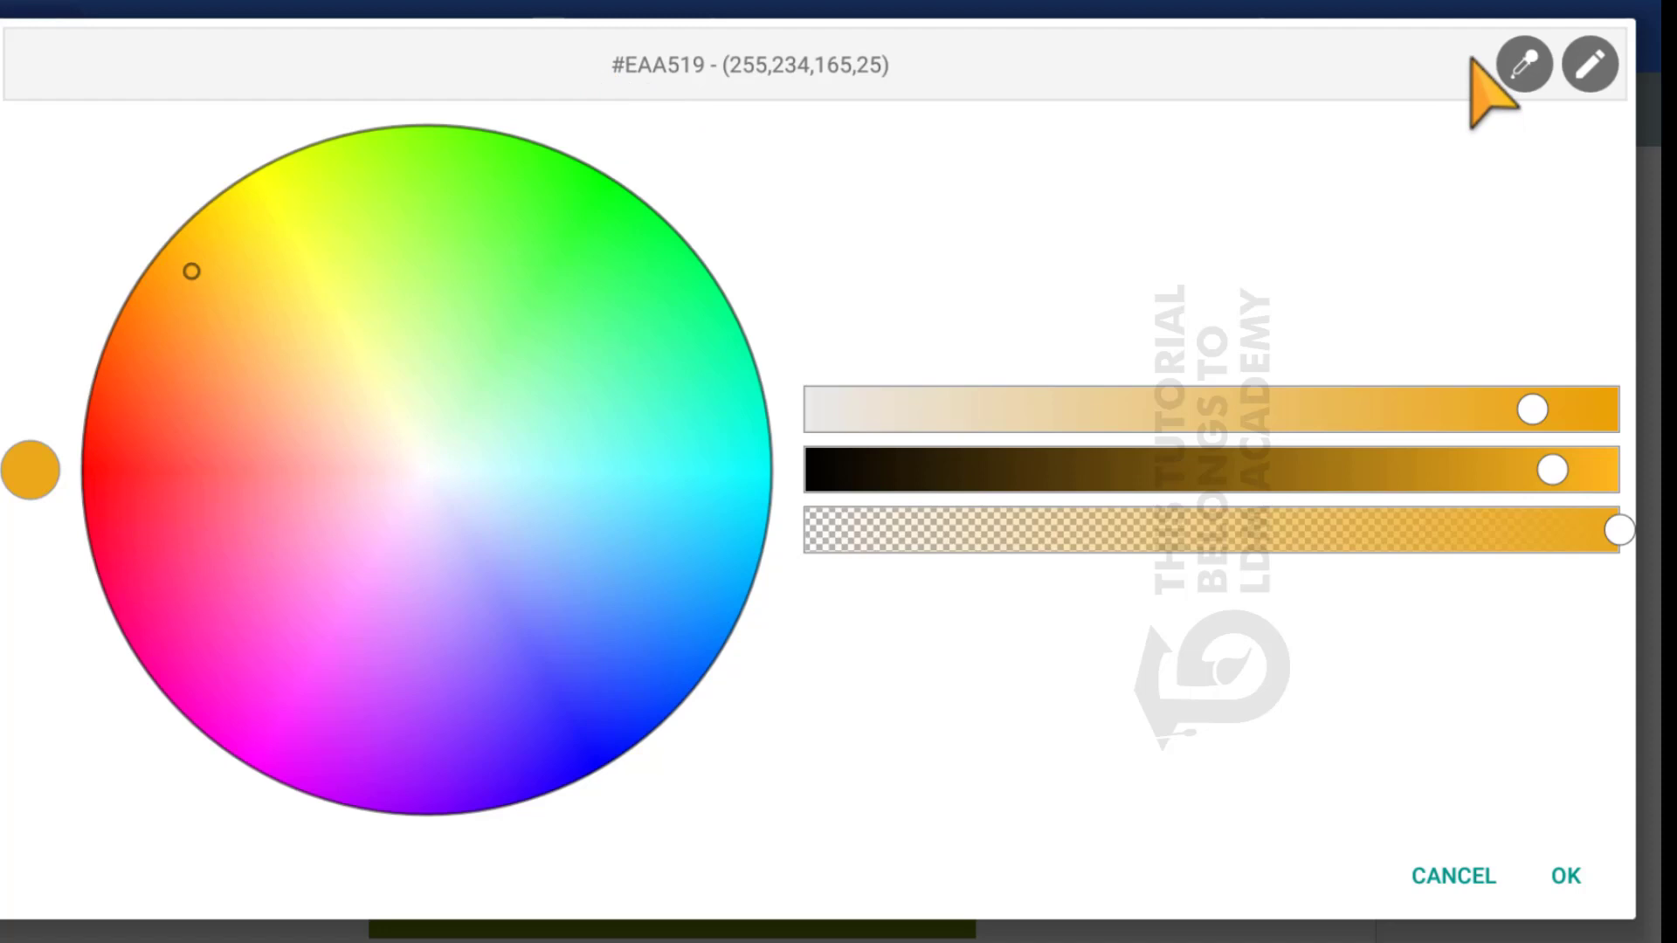
click(1589, 64)
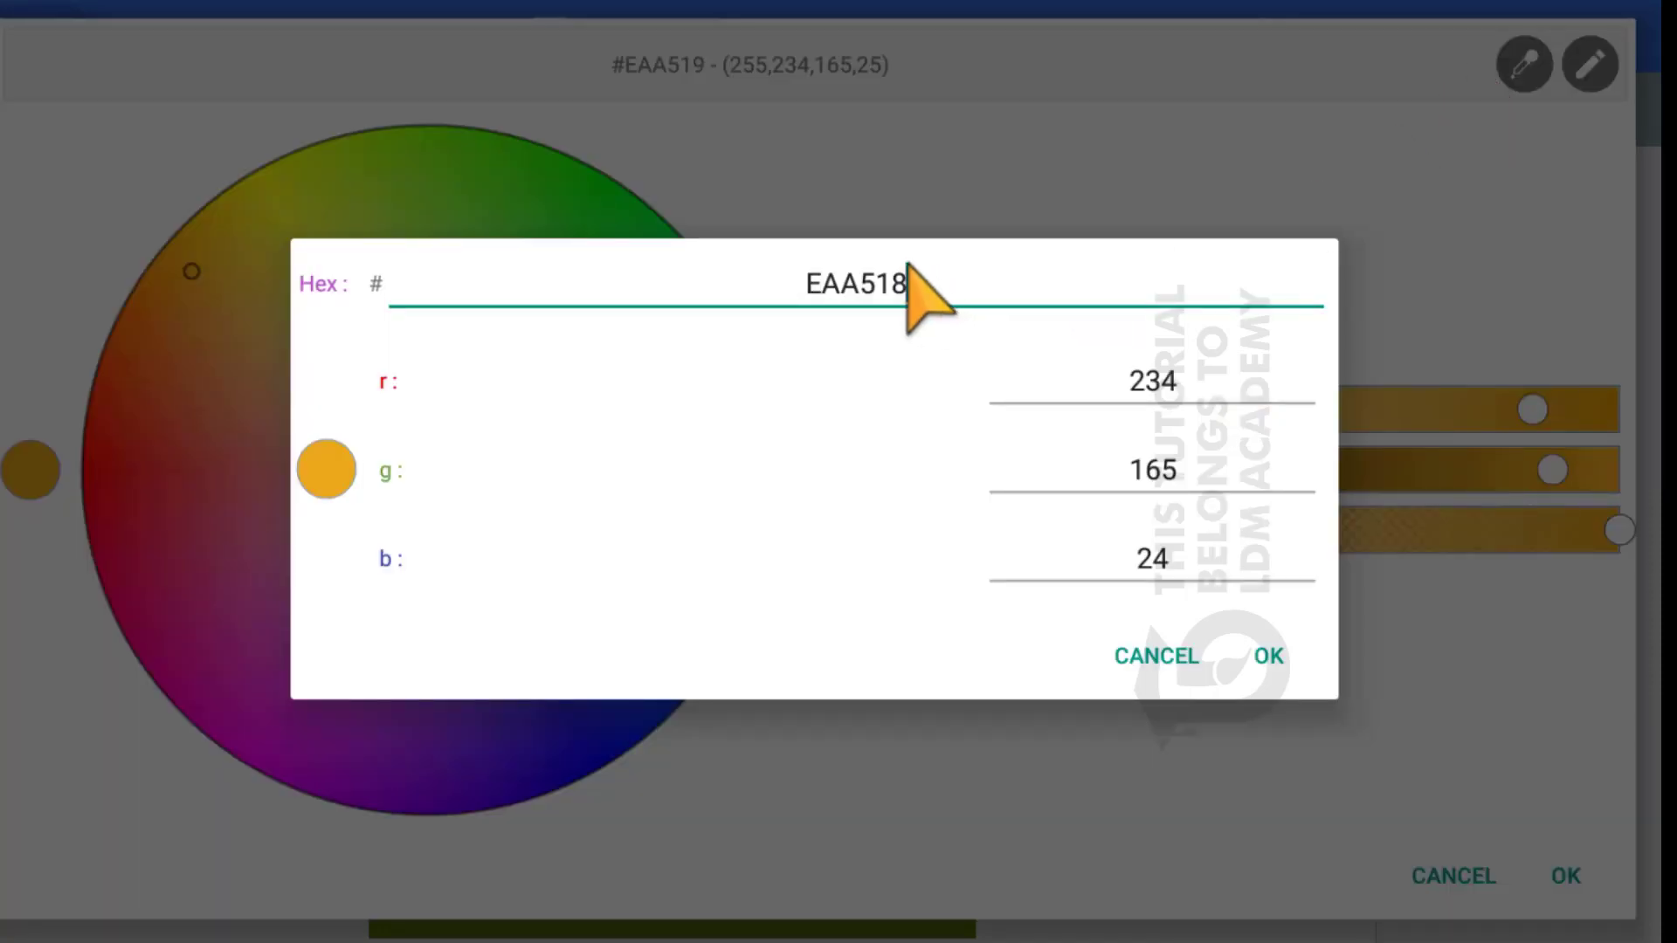
double_click(799, 269)
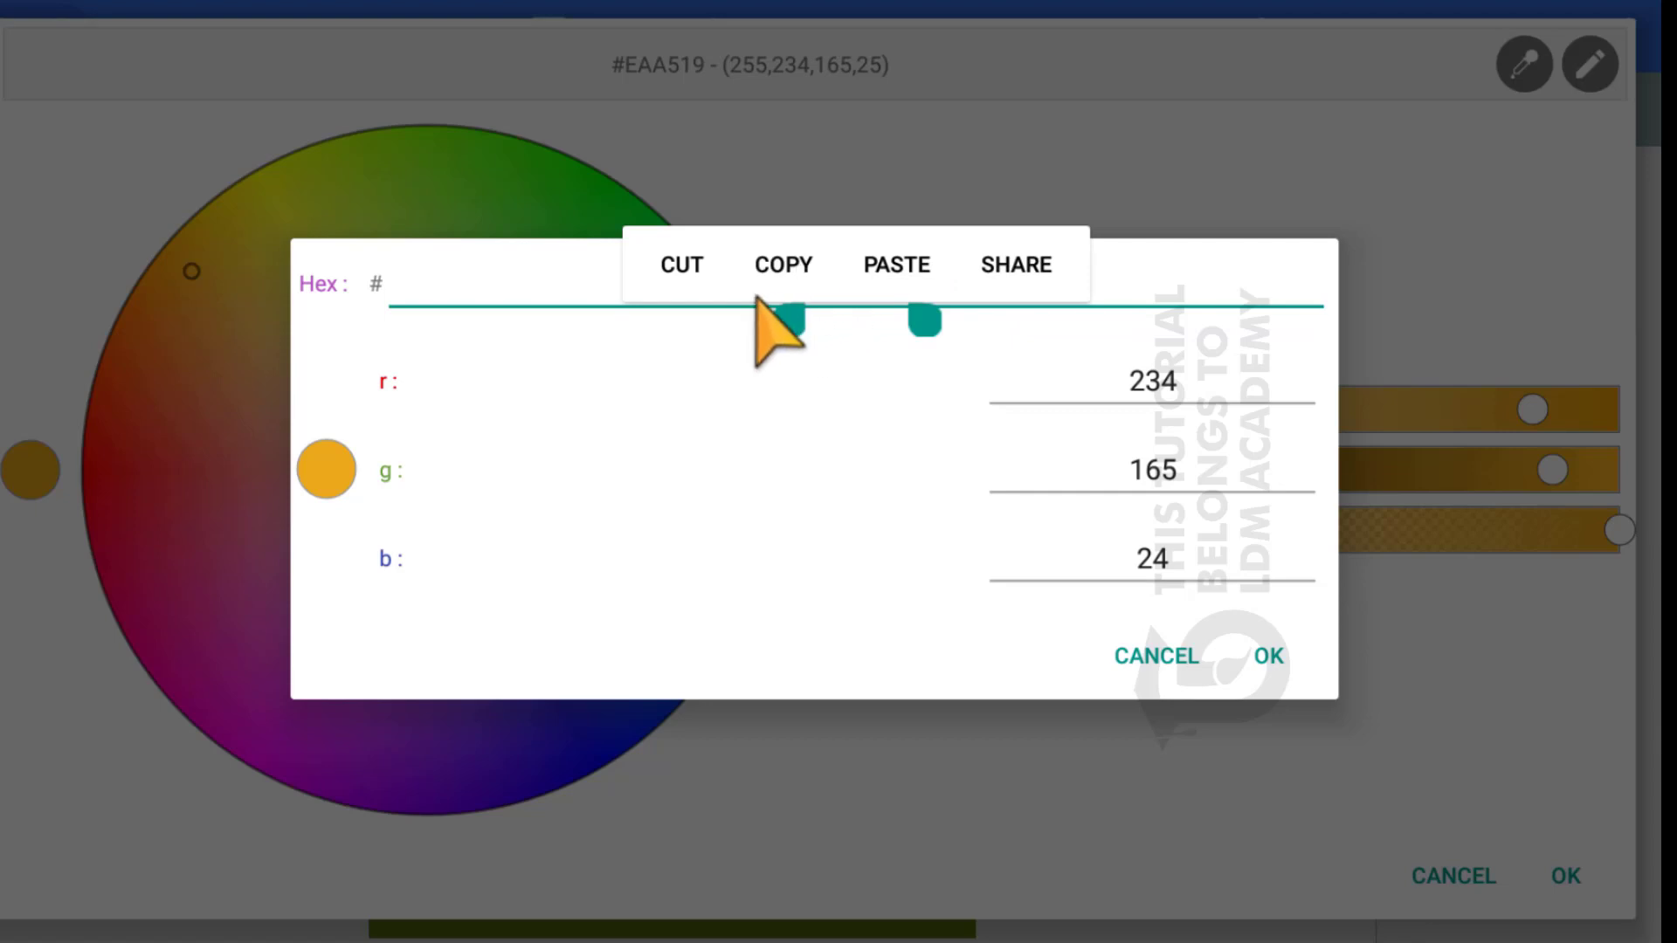
click(537, 262)
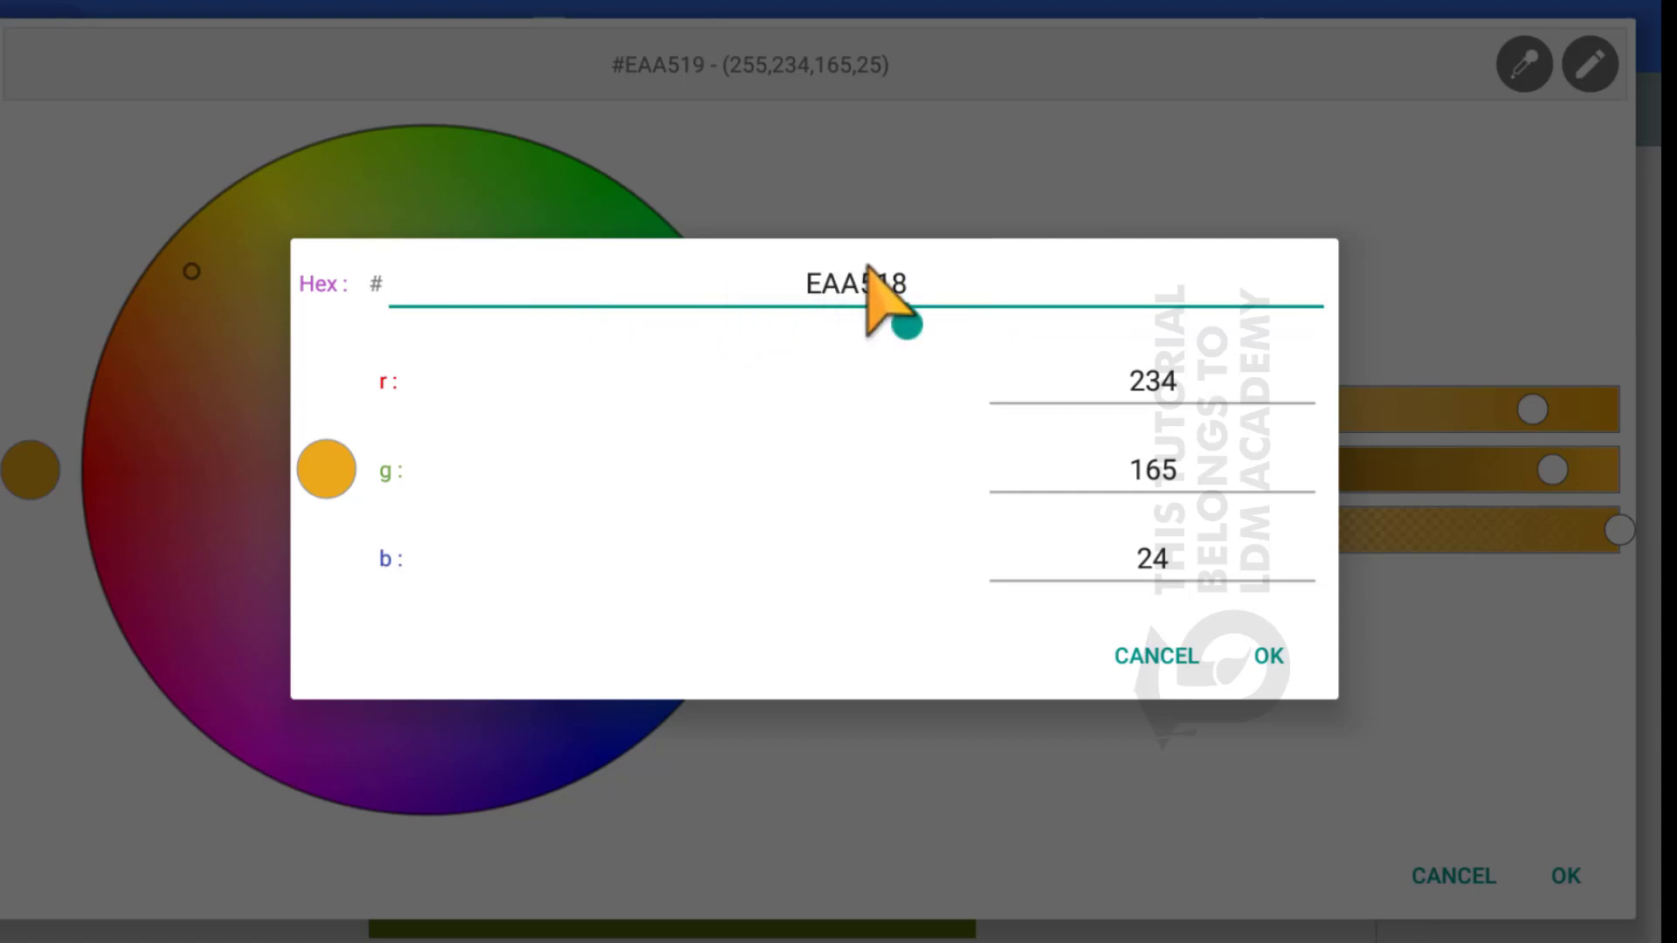
key(BackSpace)
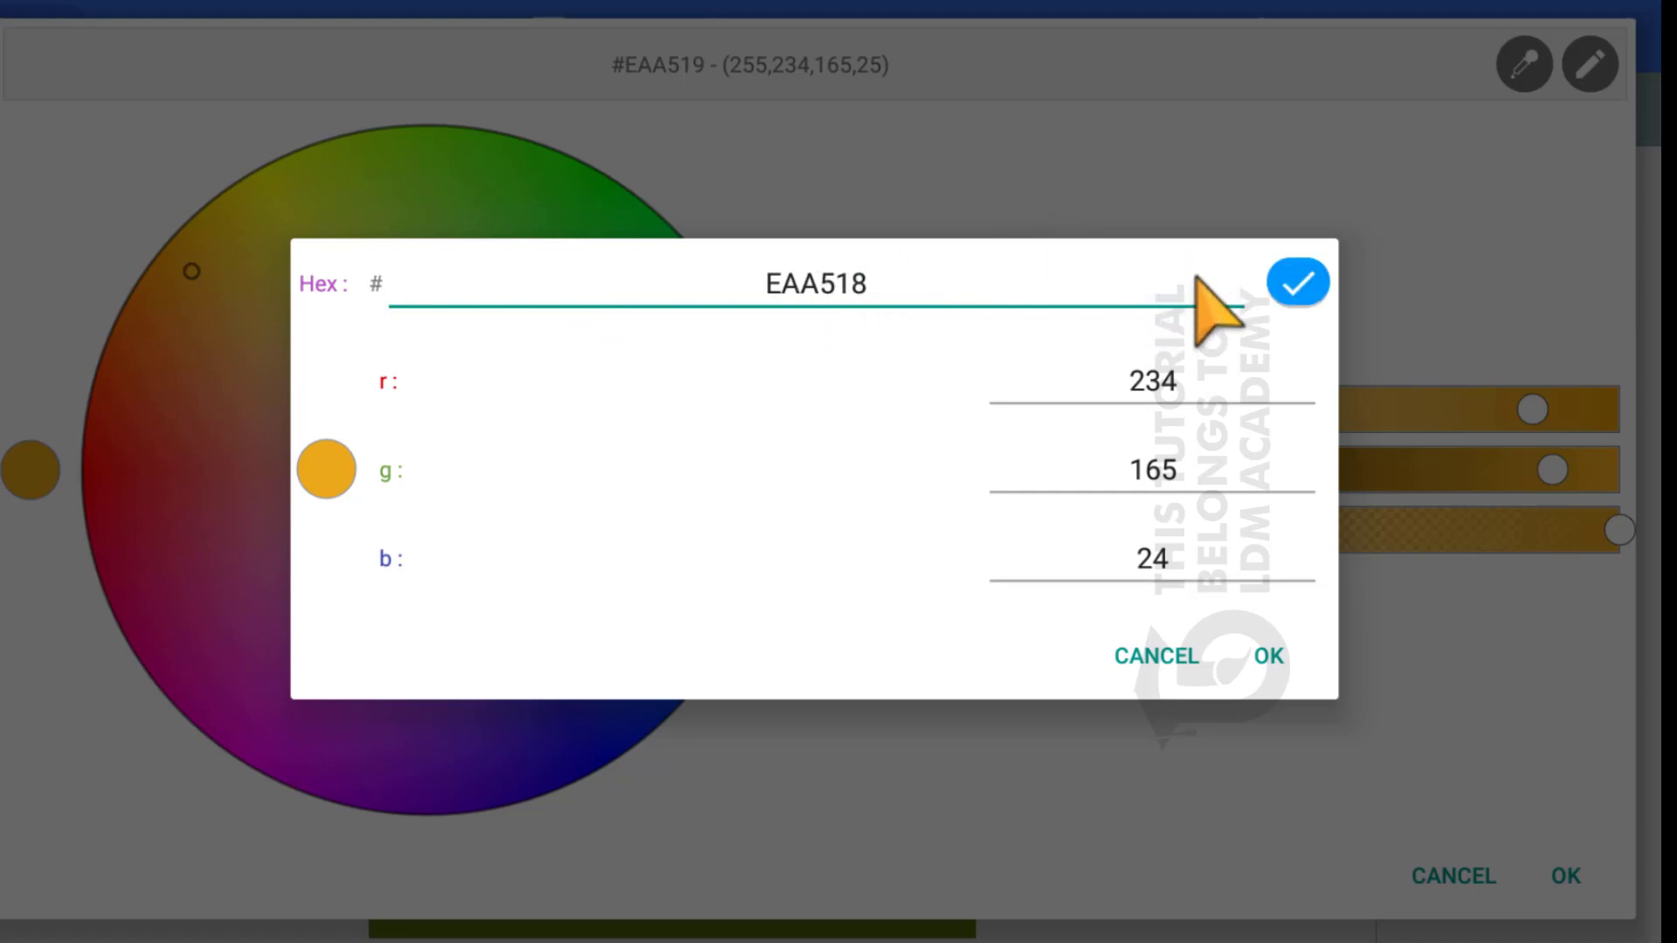
click(1295, 282)
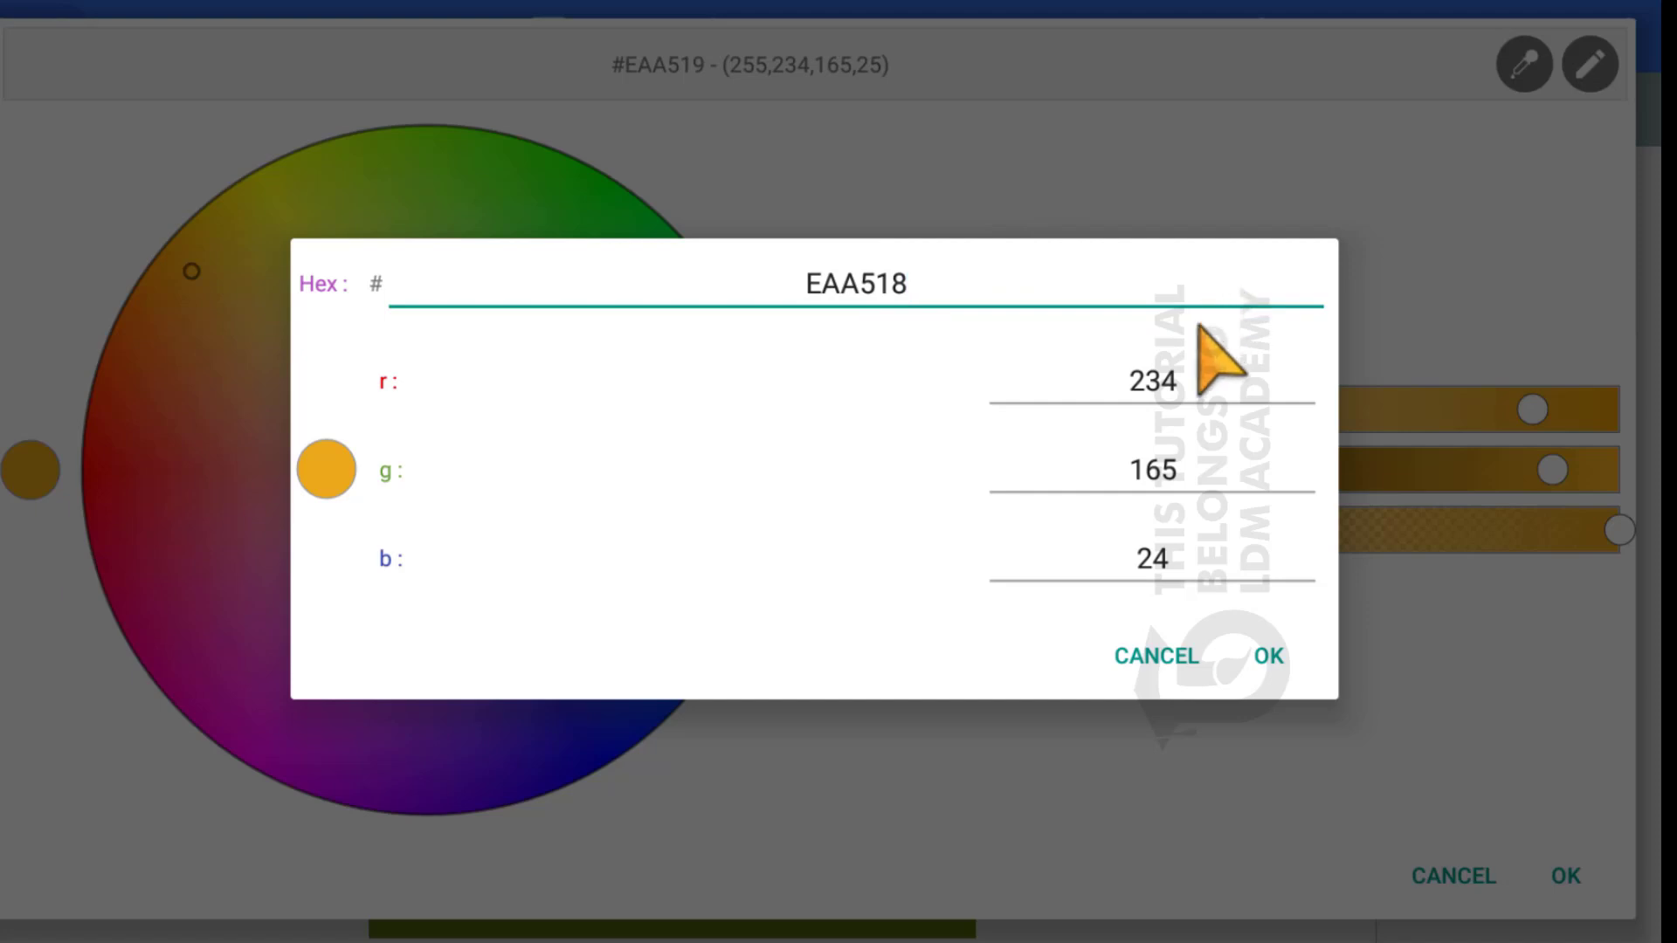
click(1258, 655)
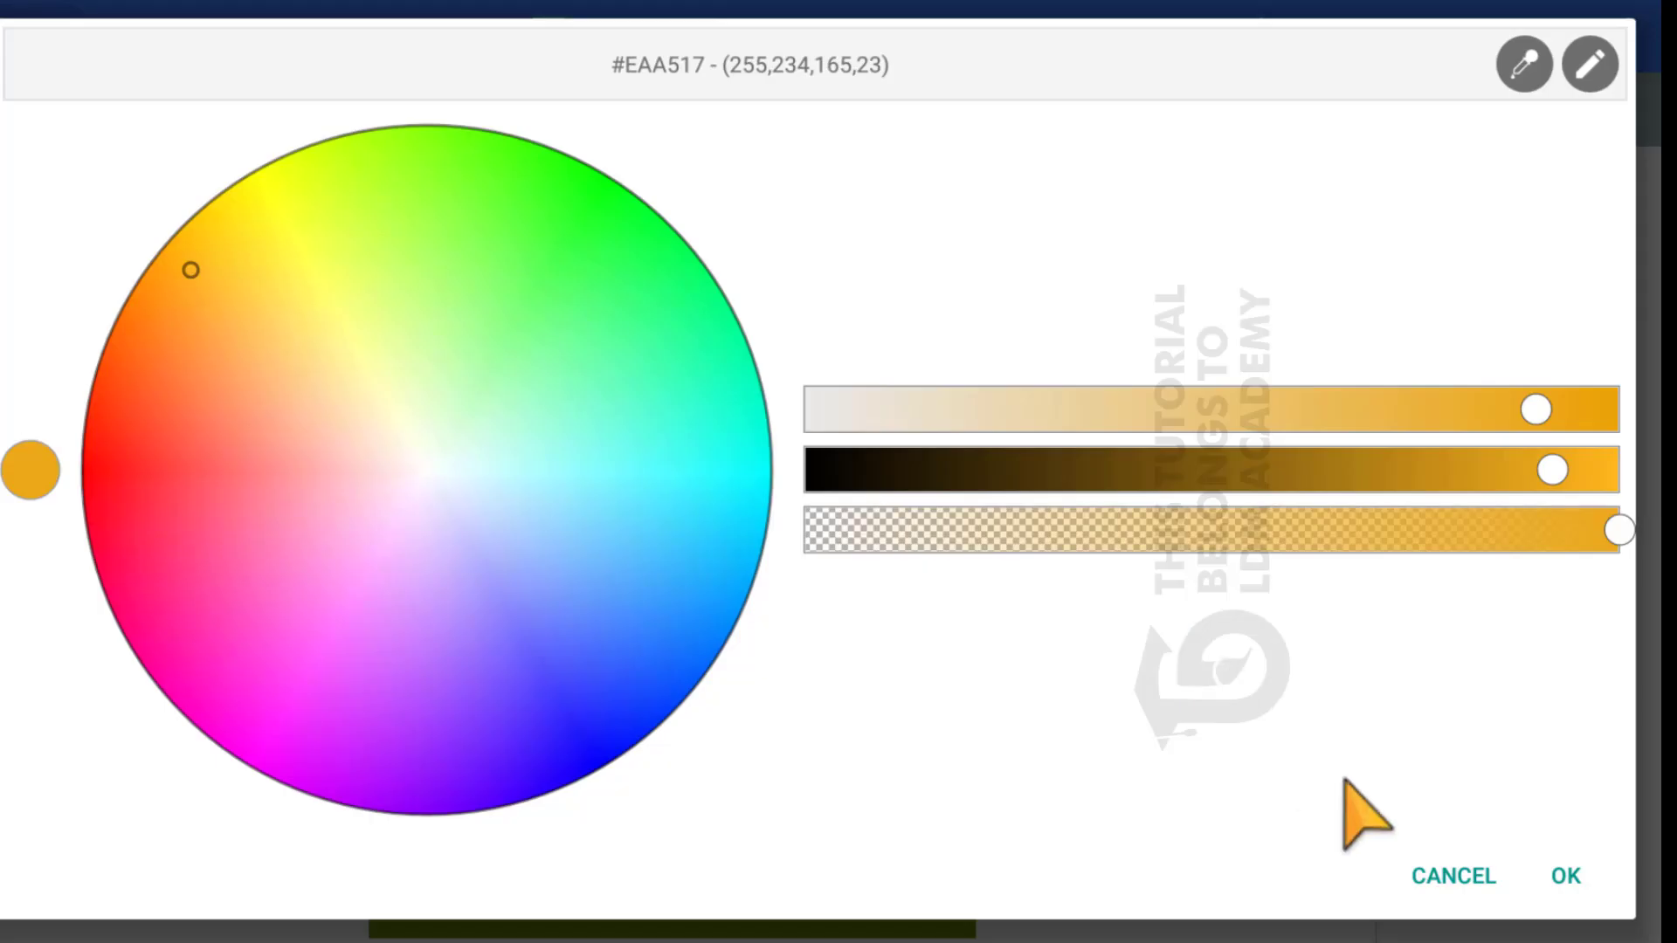
click(1455, 817)
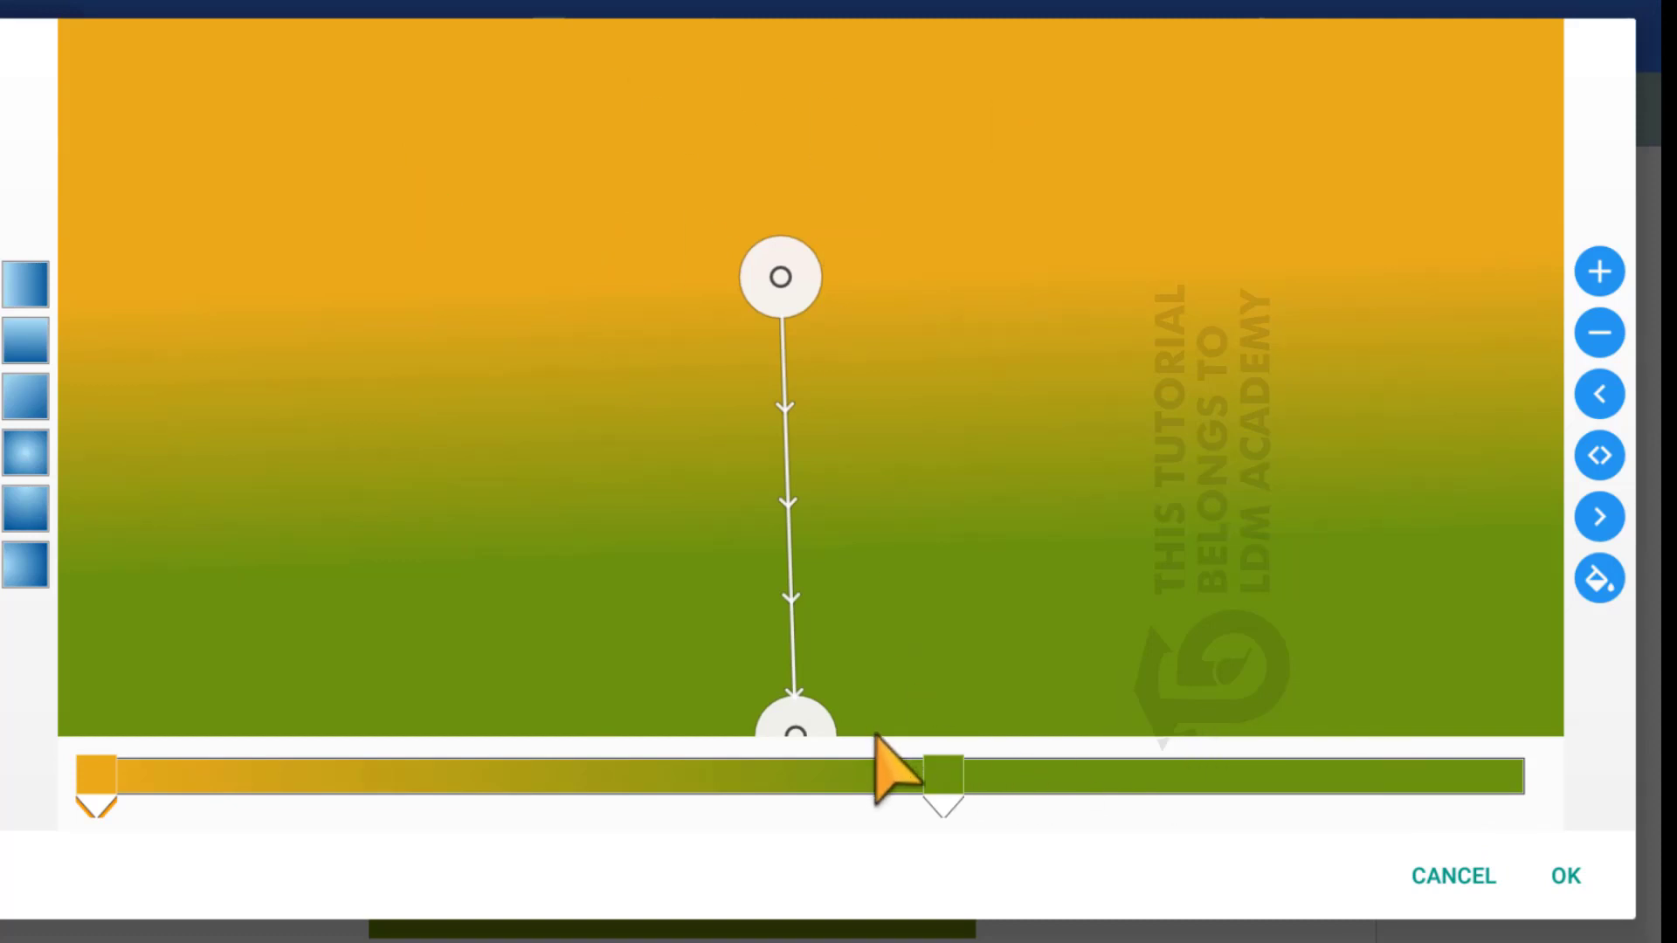
Move the gradient's green stop to the far end and use hex 6D8F0B as its colour
drag(943, 776, 1475, 775)
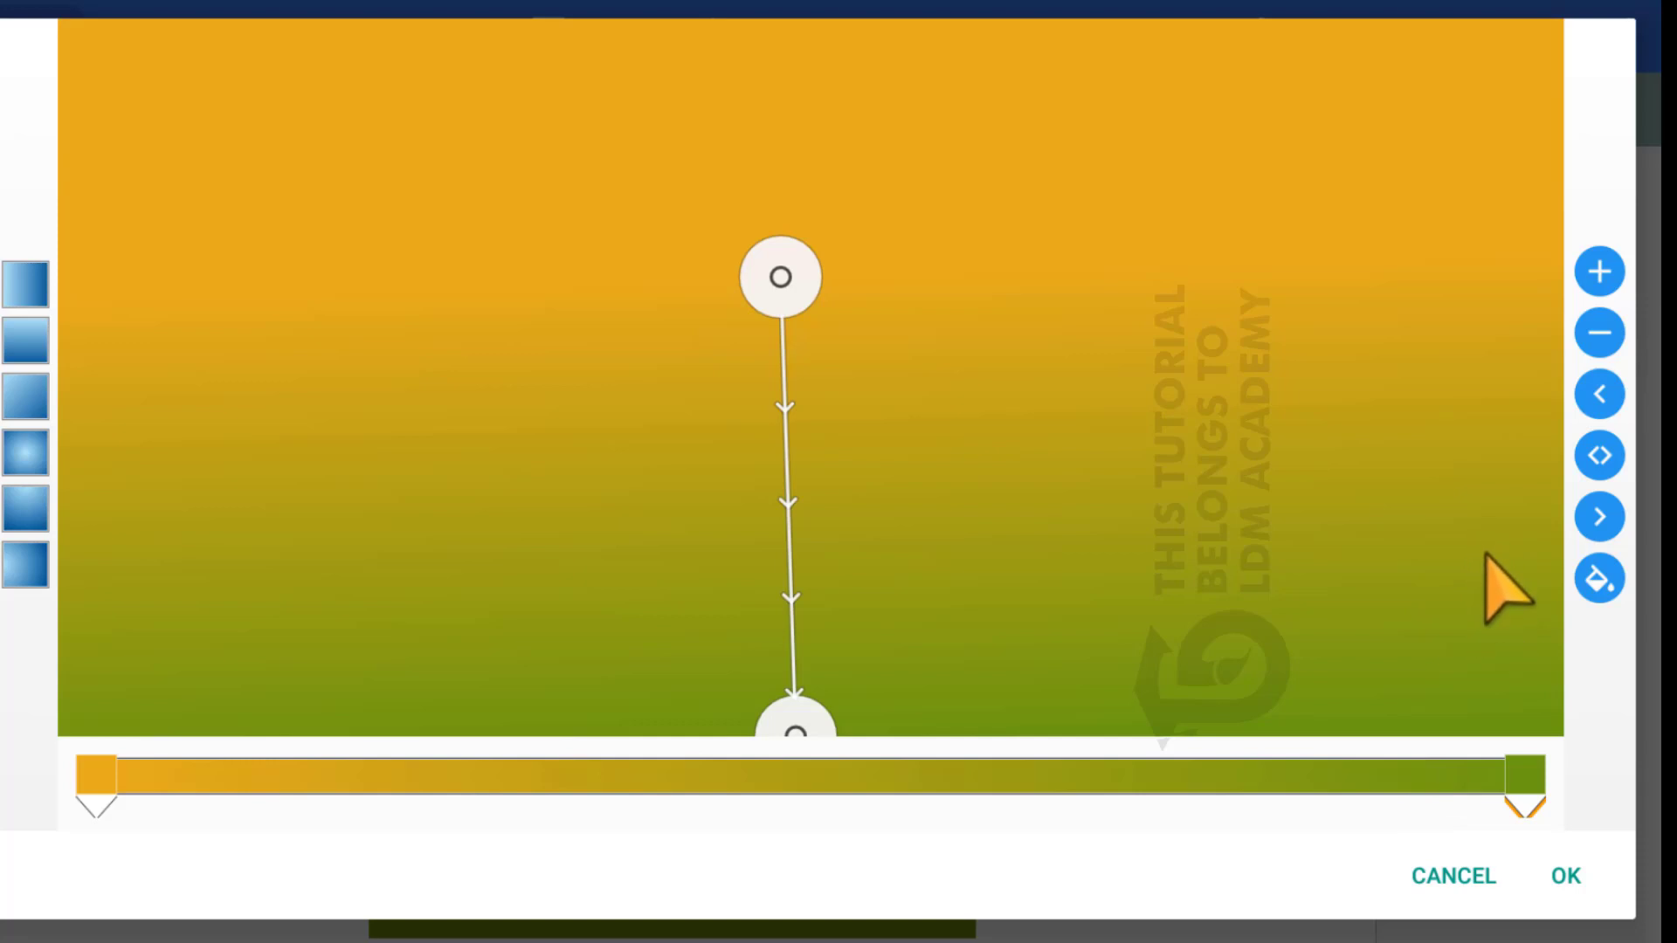
click(1599, 577)
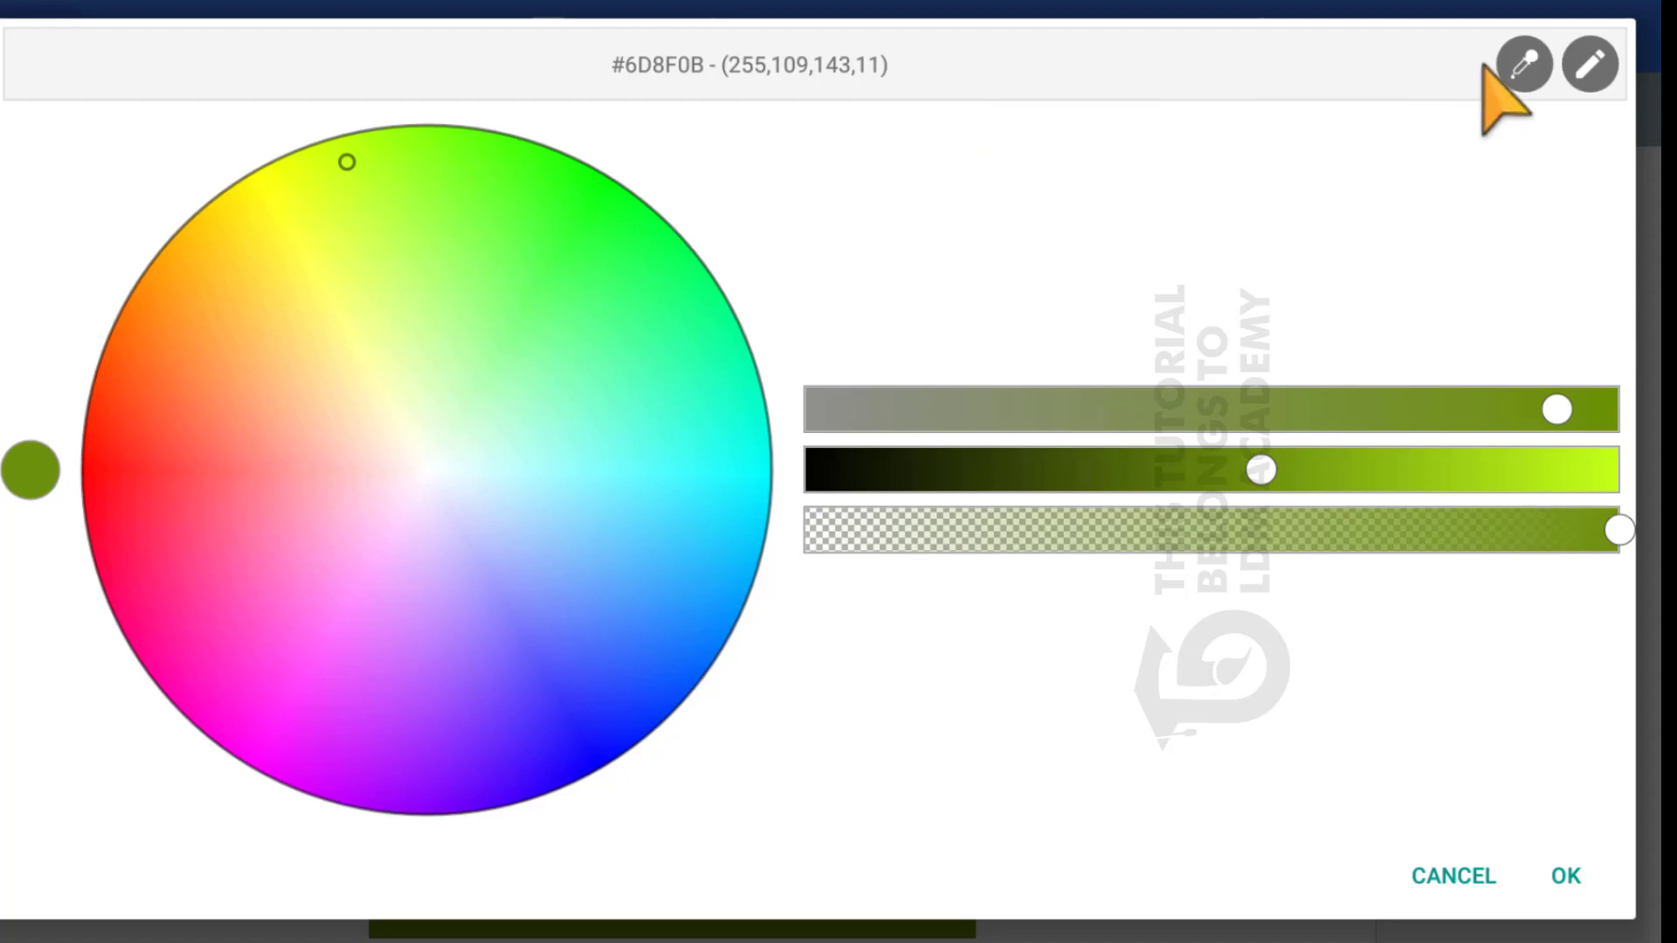
click(1590, 63)
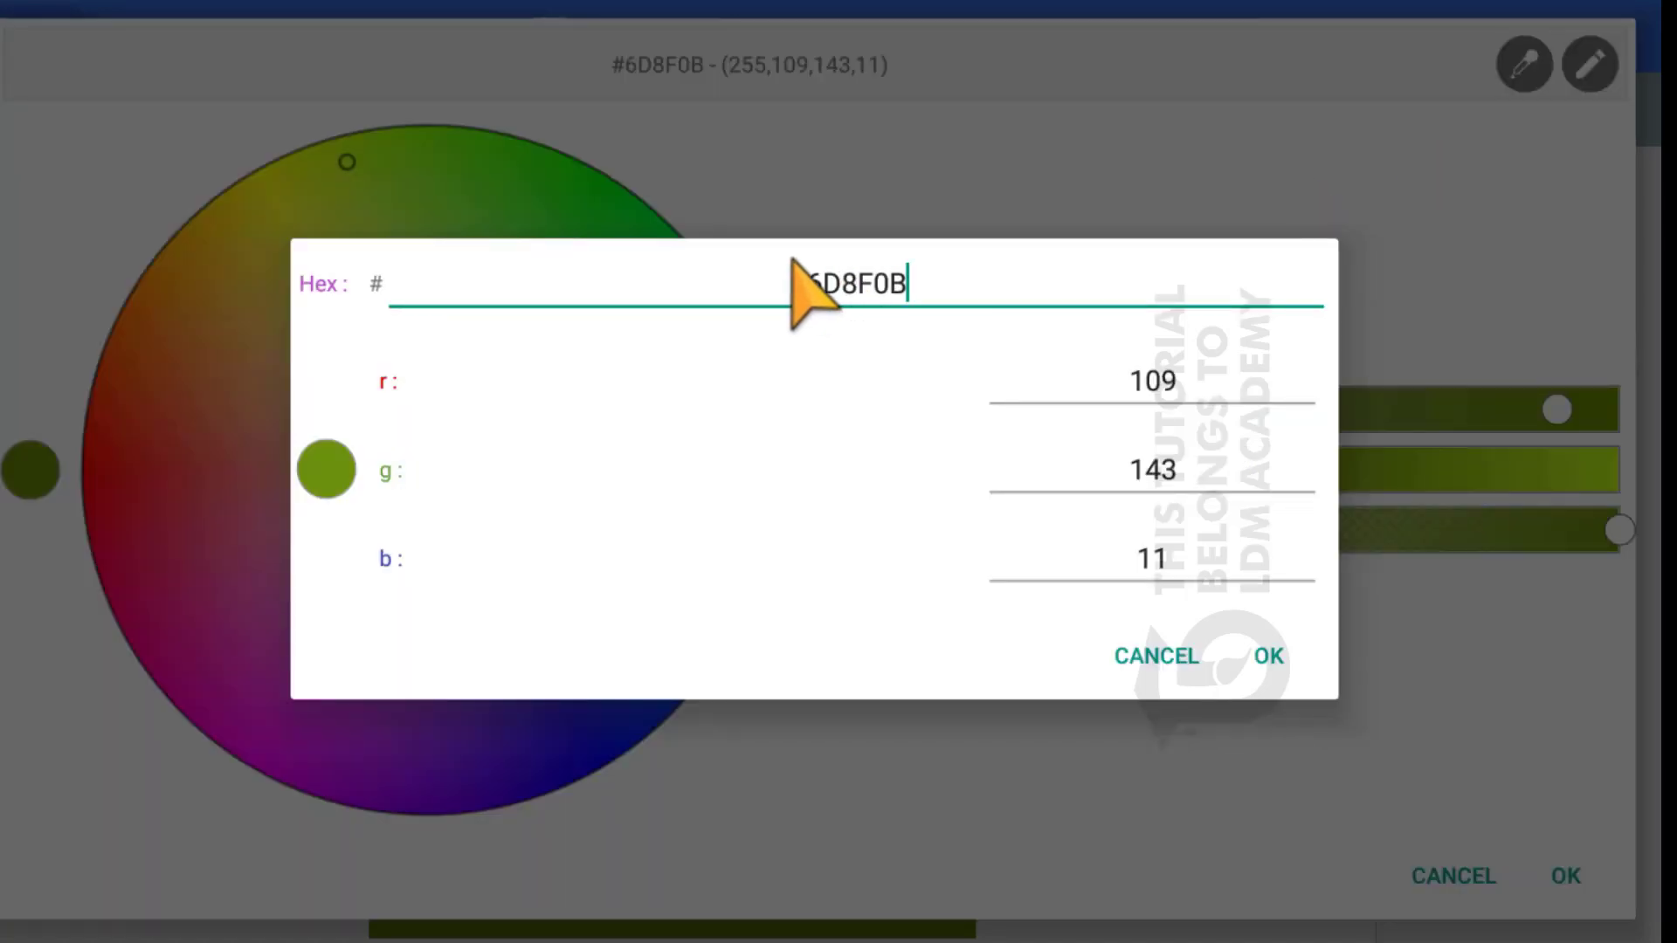
click(854, 287)
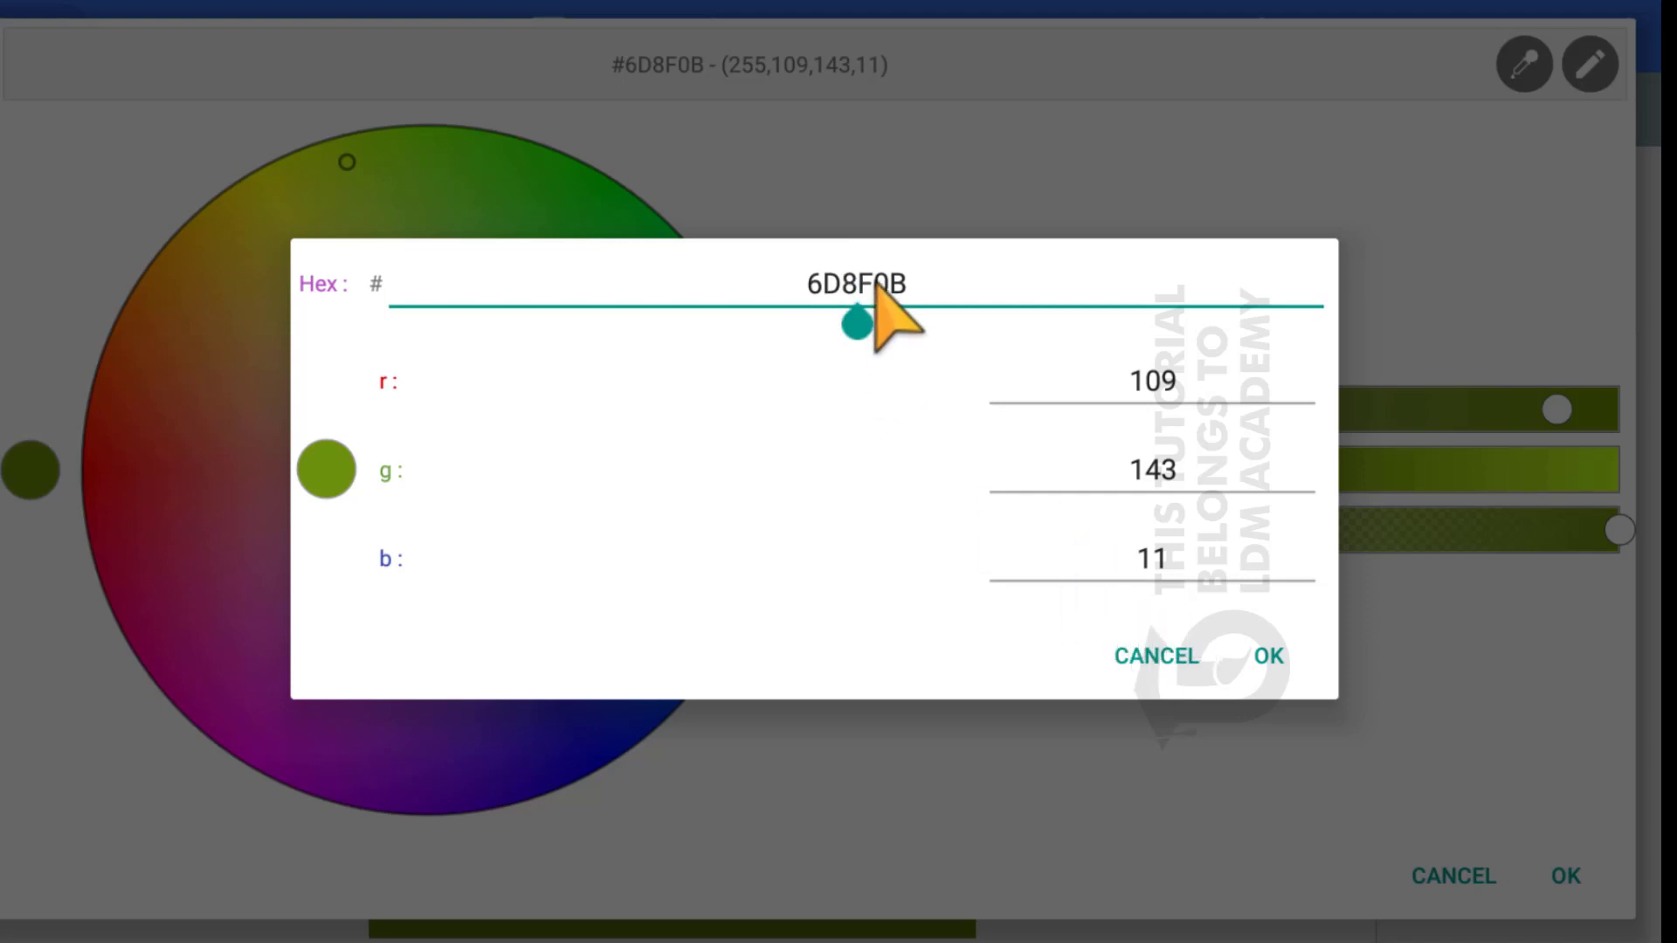
click(864, 253)
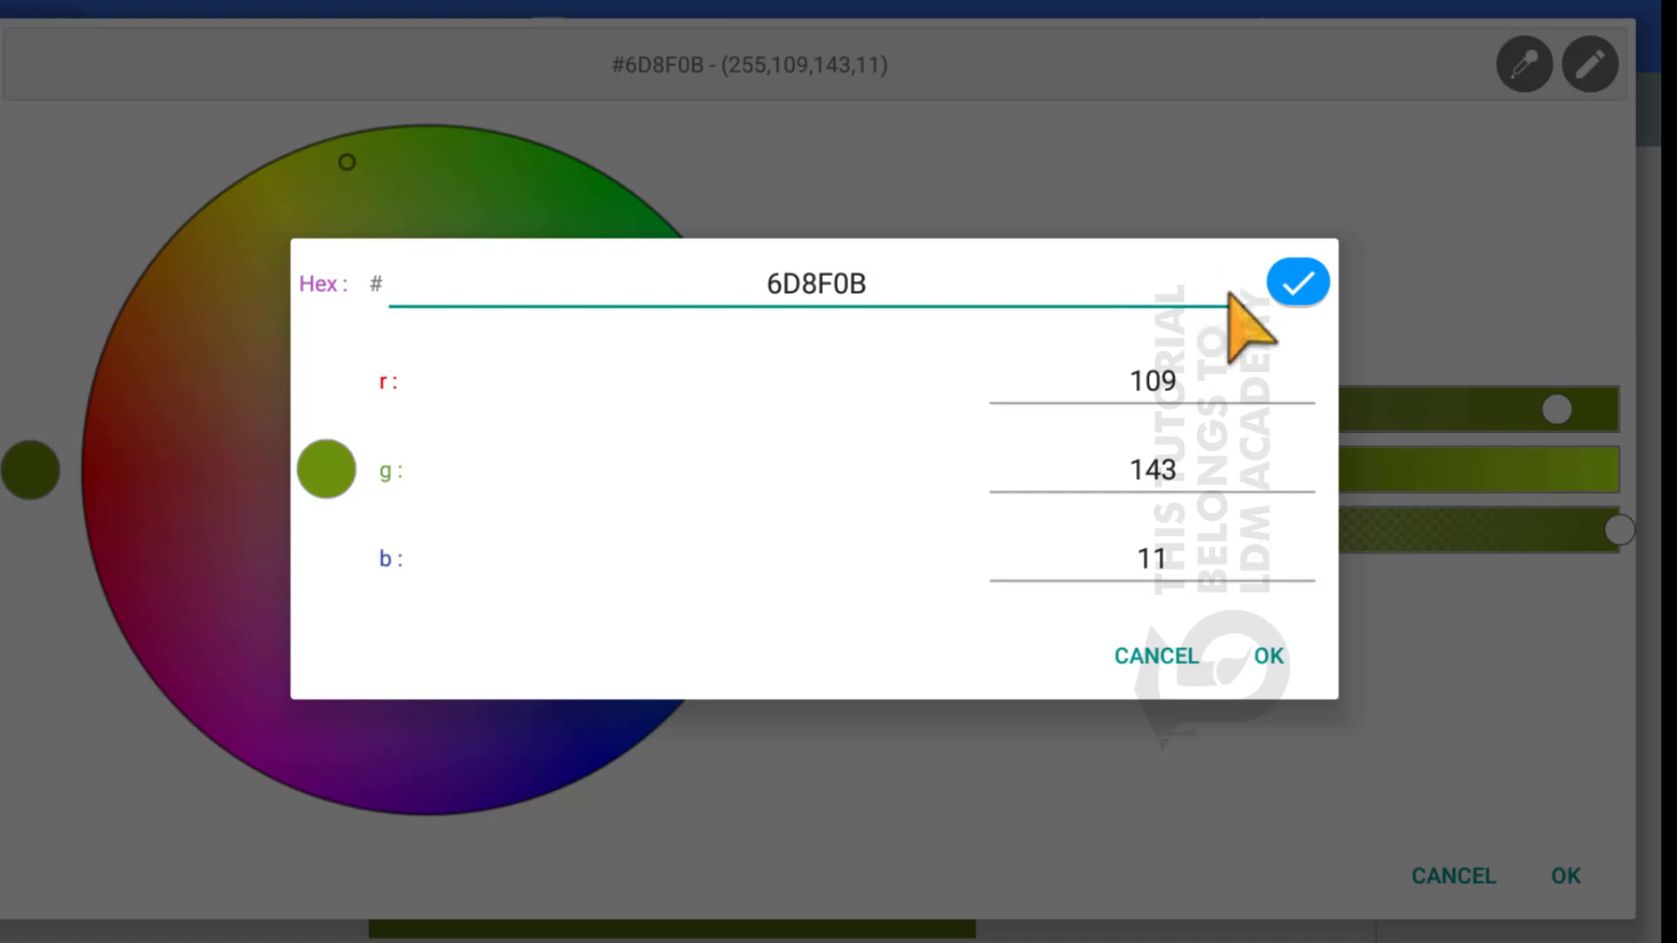
click(1296, 283)
click(1179, 655)
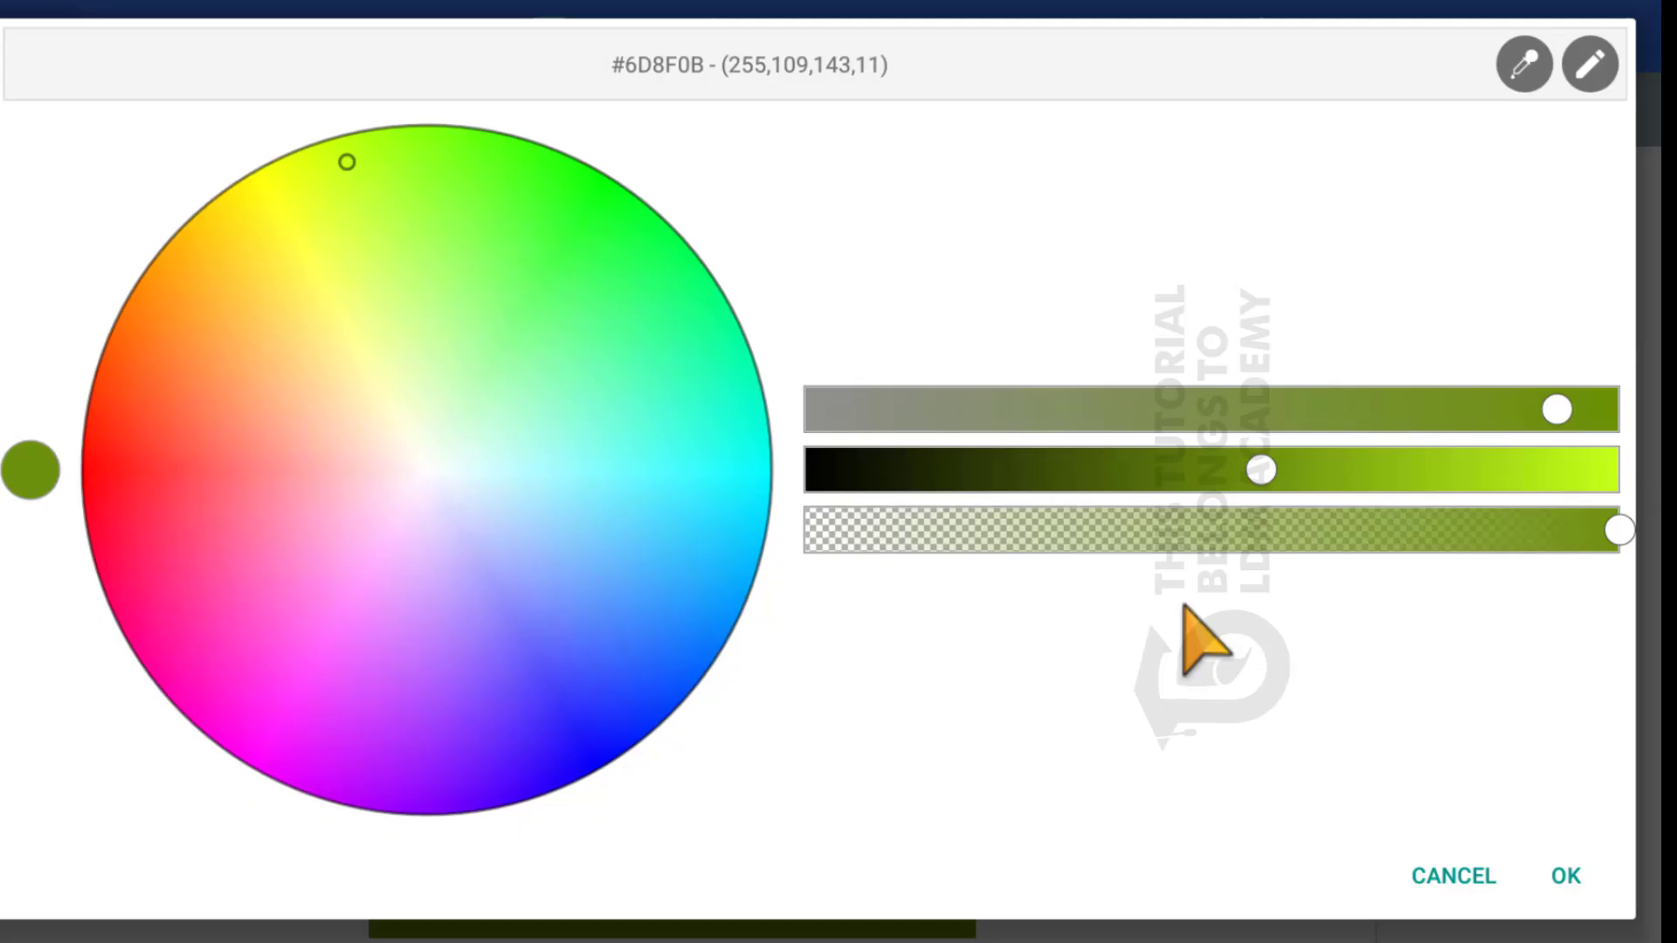
click(1439, 873)
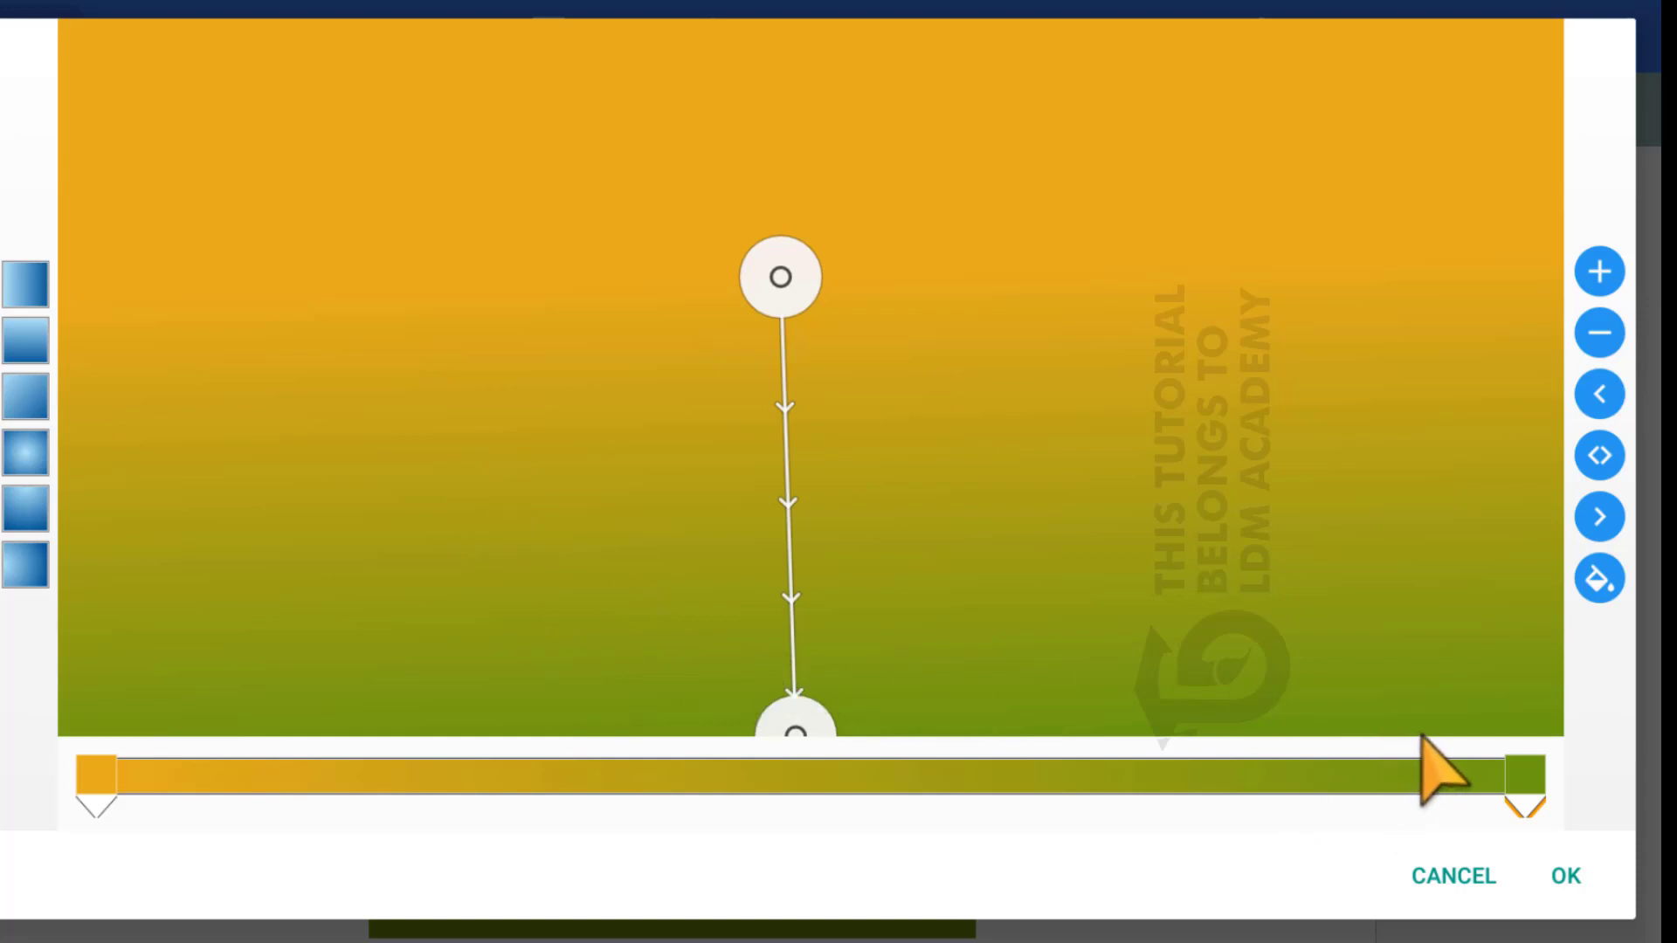
Move the green stop back to about the middle of the gradient
drag(1417, 738, 791, 726)
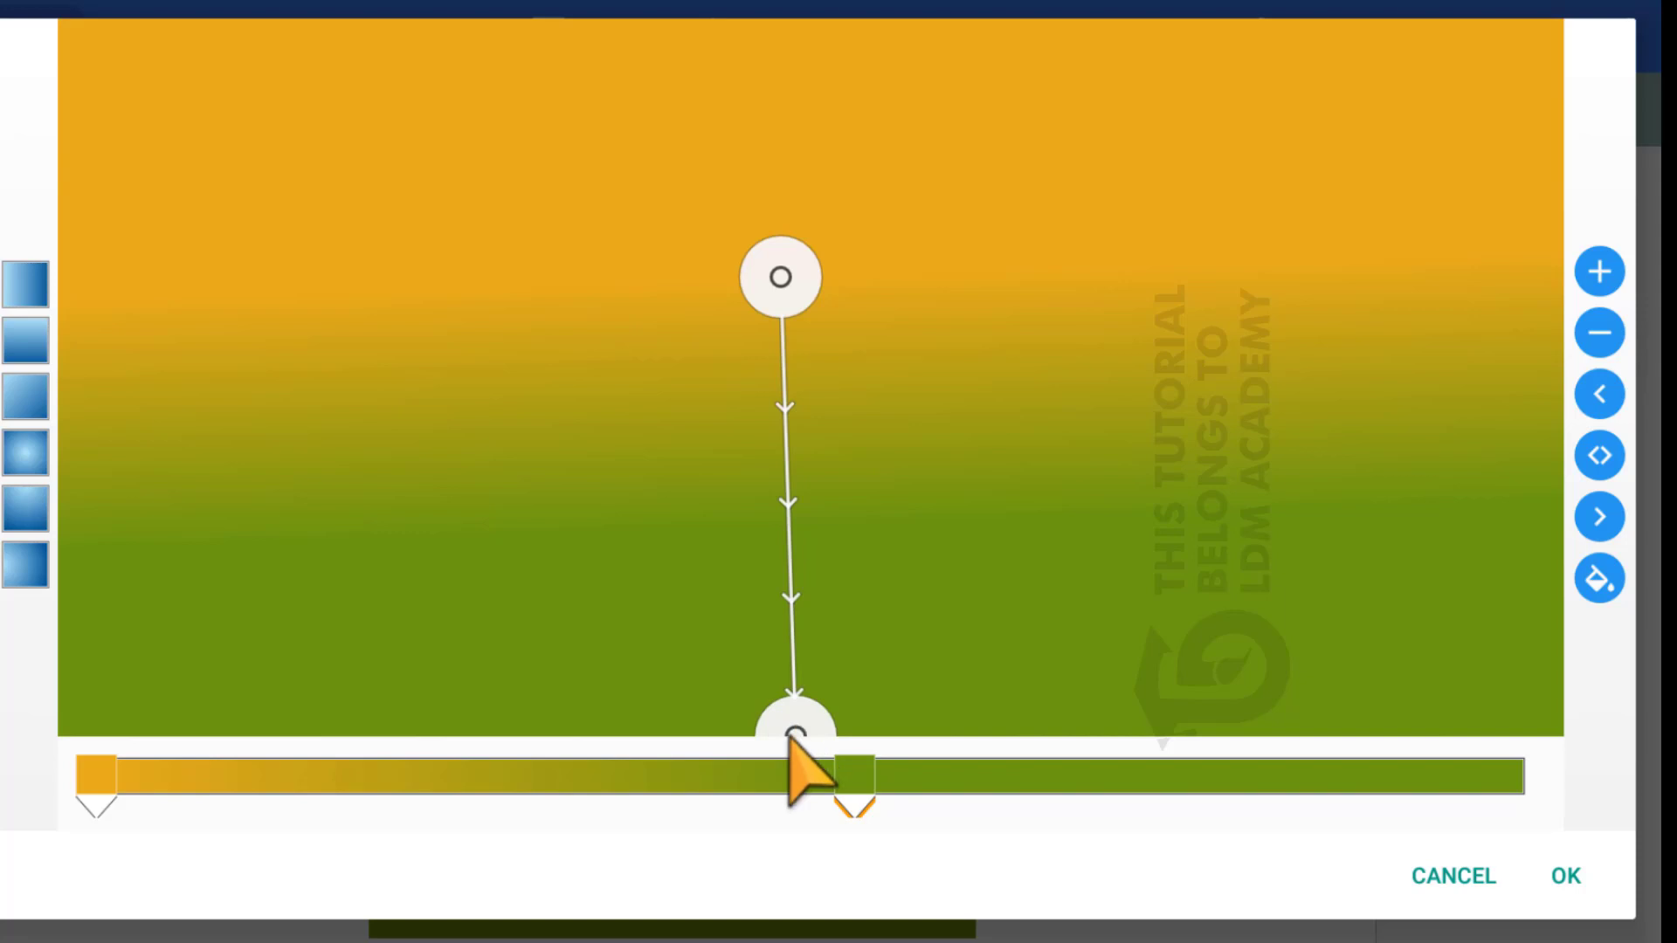
drag(790, 738, 734, 799)
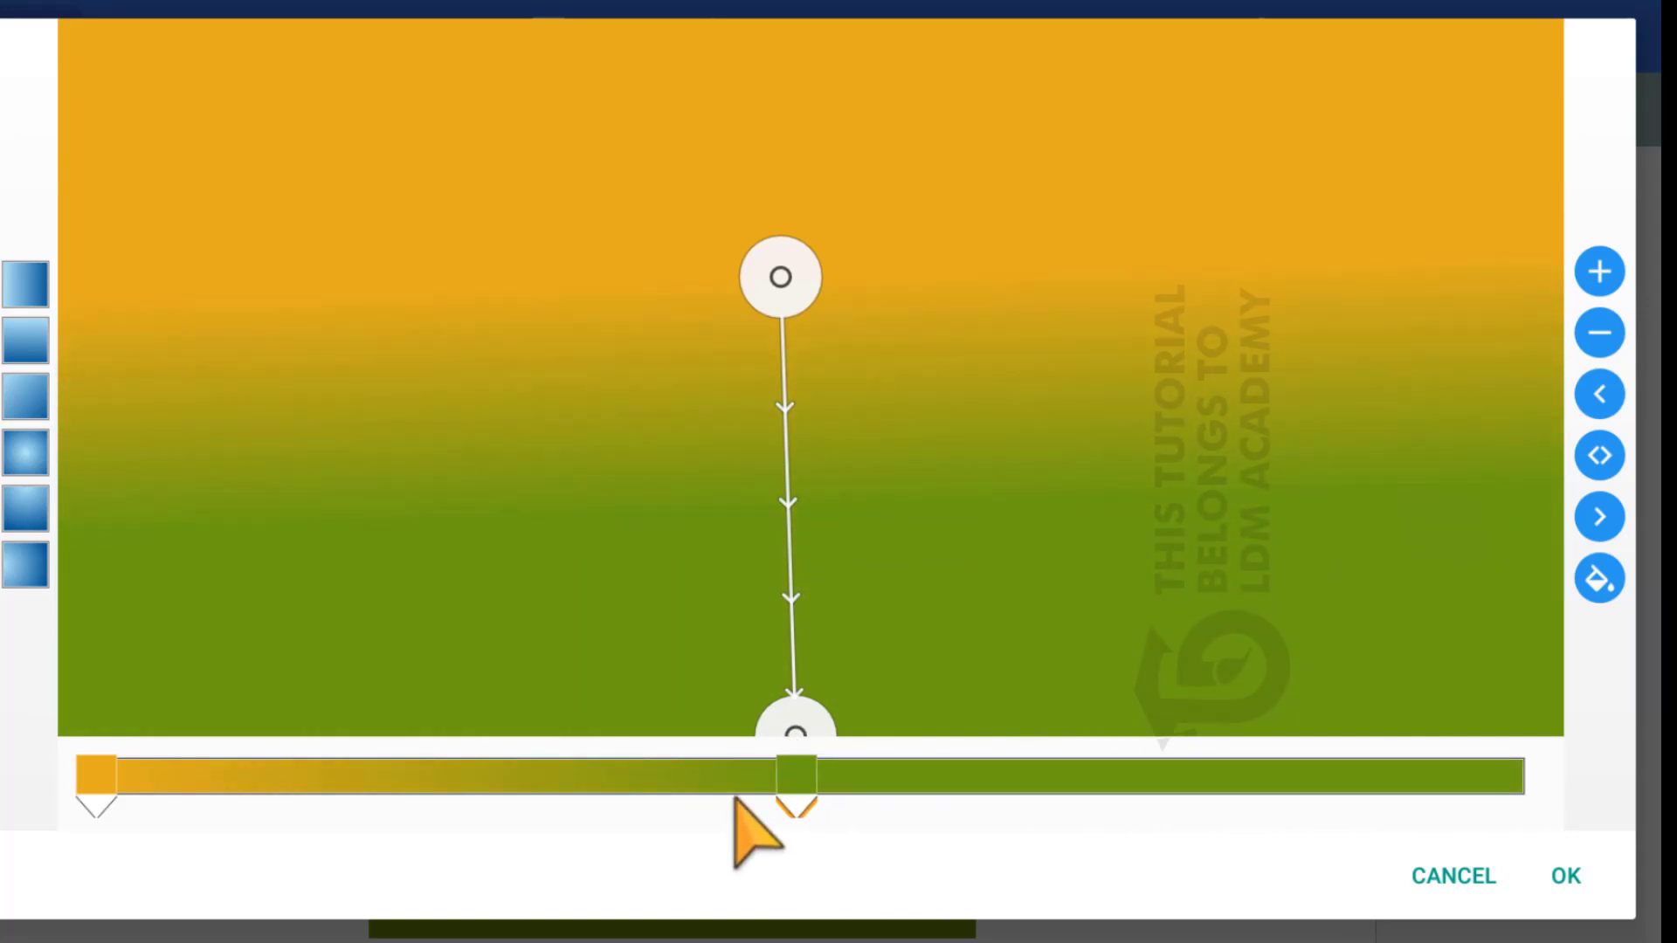
Discard the gradient edits and apply the saved orange-to-green gradient as the background
click(1351, 815)
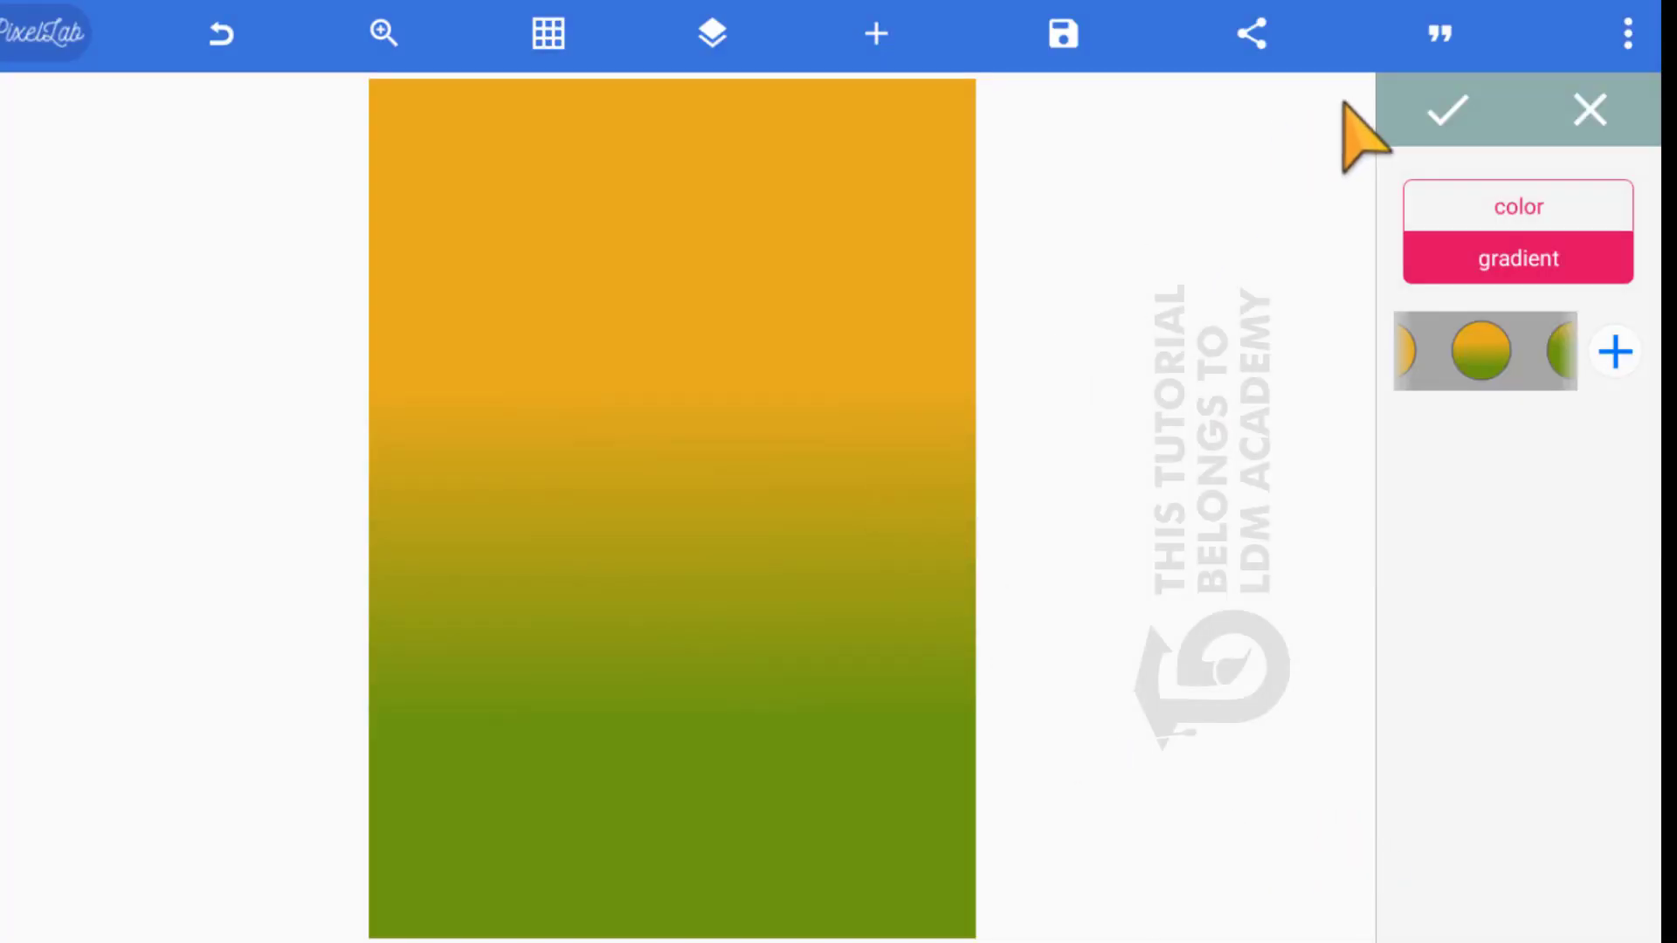
click(1445, 110)
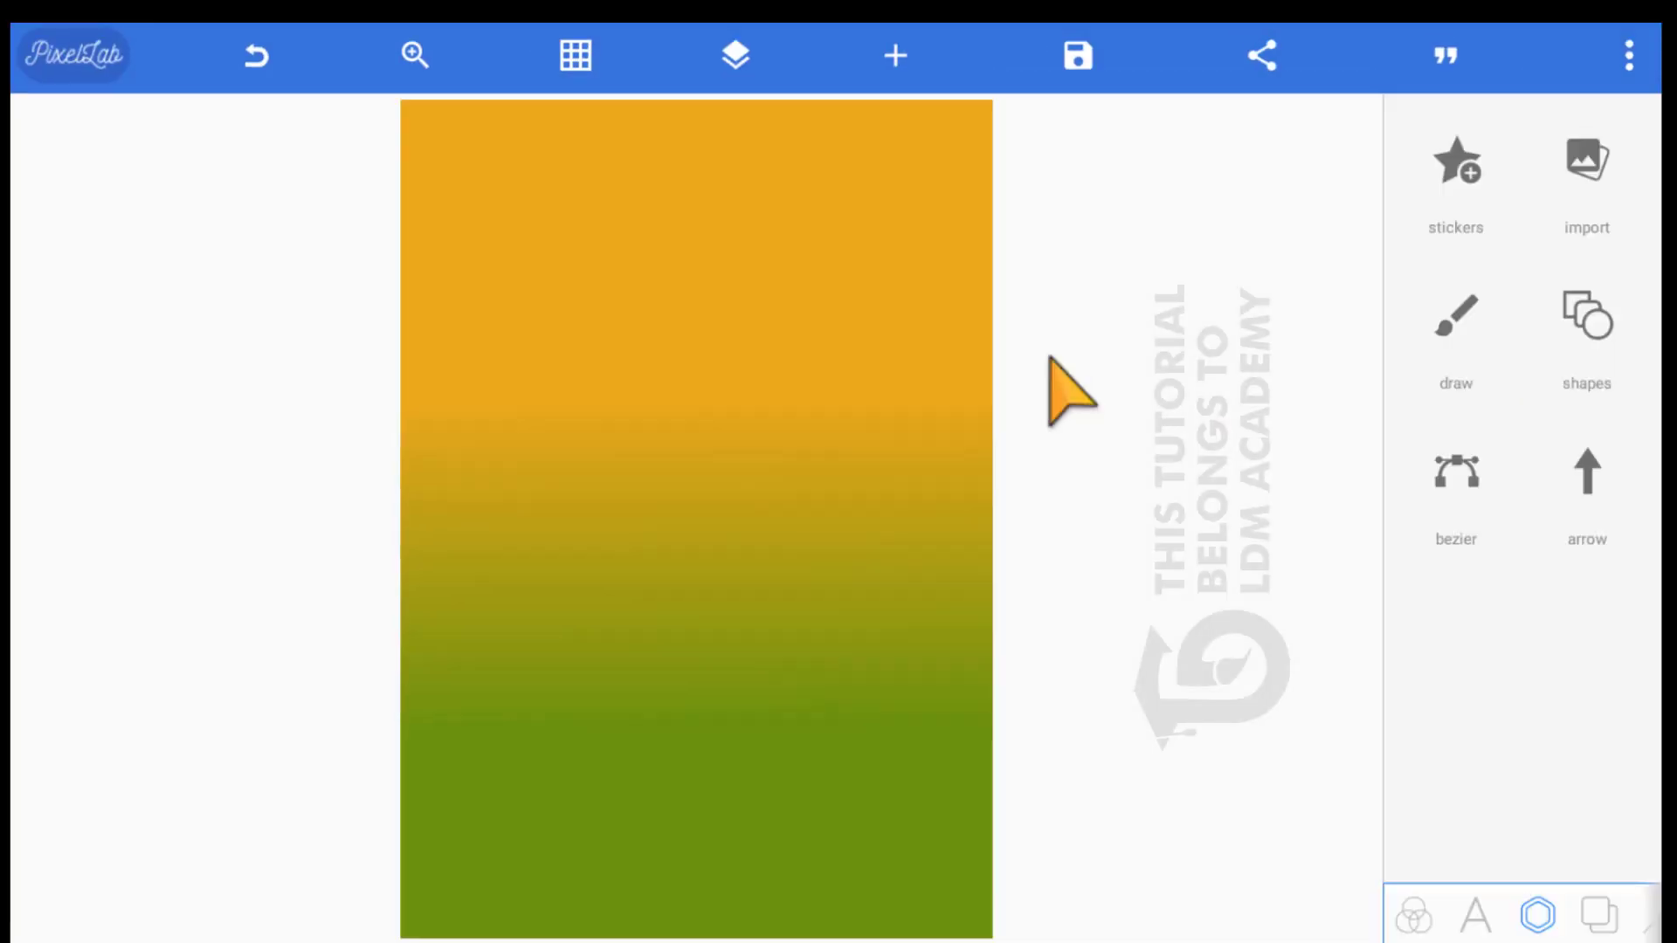
Add the soft white glow as a sticker, enlarge it and centre it over the orange upper part of the canvas
click(895, 55)
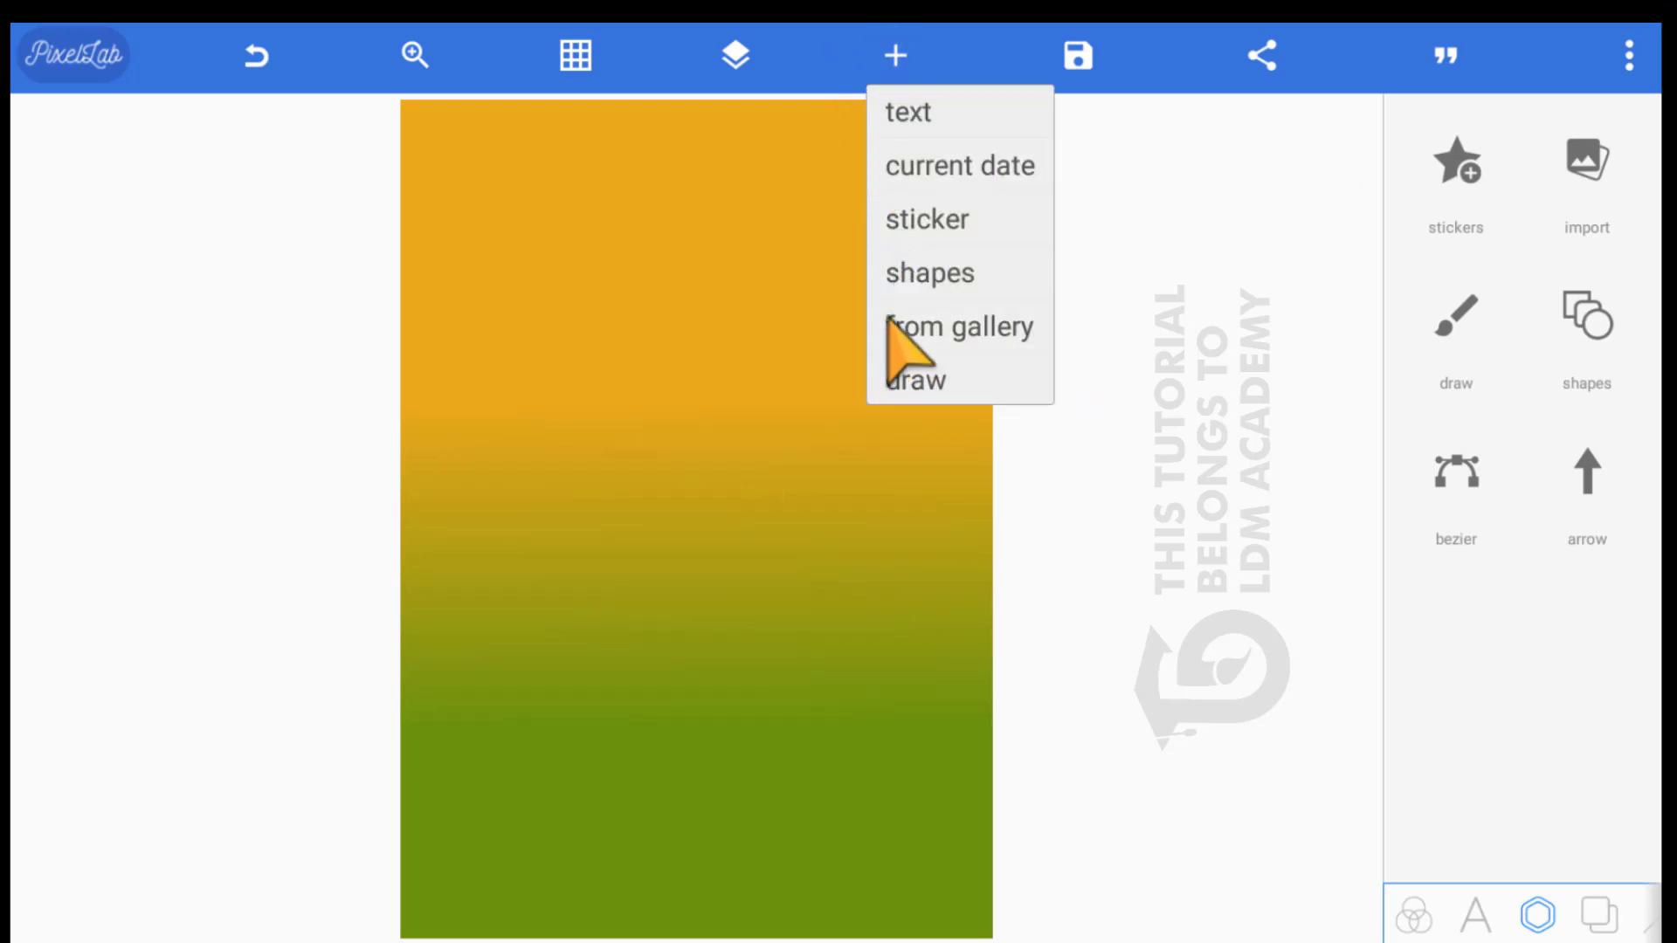
click(876, 218)
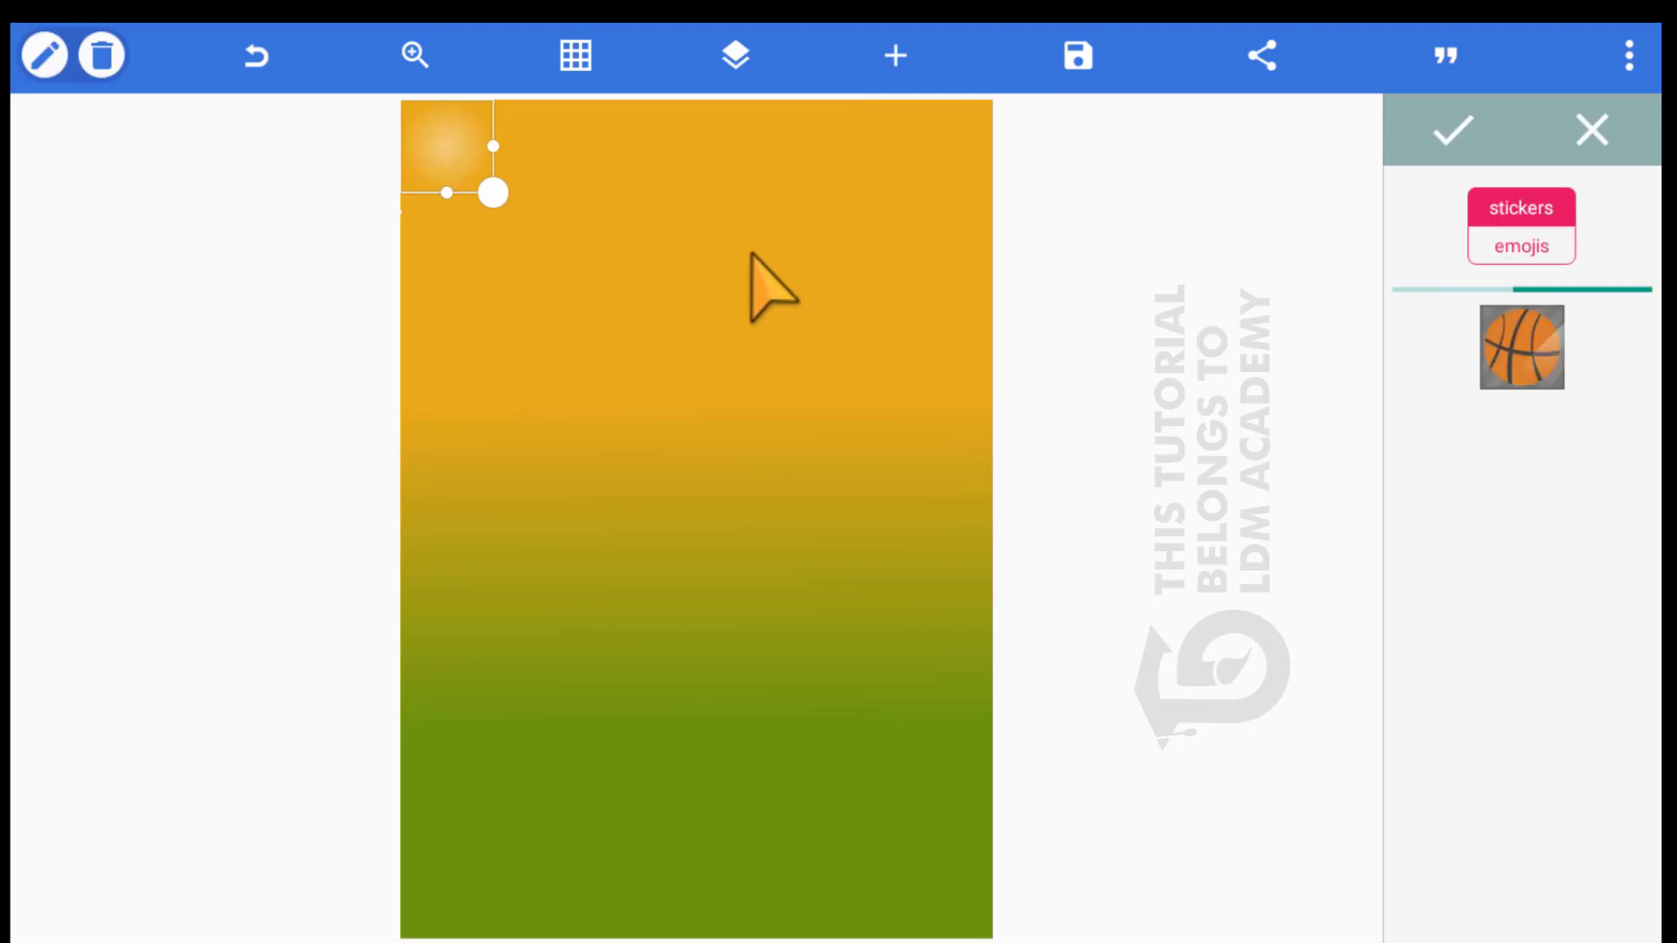
drag(786, 415, 962, 546)
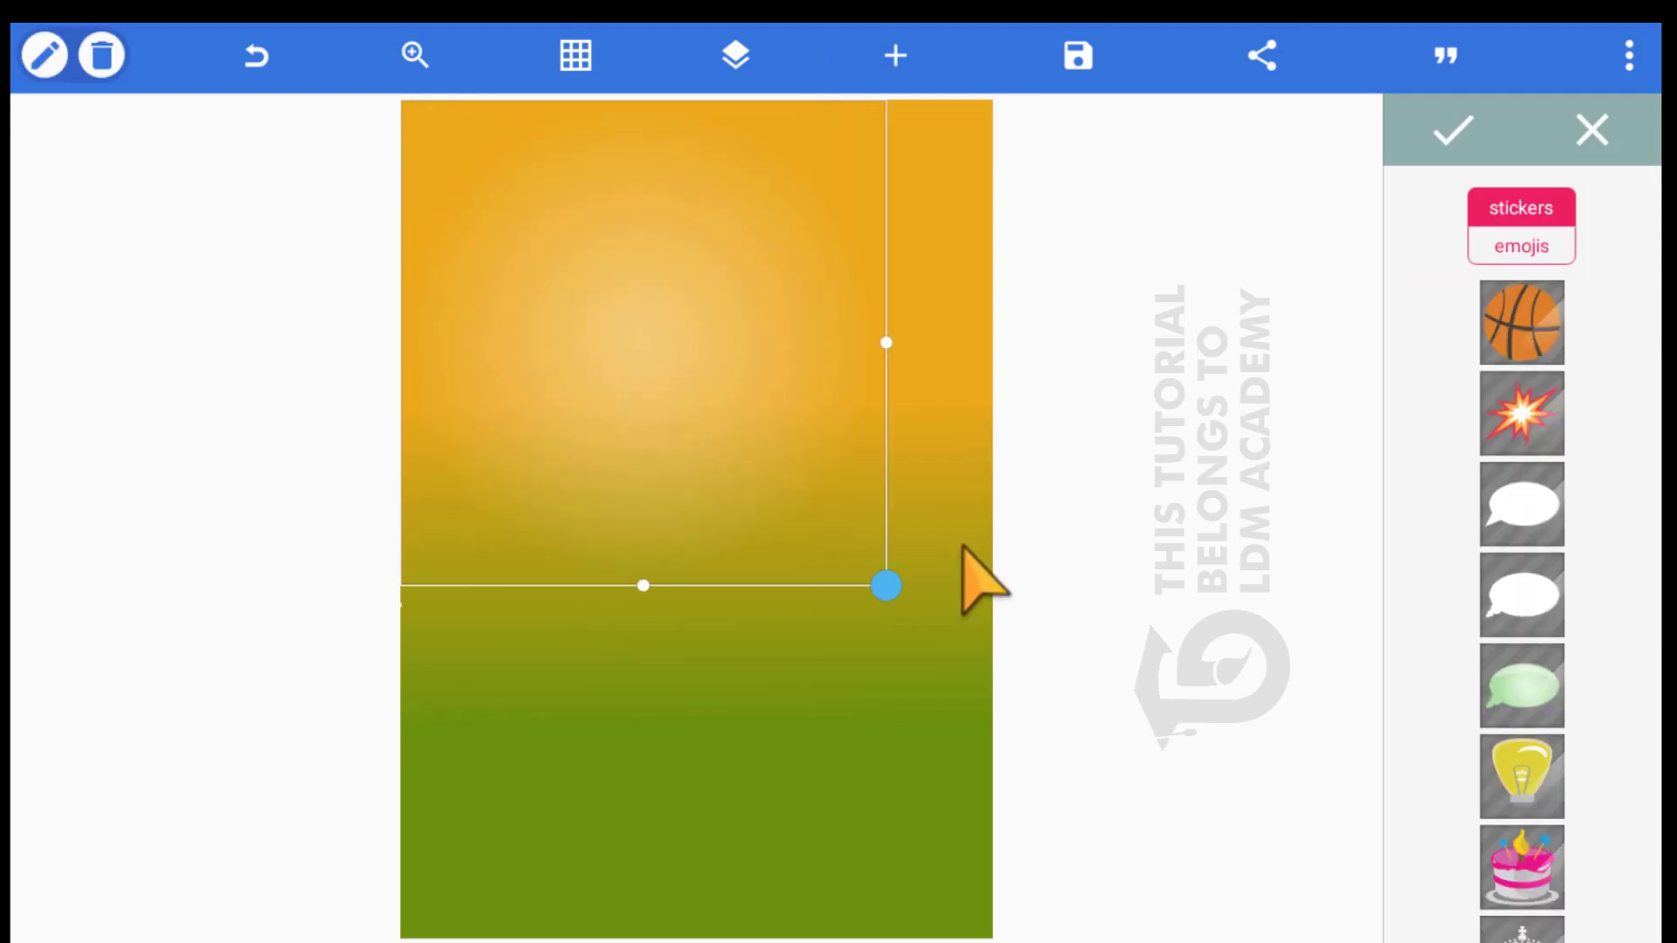
click(668, 678)
click(599, 374)
drag(599, 375, 664, 353)
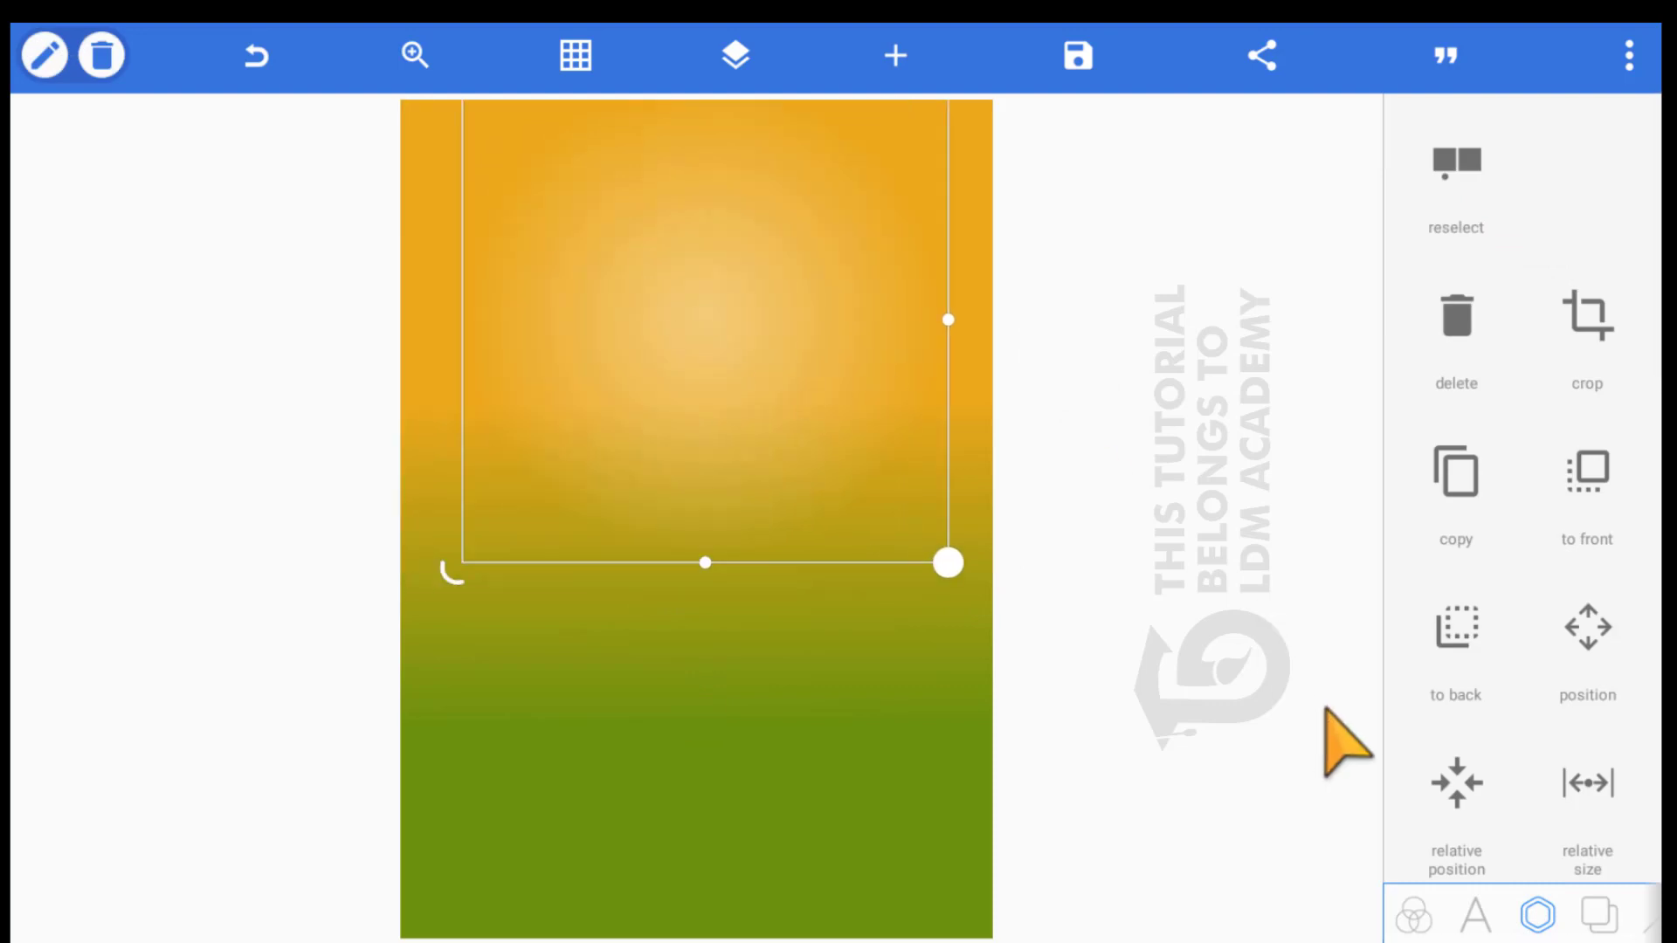
Enable the colour overlay on the glow sticker and set it to yellow, hex FFFF00
scroll(1352, 662, down, 4)
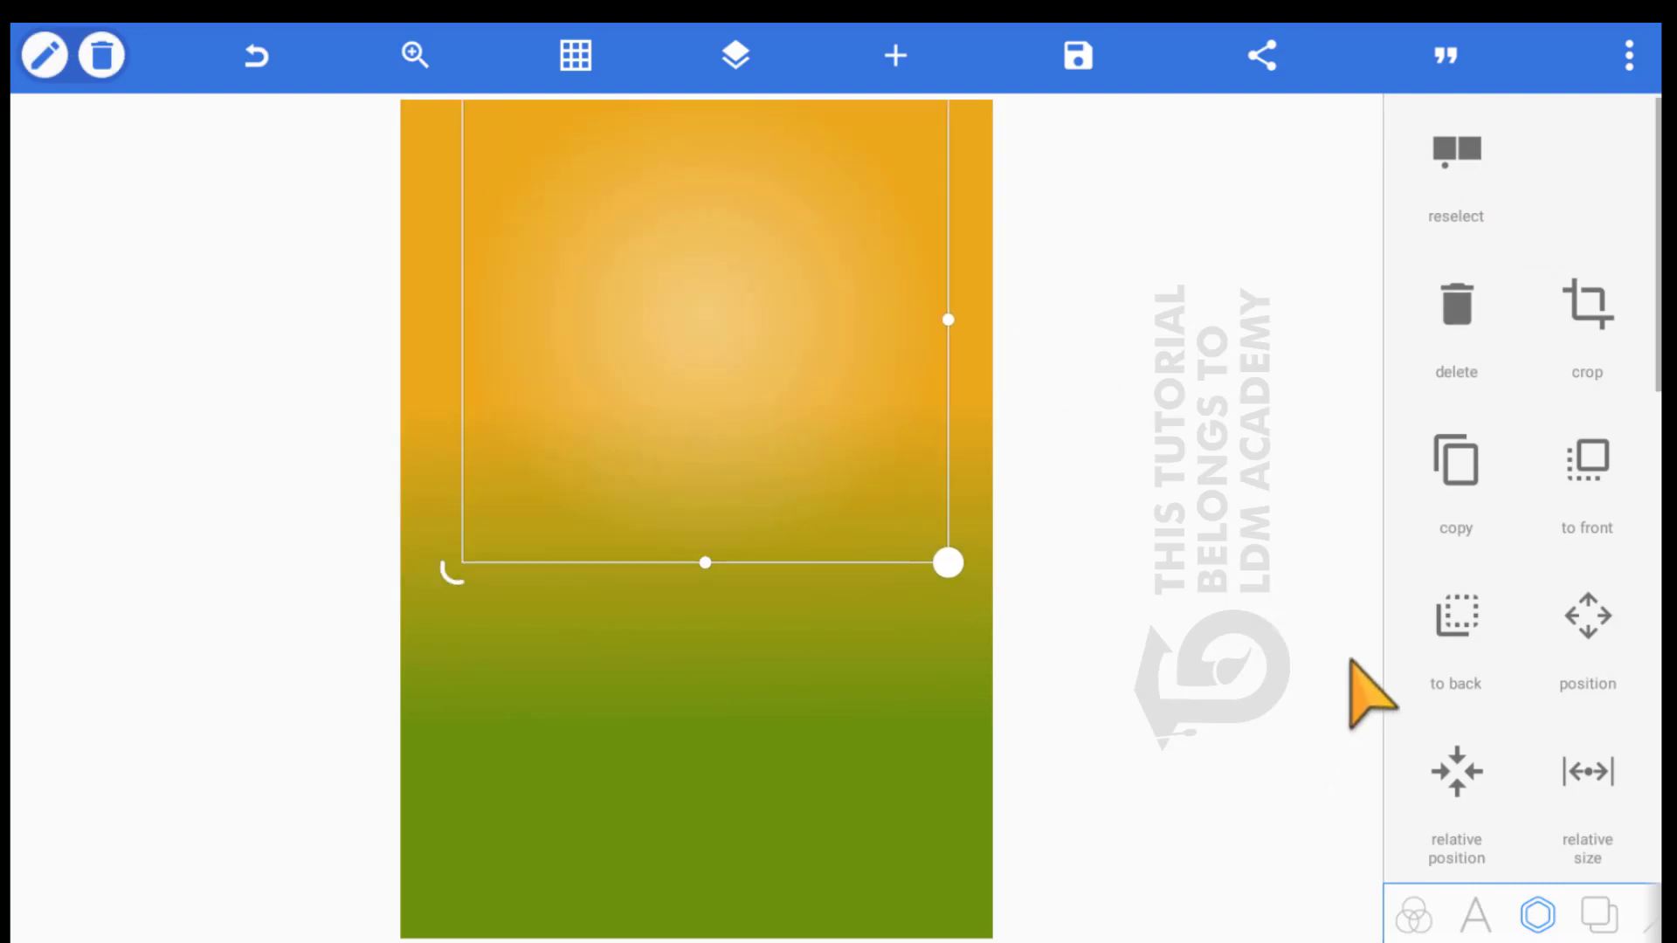
click(1361, 590)
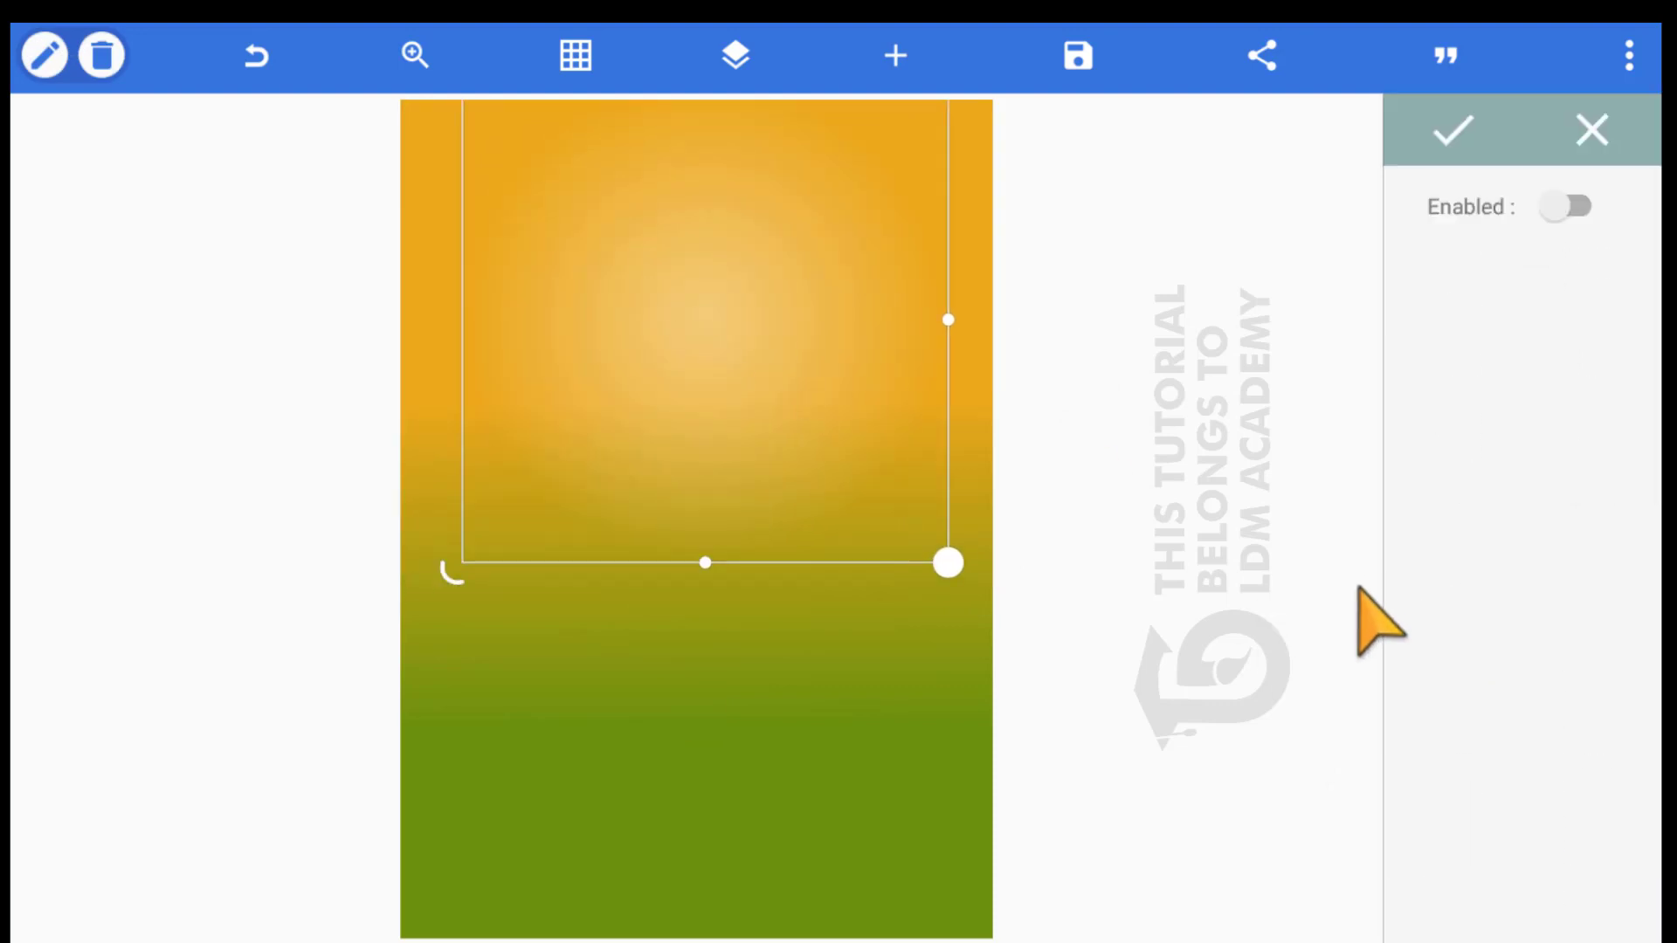
click(1465, 197)
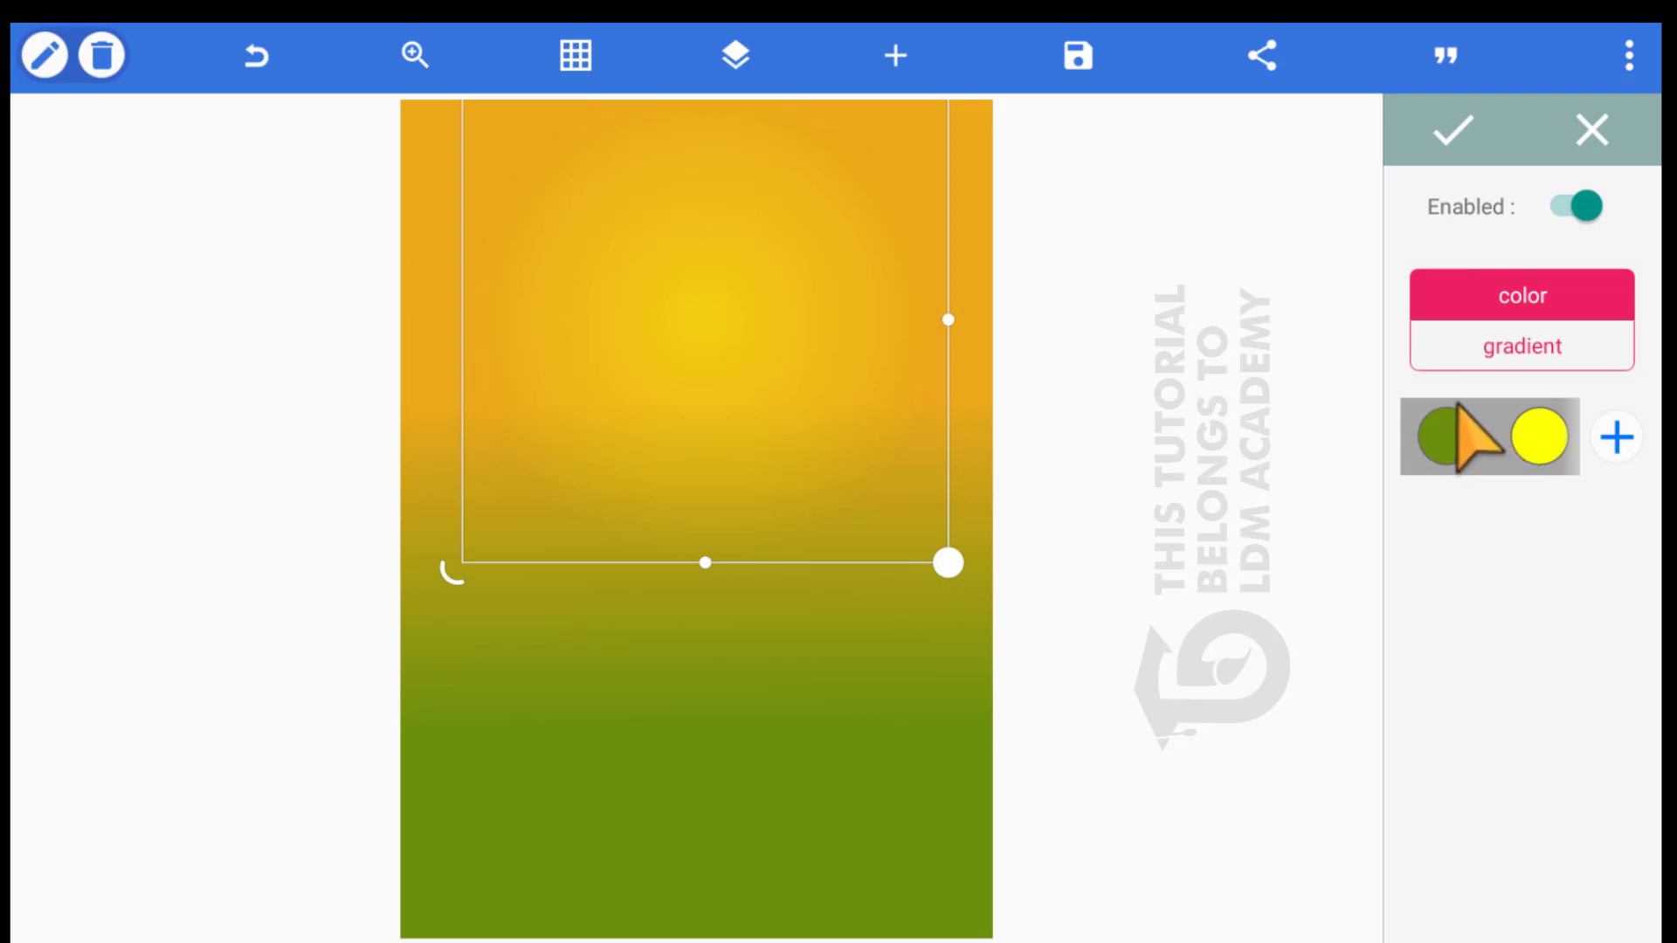
click(1519, 409)
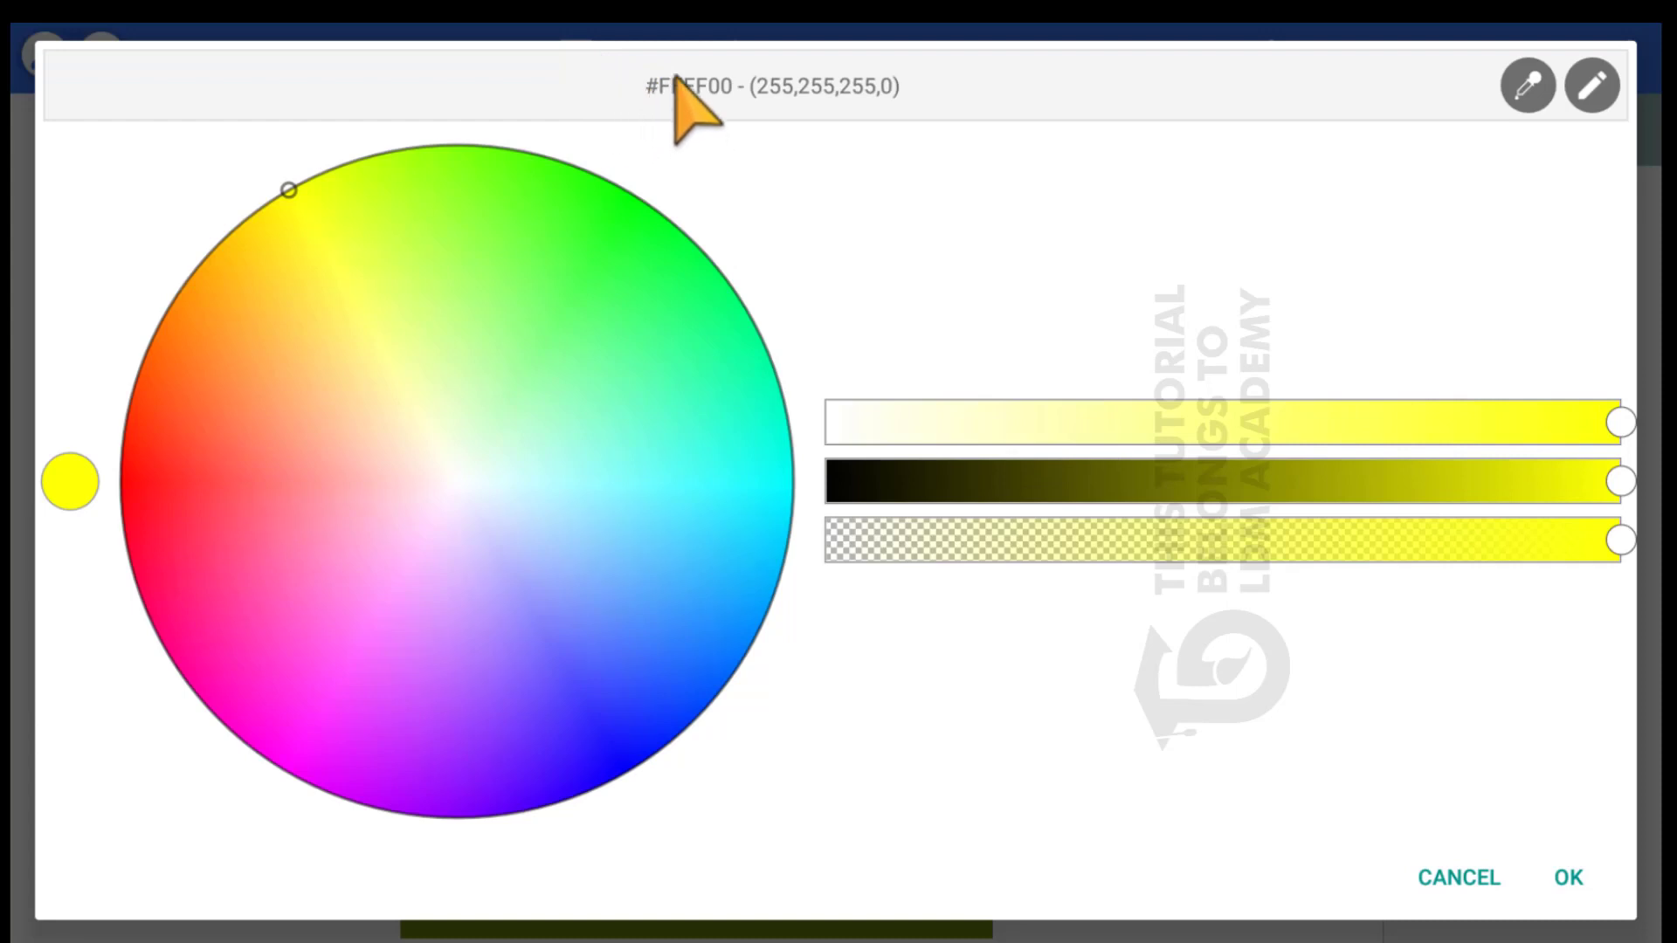
click(1493, 87)
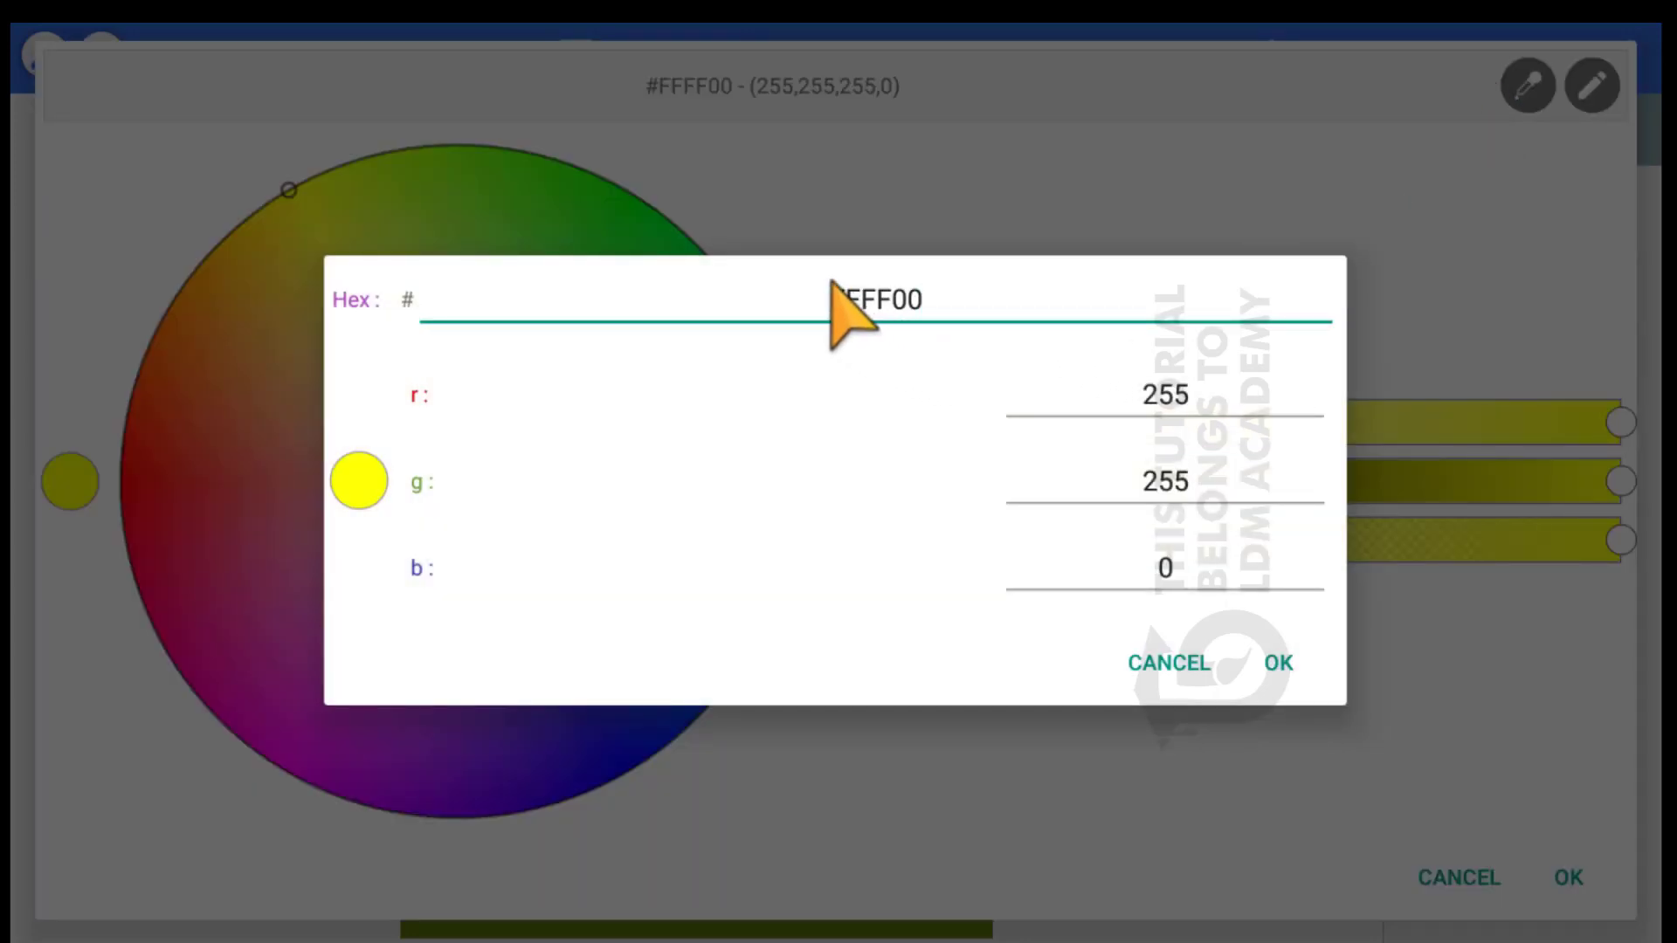
double_click(862, 297)
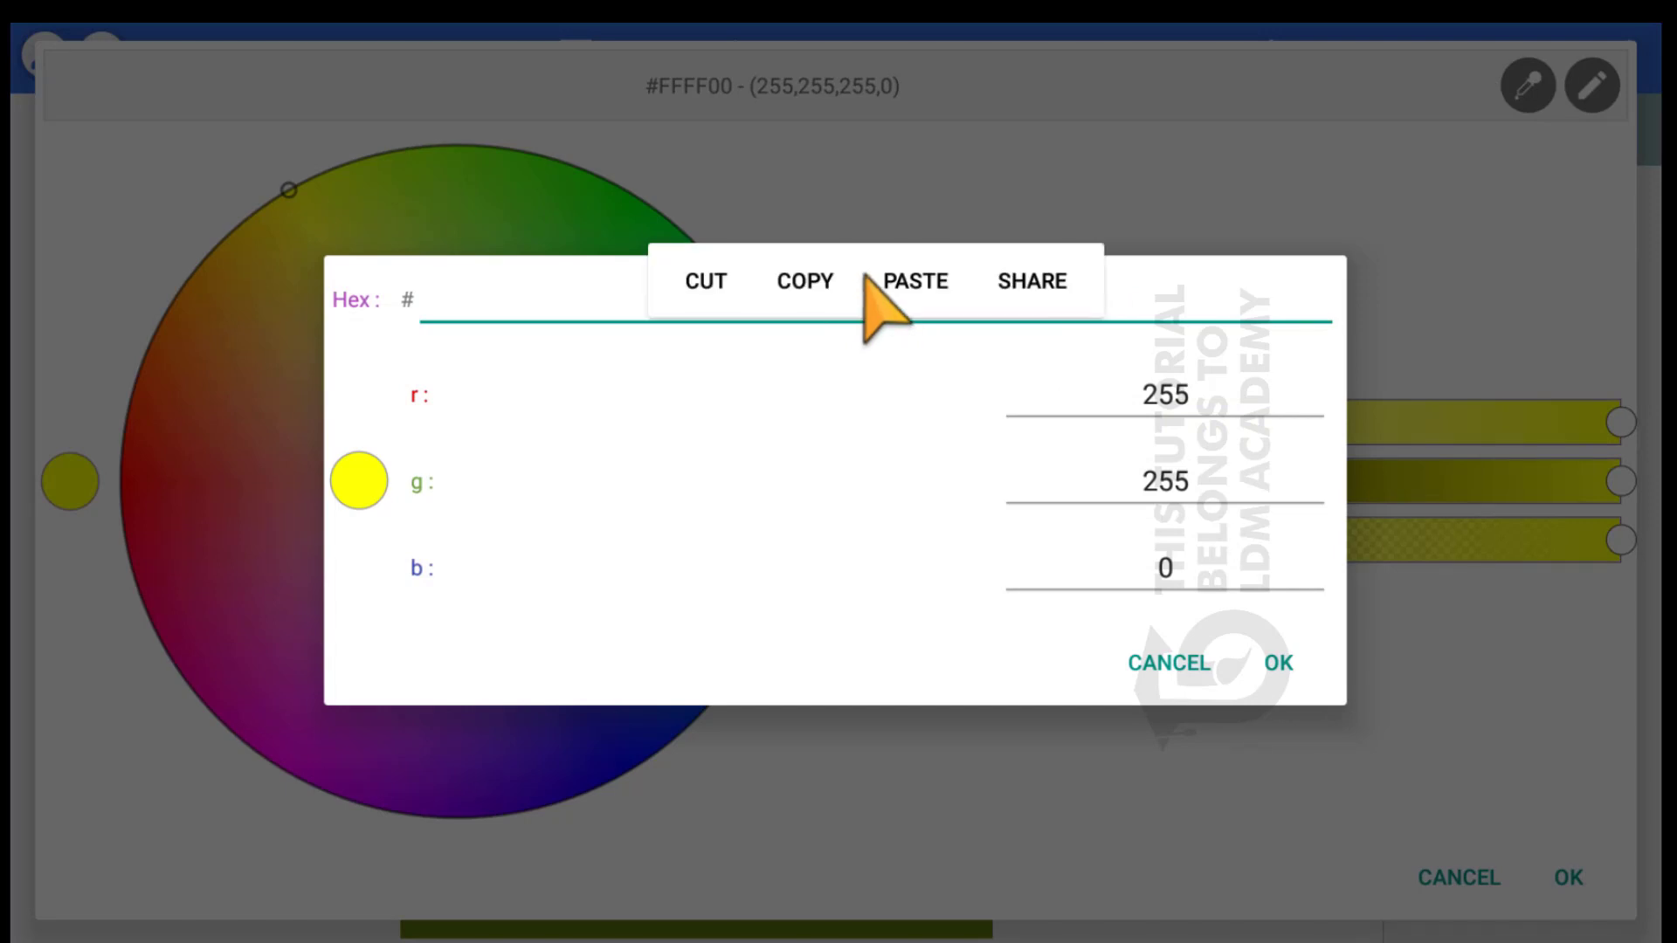
click(873, 279)
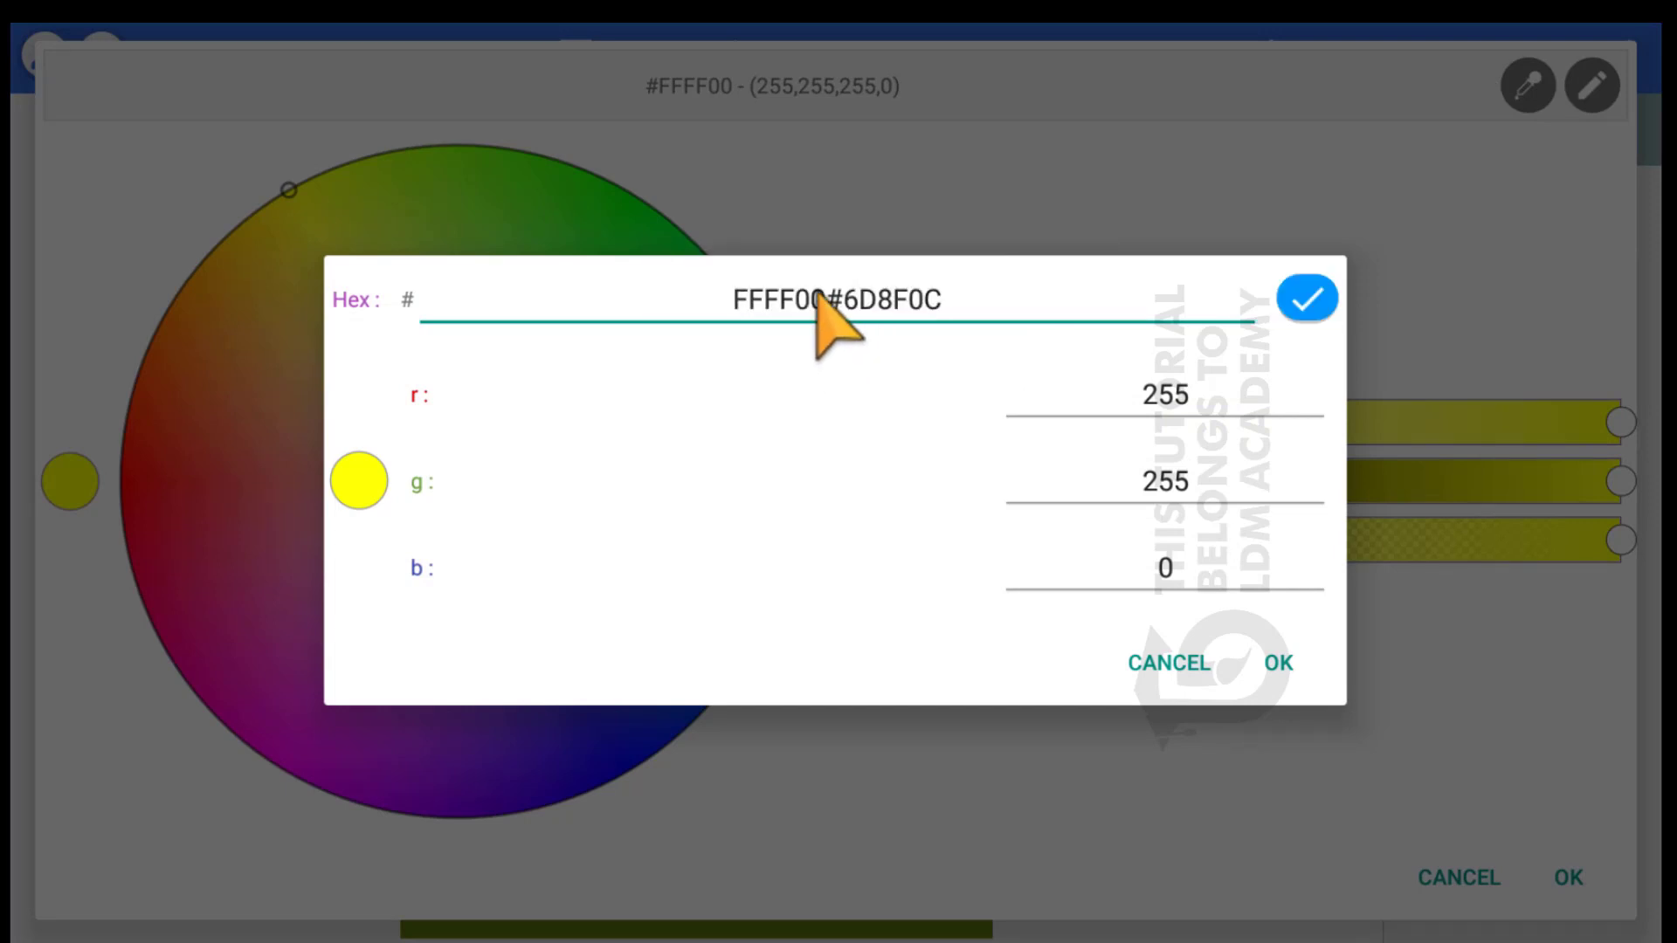
double_click(780, 297)
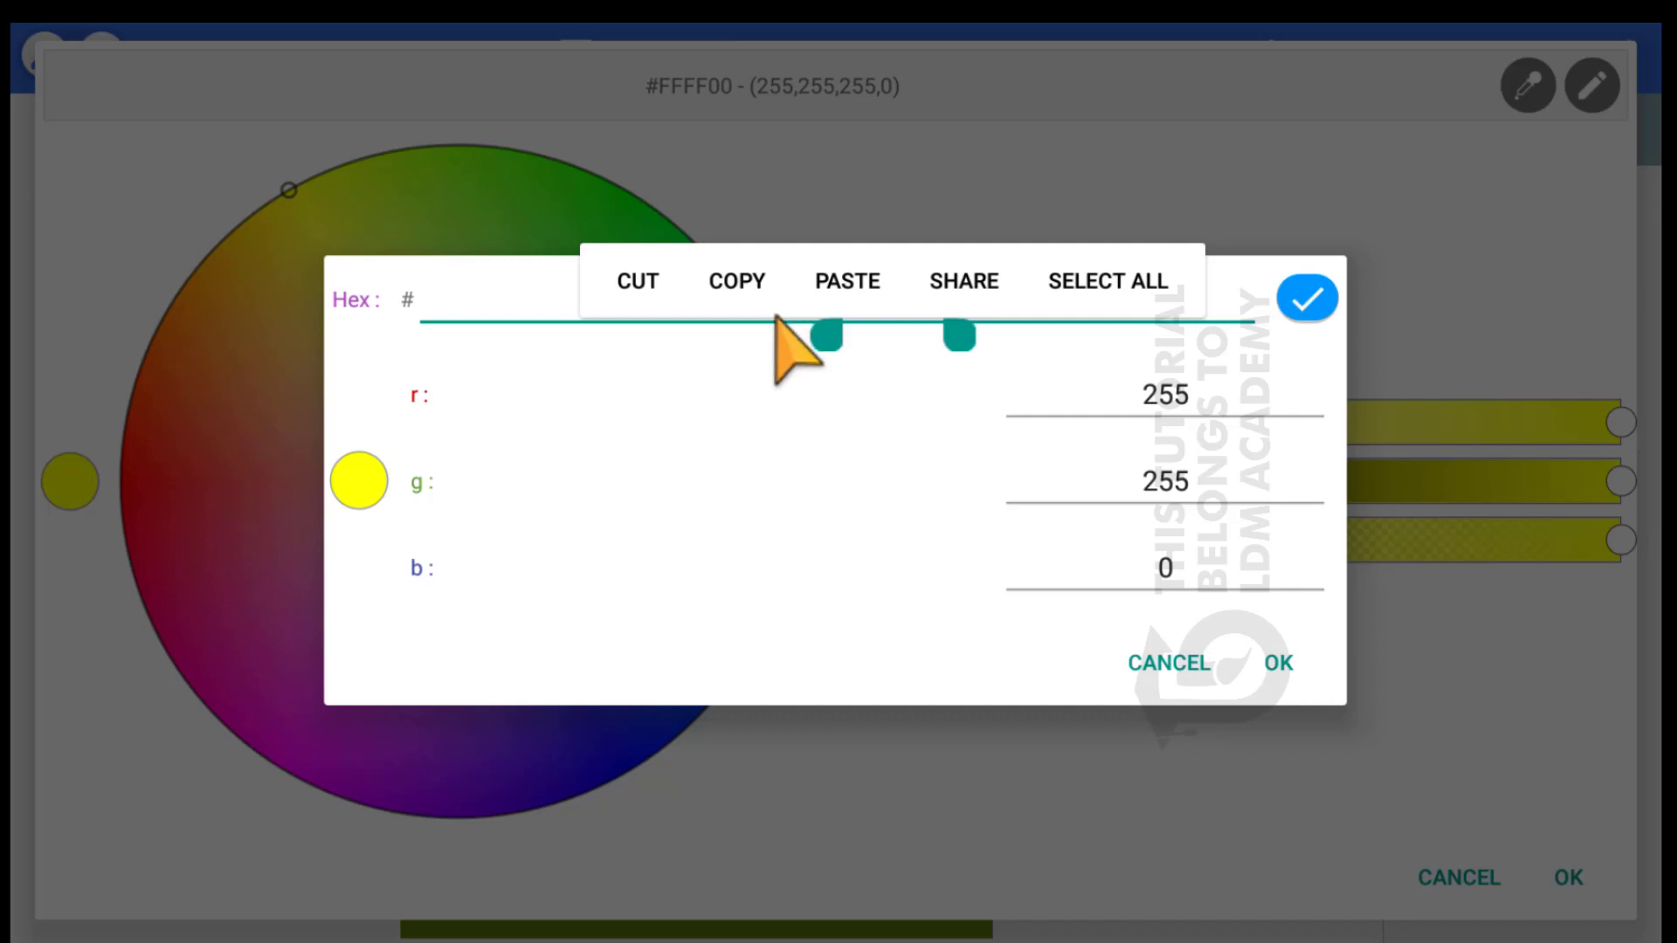
key(BackSpace)
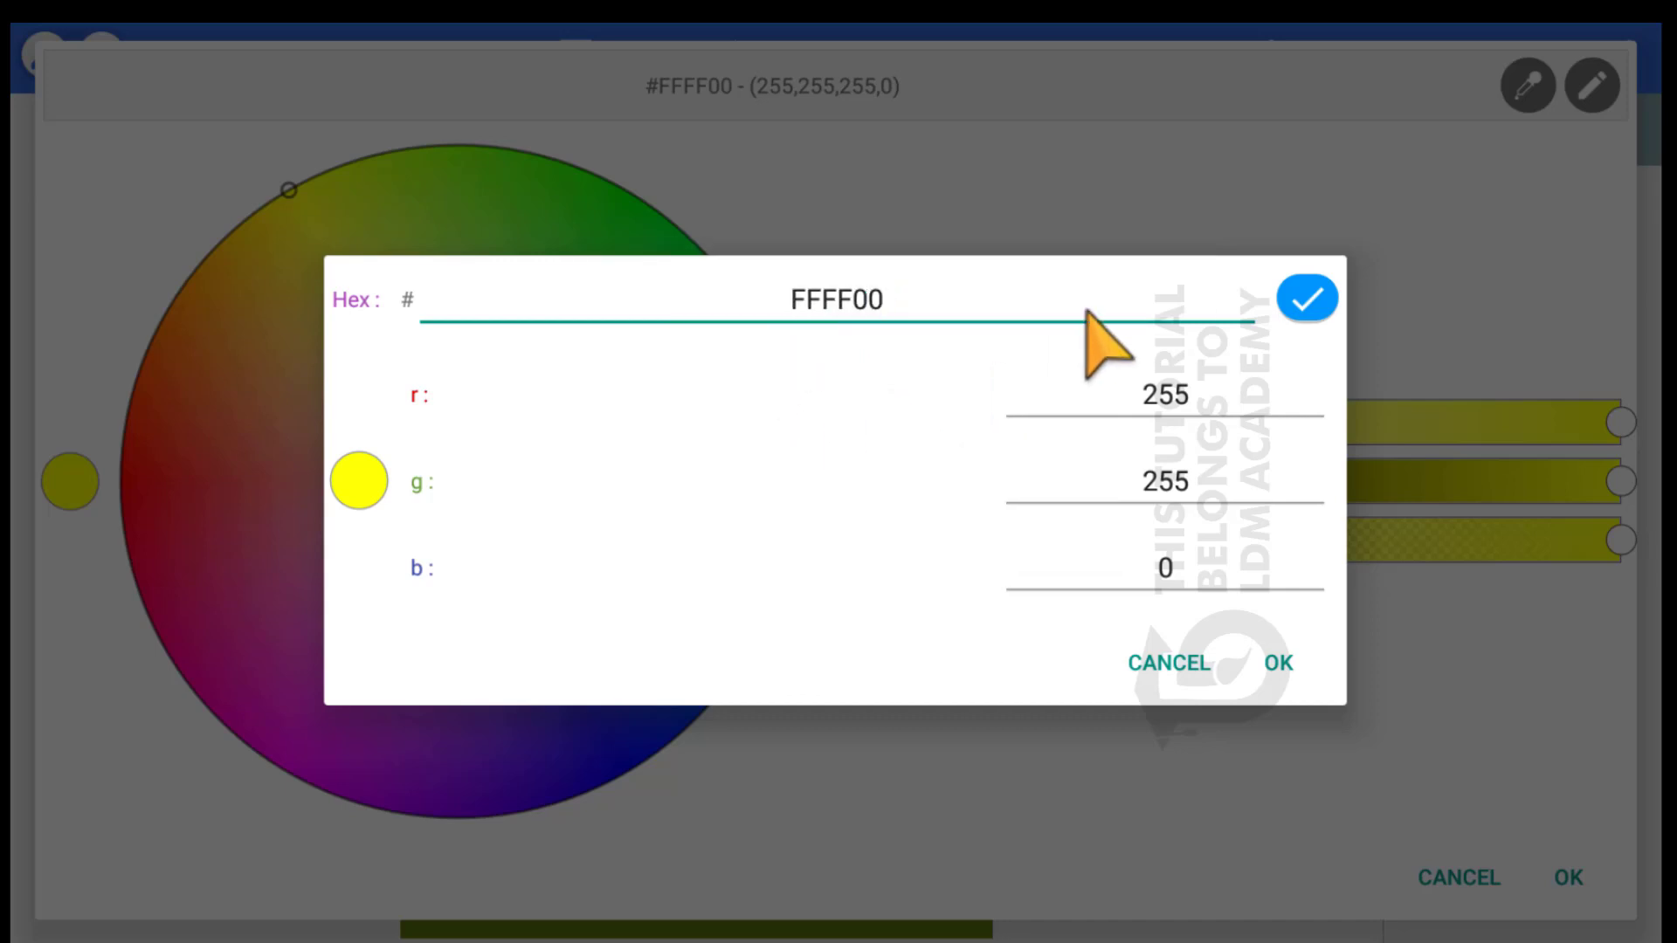
click(1190, 619)
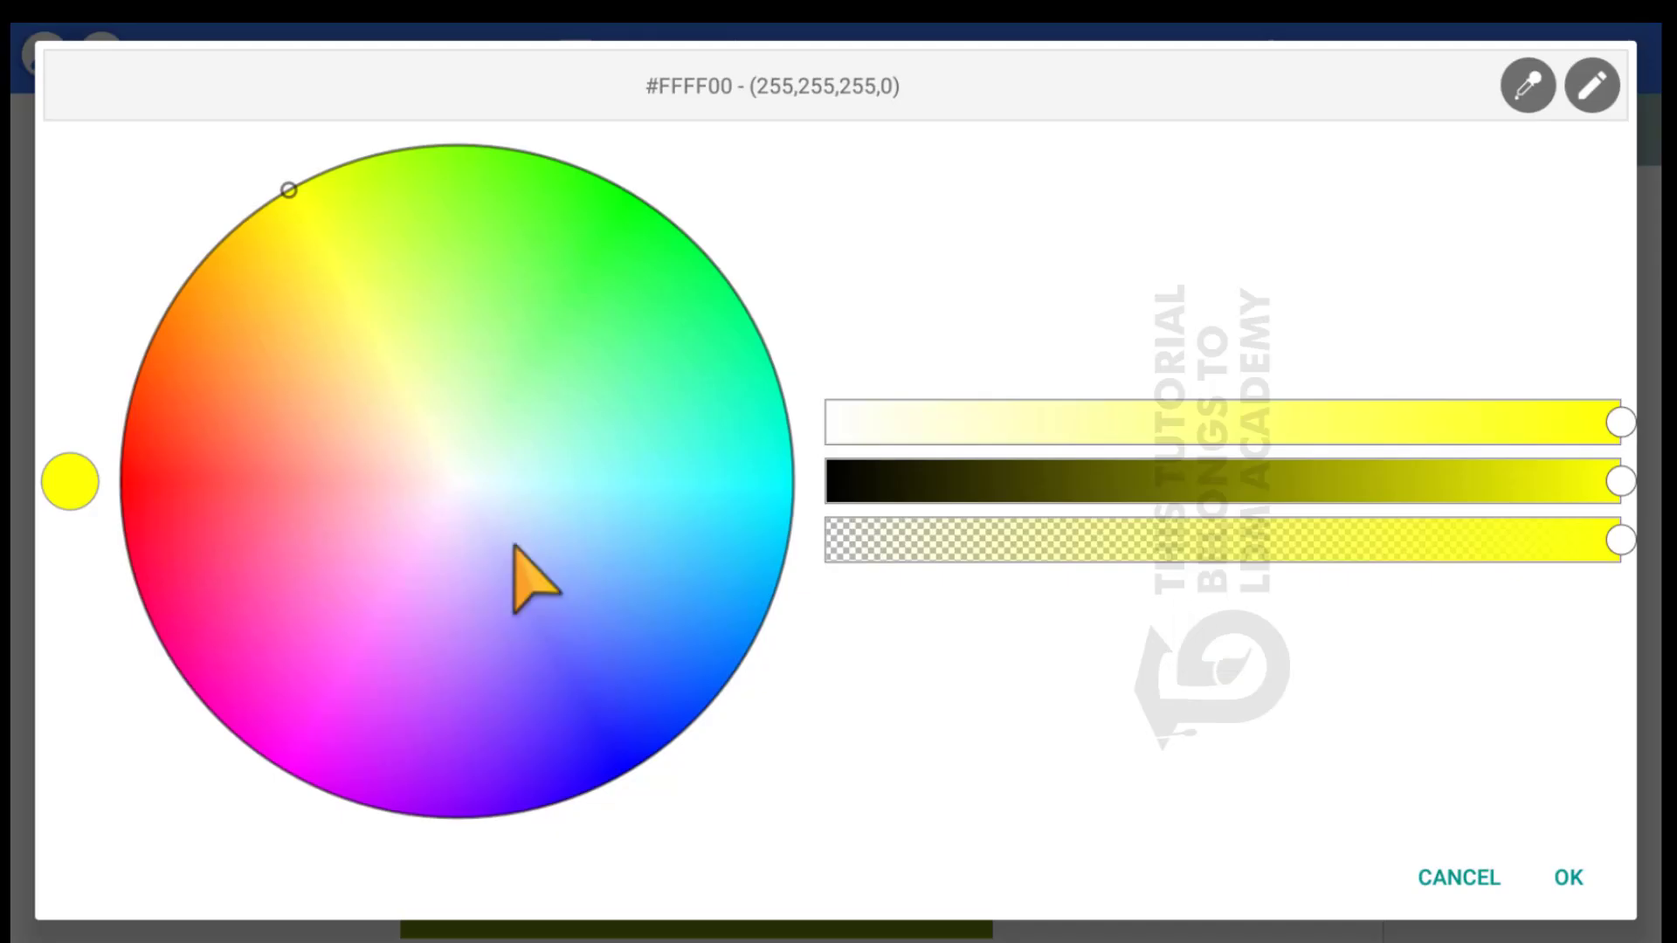
click(1460, 829)
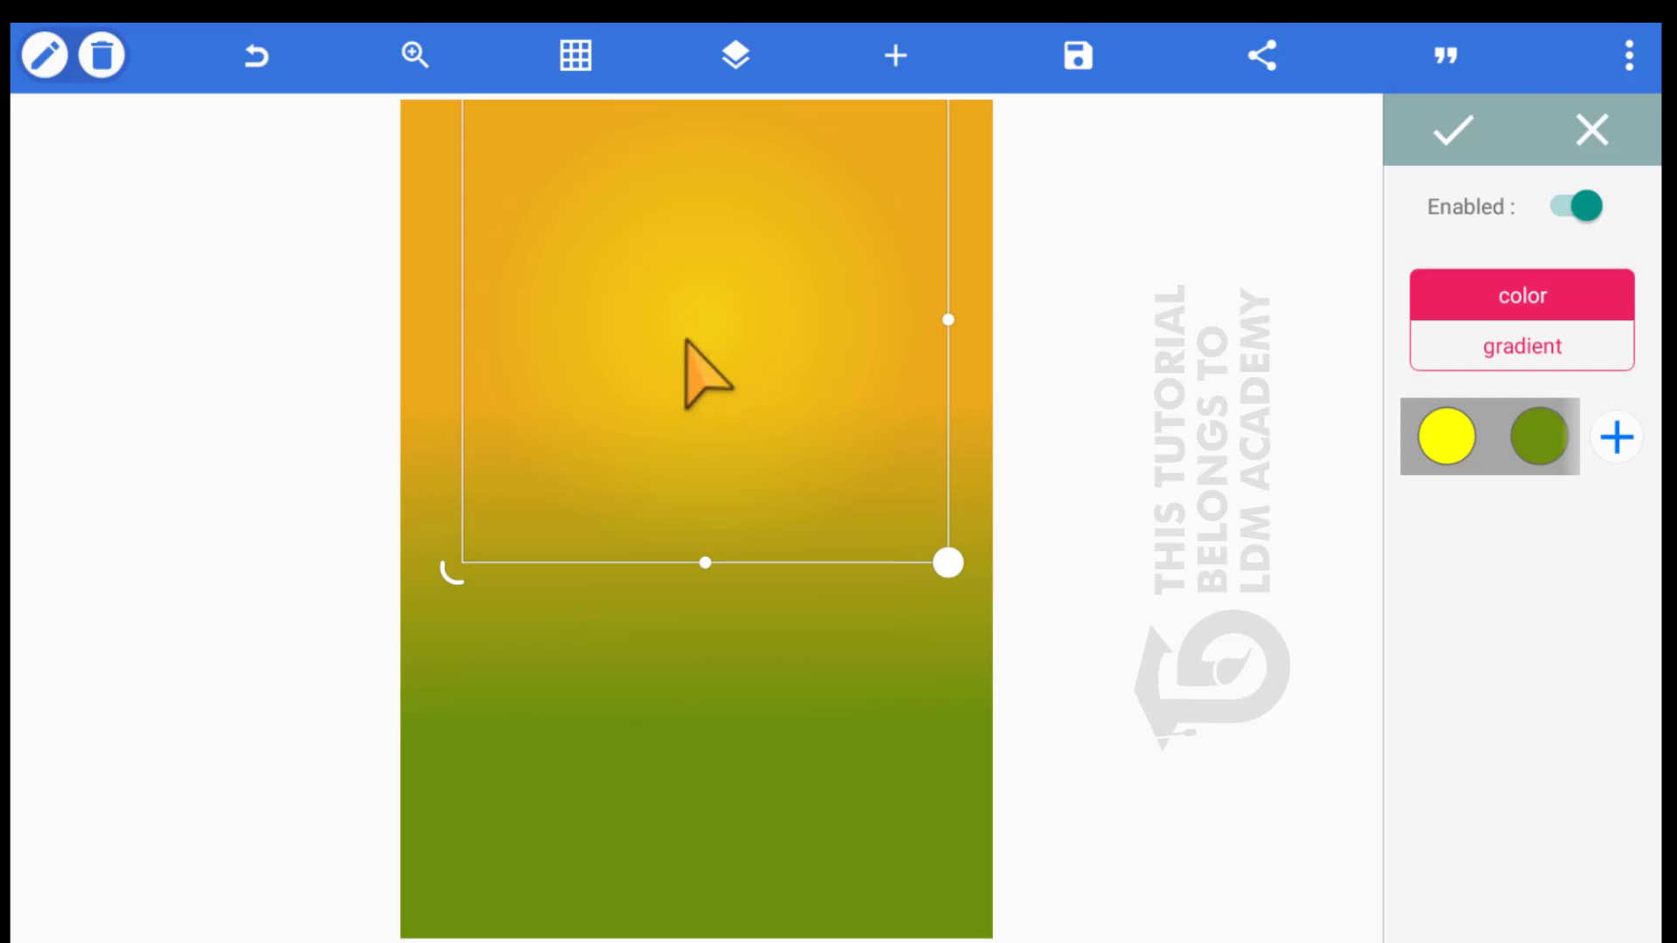
Enlarge the yellow glow, place it over the canvas's upper-right corner and accept the colour change
drag(685, 339, 631, 315)
drag(836, 506, 948, 598)
drag(768, 356, 909, 255)
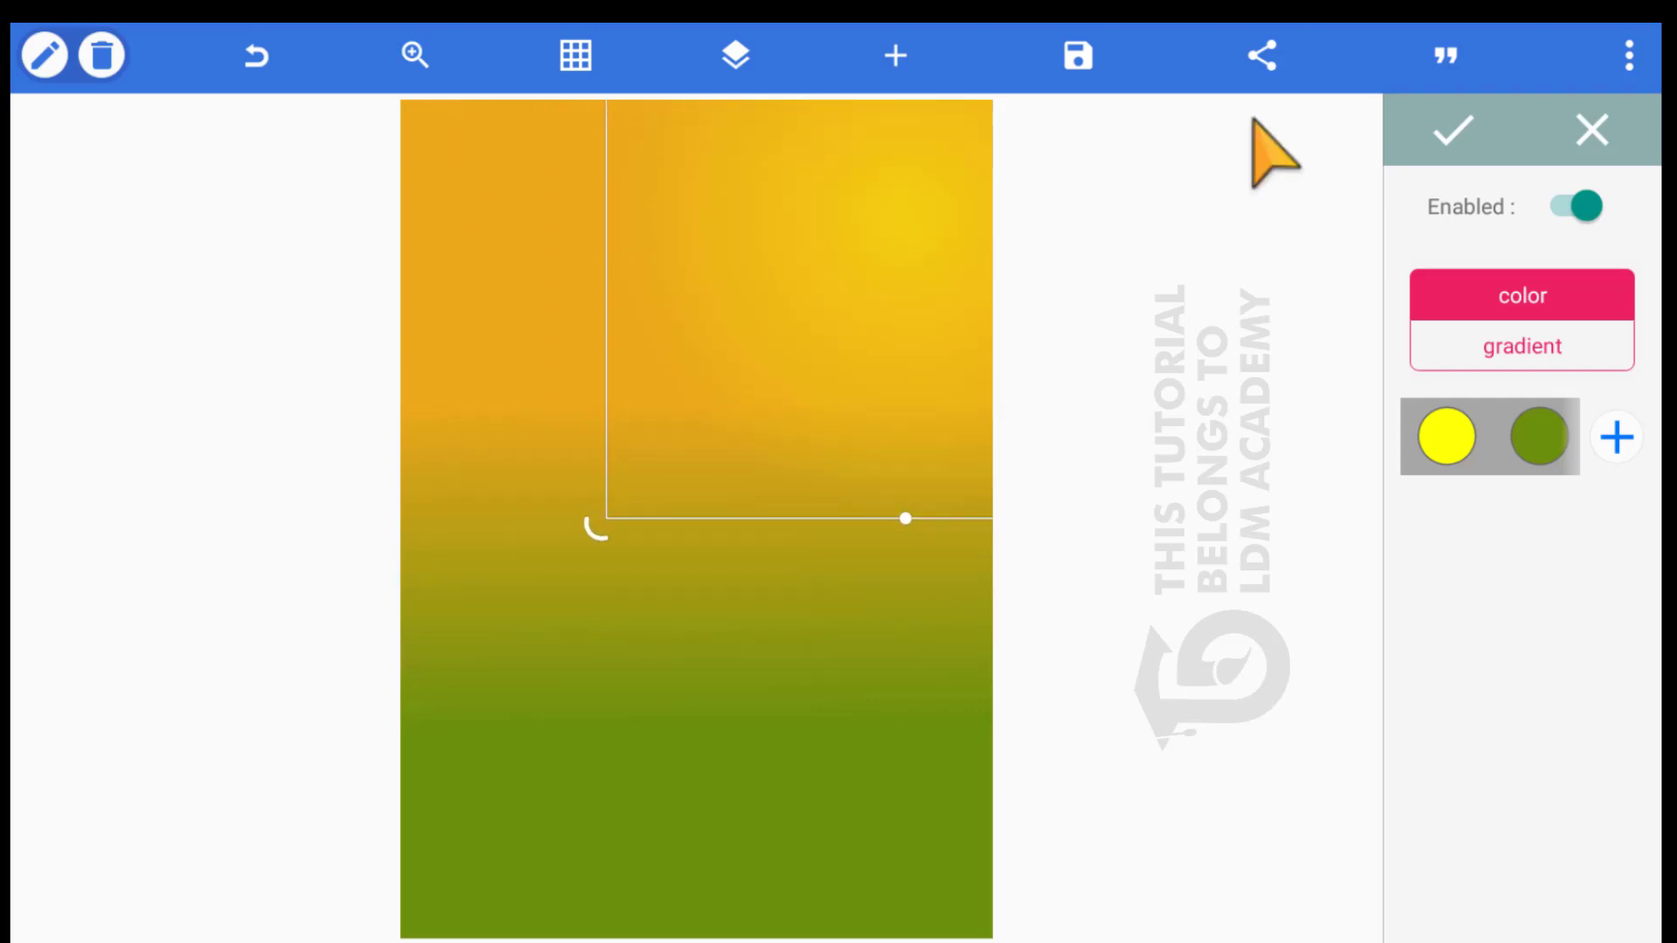
click(1390, 127)
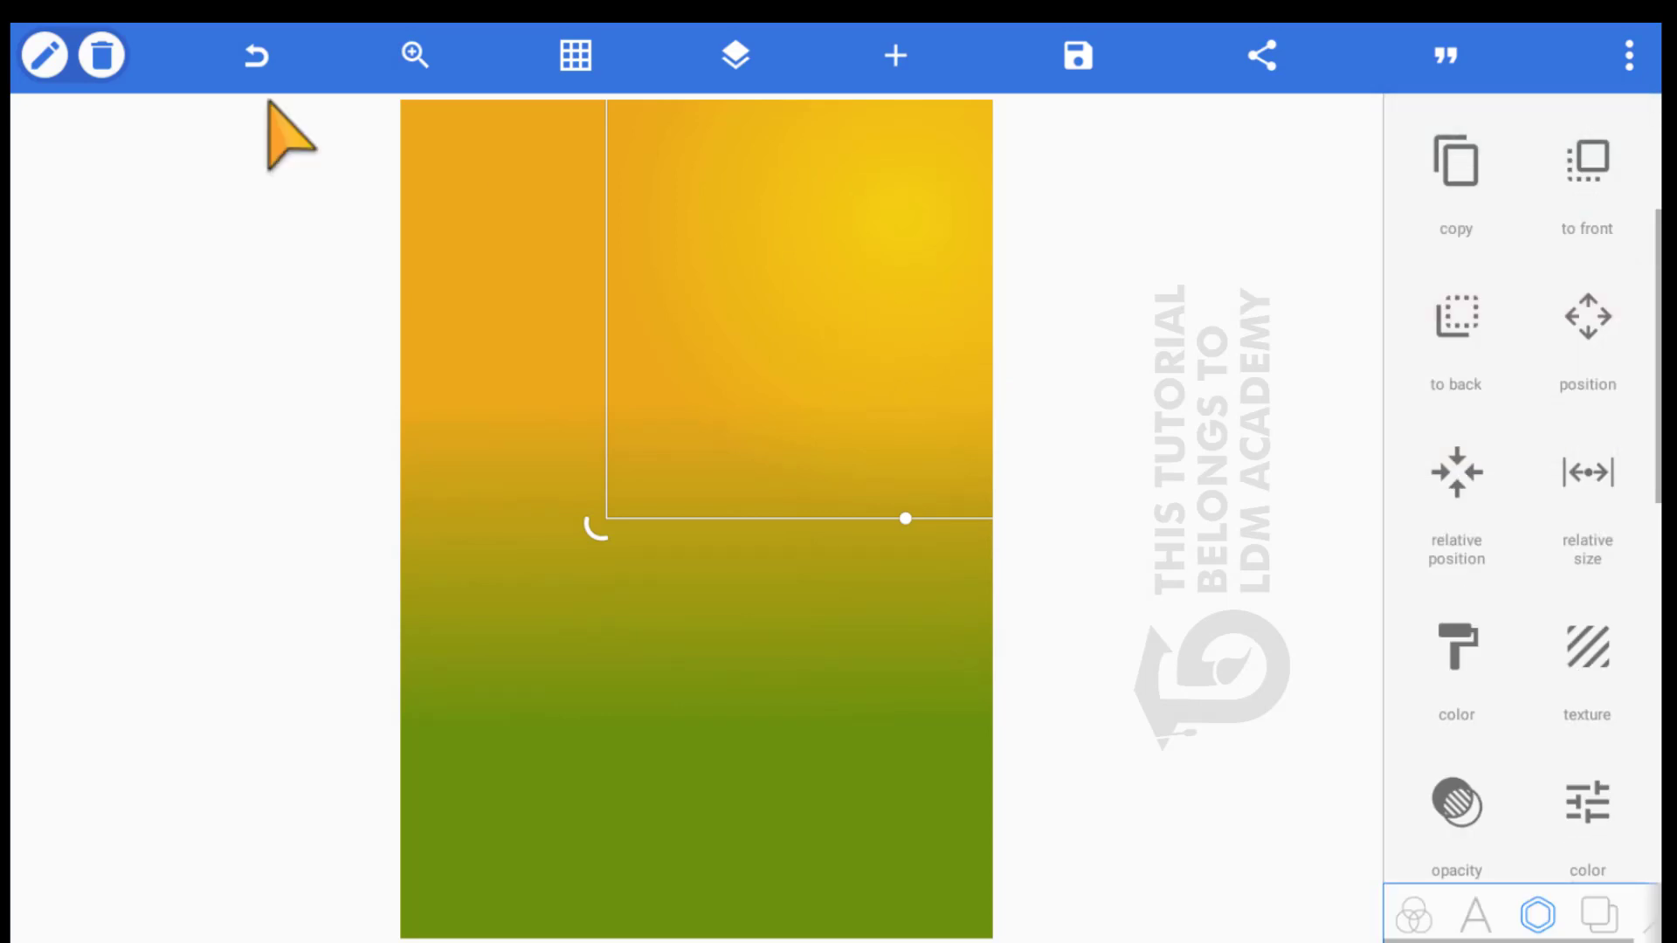
Duplicate the yellow glow twice, stacking each copy over the original in the canvas's upper-right corner
click(44, 55)
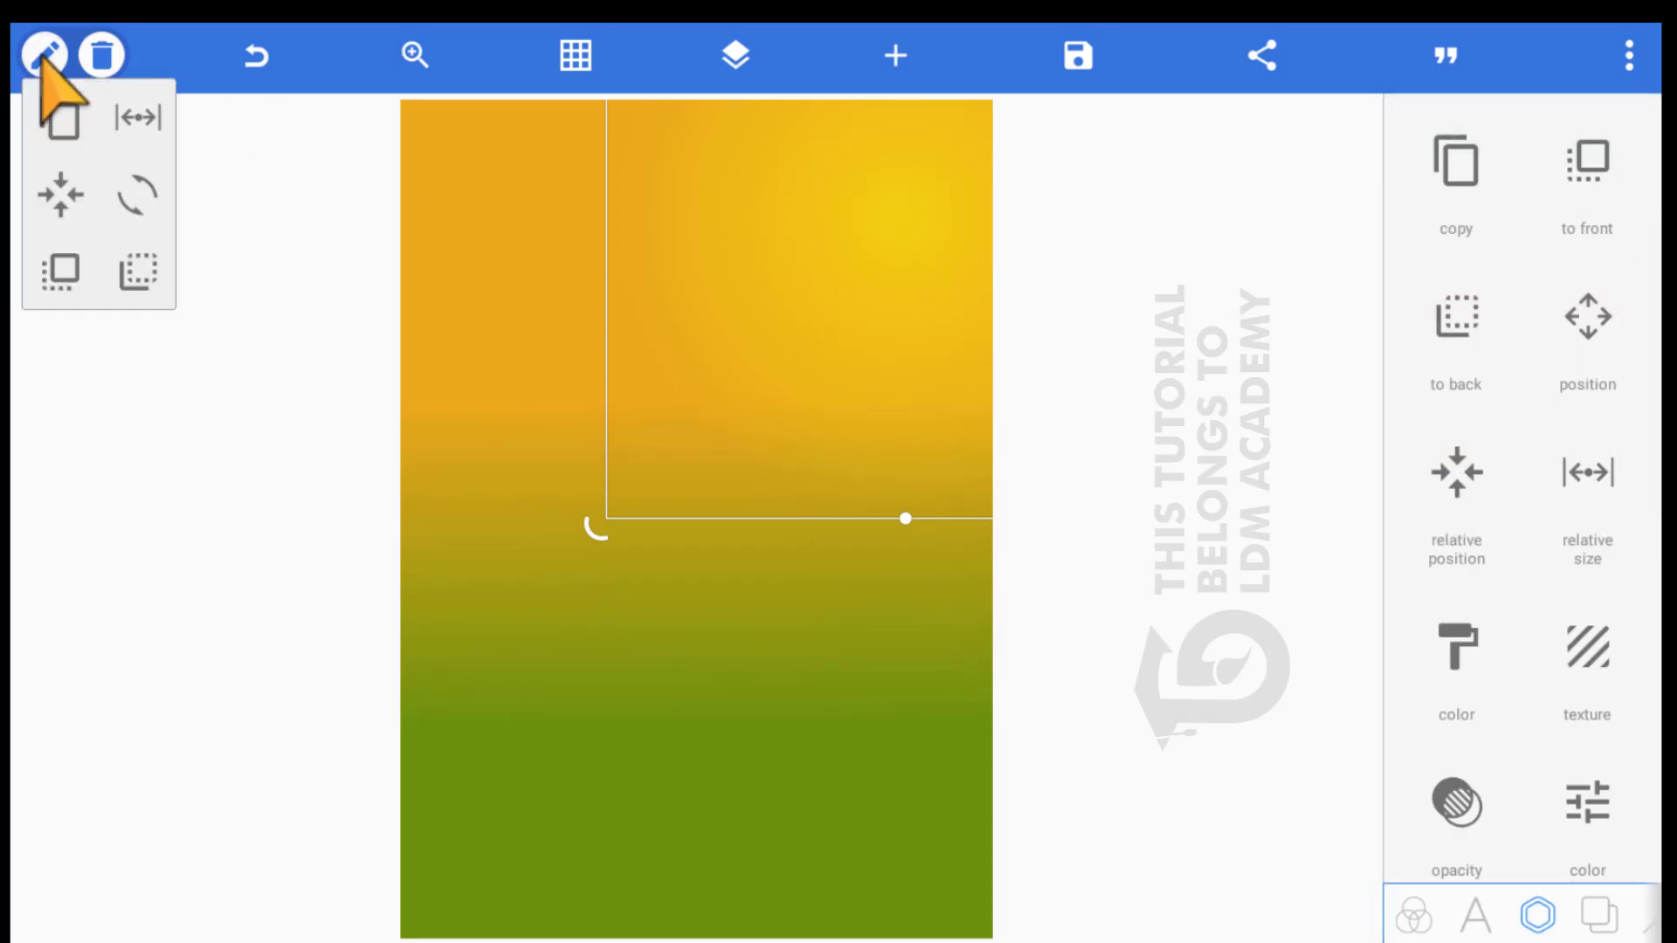
click(60, 116)
drag(760, 542, 852, 384)
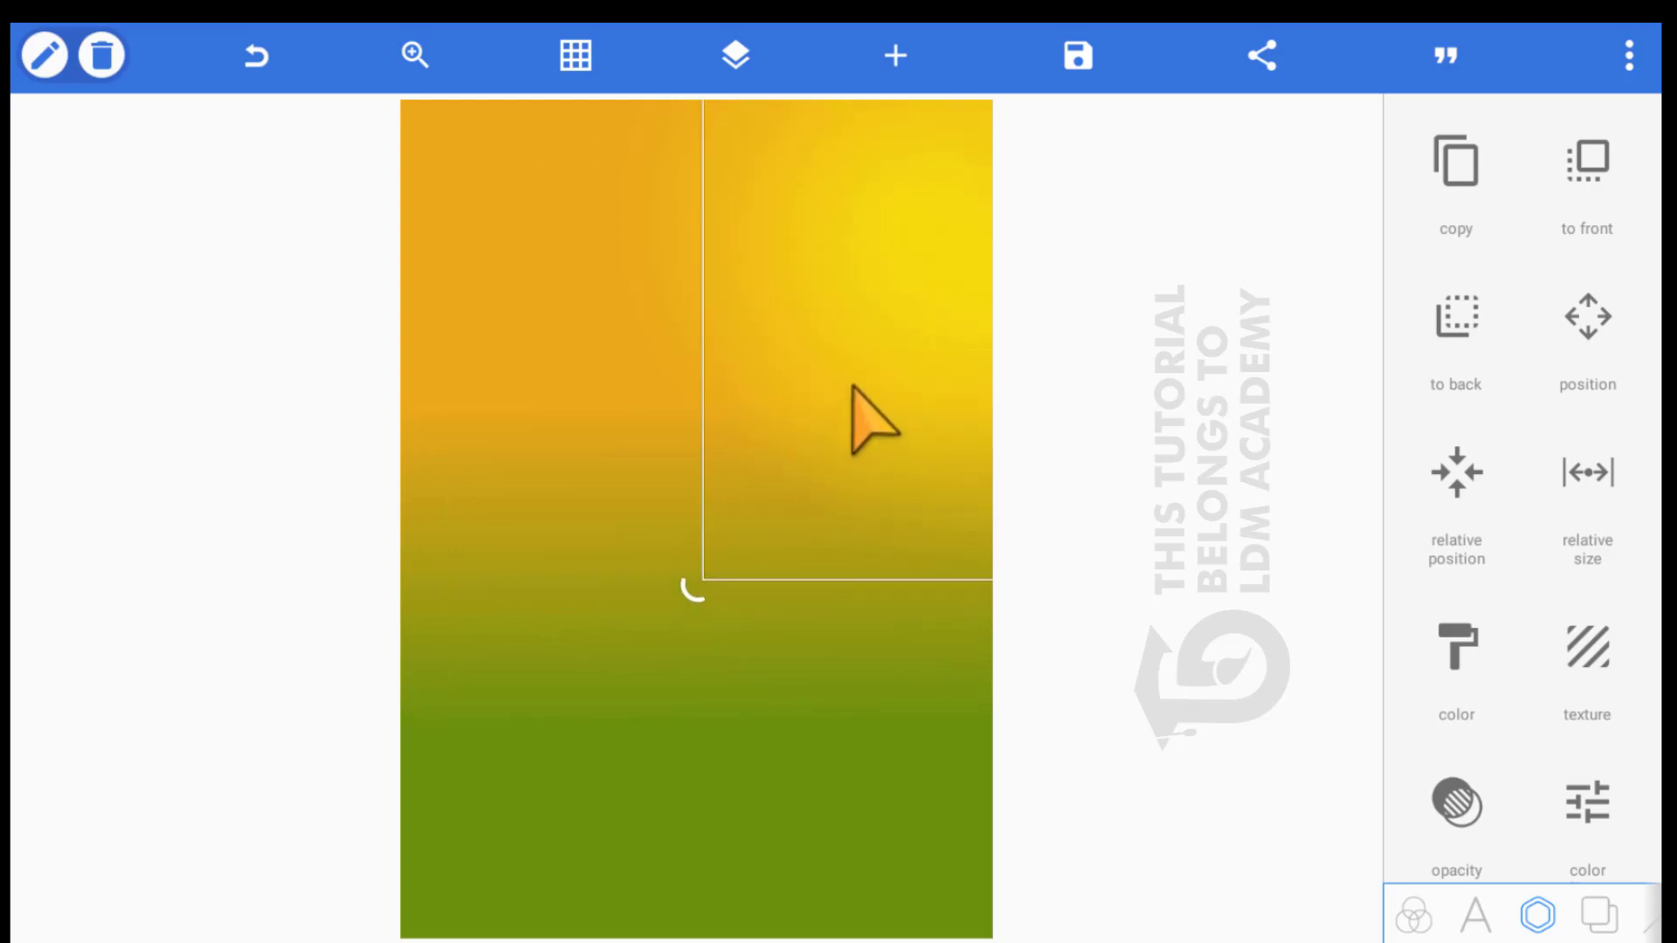
click(42, 57)
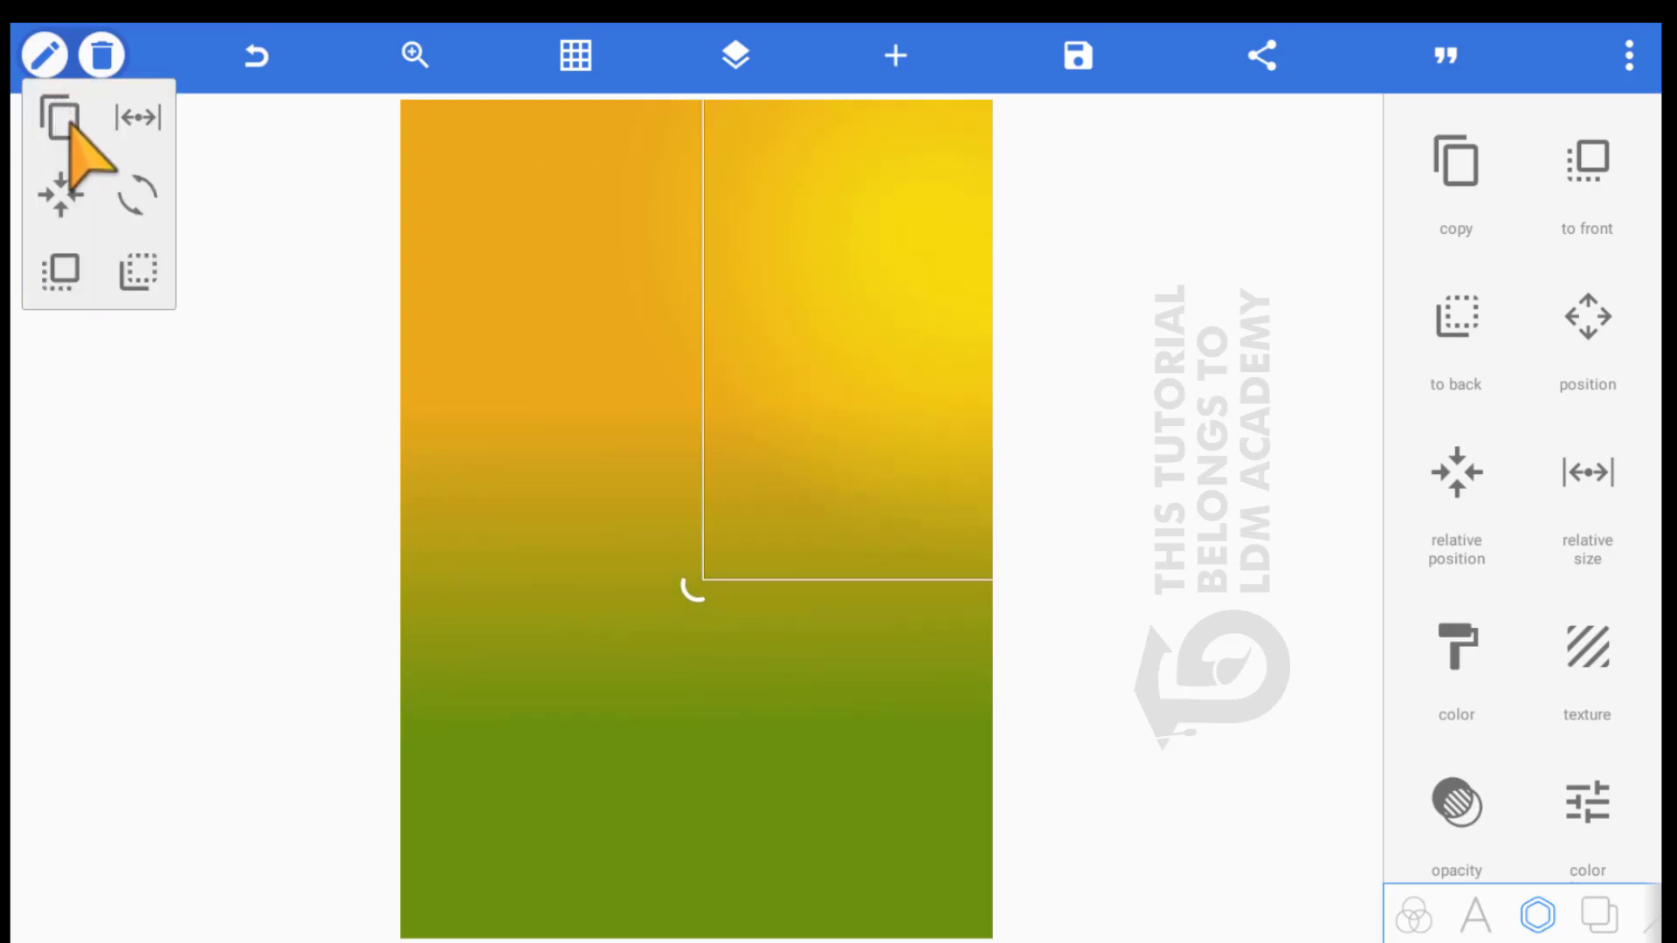
click(70, 123)
drag(696, 463, 866, 236)
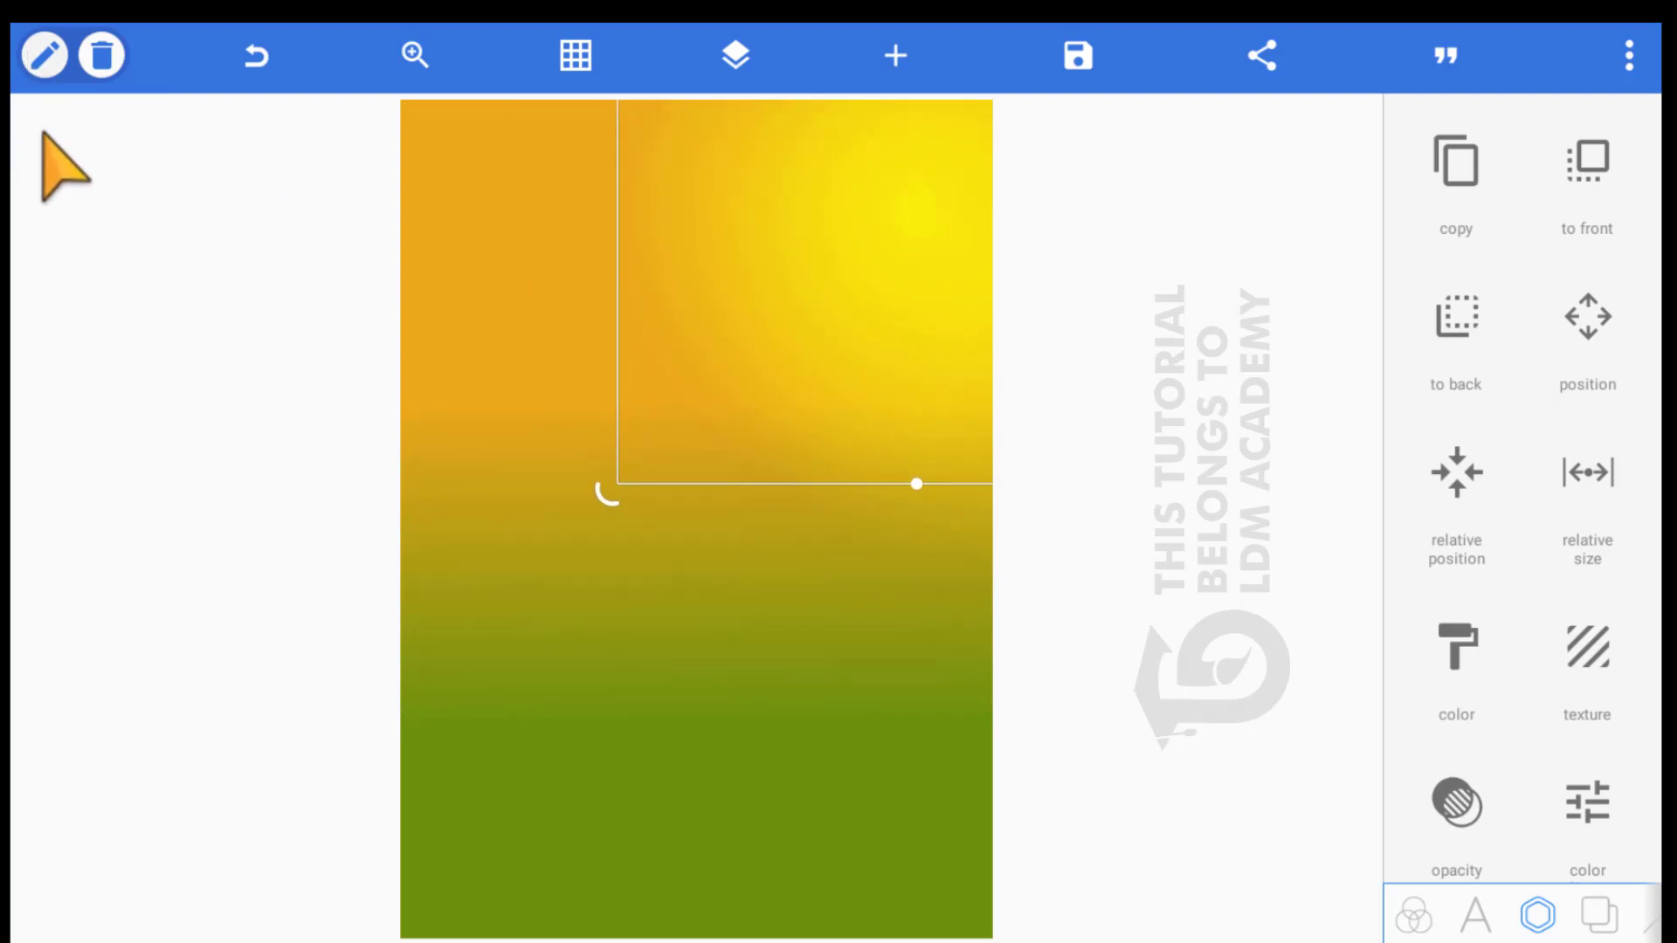
Add two more copies of the glow to the upper-right stack, enlarging the last one so its light spreads wider
click(43, 63)
click(56, 131)
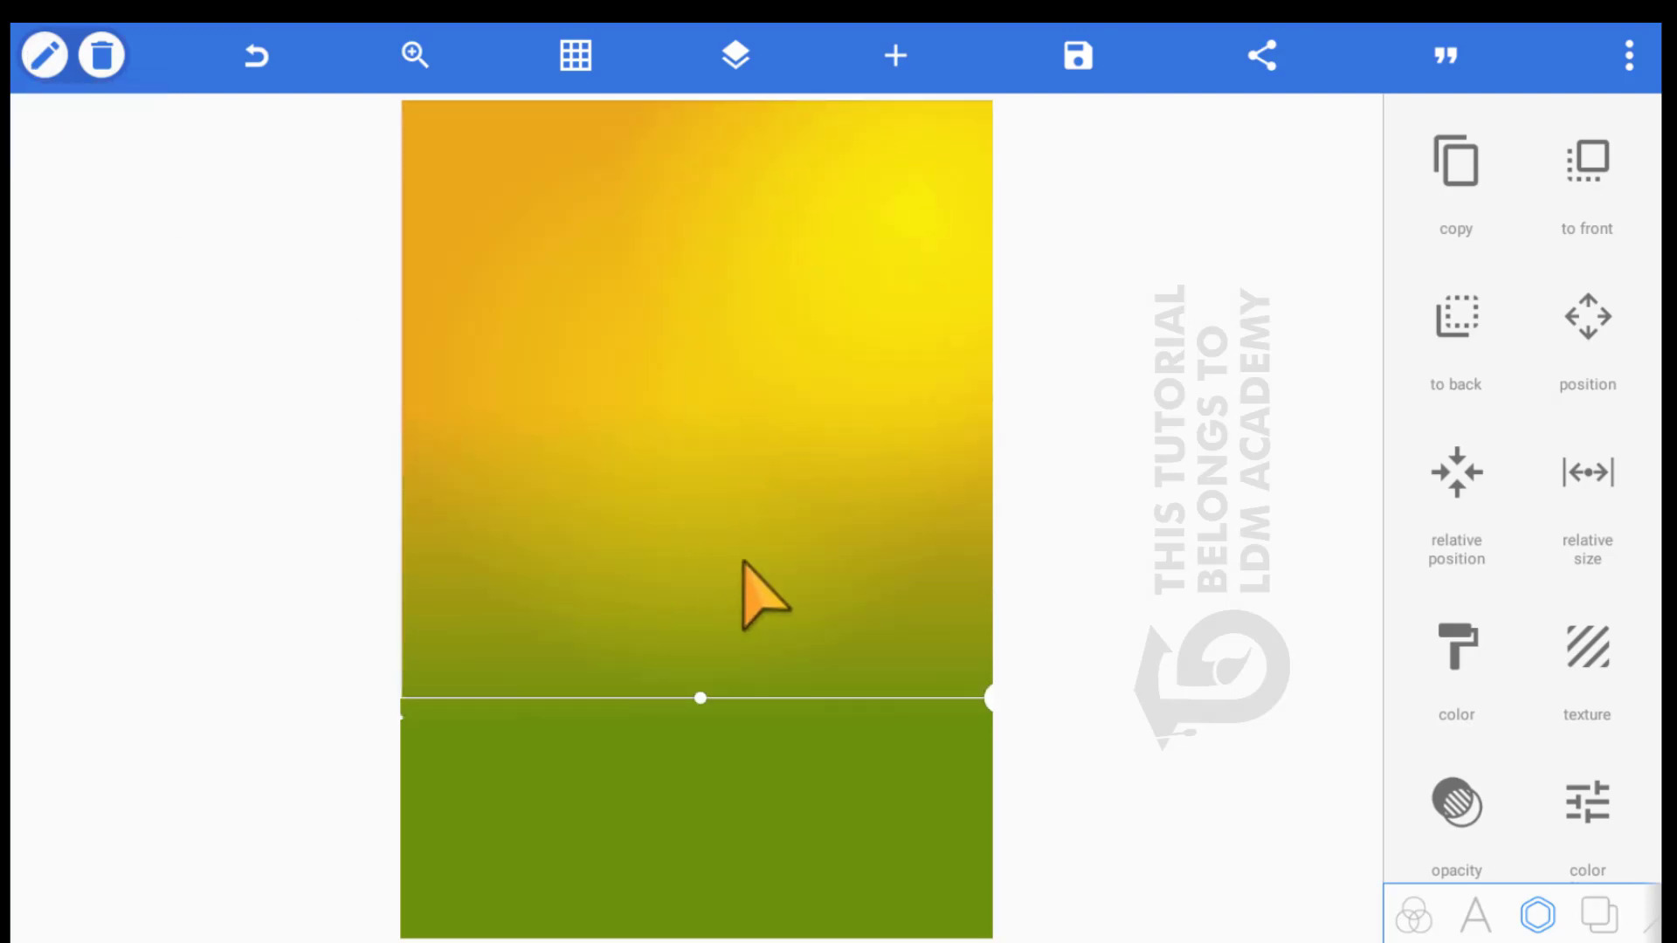
drag(742, 563, 839, 454)
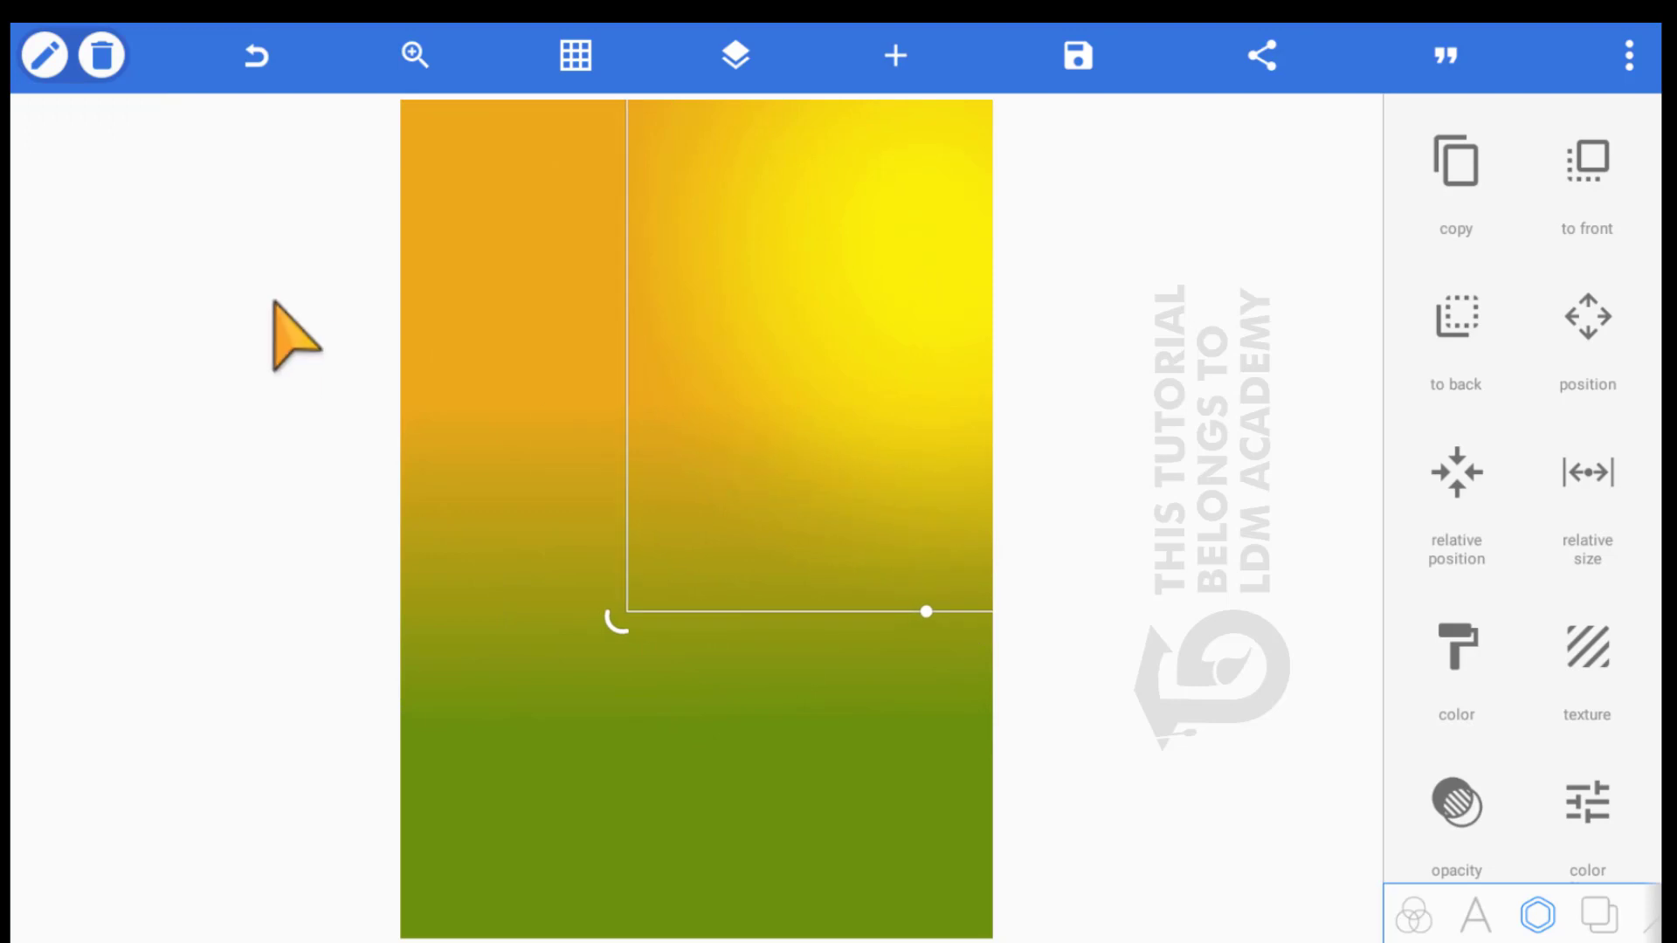
click(37, 56)
click(49, 106)
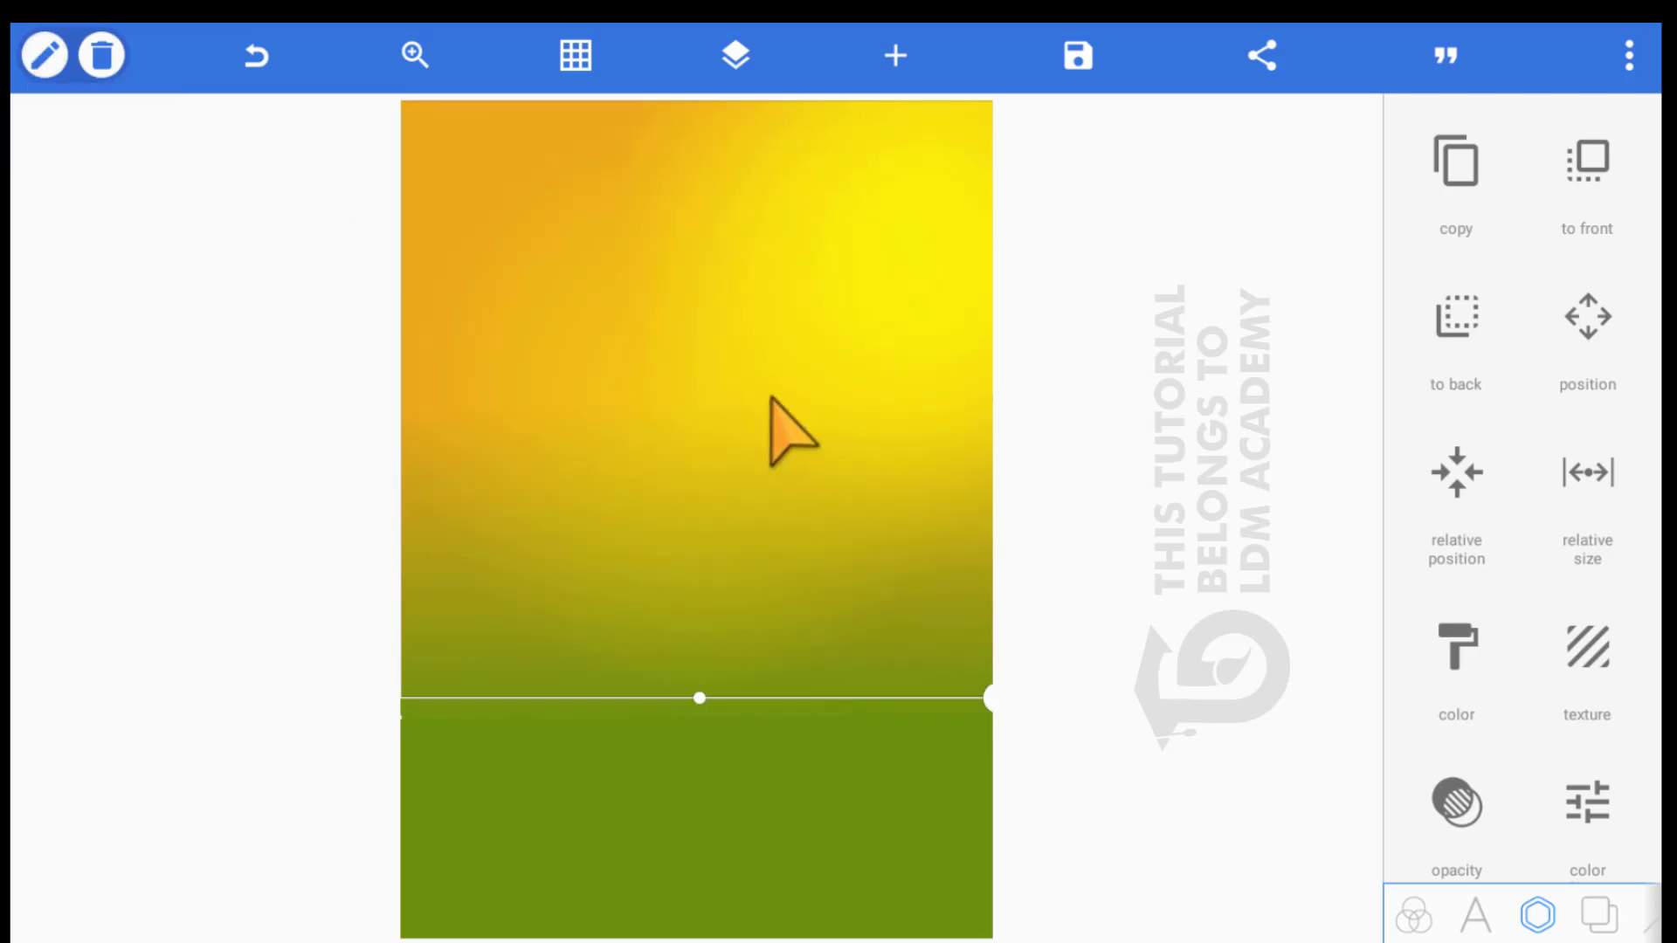
drag(668, 410, 412, 235)
drag(684, 469, 972, 370)
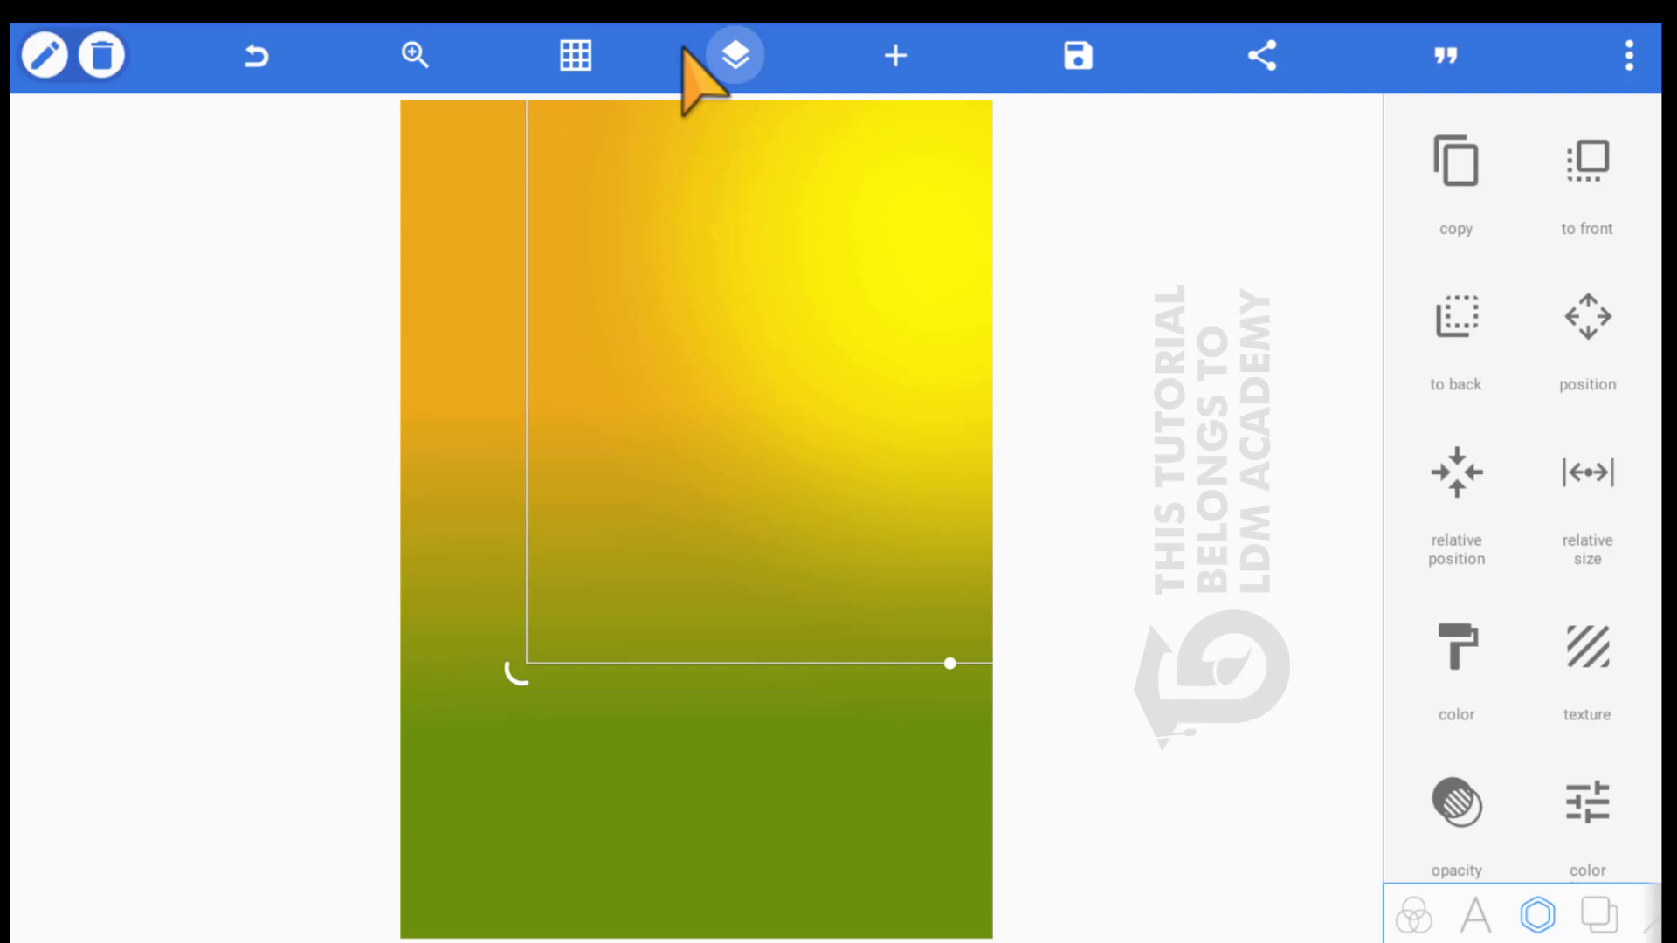
Select all five glow layers and merge them into a single object
click(733, 58)
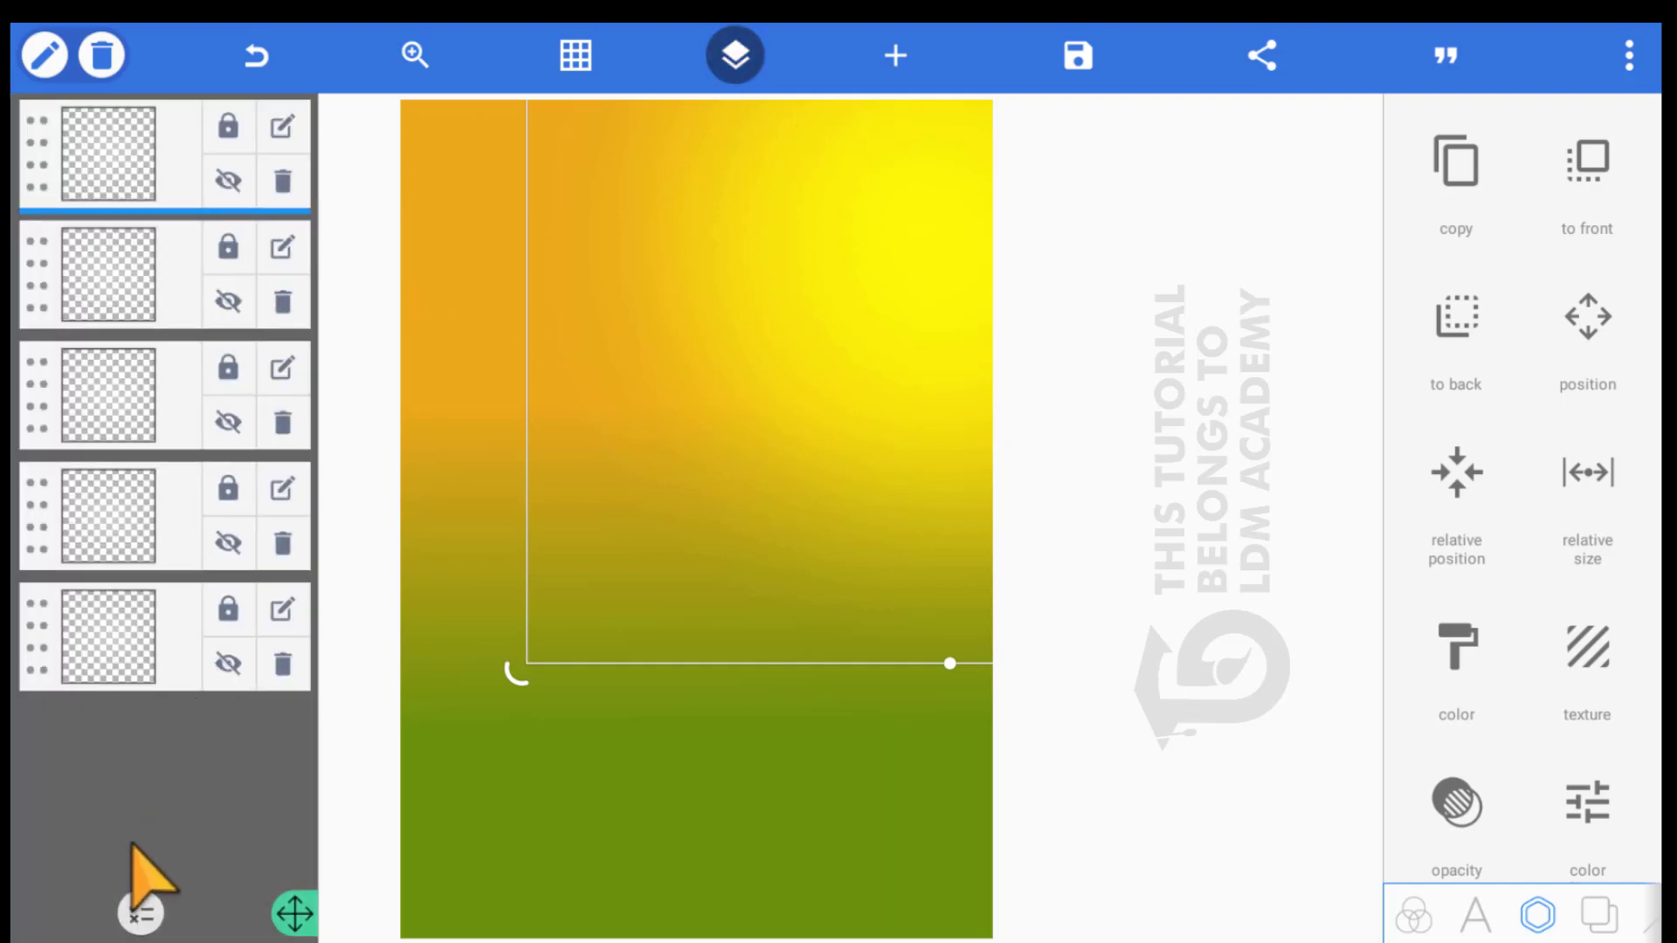
click(139, 910)
click(256, 153)
click(256, 275)
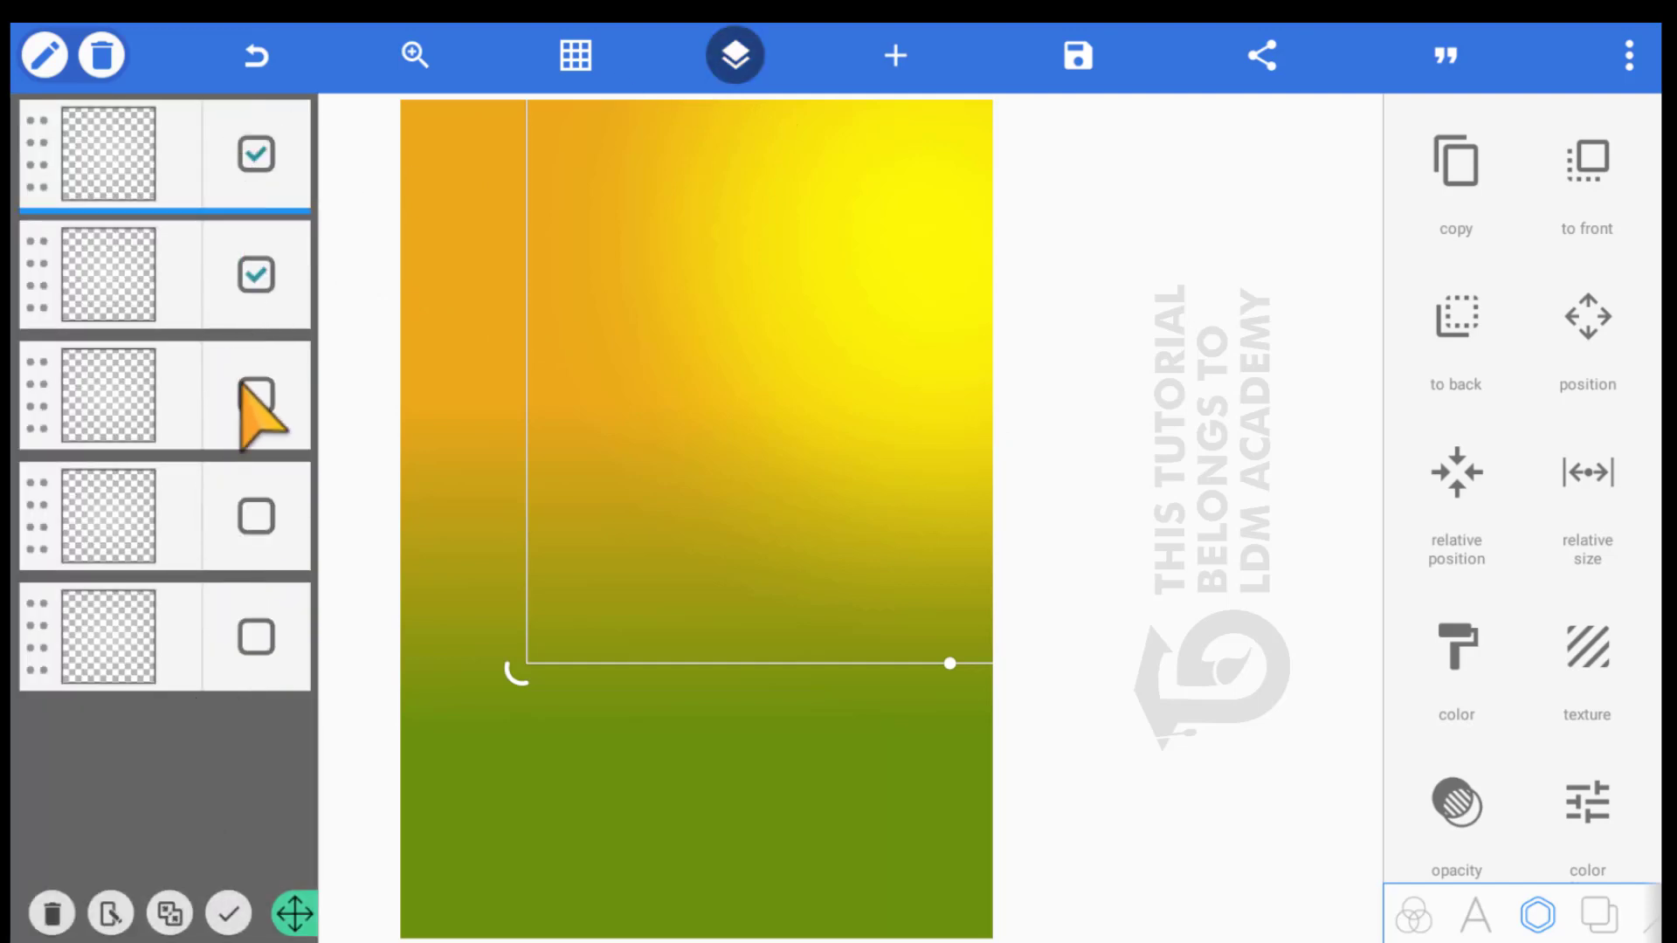
click(248, 395)
click(249, 515)
click(250, 637)
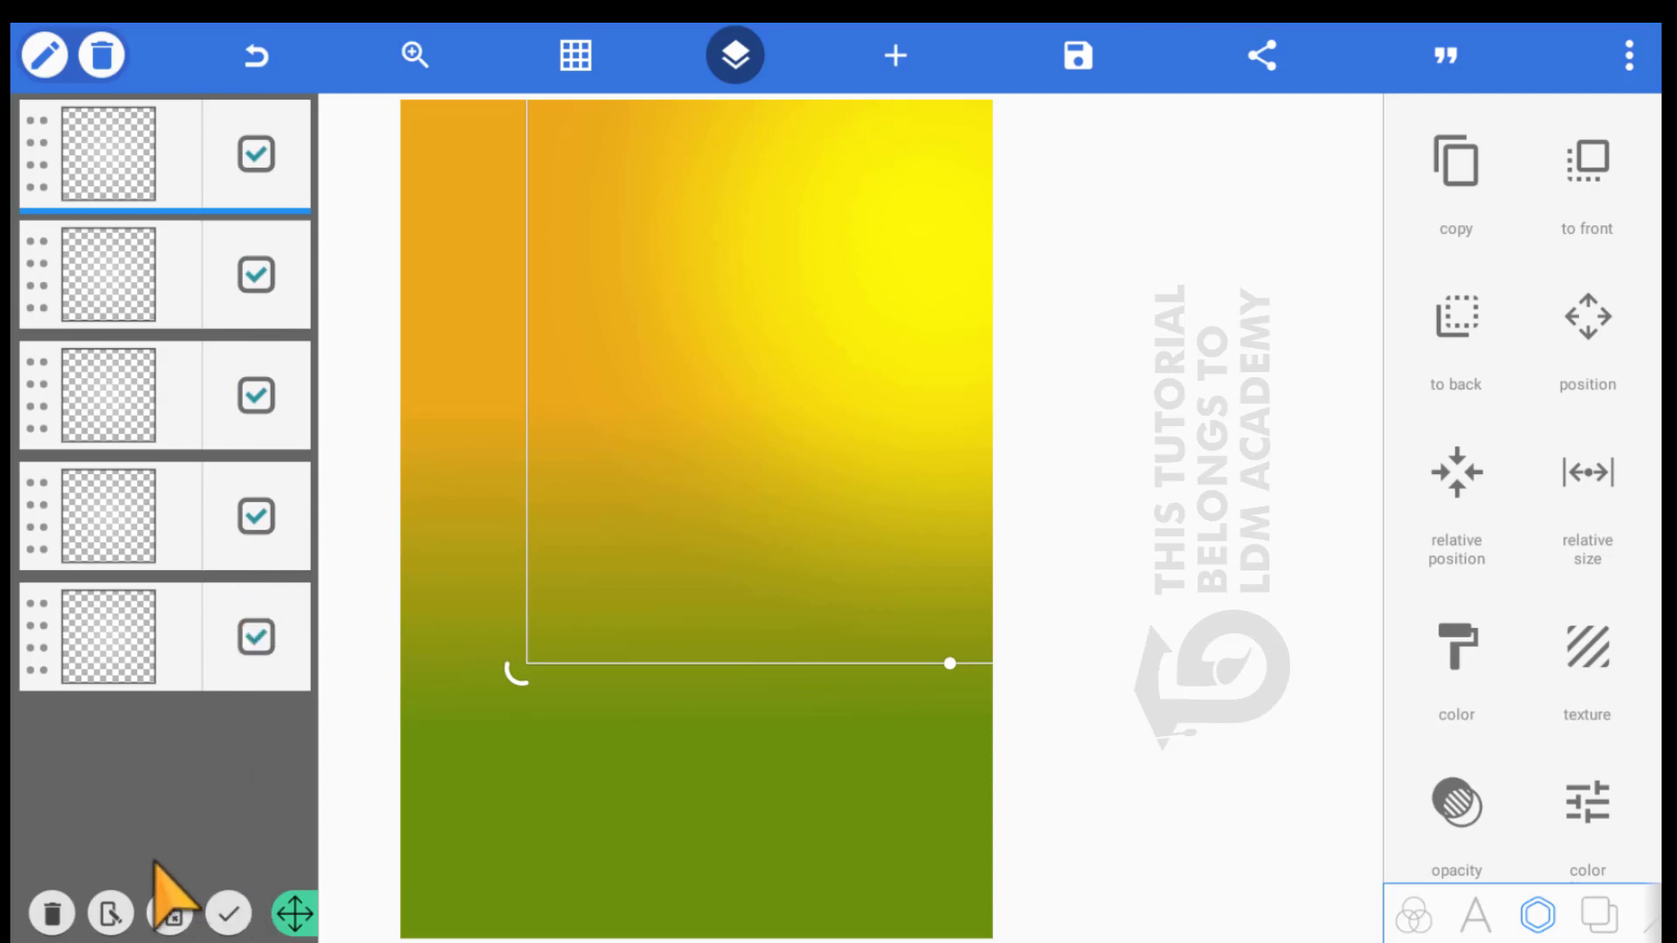
click(170, 913)
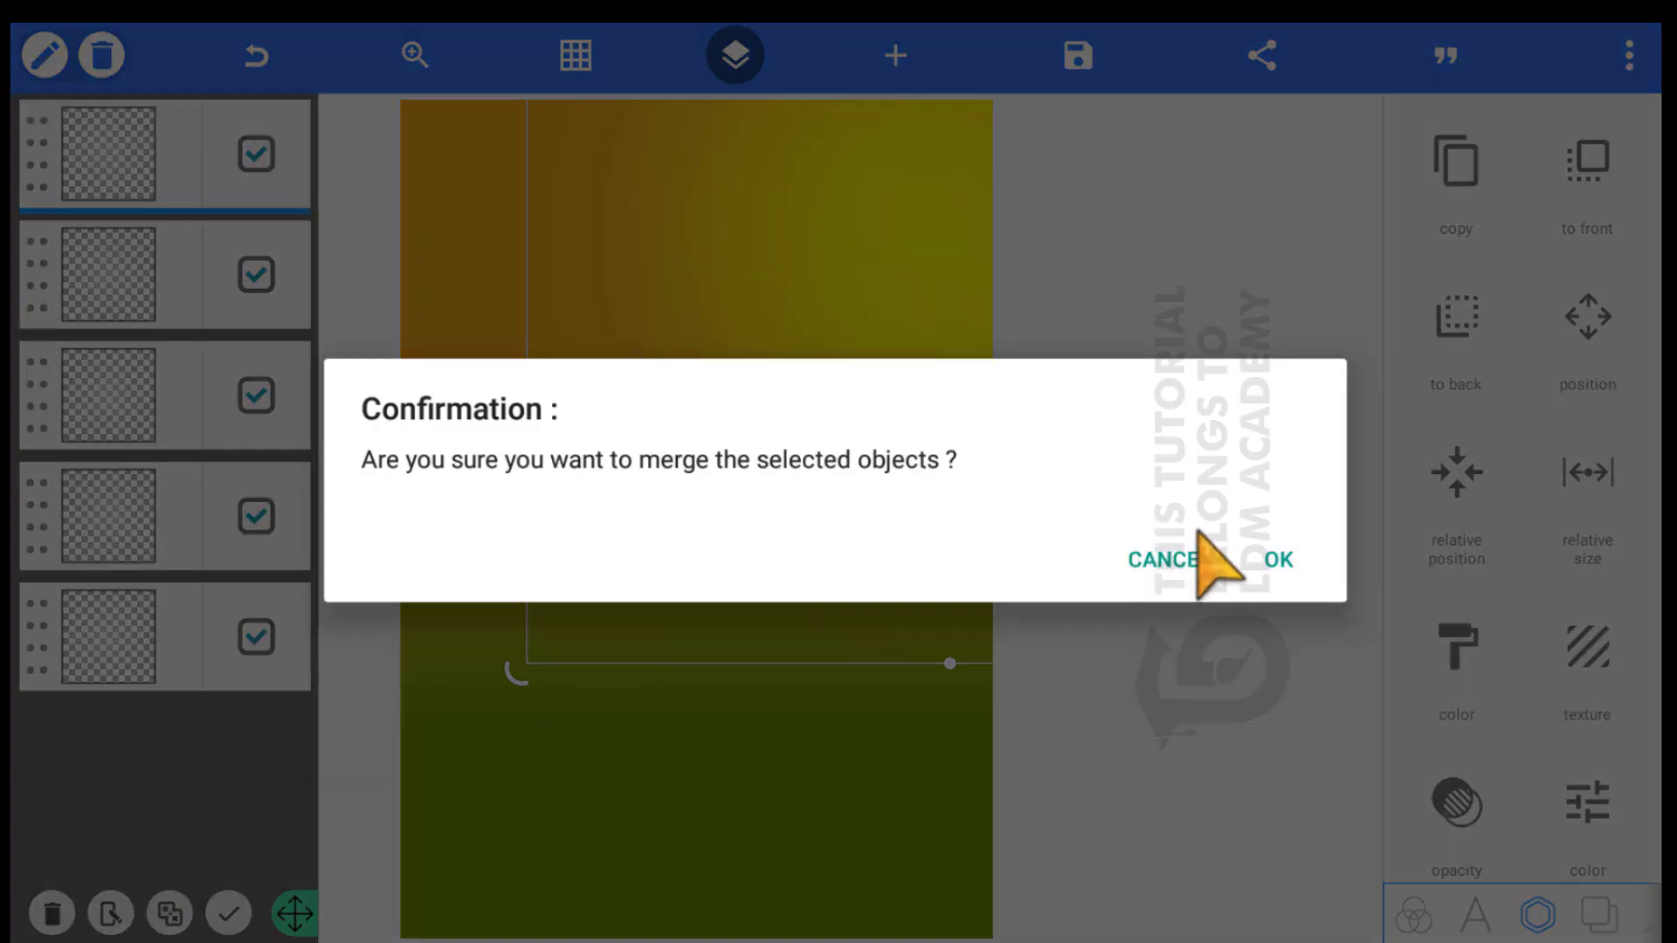
click(1270, 558)
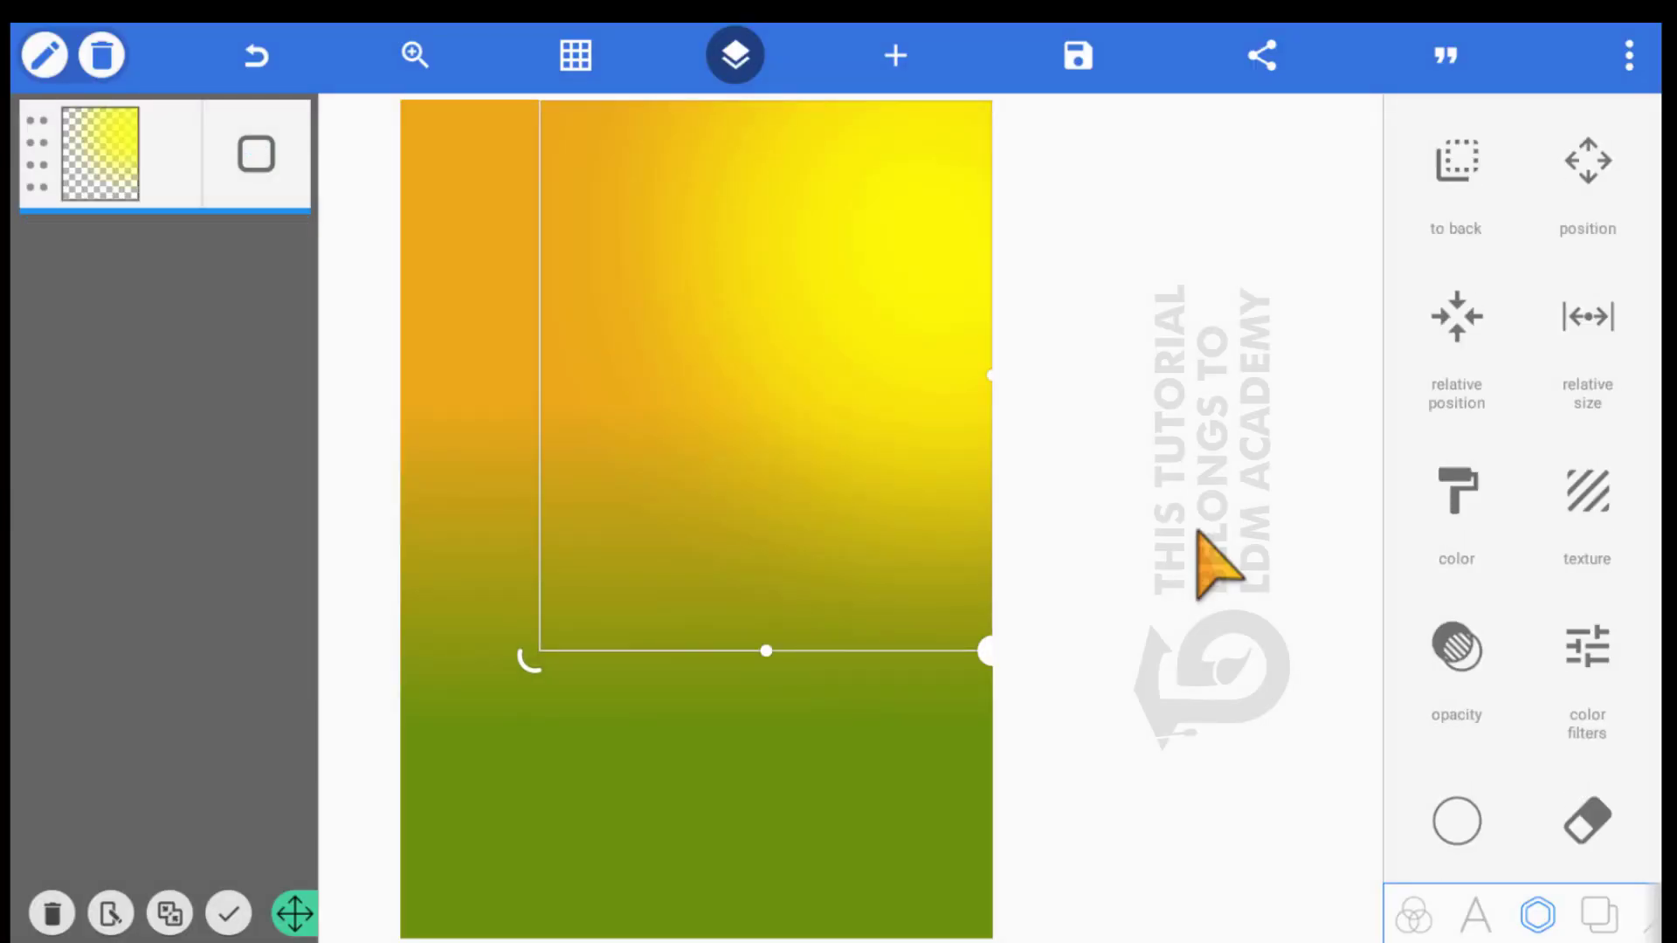
Add another soft white glow sticker, enlarge it and place it right of centre where the yellow fades into green
click(704, 704)
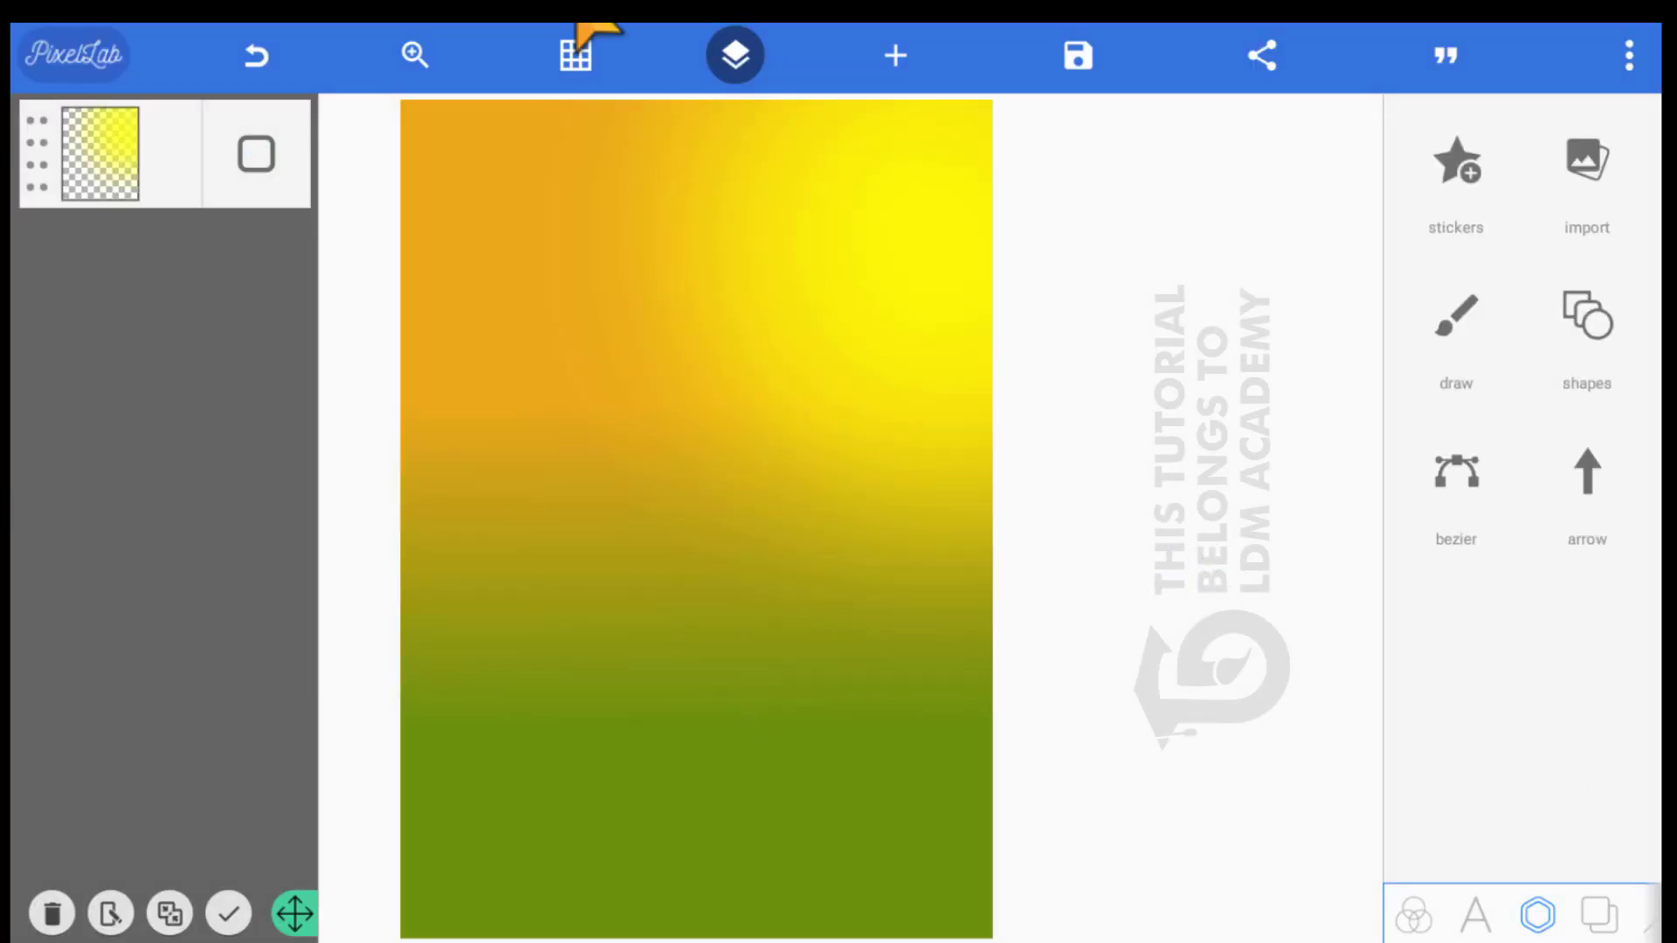
click(825, 55)
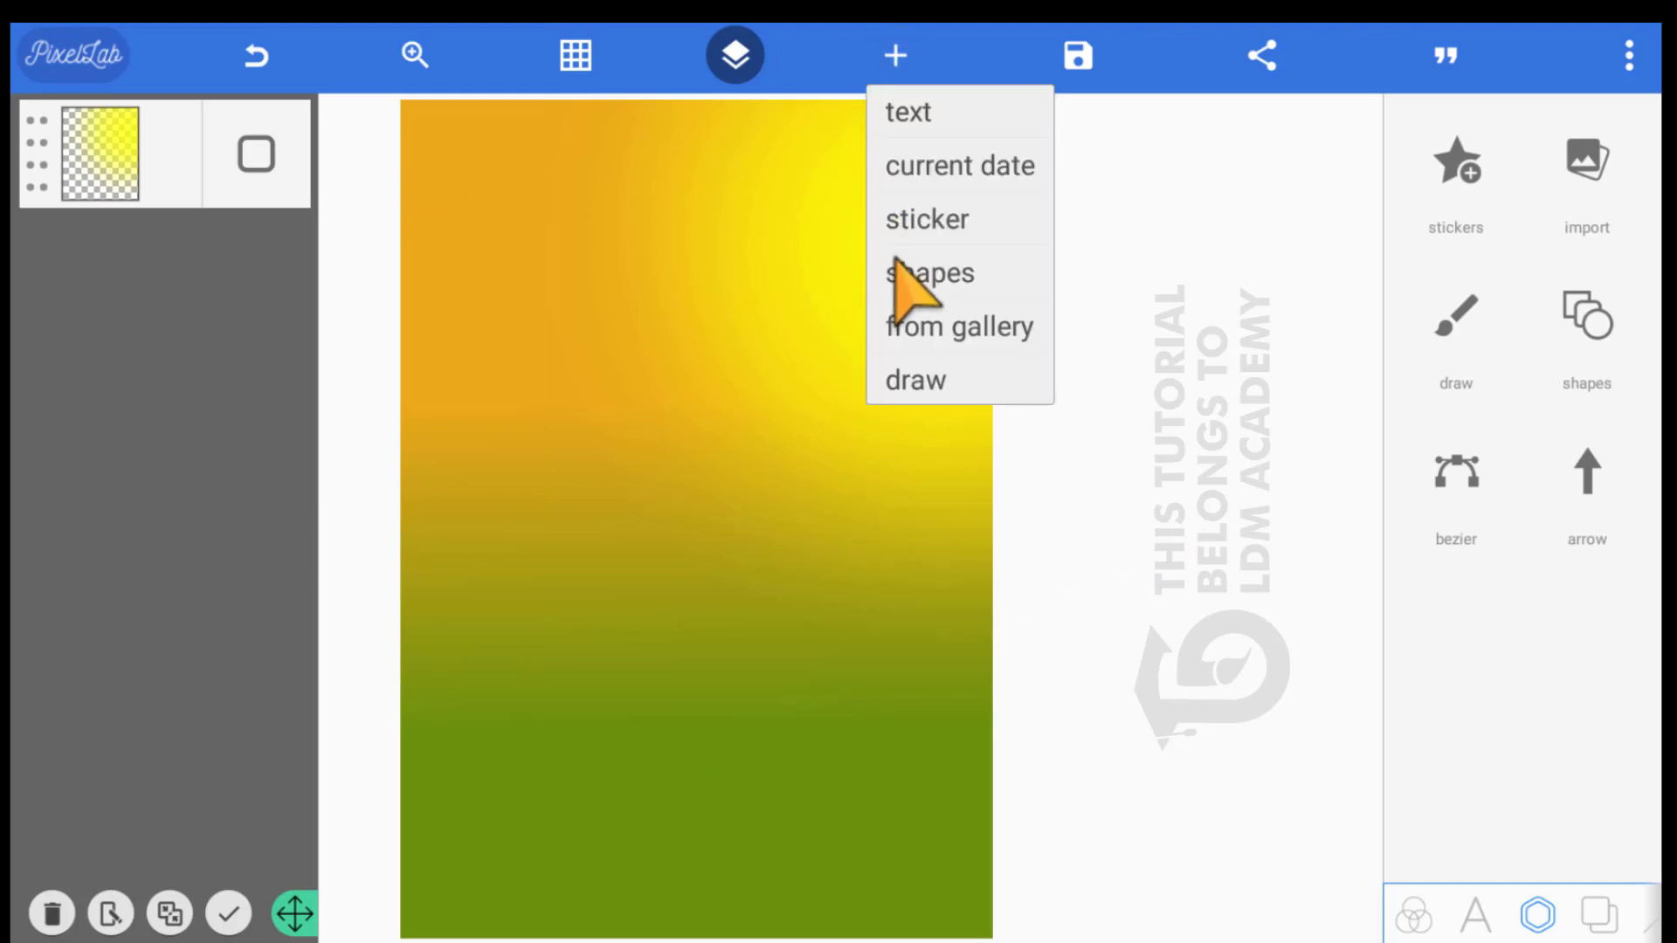
click(891, 218)
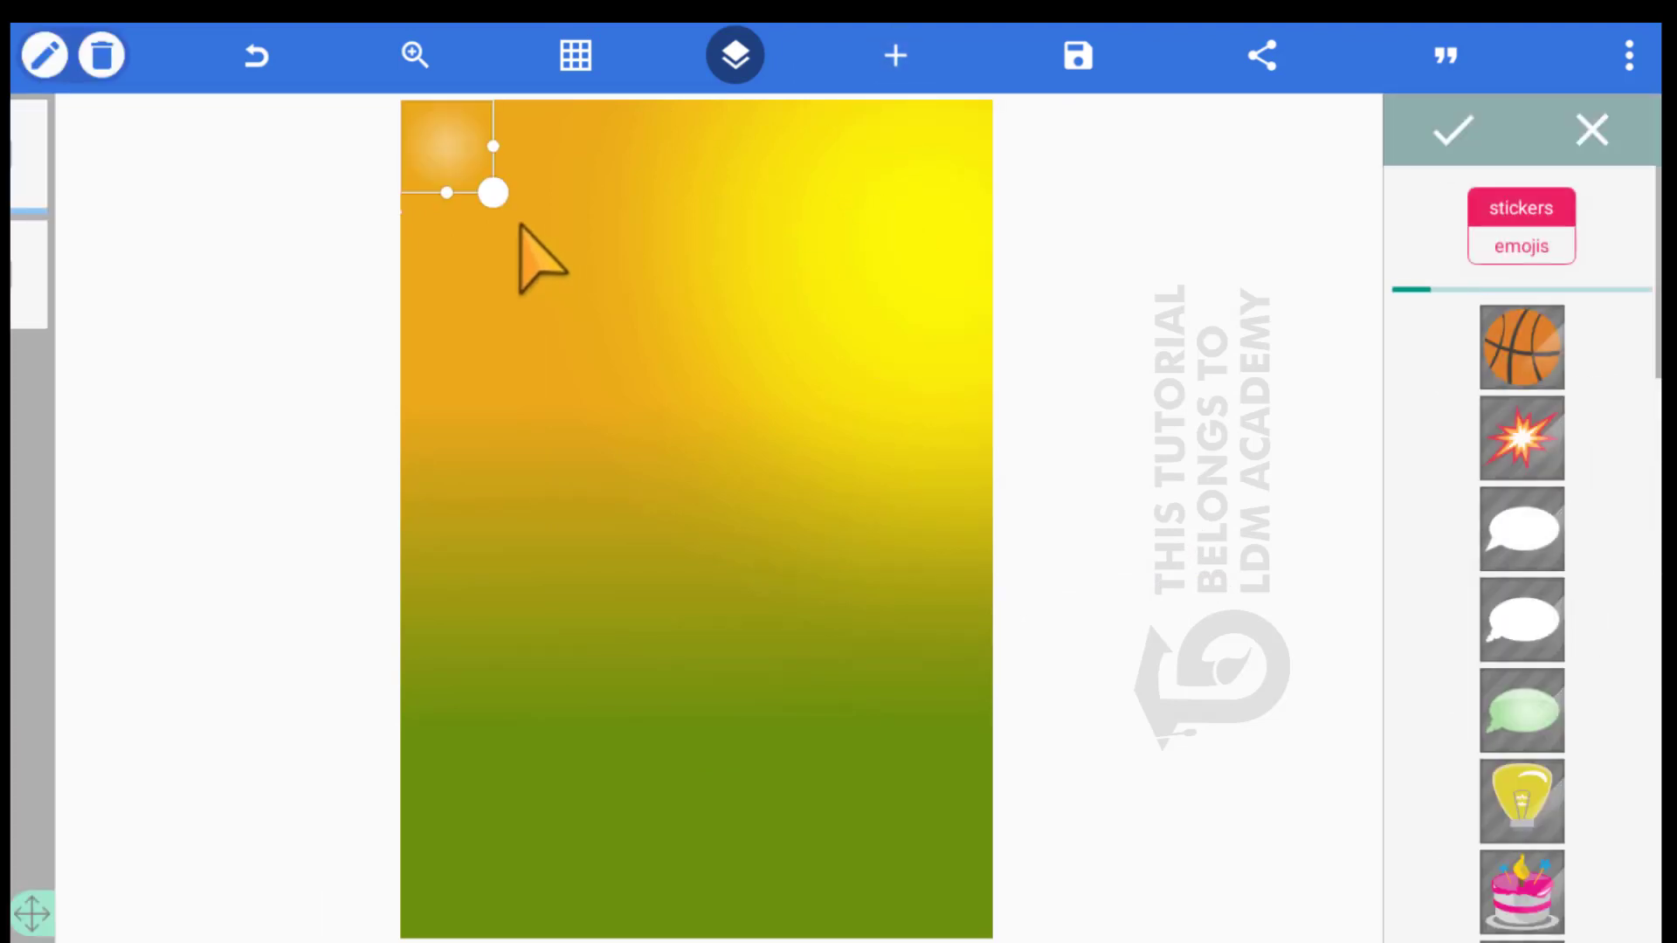
drag(422, 152, 654, 468)
drag(730, 522, 937, 705)
click(682, 287)
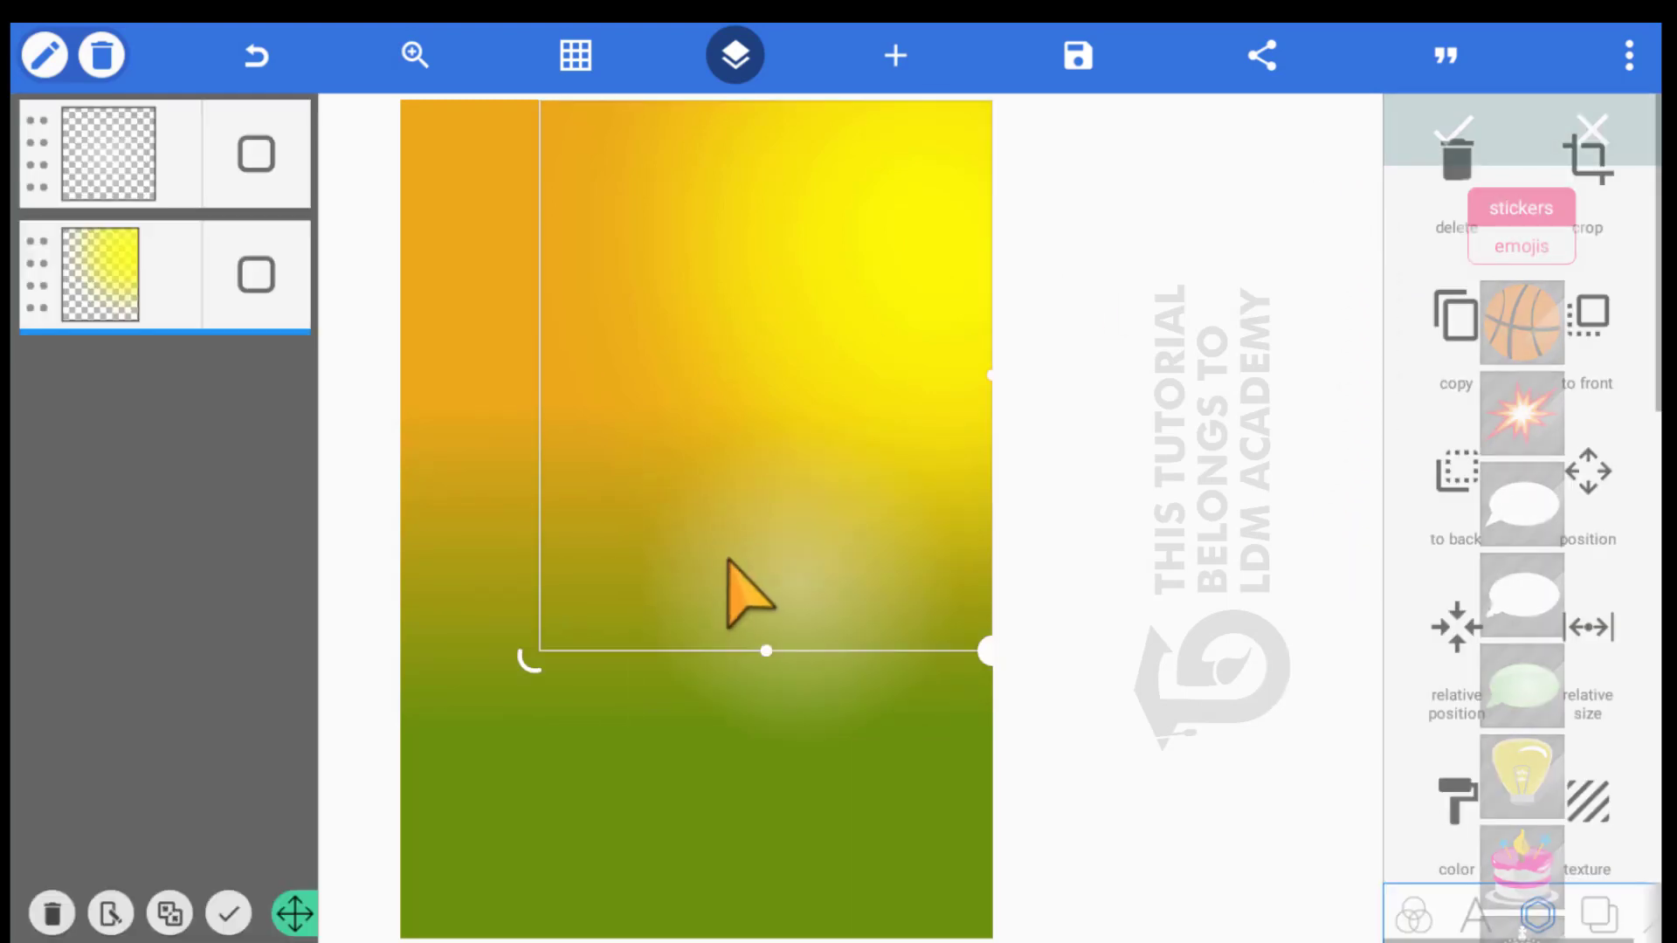
Select the new white glow and apply a yellow colour overlay to it
click(731, 618)
scroll(1385, 603, down, 3)
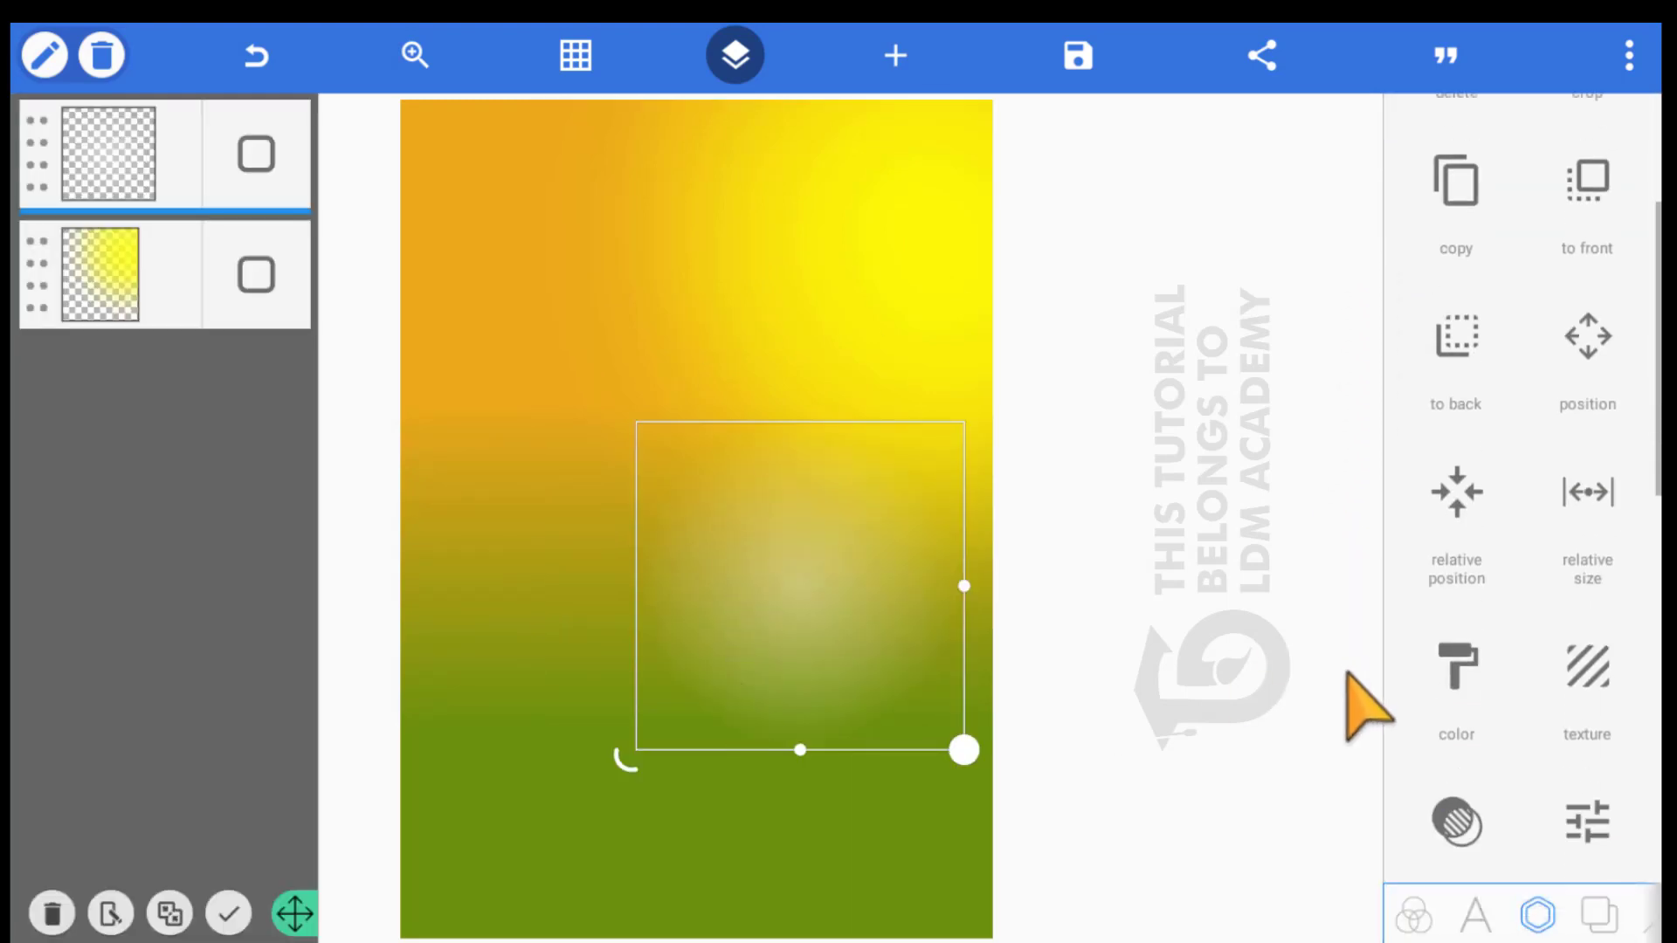
click(1449, 651)
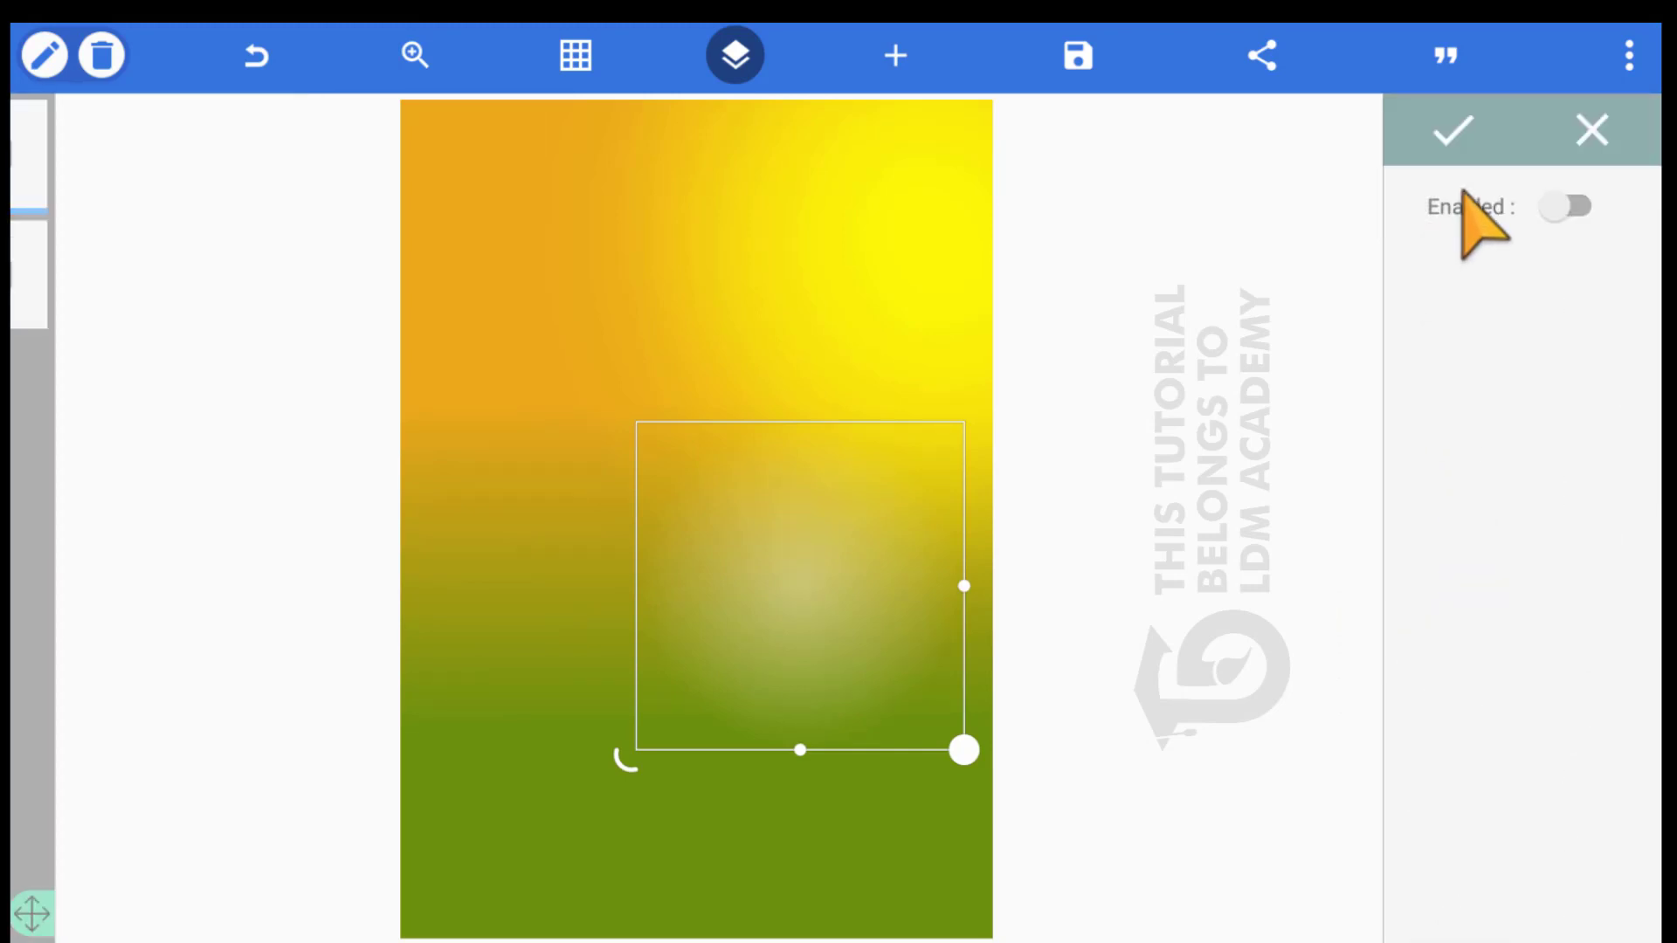
click(1464, 196)
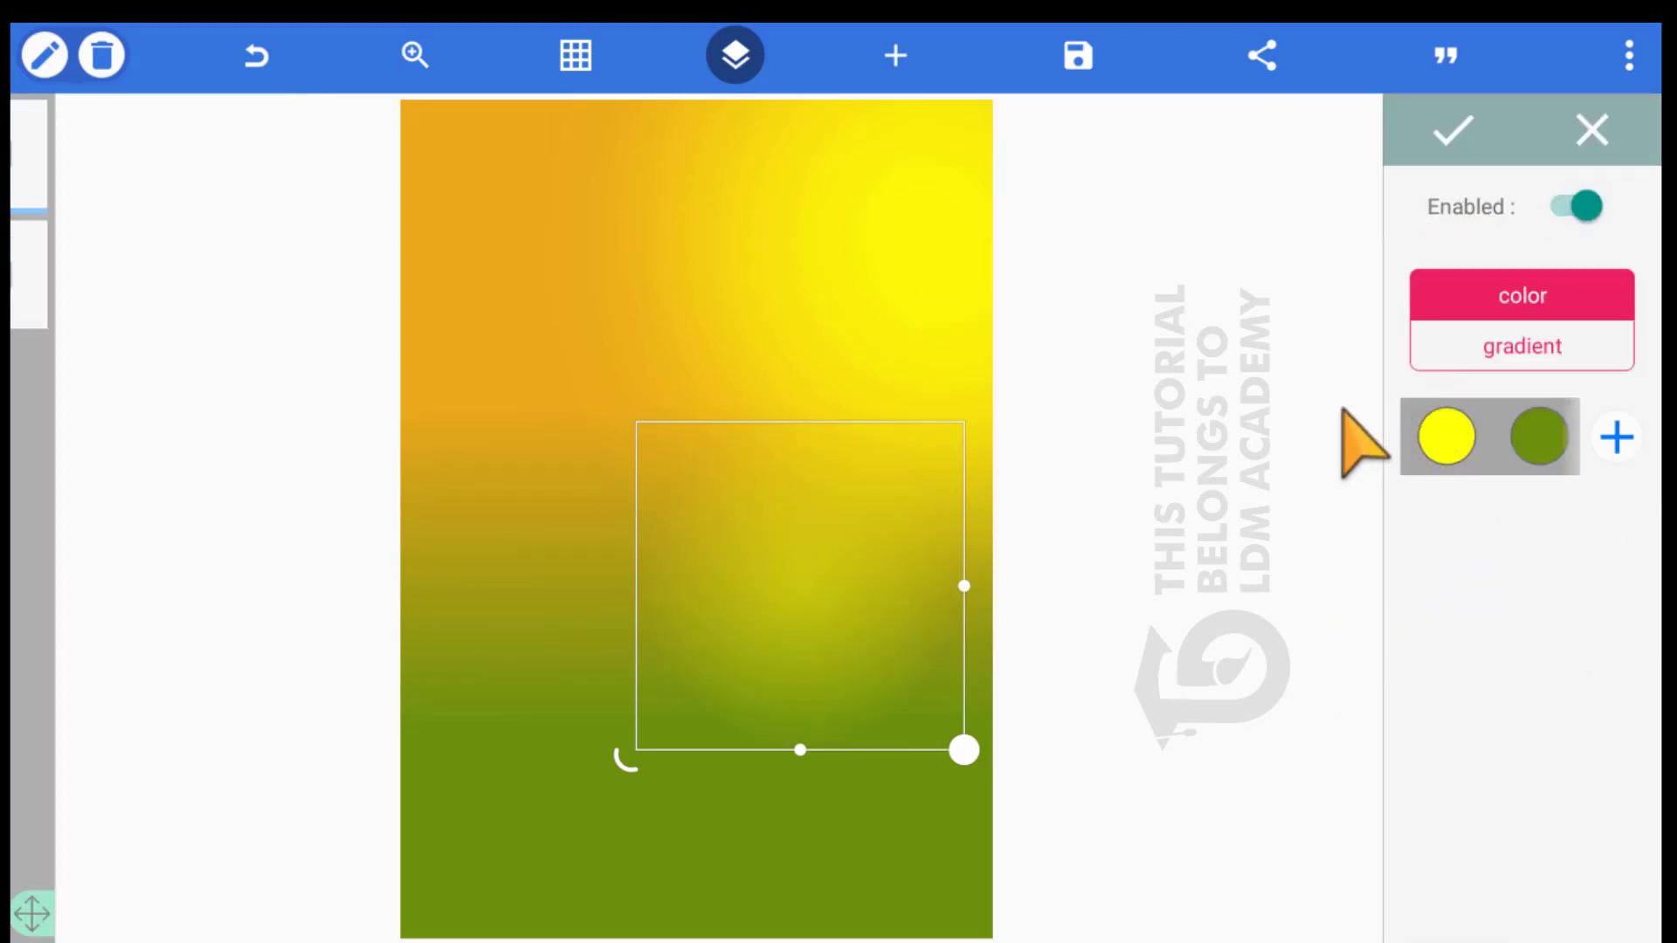
click(1453, 131)
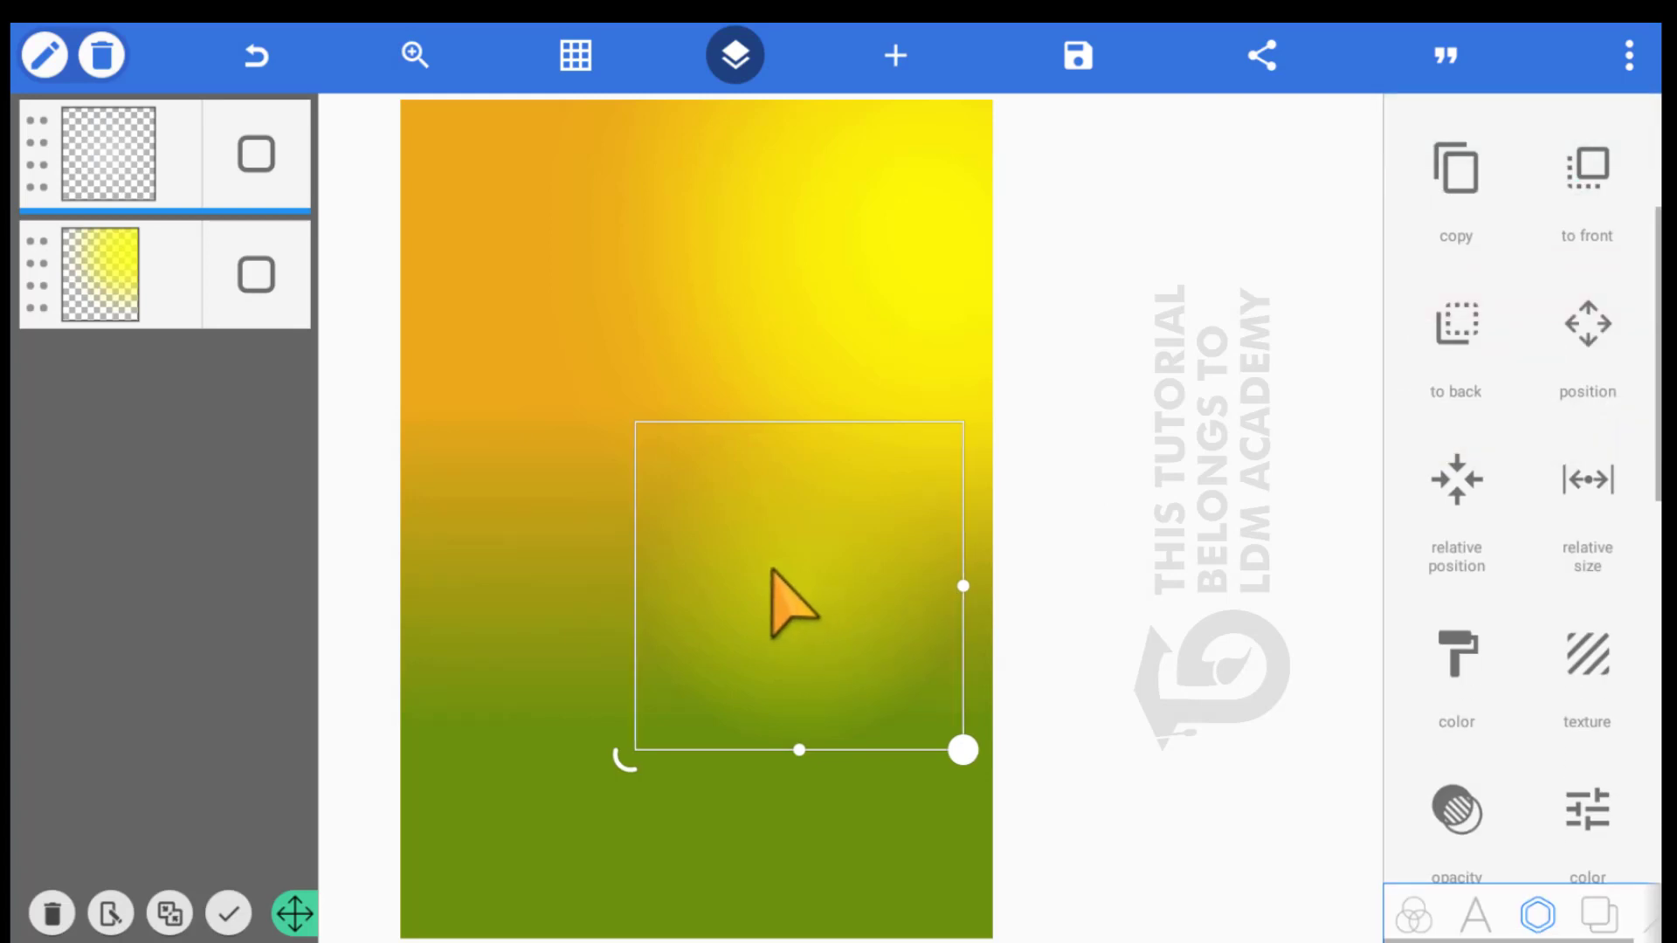
Flatten the new glow, stretch it wider than the canvas and move it down onto the green area, left of centre
drag(774, 580, 640, 625)
drag(594, 742, 599, 611)
drag(806, 556, 1134, 562)
drag(768, 580, 577, 730)
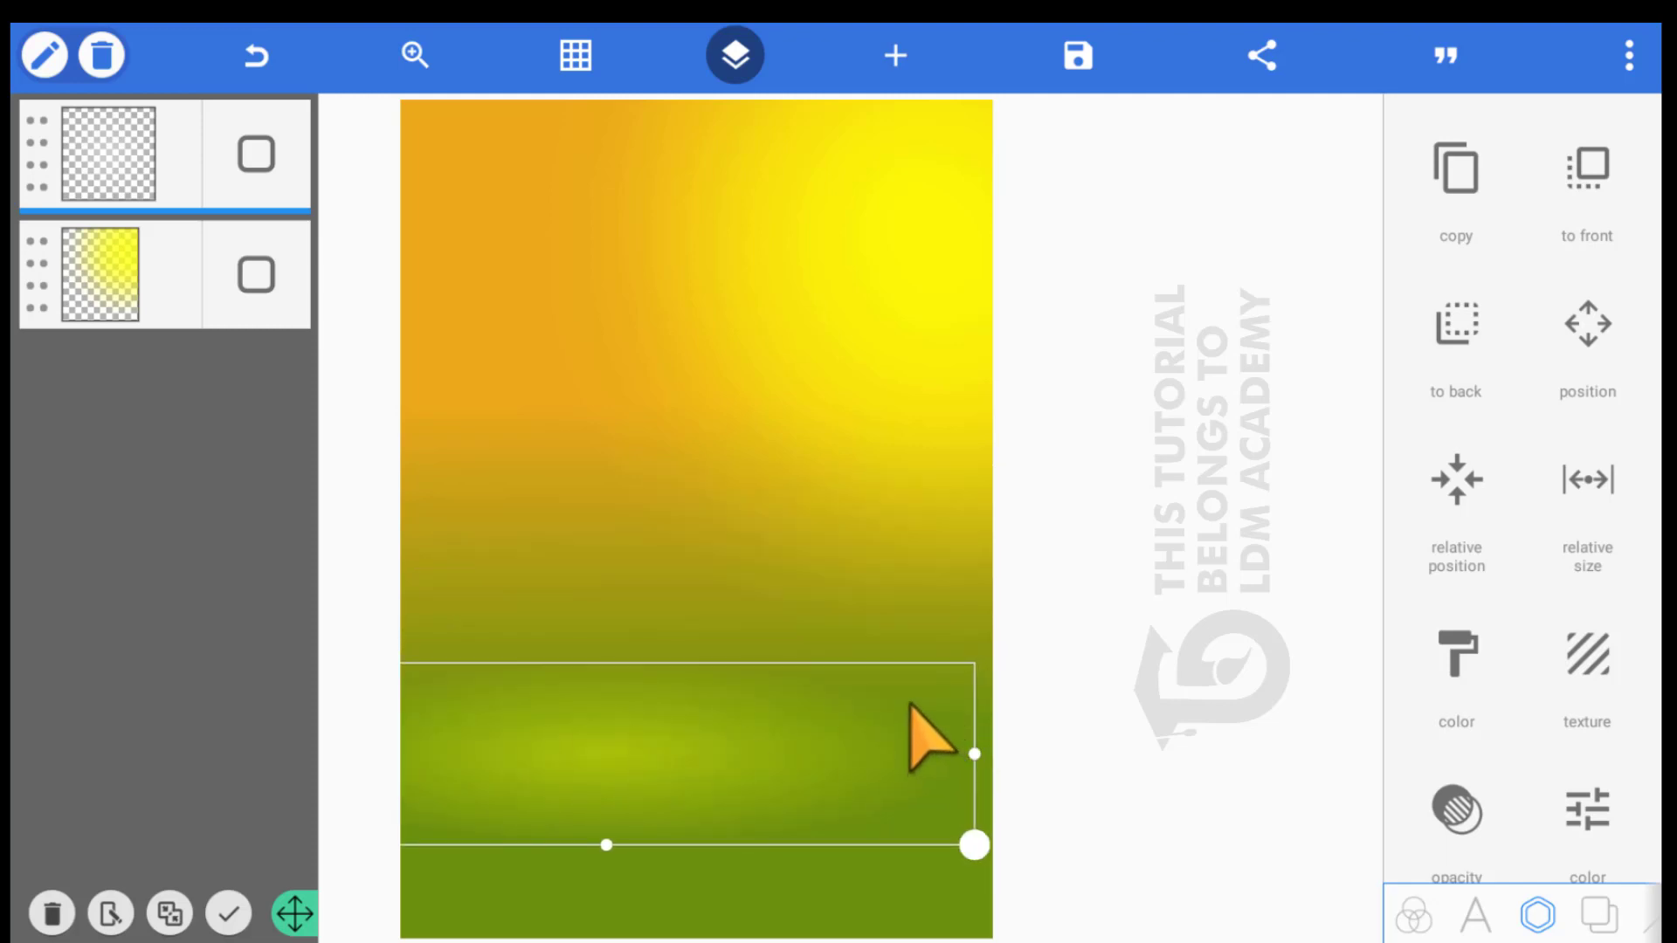
Stretch the flattened yellow glow further, centre it across the green area slightly lower, and set its opacity to 90%
drag(910, 707, 1112, 729)
drag(759, 704, 726, 700)
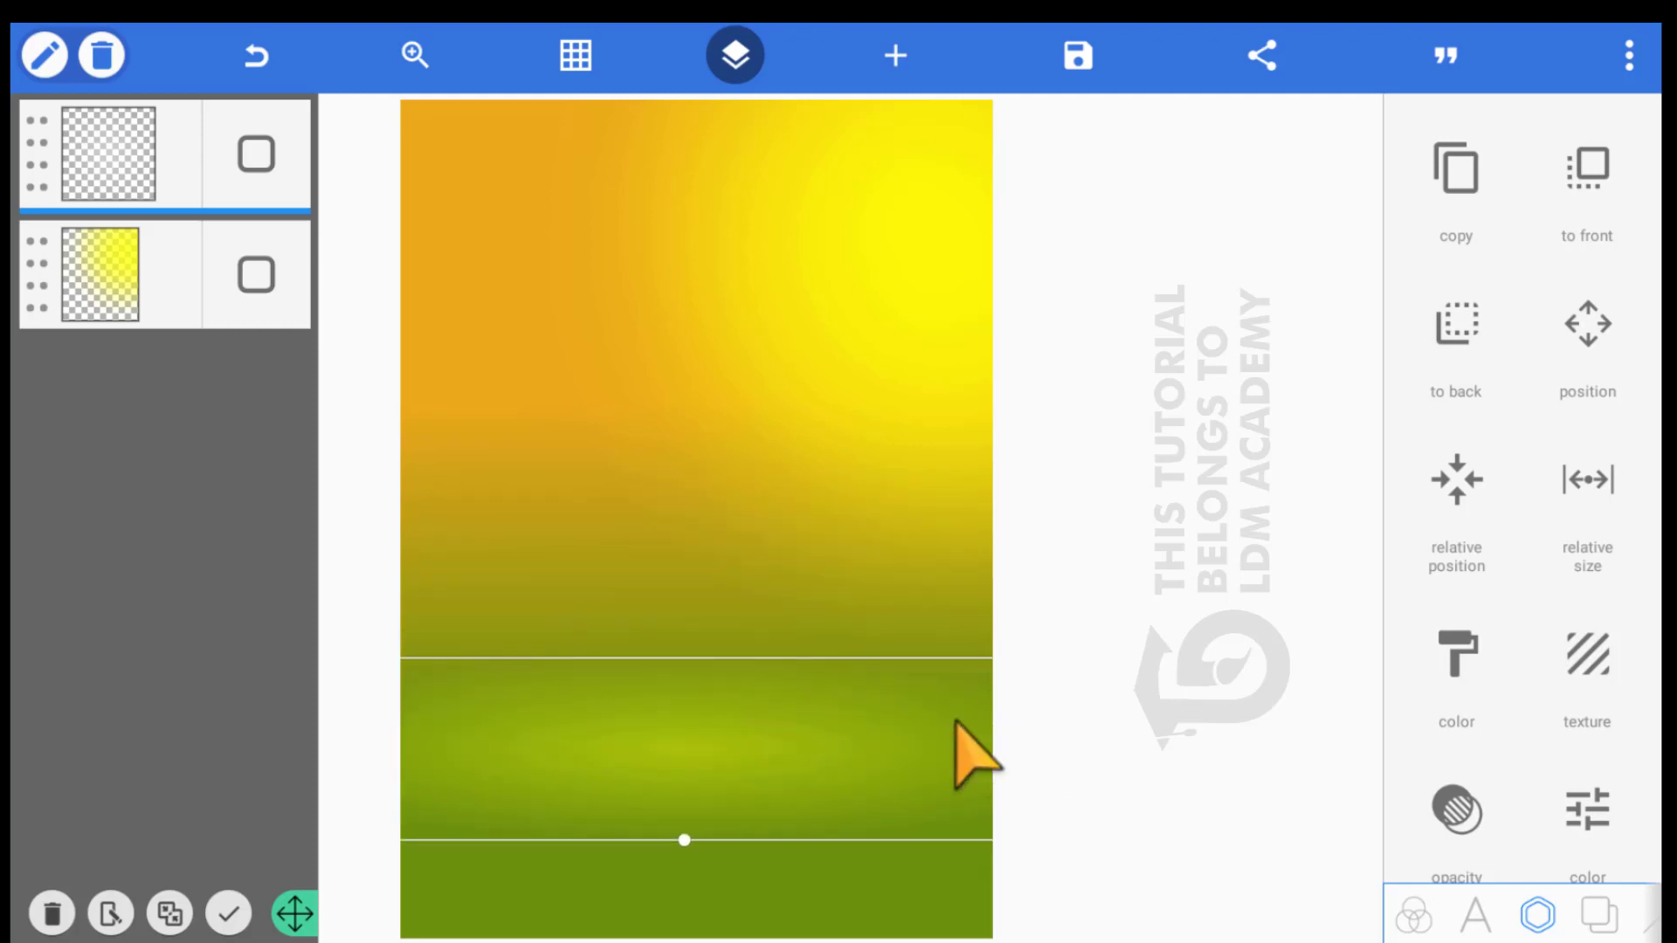
scroll(1390, 663, down, 3)
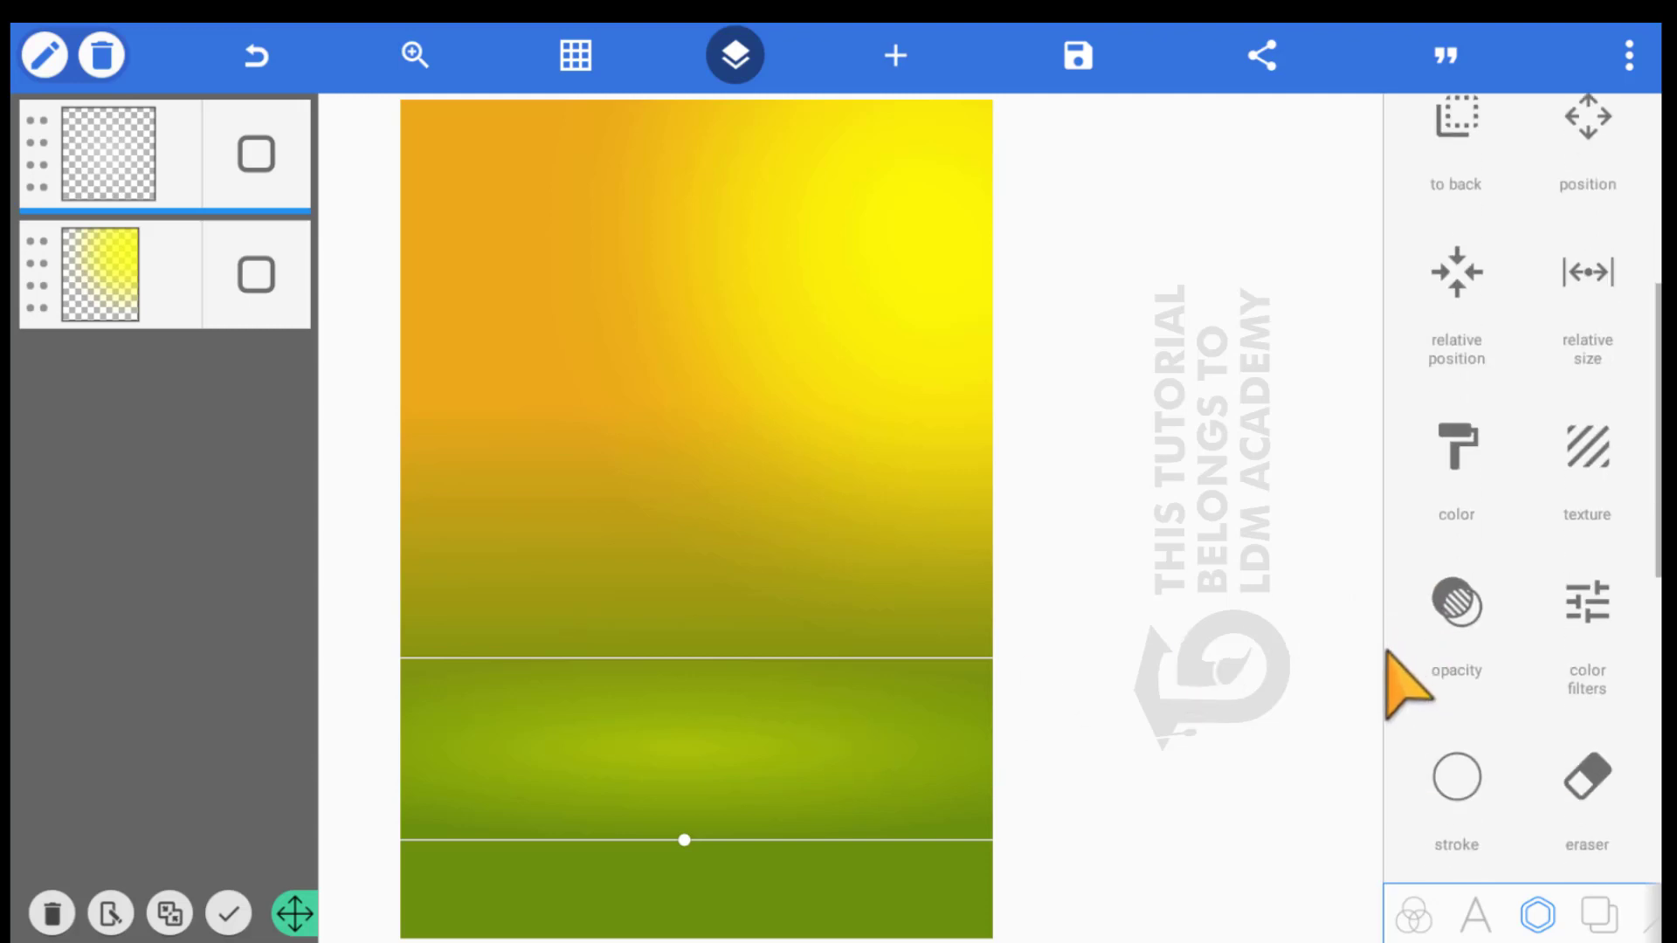
click(1388, 567)
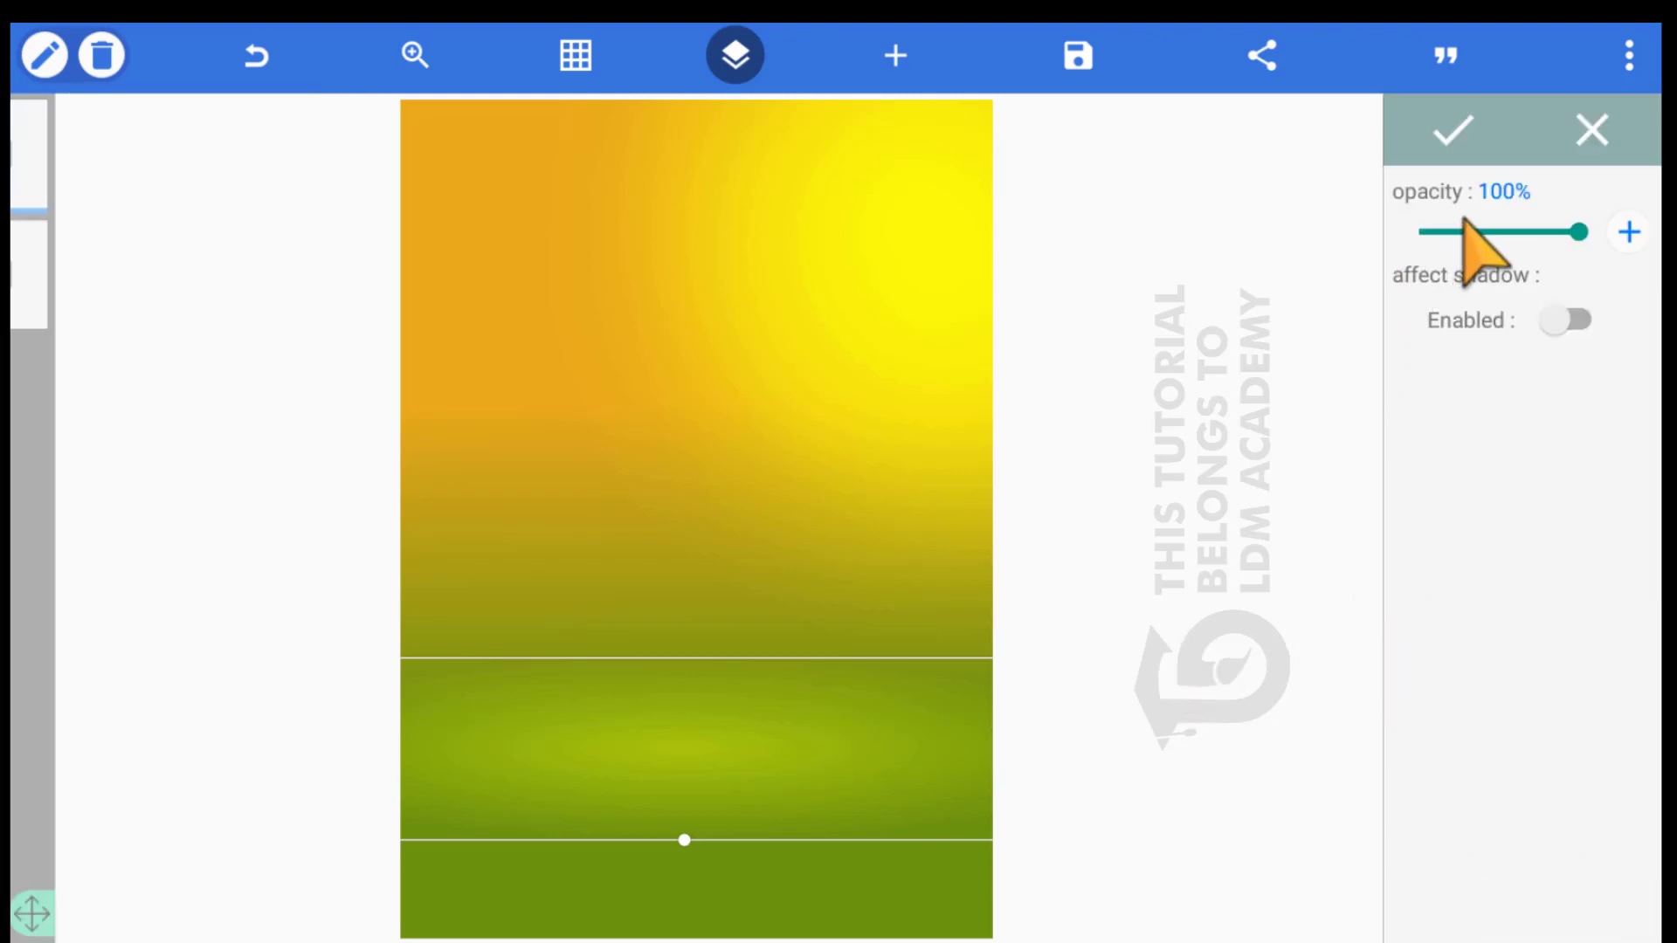
drag(1464, 220, 1447, 223)
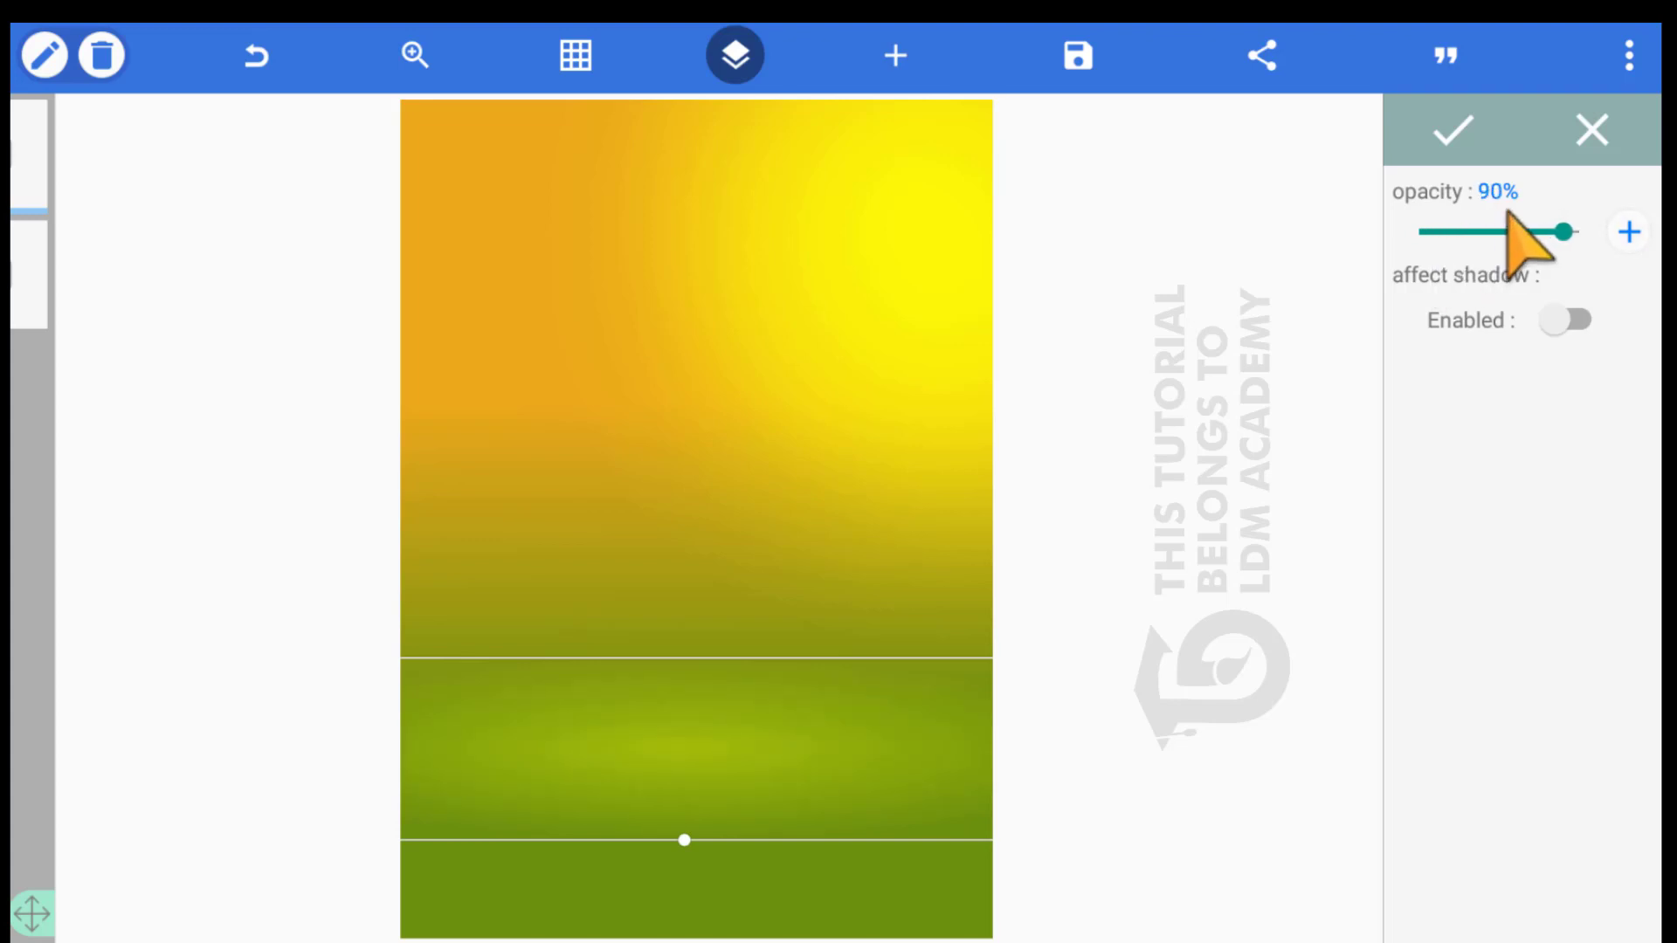
click(1393, 129)
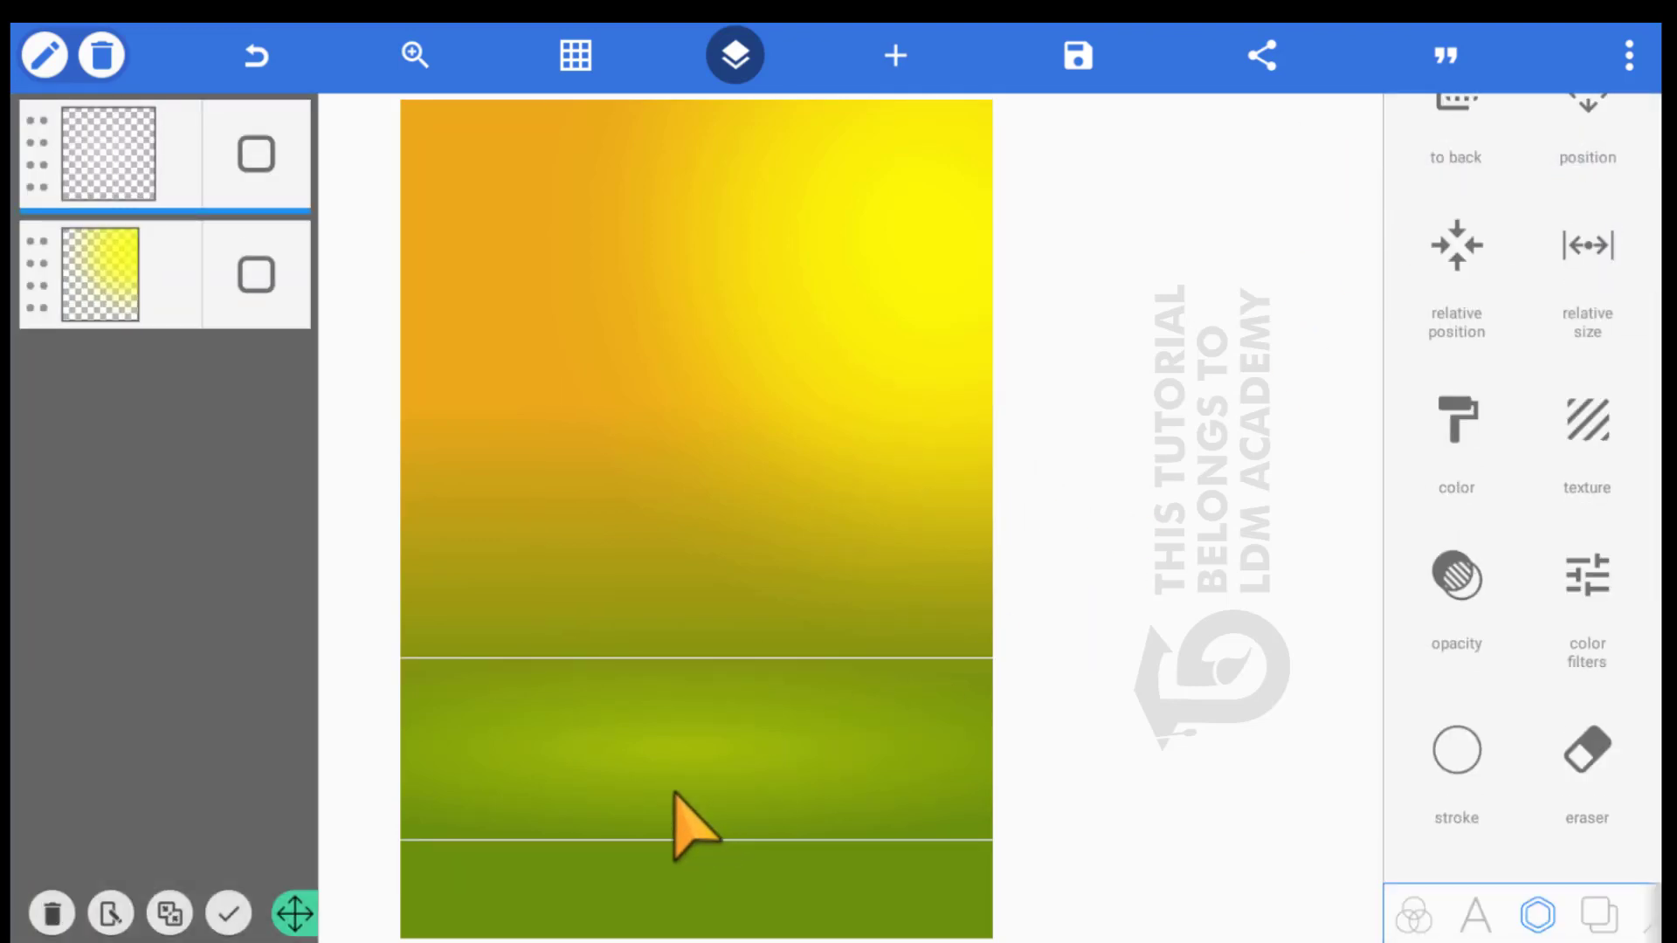
drag(633, 778, 634, 819)
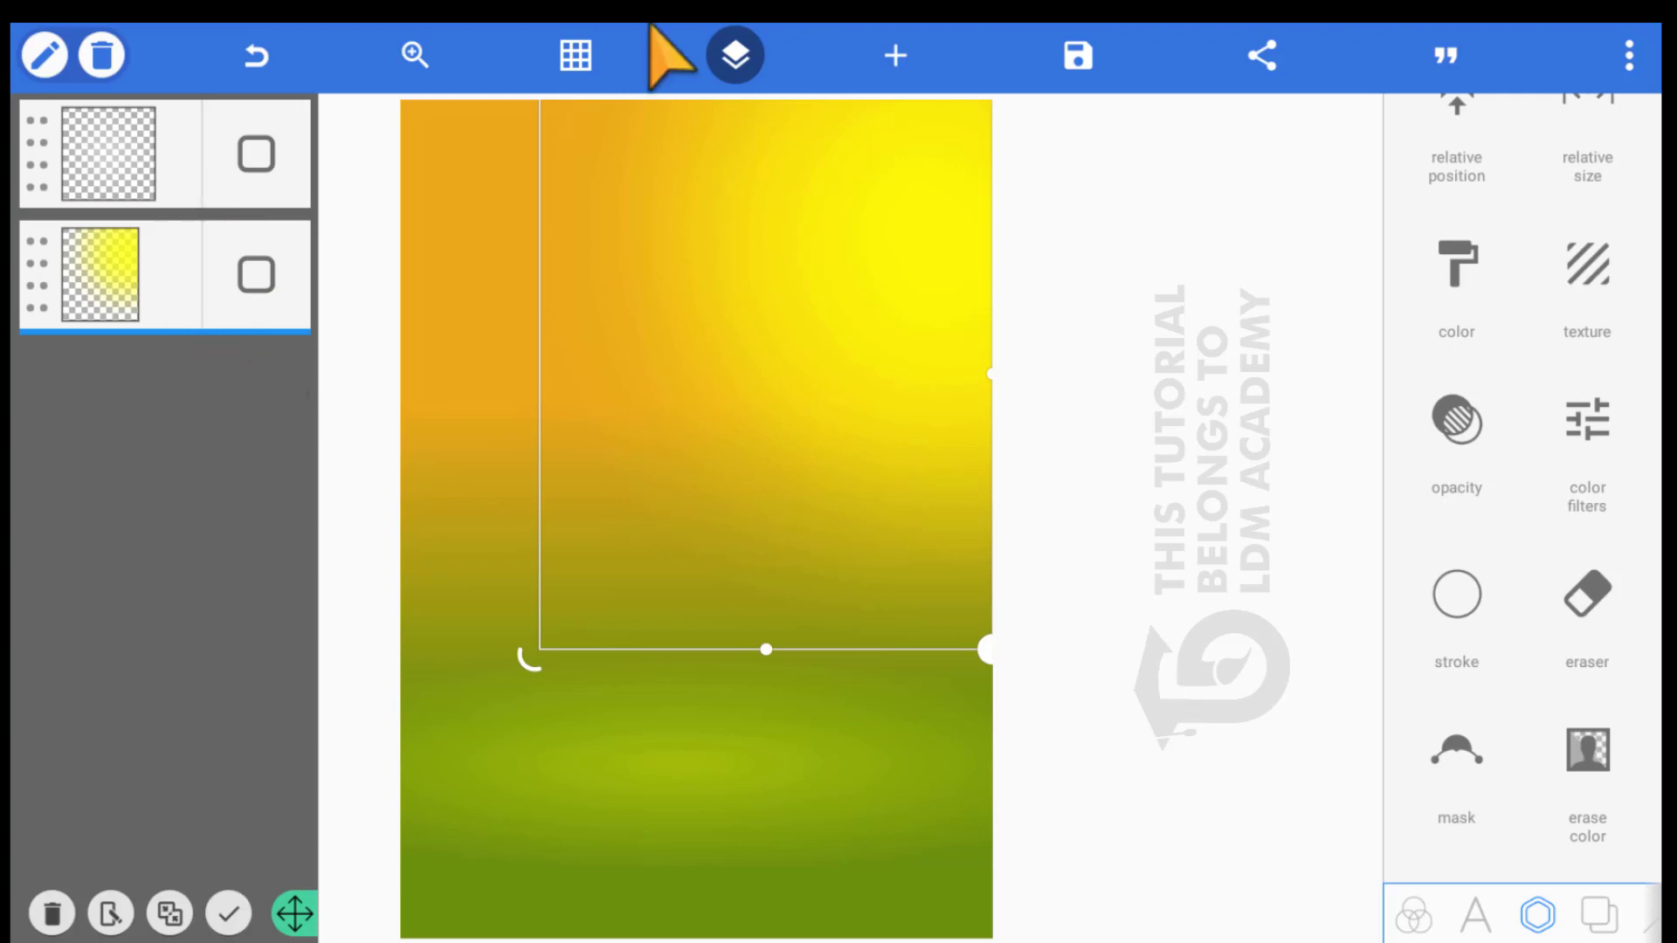
Lock both glow layers and deselect everything on the canvas
click(698, 41)
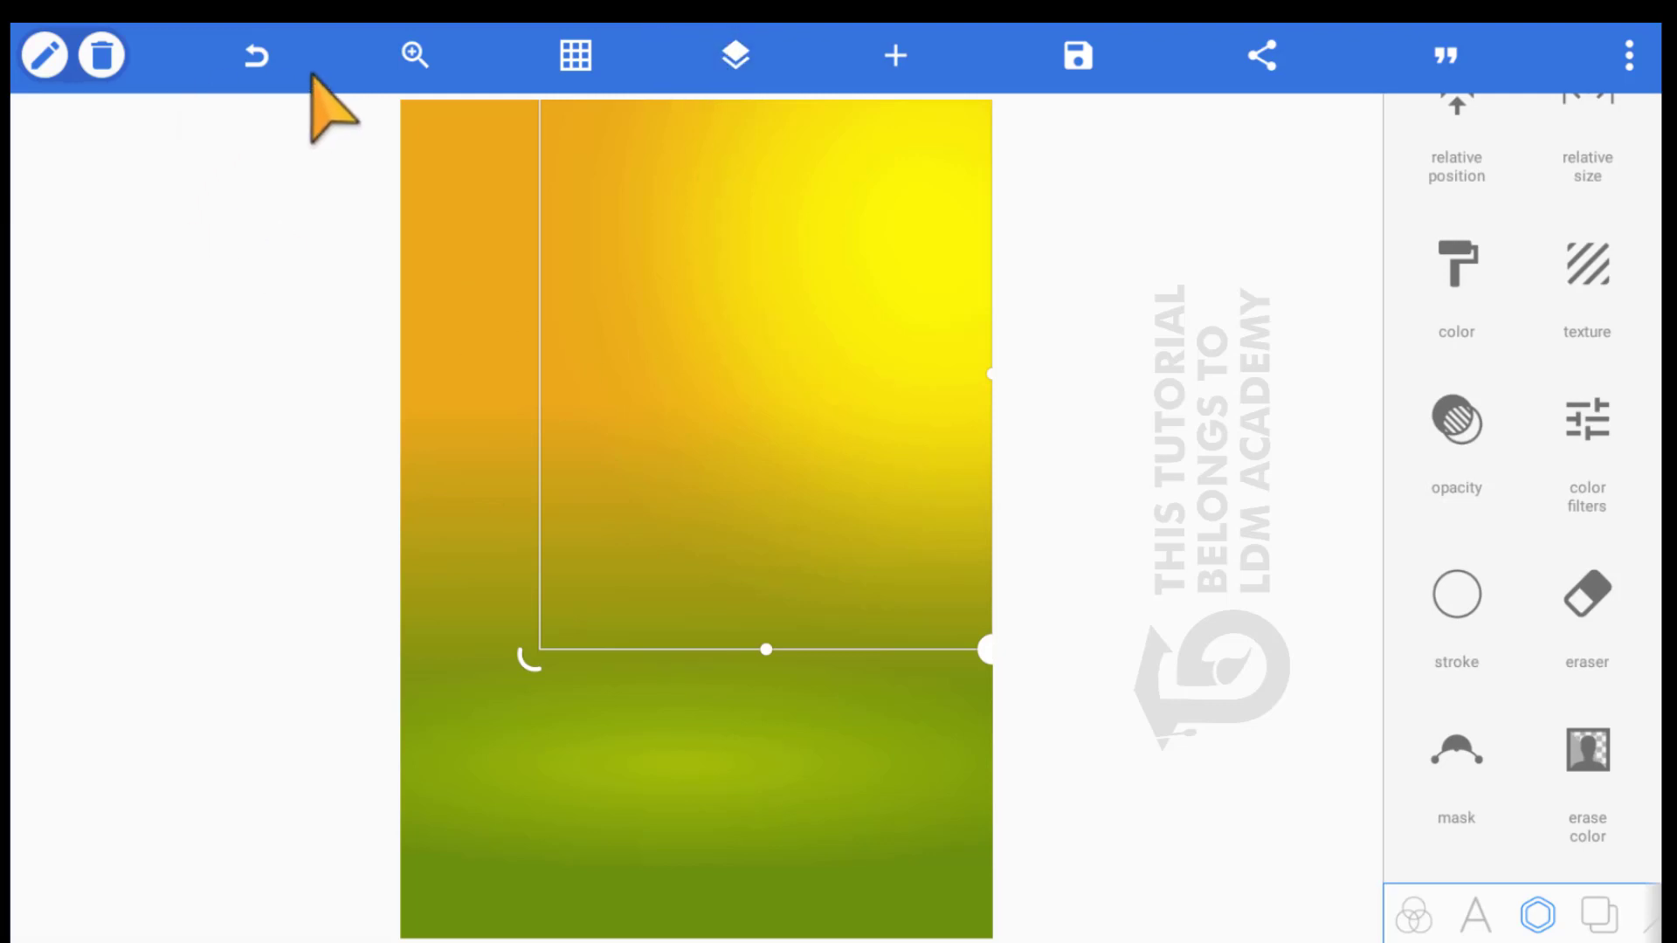
click(712, 51)
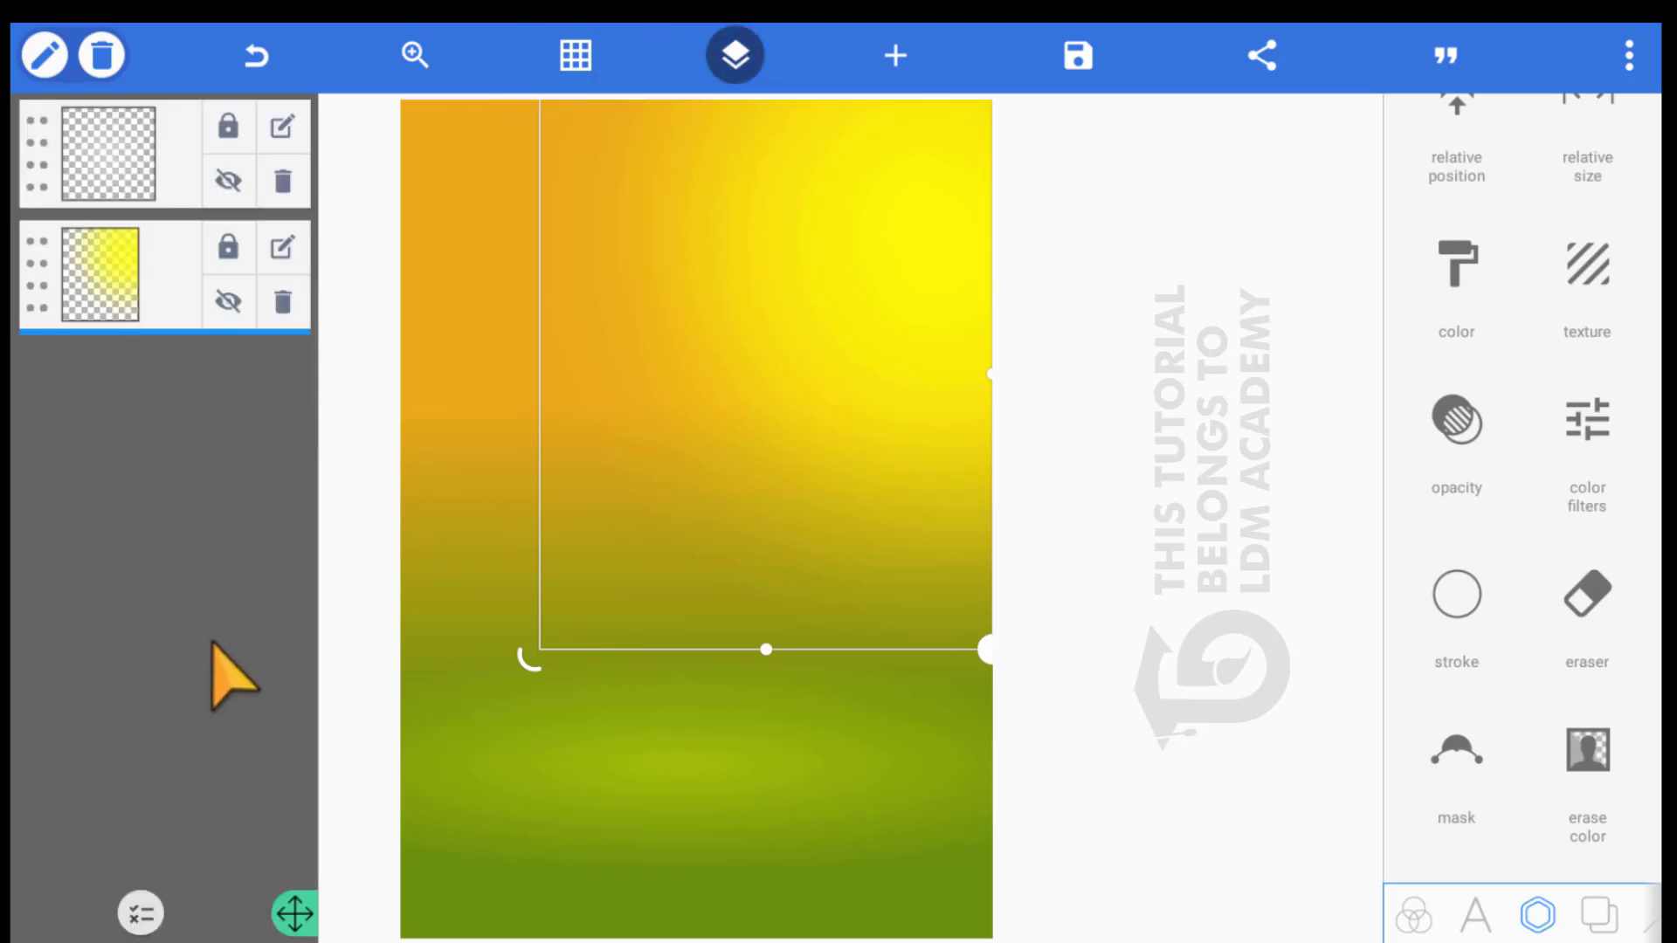
click(212, 222)
click(213, 116)
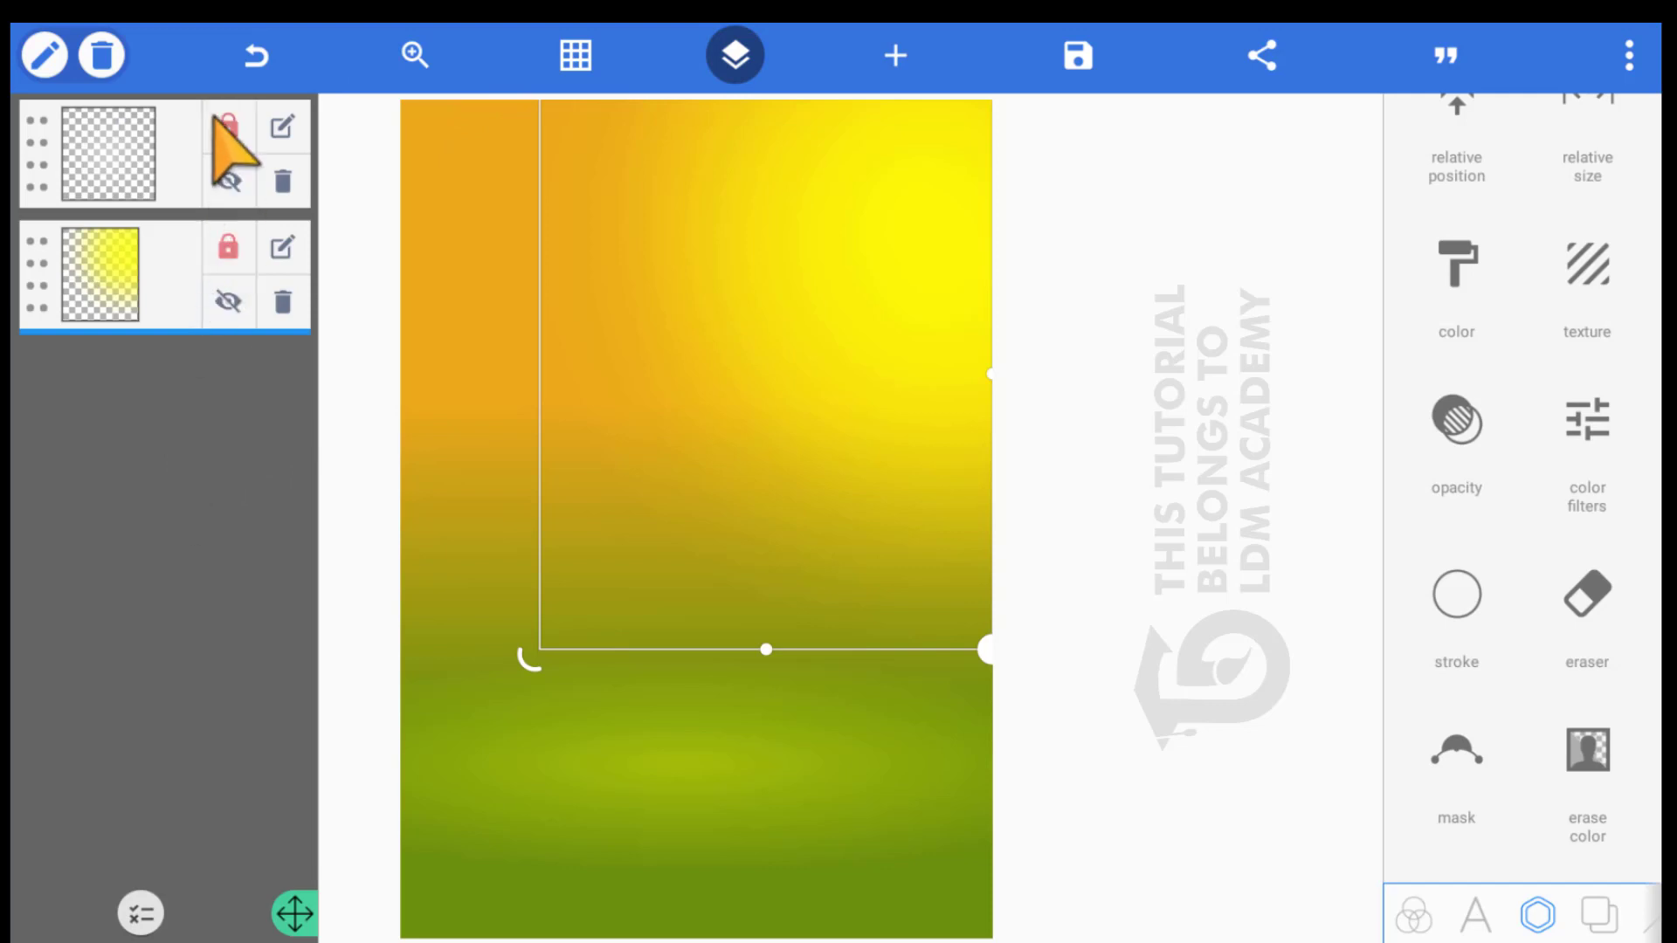
click(437, 378)
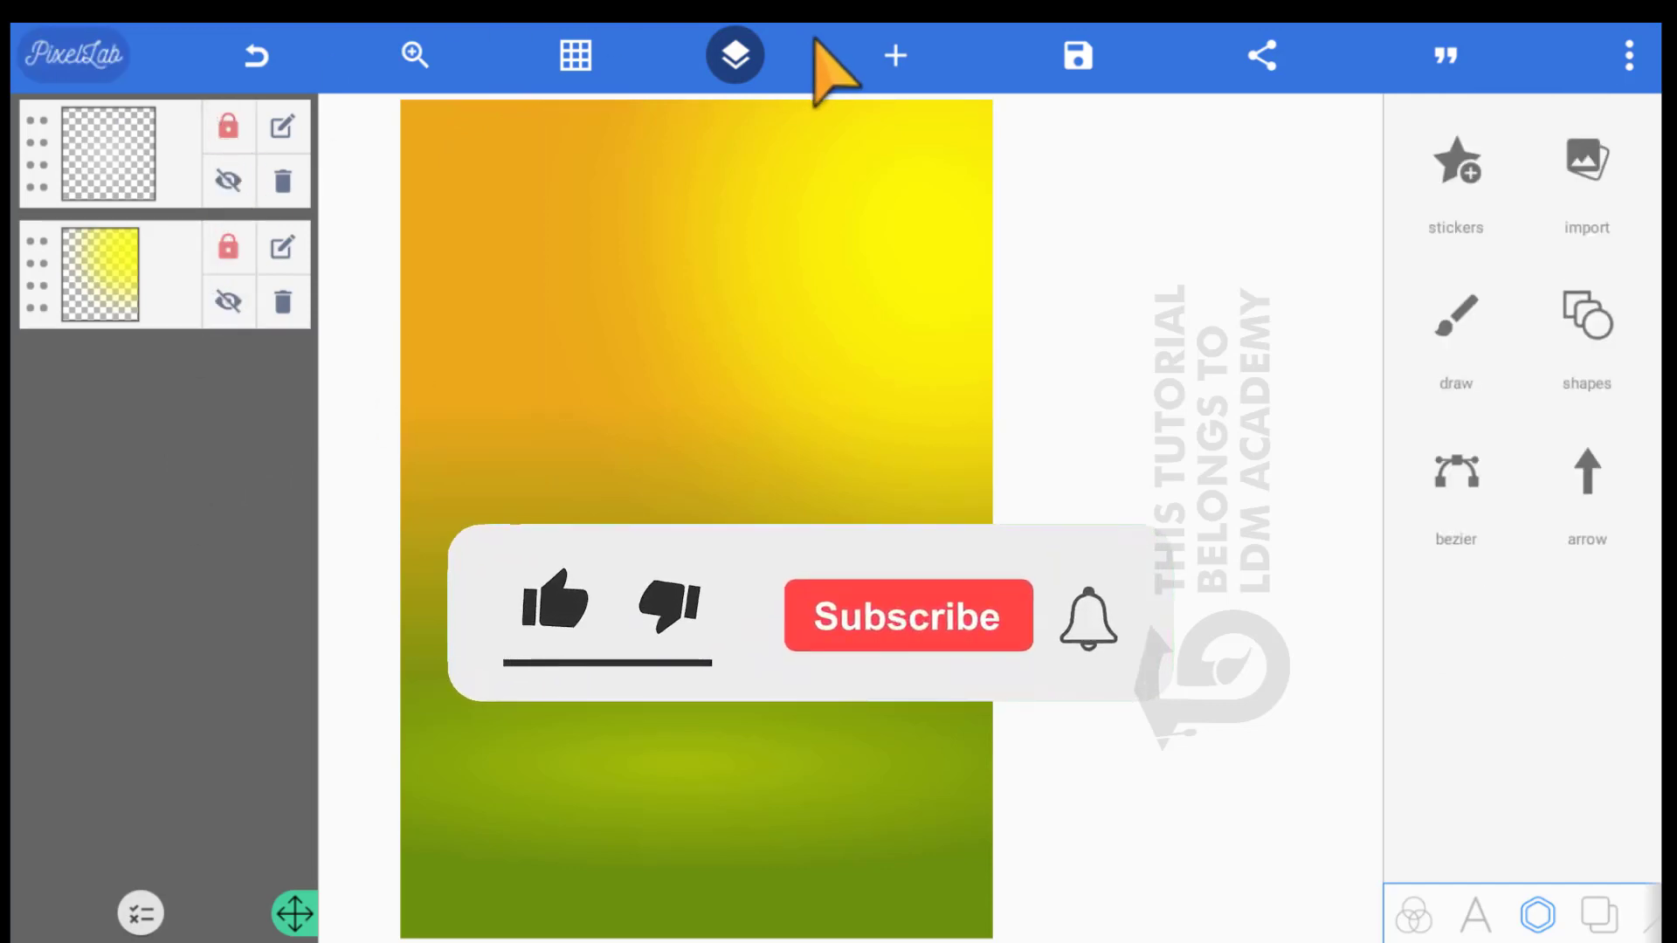
Import the yellow summer beach background image, with camera, hat and starfish, from the gallery
click(851, 49)
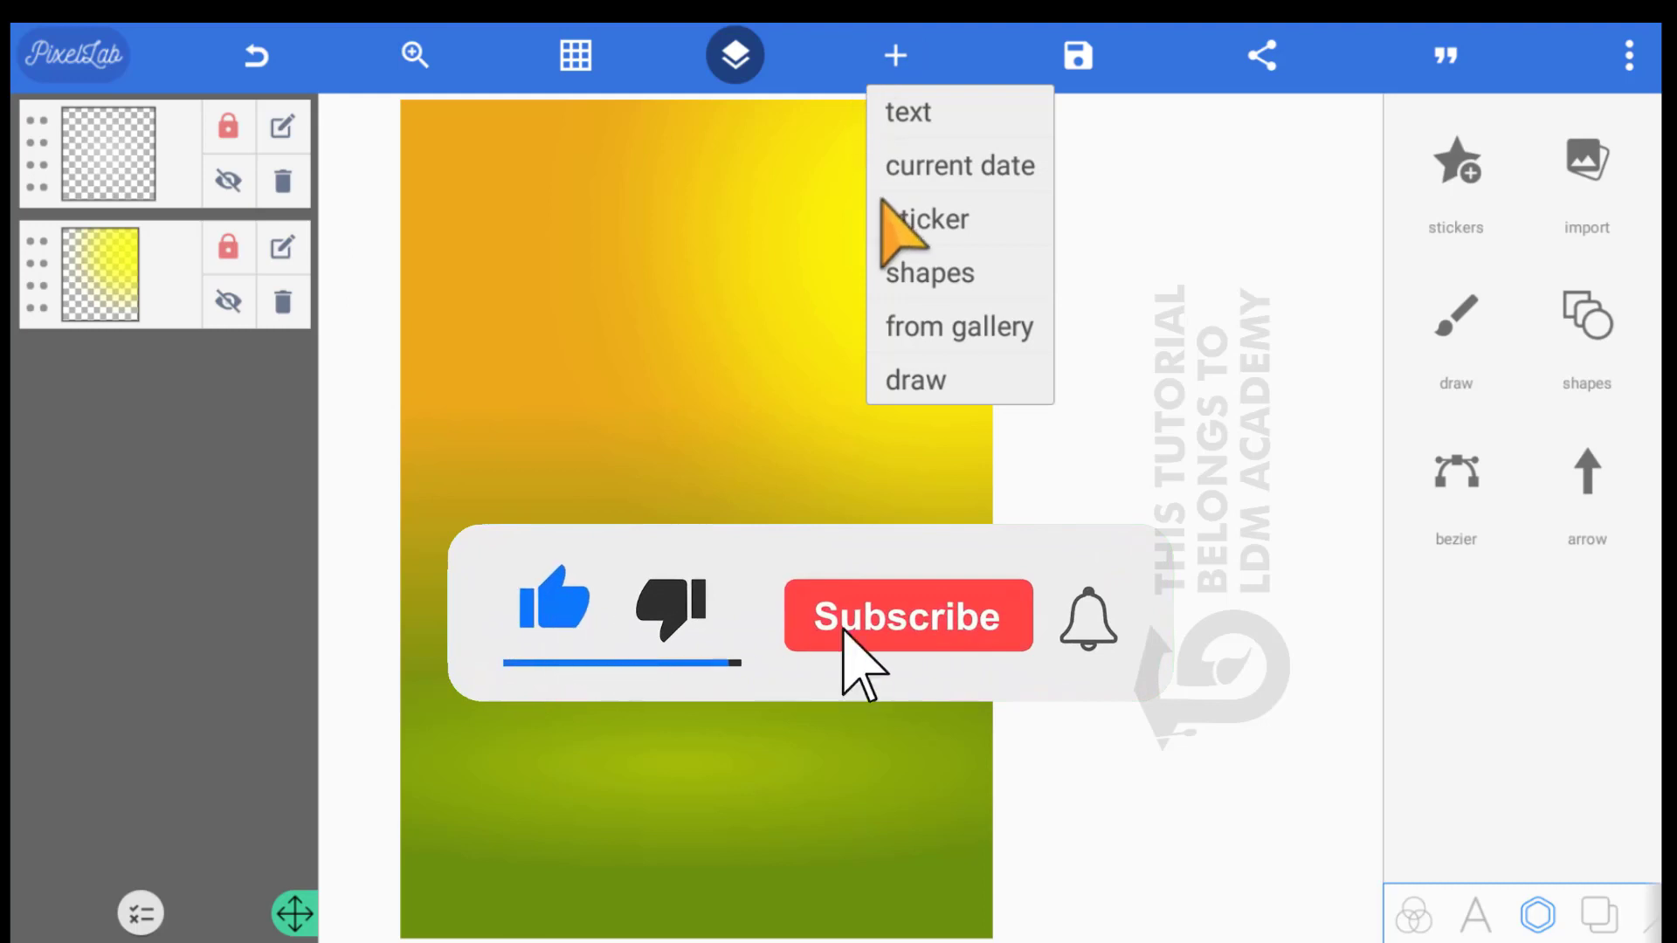
click(887, 306)
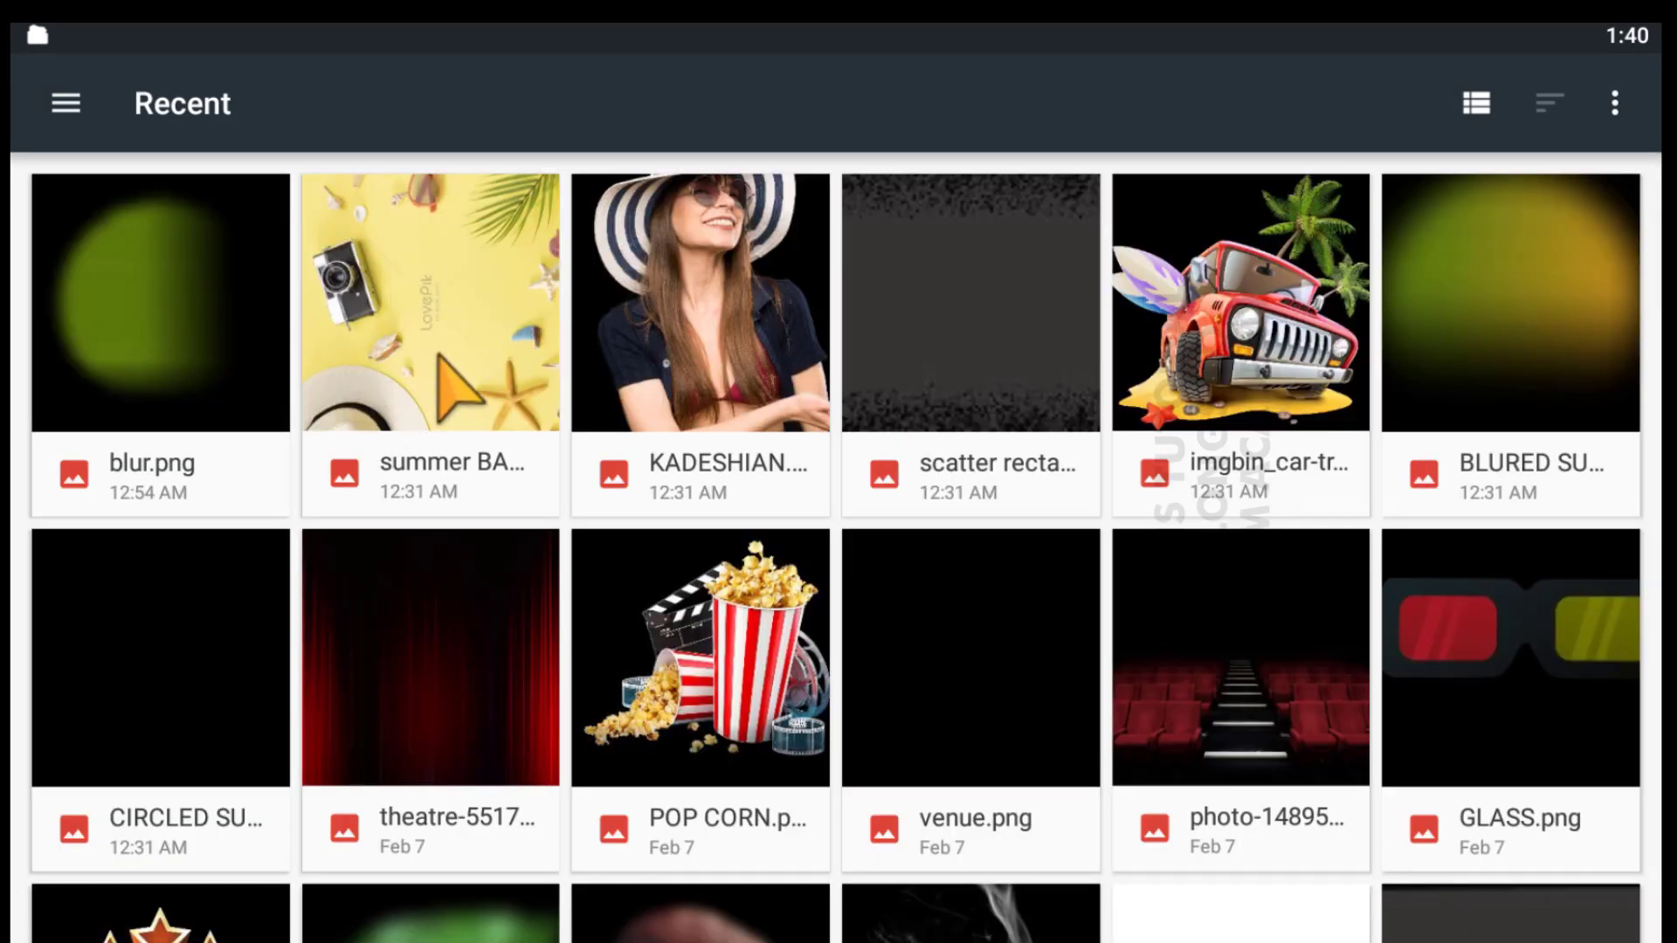
click(416, 303)
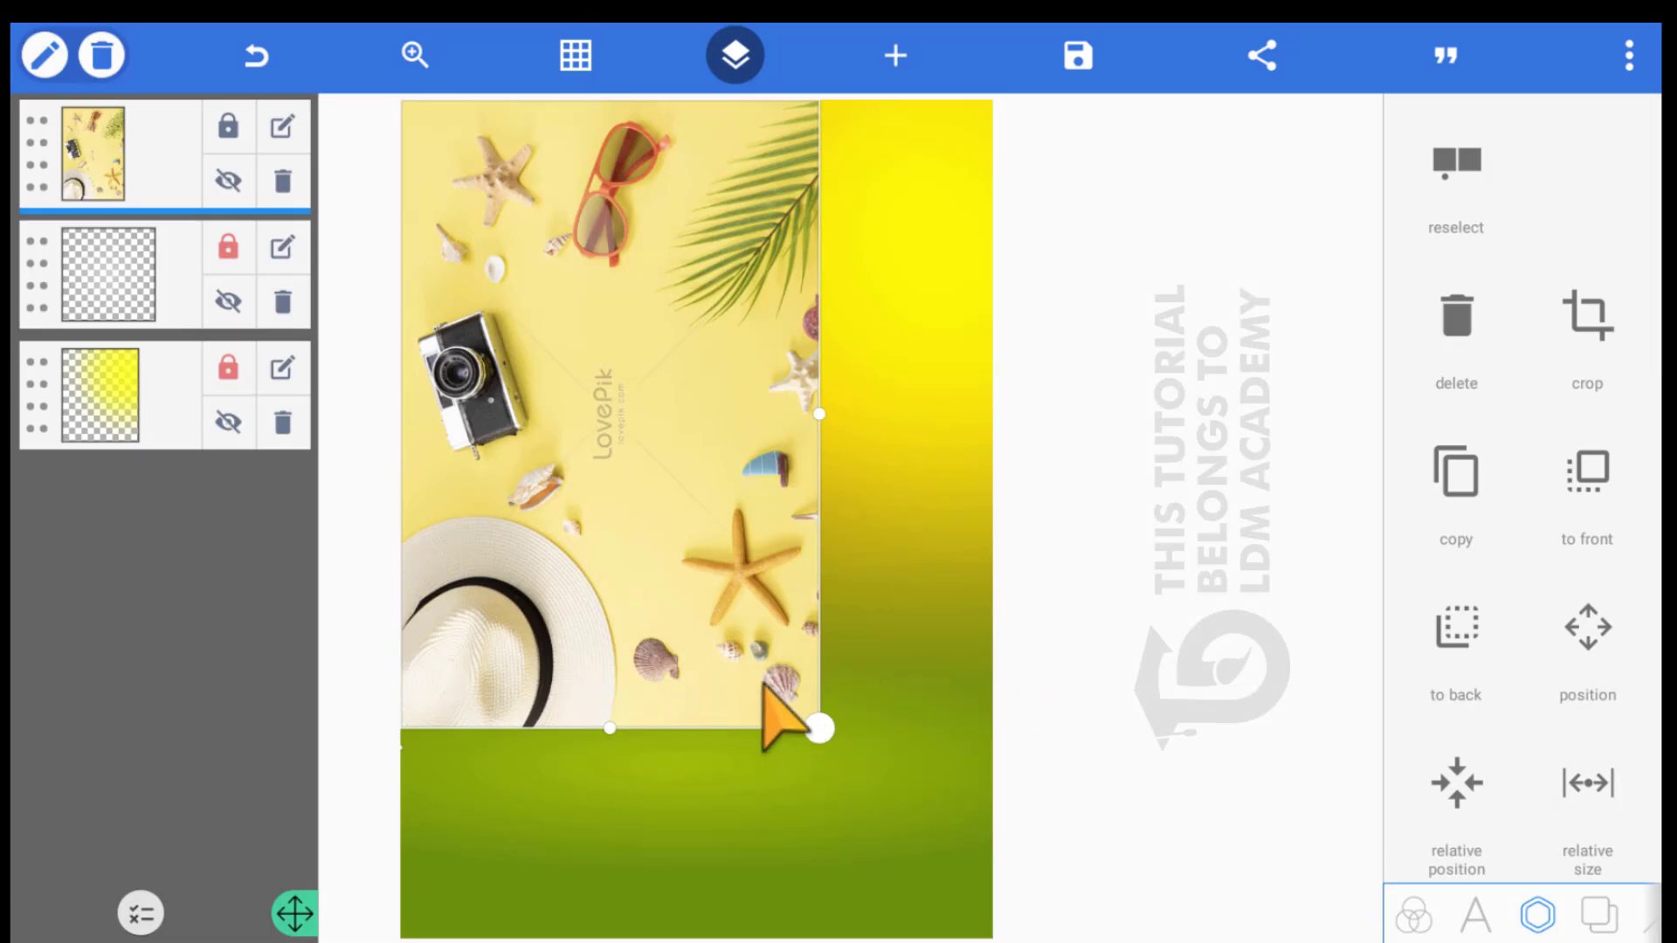
Enlarge the summer beach image and position it to cover the whole canvas, keeping the sunglasses, palm leaf and starfish in view
drag(769, 685, 991, 896)
drag(643, 639, 555, 446)
drag(829, 723, 1062, 921)
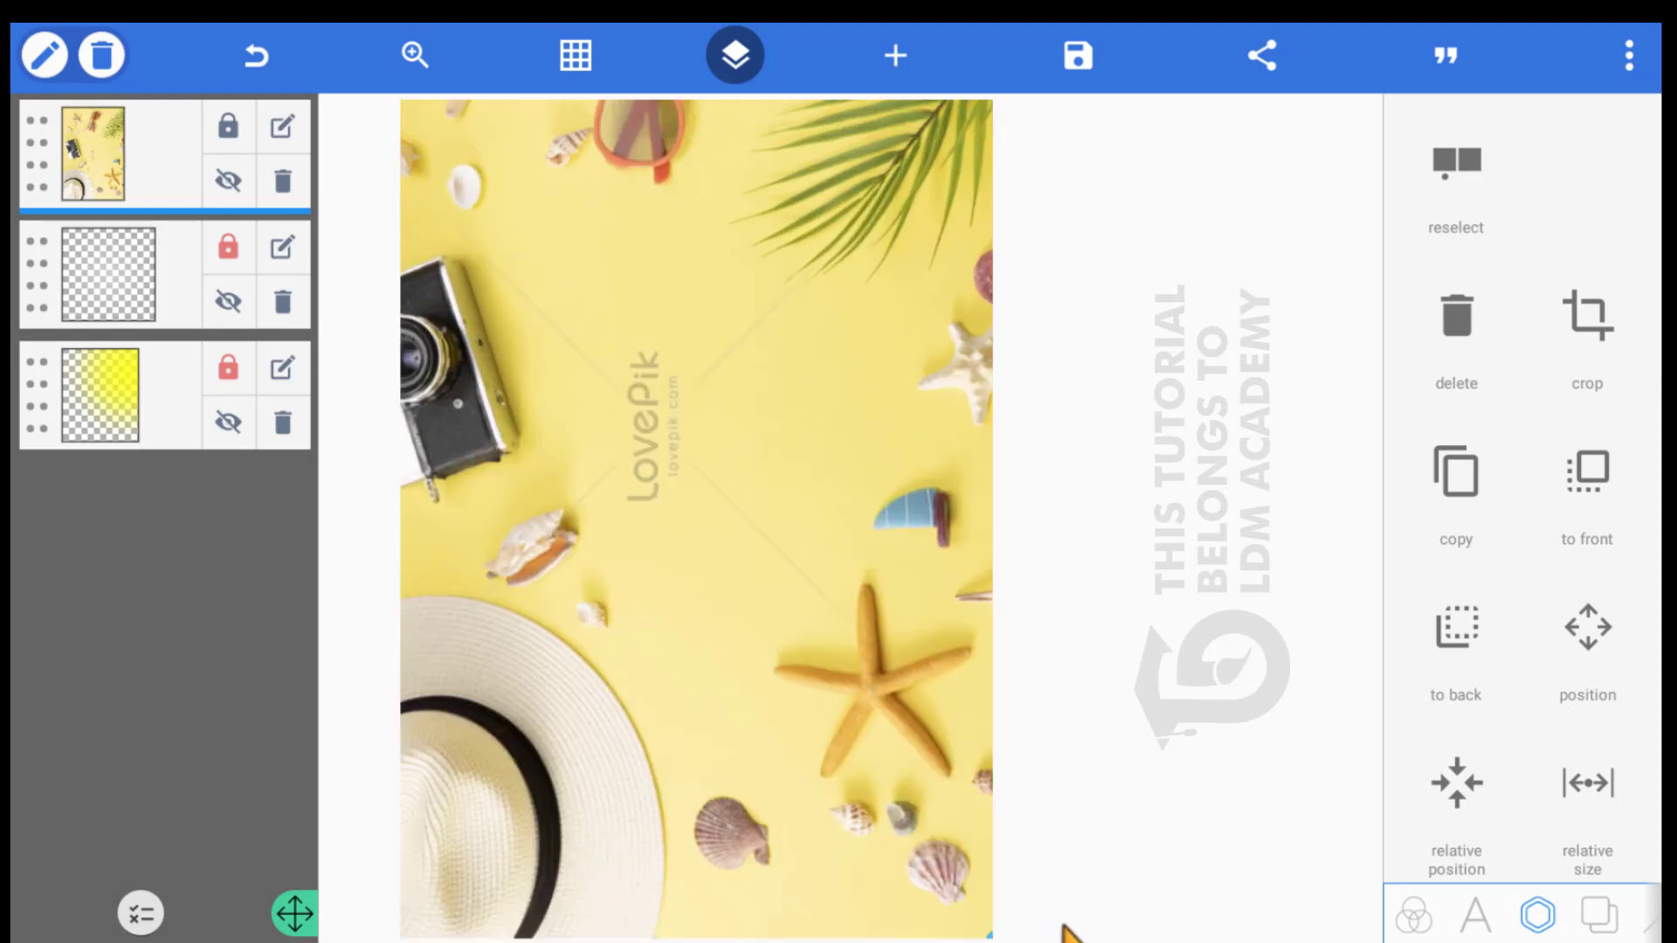
drag(674, 422, 849, 712)
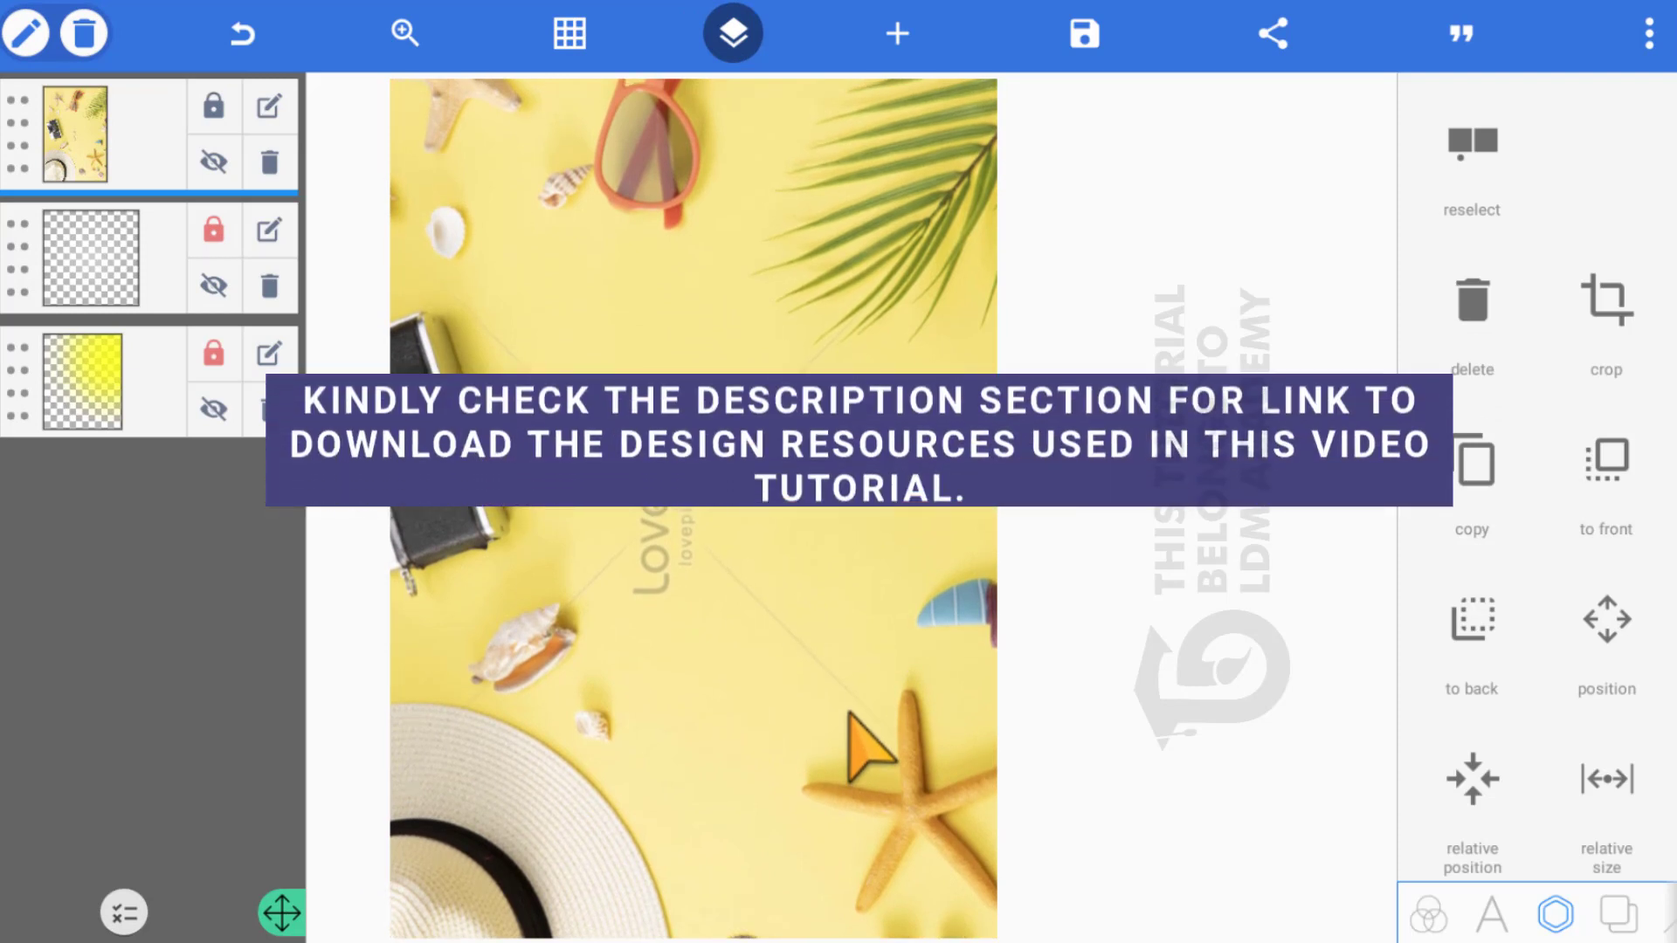
drag(849, 714, 833, 712)
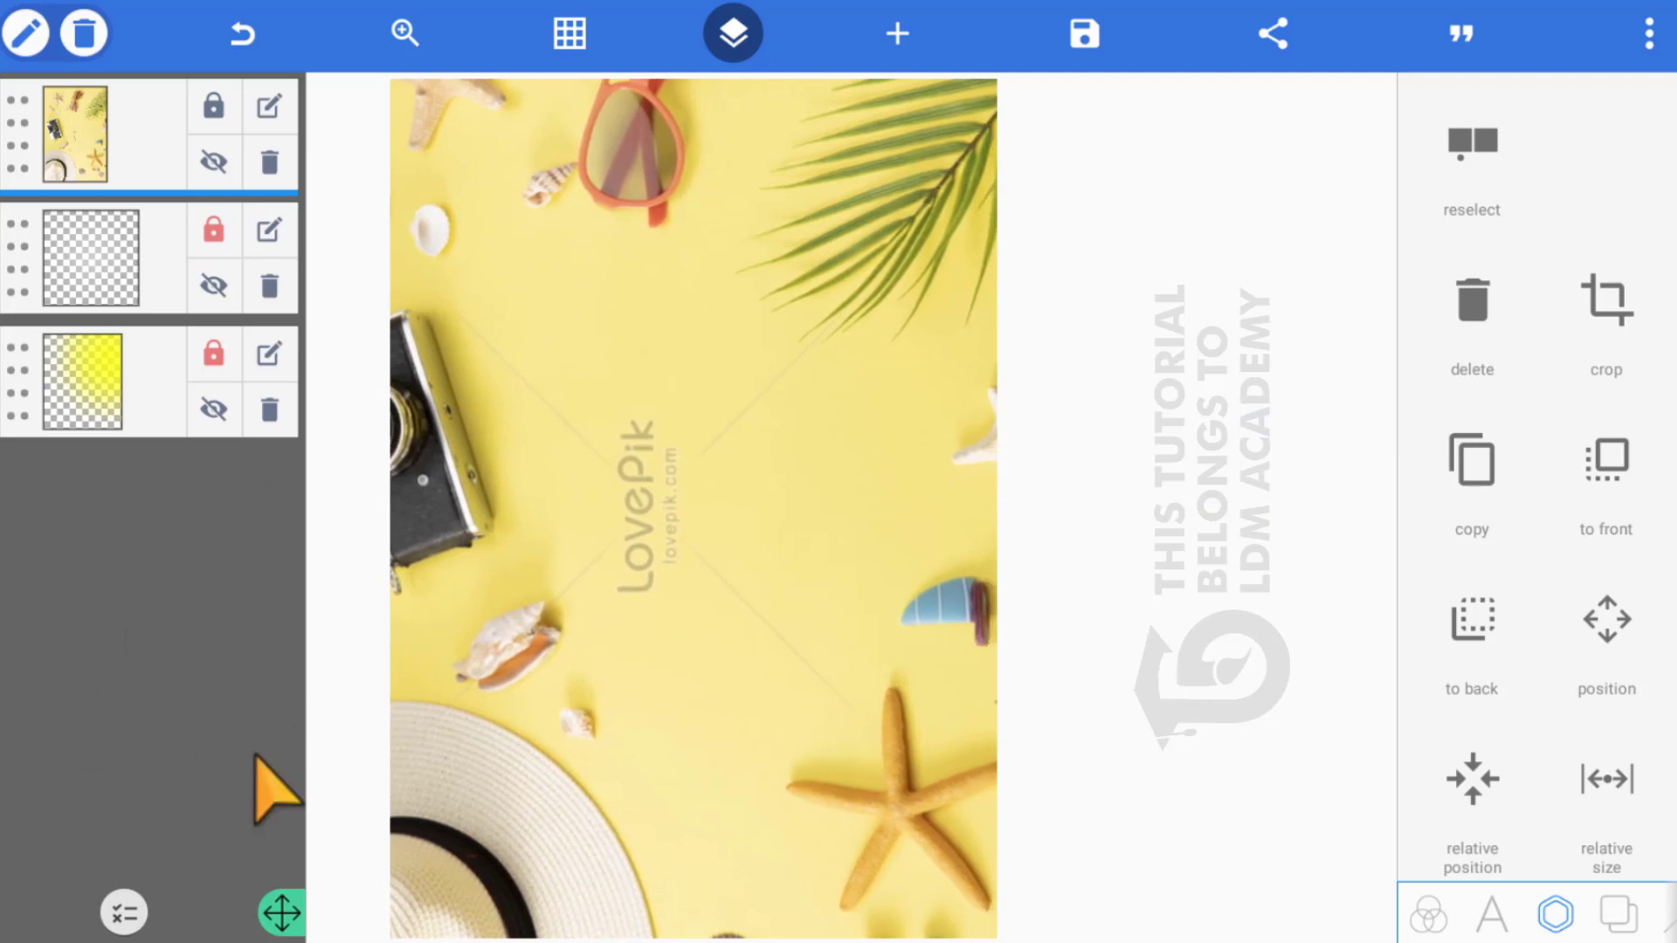
Lower the beach image's opacity to 19%, then lock its layer and deselect it
scroll(1460, 709, down, 1)
scroll(1460, 709, down, 6)
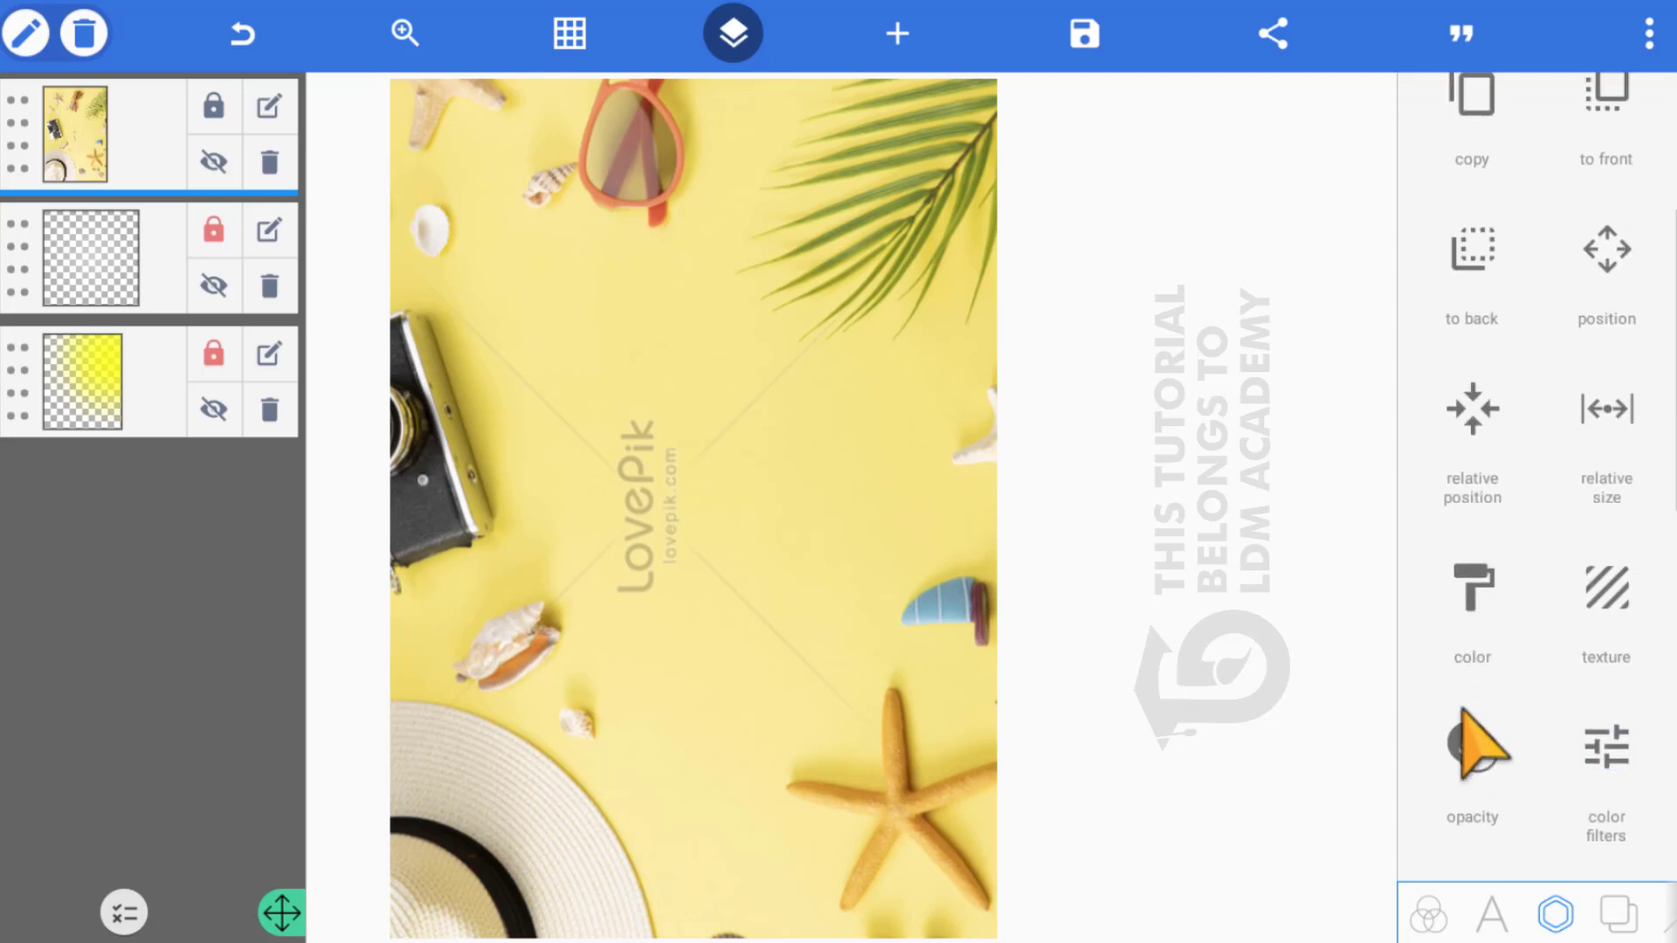
click(1473, 556)
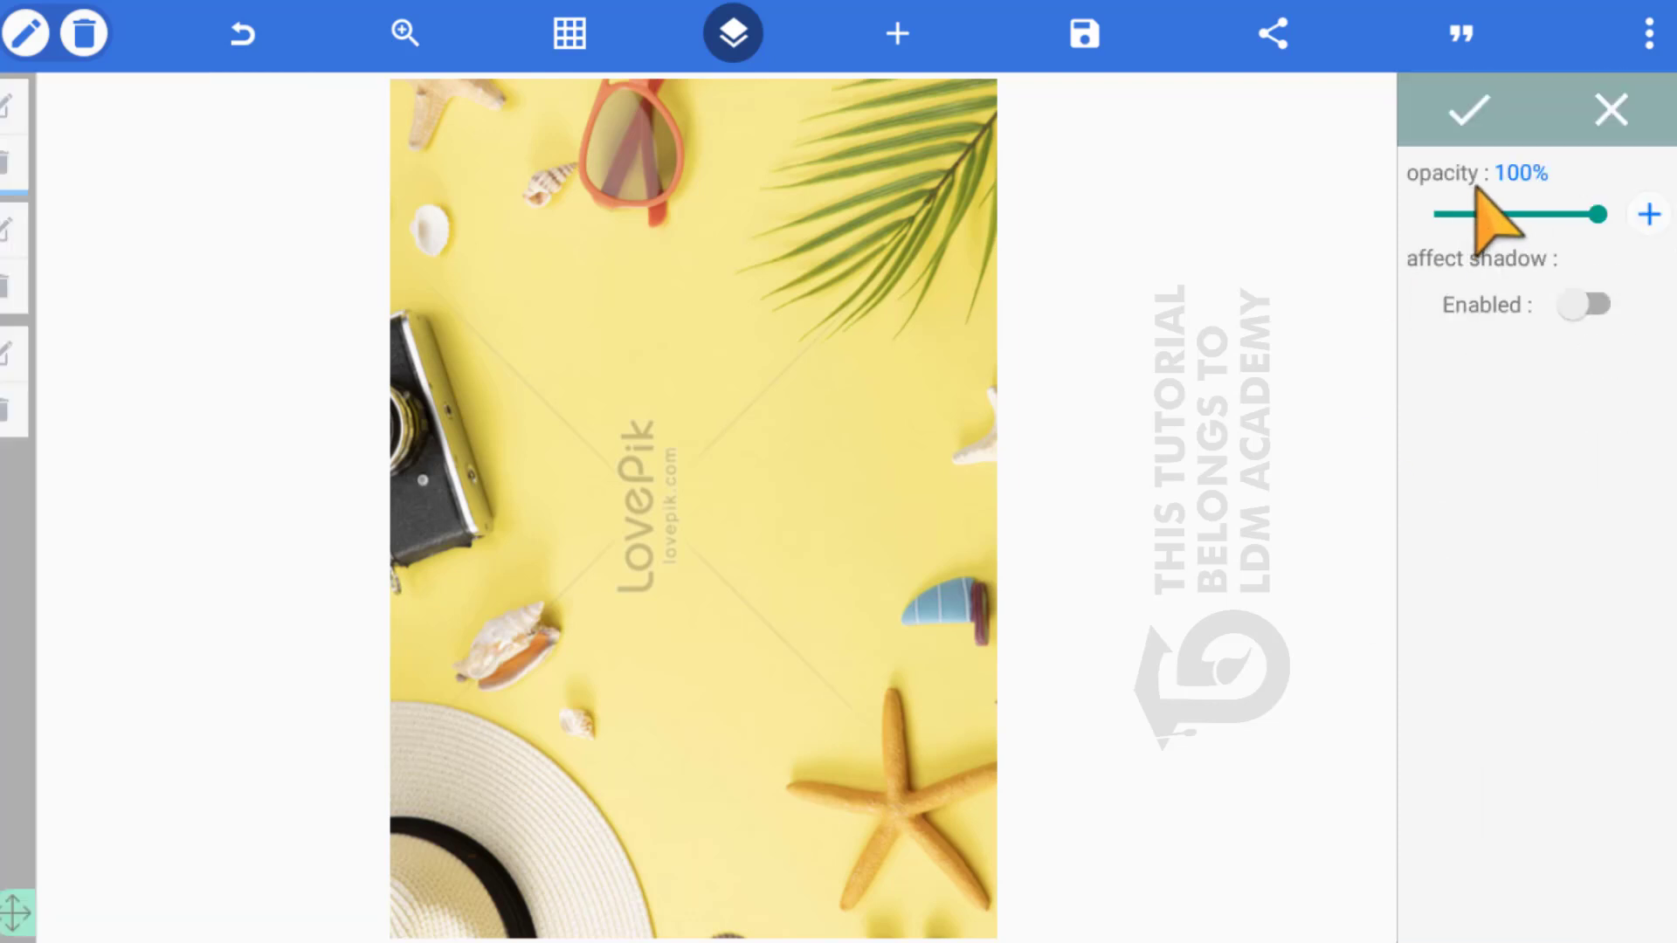
drag(1482, 196, 1420, 221)
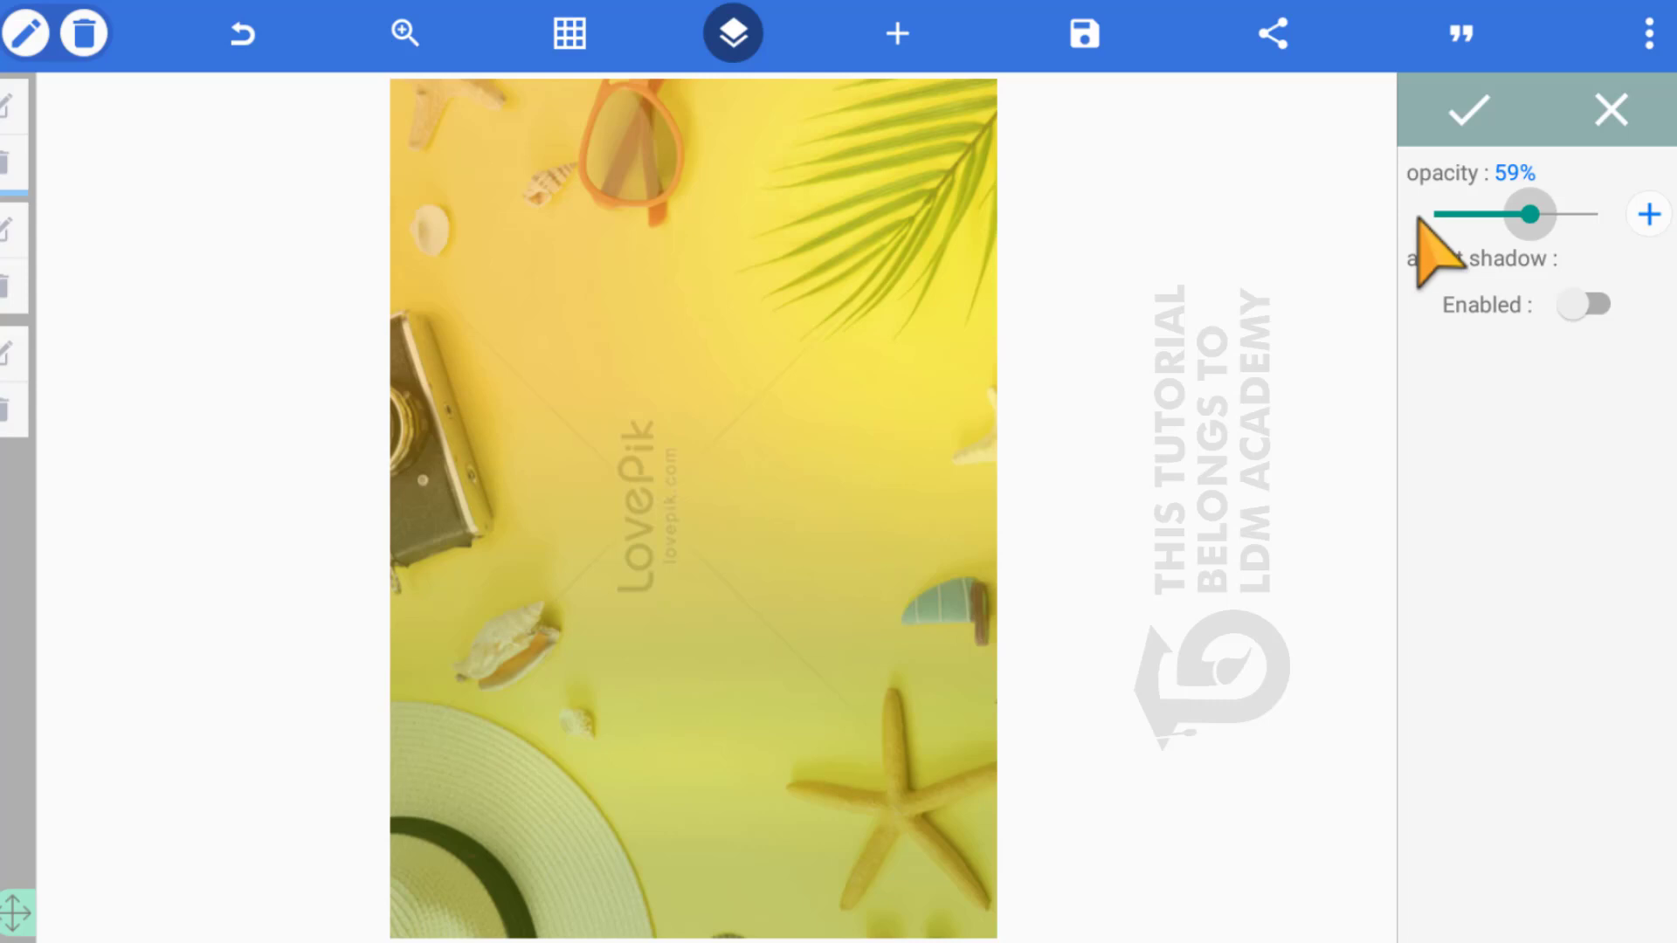
drag(1416, 220, 1370, 241)
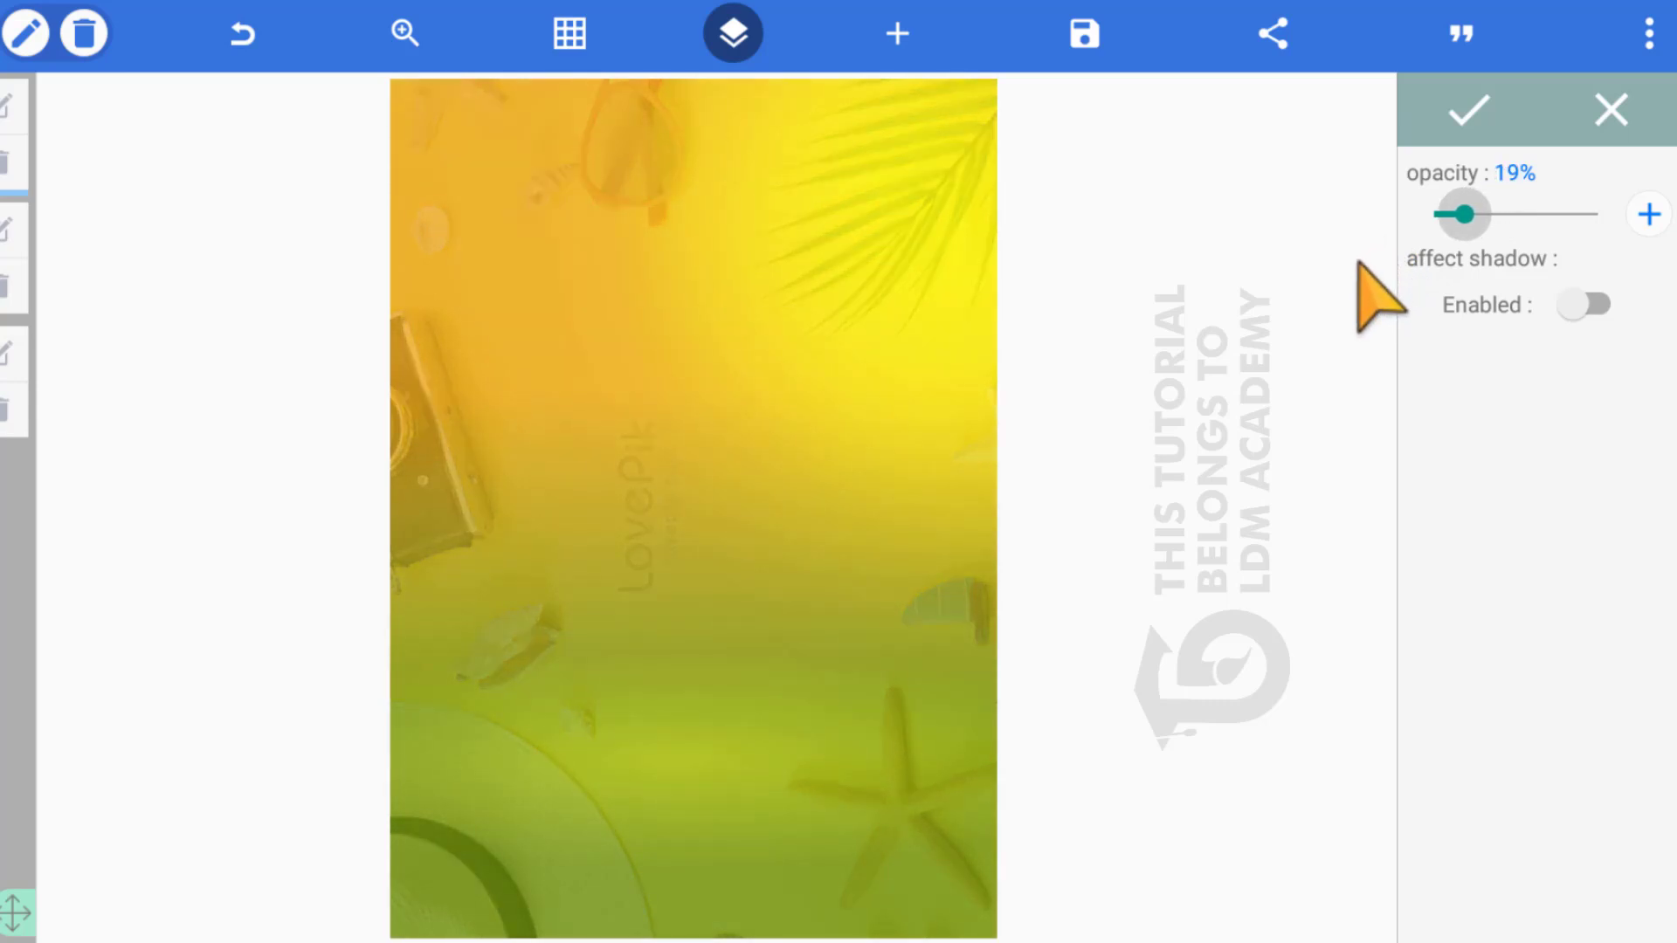
click(1387, 98)
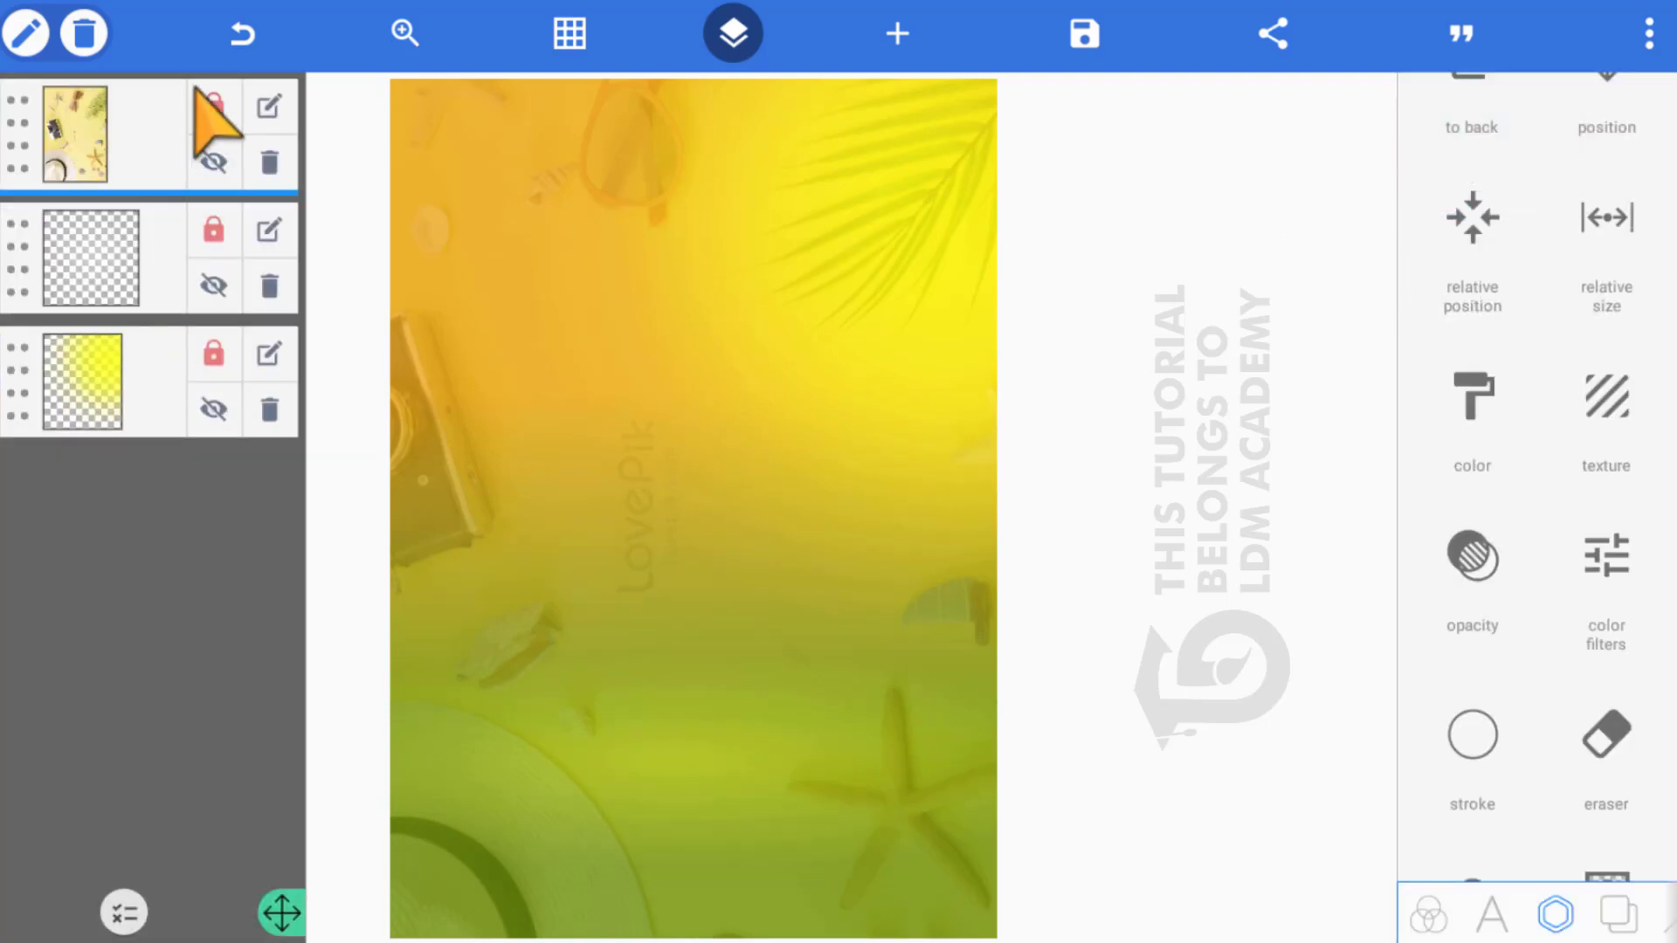
click(642, 404)
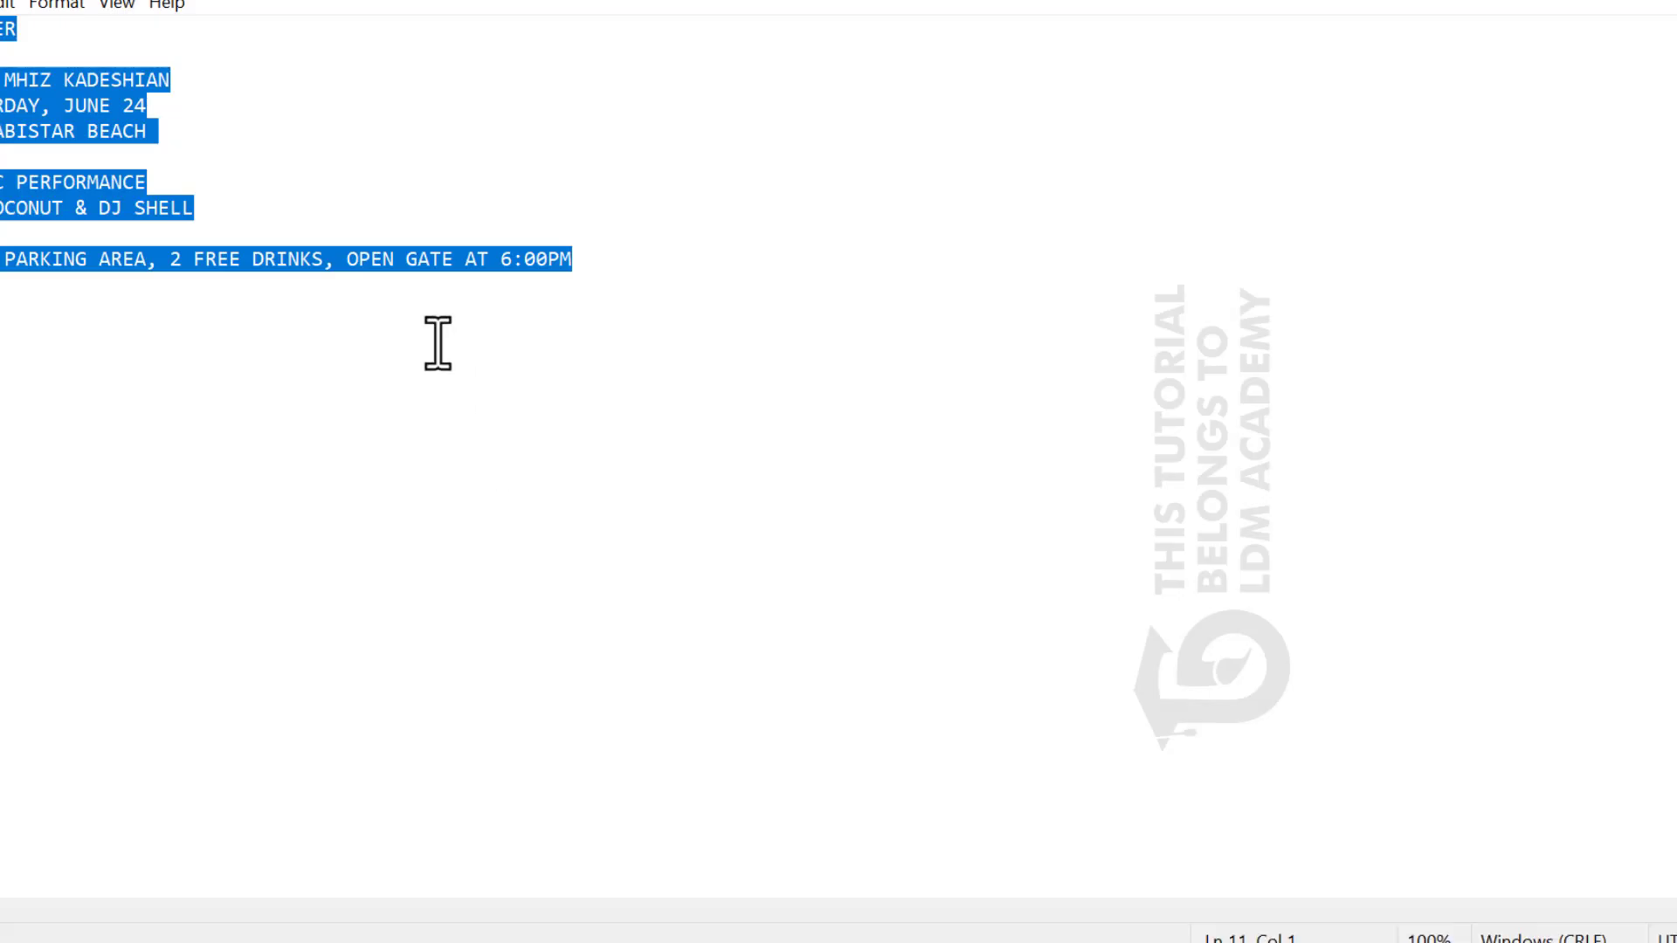
Copy the title word SUMMER from the event notes in the text editor, then place an enlarged new text near the canvas's upper left
click(19, 44)
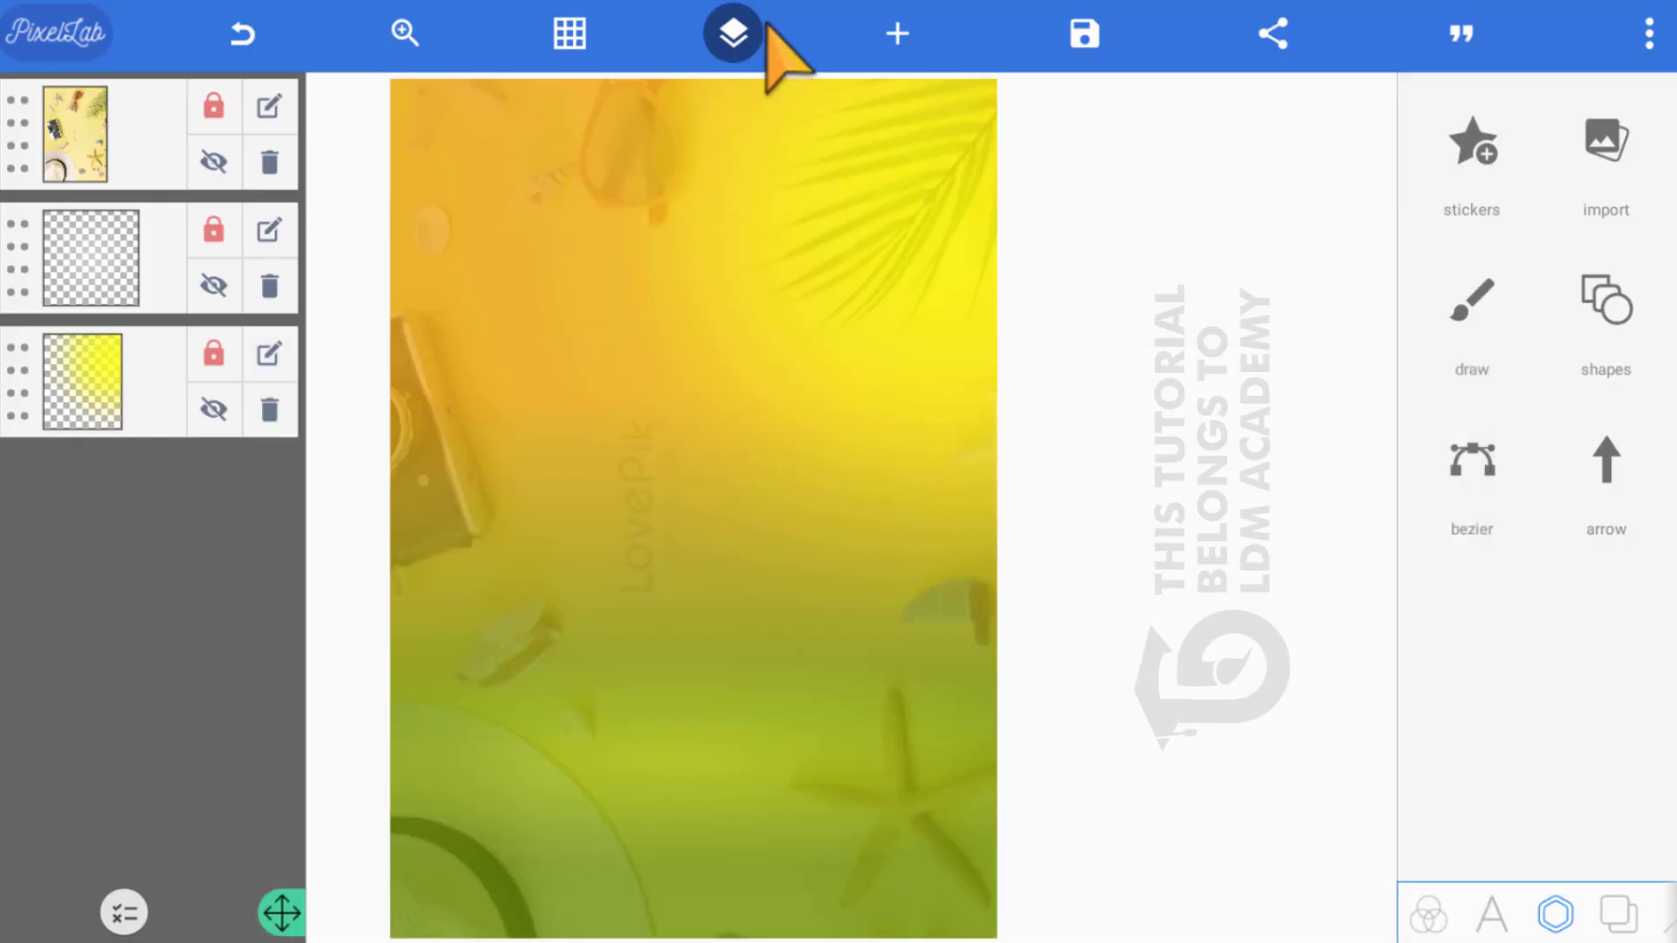
click(897, 33)
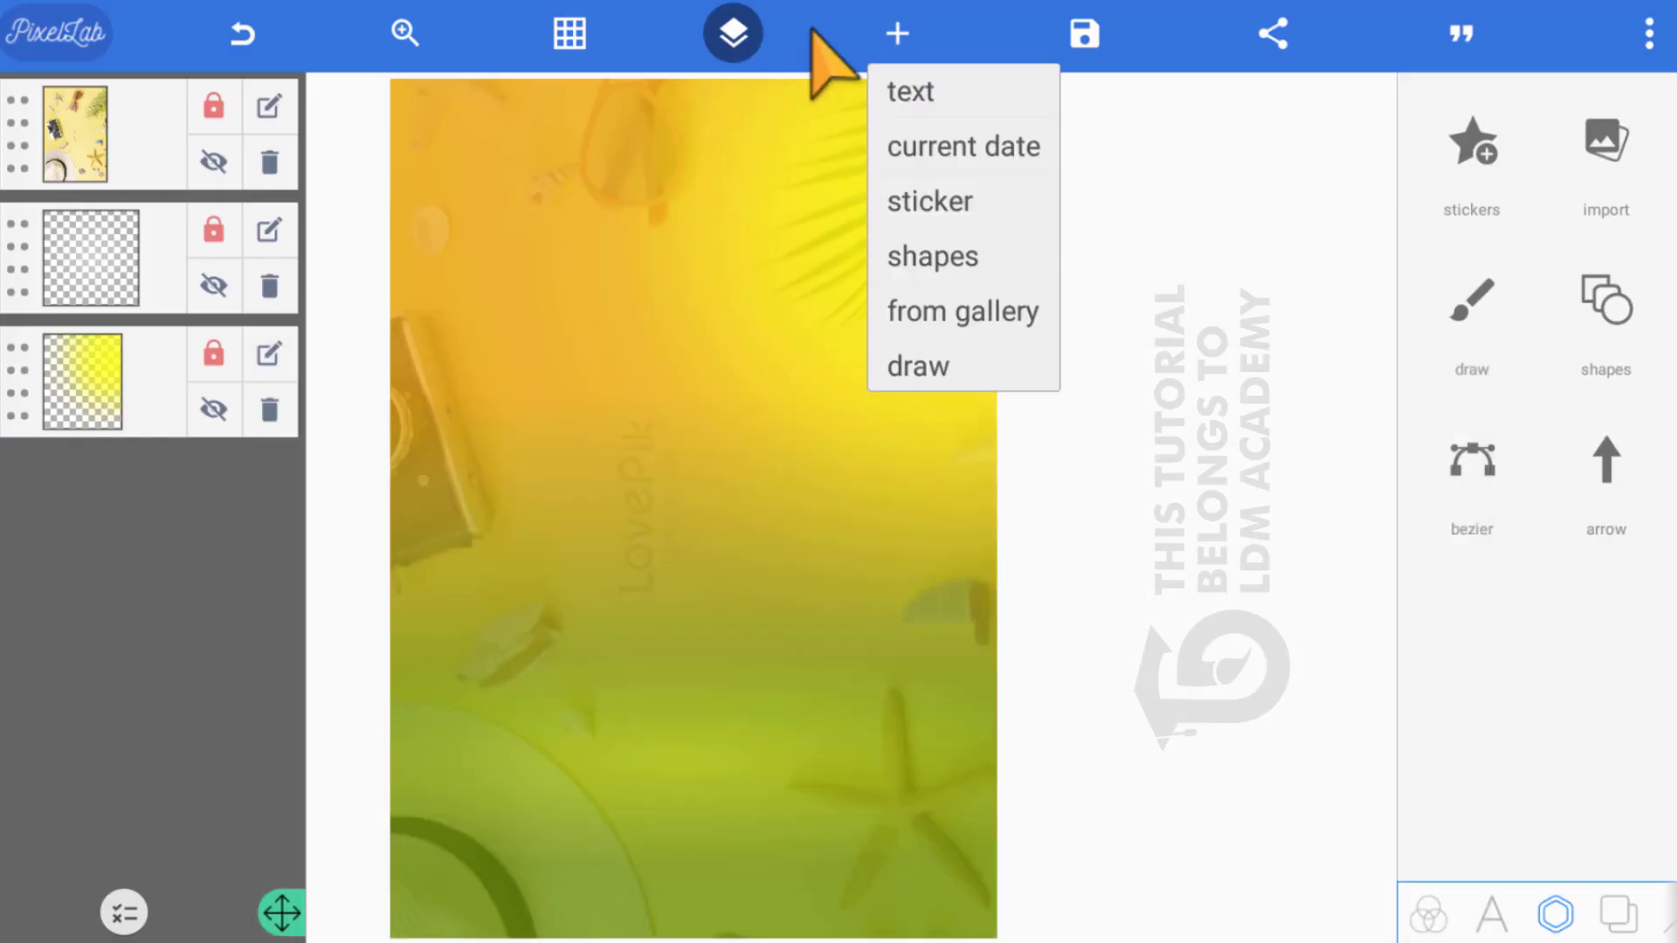
click(873, 87)
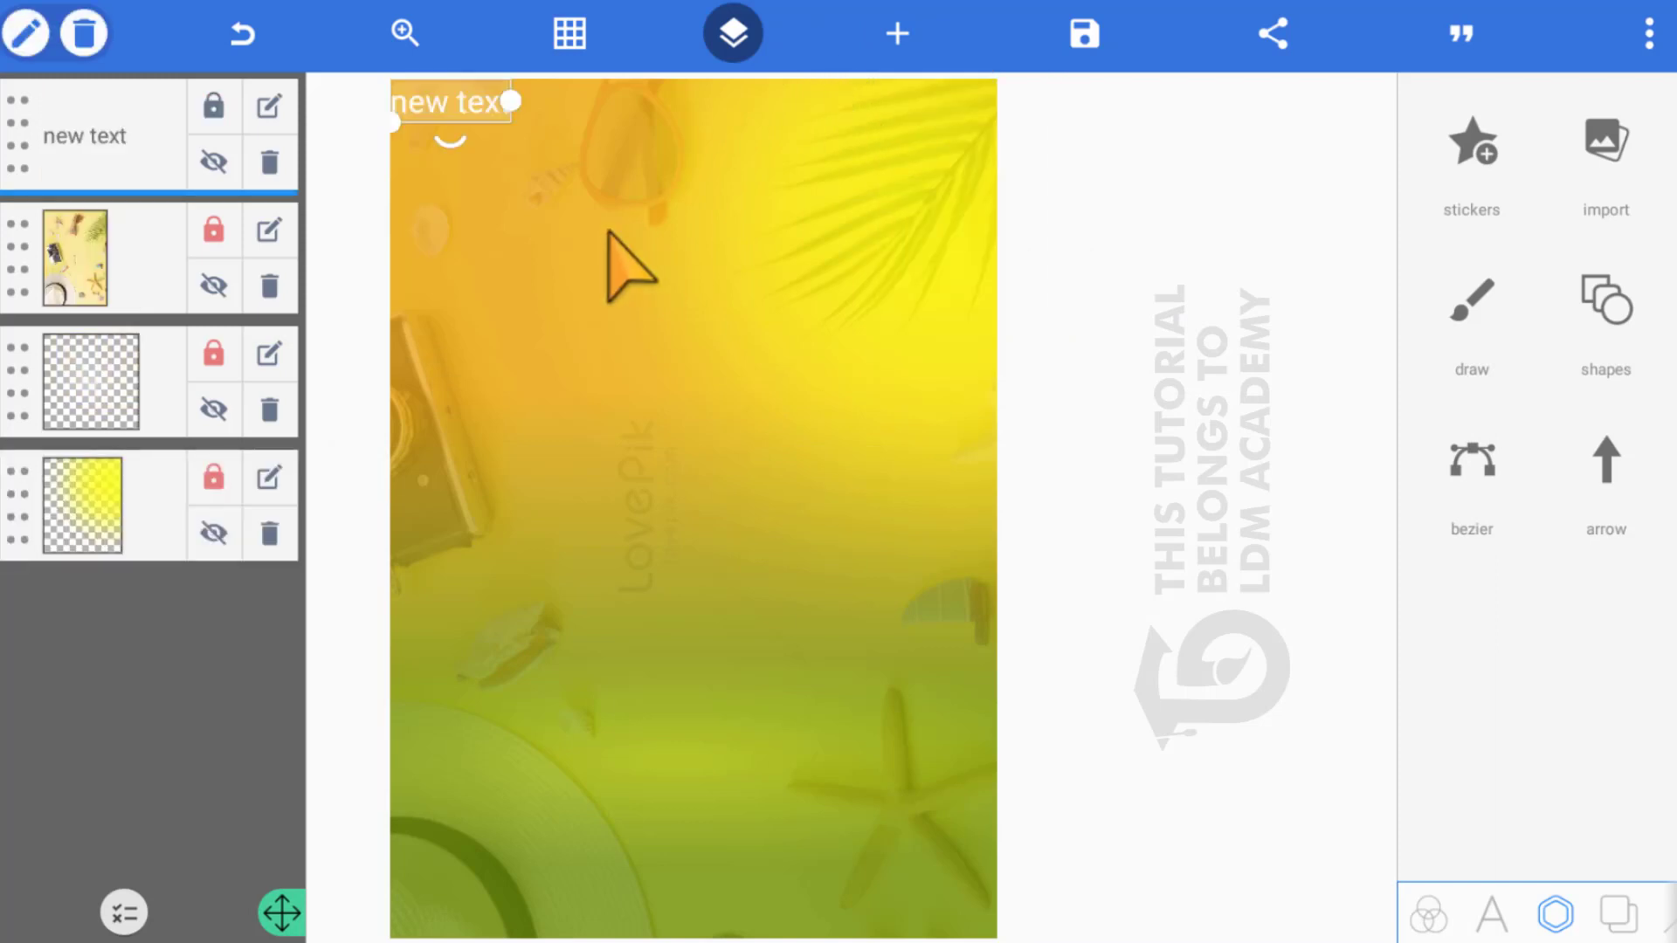
drag(427, 89, 412, 274)
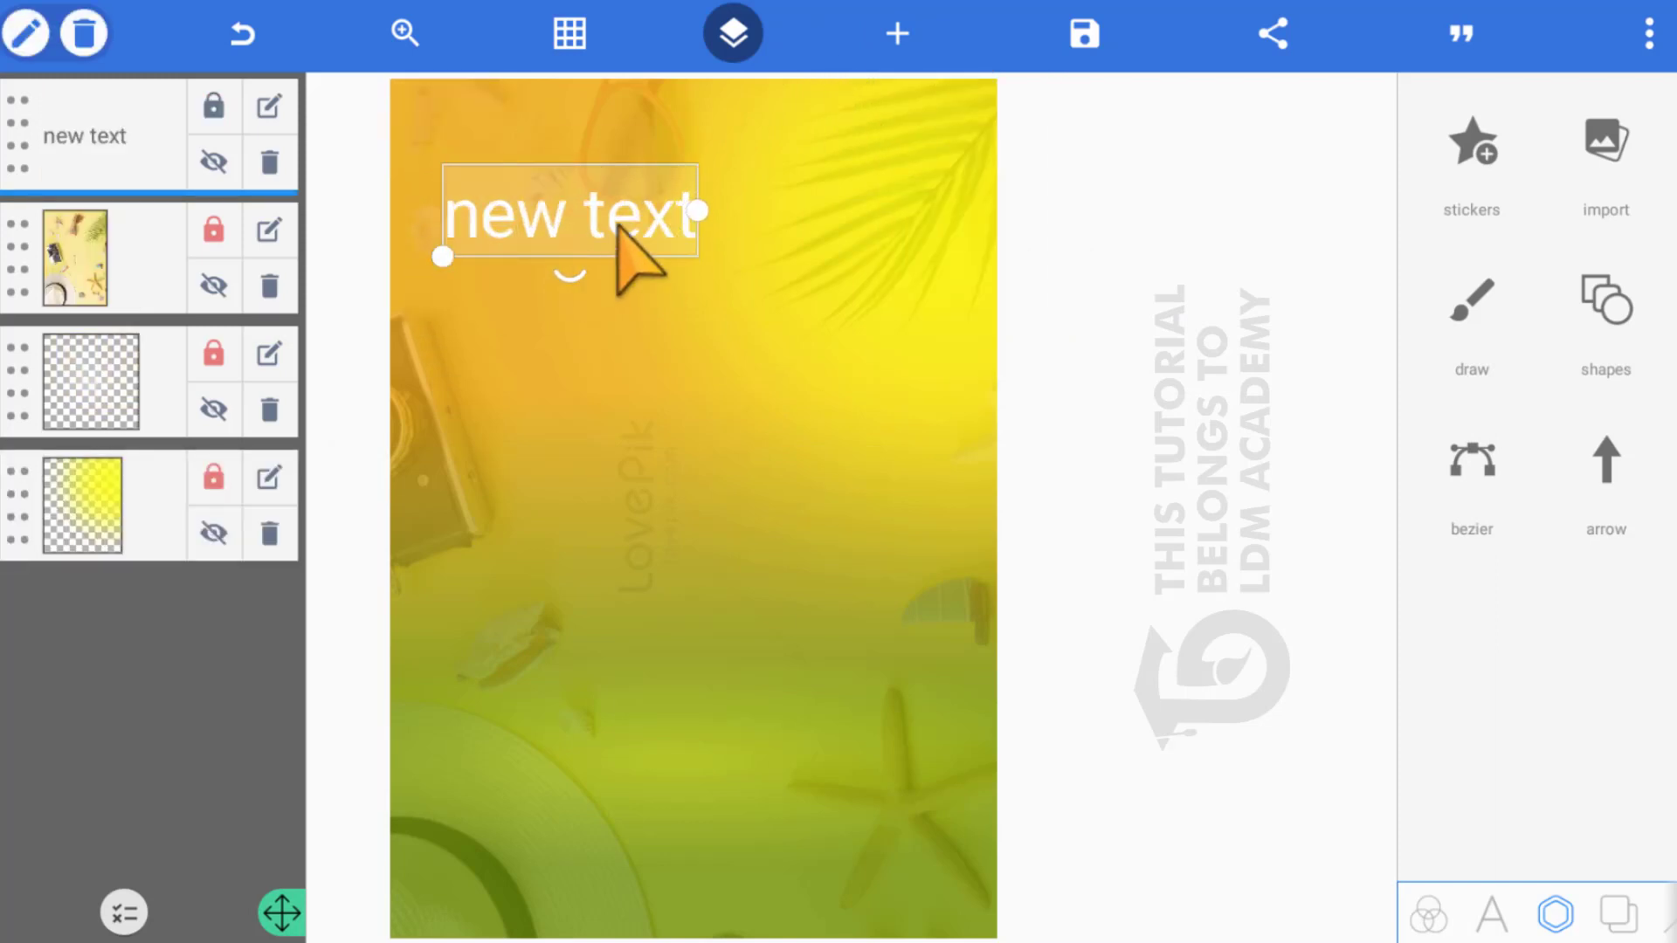
Replace the placeholder text with "SUMMER", with a space on either side of the word
double_click(612, 211)
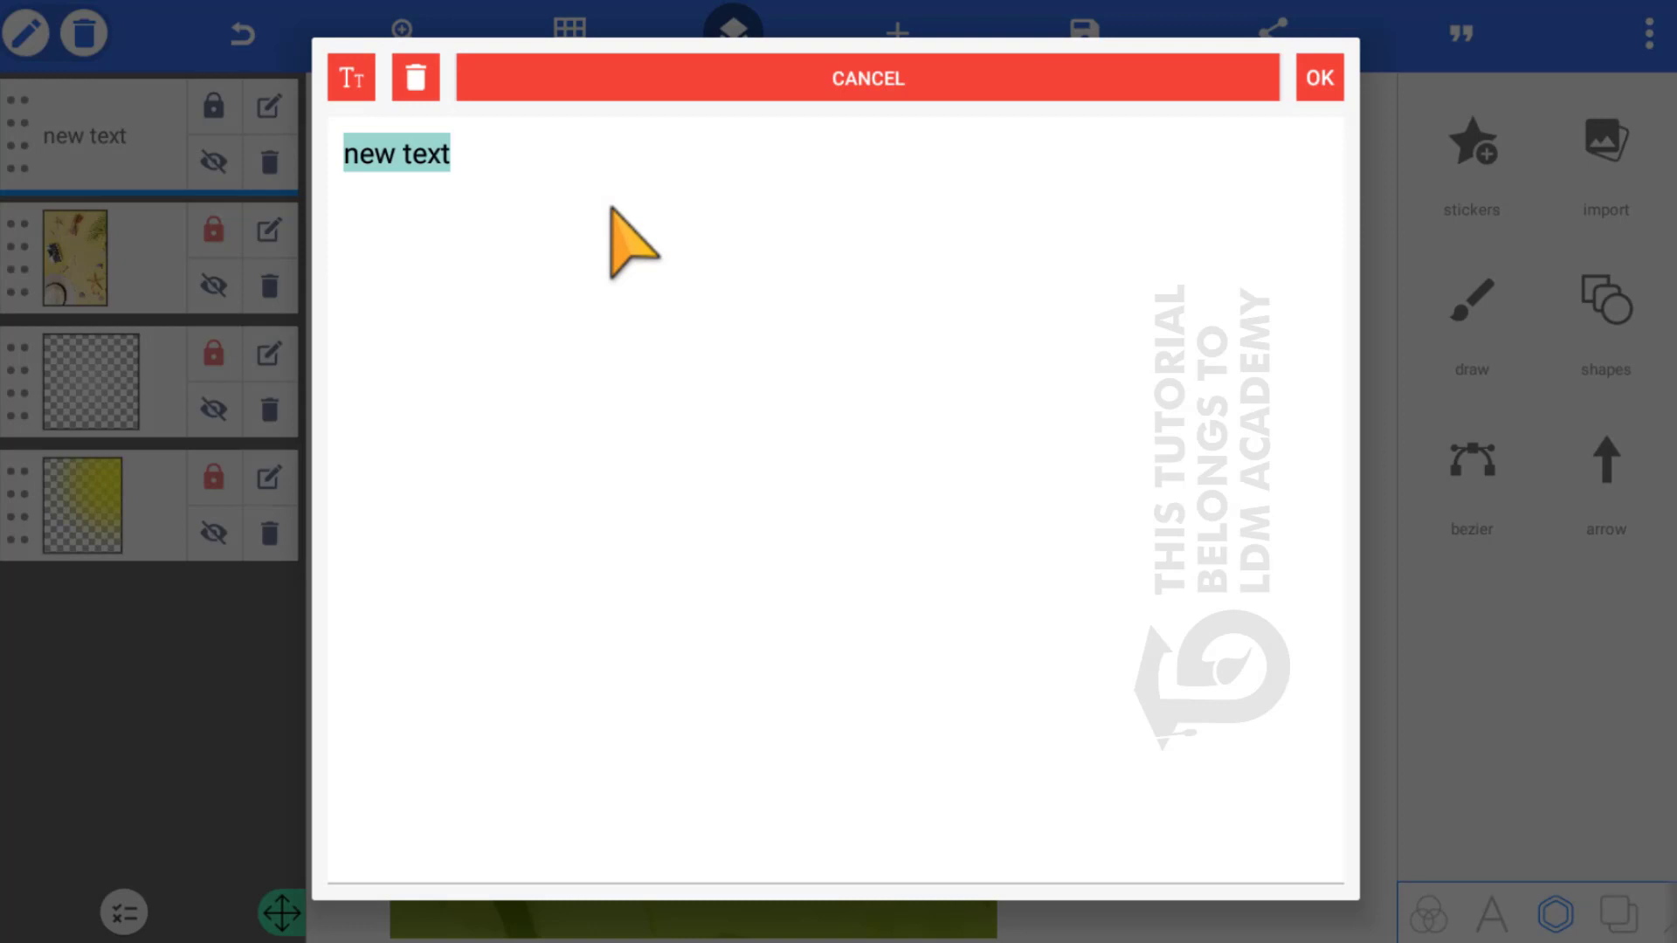
text(SUMMER)
key(Return)
text(TRIP)
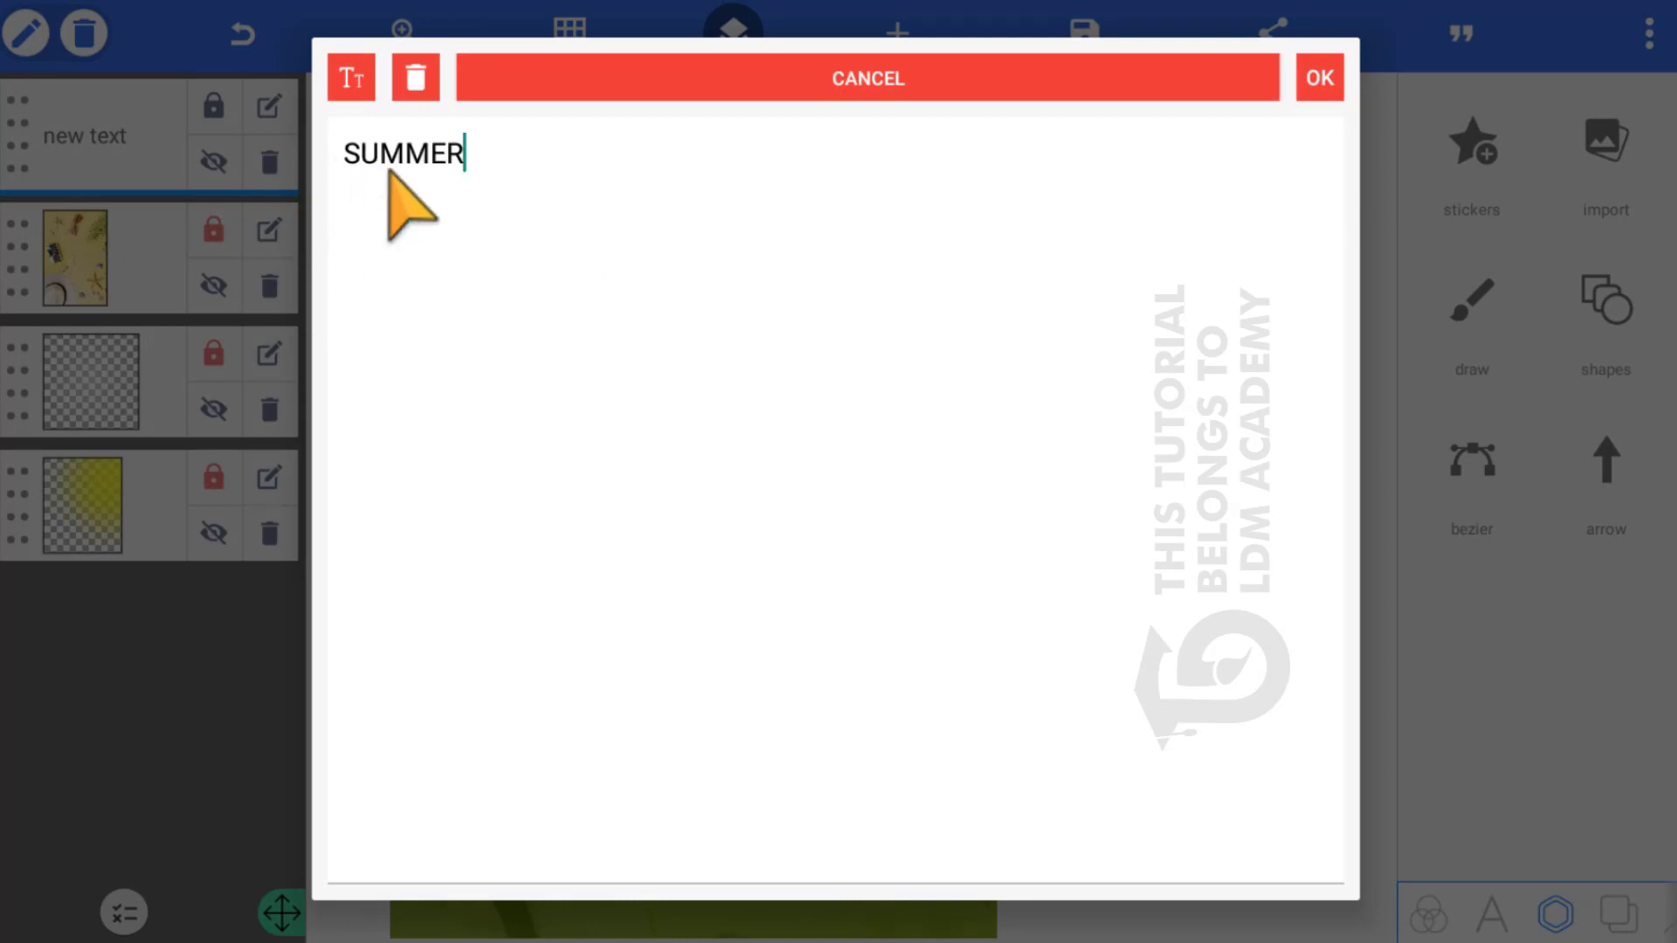
click(331, 153)
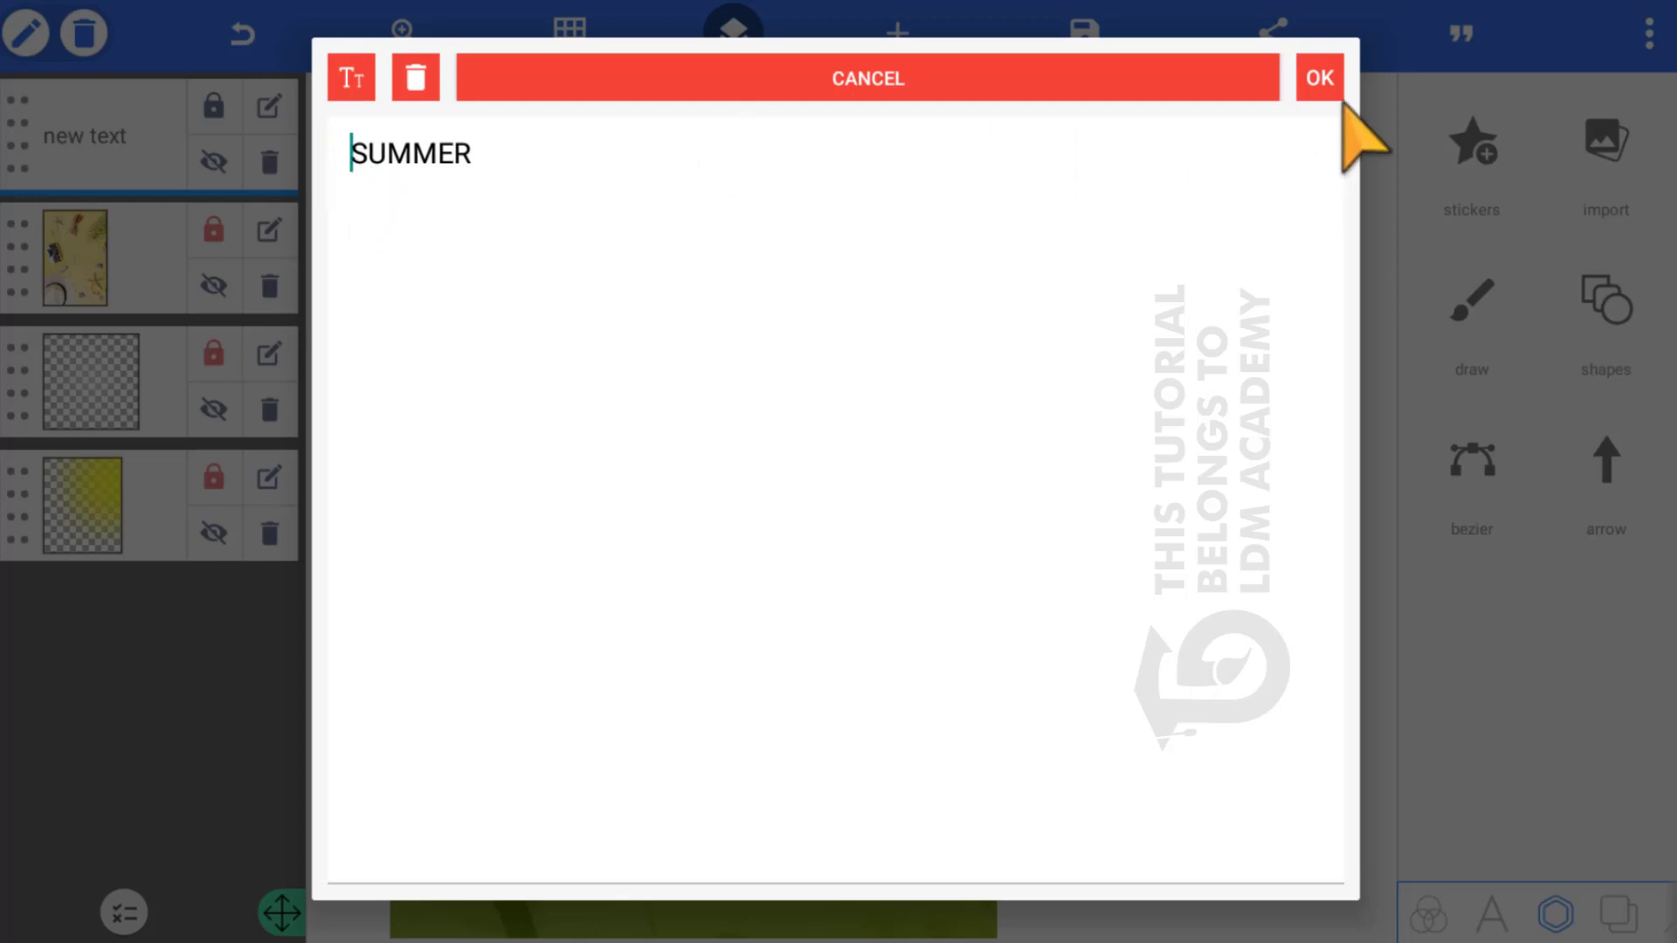
click(1319, 79)
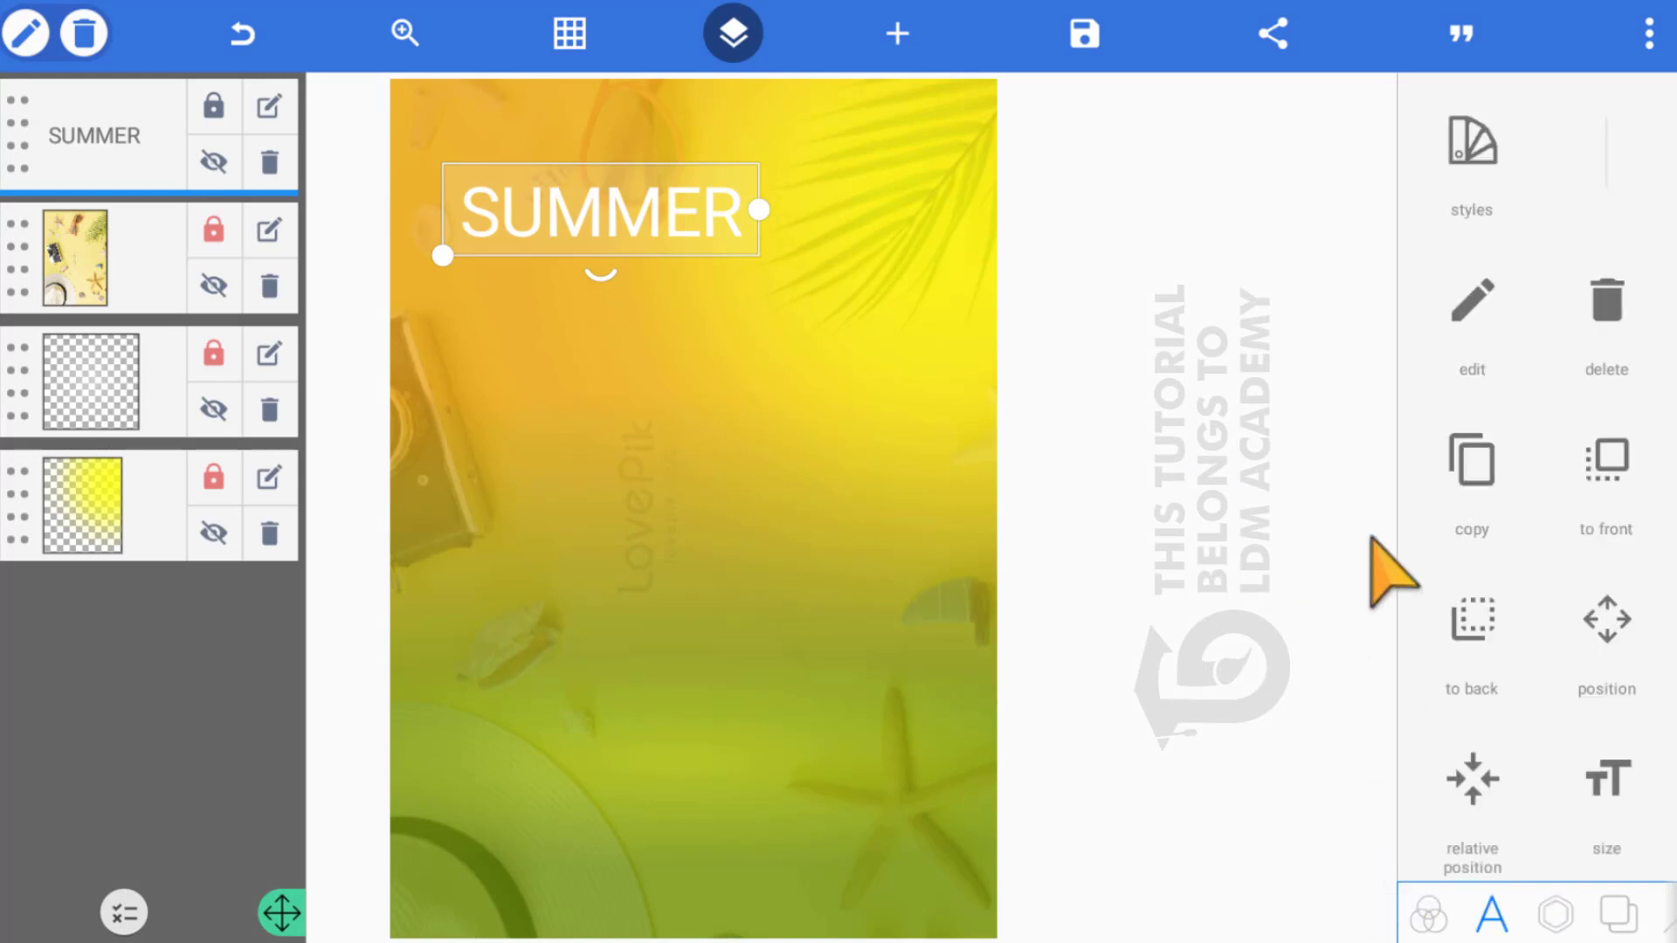
Set the SUMMER text's font to Viper Squadron Solid Italic from the custom fonts
scroll(1373, 580, down, 5)
scroll(1374, 591, down, 1)
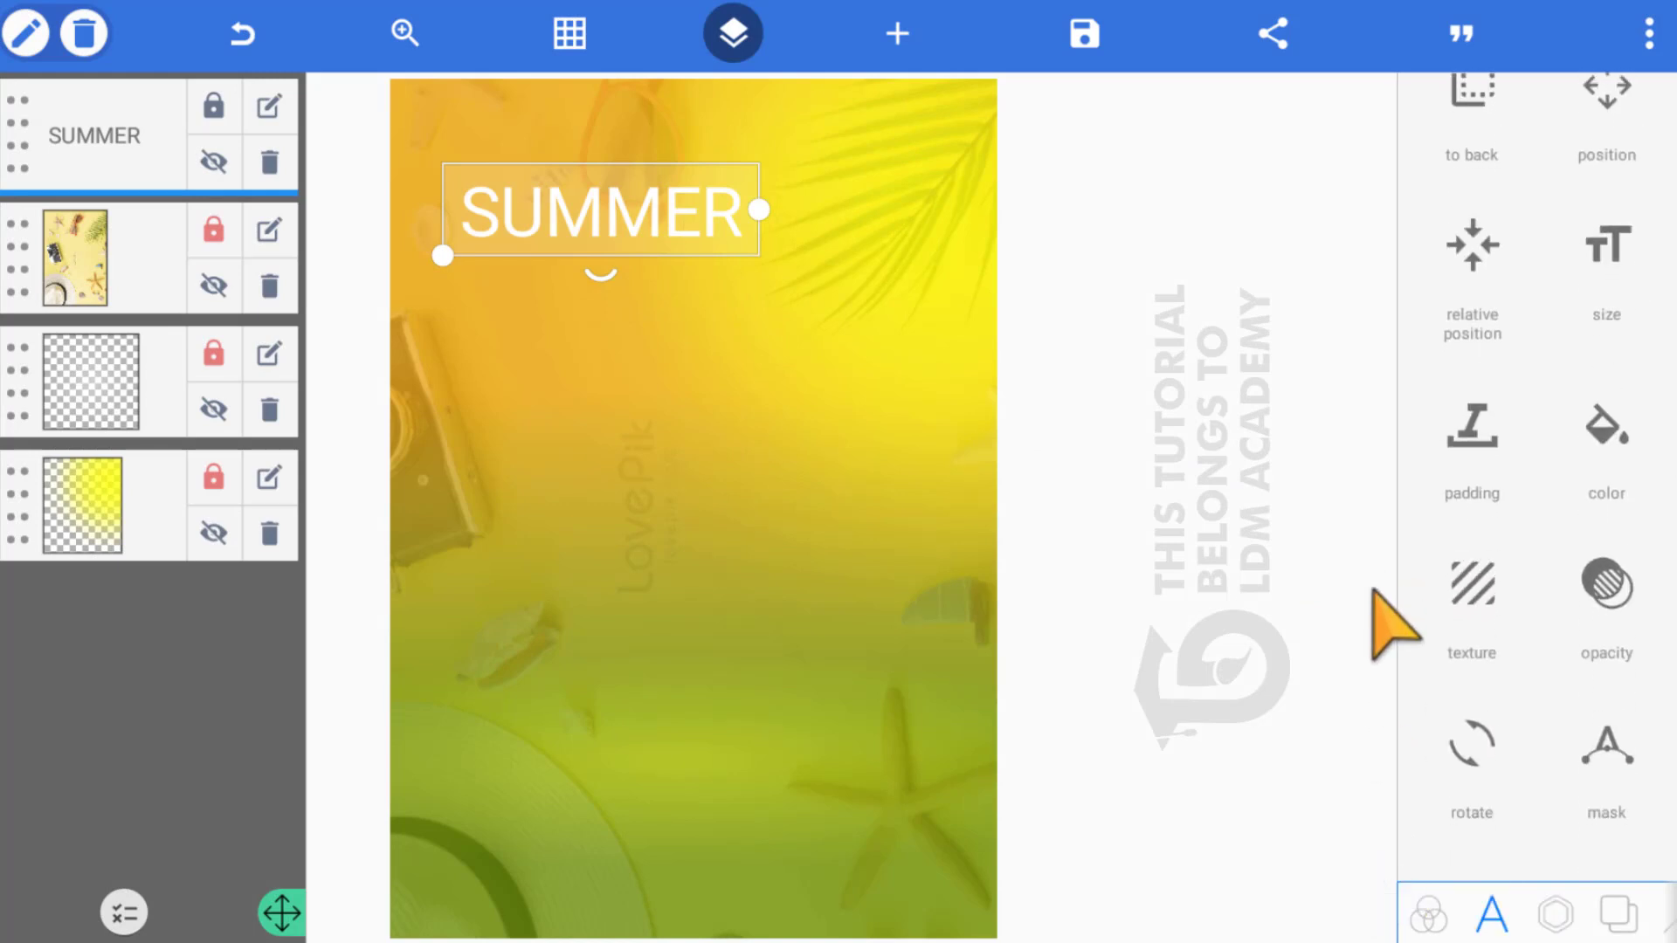
scroll(1373, 603, down, 3)
click(1471, 692)
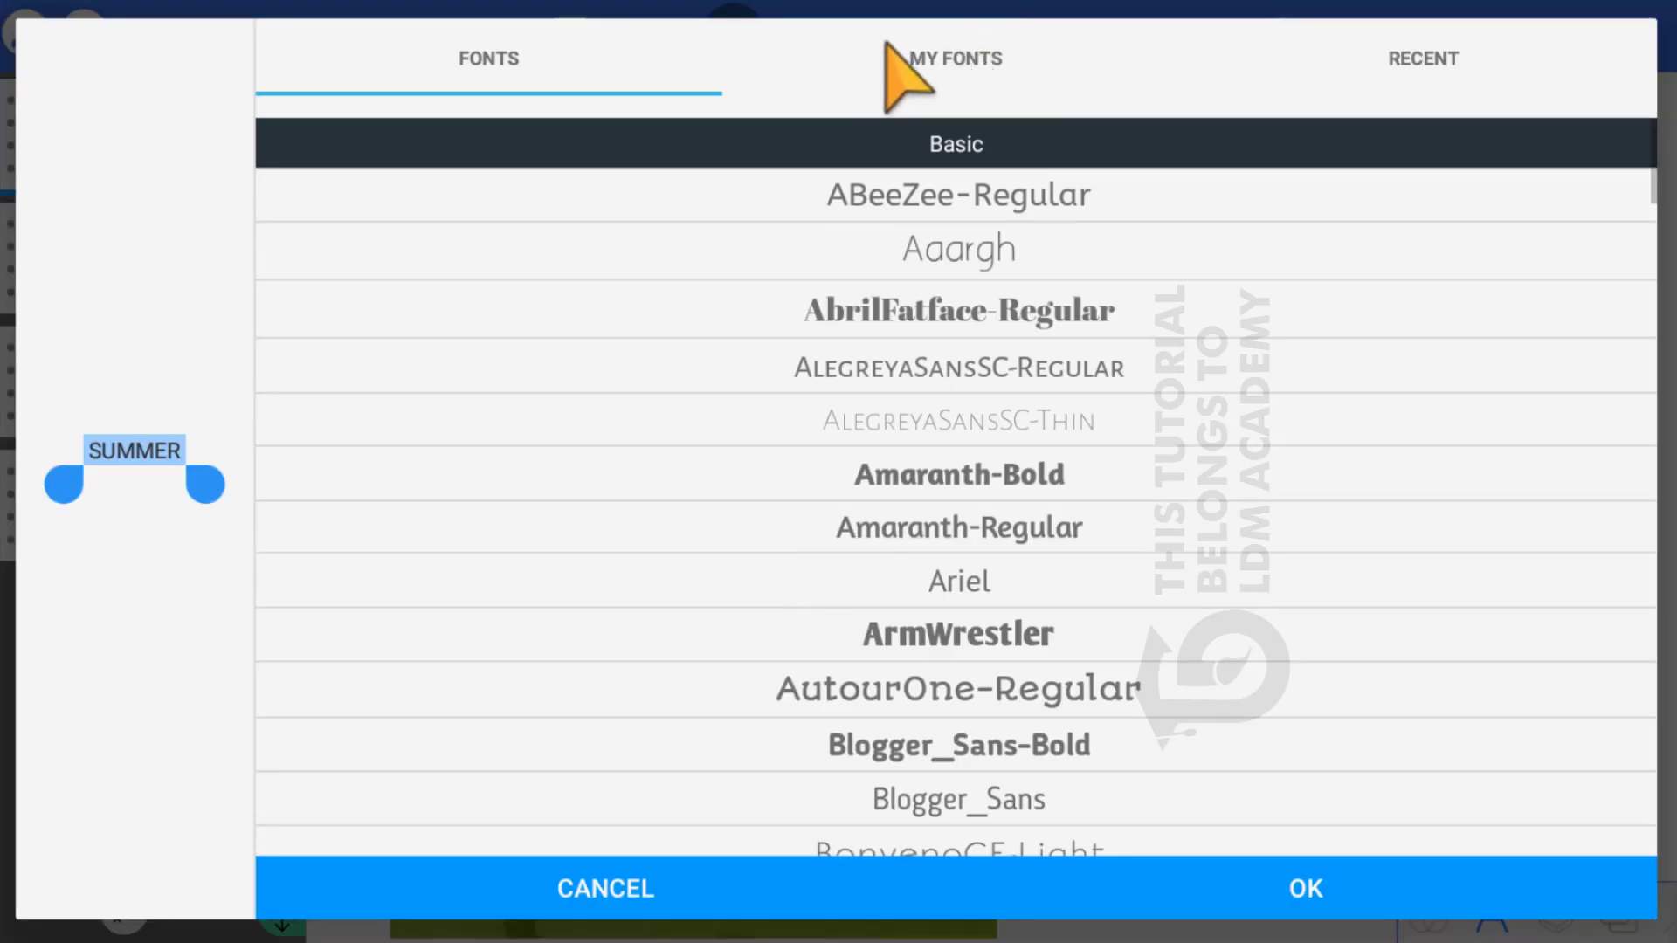
click(887, 45)
scroll(902, 599, down, 5)
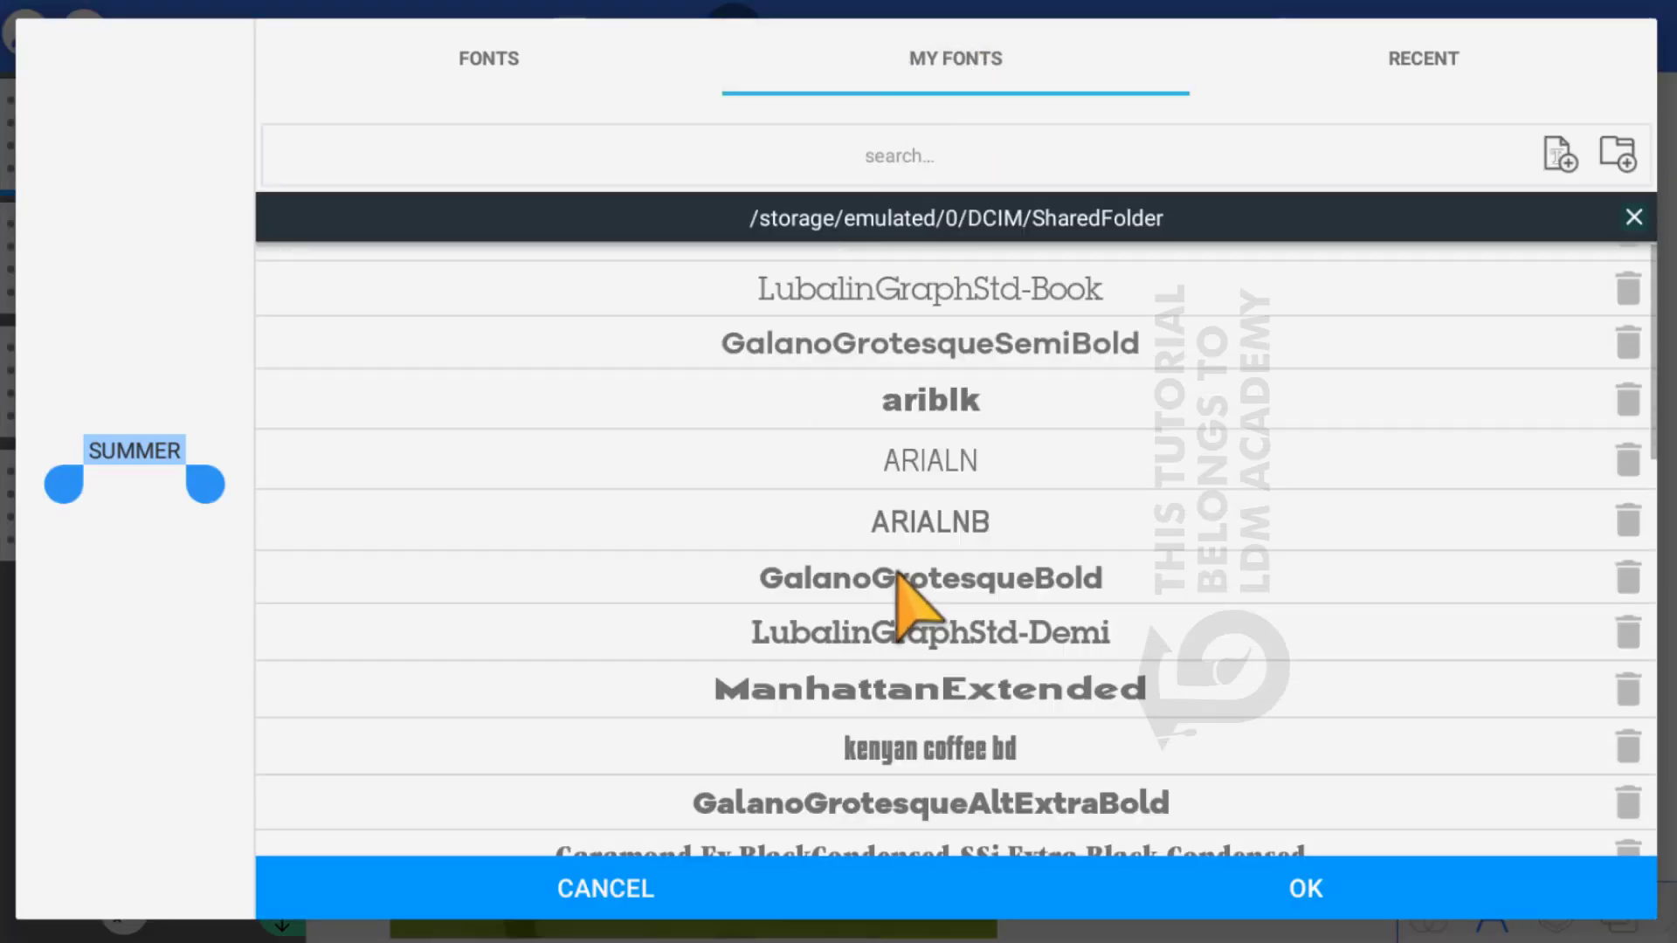
scroll(898, 575, down, 6)
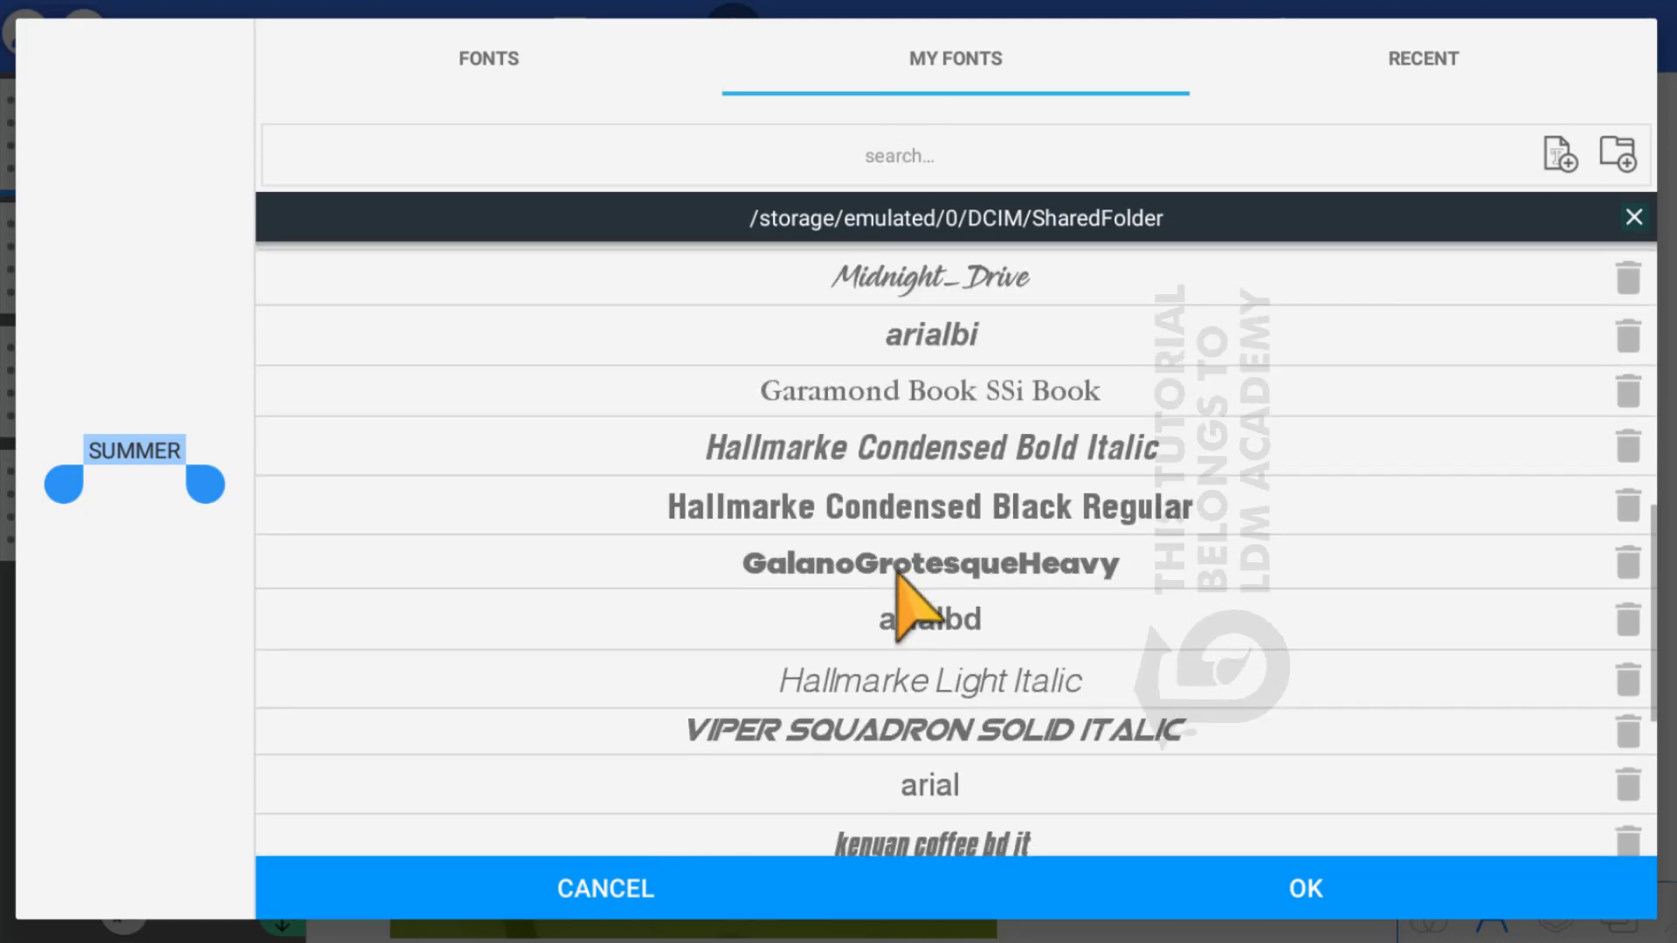
click(866, 707)
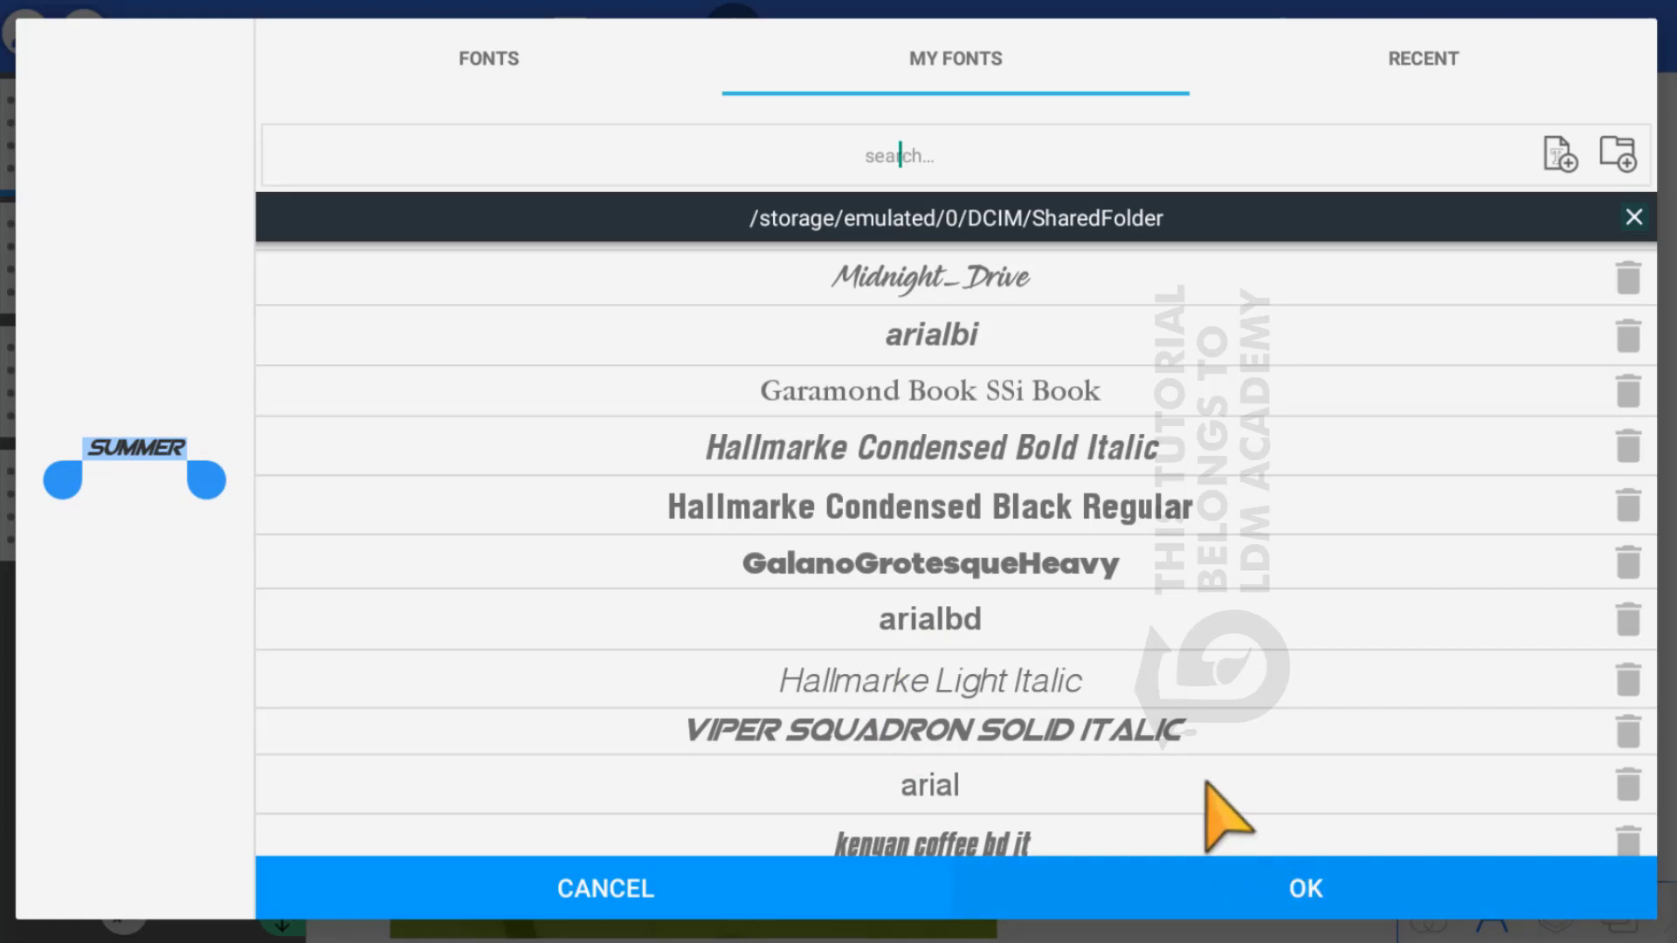
click(1218, 860)
Enlarge the SUMMER text and move it fully inside the canvas near the upper edge
drag(414, 215, 299, 238)
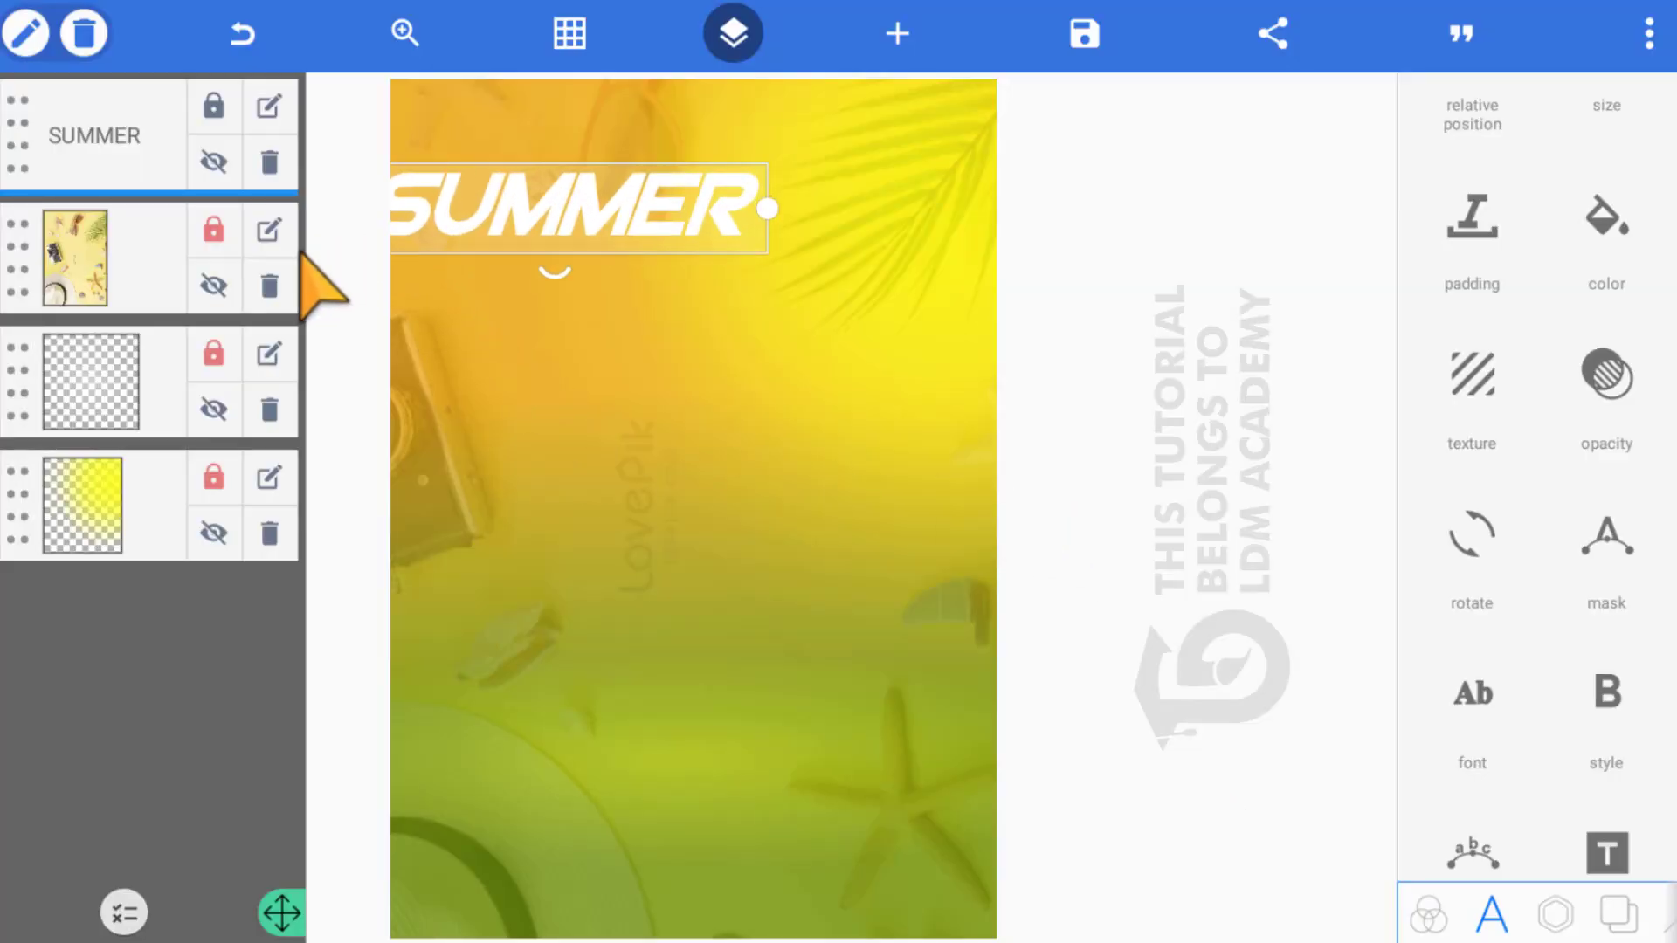
drag(496, 194, 588, 210)
drag(629, 244, 640, 244)
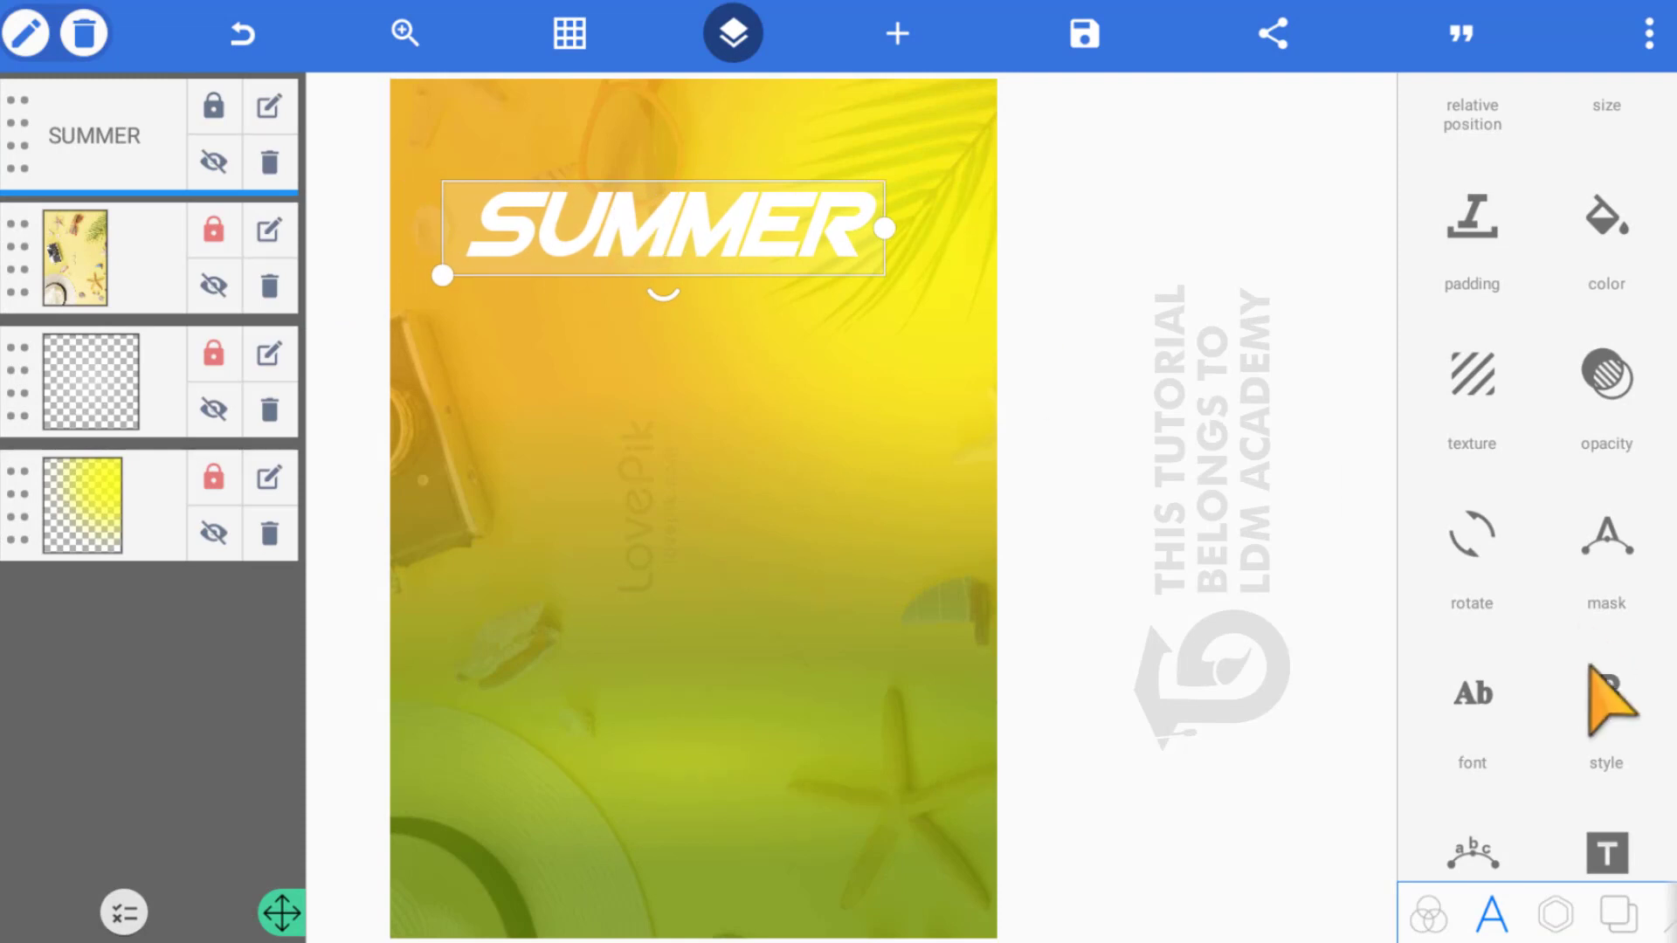
Centre the SUMMER text horizontally on the canvas and nudge it slightly downward
scroll(1429, 723, up, 3)
scroll(1373, 699, up, 5)
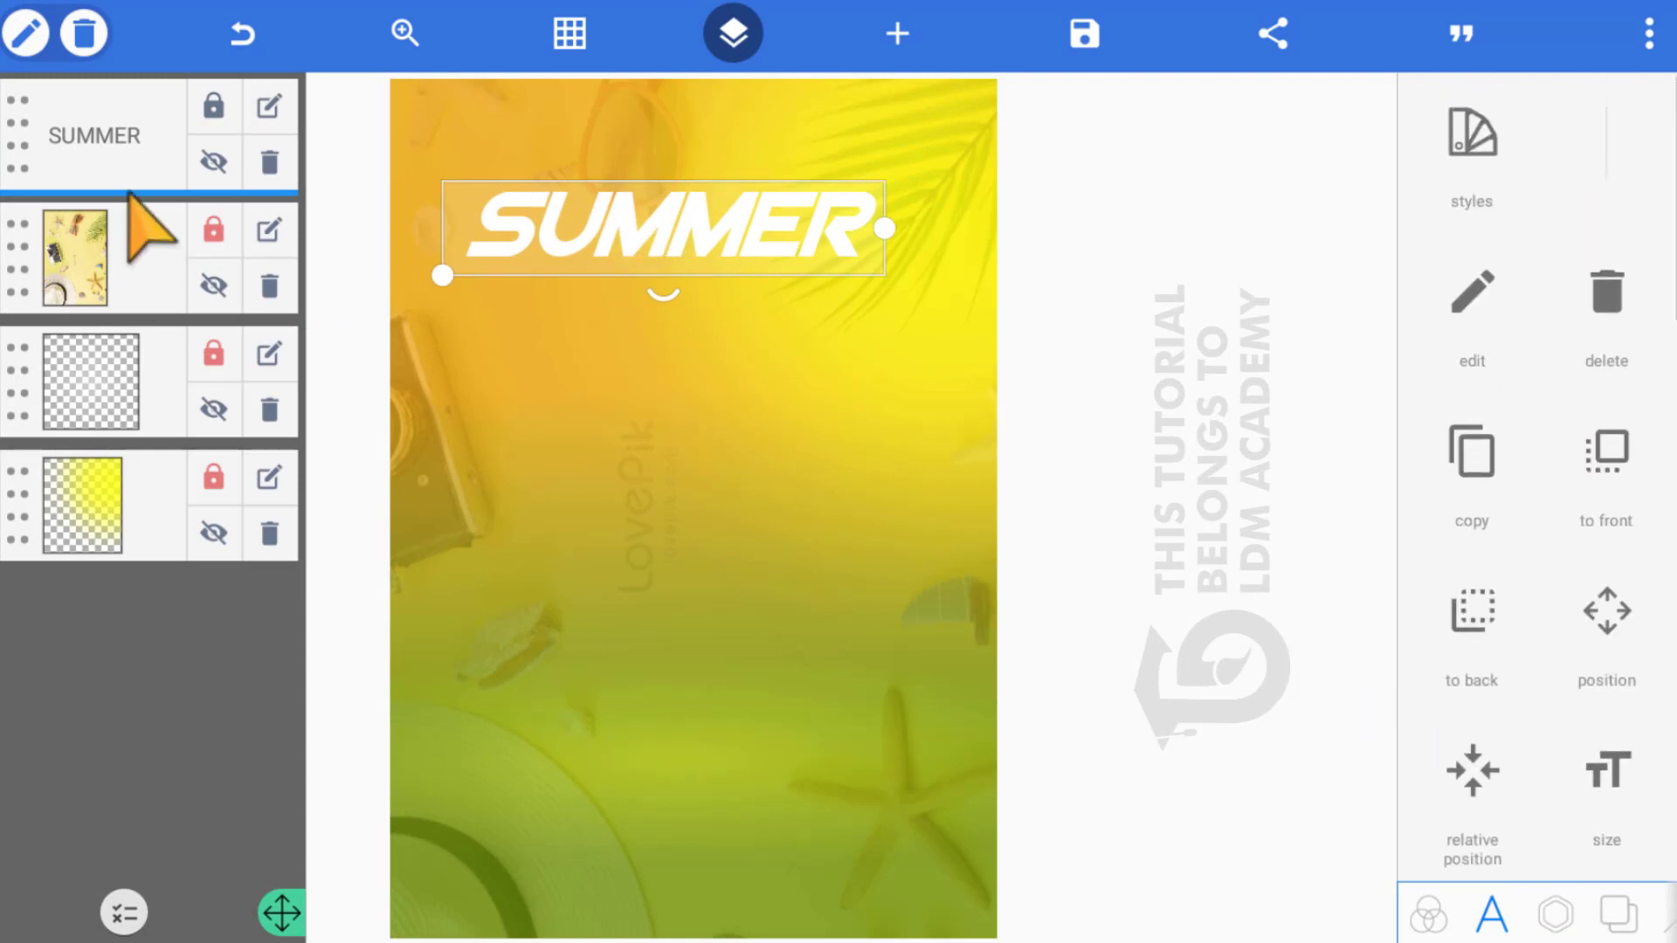
click(26, 34)
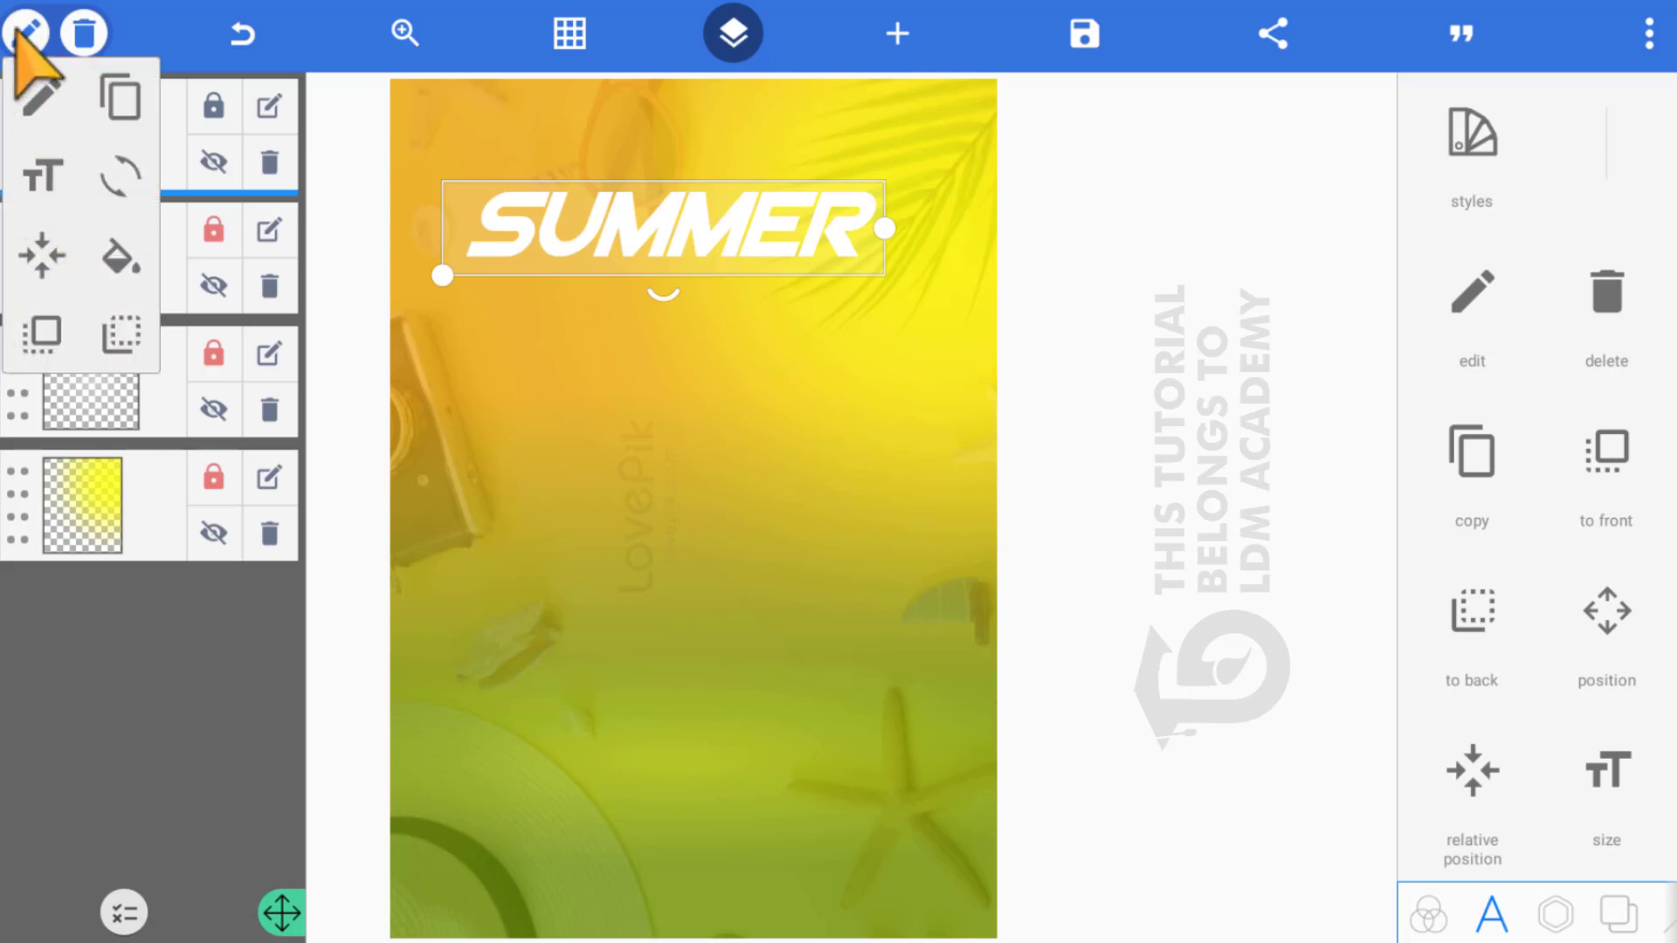
click(39, 253)
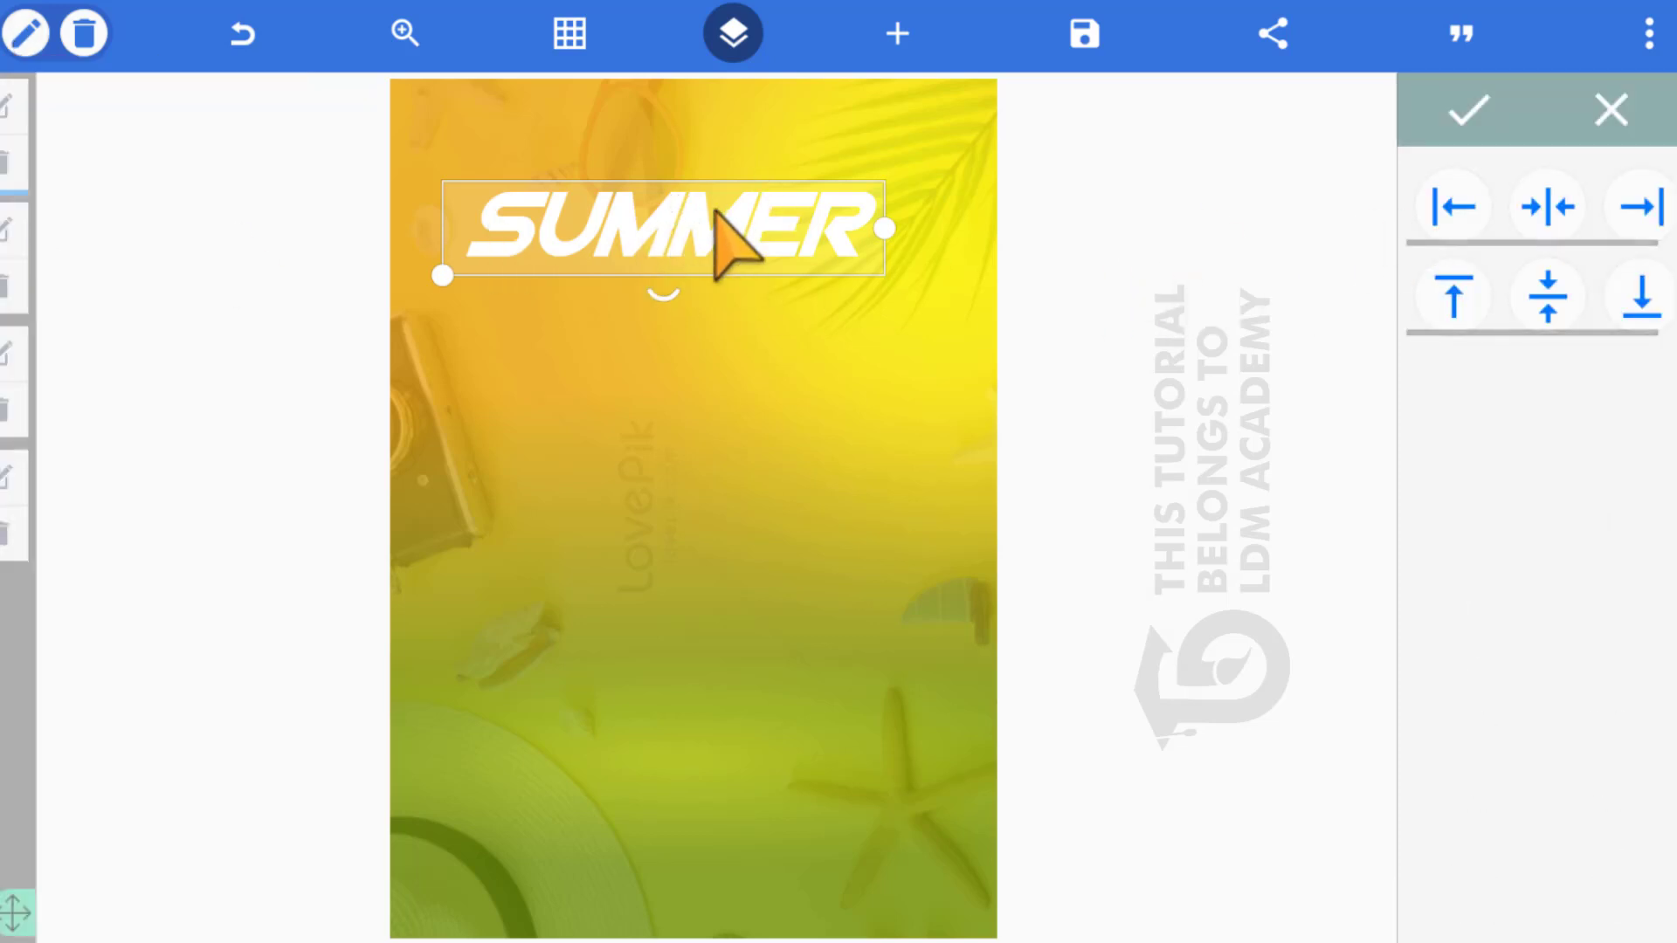
click(1451, 207)
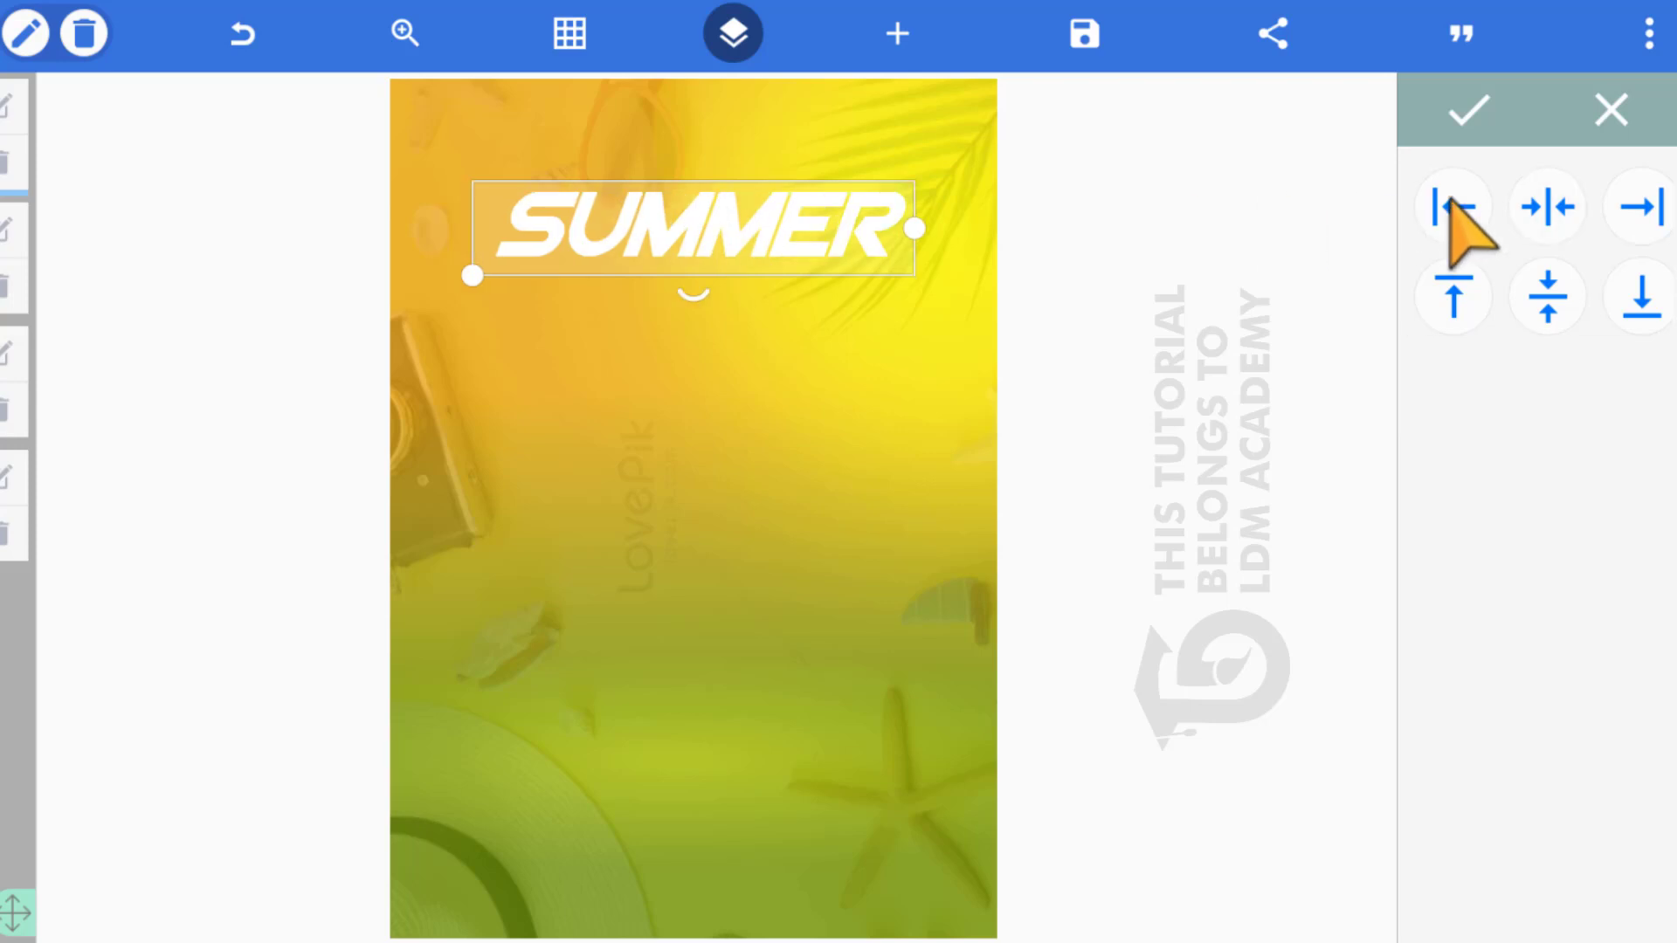
click(1401, 123)
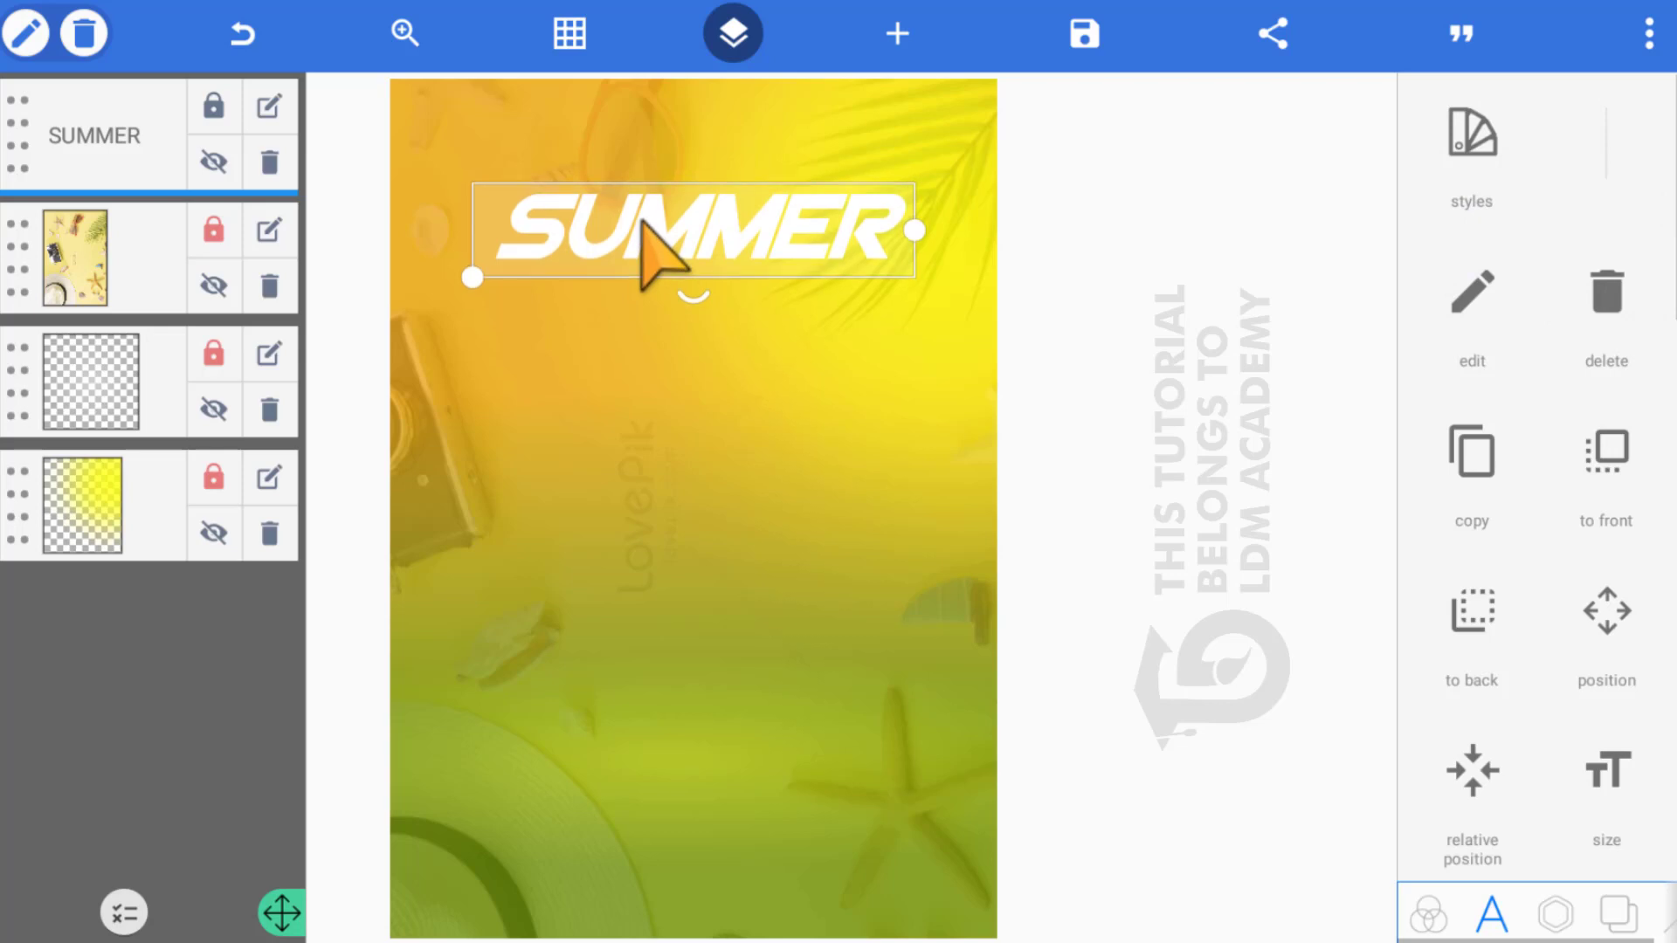
drag(644, 222, 640, 225)
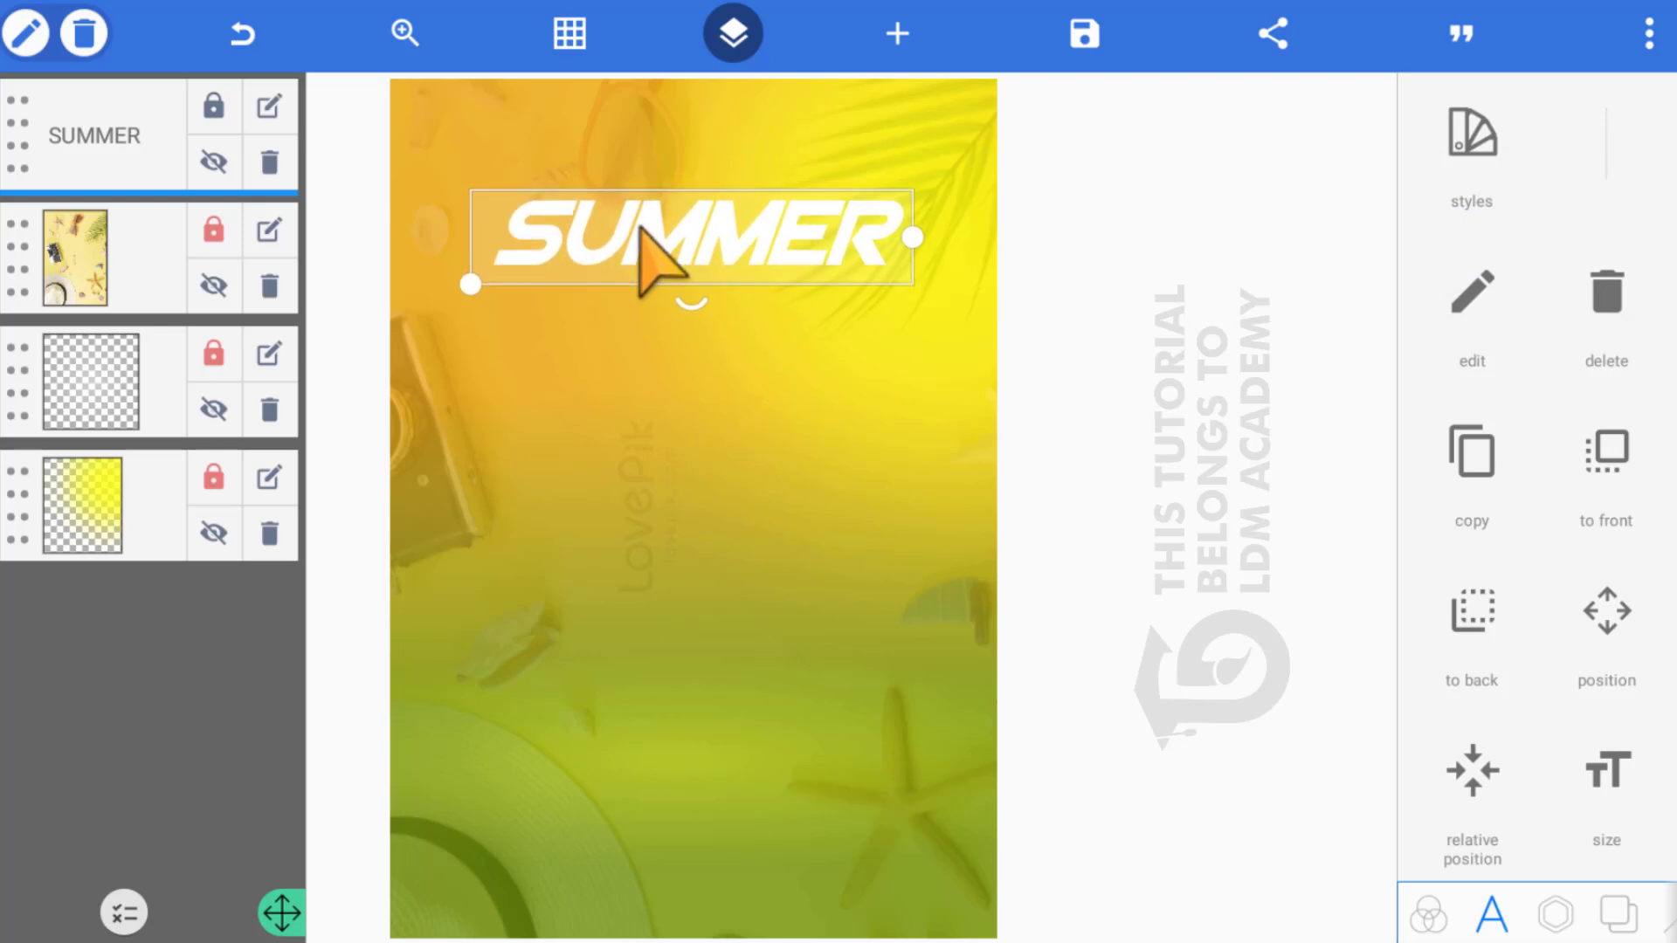
Duplicate the SUMMER text, place the copy directly beneath it, and change its wording to "TRIP"
click(33, 38)
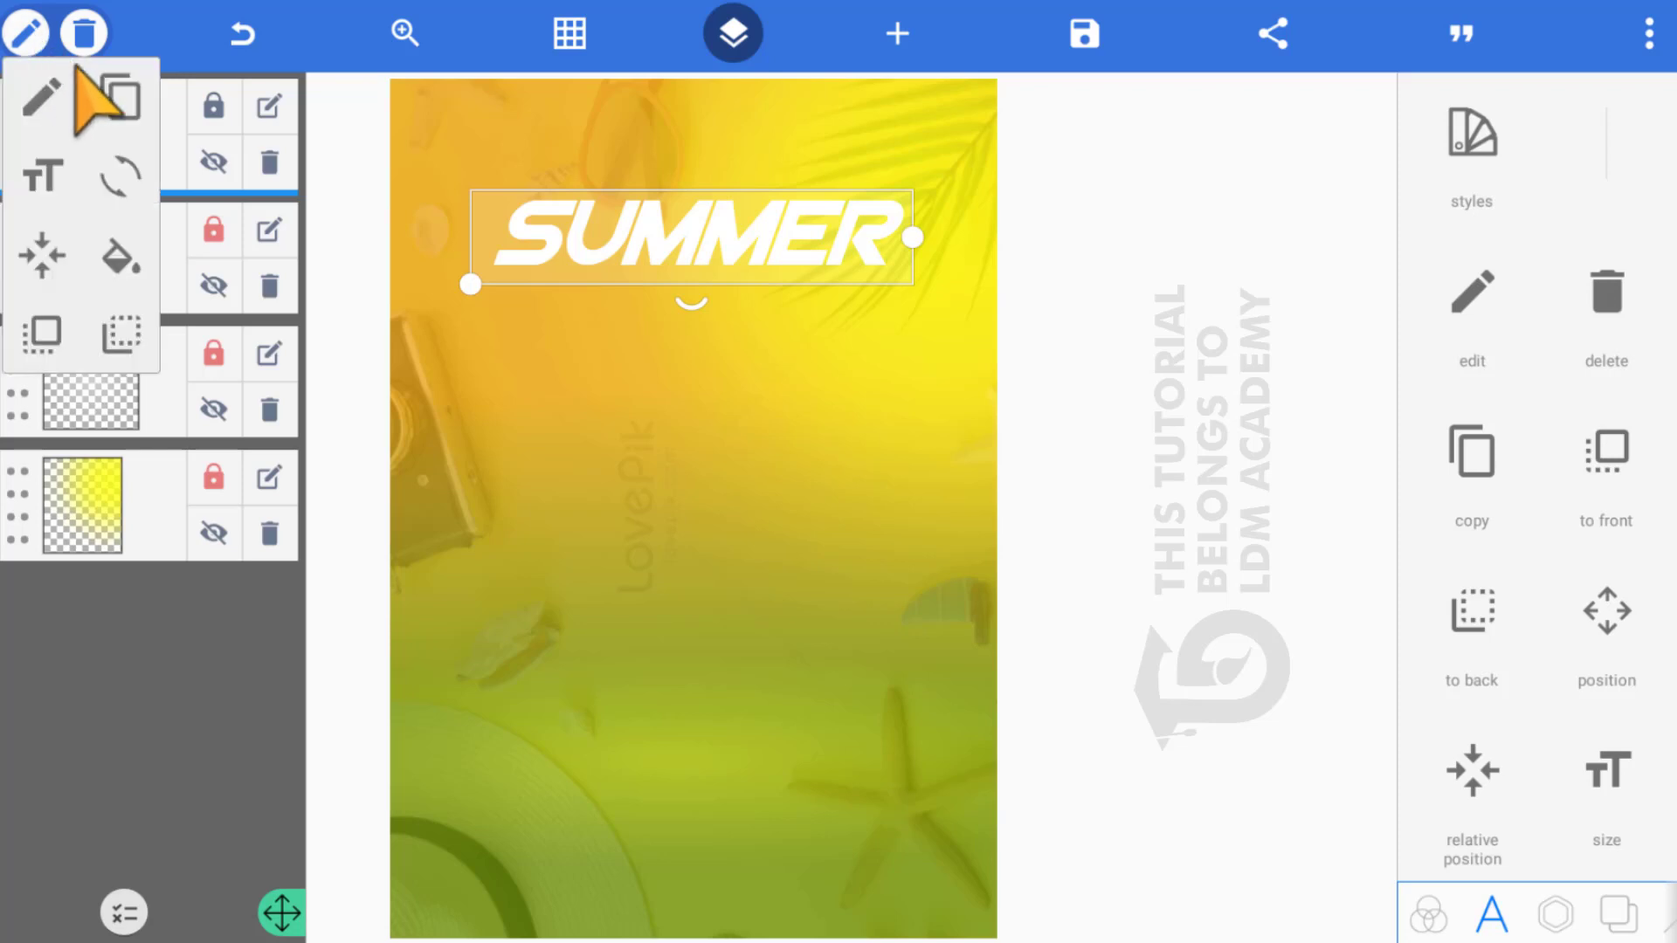
click(113, 96)
drag(682, 94, 682, 293)
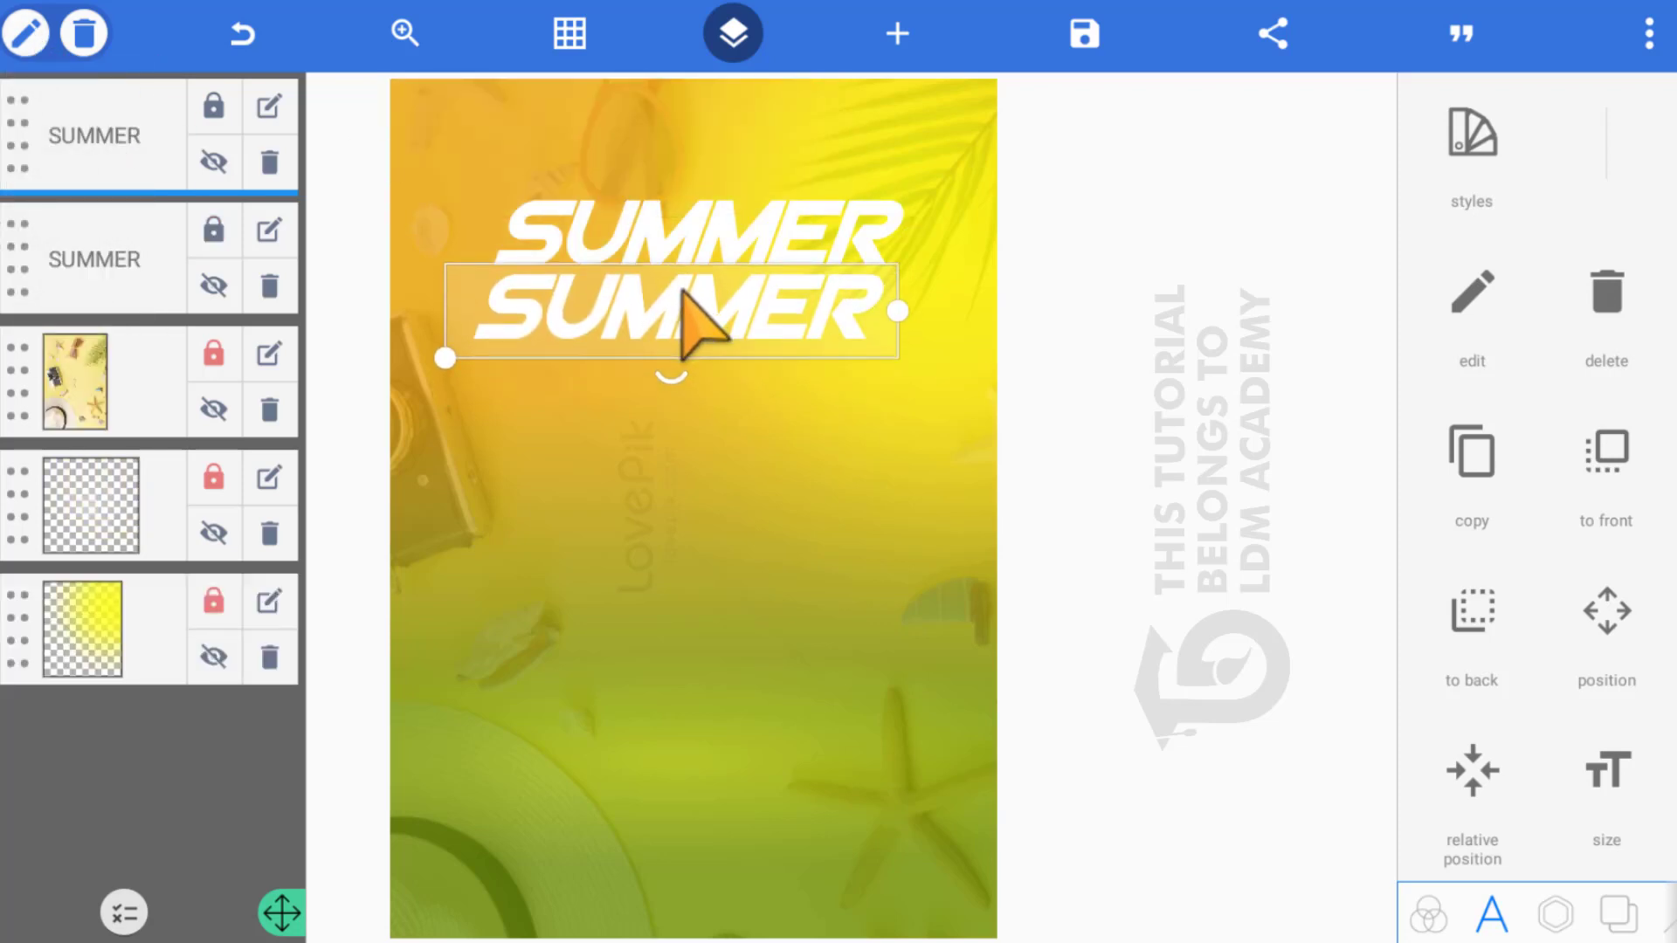
double_click(682, 292)
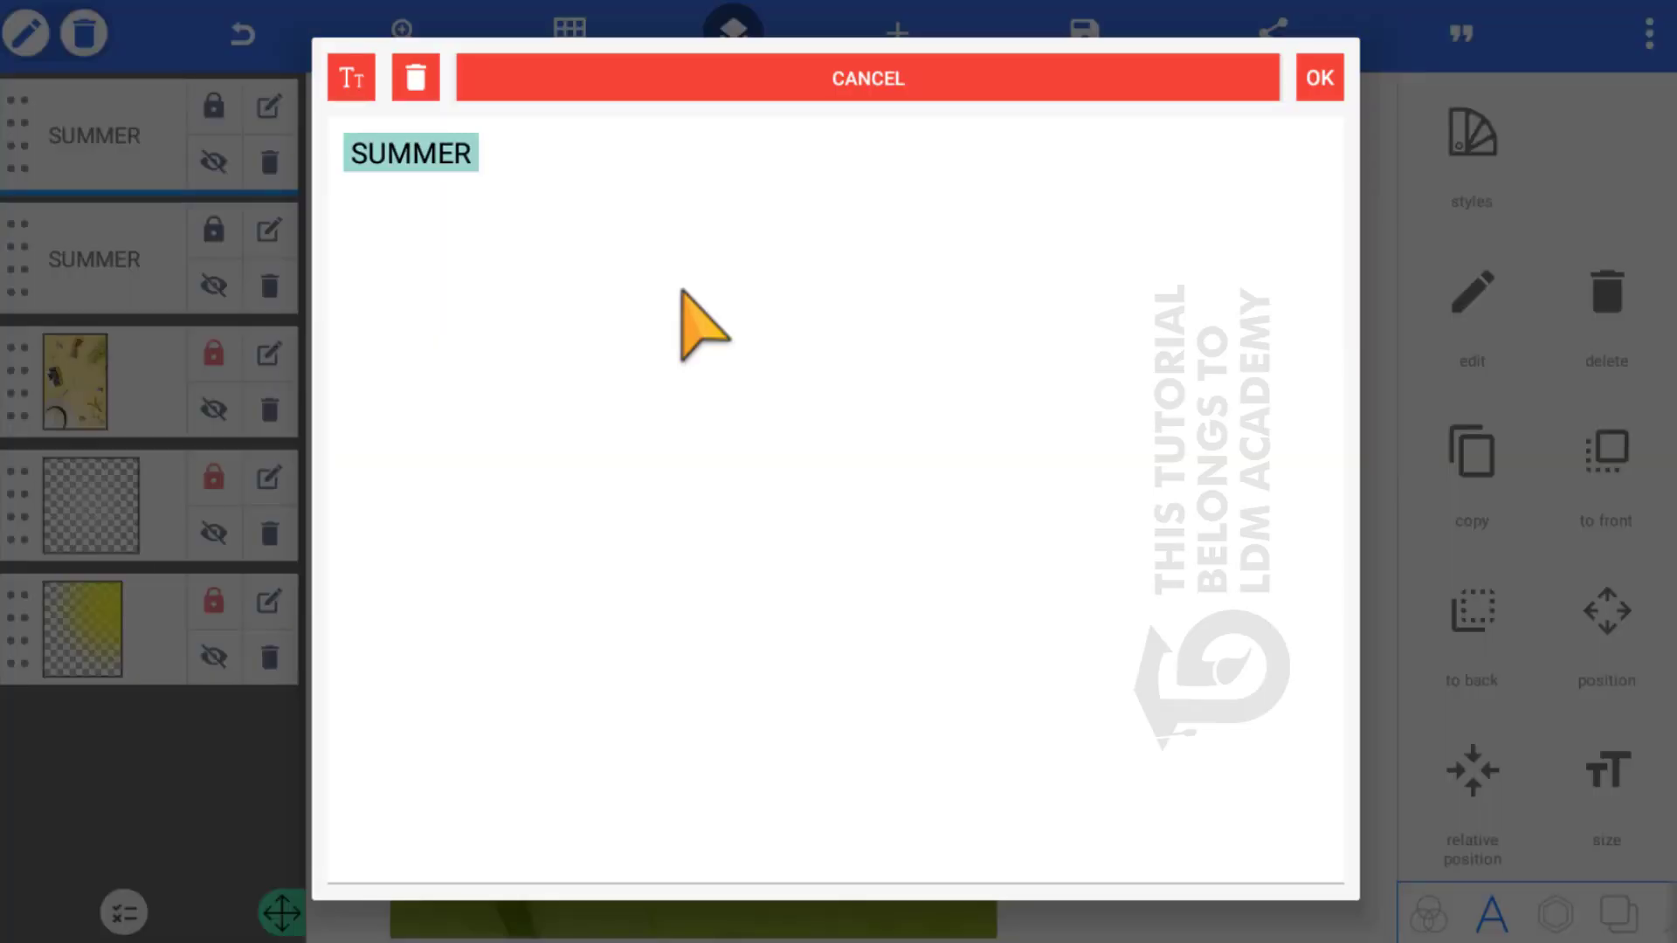
text(TRIP)
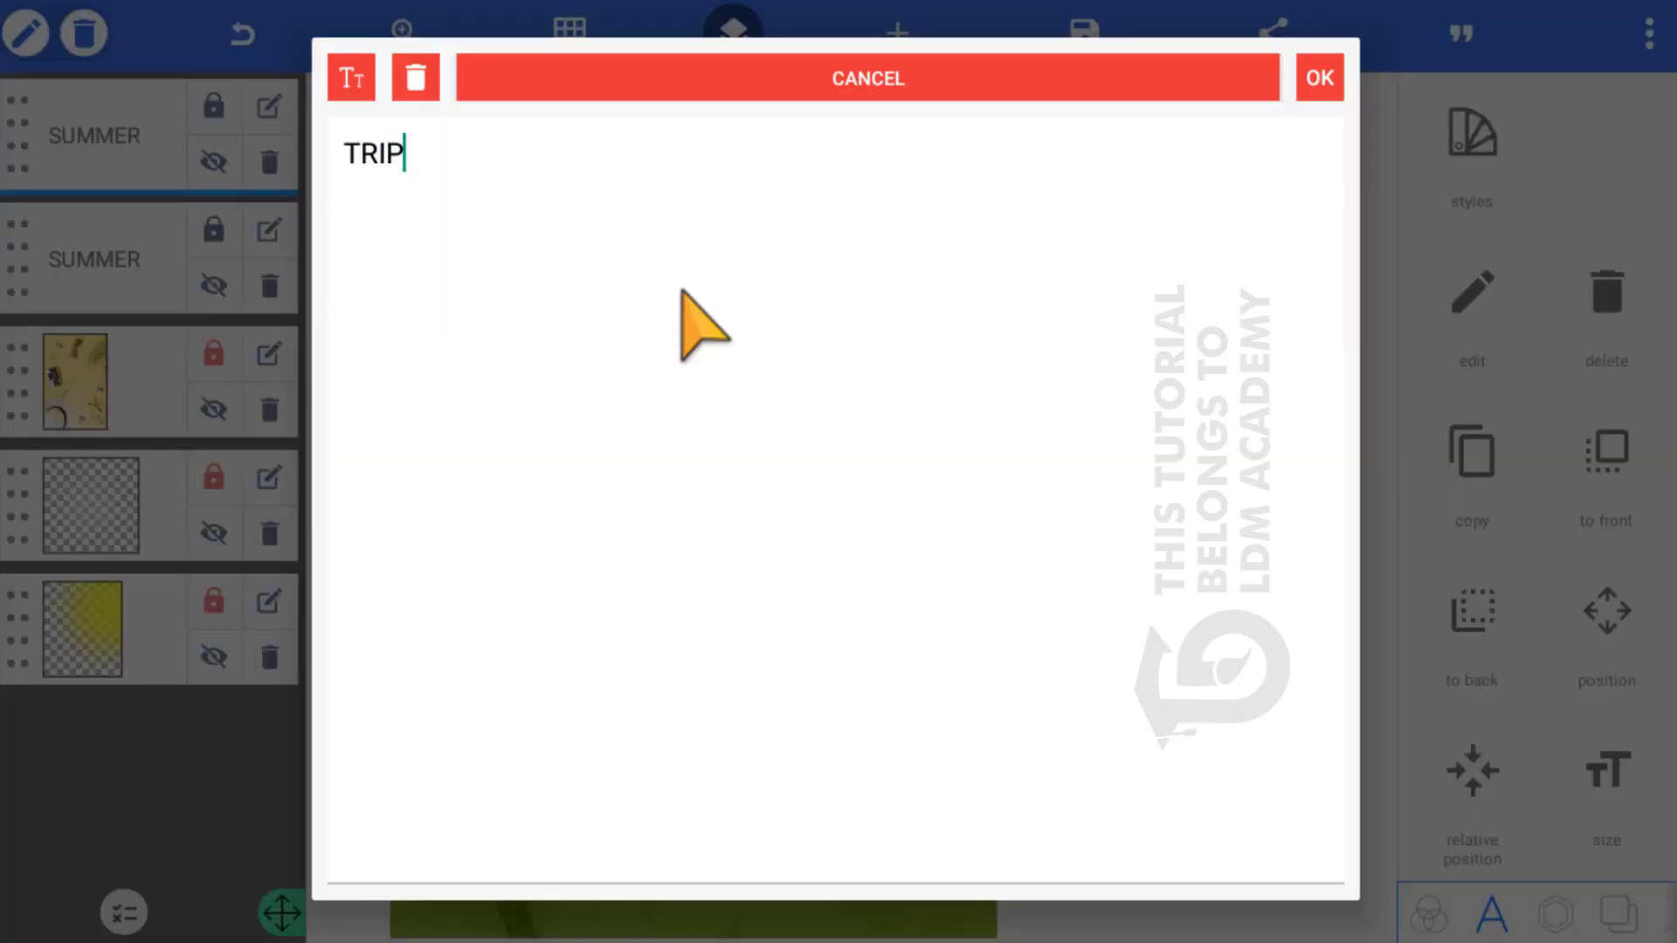
click(338, 154)
click(1320, 78)
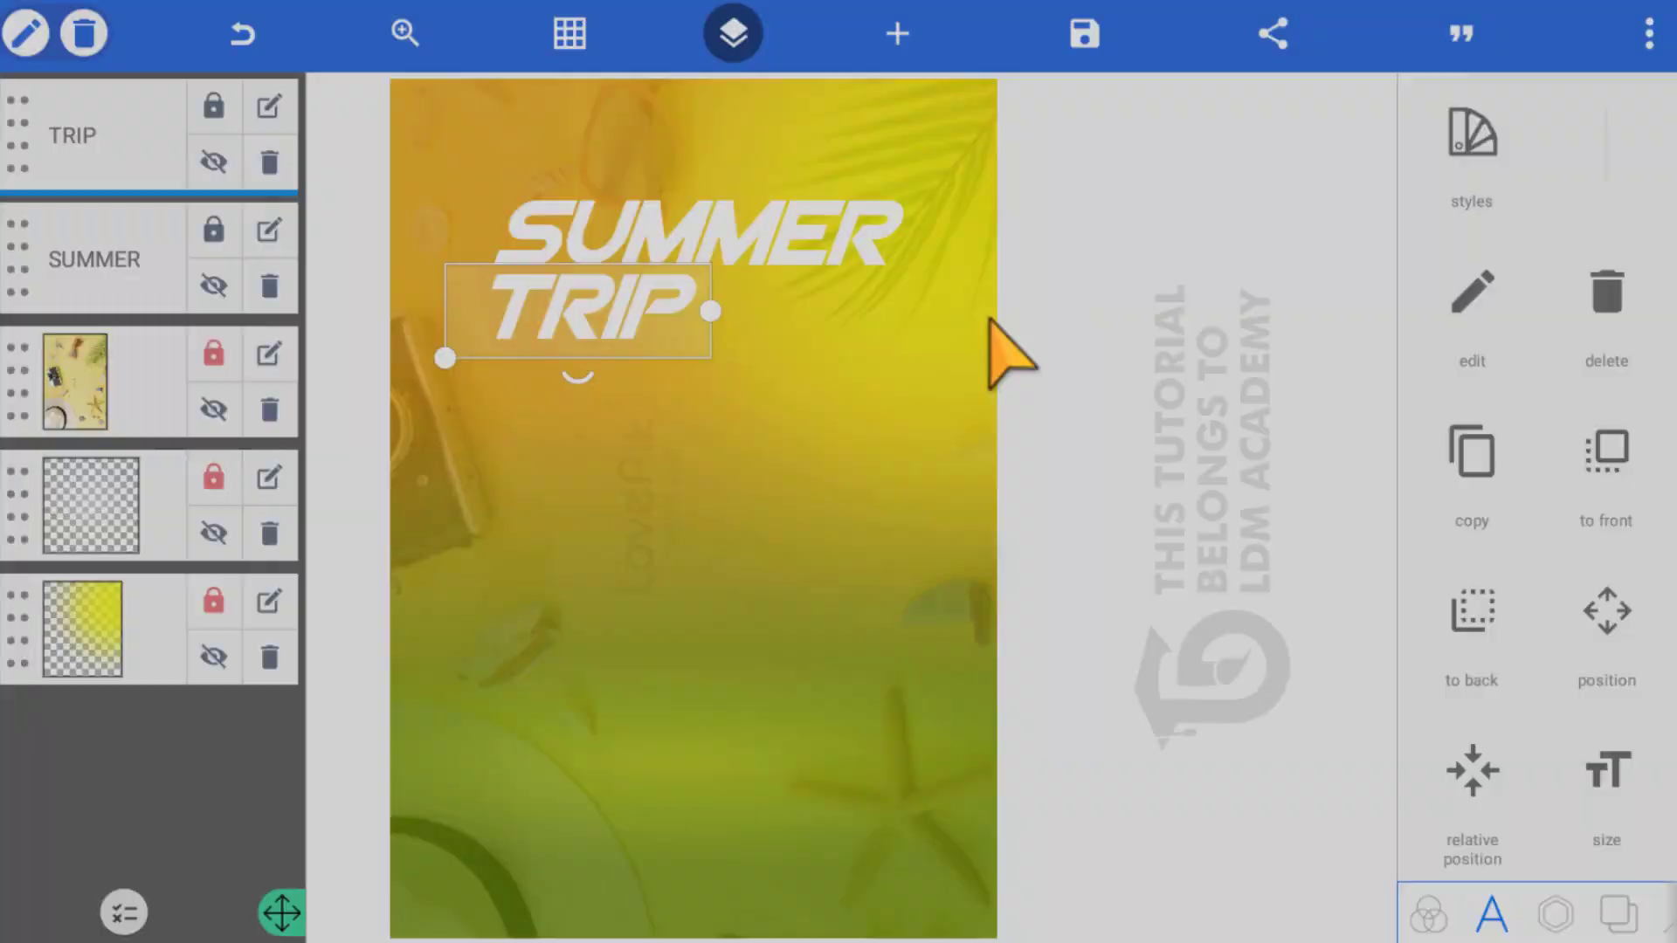
Enlarge TRIP to roughly the width of SUMMER, fit it closely beneath that word, and deselect it
drag(437, 360, 127, 444)
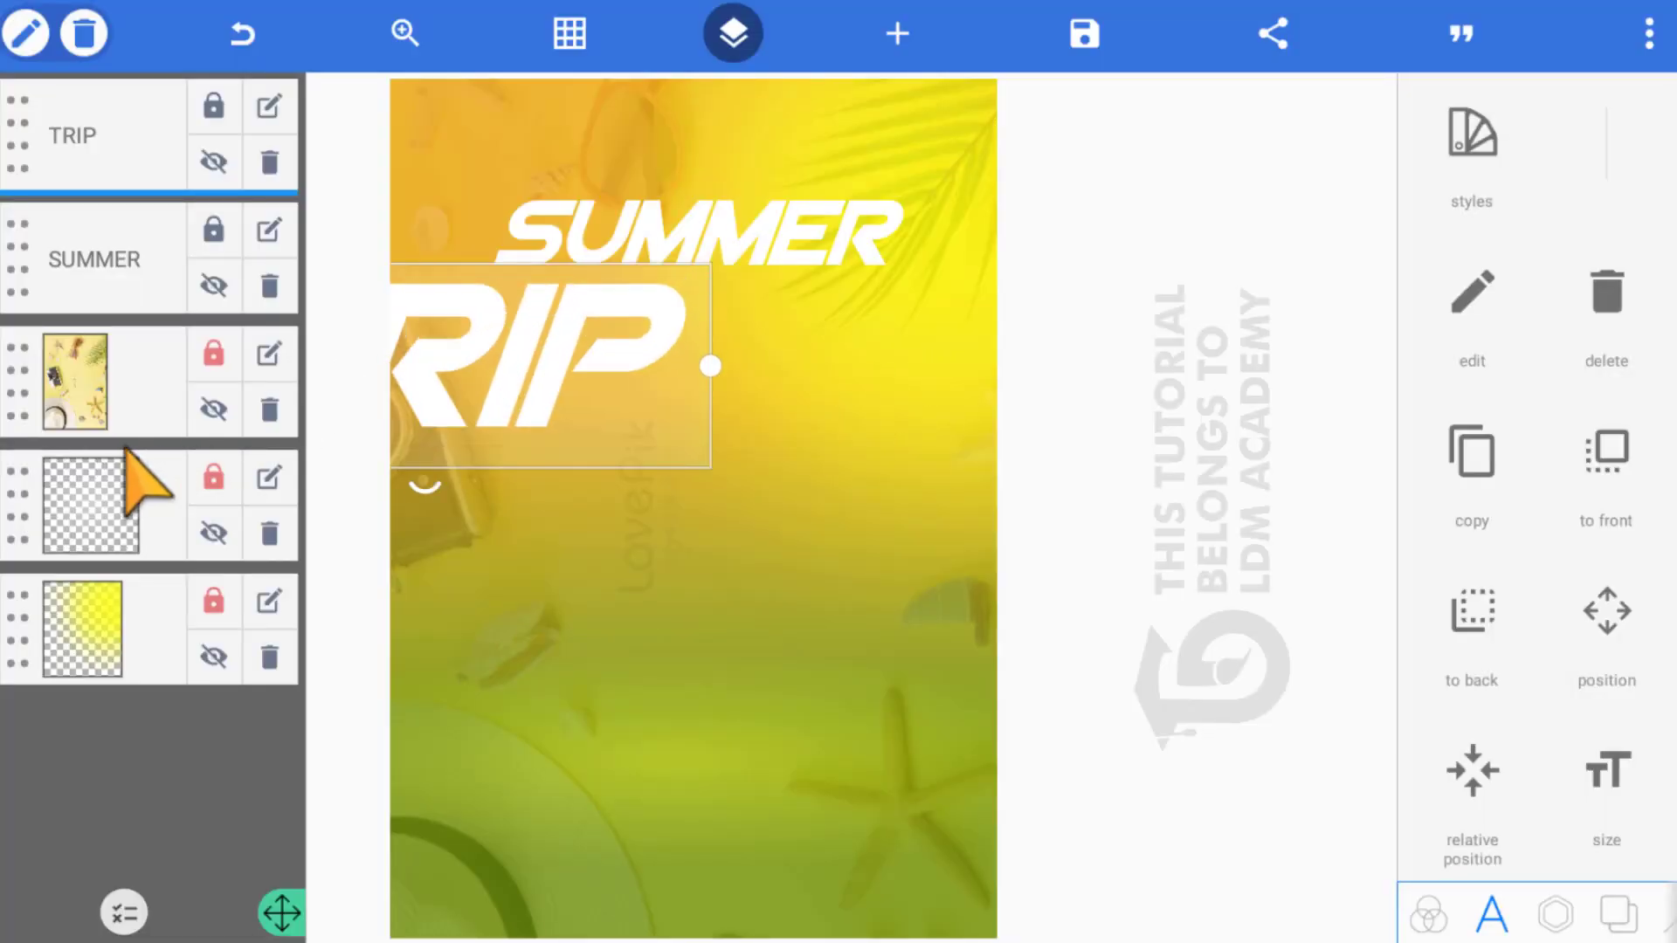
drag(535, 371, 714, 331)
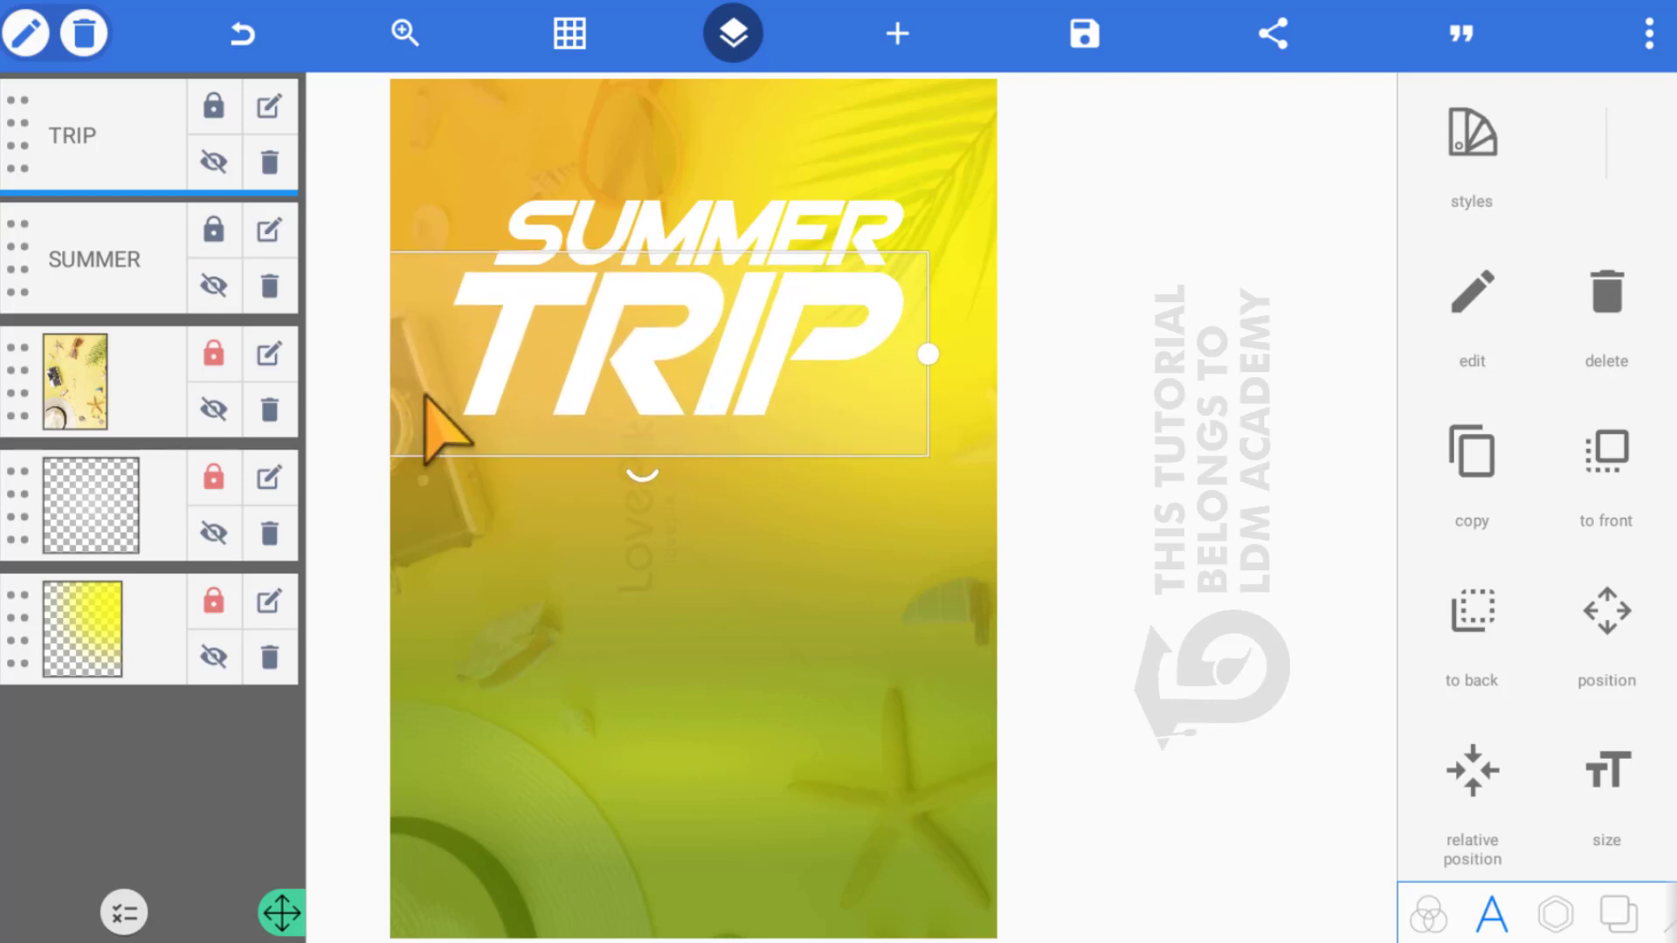
drag(443, 385, 517, 418)
drag(400, 460, 475, 445)
drag(715, 378, 622, 354)
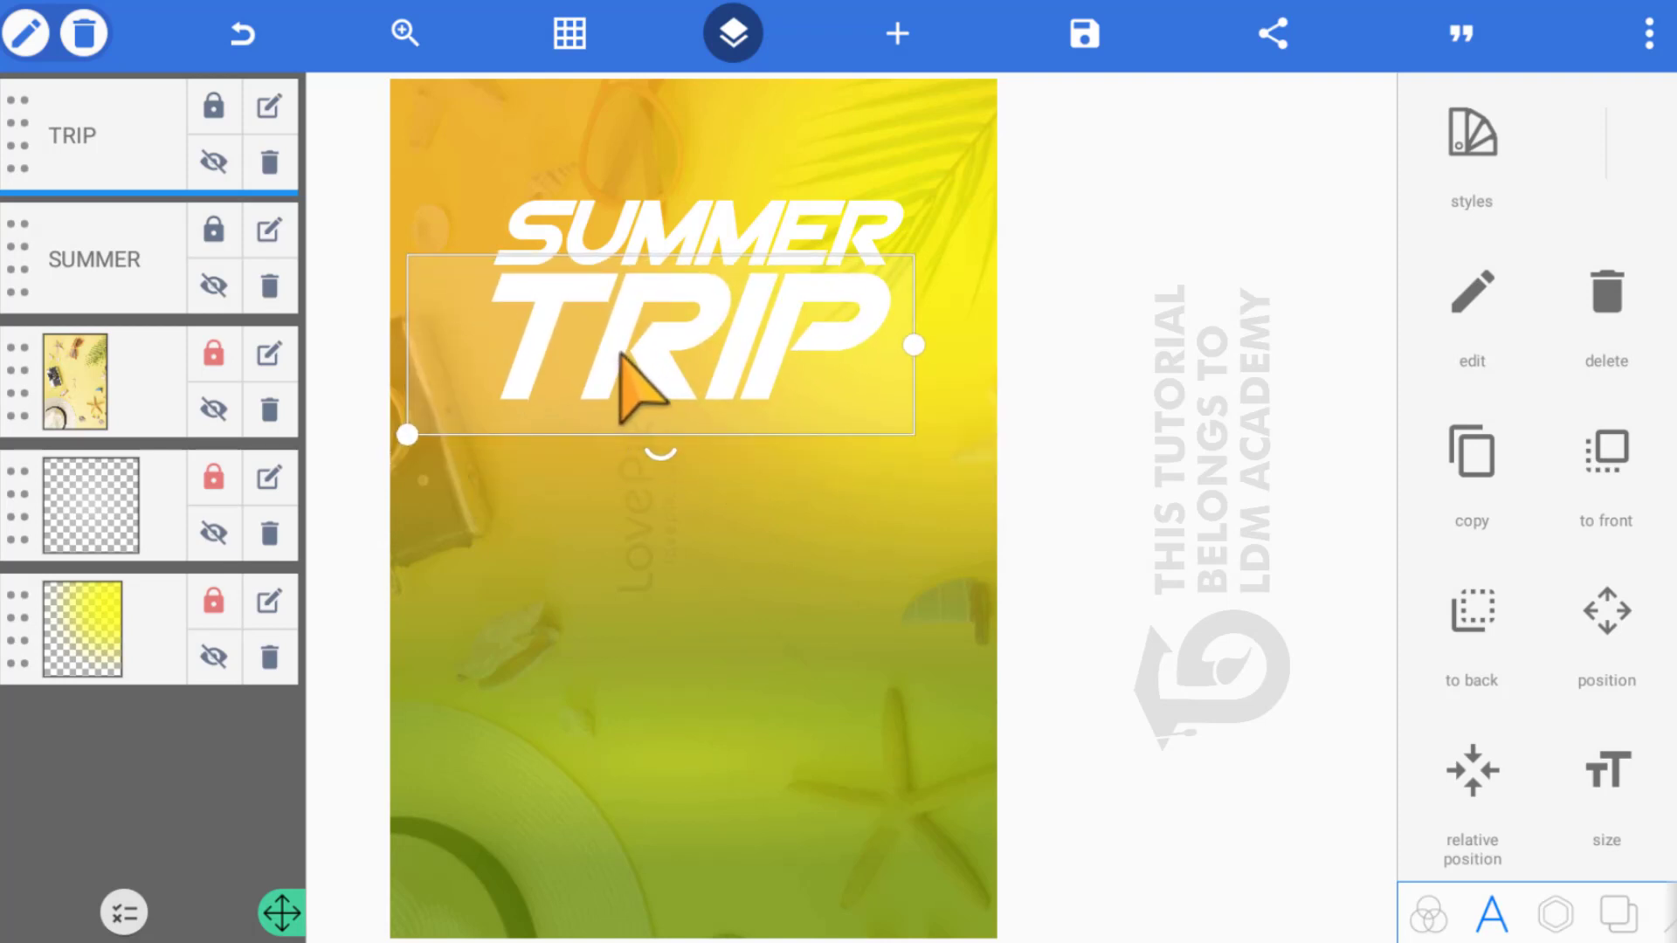
click(629, 533)
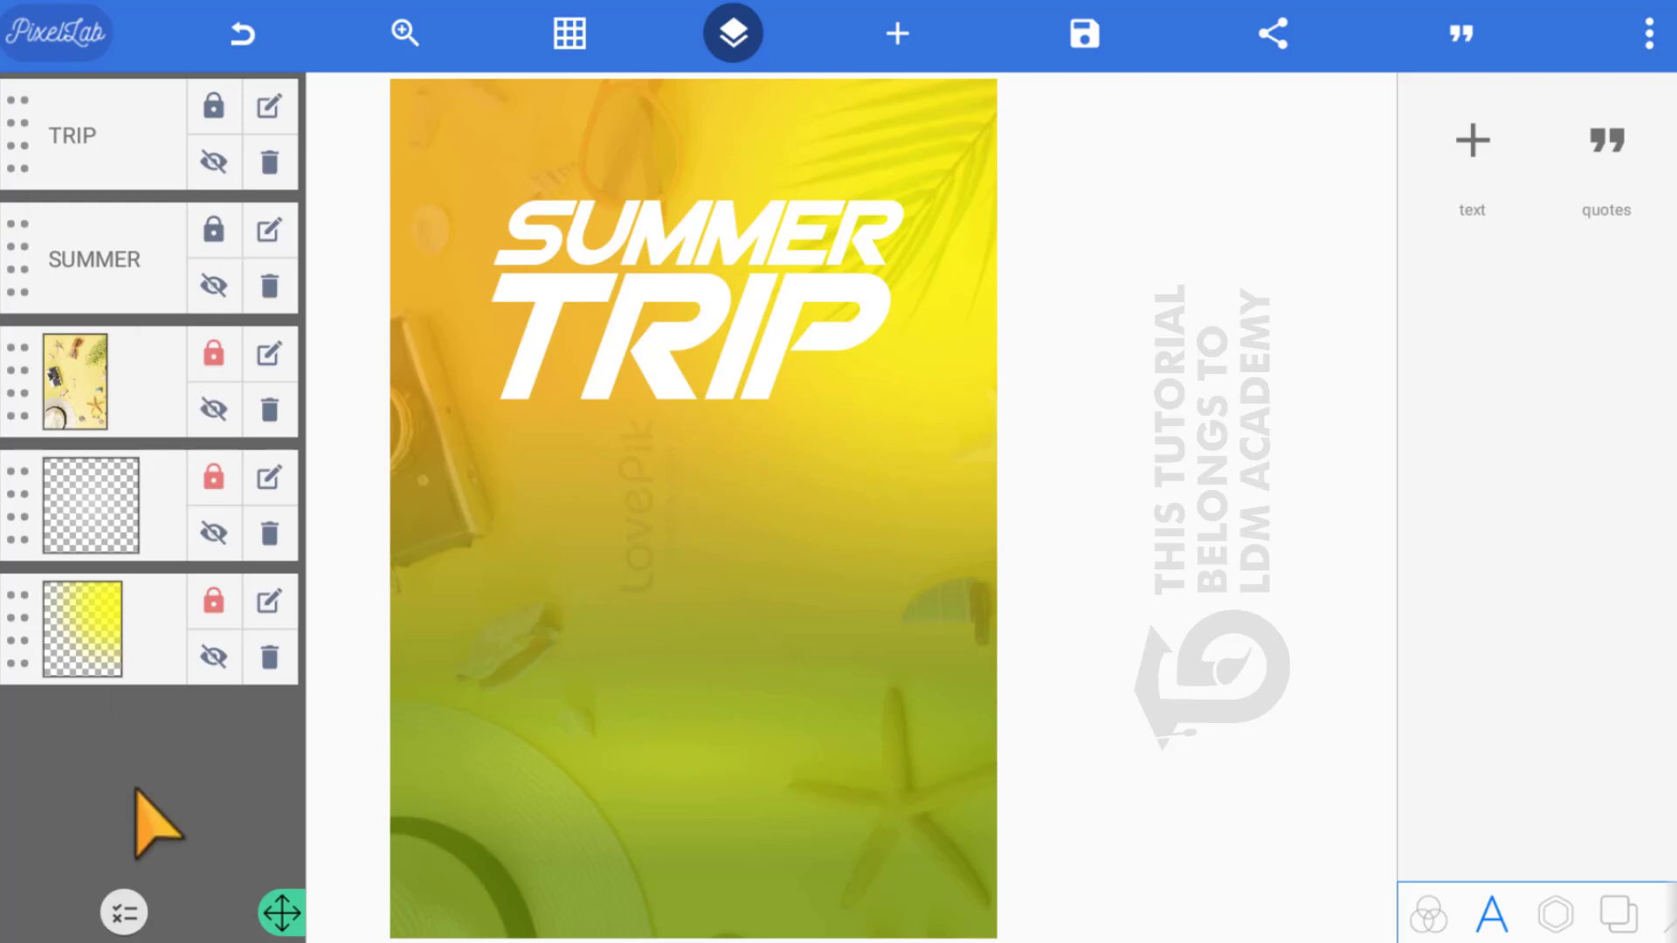
Merge the TRIP and SUMMER text layers into a single object
click(124, 912)
click(238, 139)
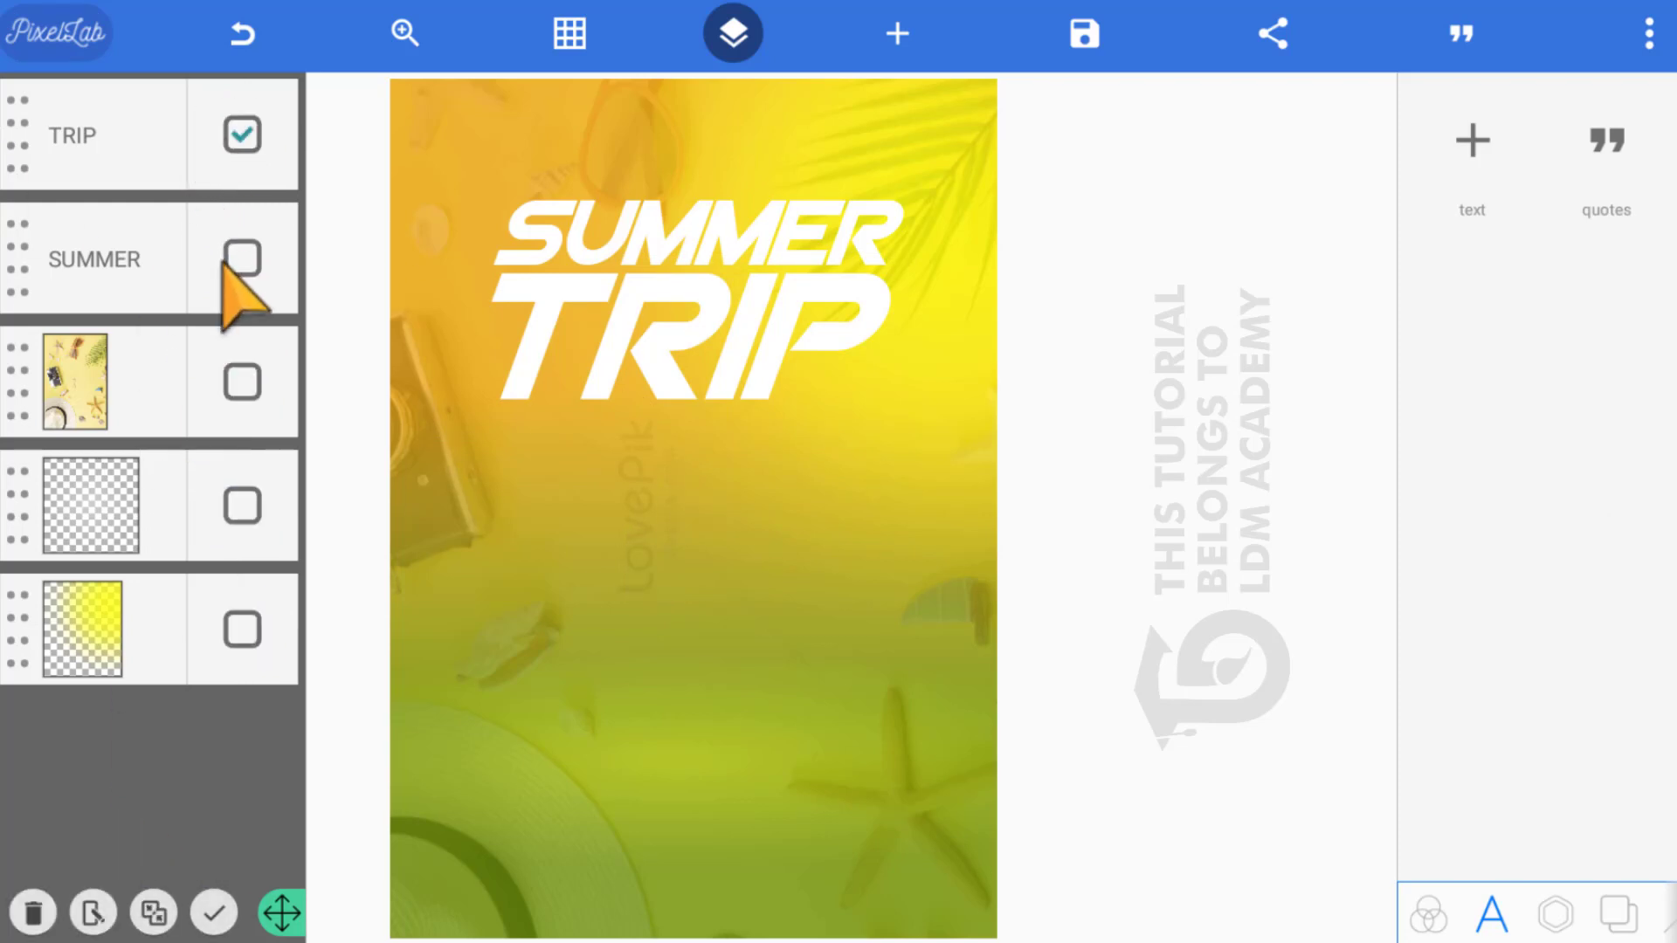
click(240, 256)
click(150, 908)
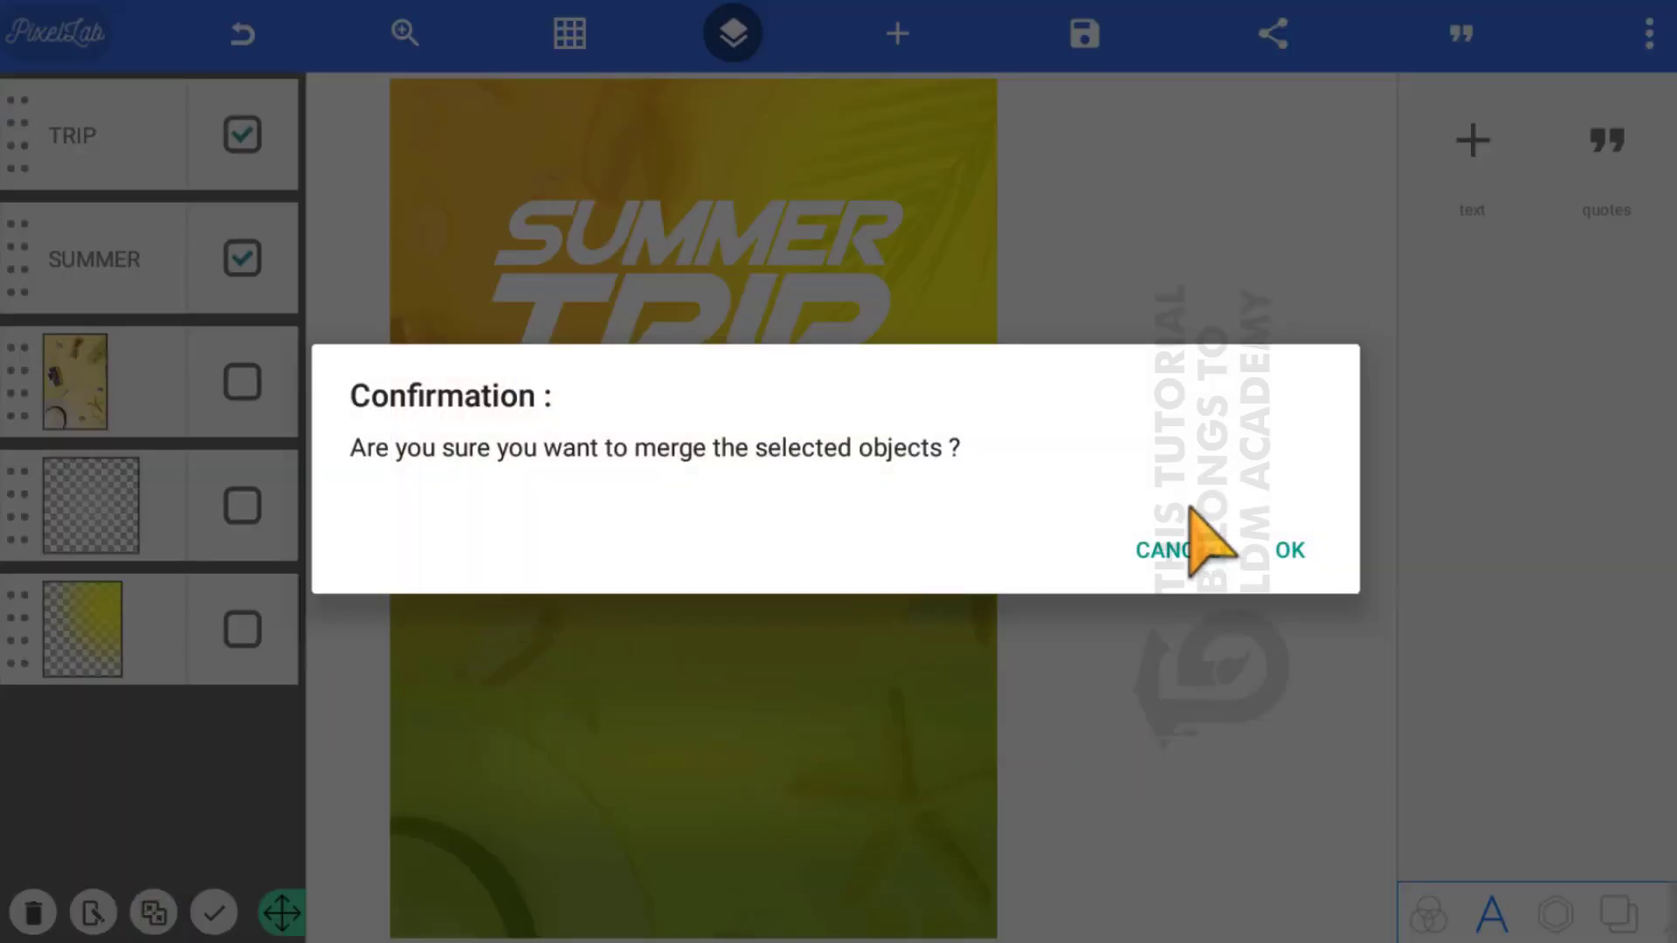
click(1192, 515)
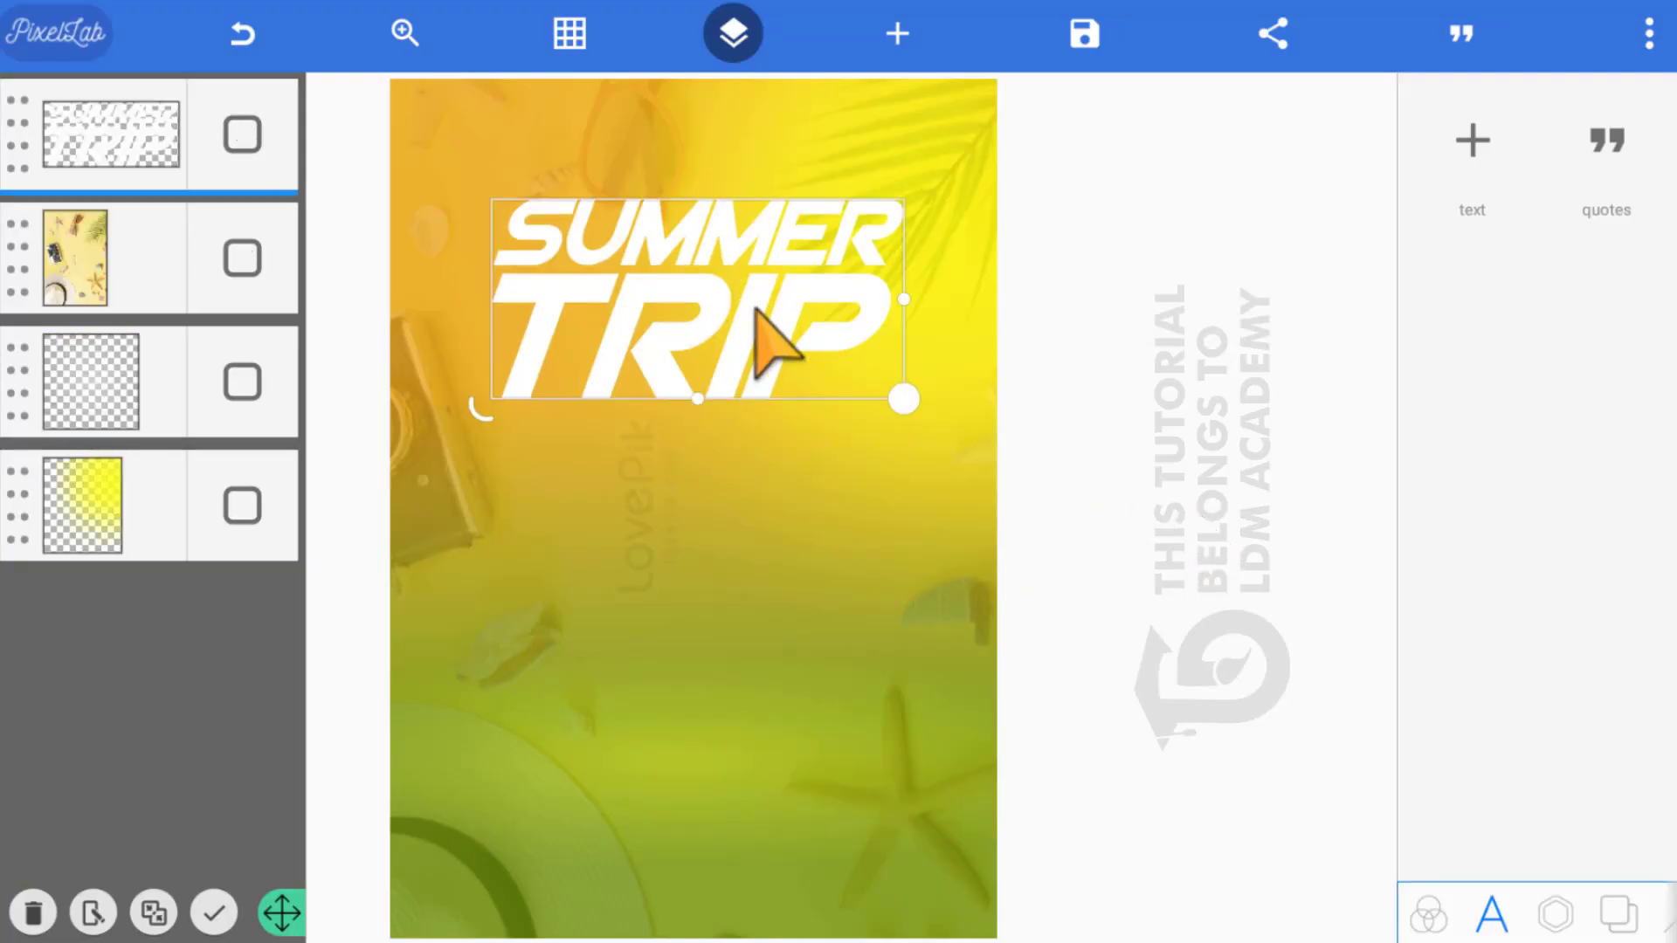
Enlarge the merged SUMMER TRIP title slightly and centre it horizontally on the canvas
drag(837, 370, 844, 373)
click(819, 419)
click(762, 313)
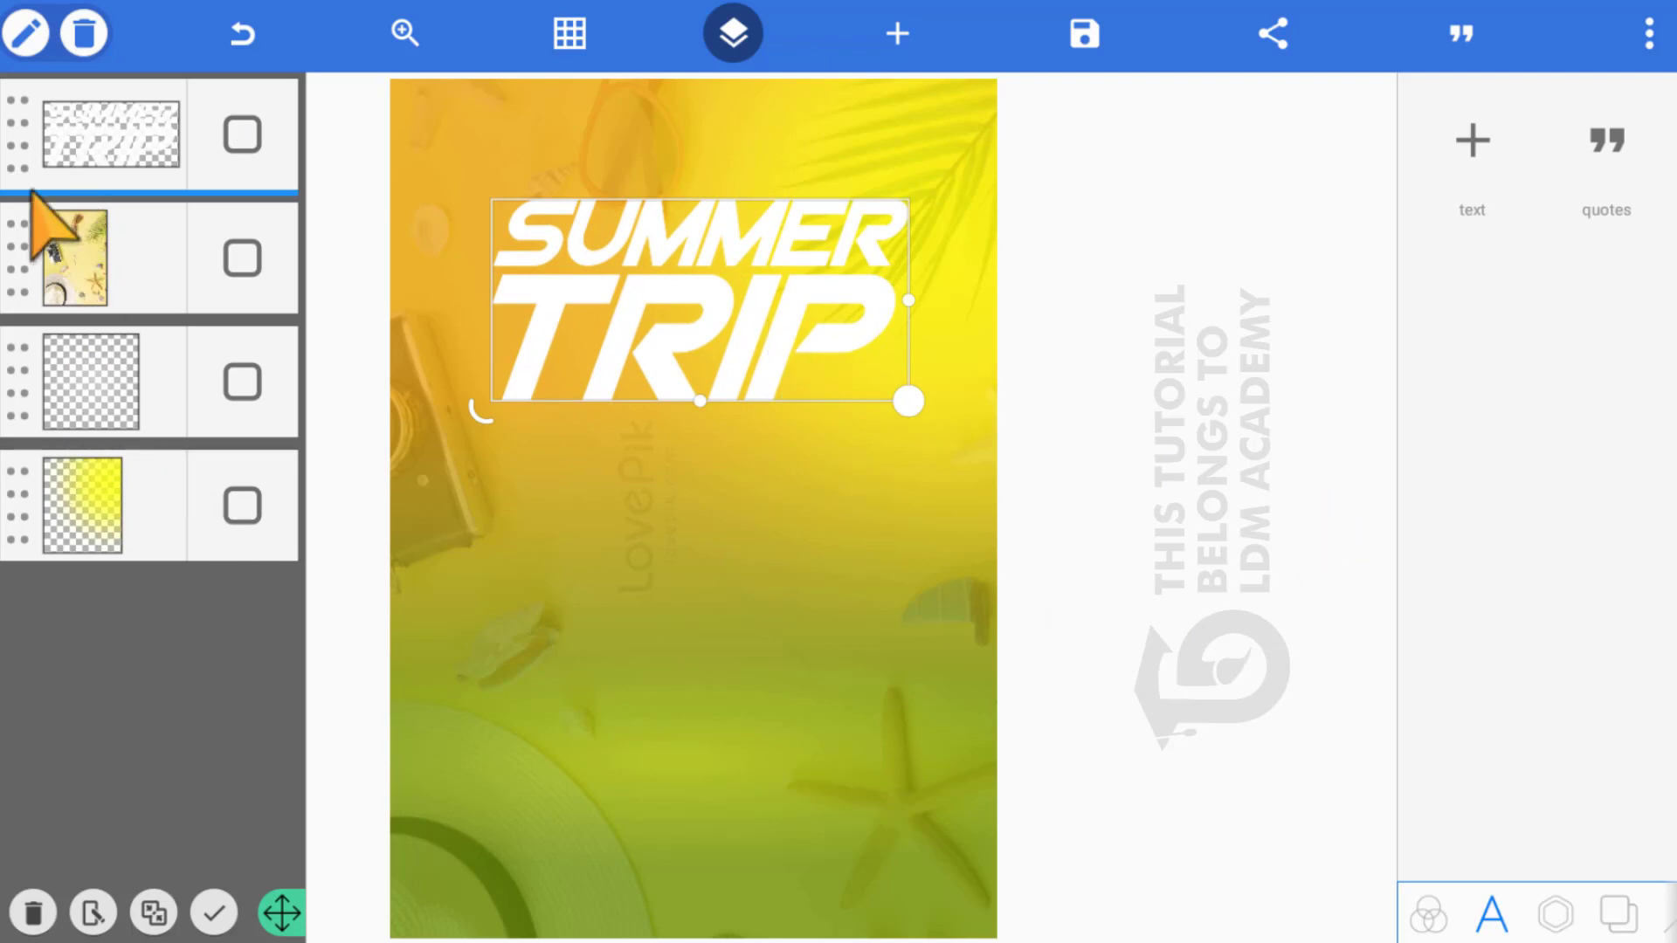
click(26, 33)
click(37, 166)
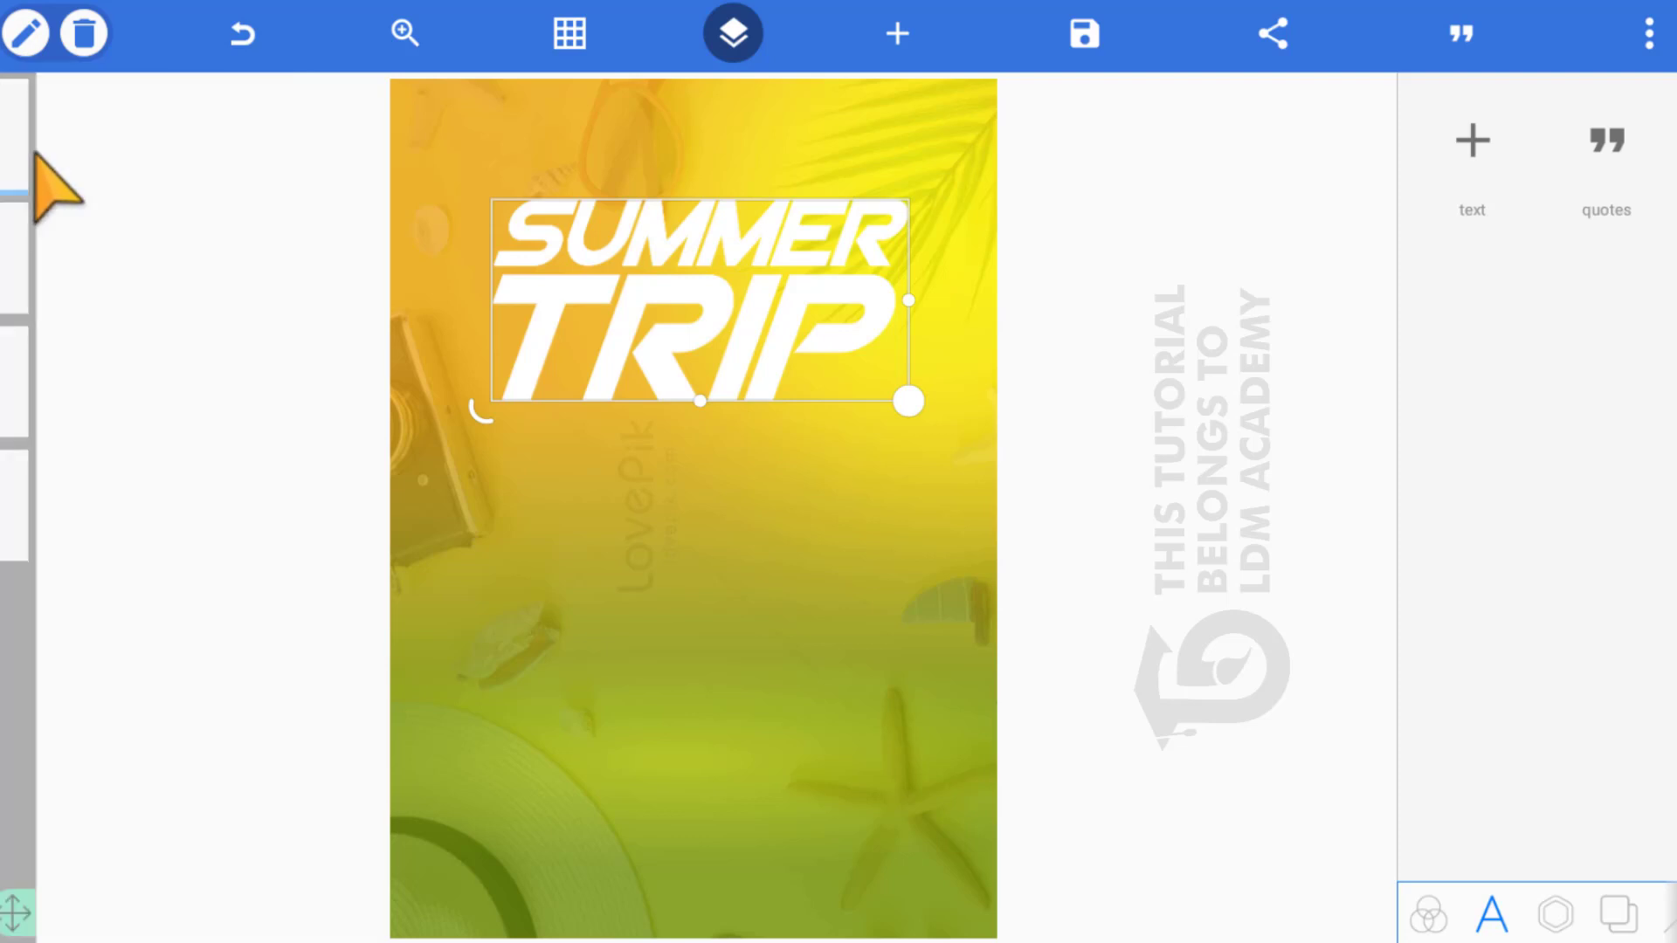
click(1451, 207)
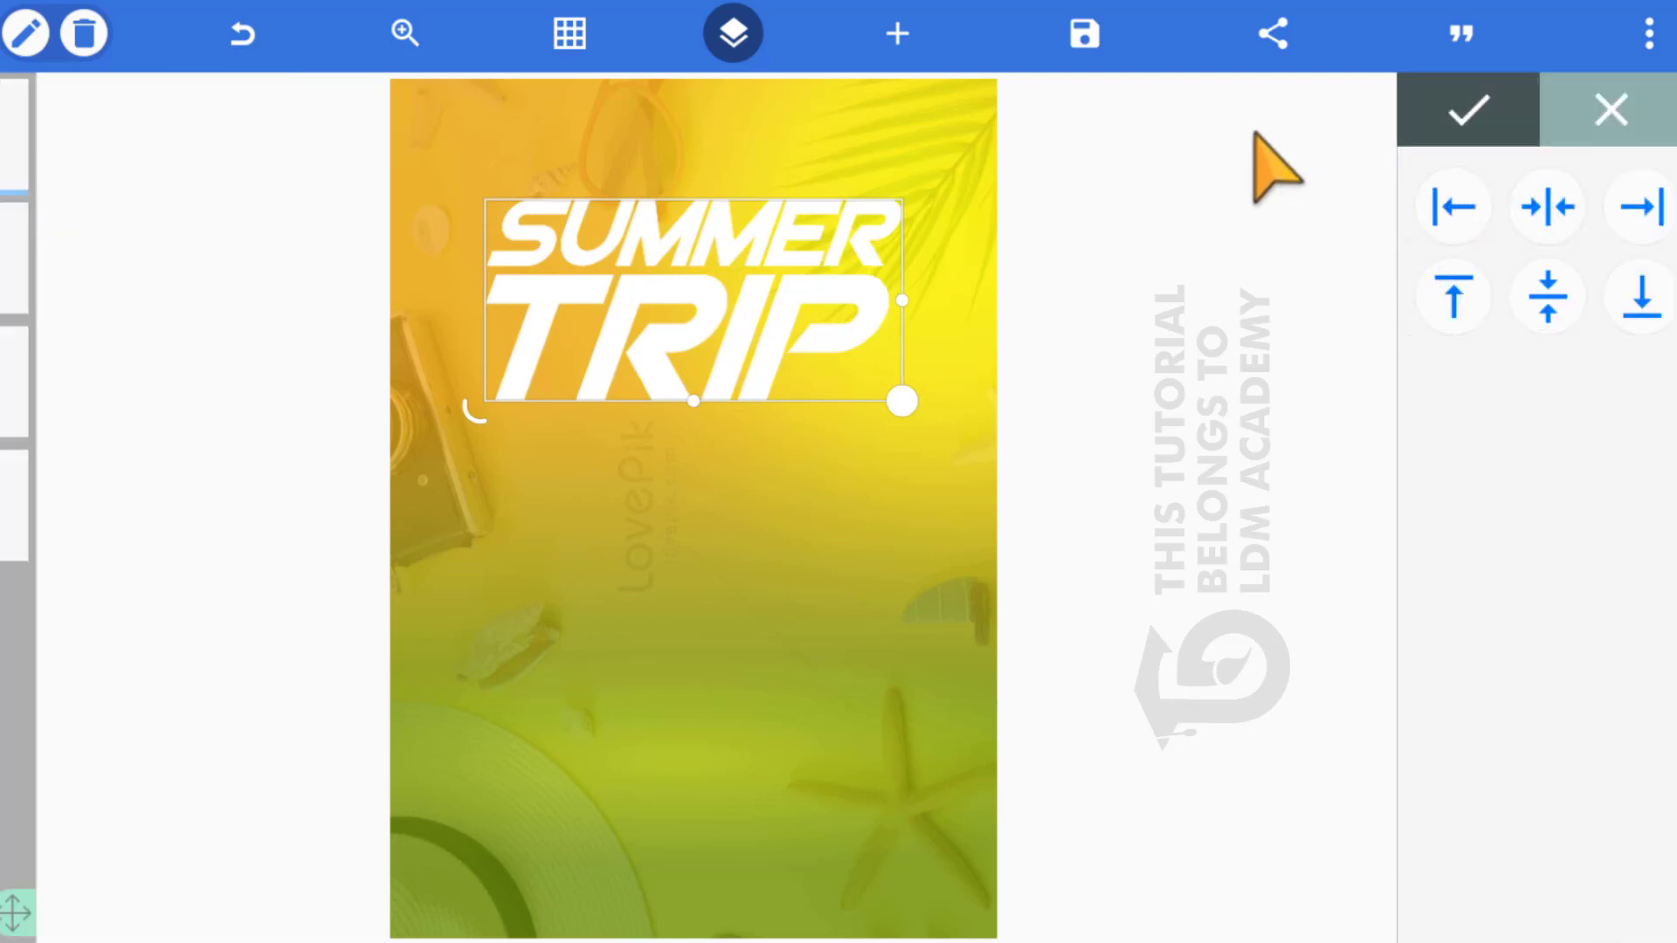
key(Escape)
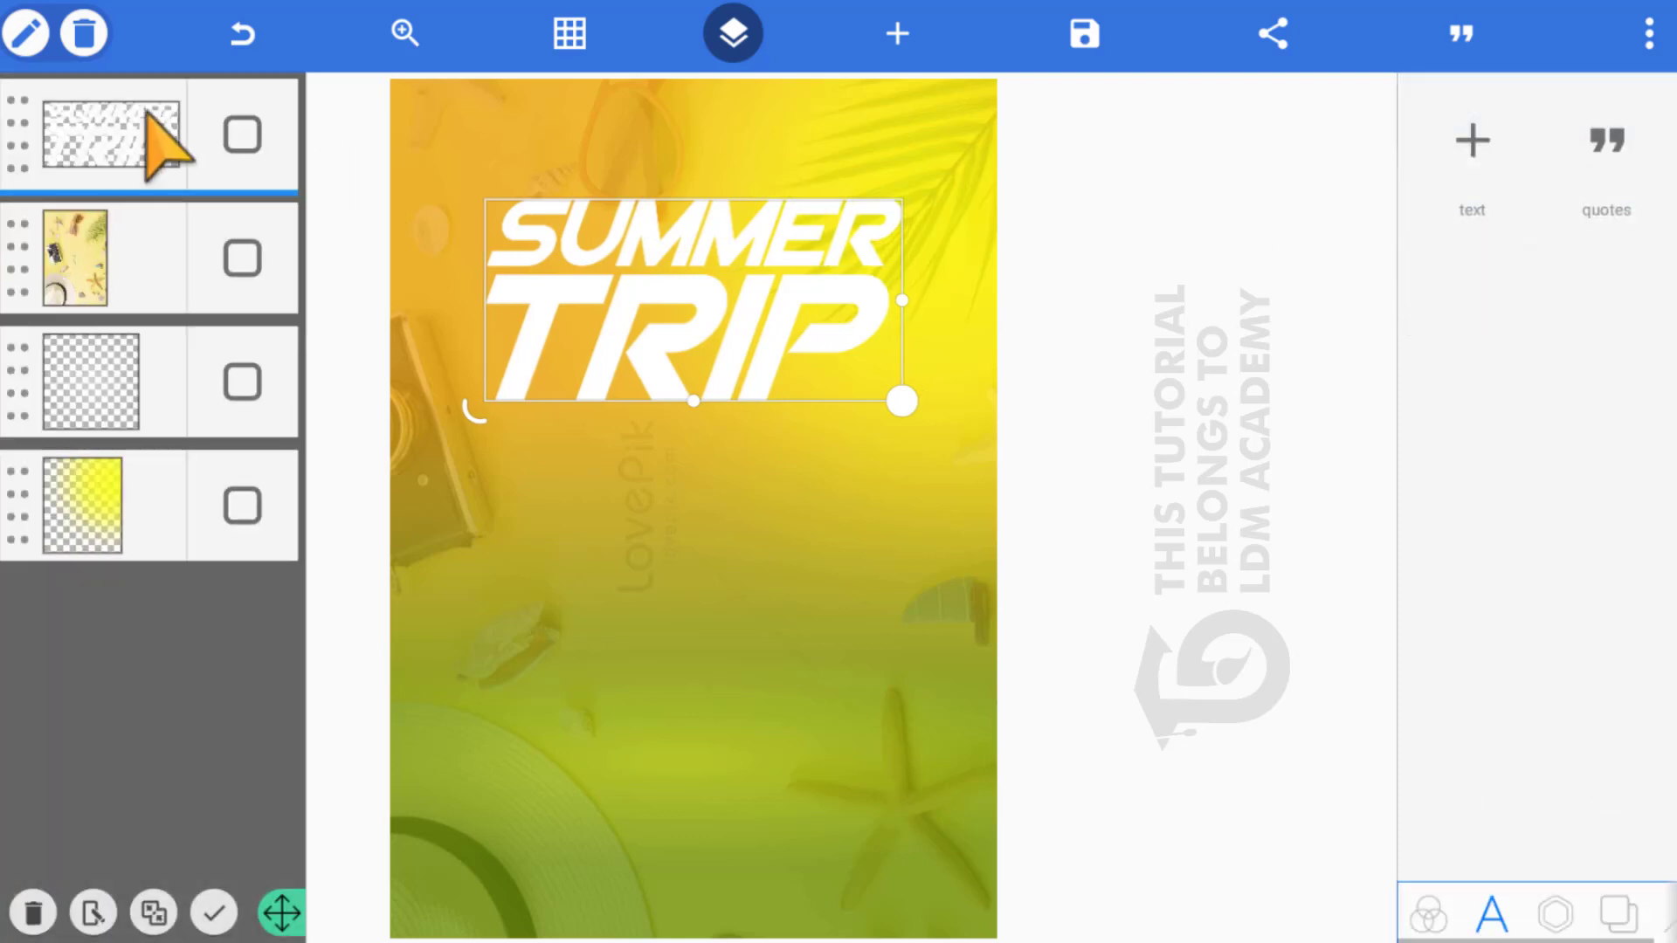
Duplicate the merged SUMMER TRIP title and apply a solid dark green colour to the copy
click(26, 35)
click(28, 78)
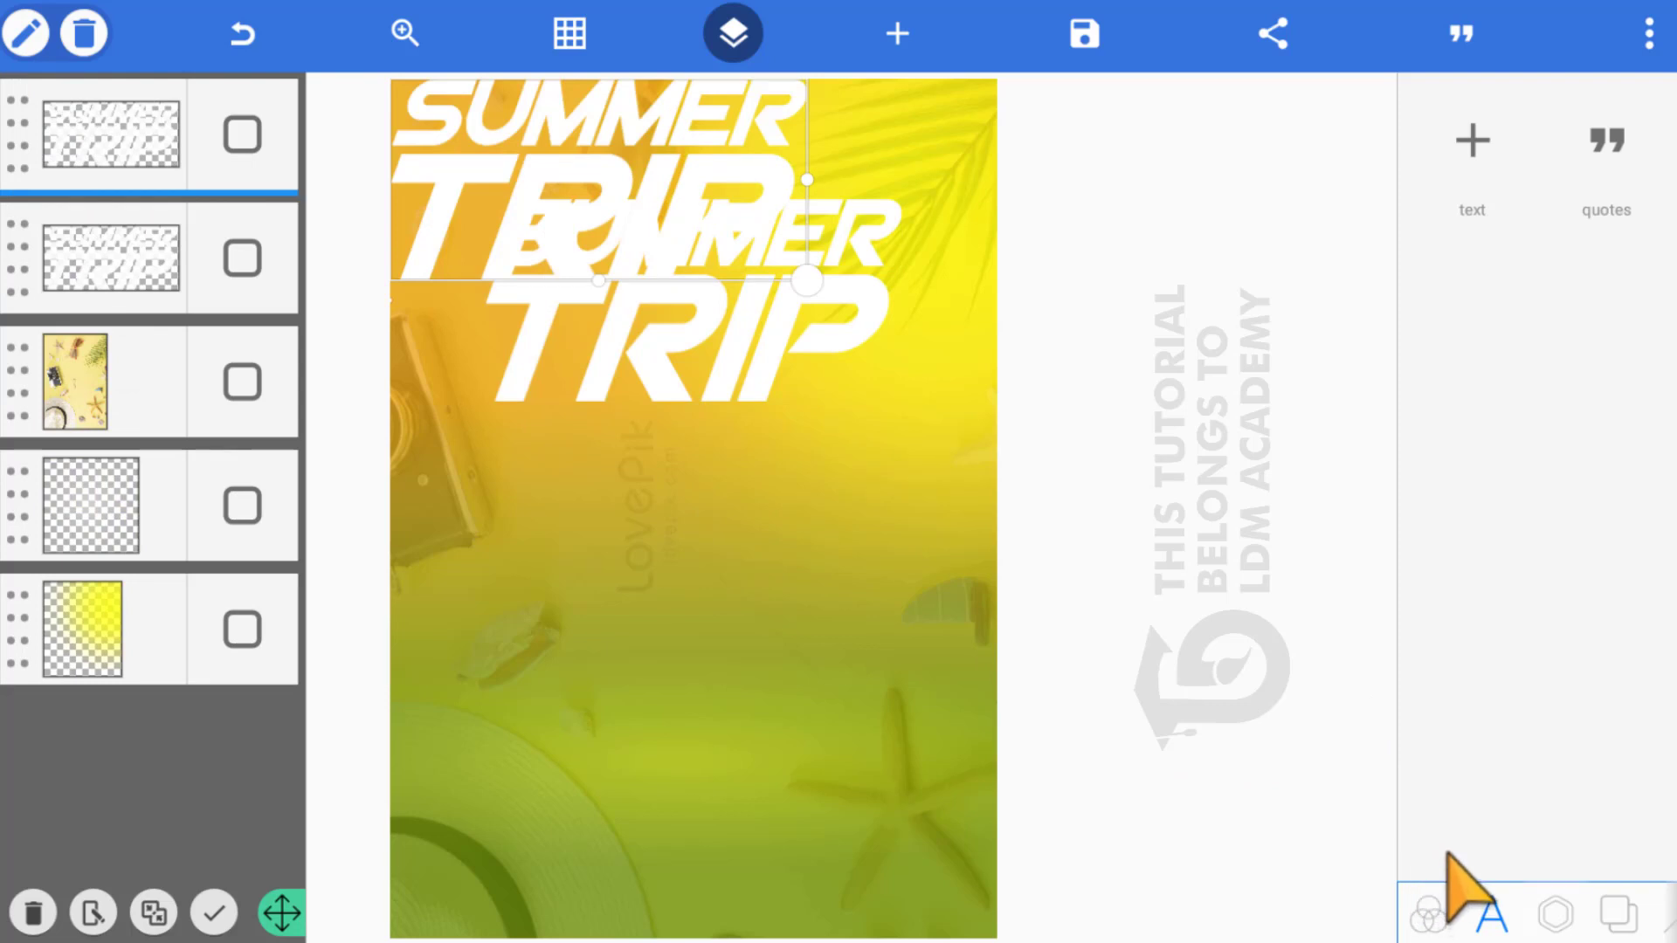
click(1555, 914)
scroll(1432, 541, down, 3)
click(1472, 578)
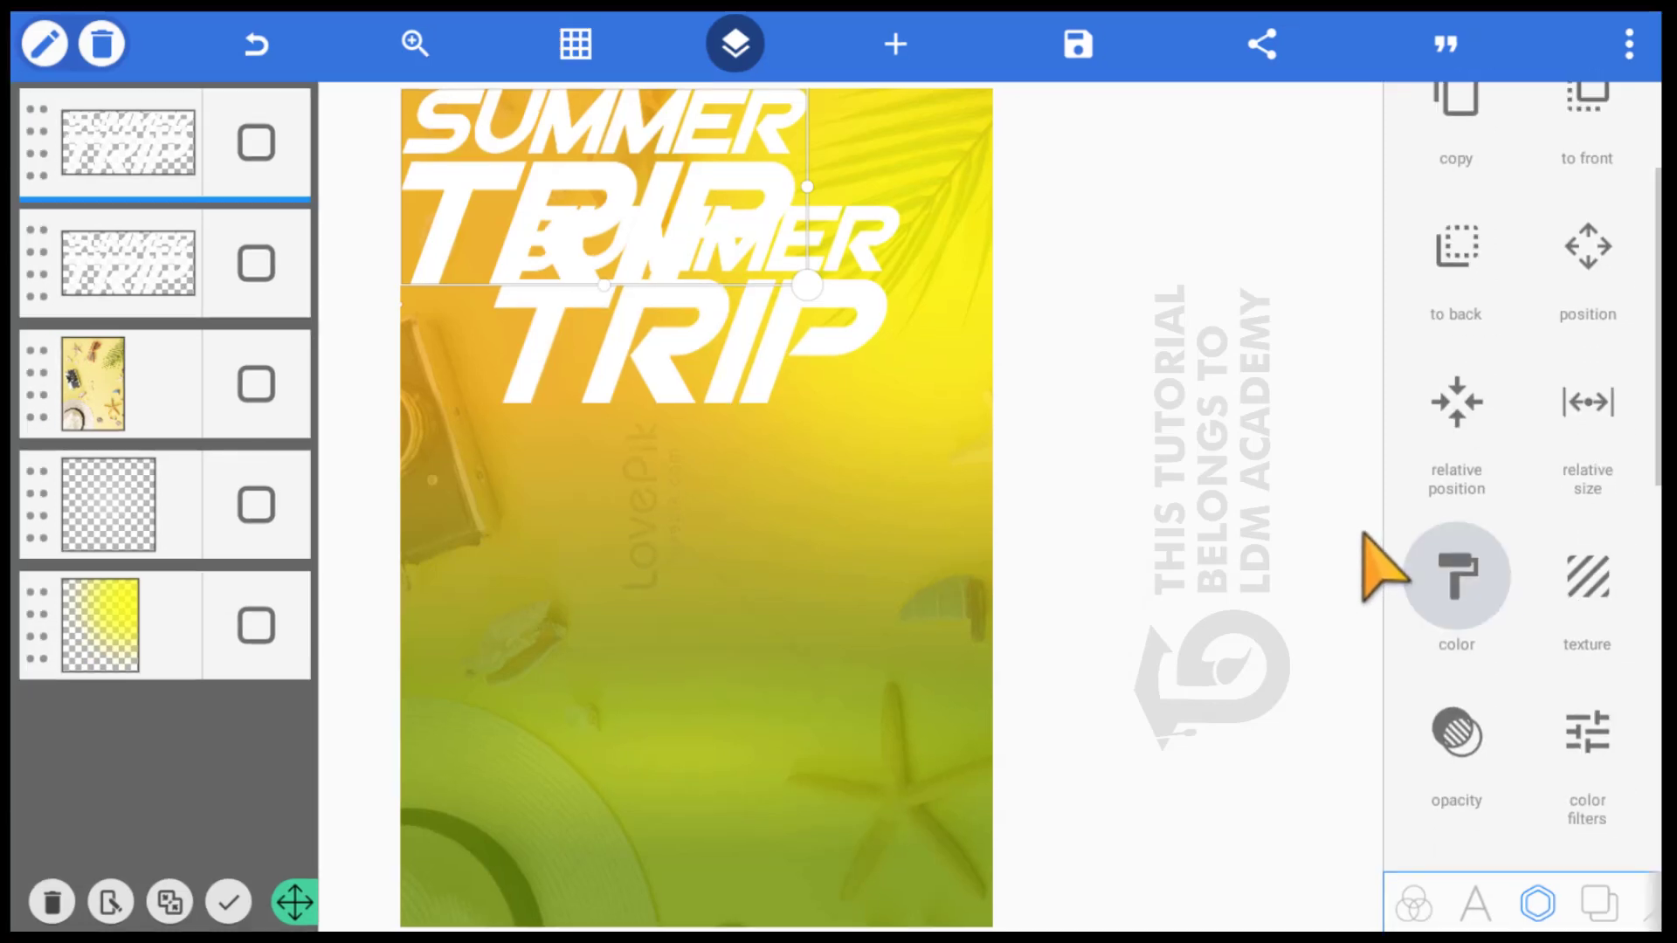
click(1388, 559)
click(1456, 183)
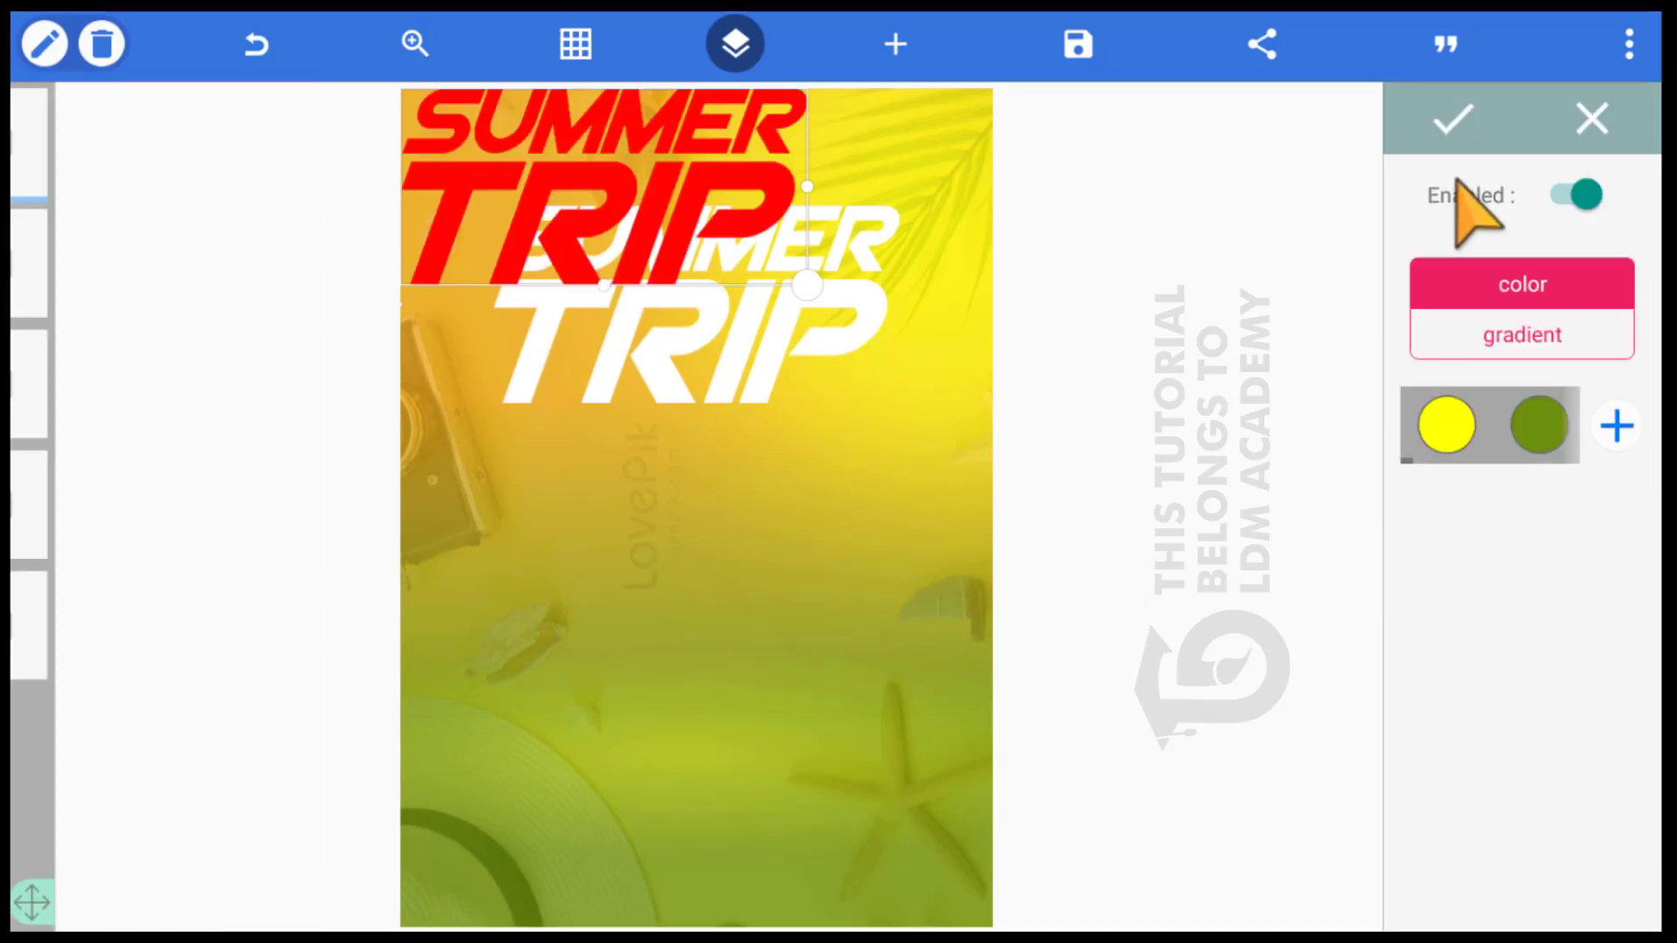
click(1539, 426)
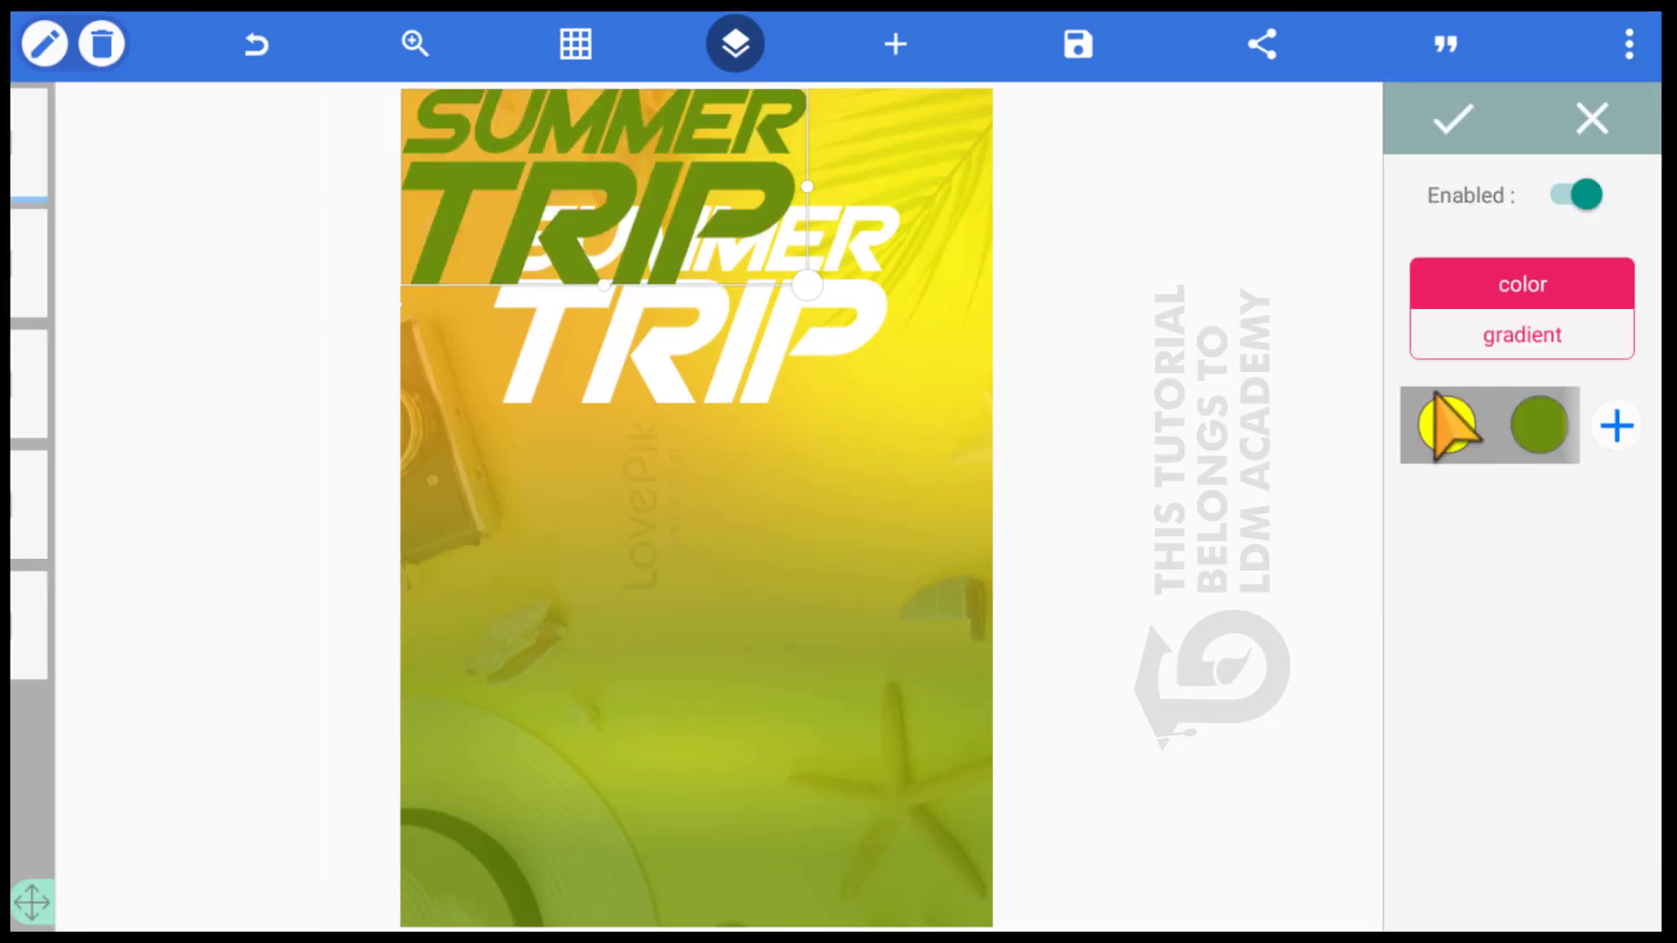
Set the solid colour of the SUMMER TRIP copy to hex 6D8F0B and apply it
drag(1437, 393, 1407, 401)
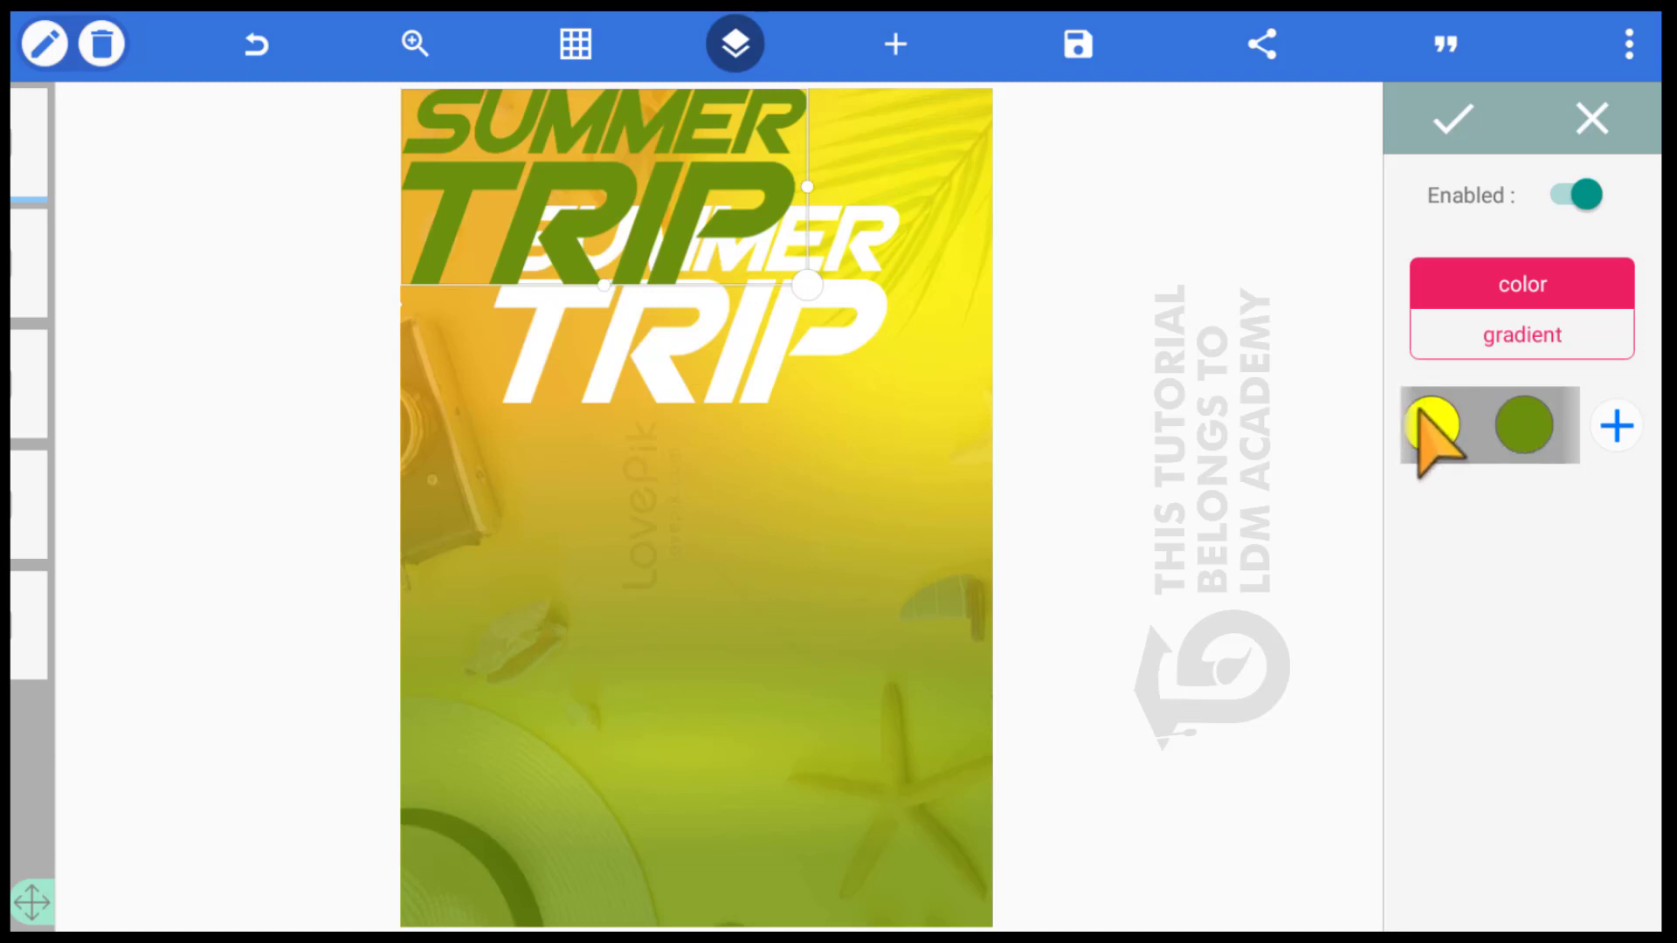
click(1507, 404)
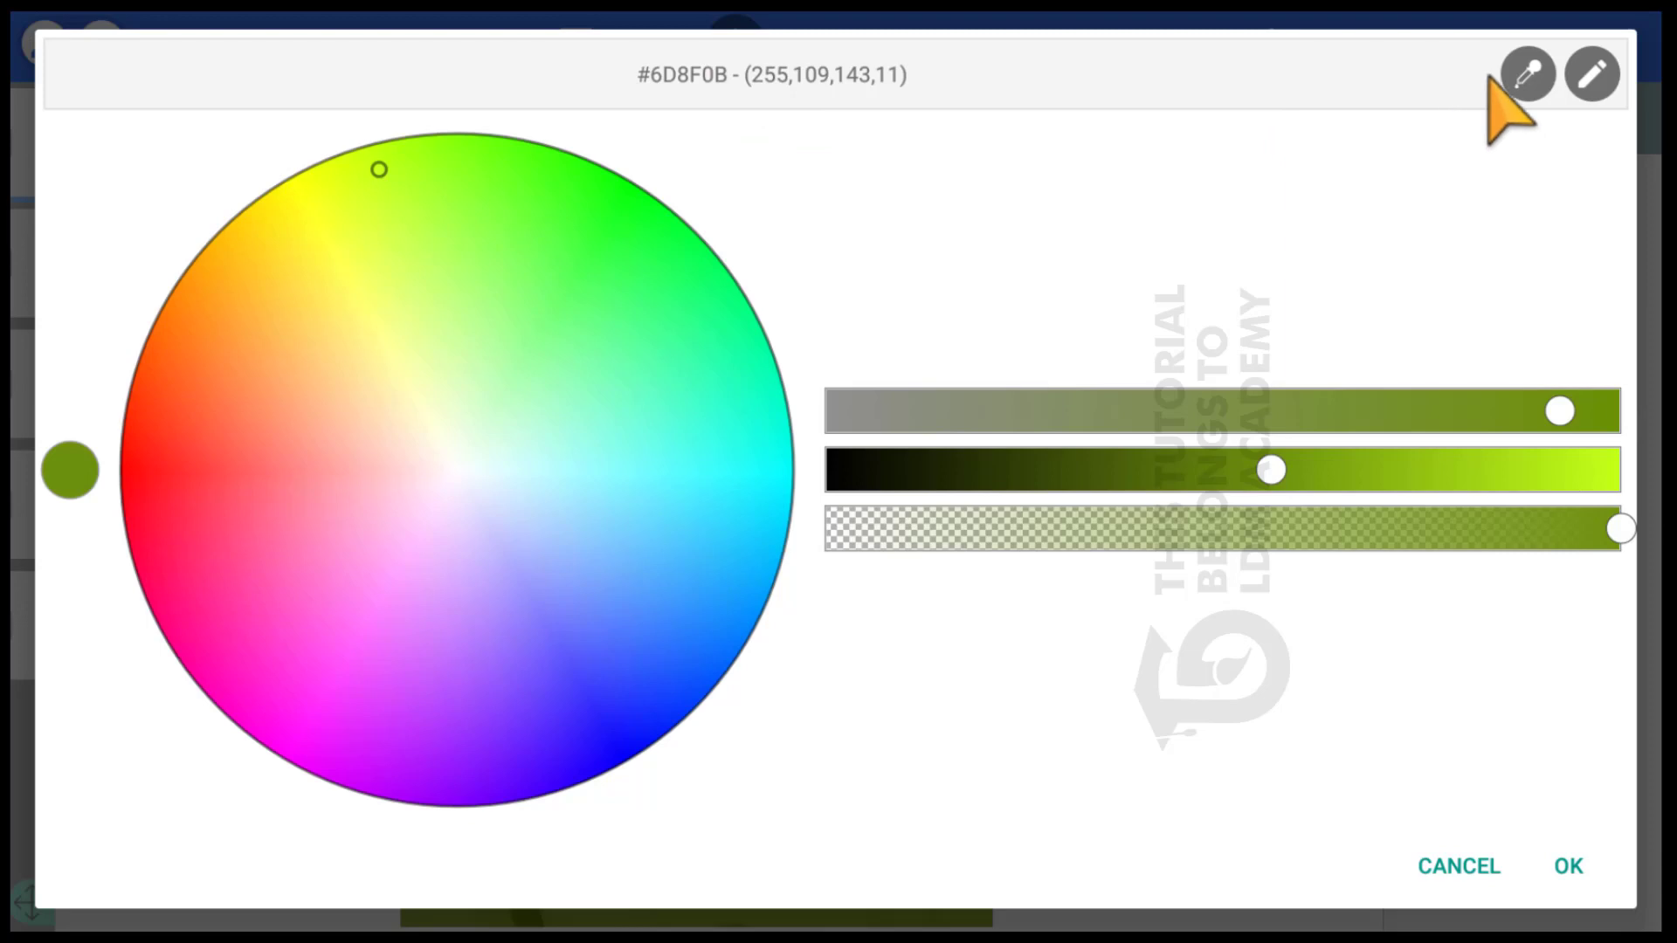
click(621, 96)
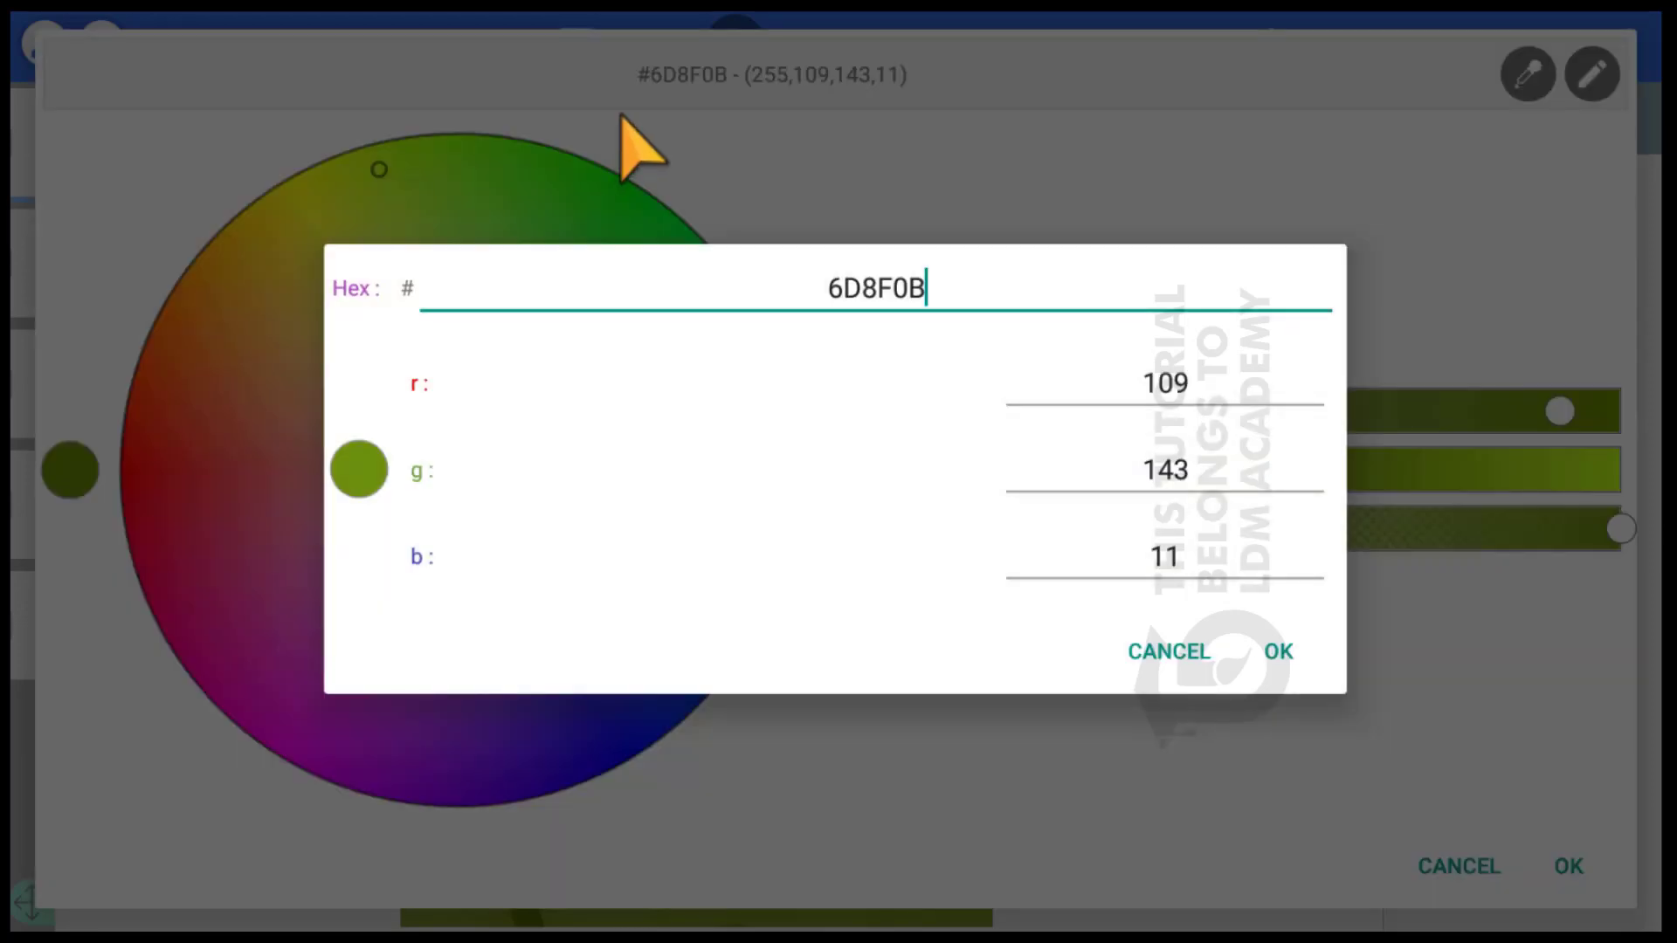
click(867, 278)
key(BackSpace)
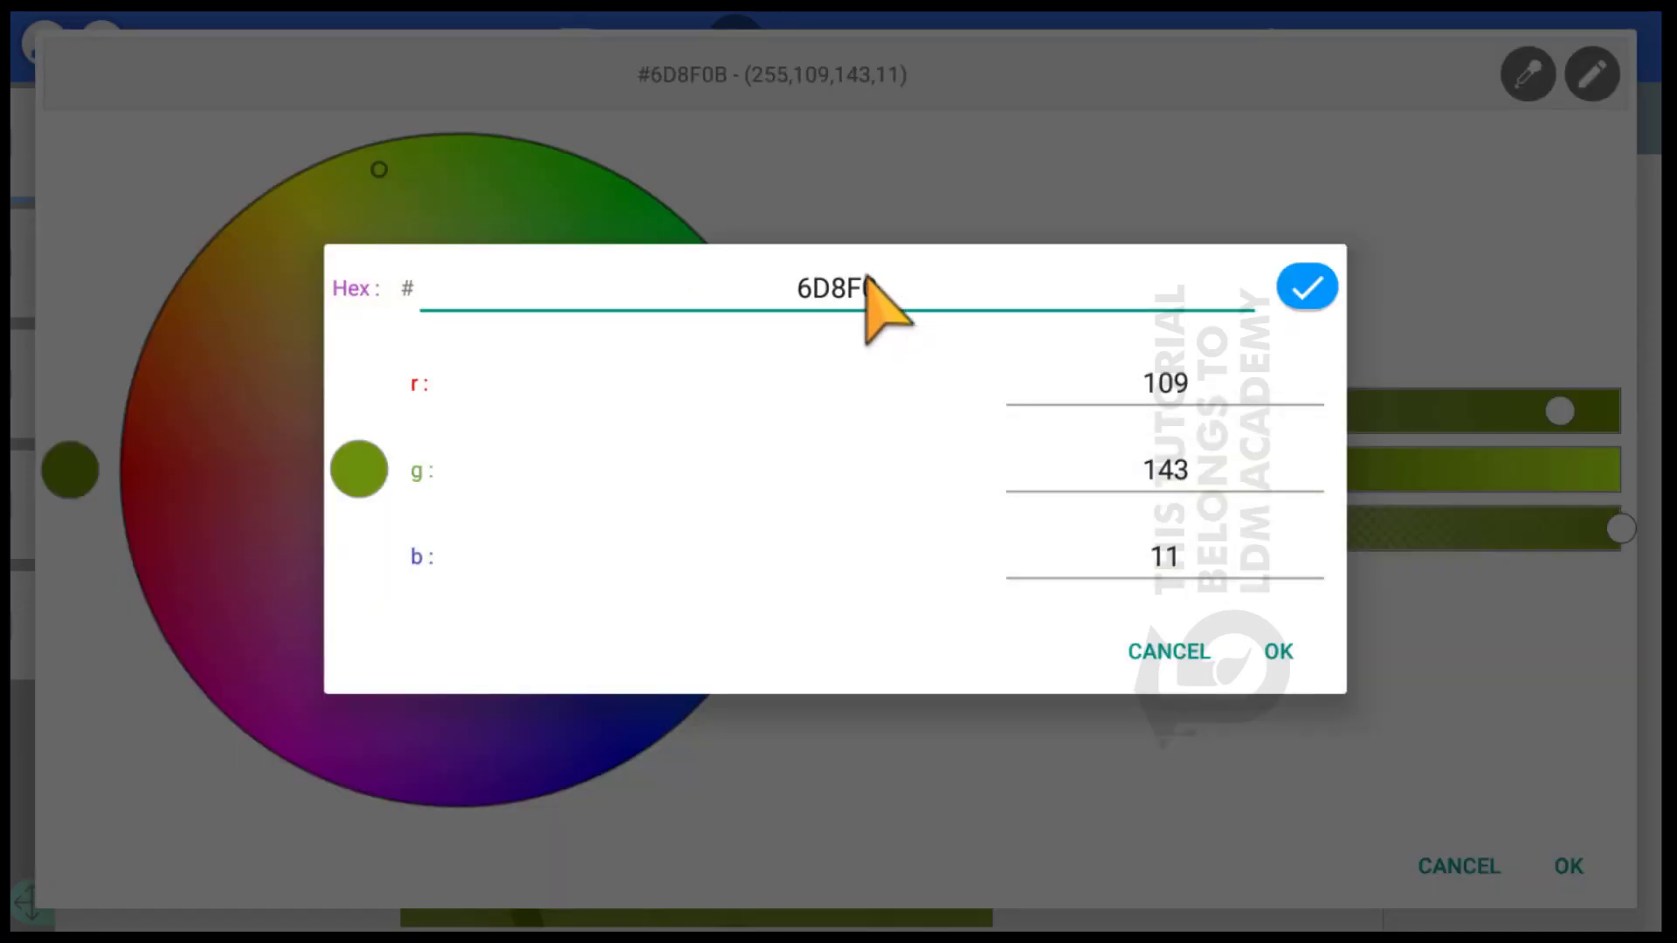
text(B)
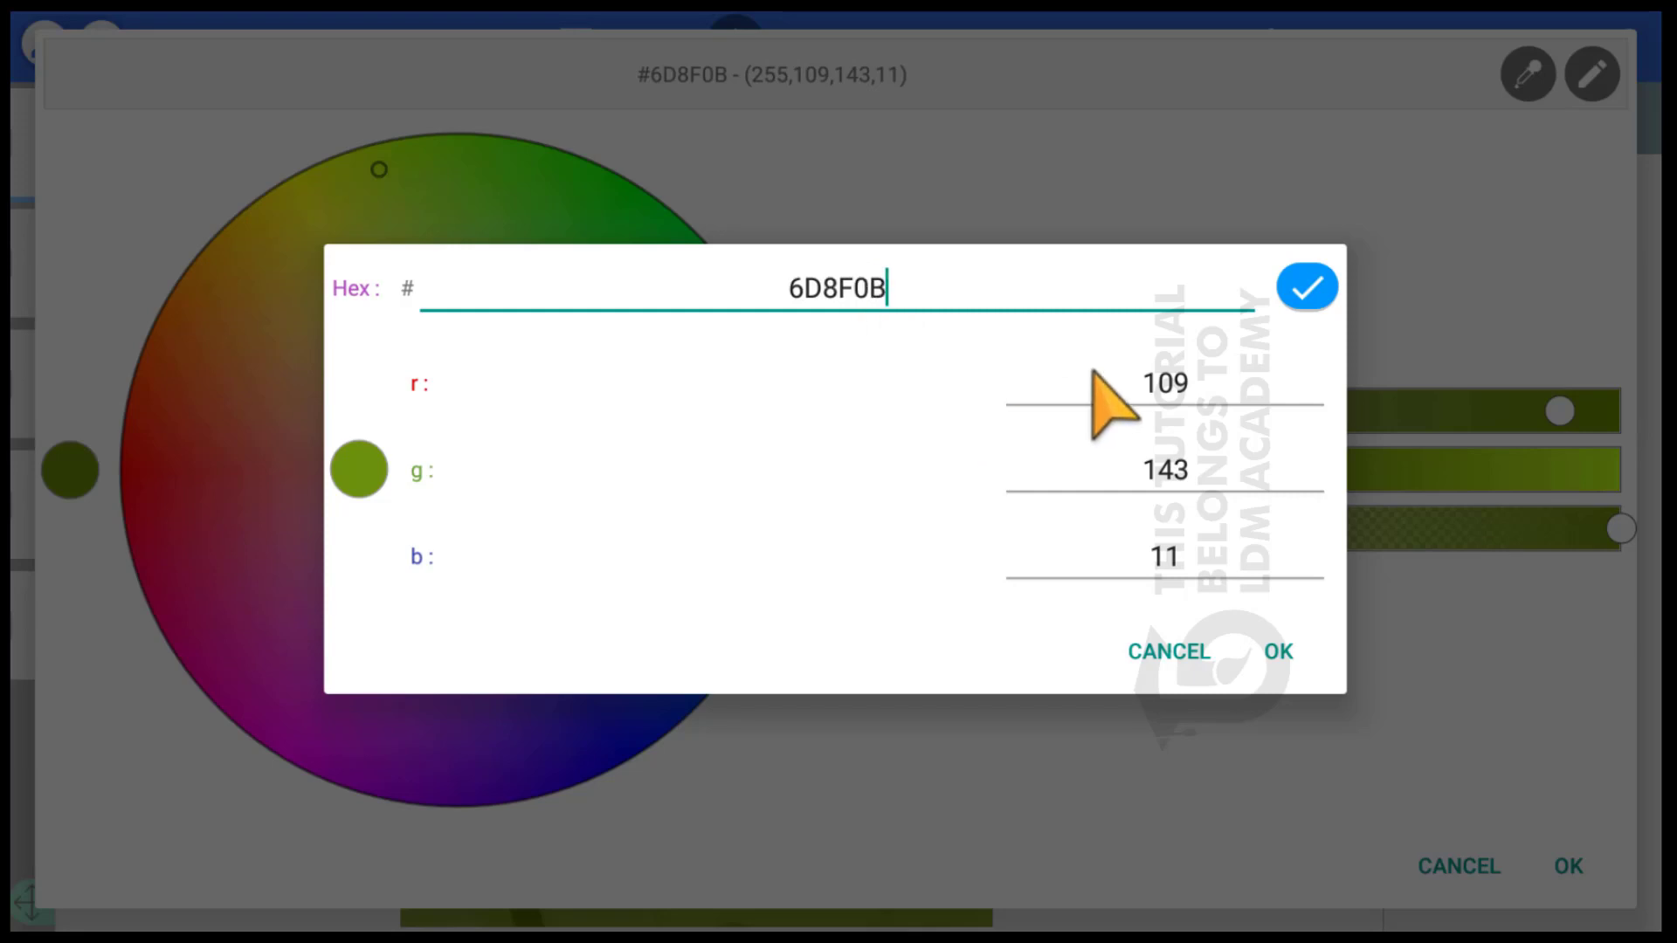
click(1292, 287)
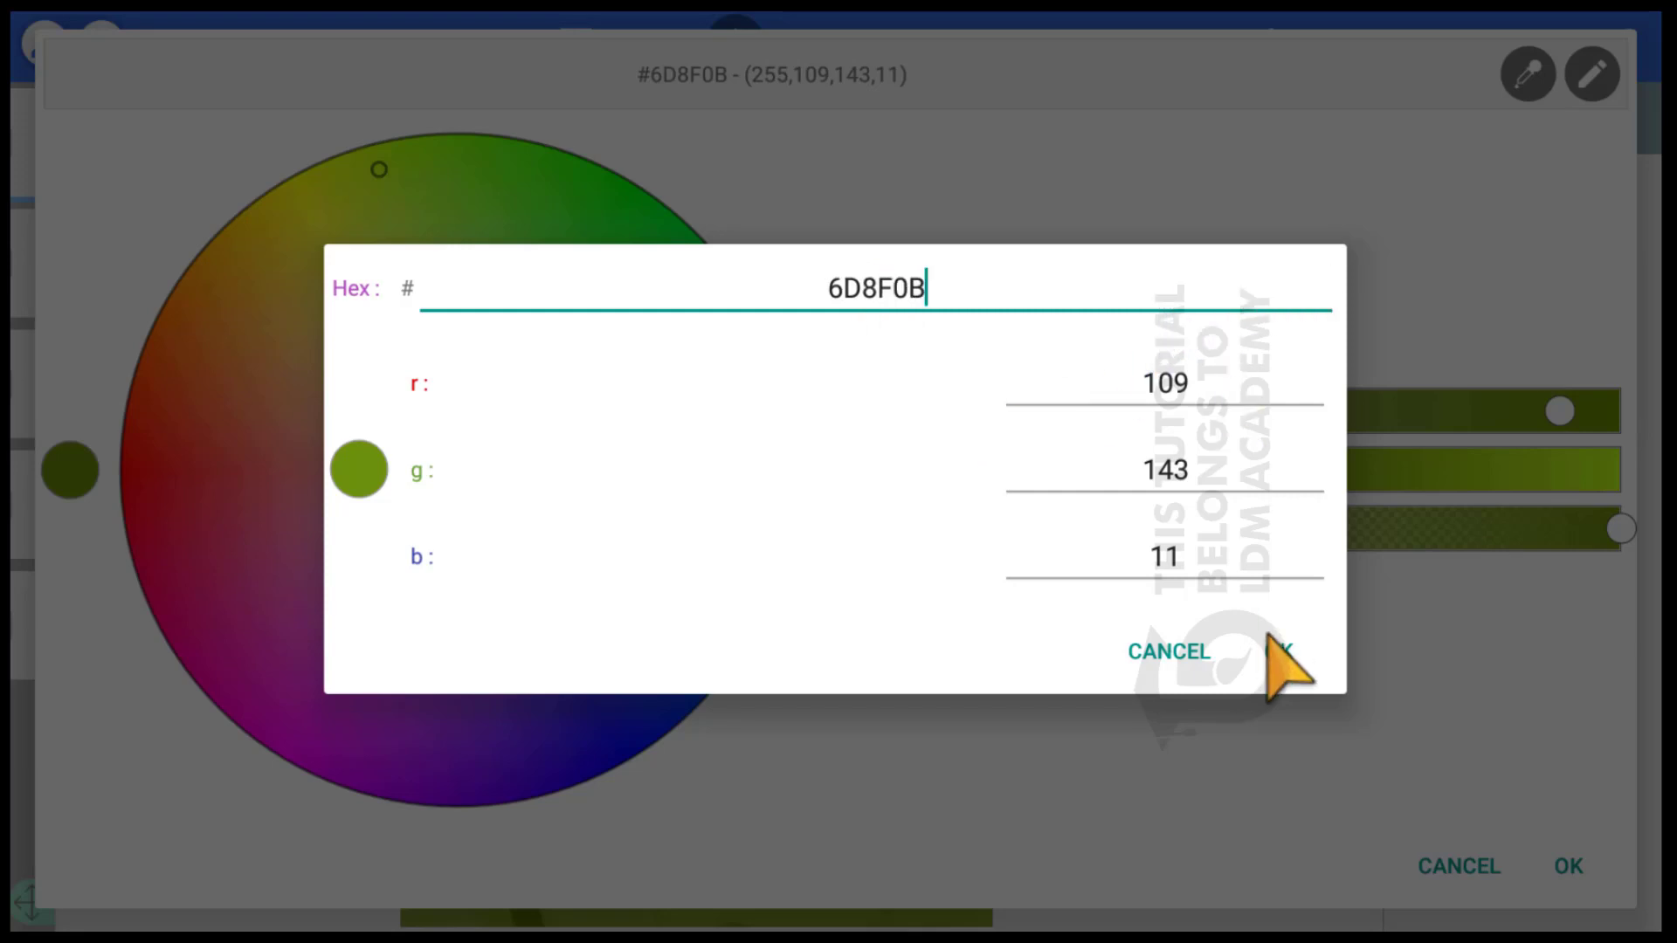
click(1208, 618)
click(1471, 851)
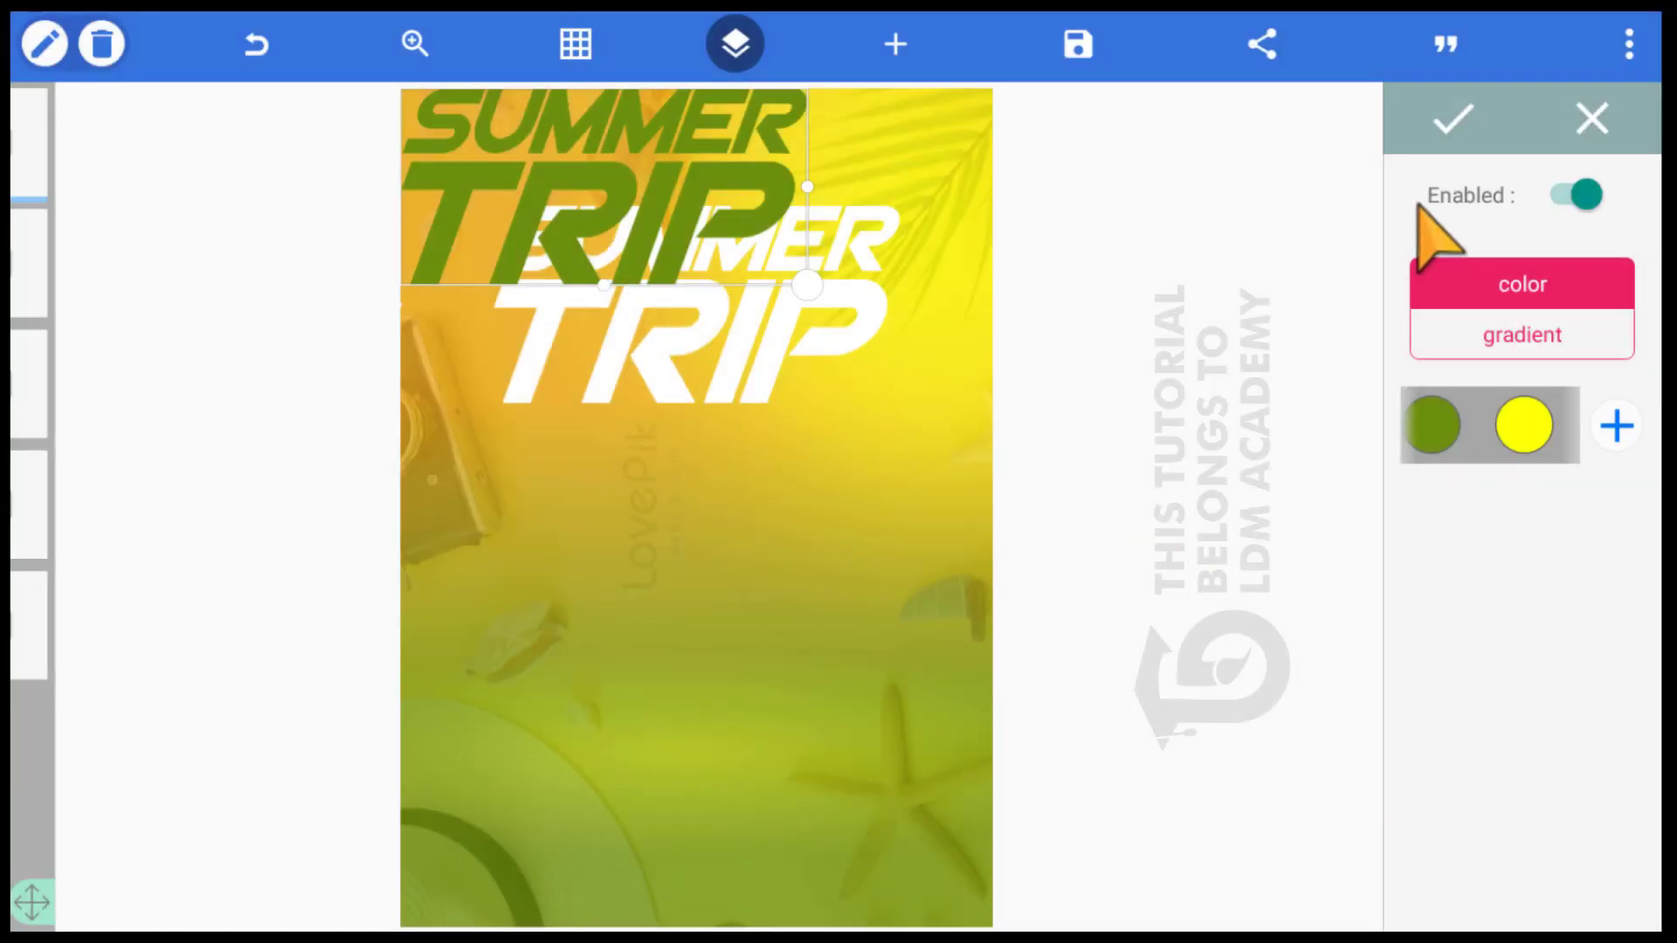
click(1397, 122)
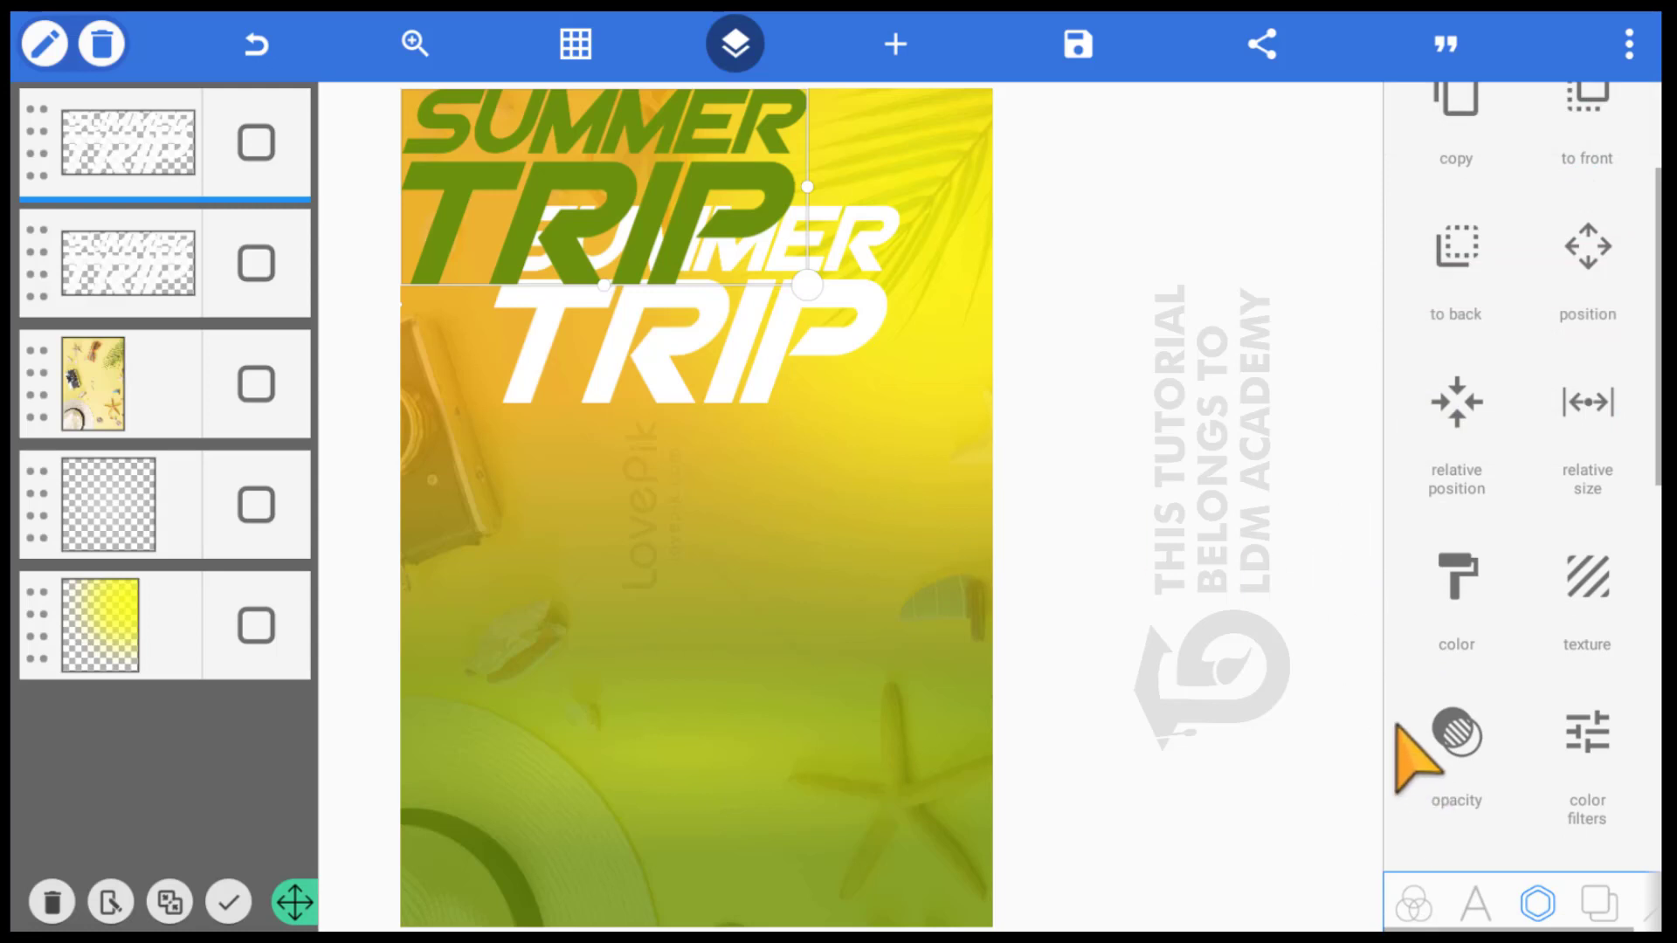
Add a stroke of width 3 in the same dark green around the SUMMER TRIP copy
scroll(1397, 734, down, 3)
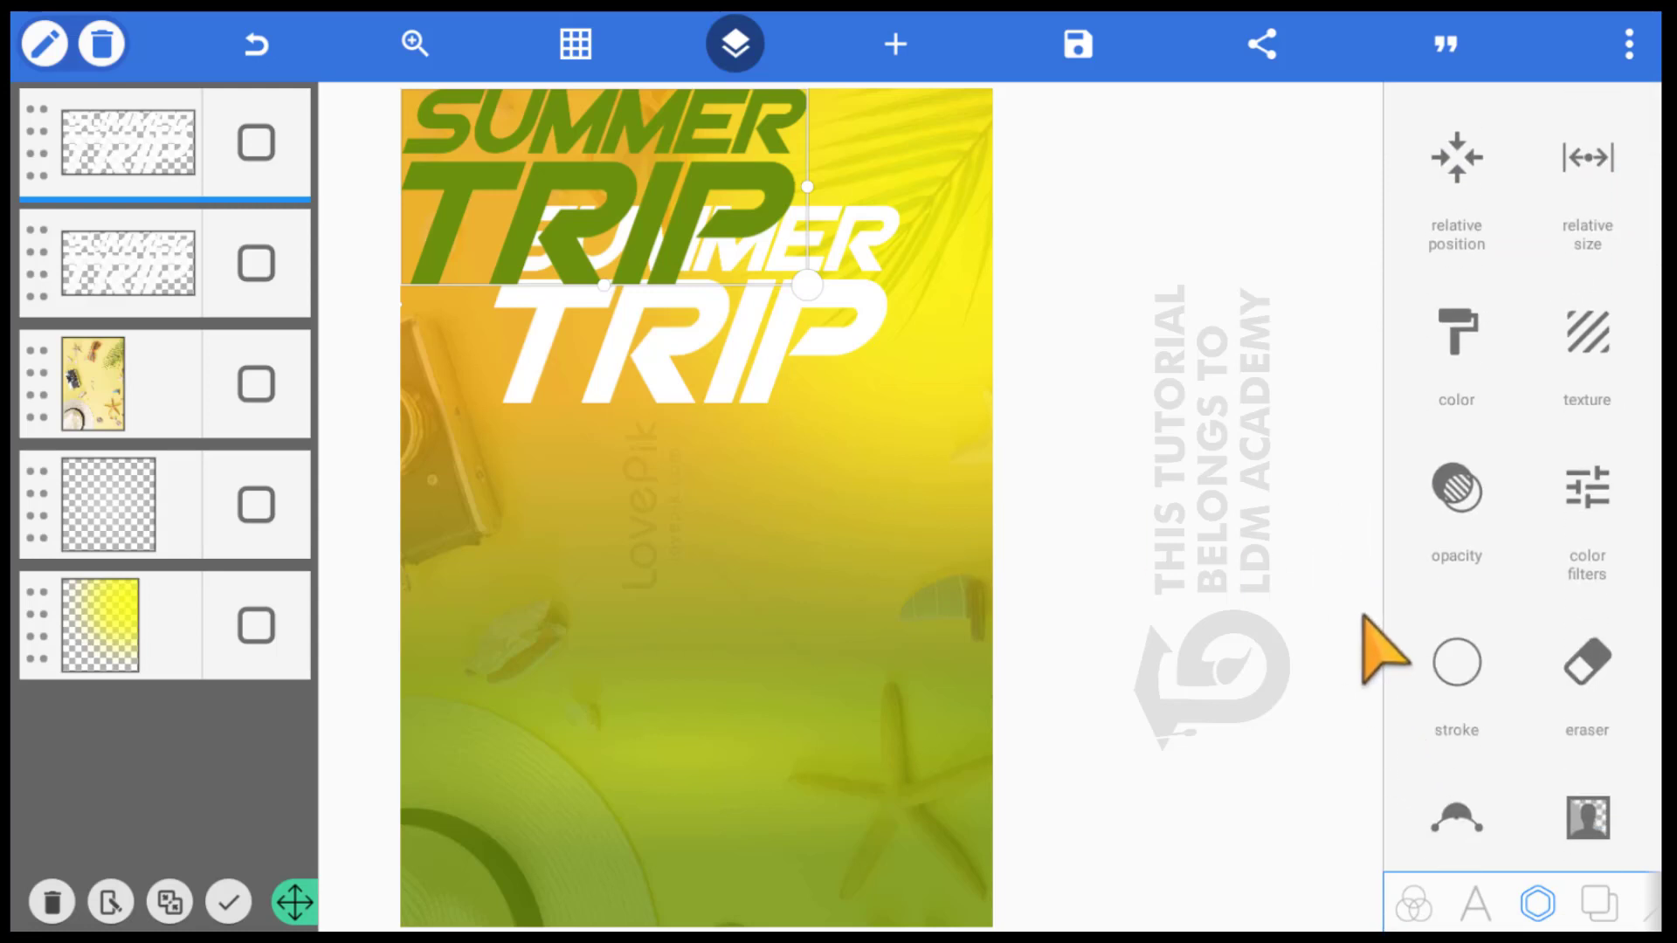
click(1364, 633)
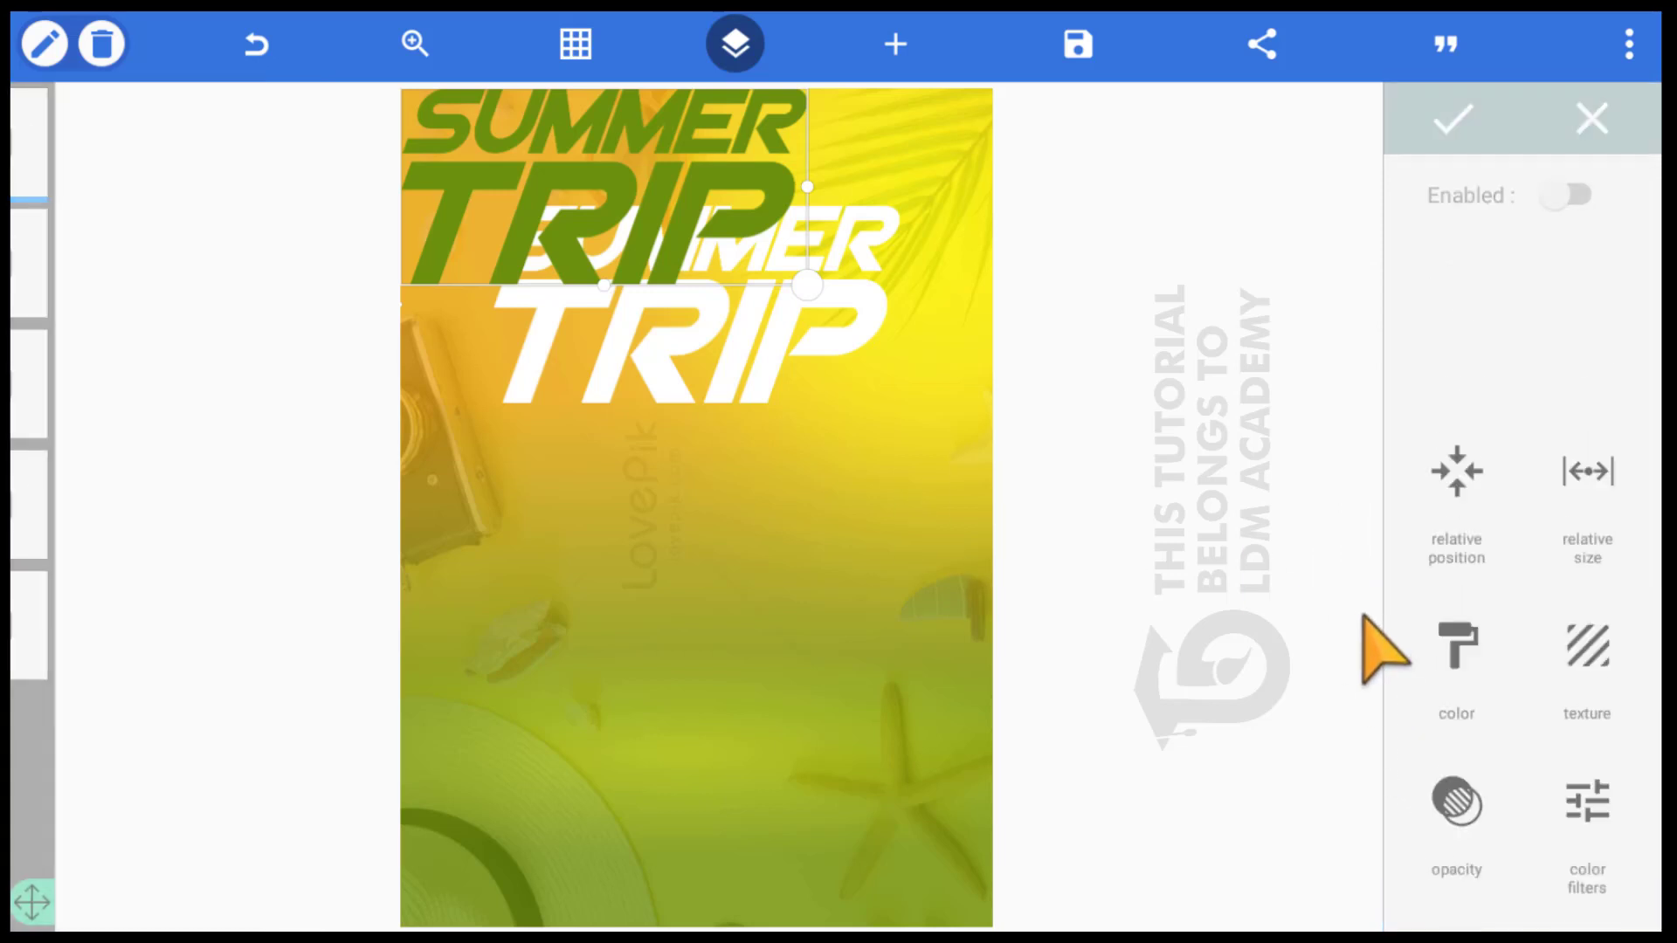
click(1467, 194)
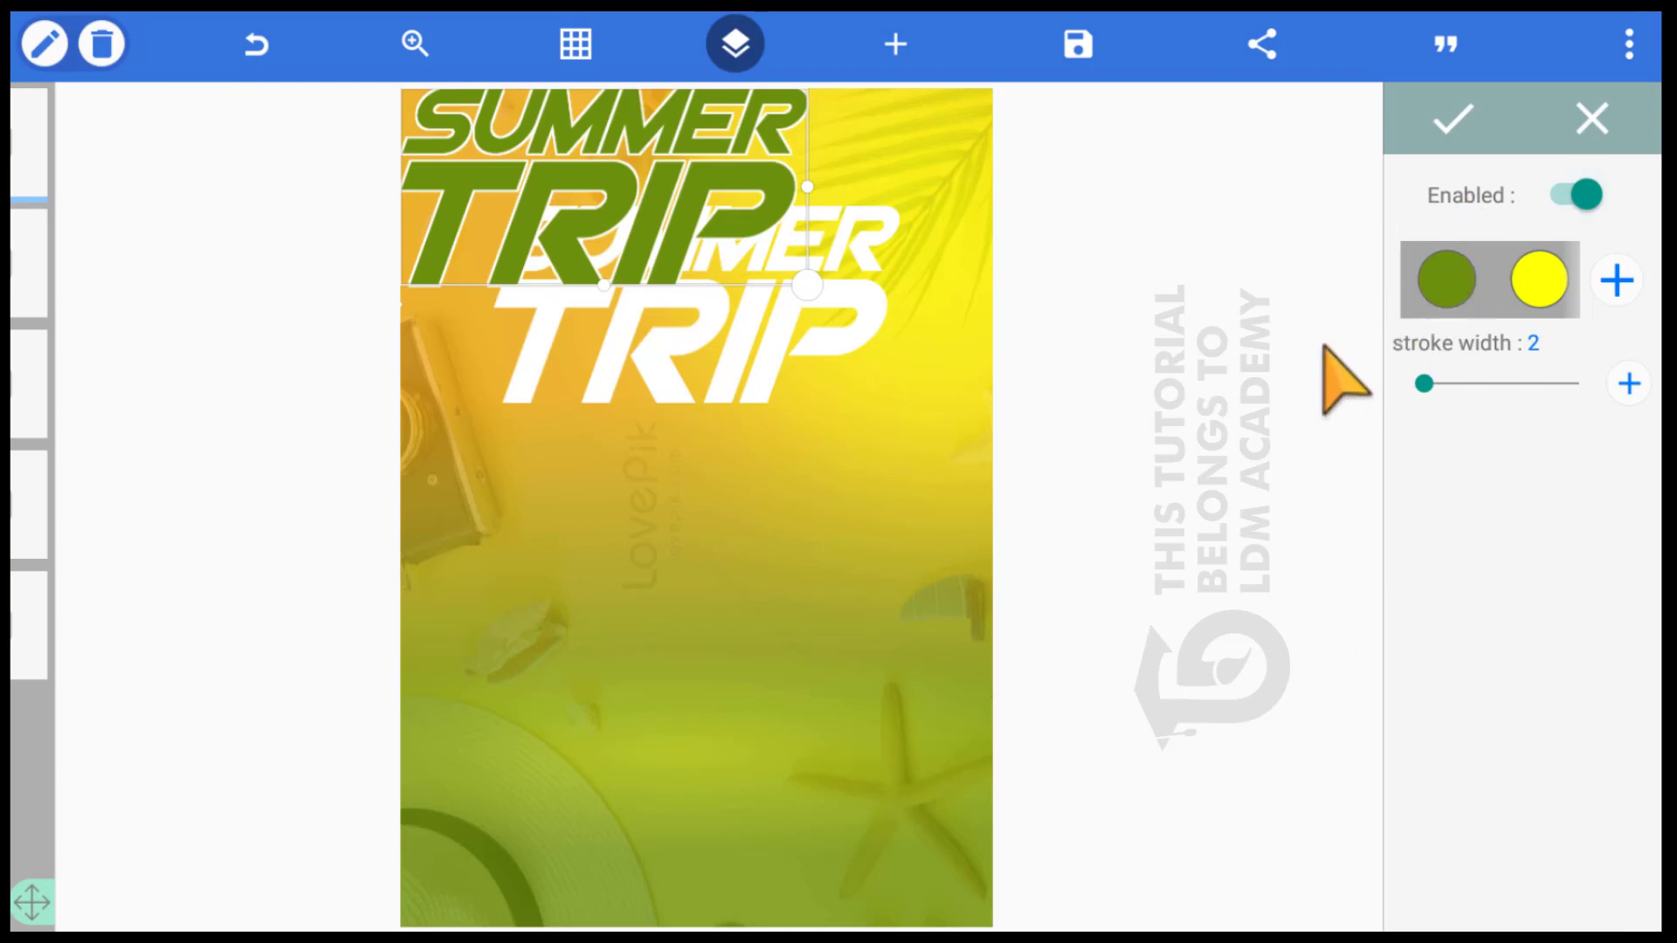
click(1506, 351)
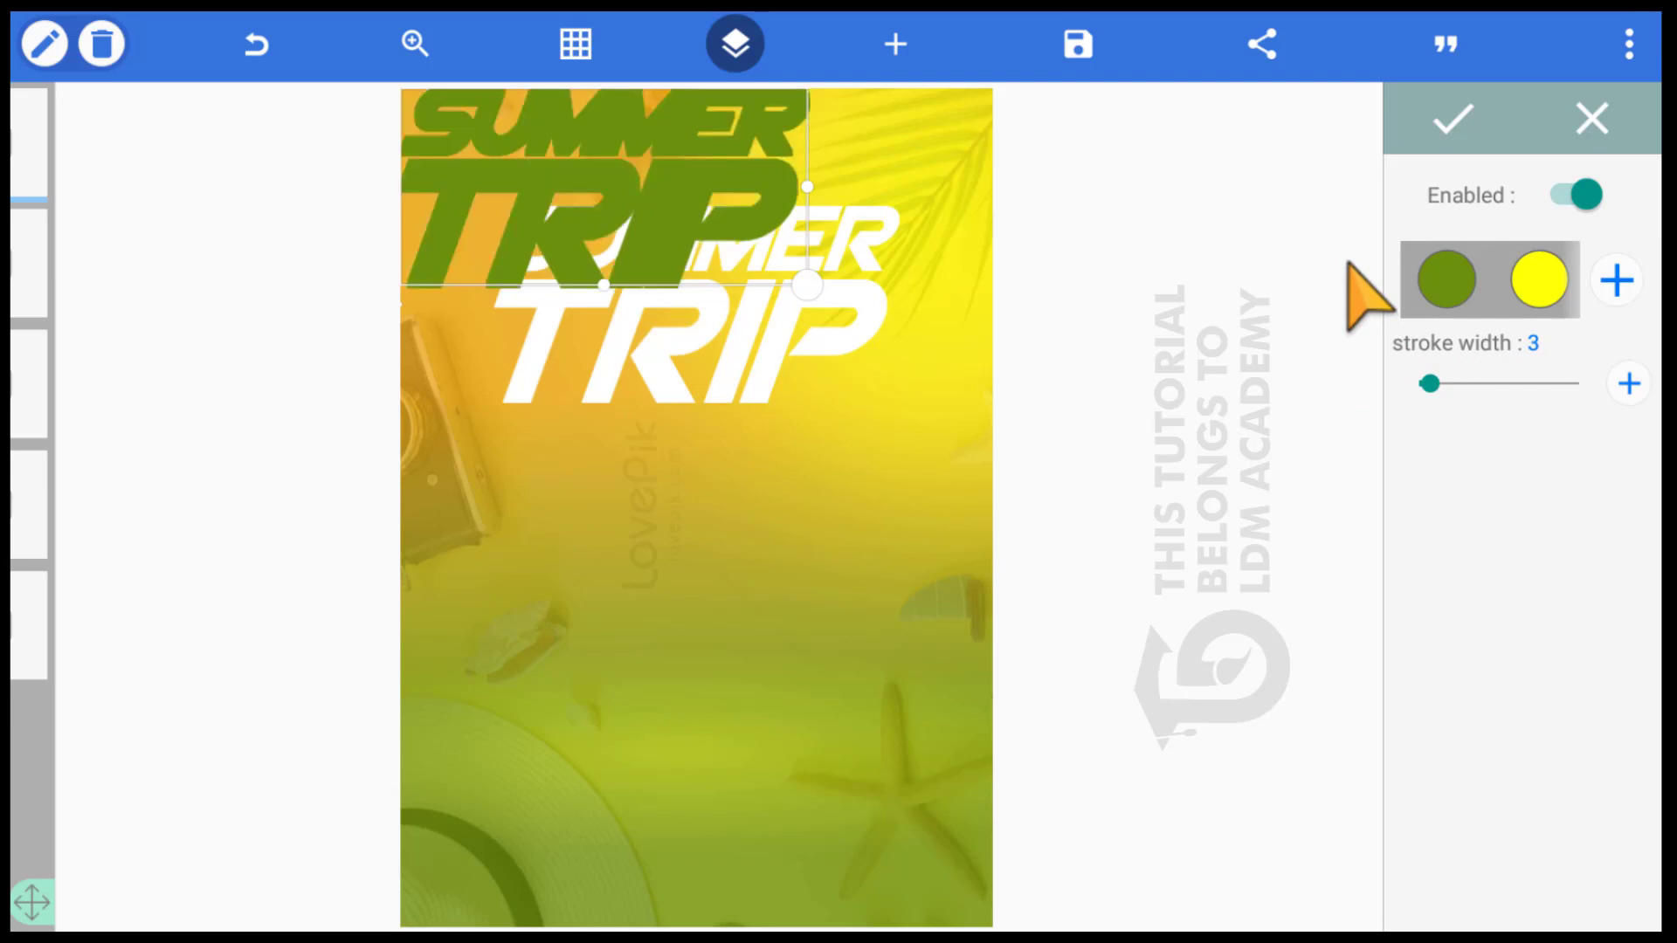
click(1452, 117)
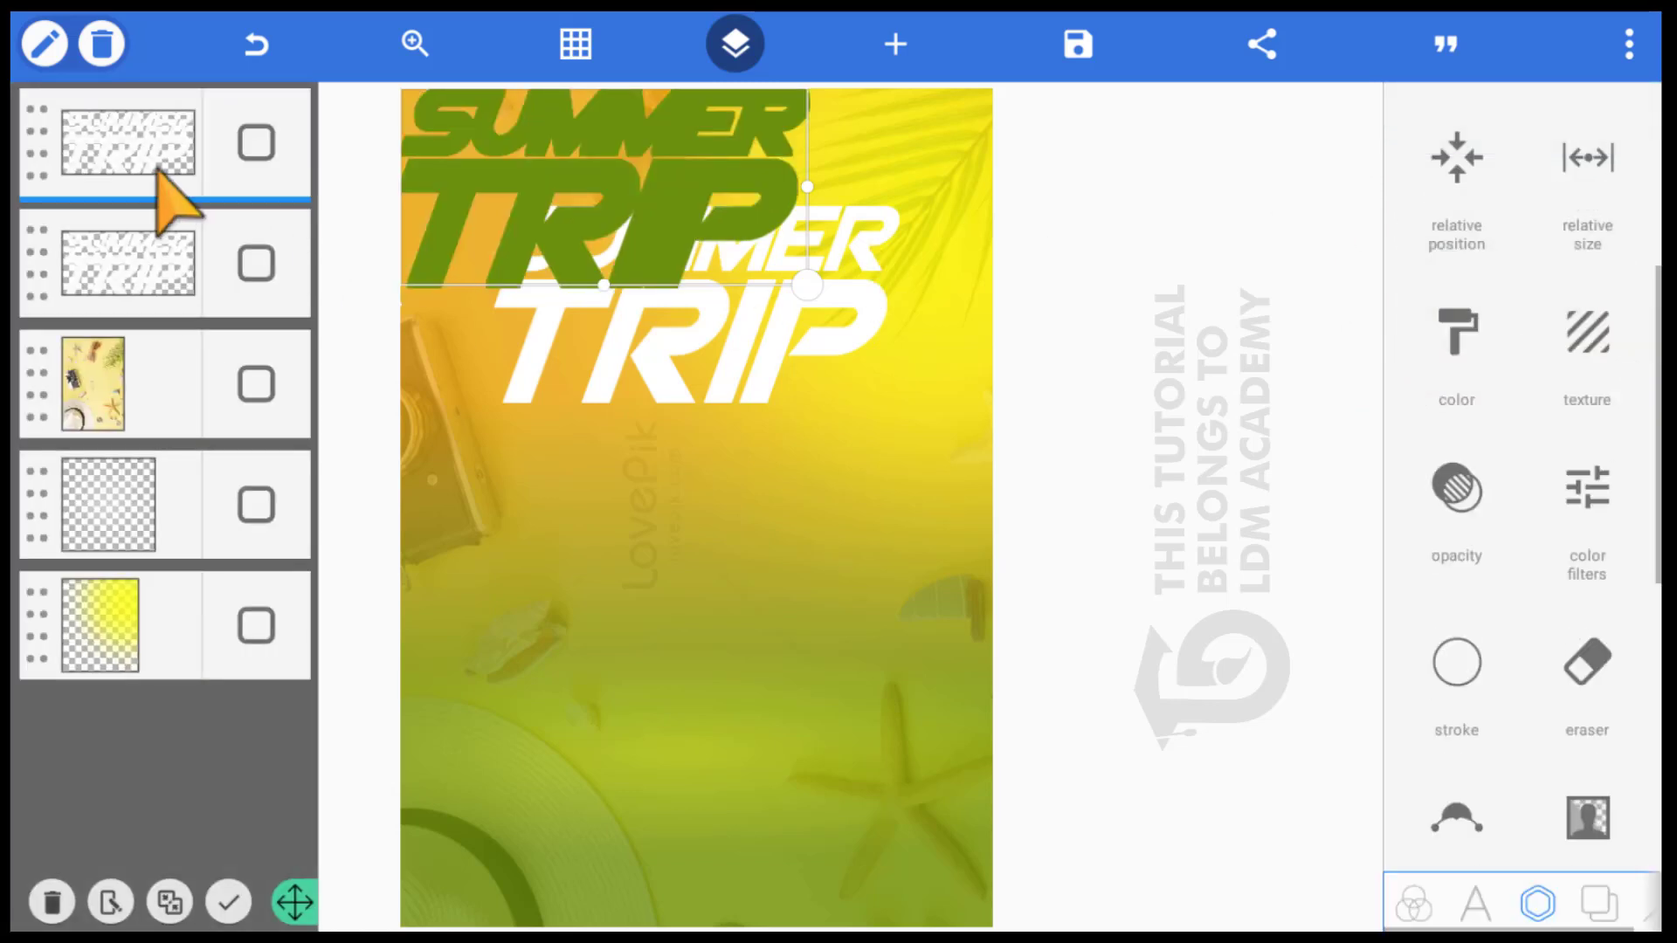
Centre the green SUMMER TRIP copy horizontally on the canvas and move it down exactly over the white title
click(38, 52)
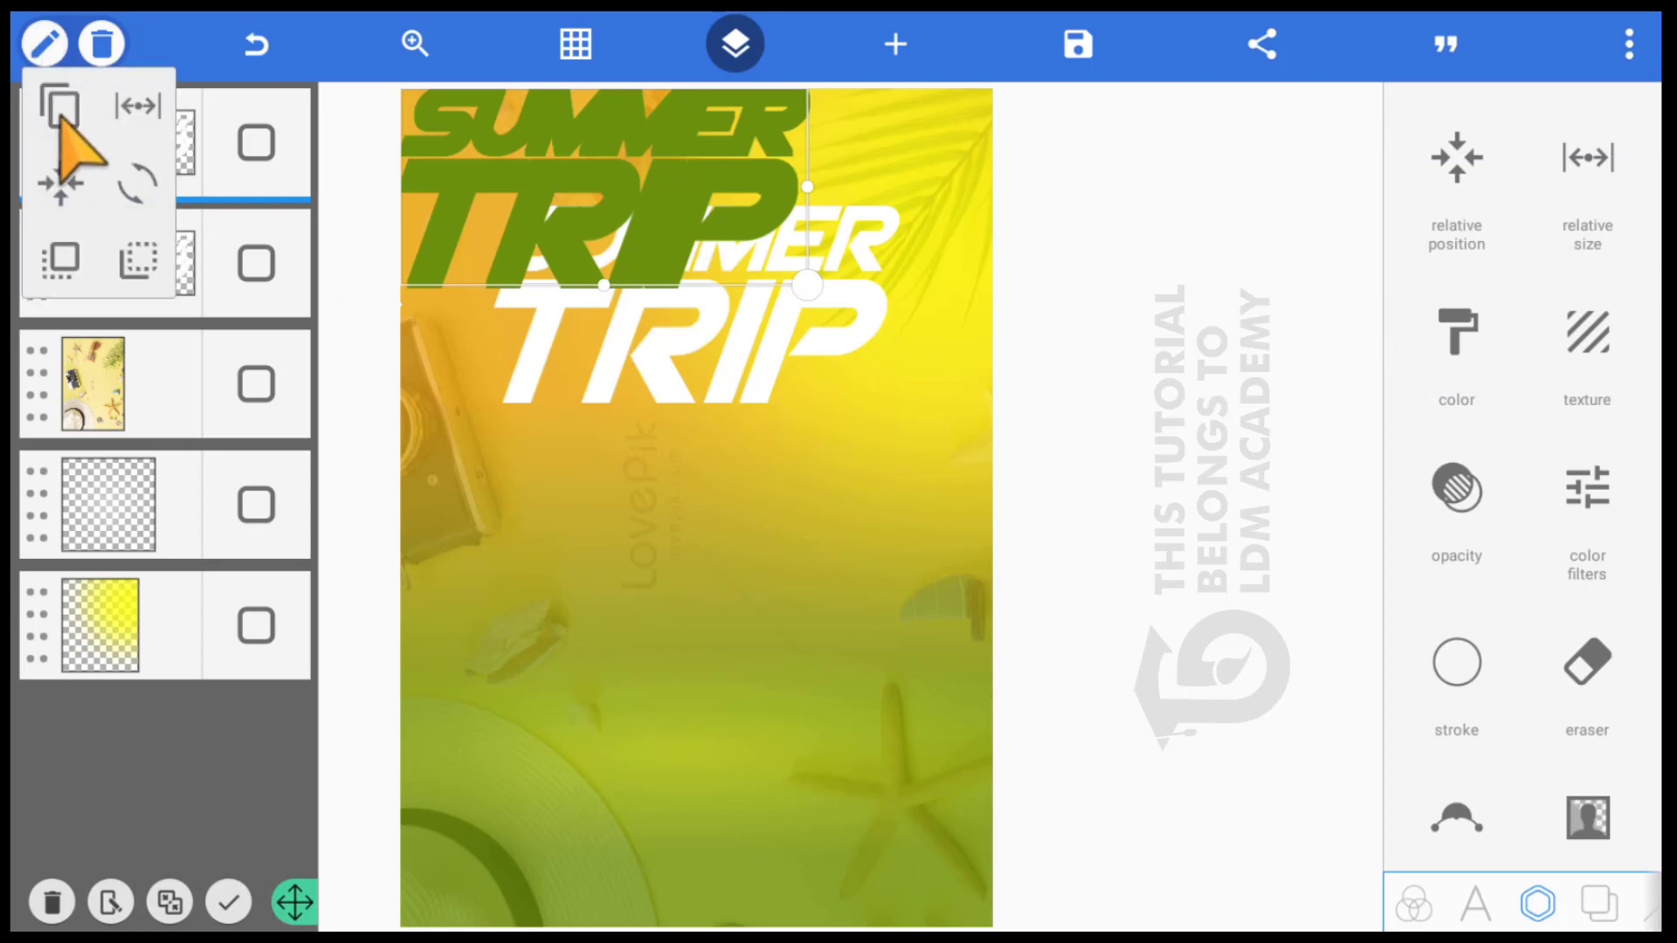
click(61, 179)
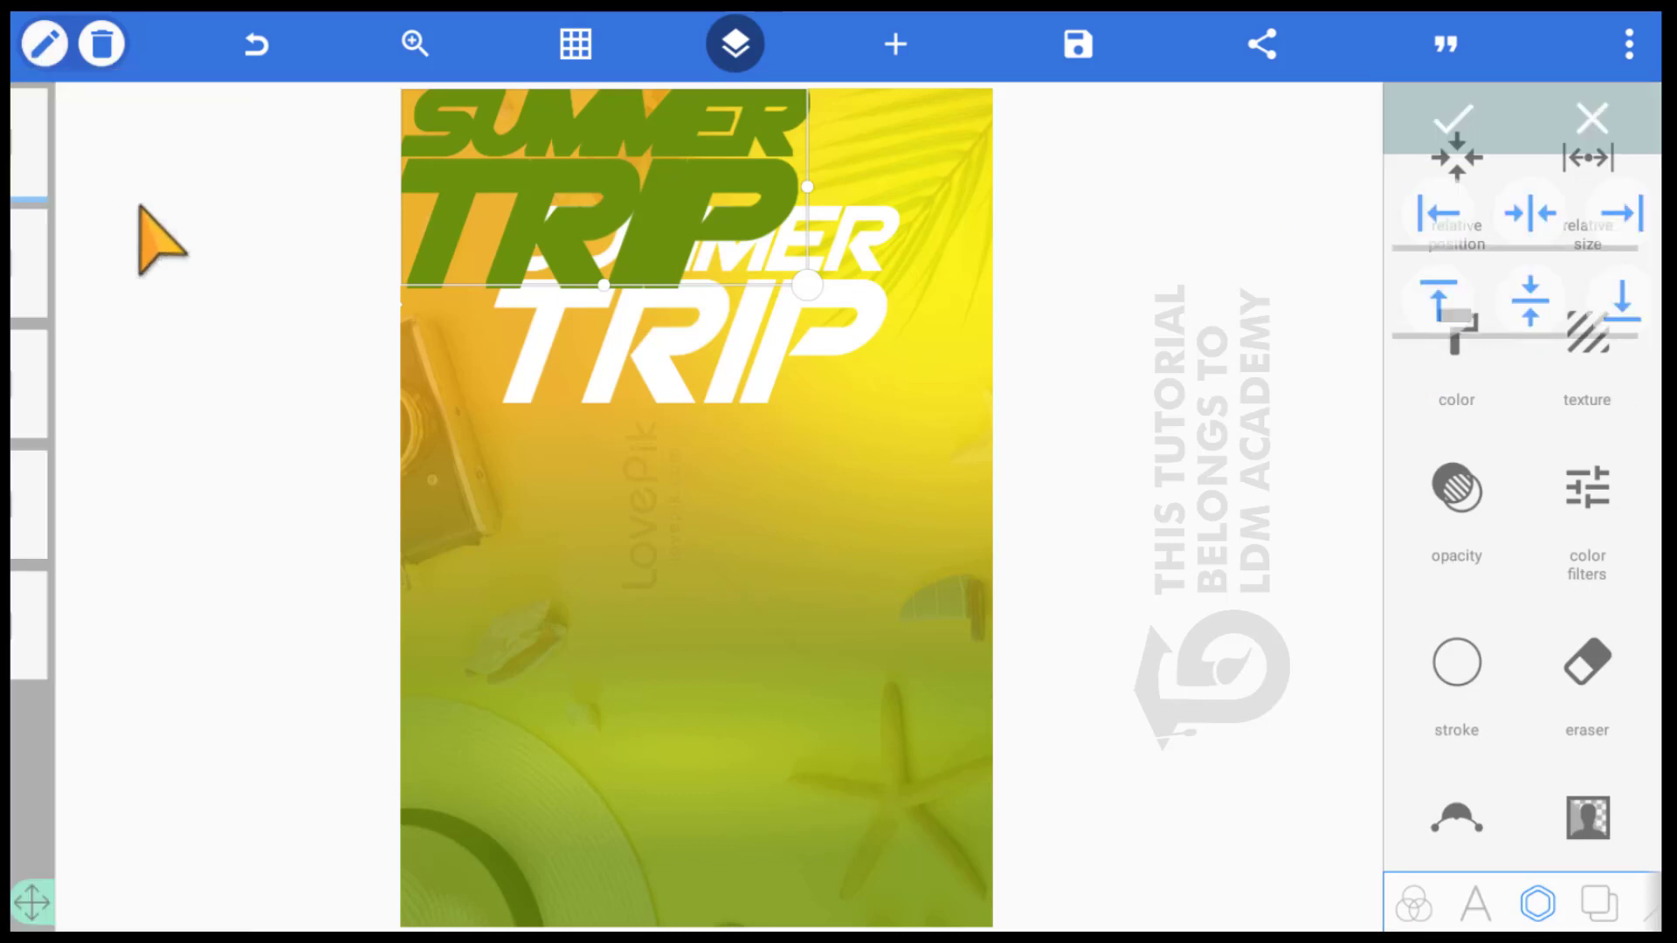
click(1436, 204)
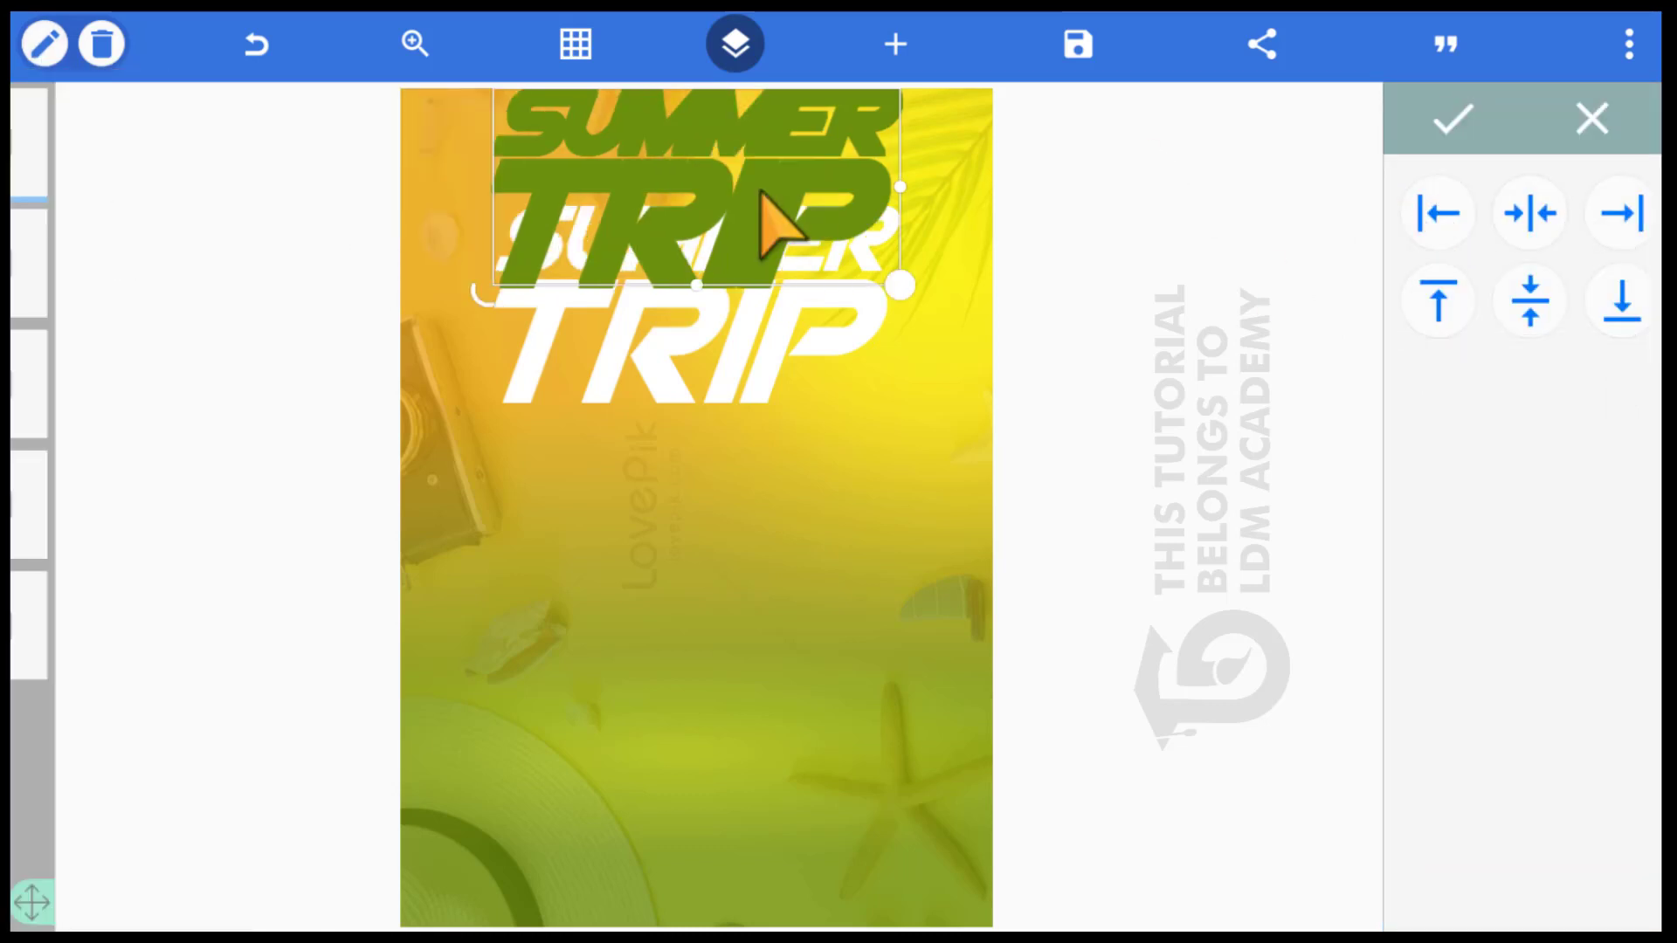
drag(647, 172, 653, 285)
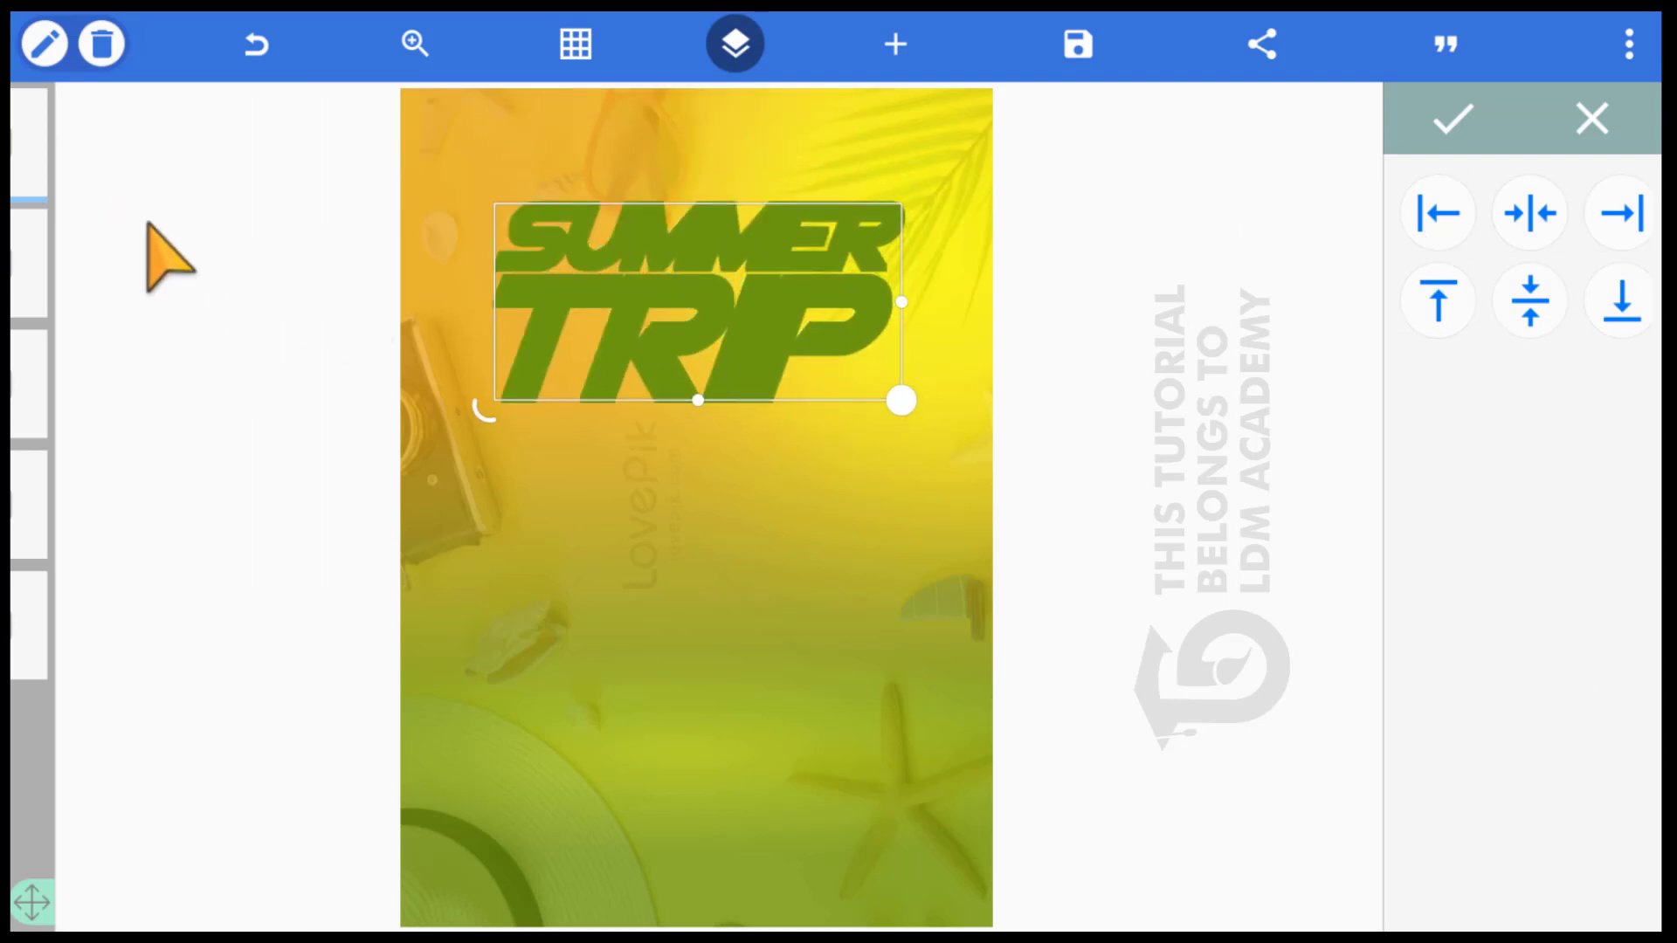
Place the green copy behind the white SUMMER TRIP title and shift the white title upward to expose the copy
click(45, 43)
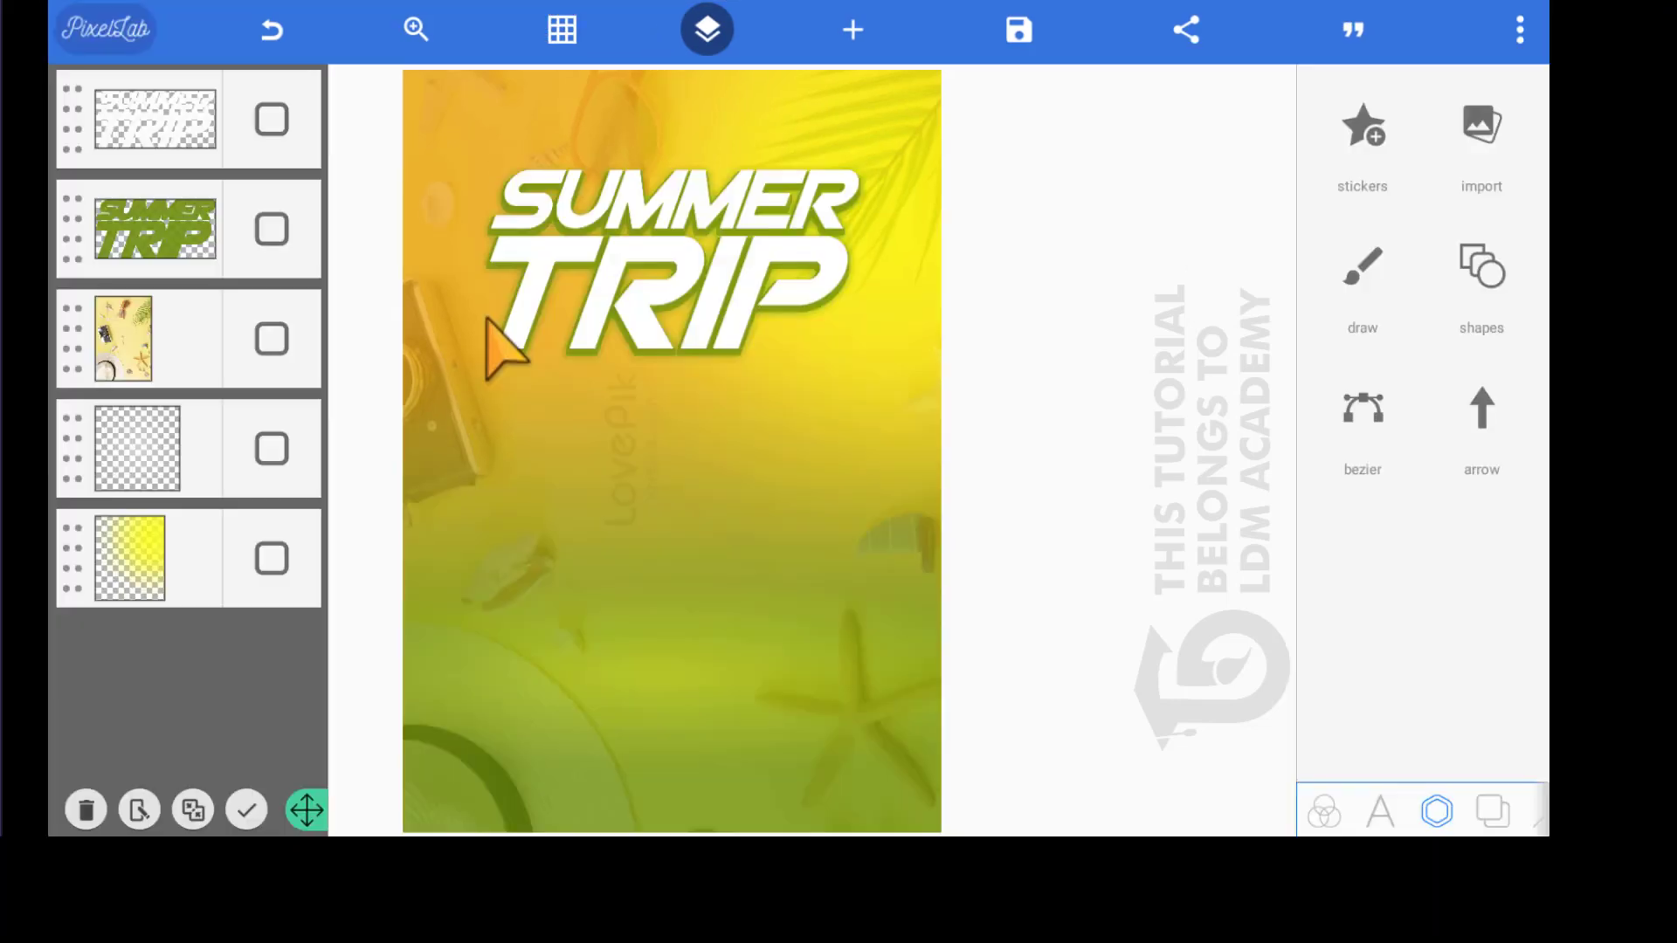
click(491, 327)
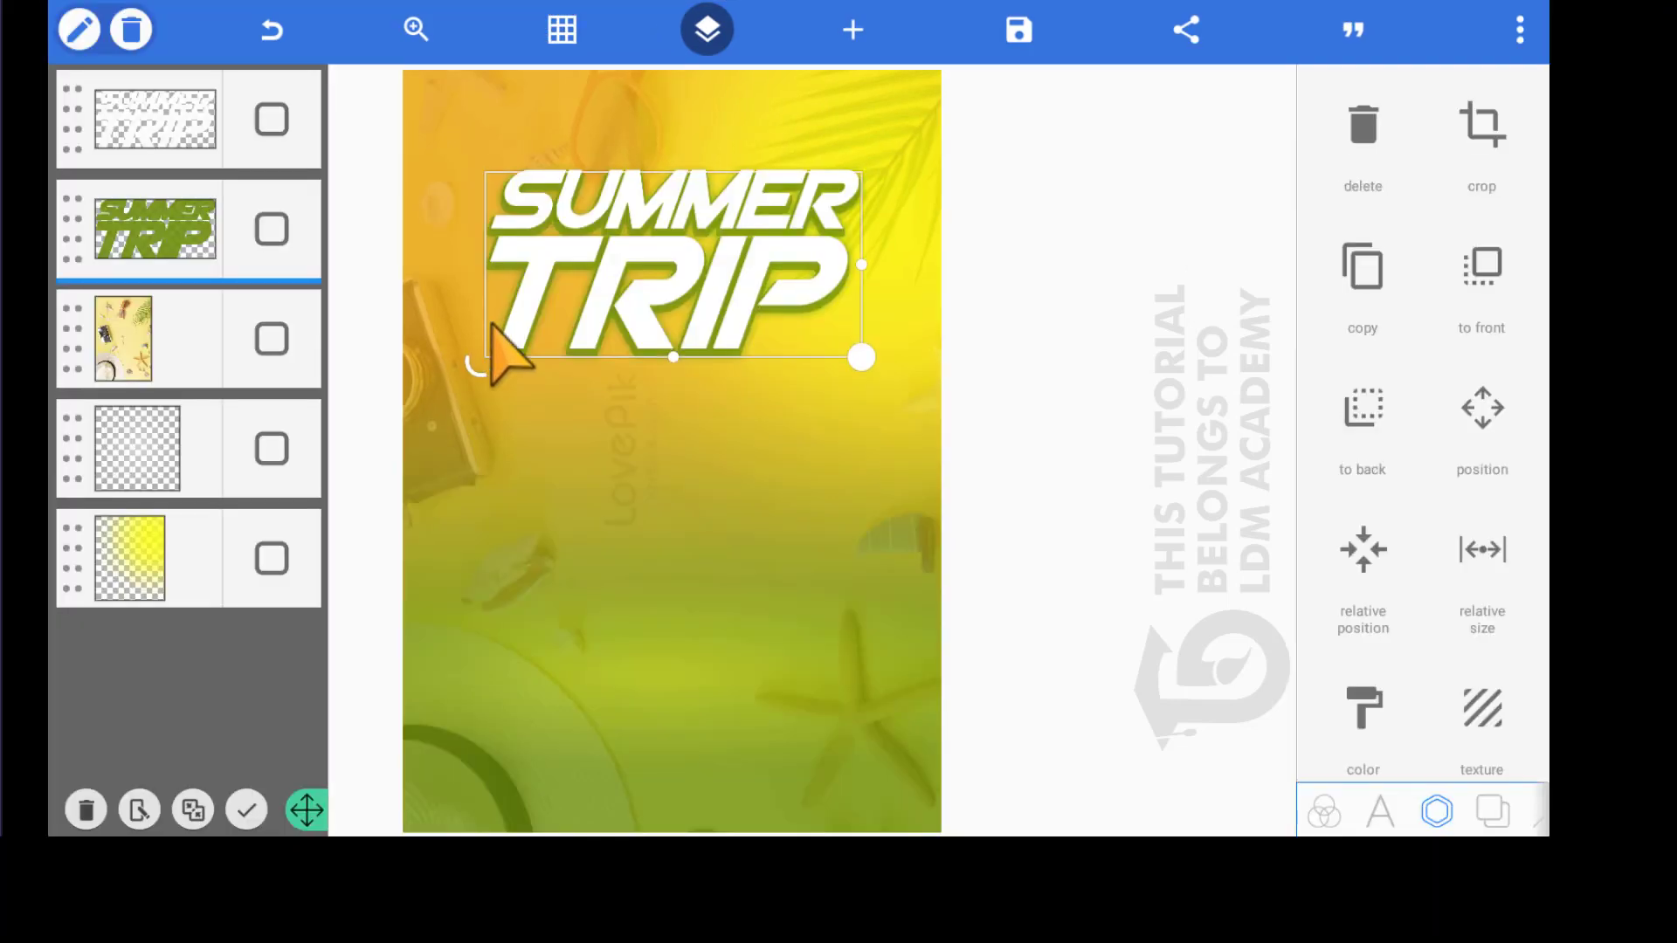
drag(490, 328, 498, 359)
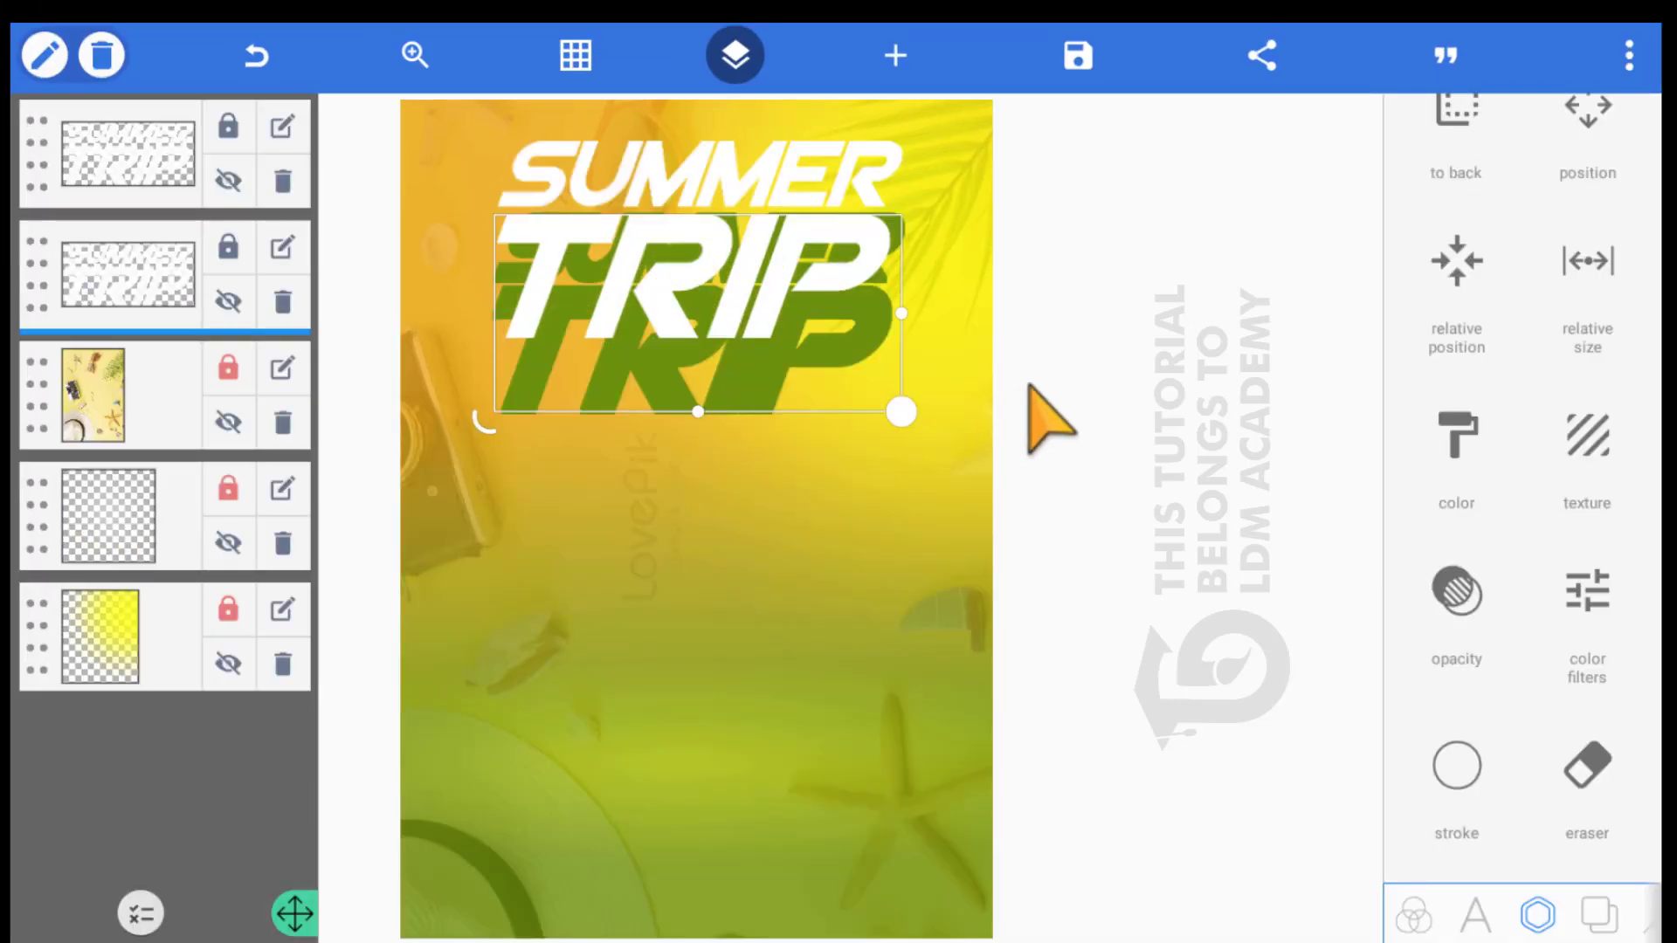
Add a dark green square shape, shrink it to a tiny size and place it on the P of the green title copy
click(890, 55)
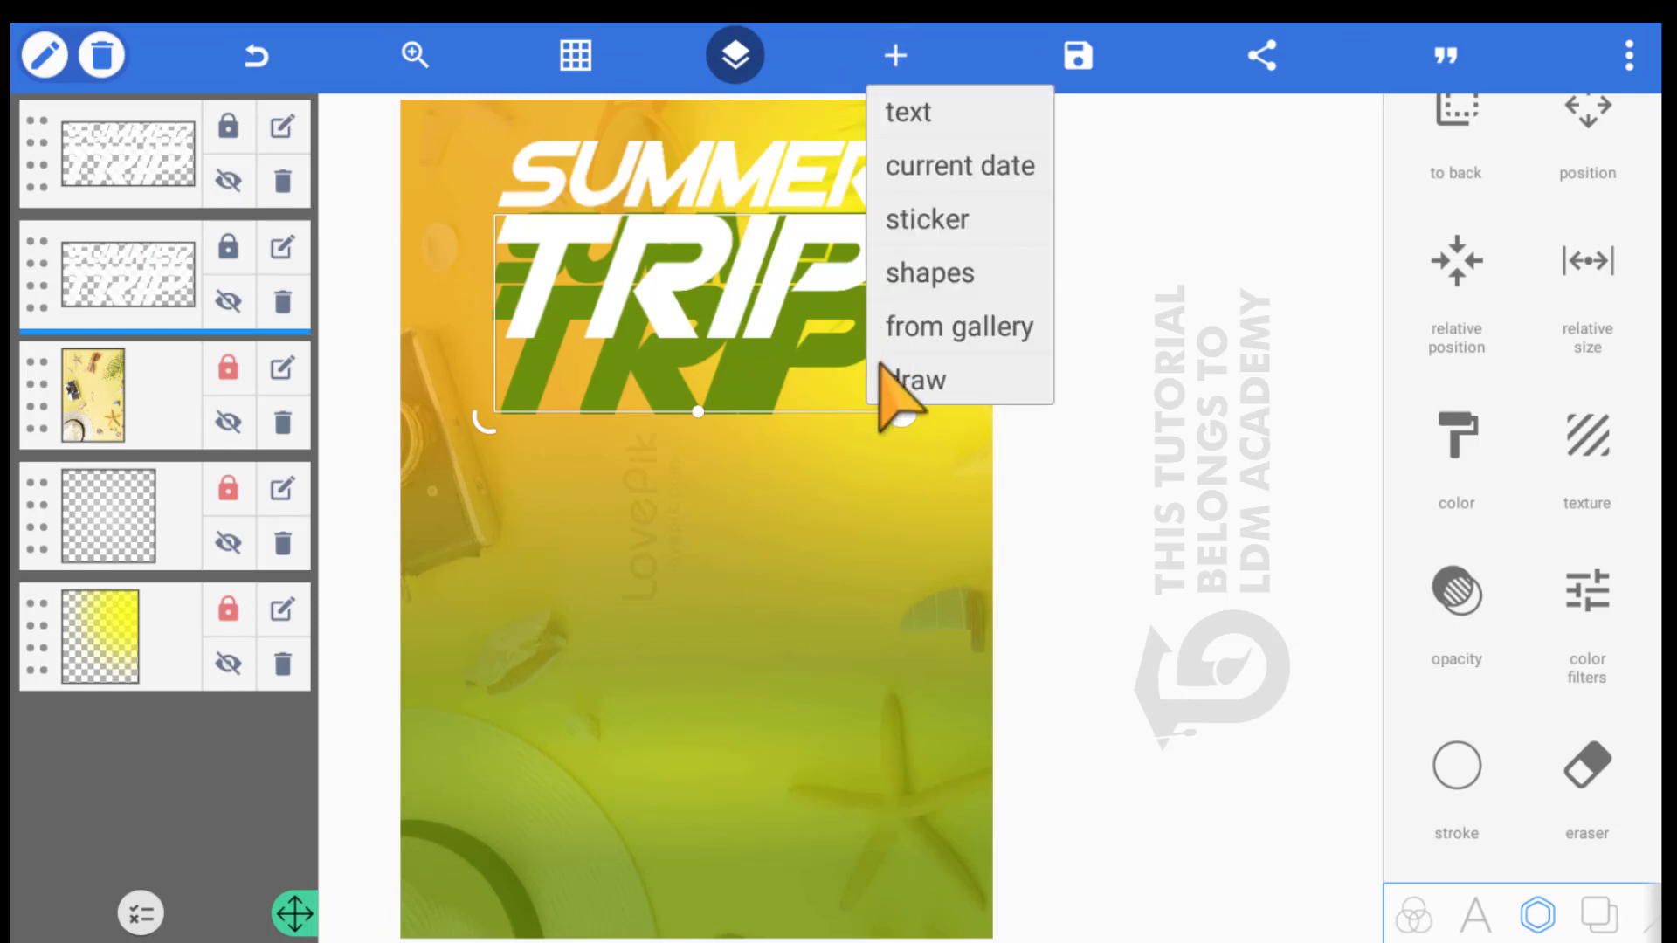
click(874, 278)
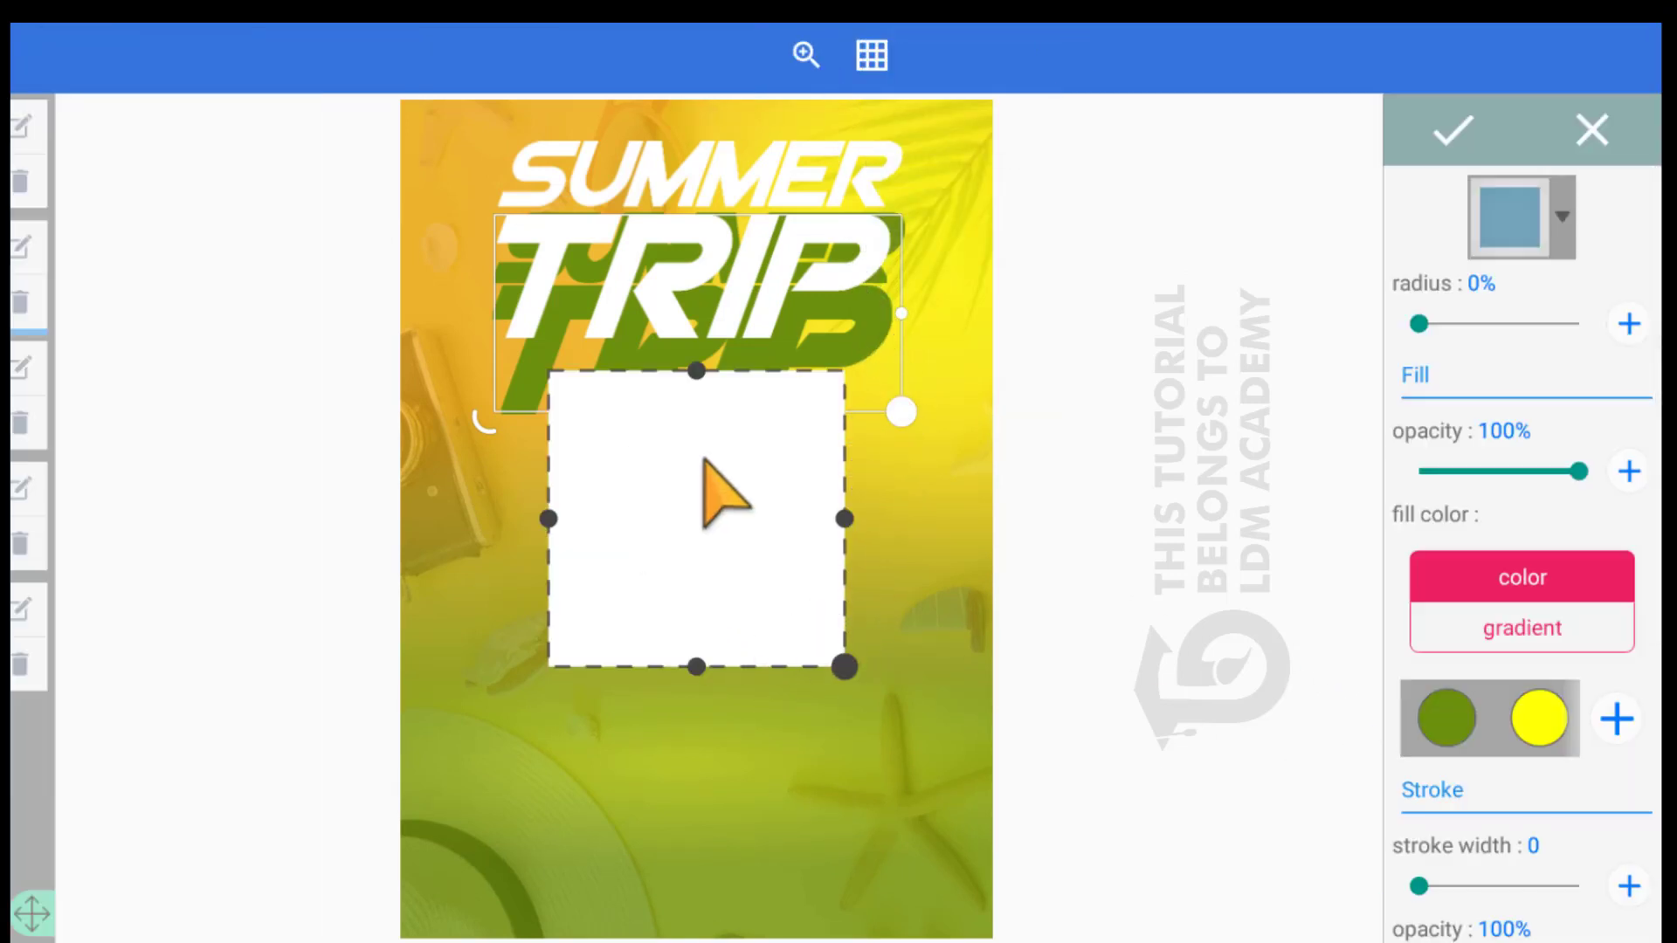
click(1445, 718)
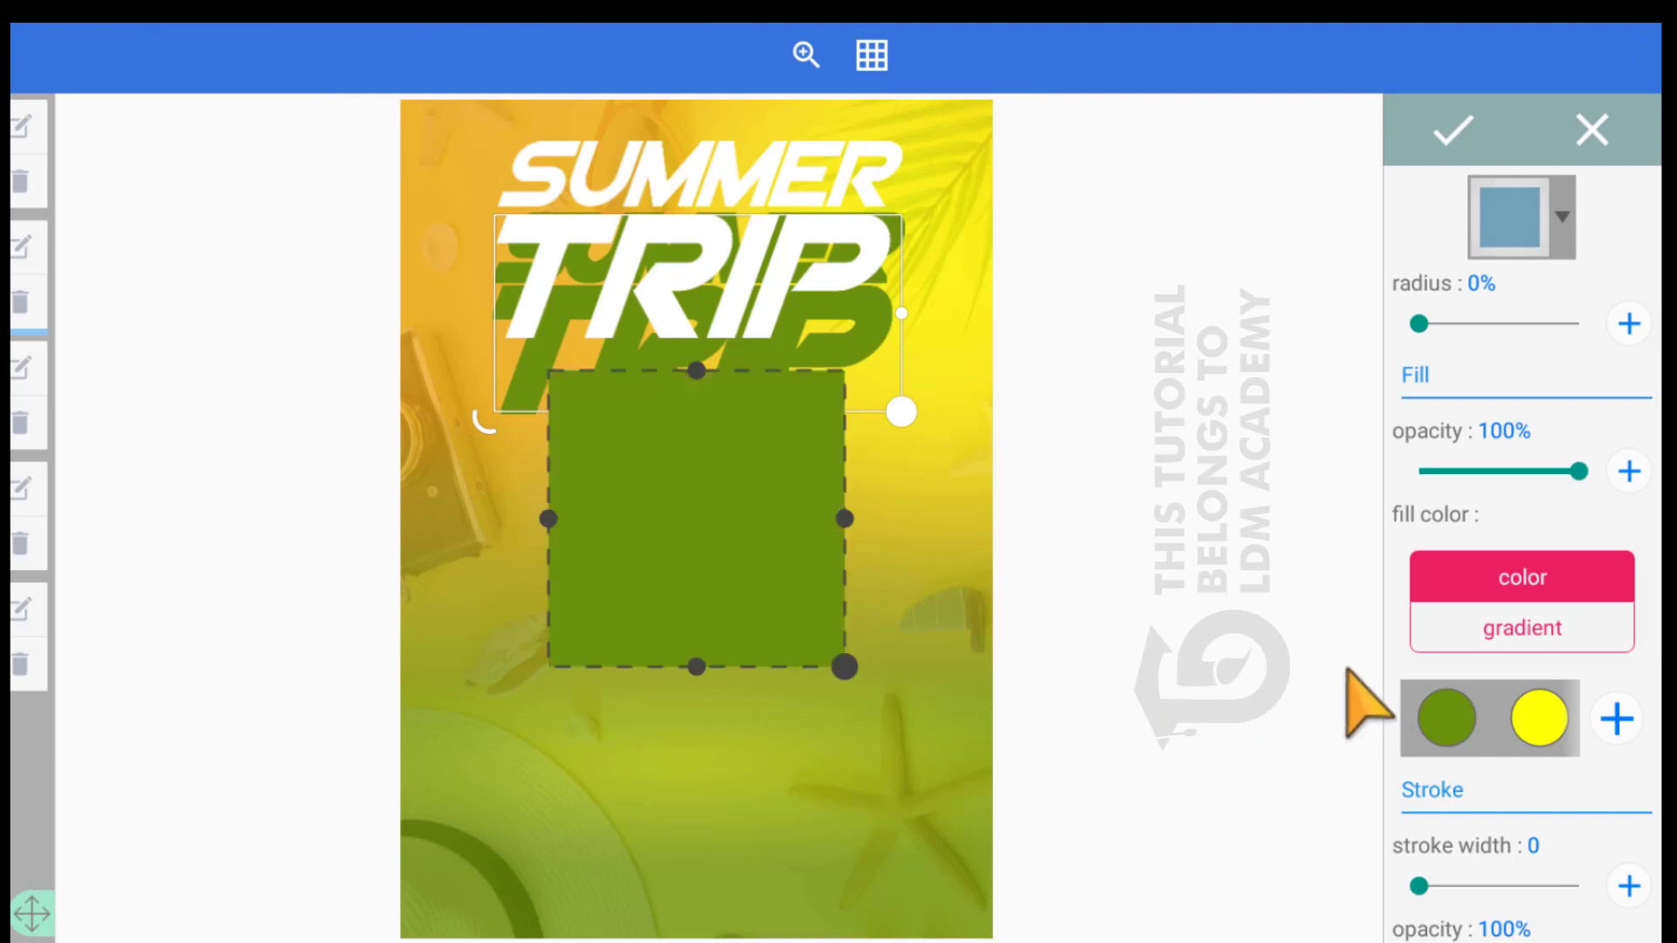
click(1452, 131)
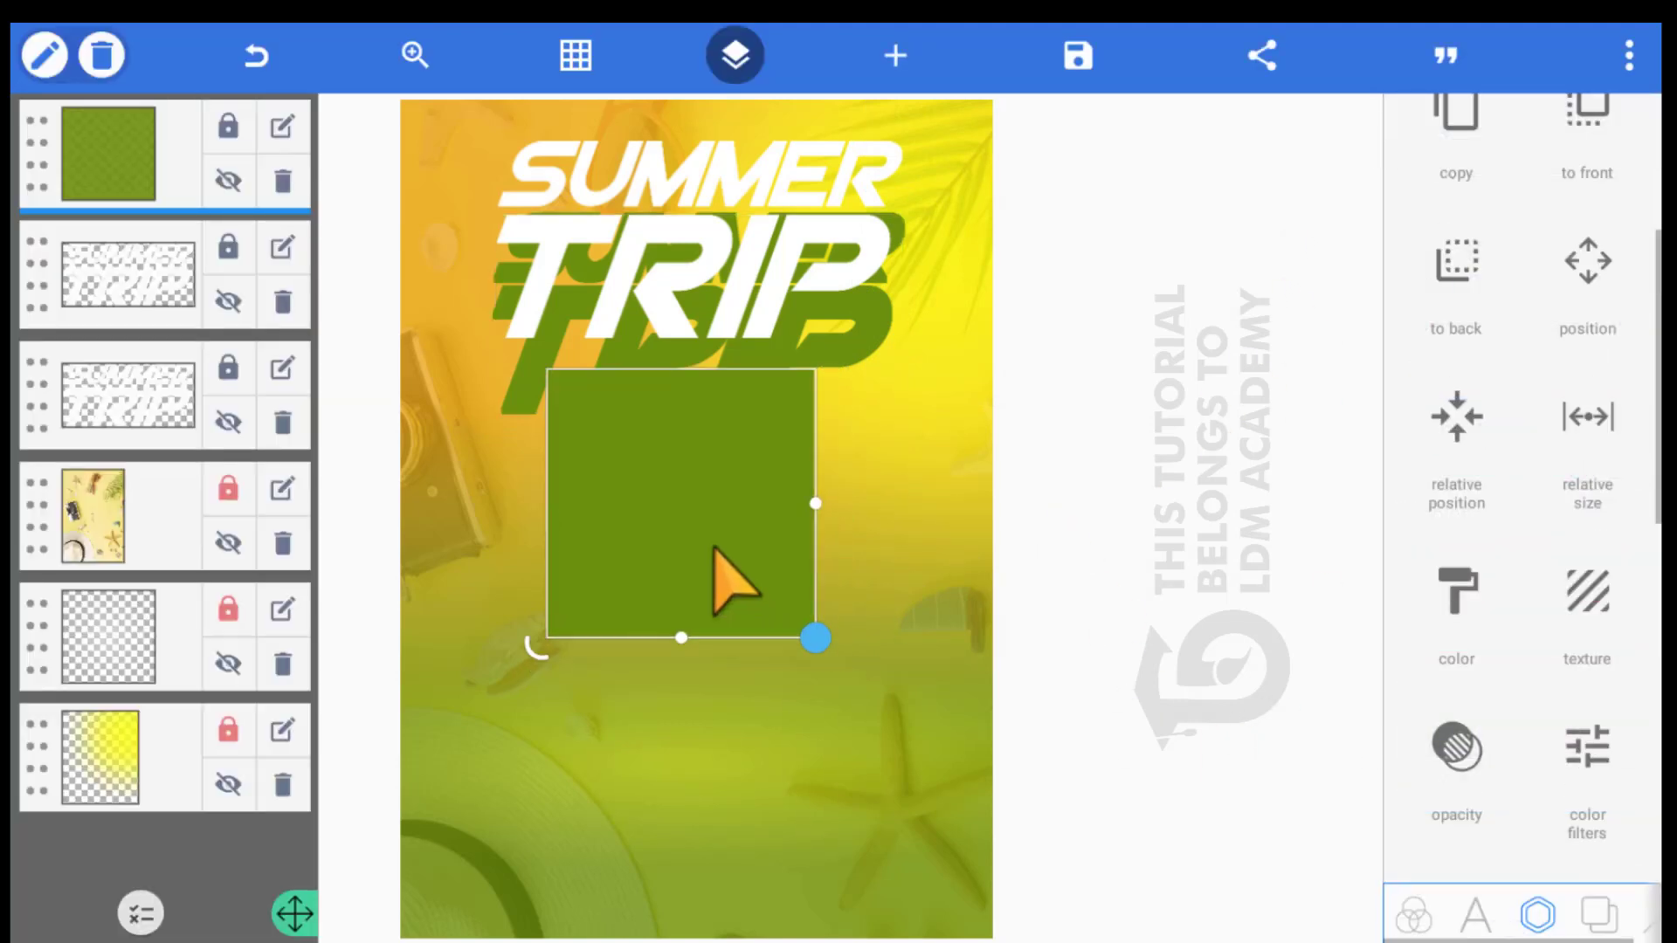
drag(714, 550, 715, 353)
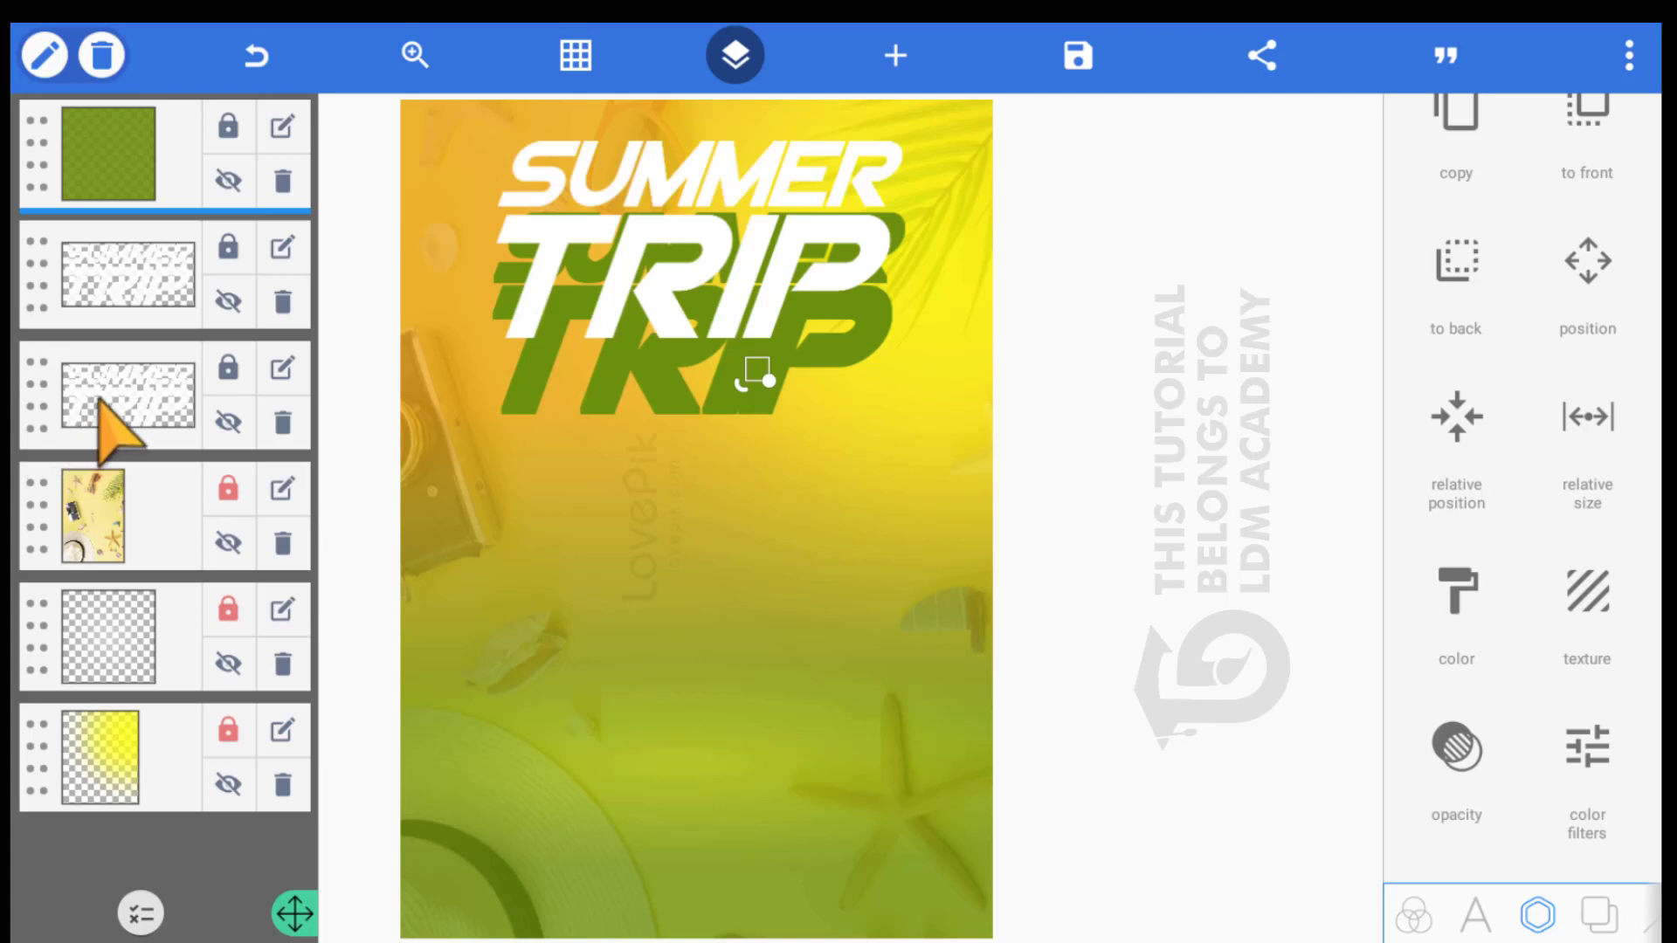
Merge the tiny green square with the green SUMMER TRIP copy into a single object
click(222, 416)
click(222, 416)
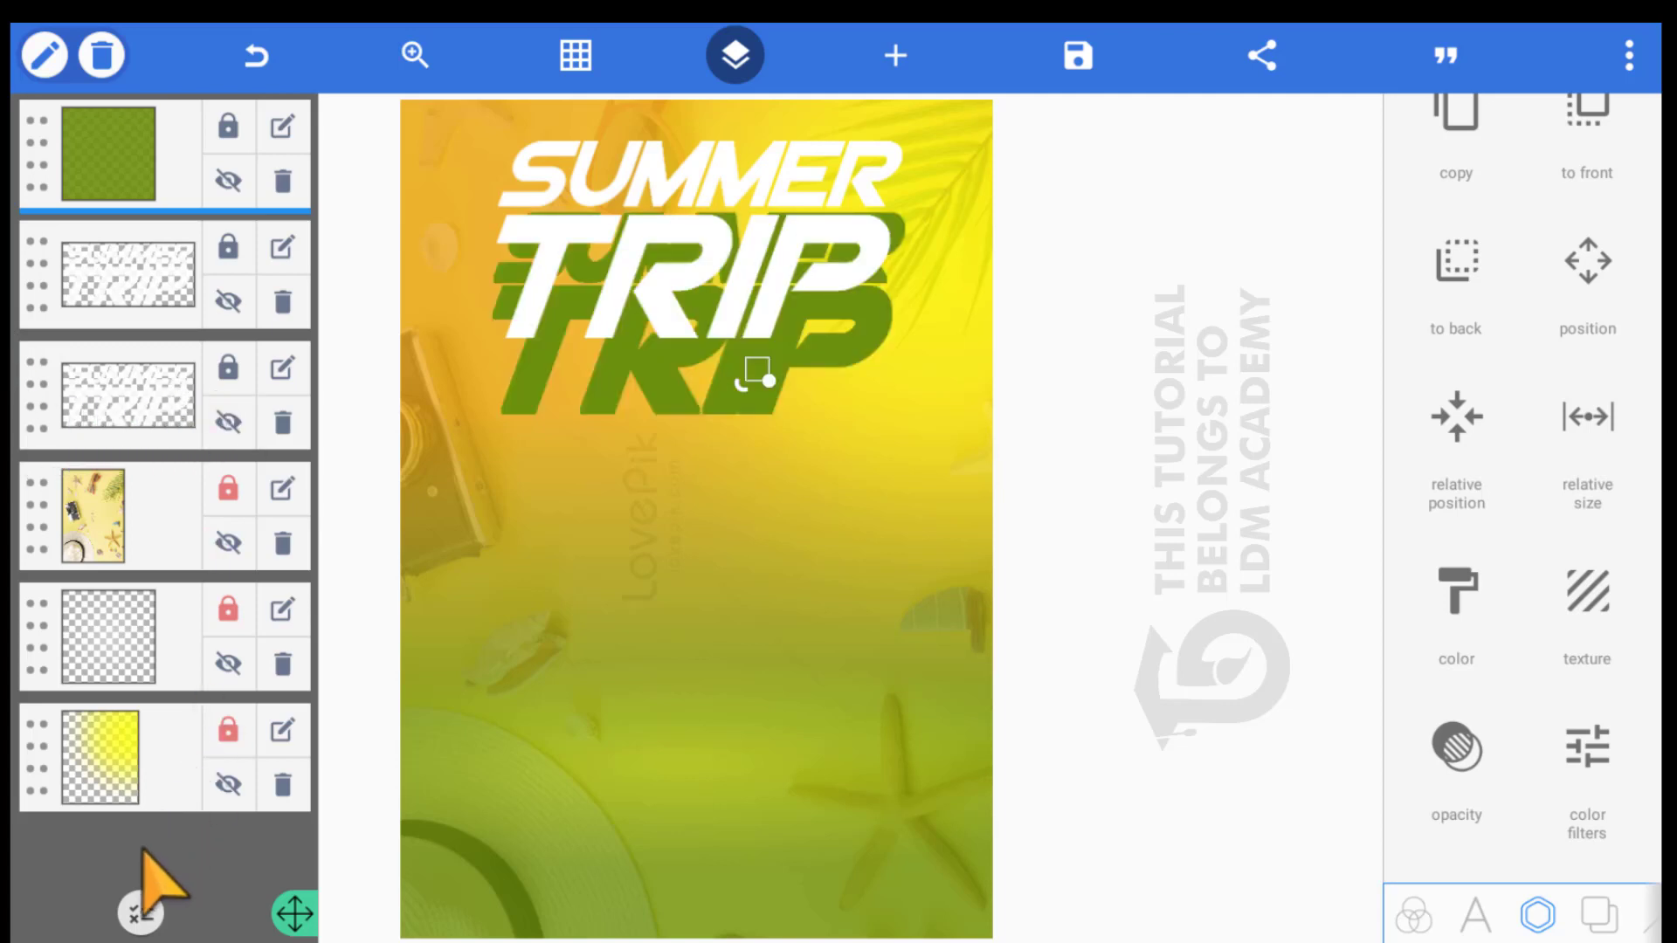
click(142, 911)
click(253, 157)
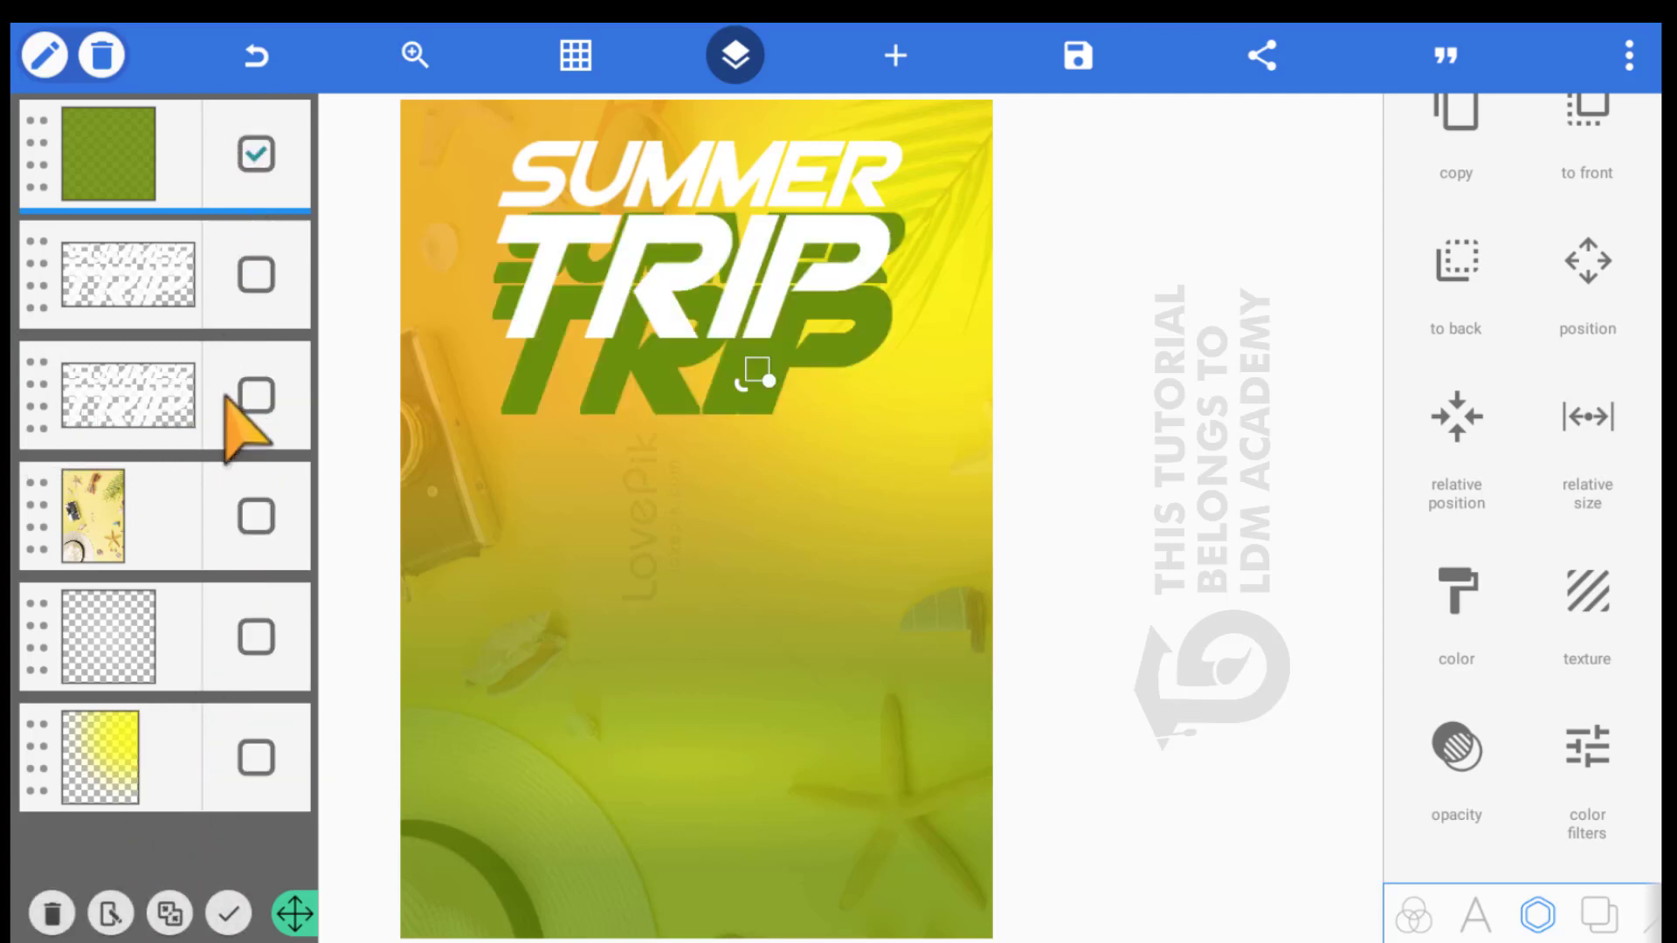
click(253, 402)
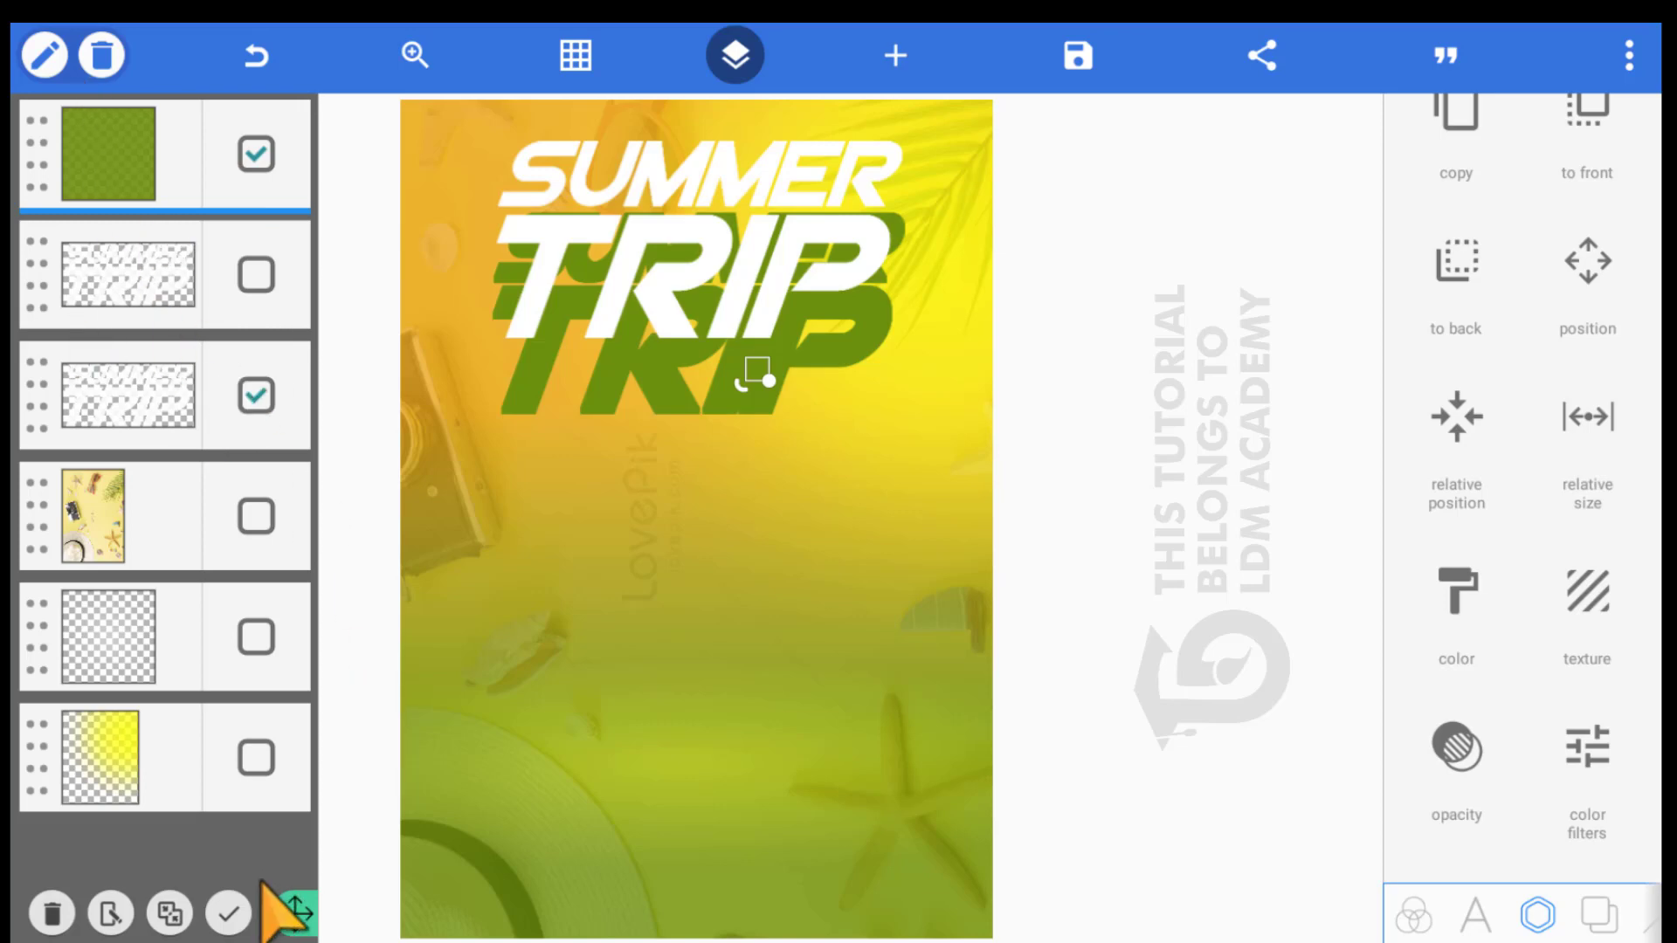
click(167, 908)
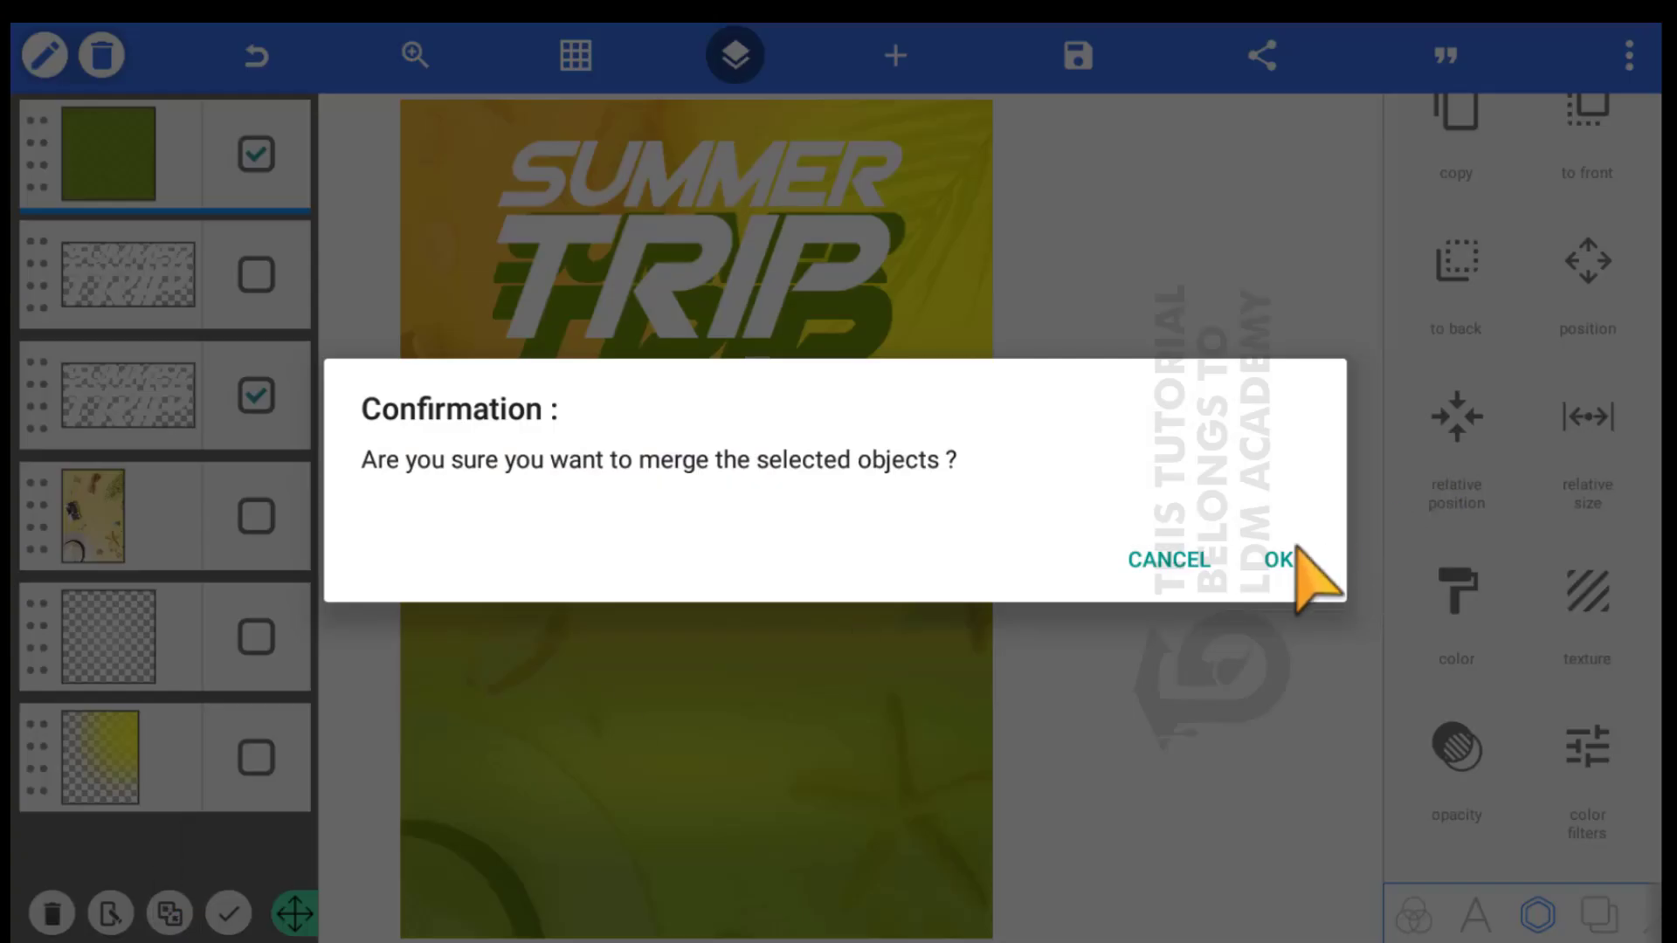
click(1205, 537)
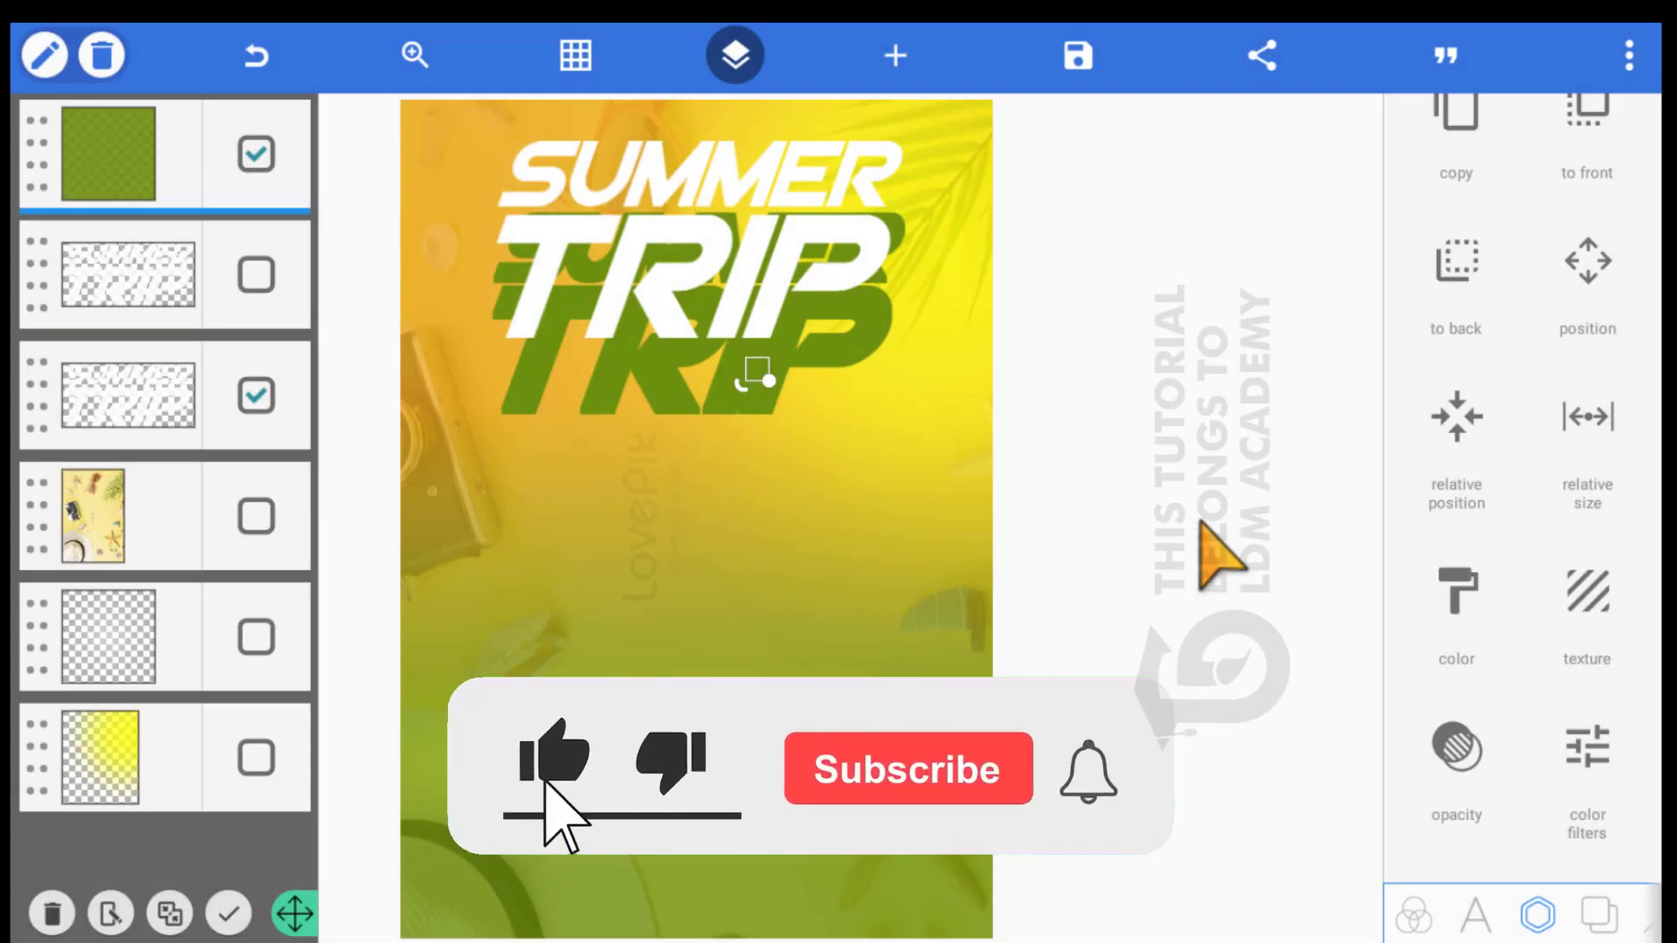
Recolour the merged green SUMMER TRIP copy with the orange #EAA518 sampled from the top of the background gradient
scroll(1432, 760, down, 3)
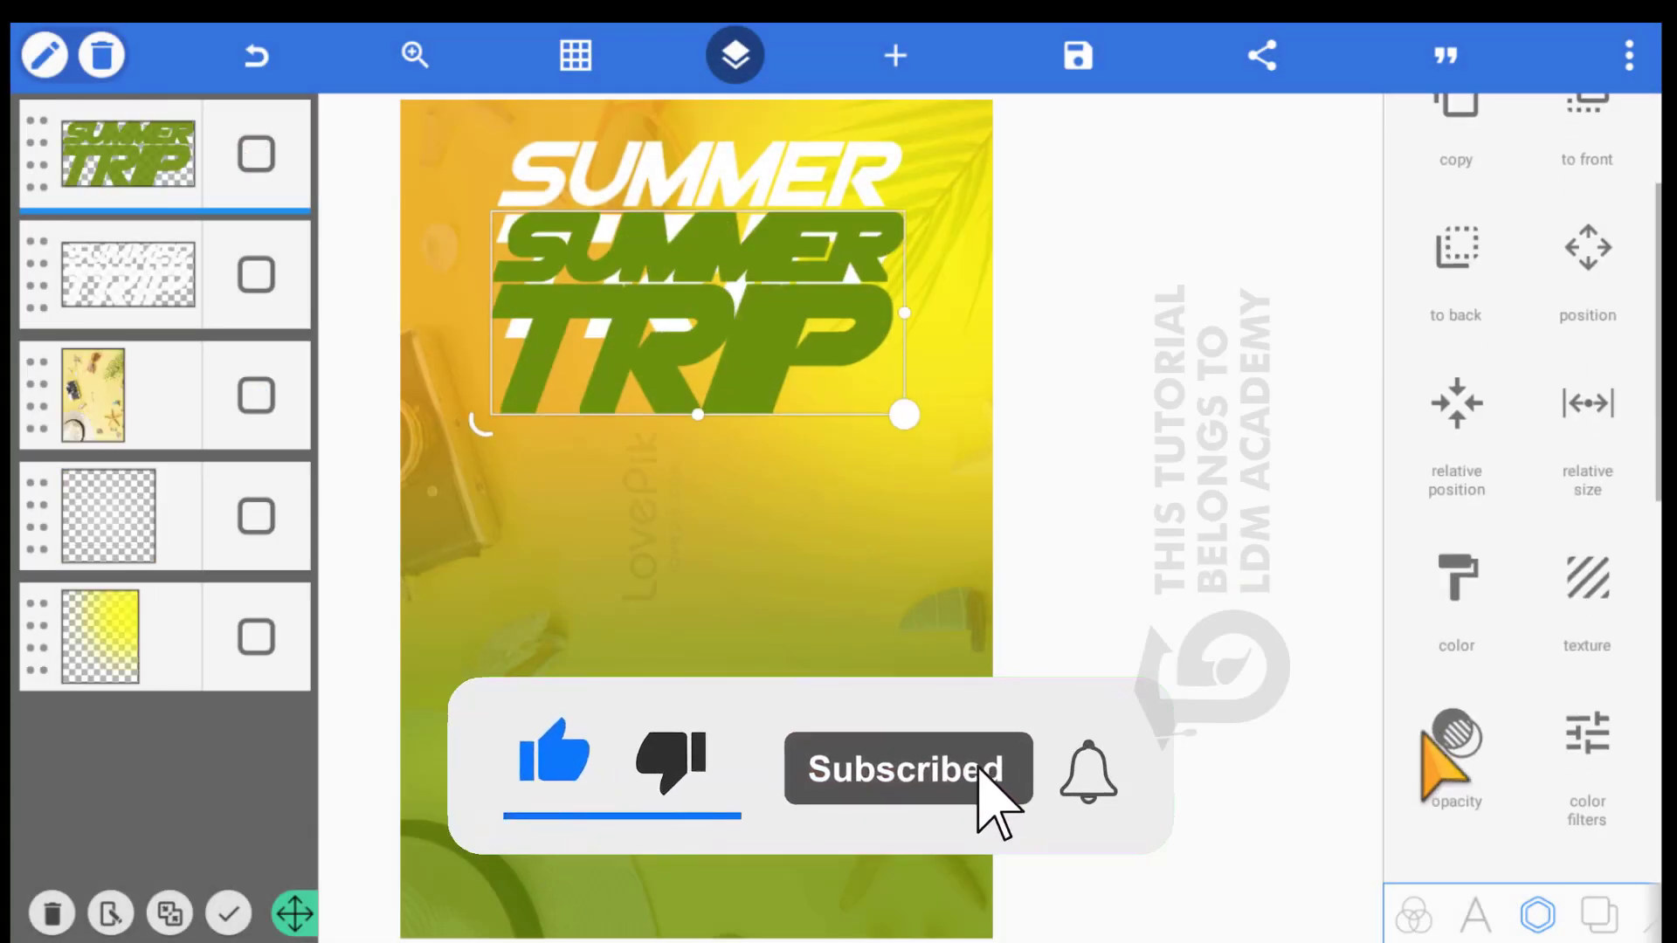
click(1355, 533)
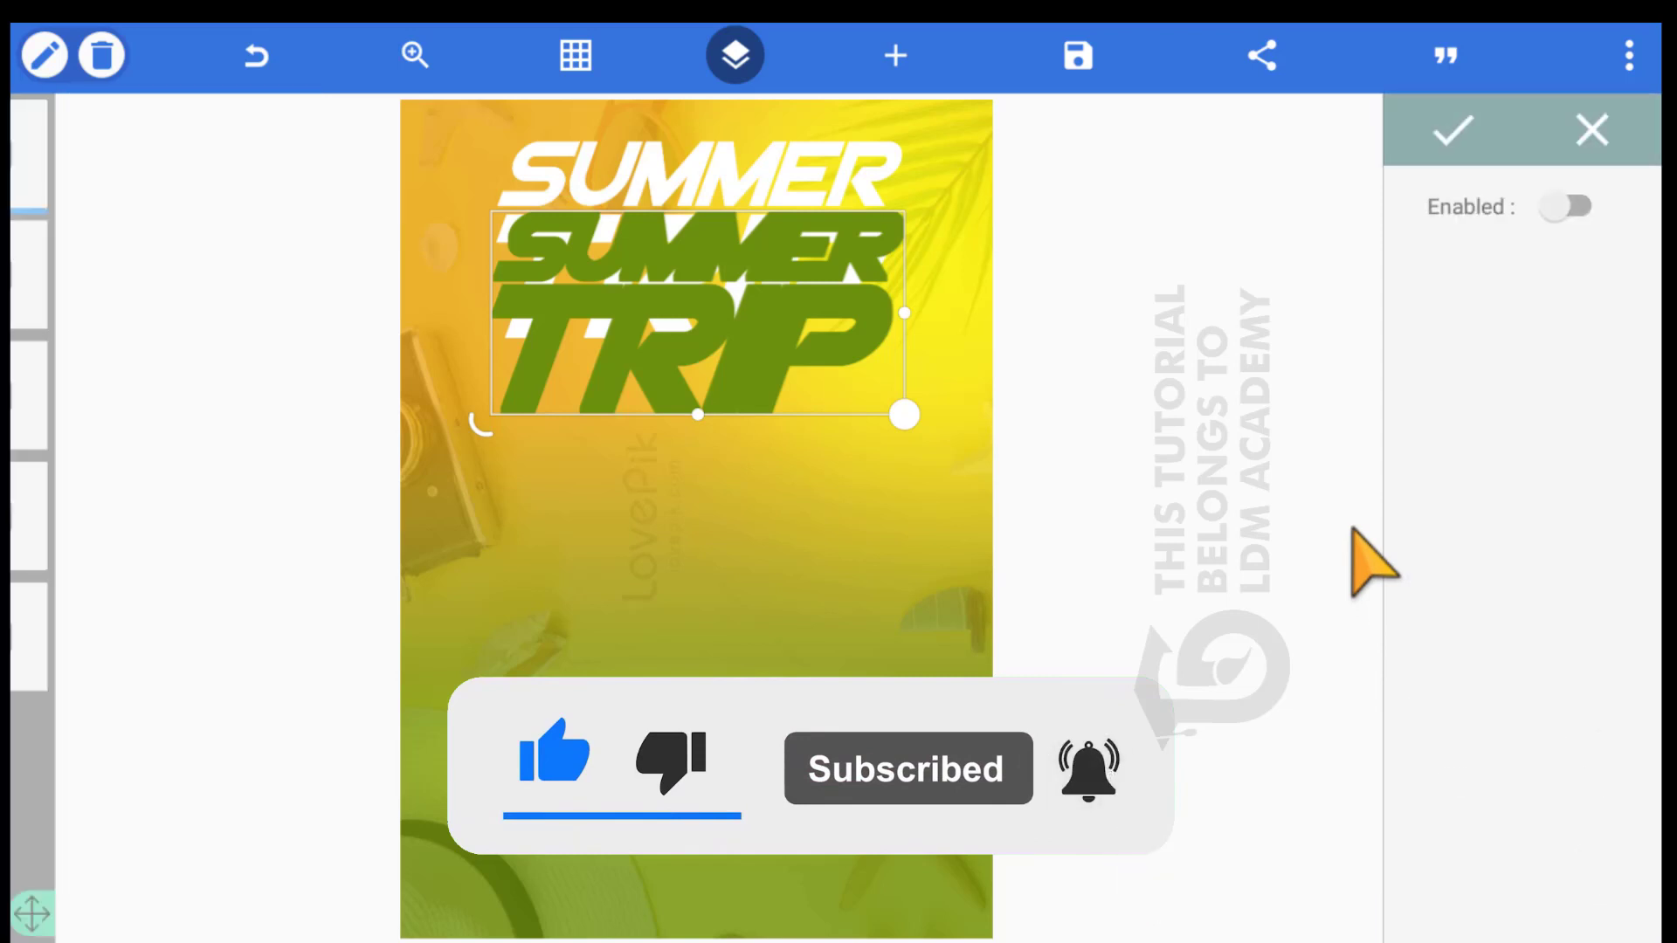
click(1457, 194)
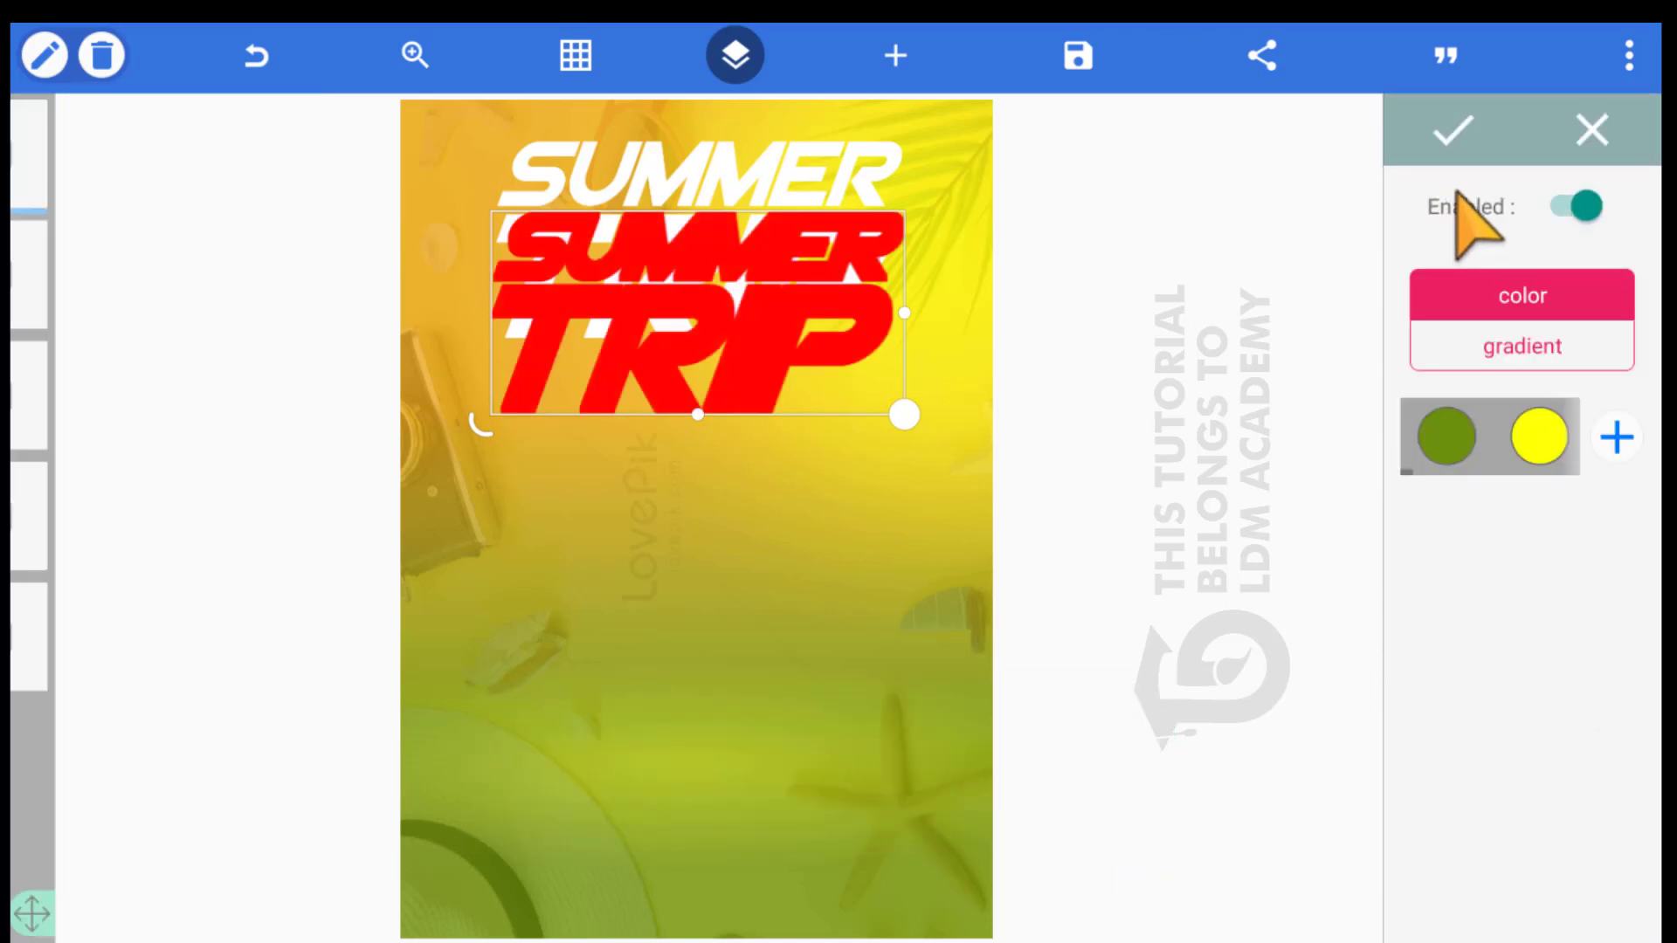
drag(1441, 424, 1386, 430)
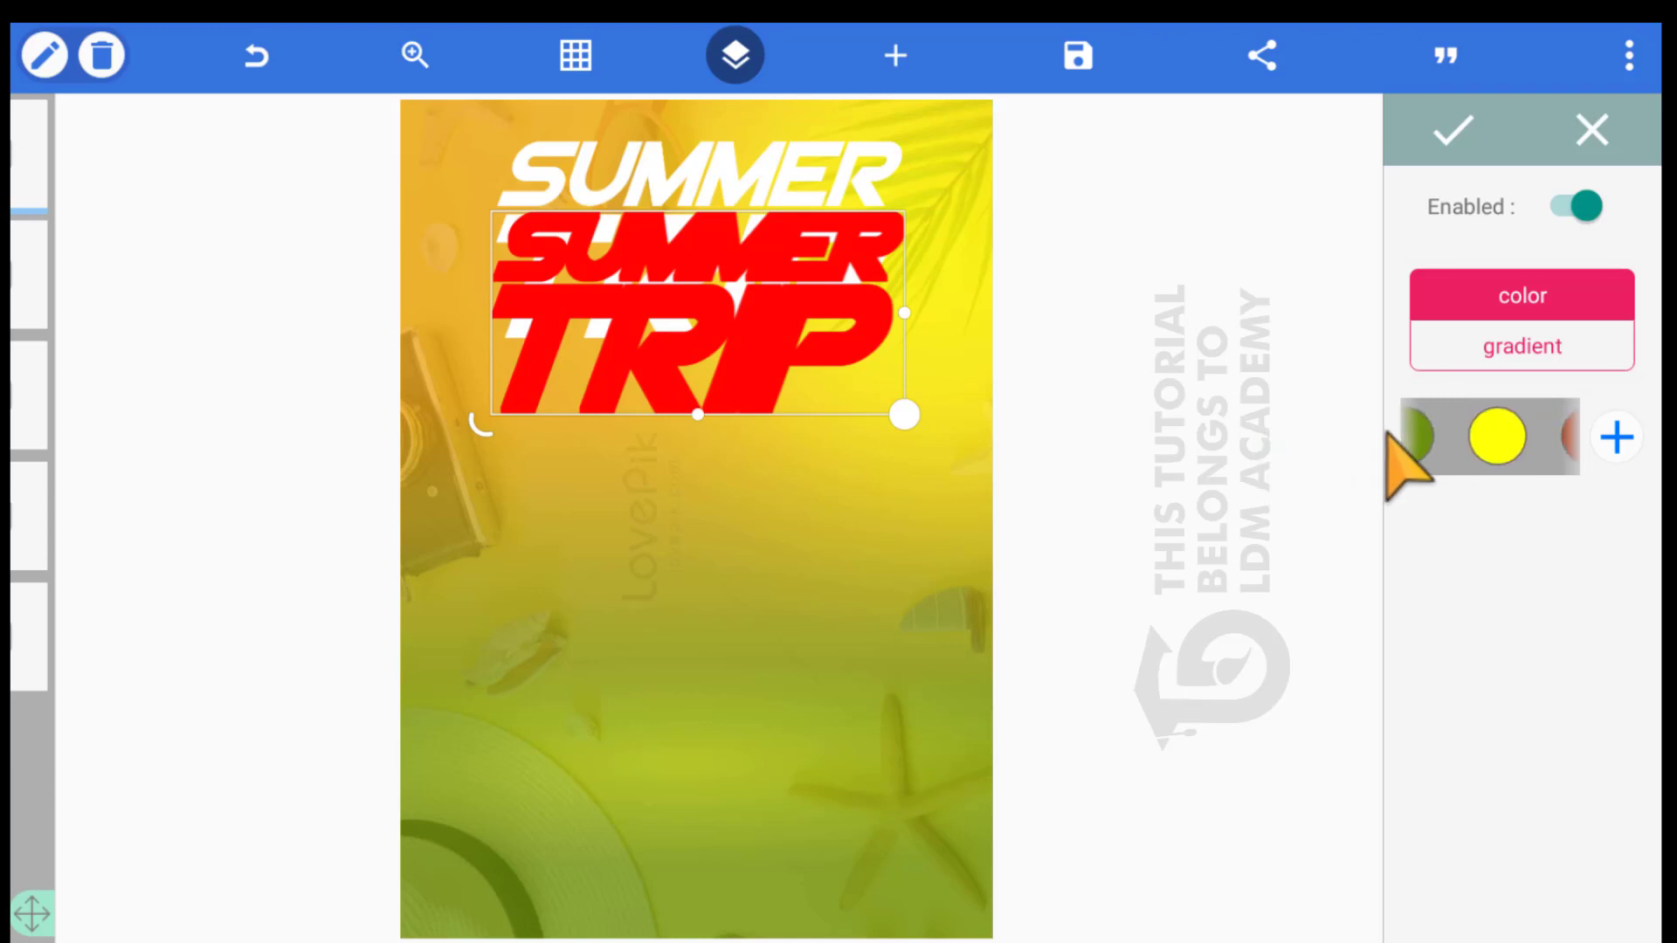
click(1496, 427)
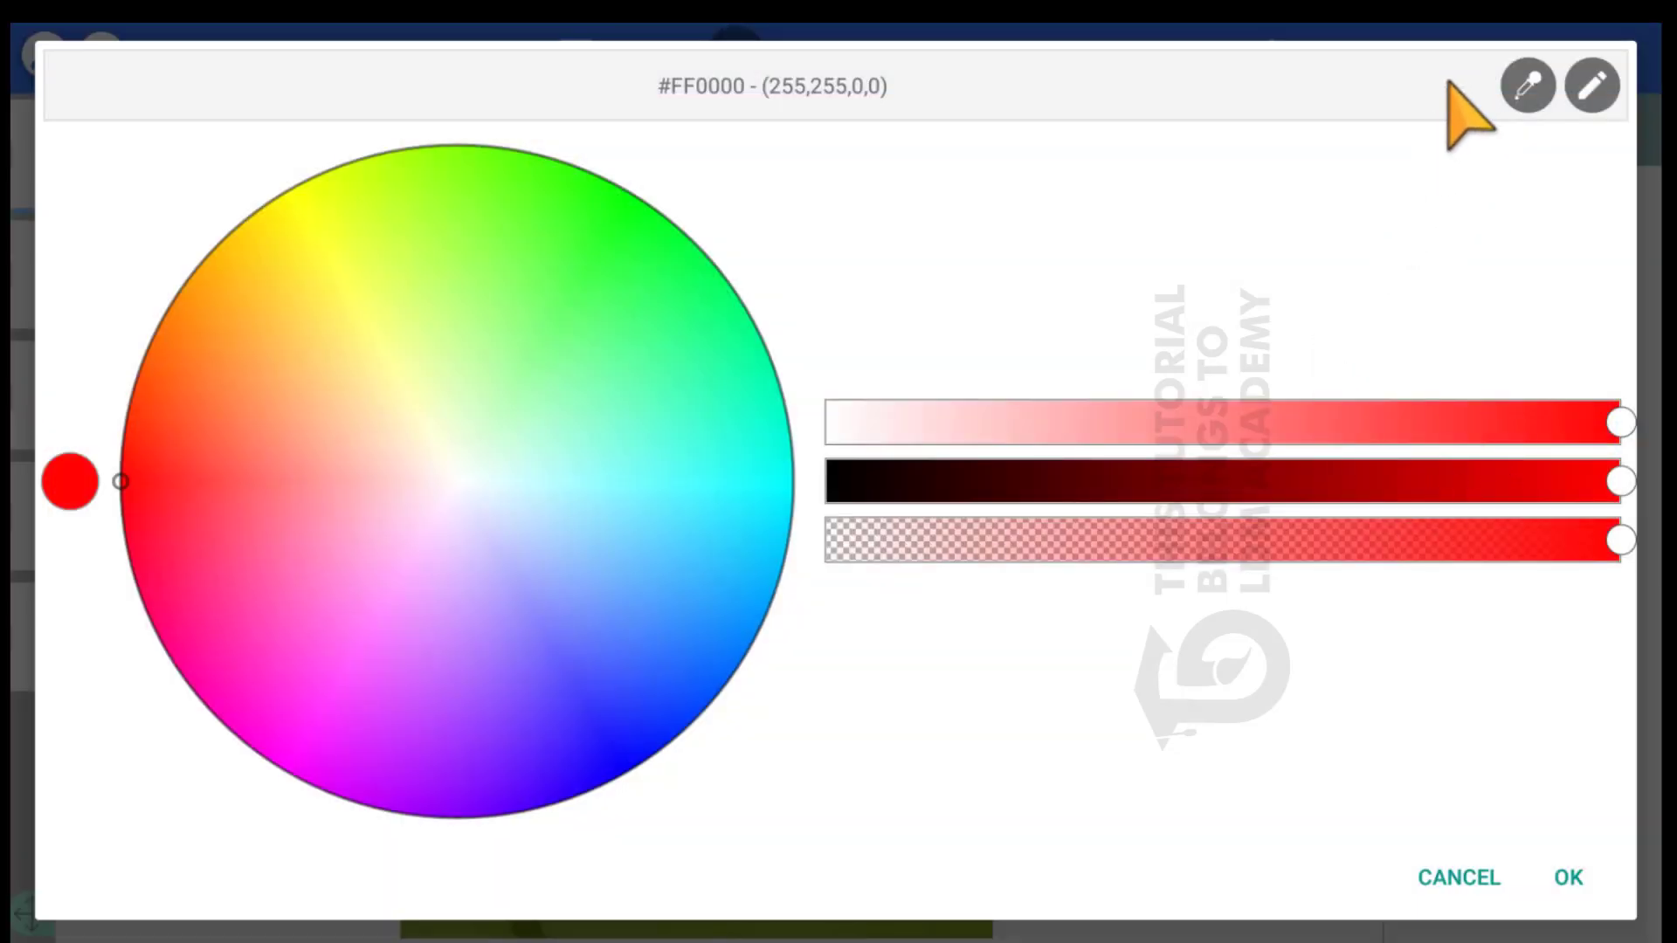
click(1528, 86)
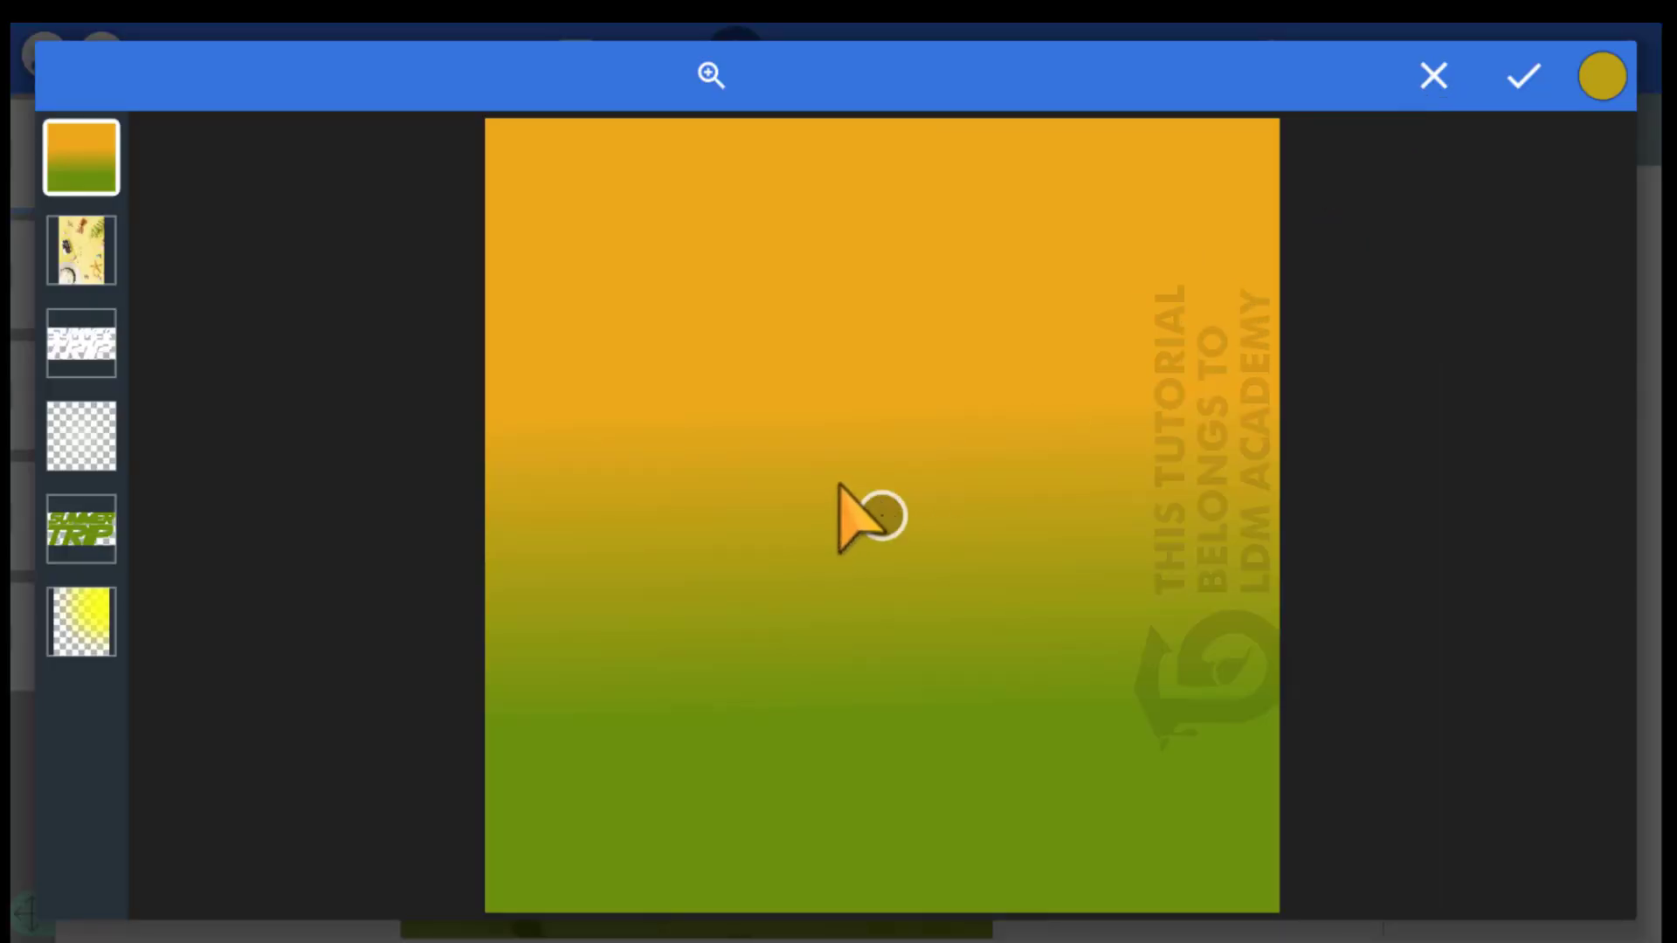
drag(821, 473, 477, 197)
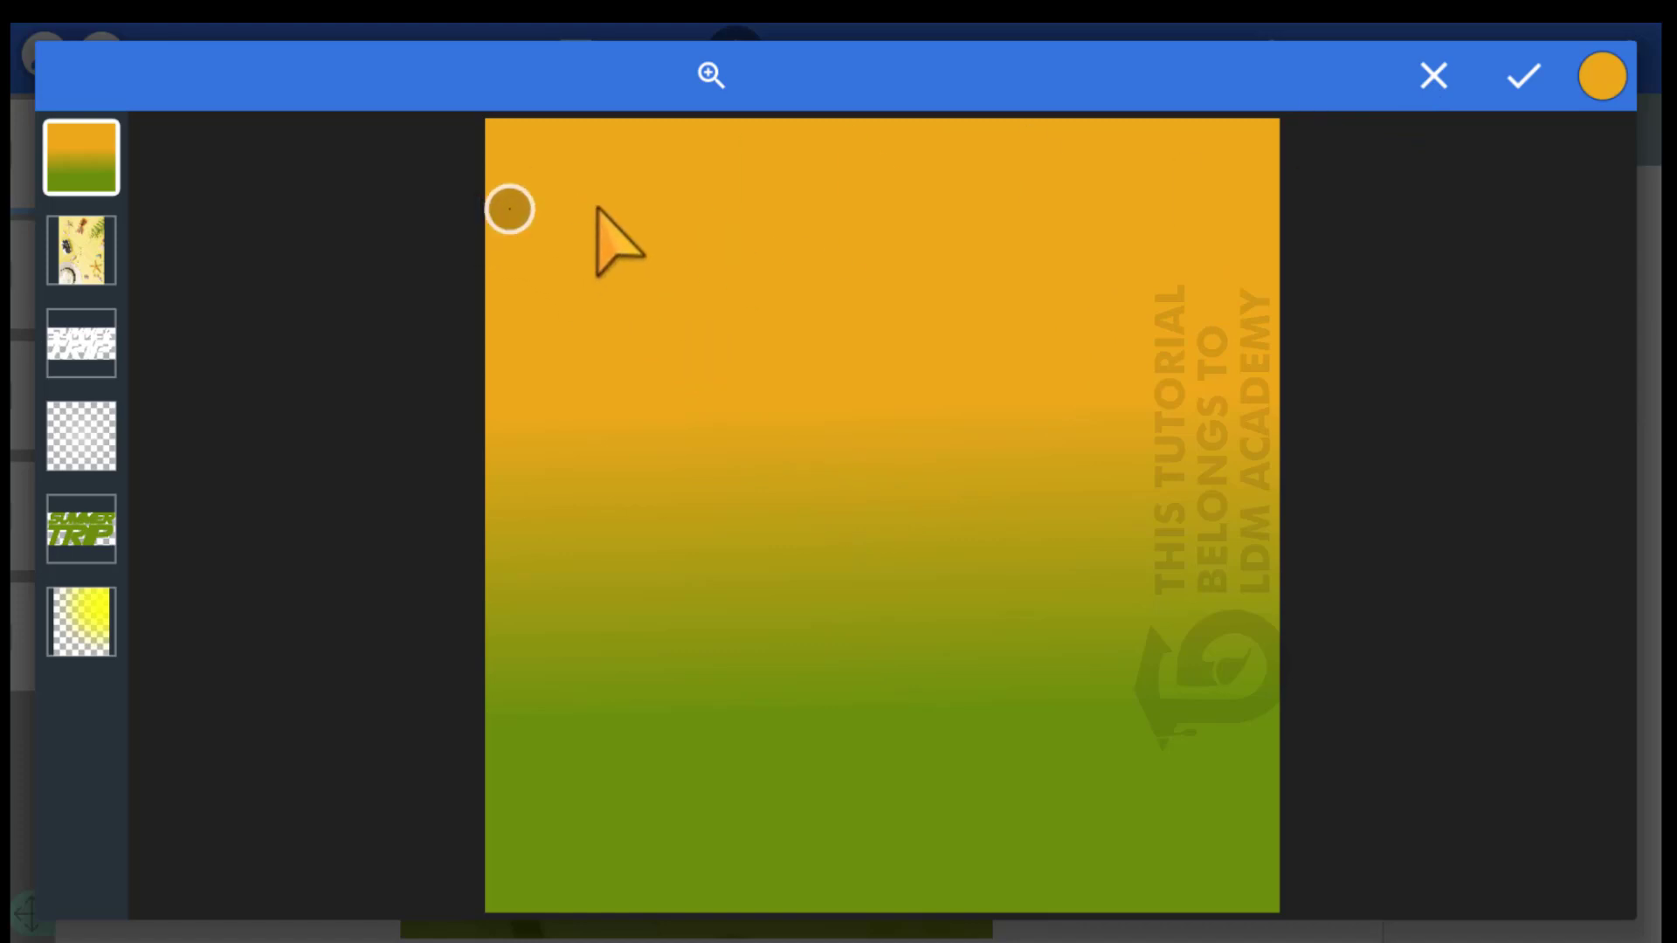
click(1523, 76)
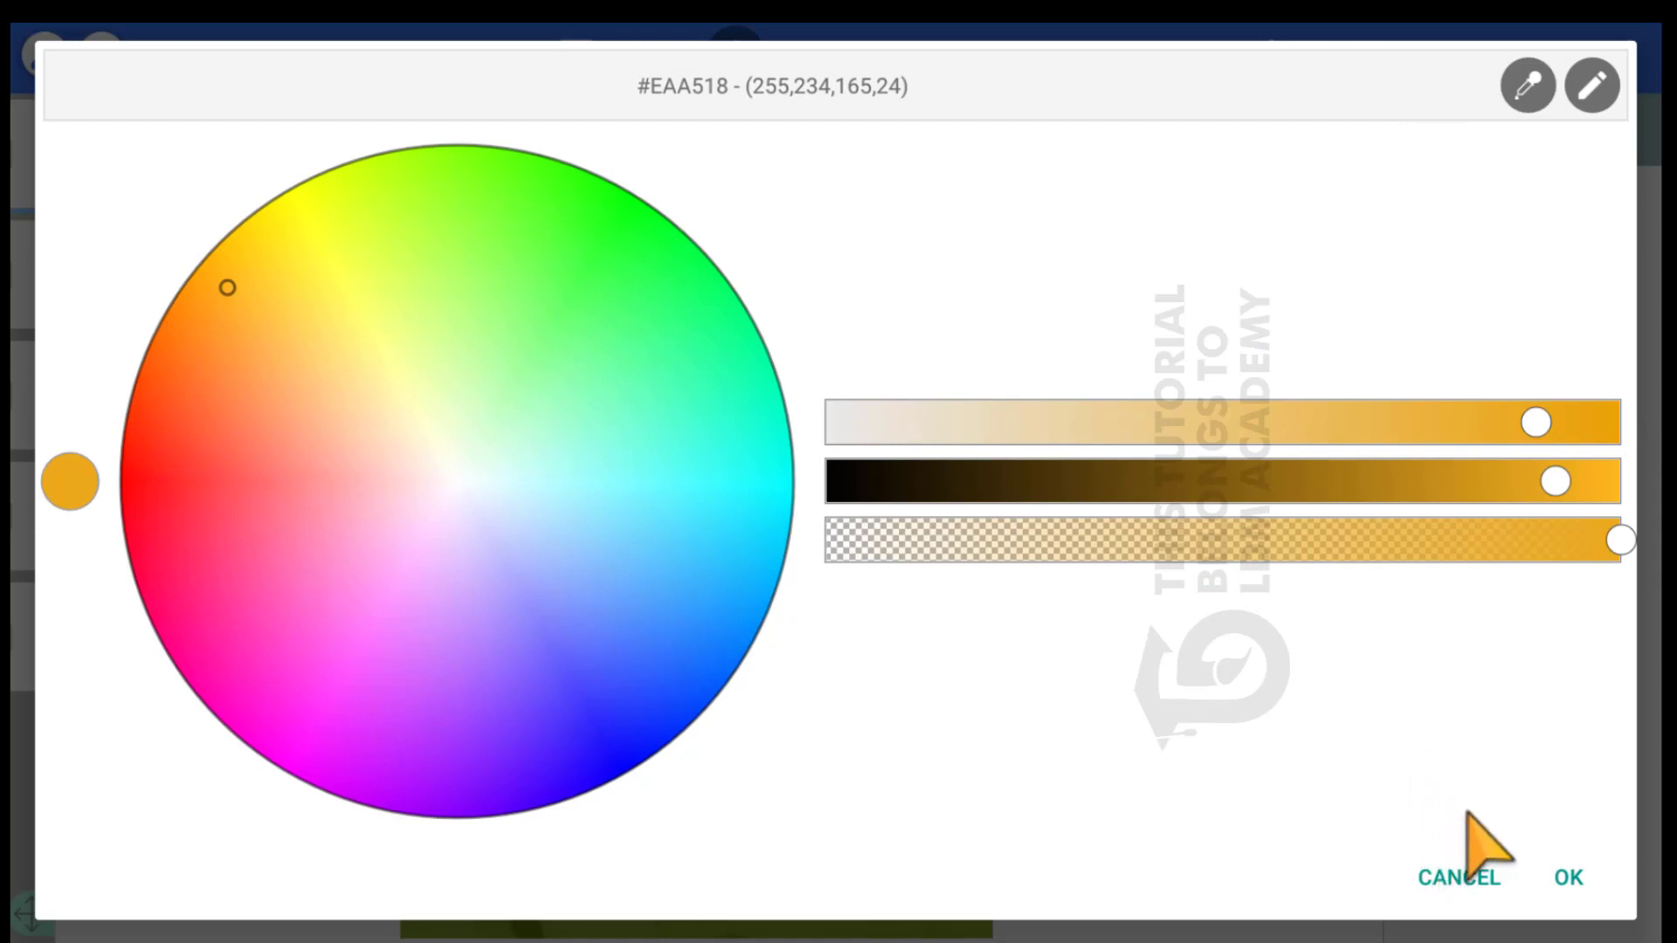
click(1458, 868)
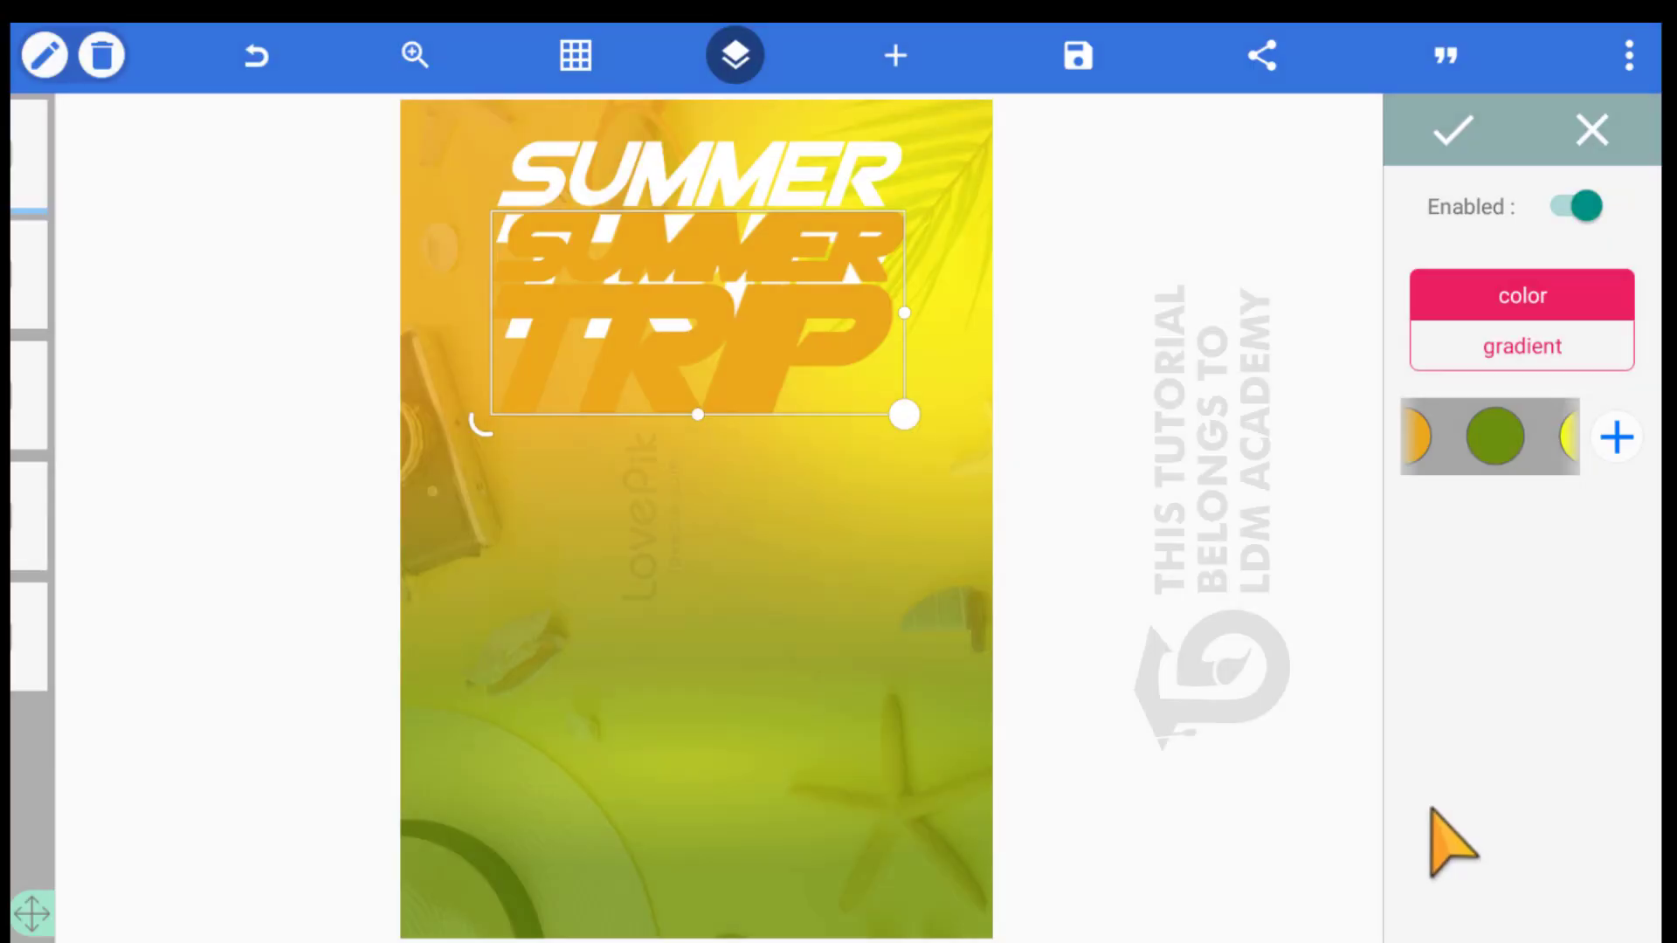
Bring the white SUMMER TRIP title in front of the orange copy and move it down to sit centred over it
click(612, 179)
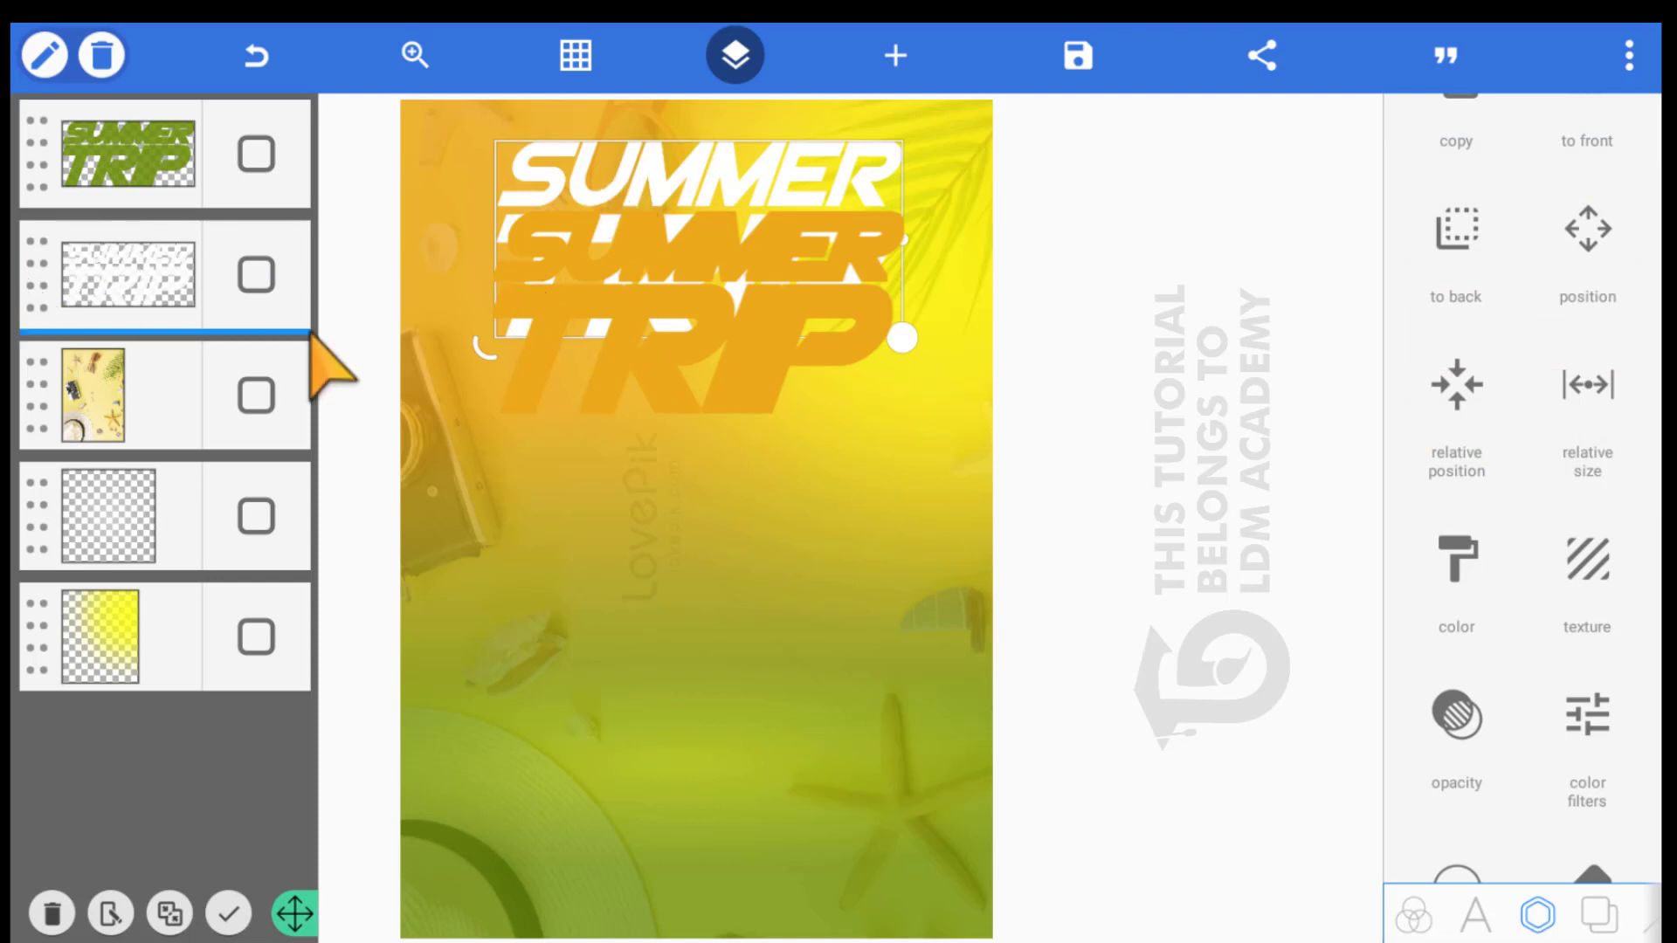
drag(23, 280, 31, 118)
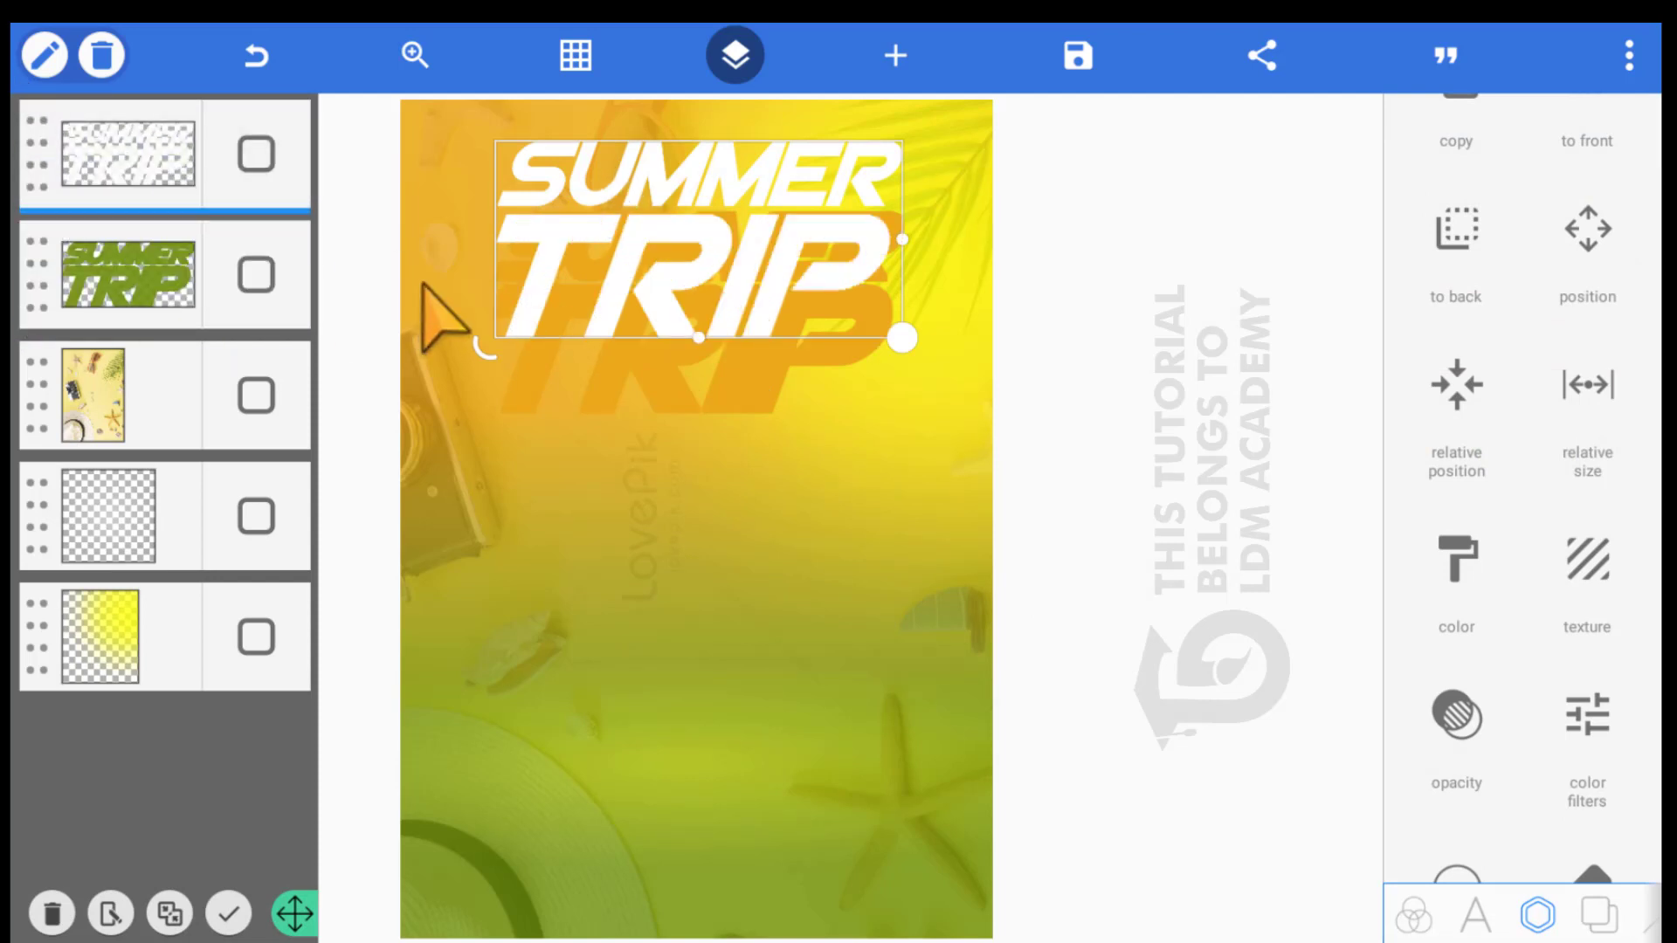
mouse_move(509, 233)
mouse_down()
mouse_move(509, 301)
mouse_move(504, 262)
mouse_up()
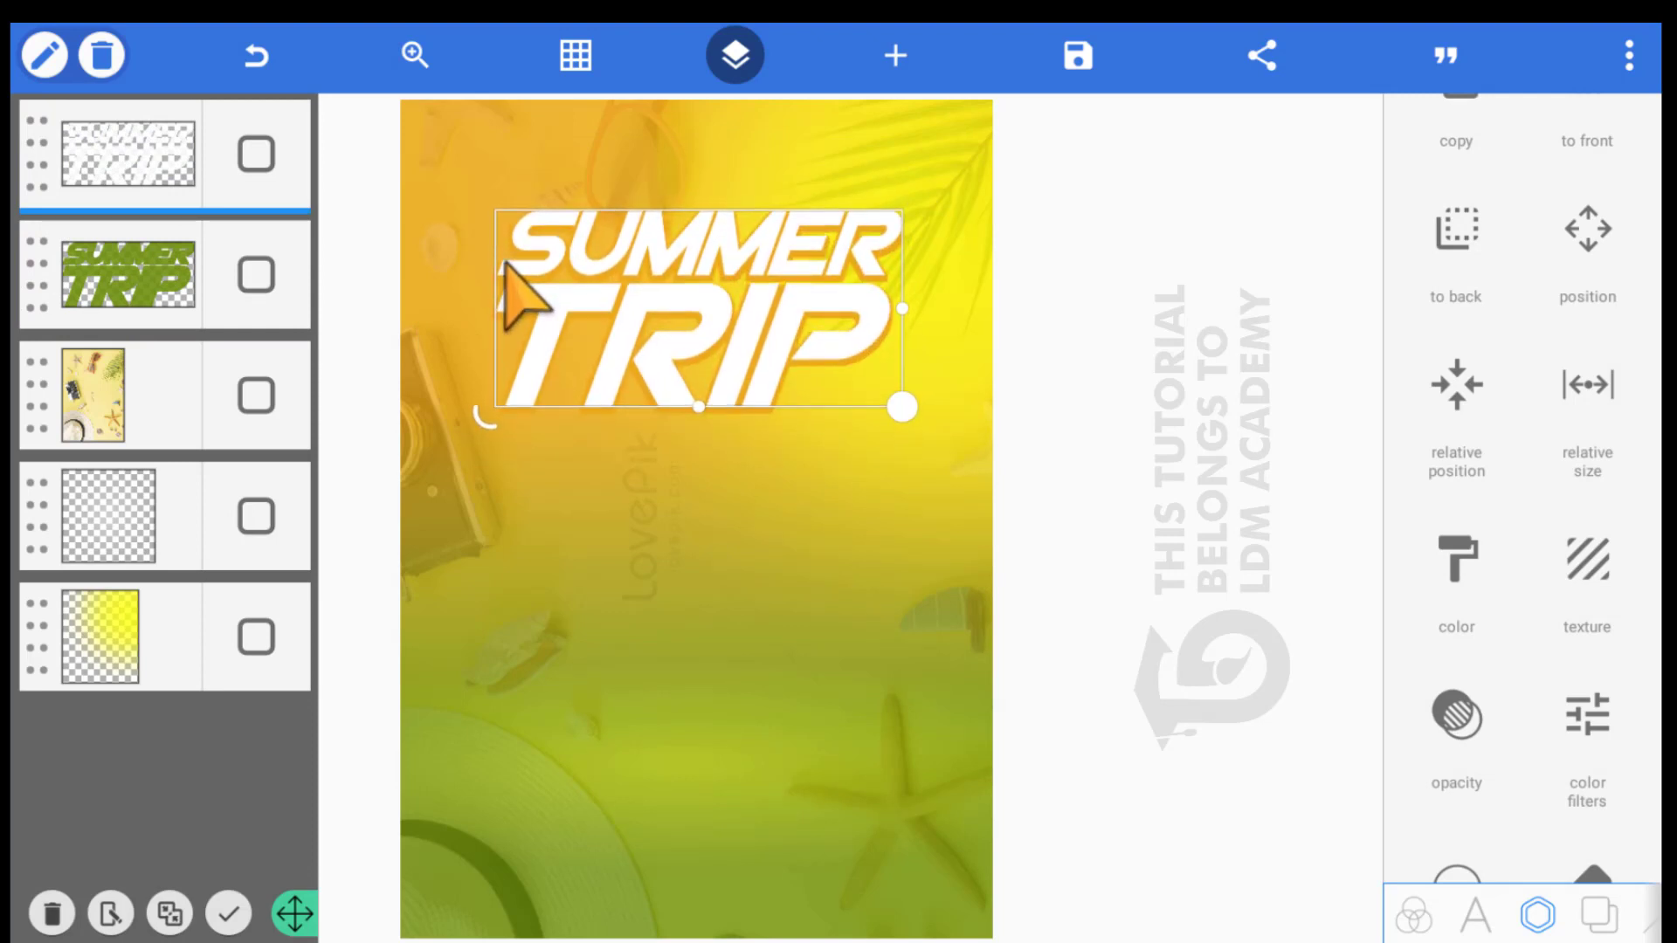
click(559, 449)
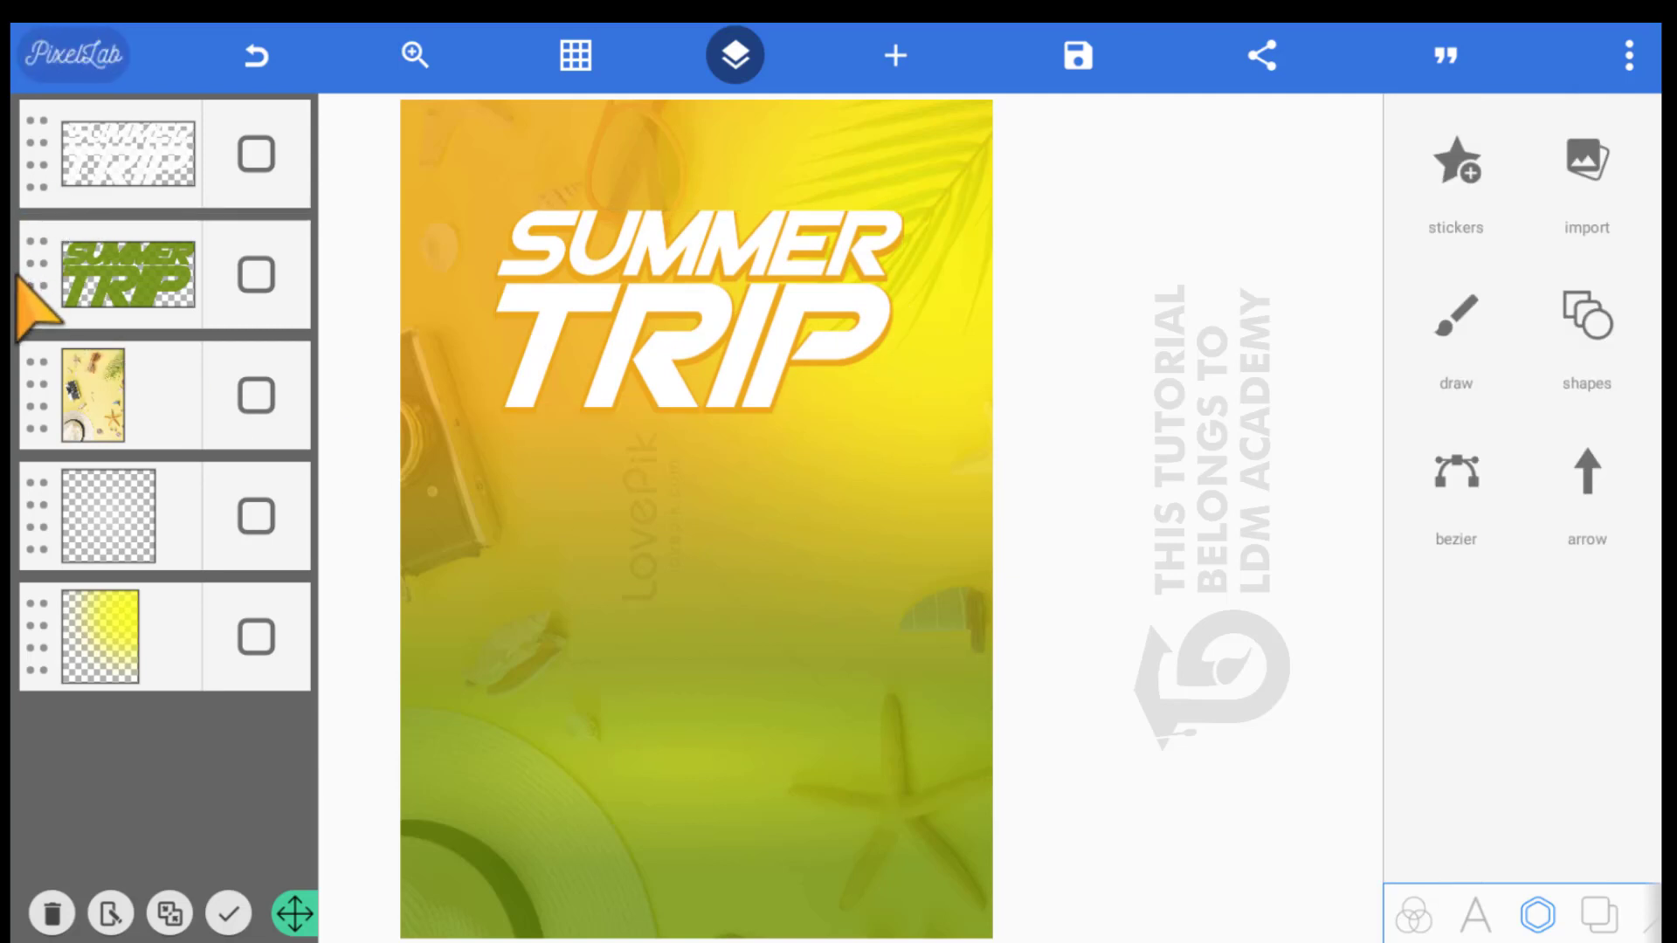
Lower the opacity of the orange SUMMER TRIP copy behind the white title to 39%
click(179, 306)
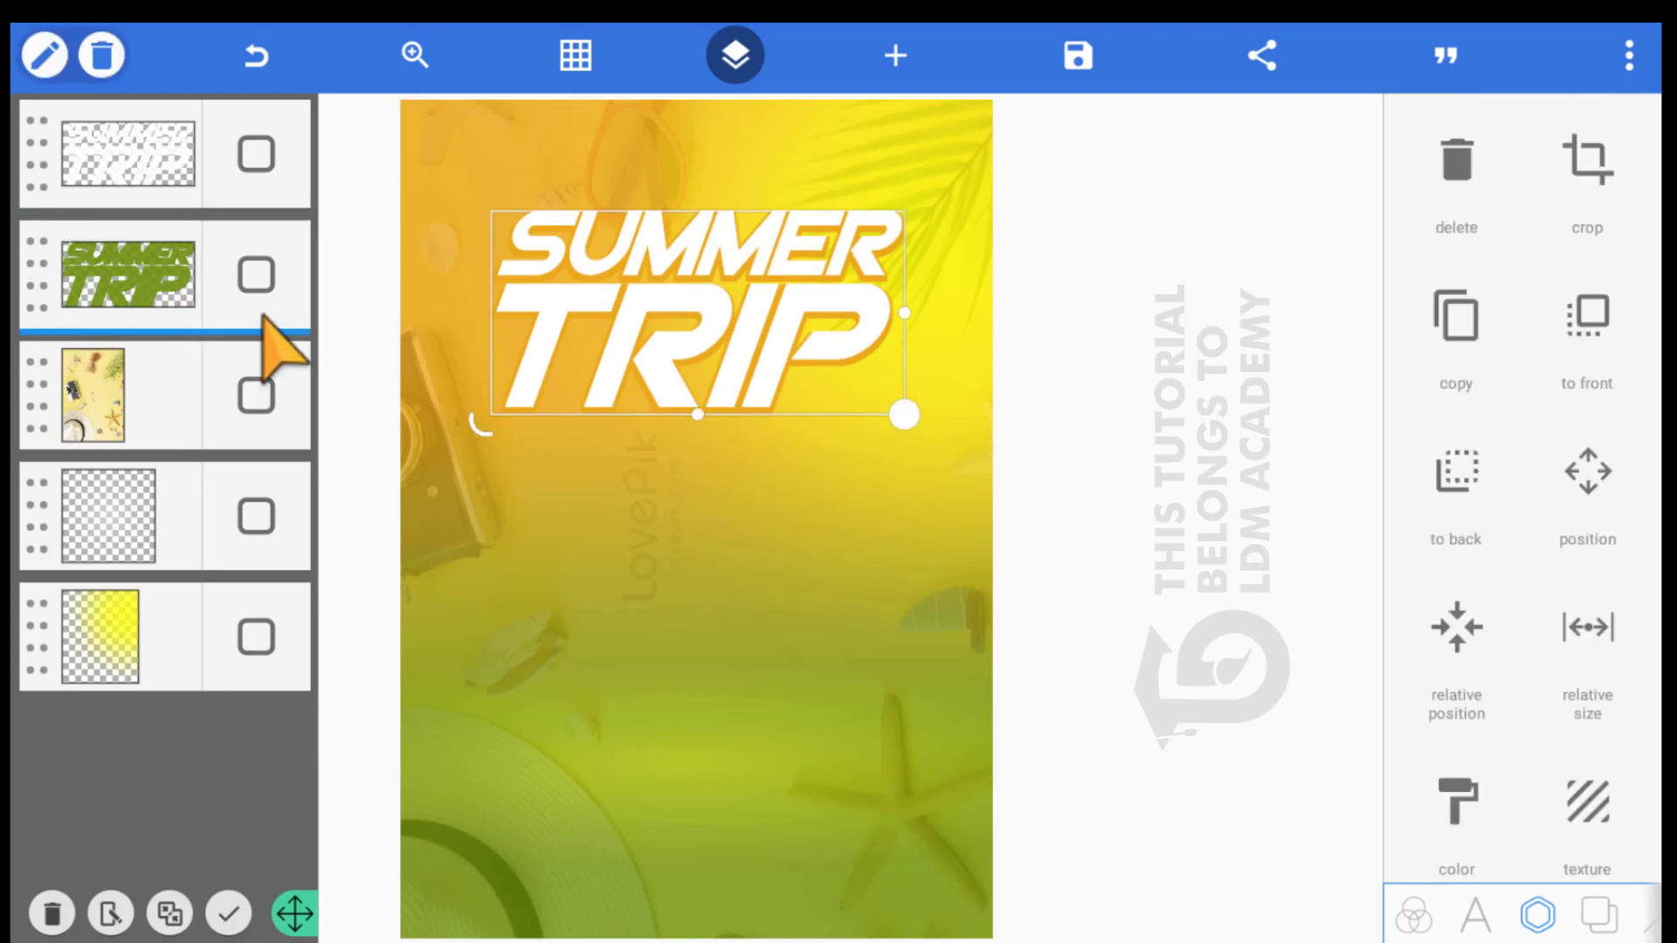
scroll(1451, 592, down, 3)
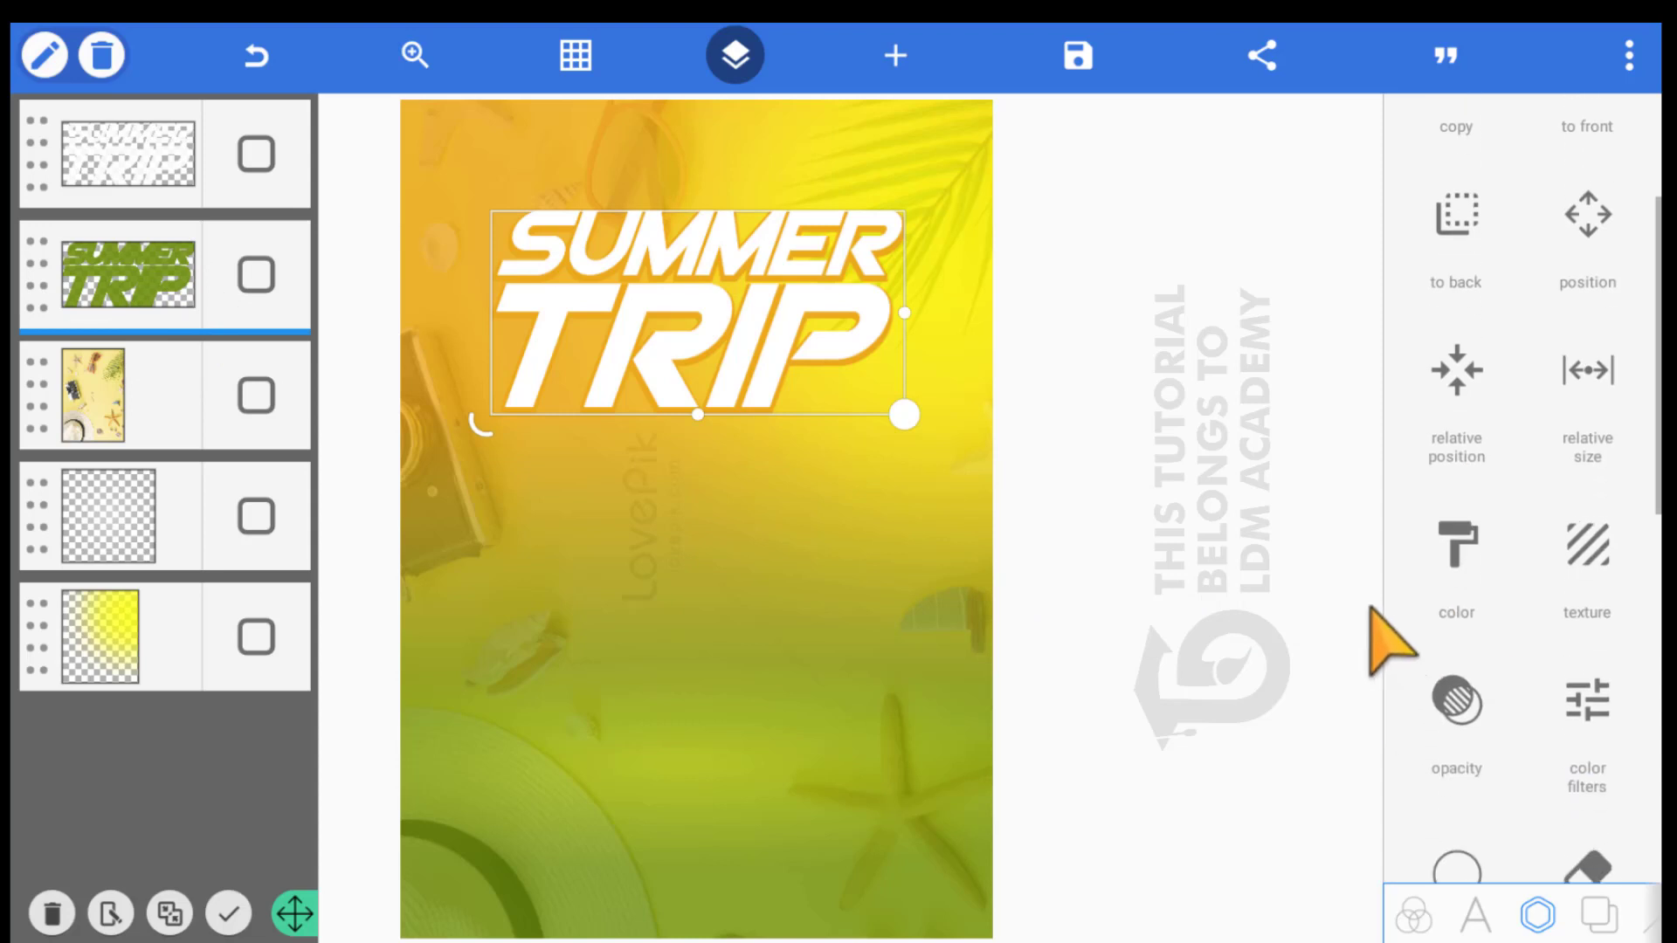
click(1406, 694)
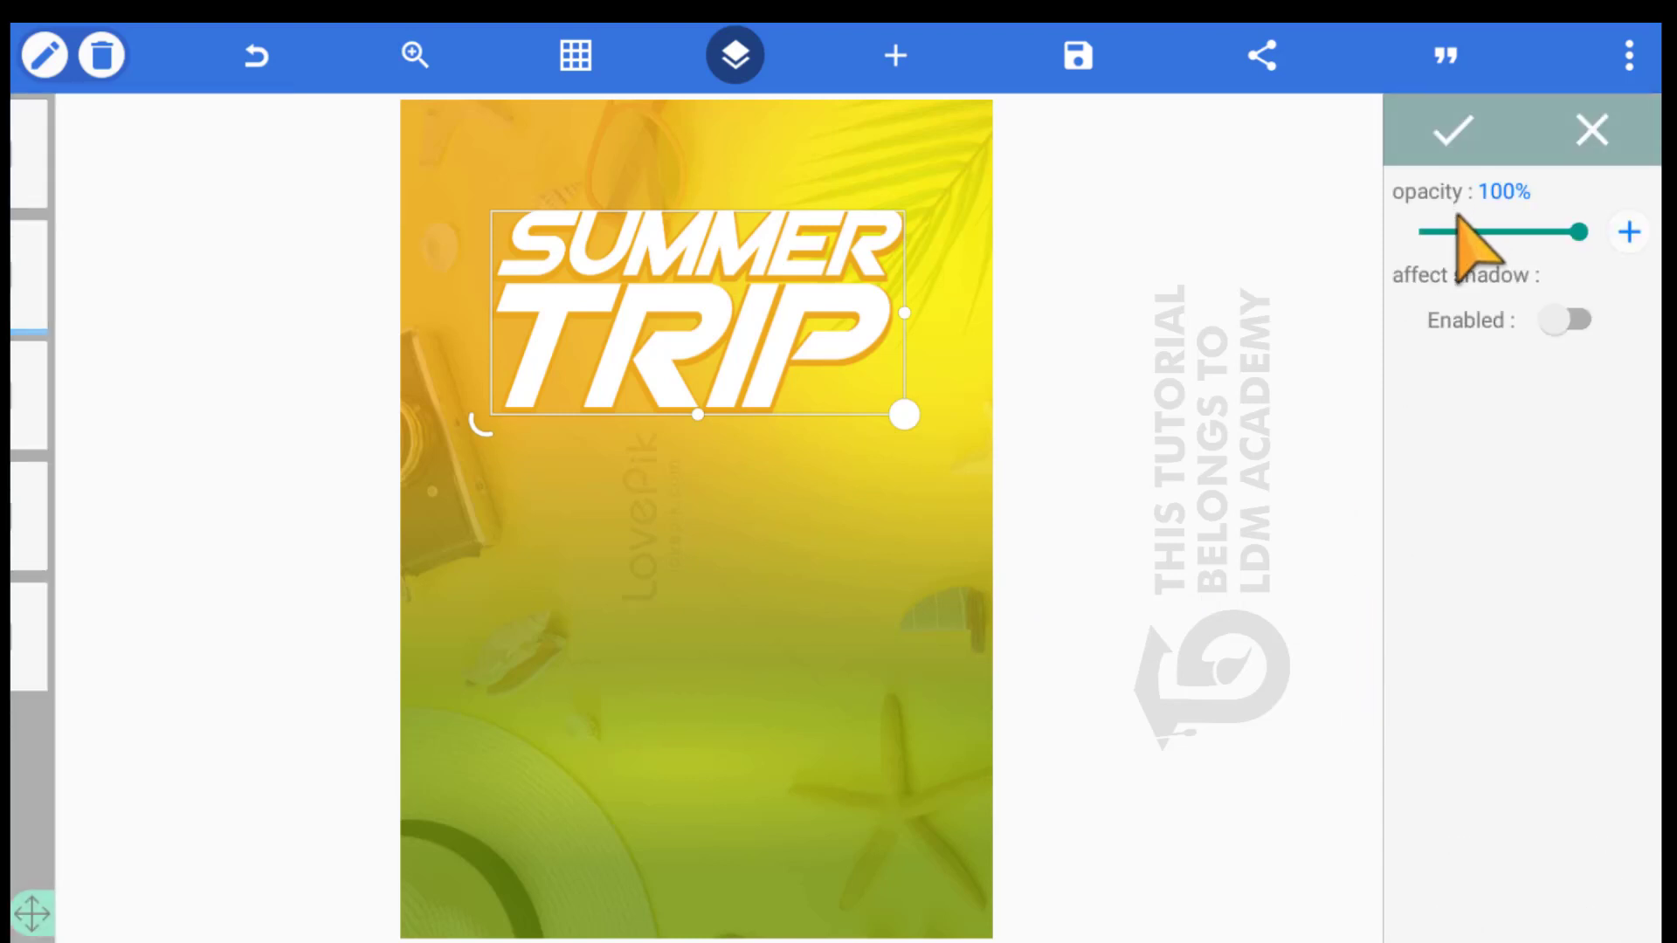
drag(1469, 222, 1369, 312)
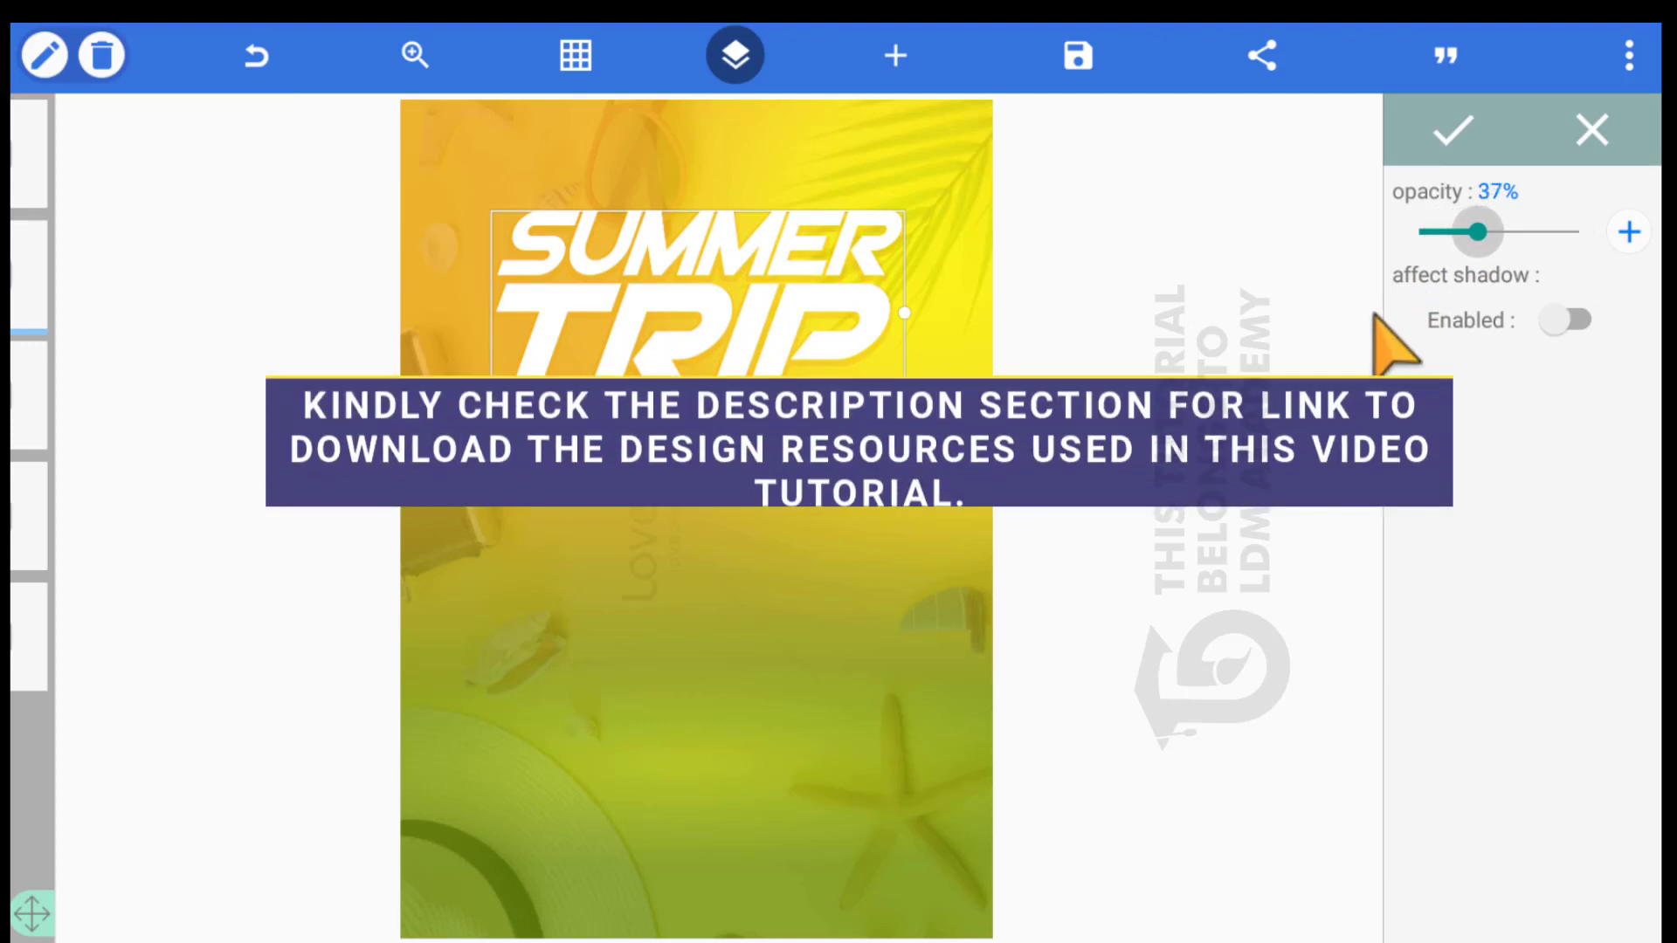
drag(1373, 321, 1369, 330)
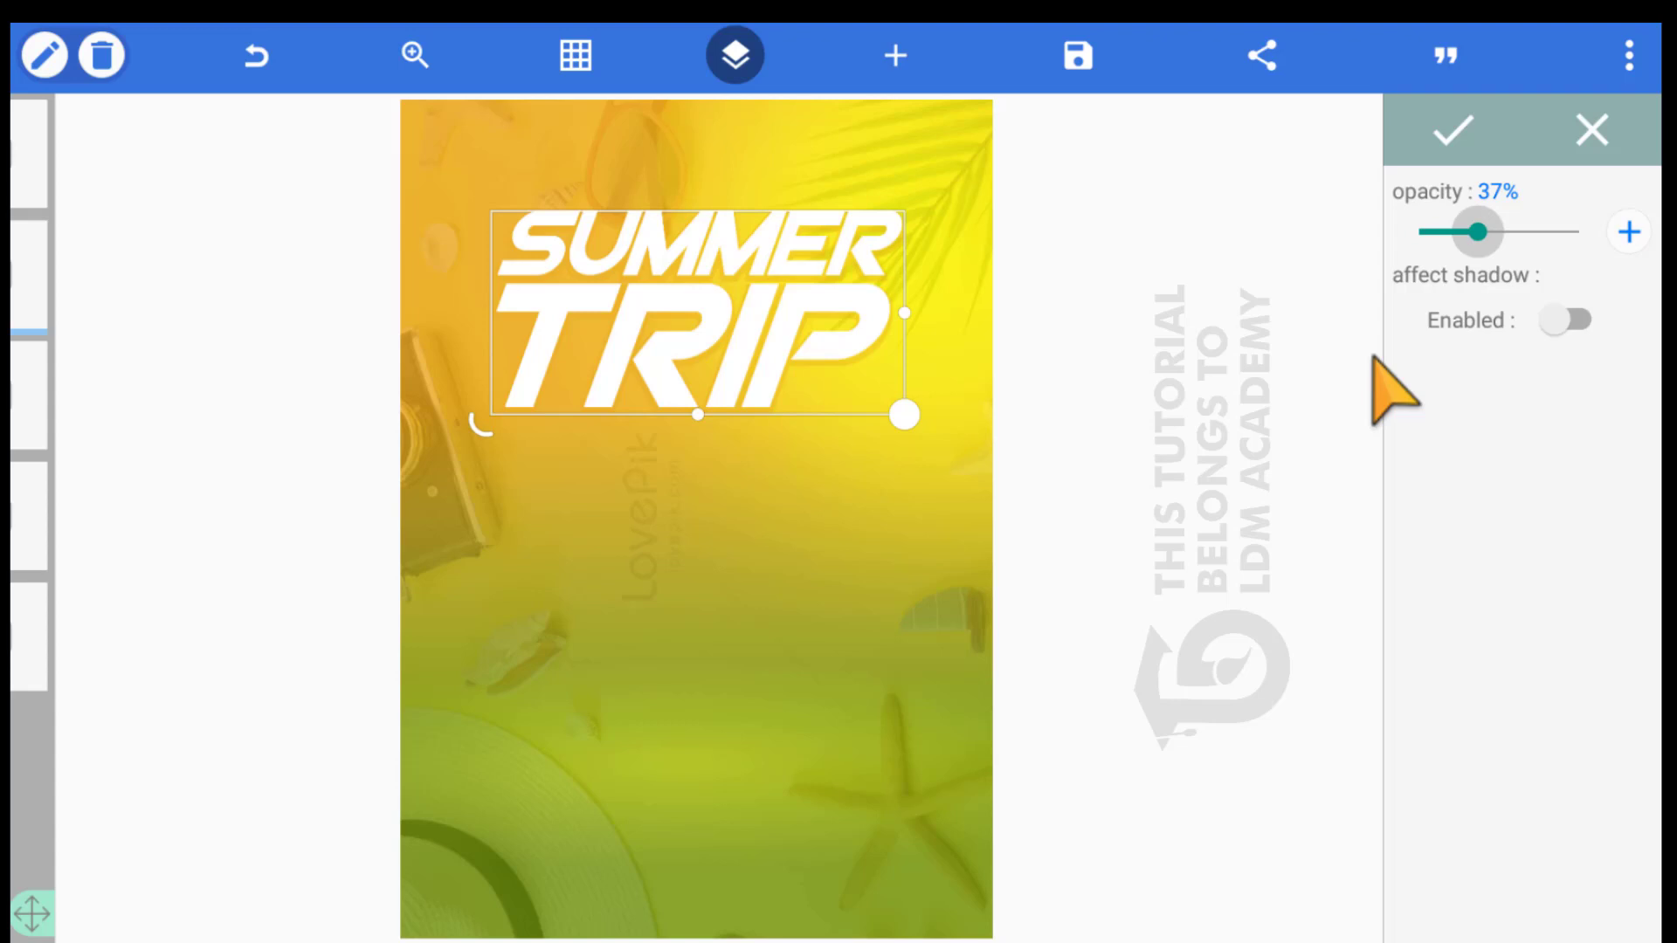
drag(1373, 358, 1377, 356)
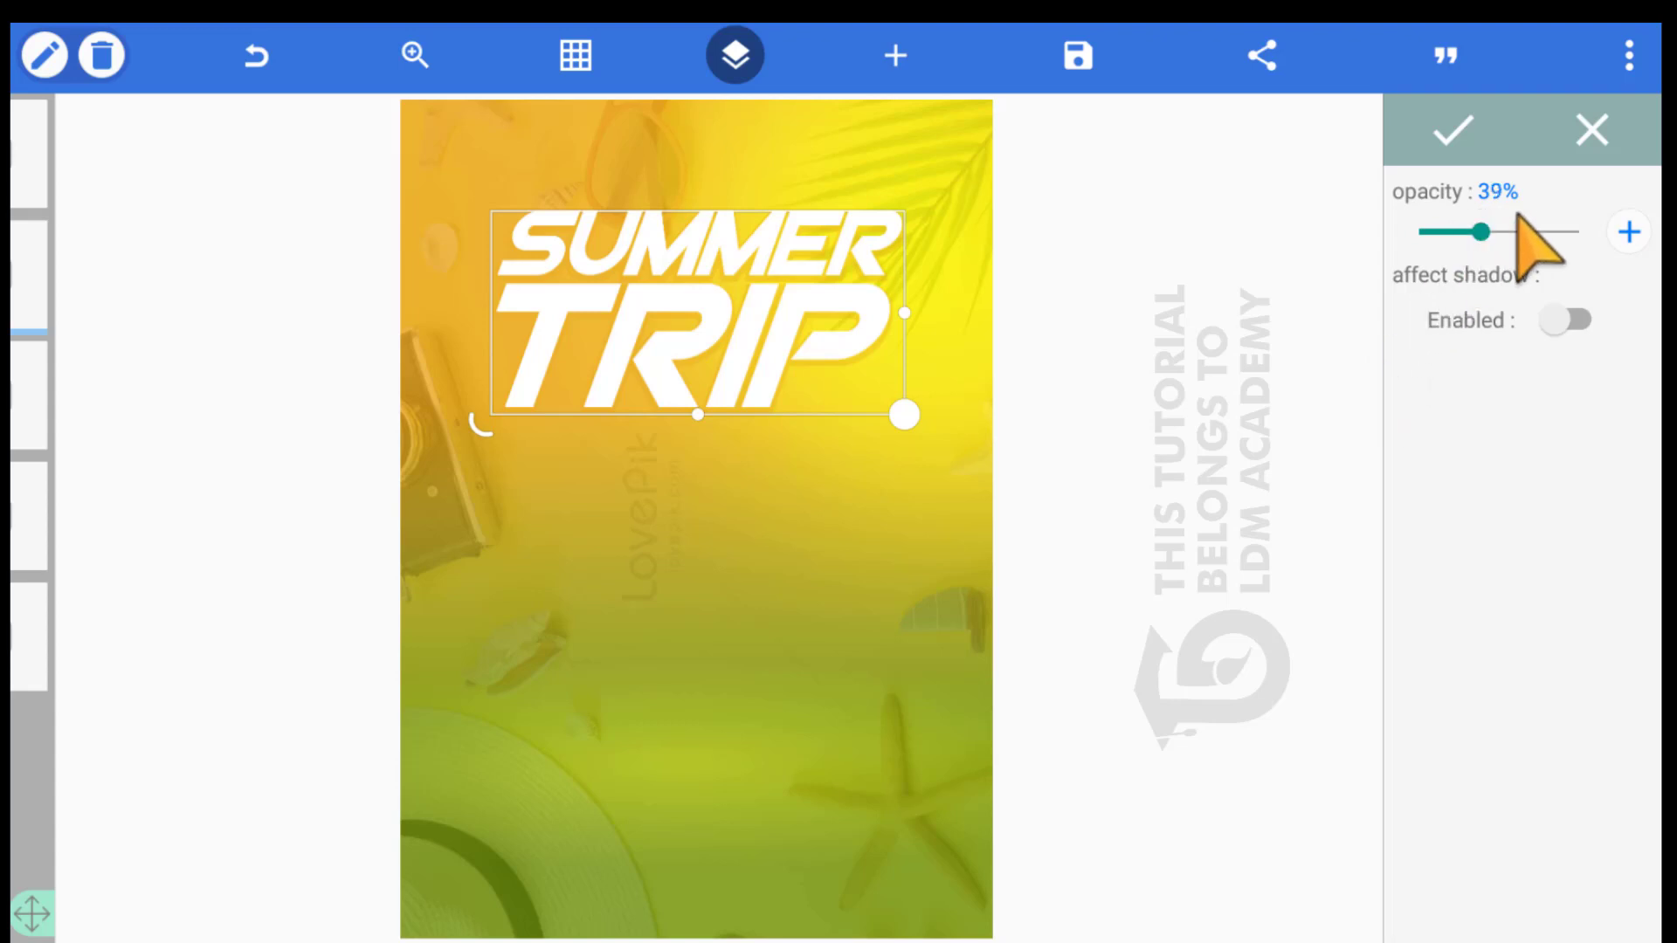
click(1371, 118)
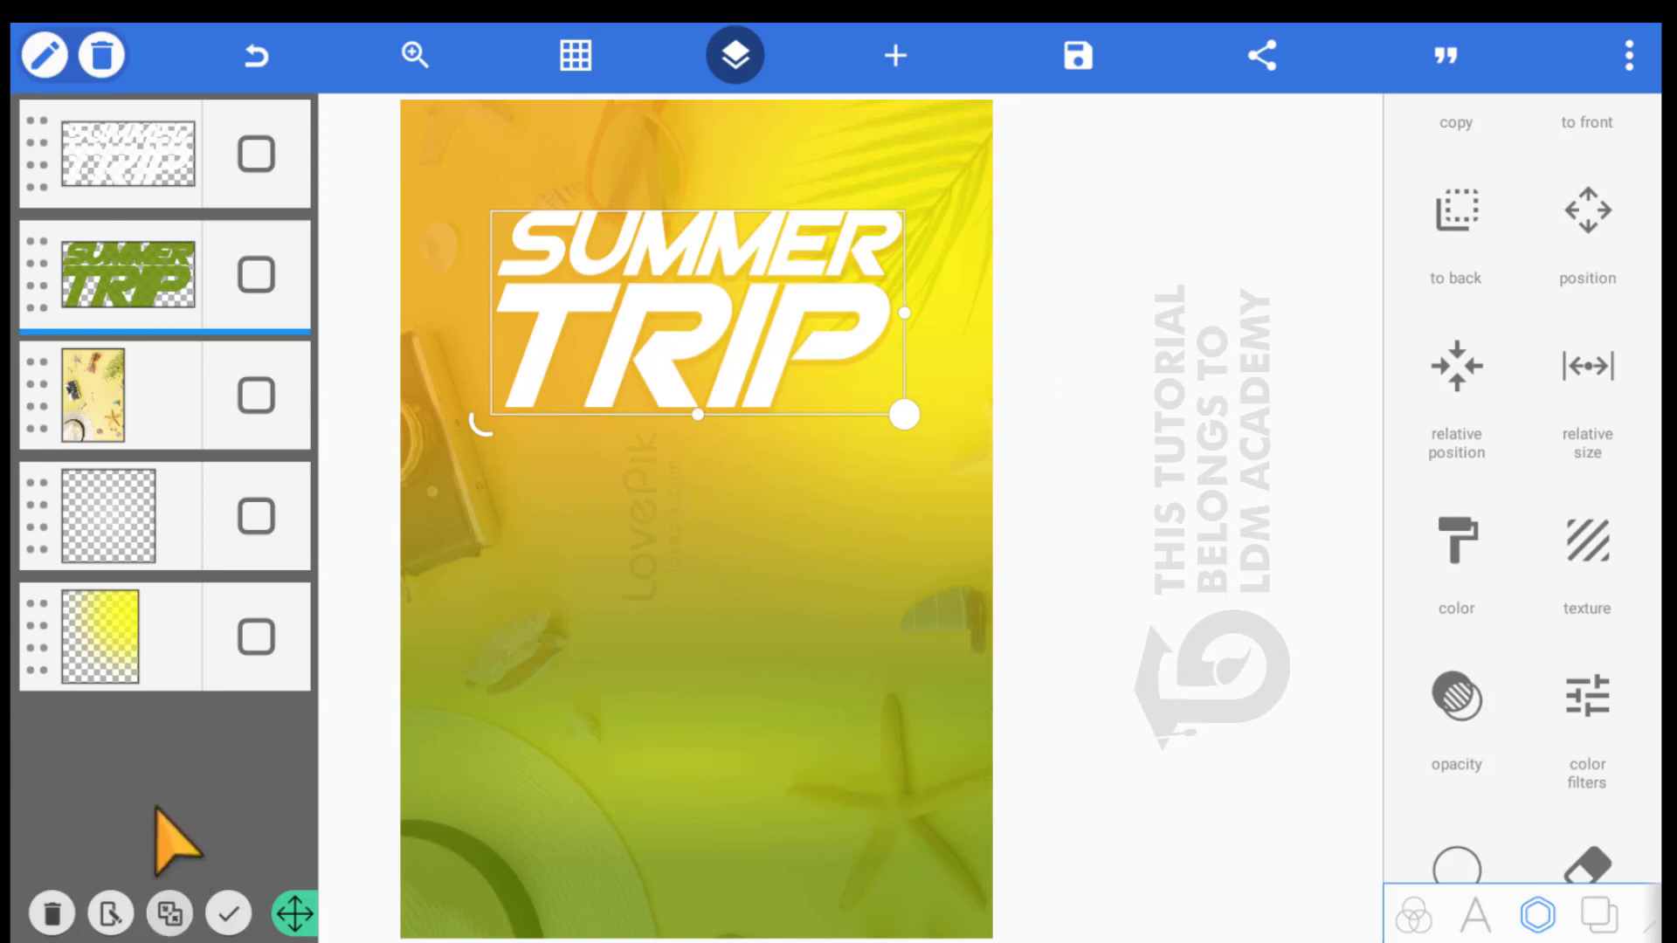
Merge the white SUMMER TRIP title and its translucent orange backing into a single object
click(249, 147)
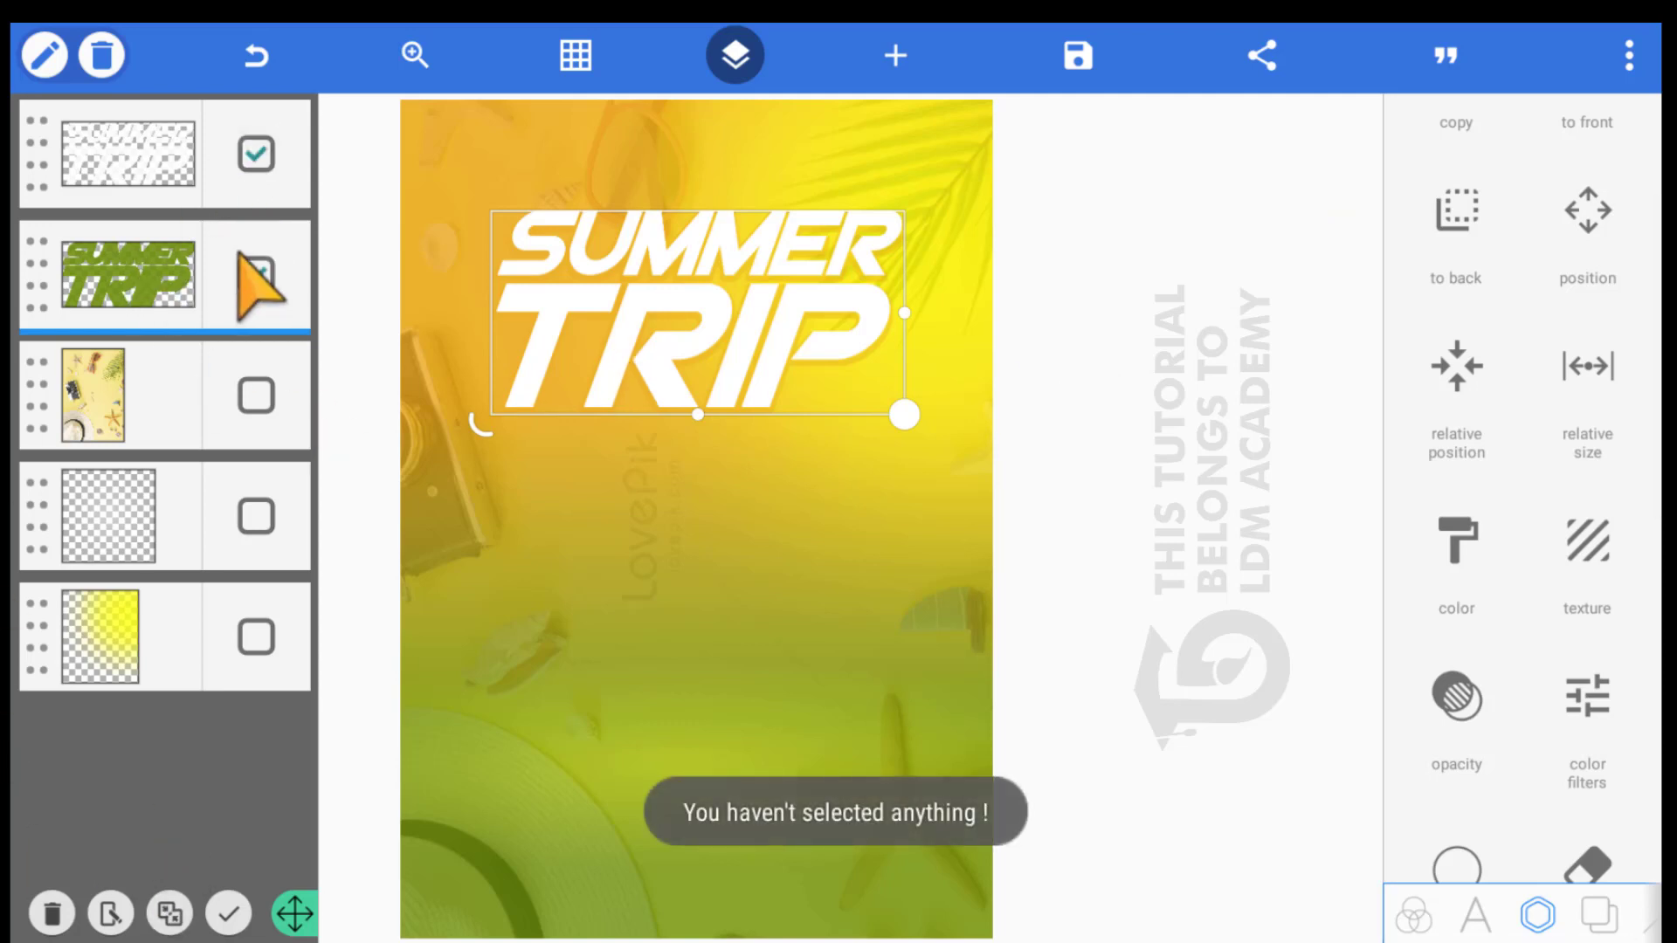
click(255, 274)
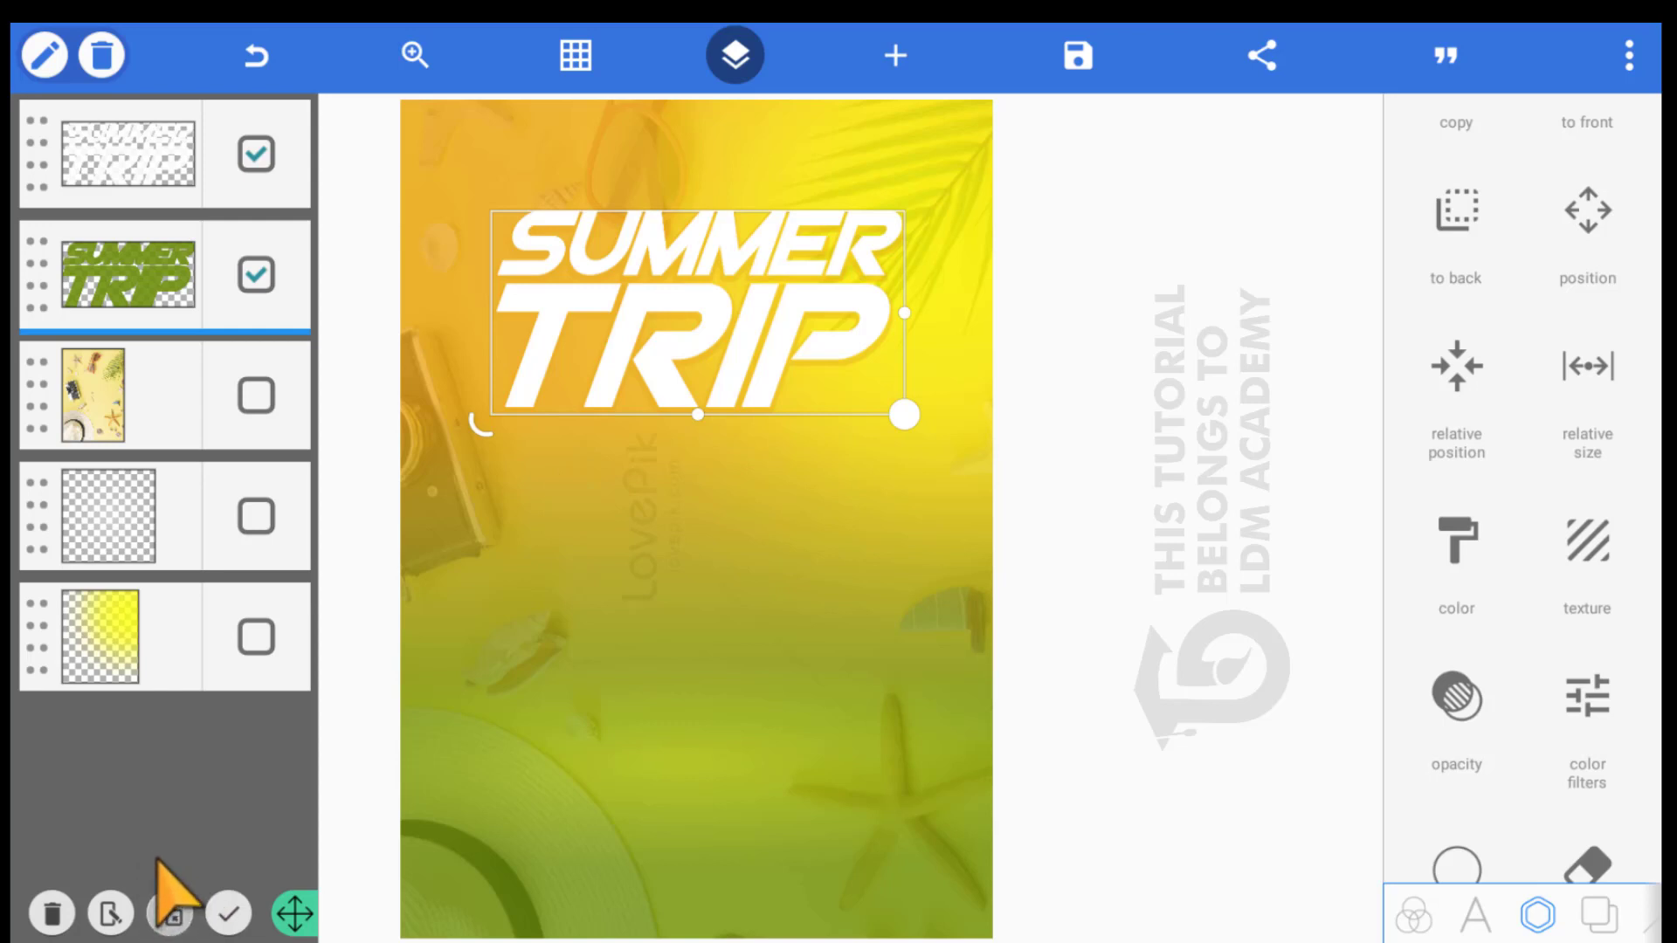
click(170, 912)
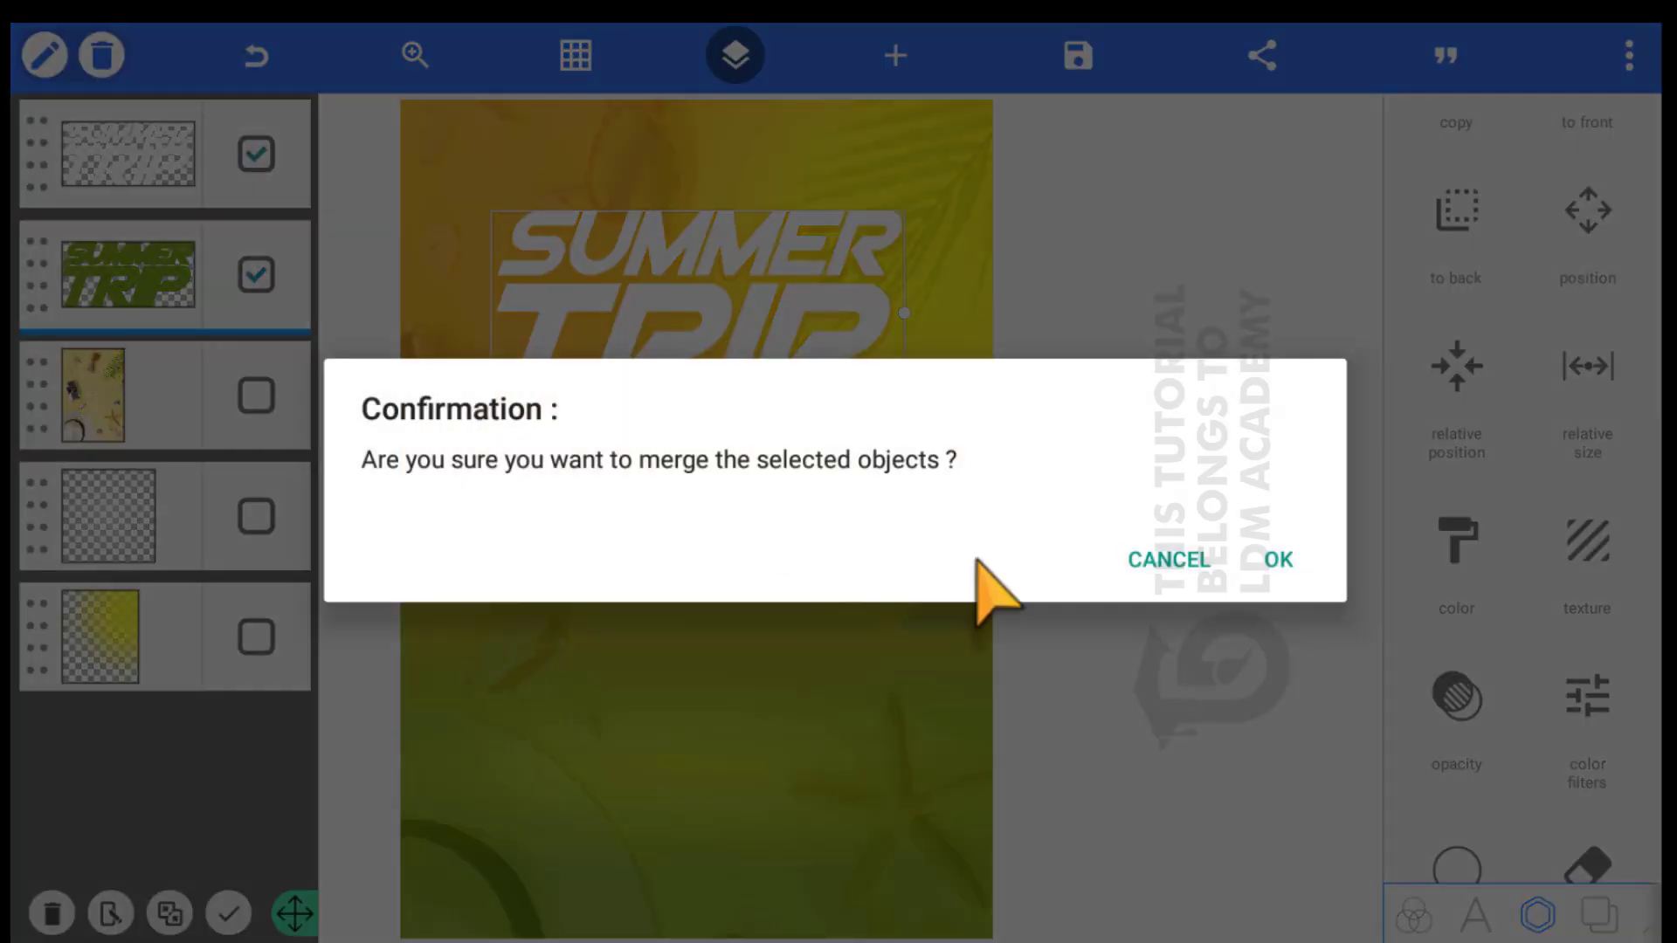
click(1196, 556)
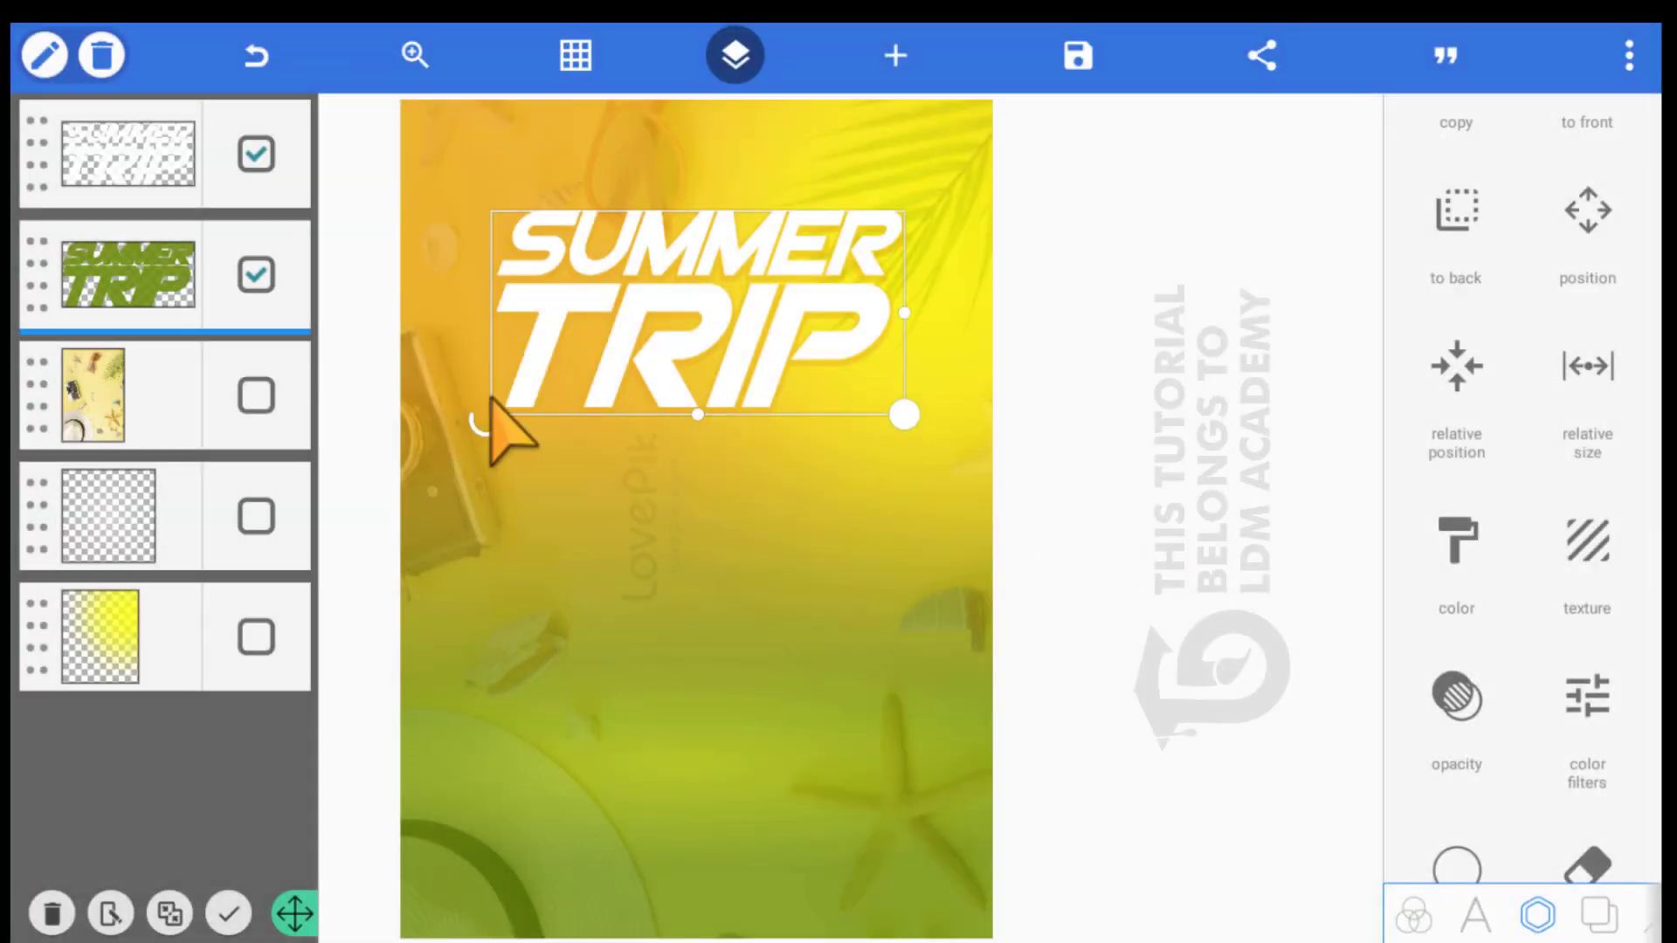
Import the striped black circle image, the CIRCLED SU… file, from the gallery without cropping it
click(840, 45)
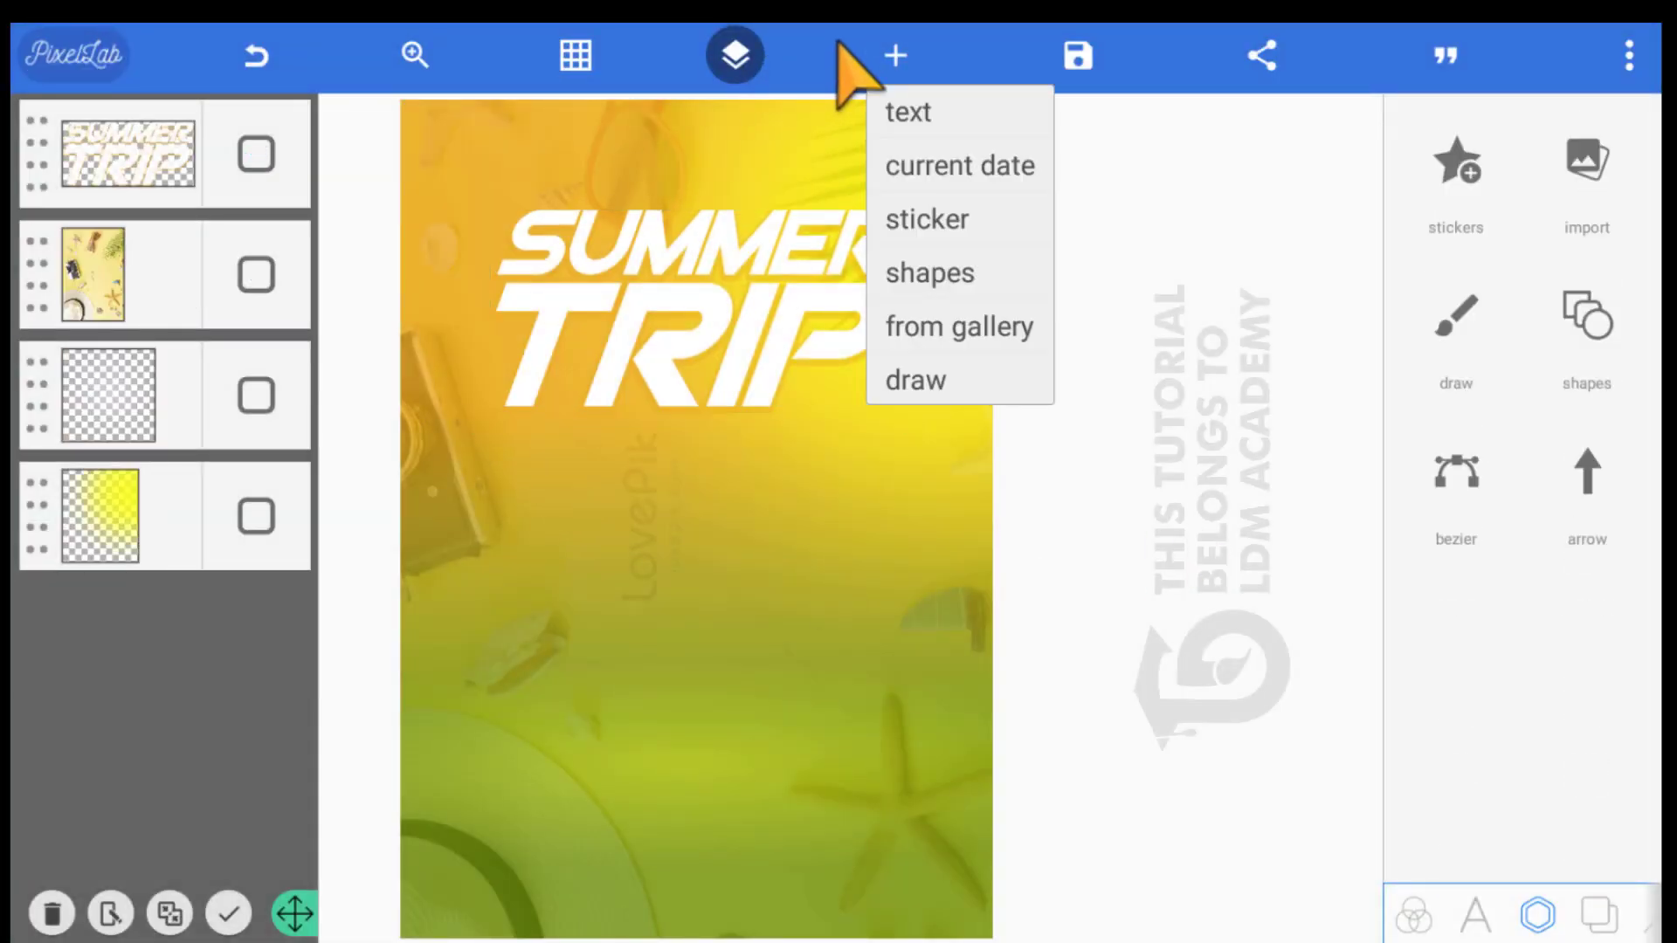
click(864, 323)
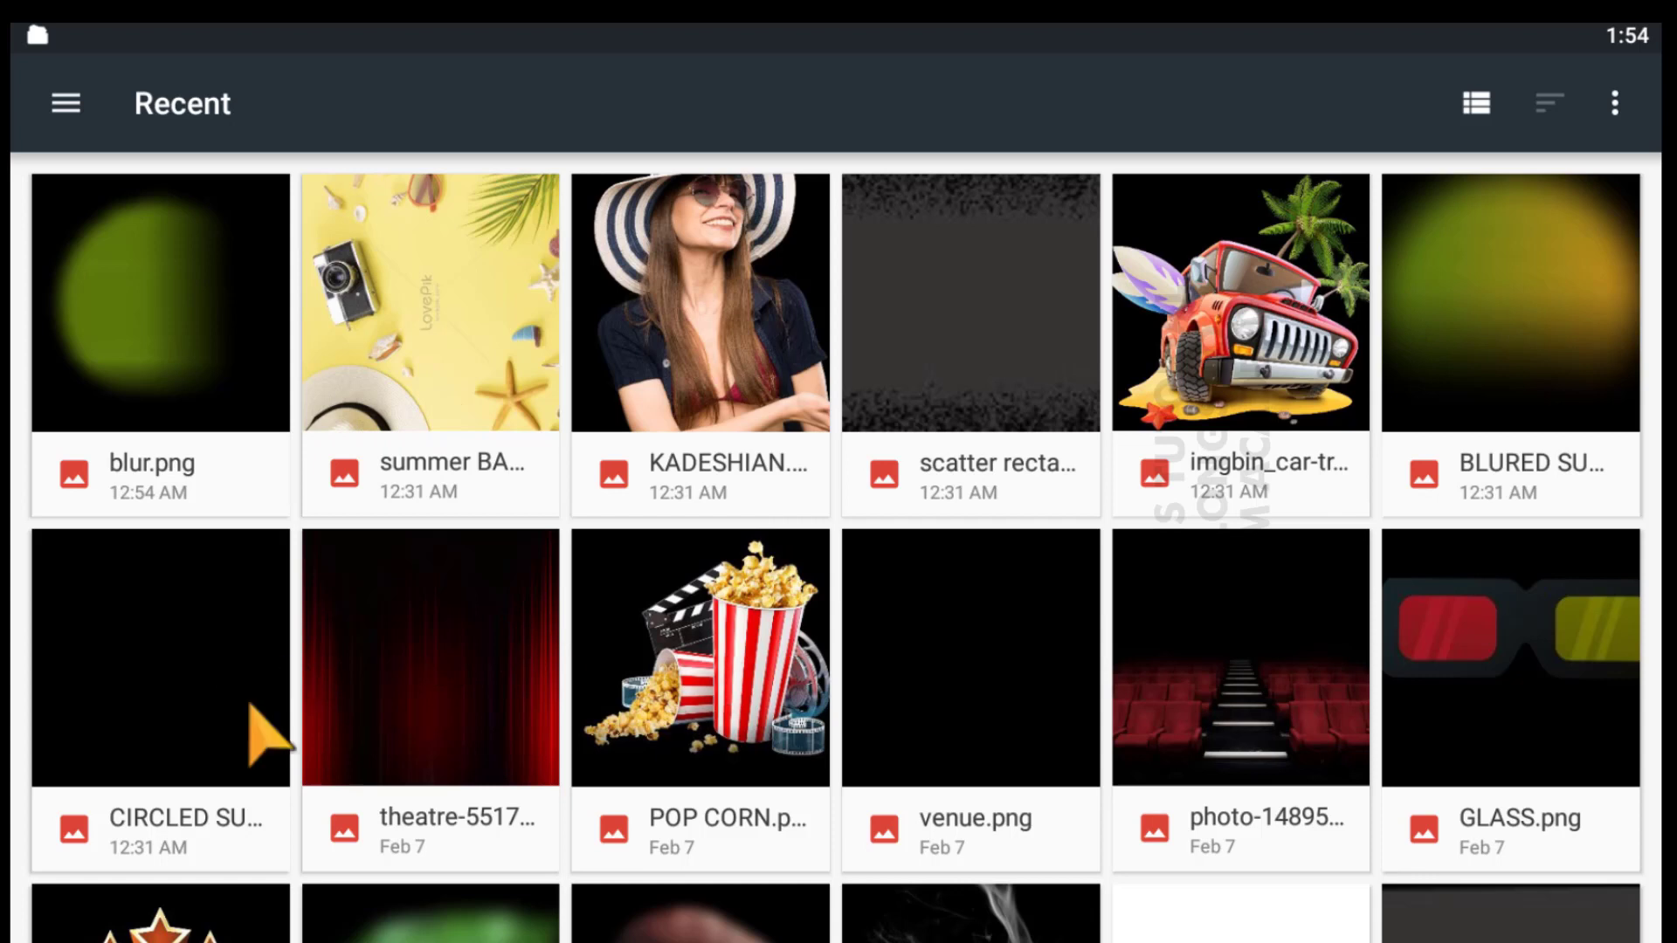
click(96, 667)
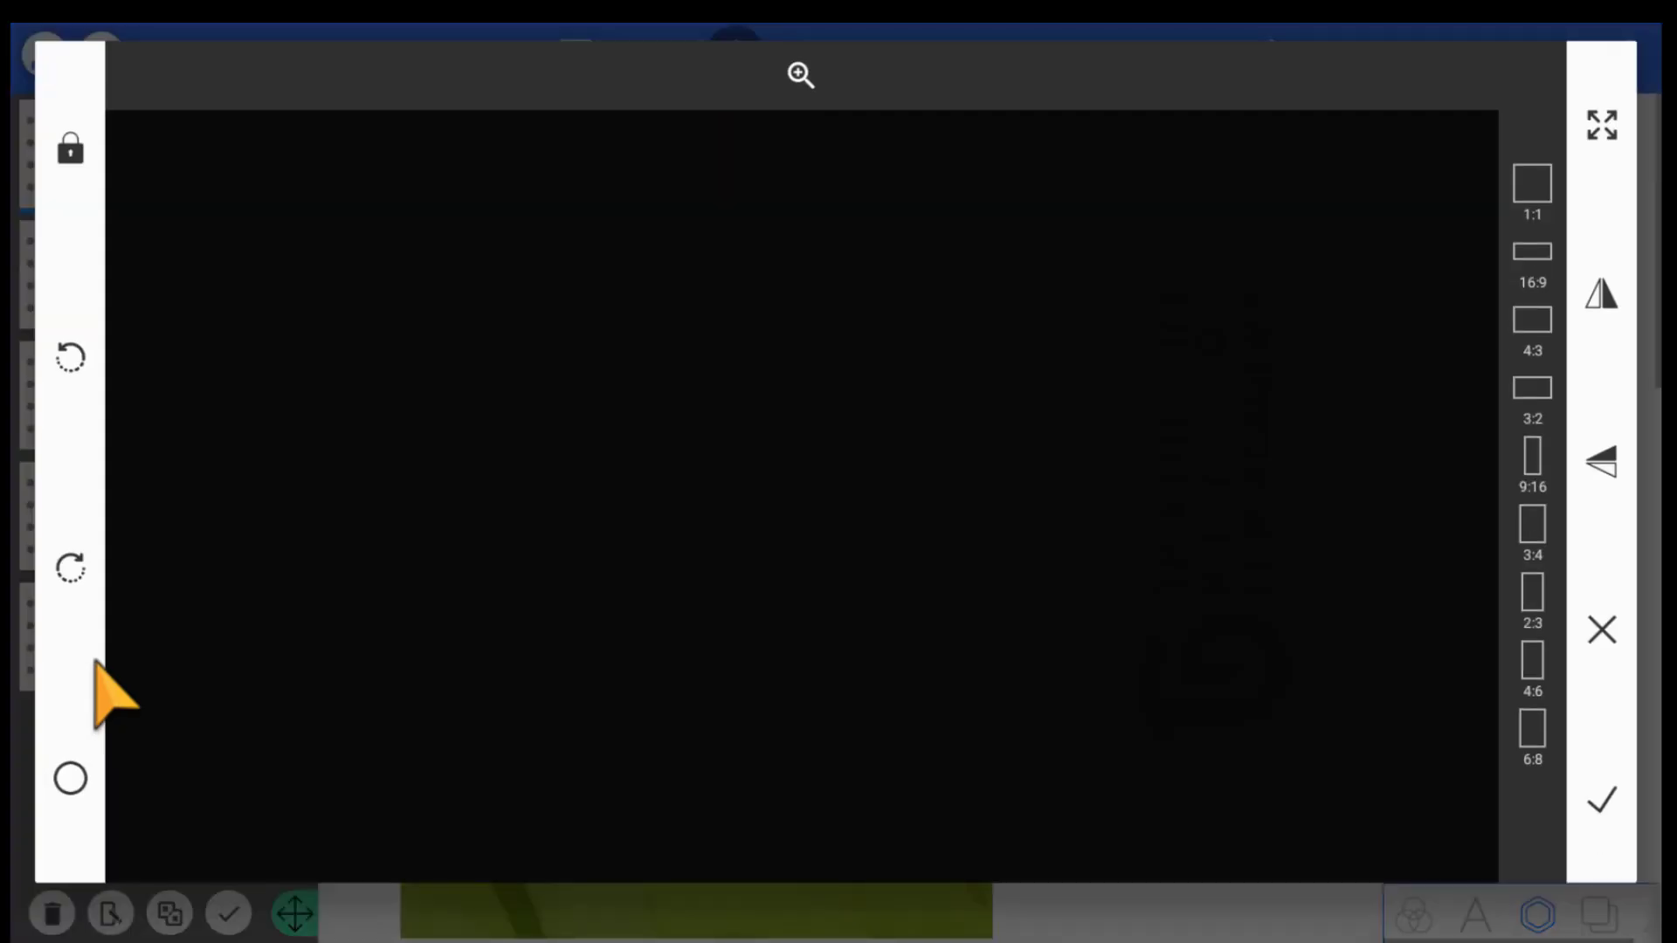
click(1601, 832)
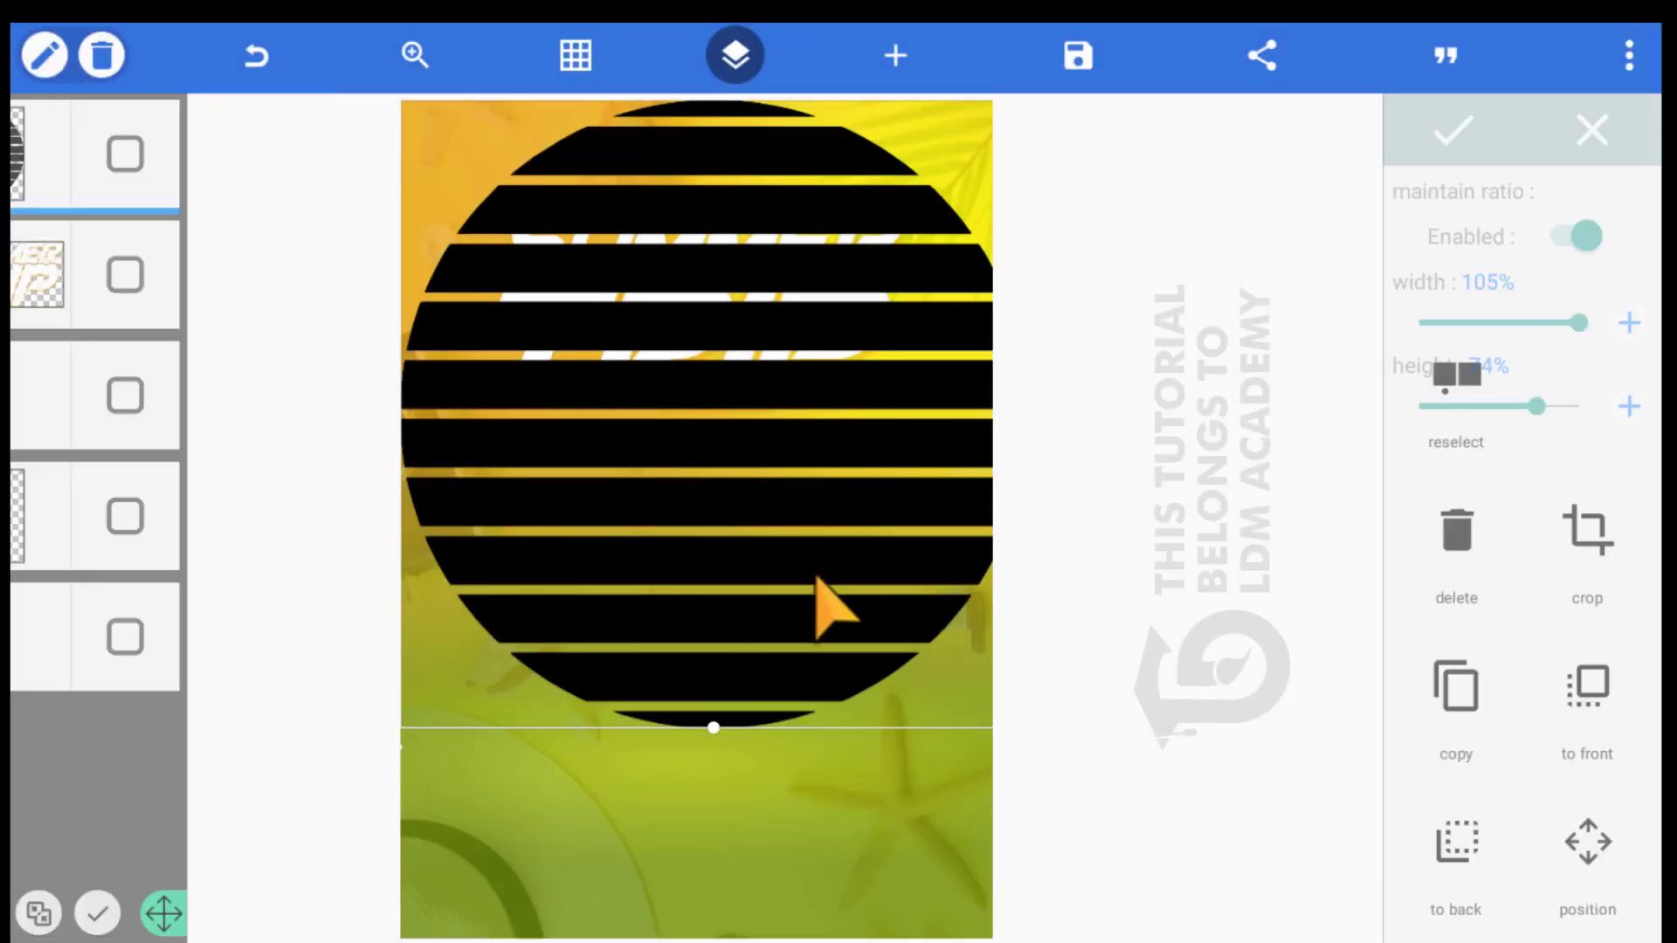
Shrink the striped circle to about the width of the title and place it over the word TRIP and the area below
drag(733, 678, 532, 479)
drag(439, 301, 740, 515)
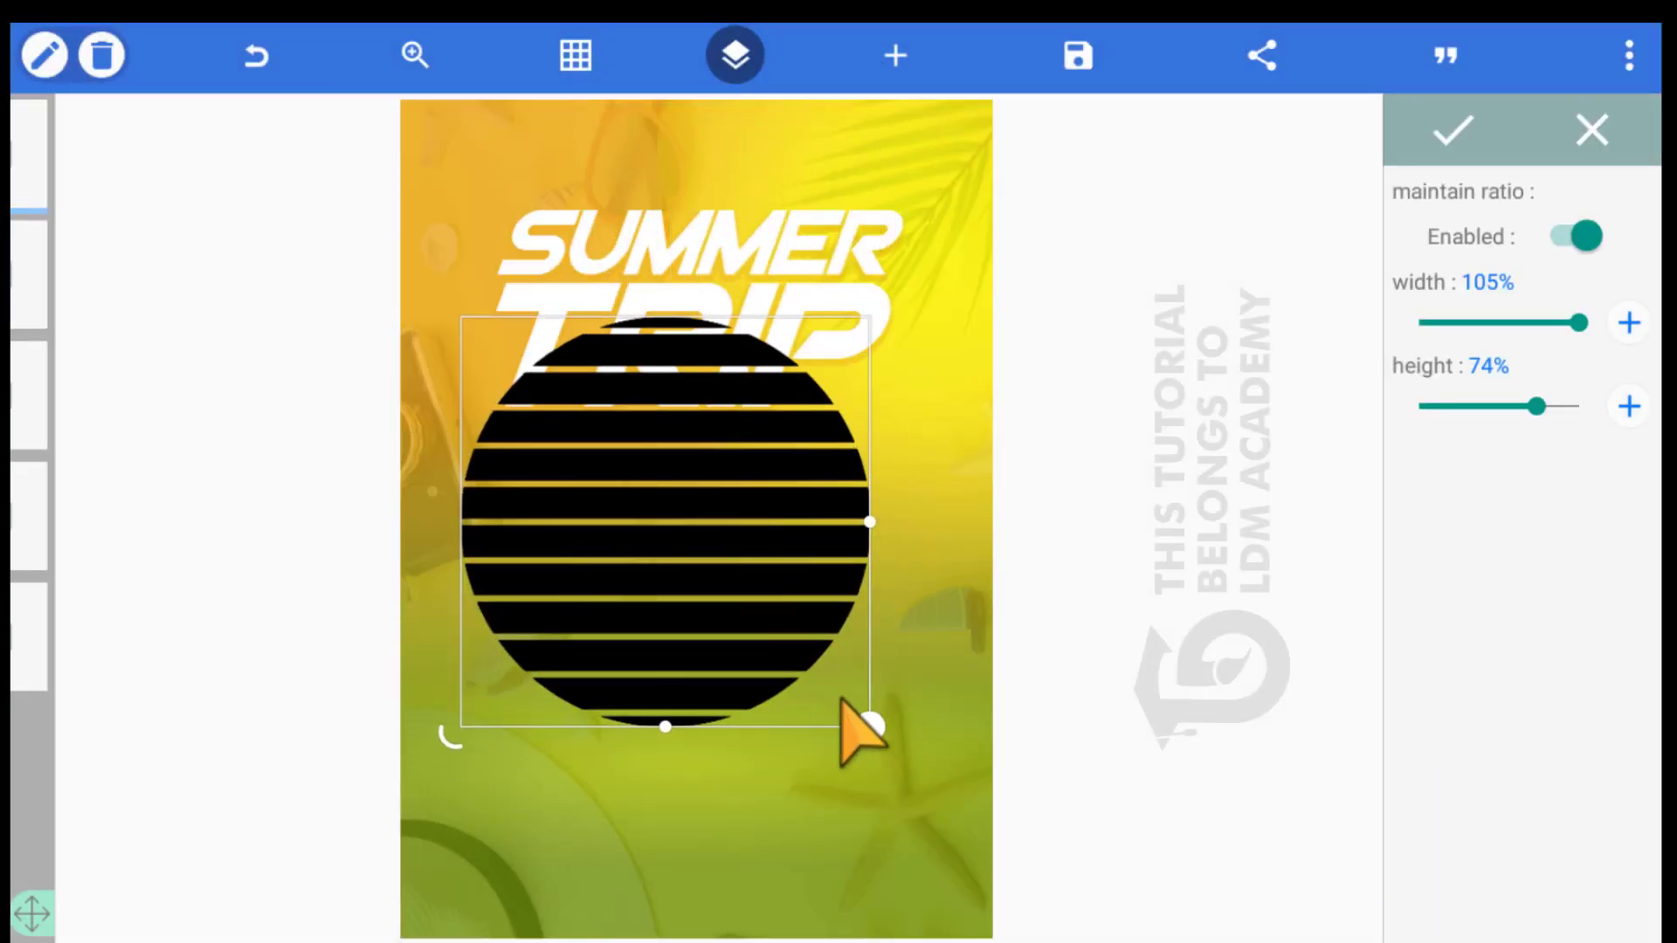
drag(809, 668, 734, 566)
drag(652, 464, 687, 450)
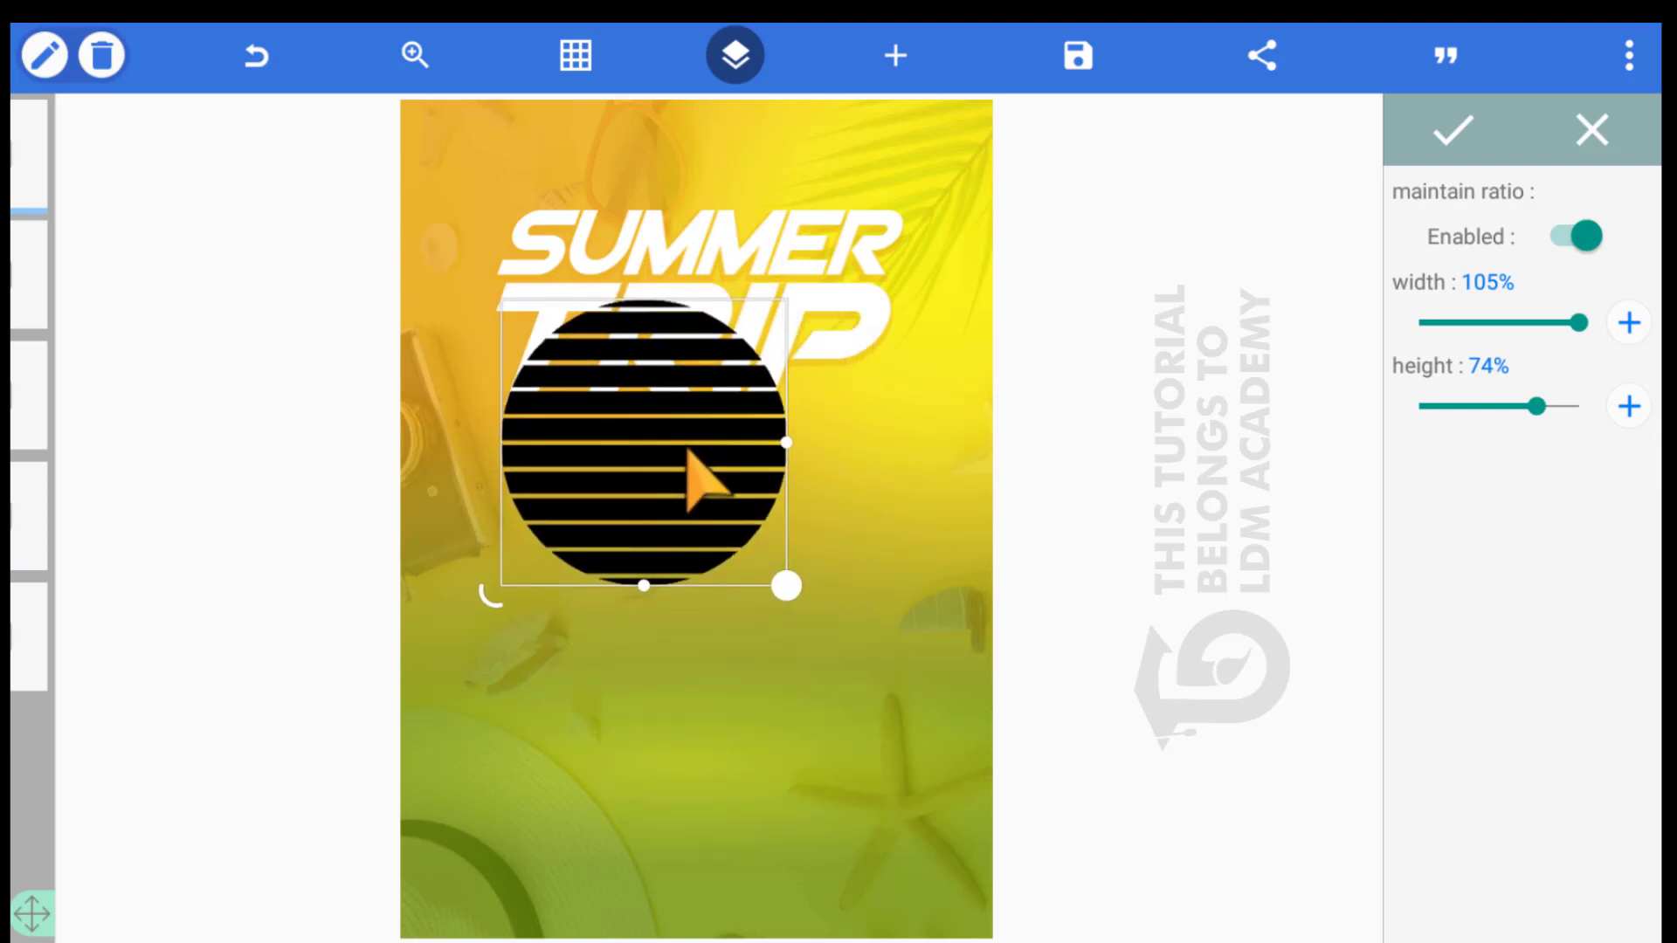
drag(744, 556, 869, 629)
drag(756, 481, 771, 460)
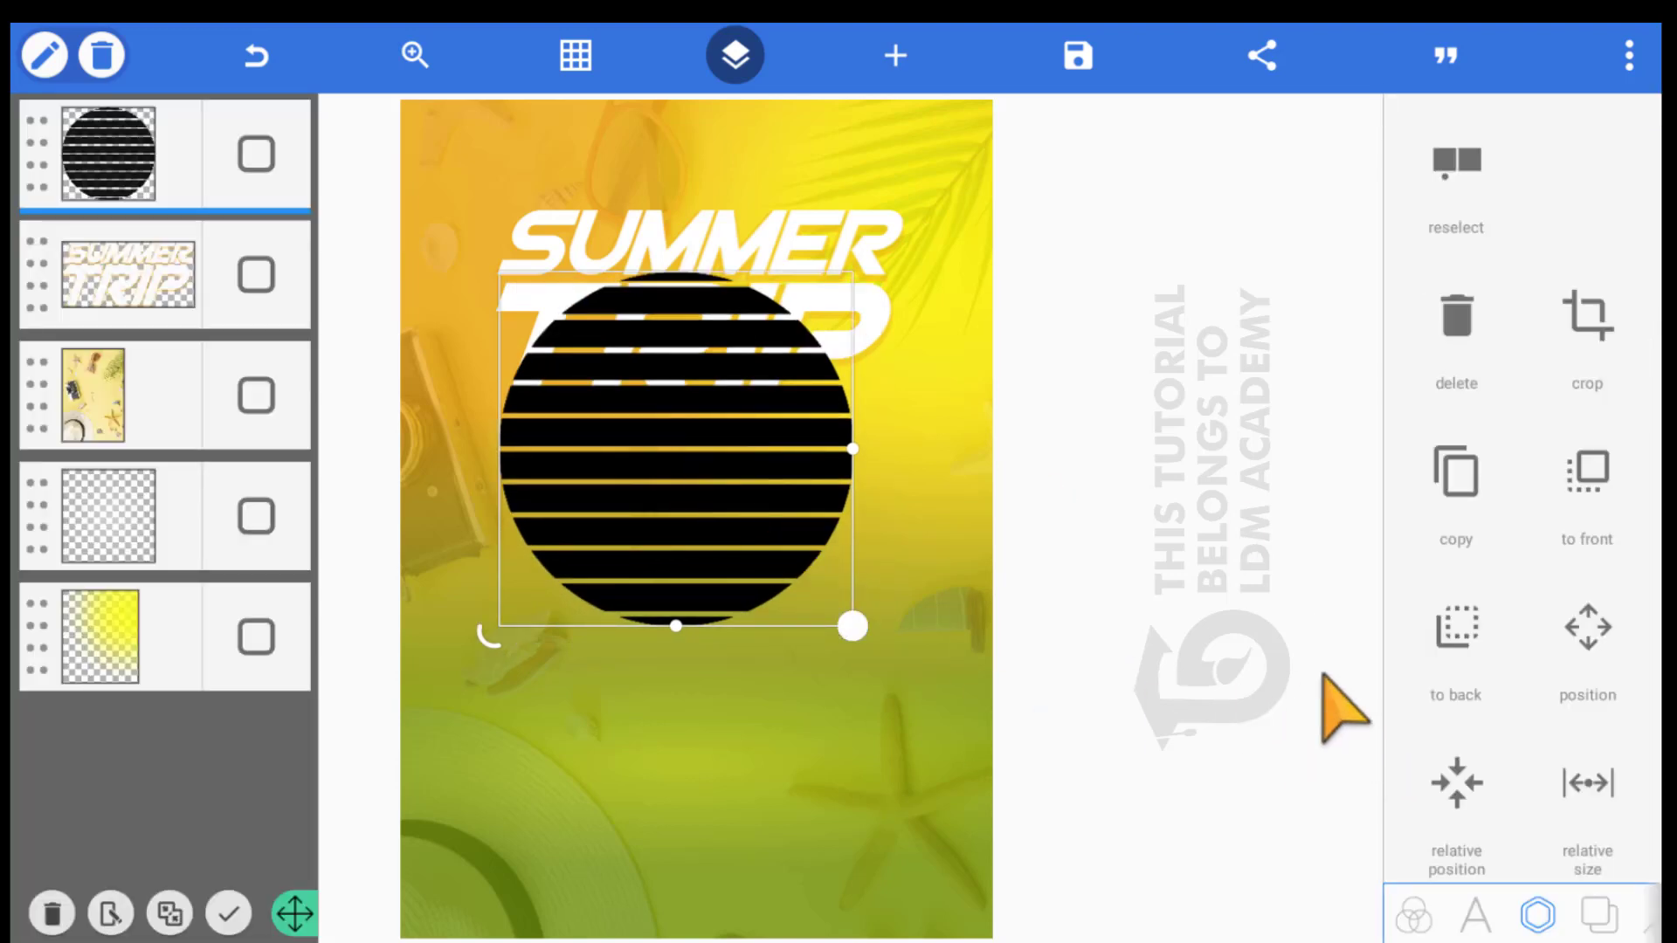
Recolour the striped circle over TRIP with the preset gradient running horizontally from green to orange
scroll(1415, 682, down, 4)
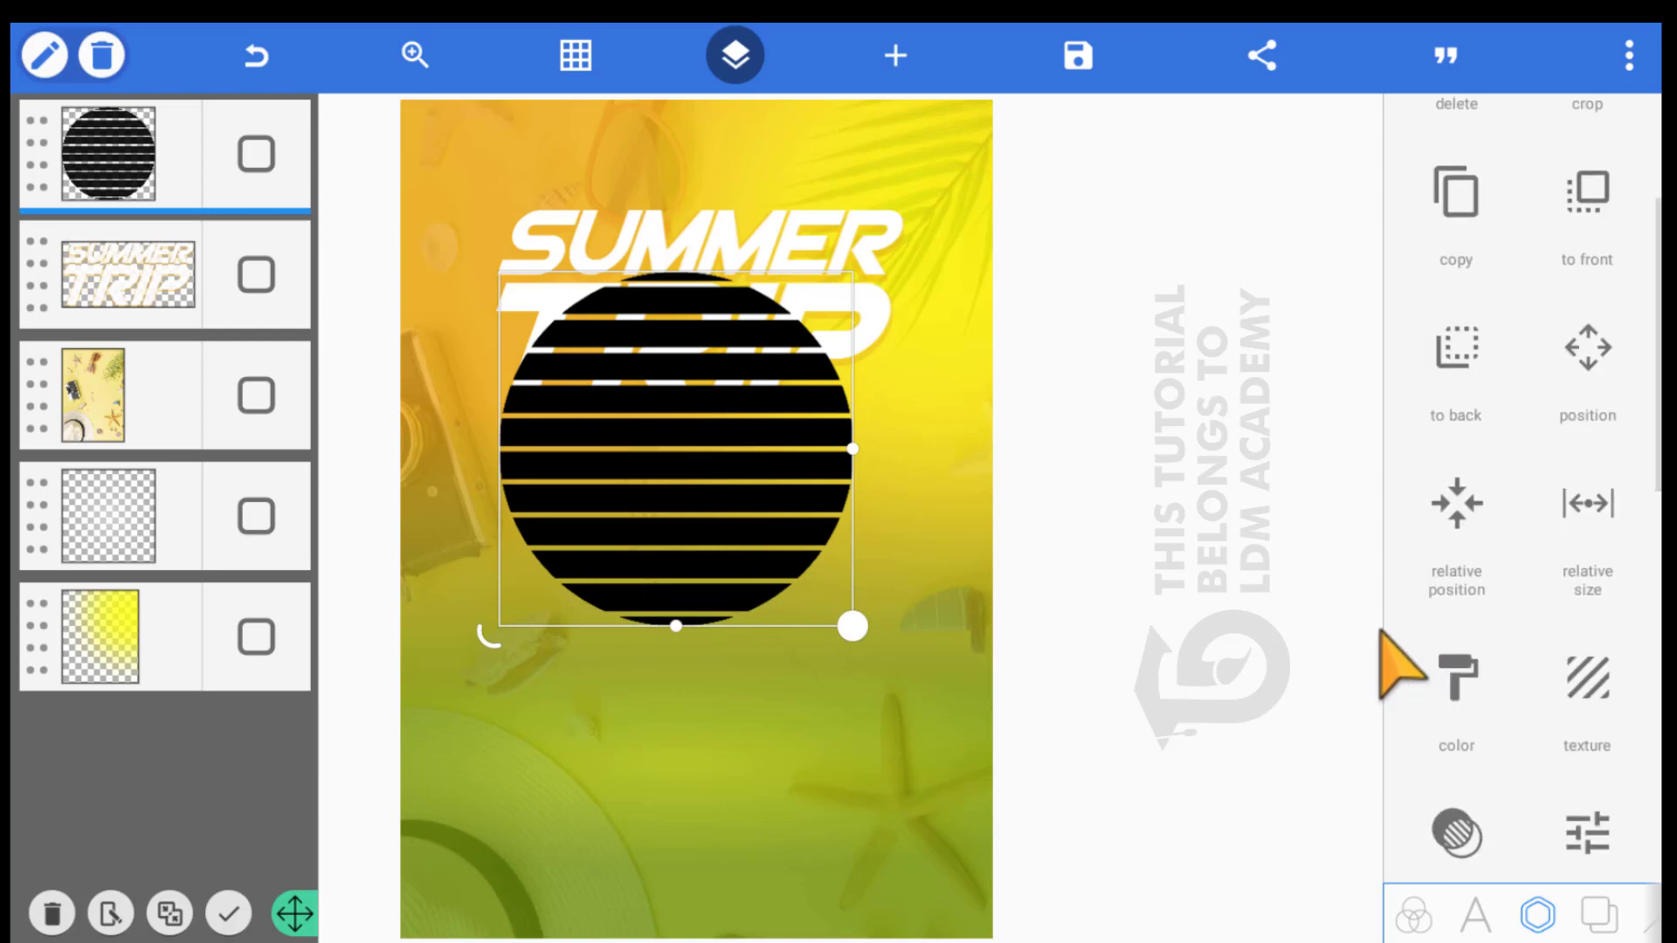
click(1382, 633)
click(1464, 206)
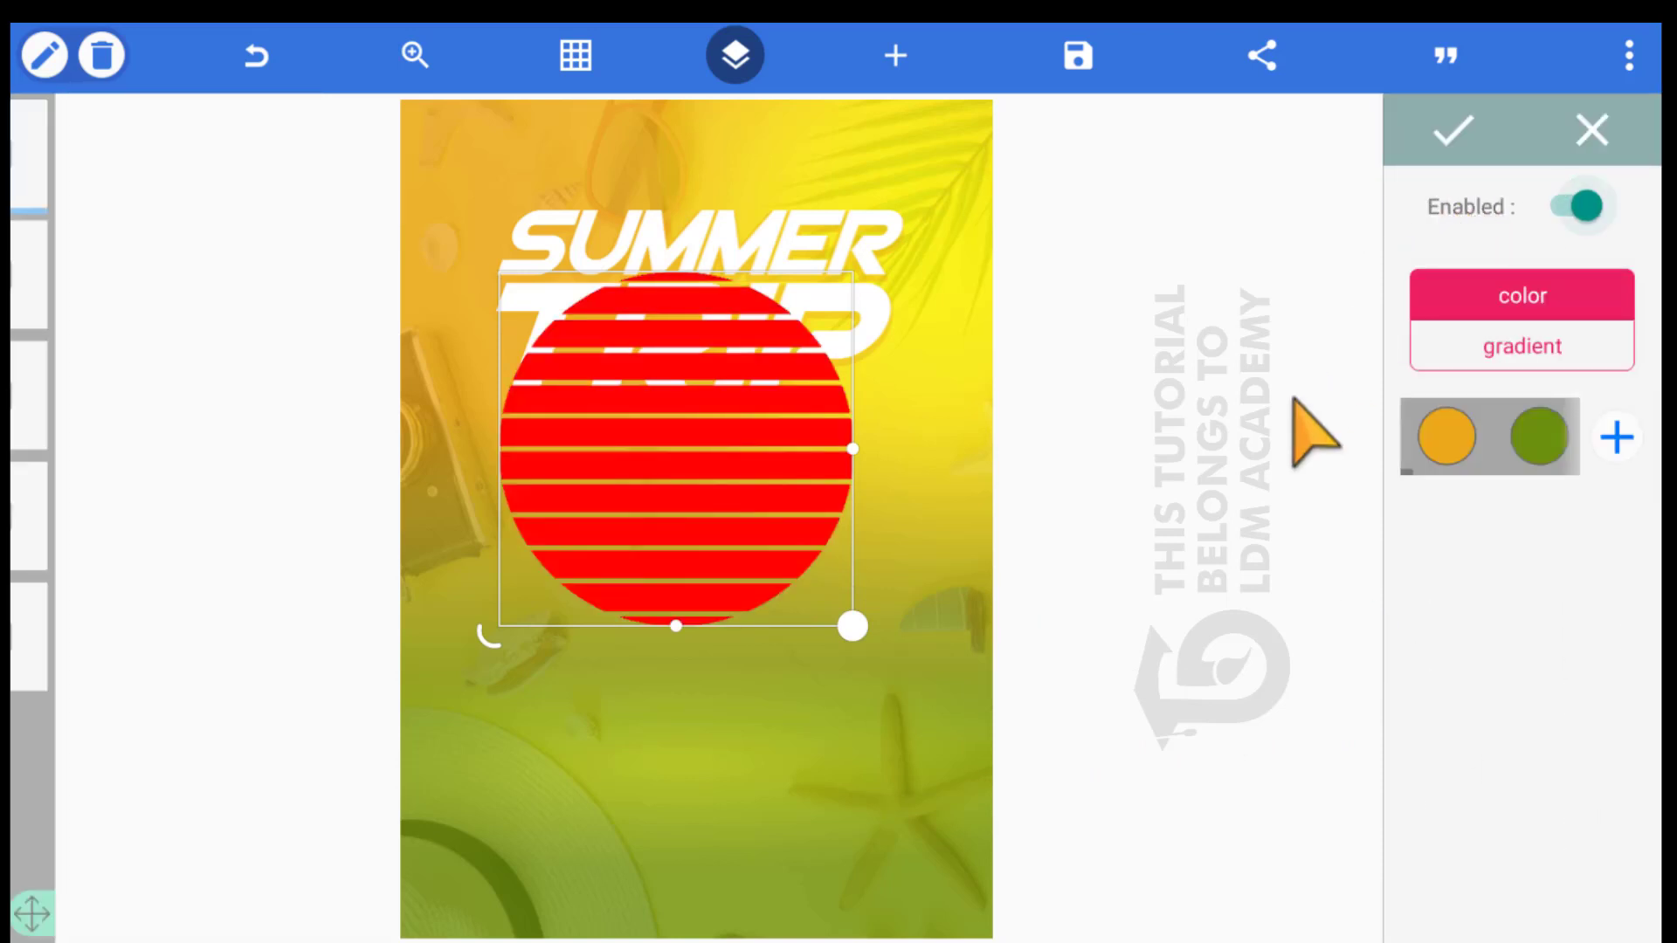
click(1410, 339)
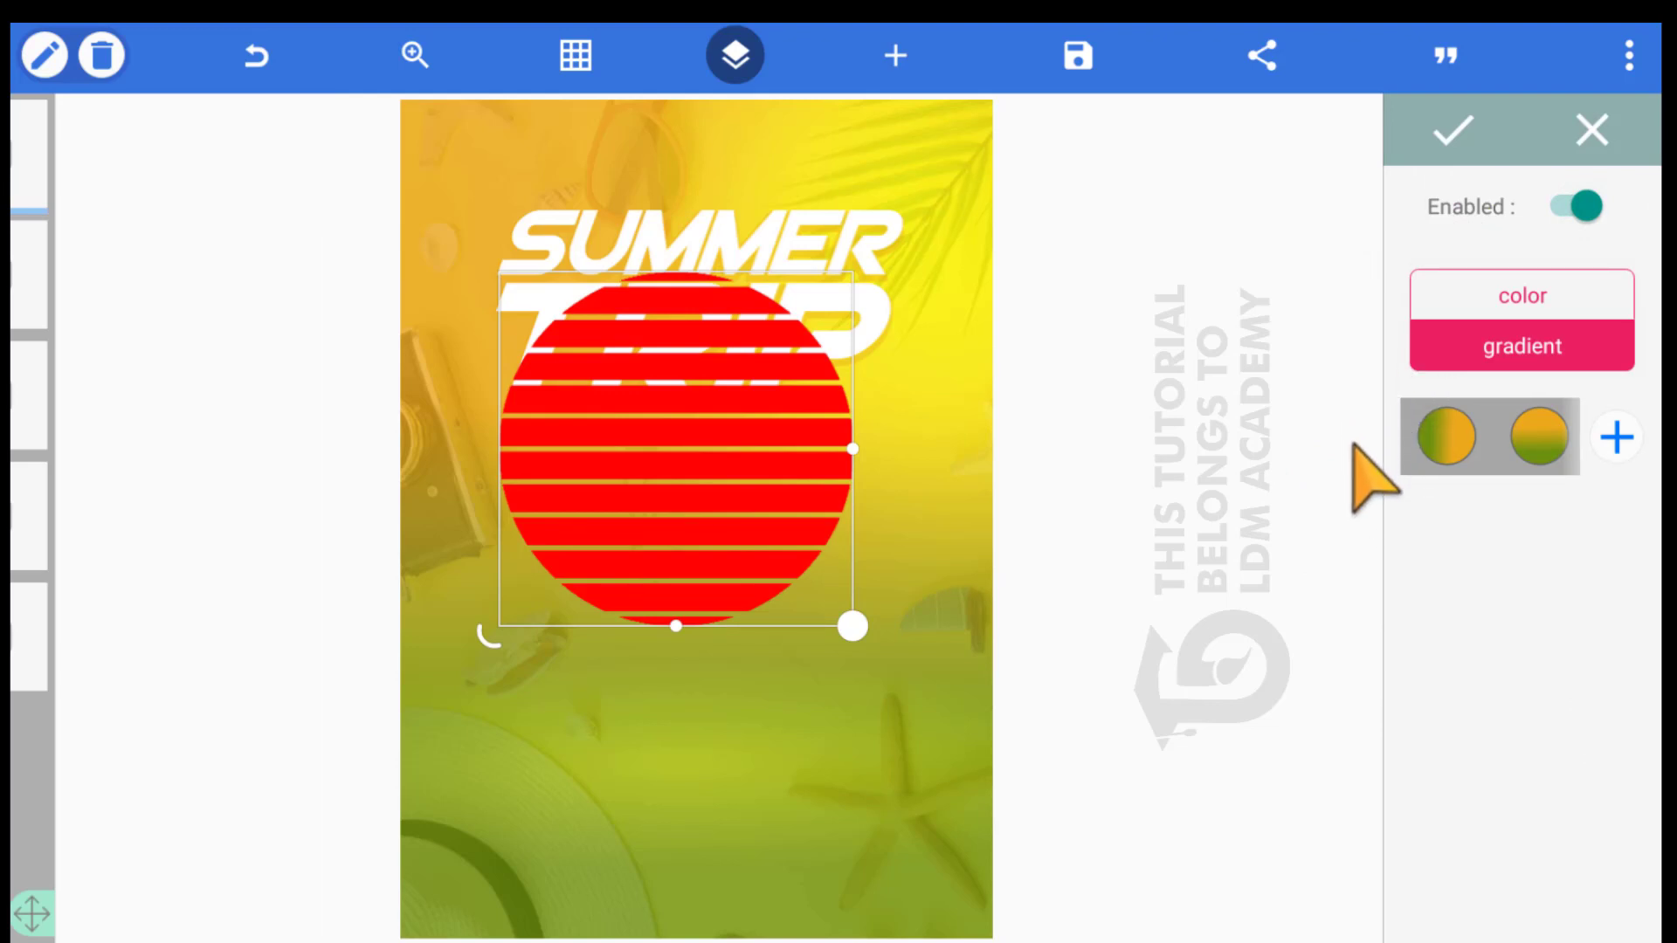
click(1402, 452)
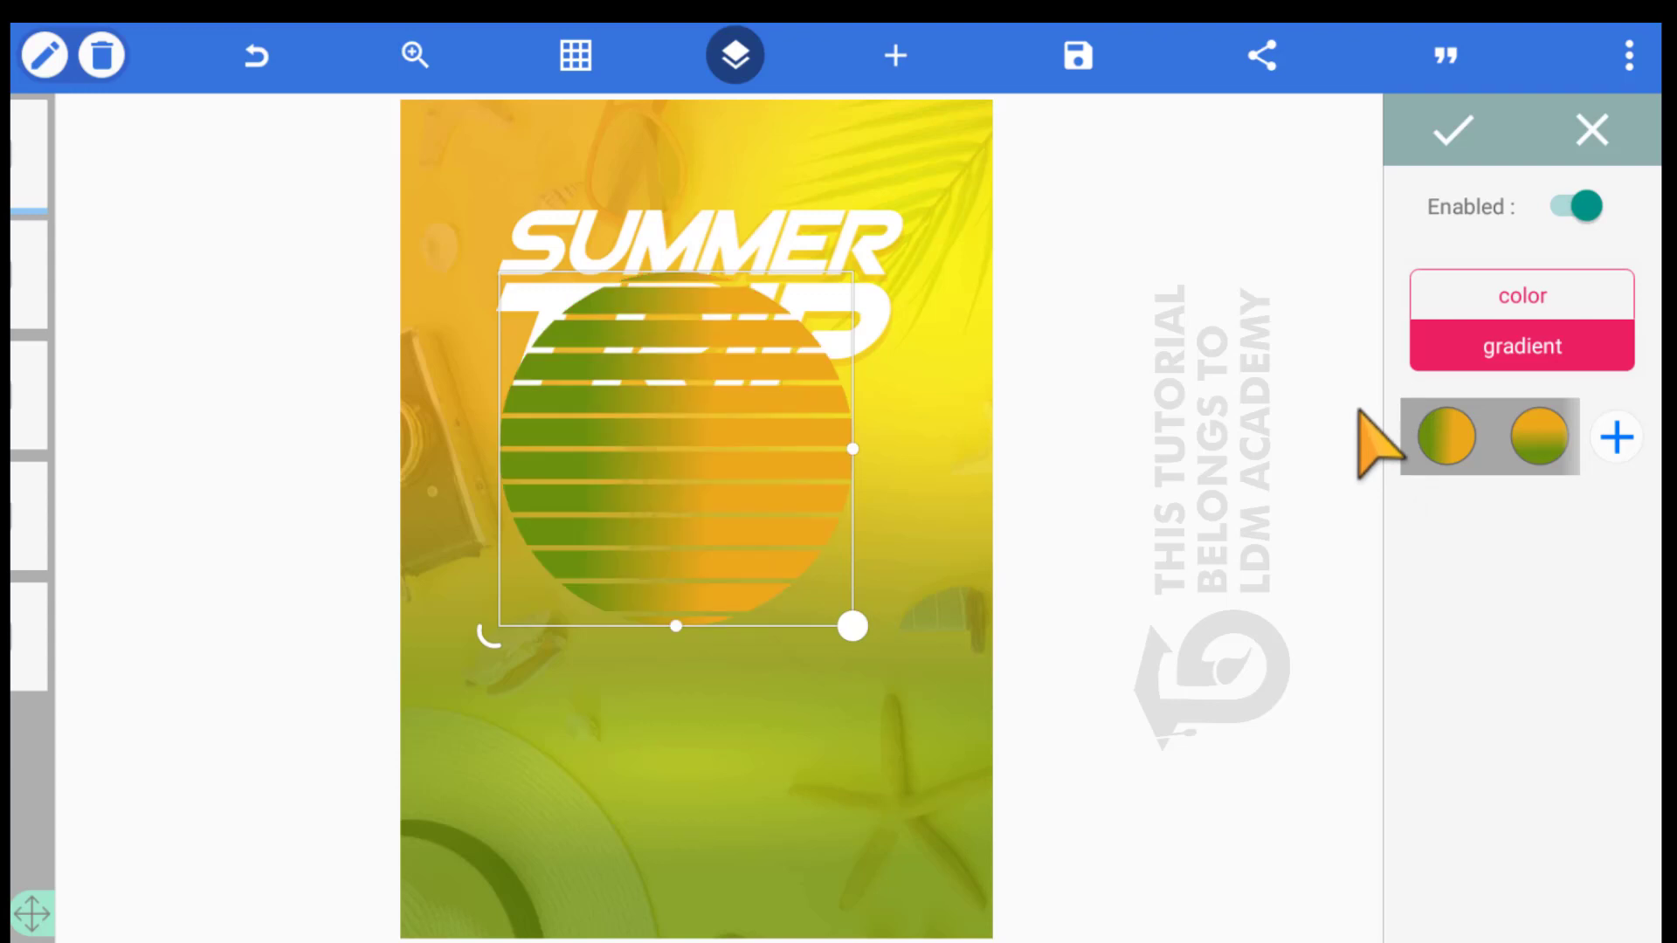
Adjust the circle's gradient line to run exactly horizontally, with green on the left and orange on the right, and apply it
click(1506, 407)
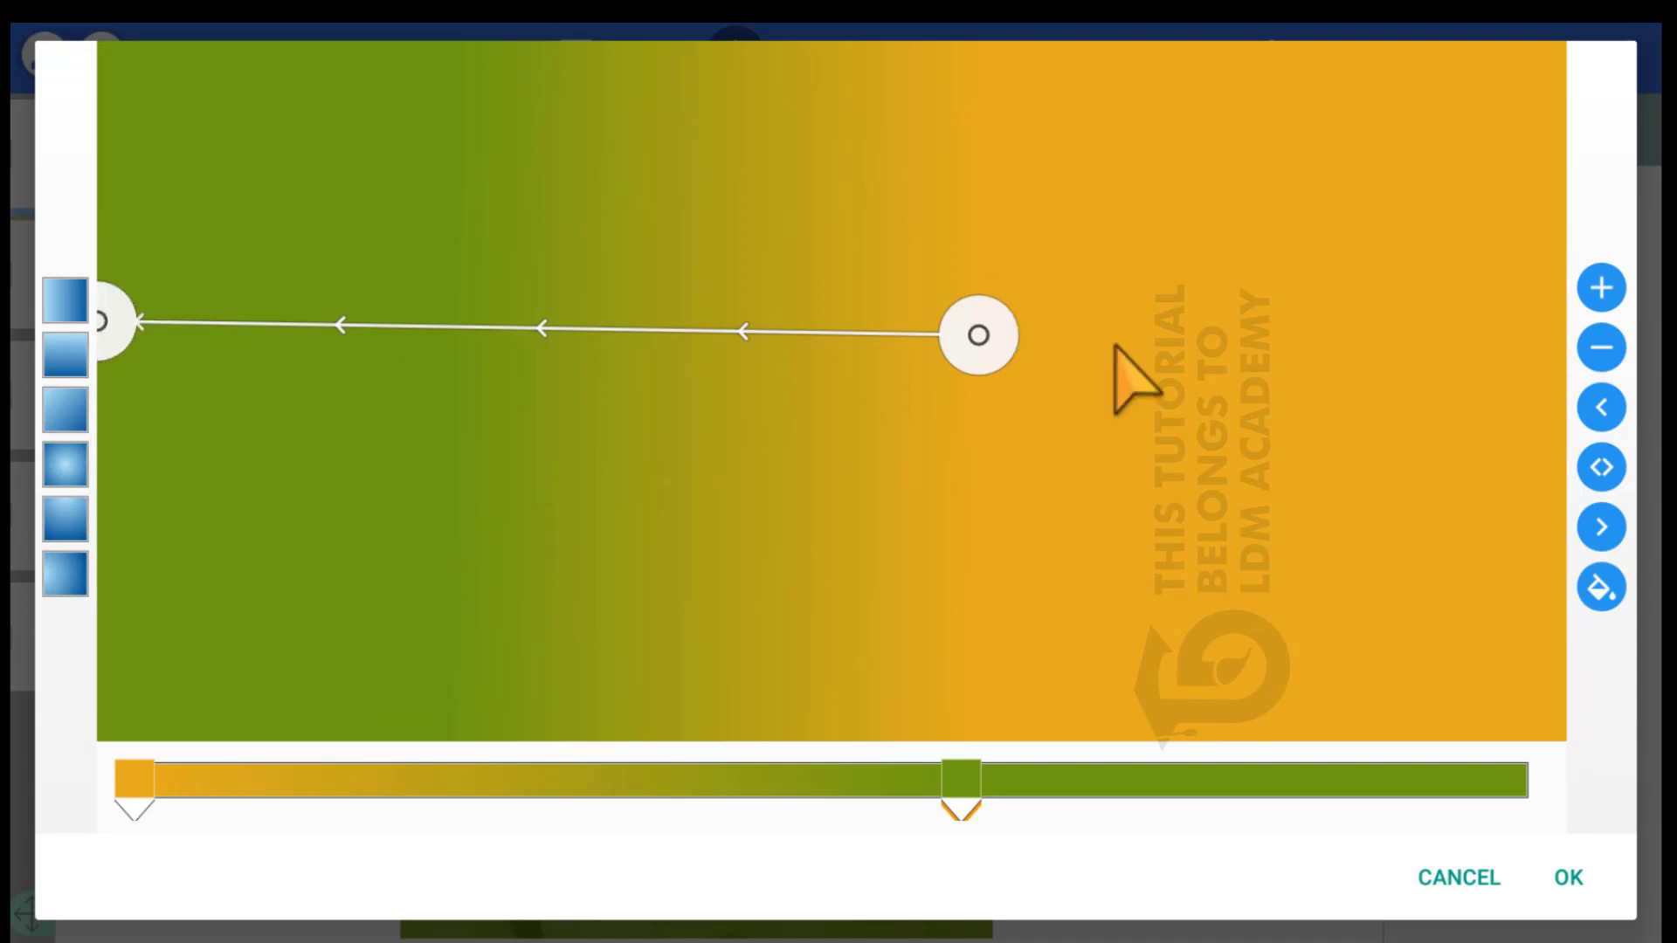
drag(100, 293, 928, 880)
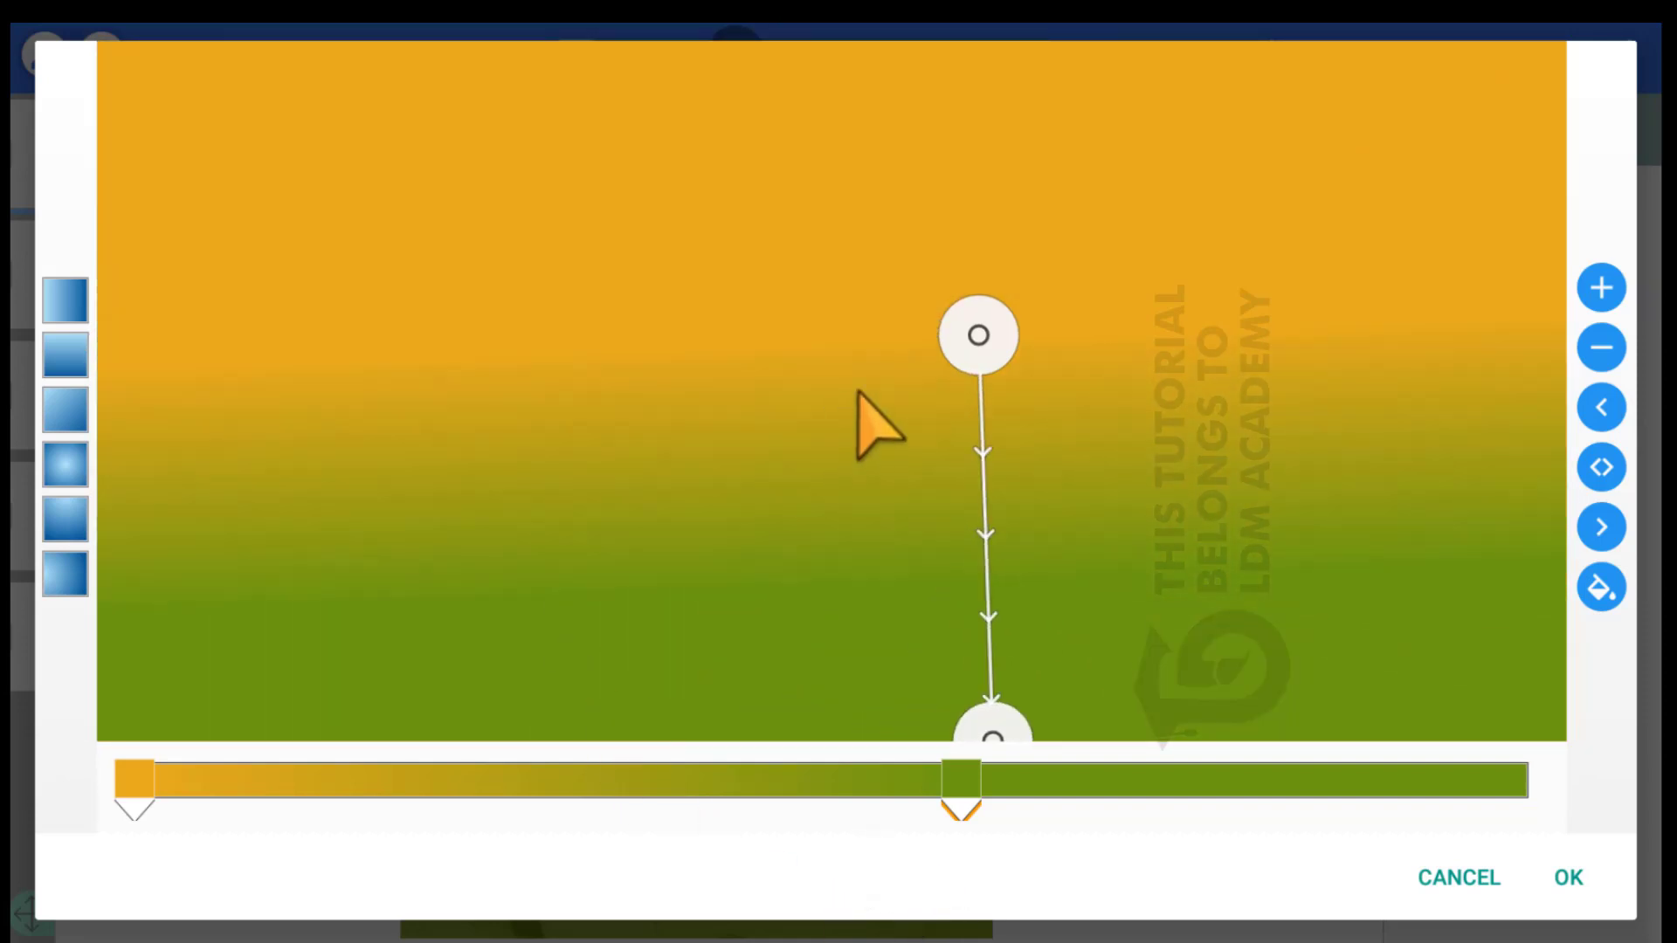
drag(915, 331, 881, 208)
drag(924, 670, 106, 214)
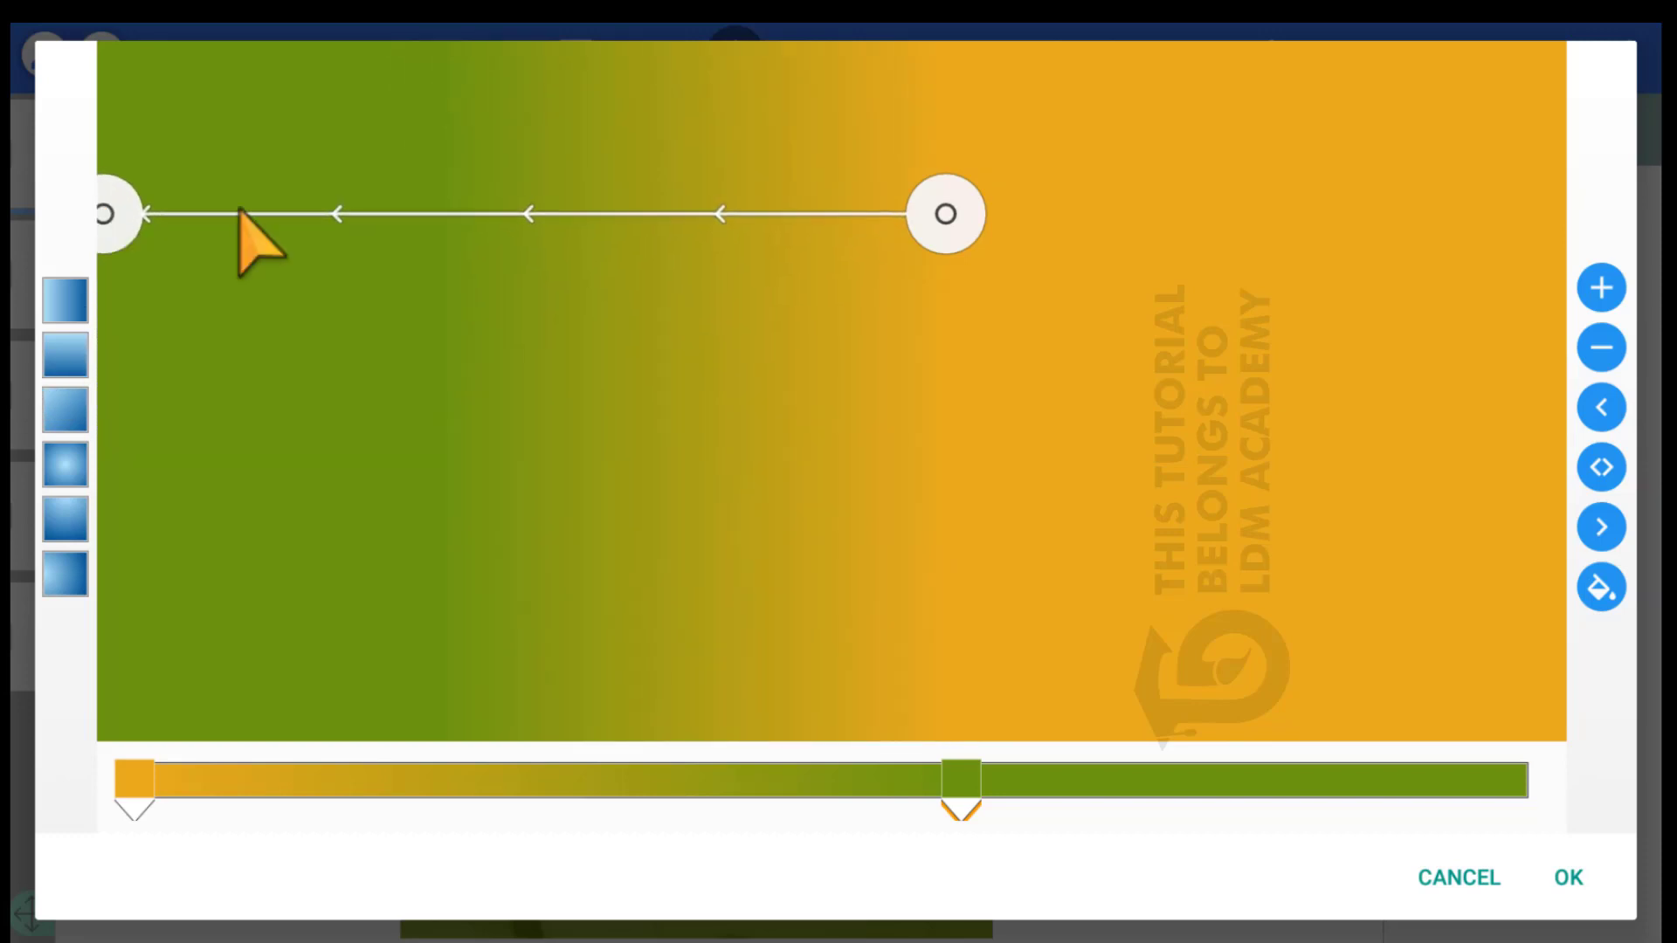
click(1455, 821)
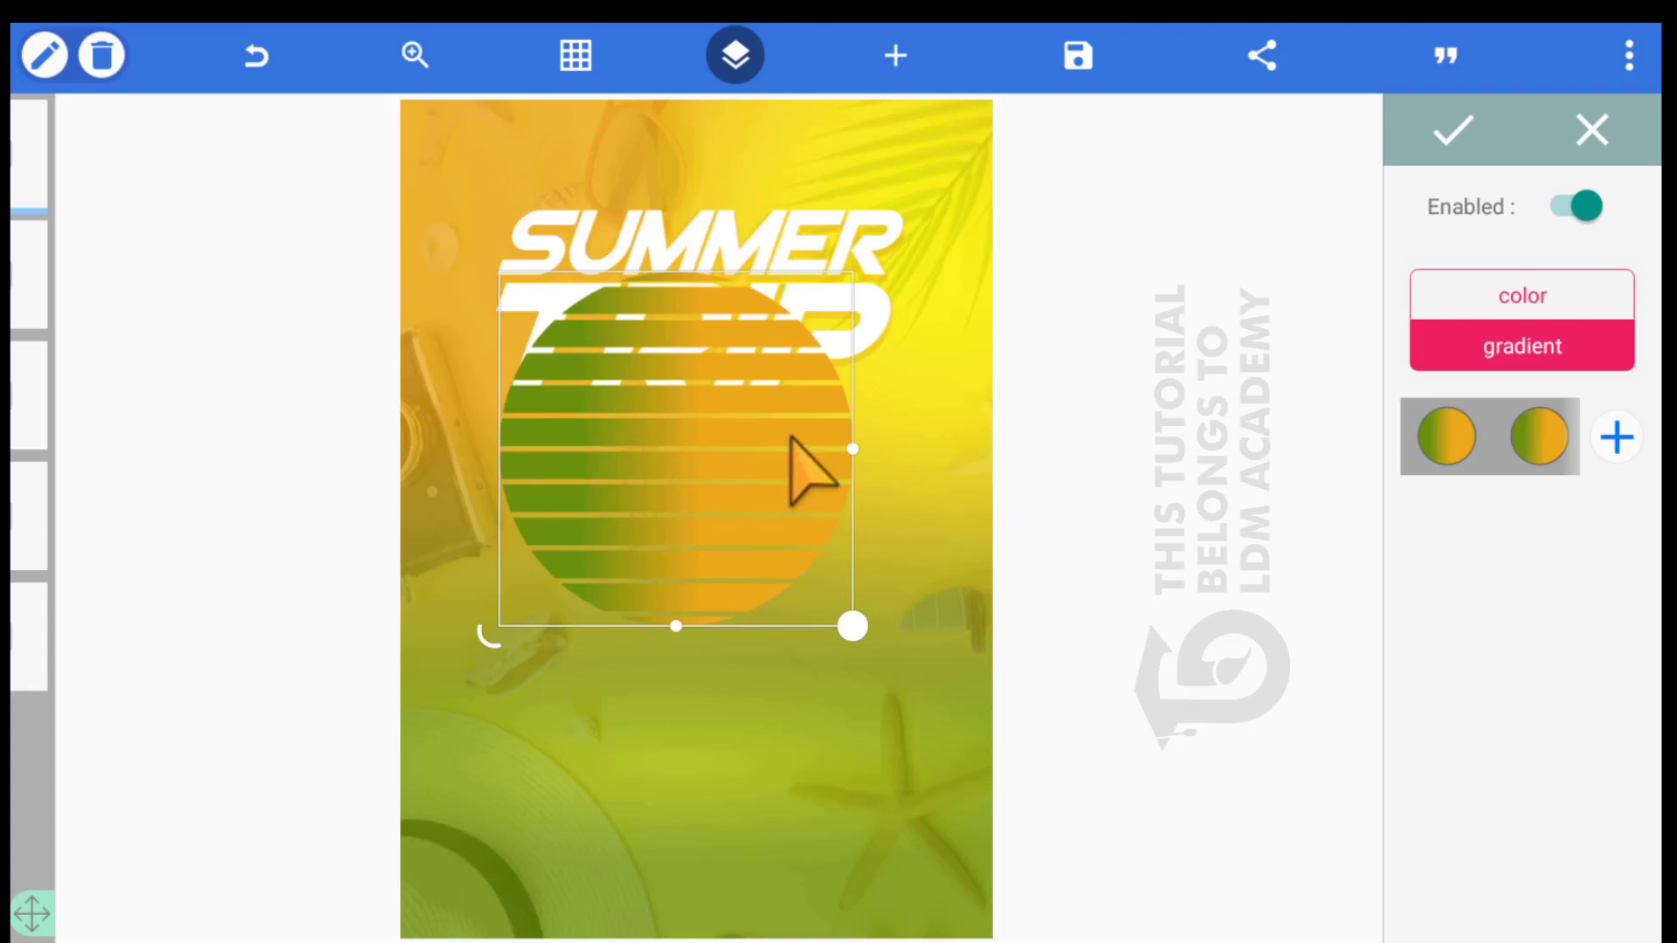
click(1451, 131)
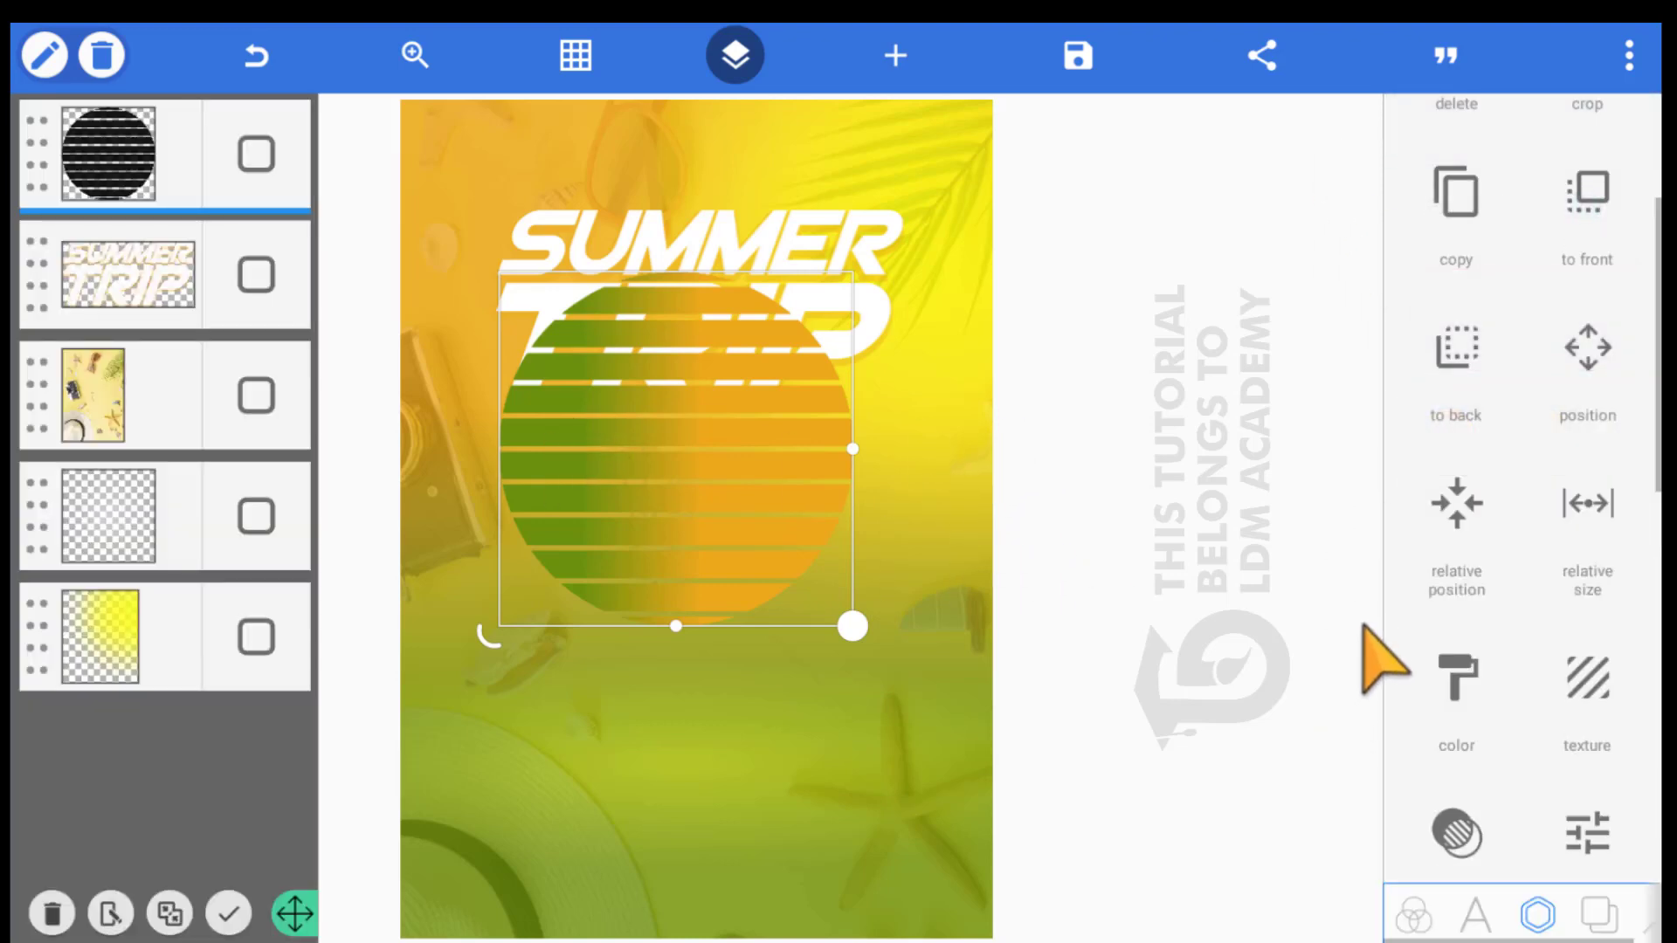
Lower the opacity of the striped gradient circle to 50%
scroll(1362, 637, down, 5)
click(1457, 384)
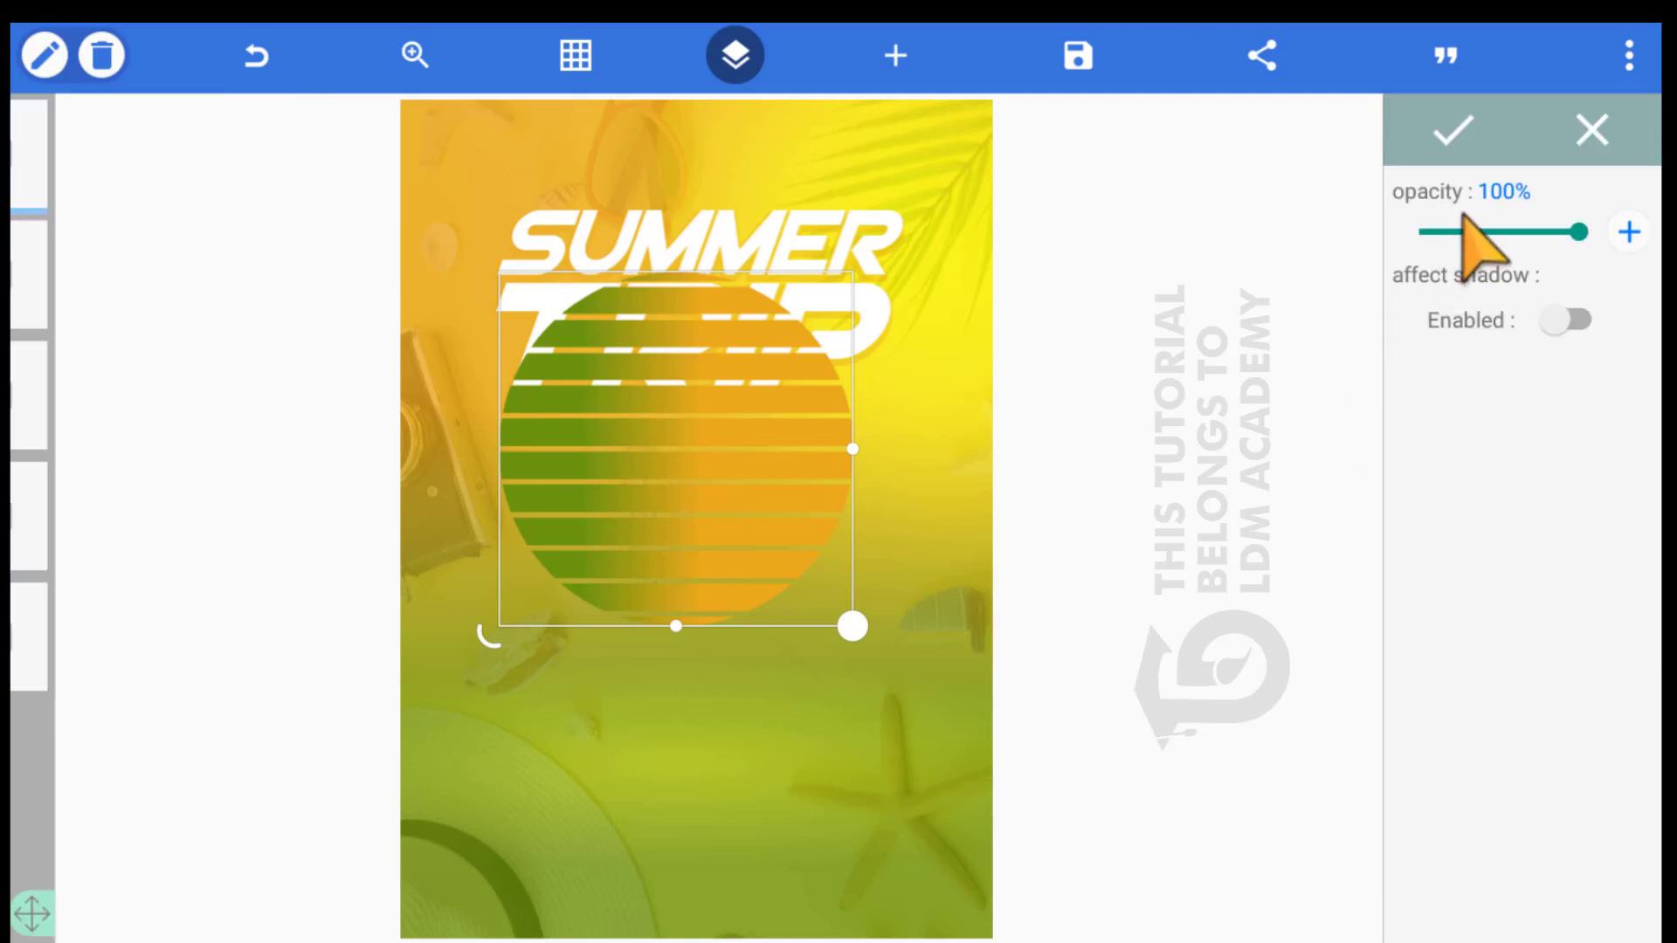
drag(1458, 216, 1390, 258)
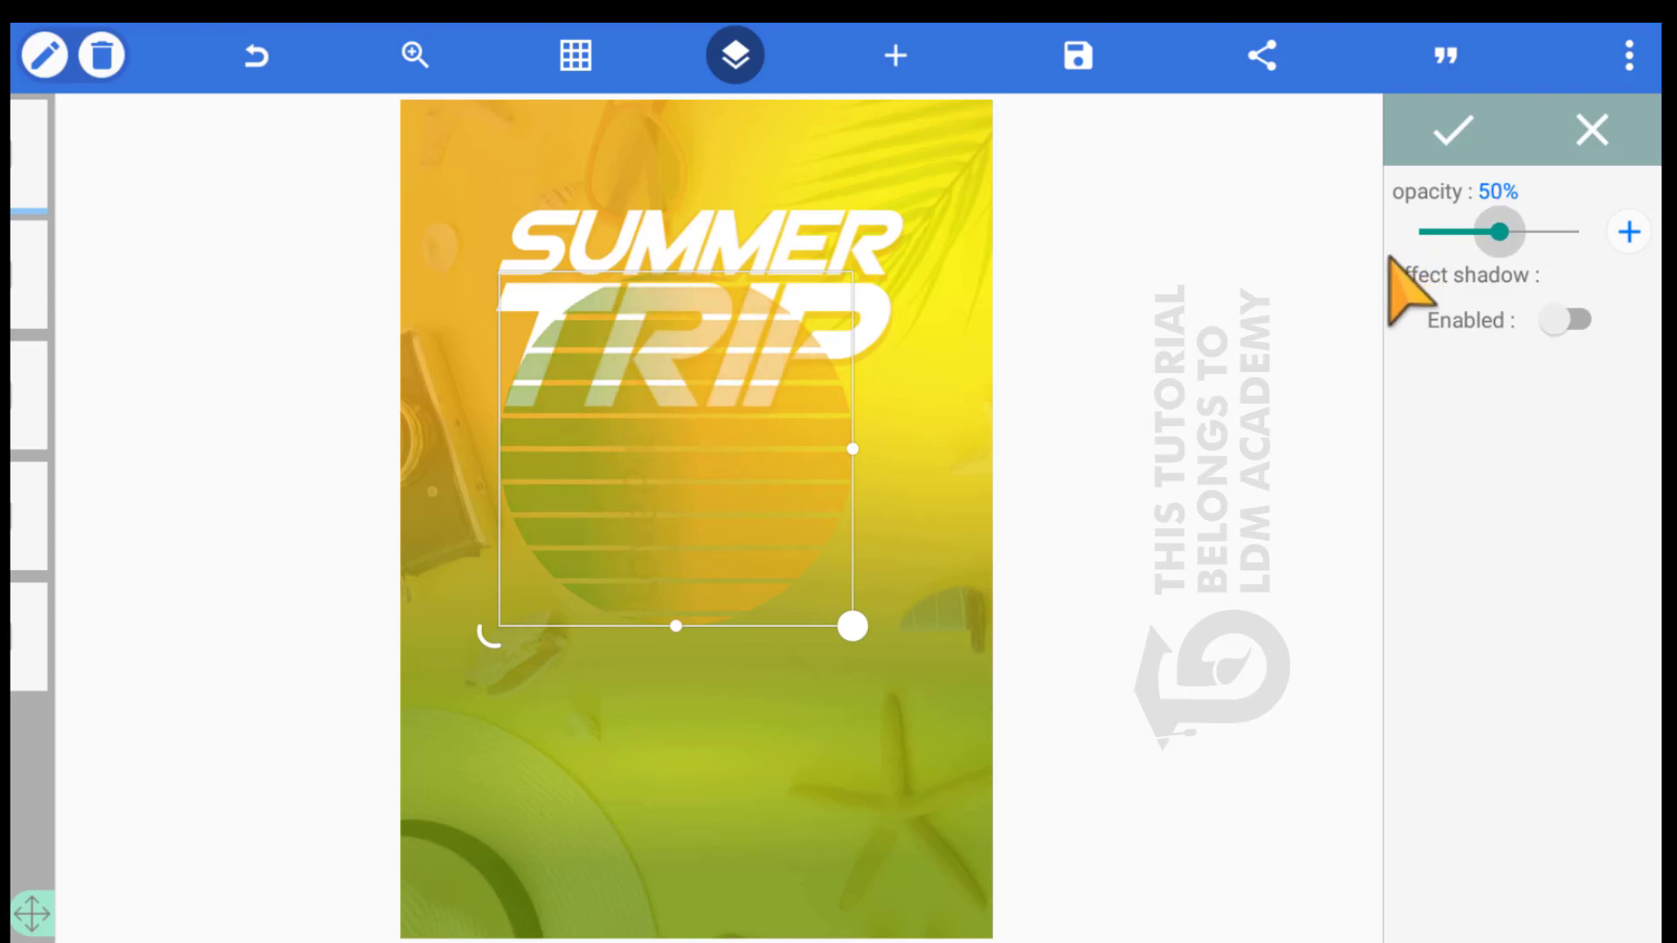
click(1389, 140)
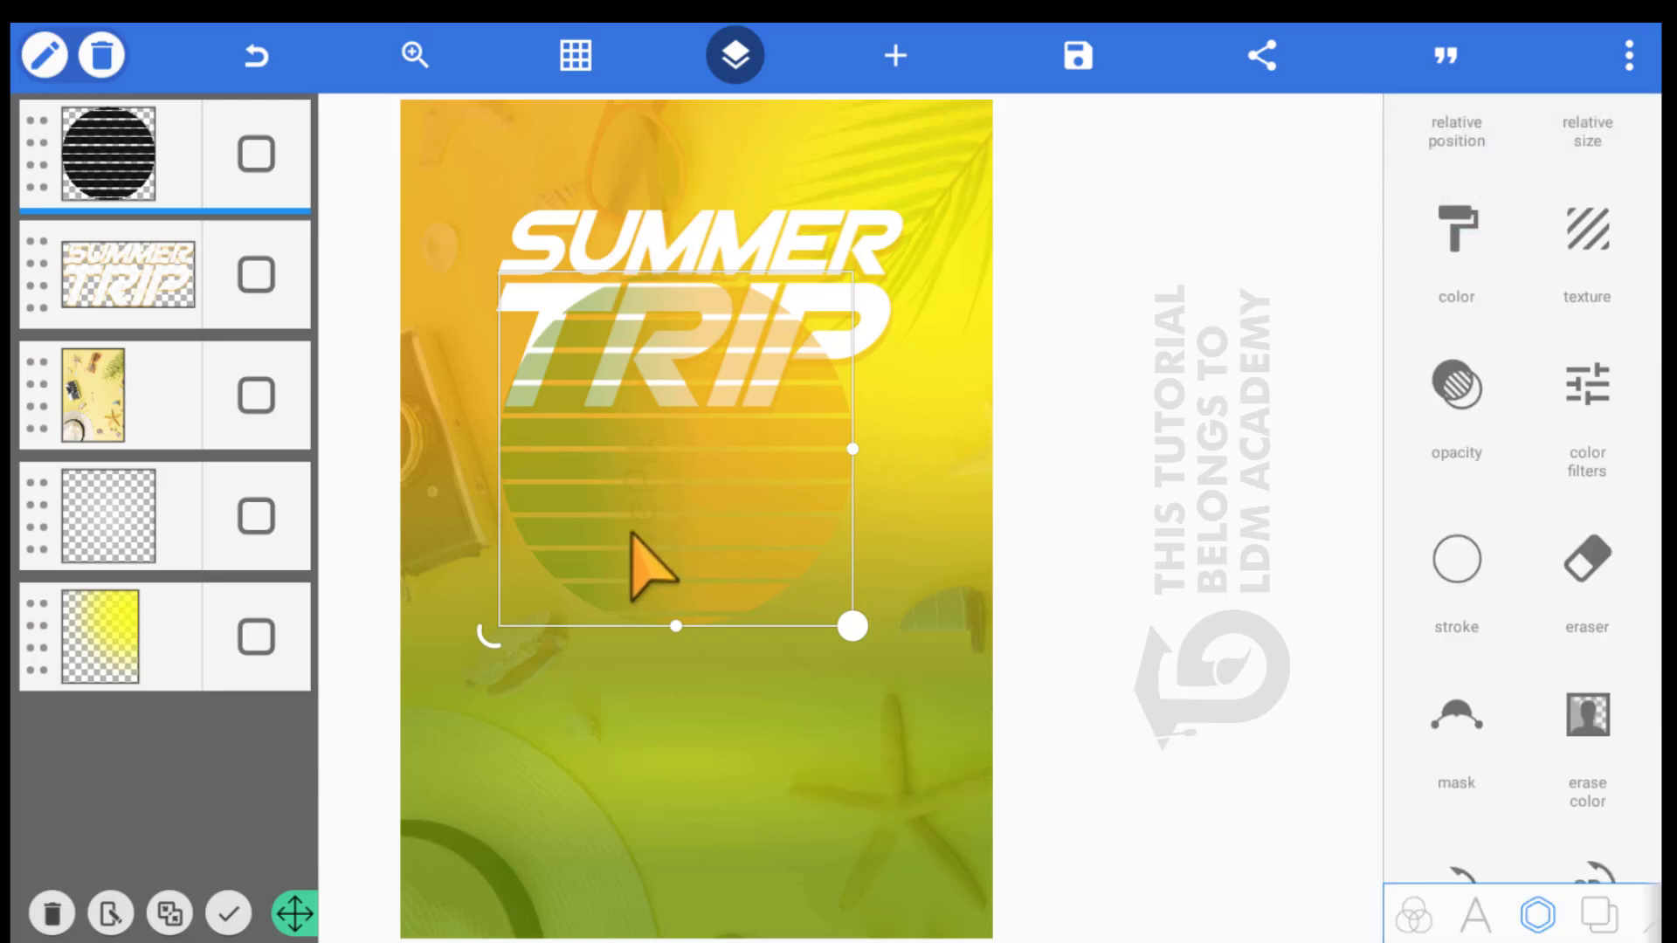
Erase a little under half of the striped circle from its left side with a large, fully softened eraser brush
scroll(1364, 718, down, 1)
scroll(1364, 718, up, 10)
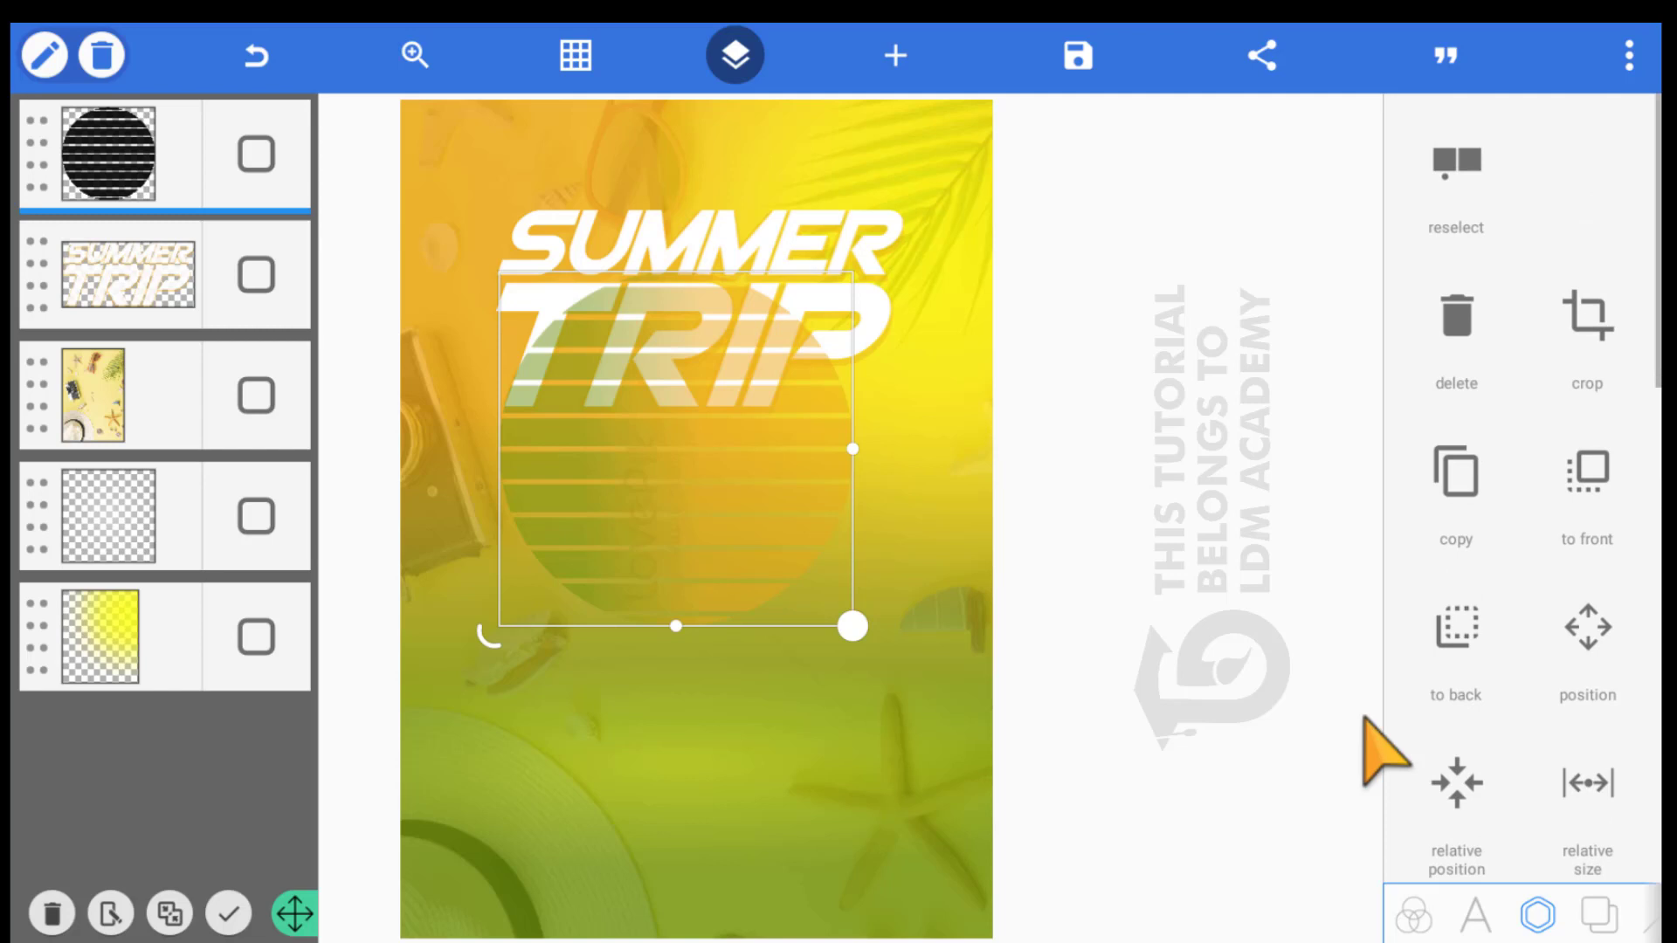
scroll(1365, 718, down, 5)
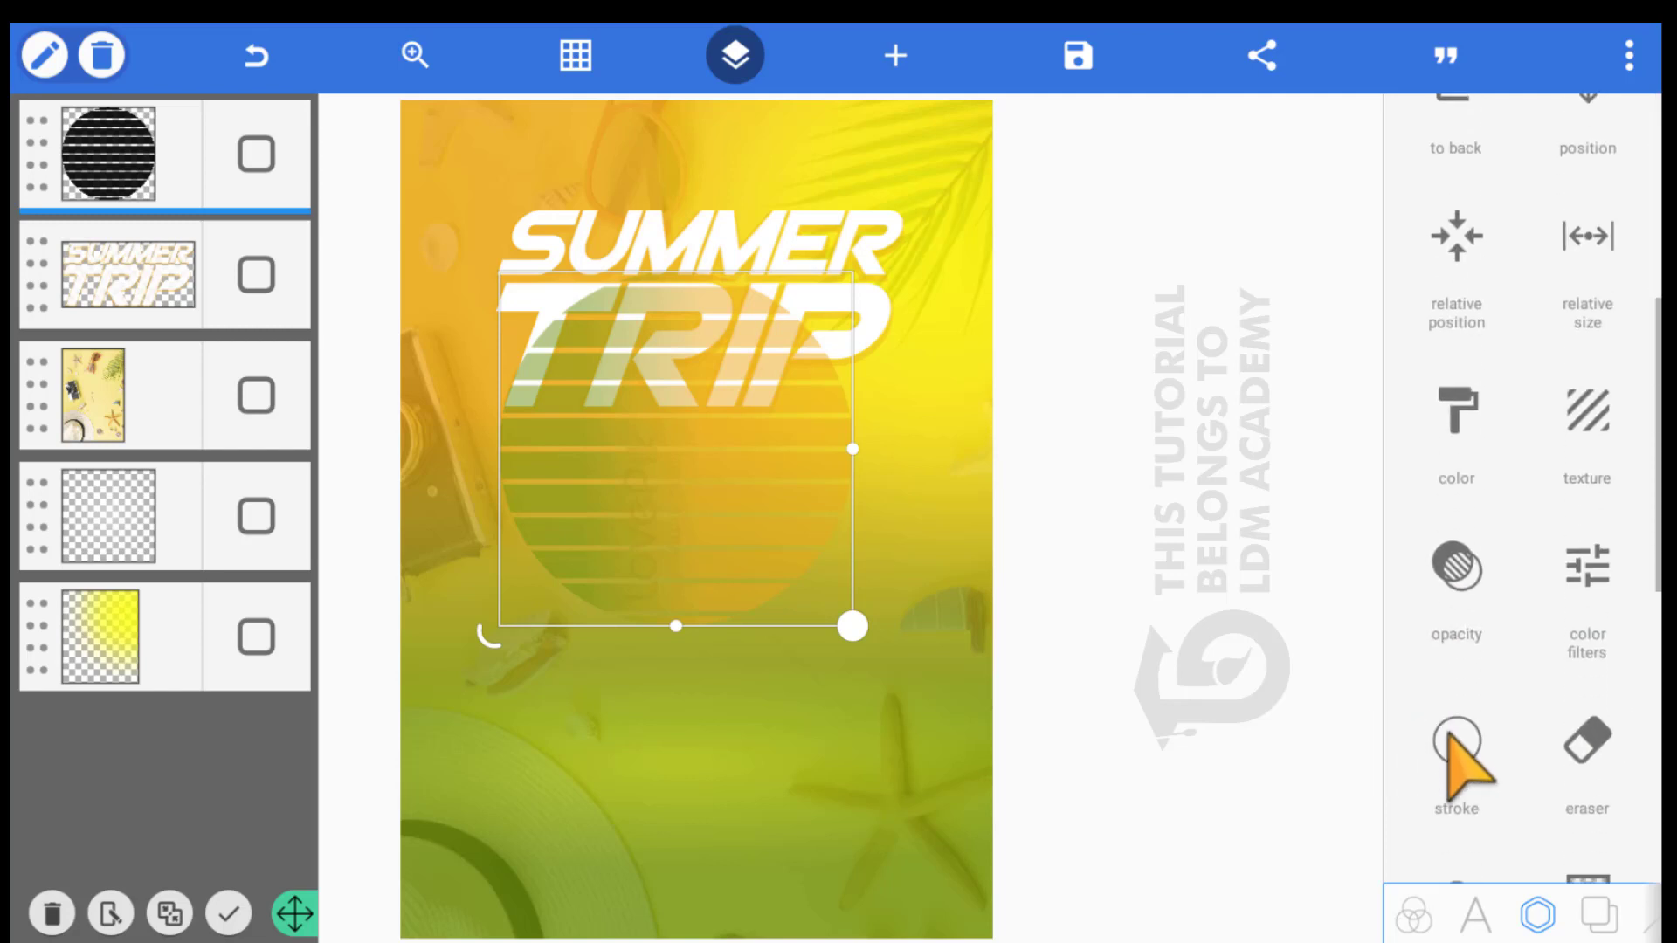
click(1585, 738)
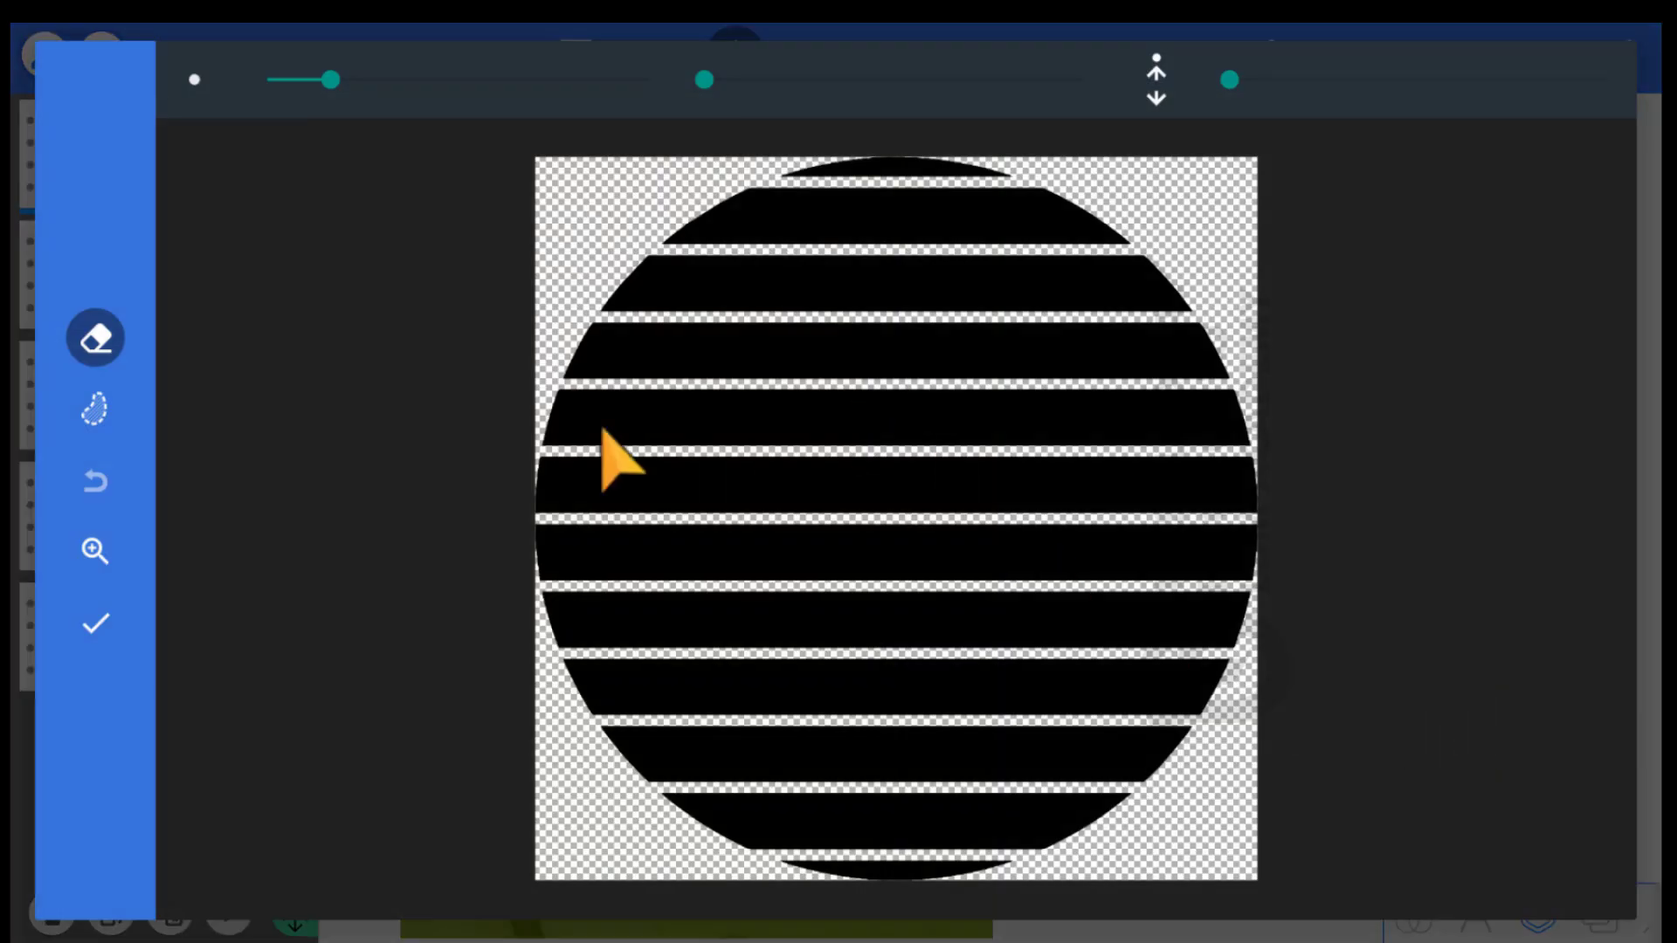
drag(356, 87, 441, 96)
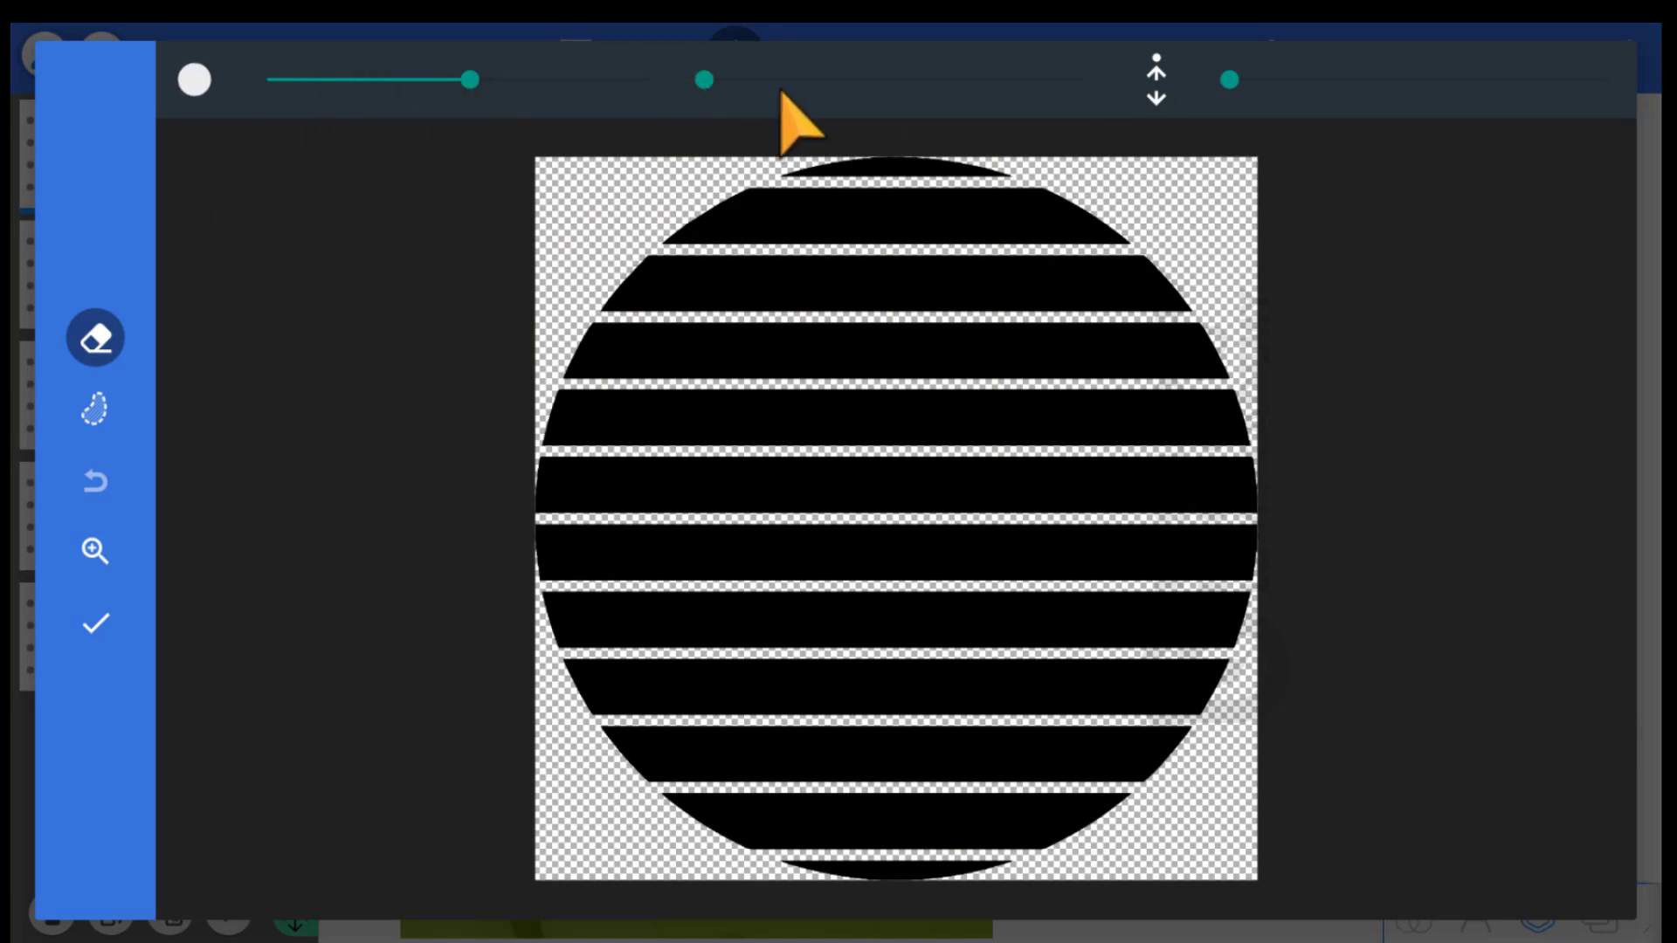
mouse_move(779, 90)
mouse_down()
mouse_move(1164, 113)
mouse_move(1255, 75)
mouse_move(1287, 82)
mouse_up()
mouse_move(482, 245)
mouse_down()
mouse_move(573, 551)
mouse_move(506, 659)
mouse_move(524, 535)
mouse_move(535, 748)
mouse_move(495, 681)
mouse_move(538, 421)
mouse_move(625, 254)
mouse_move(703, 209)
mouse_move(757, 663)
mouse_move(752, 928)
mouse_move(535, 927)
mouse_up()
drag(470, 79, 596, 83)
mouse_move(620, 306)
mouse_down()
mouse_move(647, 281)
mouse_move(568, 753)
mouse_move(713, 874)
mouse_move(723, 301)
mouse_move(722, 501)
mouse_move(745, 580)
mouse_move(661, 419)
mouse_move(663, 678)
mouse_move(639, 644)
mouse_move(669, 805)
mouse_move(732, 922)
mouse_up()
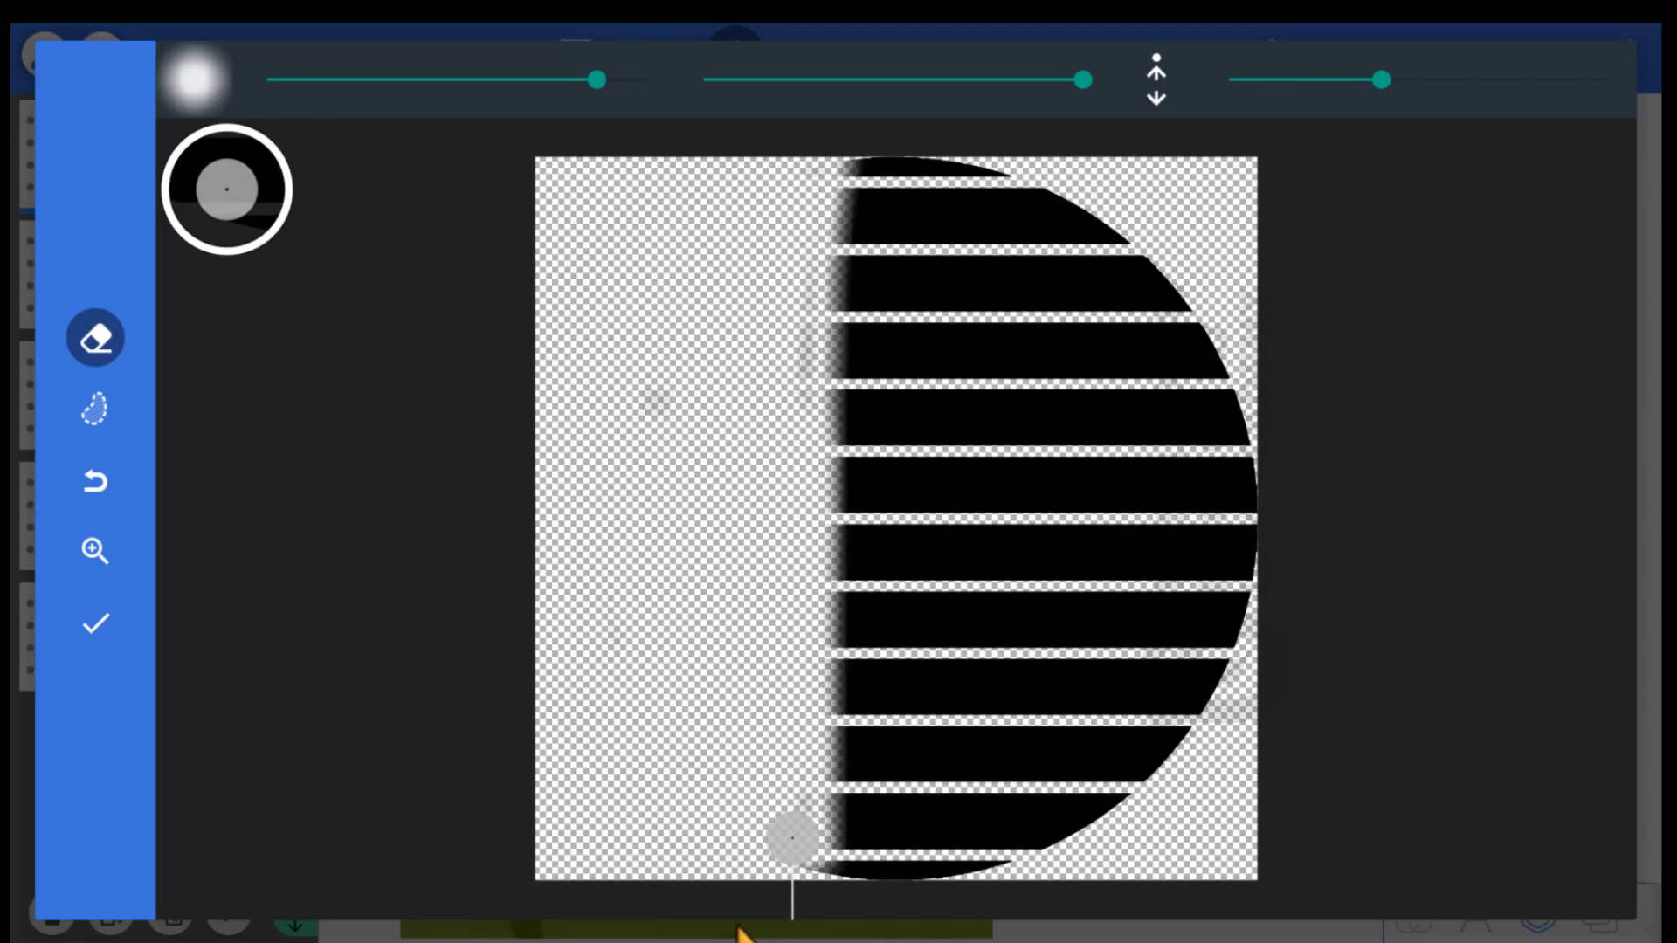
Fade the cut edge of the striped circle with the smallest soft eraser, reduce the brush offset to zero, and apply the erasing
mouse_move(554, 78)
mouse_down()
mouse_move(411, 123)
mouse_move(262, 143)
mouse_move(234, 128)
mouse_up()
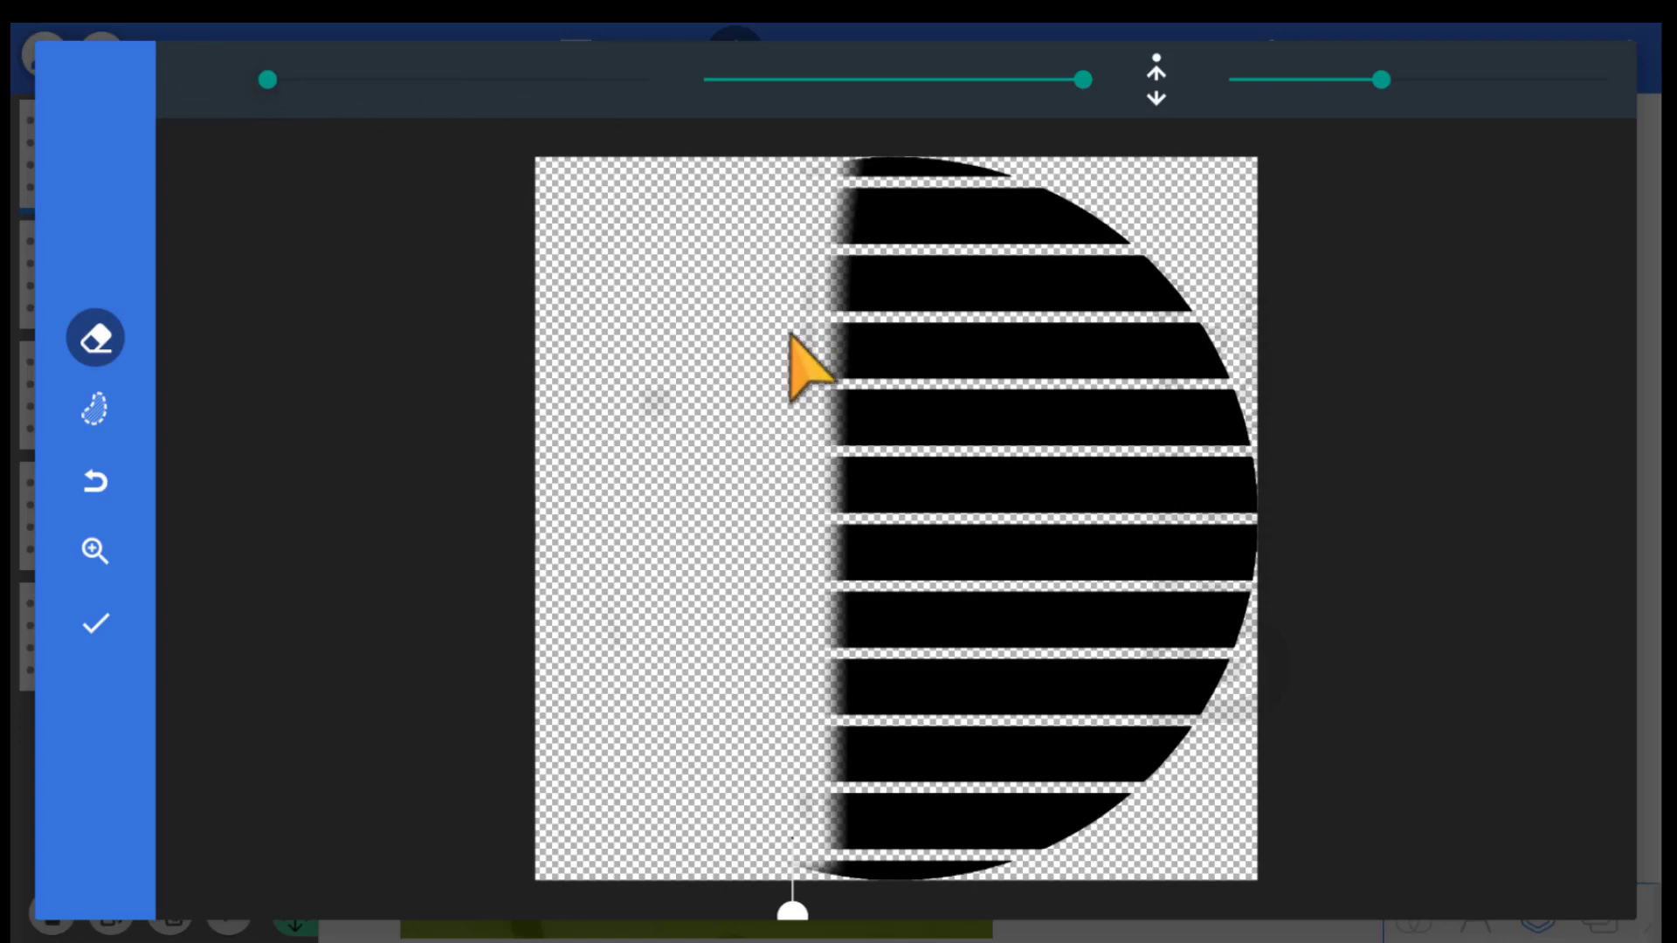
mouse_move(784, 393)
mouse_down()
mouse_move(776, 316)
mouse_move(797, 234)
mouse_move(785, 522)
mouse_move(782, 301)
mouse_up()
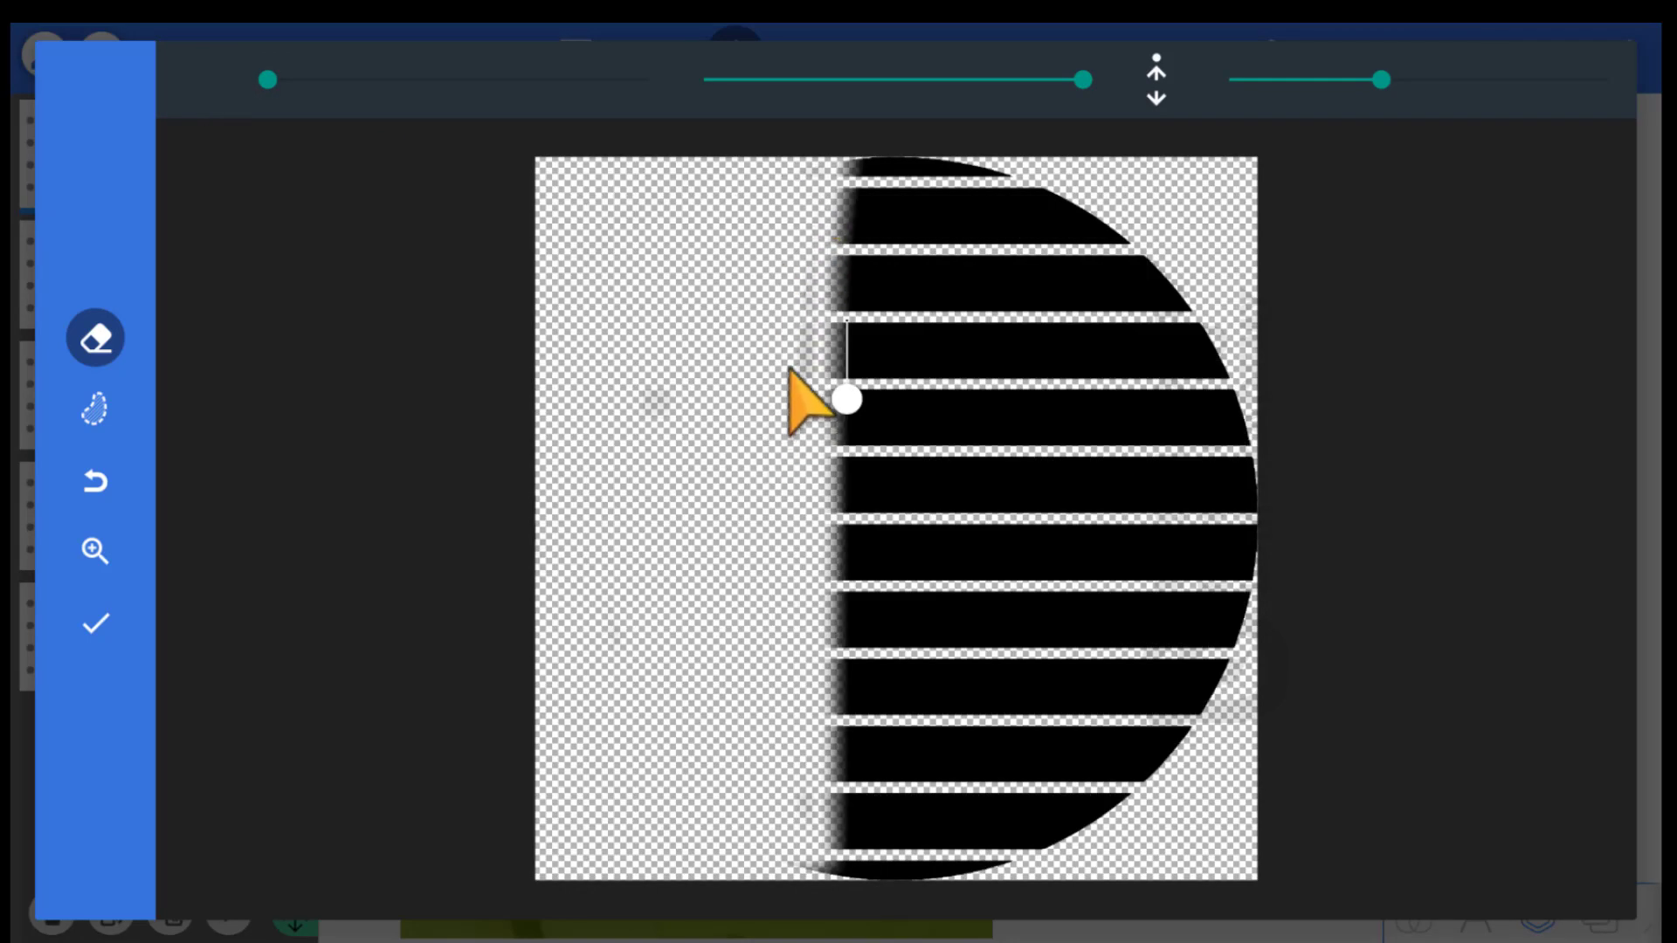
mouse_move(788, 368)
mouse_down()
mouse_move(764, 725)
mouse_move(786, 727)
mouse_move(795, 922)
mouse_move(761, 930)
mouse_move(743, 868)
mouse_move(740, 889)
mouse_move(769, 890)
mouse_move(809, 421)
mouse_move(782, 847)
mouse_move(796, 299)
mouse_move(741, 799)
mouse_move(752, 929)
mouse_move(772, 901)
mouse_up()
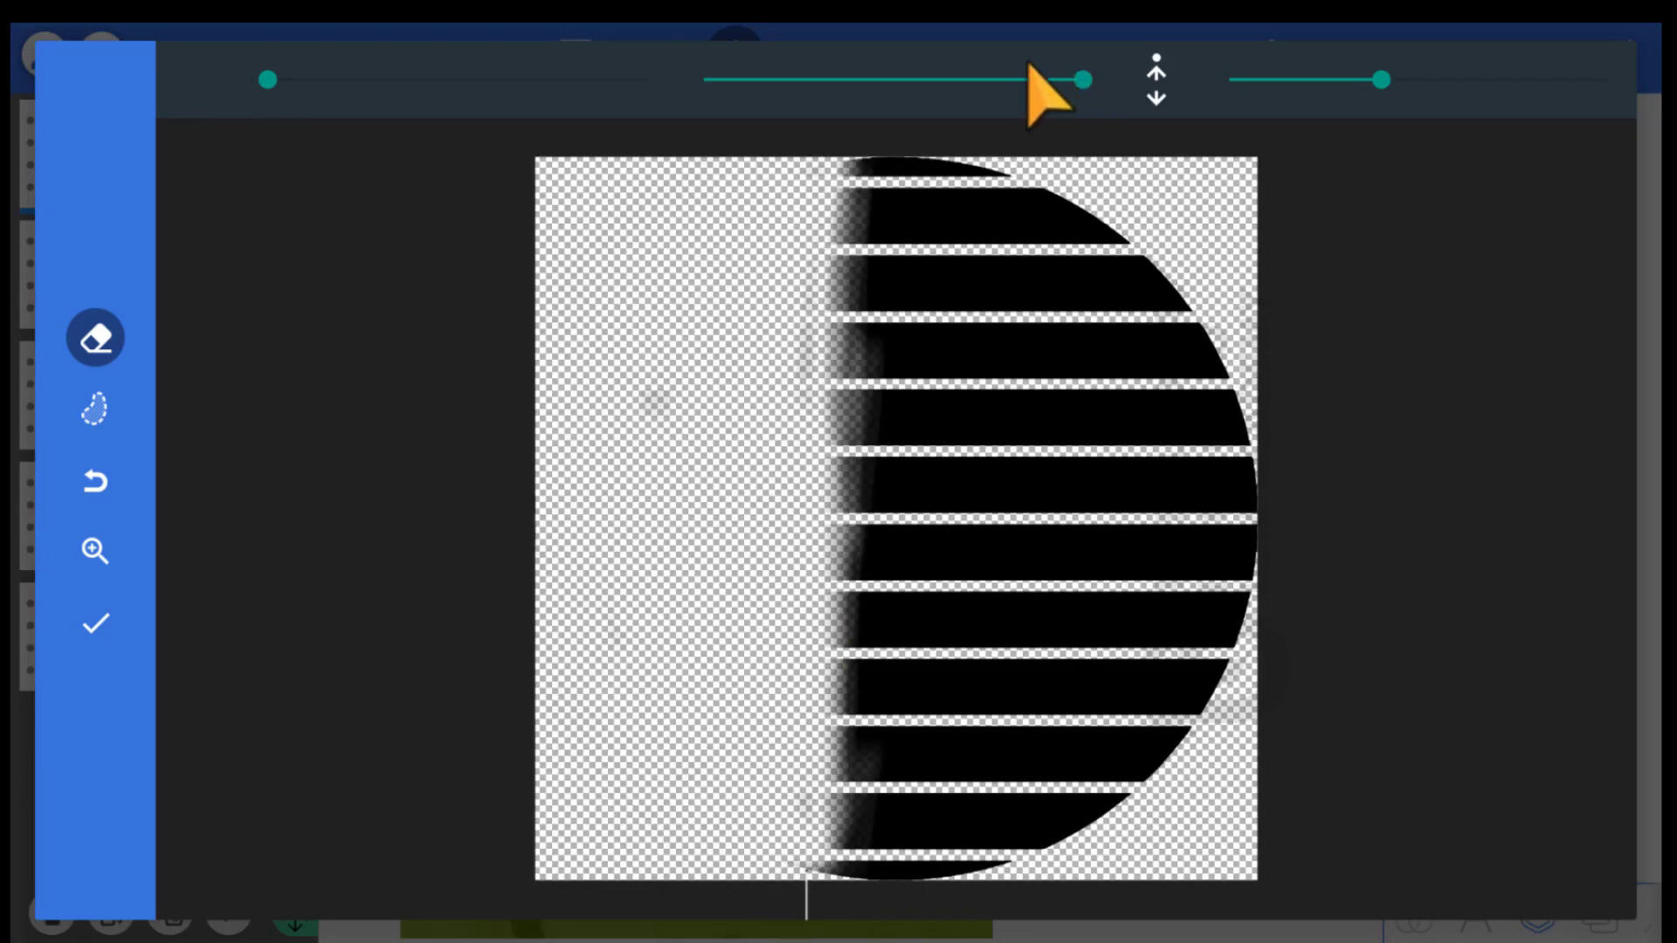
drag(1186, 134, 1182, 137)
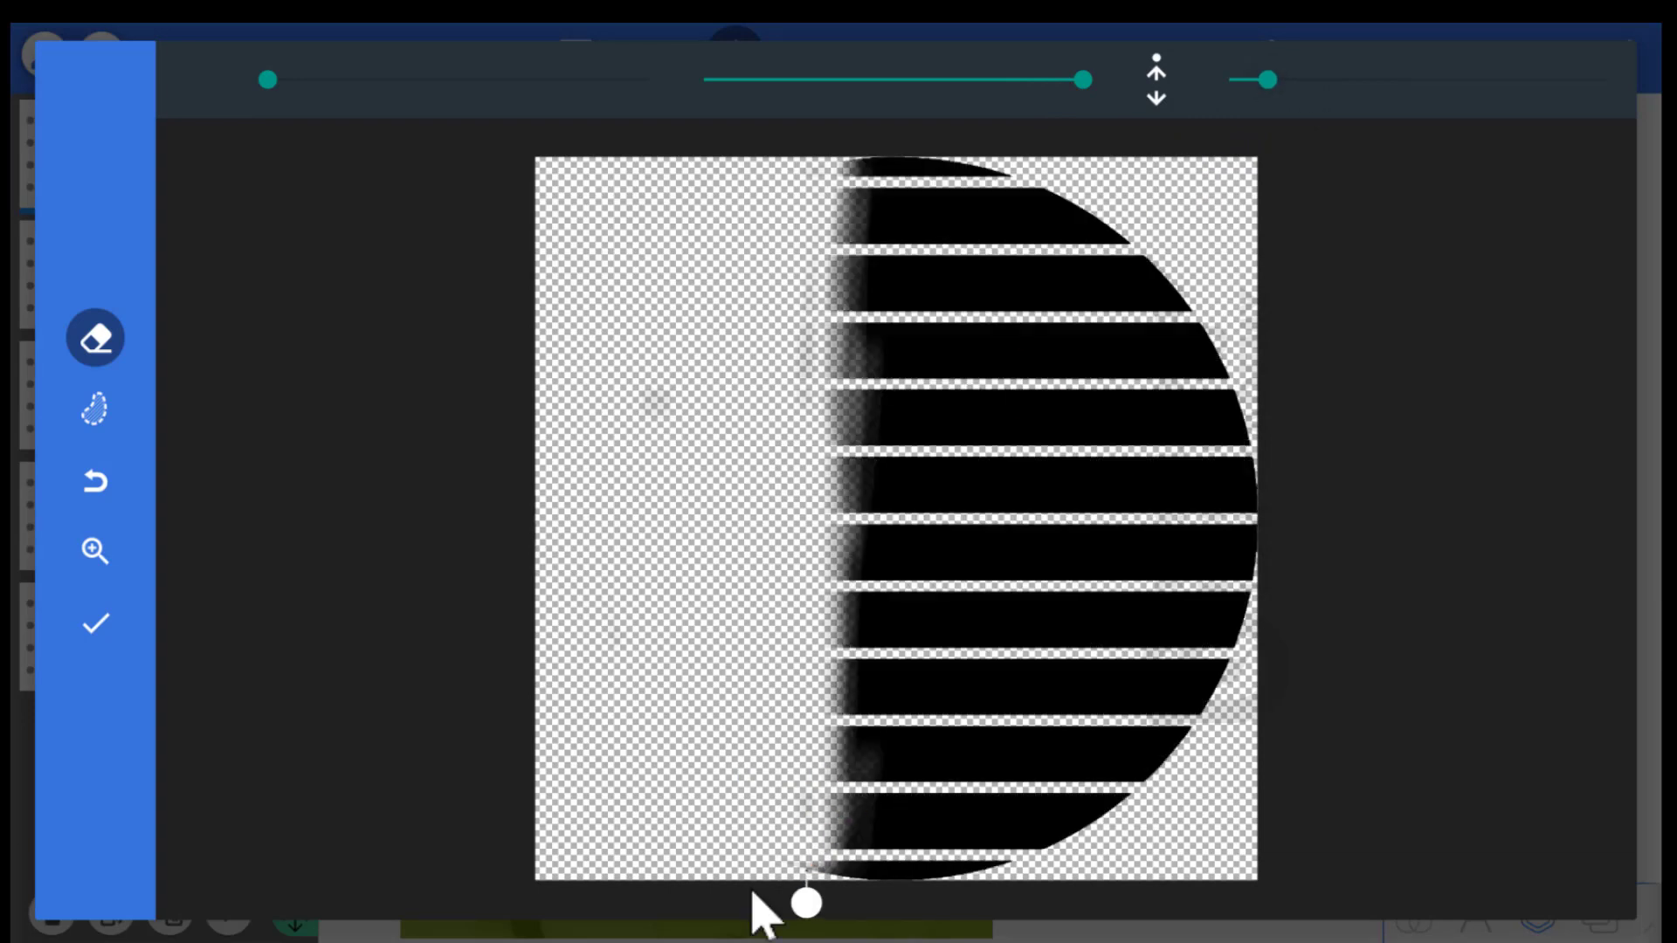
mouse_move(762, 838)
mouse_down()
mouse_move(763, 814)
mouse_move(763, 850)
mouse_up()
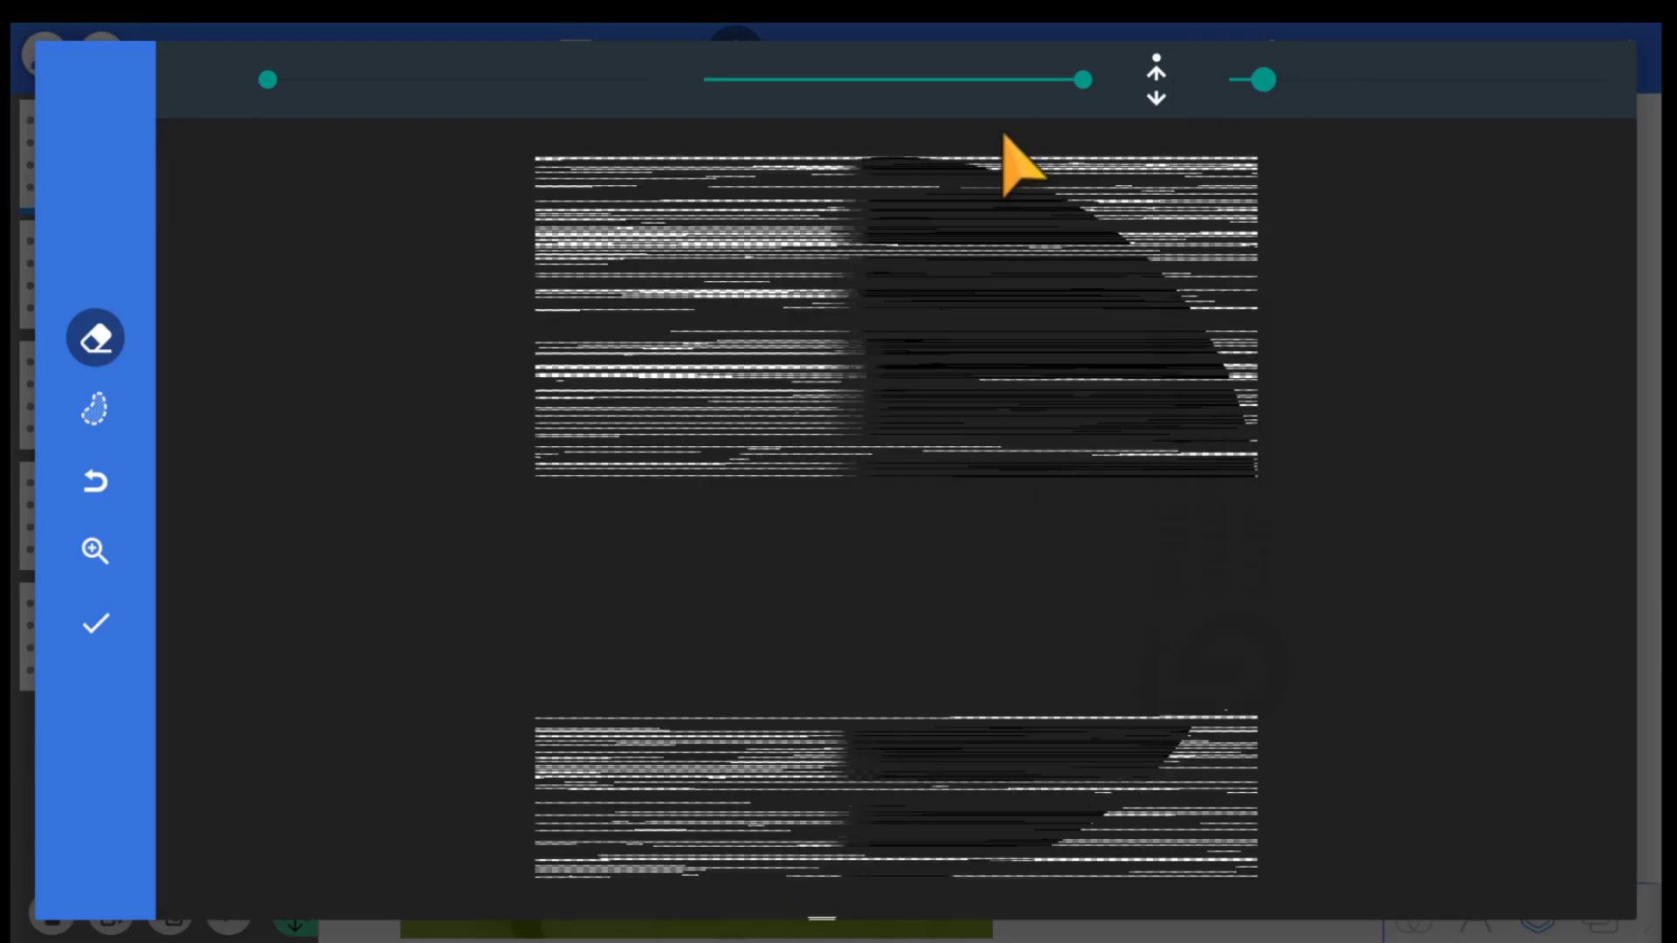
drag(1267, 79, 1199, 77)
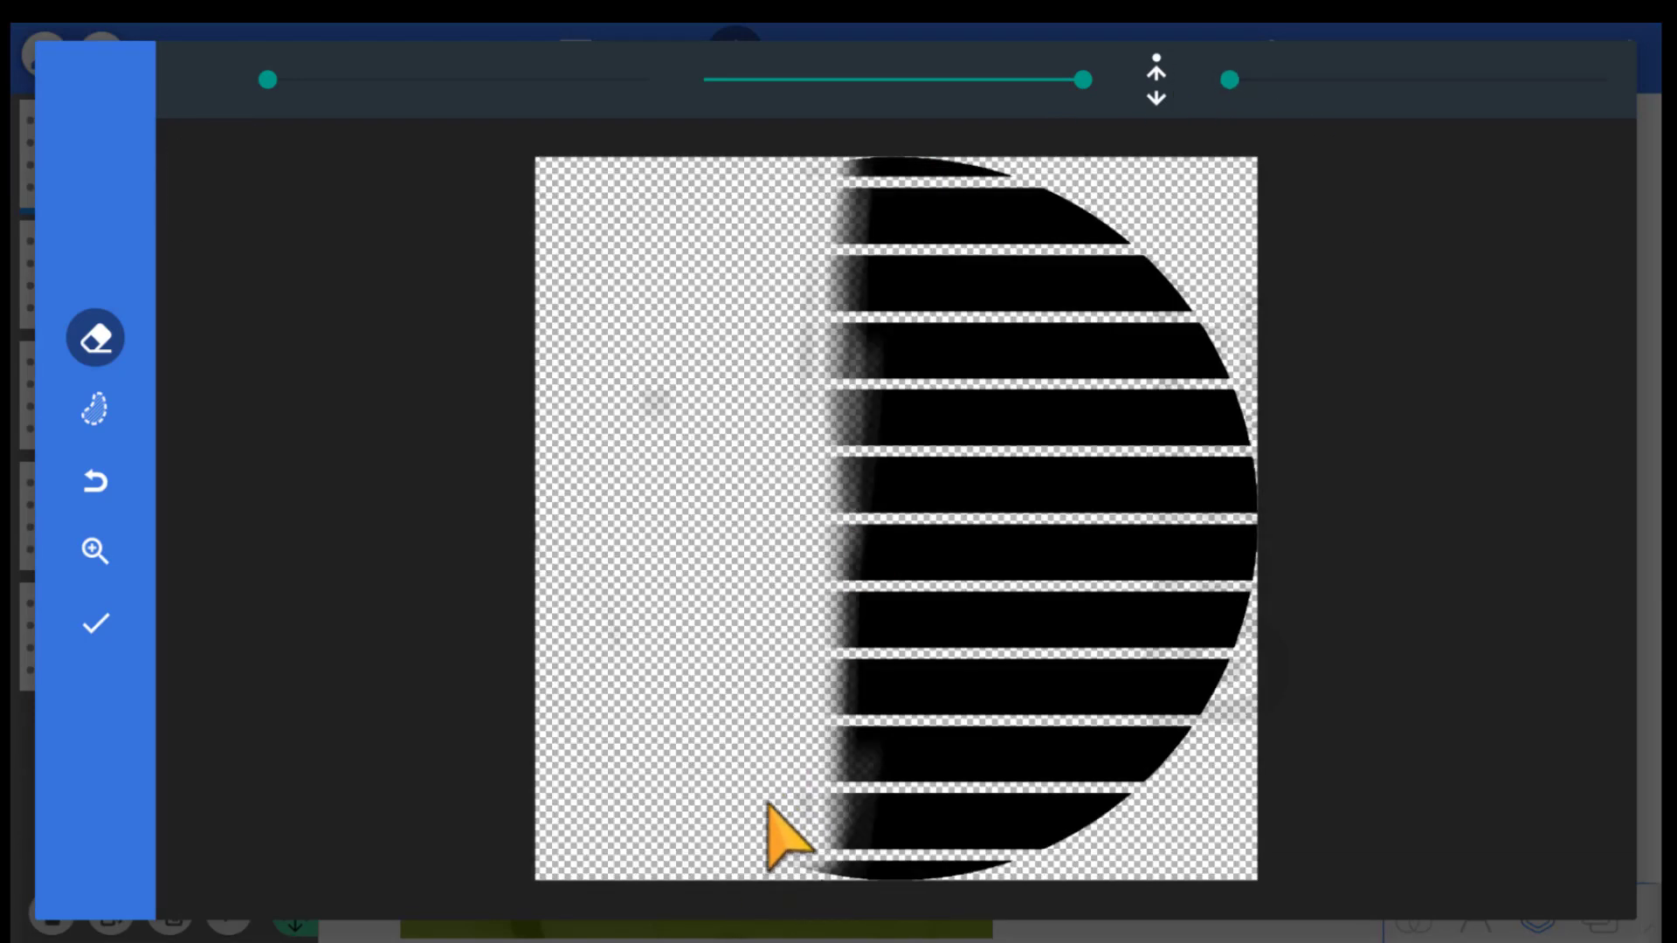
drag(763, 819, 776, 825)
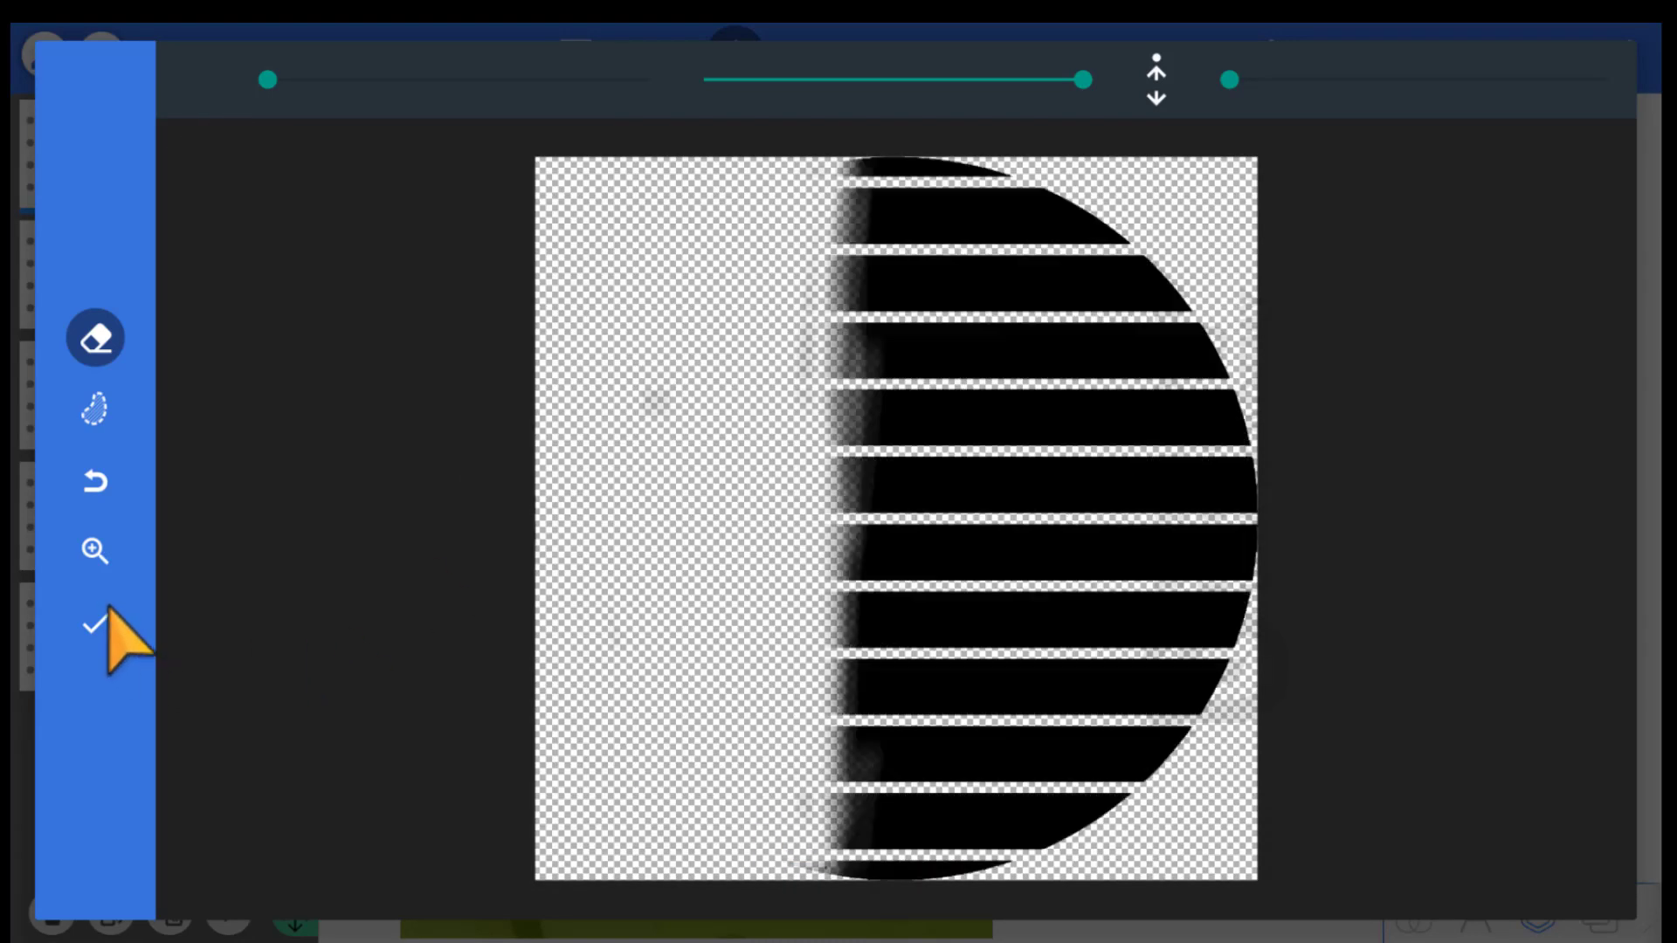
click(81, 581)
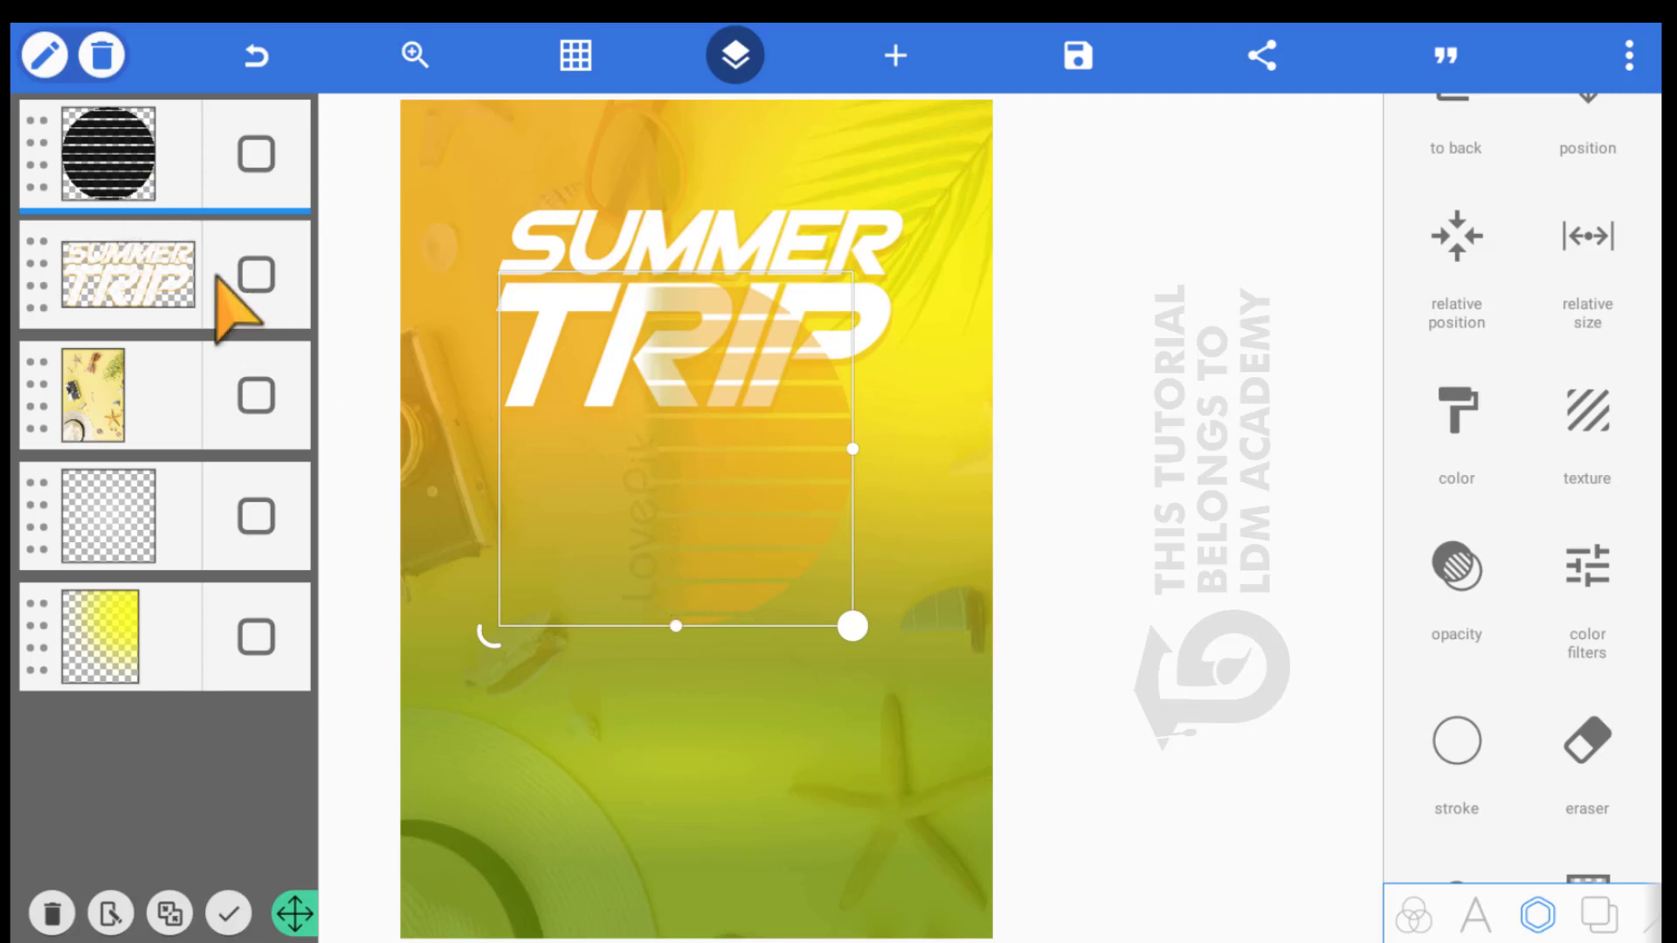
Import the green blurred half-circle image, blur.png, from the gallery without cropping it
click(882, 55)
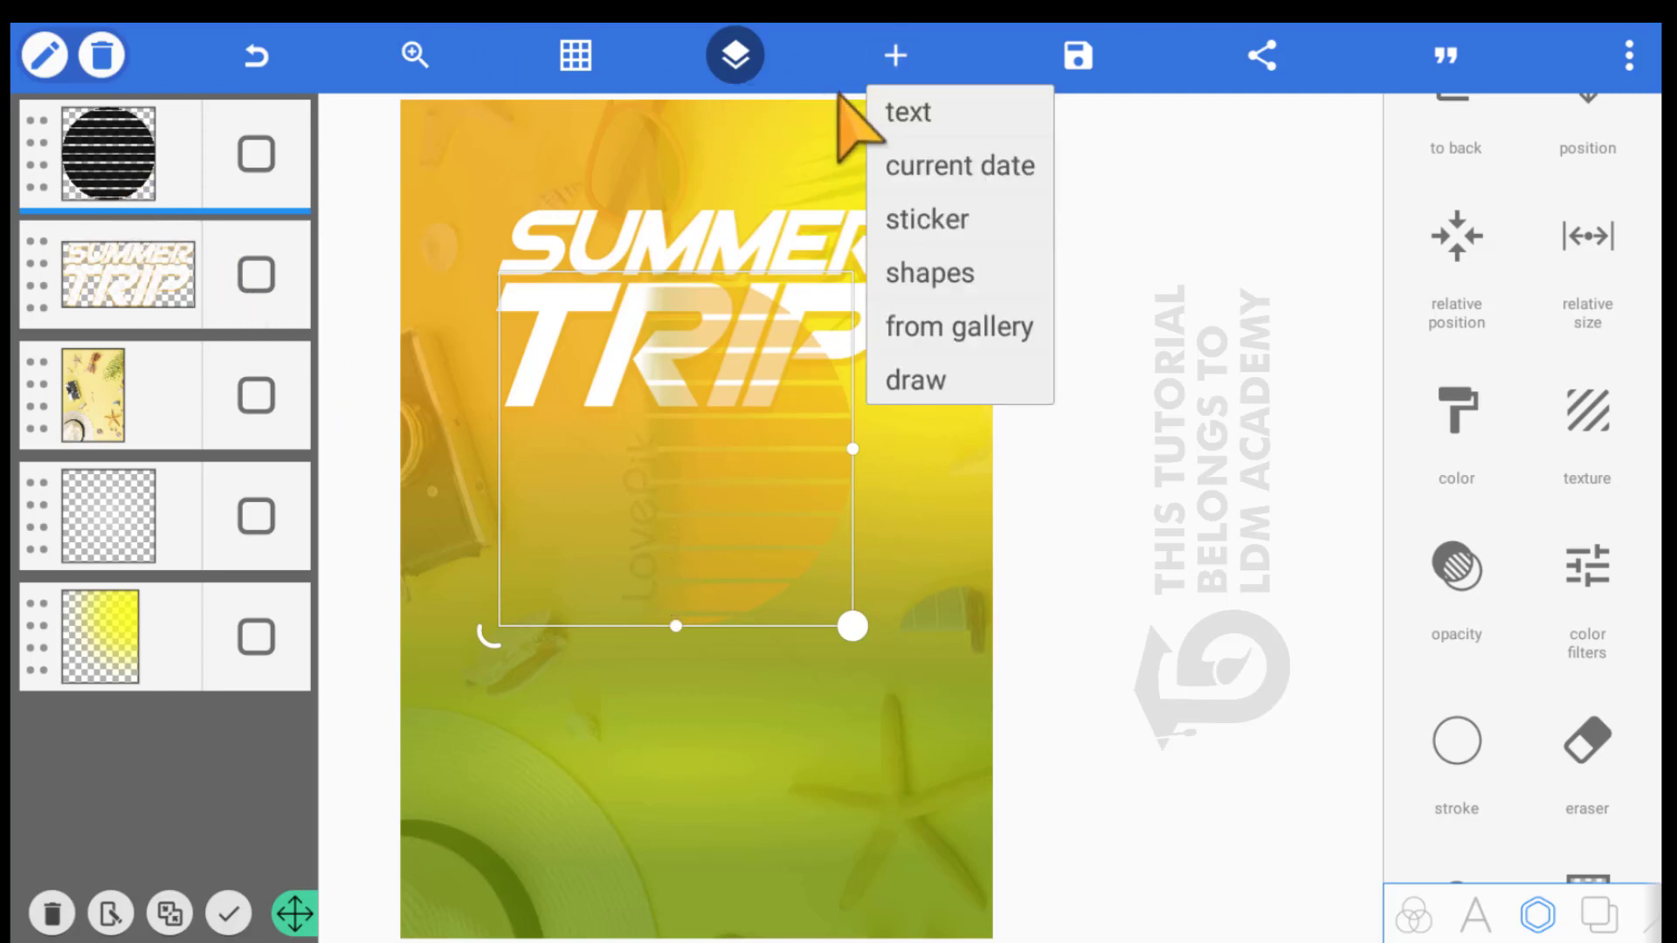
click(882, 325)
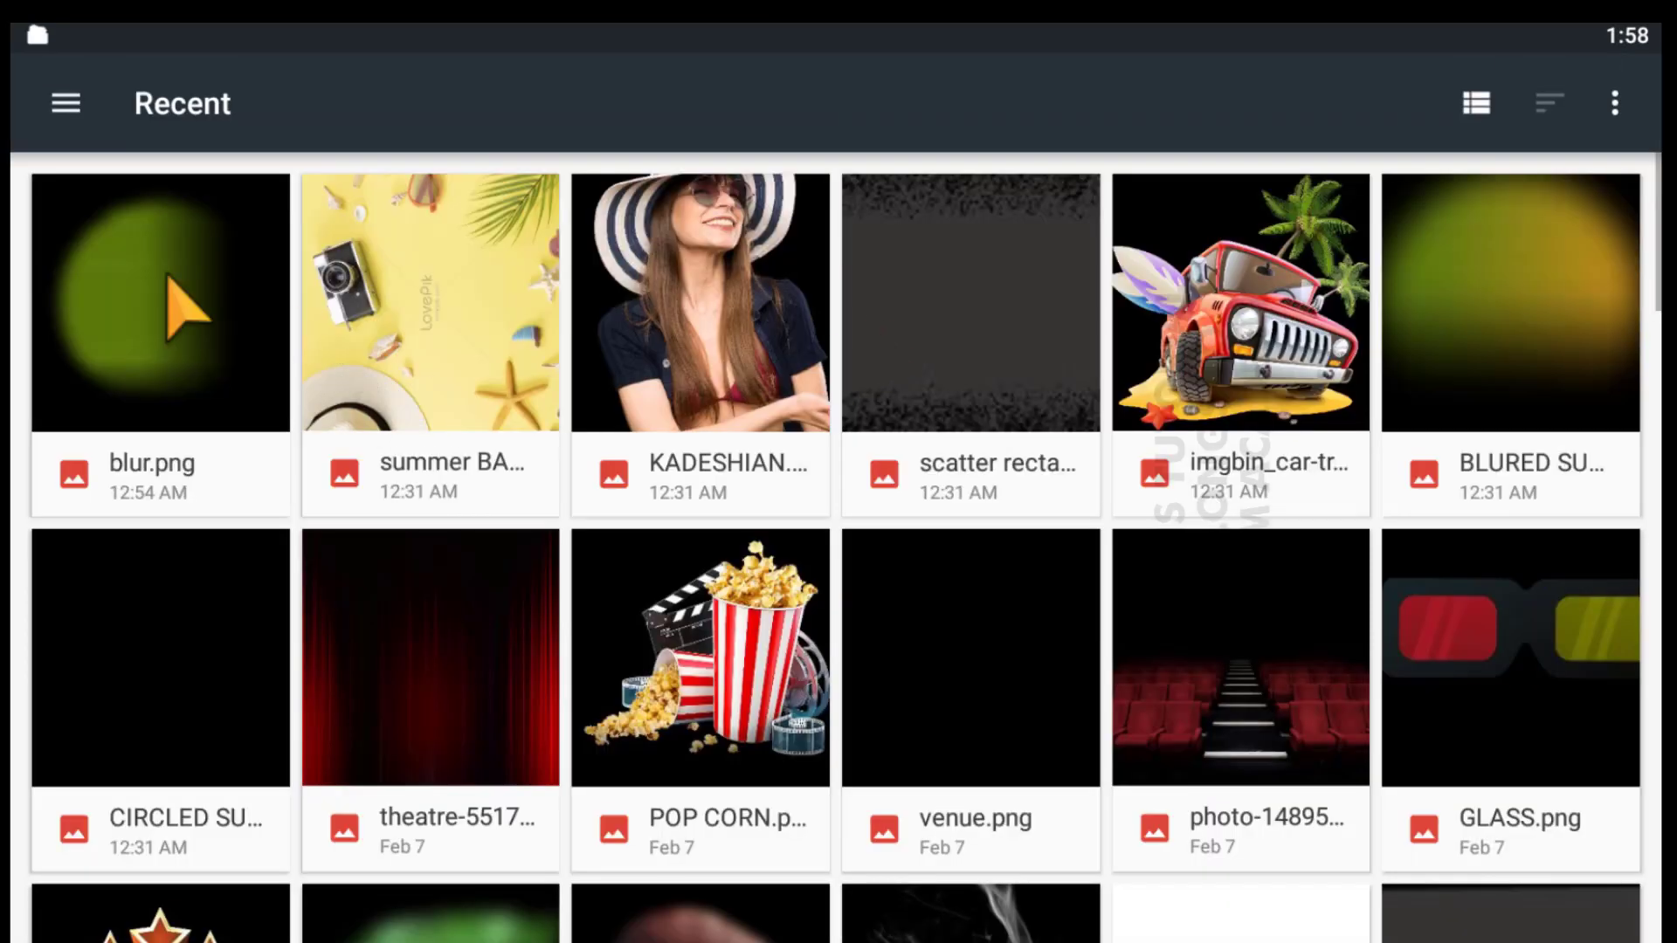
click(119, 327)
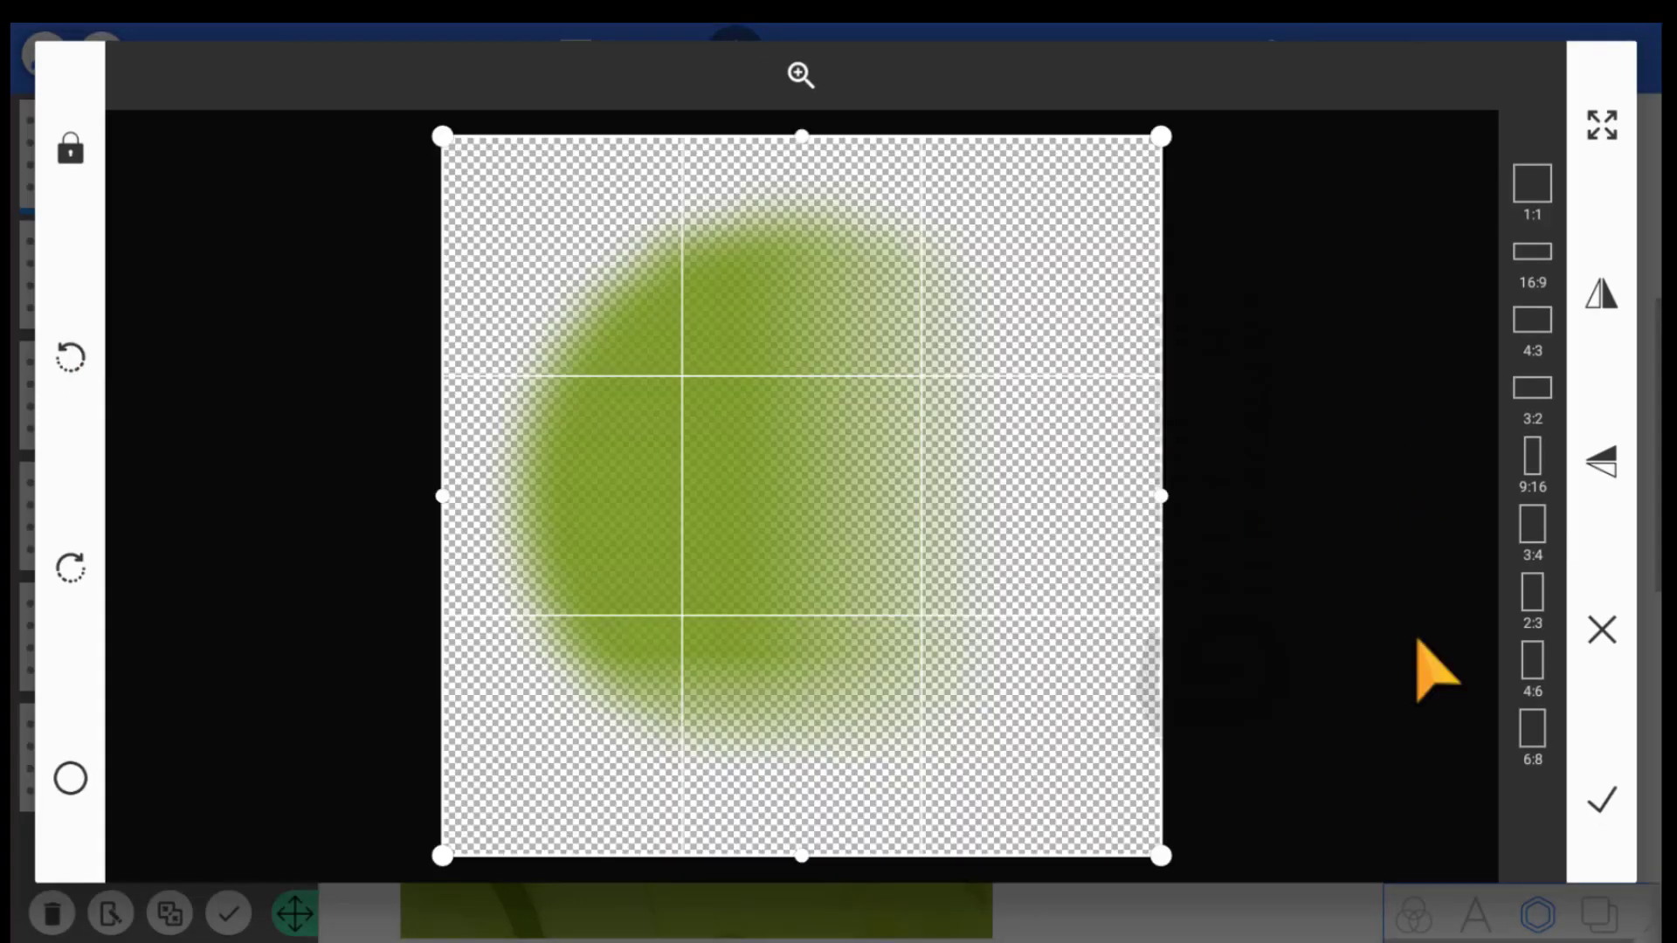
click(1601, 831)
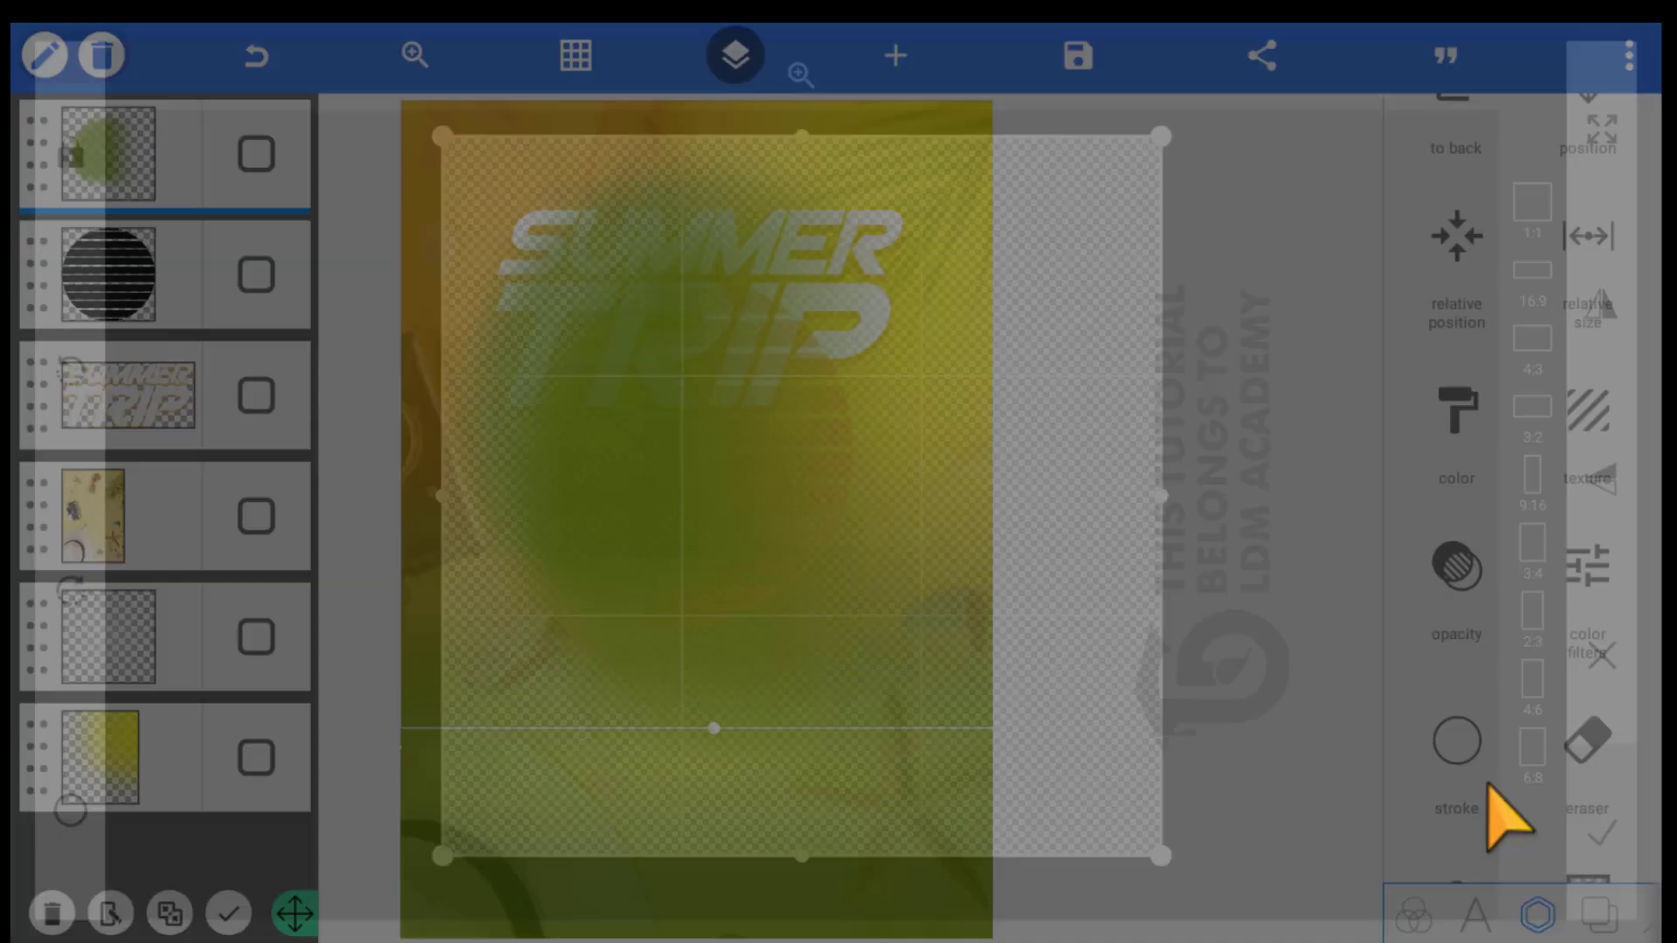
Shrink the green blur to about 85% of the page width and place it over the erased left half of the striped circle
drag(787, 627, 641, 630)
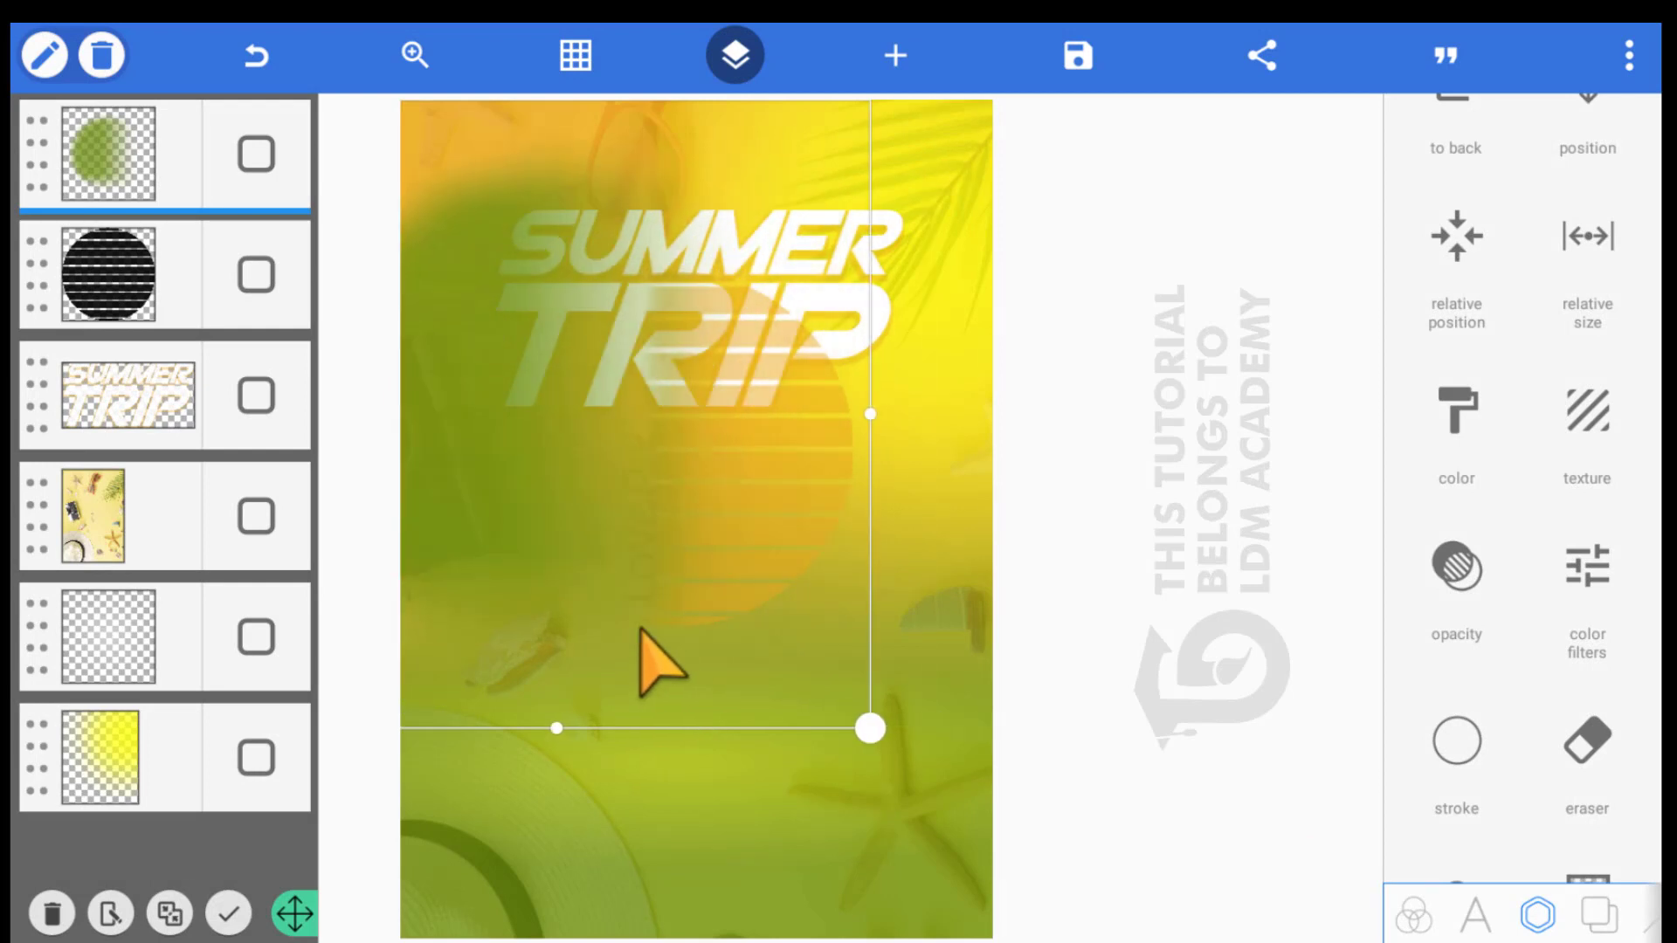
drag(790, 676, 647, 572)
drag(420, 306, 590, 428)
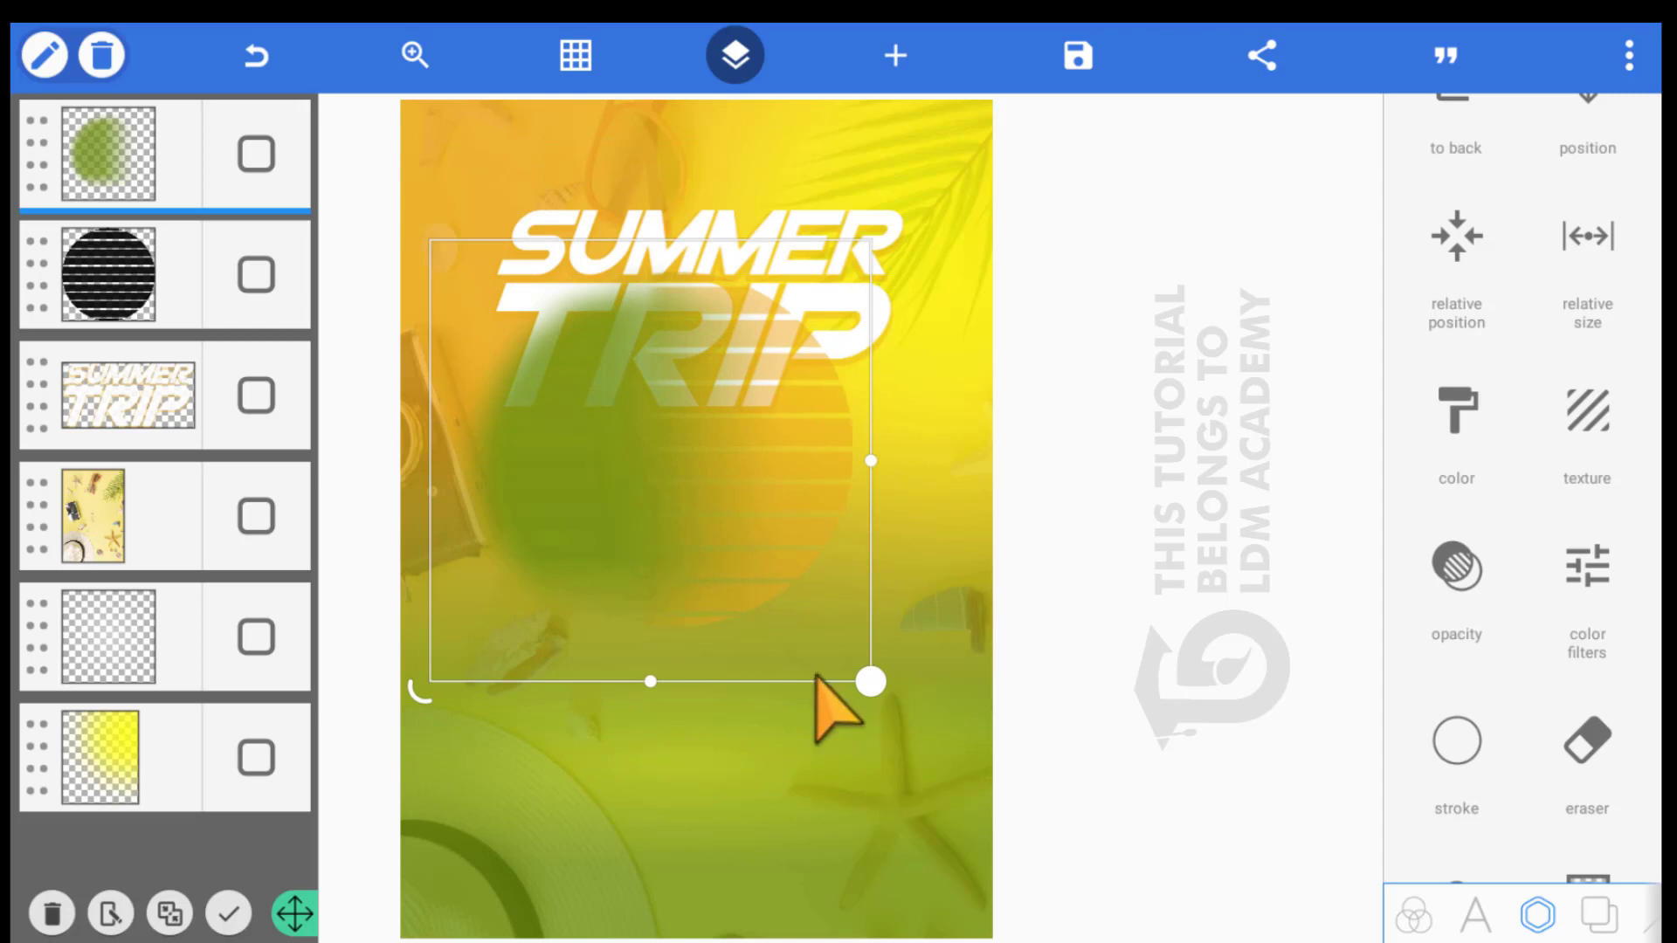
drag(814, 643, 838, 662)
drag(527, 462, 526, 452)
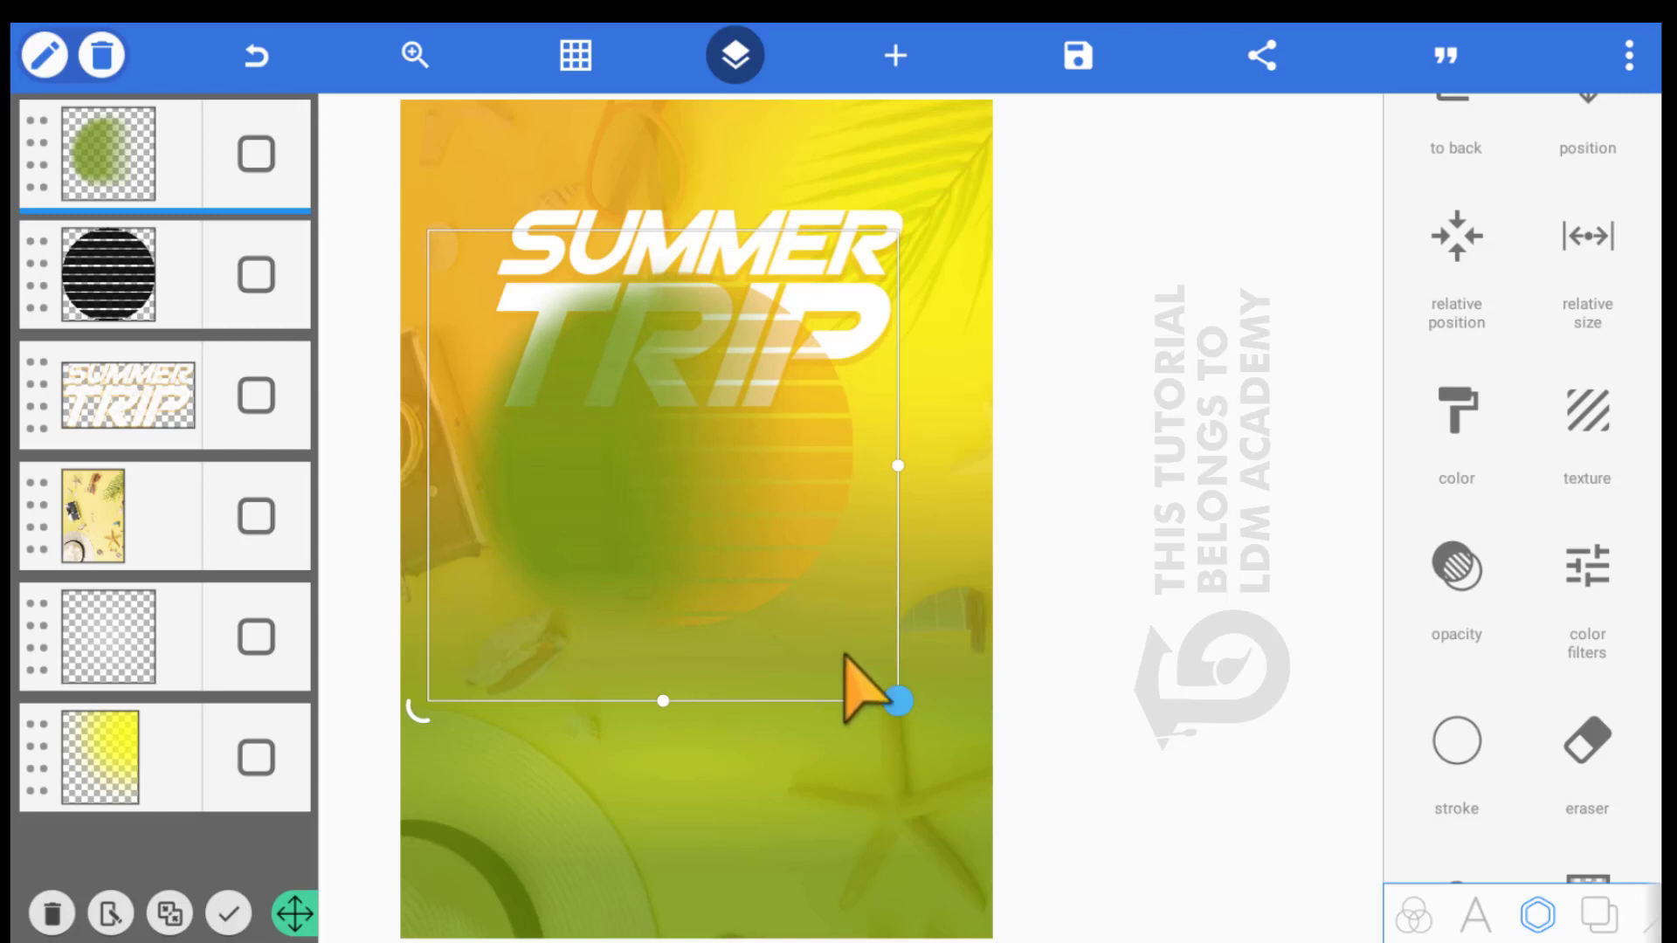
drag(844, 656, 860, 672)
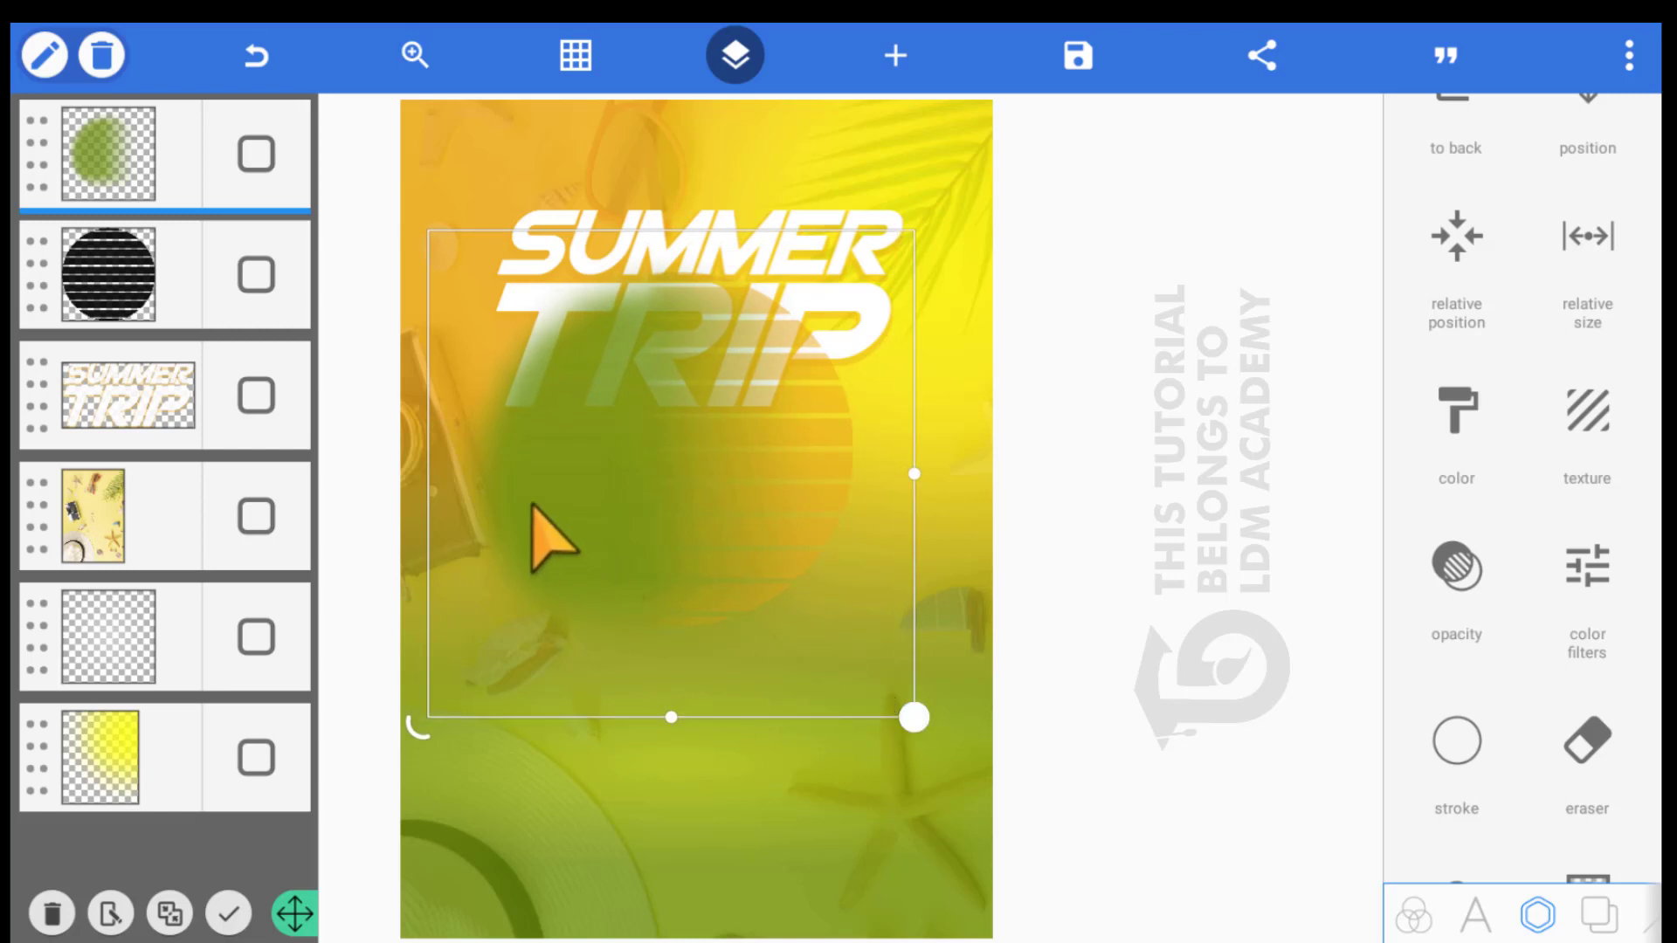
drag(532, 505, 539, 495)
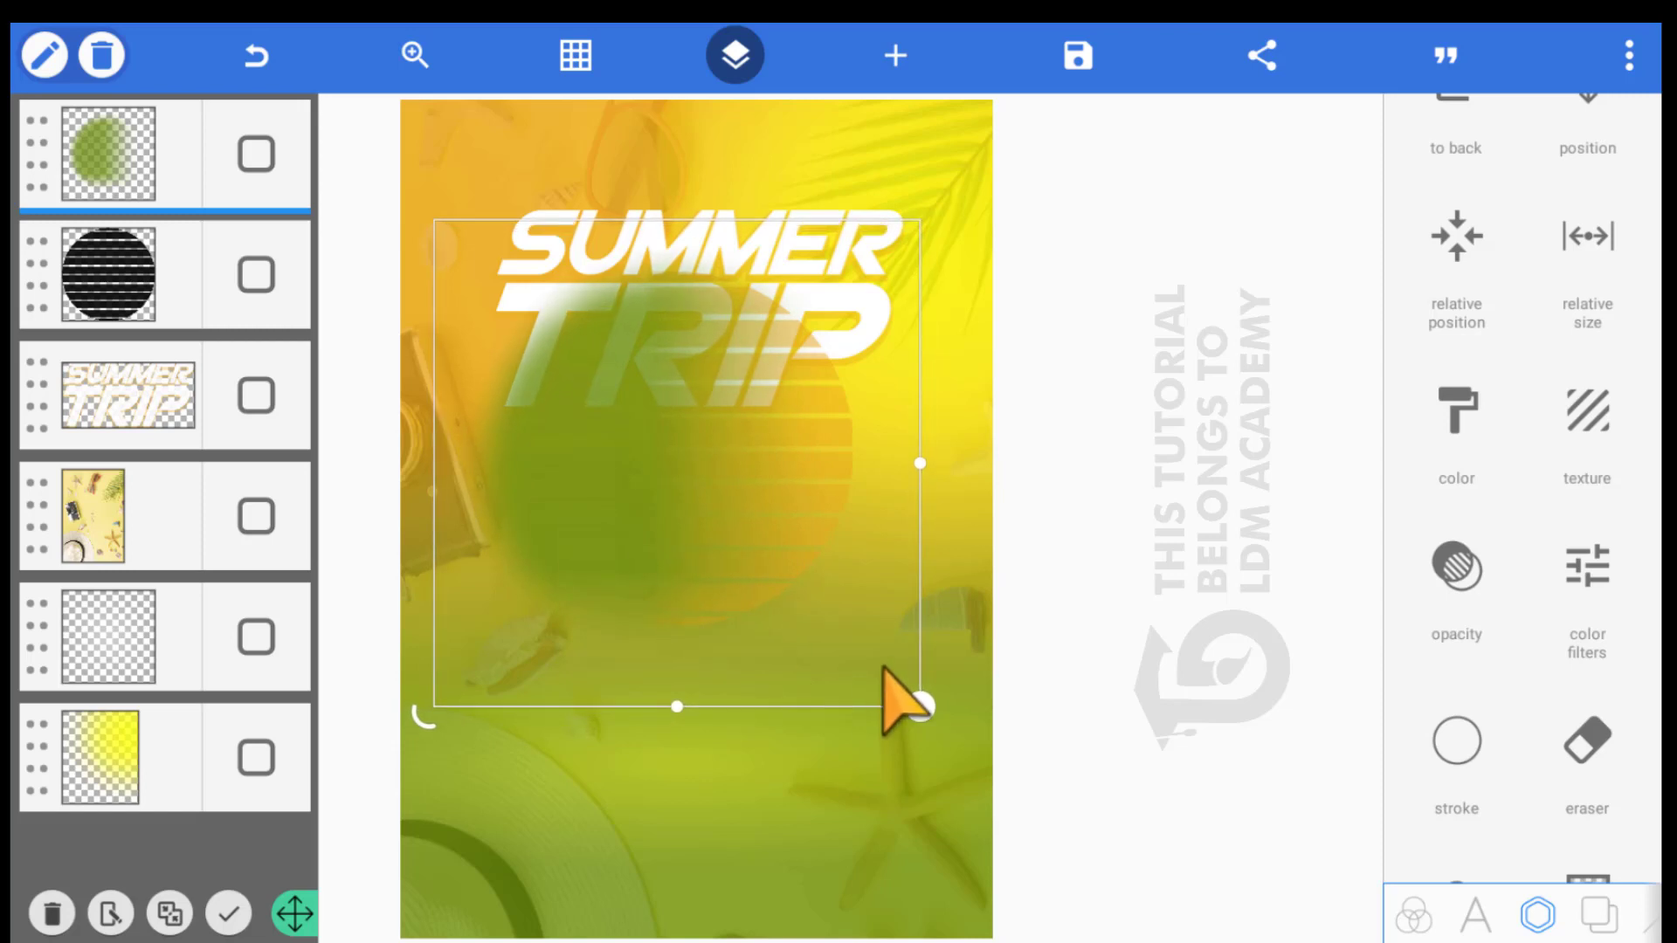
drag(917, 704, 947, 726)
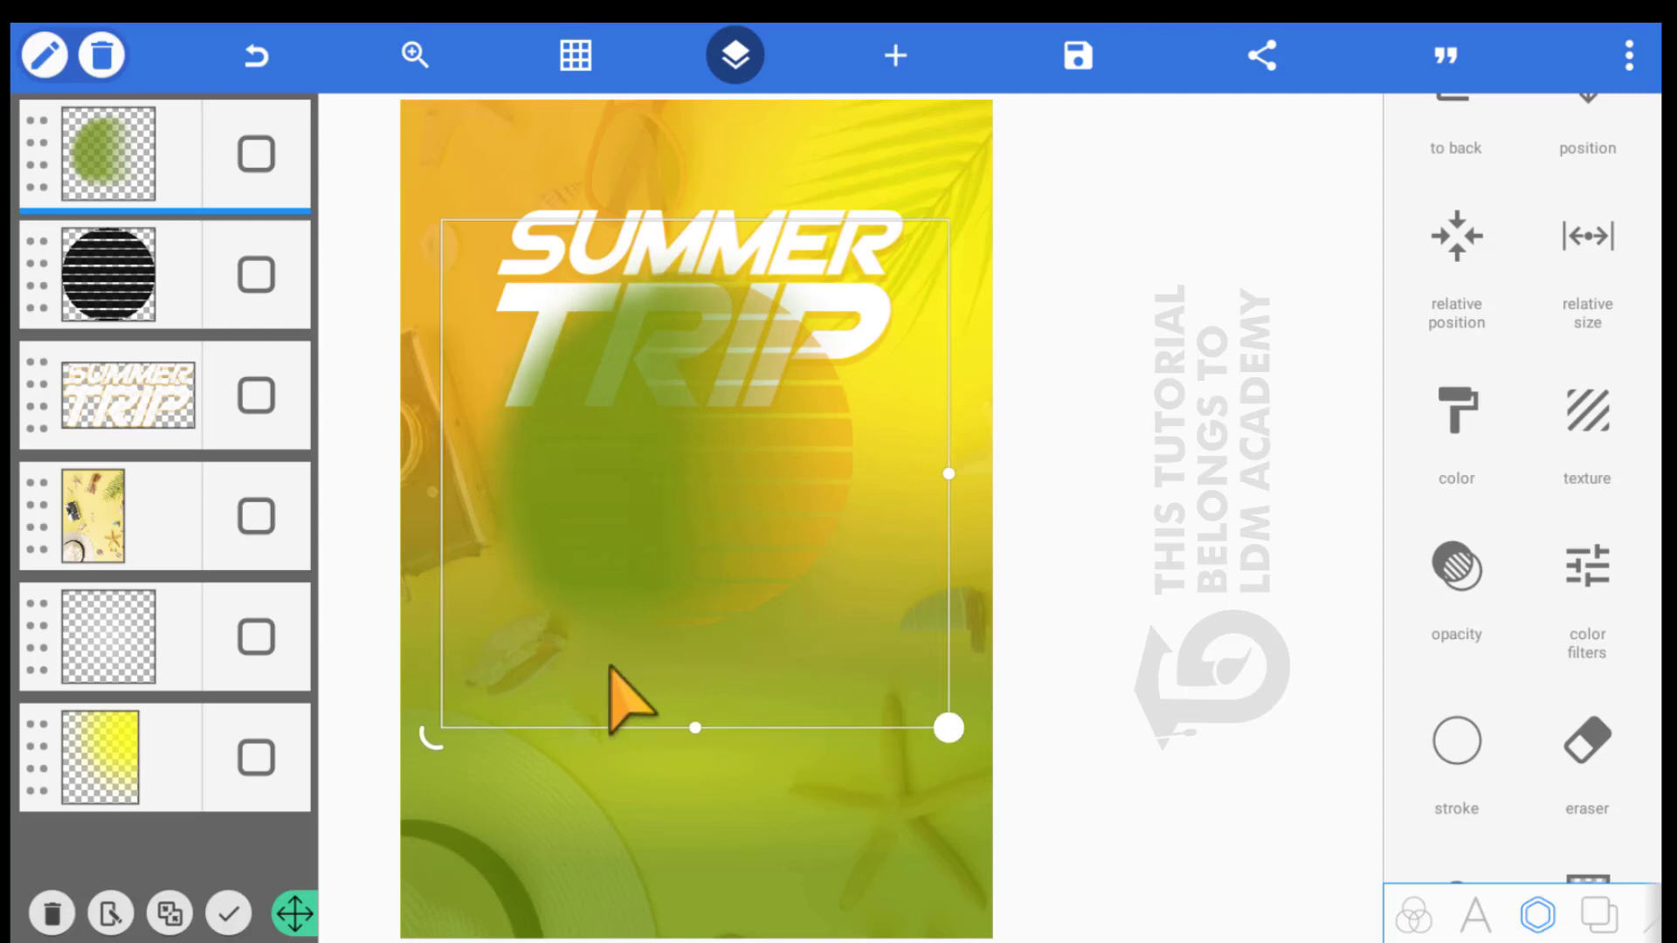
Merge the green blur and the striped circle into a single object
click(620, 712)
click(581, 509)
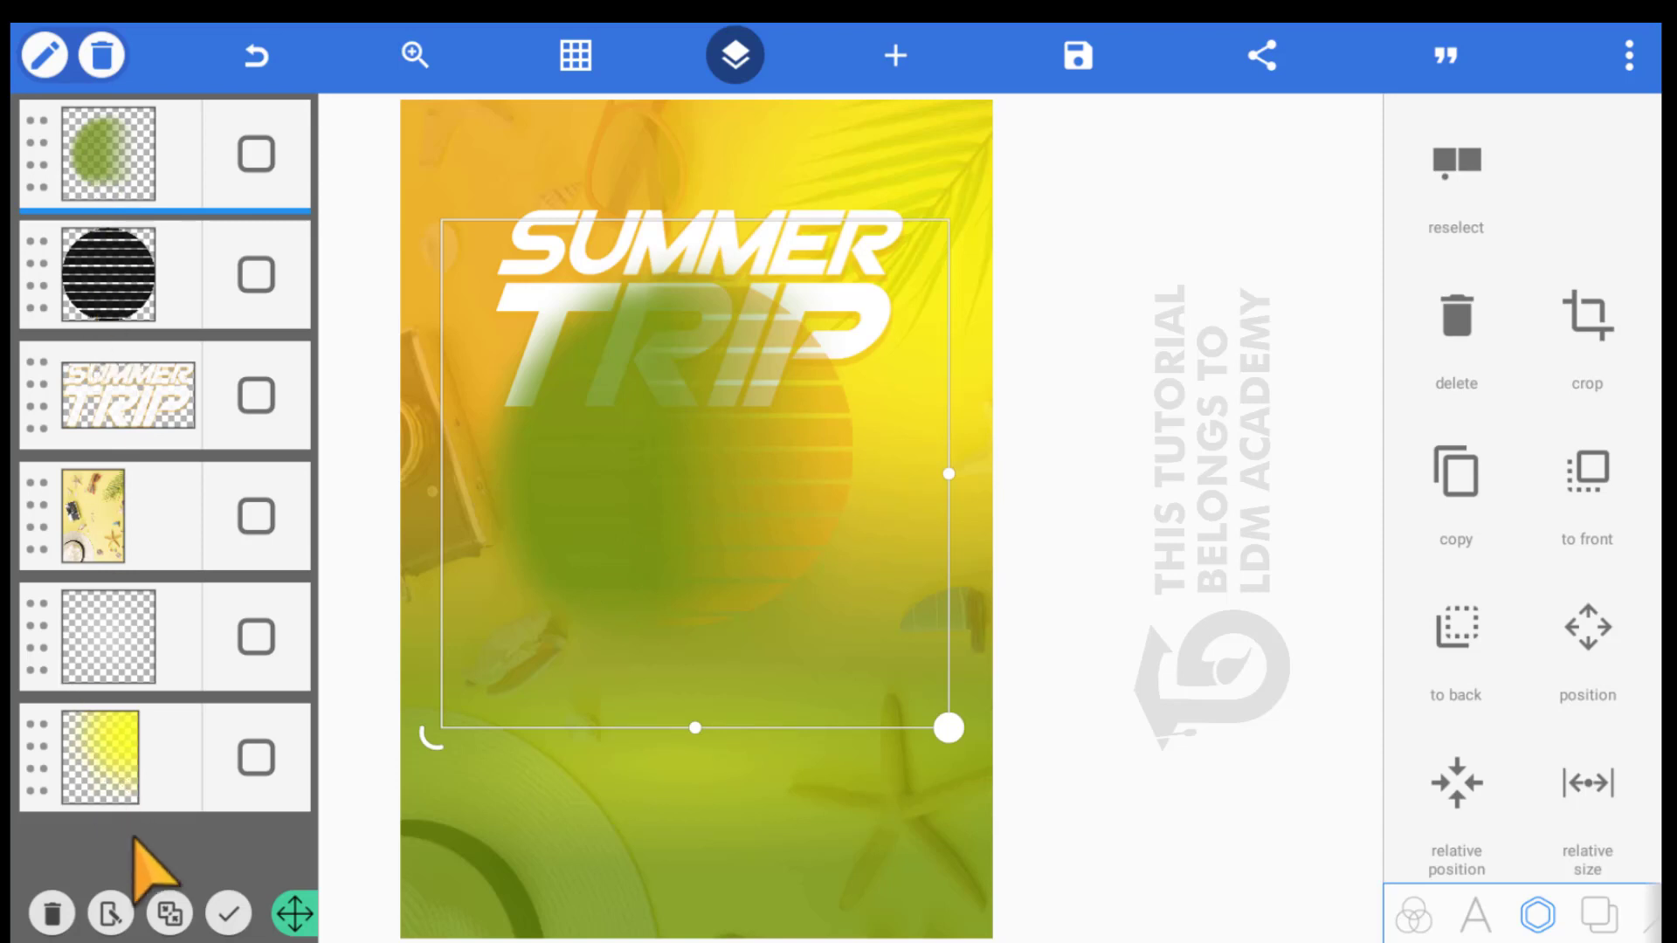
click(166, 899)
click(256, 153)
click(256, 275)
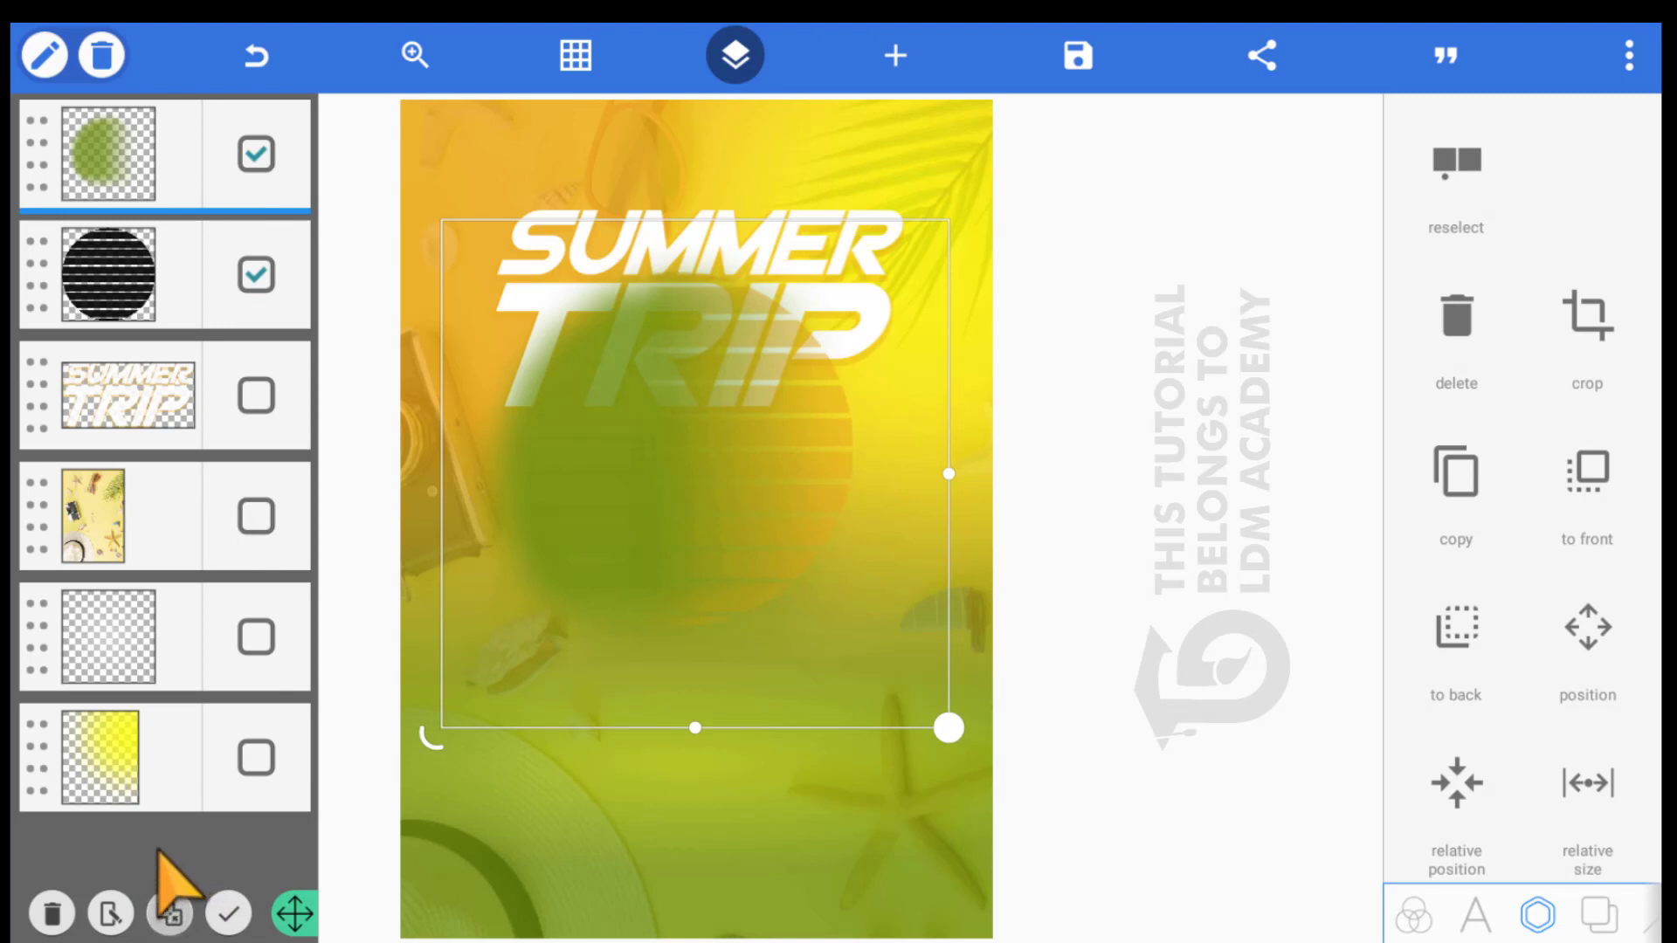
click(166, 899)
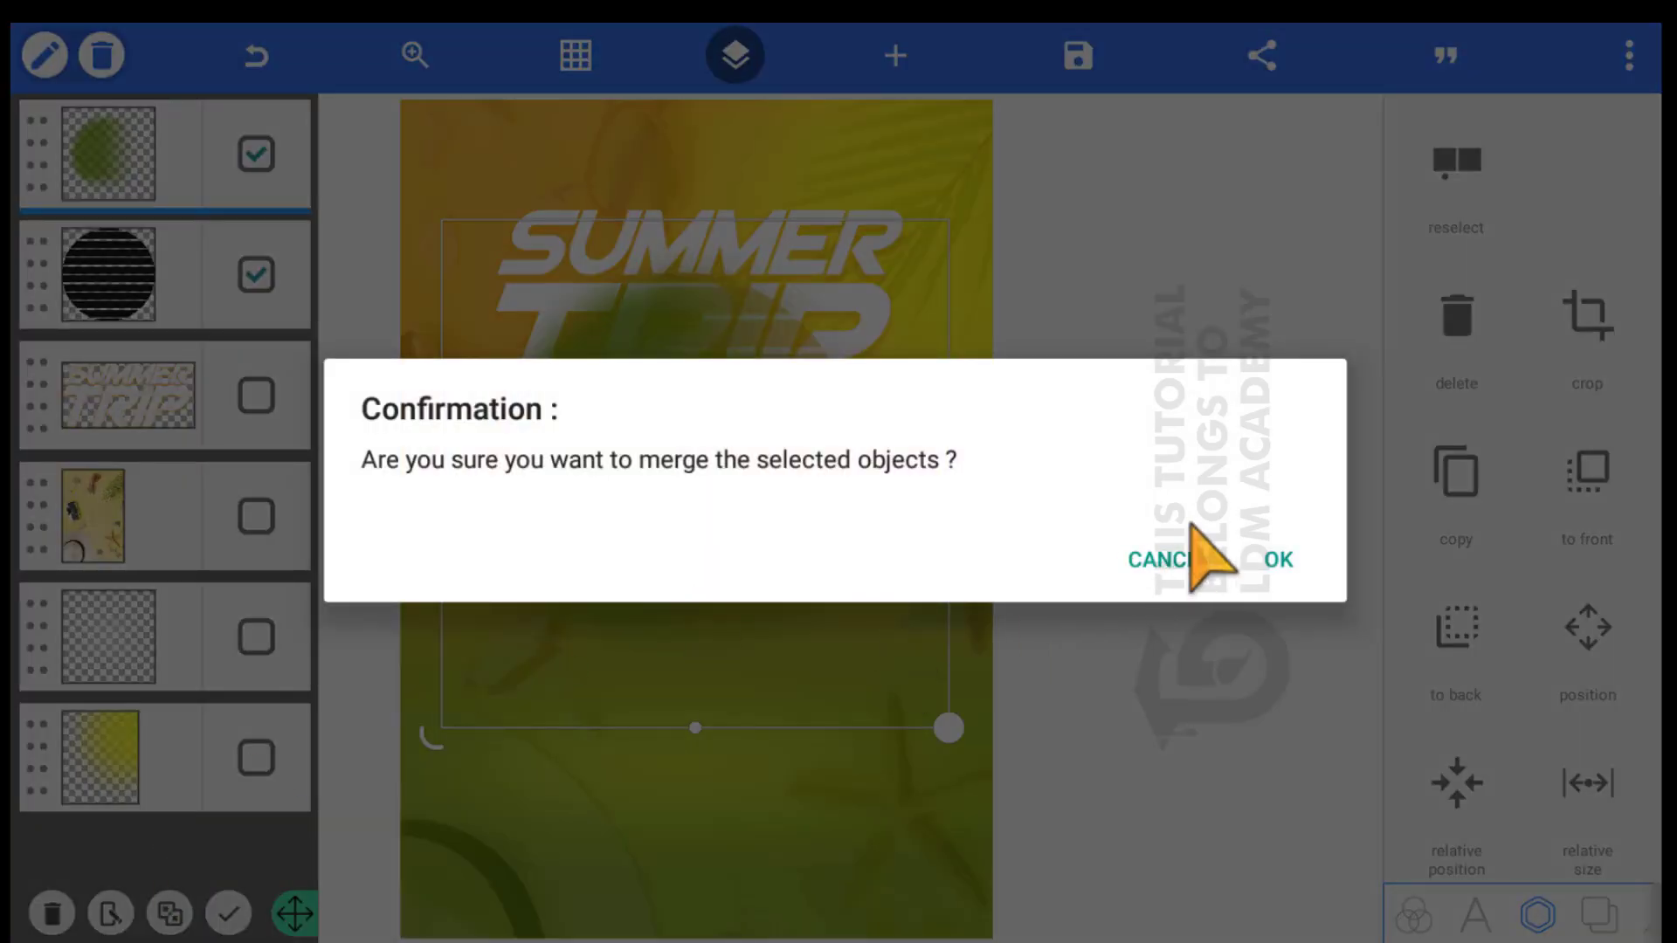
click(1194, 531)
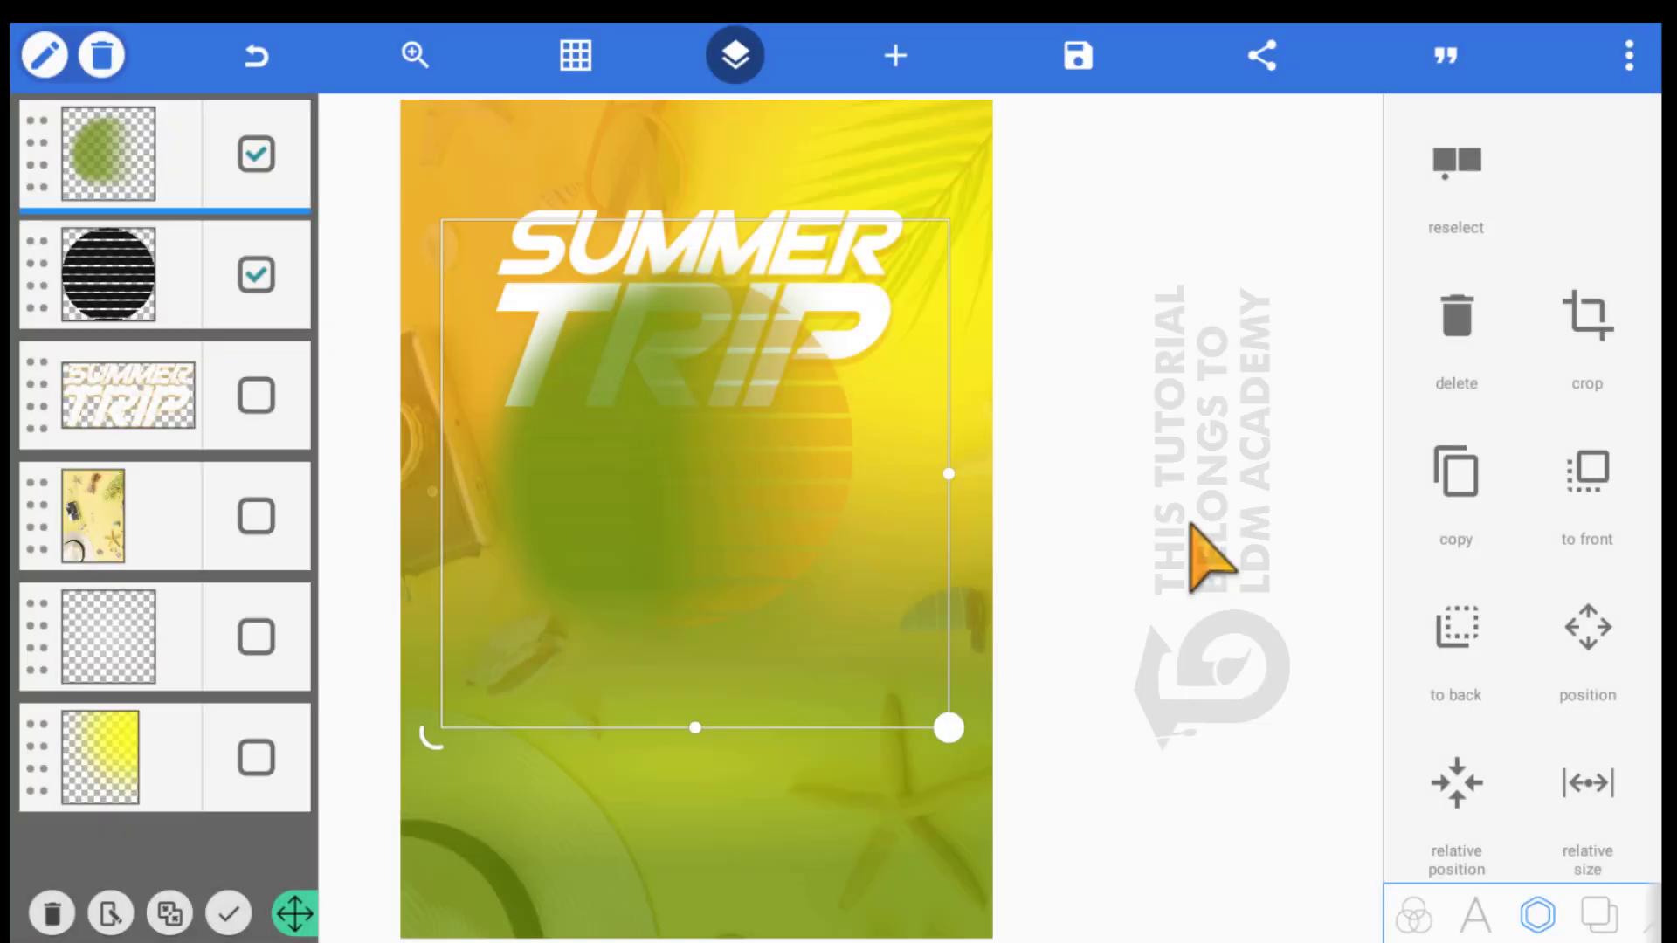
click(655, 548)
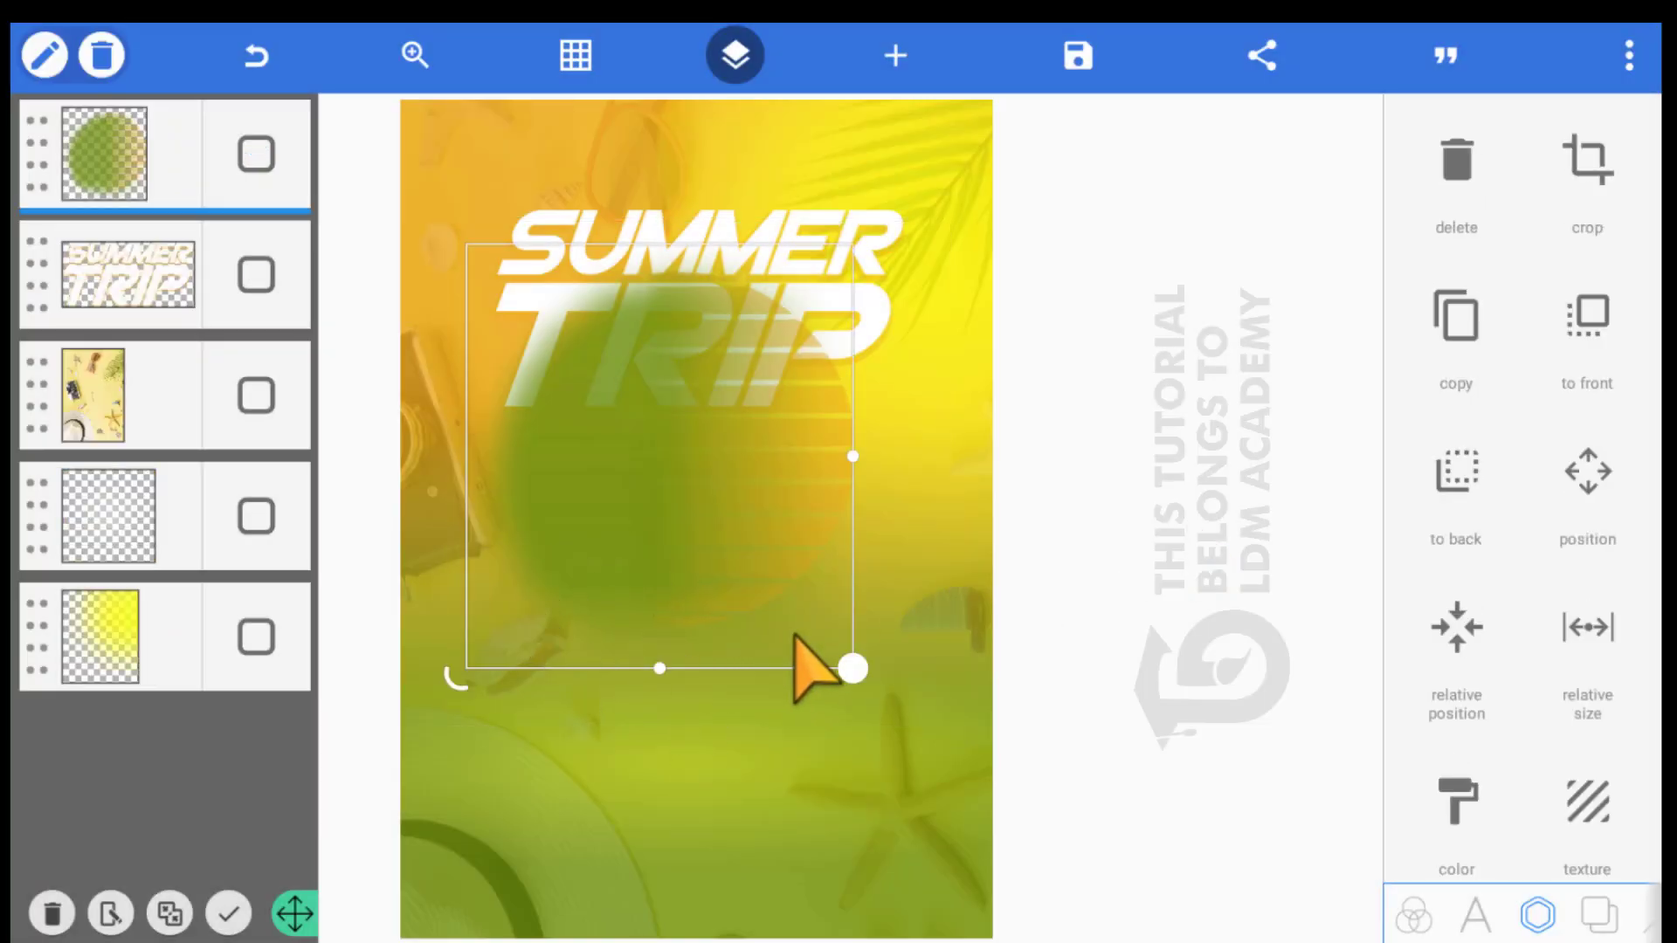
Shrink the SUMMER TRIP title slightly, undo the accidental shift of the circle, and nudge the title a little to the right
click(629, 213)
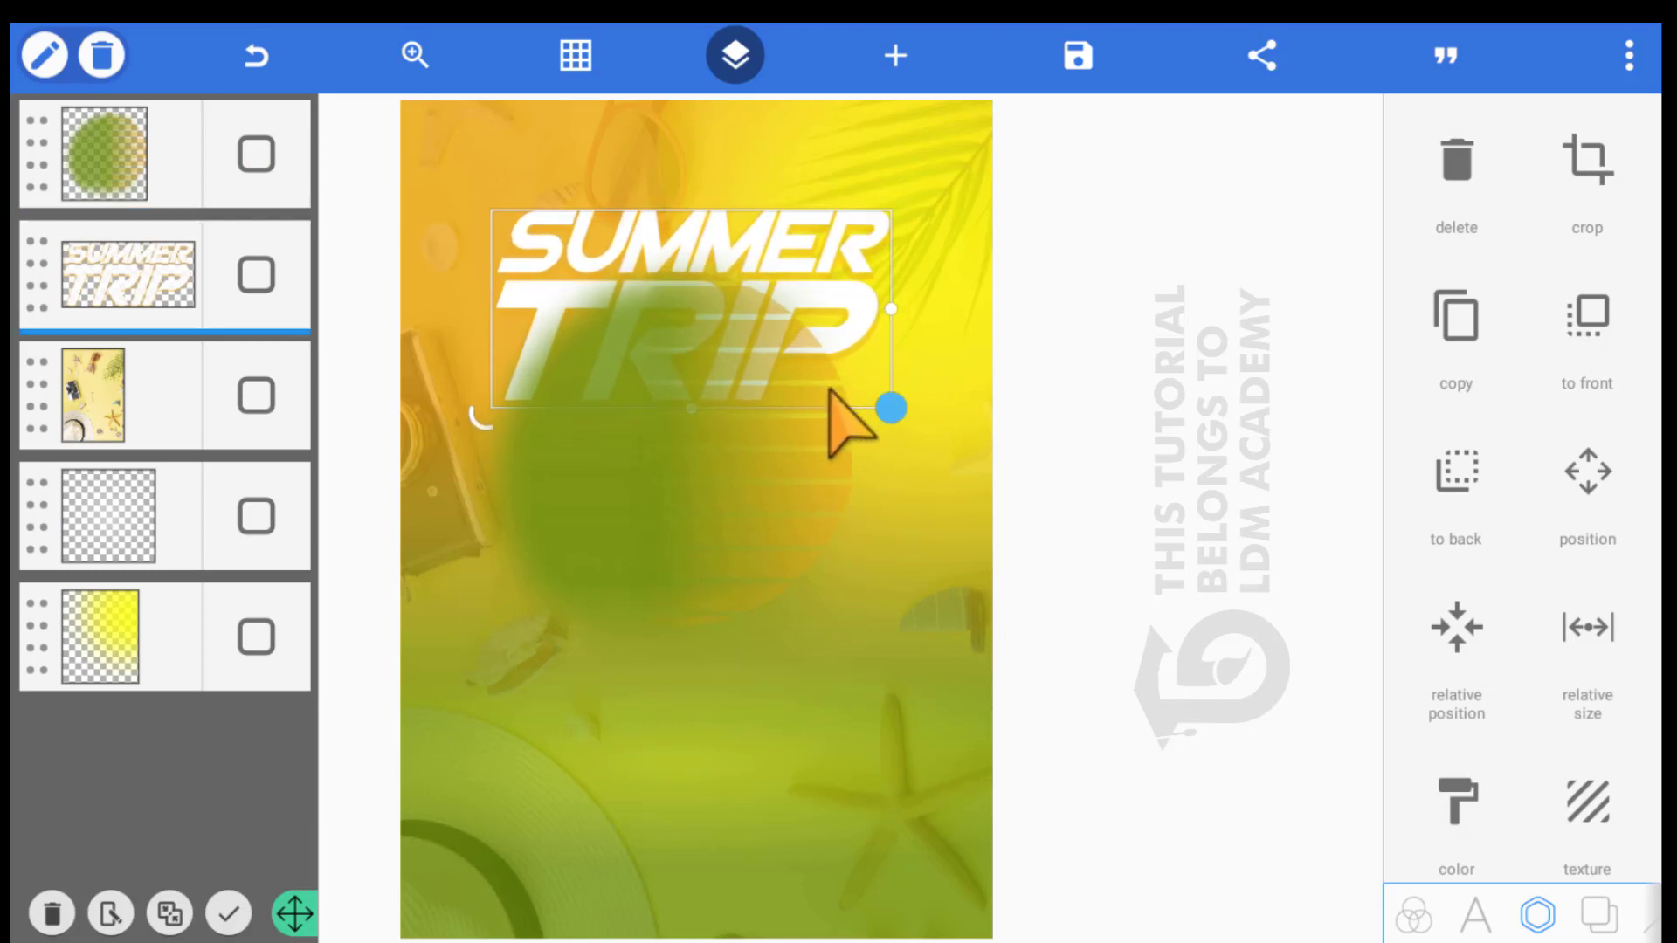
click(720, 275)
drag(704, 227, 709, 226)
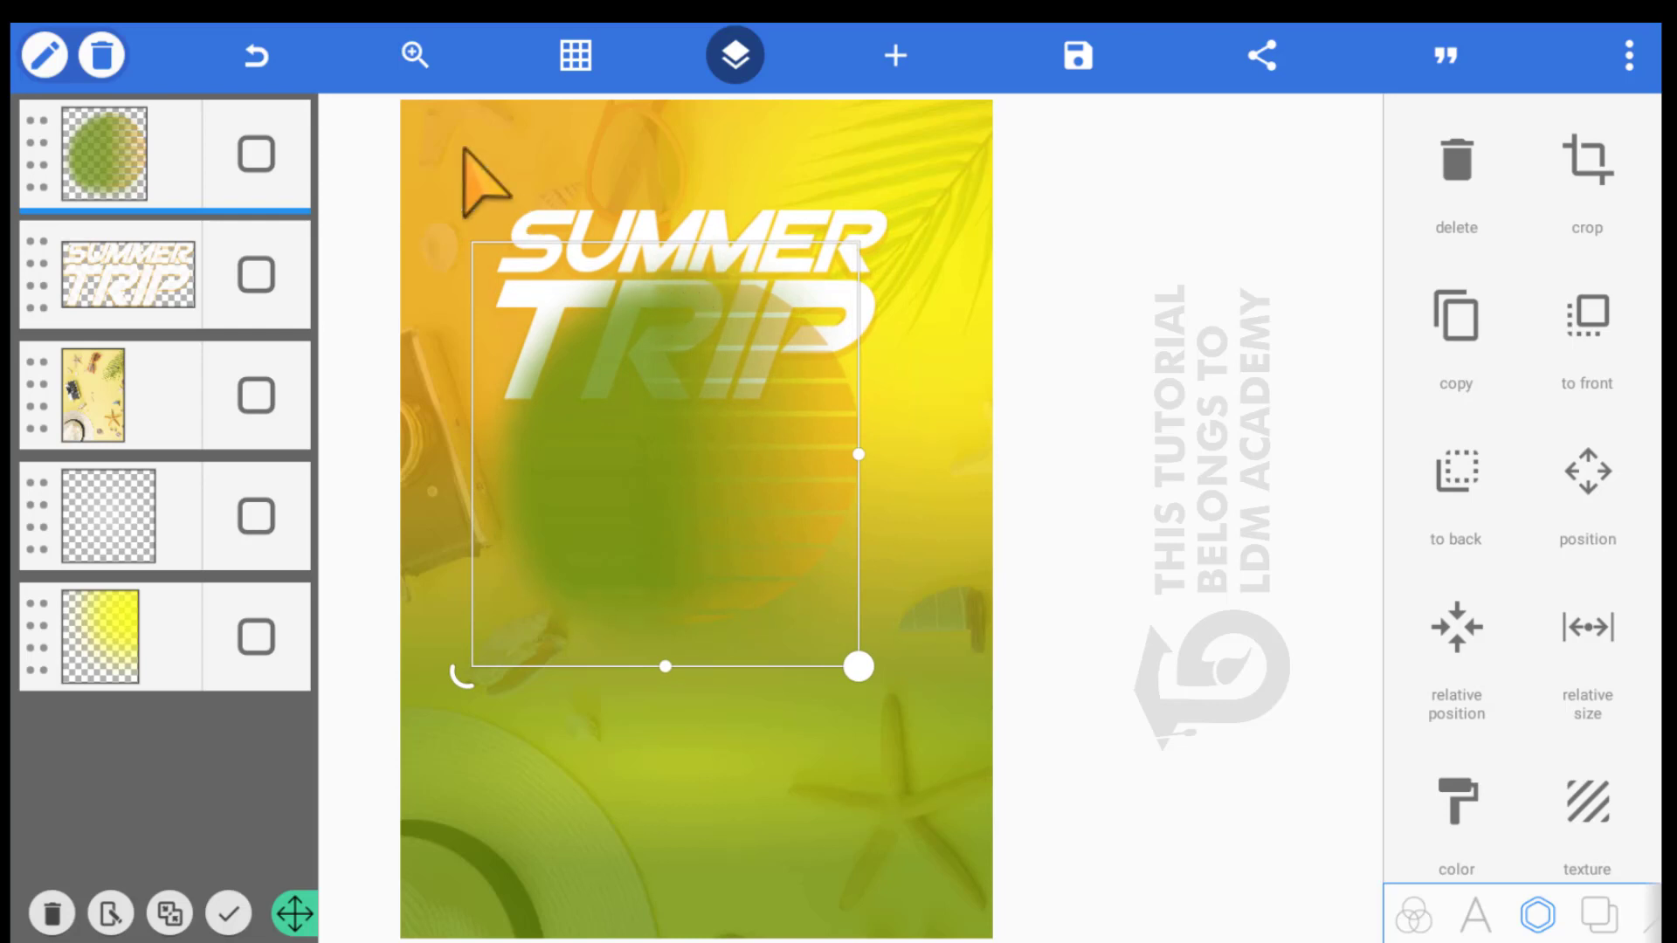
click(243, 52)
click(515, 225)
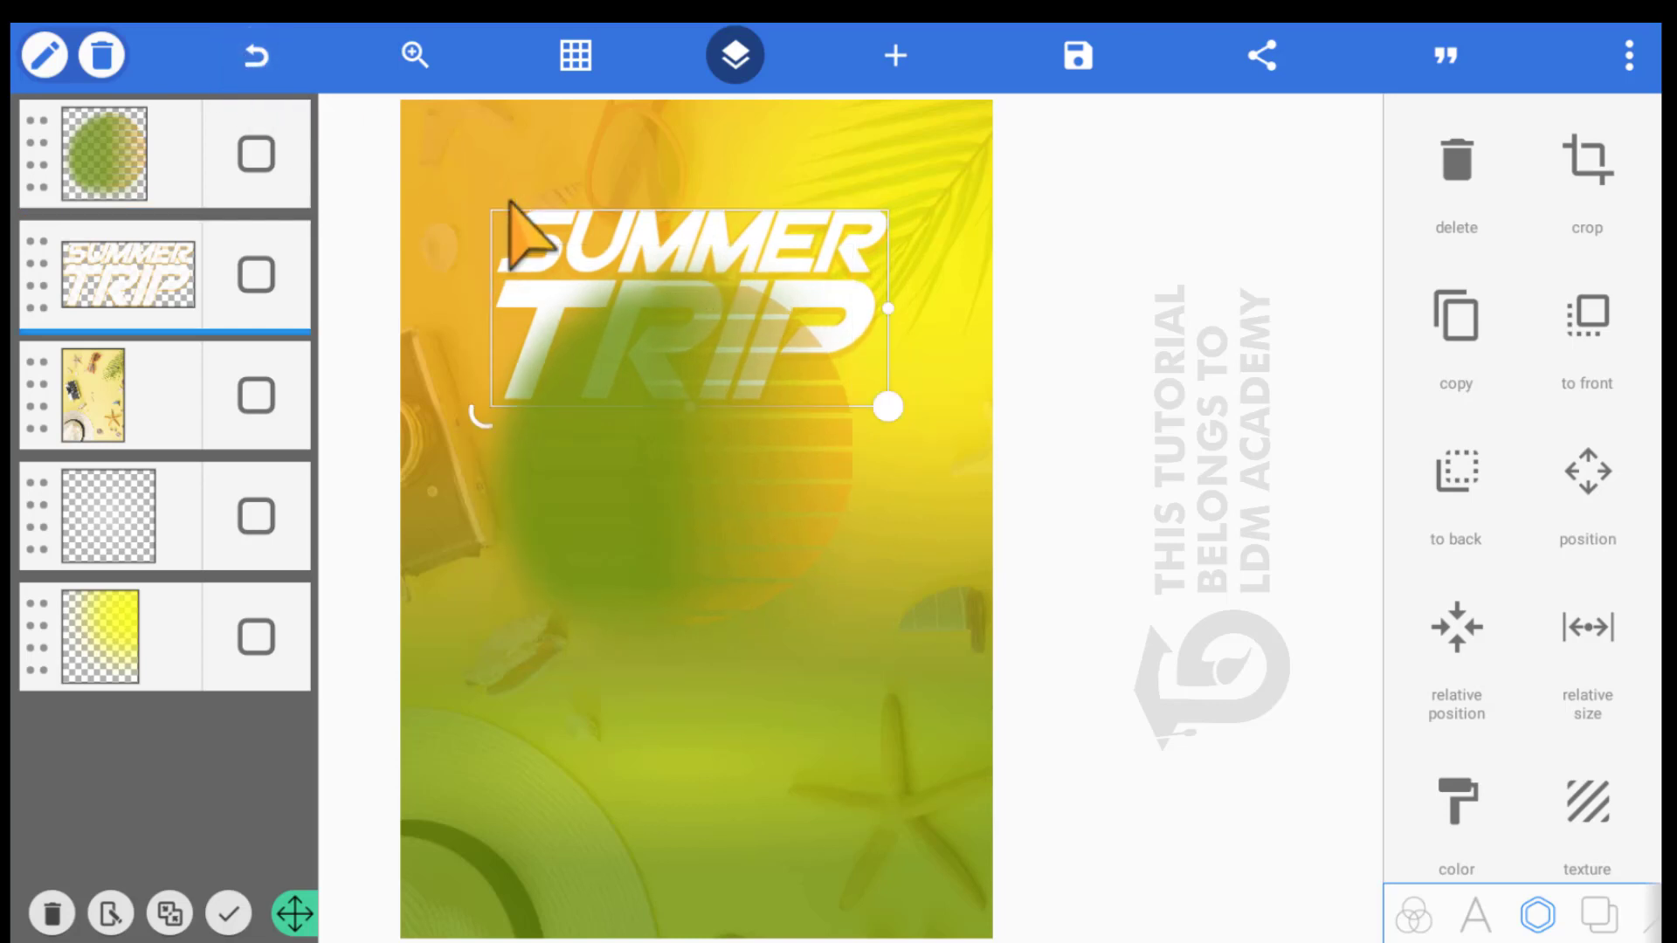
drag(510, 202, 518, 202)
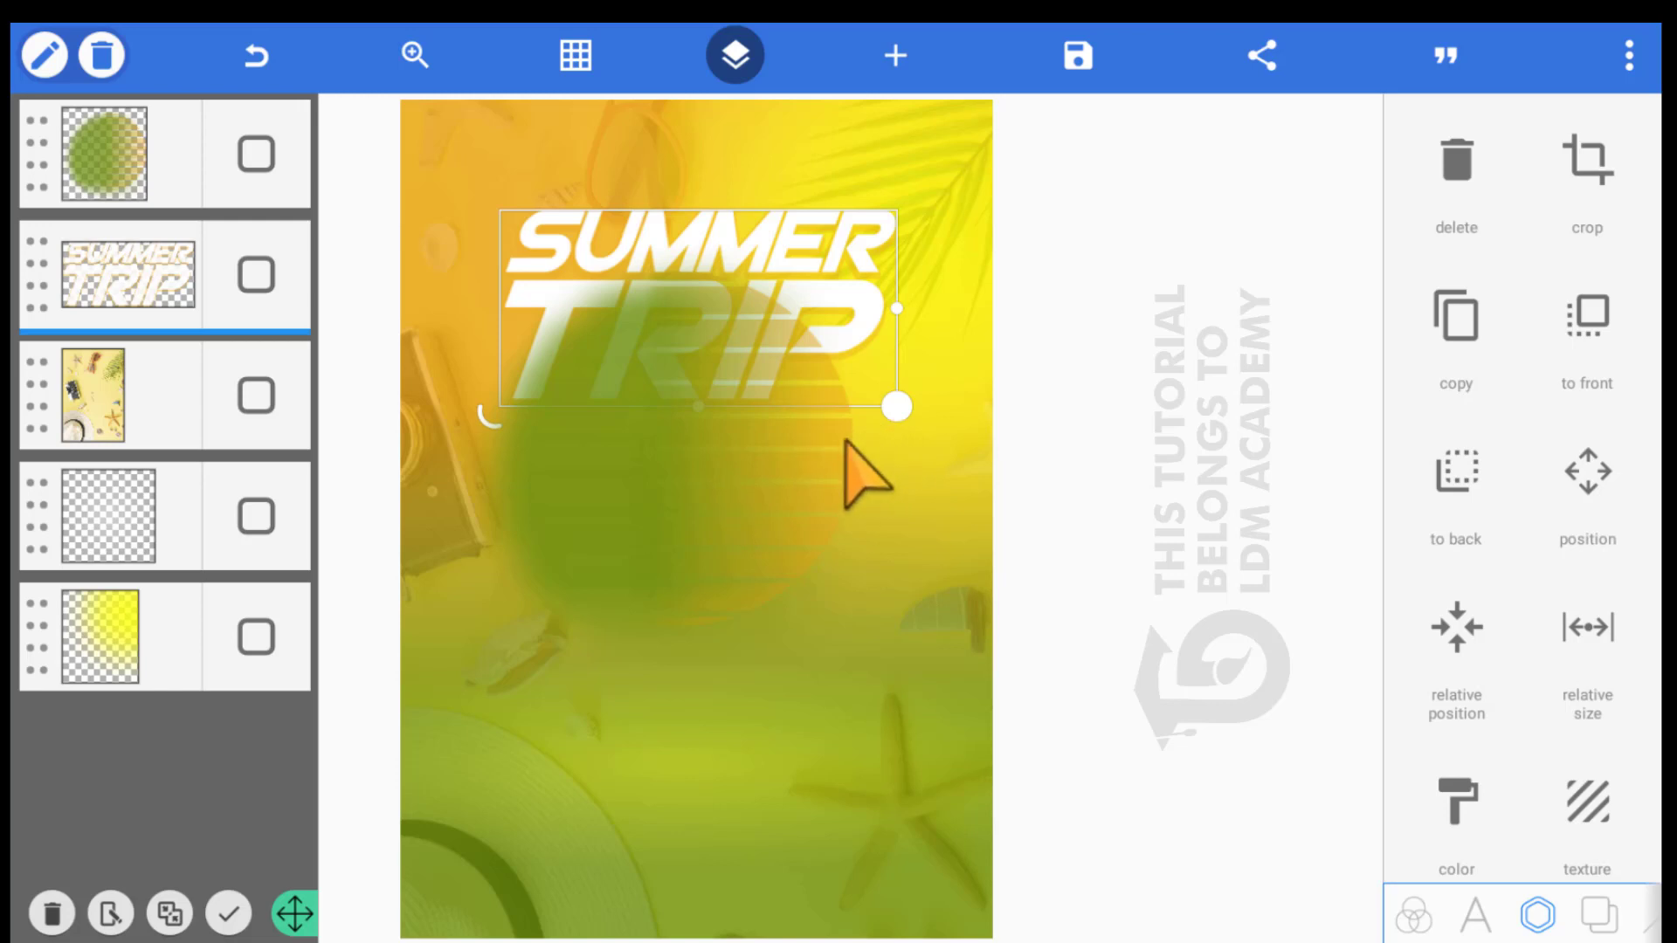
Enlarge the merged circle to about 70% of the page width and place it slightly higher, behind the SUMMER TRIP title
click(753, 540)
drag(851, 668, 882, 690)
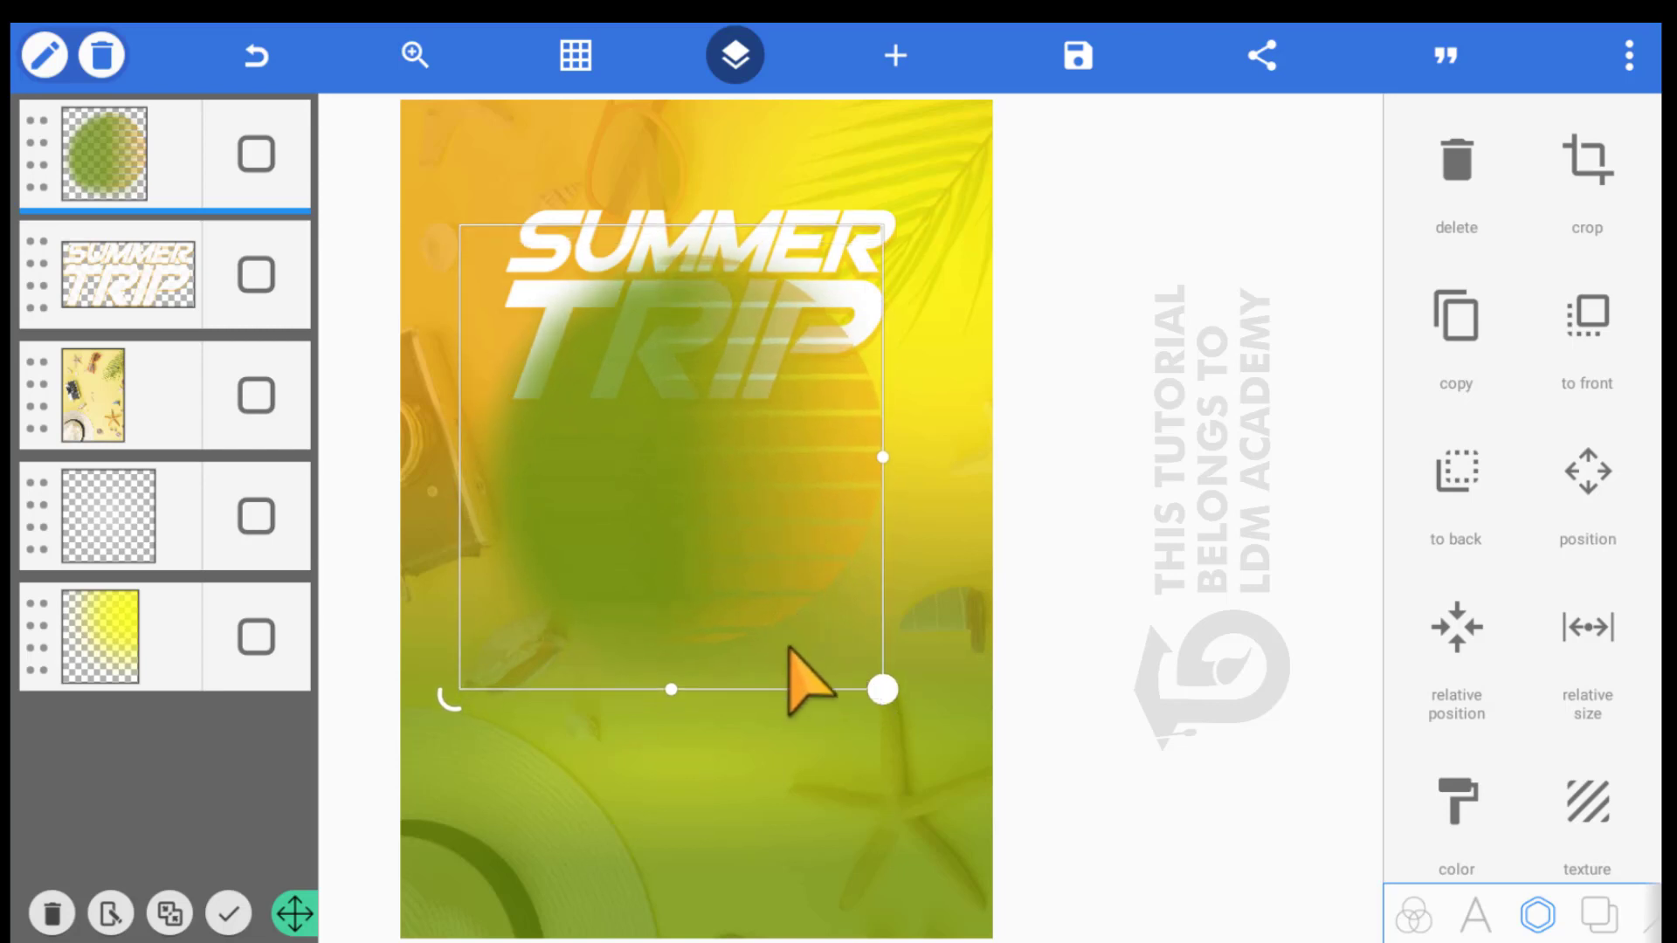
drag(883, 690, 870, 677)
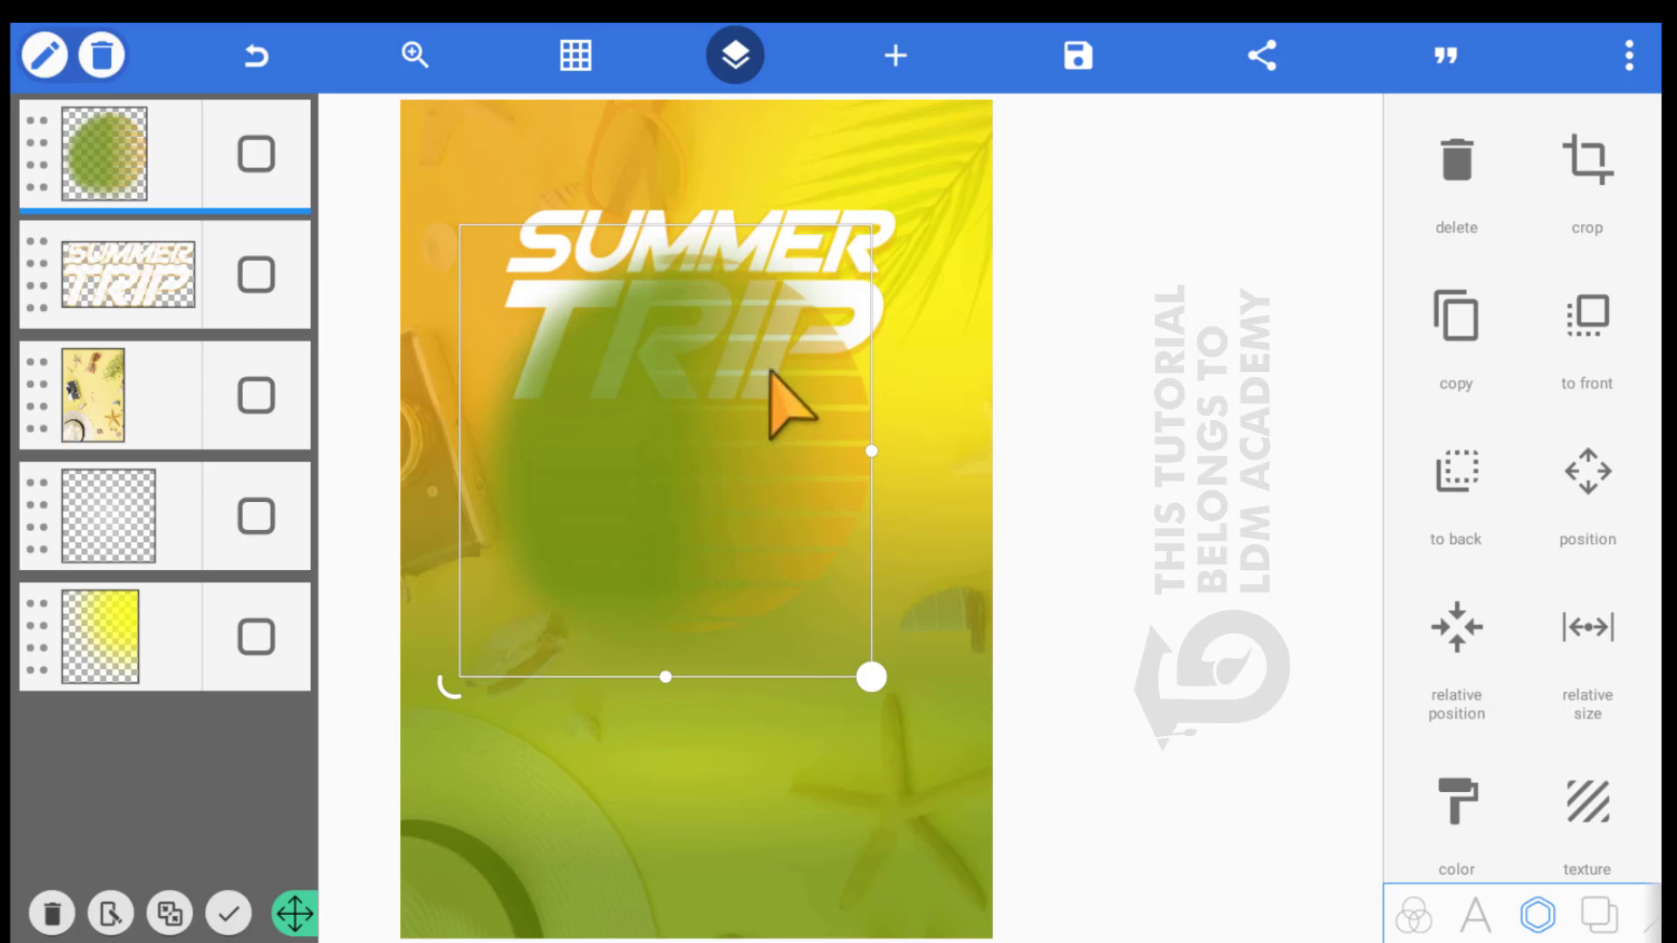
drag(52, 292, 32, 91)
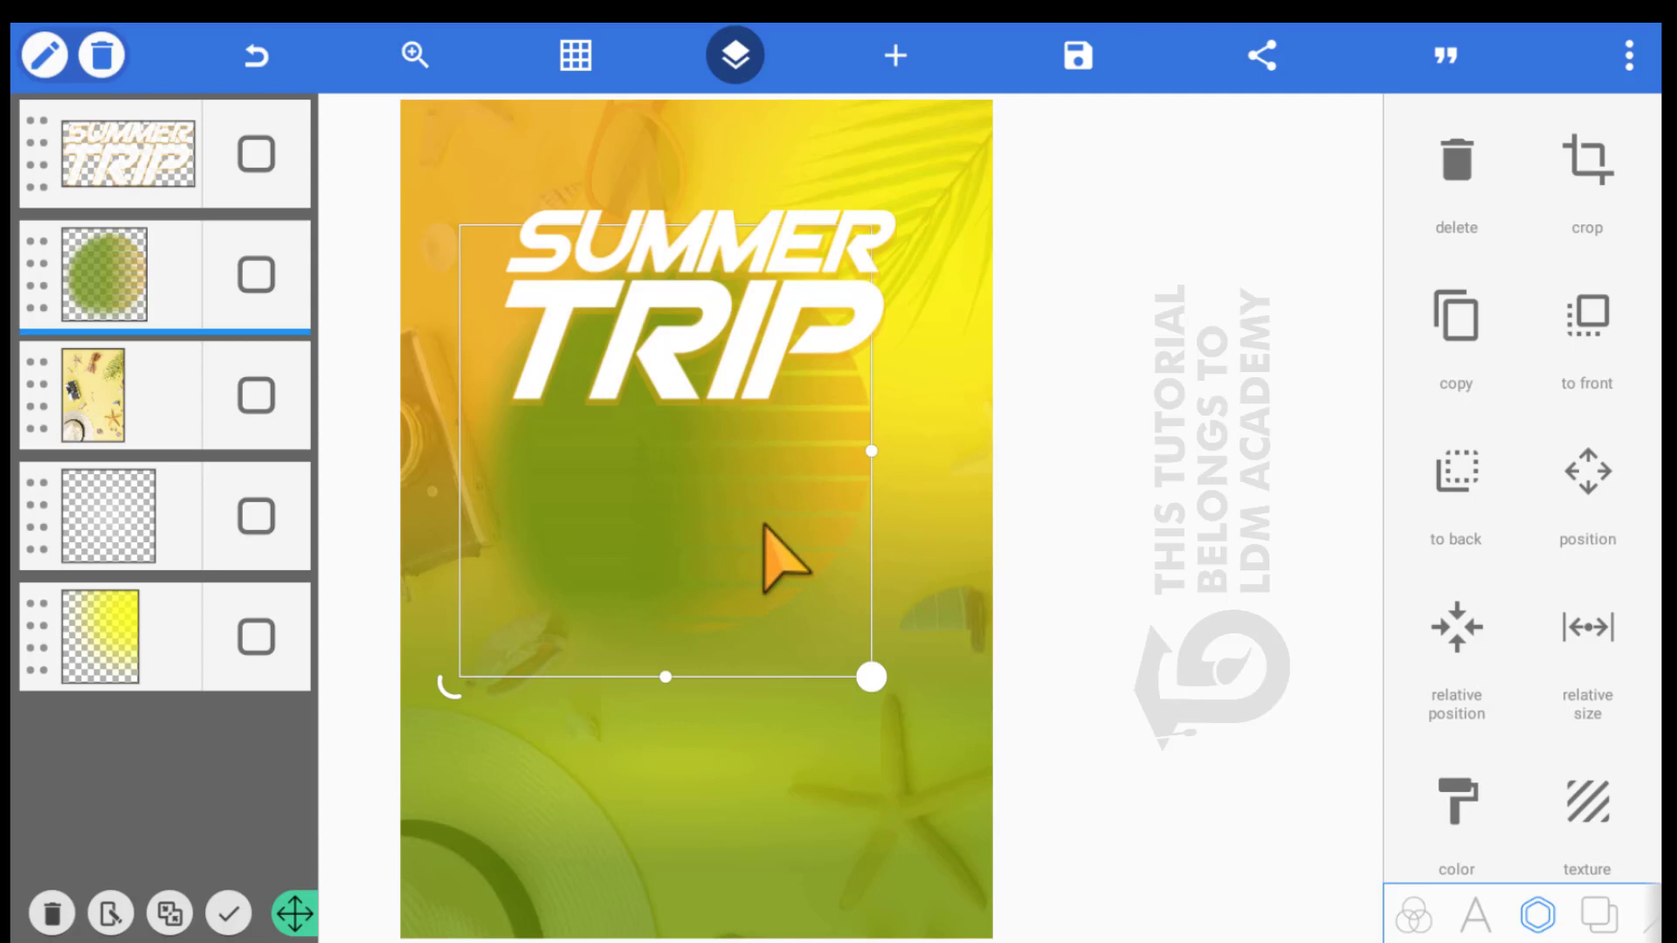
drag(672, 513, 674, 502)
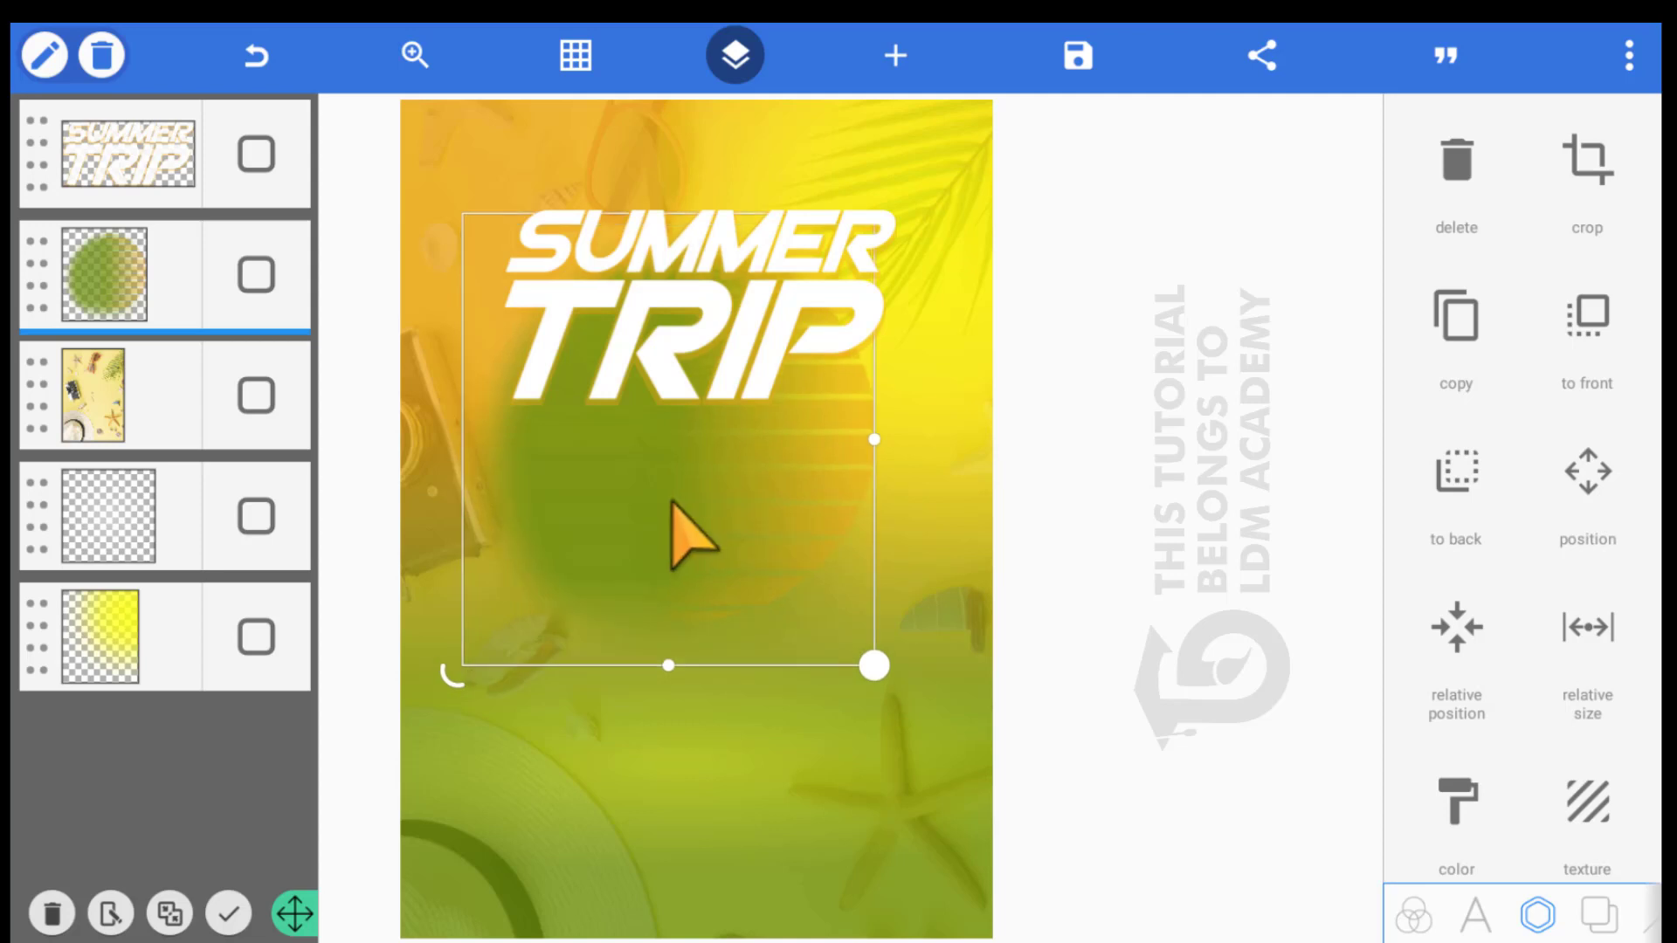
Erase a thin strip along the bottom edge of the word TRIP in the title with an enlarged eraser brush
click(610, 354)
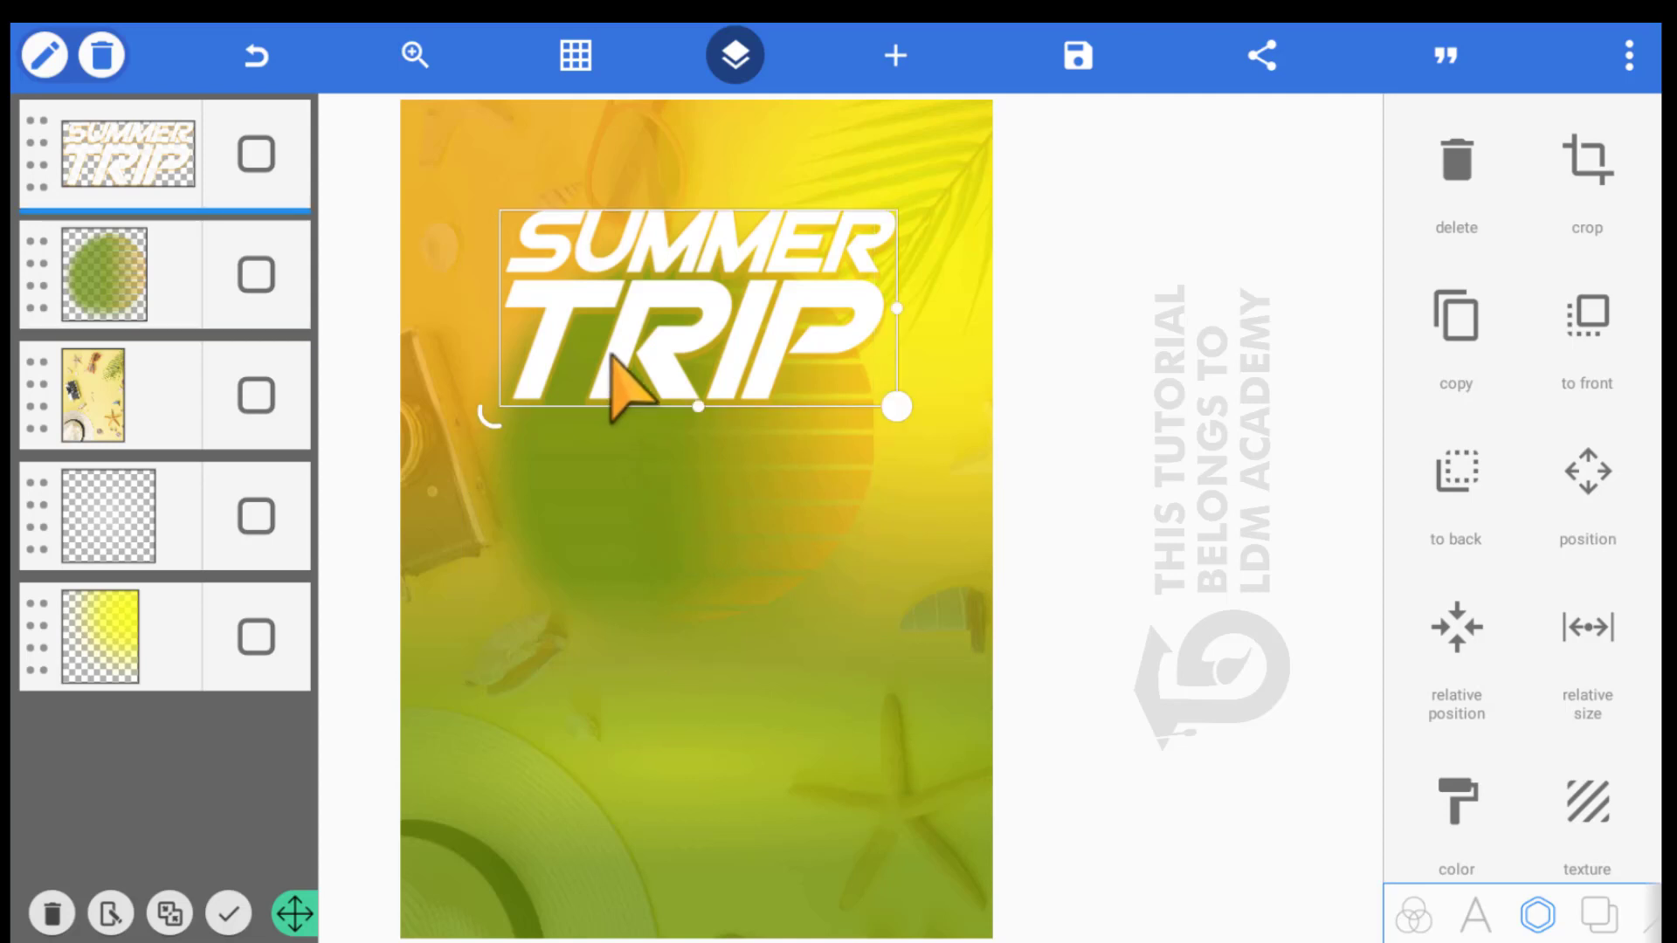
scroll(1406, 698, down, 6)
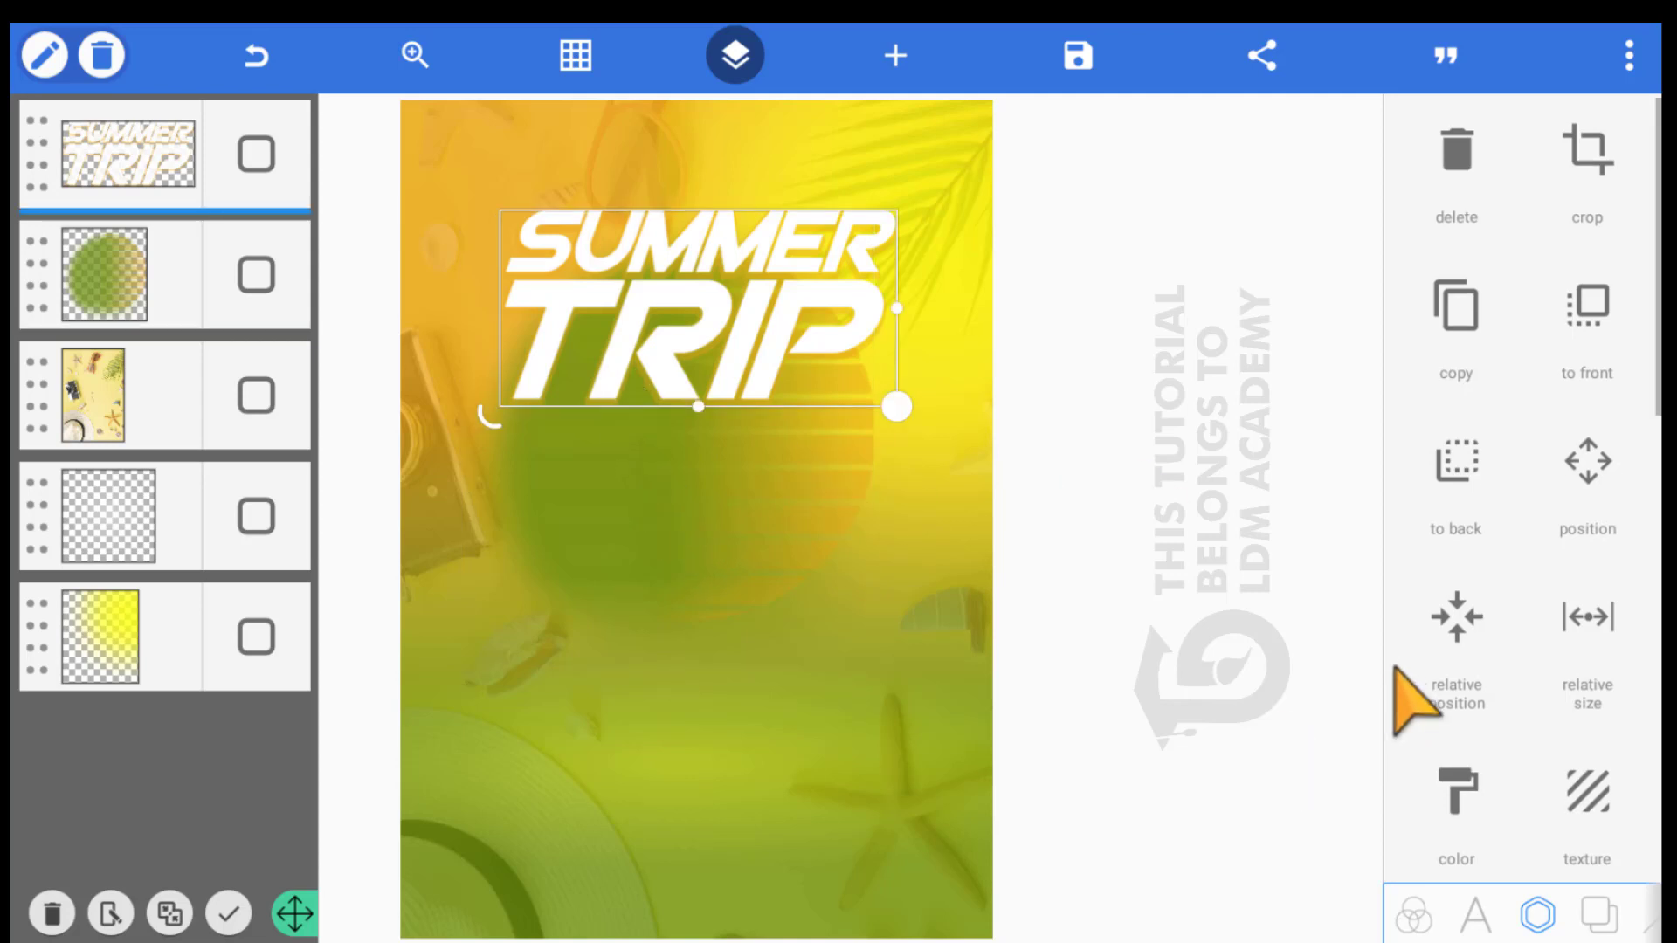
scroll(1432, 612, down, 2)
click(1546, 481)
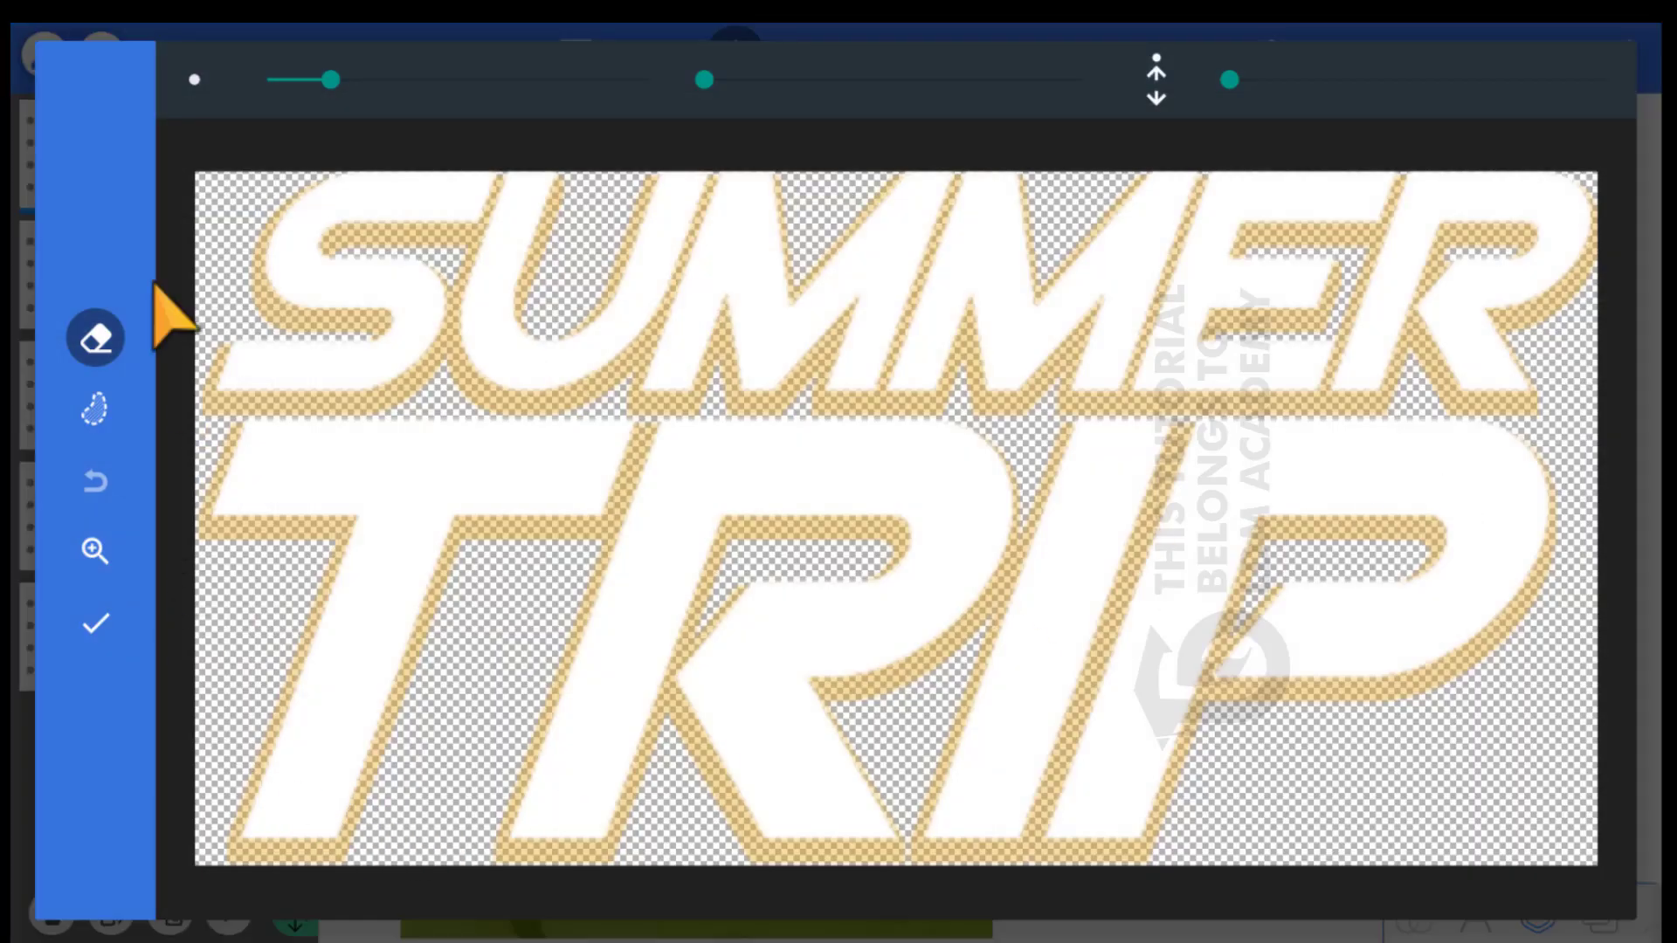
mouse_move(298, 79)
mouse_down()
mouse_move(411, 94)
mouse_move(445, 81)
mouse_up()
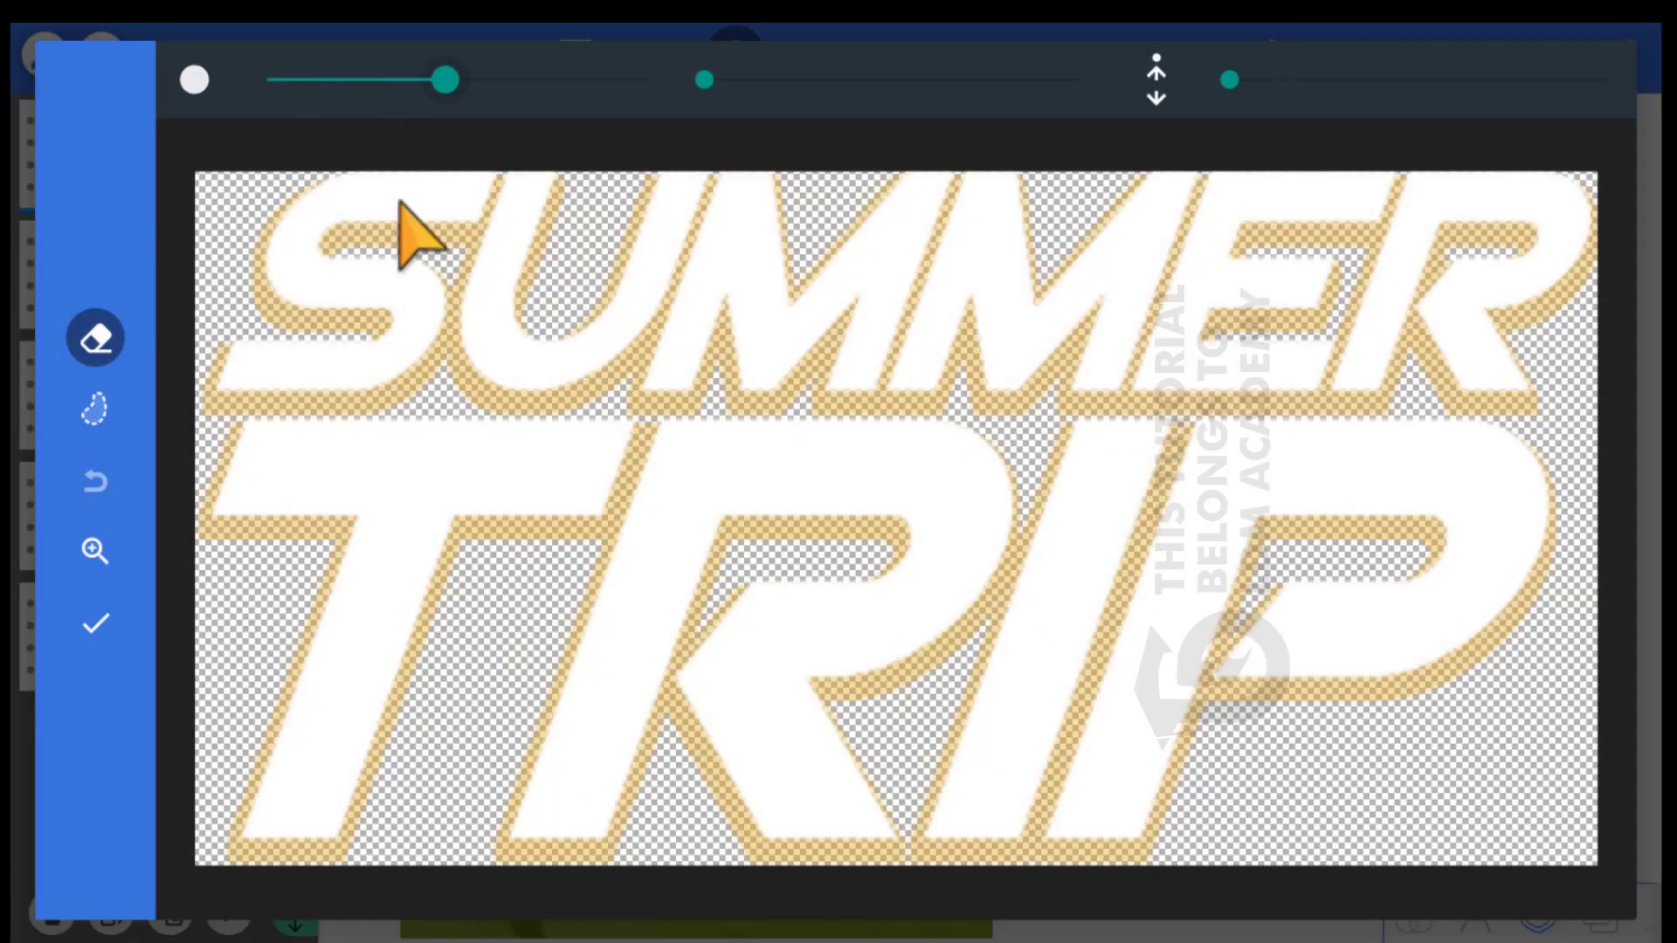
mouse_move(240, 783)
mouse_down()
mouse_move(359, 778)
mouse_move(270, 804)
mouse_move(1026, 771)
mouse_move(1110, 816)
mouse_move(1067, 831)
mouse_move(404, 804)
mouse_move(898, 786)
mouse_move(1171, 799)
mouse_up()
Soften the cut bottom edge of TRIP with the smallest, fully softened eraser brush and apply the erasing
drag(369, 83, 252, 113)
mouse_move(282, 756)
mouse_down()
mouse_move(486, 771)
mouse_move(453, 763)
mouse_up()
drag(704, 80, 1083, 79)
mouse_move(534, 759)
mouse_down()
mouse_move(226, 765)
mouse_move(1132, 754)
mouse_move(830, 774)
mouse_move(591, 747)
mouse_move(396, 762)
mouse_move(240, 745)
mouse_move(424, 742)
mouse_move(369, 758)
mouse_move(93, 583)
mouse_up()
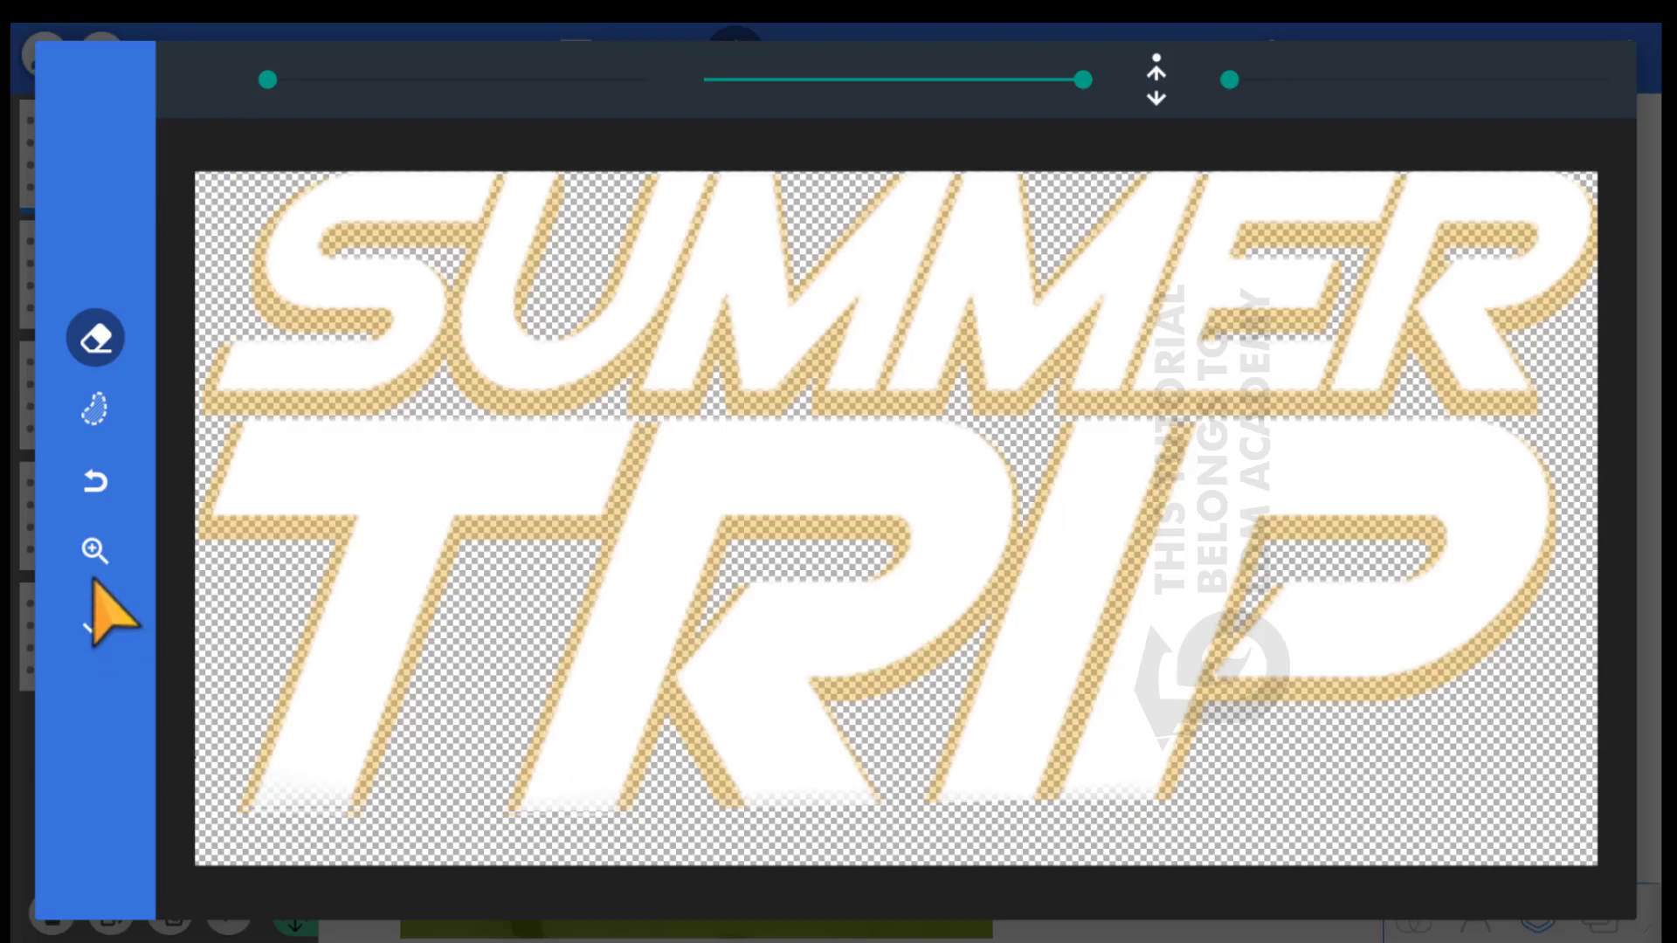
click(94, 611)
click(710, 484)
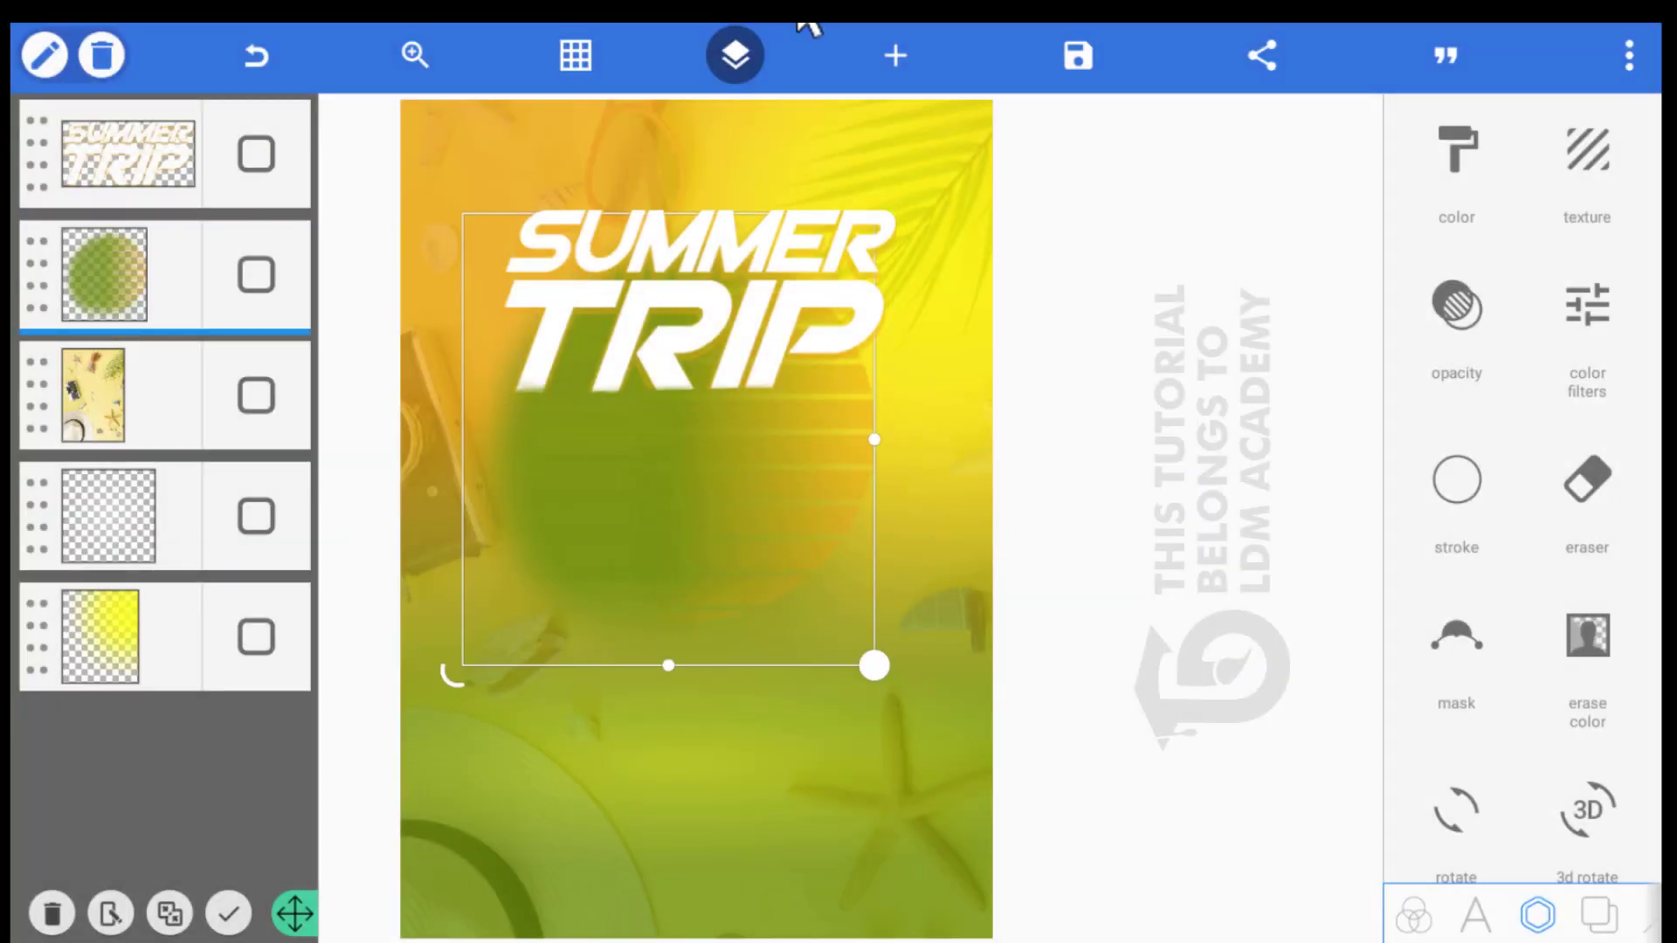
Import the cut-out image of the woman in the striped sun hat from the gallery without cropping it
click(895, 55)
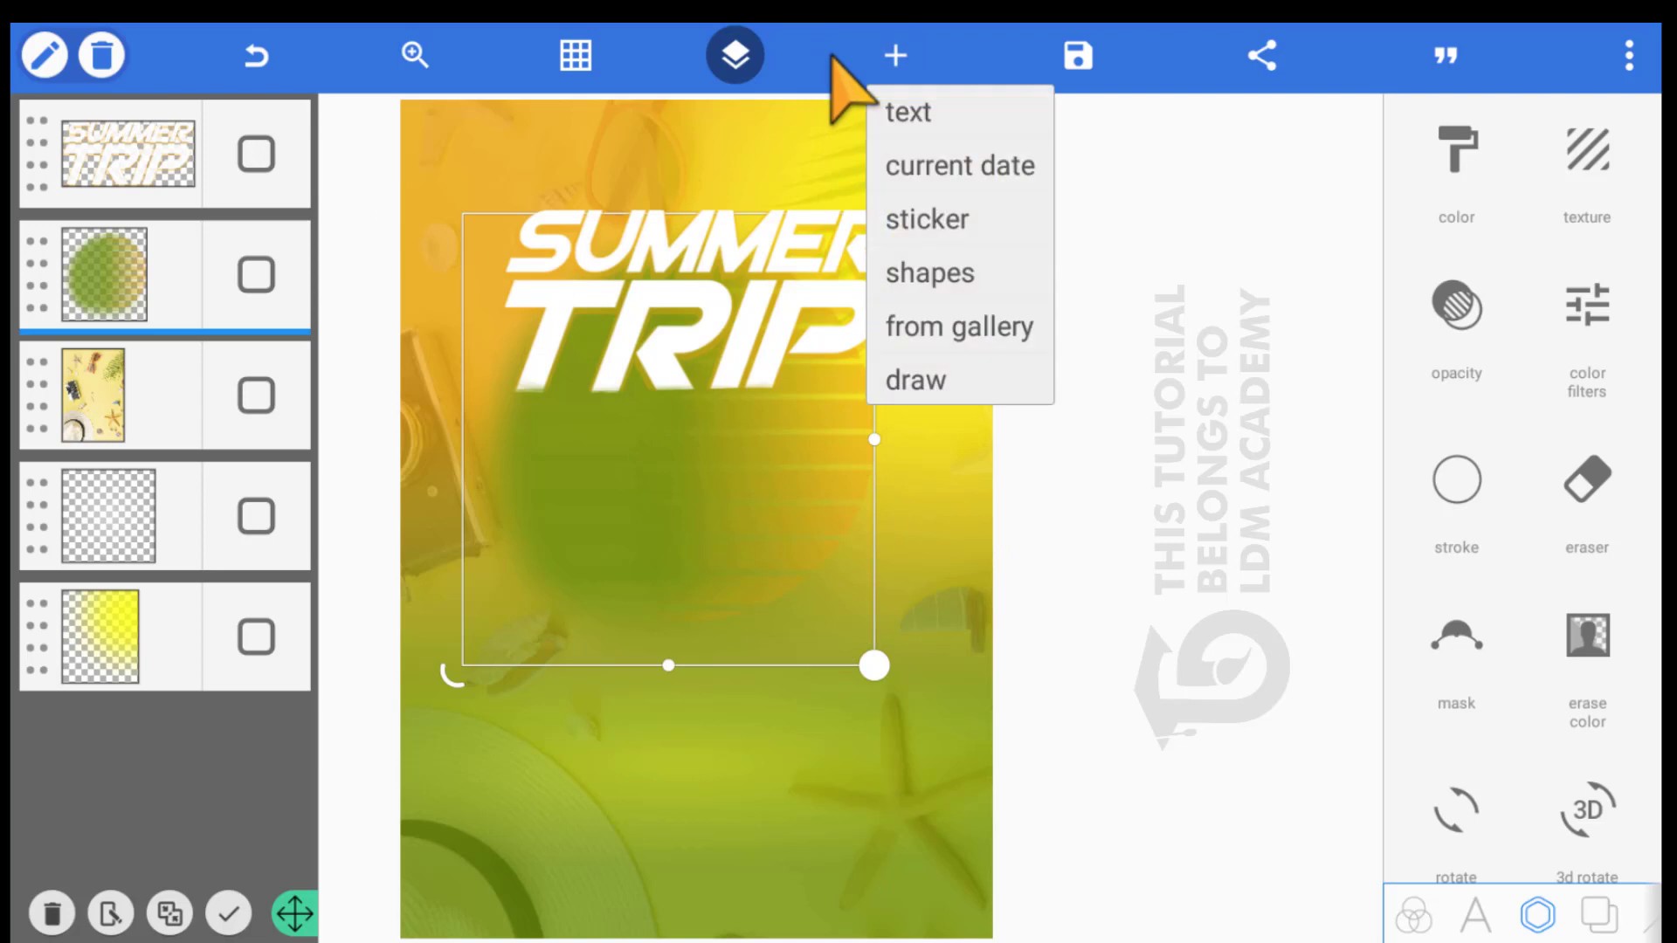
click(864, 312)
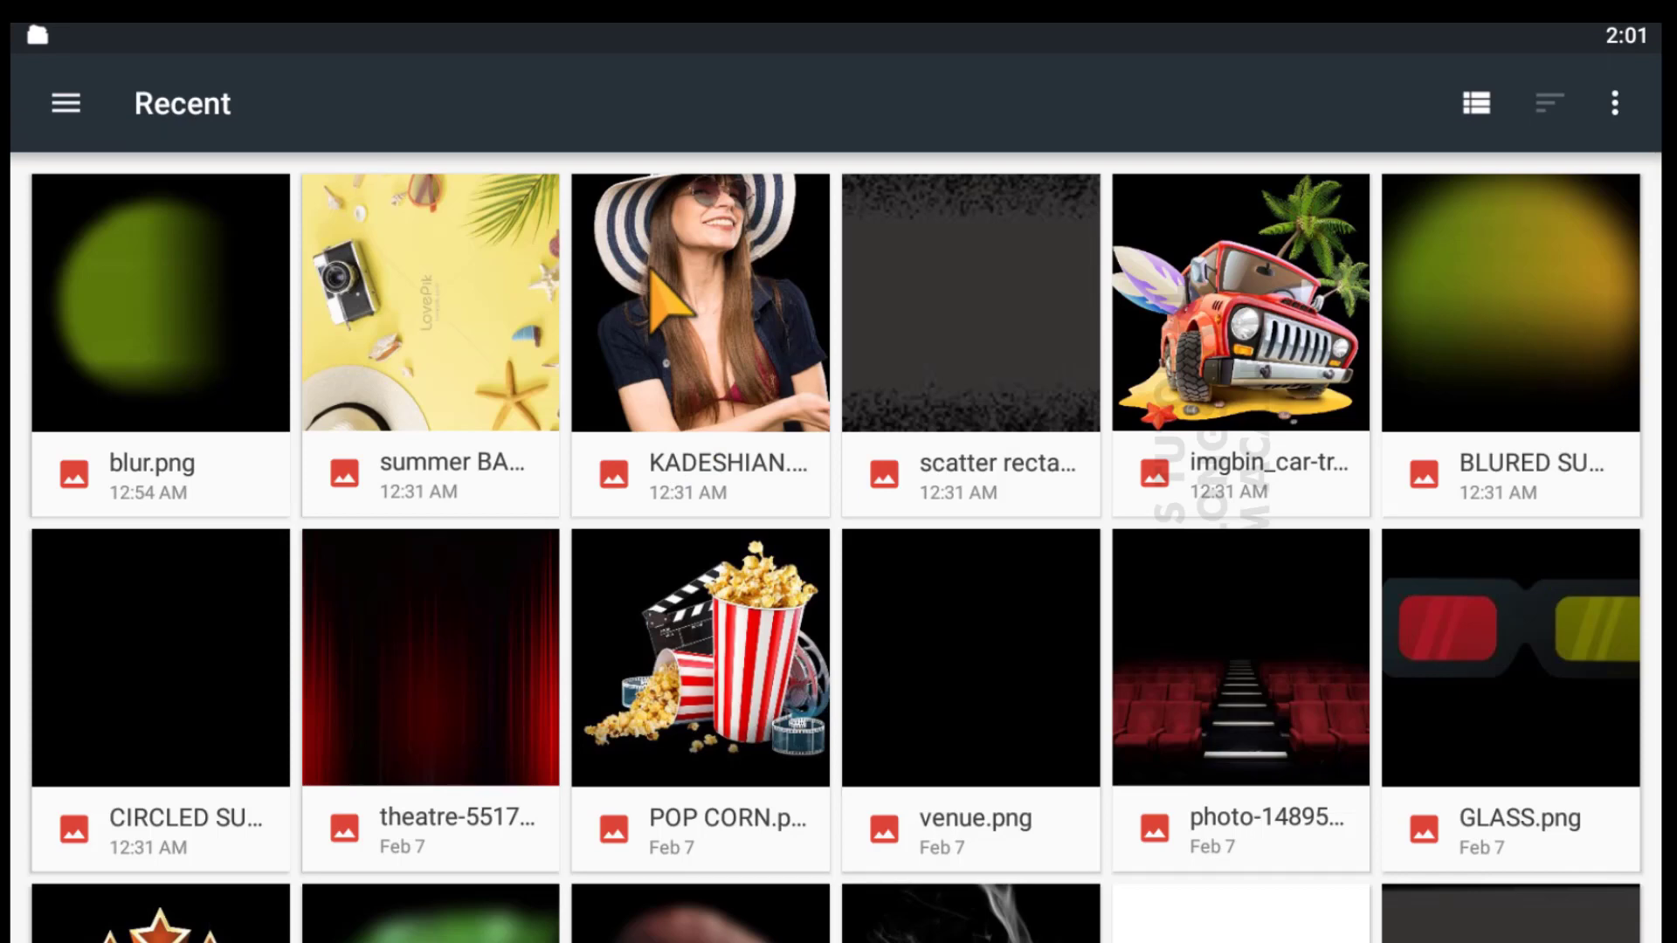
click(650, 272)
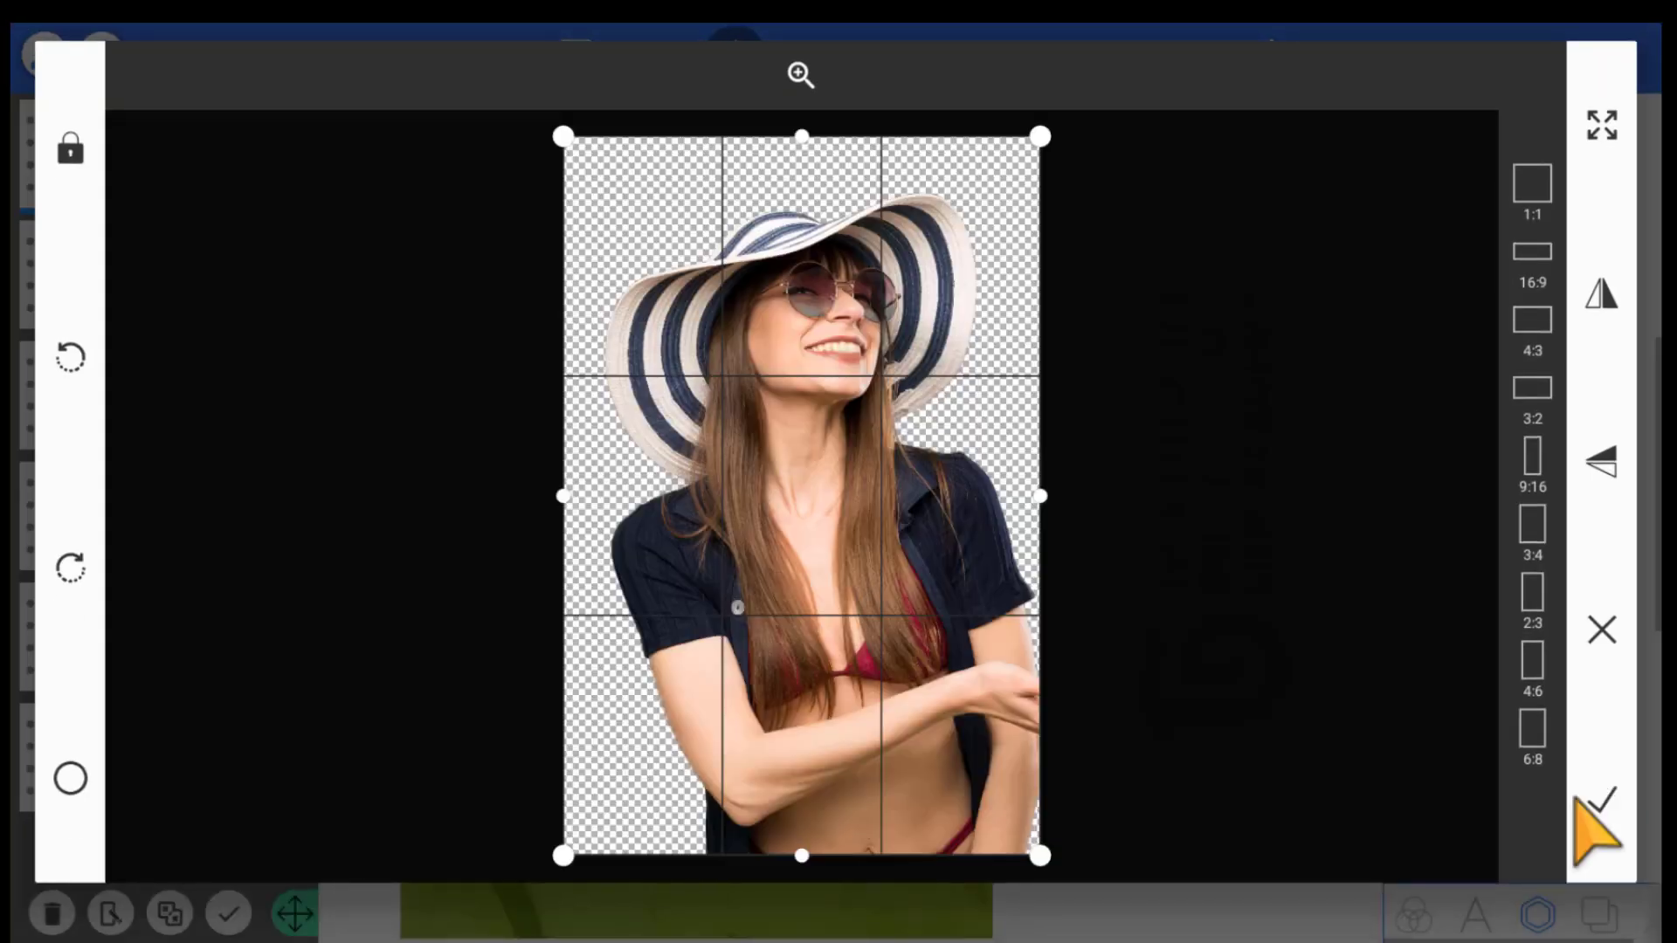
click(1601, 832)
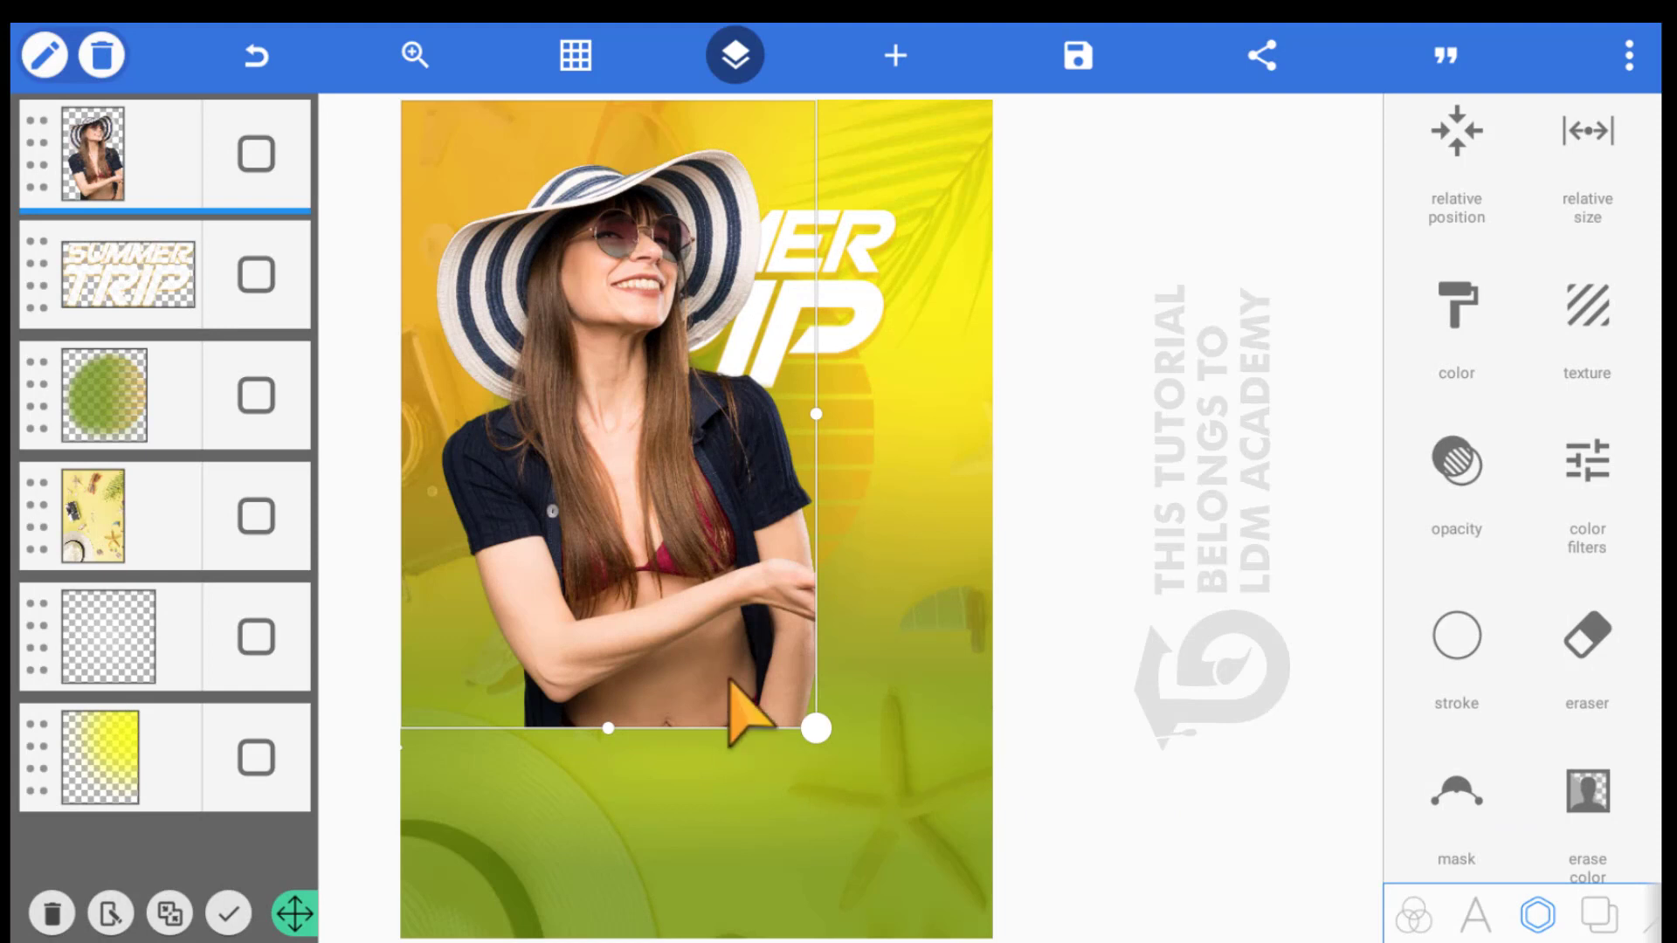
Shrink the woman to about a third of the page width and place her over the left half of the circle, overlapping TRIP
drag(815, 727, 634, 374)
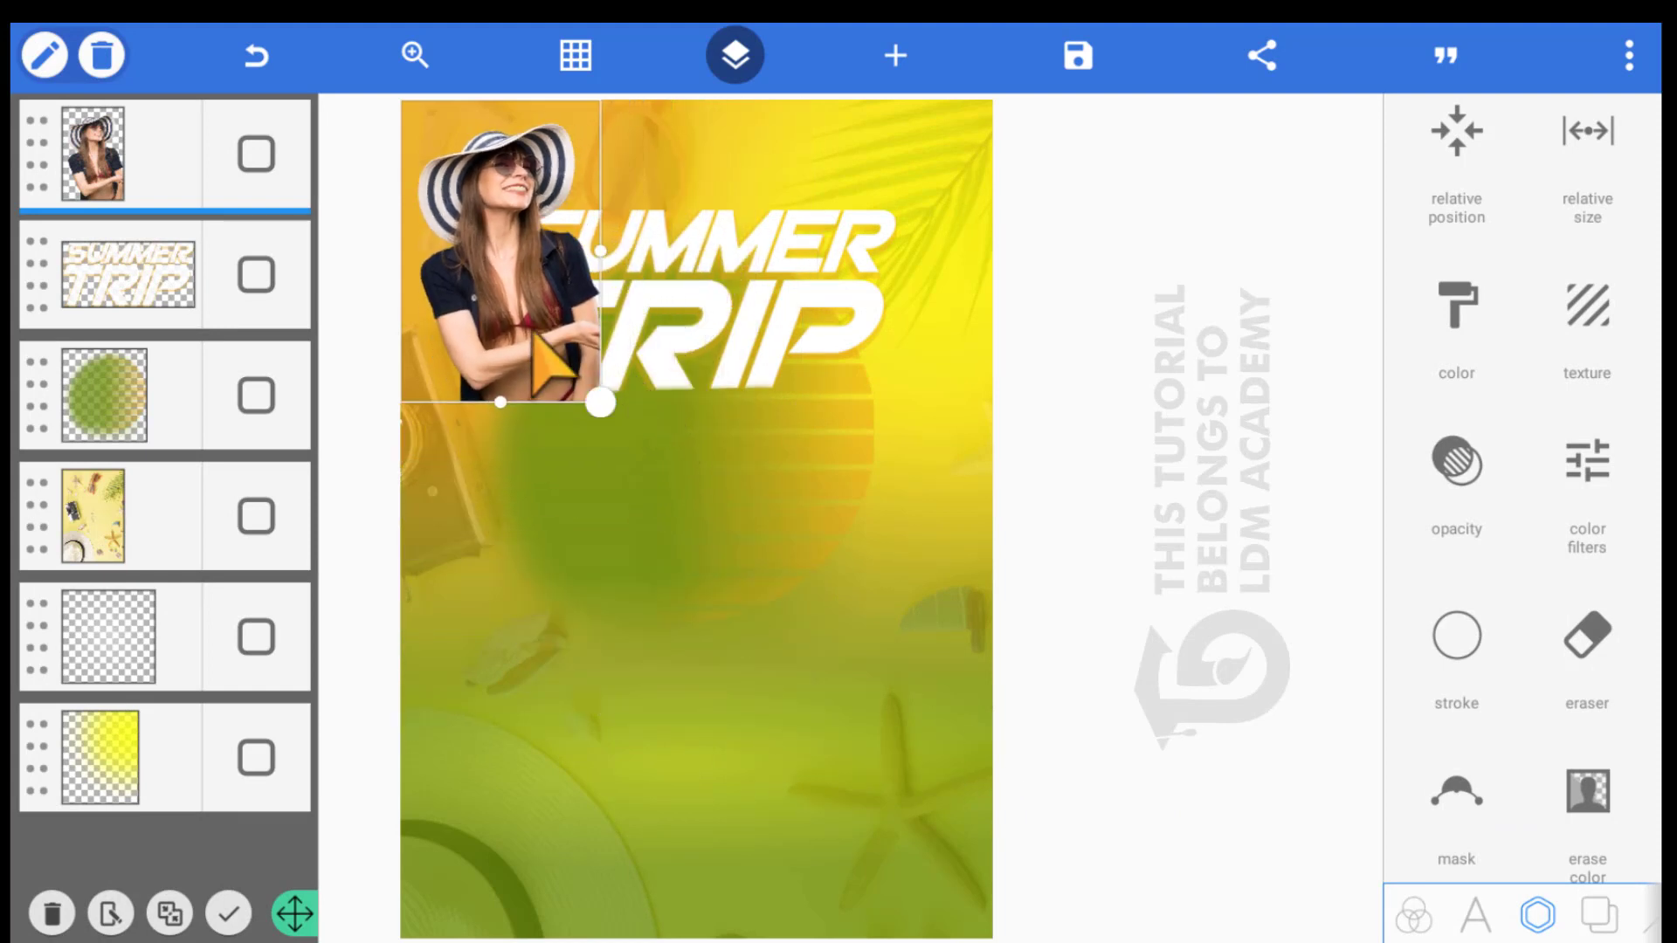
drag(491, 312, 573, 505)
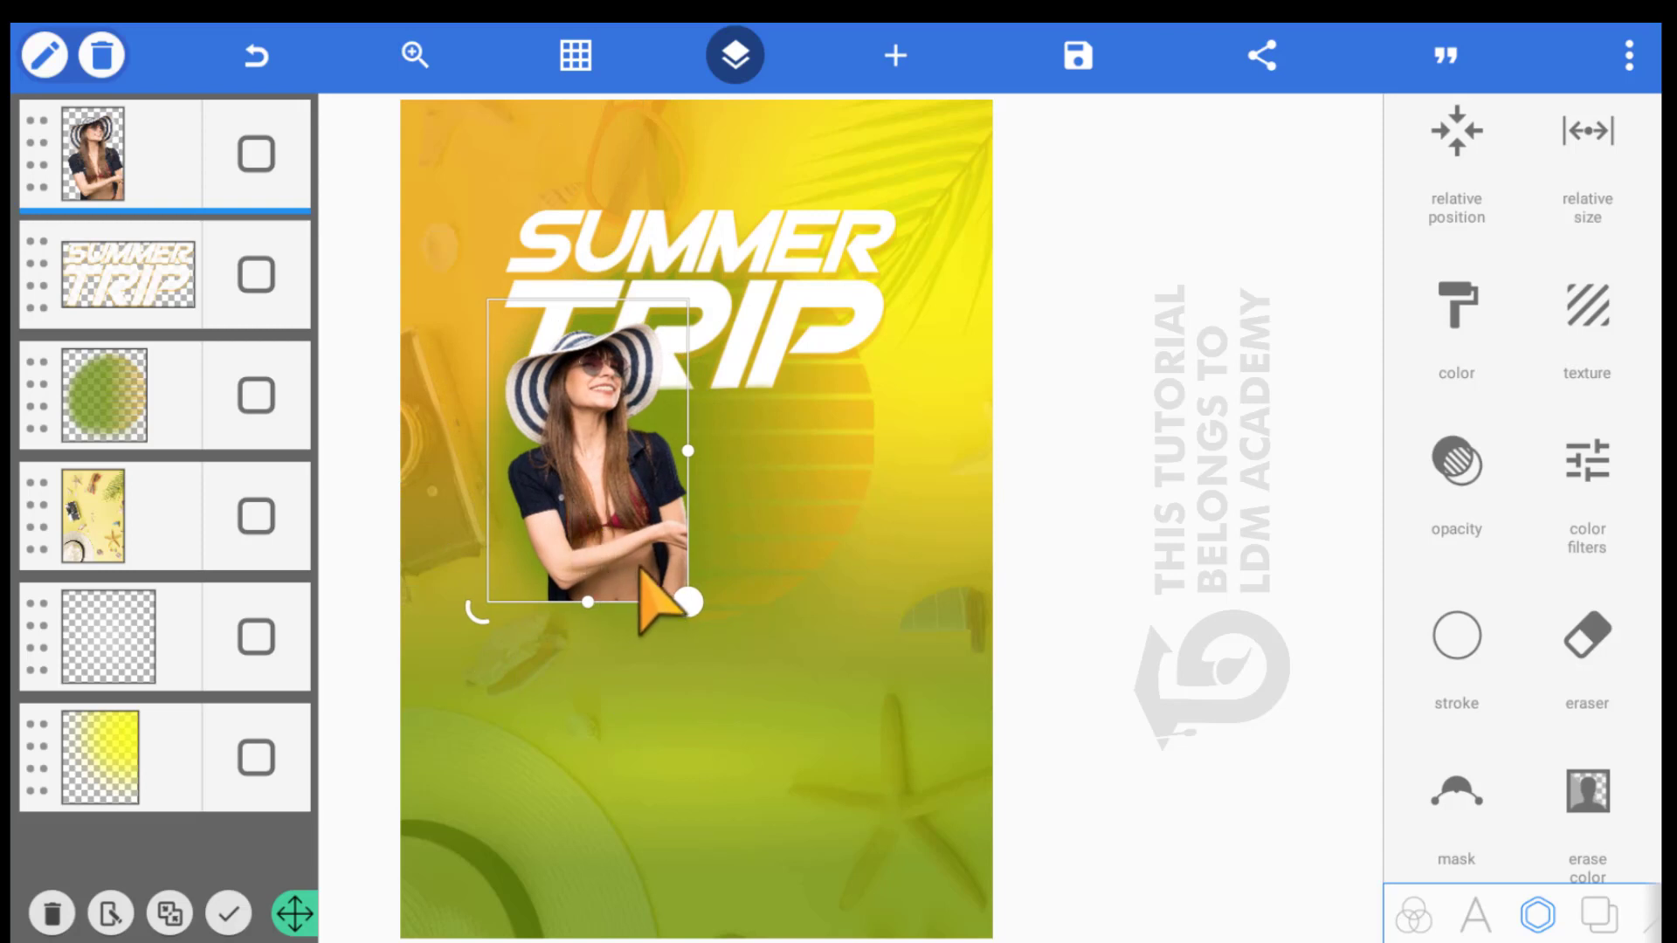
drag(639, 566, 646, 577)
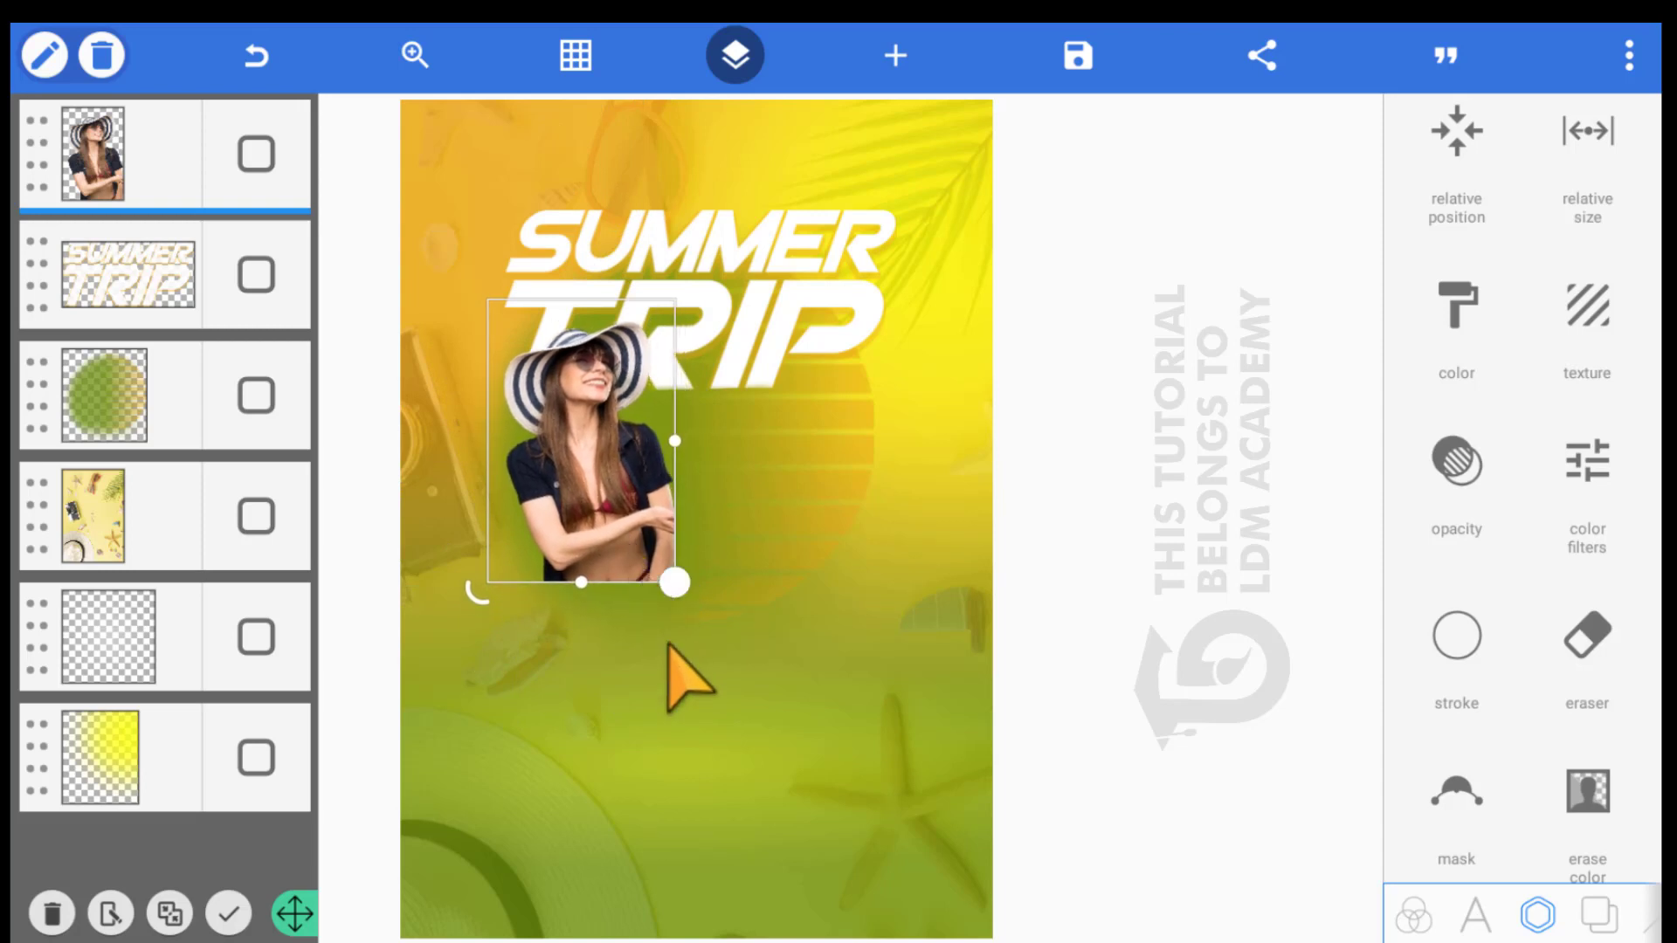
click(646, 610)
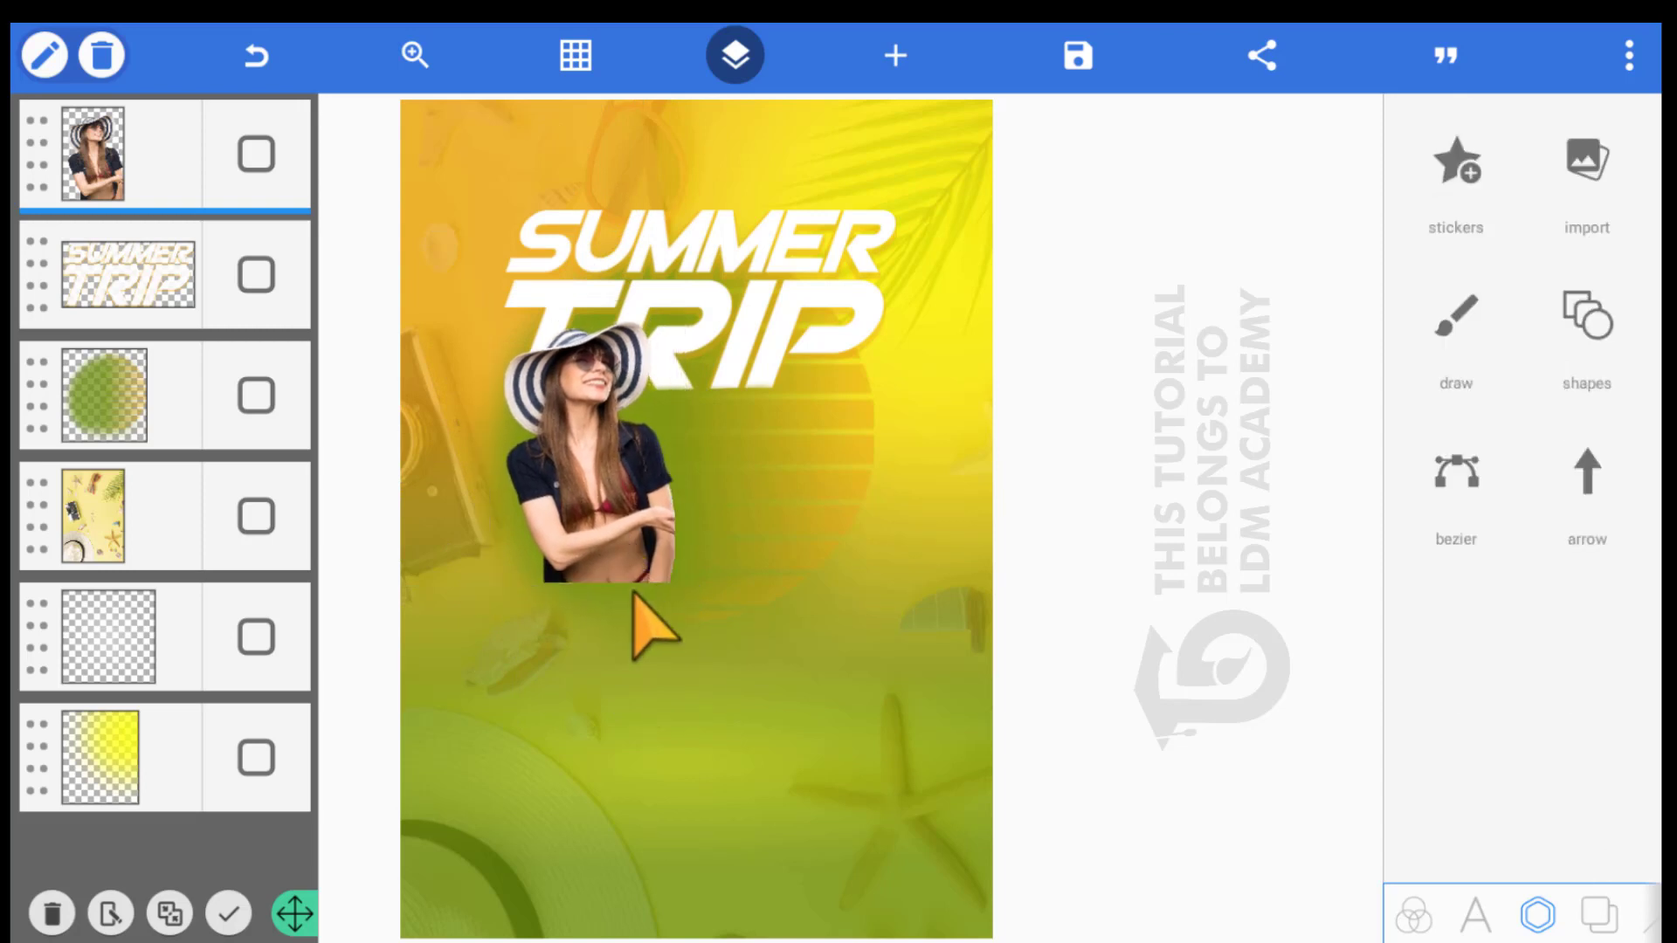
click(747, 430)
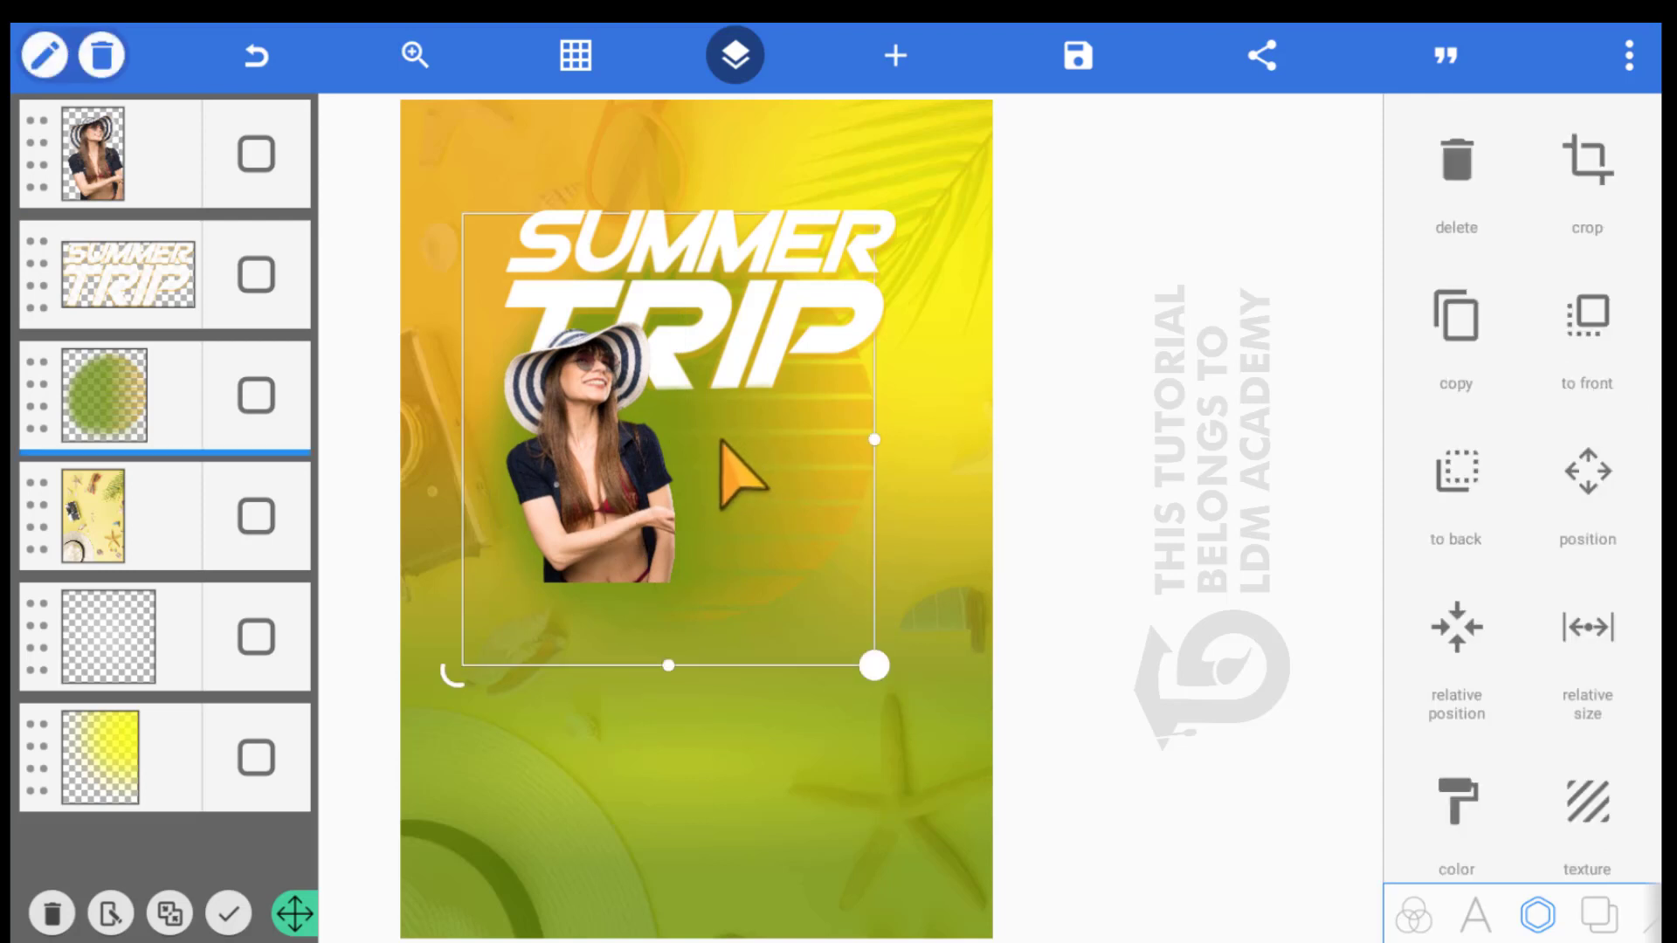
Import the red jeep with palm trees and surfboards from the gallery without cropping it
click(851, 54)
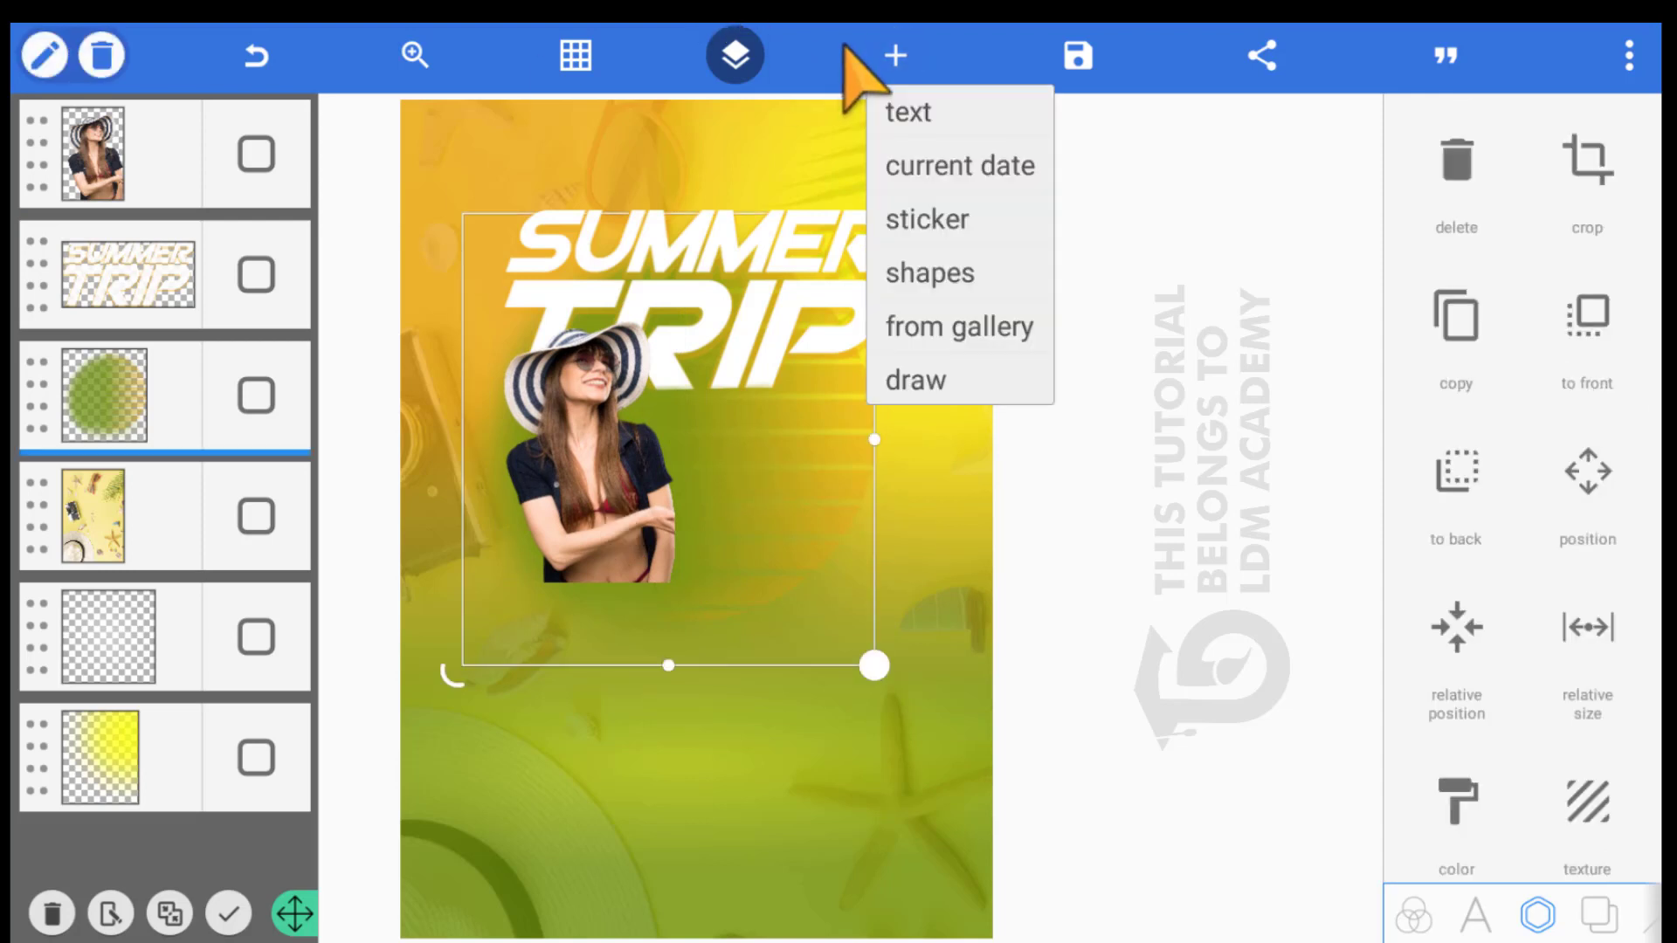
click(885, 310)
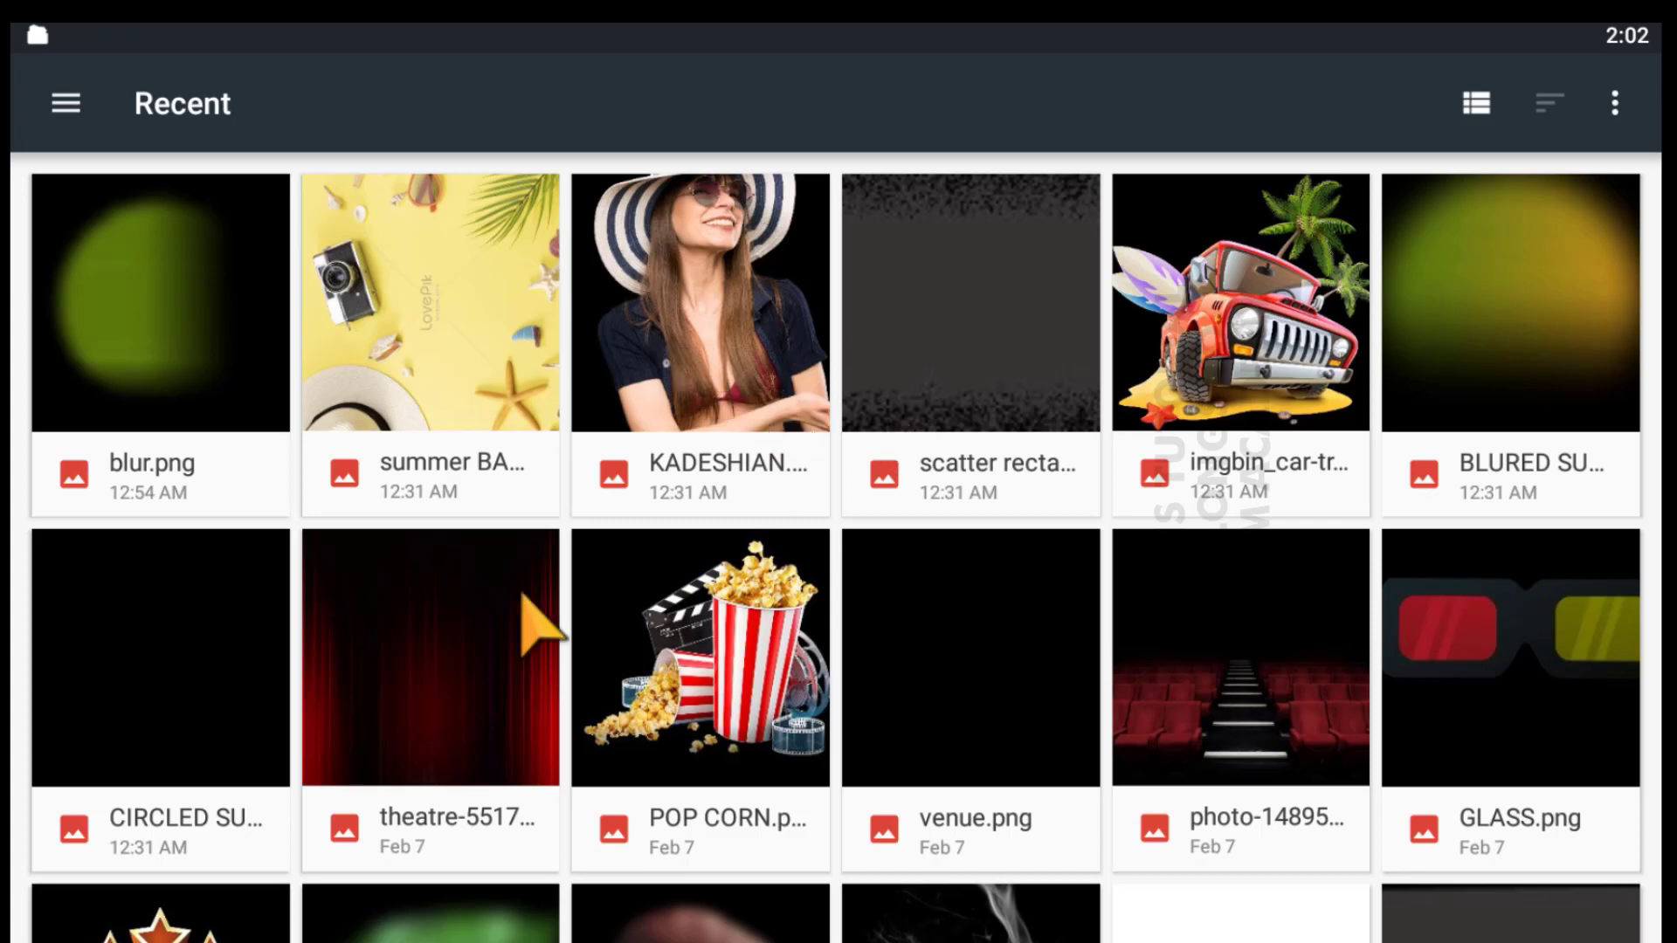
click(1186, 347)
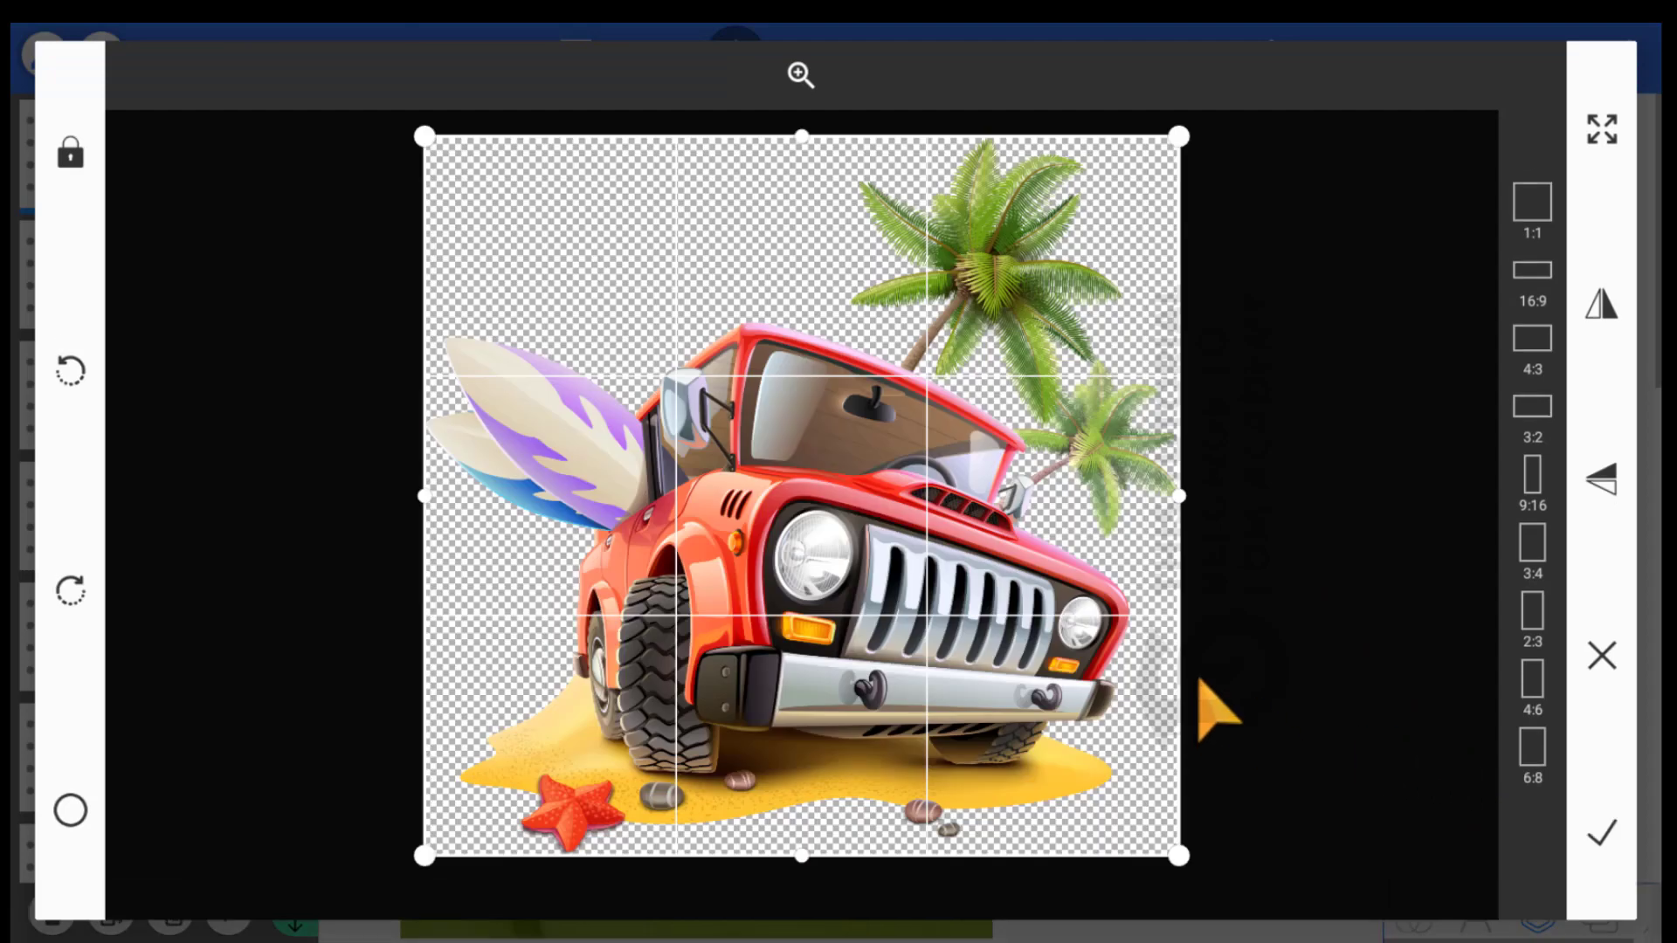
click(1601, 832)
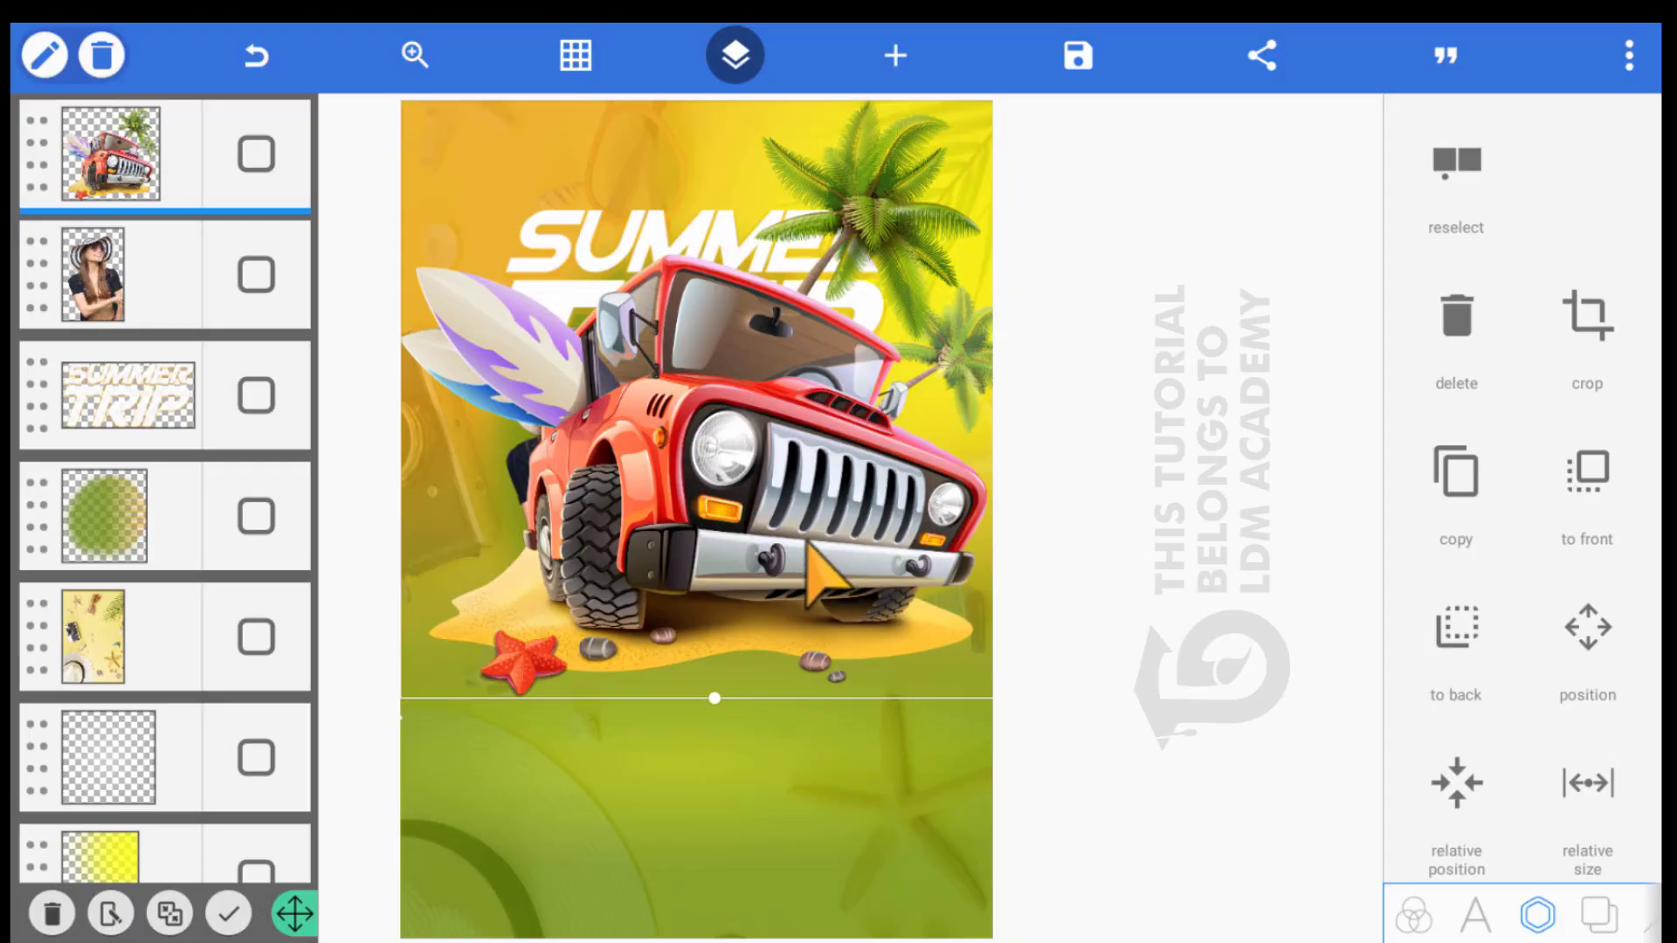
Scale the jeep image to about 95% of the page width and place it over the circle, in front of the woman
drag(759, 515, 734, 532)
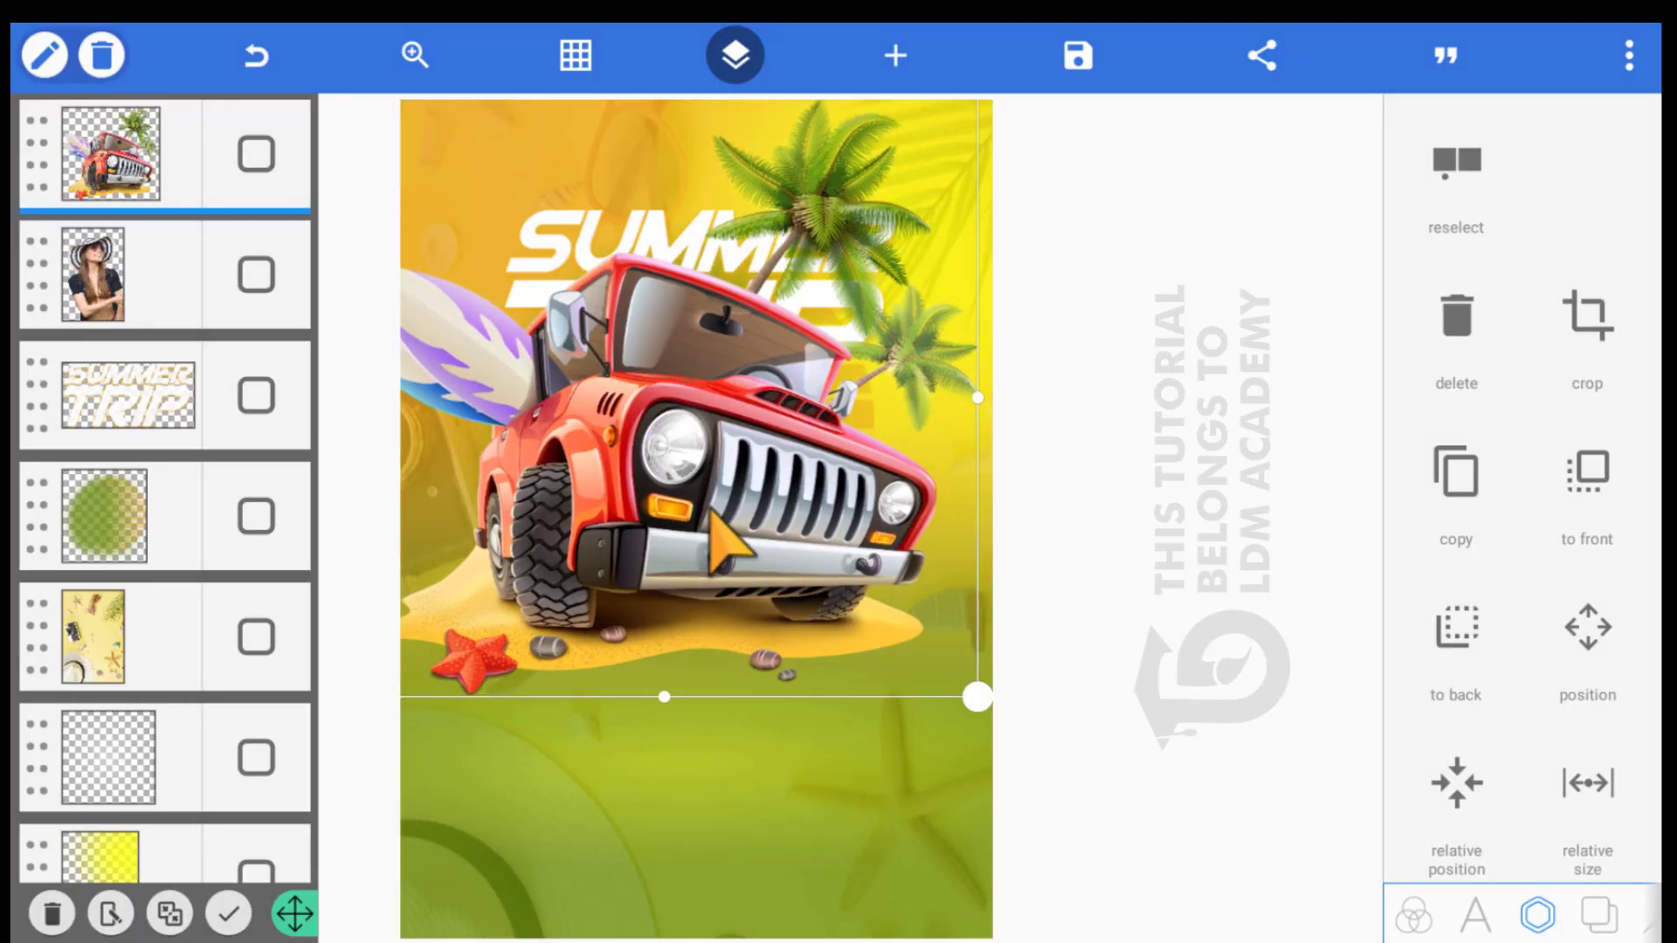
drag(910, 657, 828, 591)
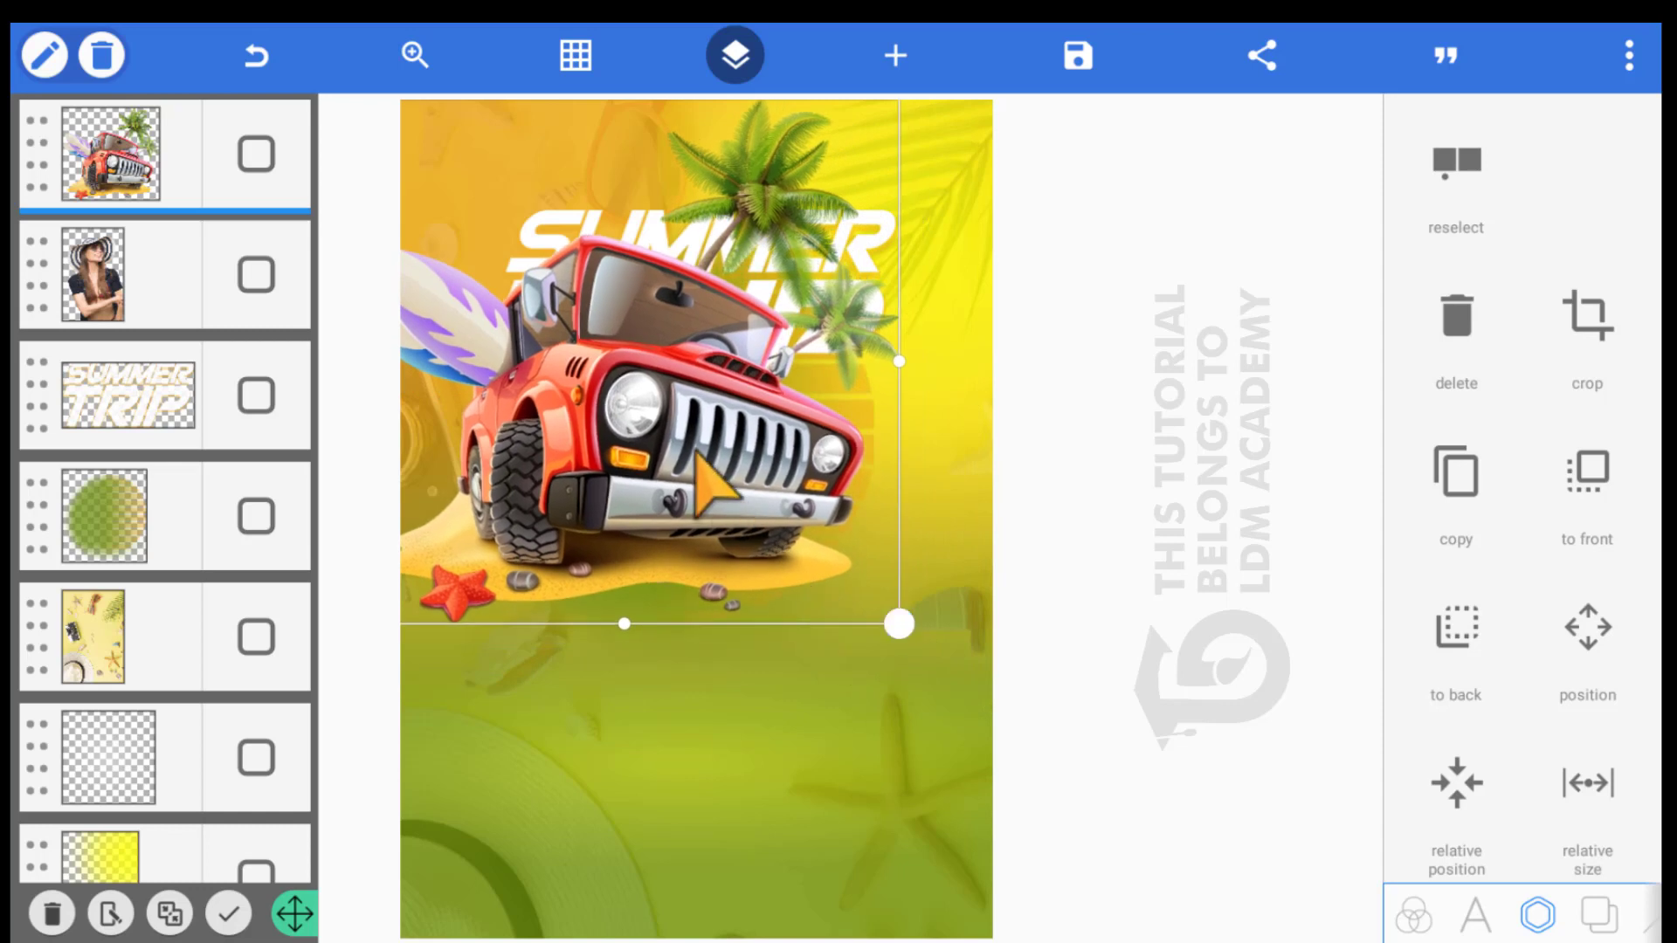
drag(689, 472, 756, 545)
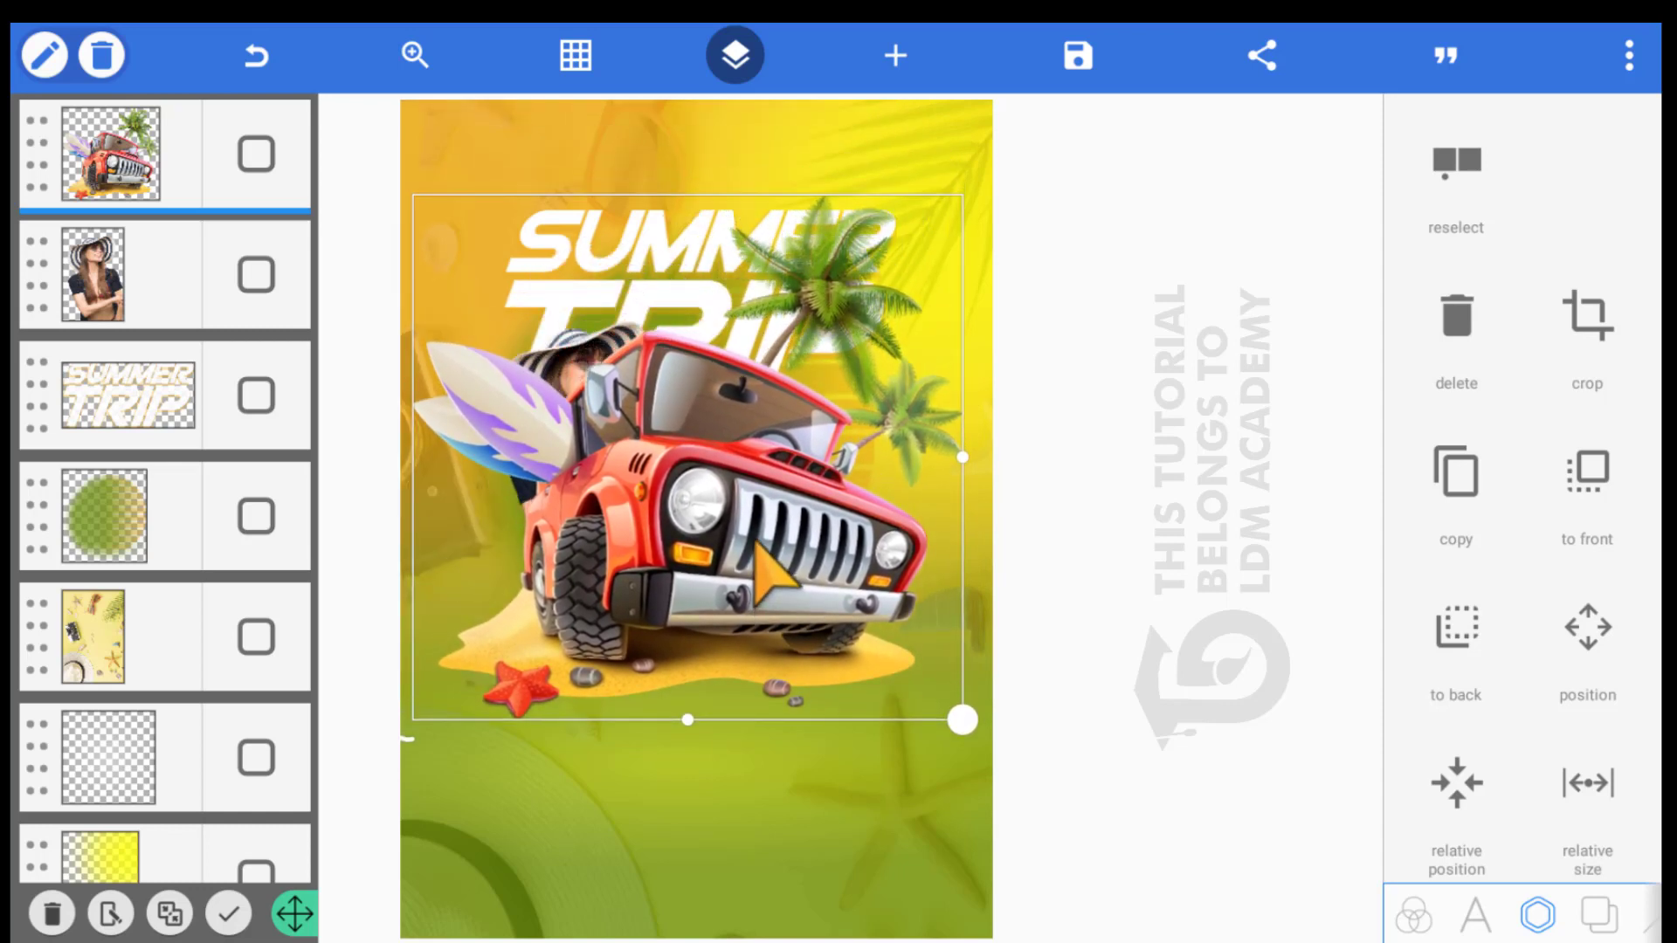
drag(911, 681, 929, 697)
click(846, 782)
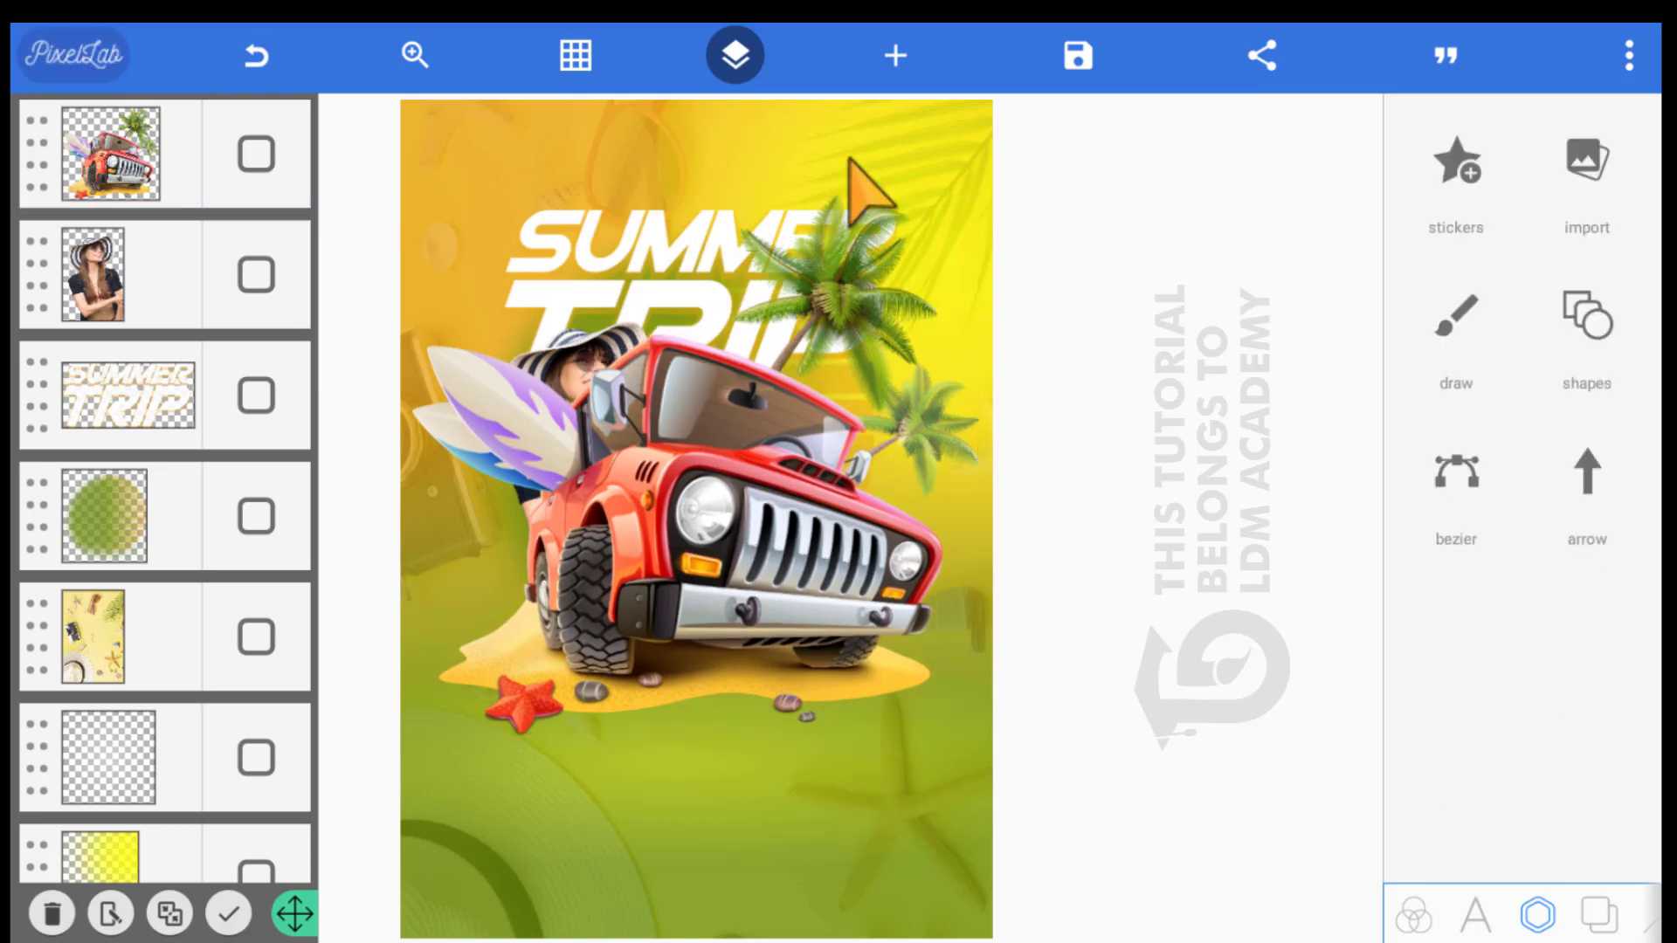
Start a freehand drawing on the flyer
click(840, 54)
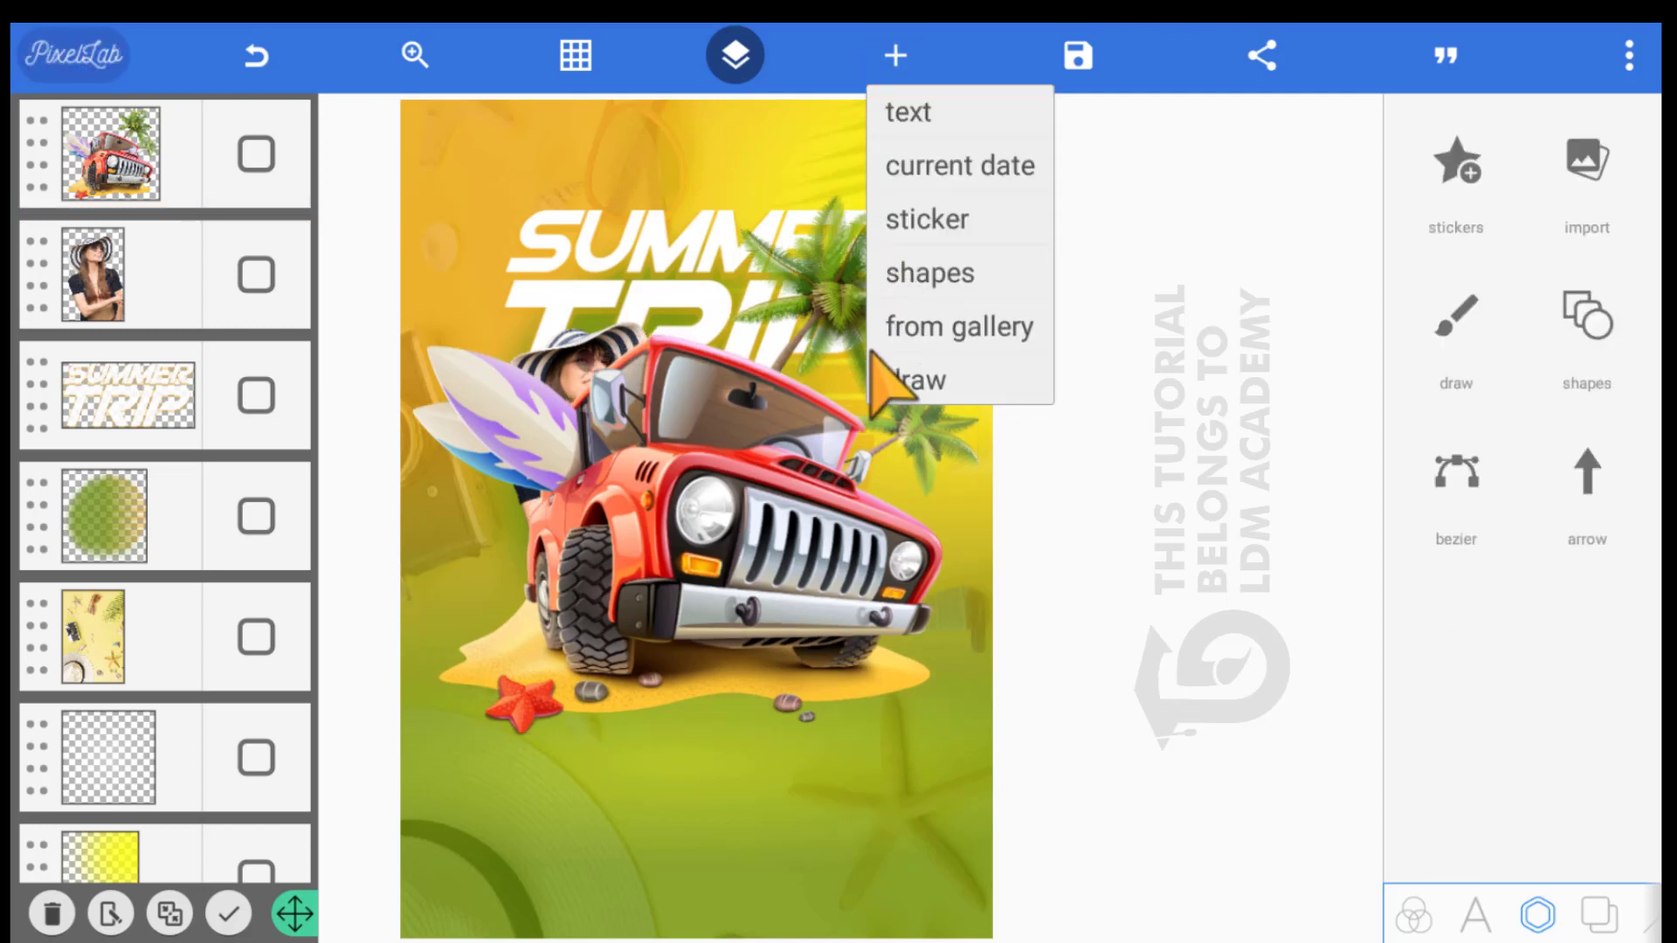
click(870, 350)
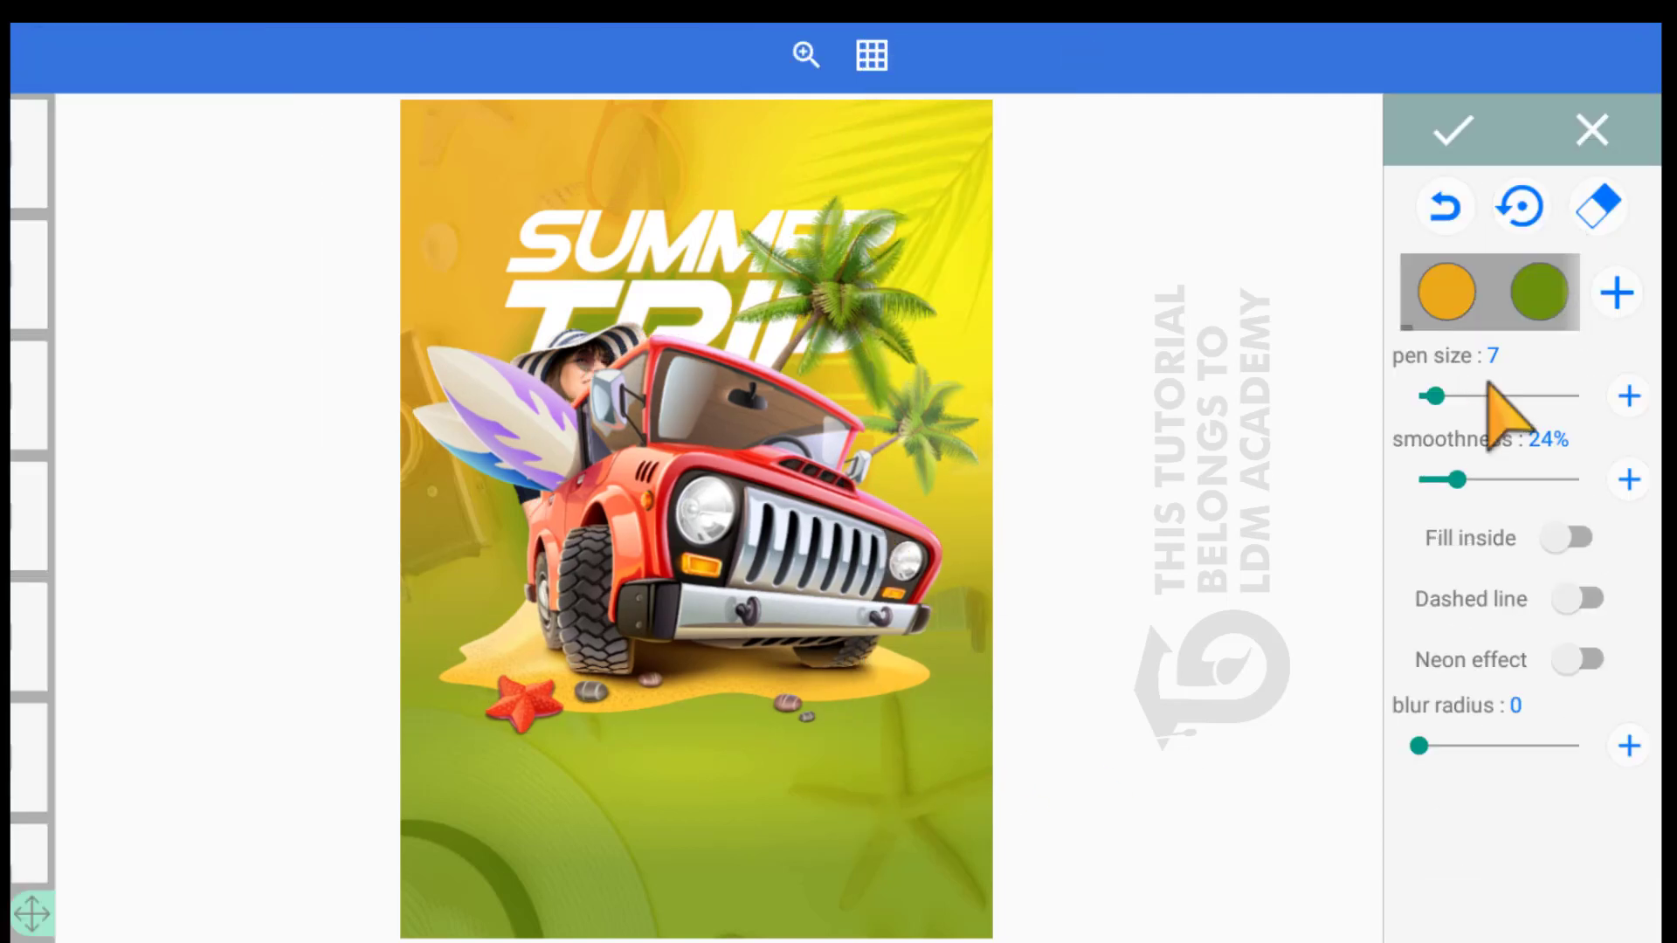
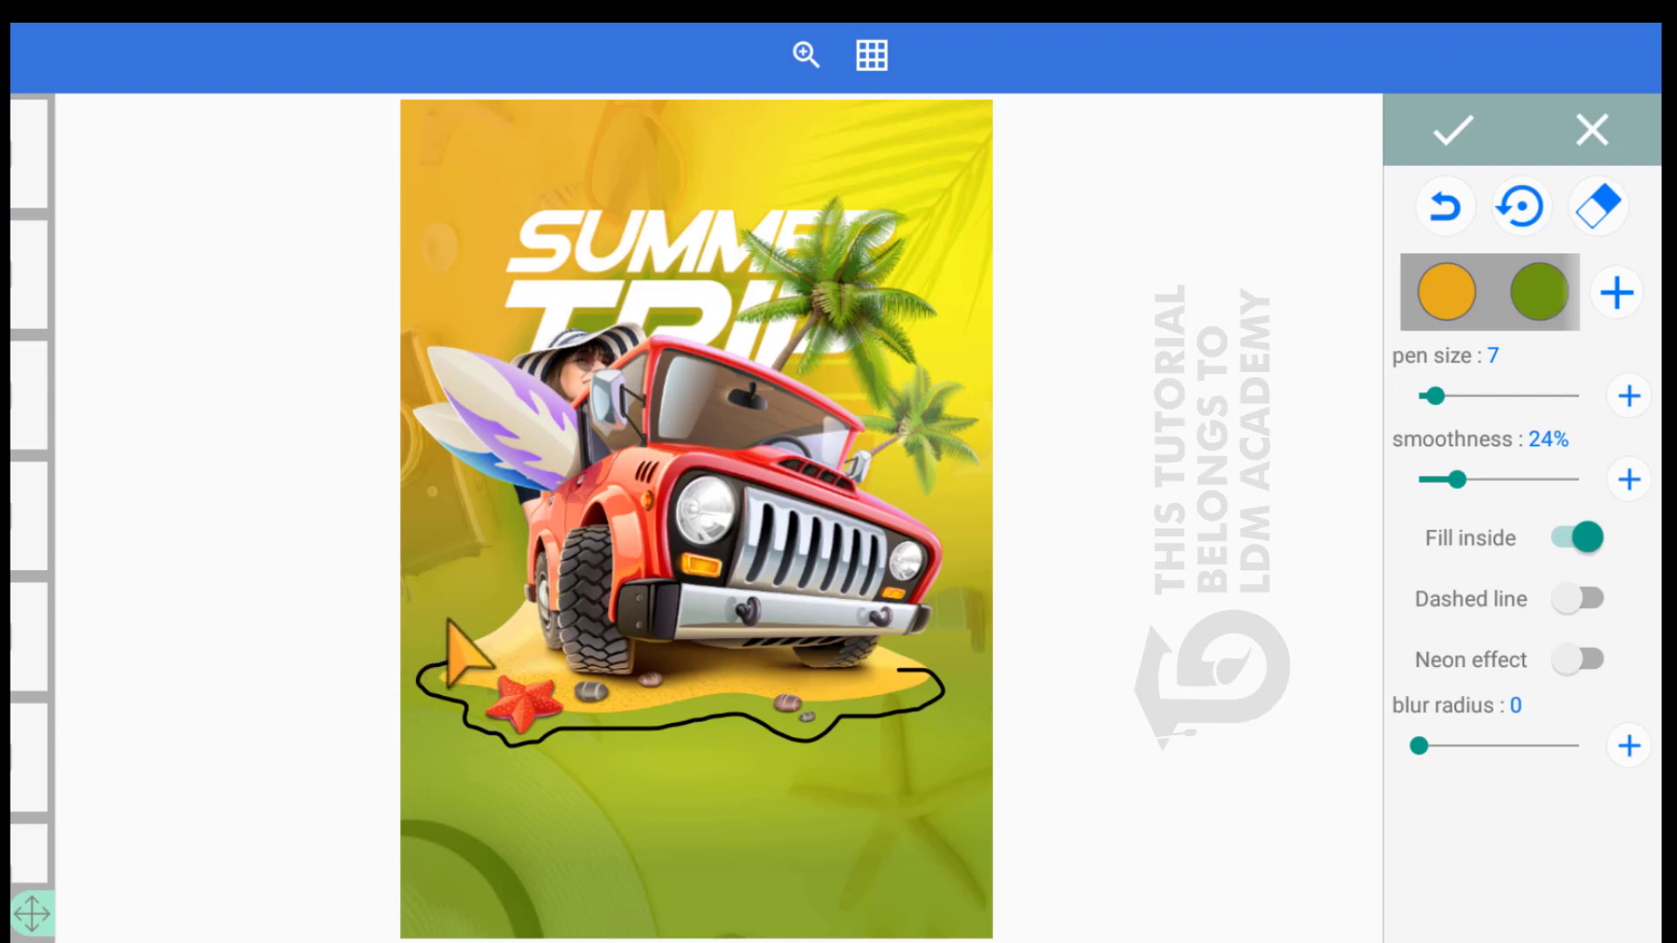
Finish the freehand outline around the sand beneath the jeep as a closed black filled shape and accept the drawing
drag(447, 621, 535, 625)
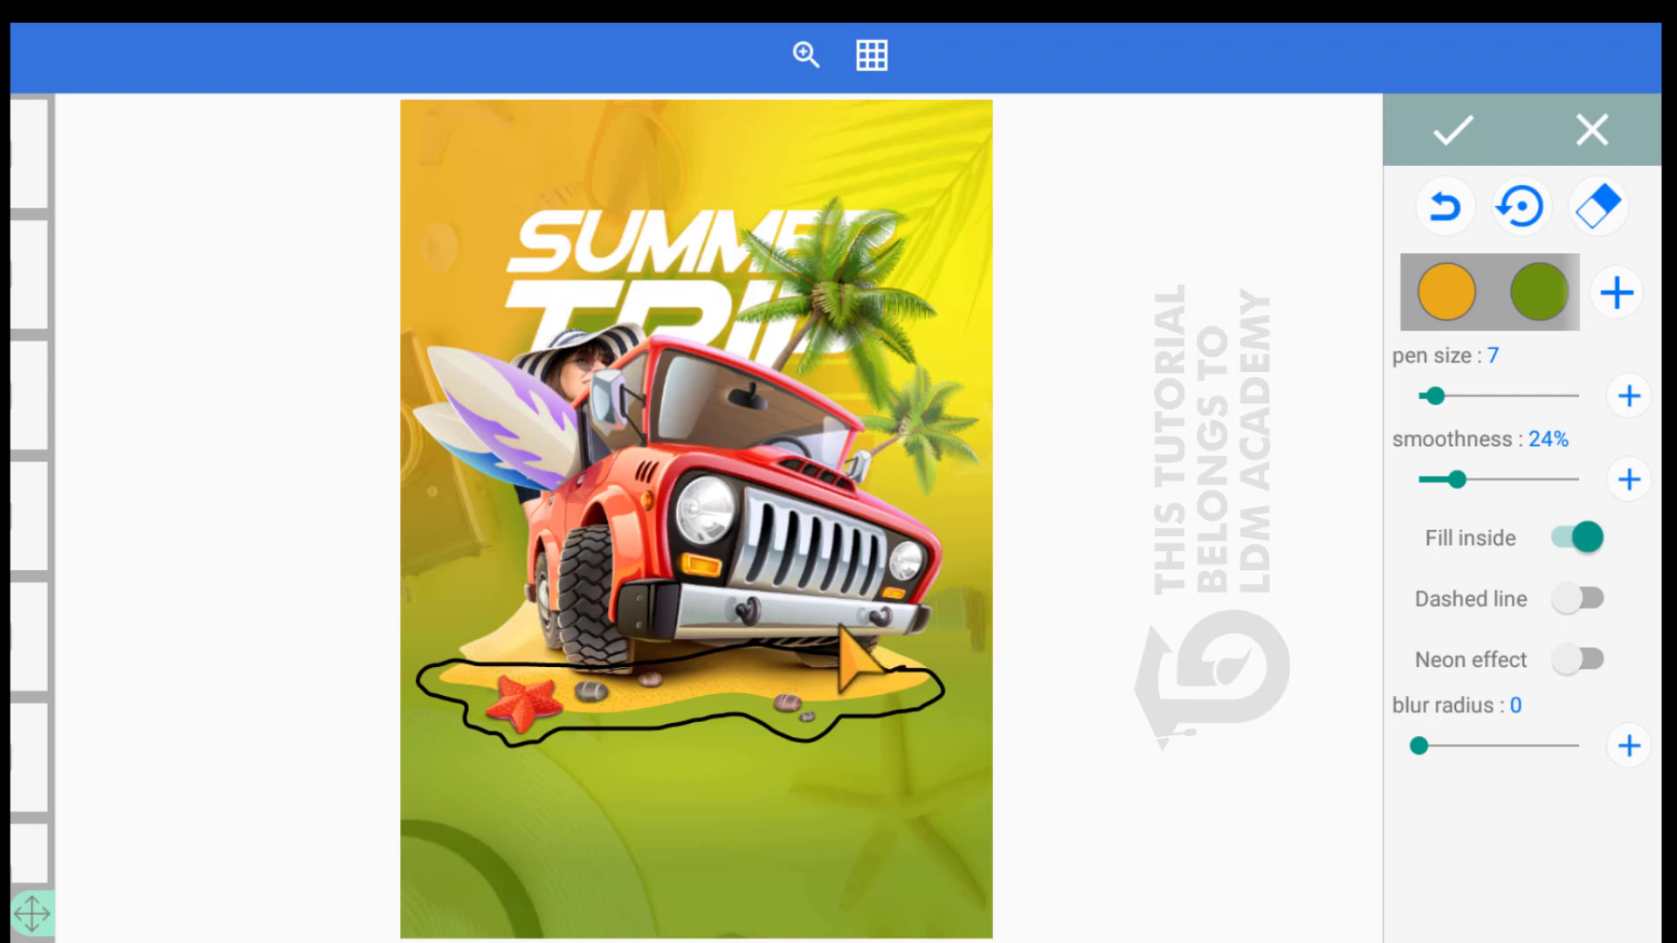
drag(841, 630, 840, 631)
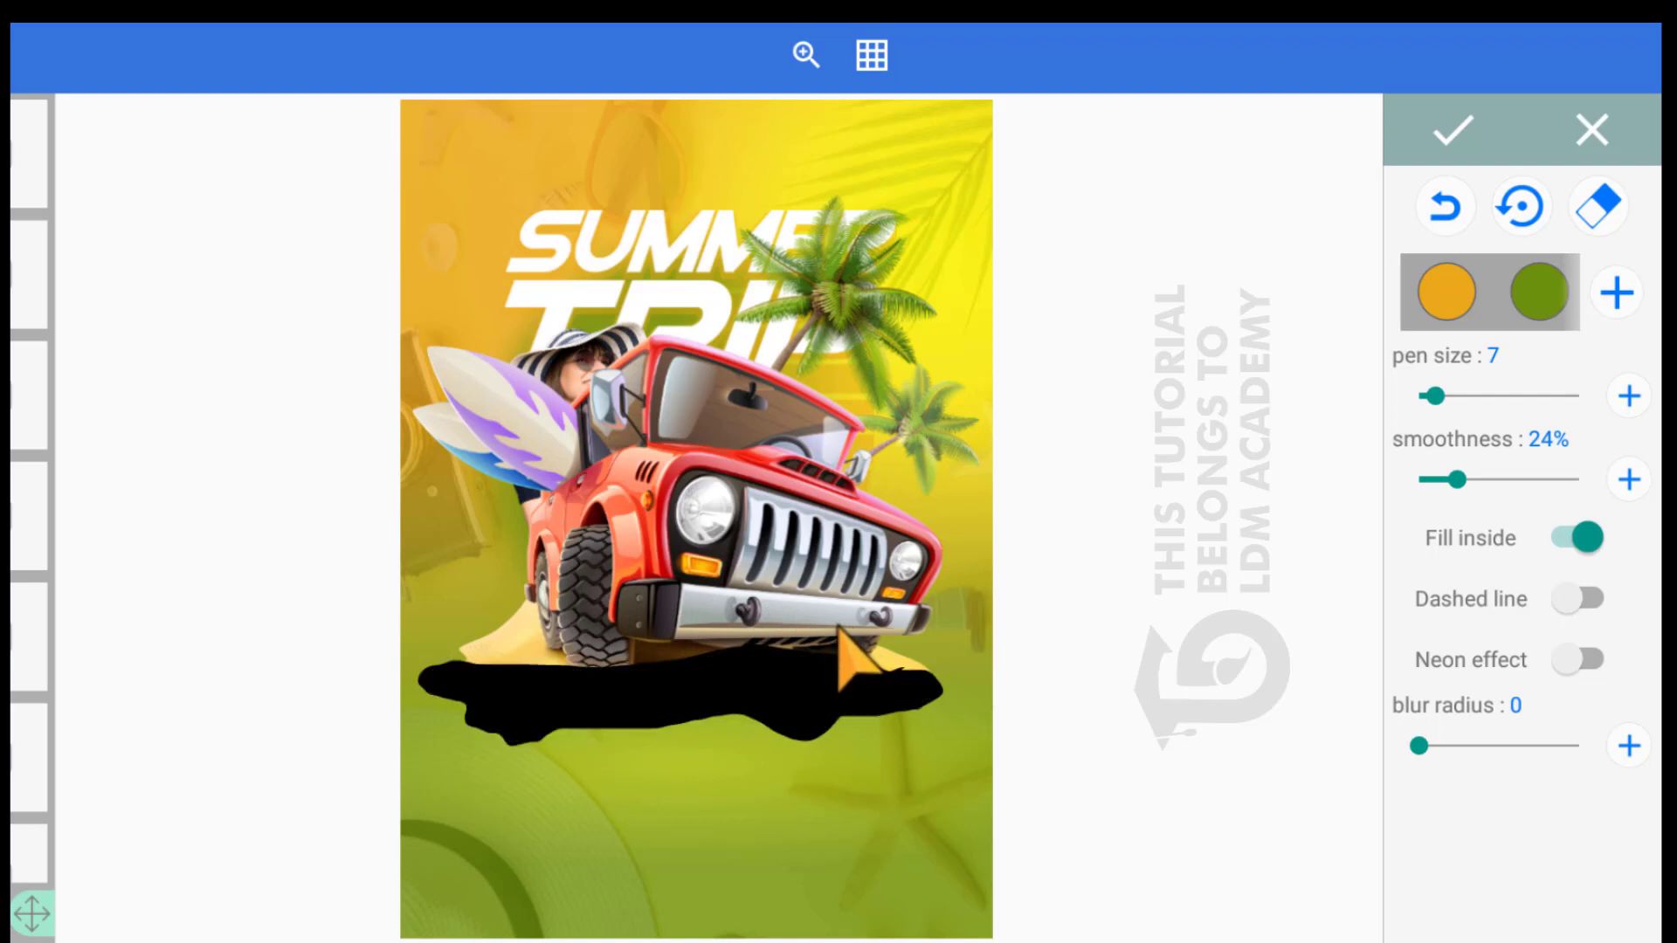
click(1388, 132)
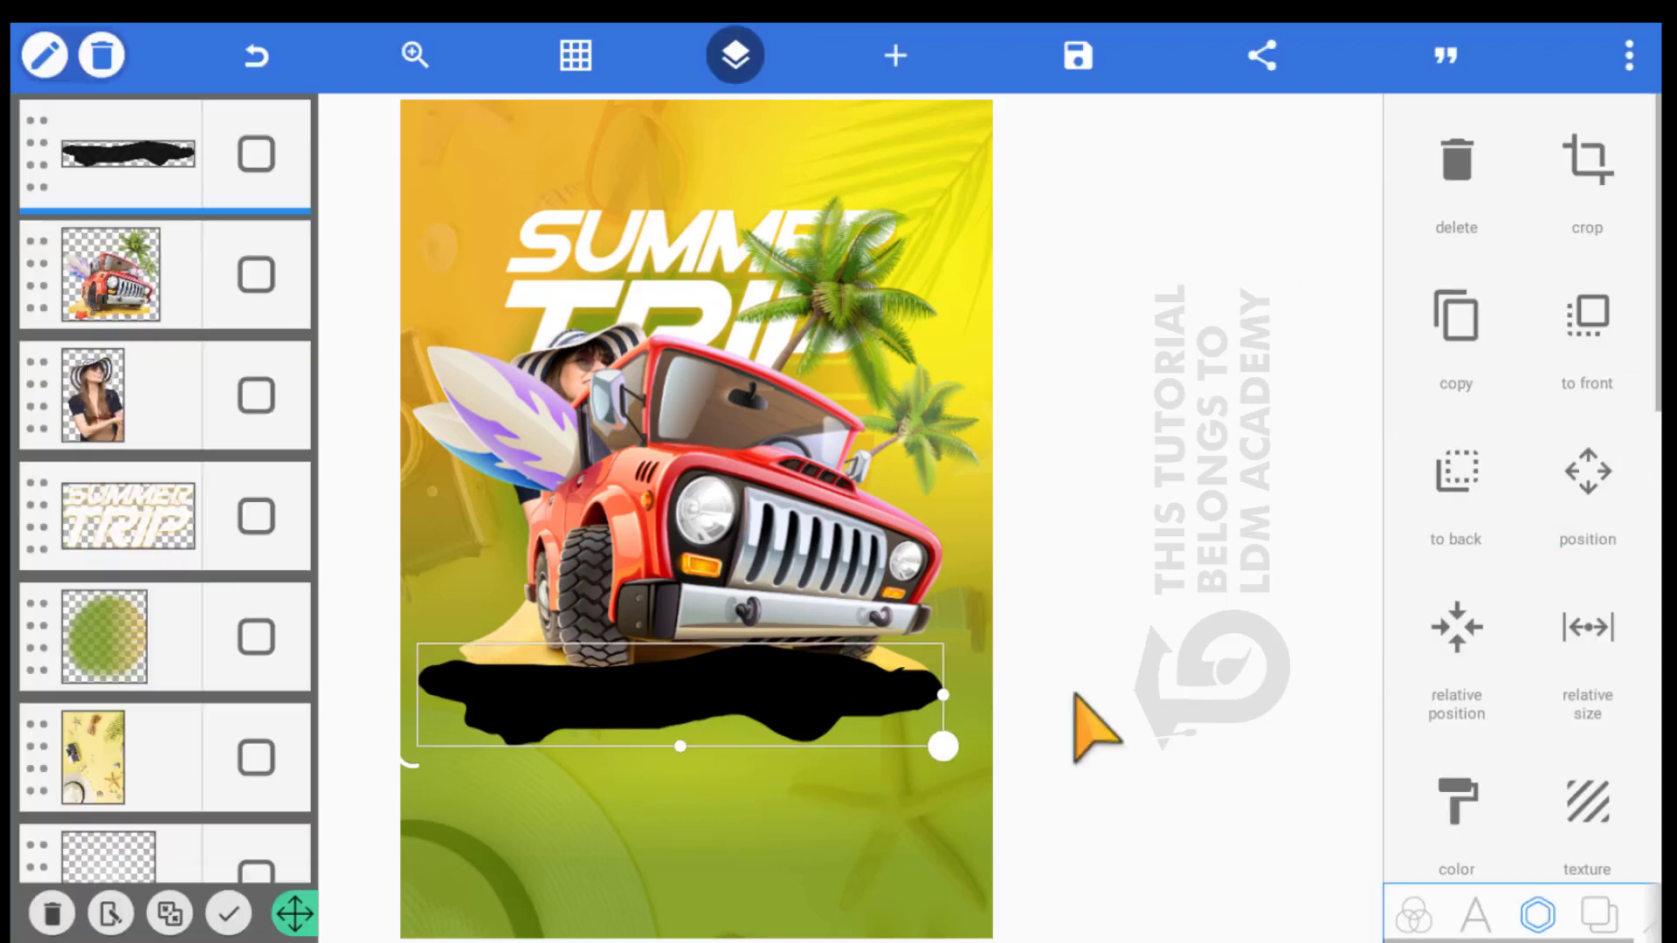
Add a black shadow with a blur radius of 25 and zero offset to the black drawing beneath the jeep
scroll(1389, 768, down, 4)
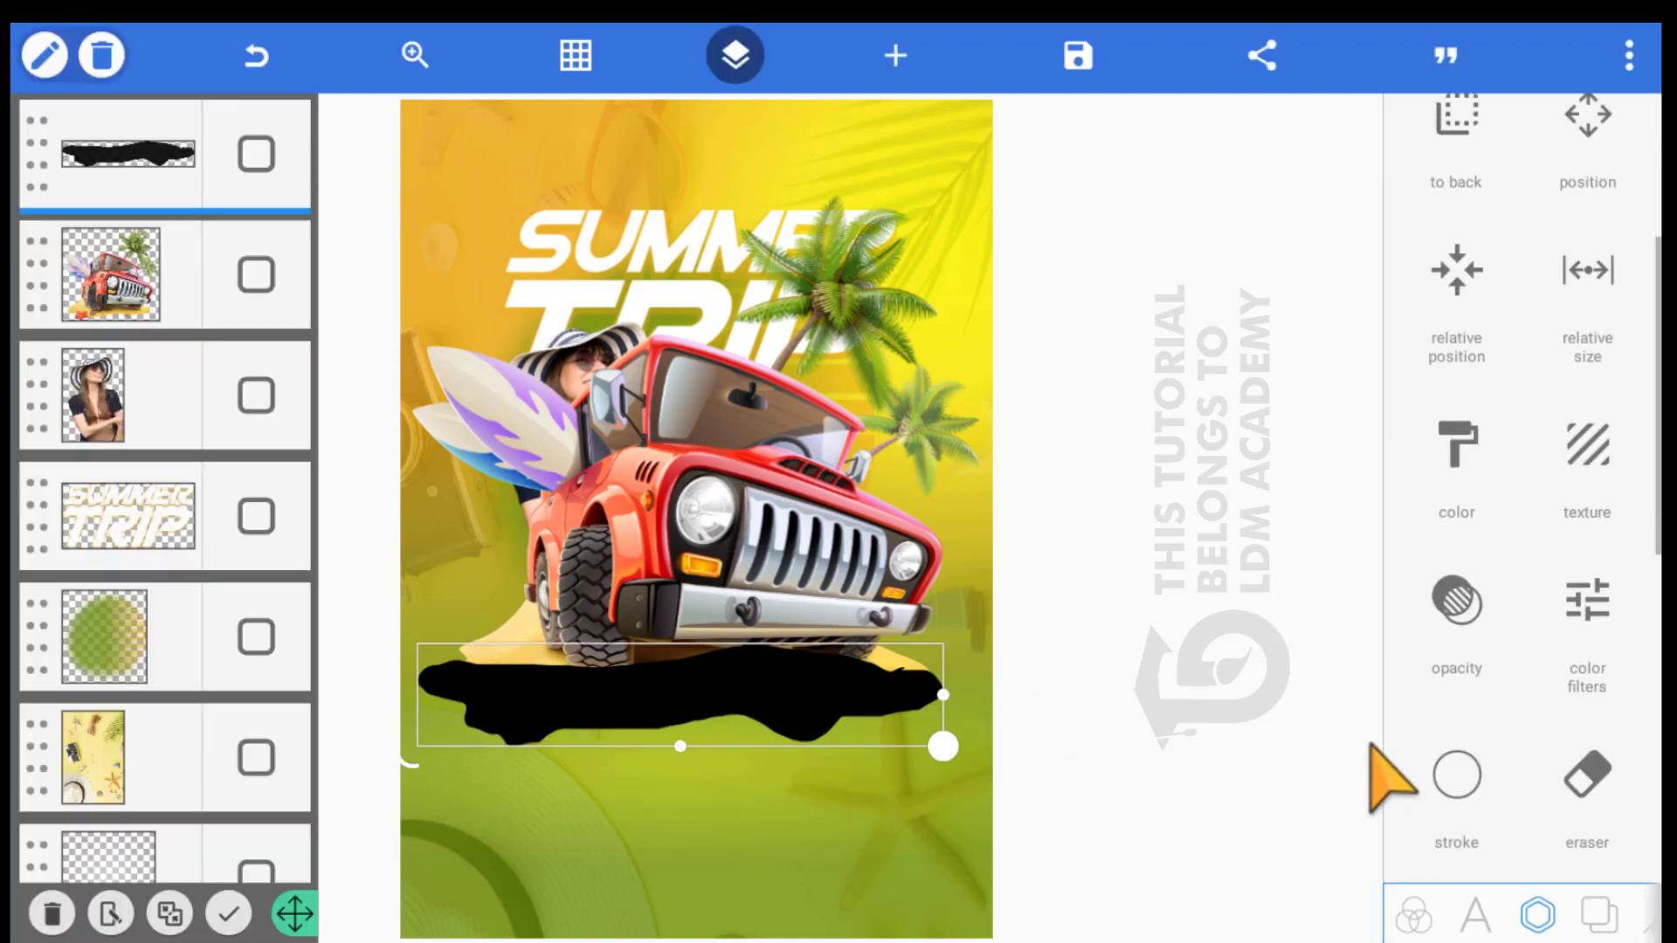
scroll(1366, 498, down, 7)
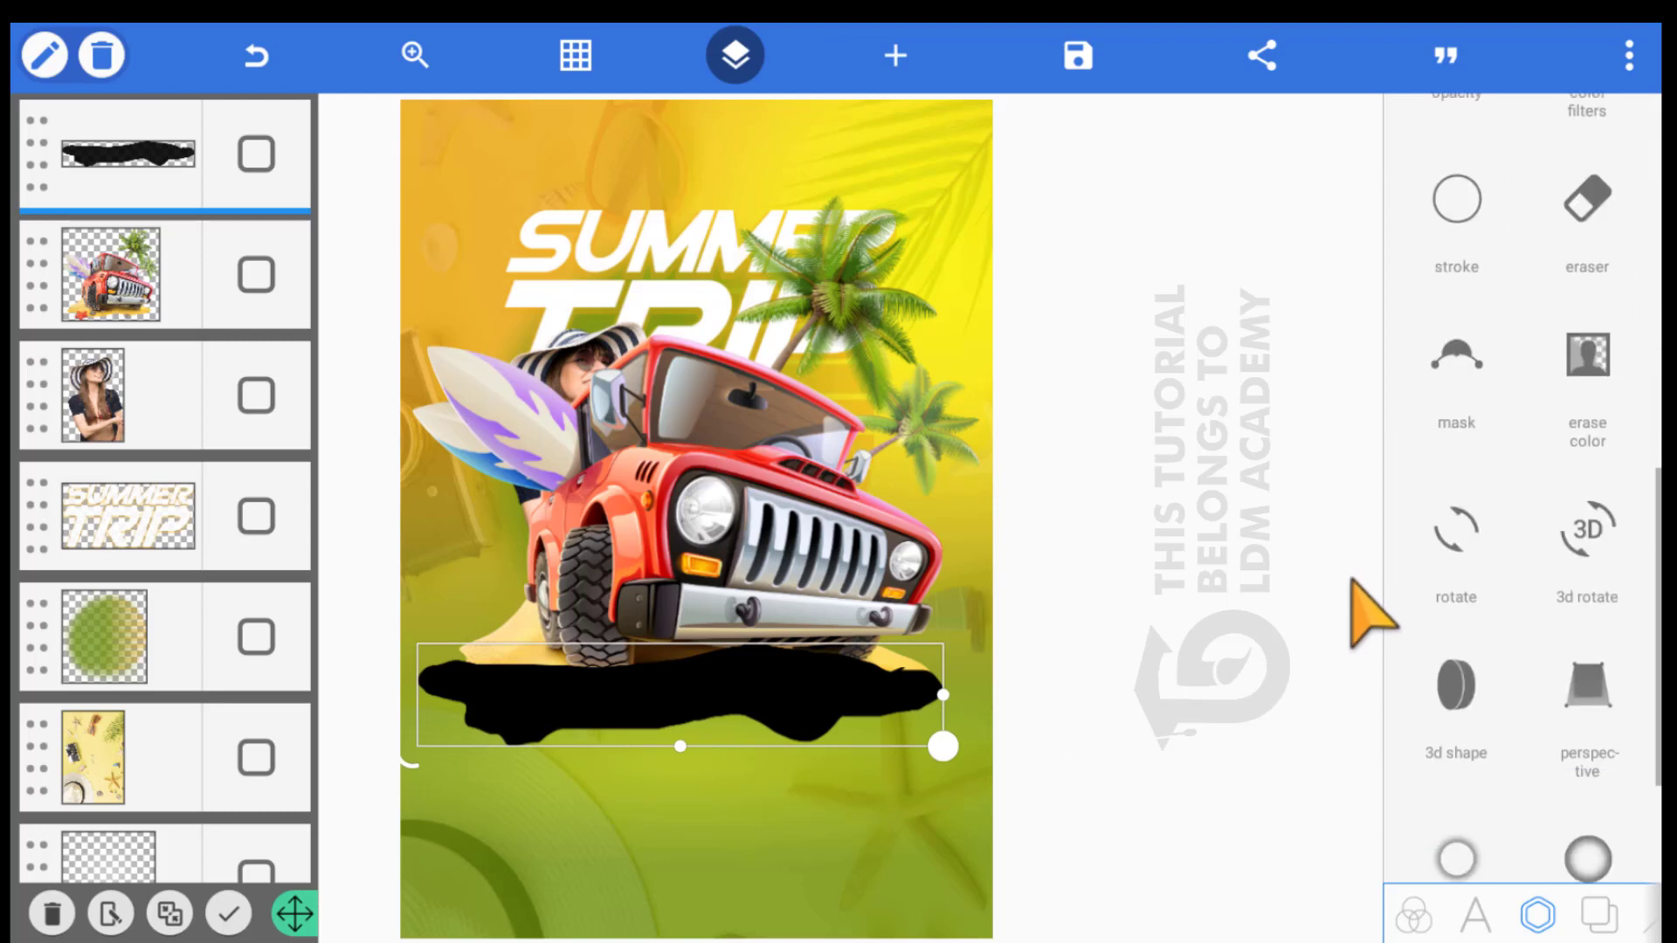
scroll(1352, 580, down, 5)
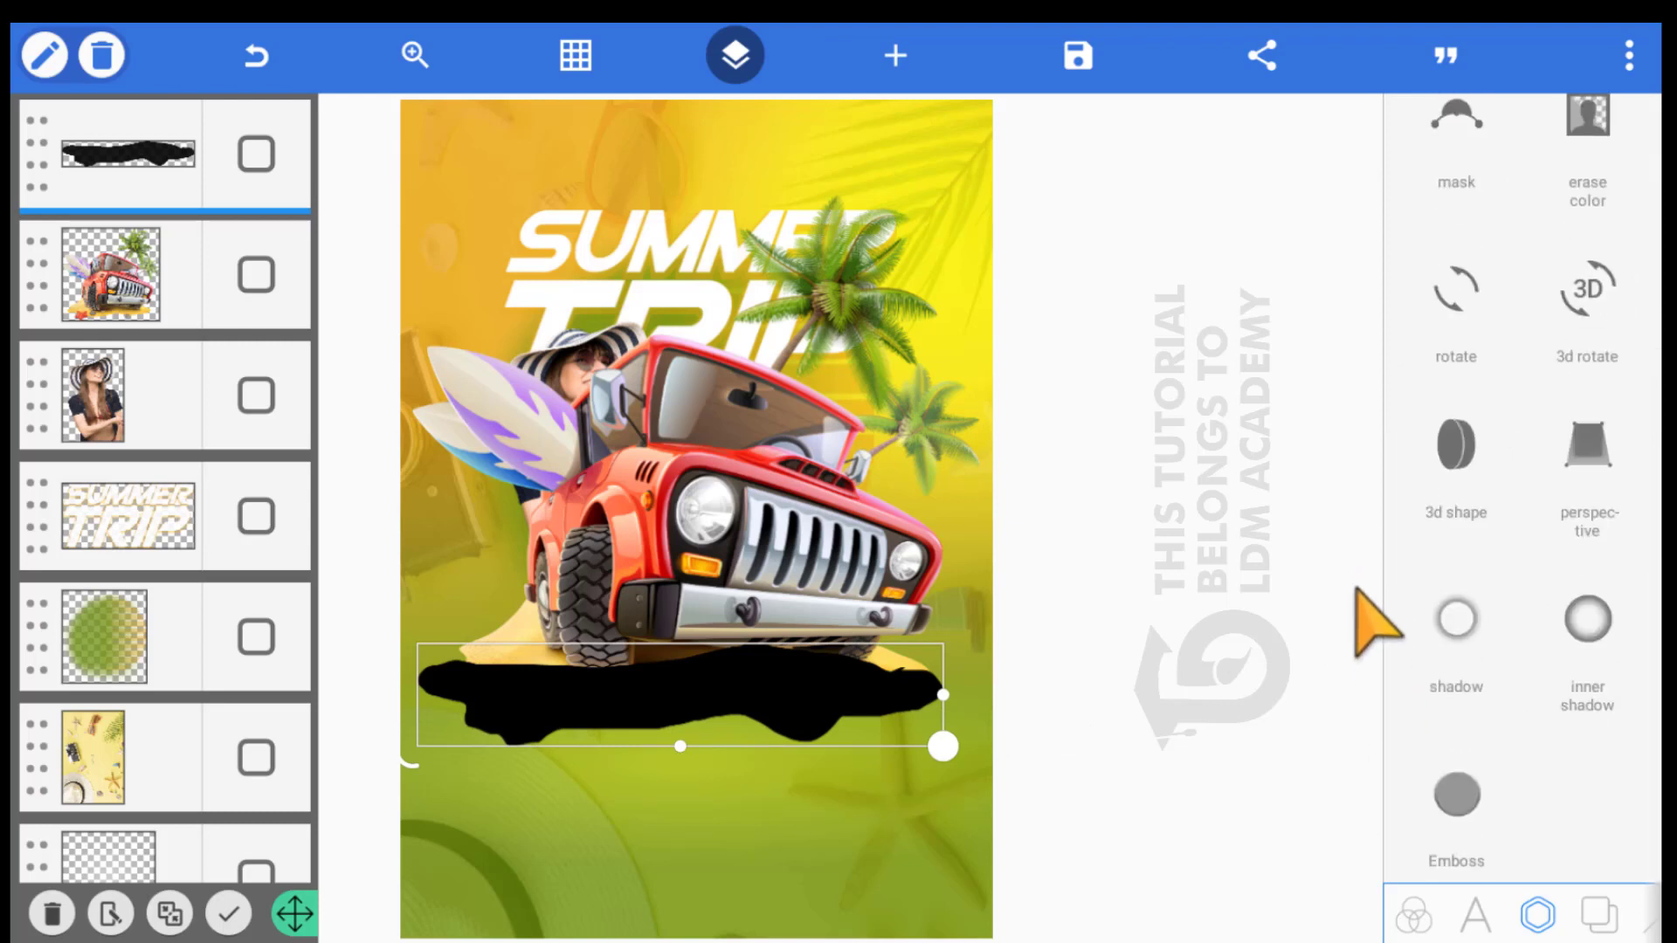
click(1362, 603)
click(1457, 192)
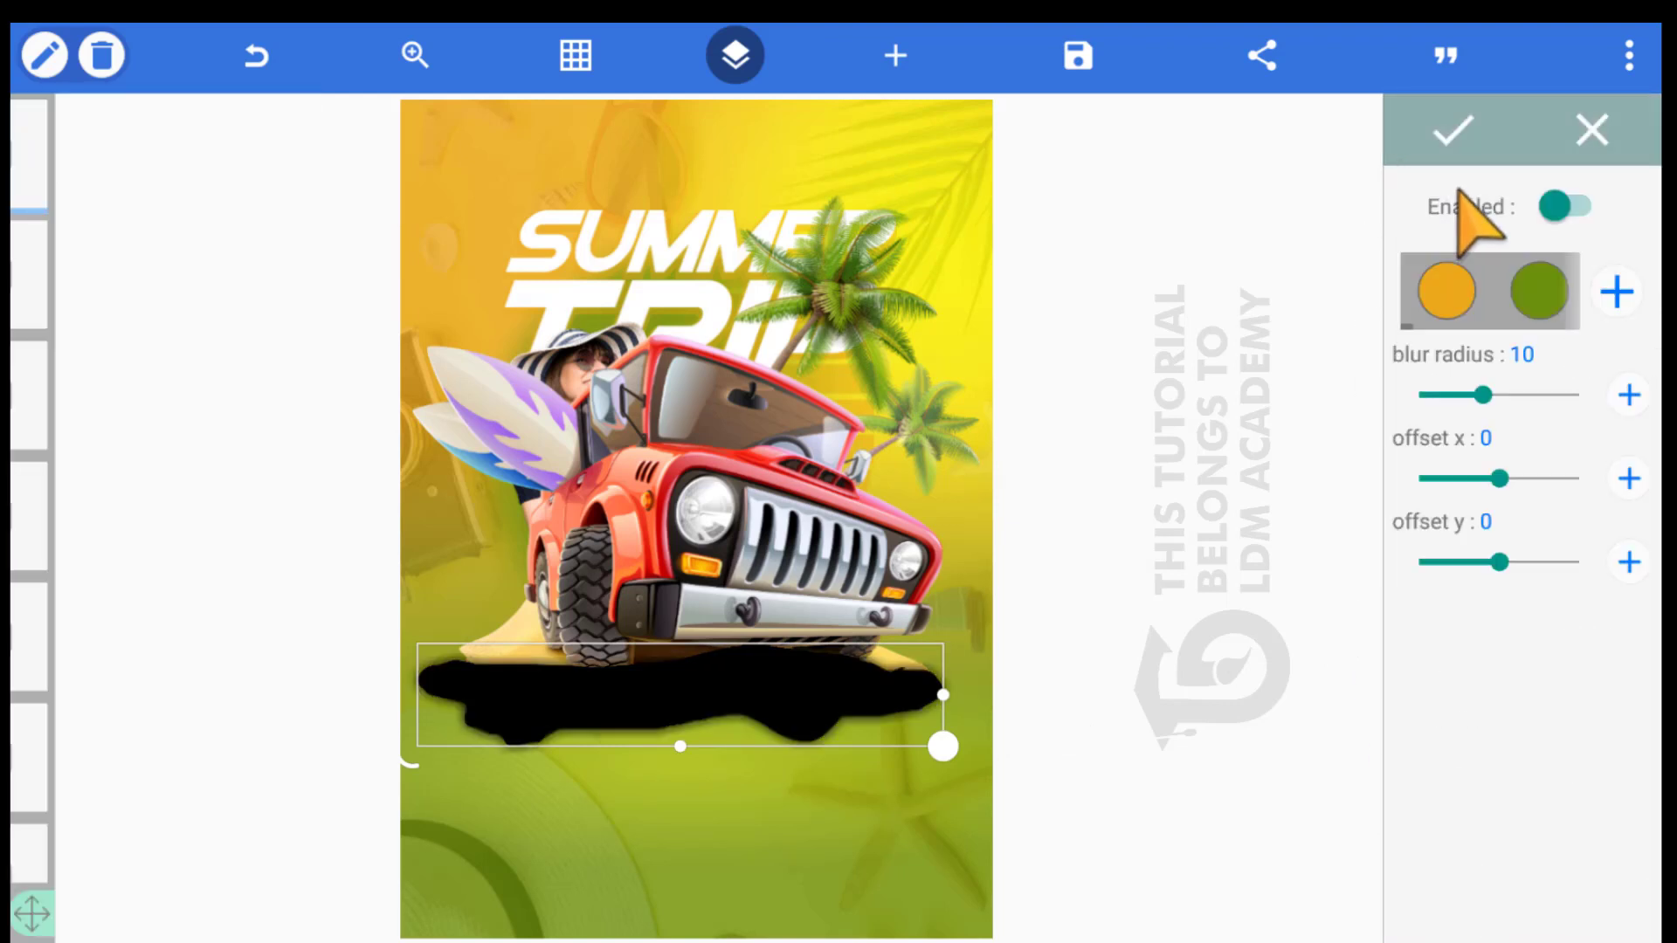
drag(1482, 395, 1578, 395)
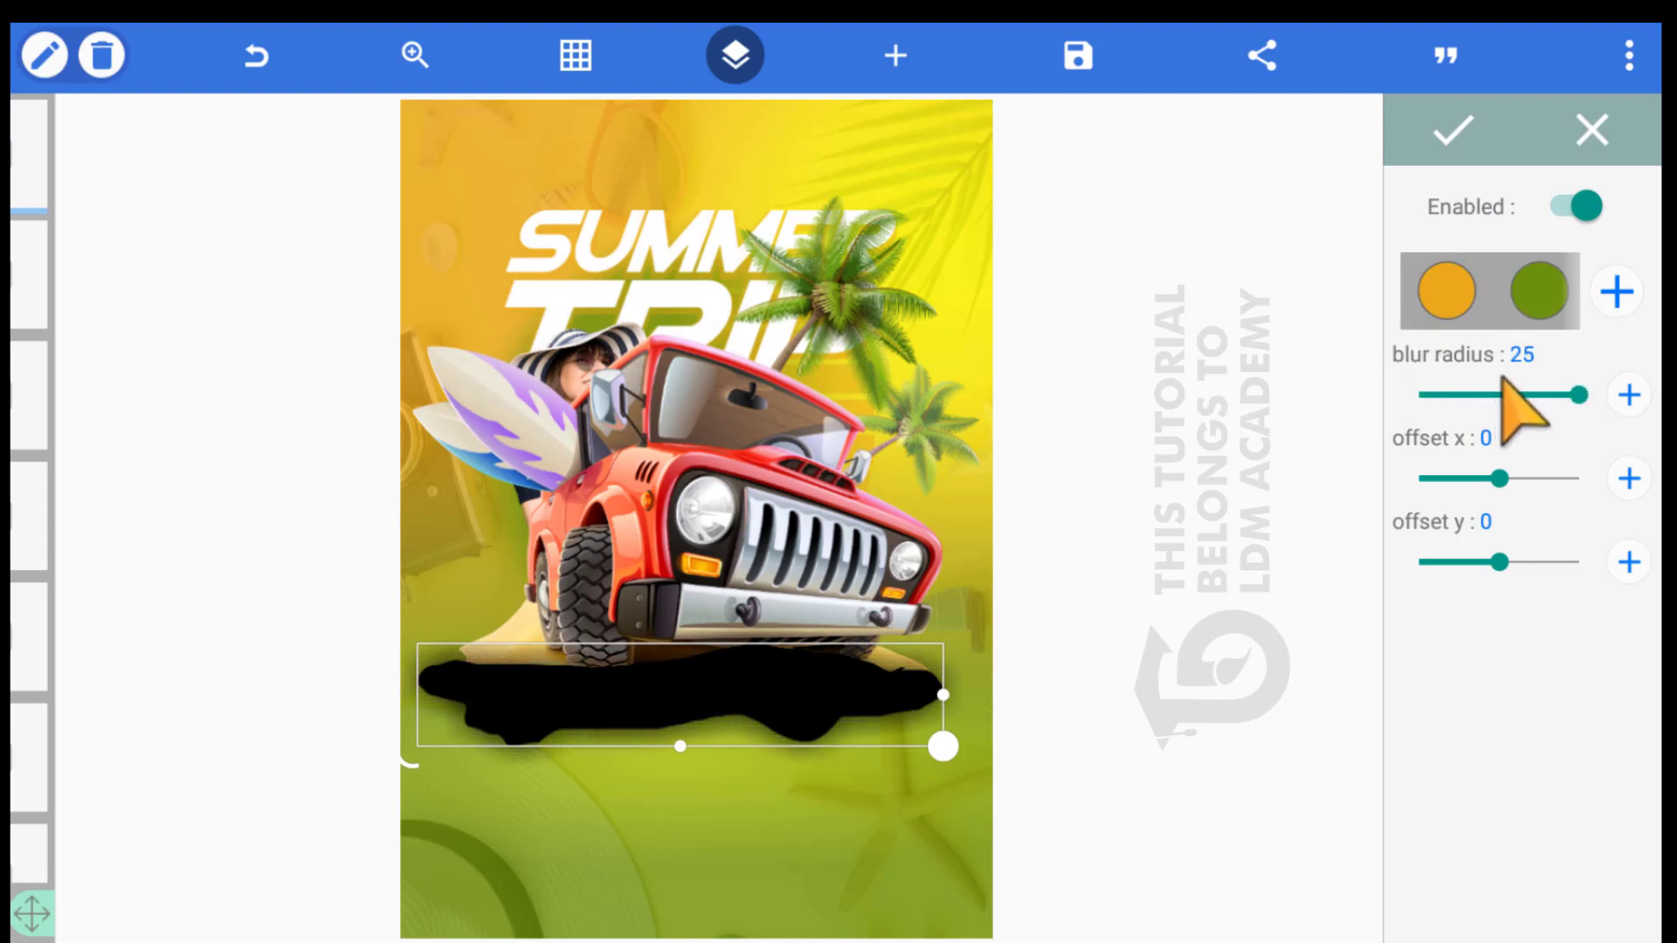
drag(1436, 283, 1081, 329)
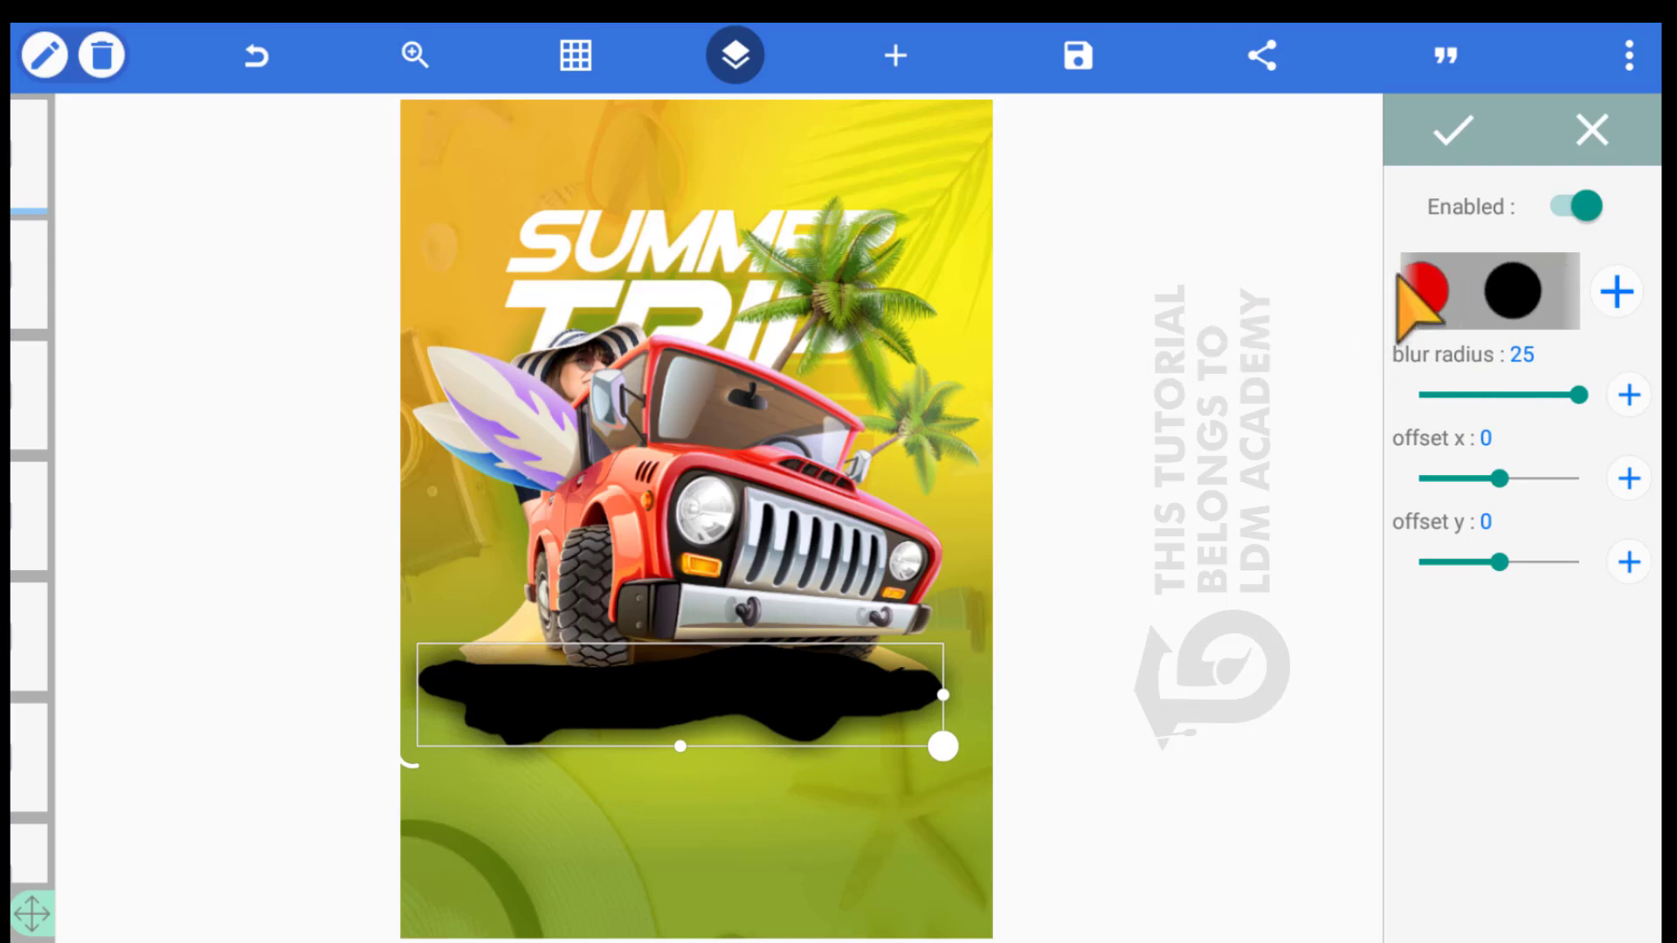
click(1389, 133)
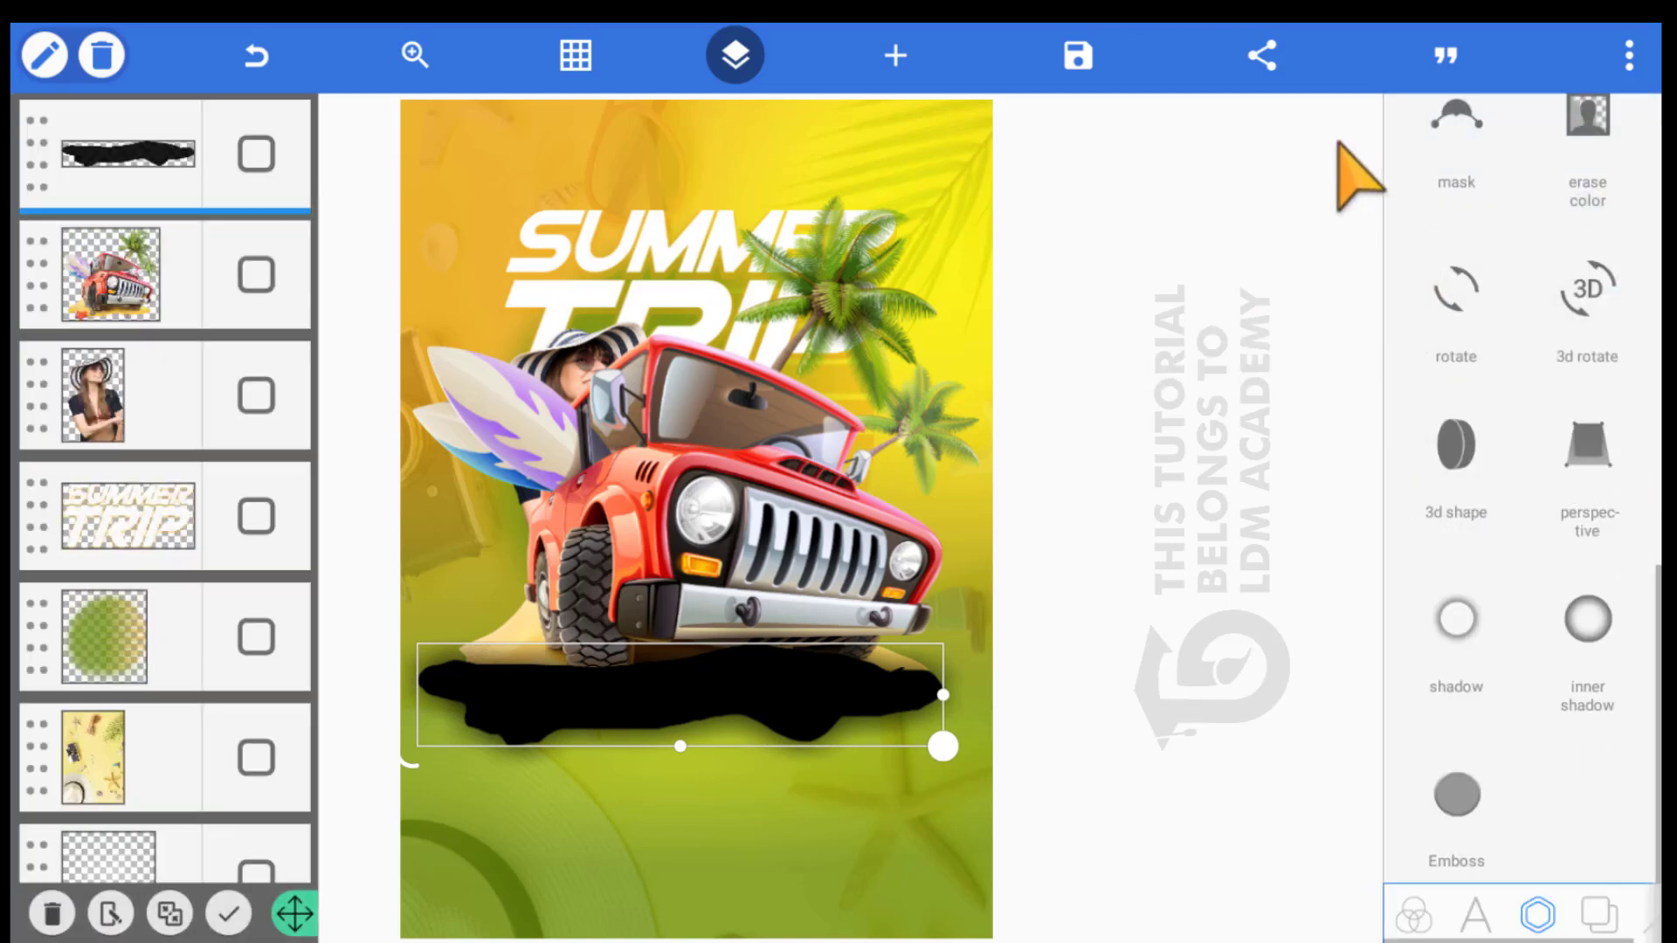
Add a square shape, shrink it to about 5% of the page width and place it on the left part of the black drawing
click(895, 55)
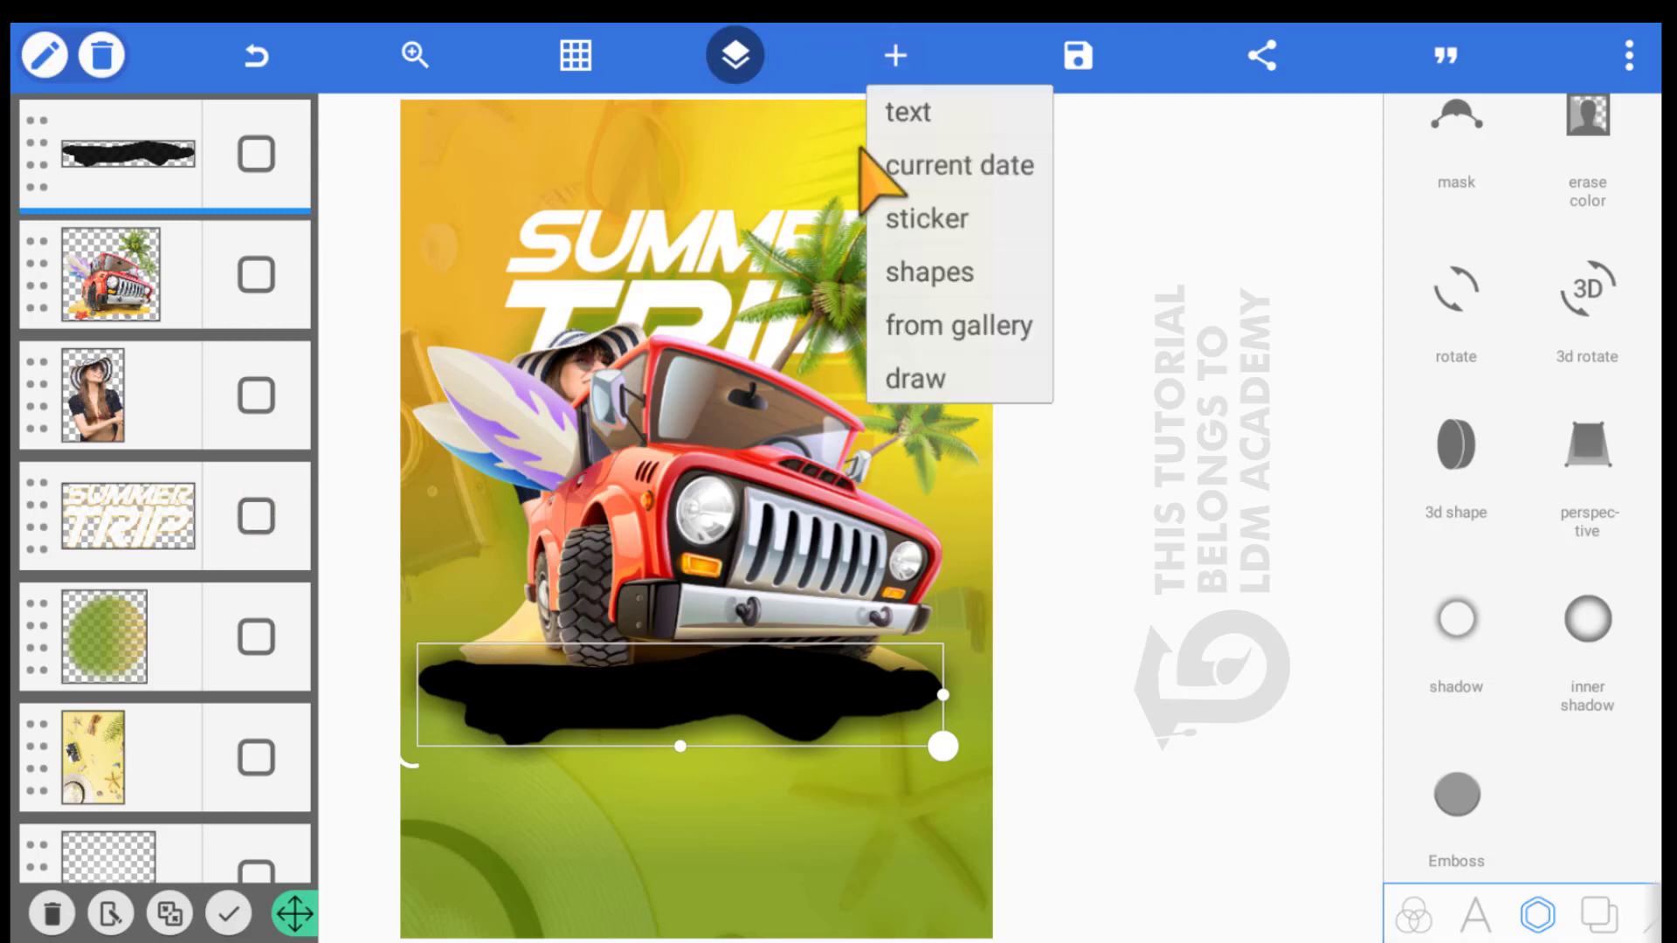
click(877, 262)
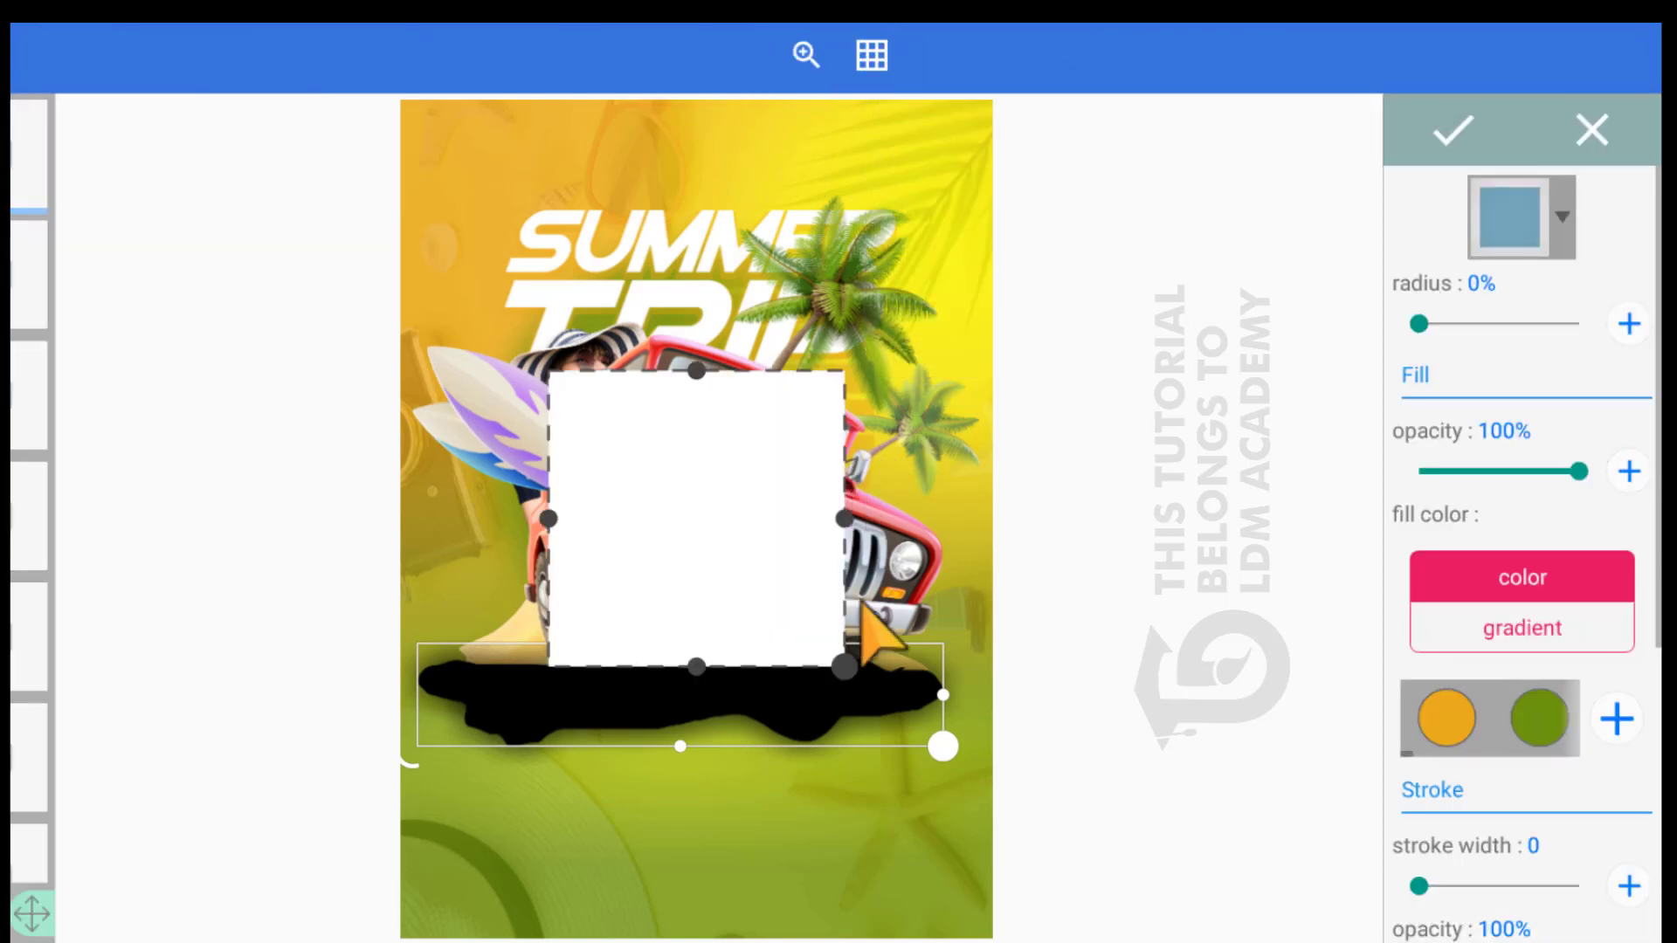
drag(778, 614, 596, 684)
click(1452, 129)
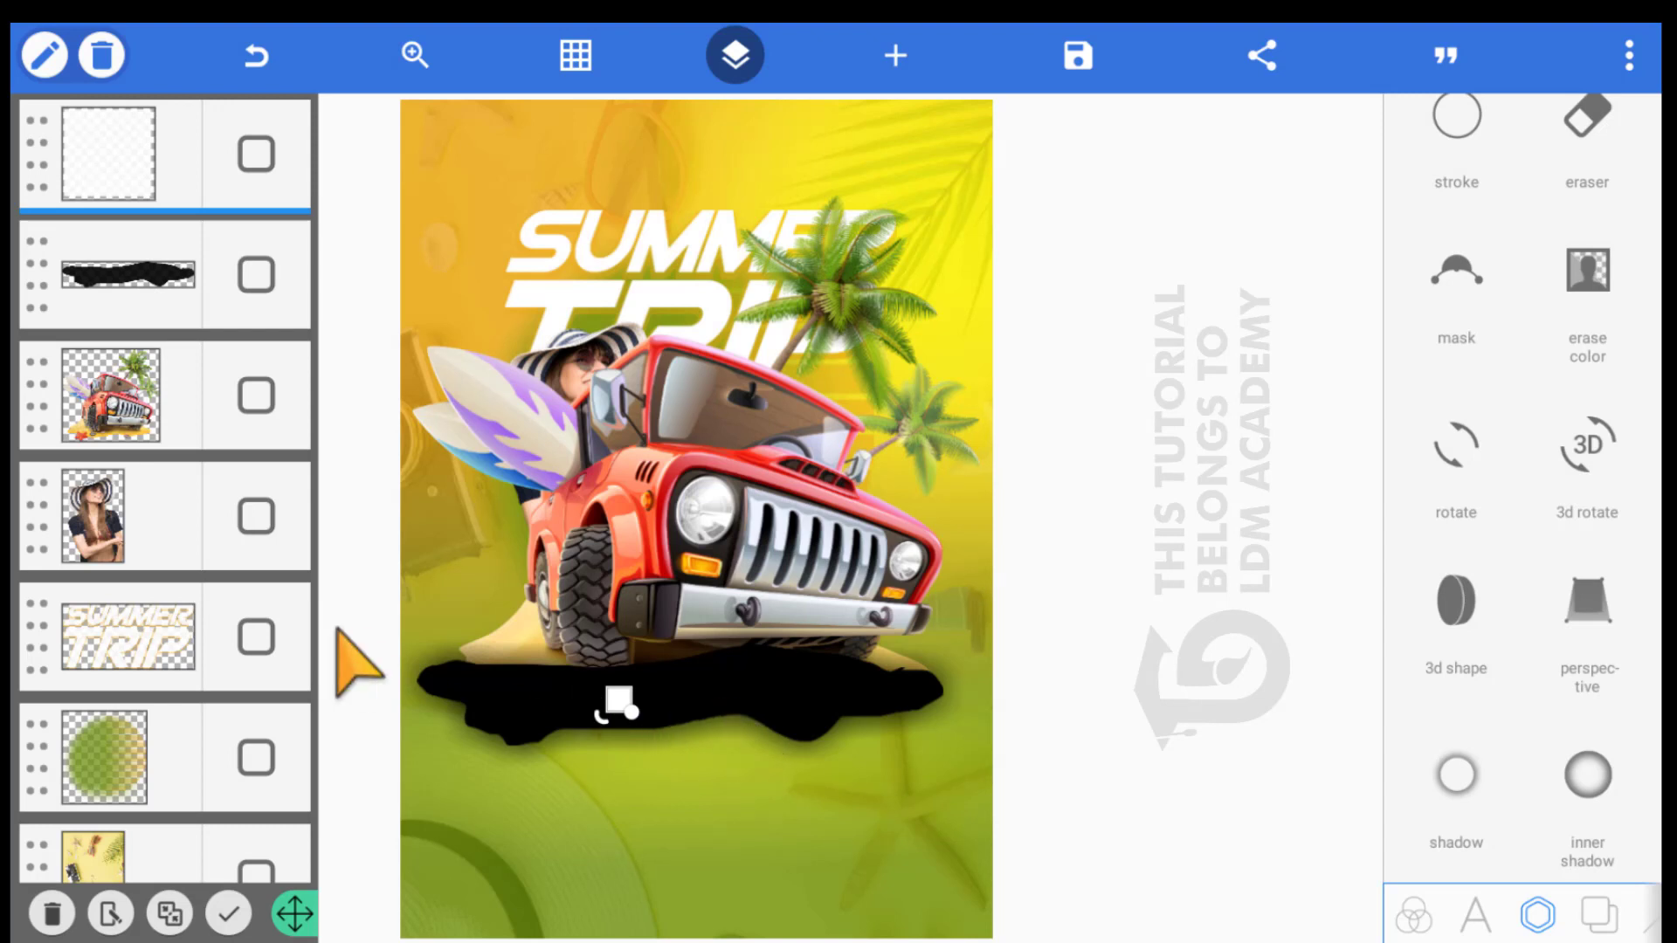
Recolour the small white square solid black to match the drawing
scroll(1441, 699, down, 2)
scroll(1429, 745, up, 5)
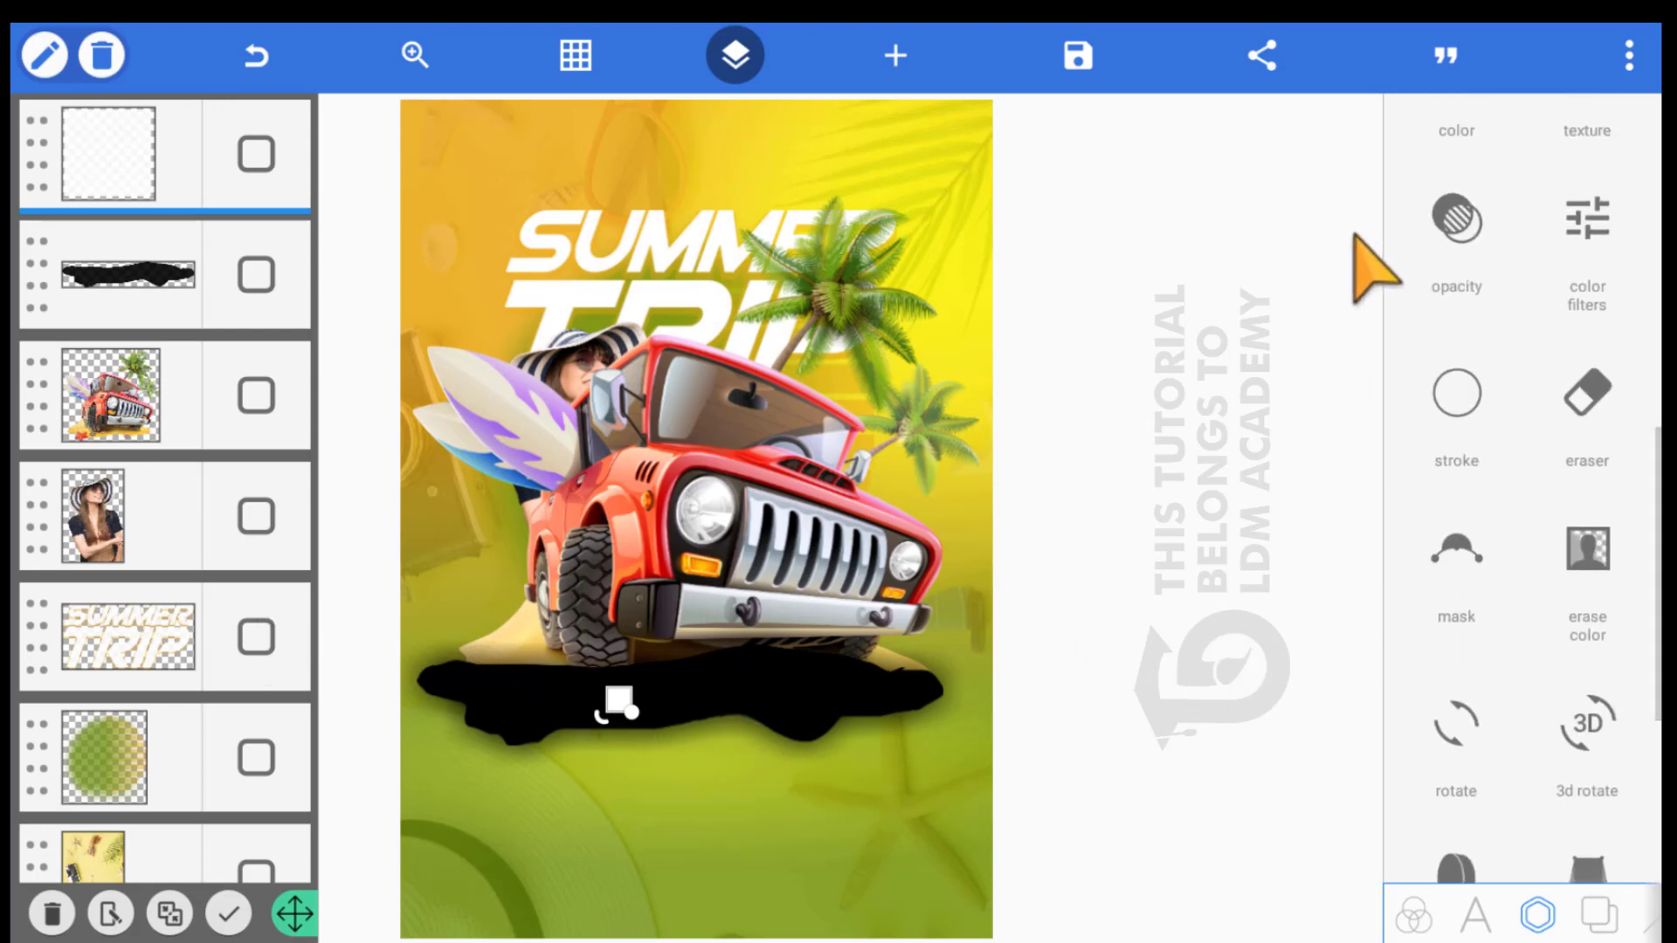
drag(1401, 276, 1400, 393)
click(1408, 330)
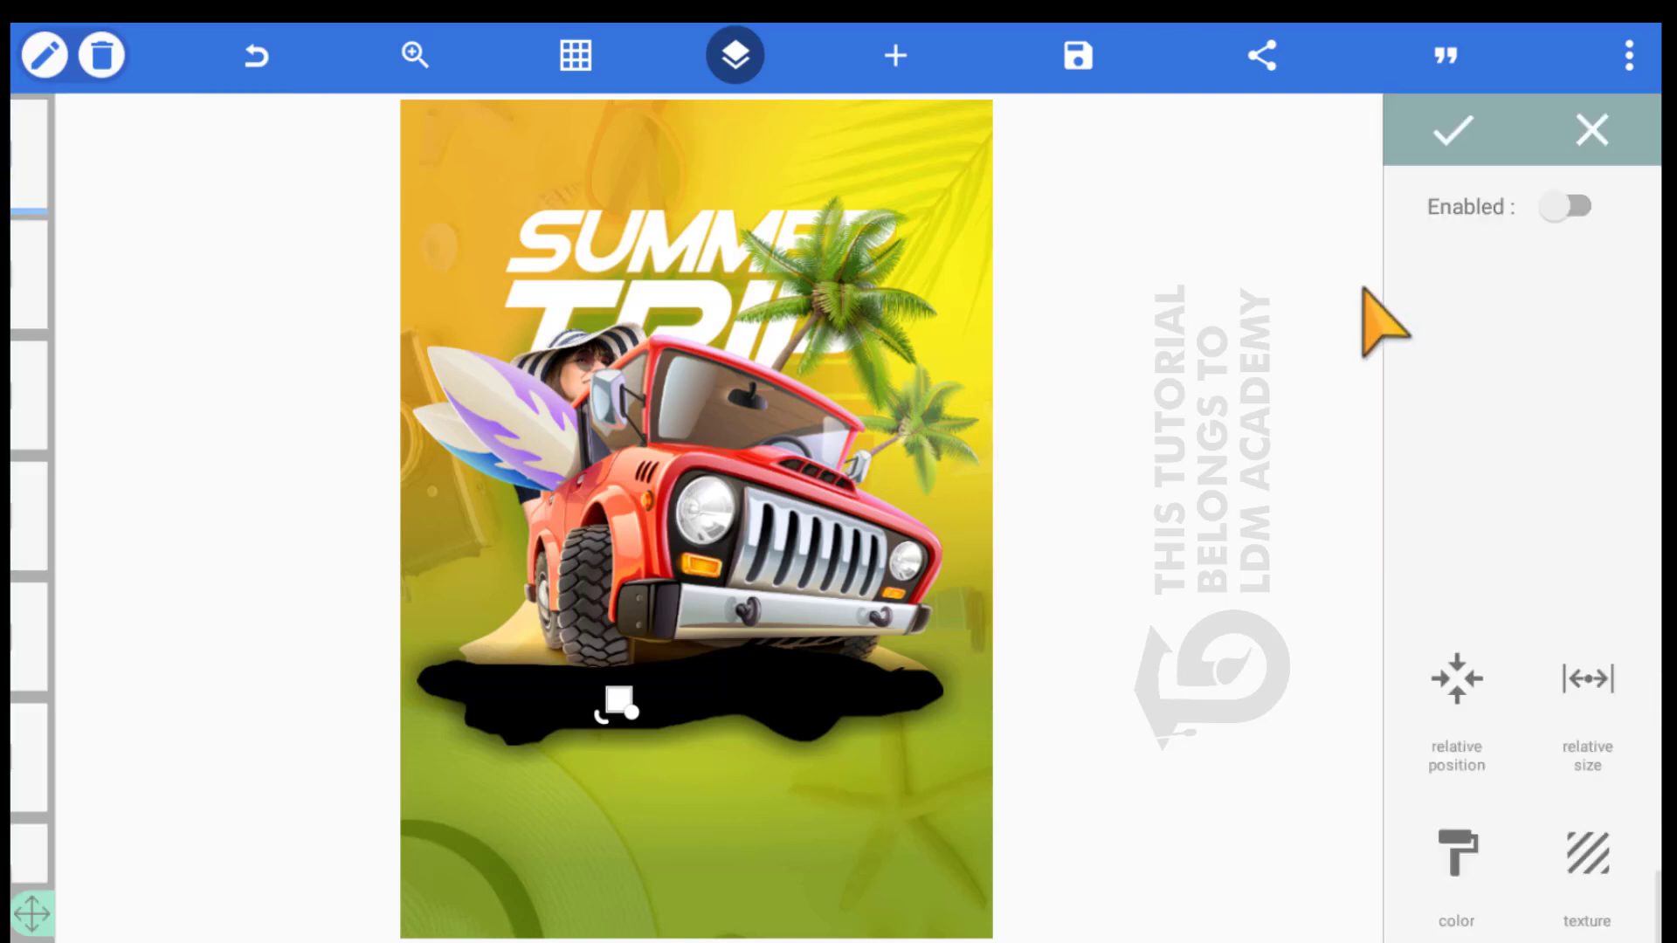
click(1445, 201)
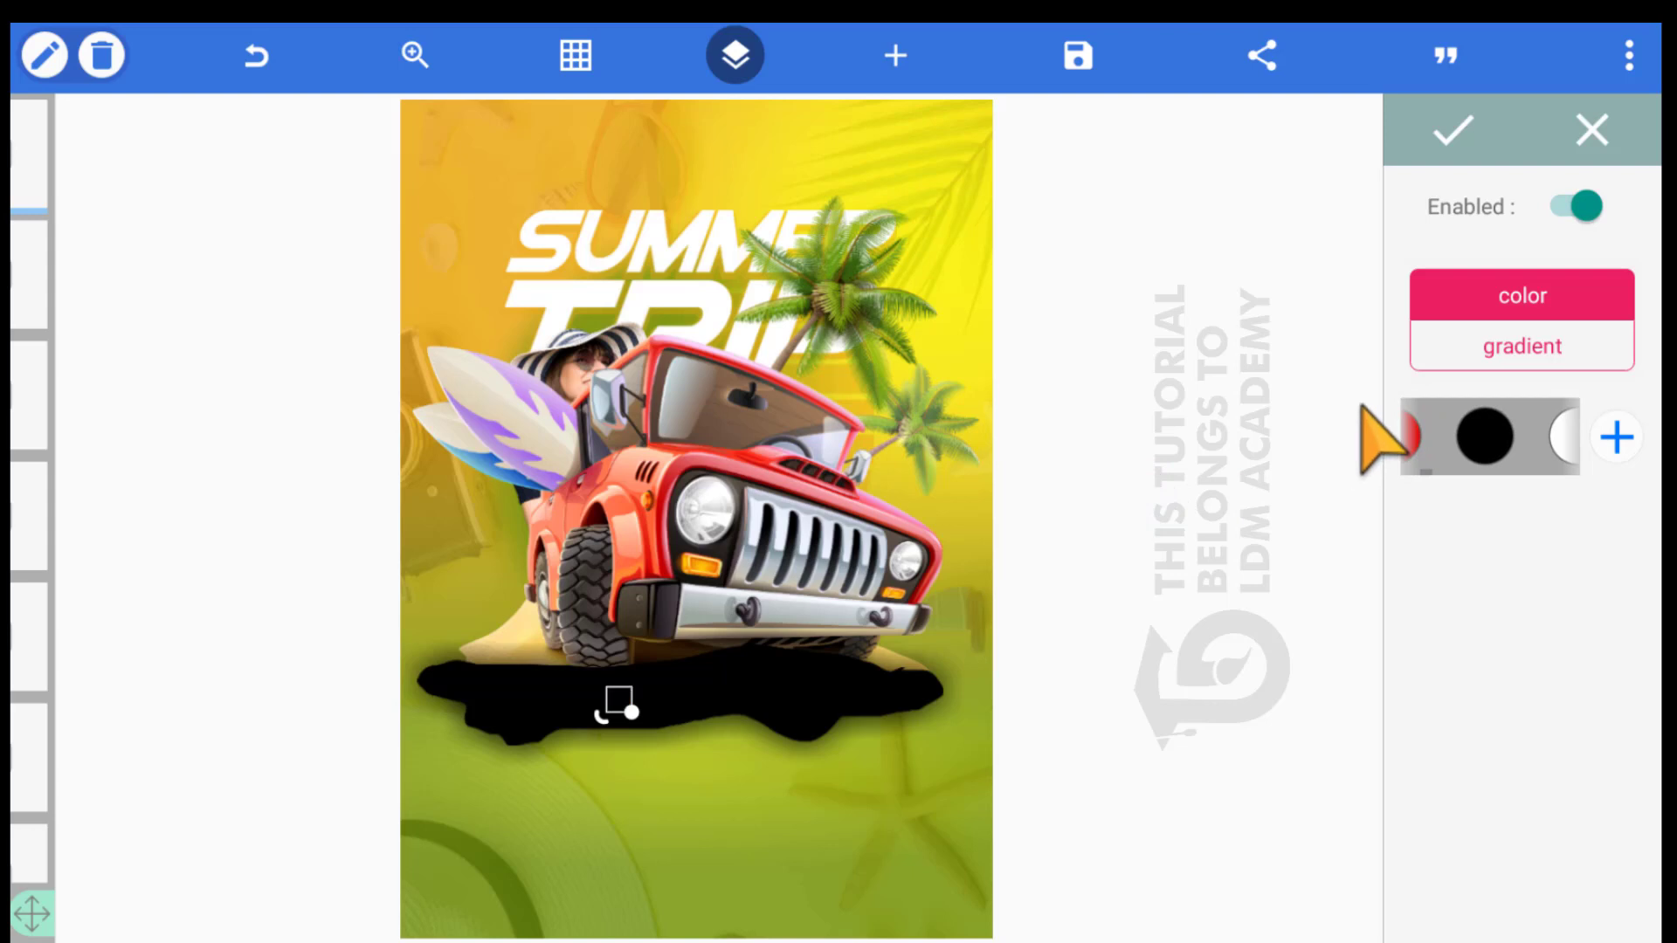
click(1397, 149)
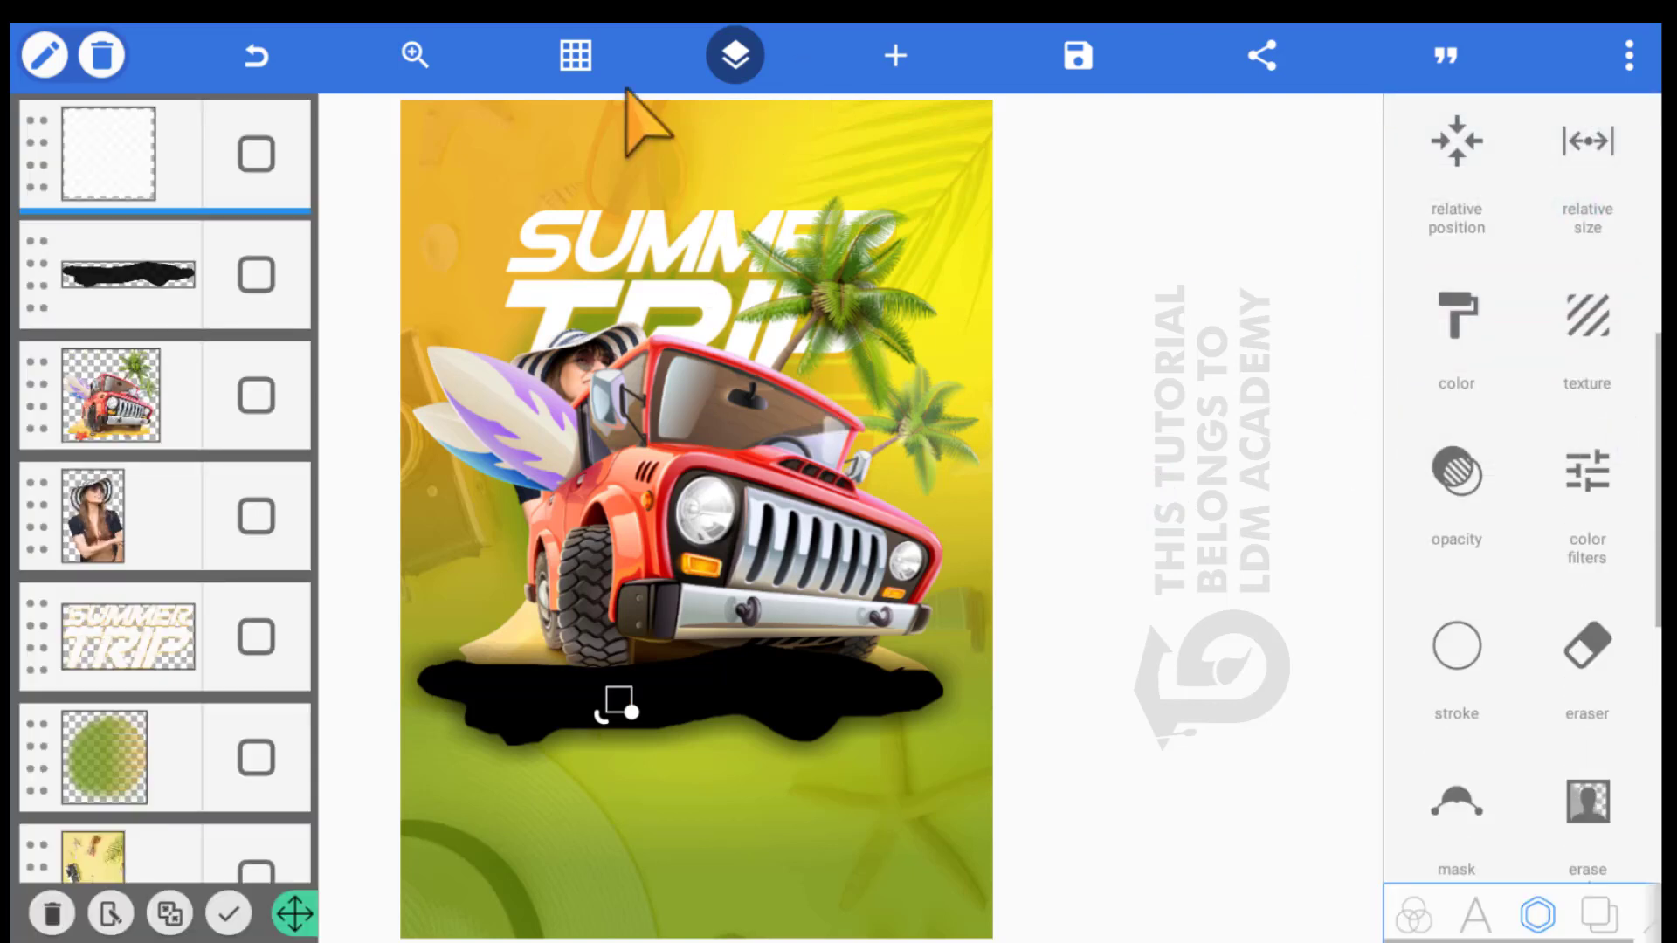
Merge the small black square with the shadowed black drawing into one object
click(254, 155)
click(252, 278)
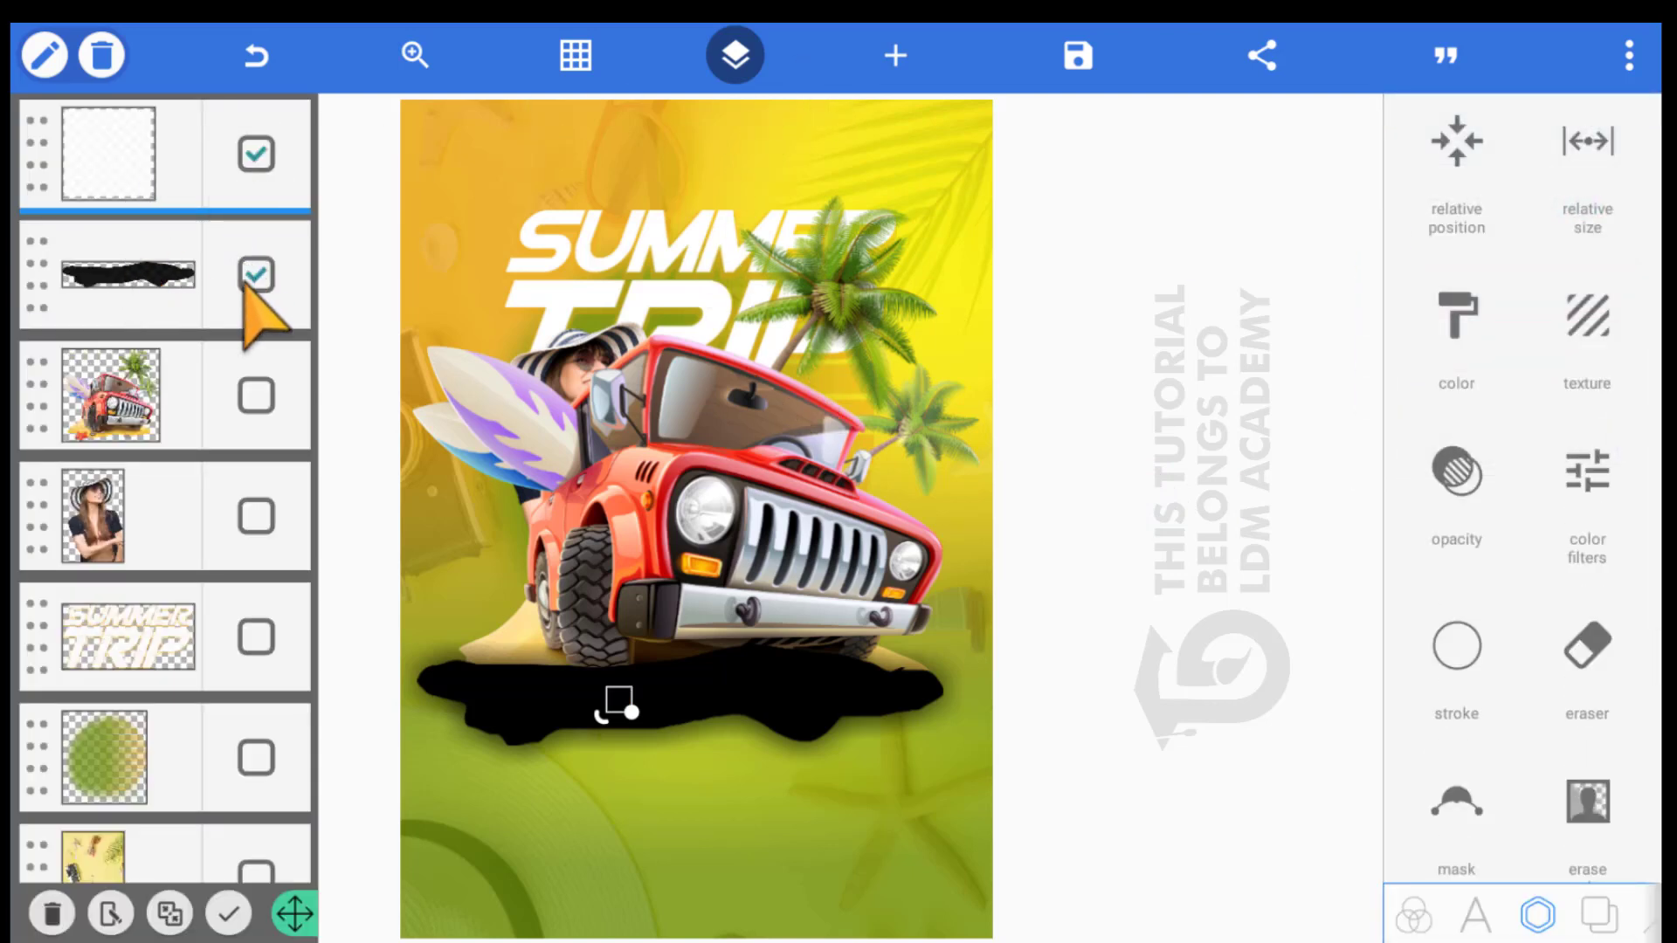
click(169, 913)
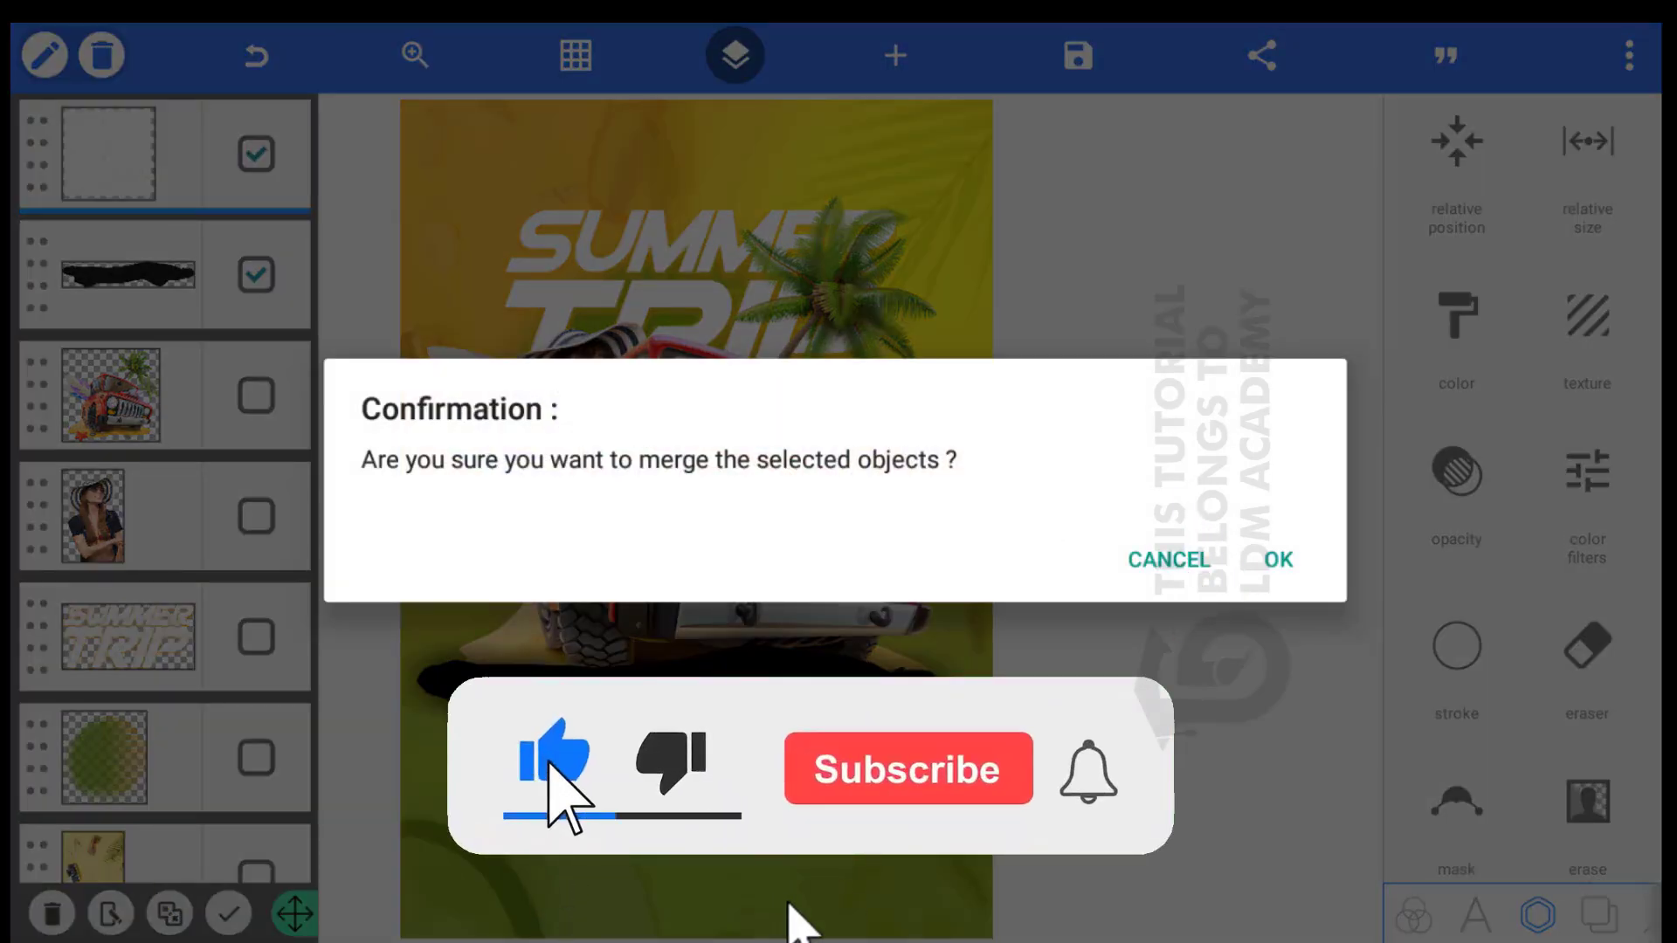
click(1278, 560)
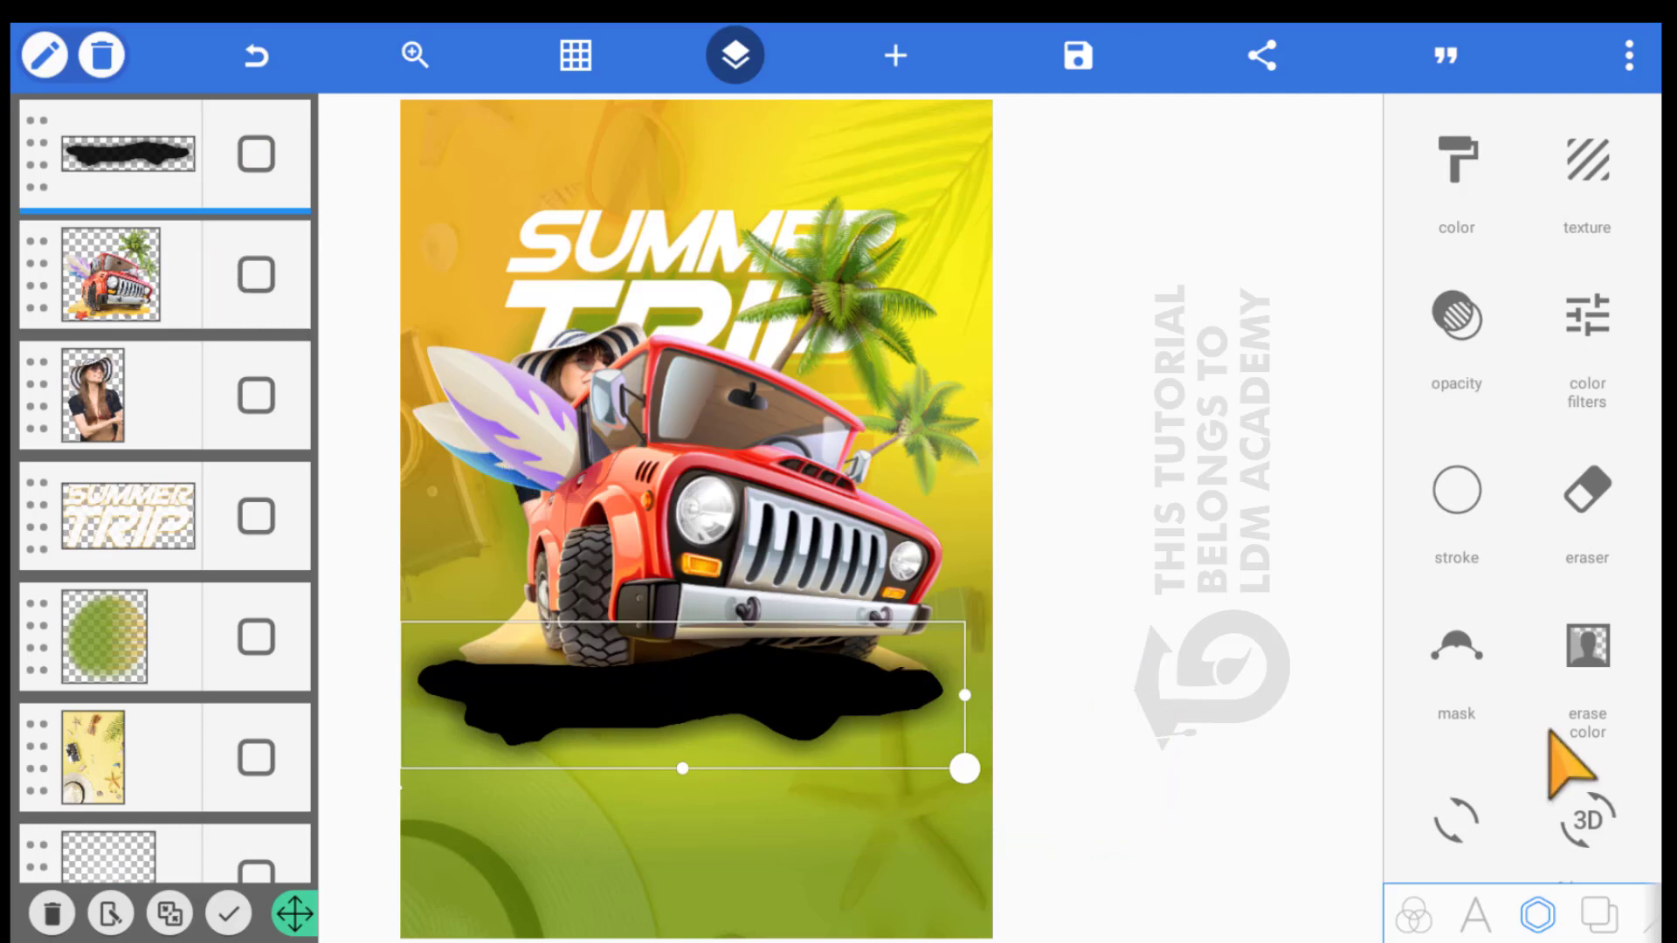
Give the merged black drawing another shadow with a blur radius of 25
scroll(1393, 688, down, 3)
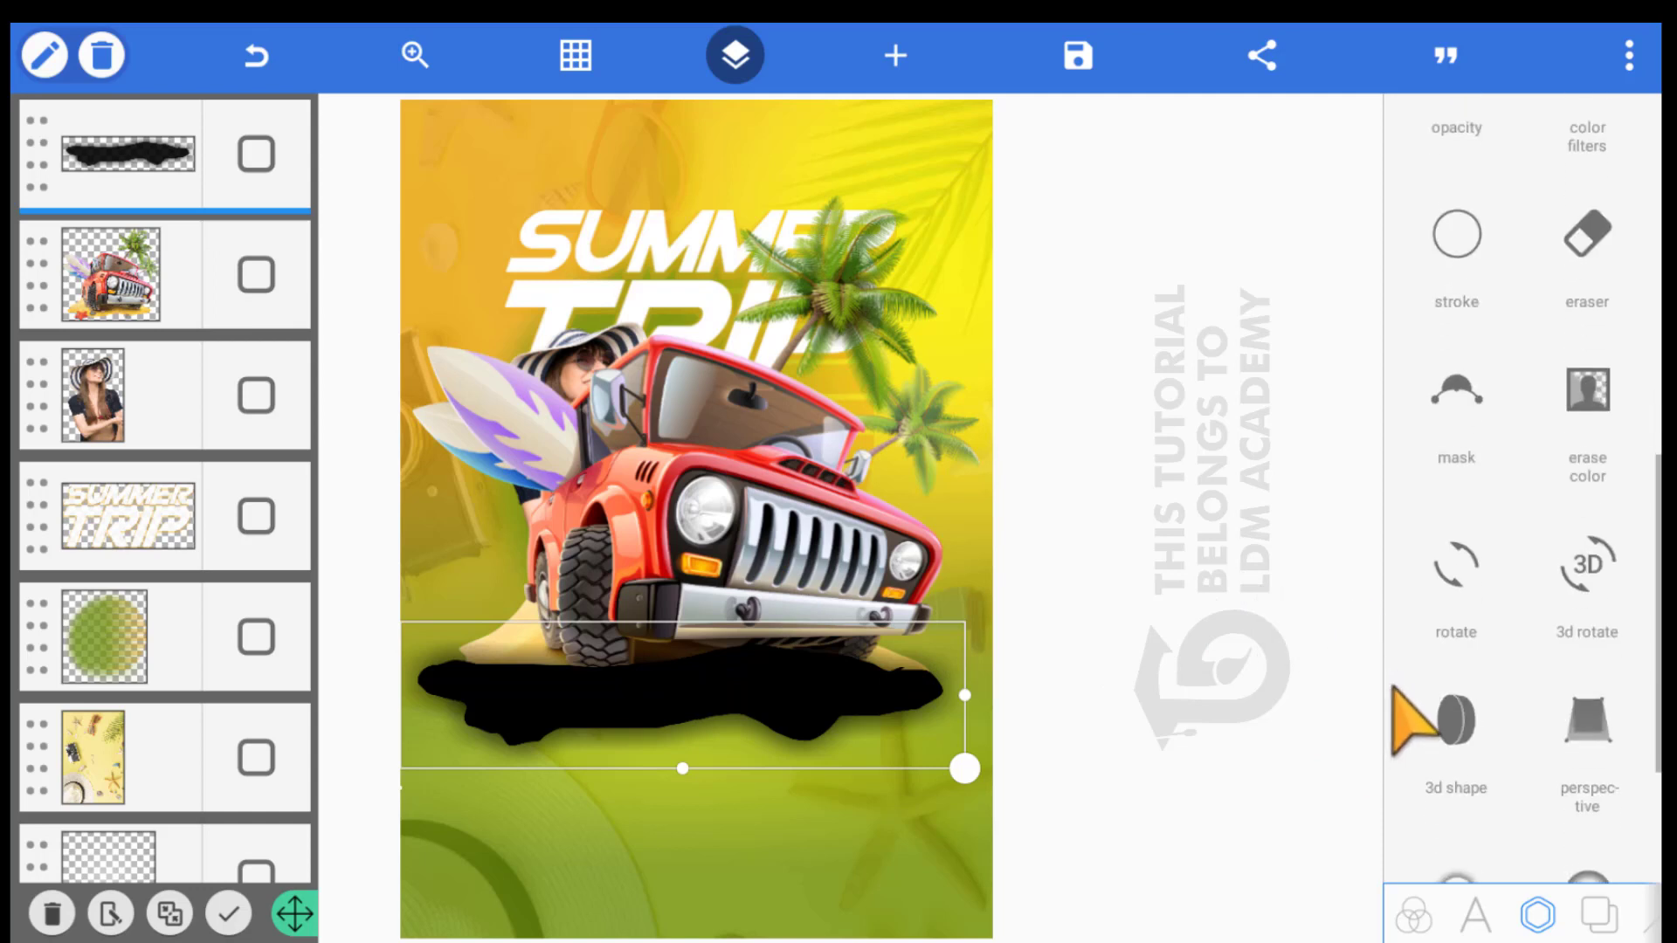
scroll(1393, 720, down, 3)
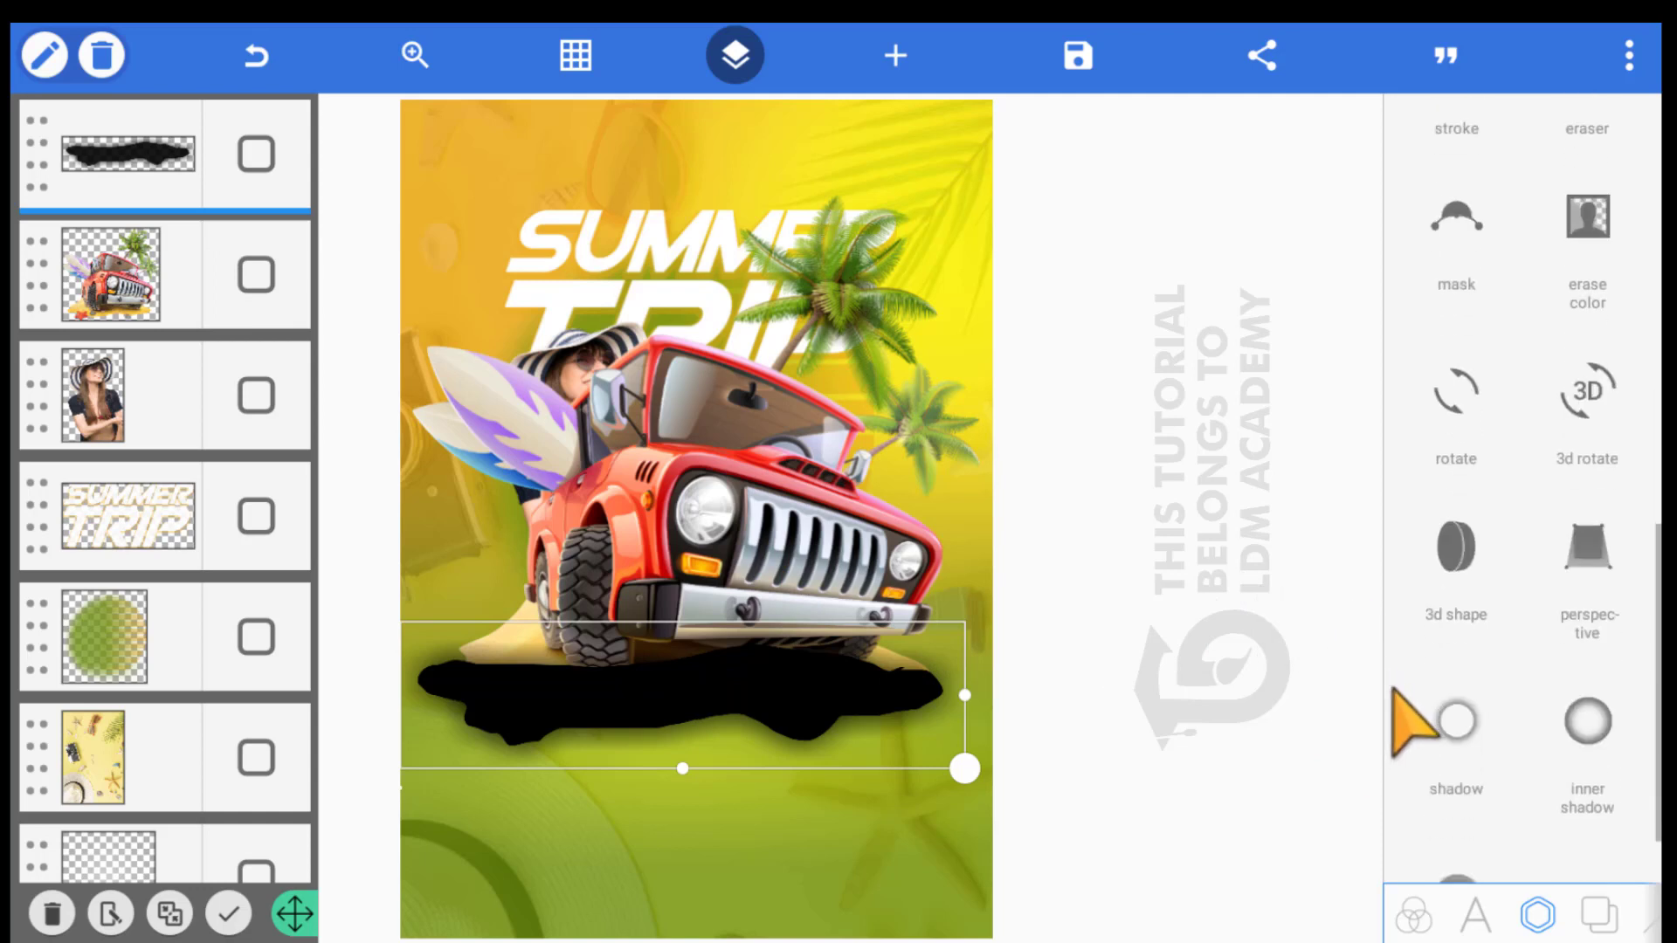
click(1379, 598)
click(1477, 191)
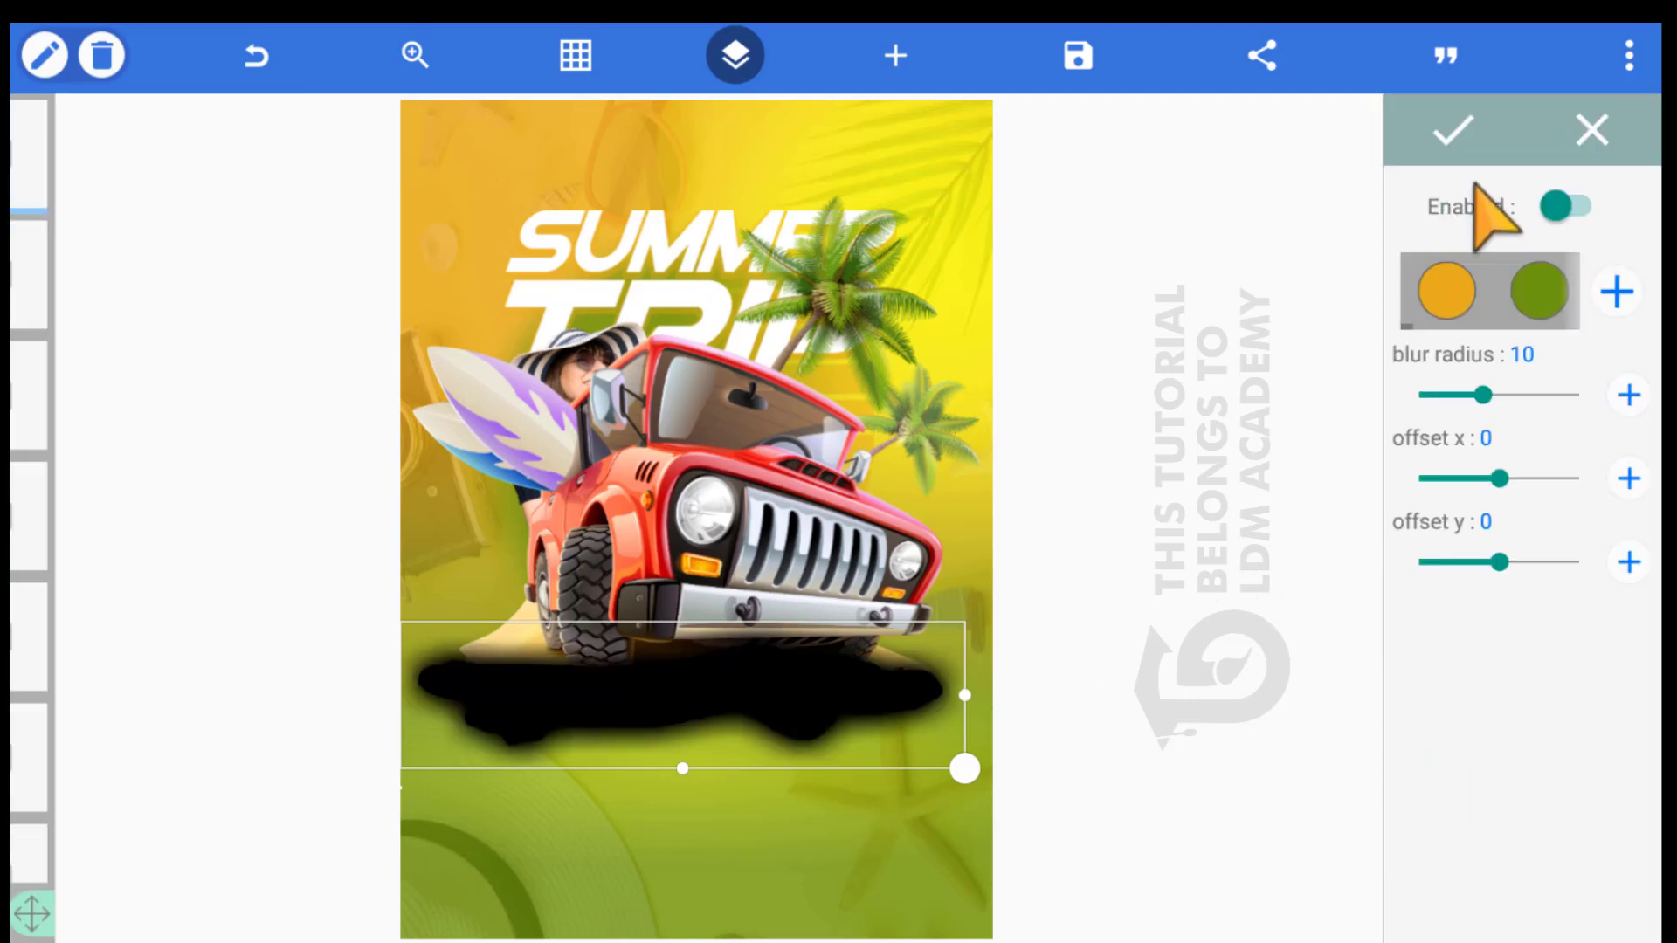
drag(1476, 376, 1521, 373)
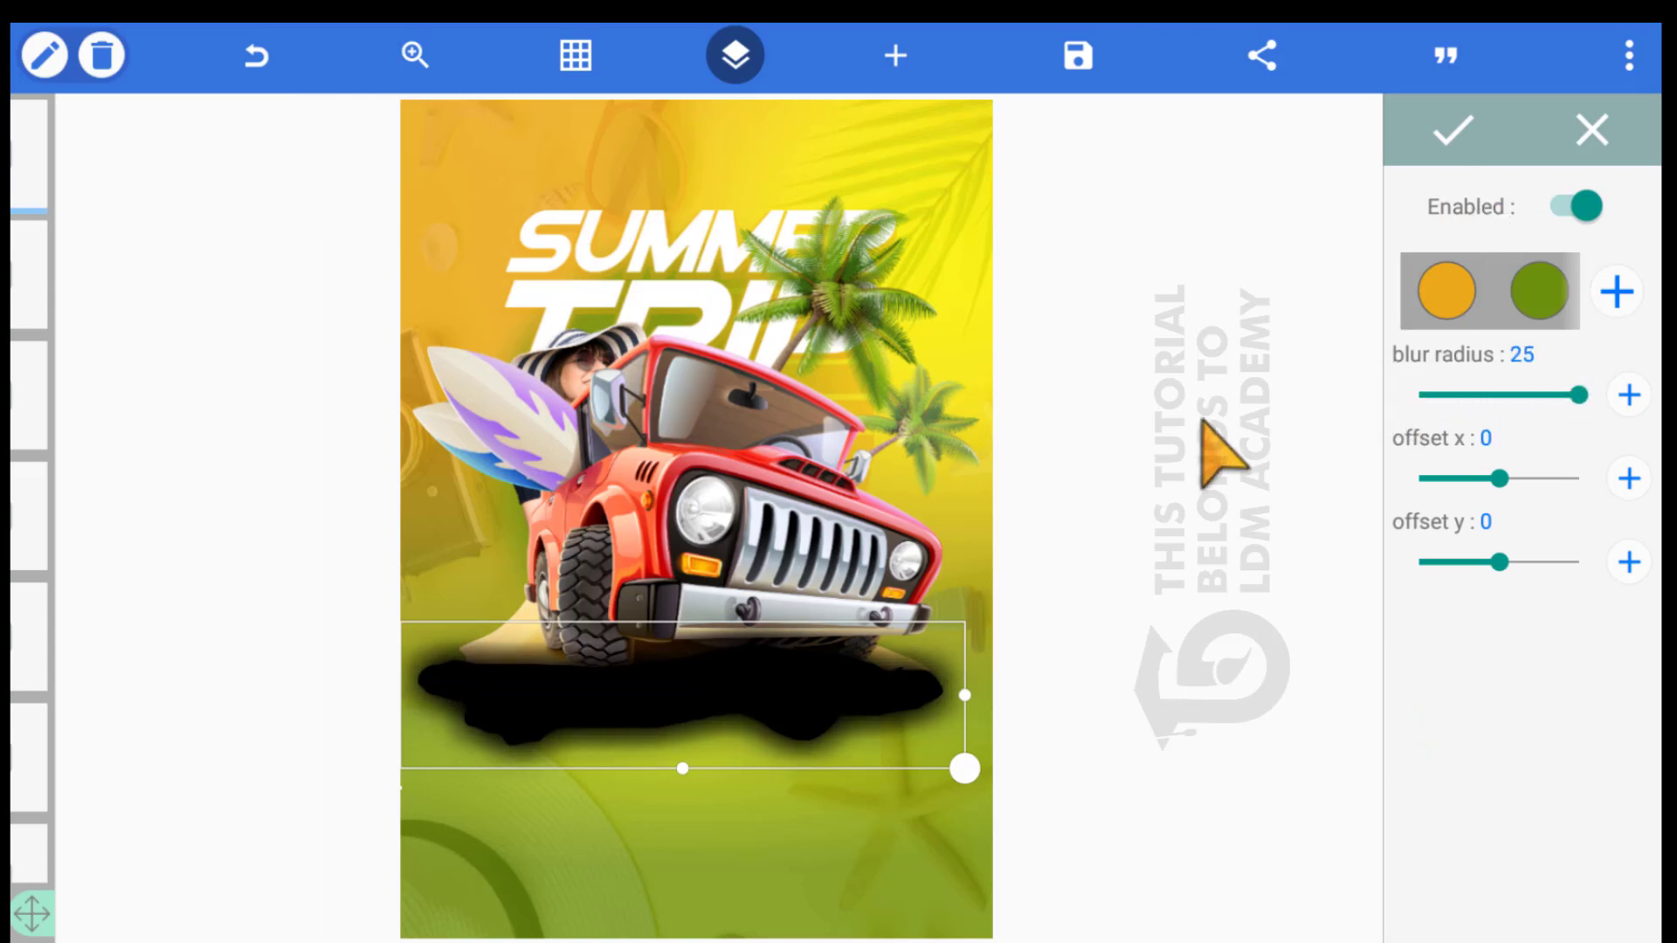
Add a black square, shrink it to about 5% of the page width and place it near the middle of the black drawing
click(892, 54)
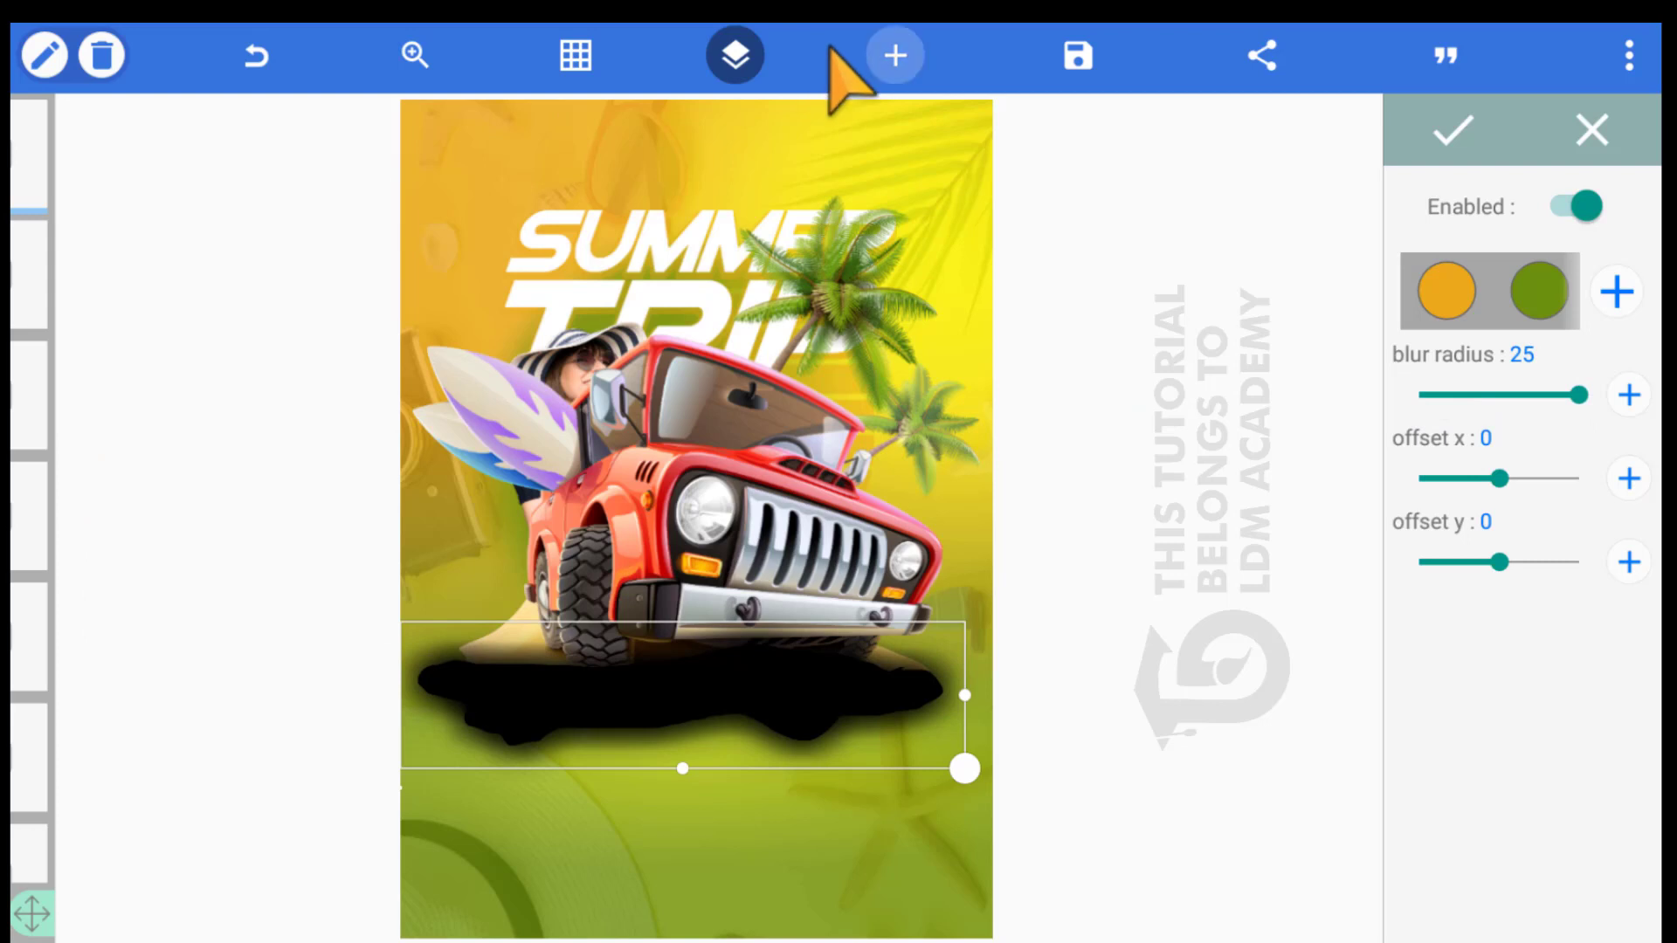
click(926, 272)
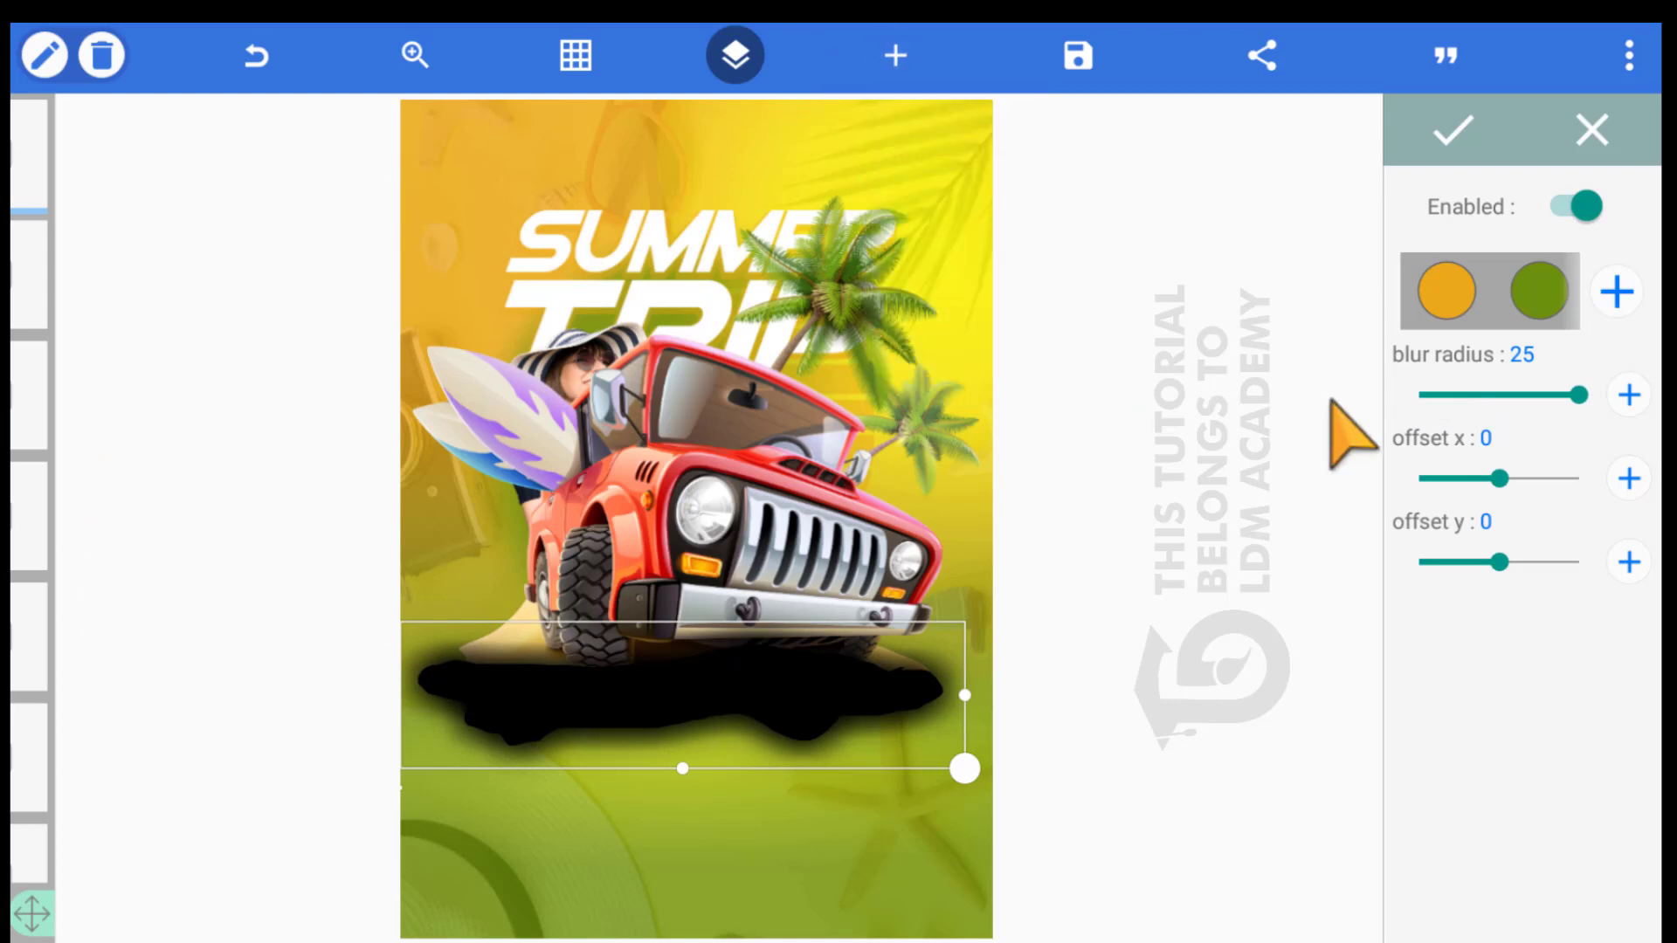
drag(818, 610, 644, 432)
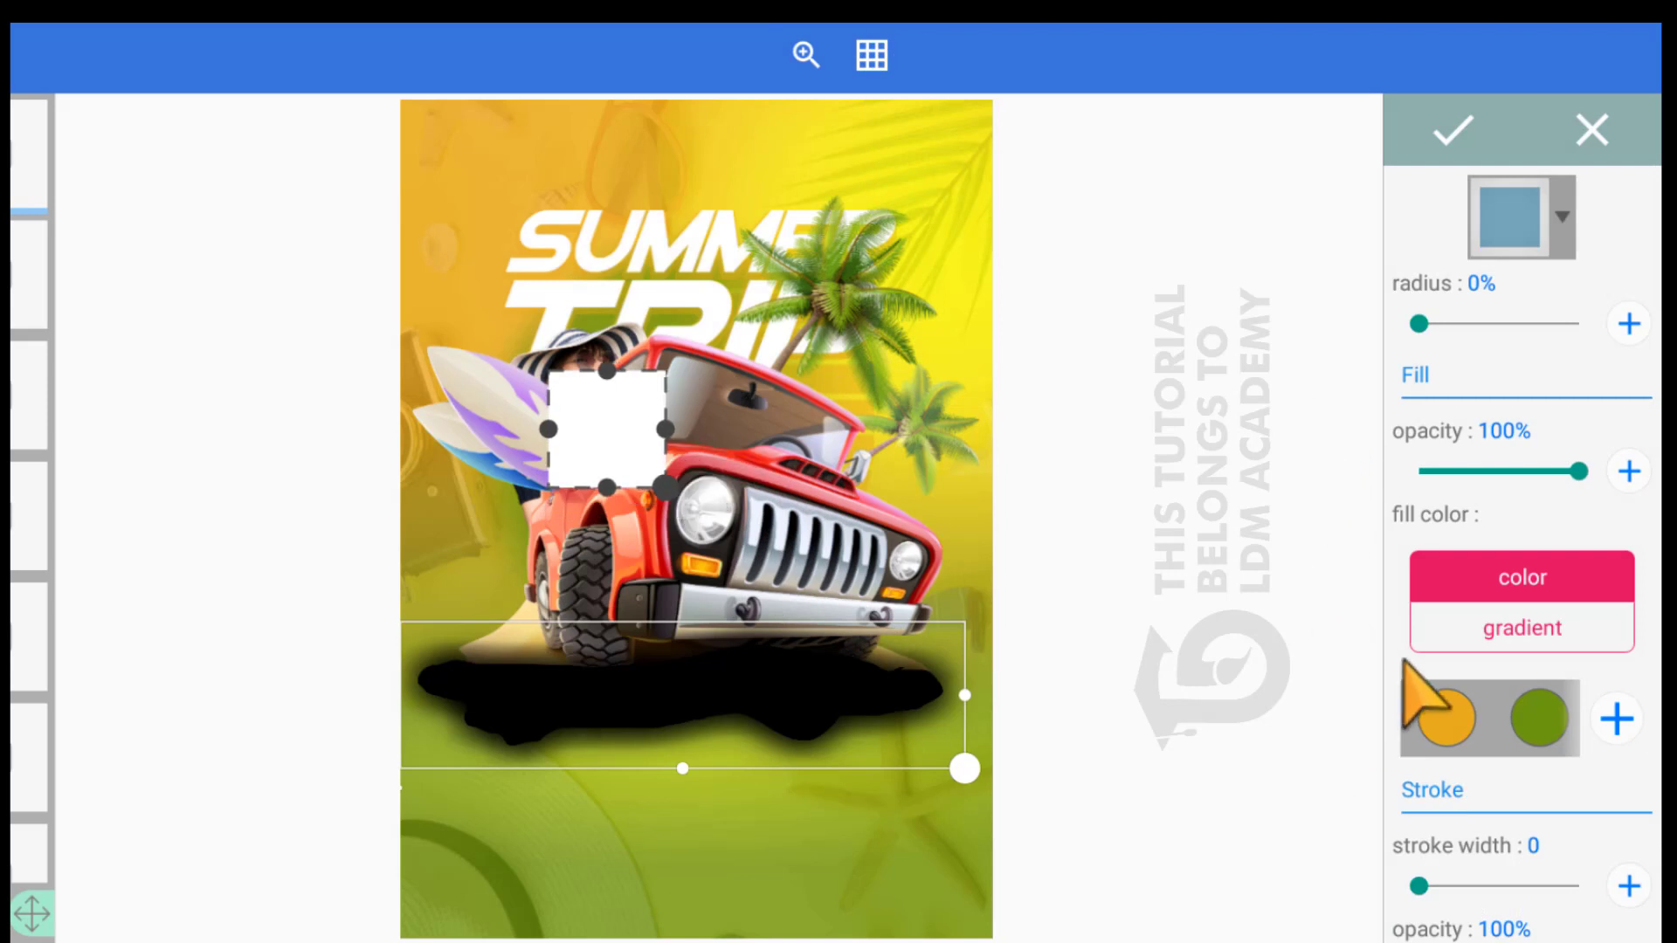
drag(1406, 686, 942, 738)
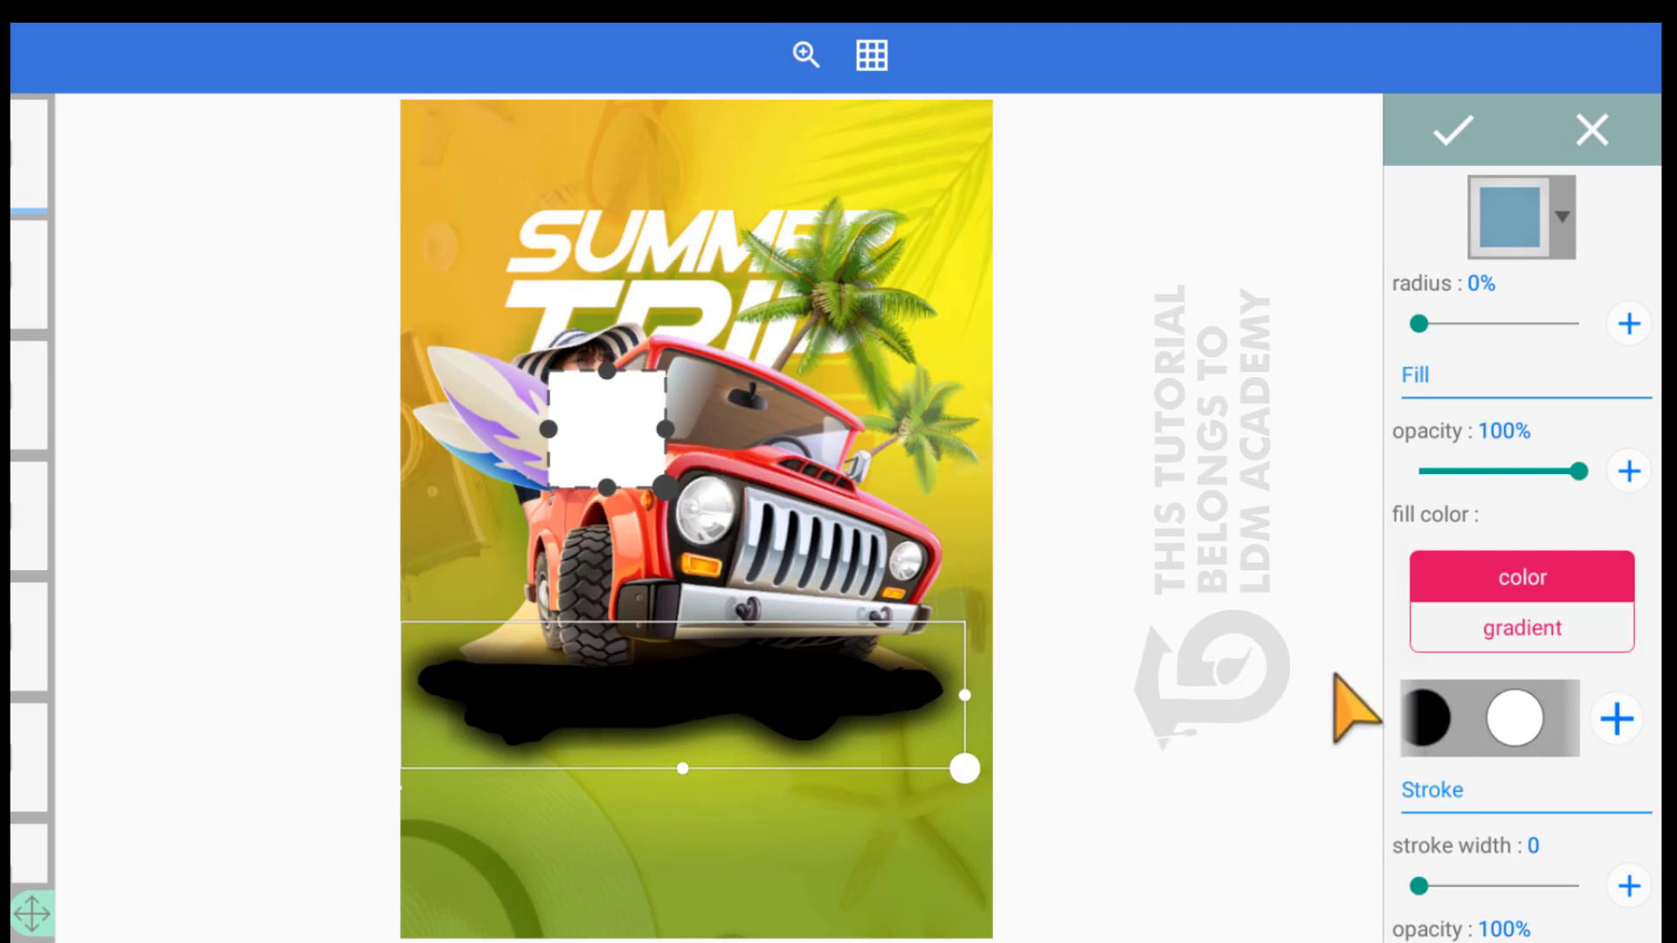
click(1432, 133)
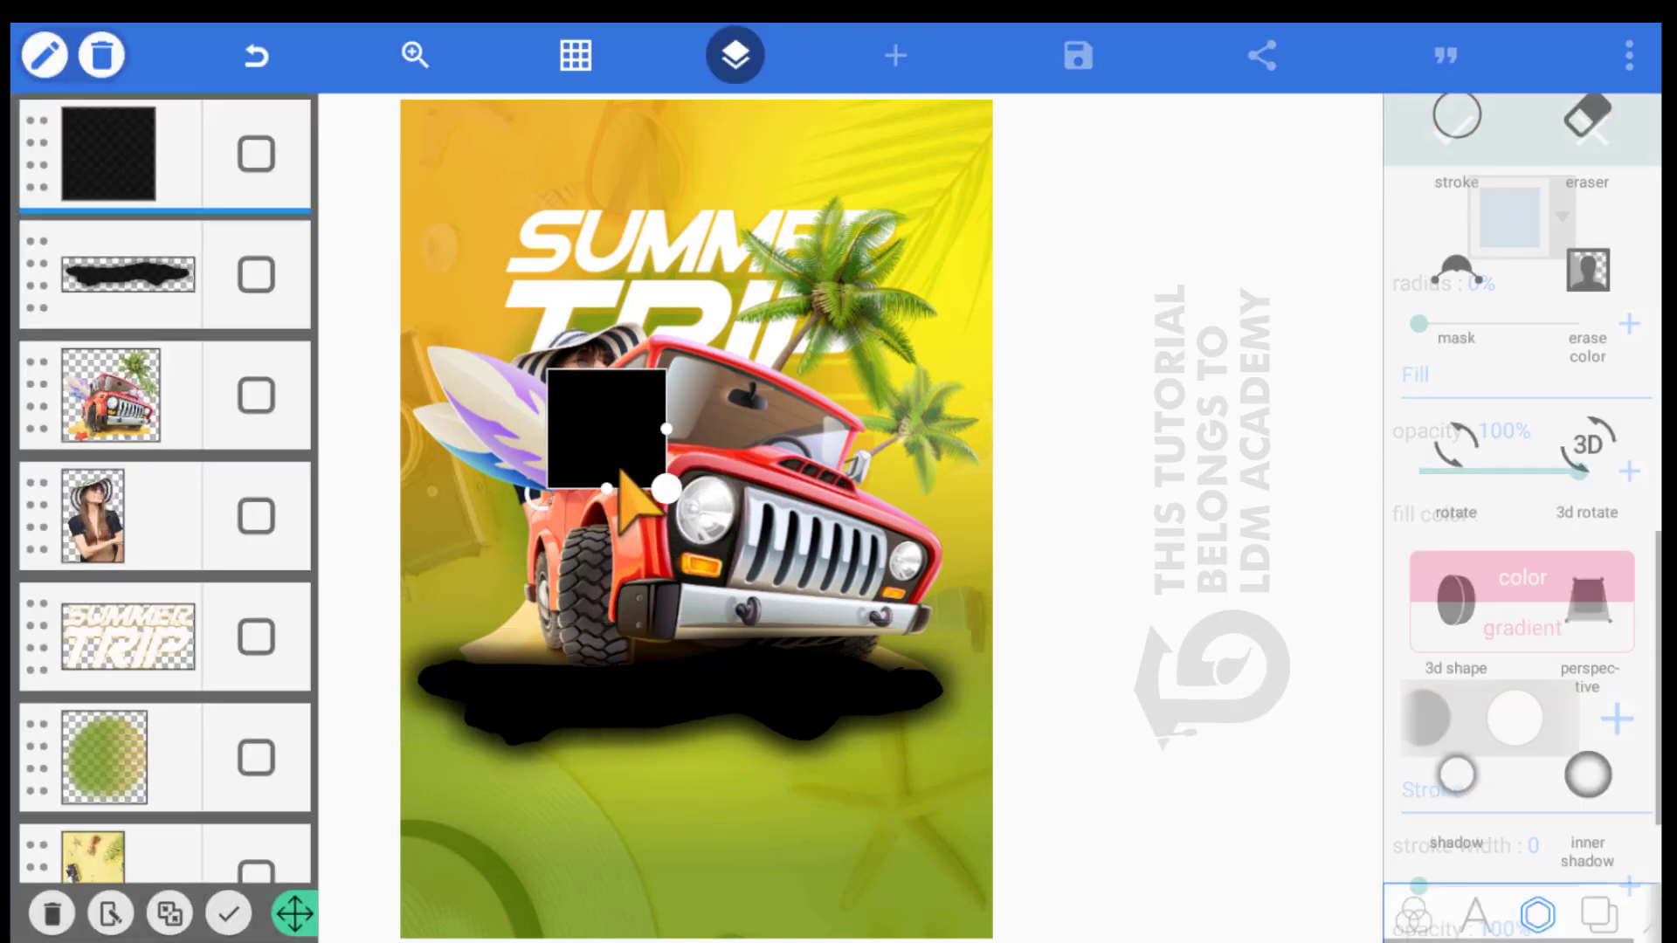
drag(621, 476, 642, 671)
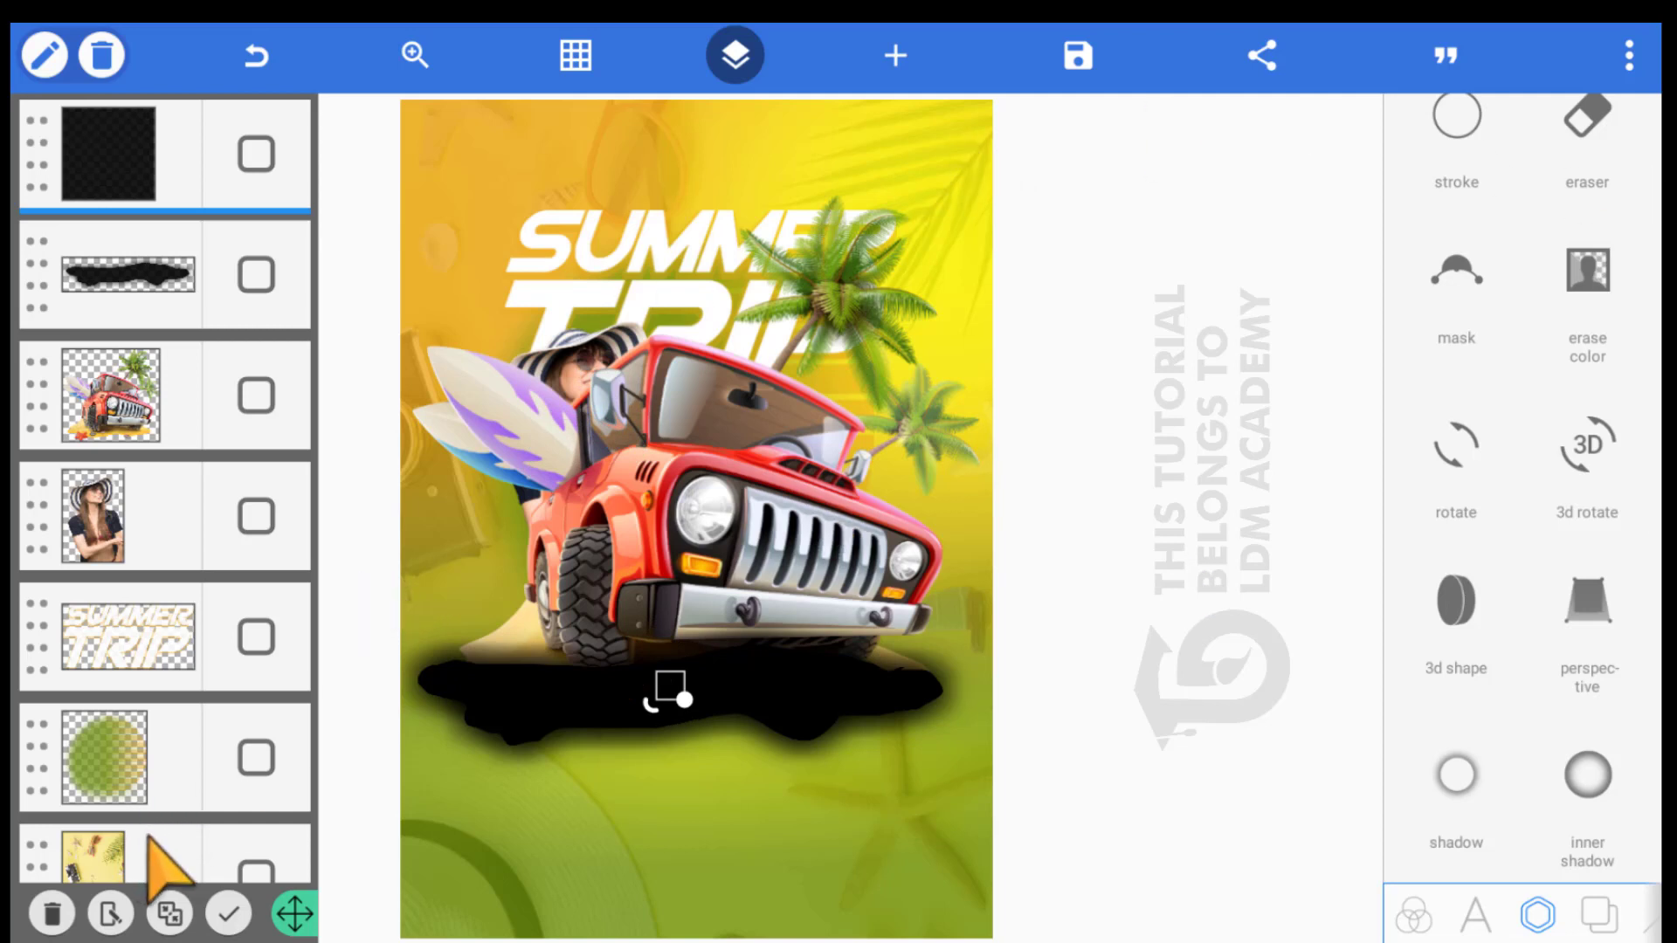
Merge the second black square with the twice-shadowed drawing beneath the jeep
click(253, 155)
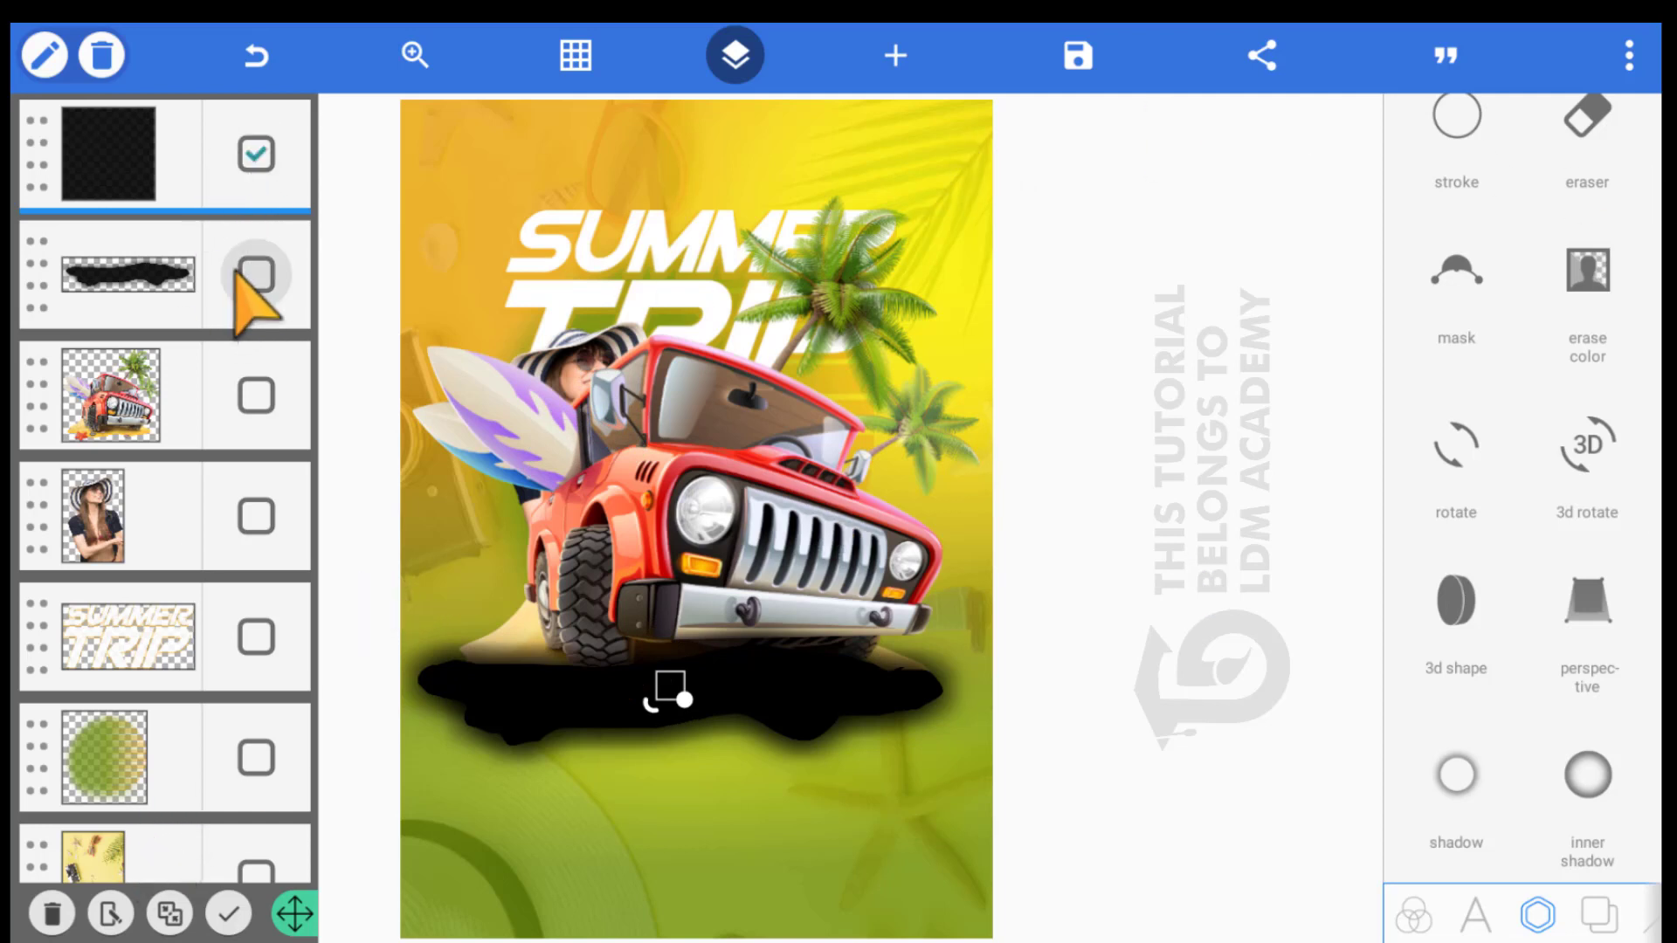
click(253, 275)
click(170, 914)
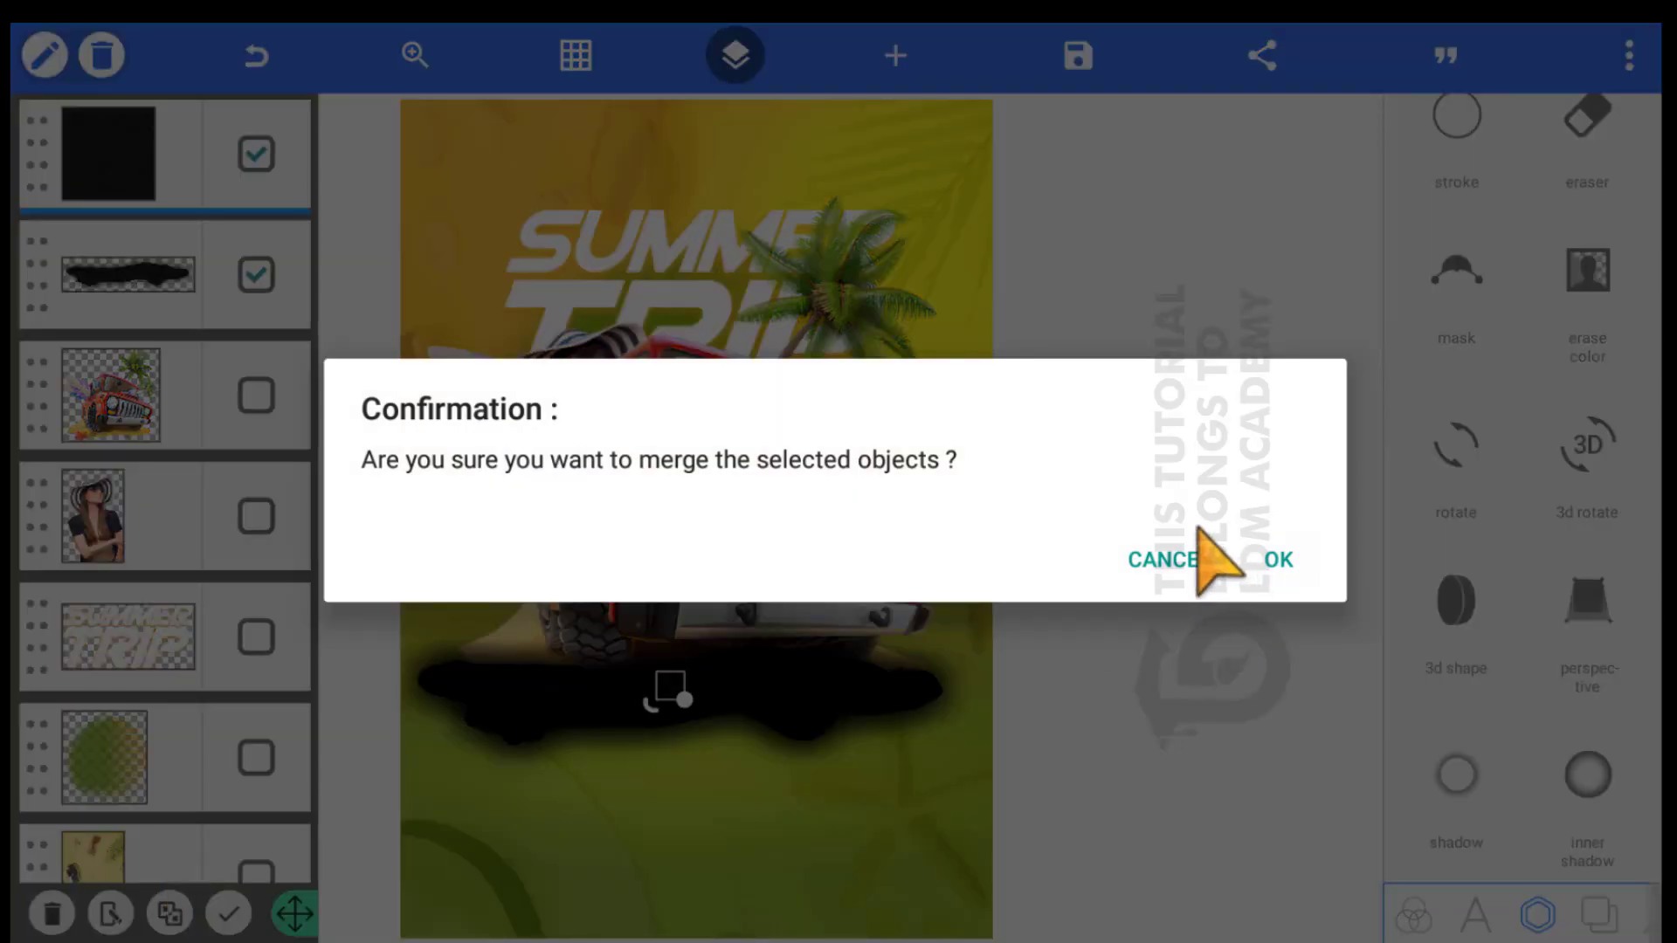
click(1174, 551)
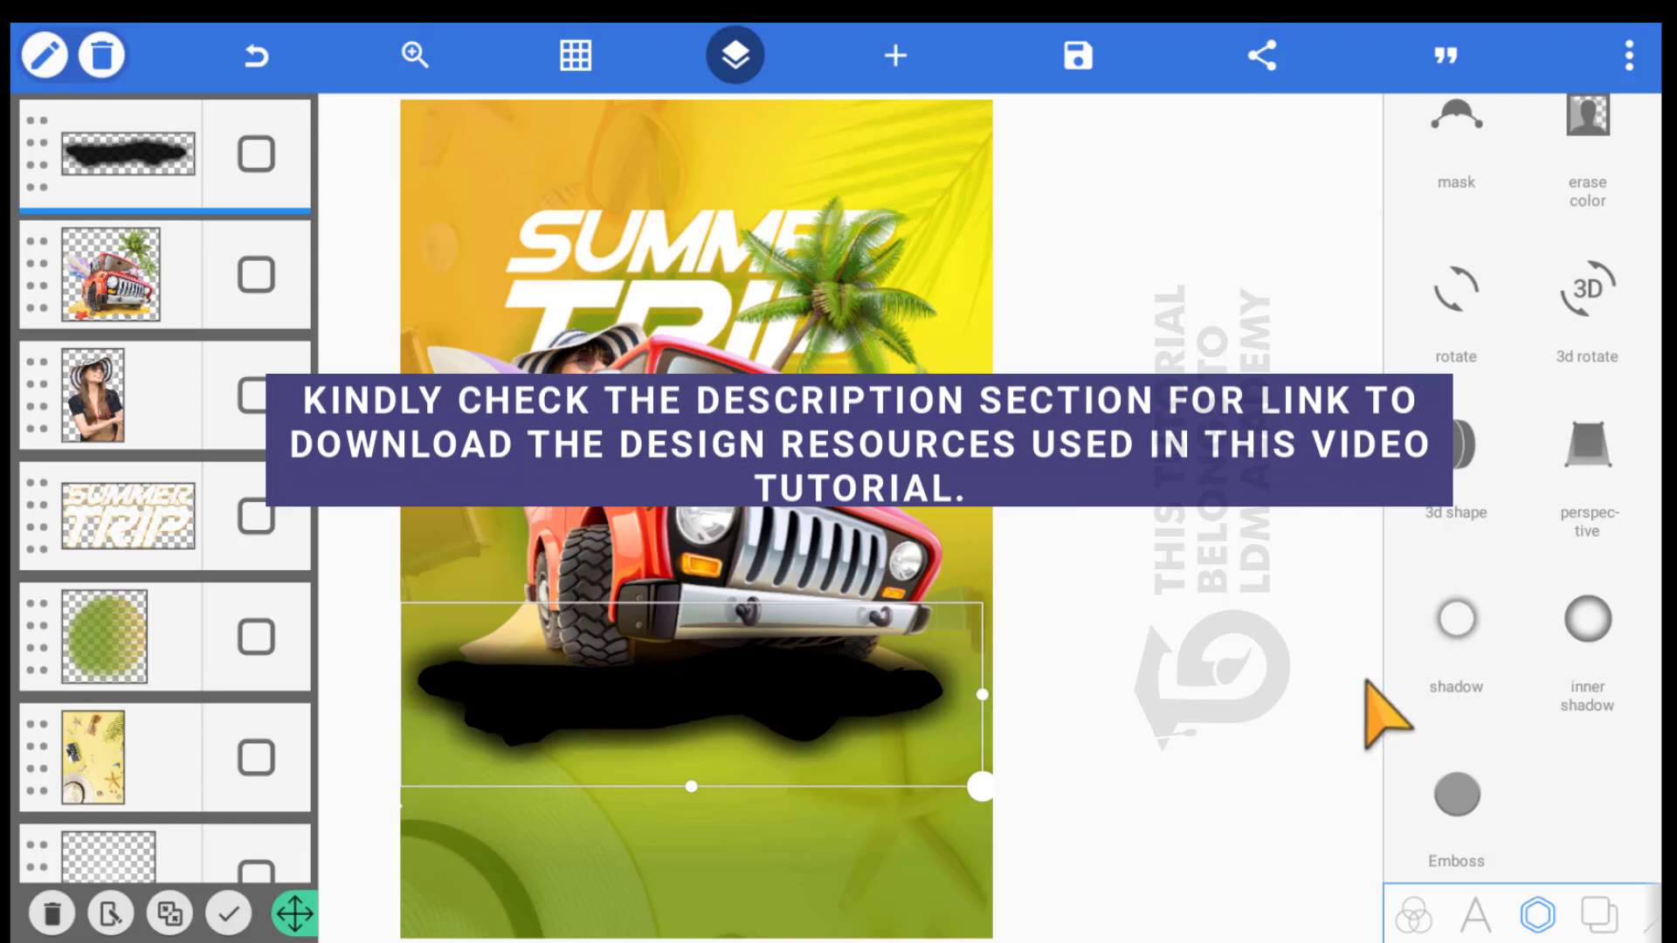
Give the merged black drawing beneath the jeep a further black shadow with a blur radius of 25
mouse_move(1307, 549)
mouse_down()
mouse_move(1366, 637)
mouse_move(1370, 770)
mouse_move(1375, 665)
mouse_up()
scroll(1380, 742, down, 3)
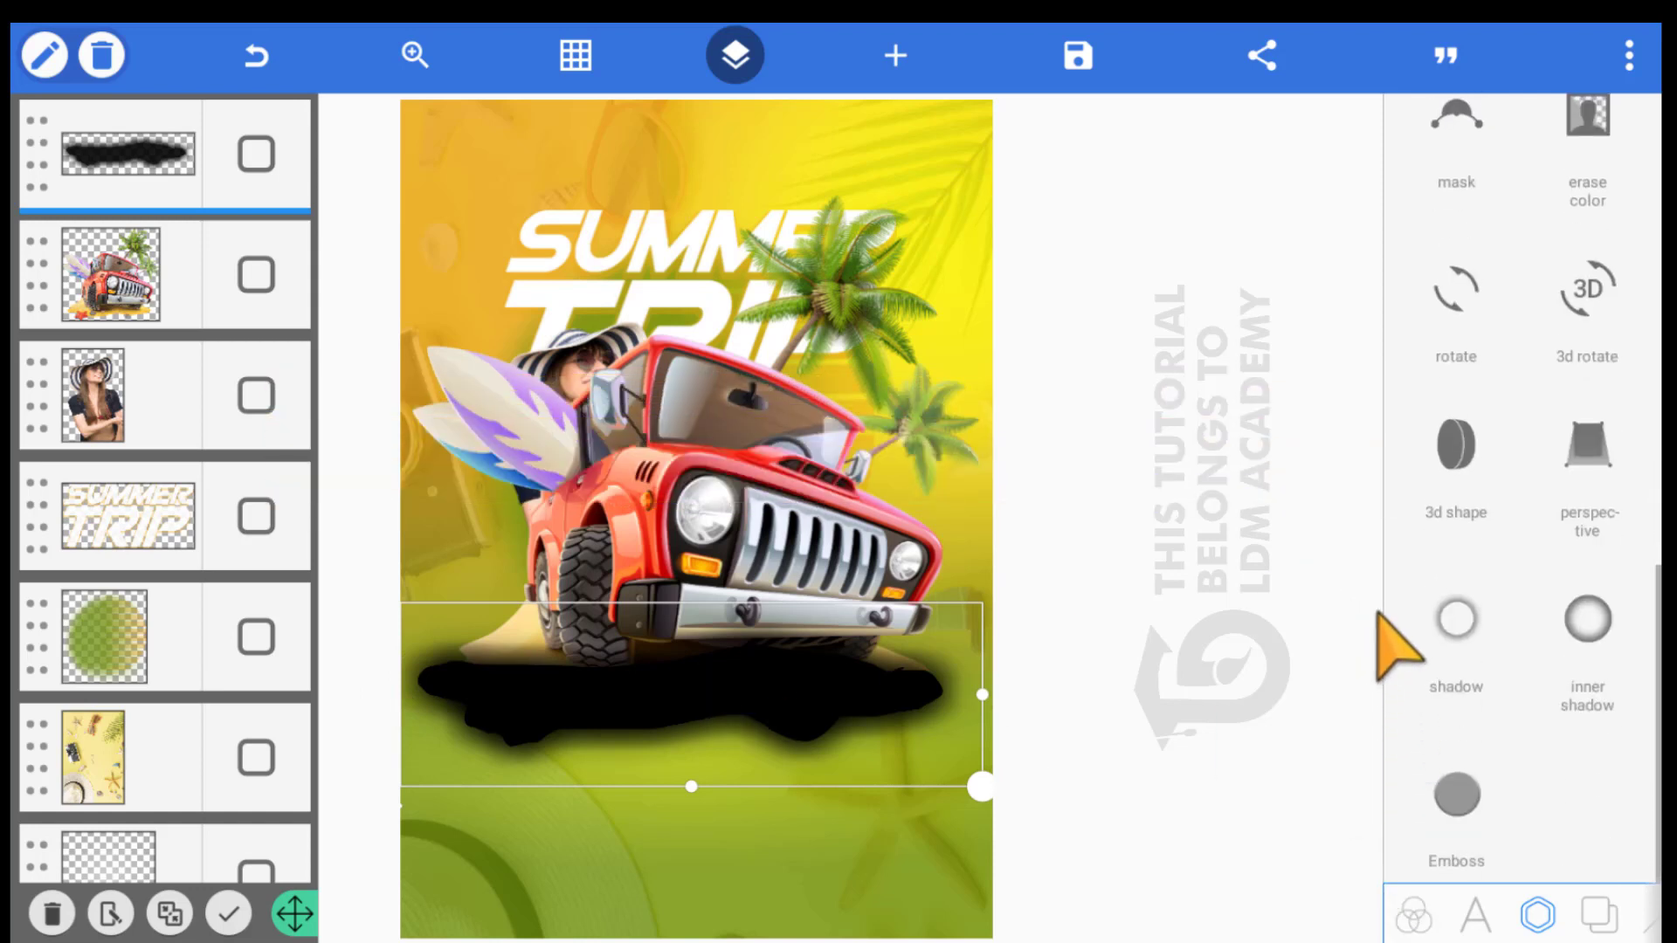
click(1401, 616)
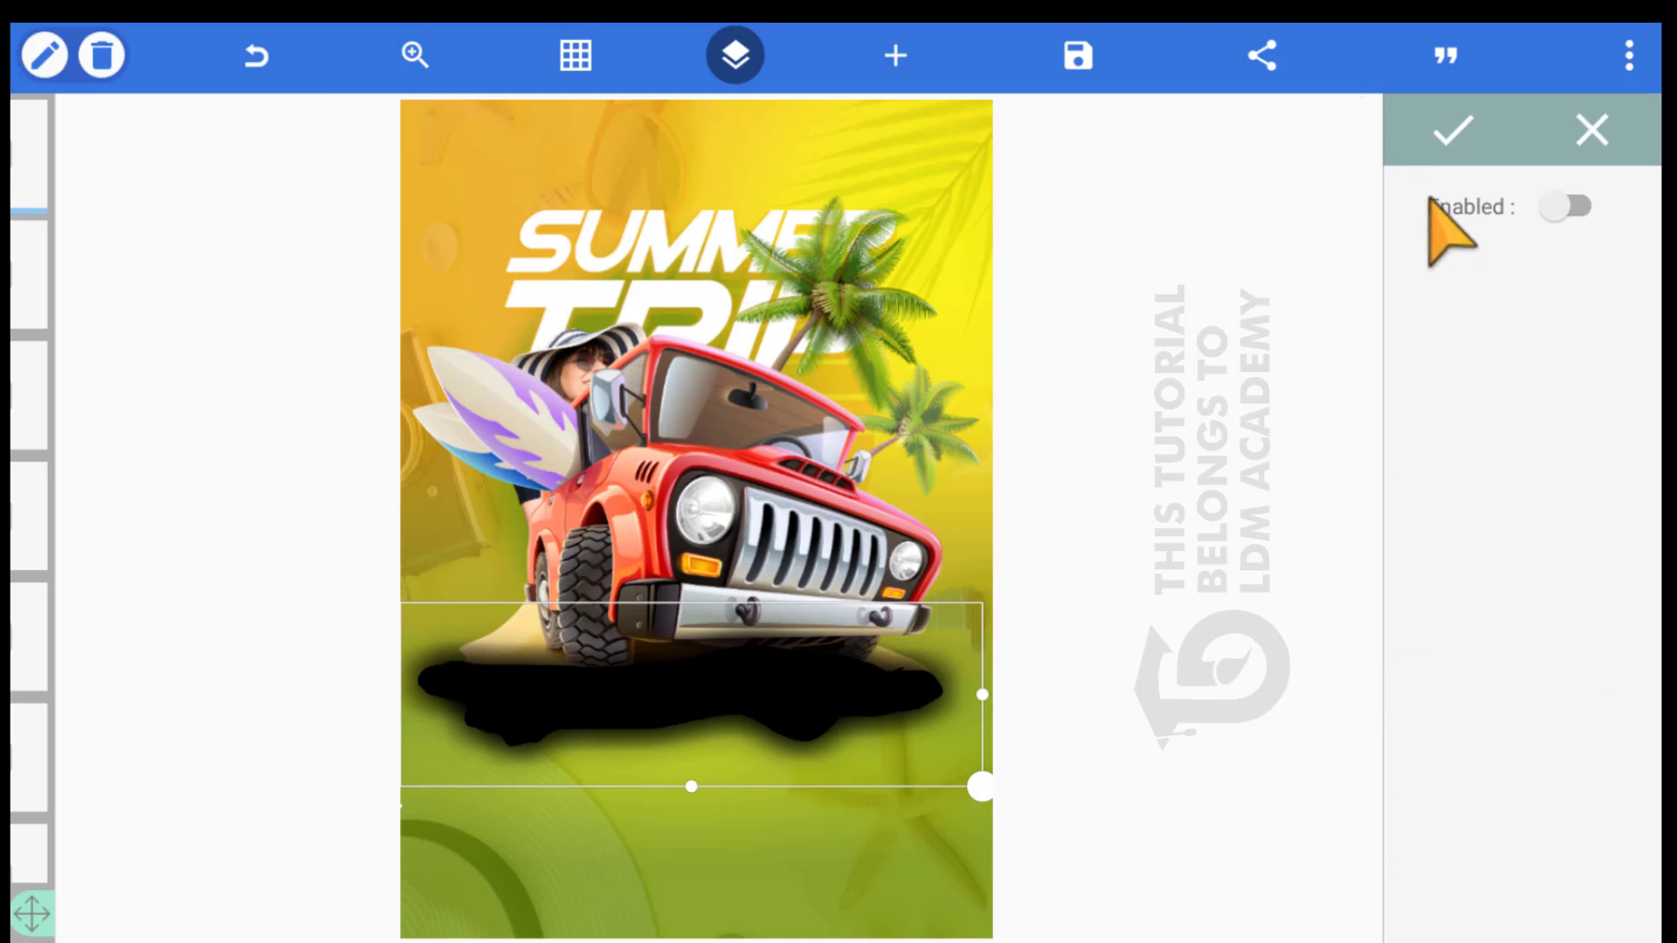
click(1464, 199)
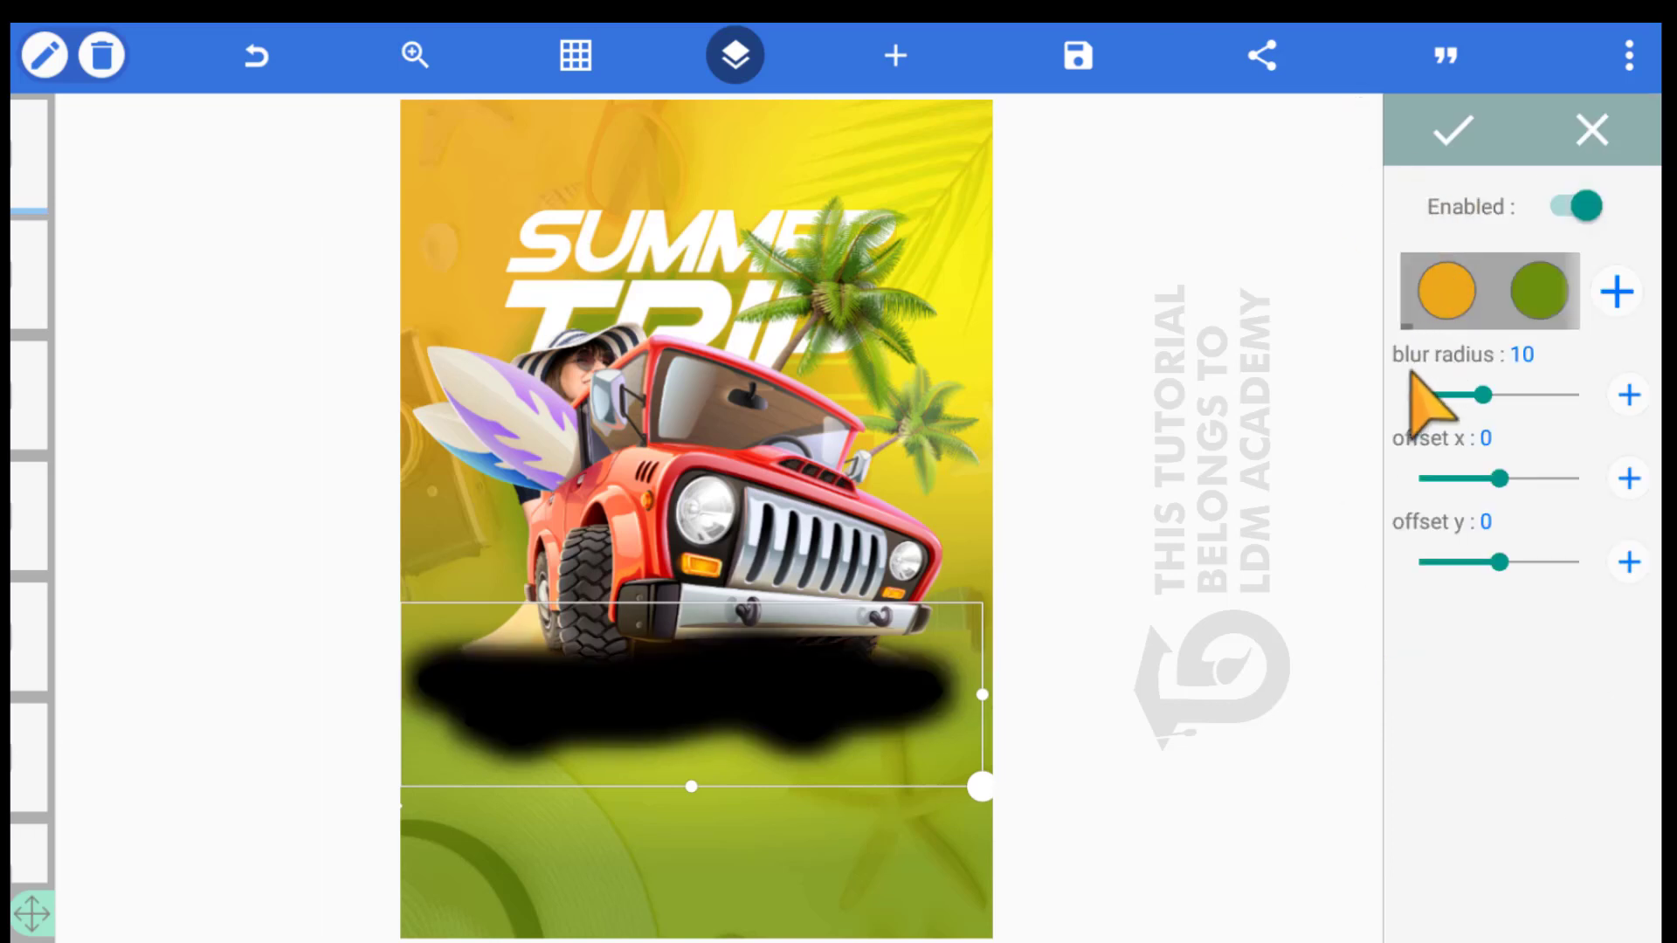
drag(1482, 394, 1583, 395)
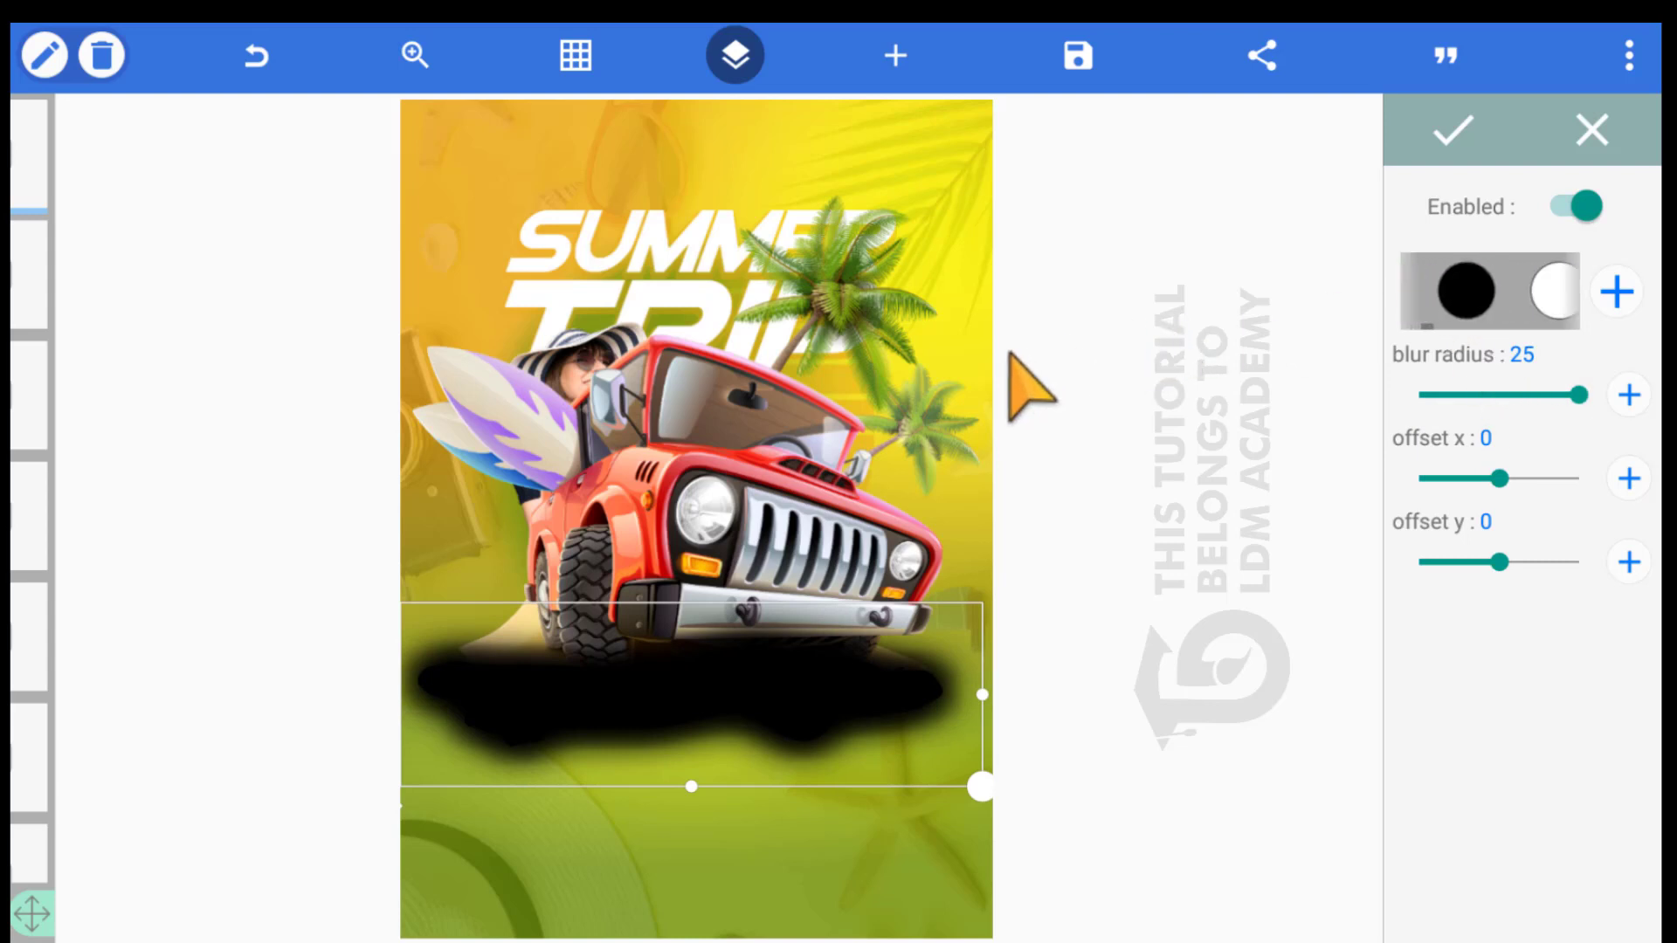
click(1375, 131)
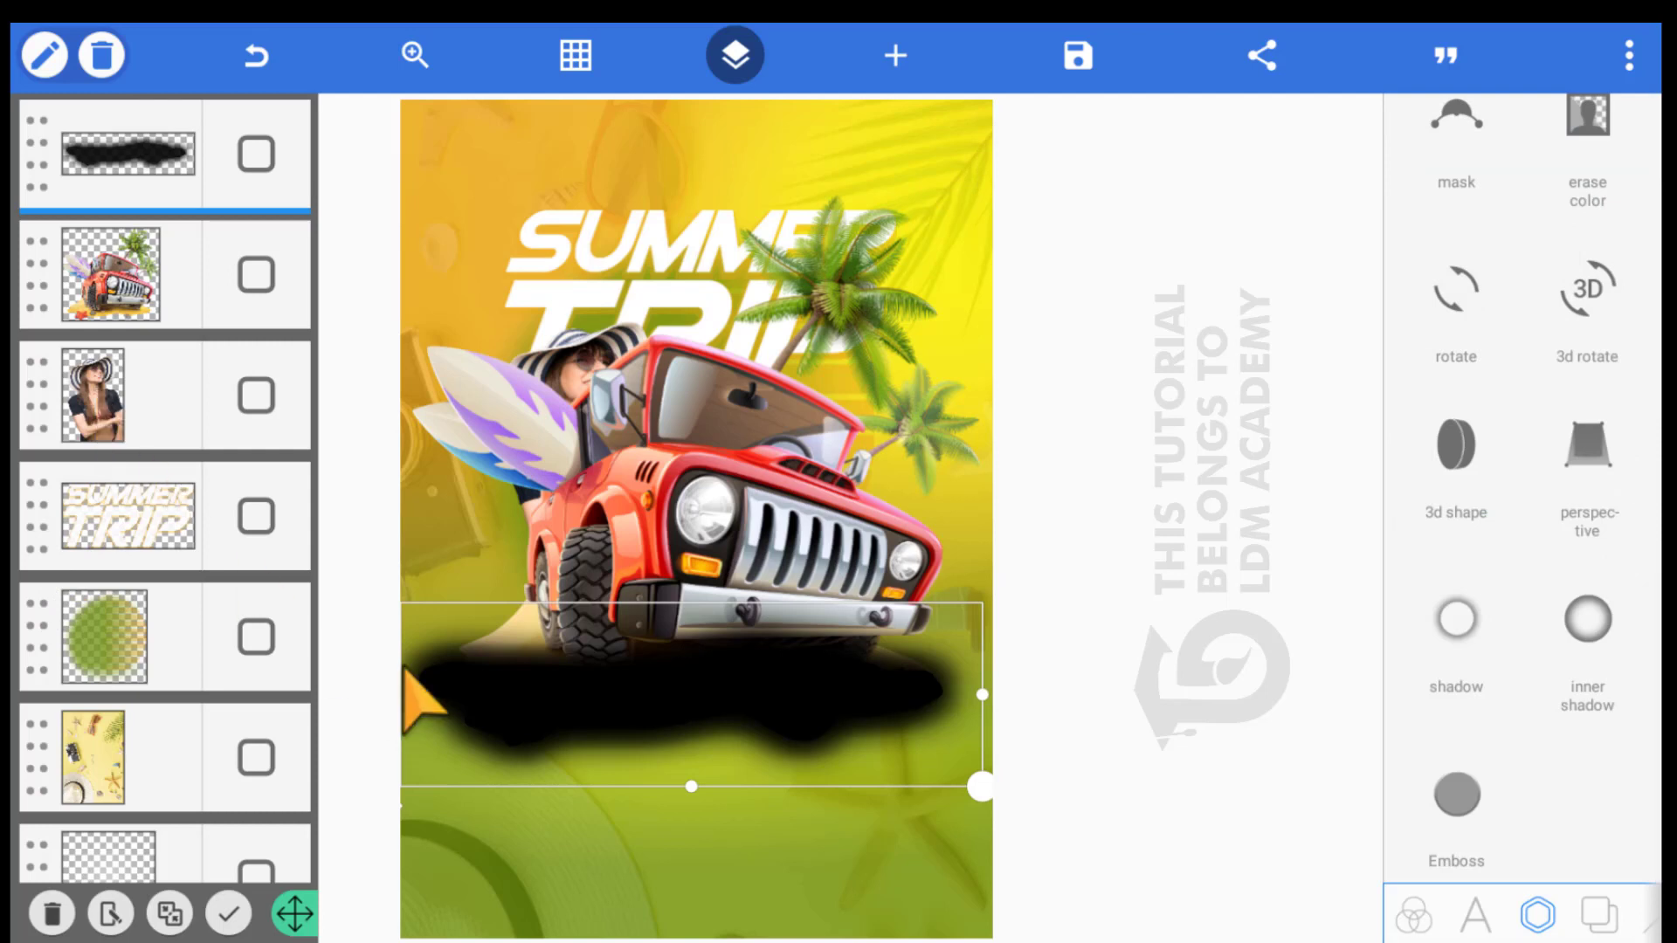
Add a square shape and shrink it to a small box near the middle of the black drawing
click(892, 57)
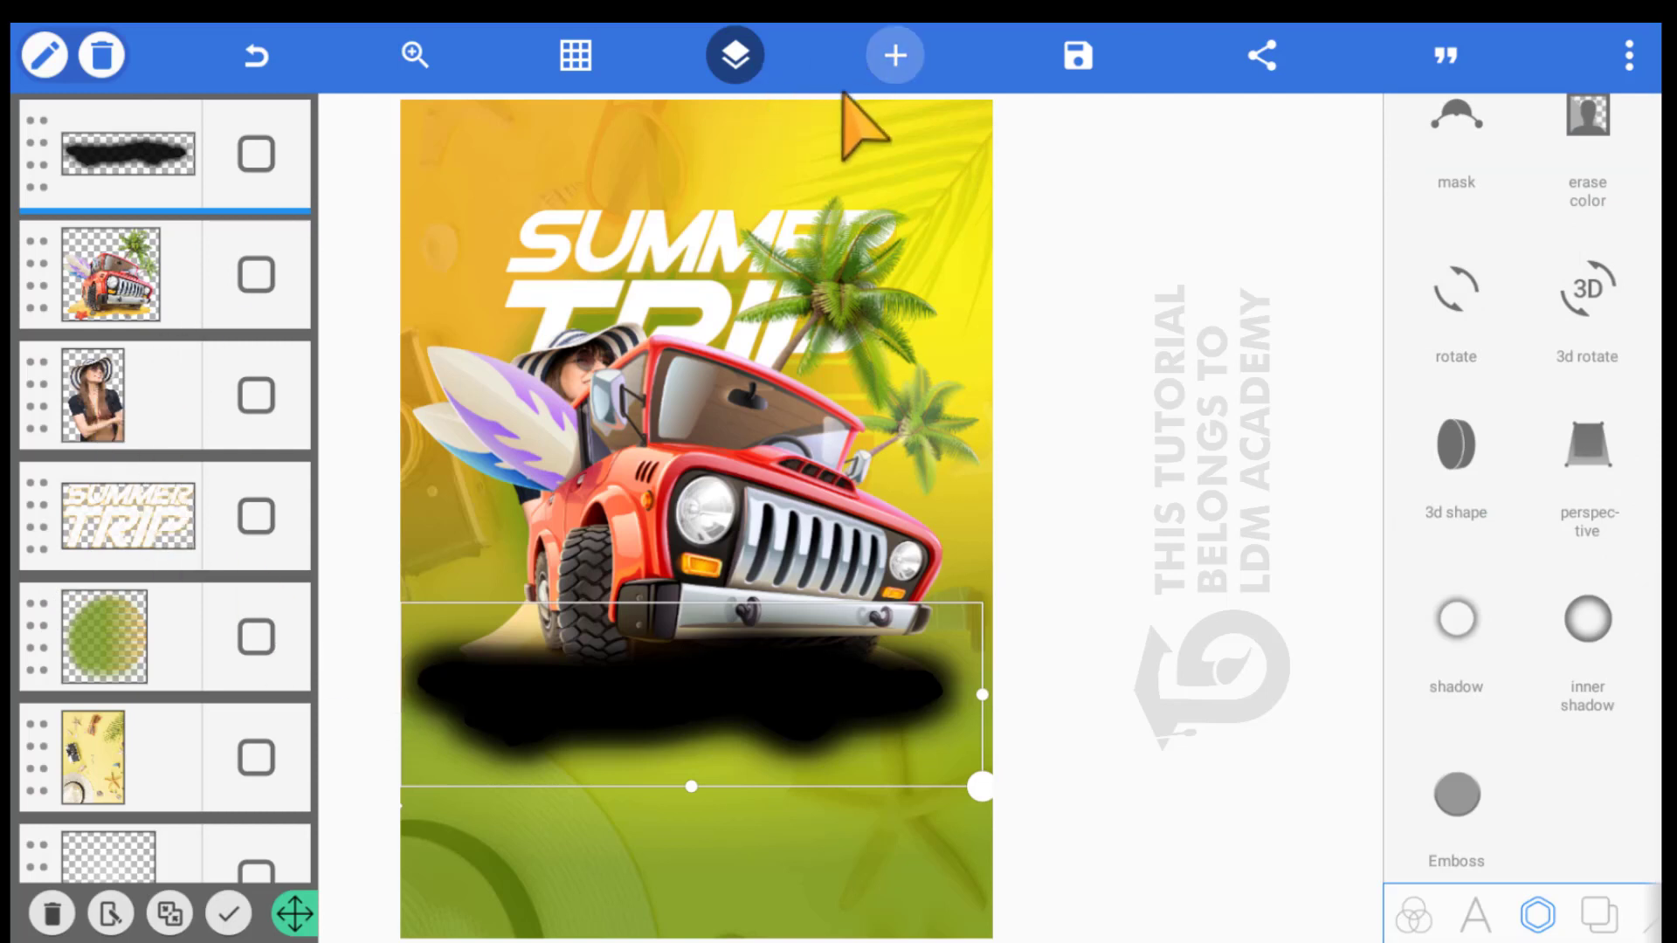
click(872, 263)
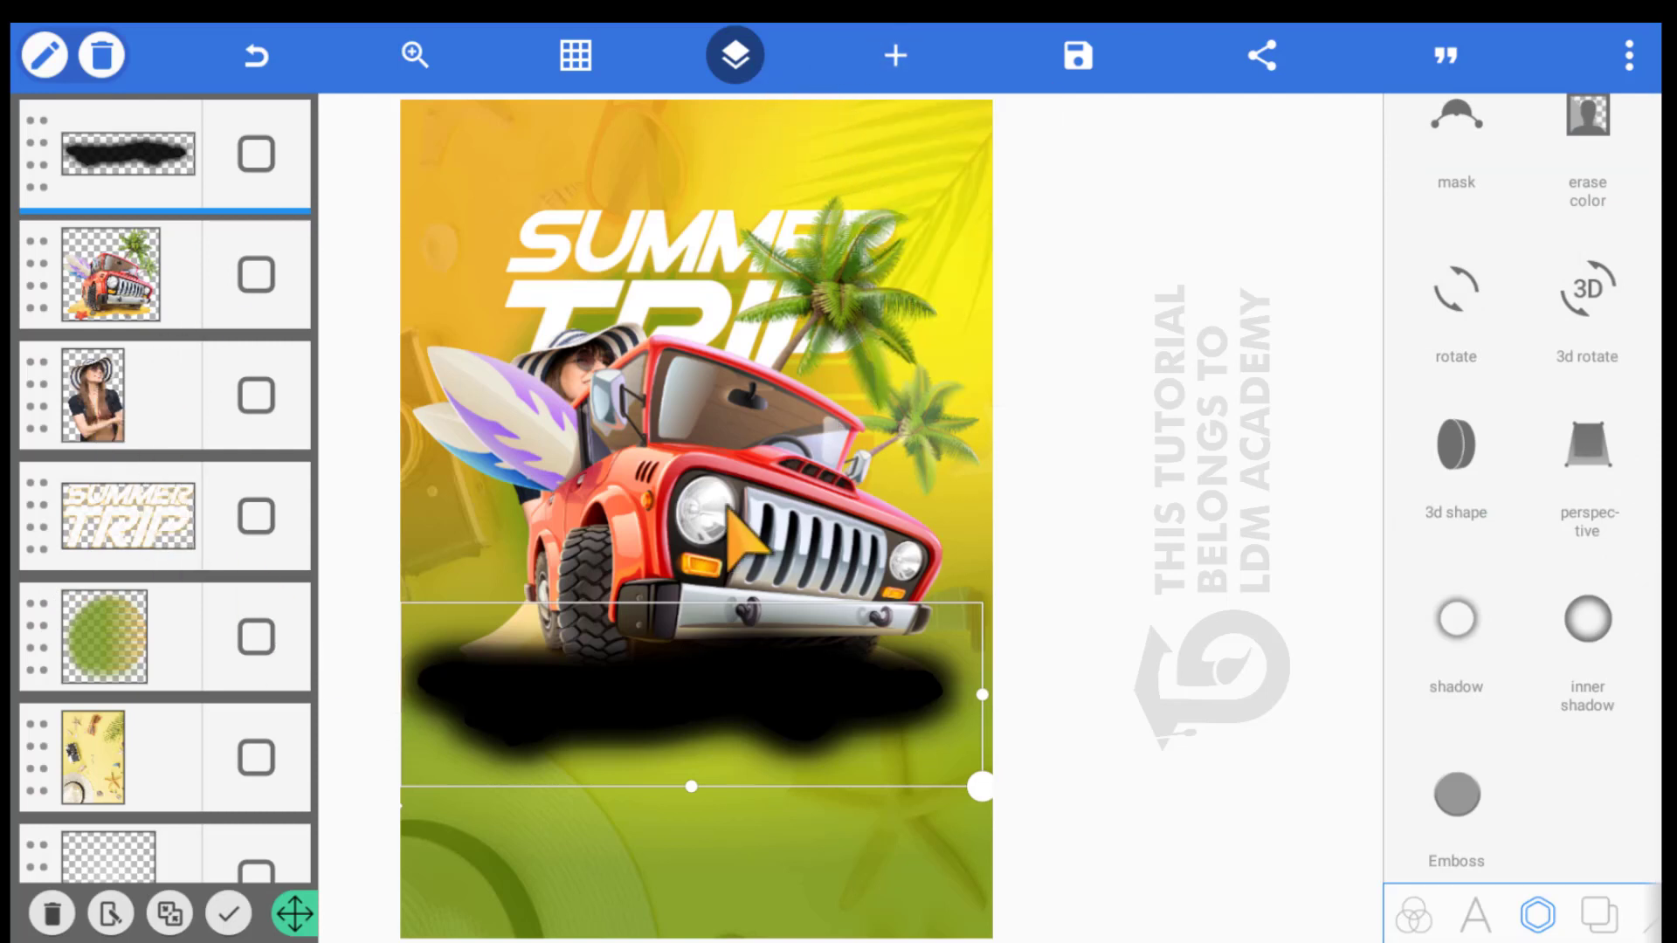
drag(784, 623, 522, 362)
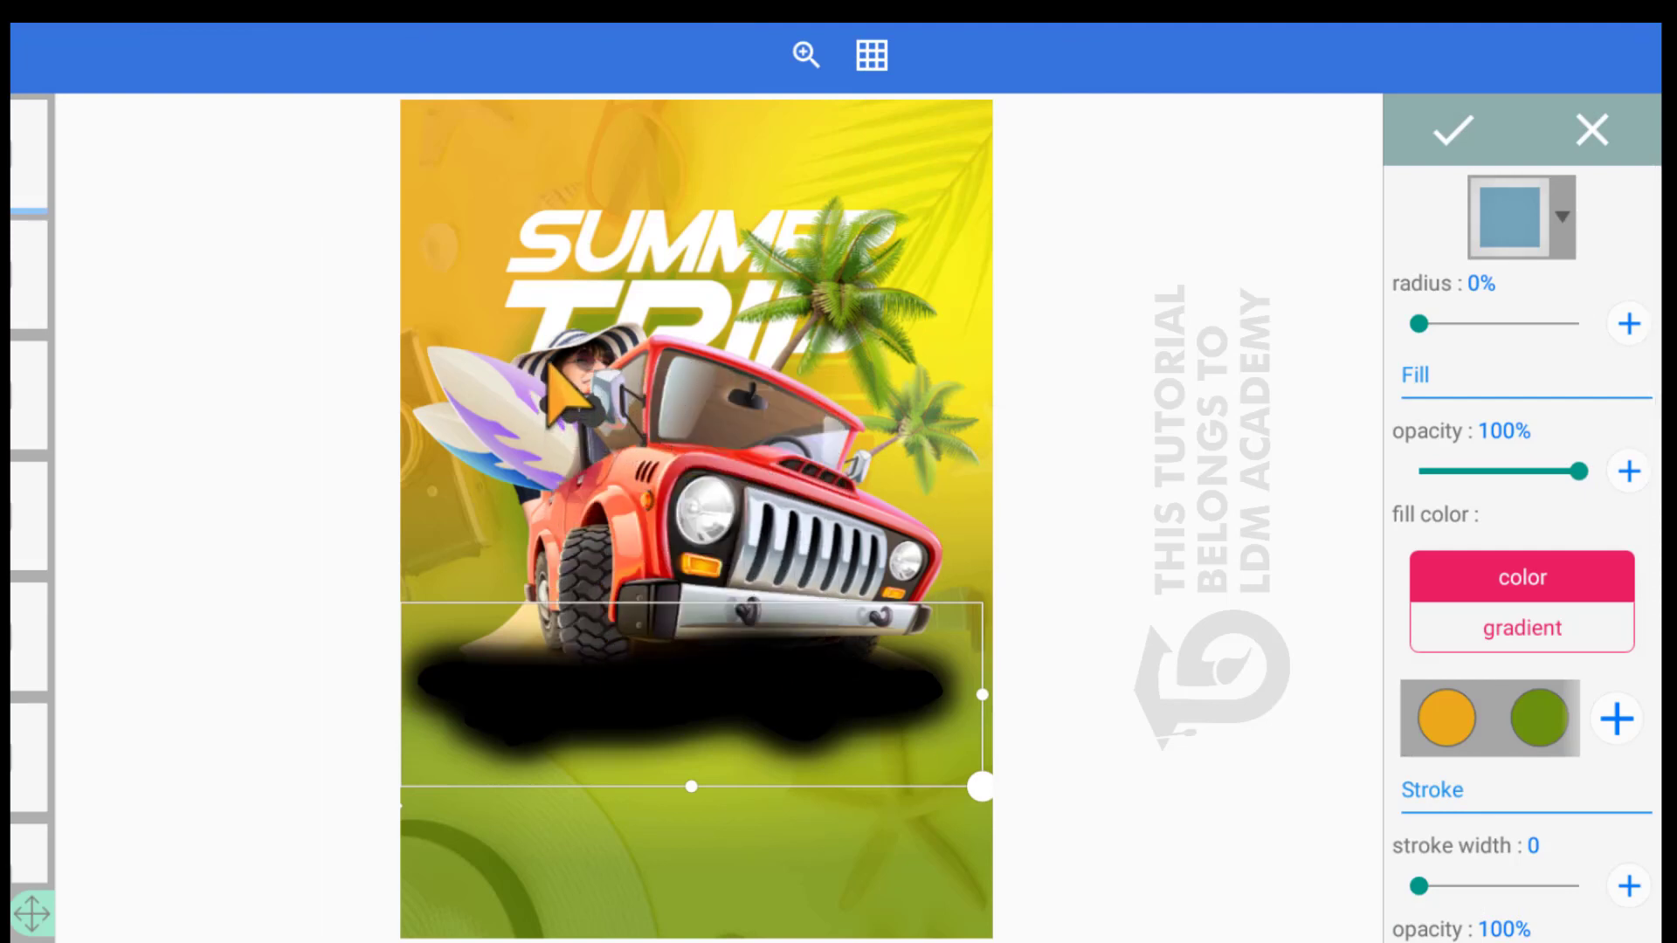
click(1452, 129)
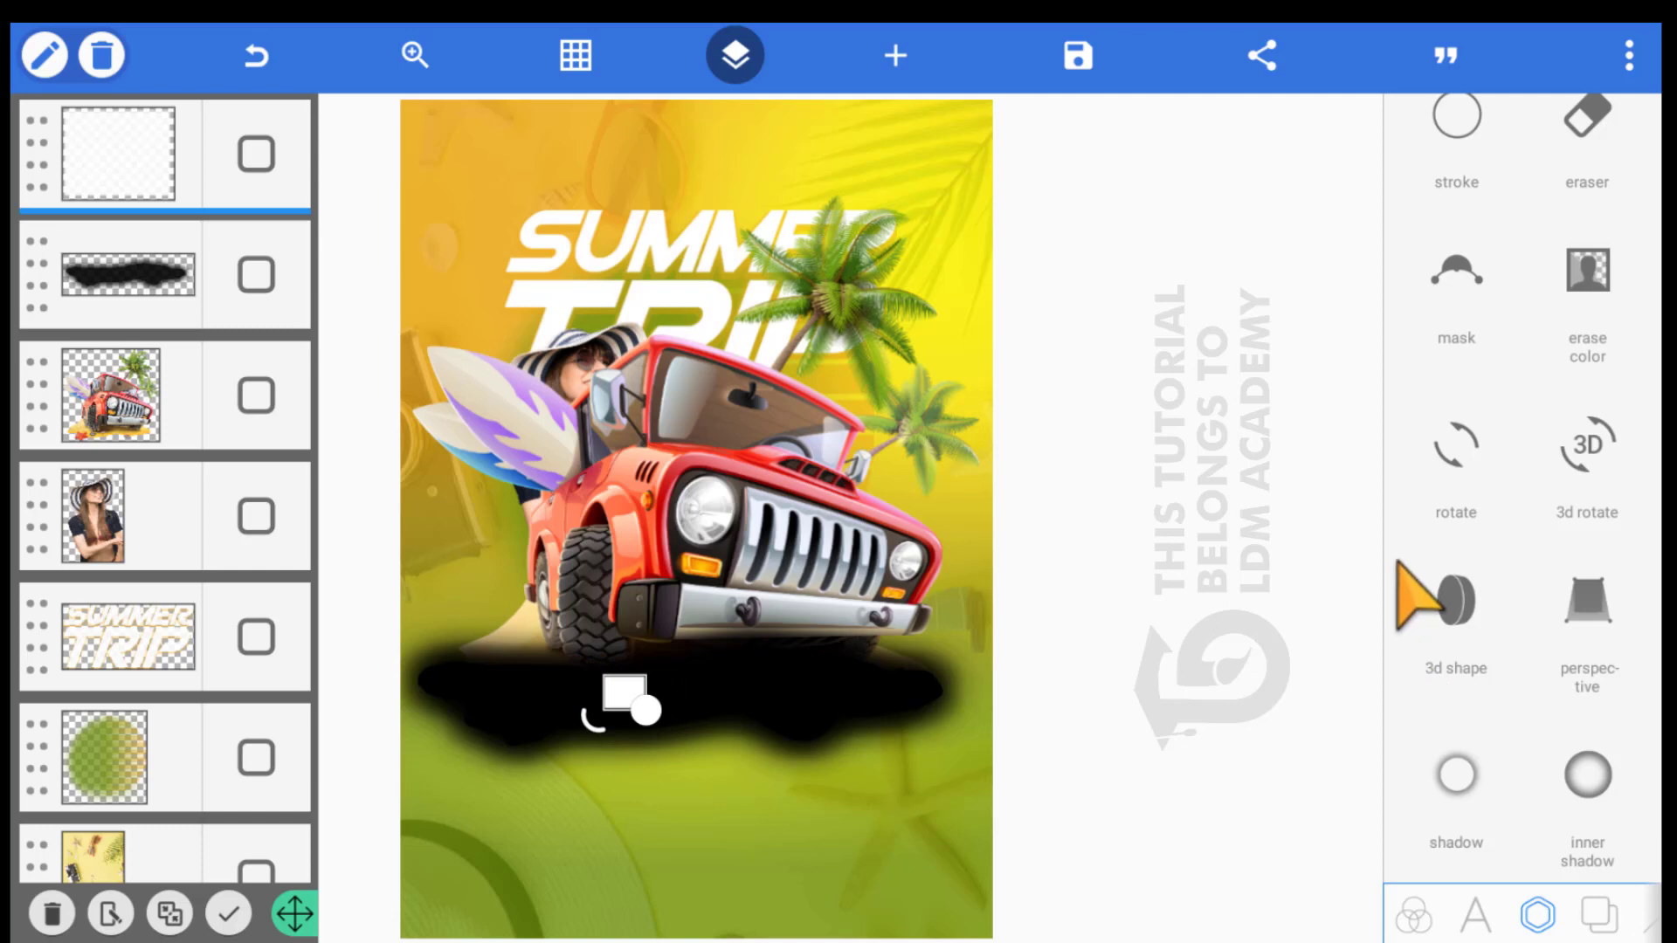
Color the small square black so it blends into the drawing behind it
scroll(1414, 591, up, 6)
click(1384, 345)
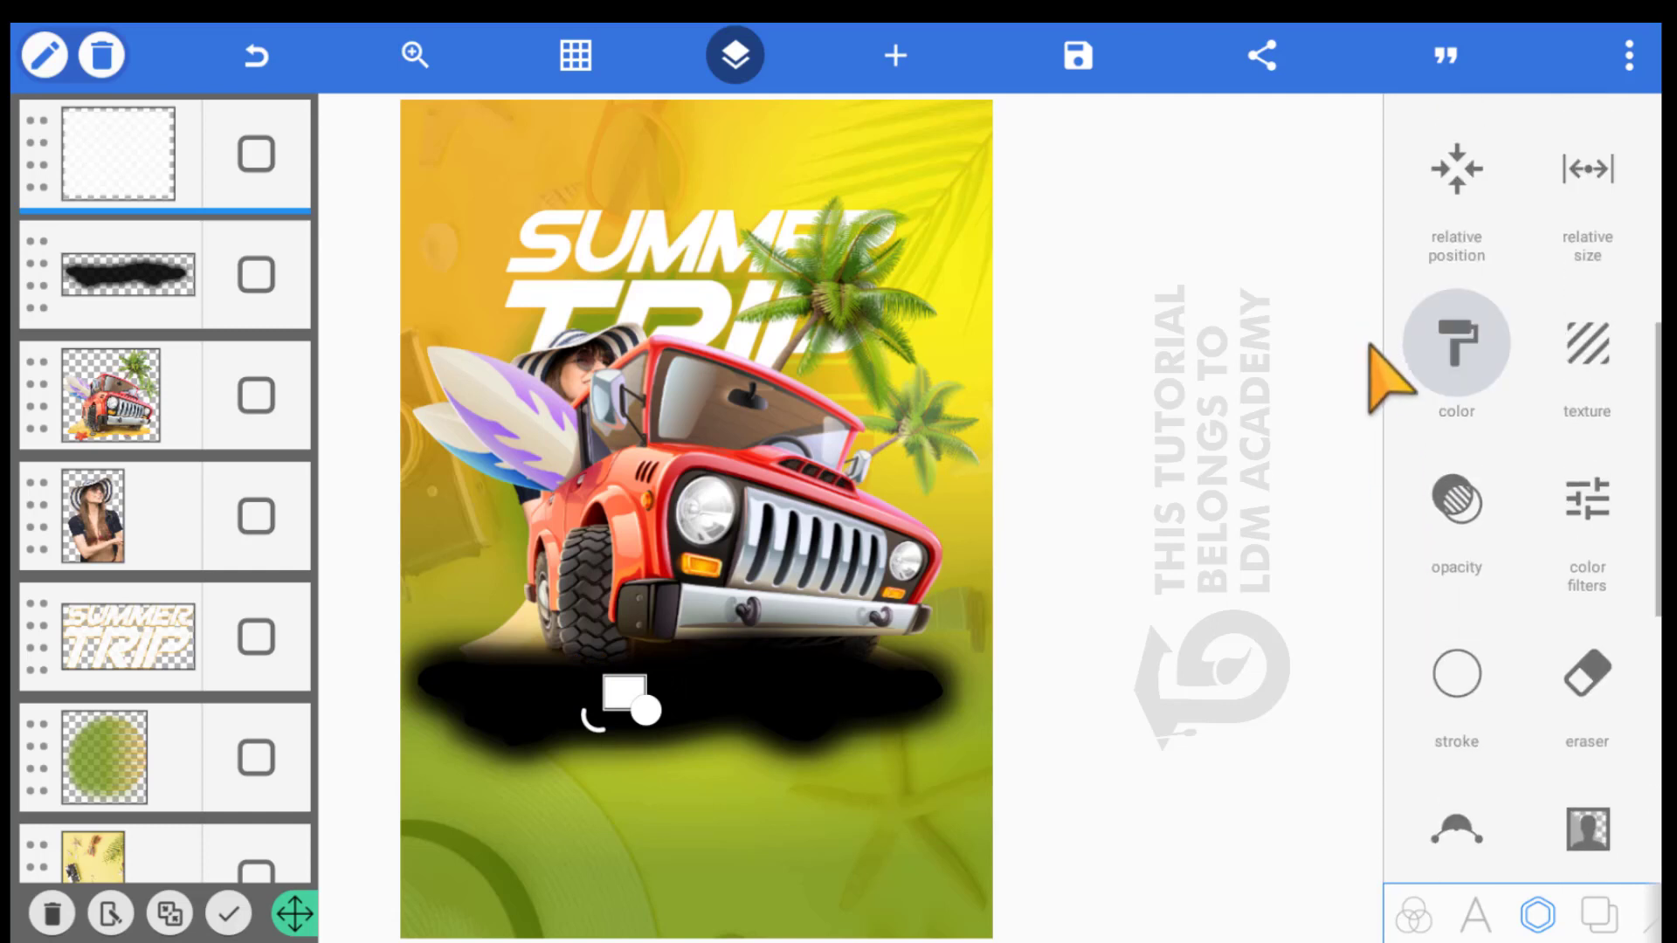
click(1476, 206)
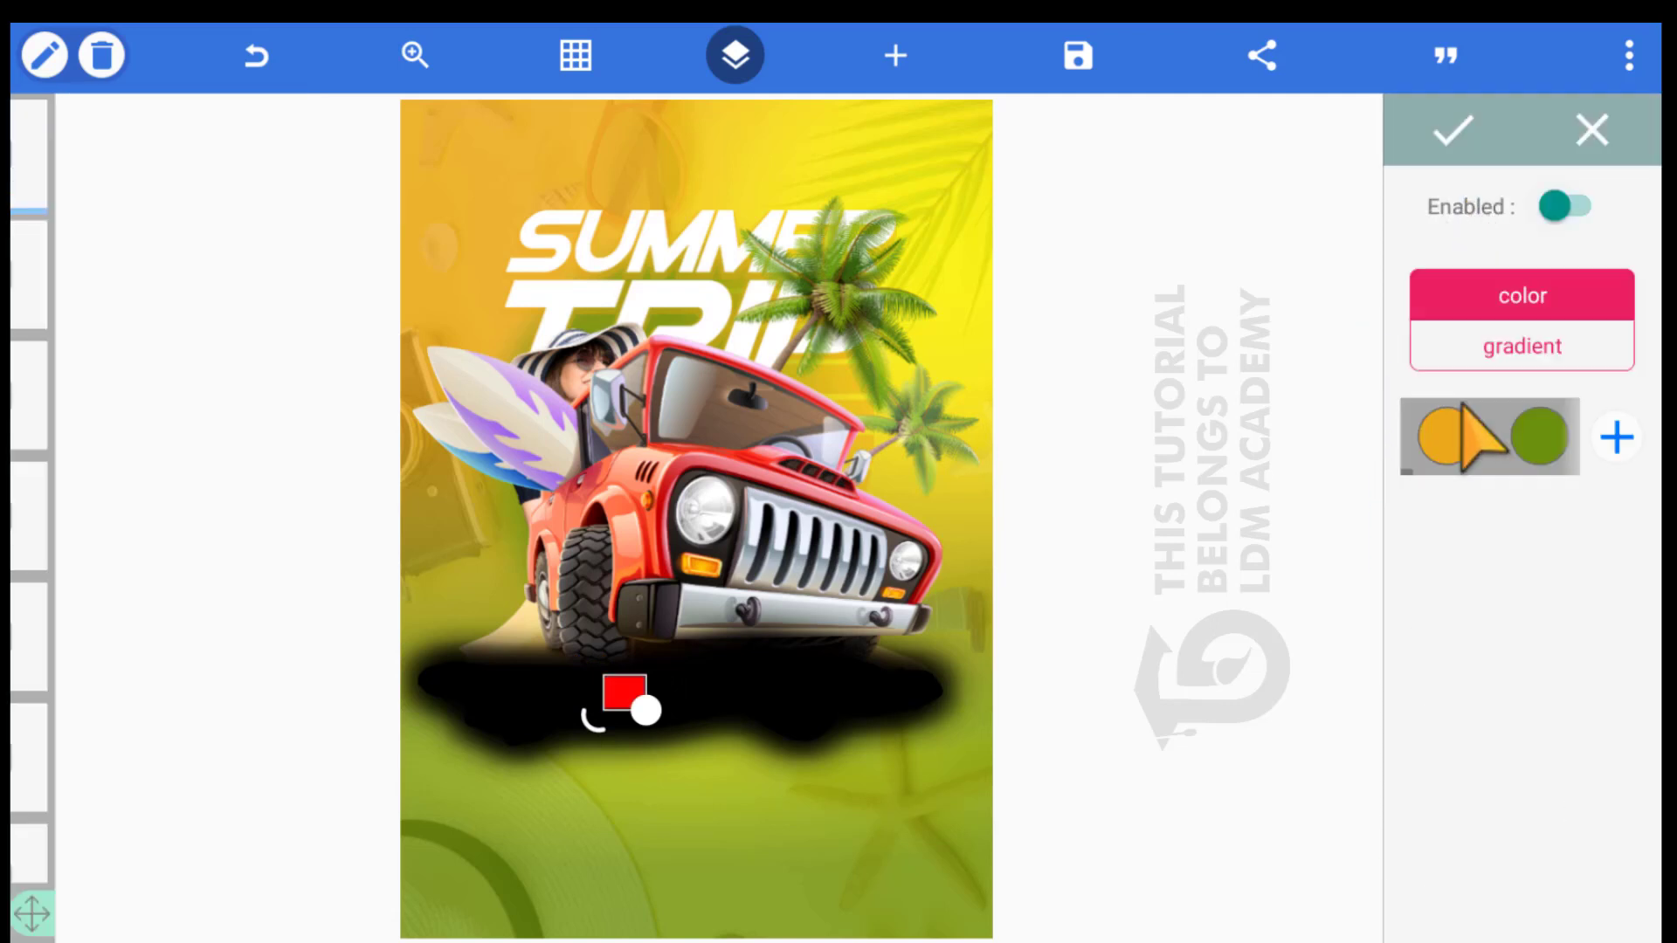
drag(1426, 405, 1041, 591)
click(1412, 412)
click(1406, 131)
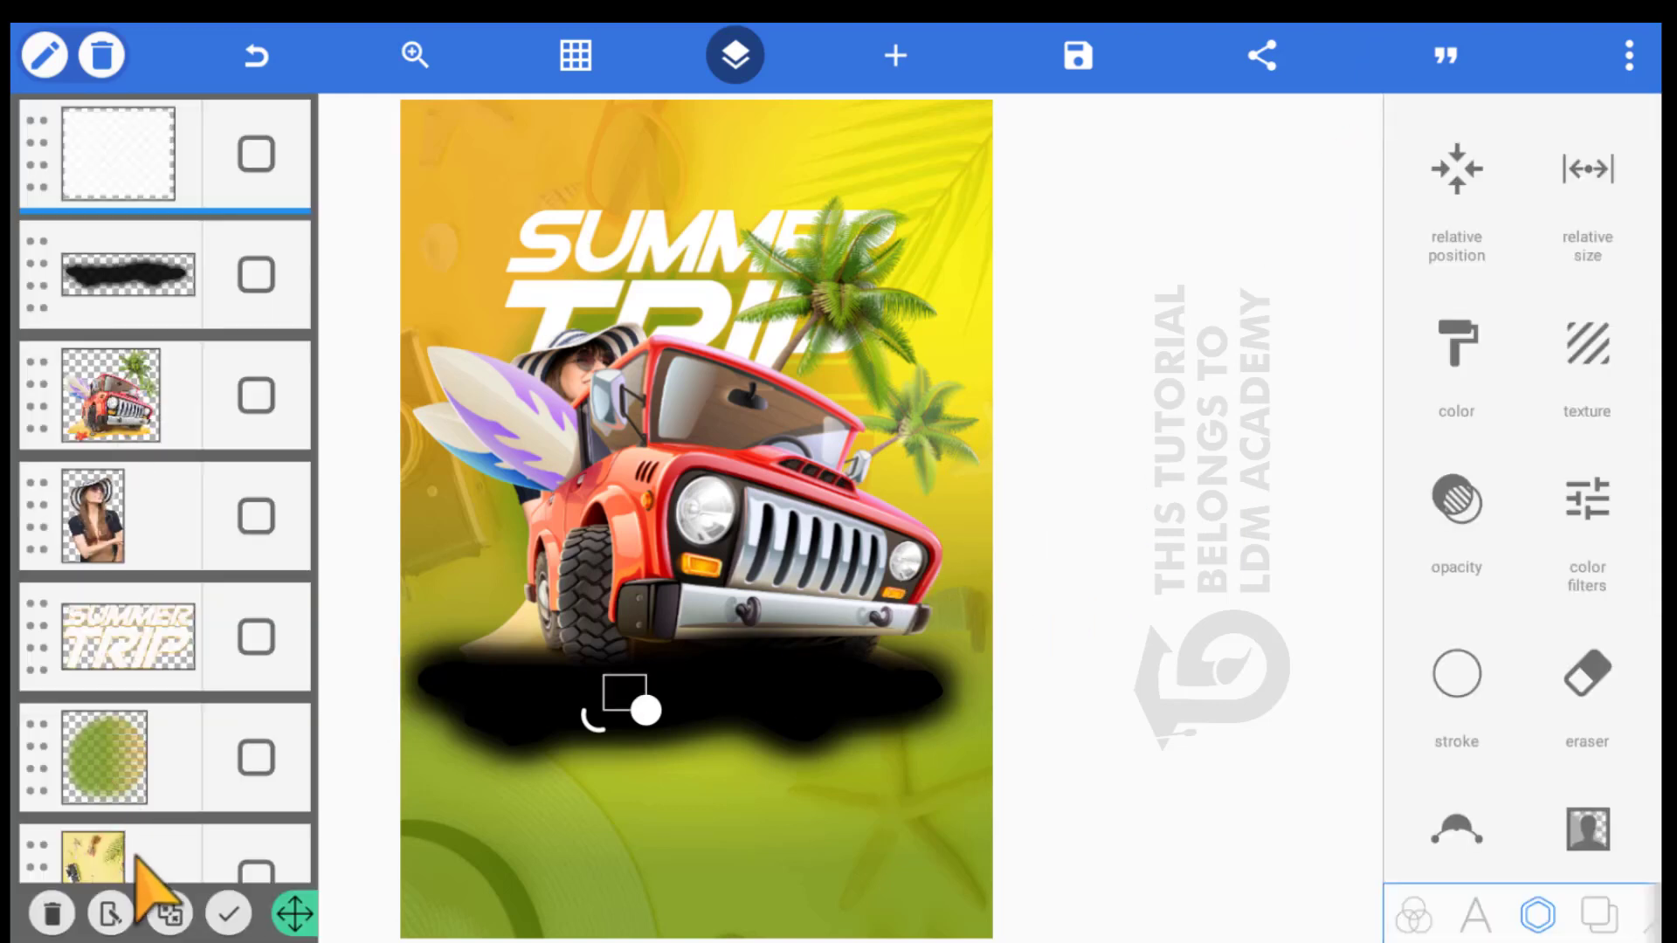
Merge the small black square with the blurred black drawing into one object
click(166, 908)
click(256, 154)
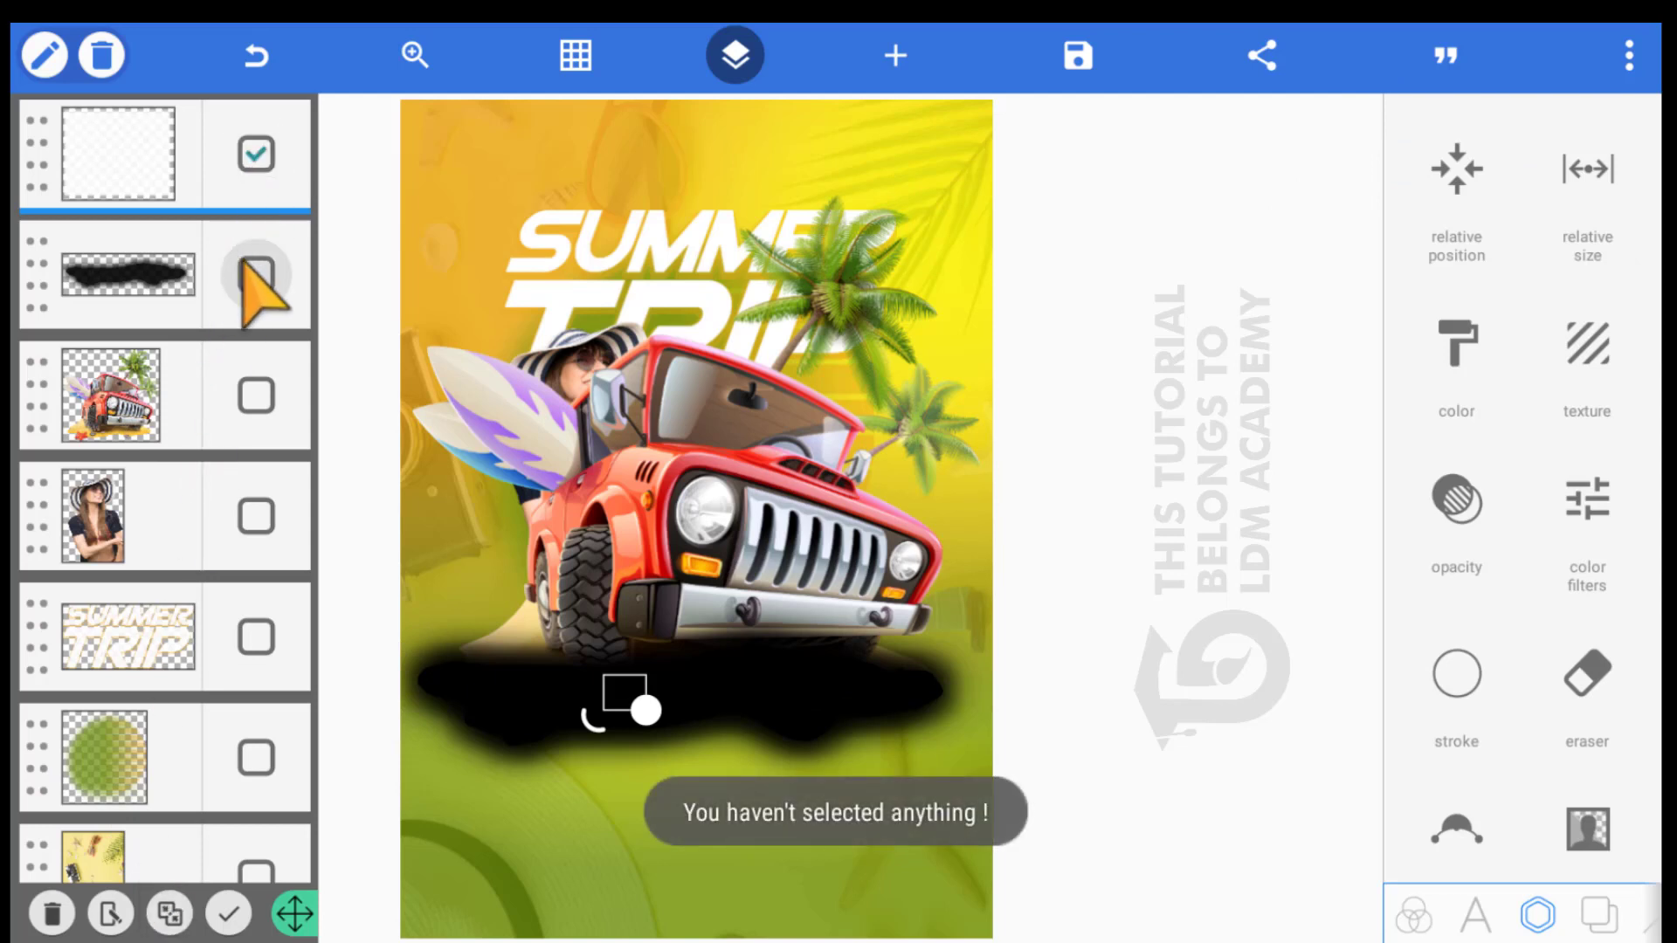
click(256, 275)
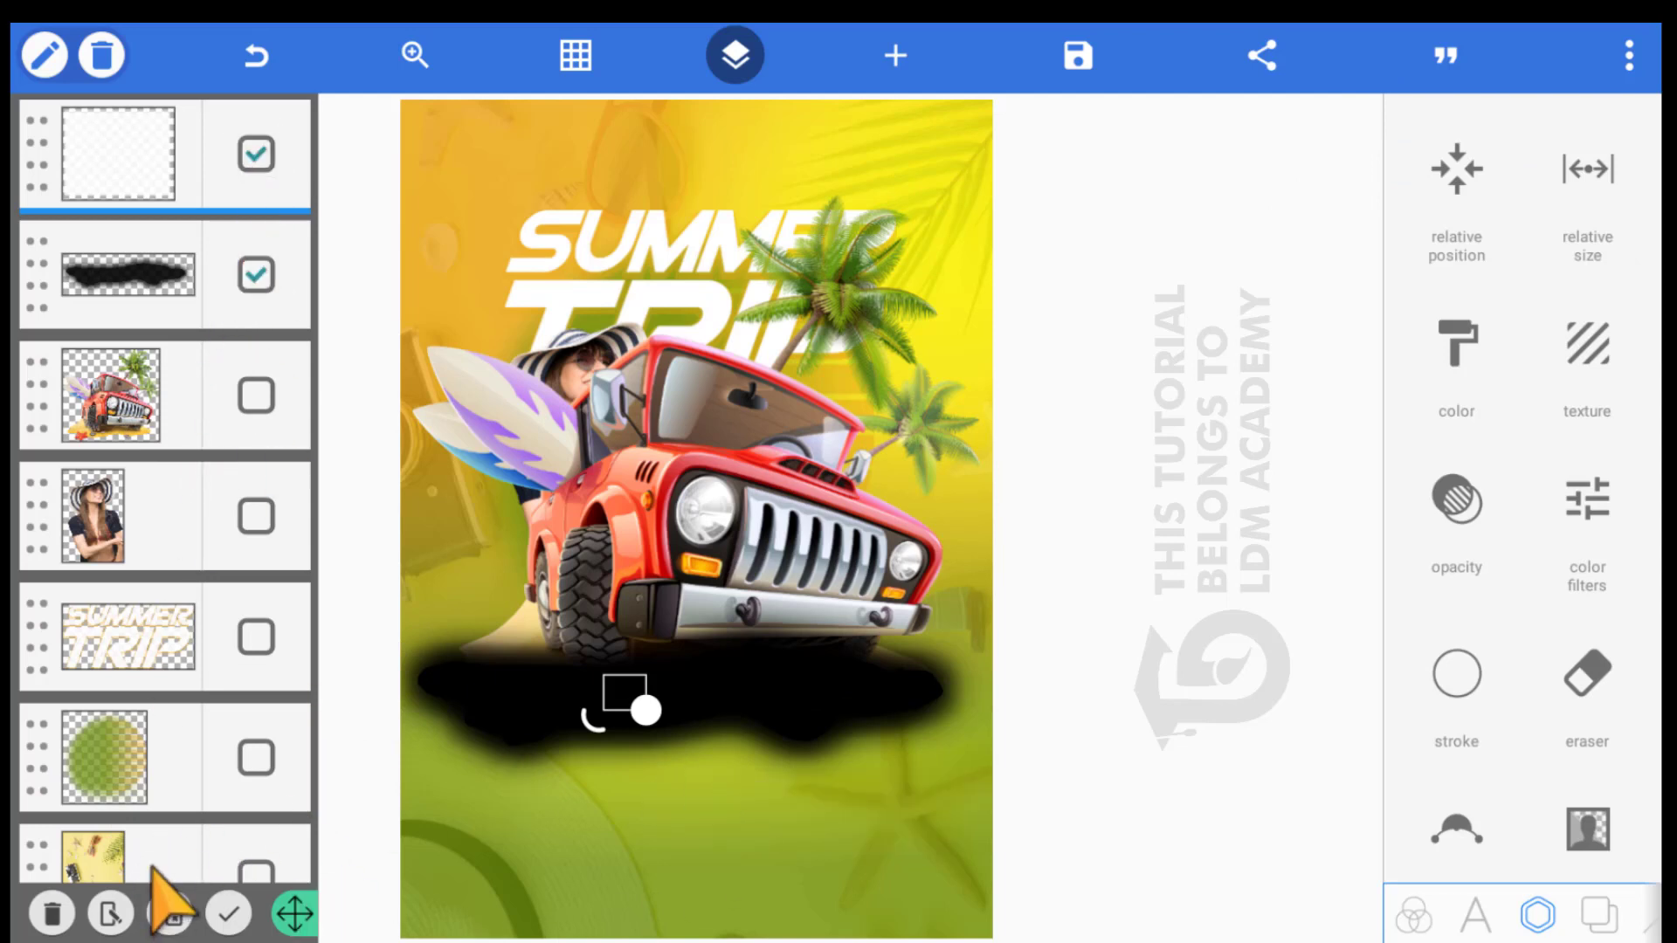
click(169, 908)
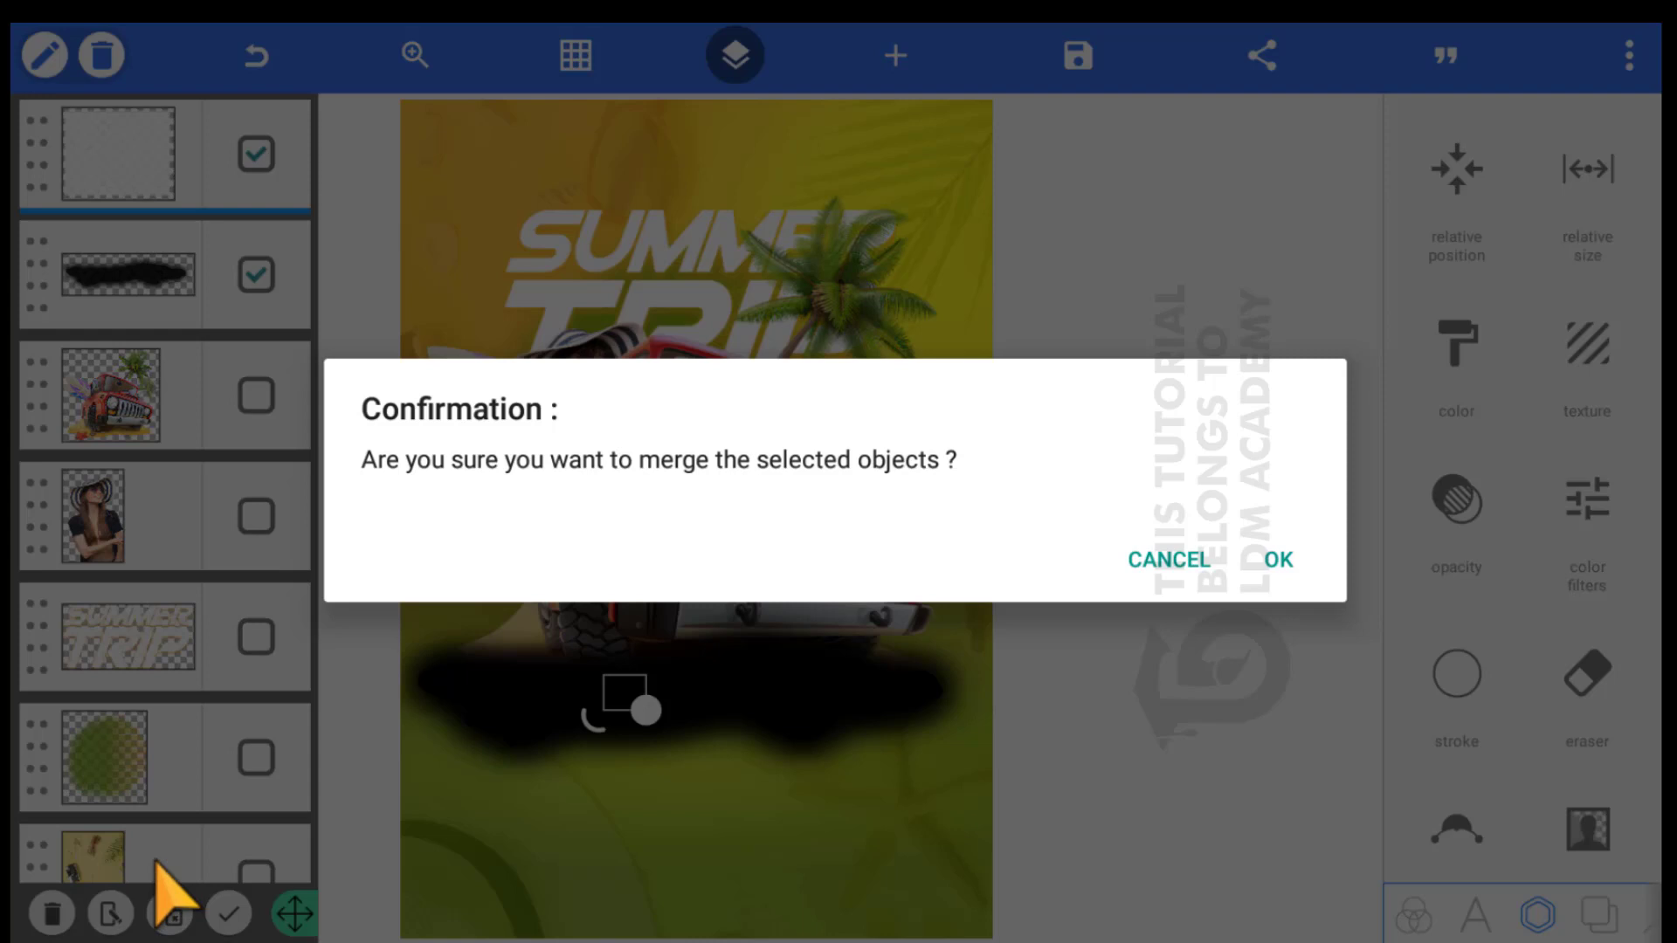
click(1189, 538)
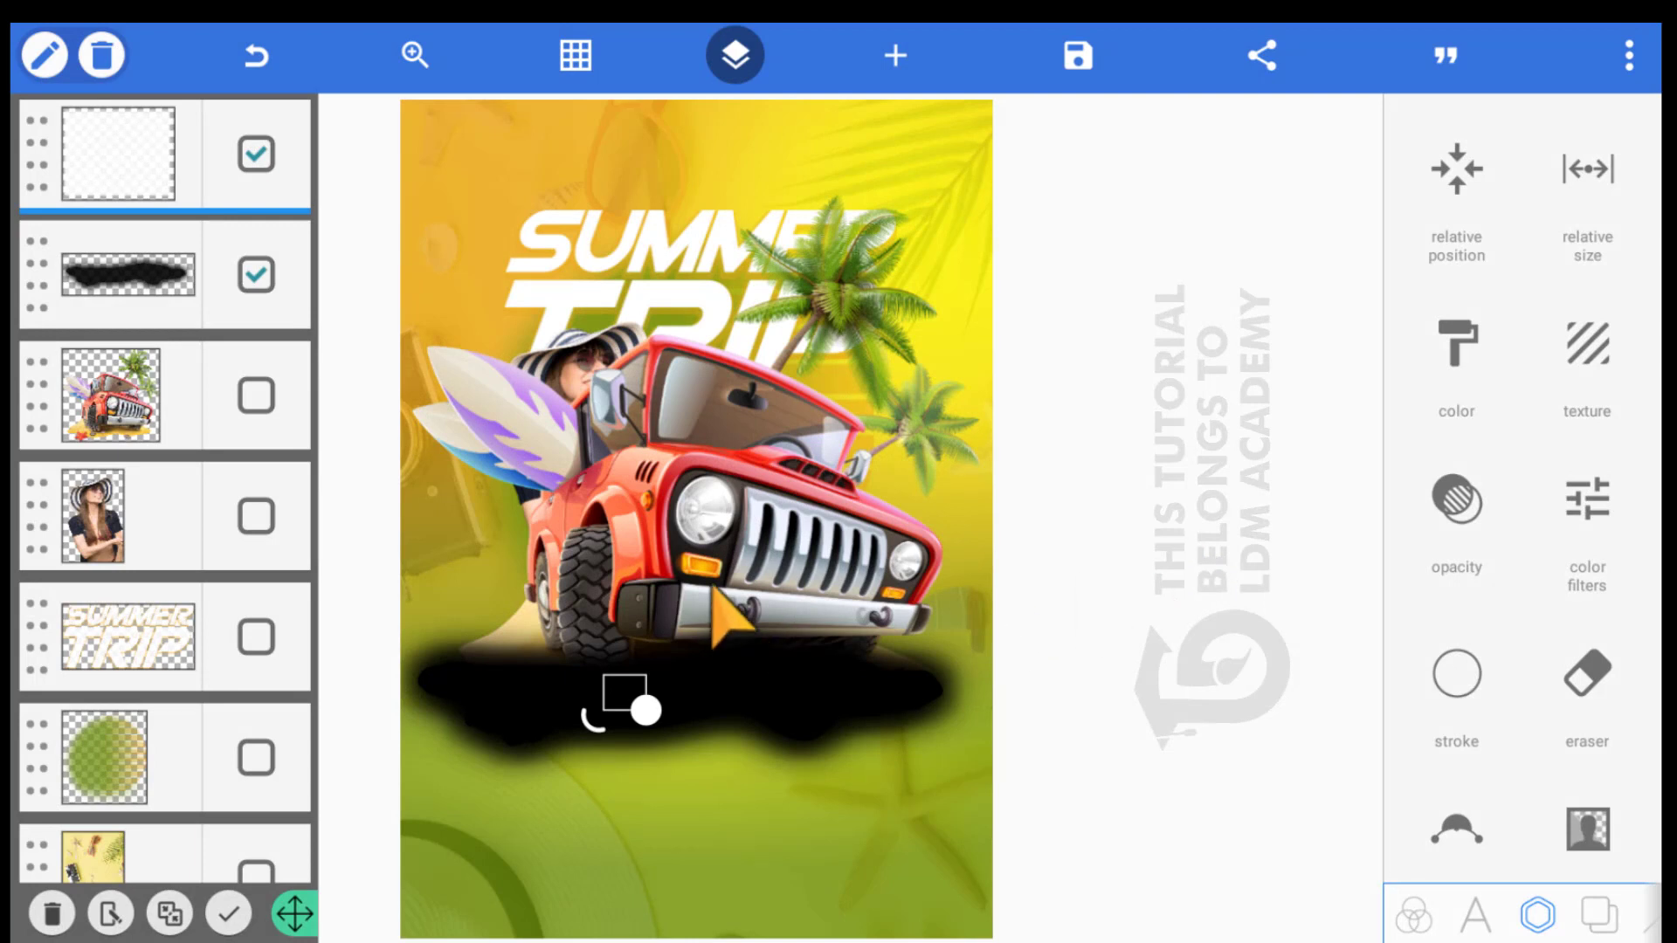
click(654, 712)
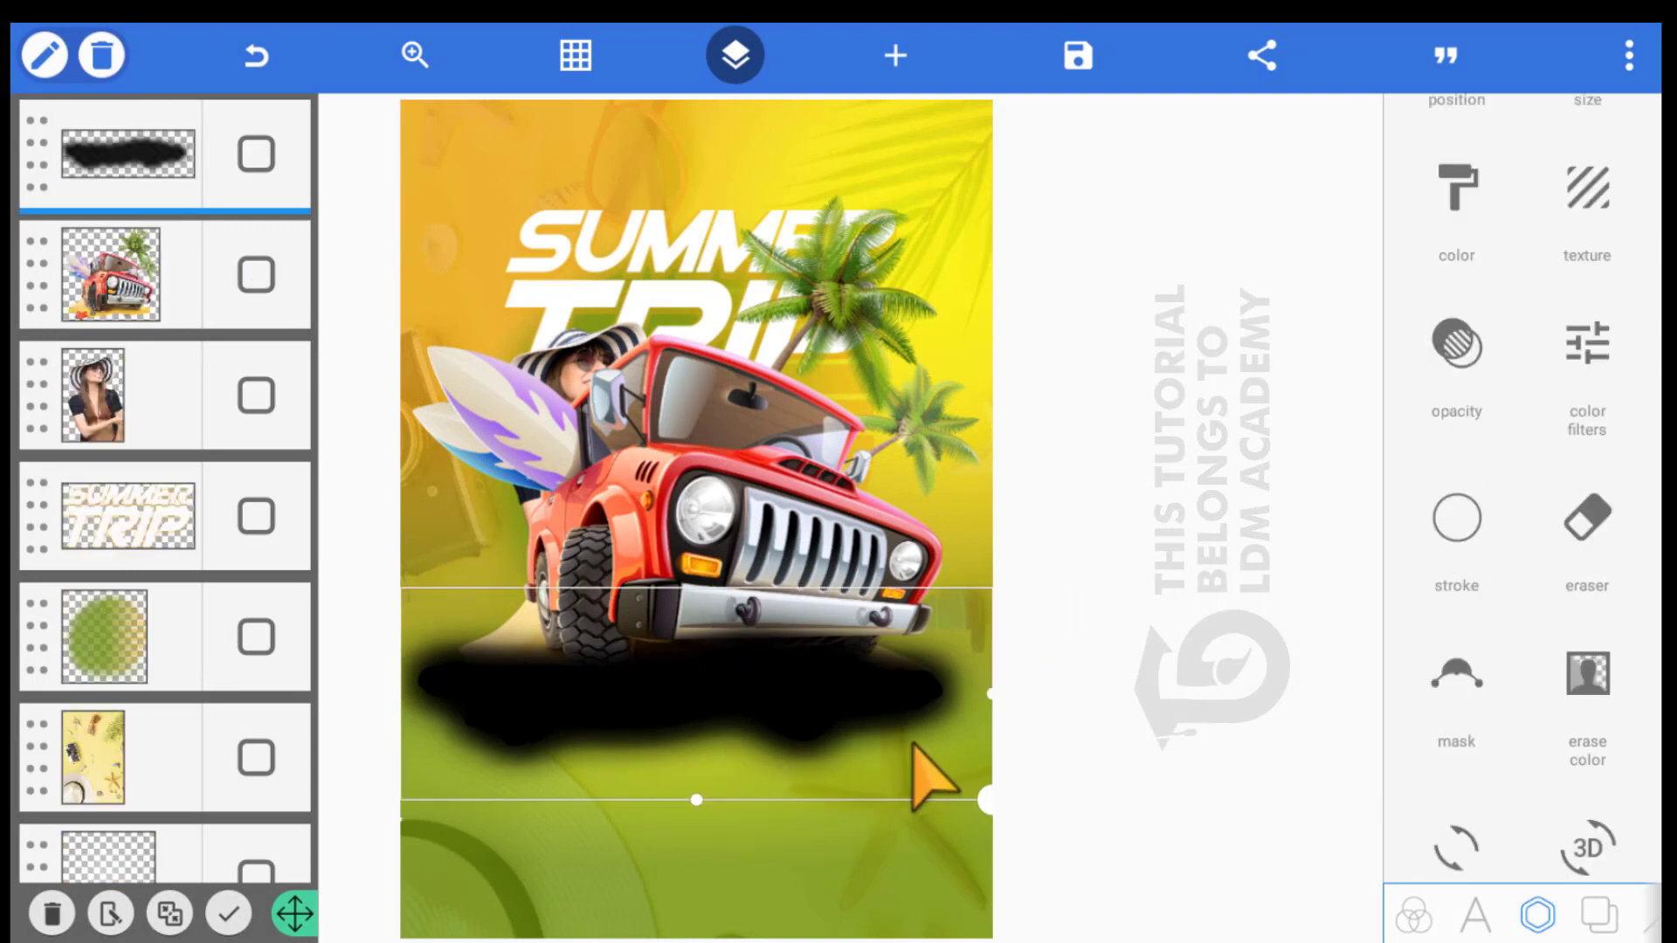
Recolor the merged shadow drawing with the dark green swatch
scroll(1367, 740, down, 5)
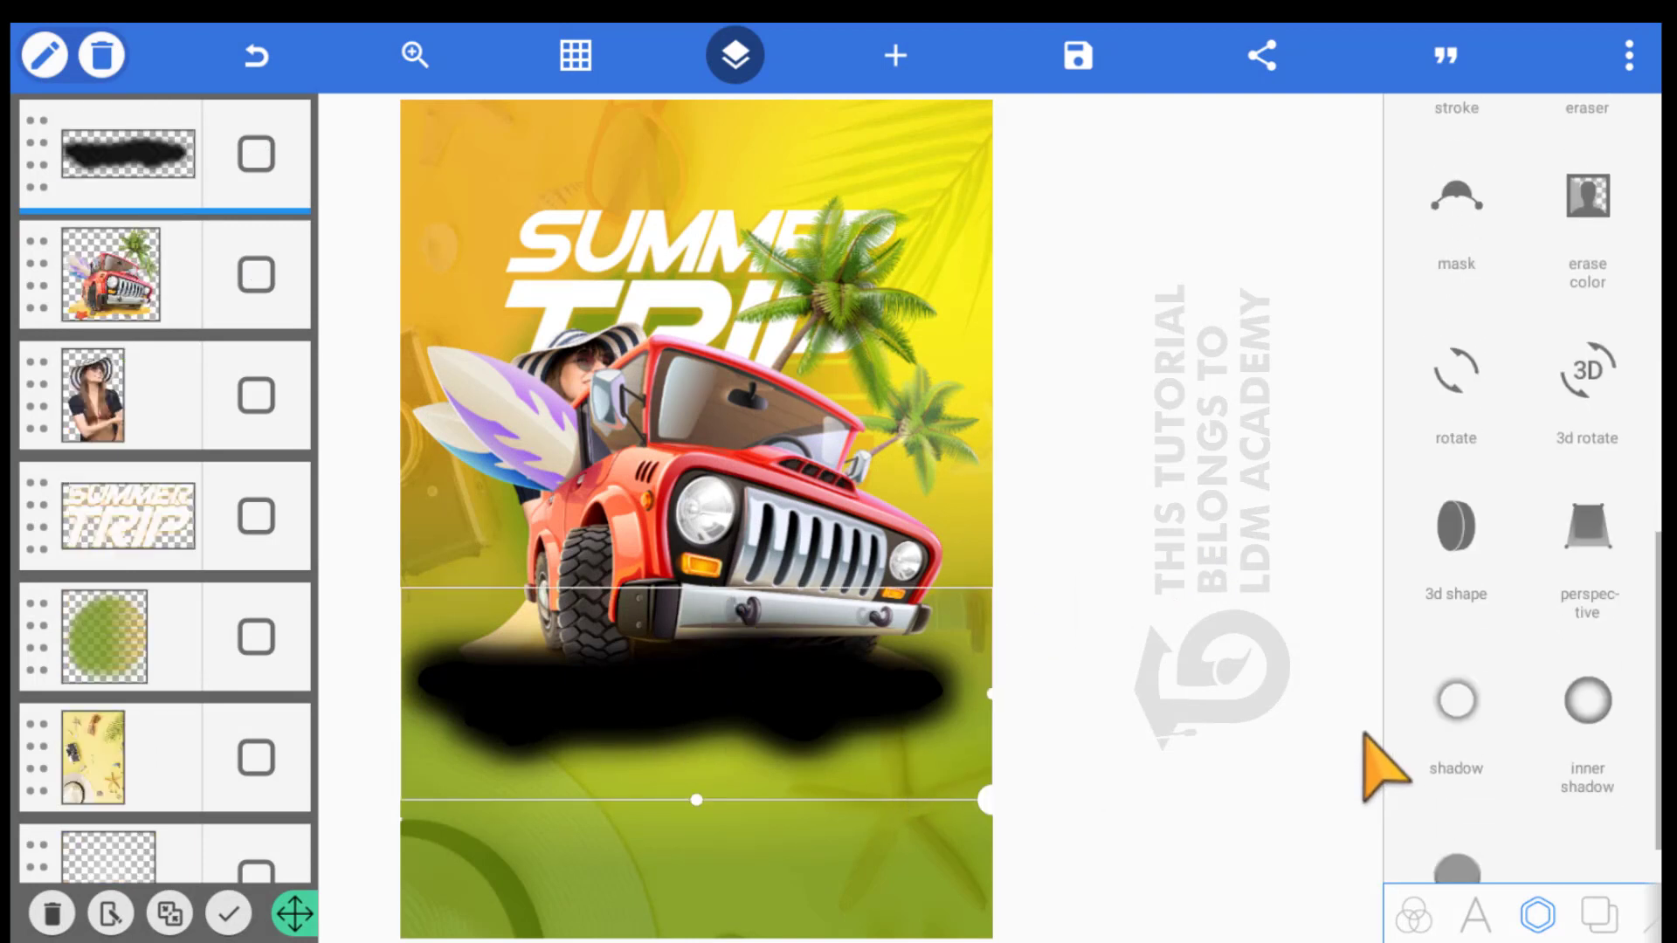
scroll(1387, 768, up, 5)
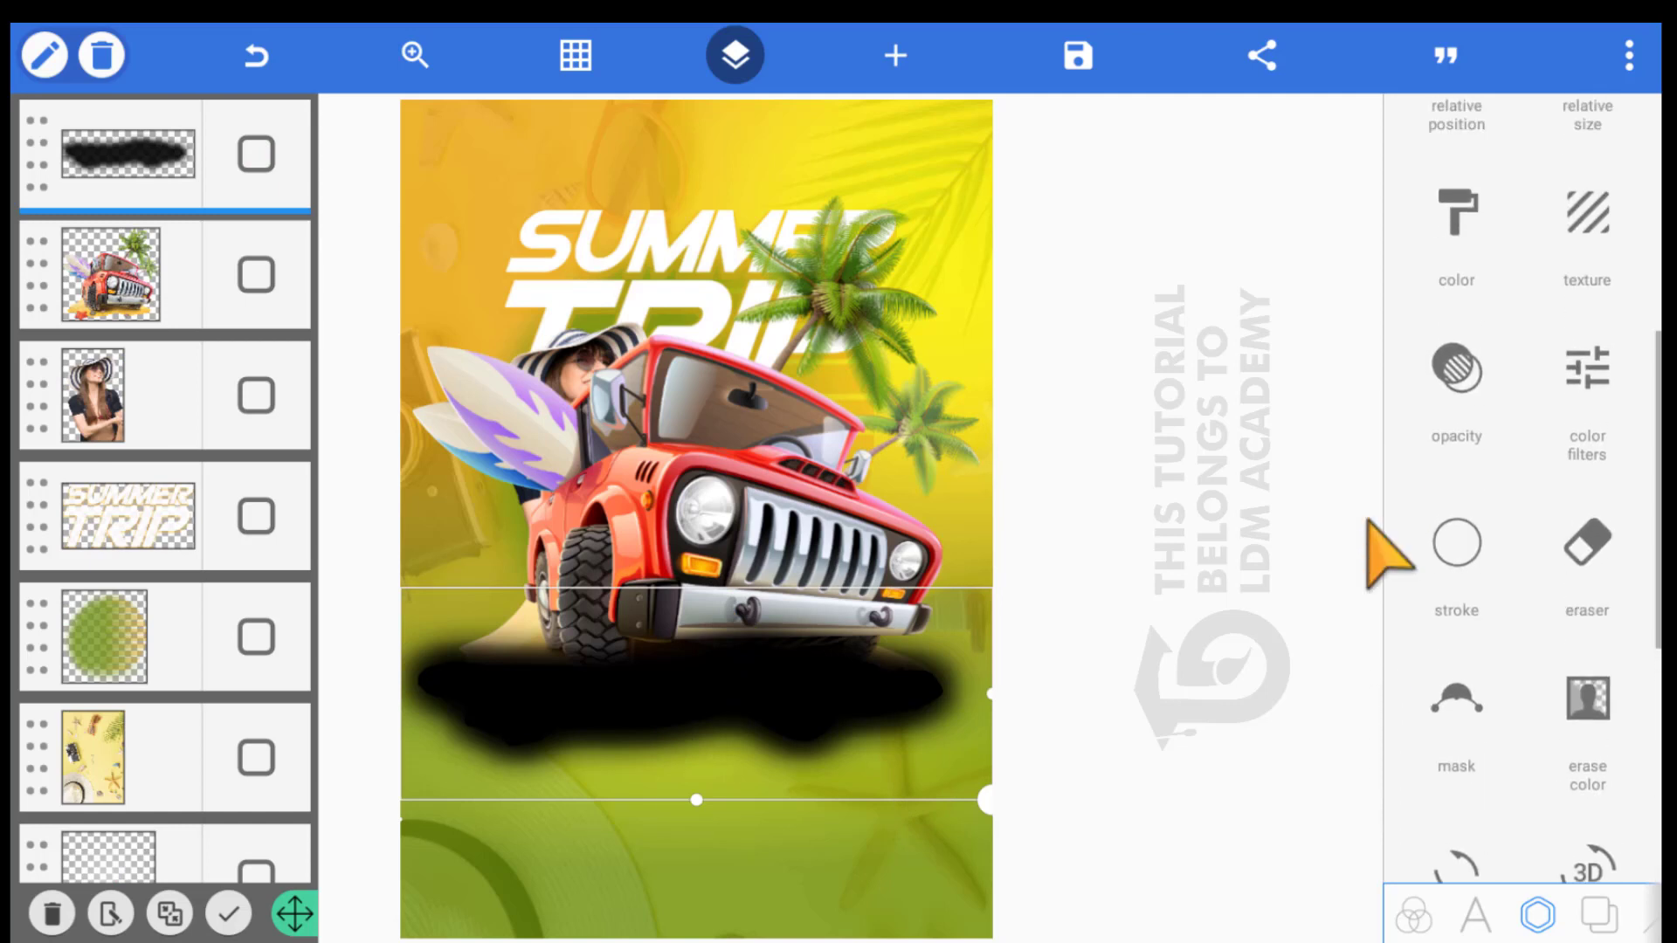
scroll(1373, 489, up, 2)
click(1362, 332)
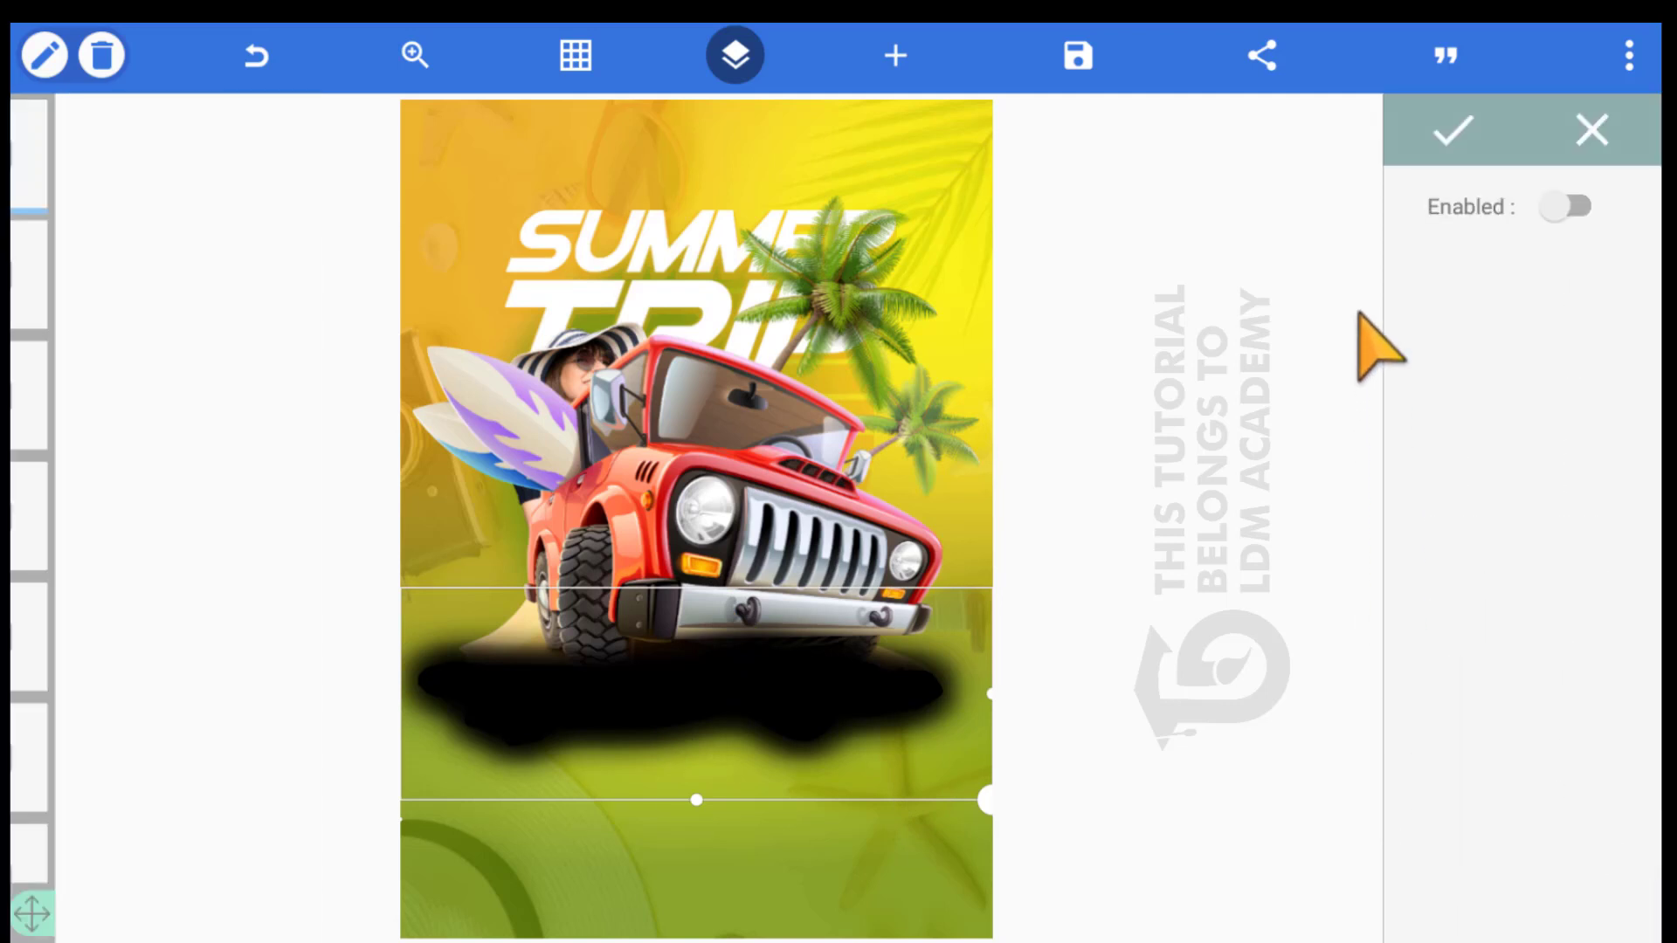
click(1445, 206)
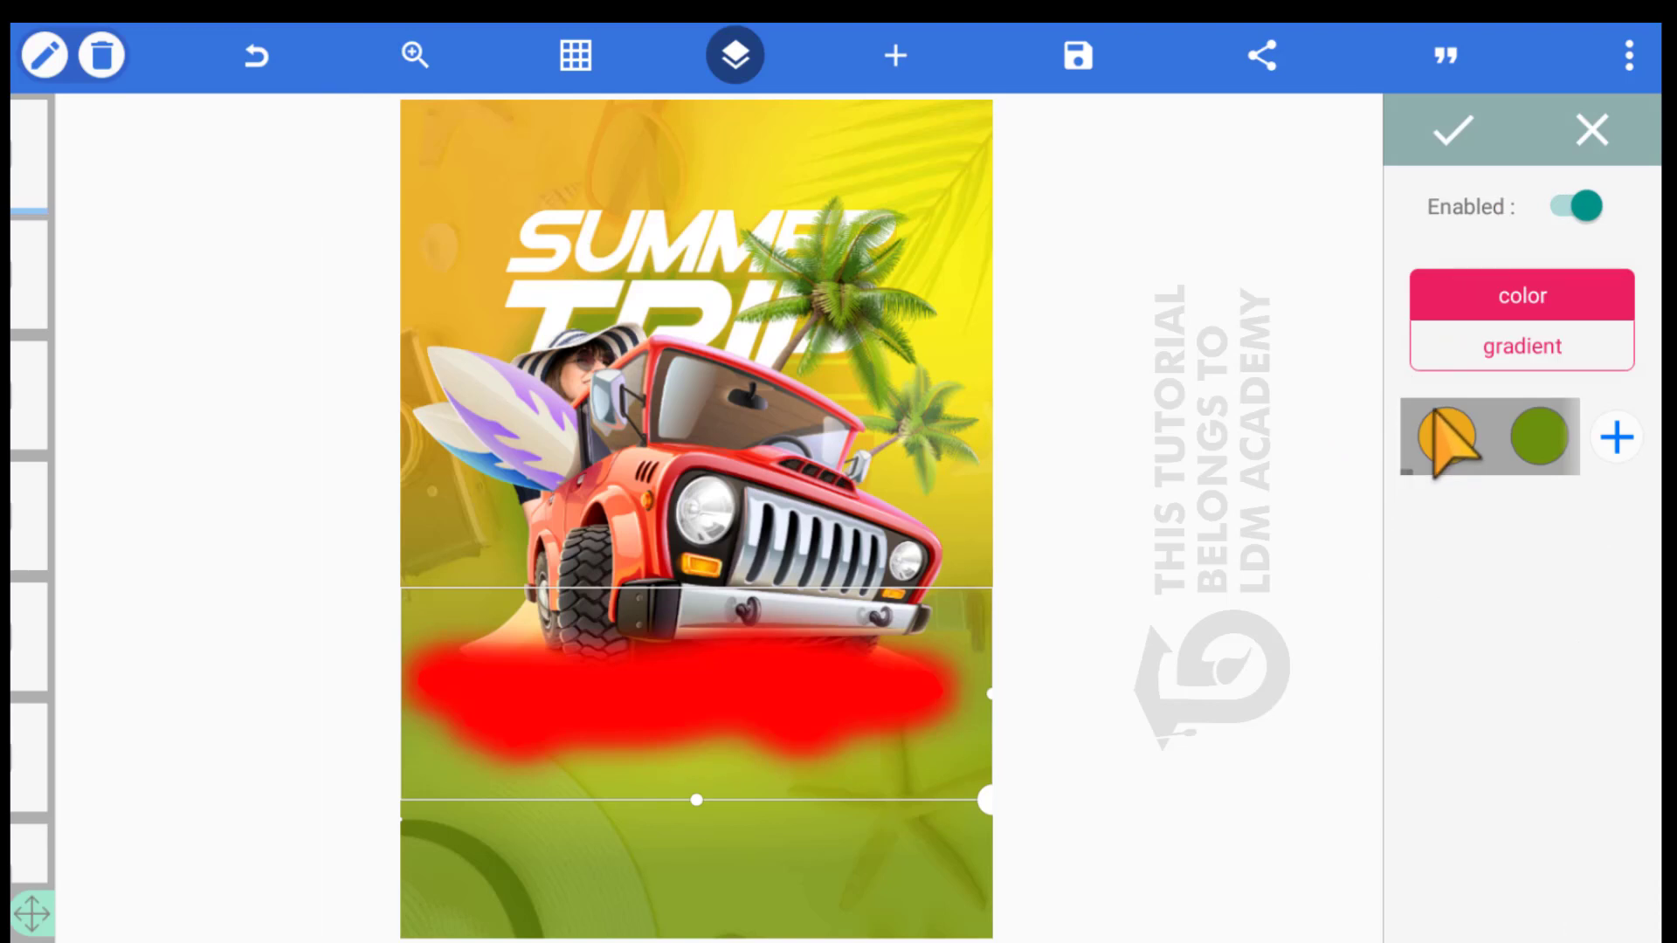
click(1375, 135)
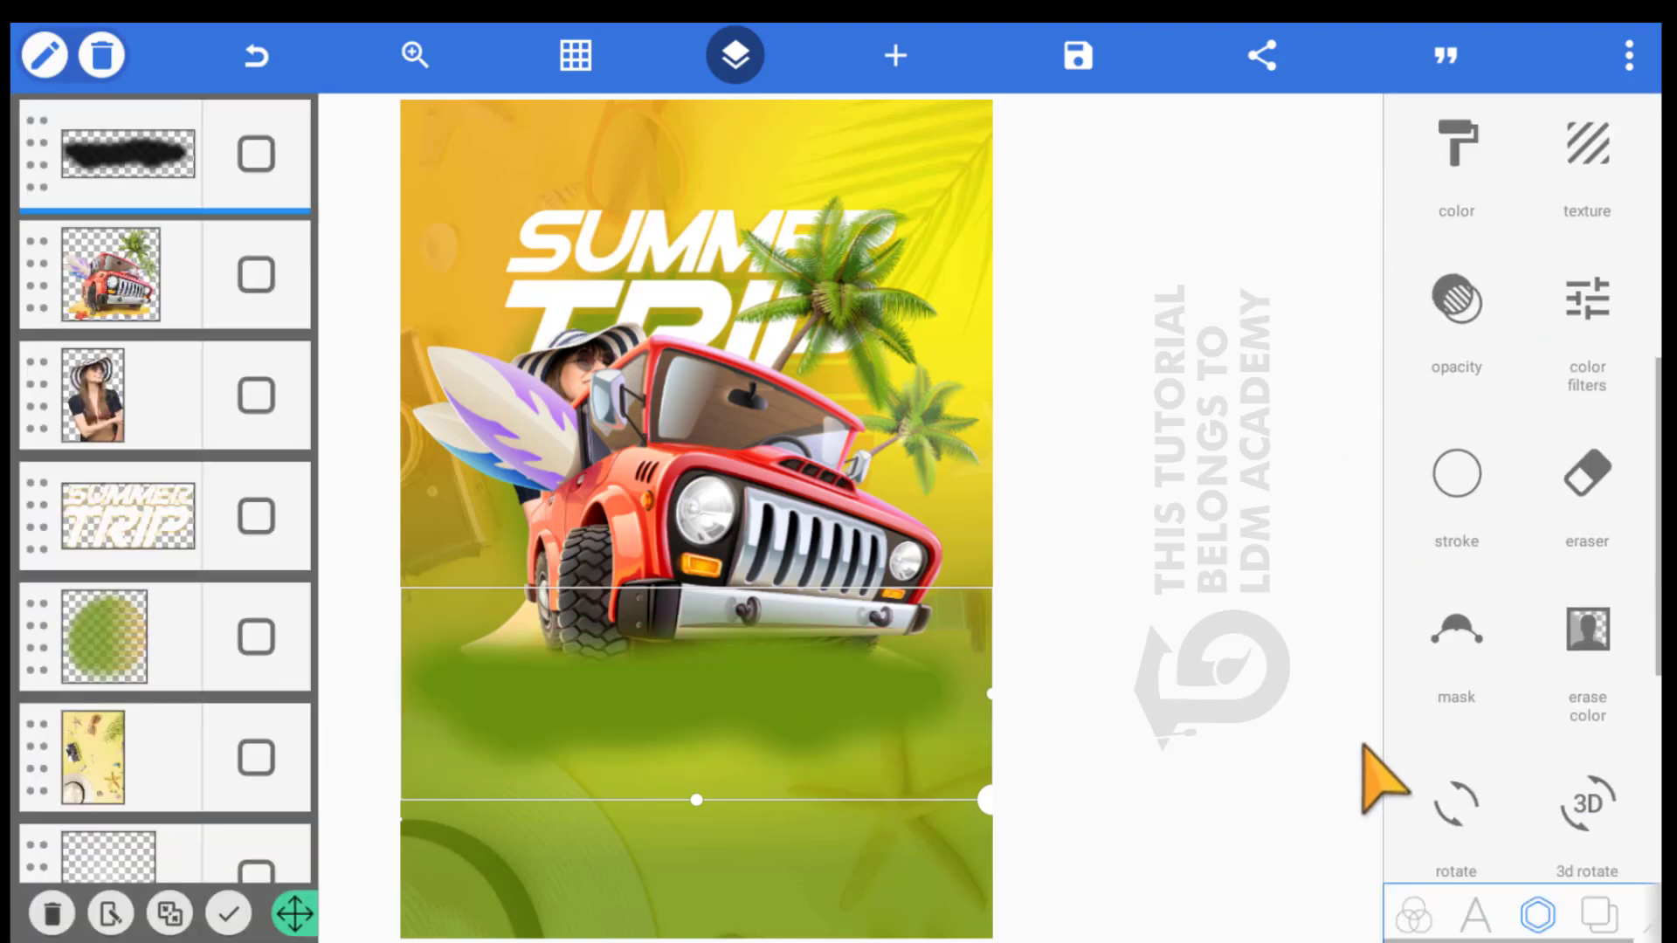
Lower the green shadow drawing's opacity to 70%
scroll(1364, 747, down, 3)
scroll(1364, 747, up, 3)
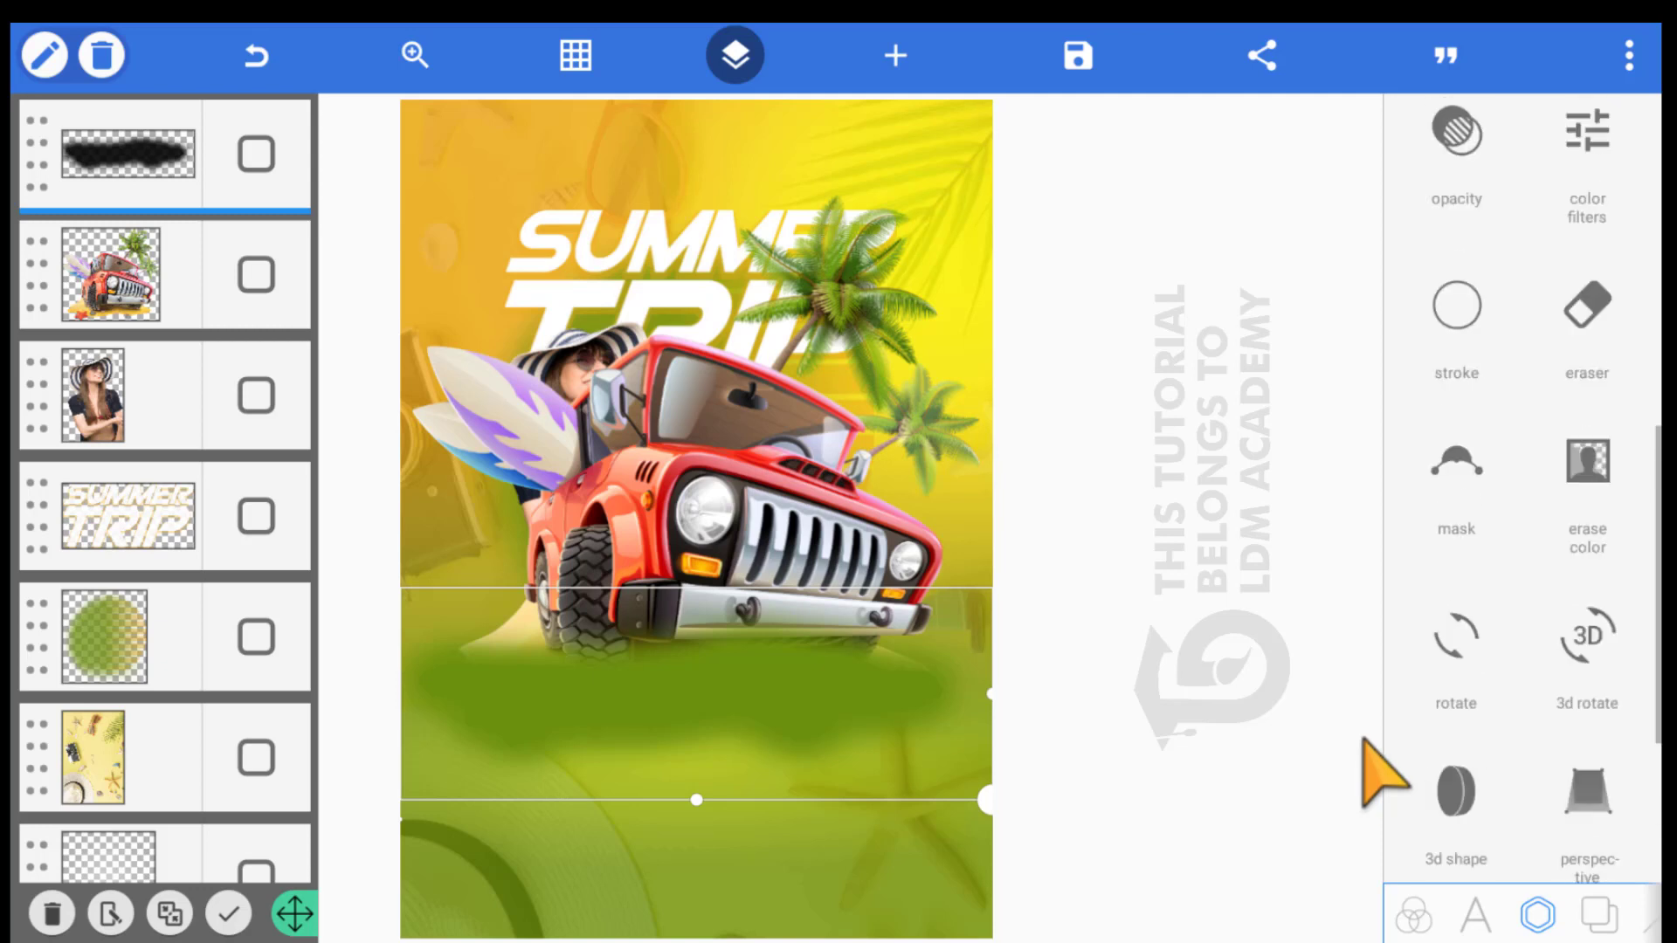
click(1456, 174)
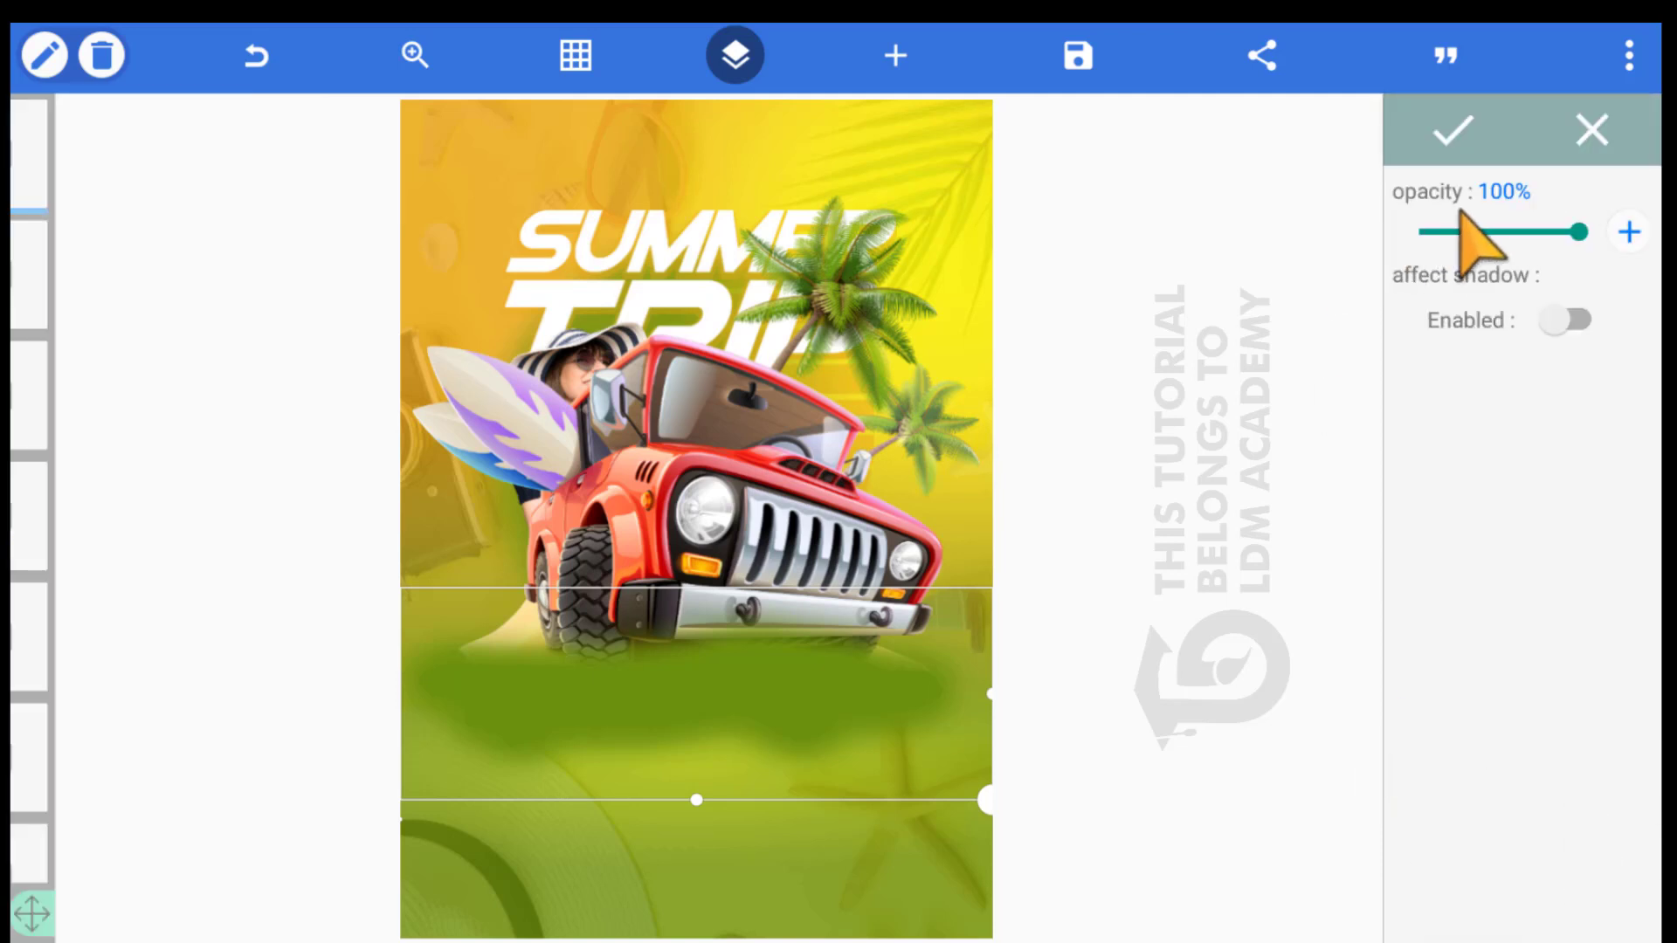
drag(1467, 218, 1429, 234)
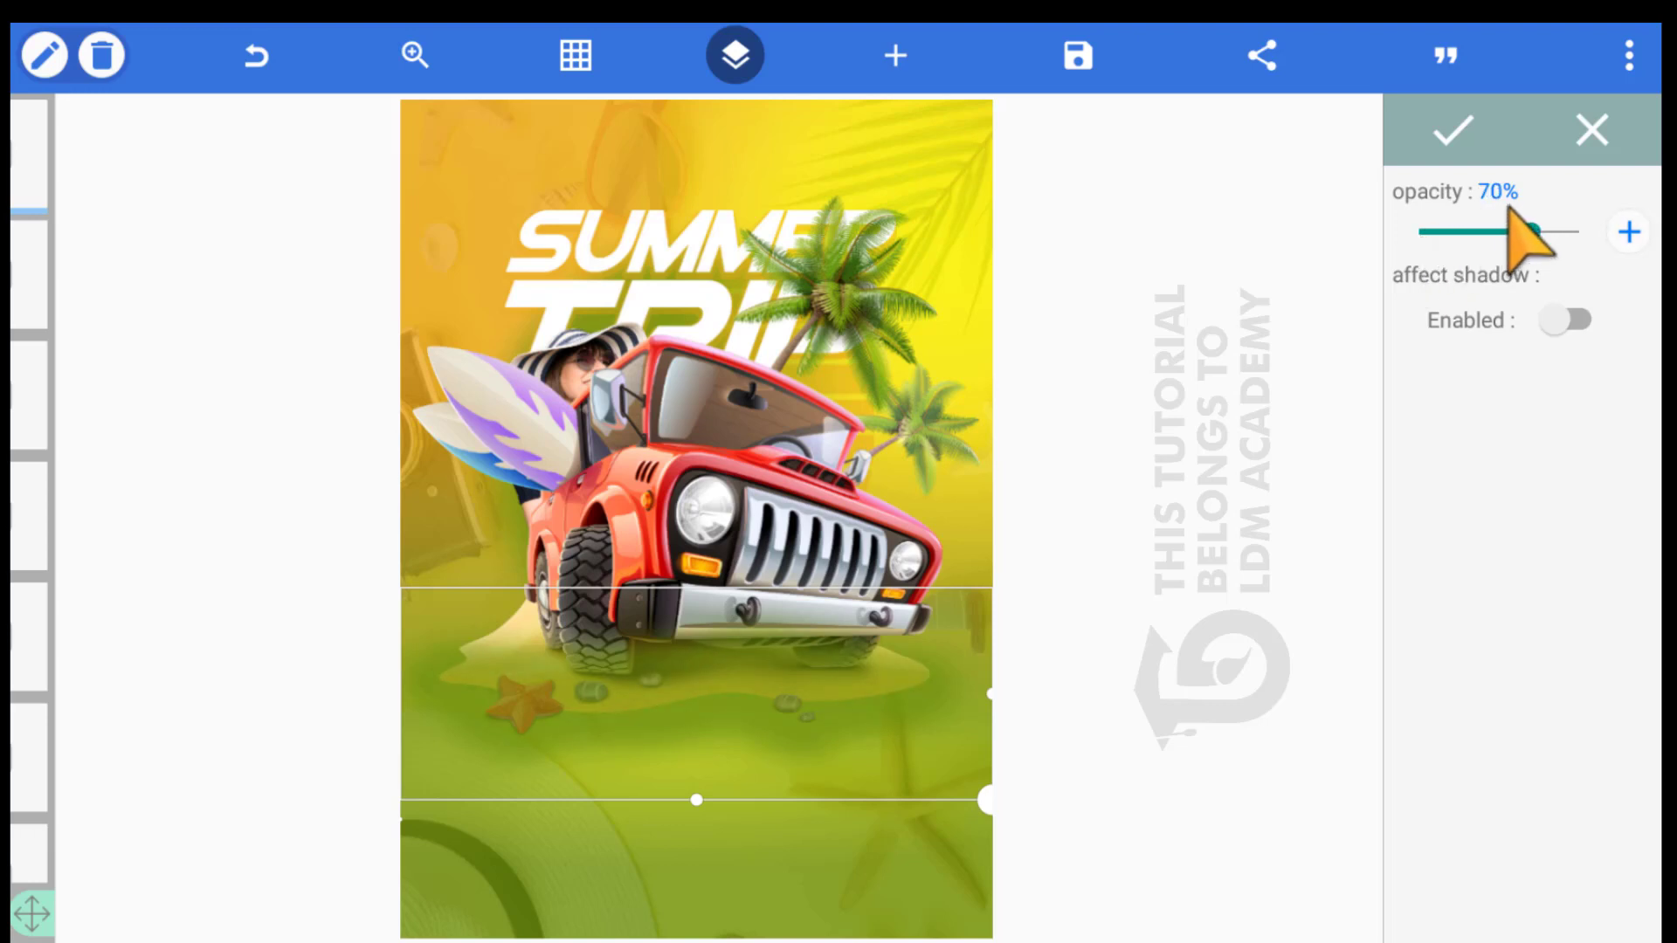
click(1391, 122)
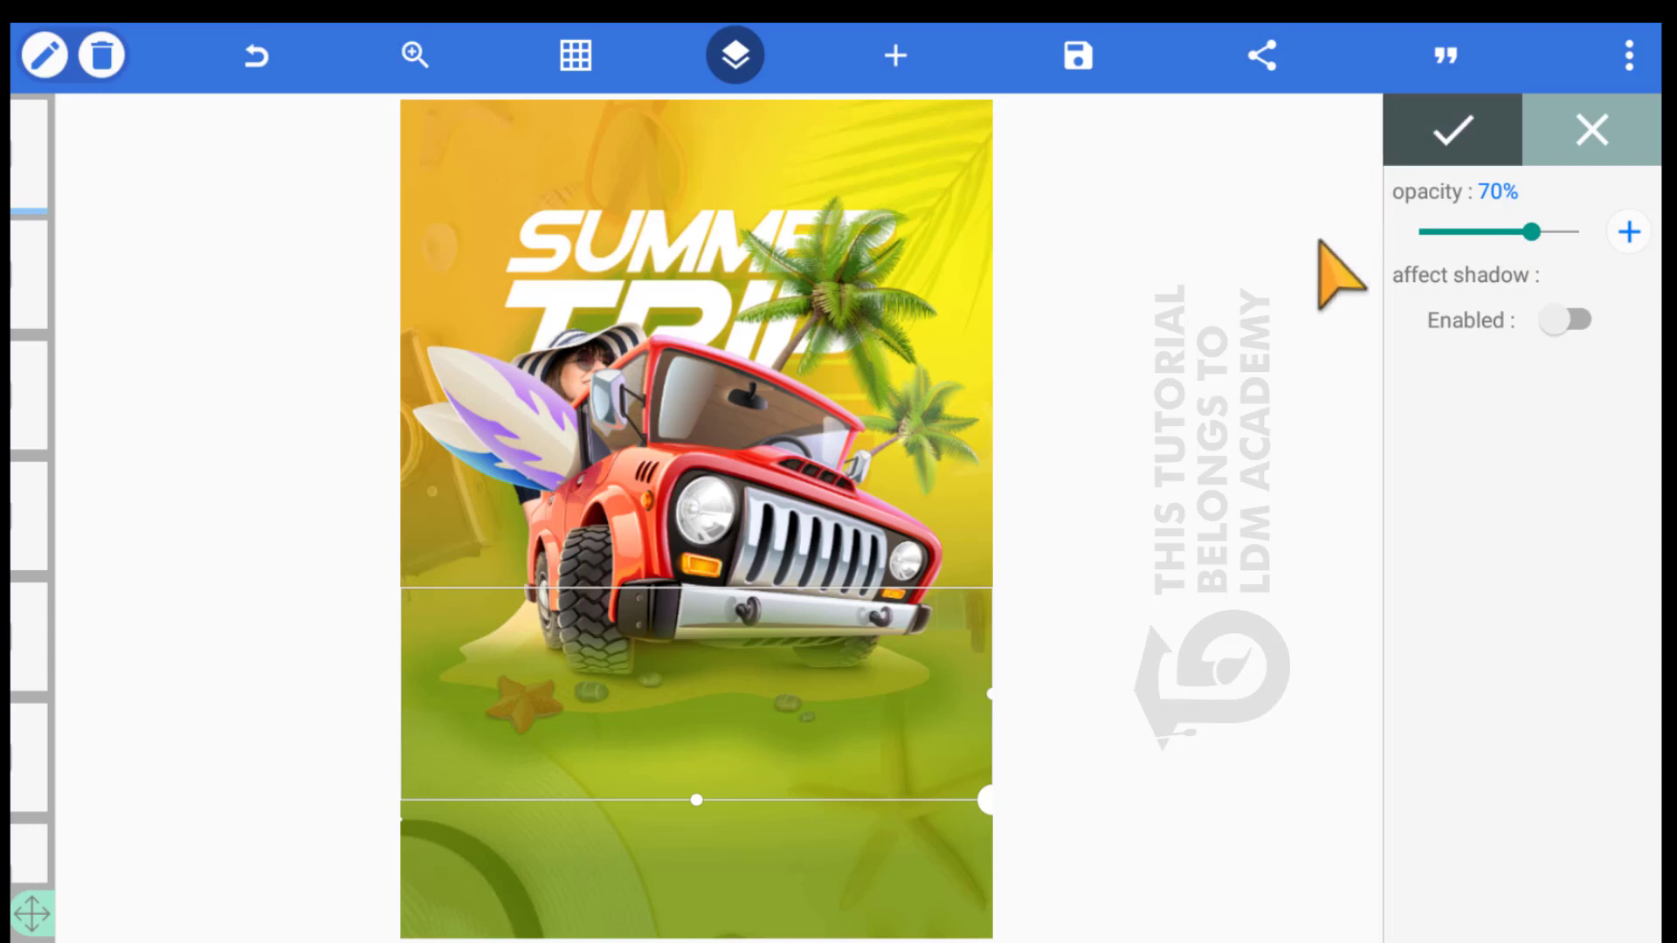
Move the jeep layer above the green shadow and nudge the shadow slightly upward beneath the sand
drag(30, 276, 26, 101)
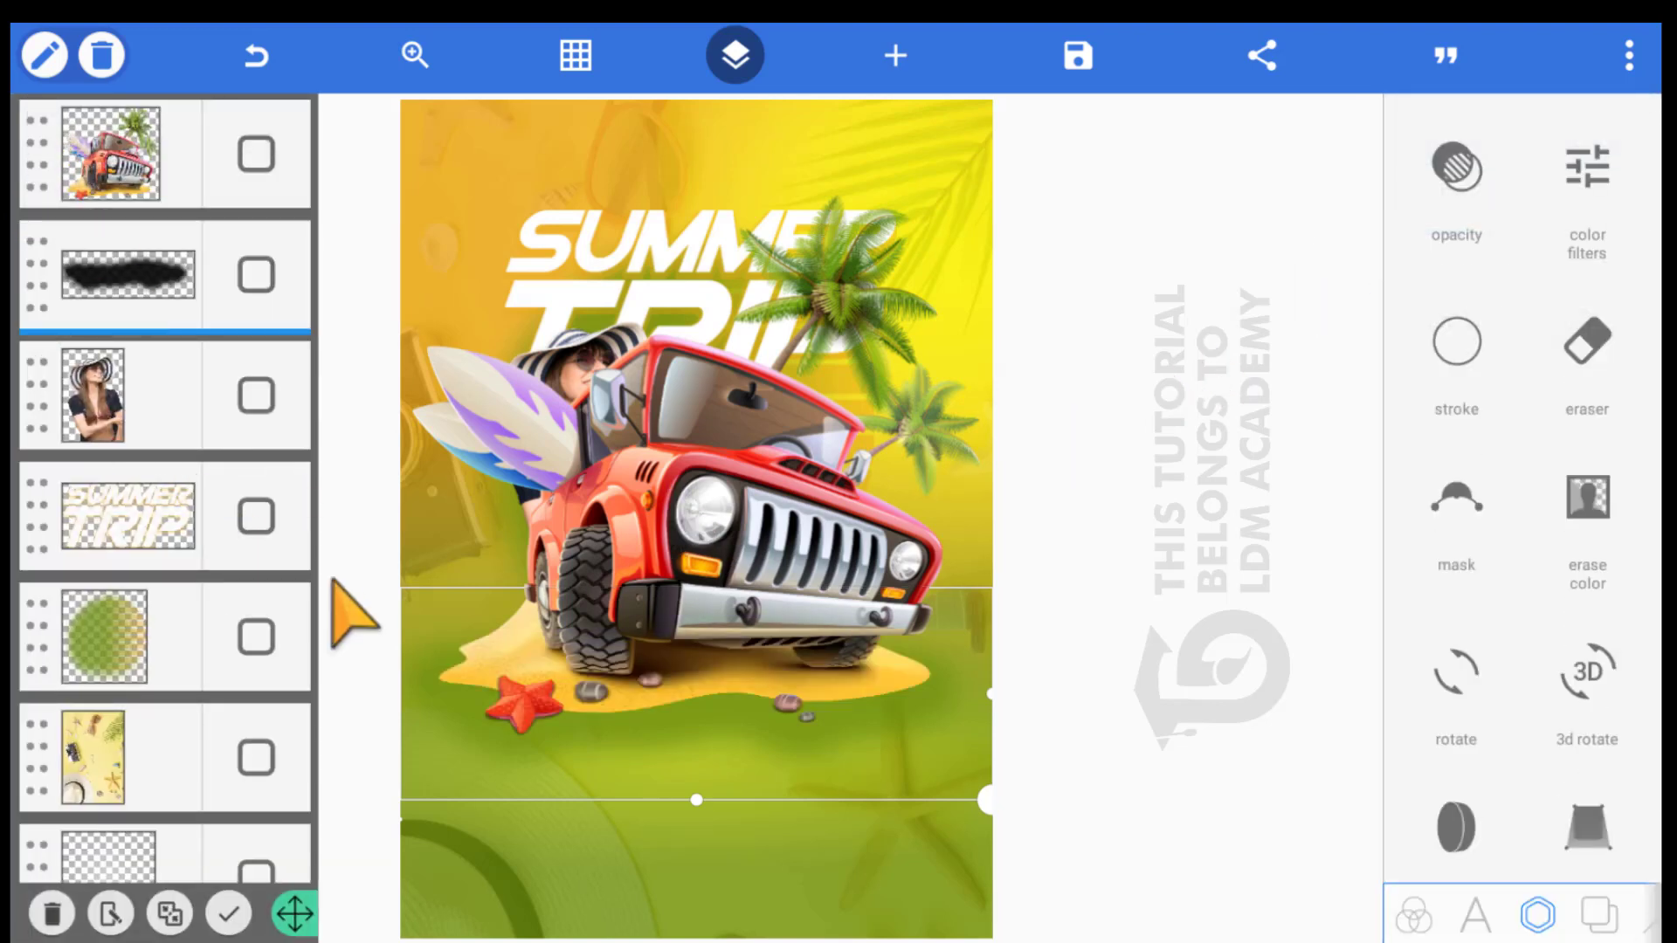
click(655, 840)
click(634, 689)
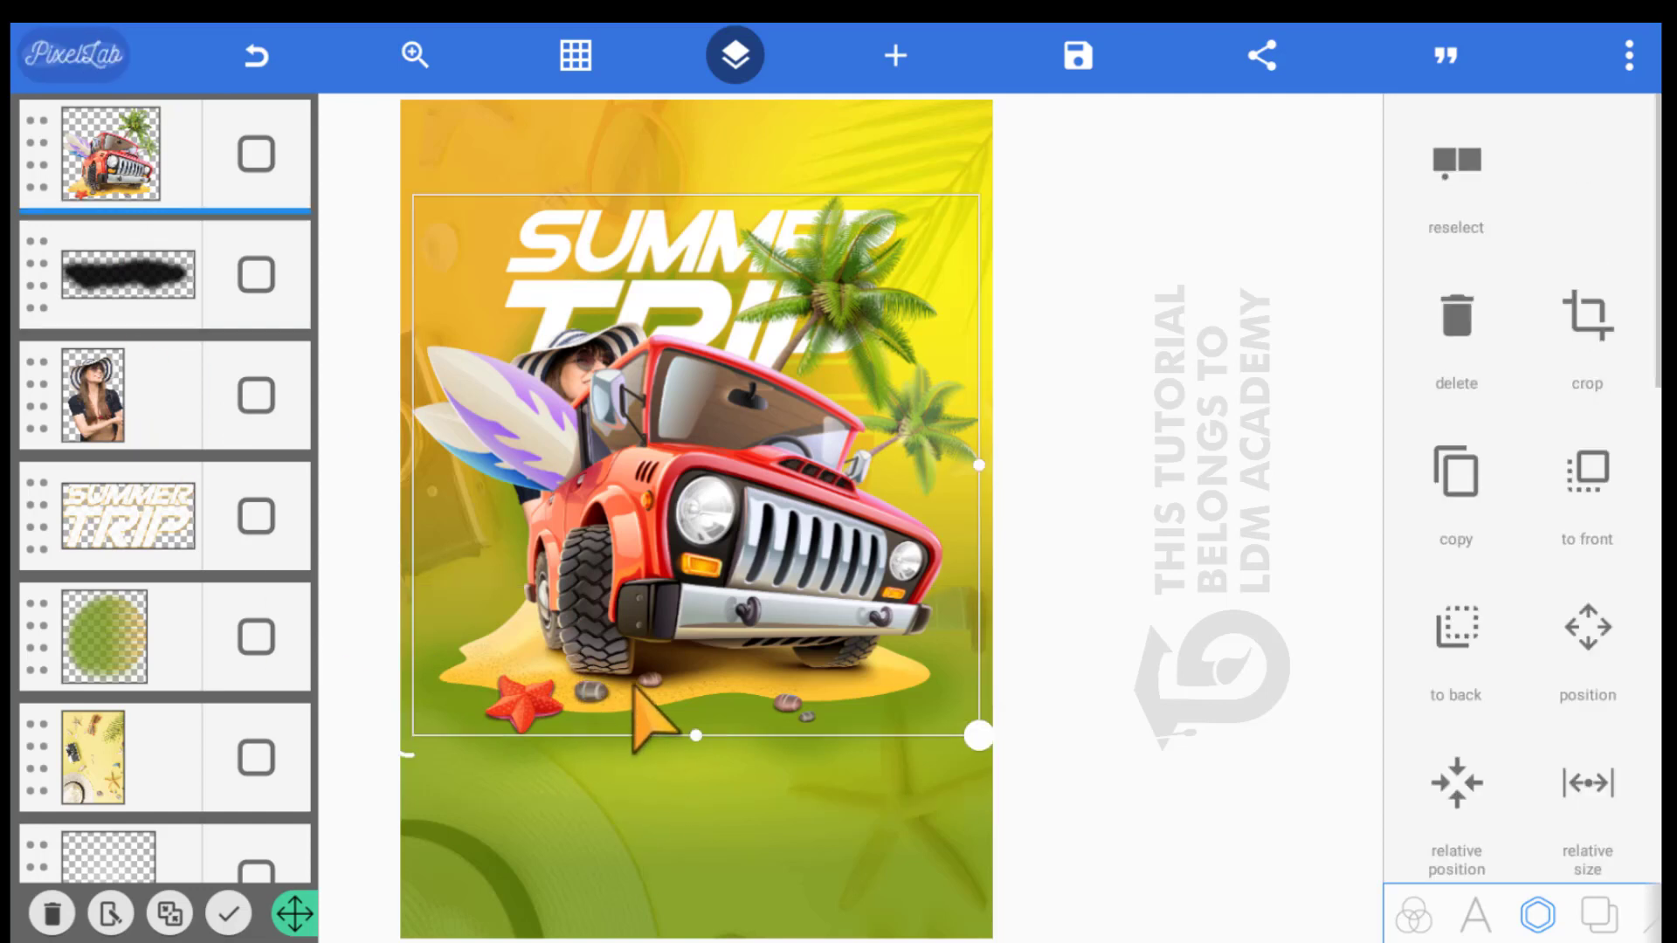
click(80, 299)
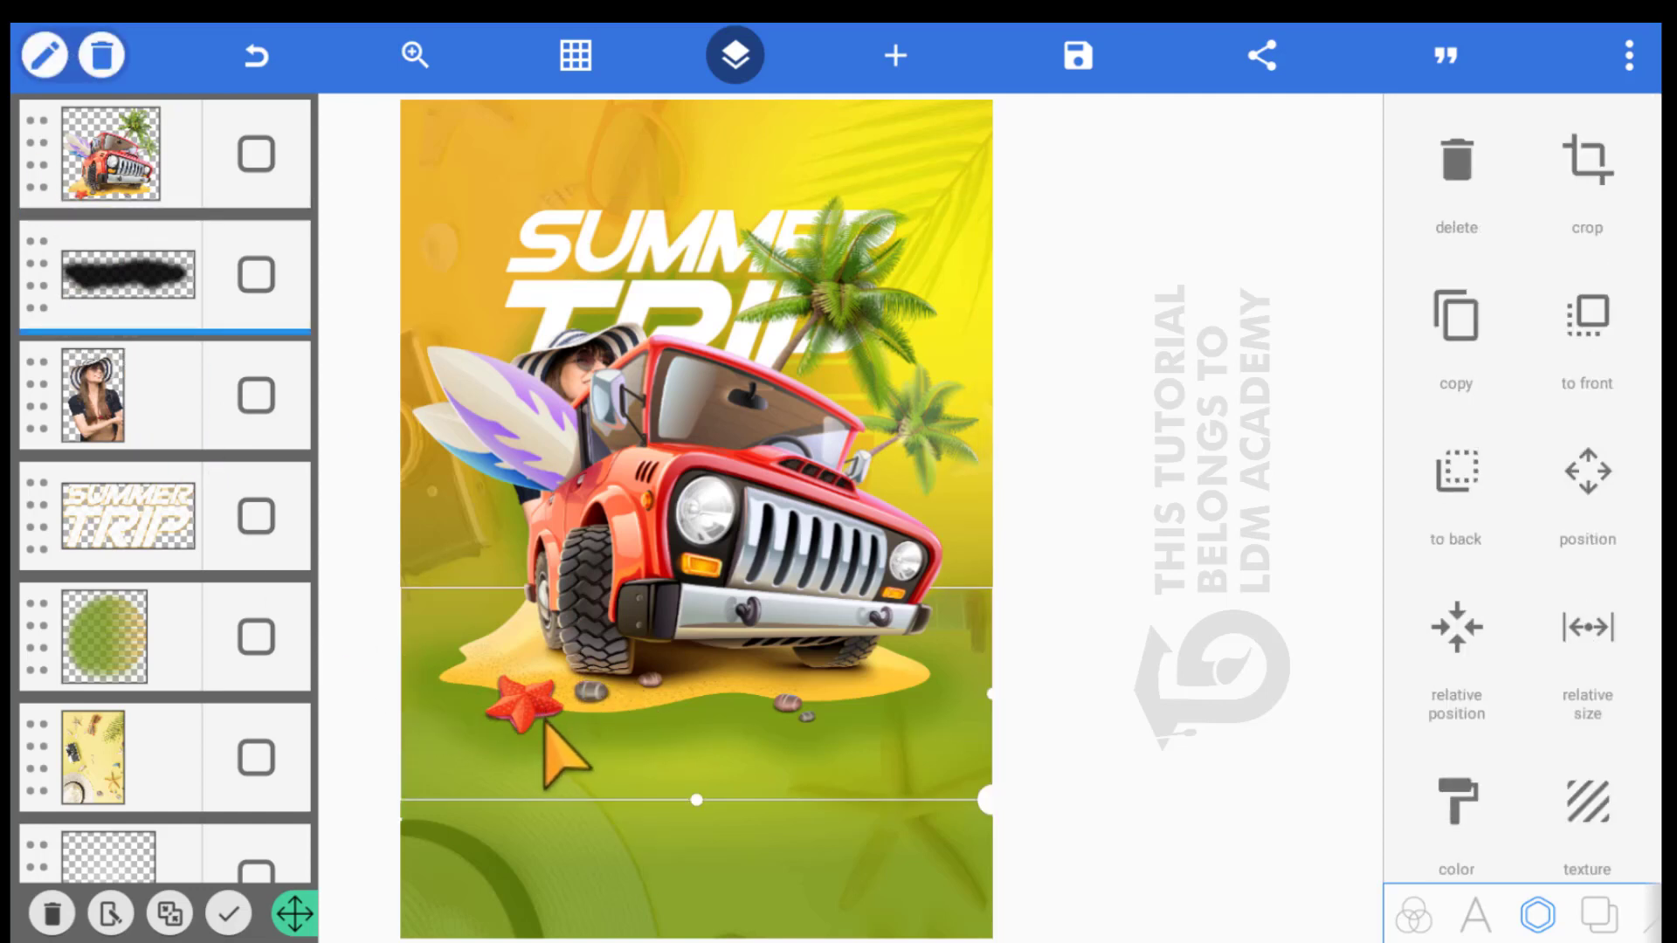
drag(543, 721, 542, 716)
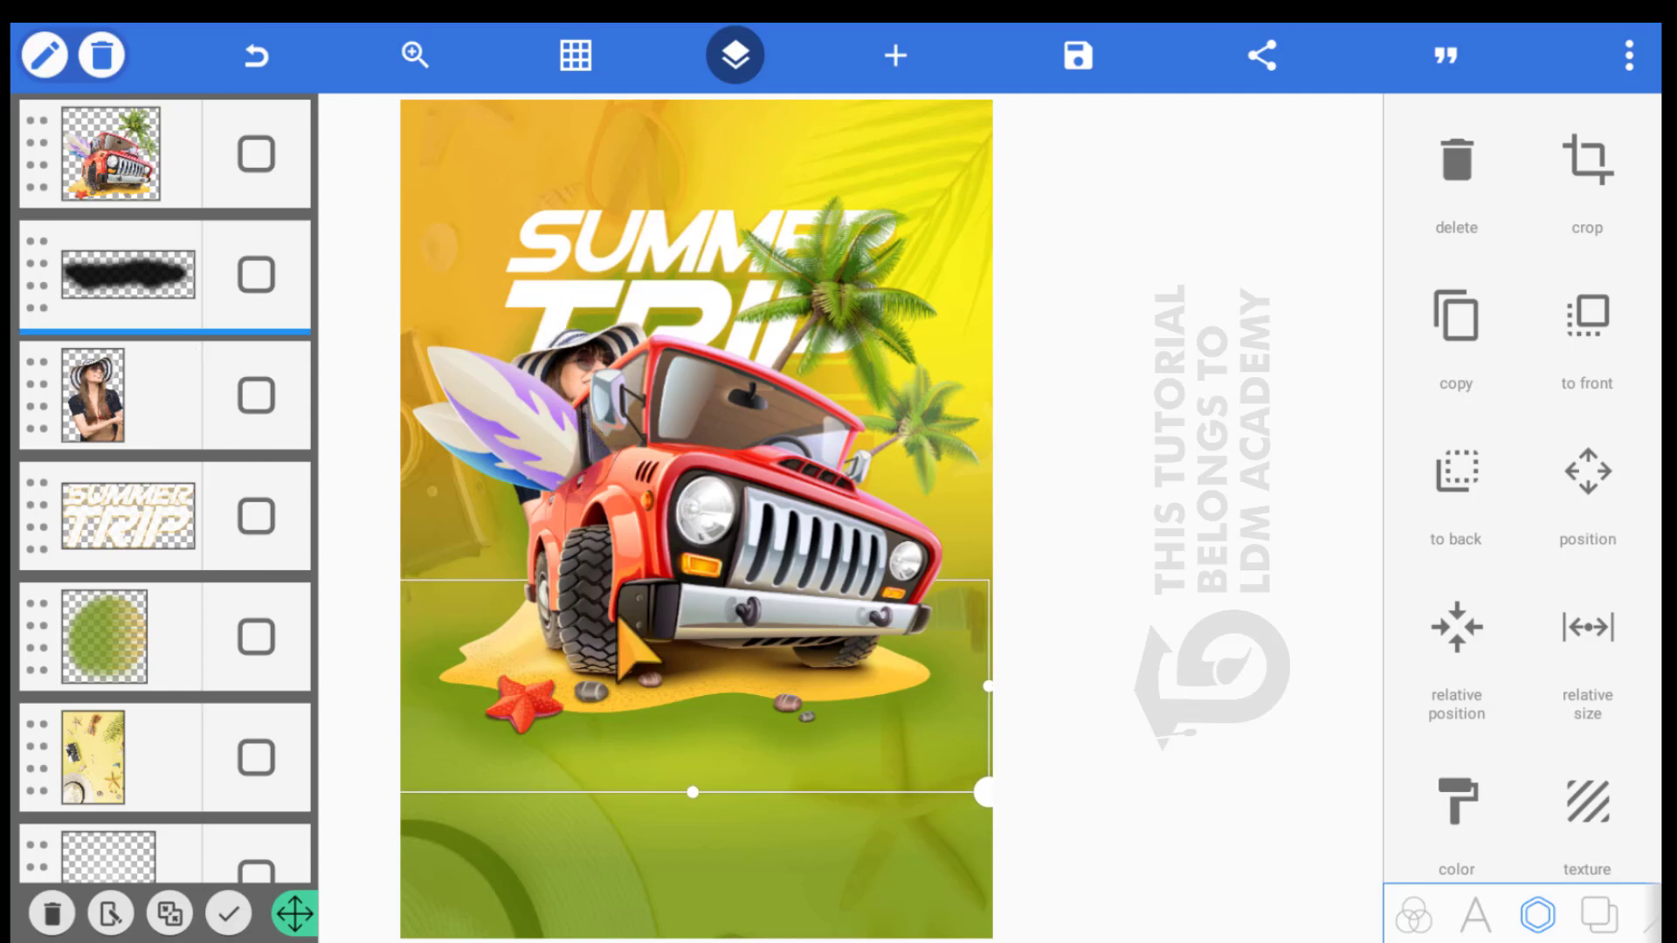
Merge the jeep and its green ground shadow into one object
click(256, 155)
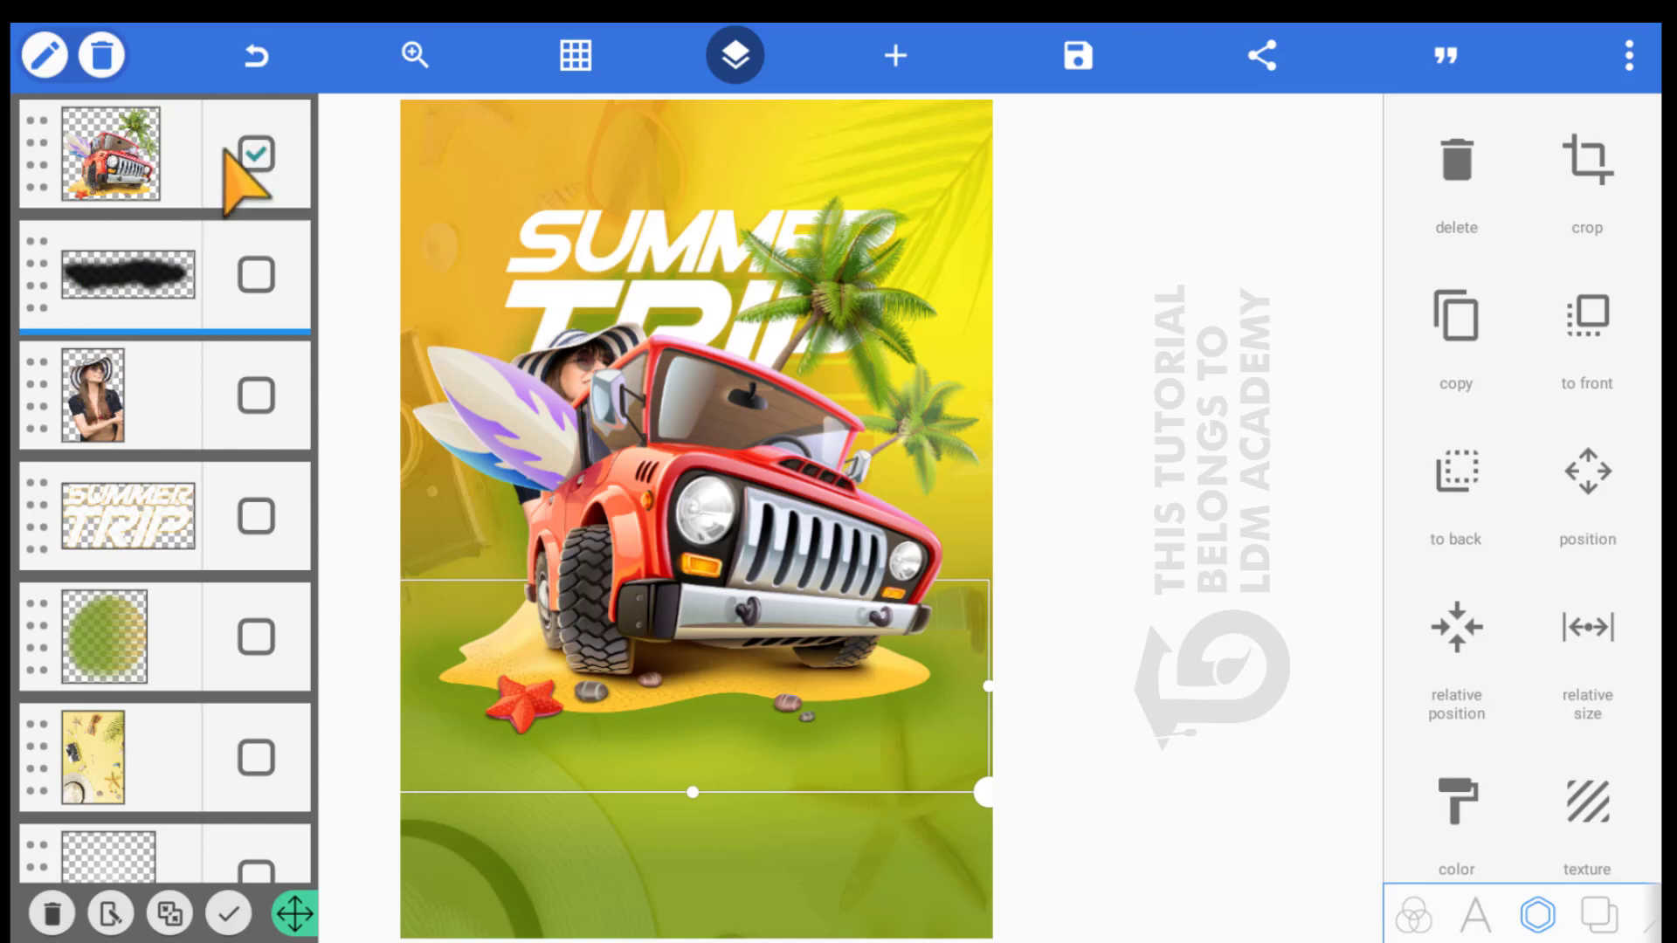
click(256, 275)
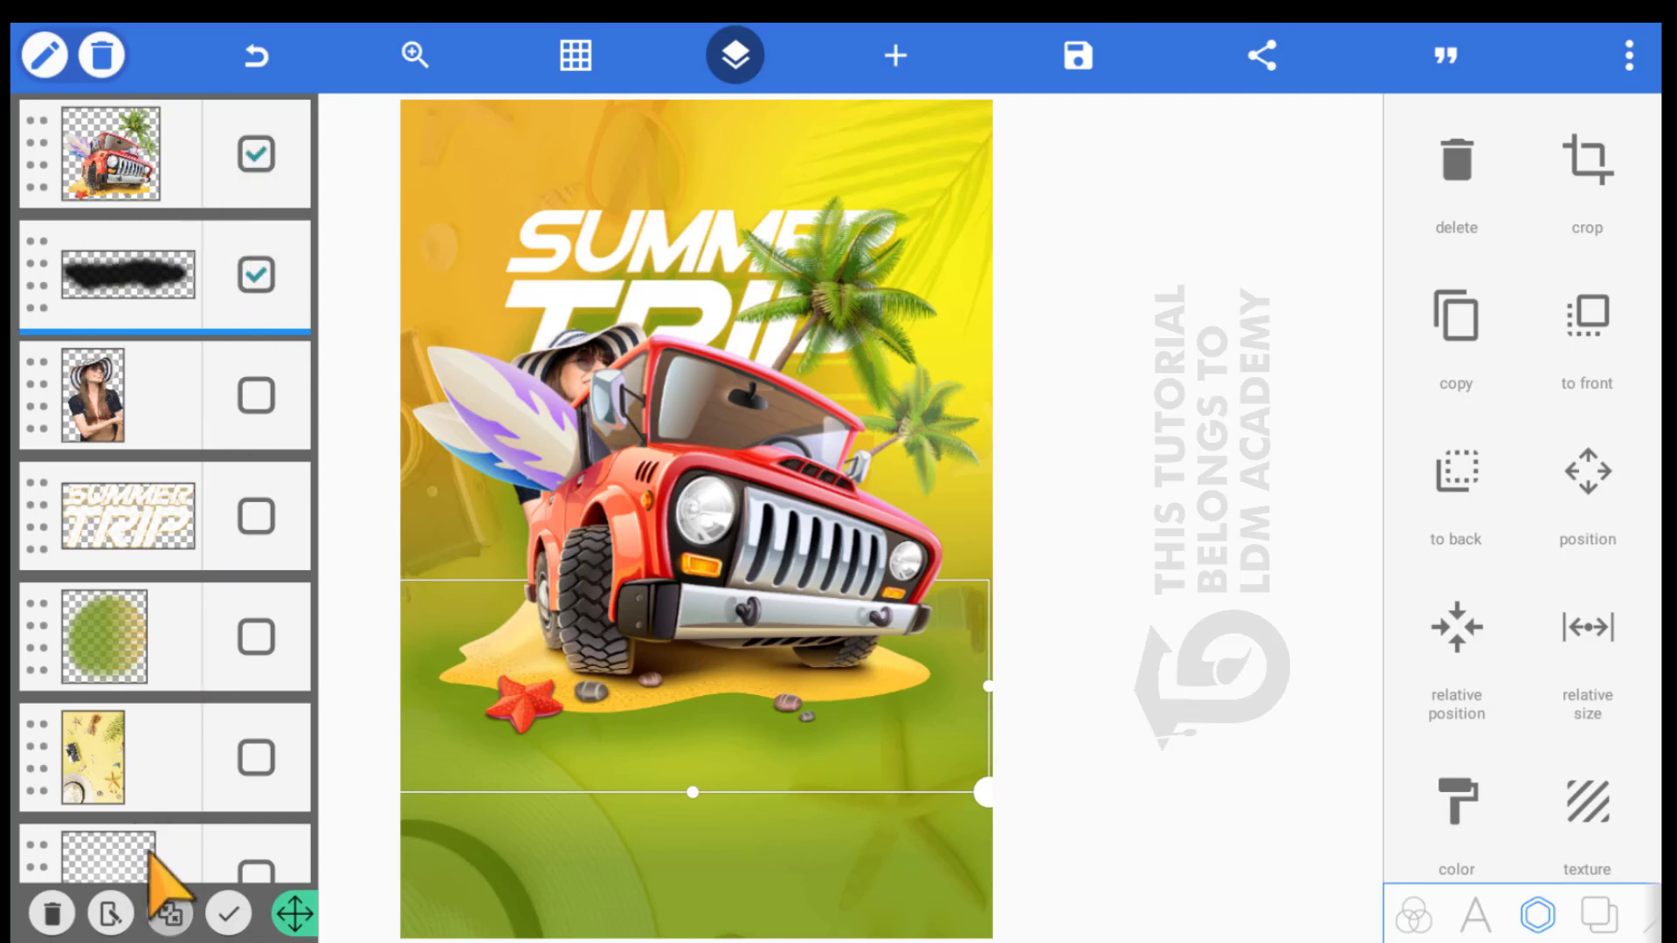
click(170, 914)
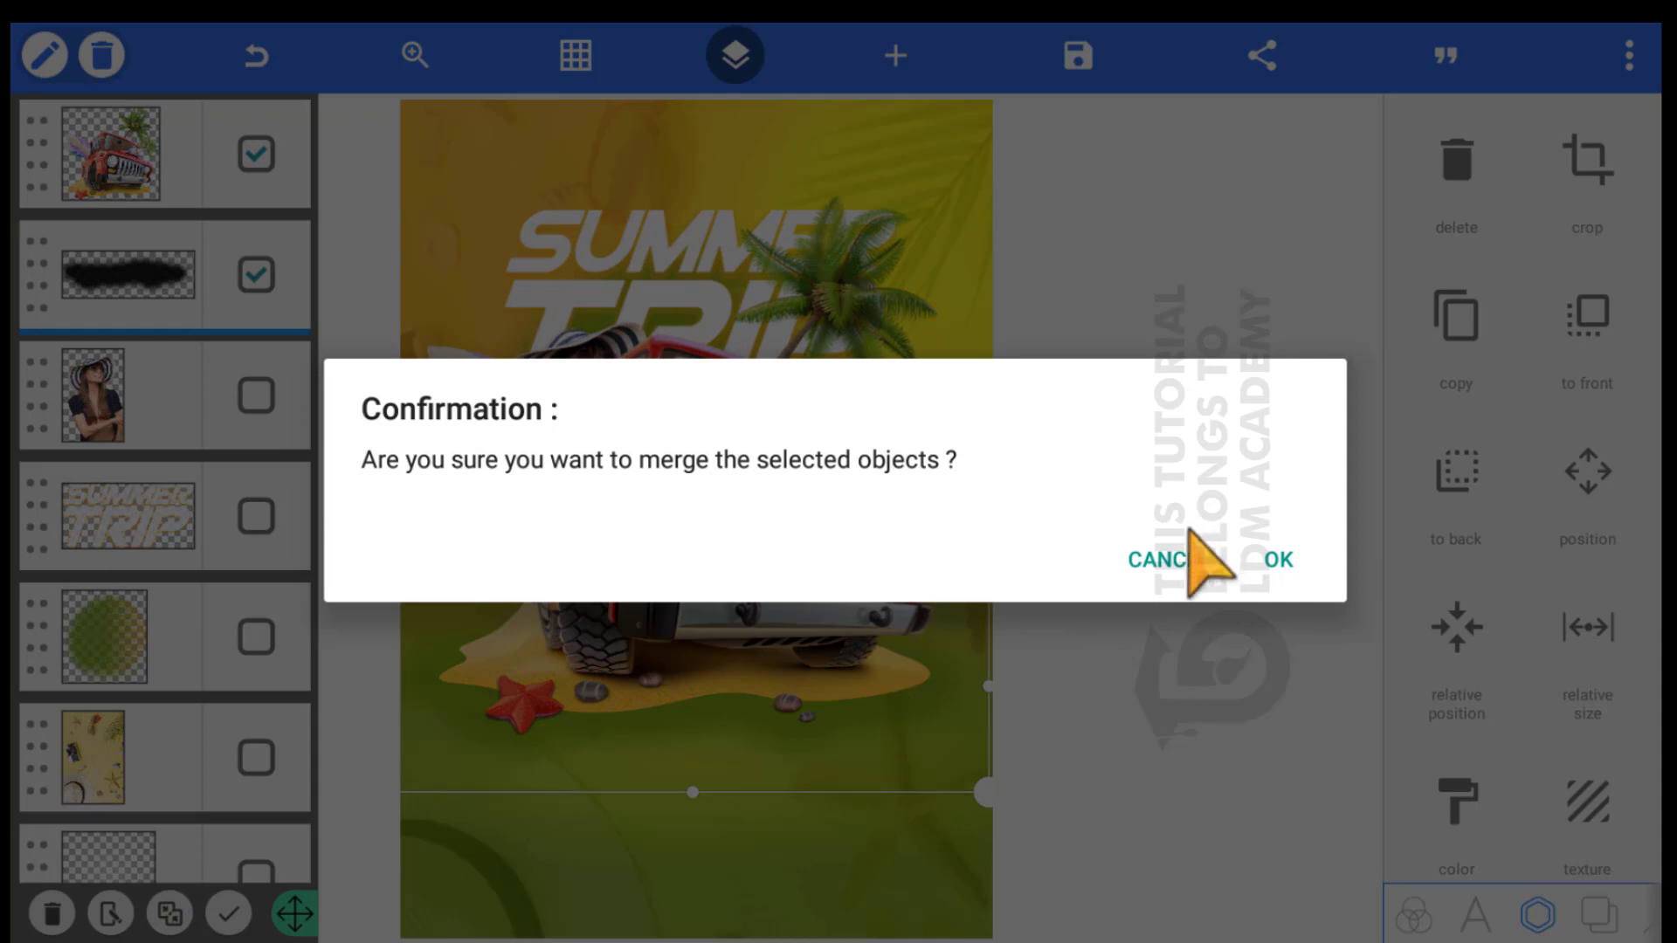
click(1189, 532)
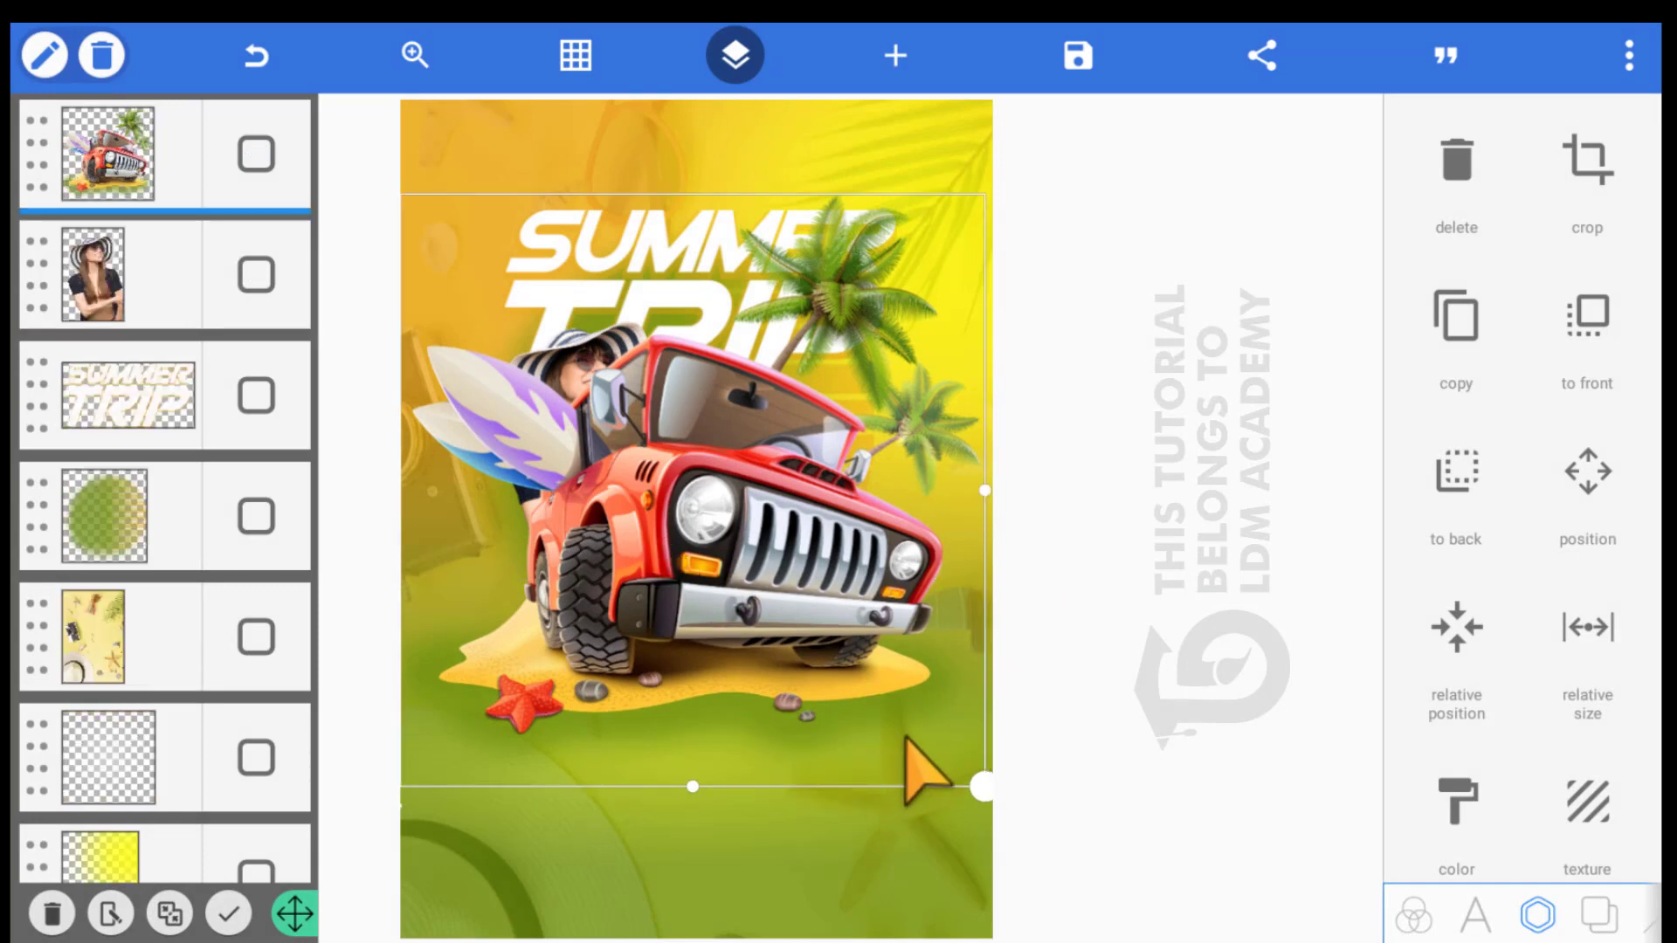
Shrink the jeep, place it in front of the woman's lower body beneath the title, and nudge the woman slightly sideways
drag(906, 736, 630, 599)
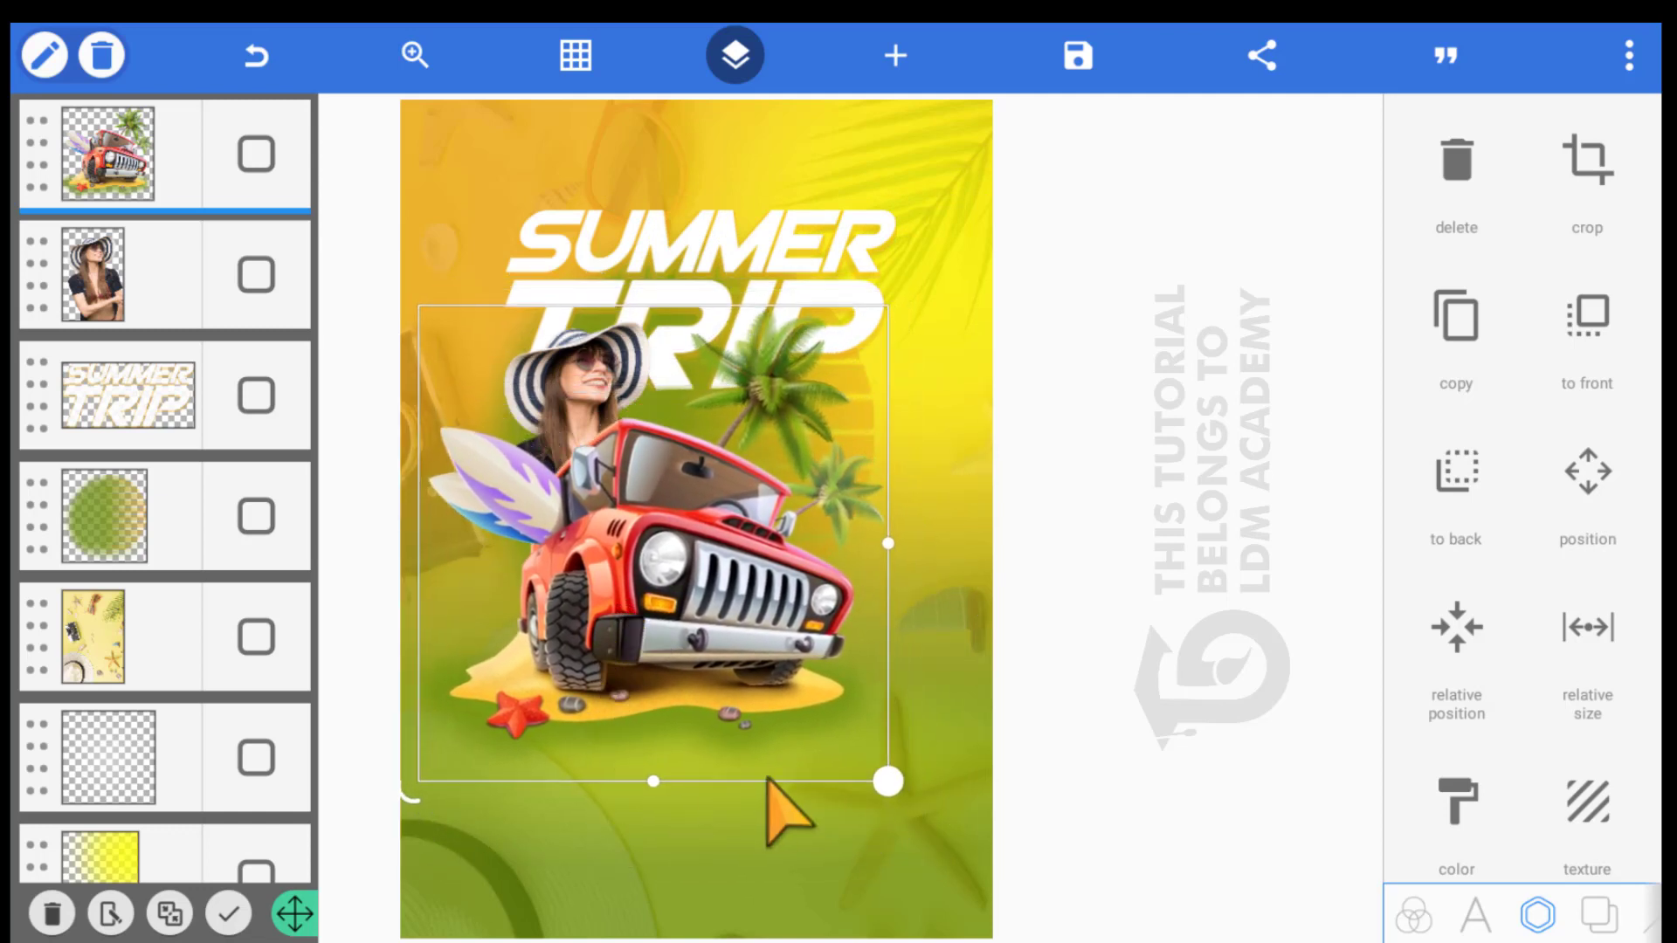
drag(838, 760, 791, 722)
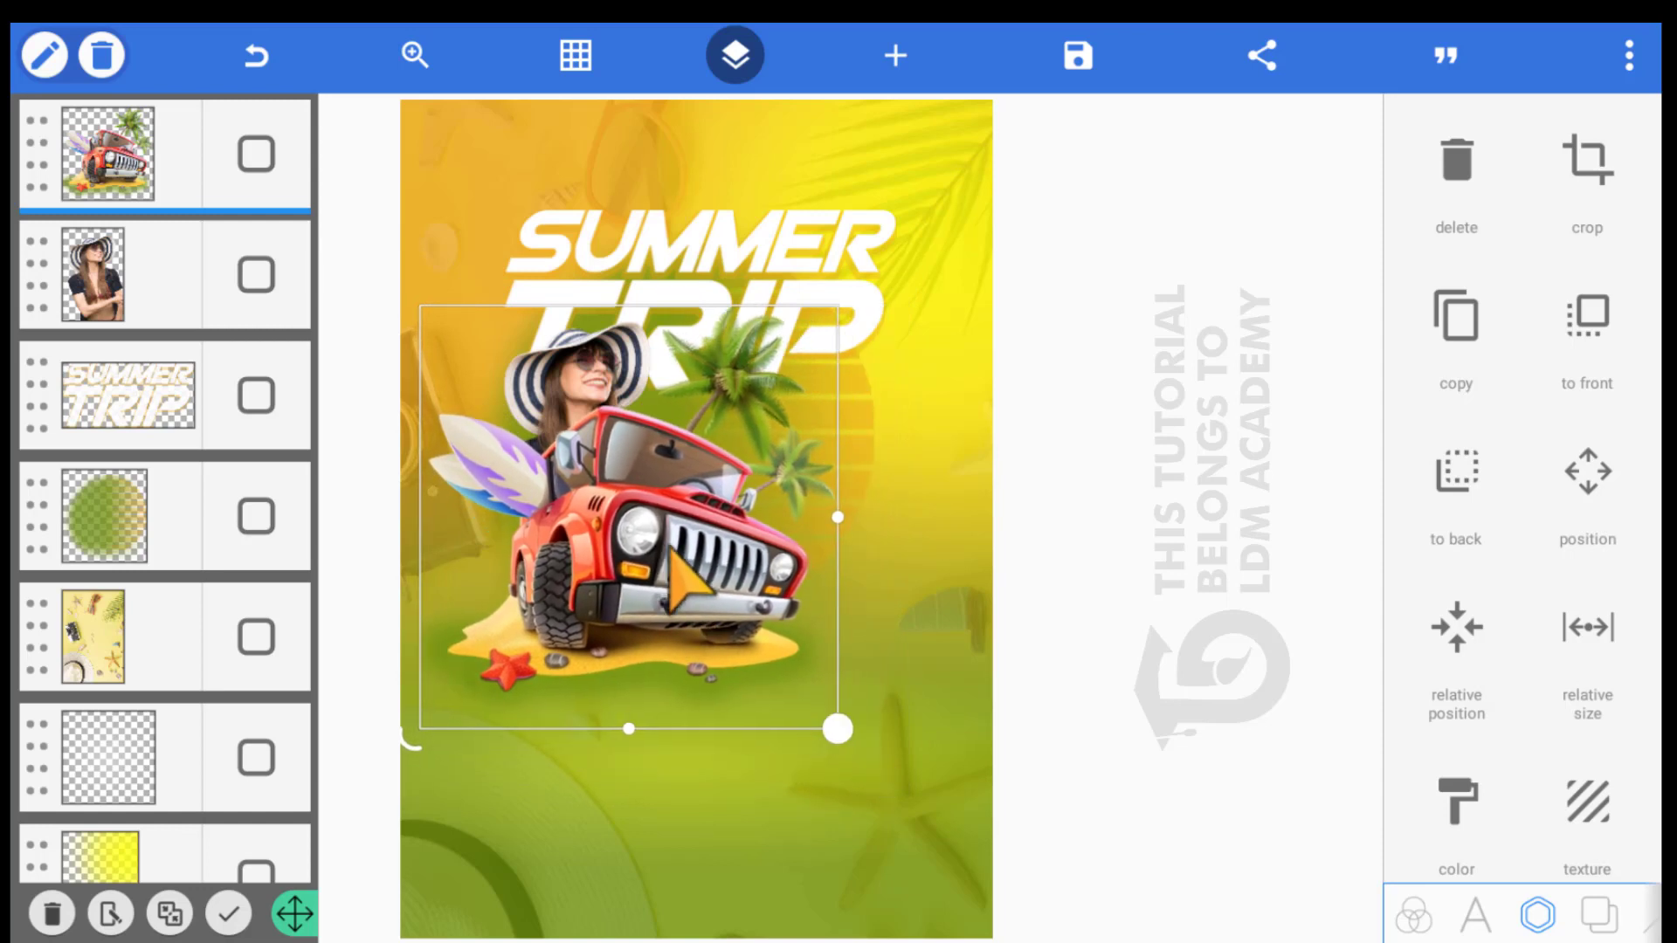
drag(672, 552, 735, 578)
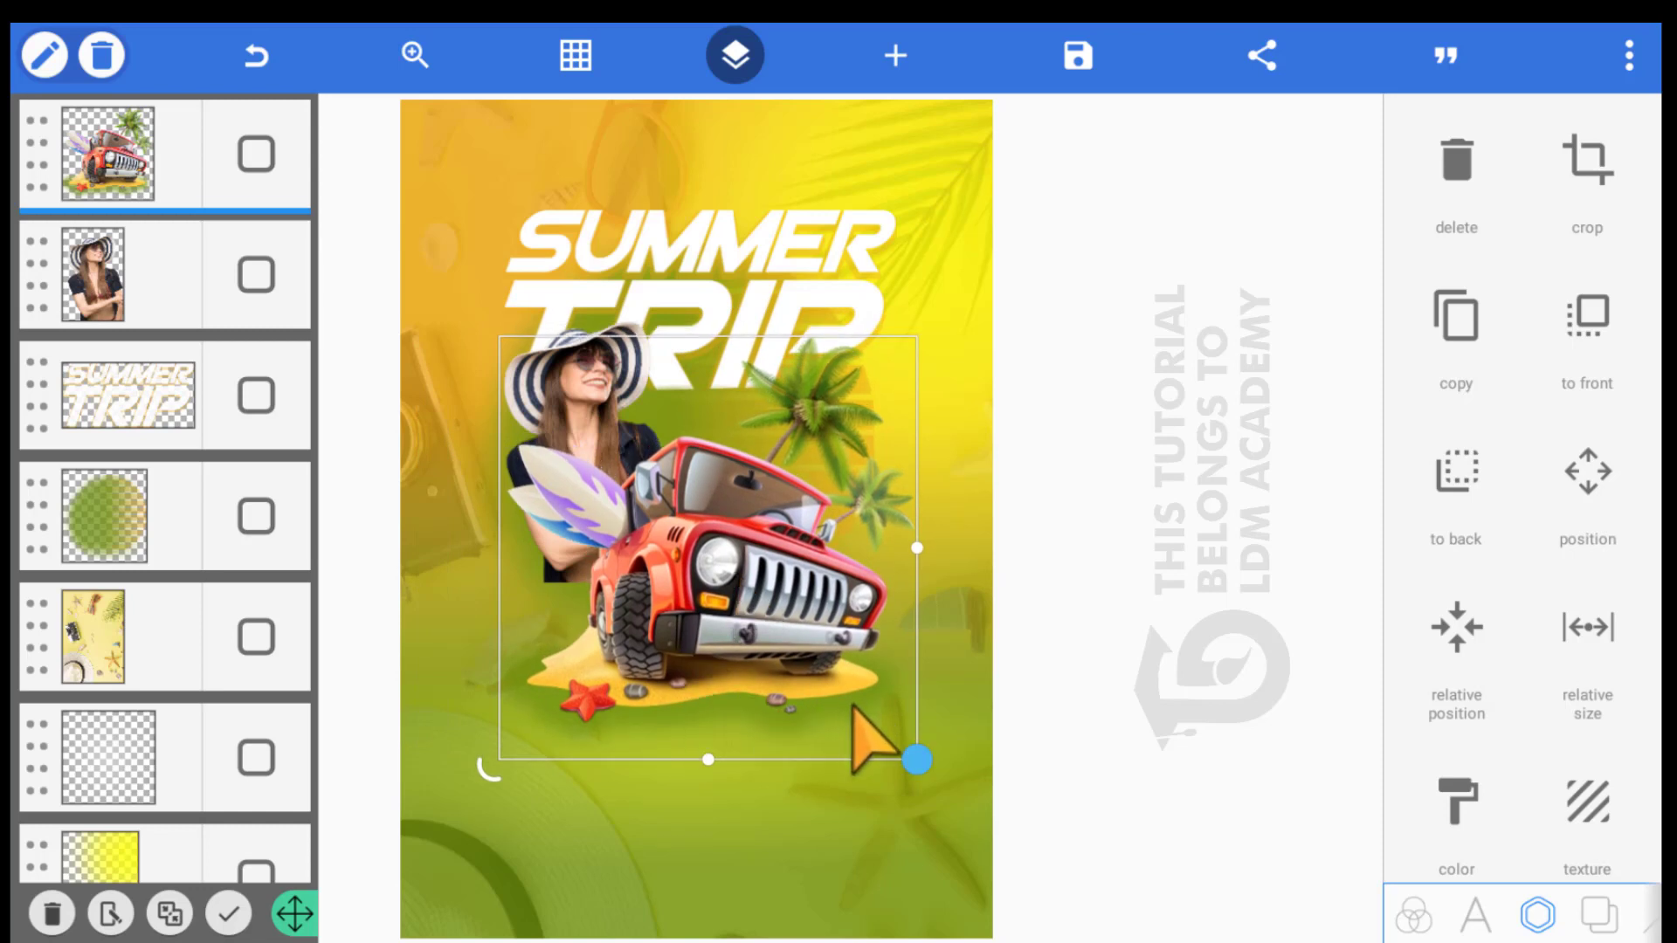
drag(853, 709, 831, 694)
click(814, 734)
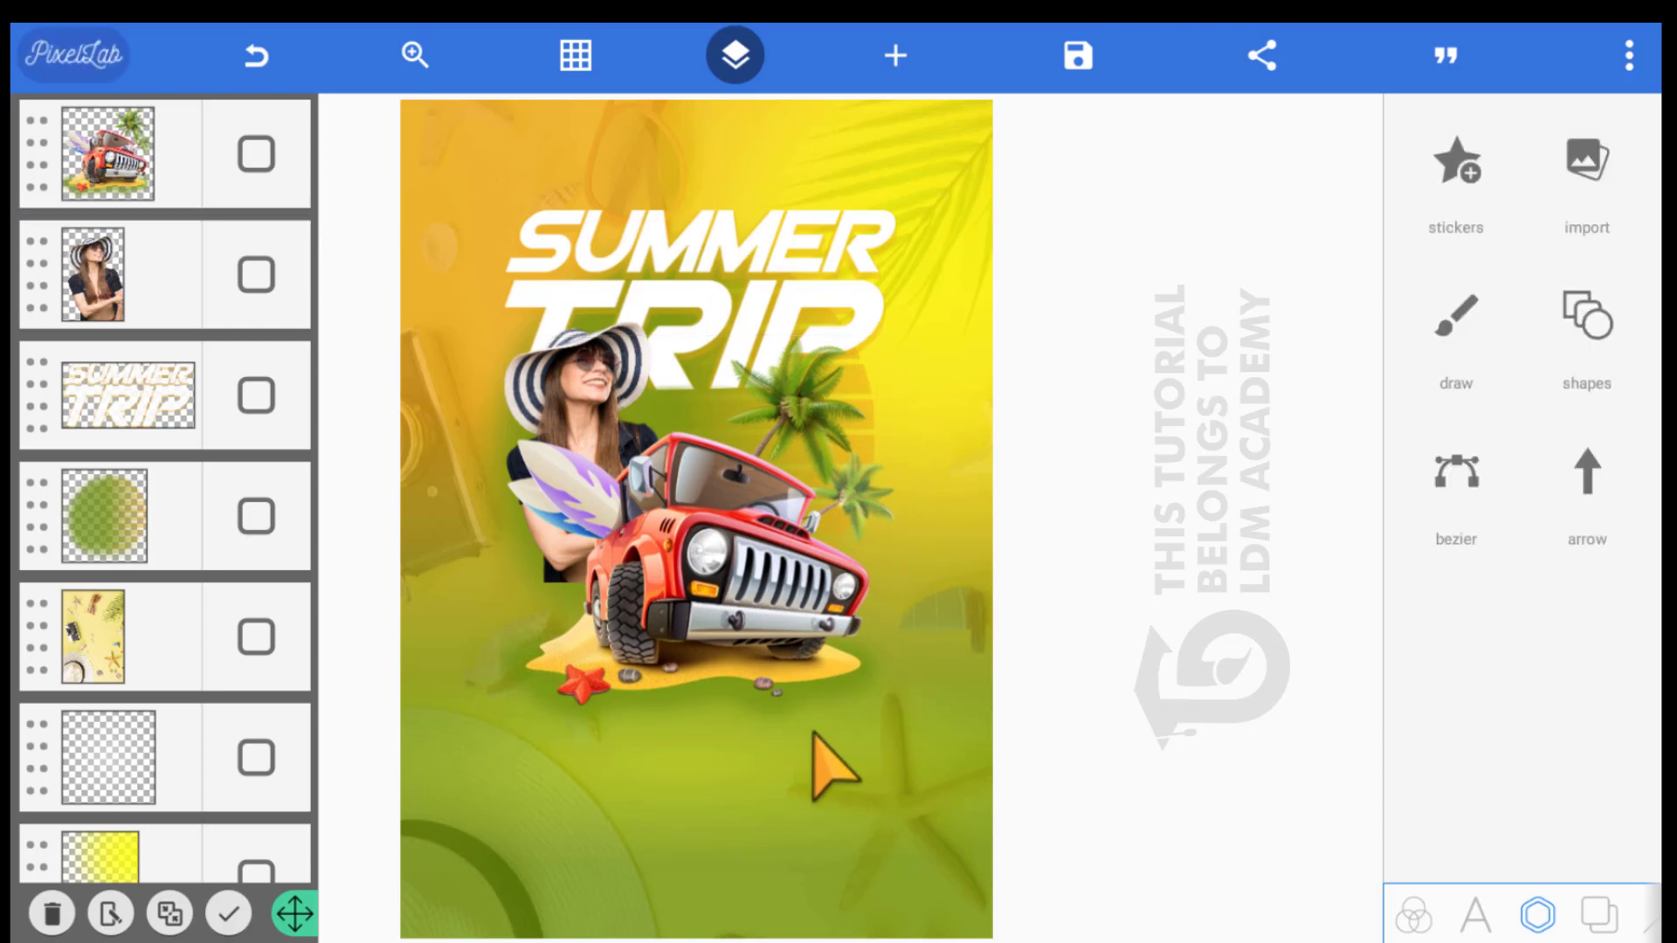
click(563, 312)
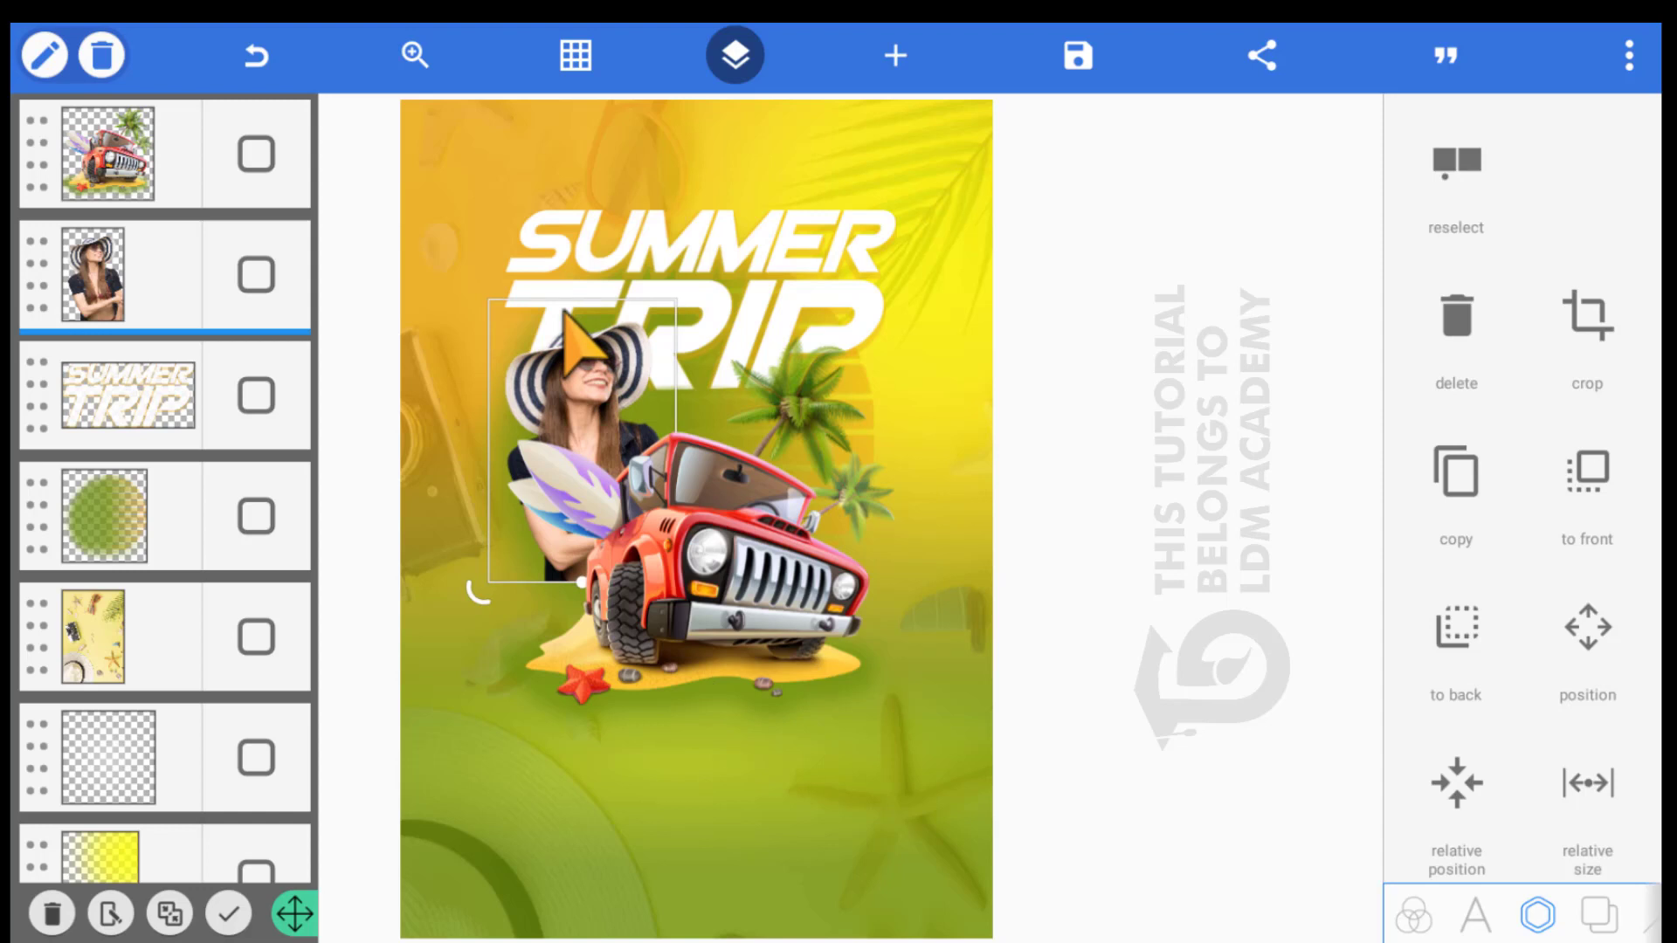
drag(563, 311, 565, 313)
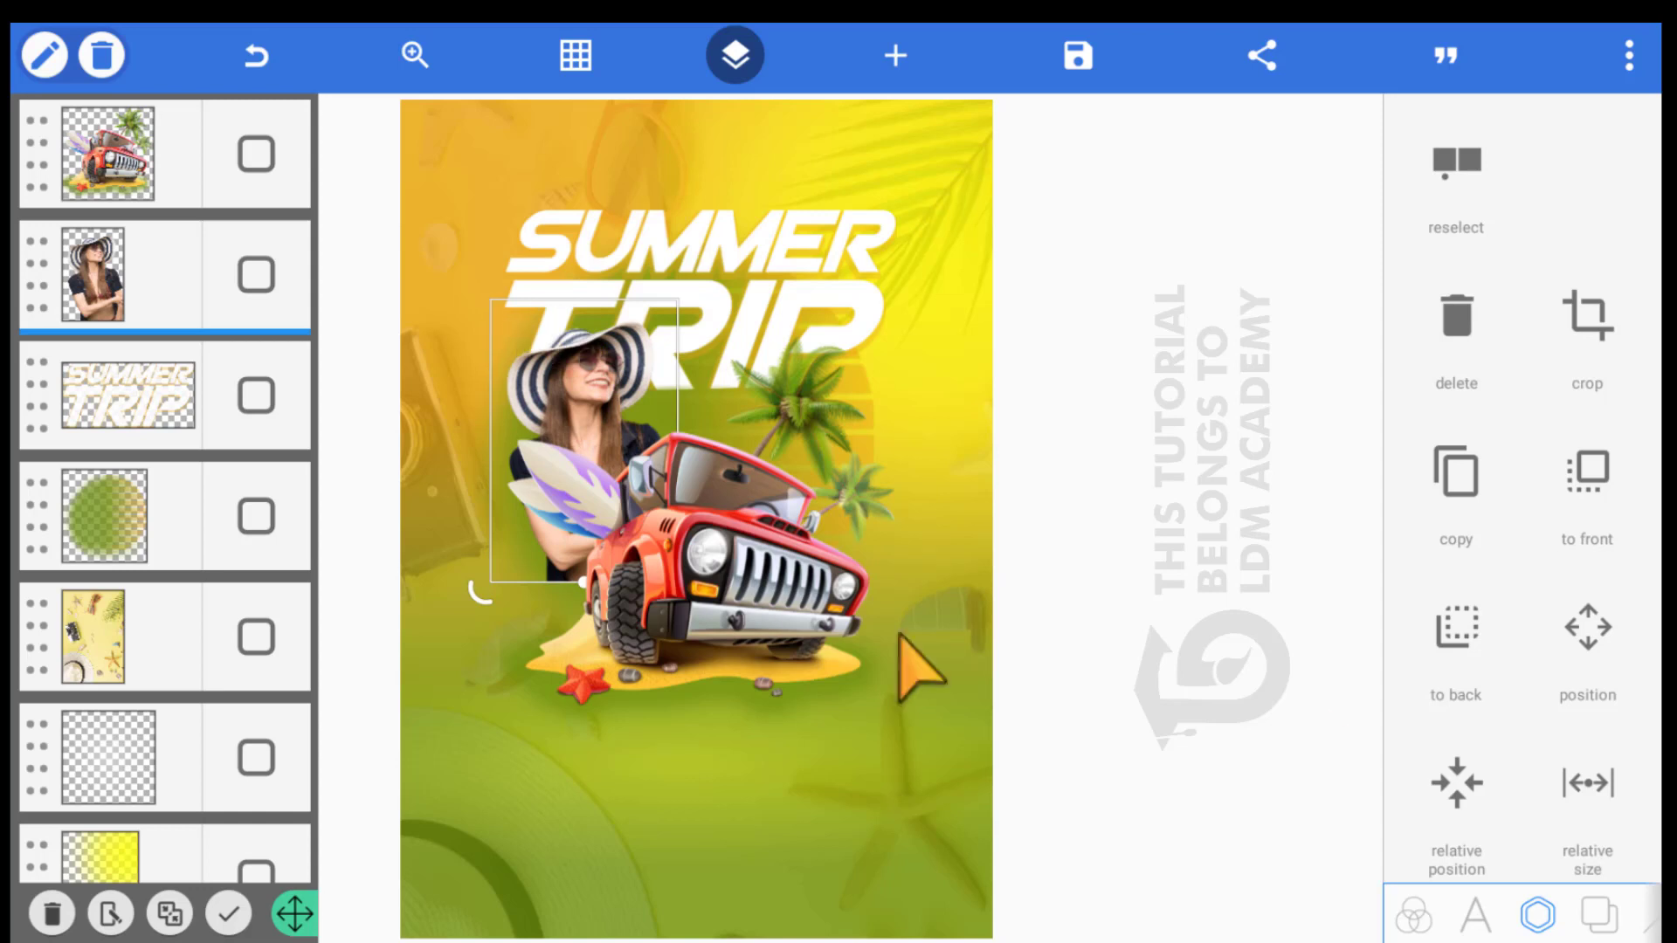
Begin erasing the woman's forearms and waist using an enlarged eraser with maximum softness and a pointer offset
scroll(1392, 738, down, 5)
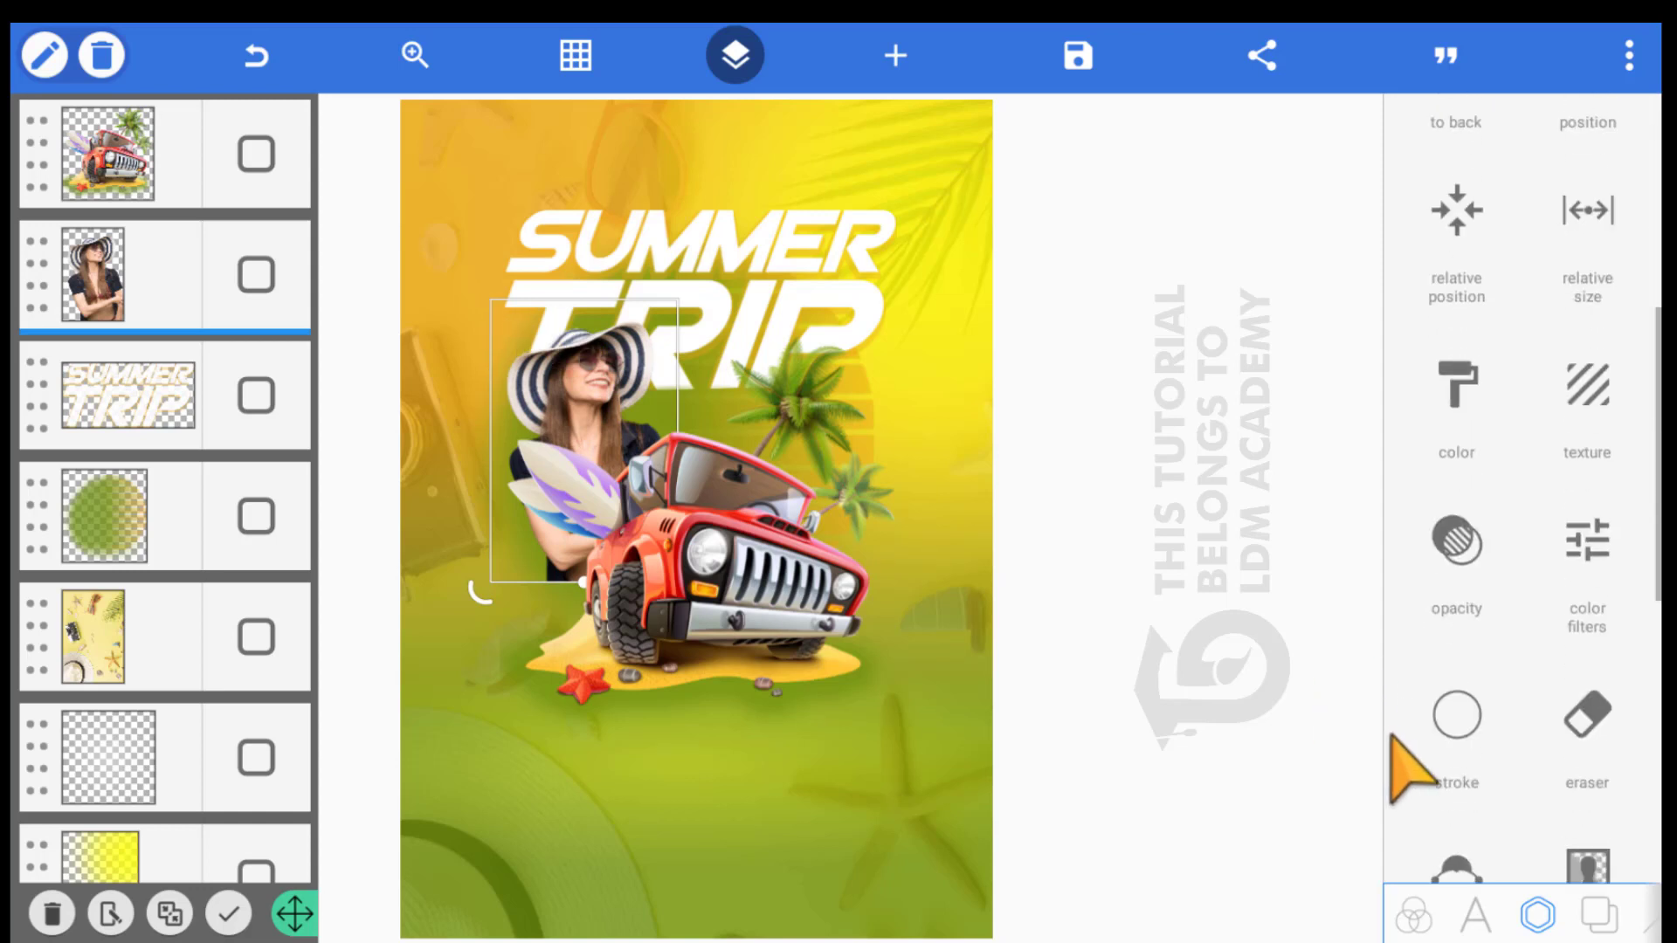
click(1587, 714)
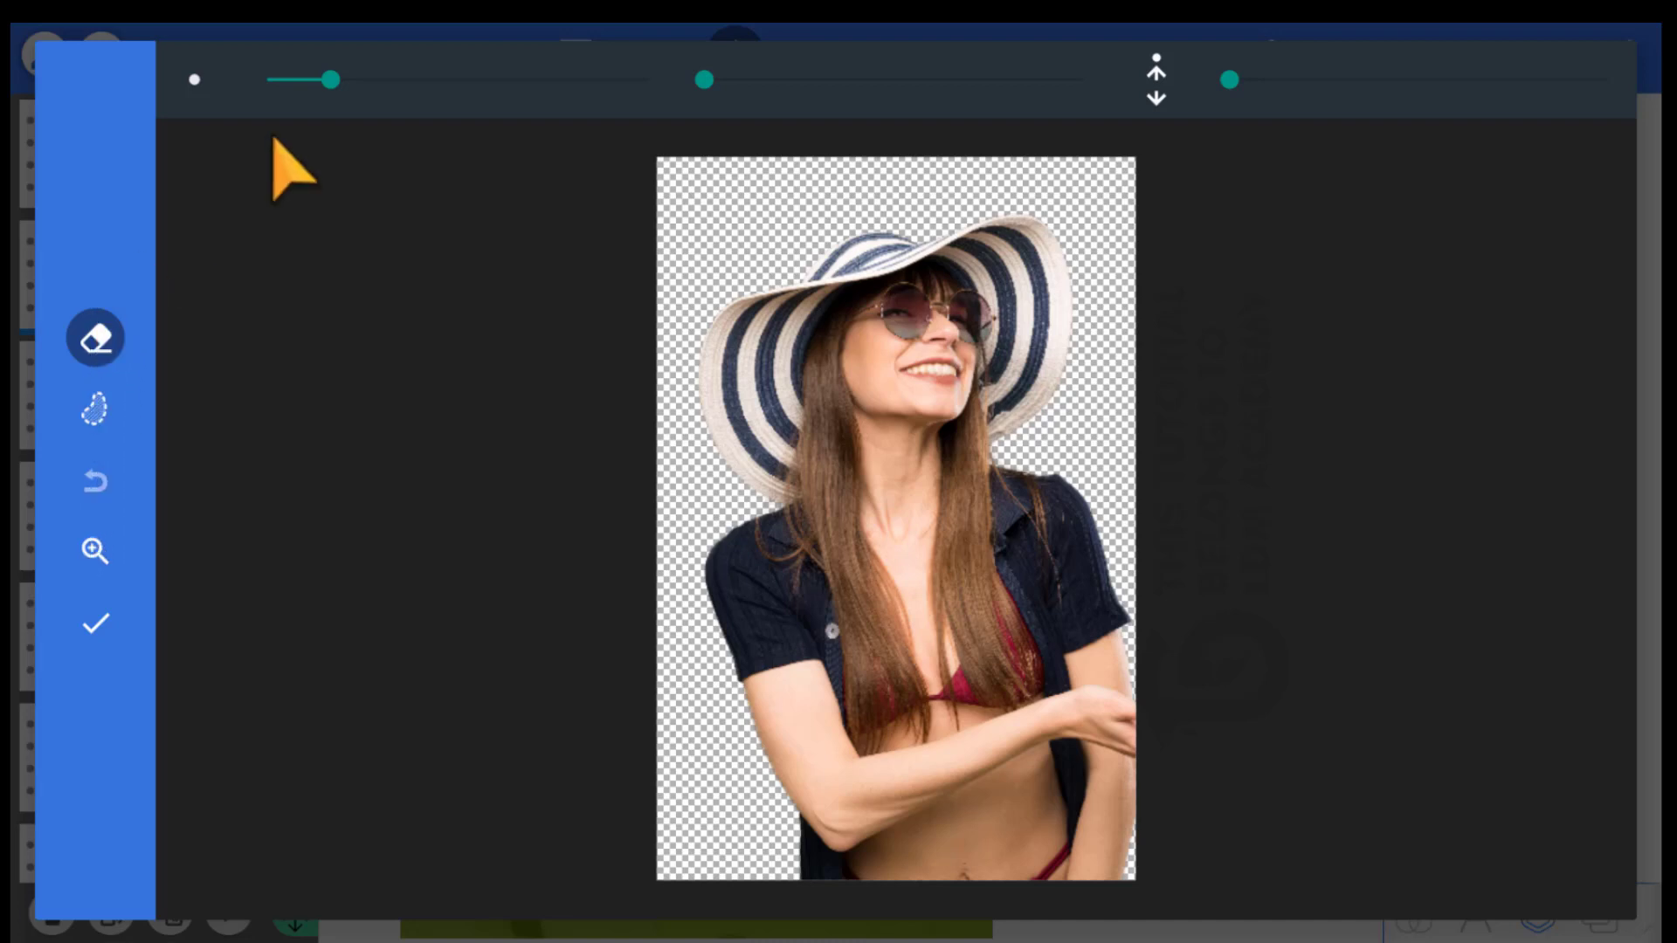
drag(330, 80, 457, 81)
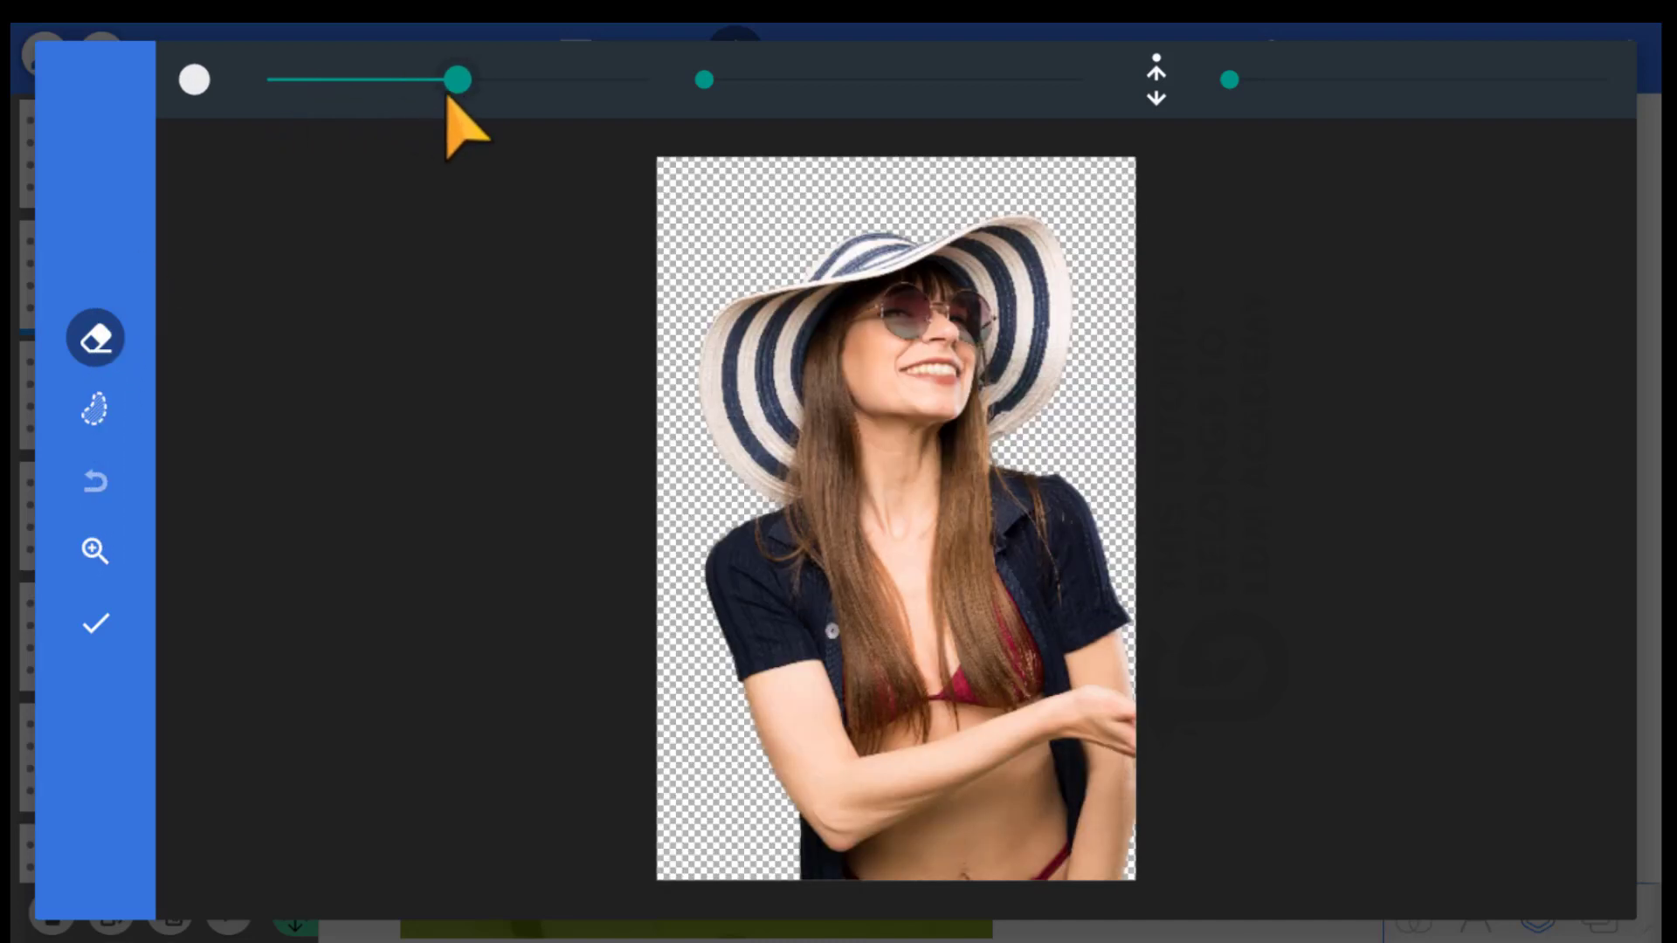
mouse_move(704, 80)
mouse_down()
mouse_move(981, 138)
mouse_move(1126, 104)
mouse_up()
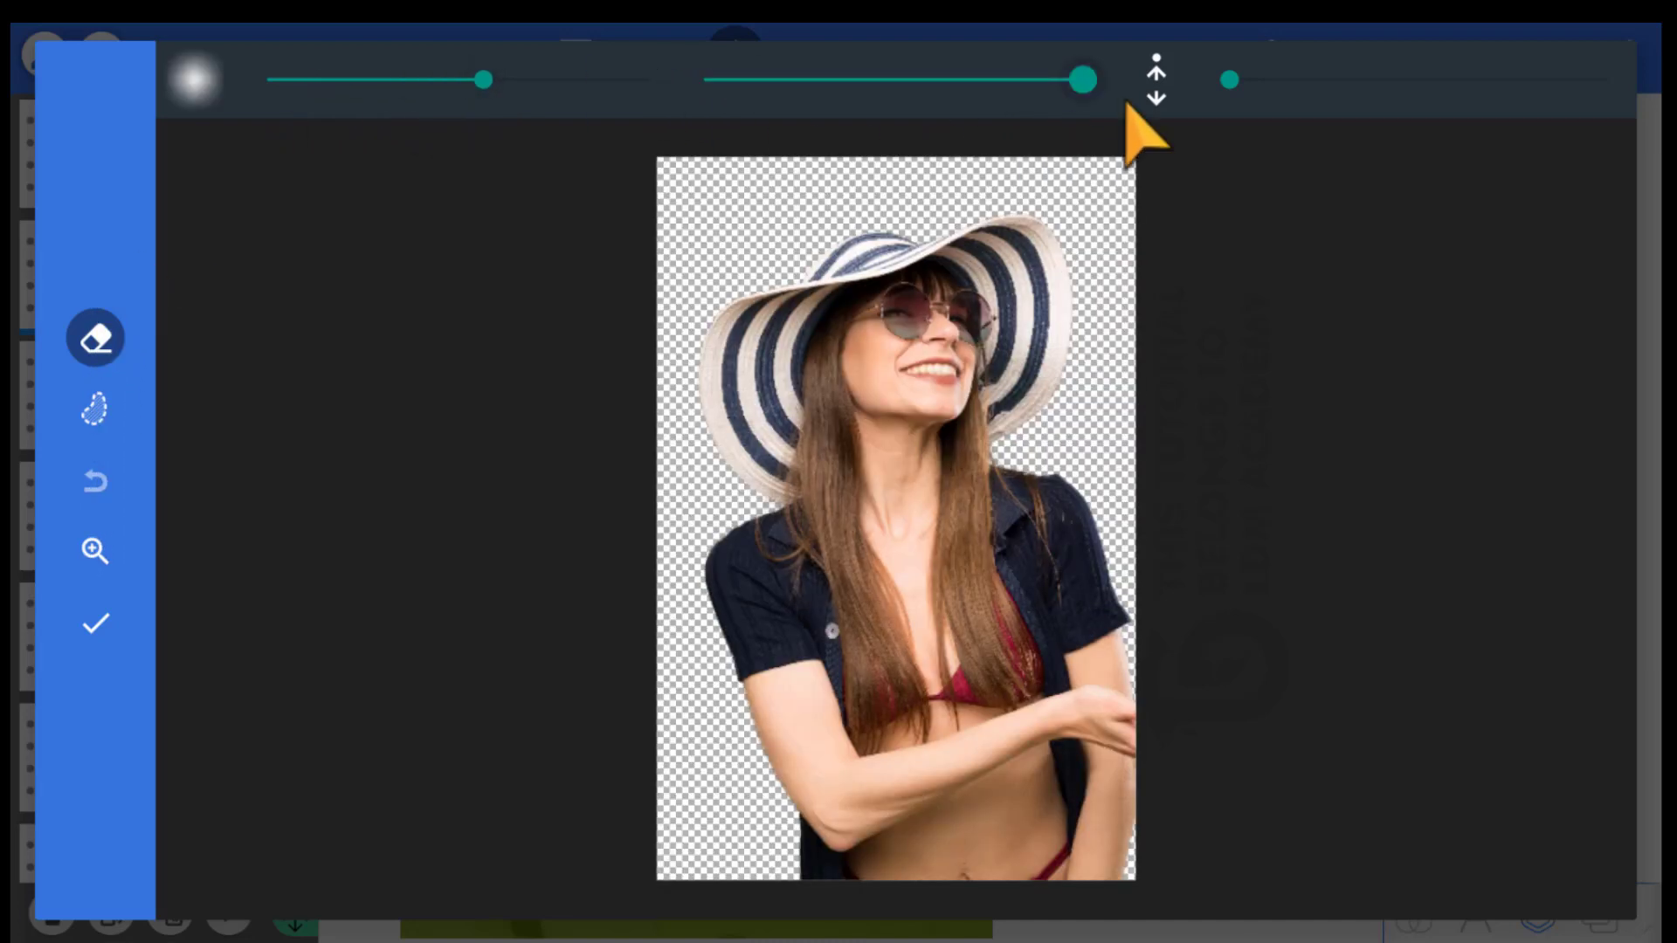
drag(1229, 79, 1334, 111)
mouse_move(699, 765)
mouse_down()
mouse_move(794, 820)
mouse_move(979, 779)
mouse_move(778, 877)
mouse_up()
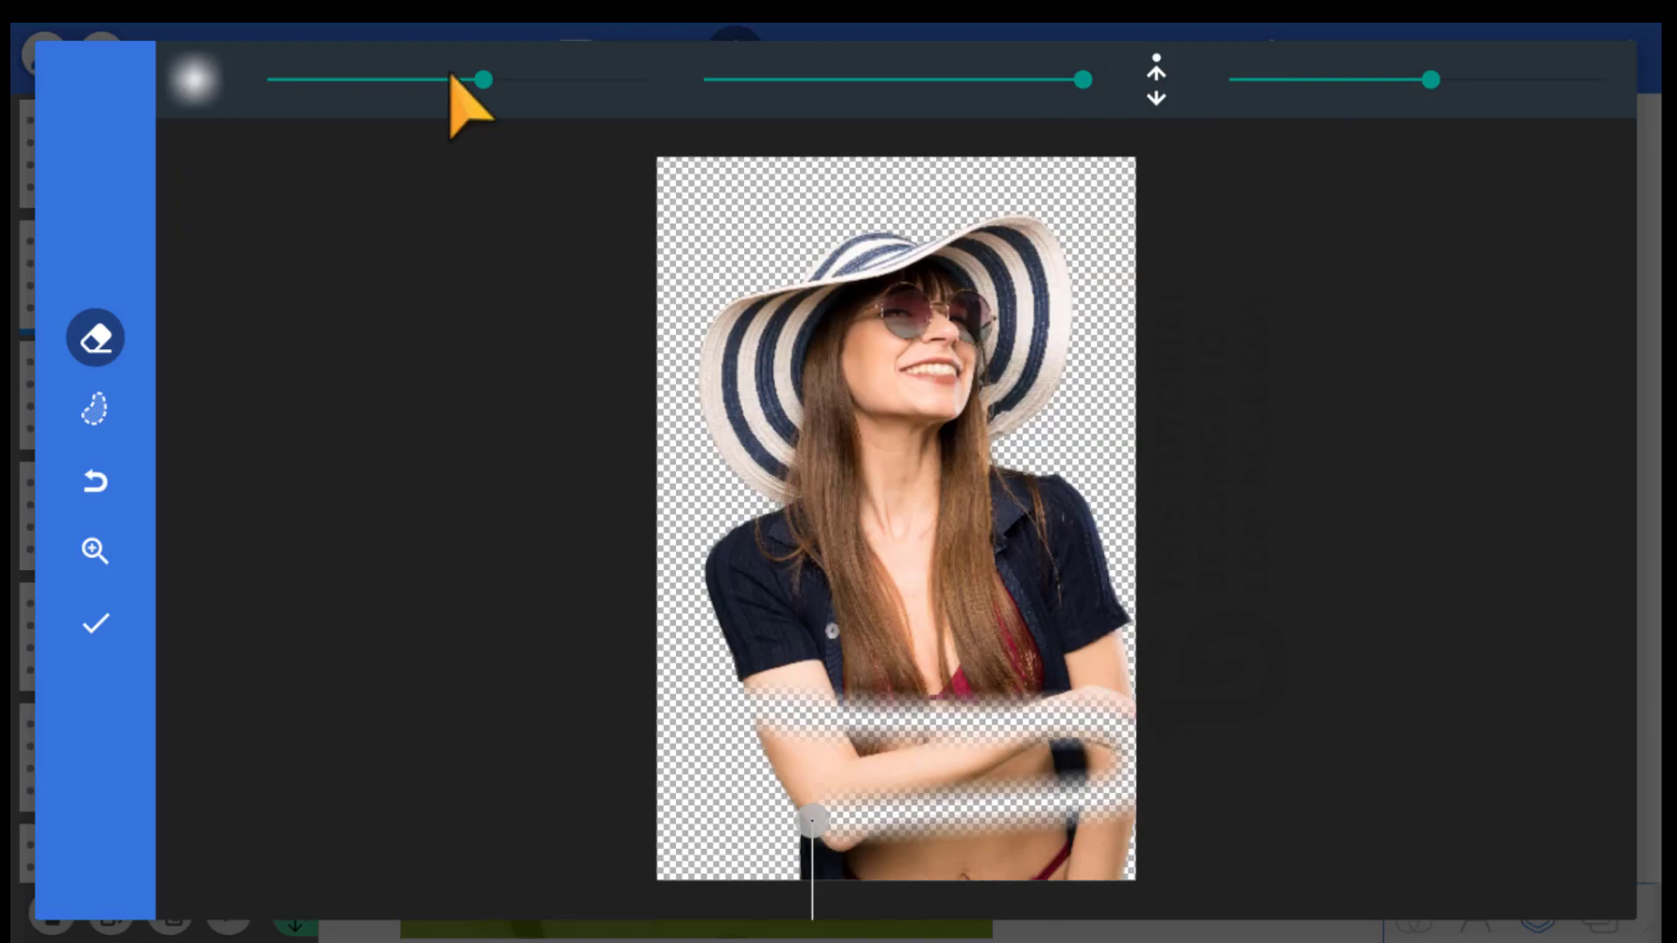
Enlarge the eraser to its maximum size, undo the last stroke, and erase the woman's body below the chest without pointer offset
drag(483, 80, 647, 80)
mouse_move(692, 826)
mouse_down()
mouse_move(771, 909)
mouse_move(1135, 828)
mouse_move(1073, 737)
mouse_move(1027, 927)
mouse_move(1095, 736)
mouse_up()
click(86, 467)
click(95, 480)
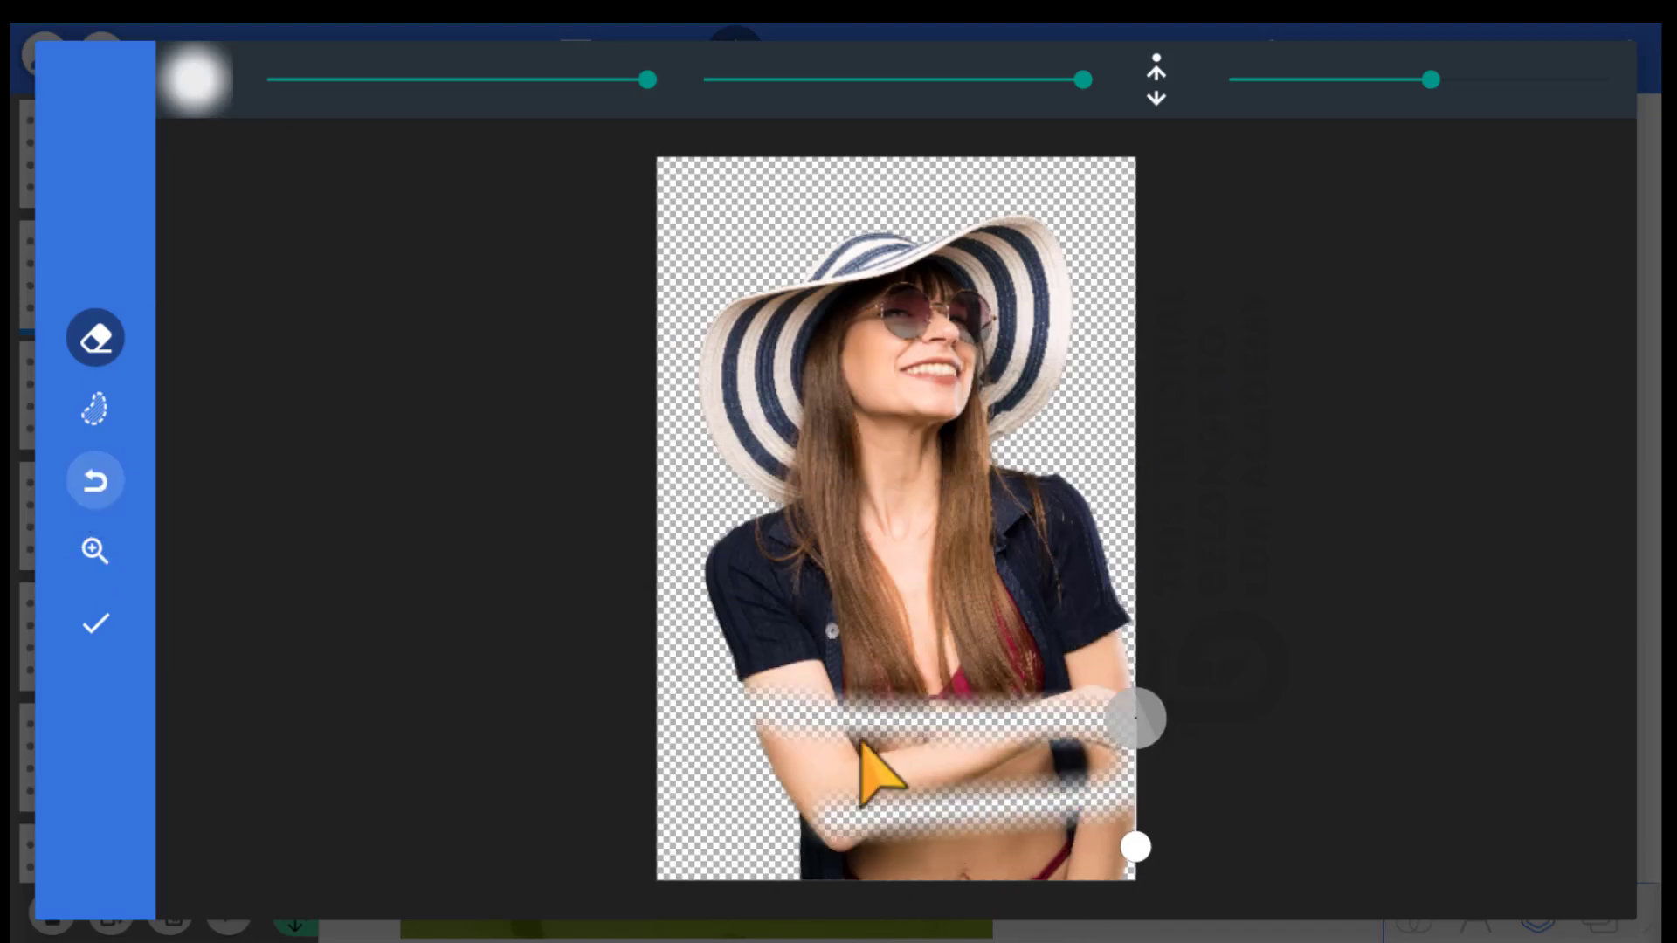
drag(897, 902, 971, 645)
drag(1430, 79, 1230, 80)
mouse_move(793, 763)
mouse_down()
mouse_move(783, 701)
mouse_move(1040, 710)
mouse_move(1082, 771)
mouse_move(1031, 830)
mouse_up()
Switch to a small hard eraser, clean the leftover edge beneath the woman's sleeve, and apply the erasing
drag(647, 79, 330, 80)
drag(1083, 80, 704, 80)
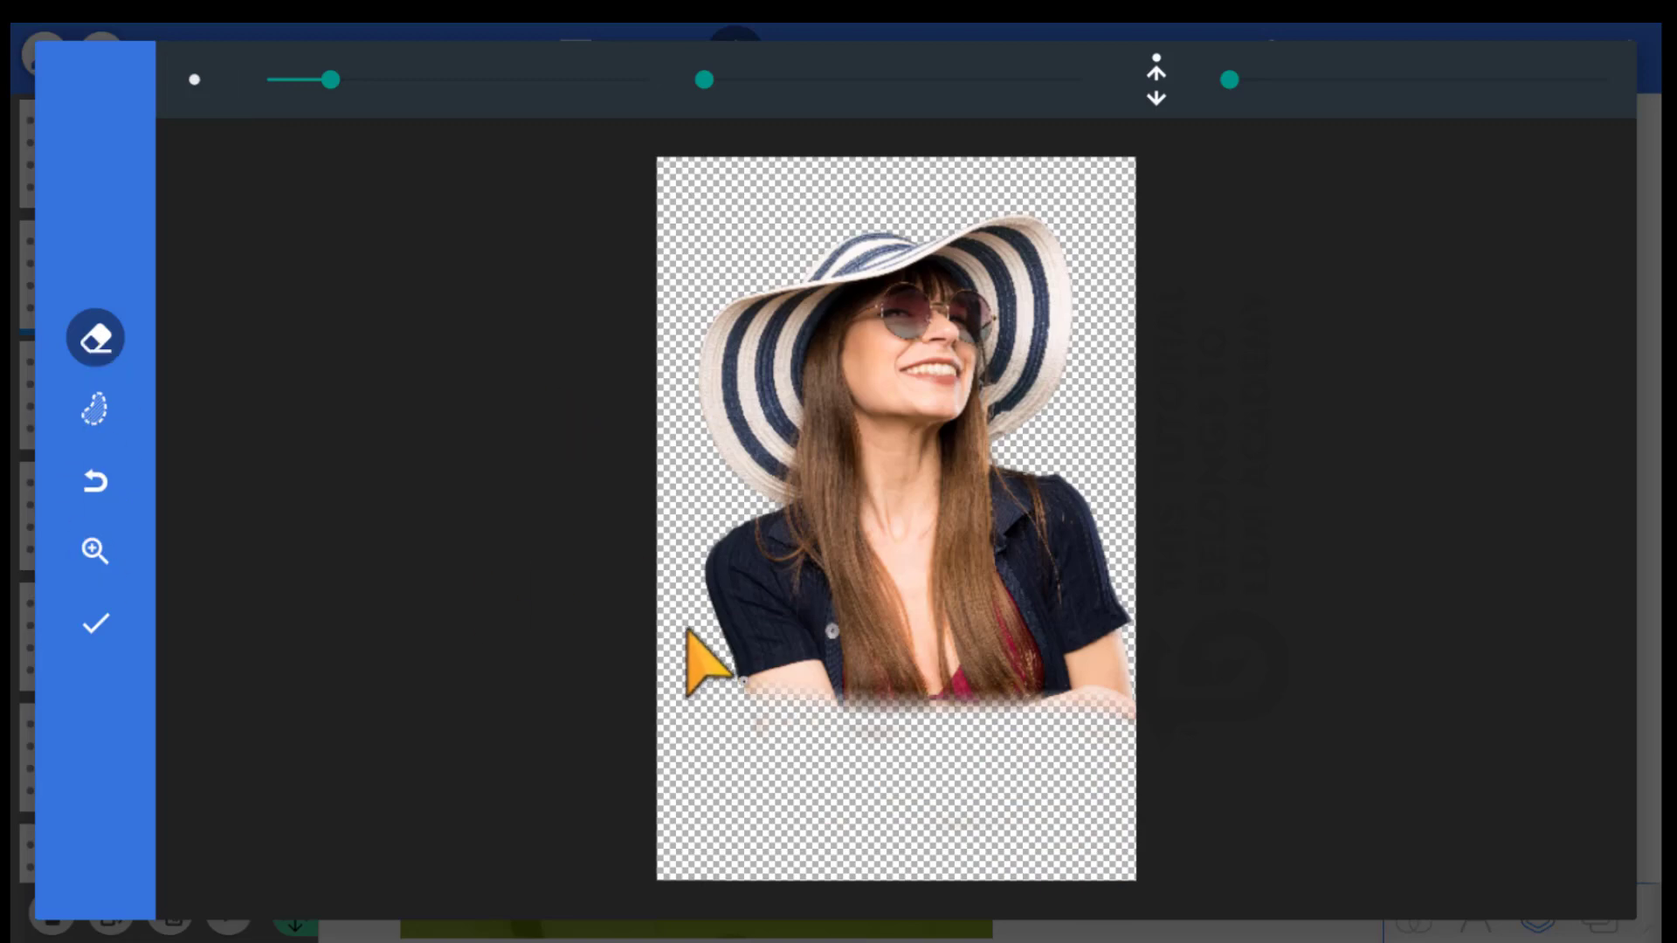
drag(687, 629, 734, 662)
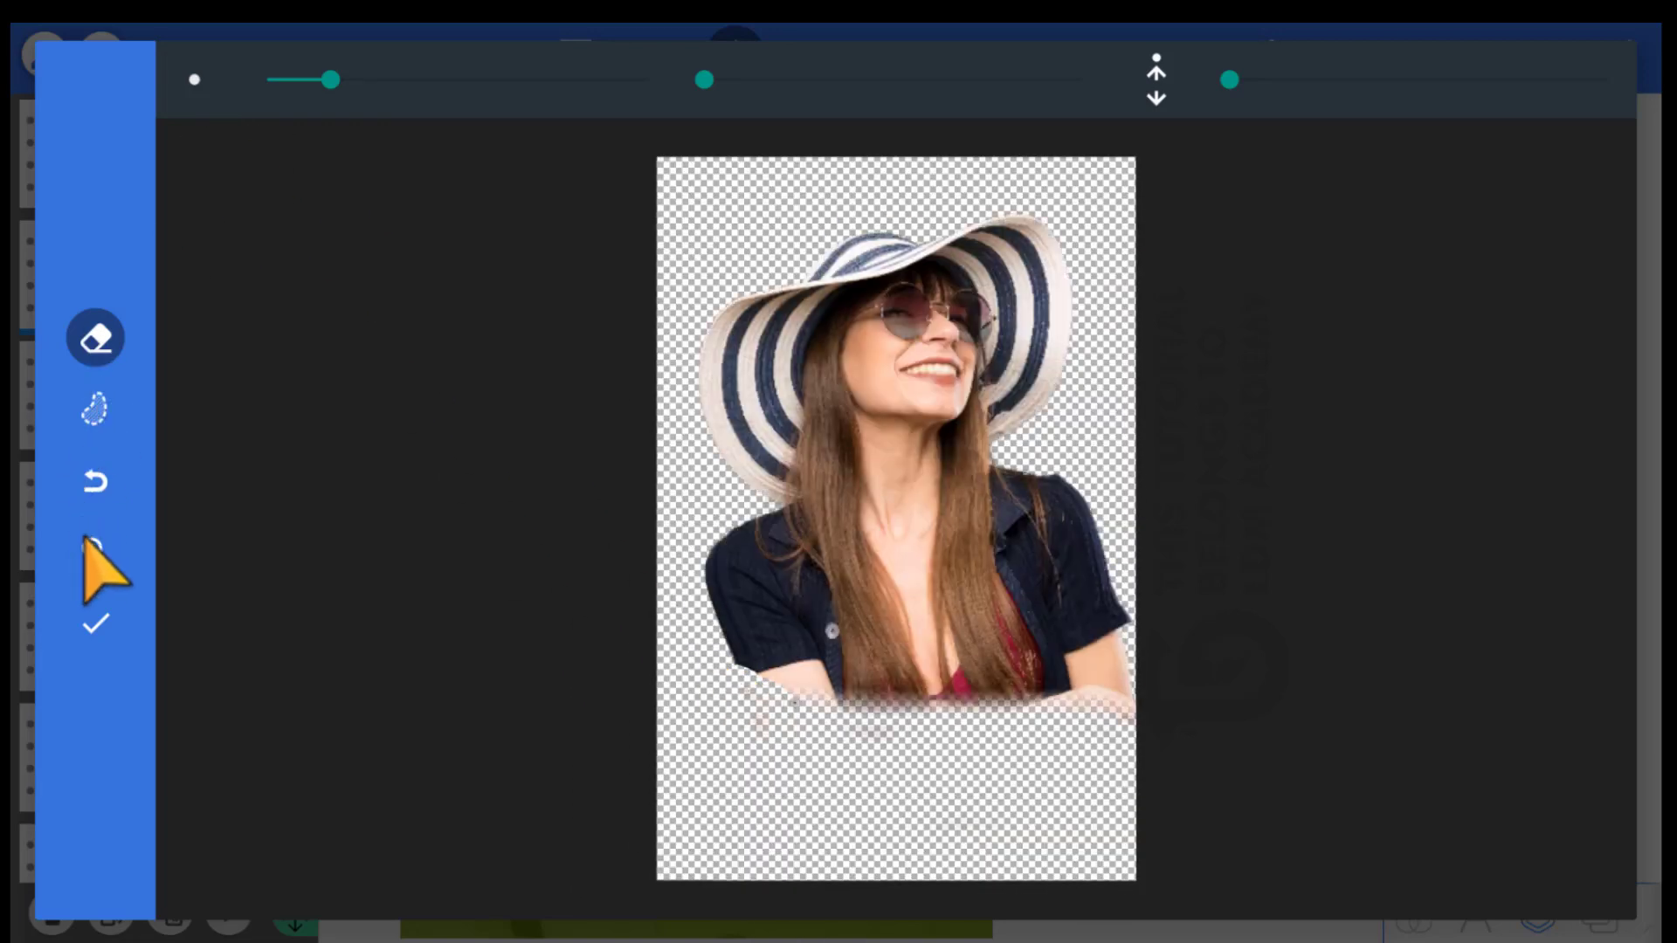
click(92, 624)
click(404, 665)
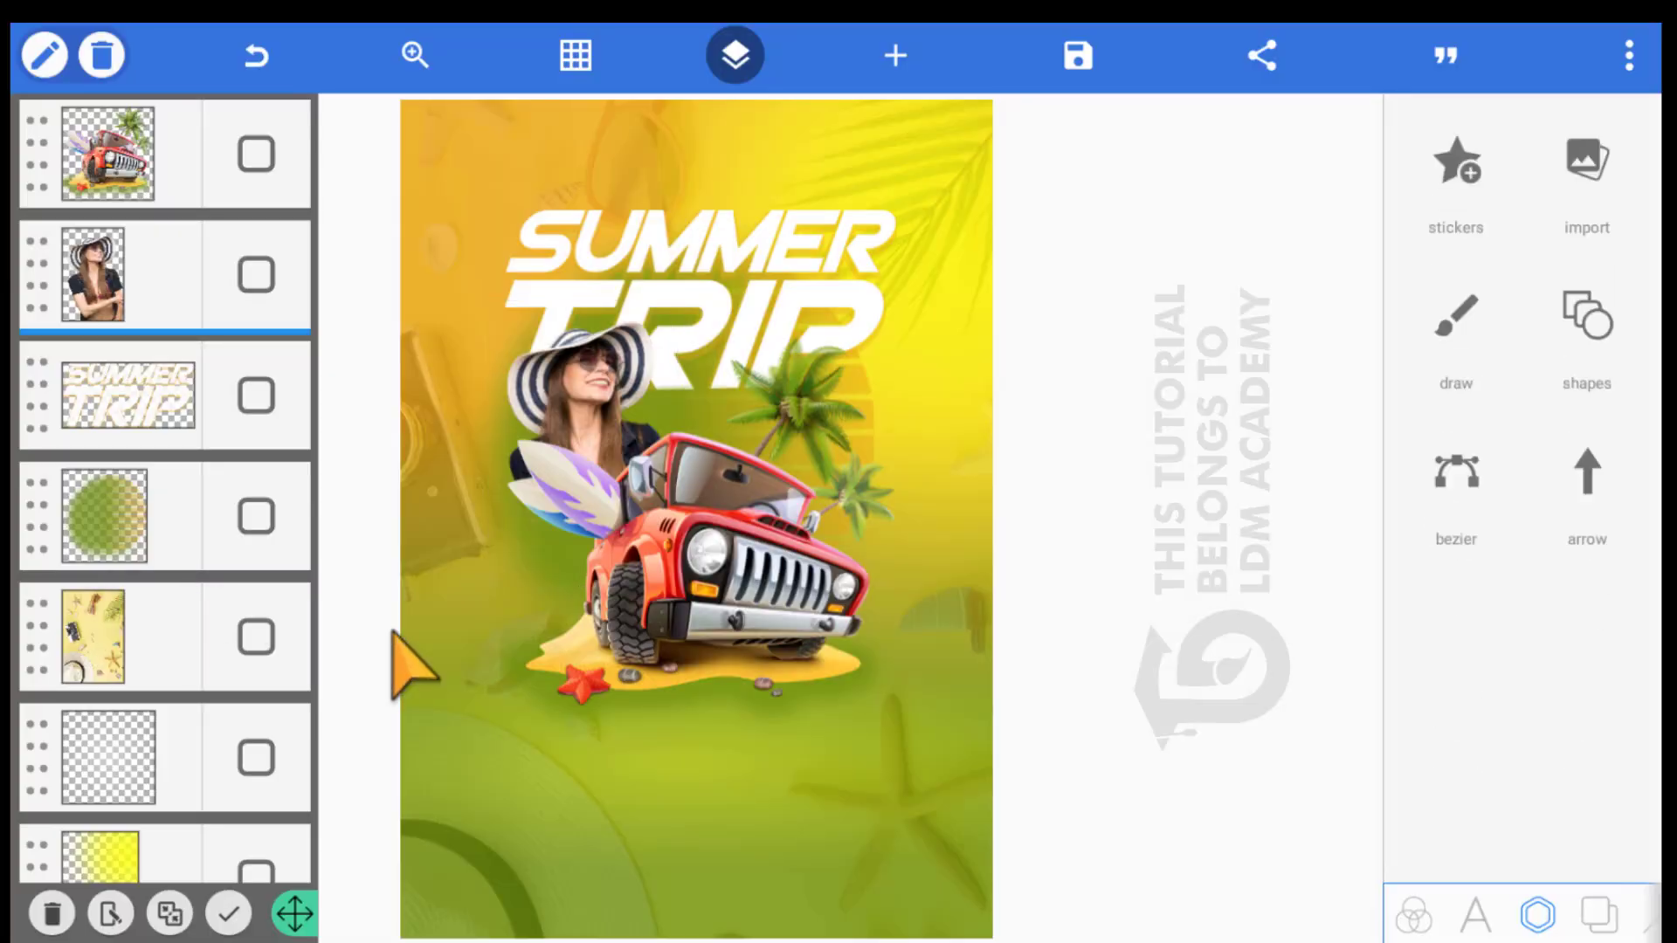
Nudge the jeep slightly and lock the jeep, SUMMER TRIP title, and green glow layers
click(611, 636)
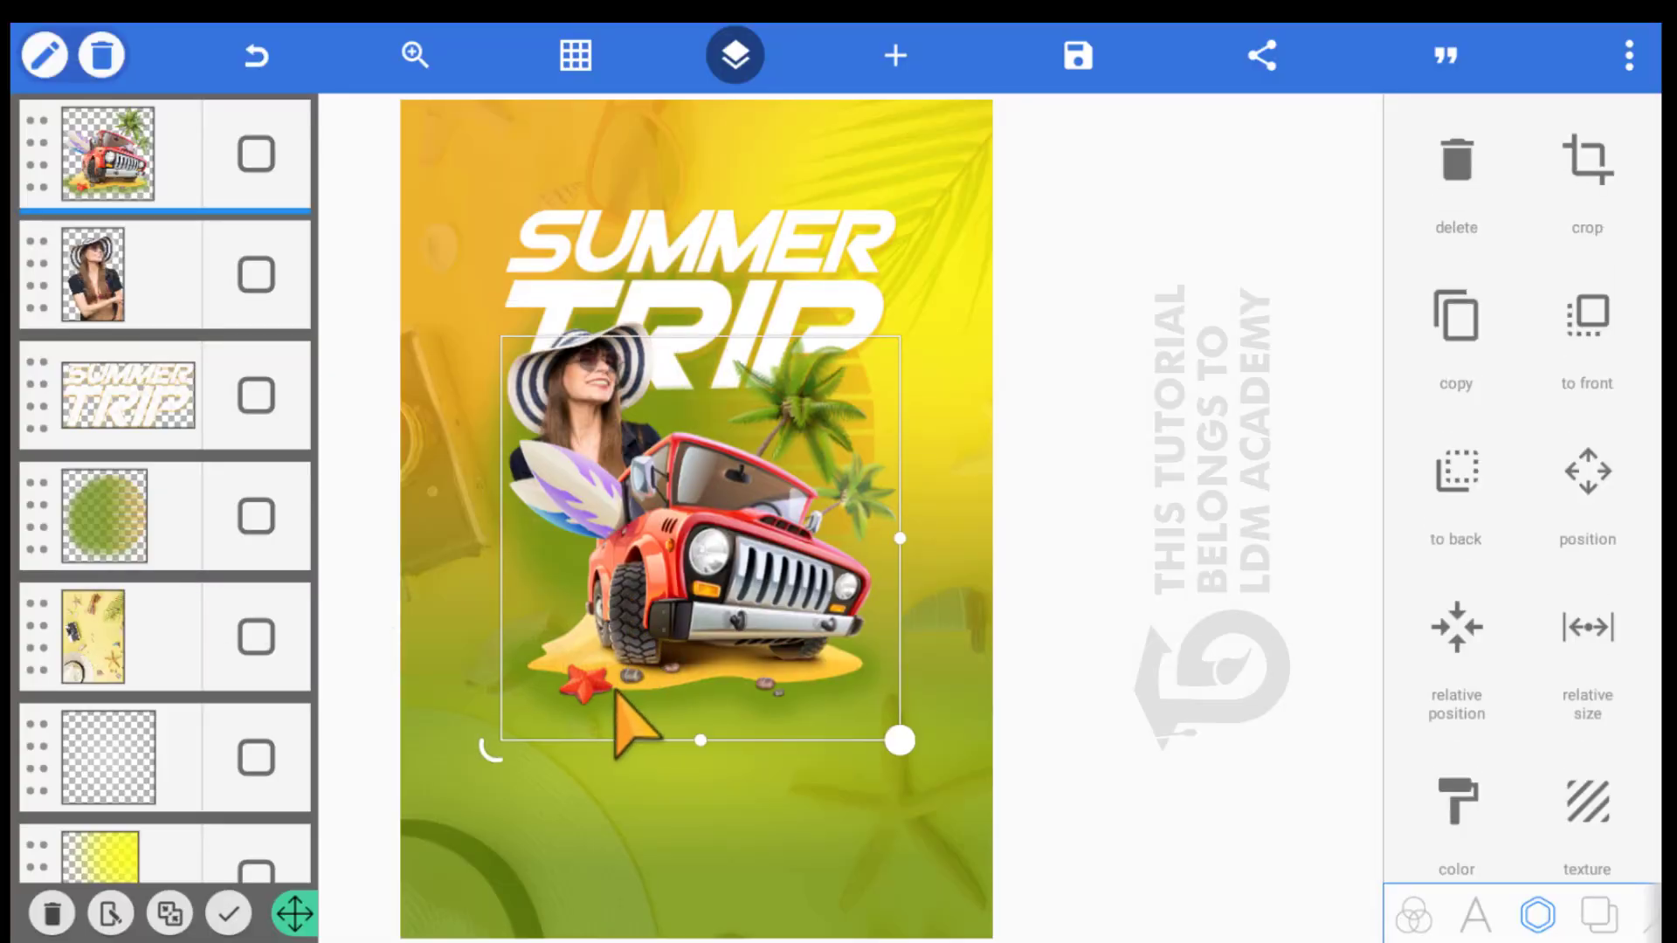
click(653, 761)
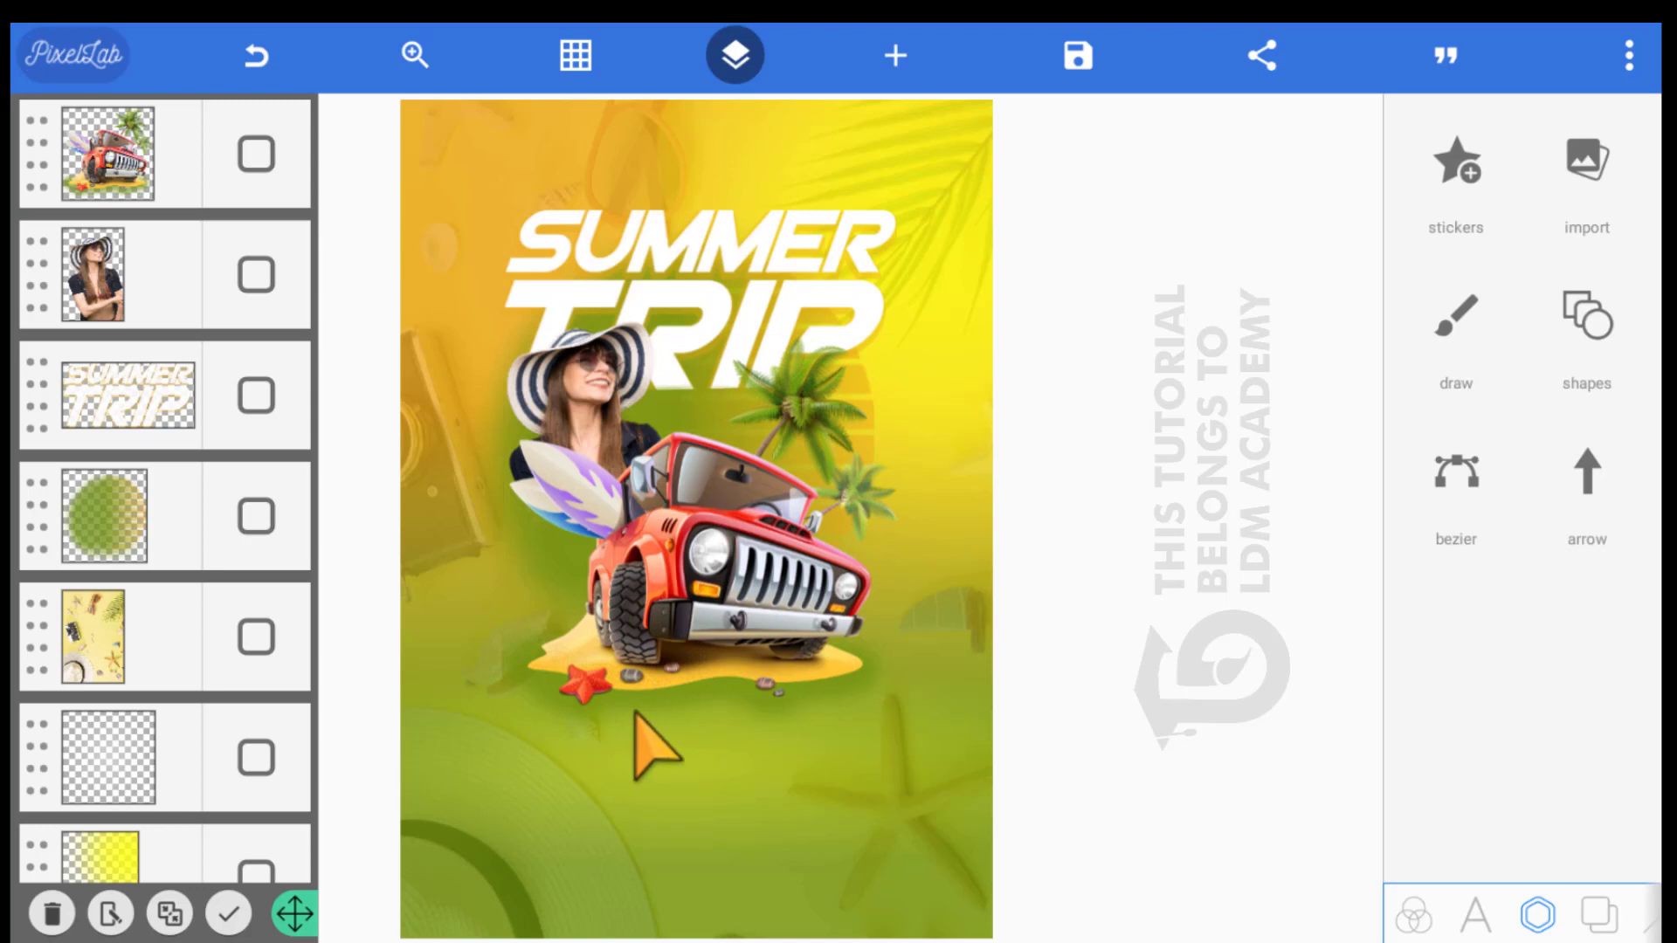
click(704, 53)
click(703, 56)
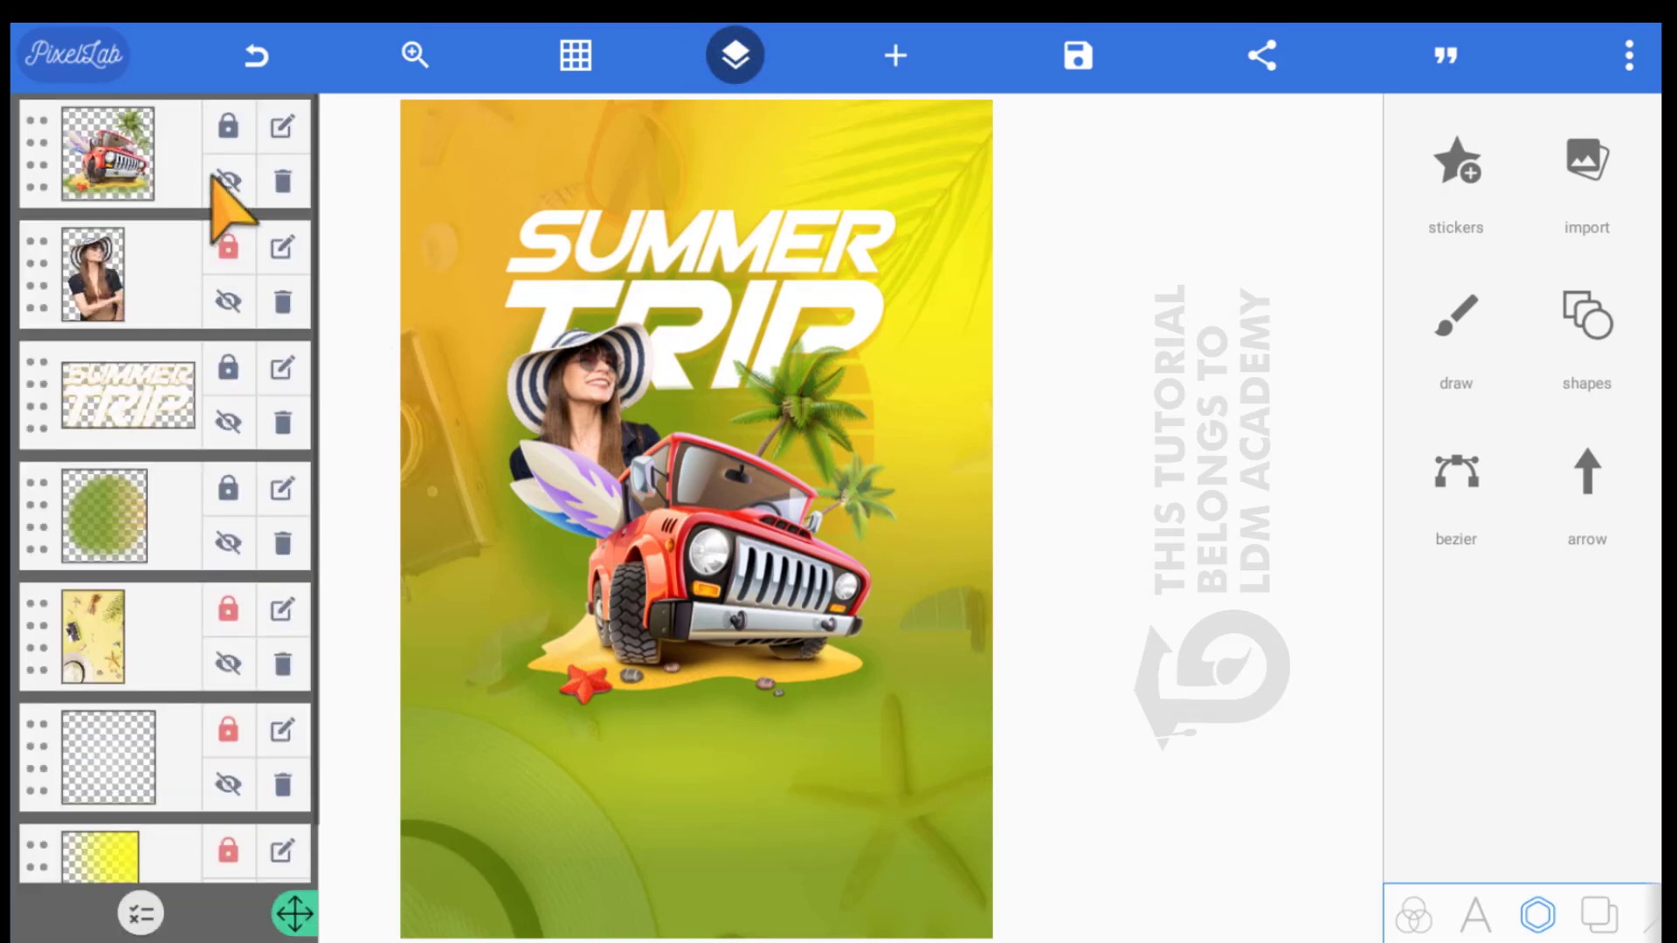
click(228, 126)
click(228, 368)
click(228, 488)
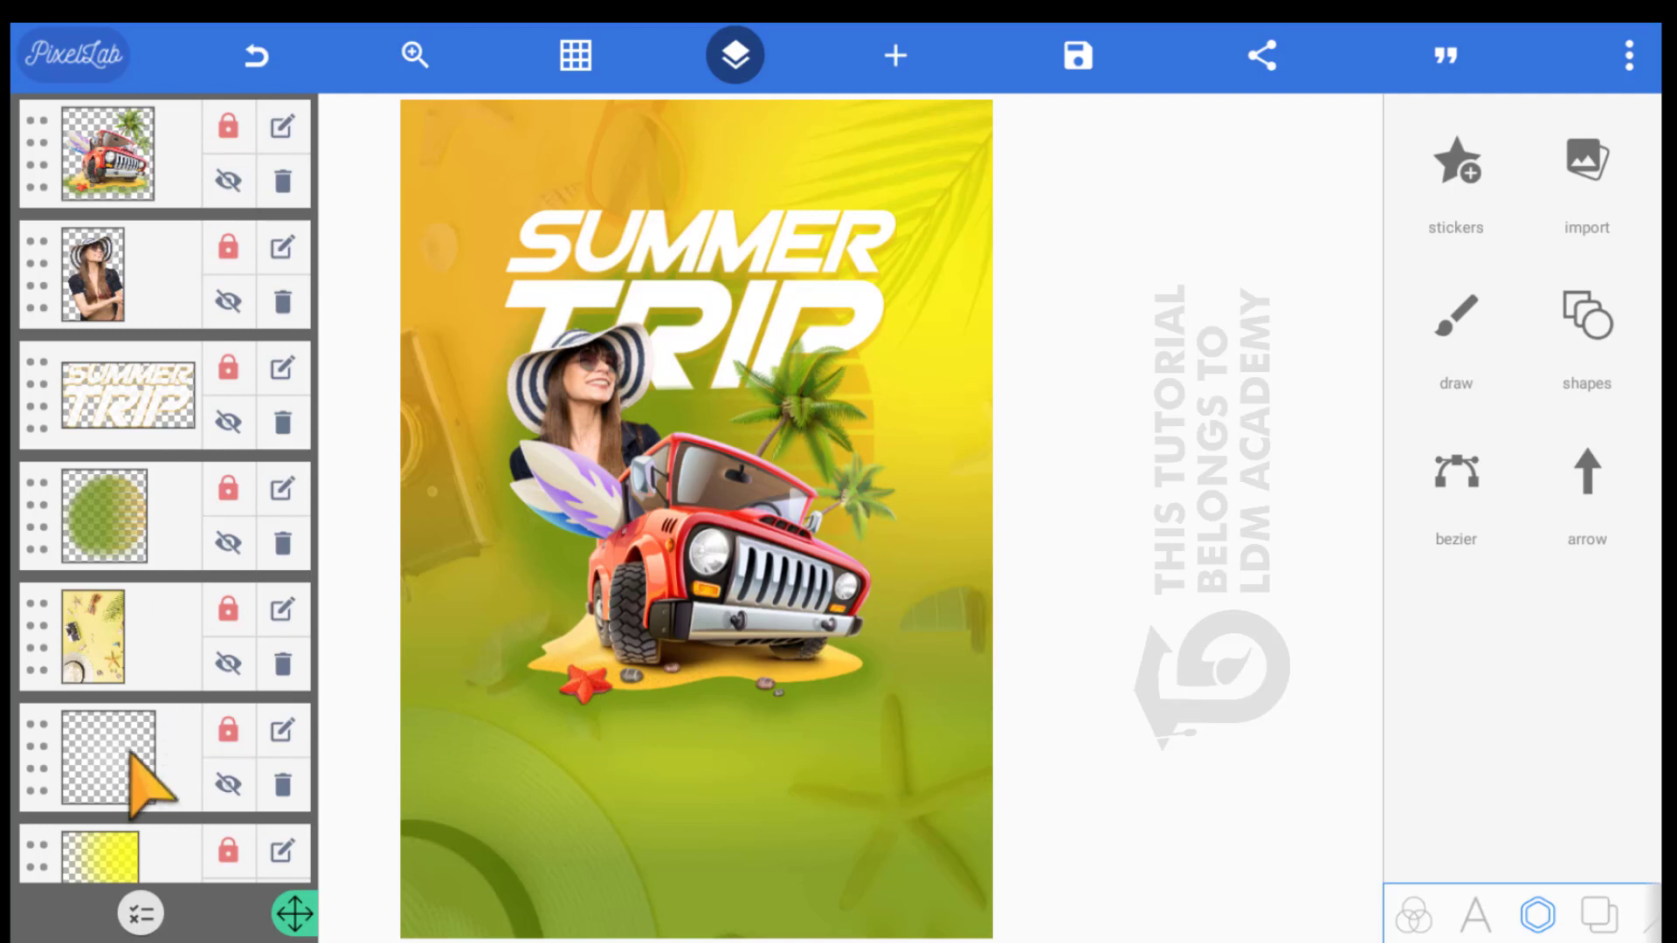
scroll(231, 563, down, 2)
scroll(227, 590, up, 2)
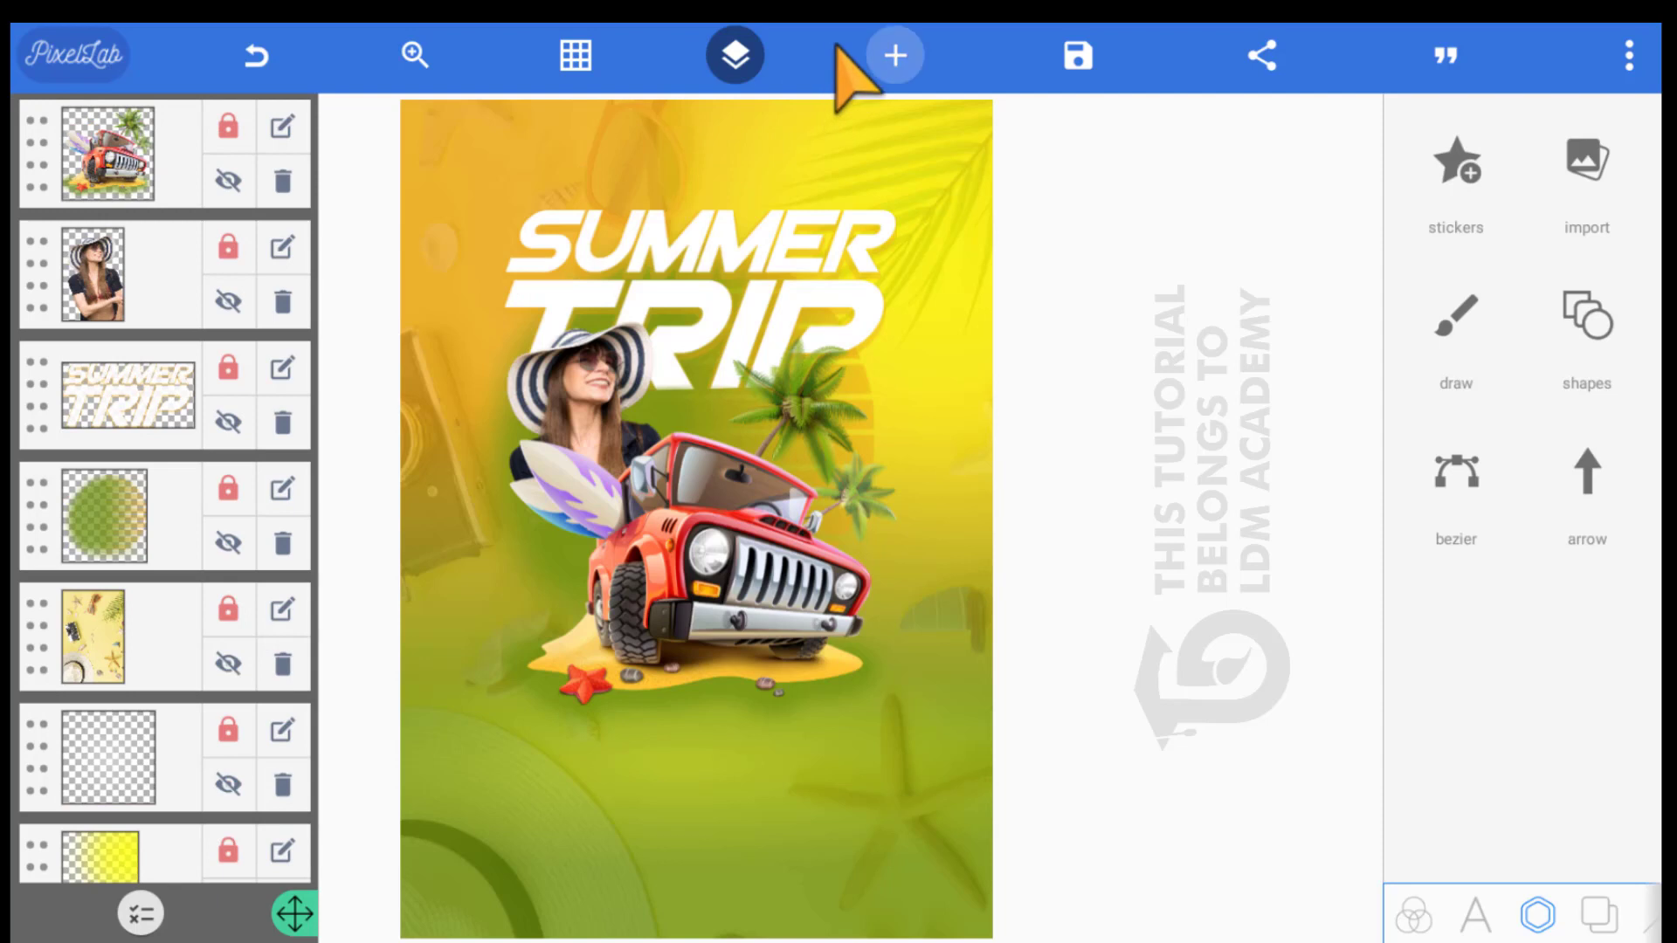
Add a white rectangle and reshape it into a long, thin horizontal bar centered below the jeep
click(892, 55)
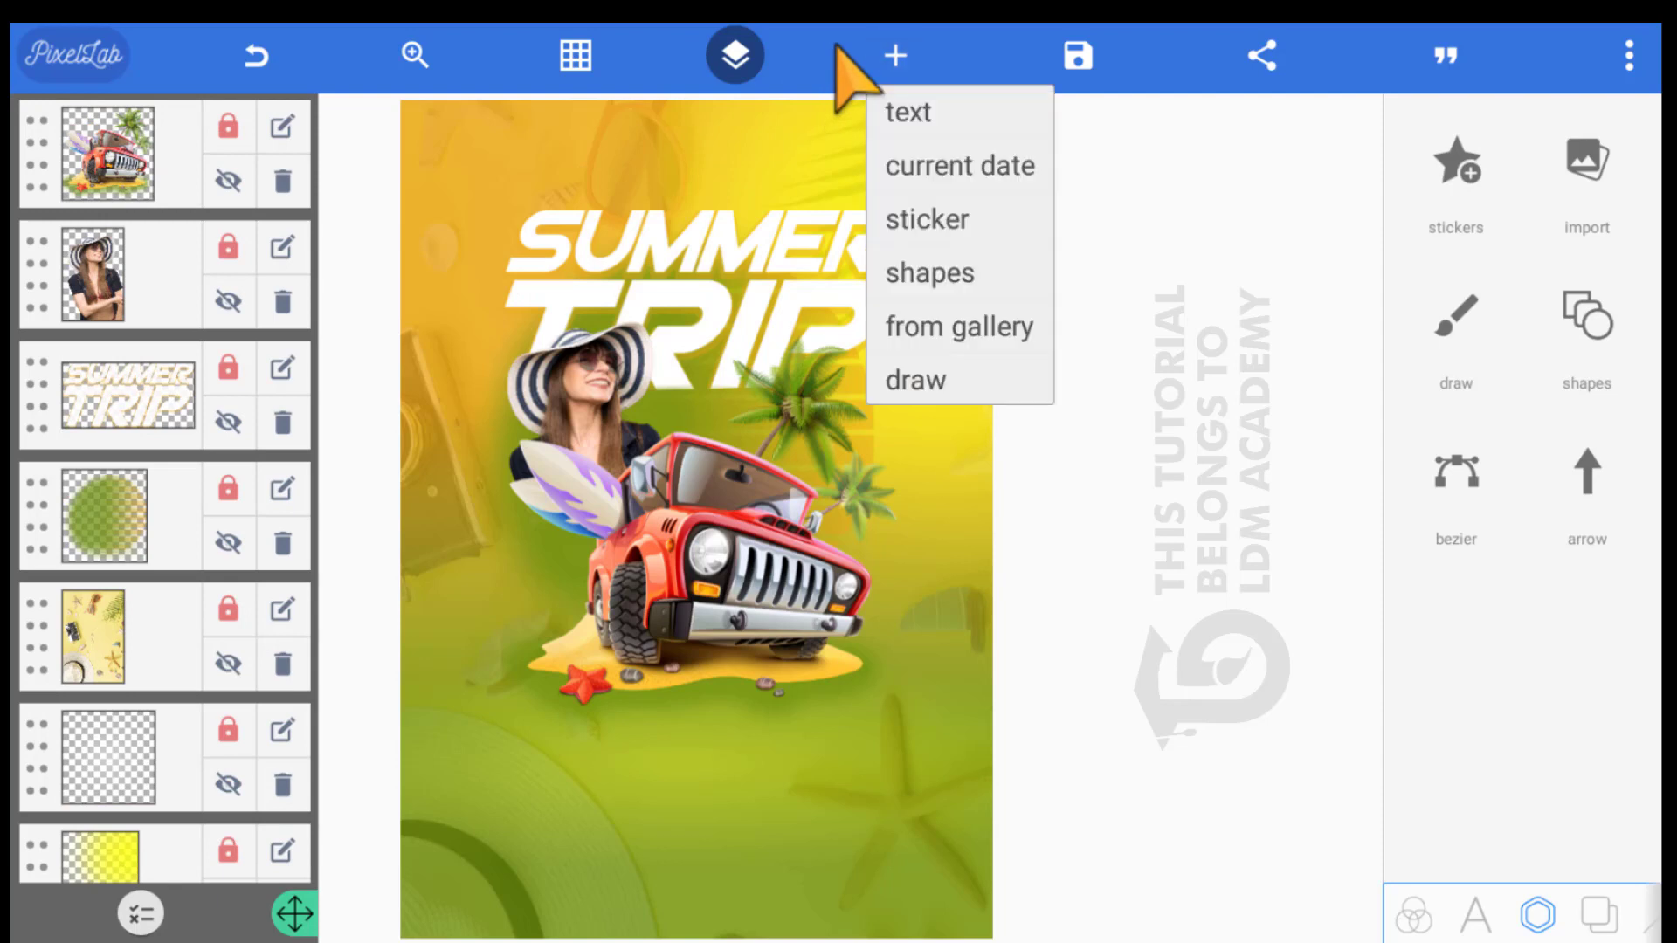
click(891, 273)
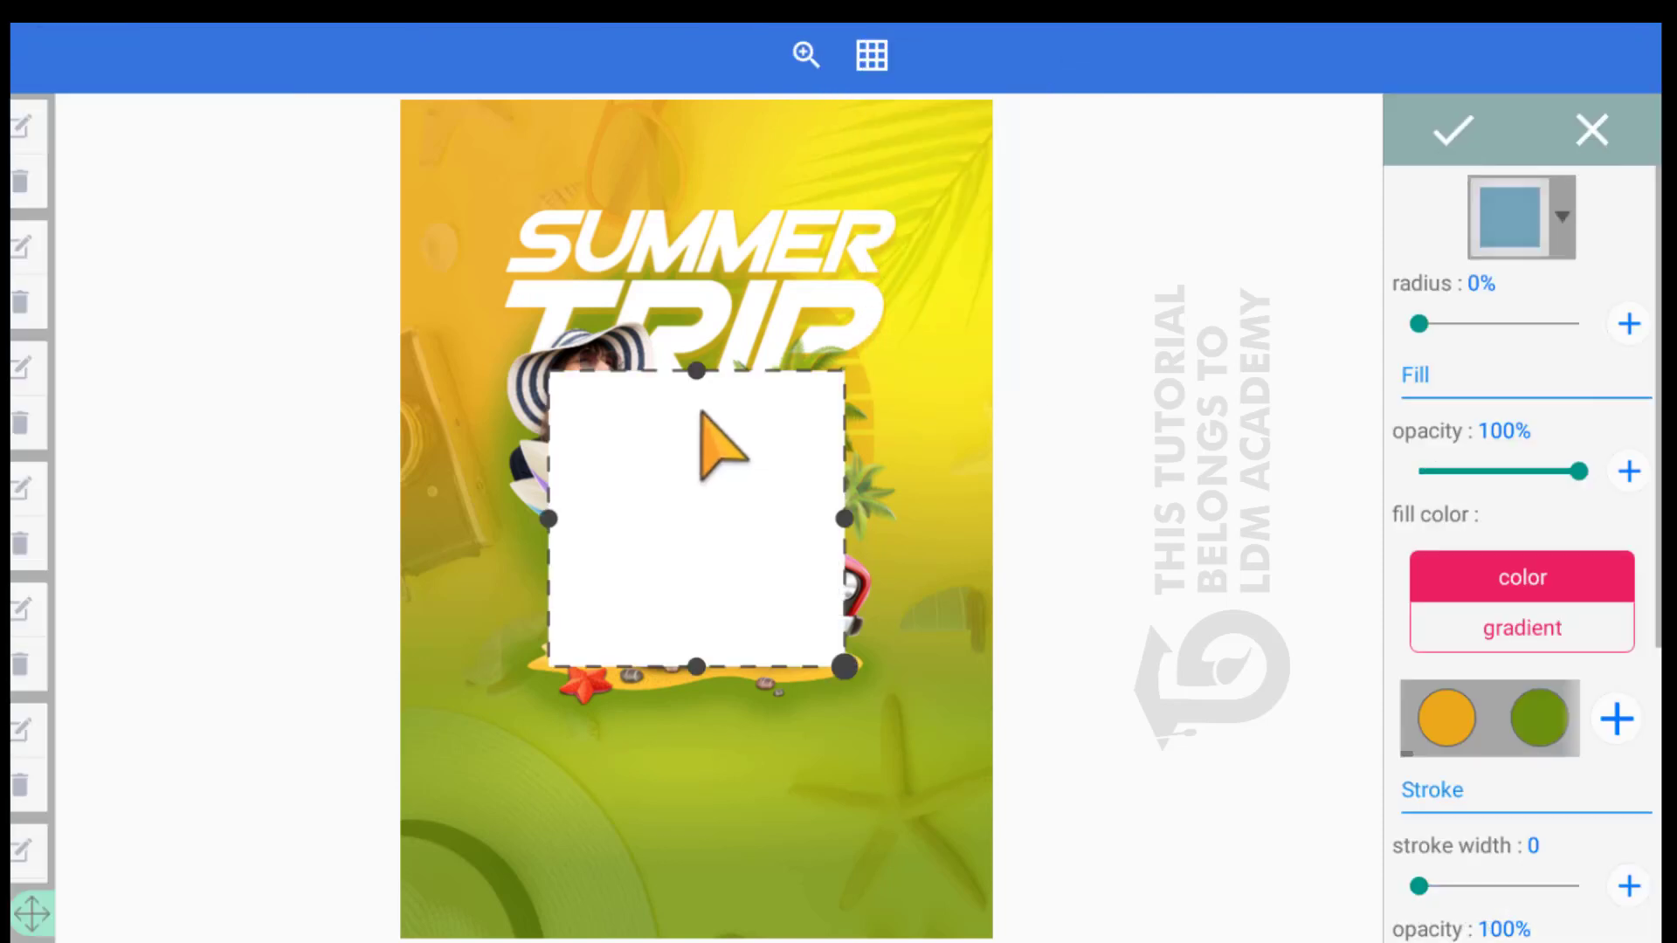
drag(647, 349, 635, 596)
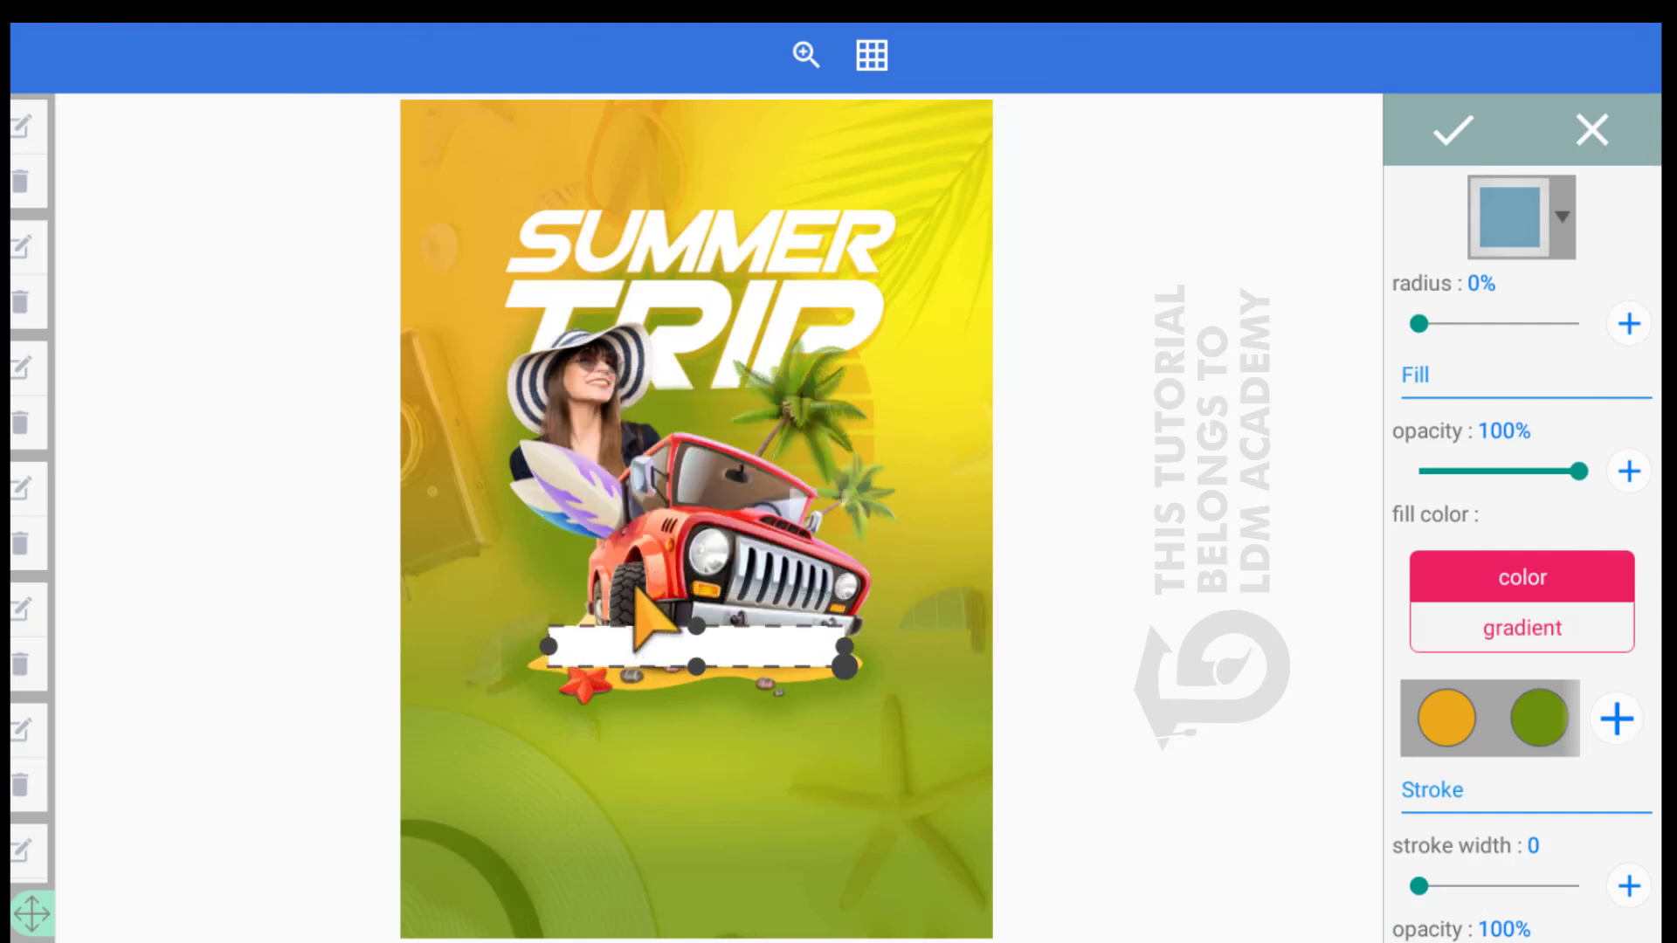
drag(844, 648, 773, 720)
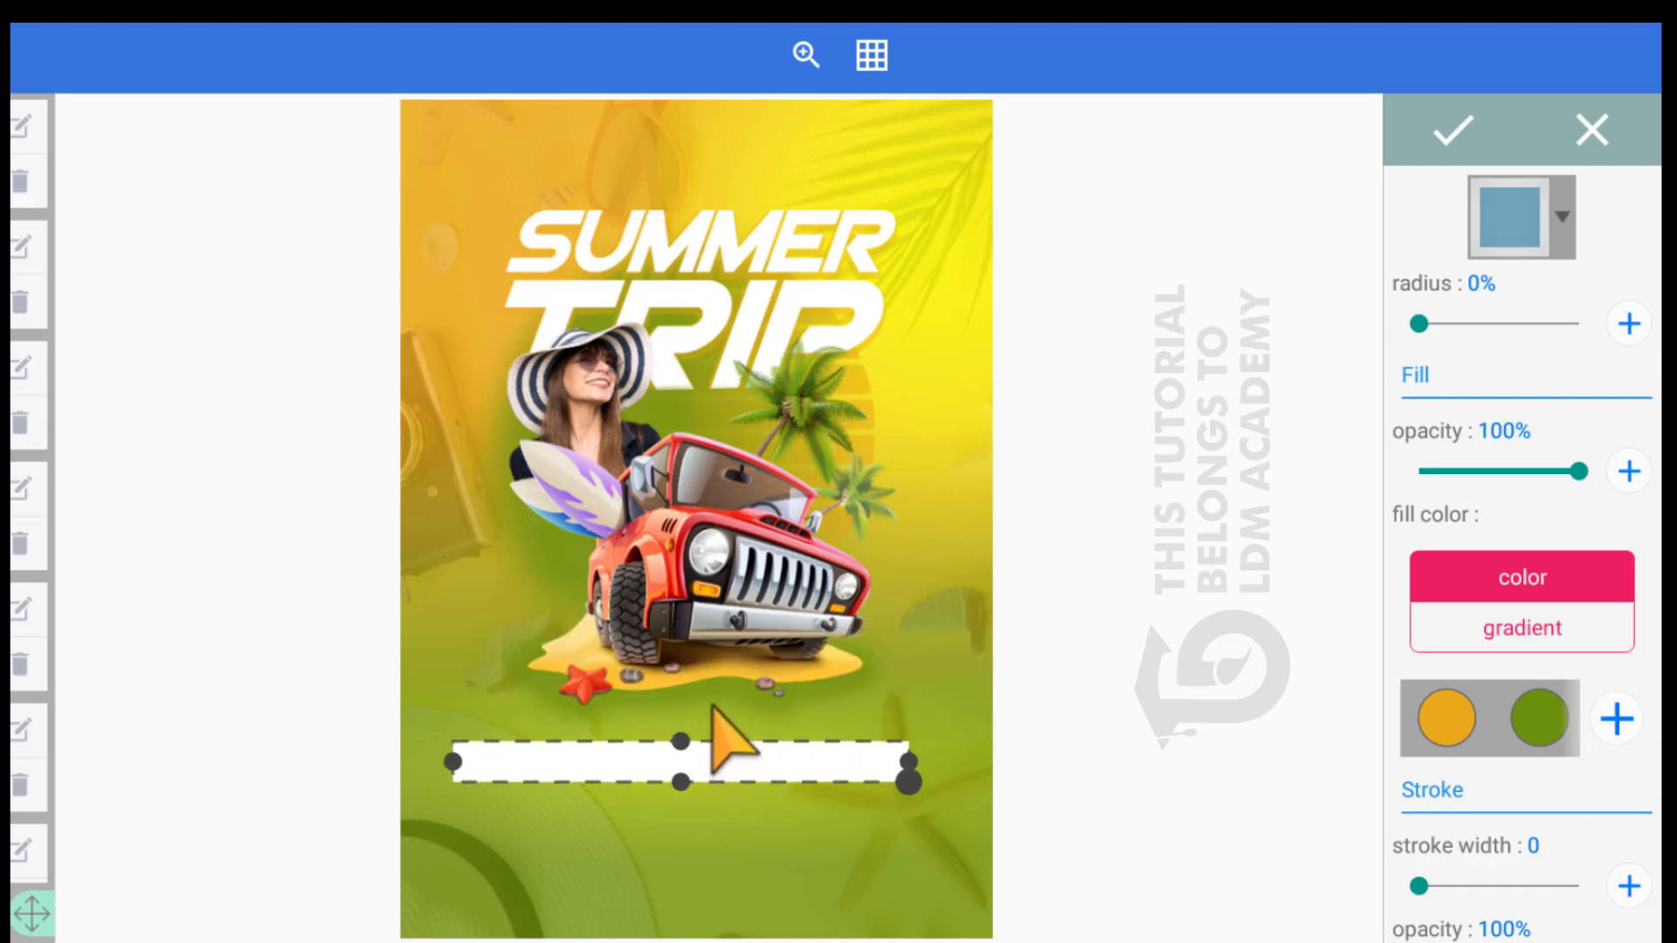
drag(635, 683, 635, 678)
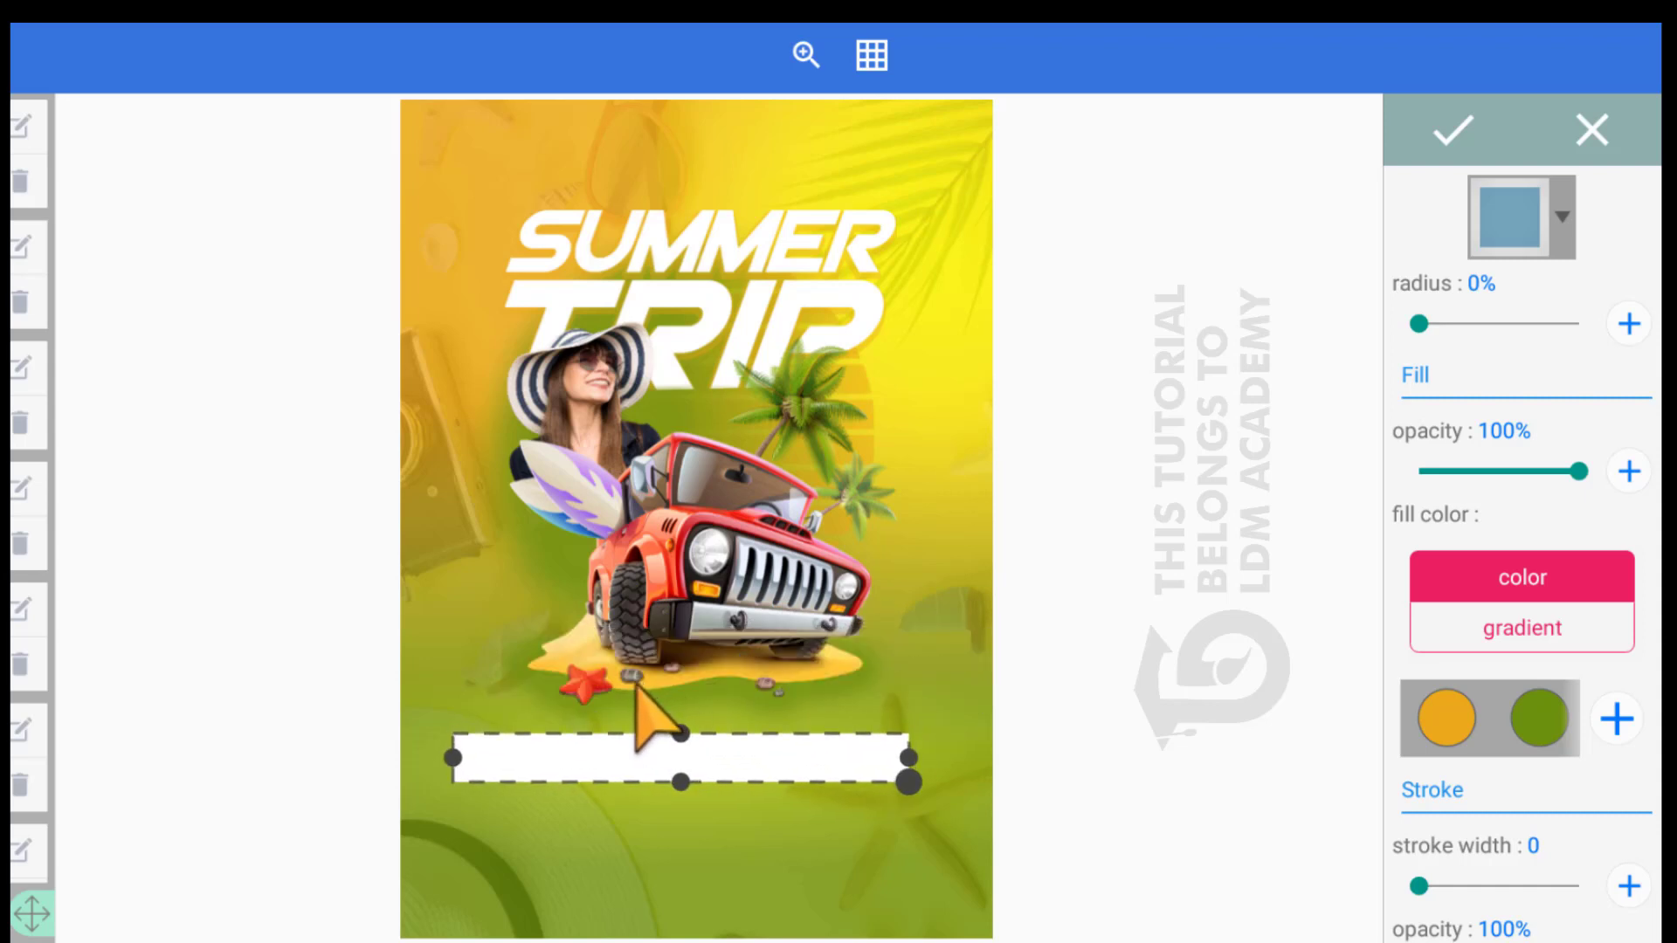
click(1387, 127)
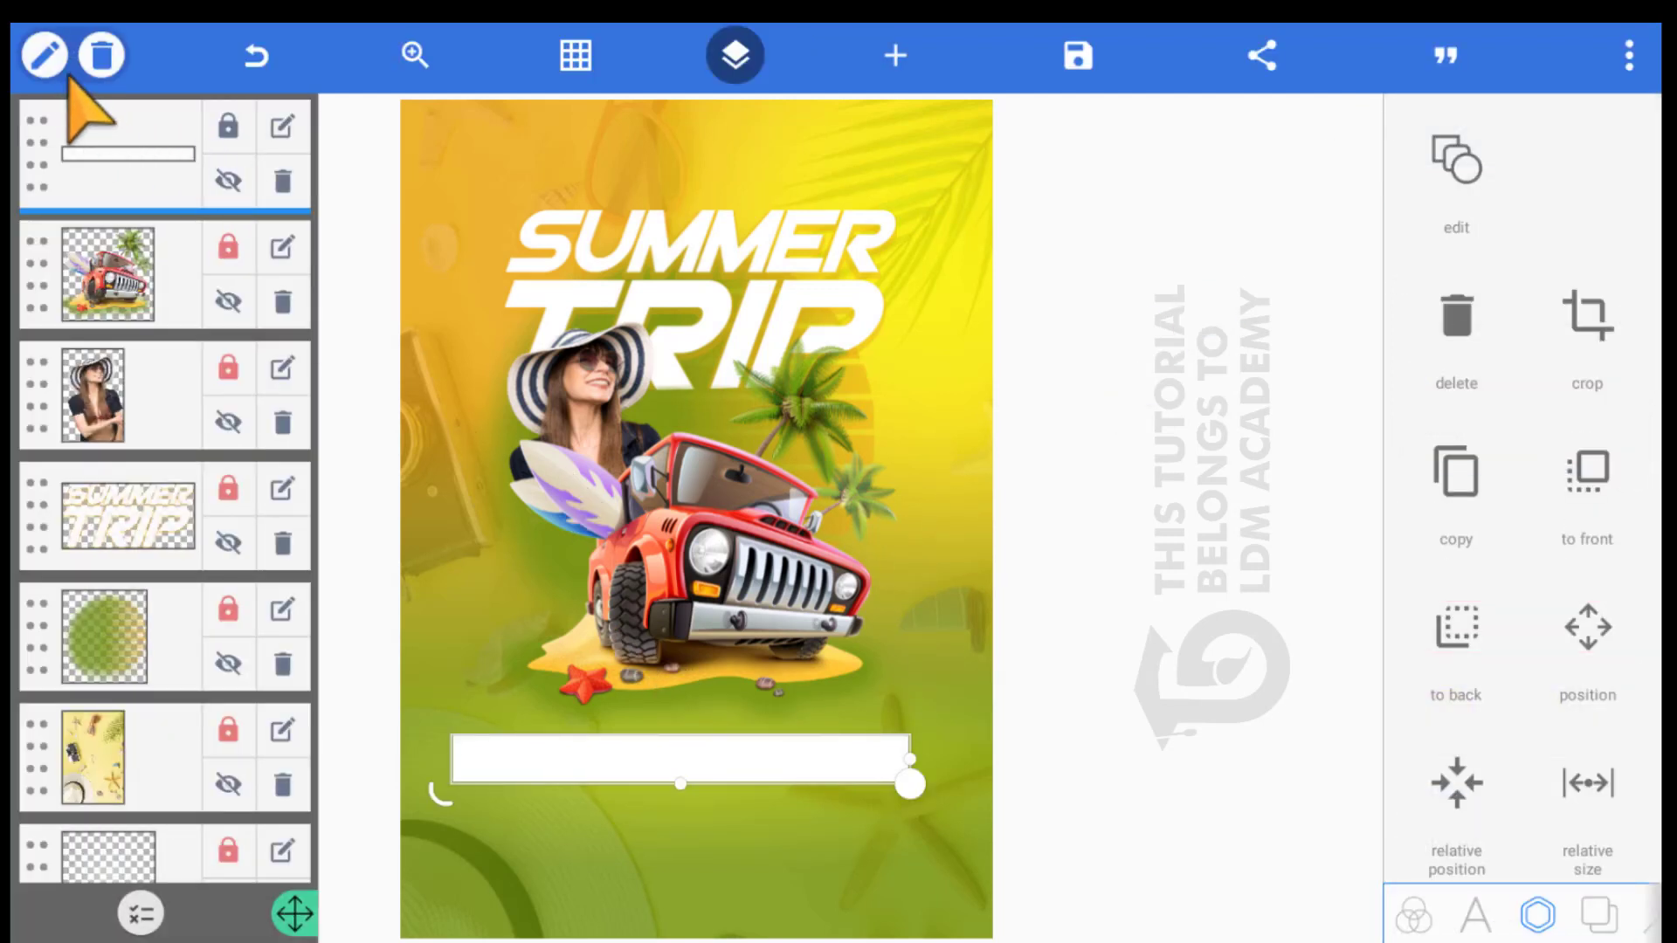
Duplicate the white bar, rotate one bar diagonally across the title, and nudge the horizontal one below the jeep
click(35, 63)
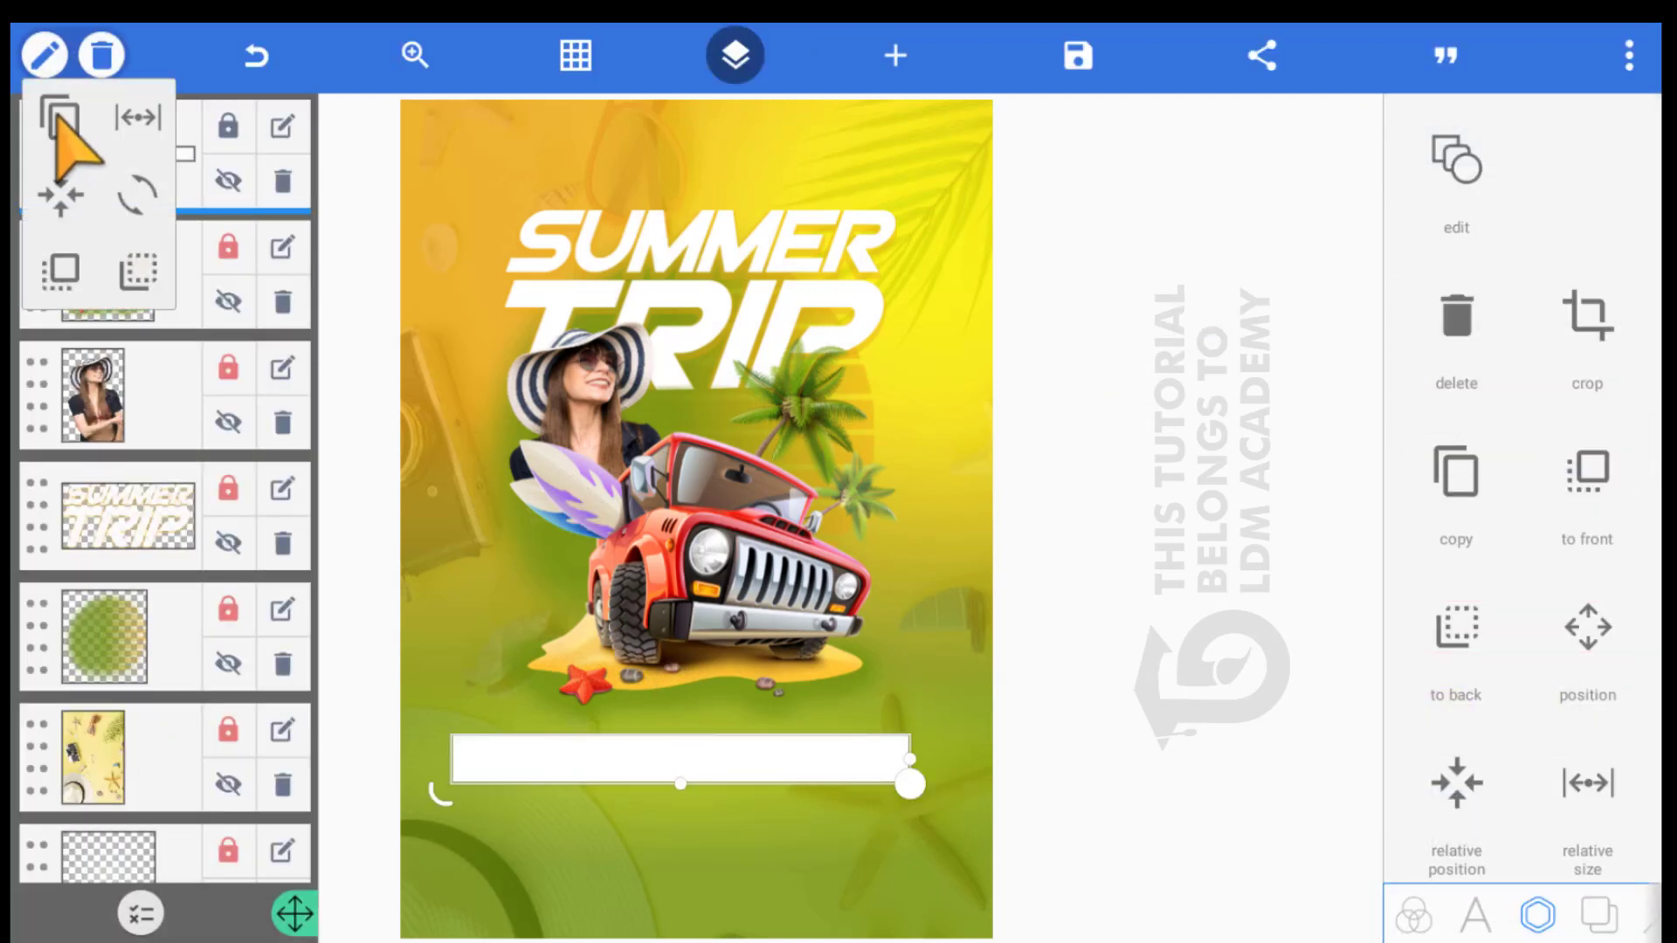
click(58, 113)
drag(667, 168, 698, 328)
drag(489, 336, 578, 445)
click(594, 744)
drag(594, 742, 605, 736)
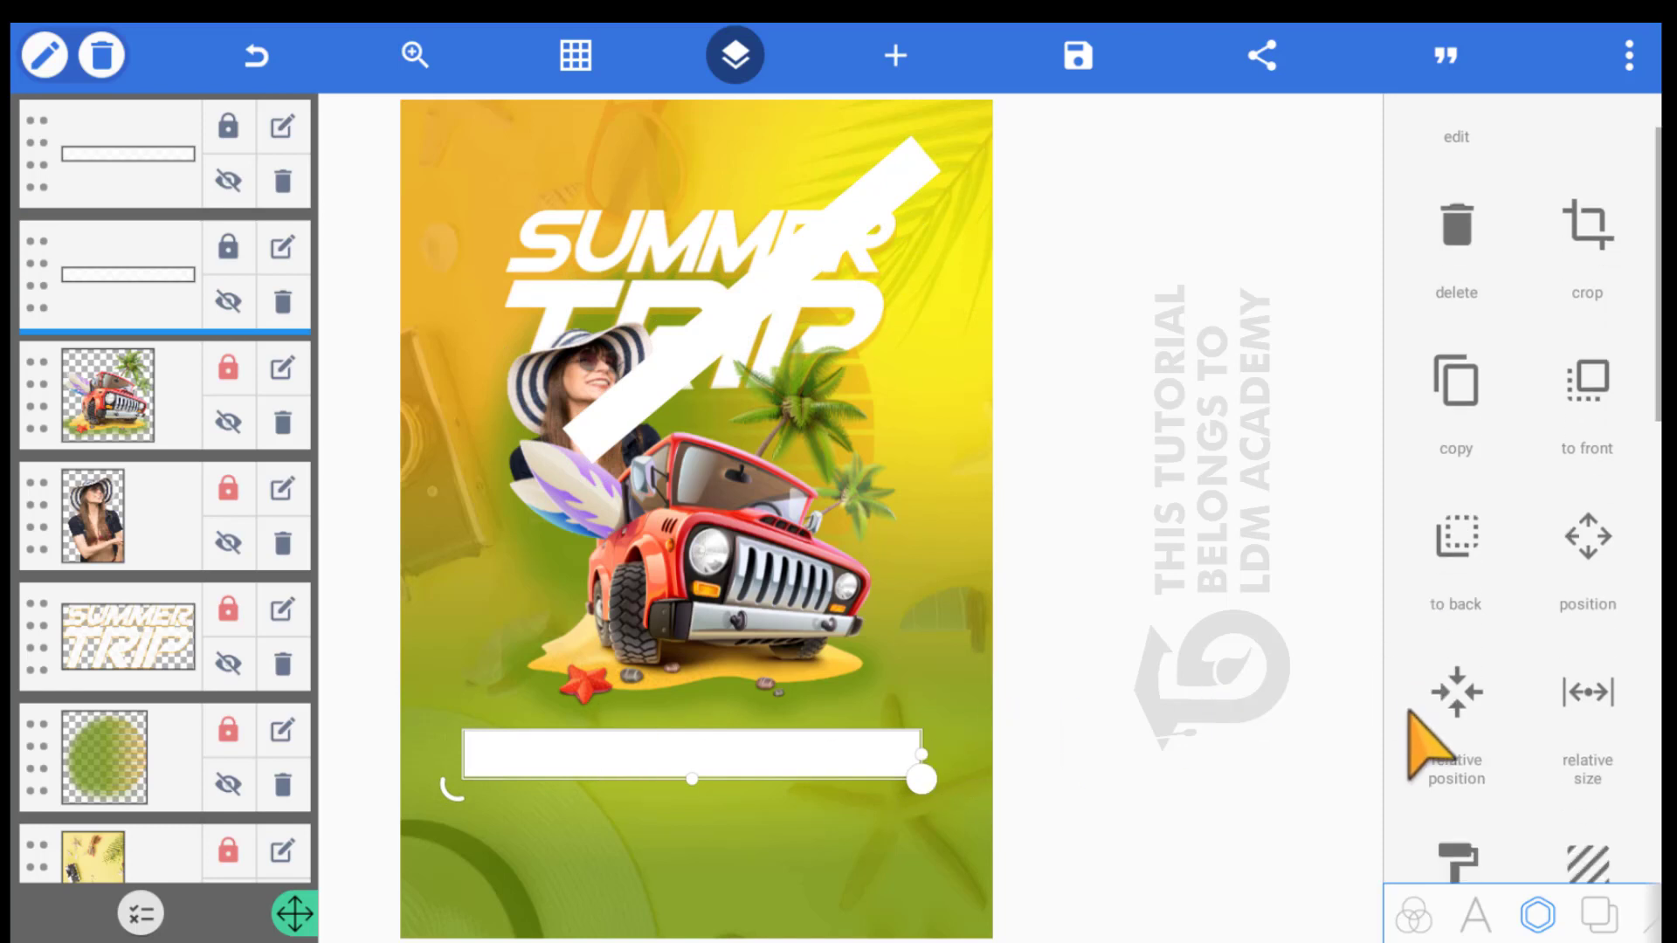
Recolor the horizontal bar below the jeep with the dark green color
scroll(1433, 738, down, 6)
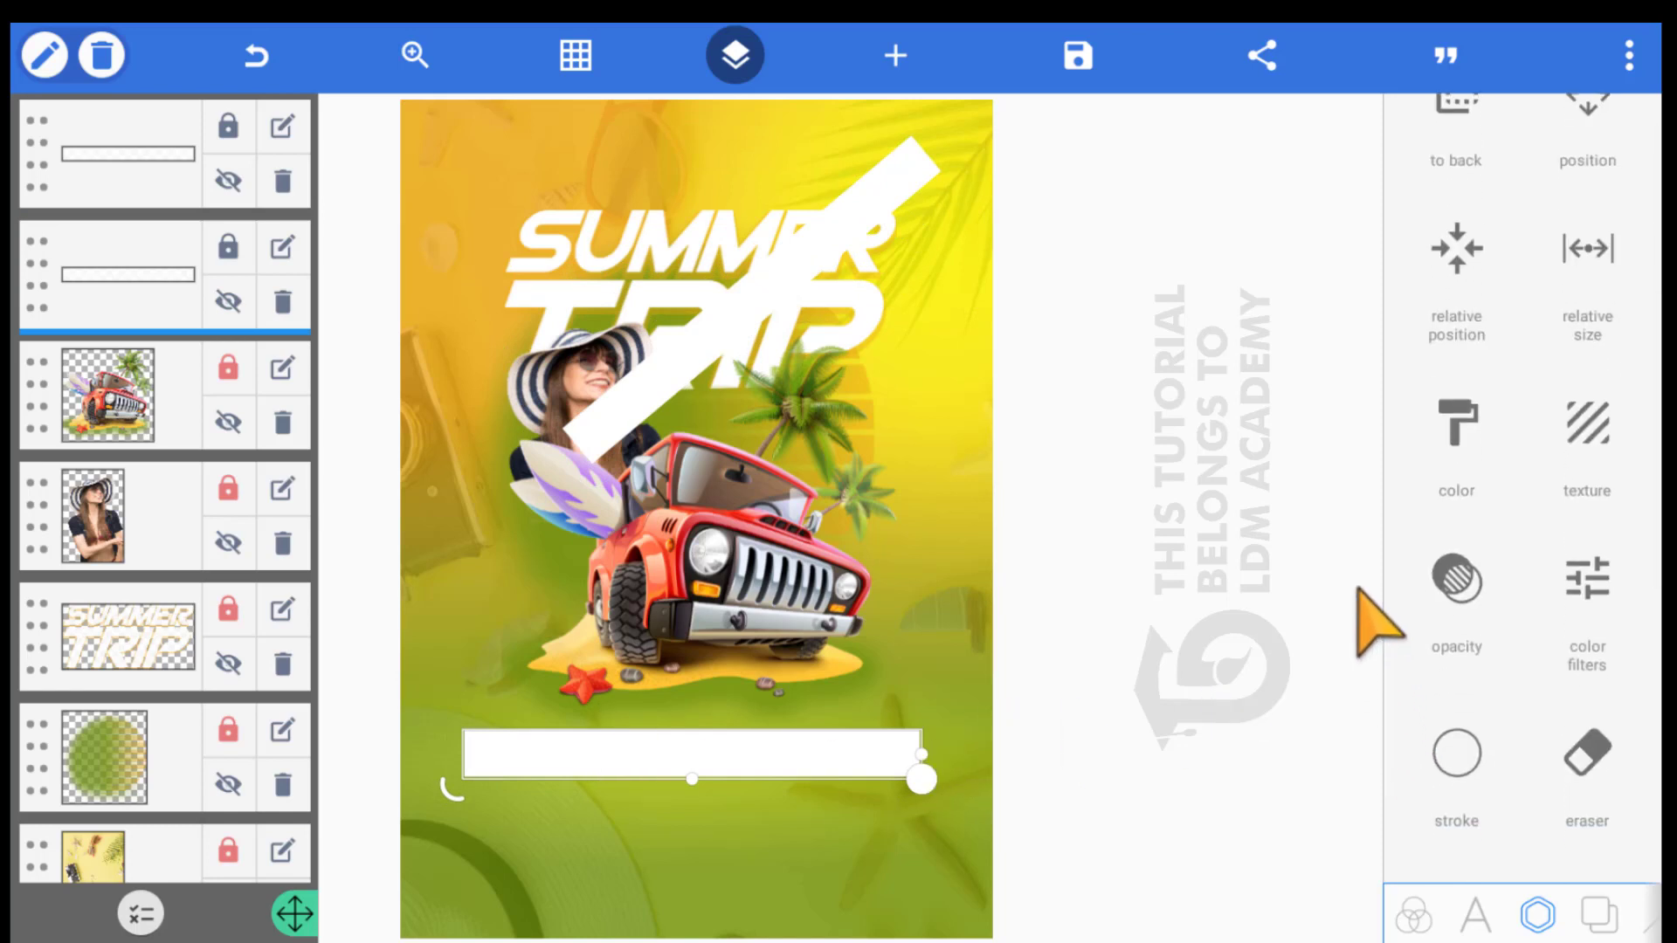
scroll(1365, 611, down, 3)
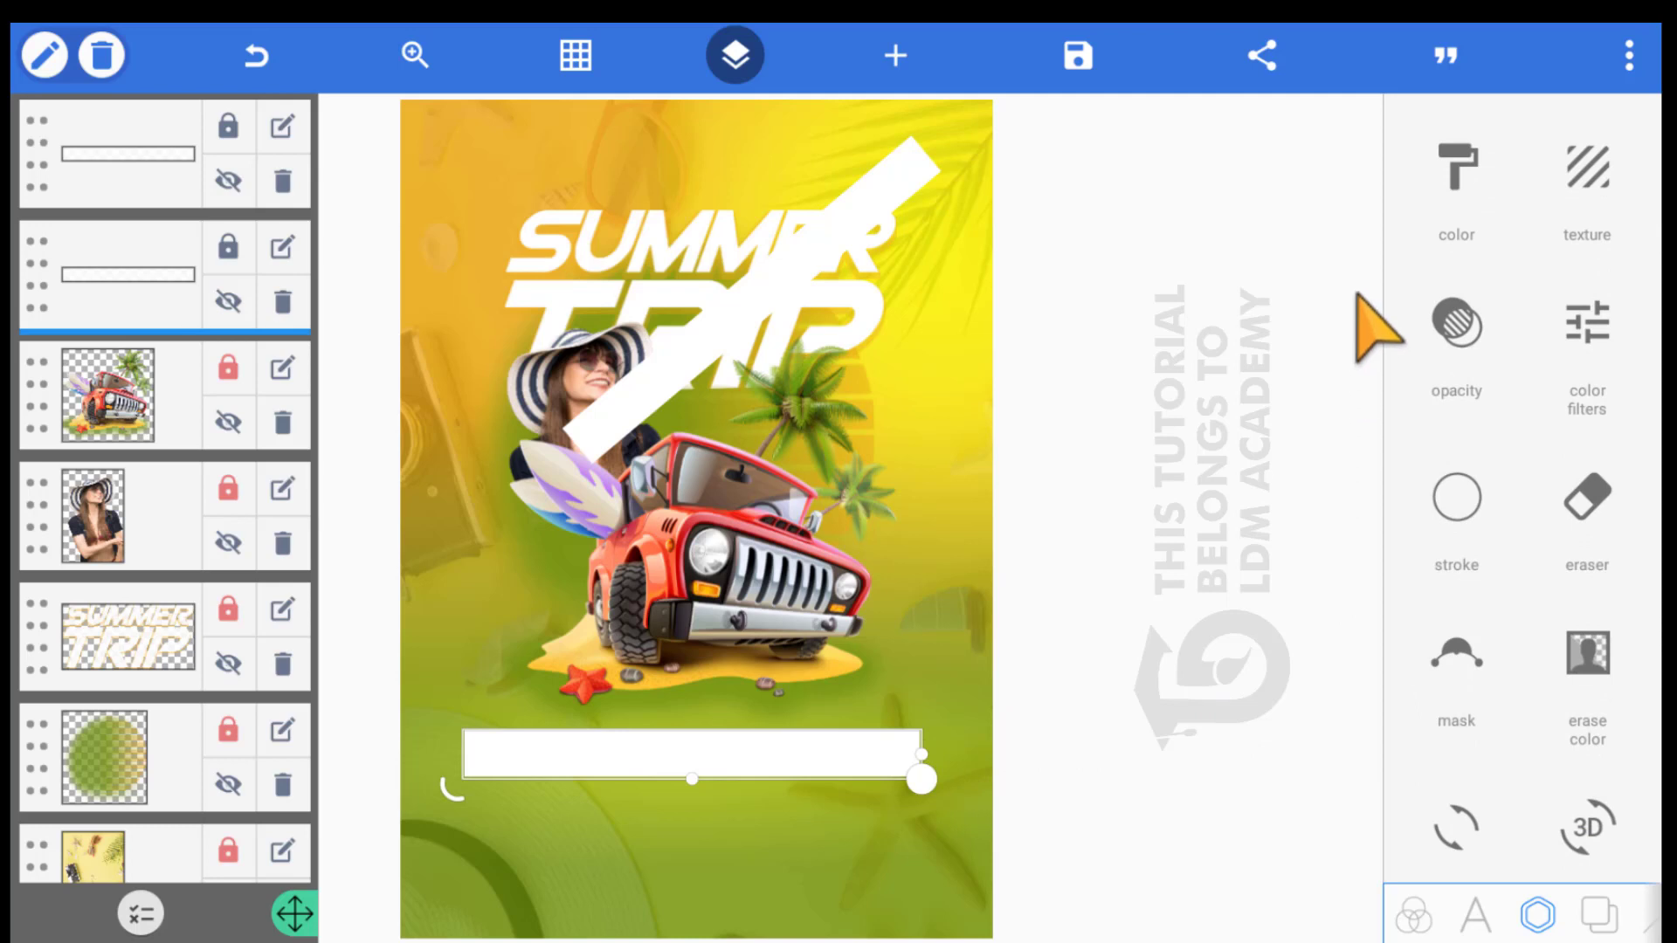
scroll(1358, 349, up, 3)
click(1456, 441)
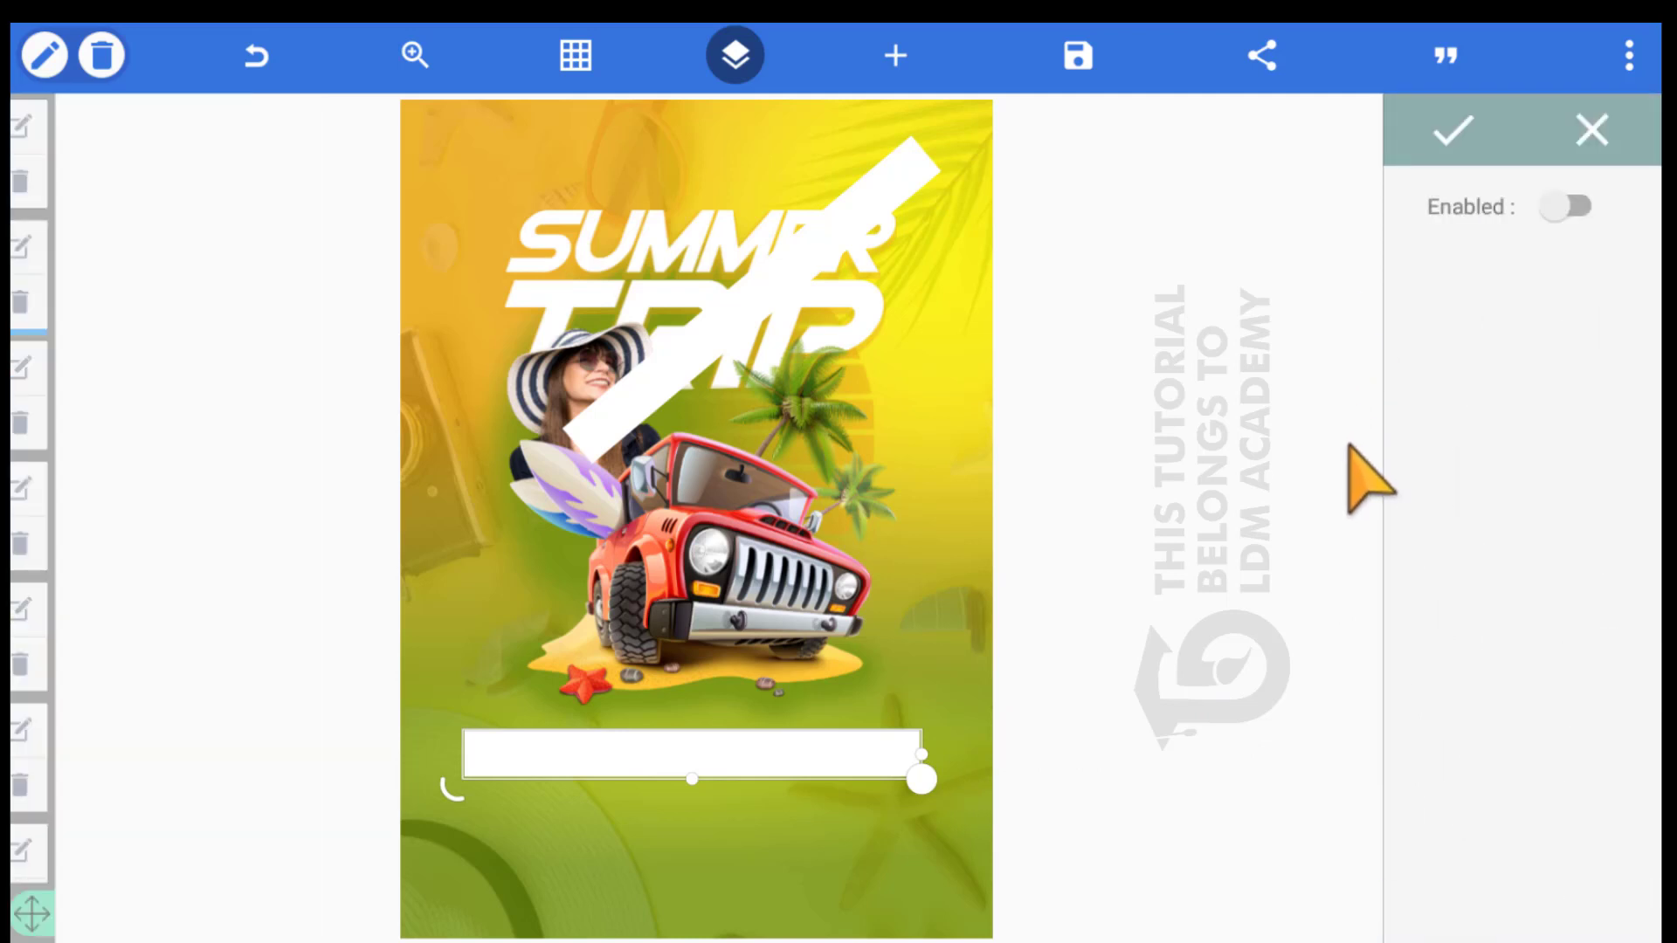
click(1485, 207)
click(1425, 410)
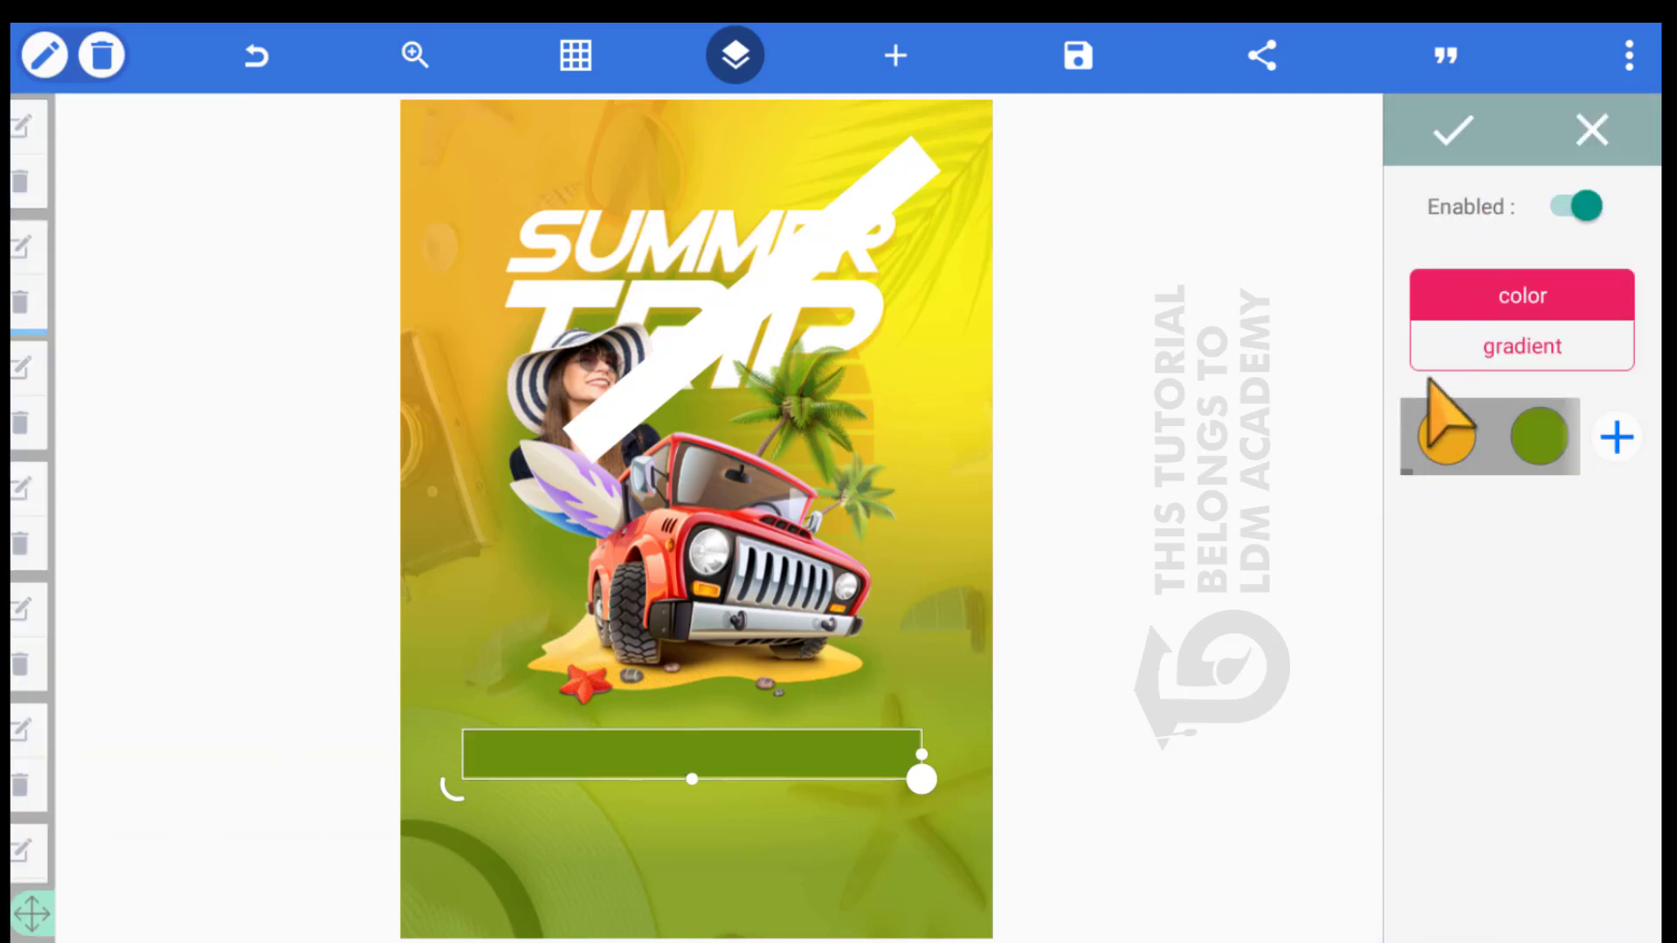
click(1389, 126)
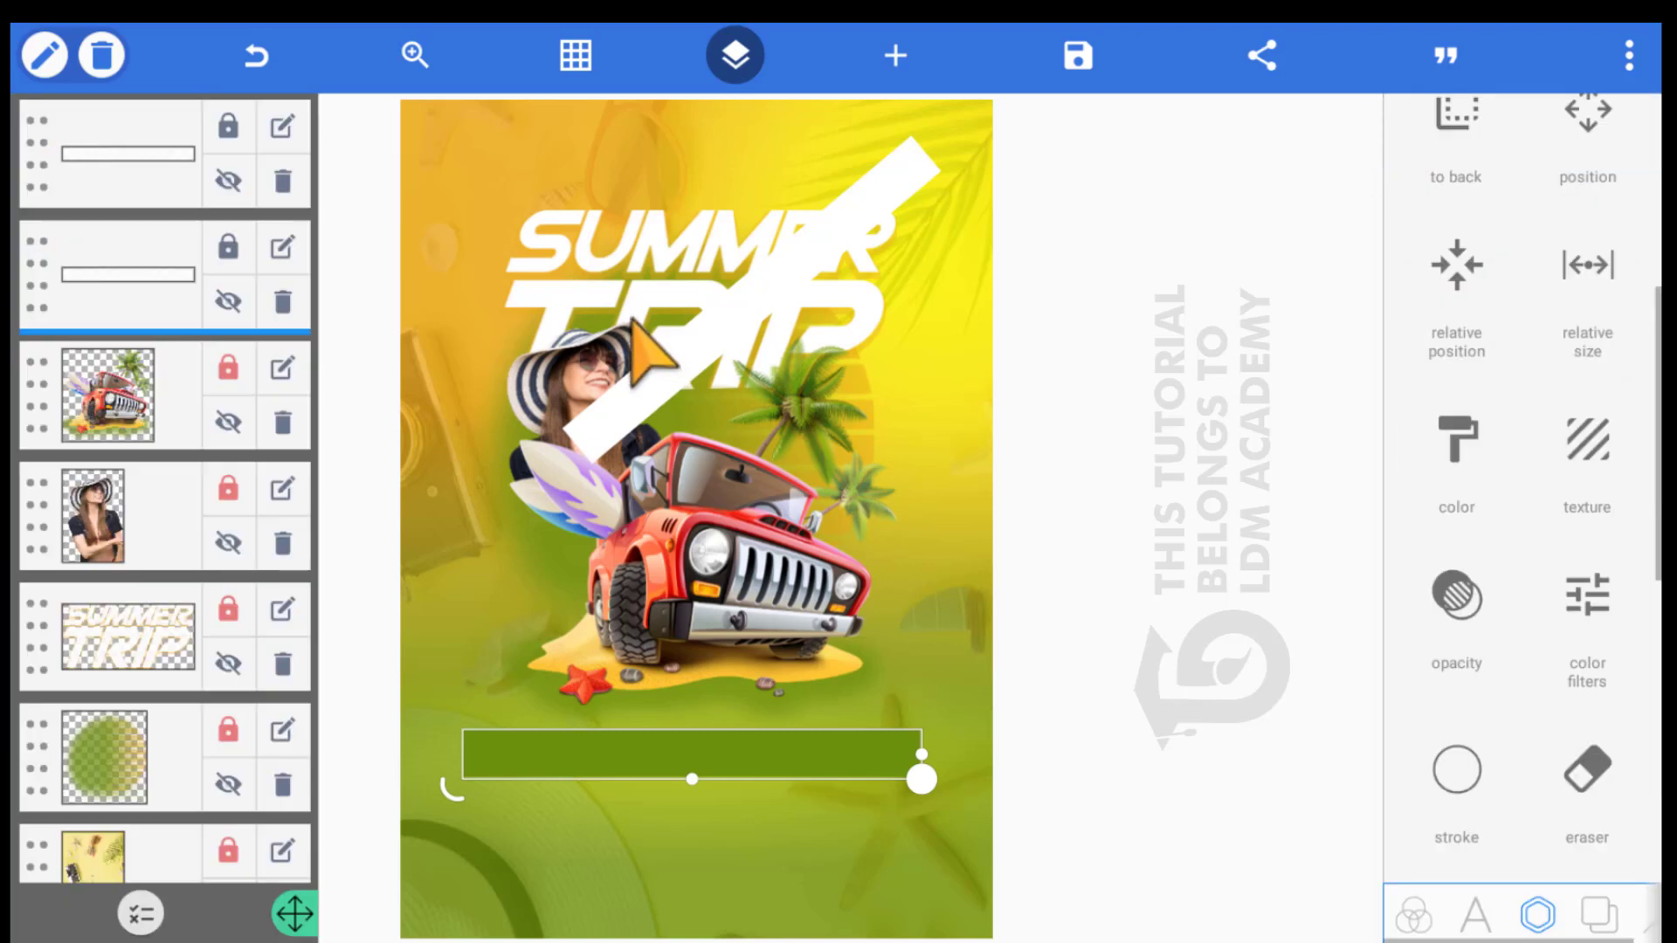
Move the diagonal white bar to the flyer's lower-left edge, shrink it, and rotate it to a steeper slant
drag(647, 332, 475, 636)
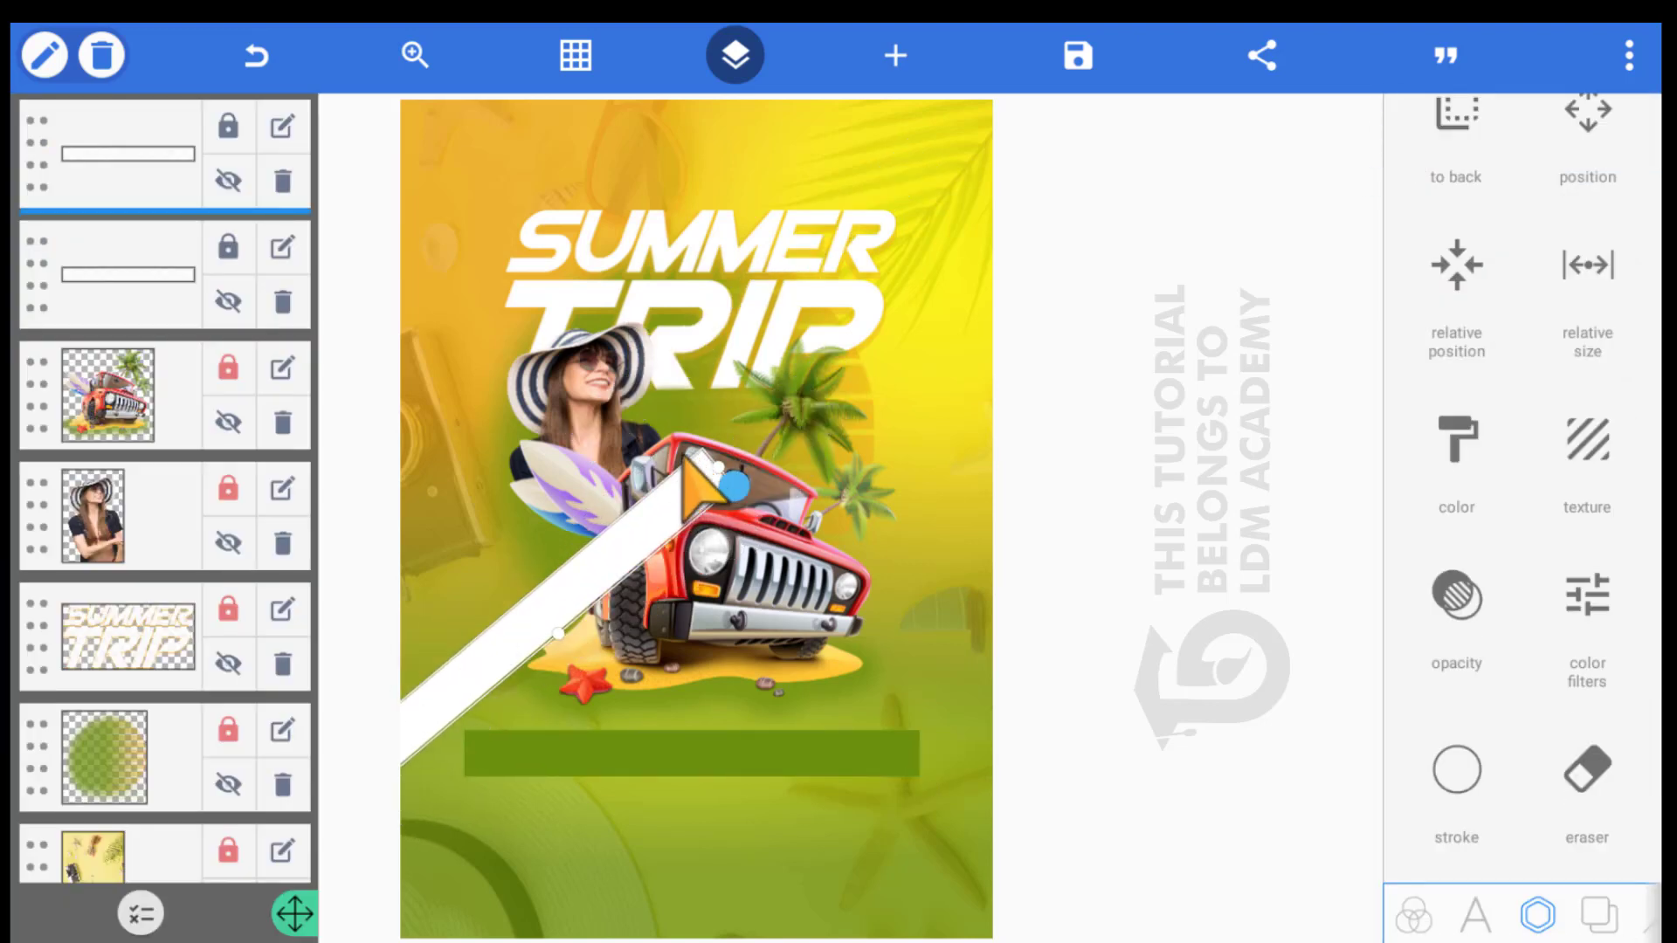
drag(688, 464, 611, 526)
drag(444, 699, 407, 736)
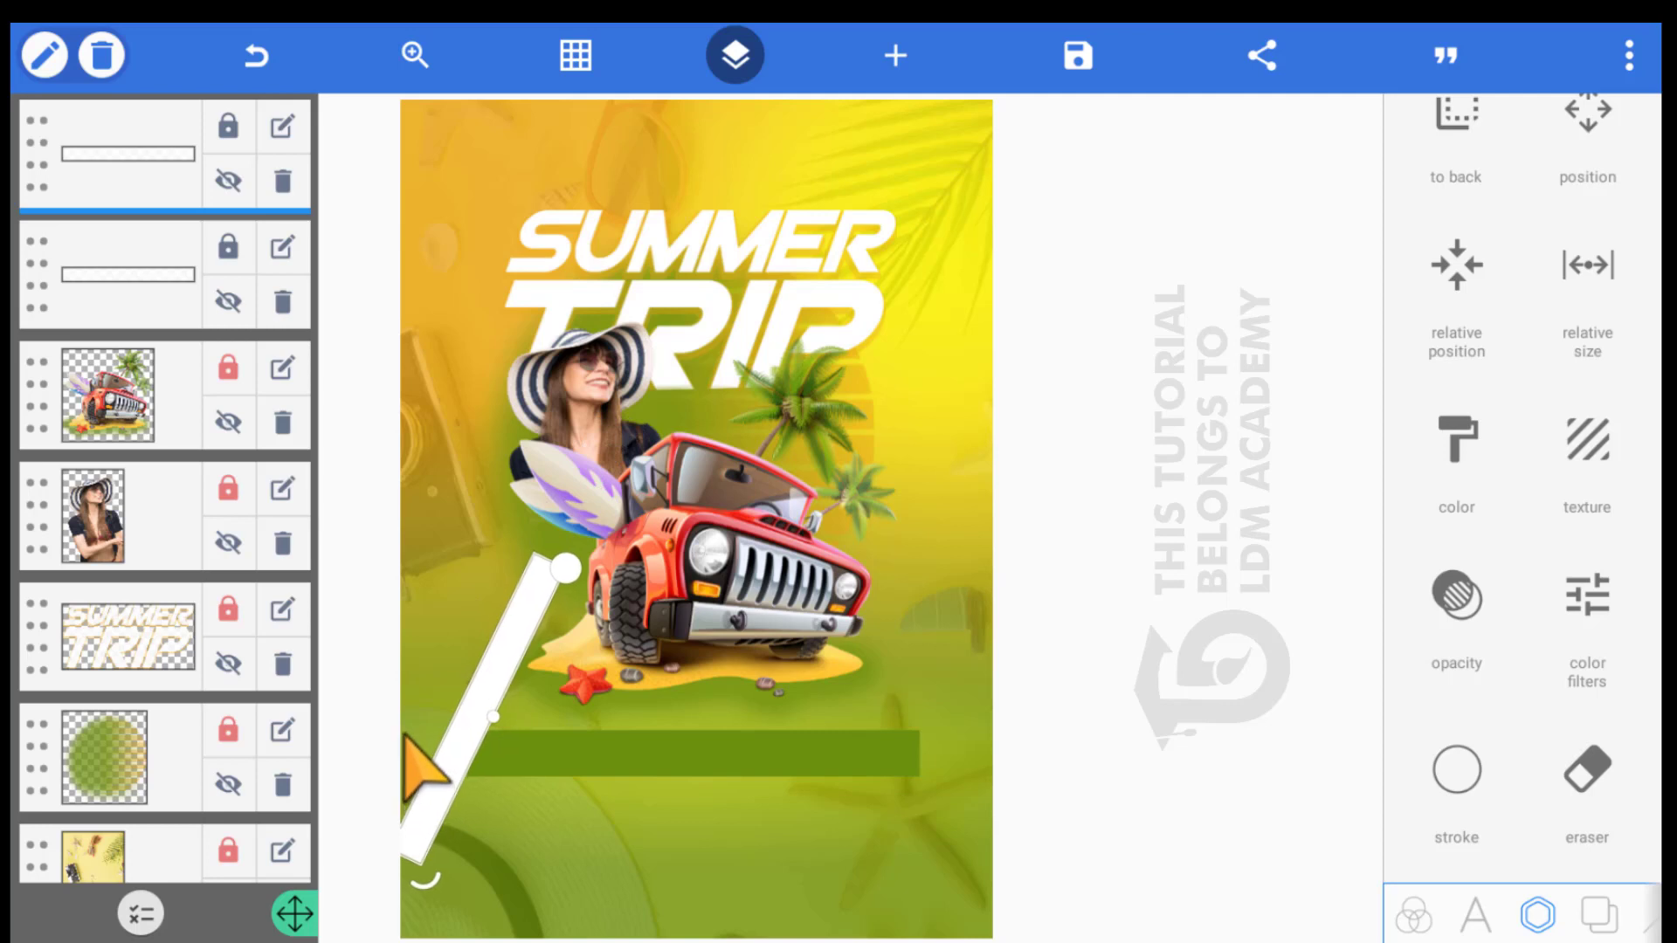
Duplicate the diagonal white bar and move the copy to the flyer's lower-right edge with an opposite slant
click(45, 56)
click(60, 118)
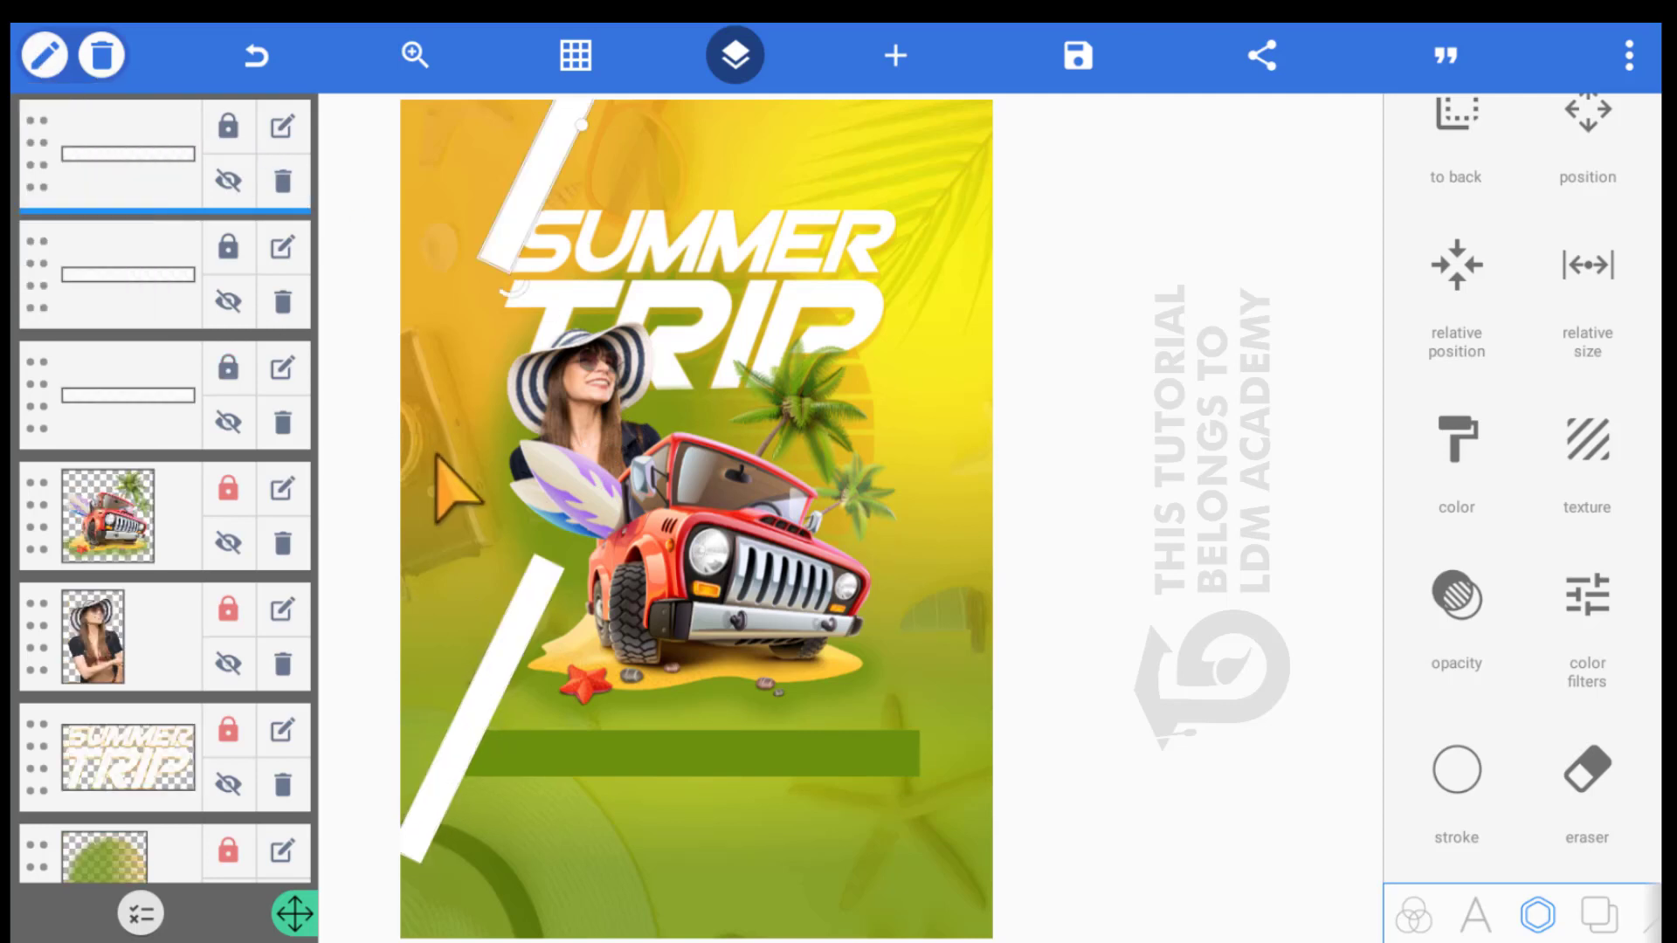
drag(624, 284, 705, 698)
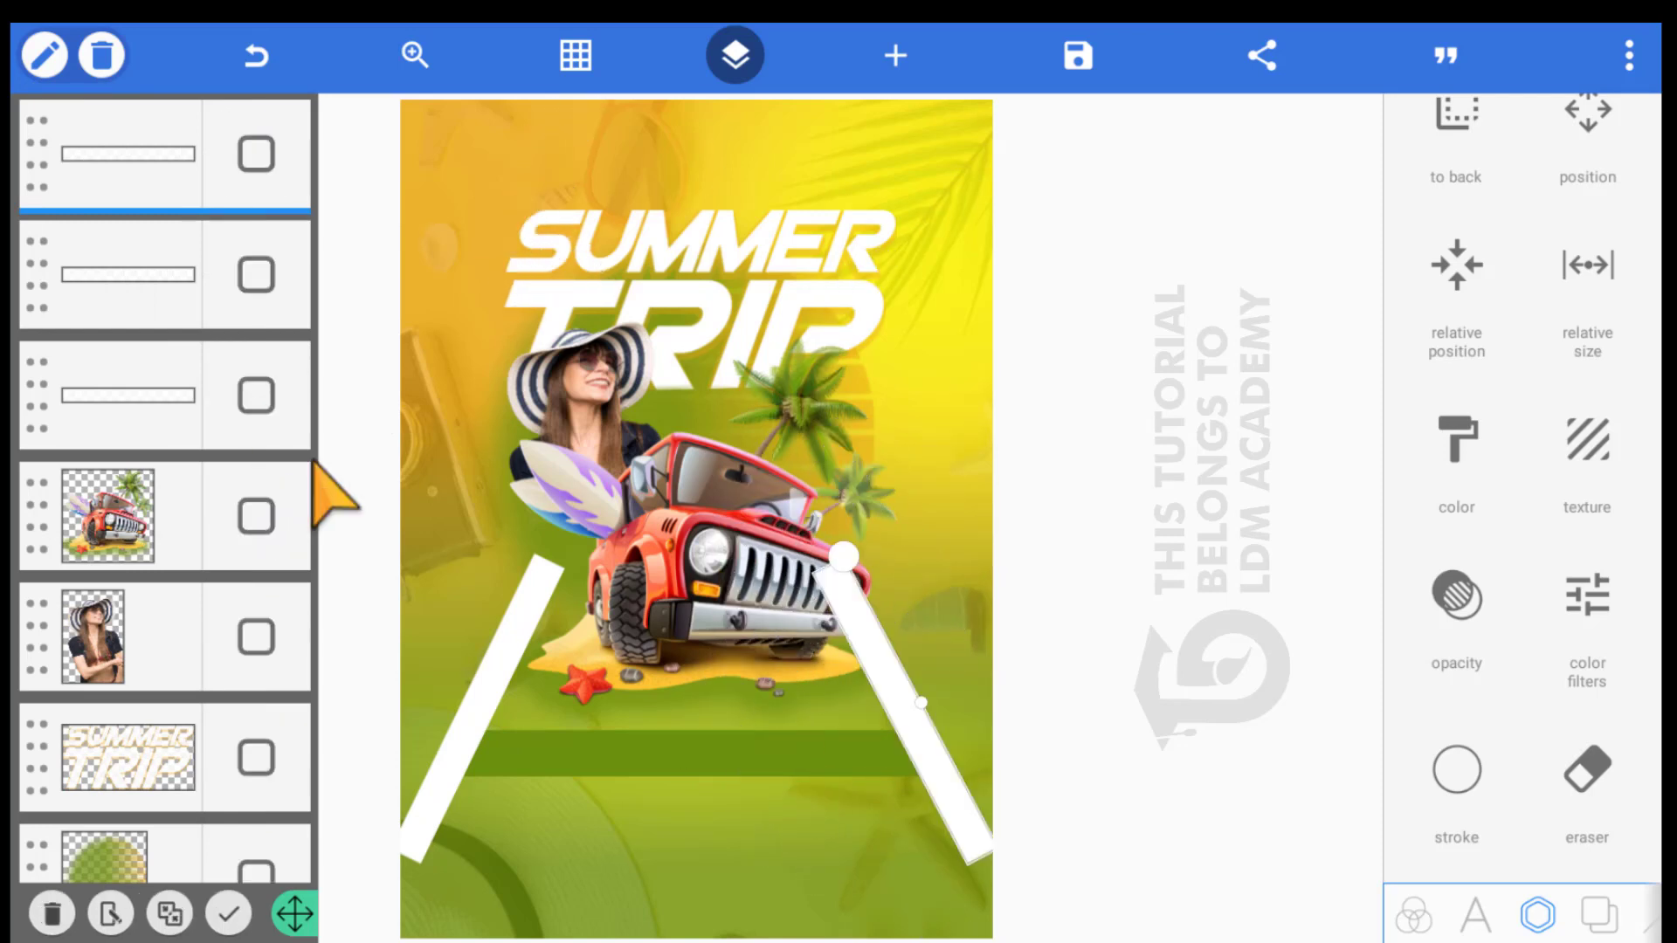
click(995, 602)
click(912, 769)
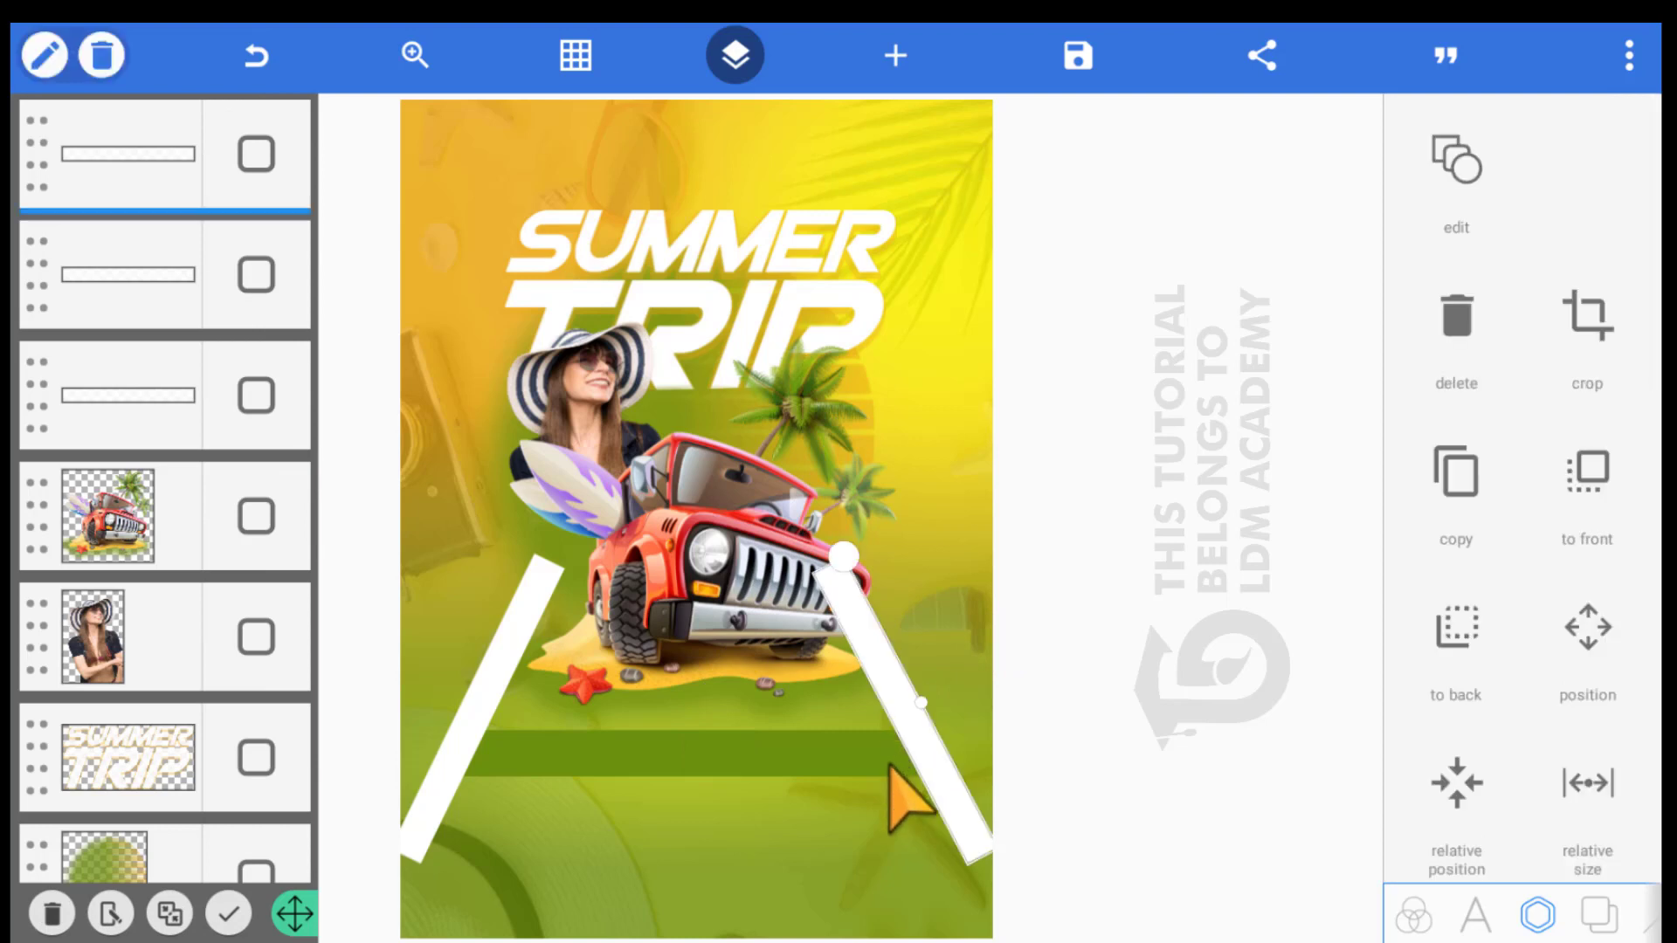
Rotate the copied white bar to slant like the first one and position it over the green bar's right end
drag(890, 766, 759, 745)
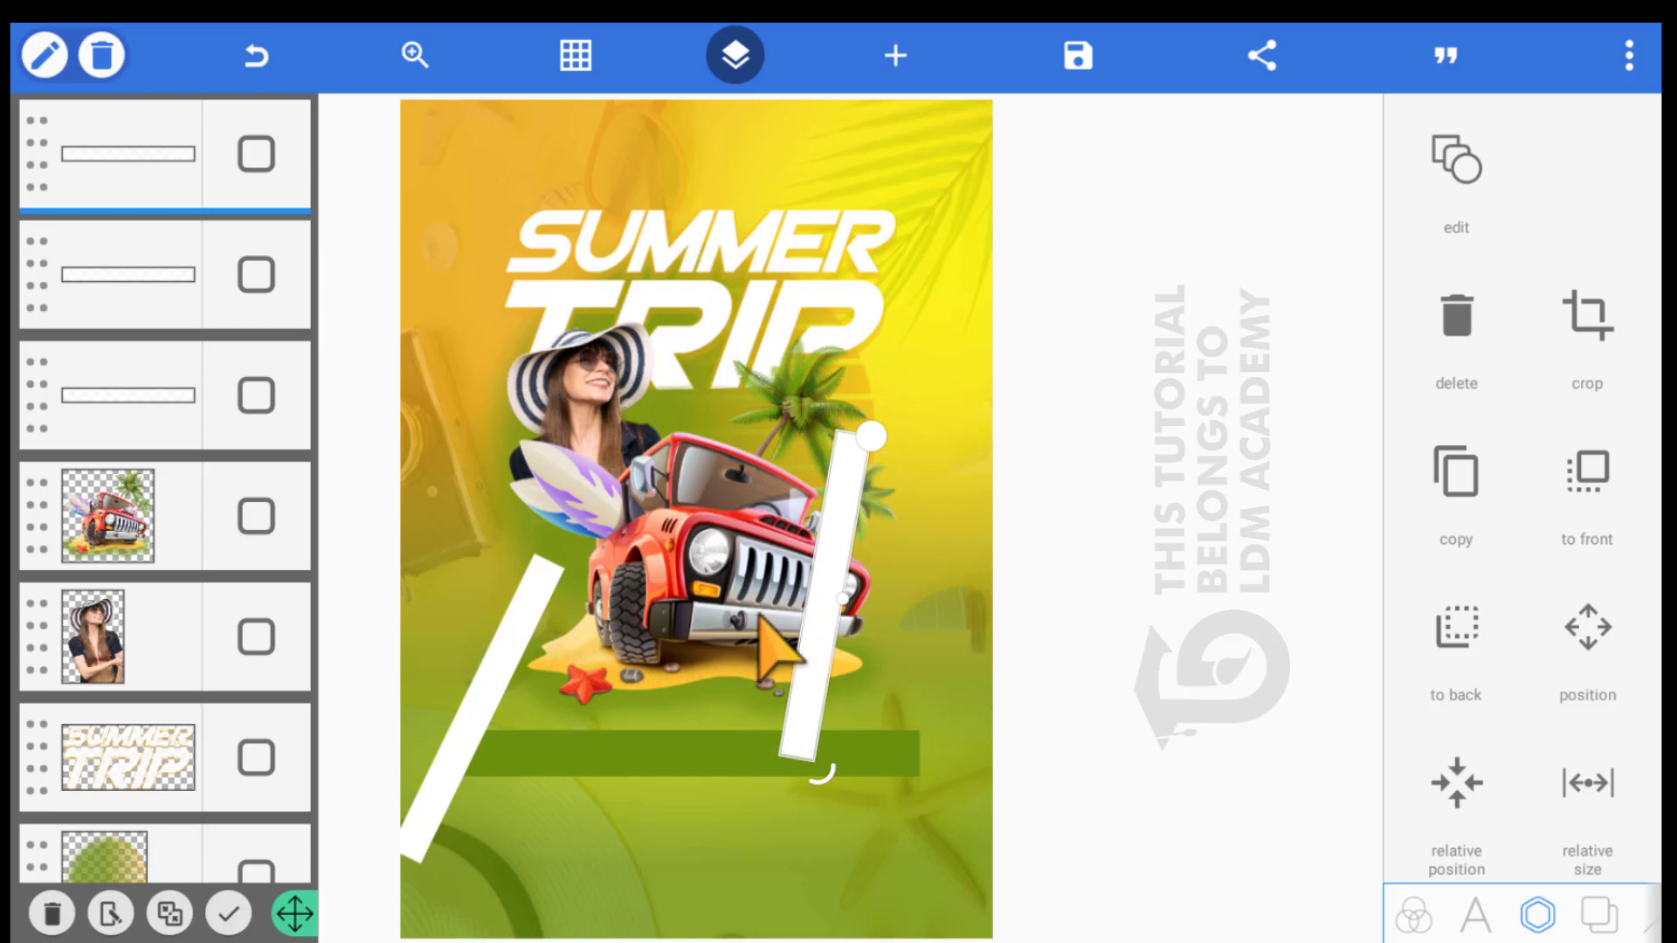
drag(803, 629, 856, 690)
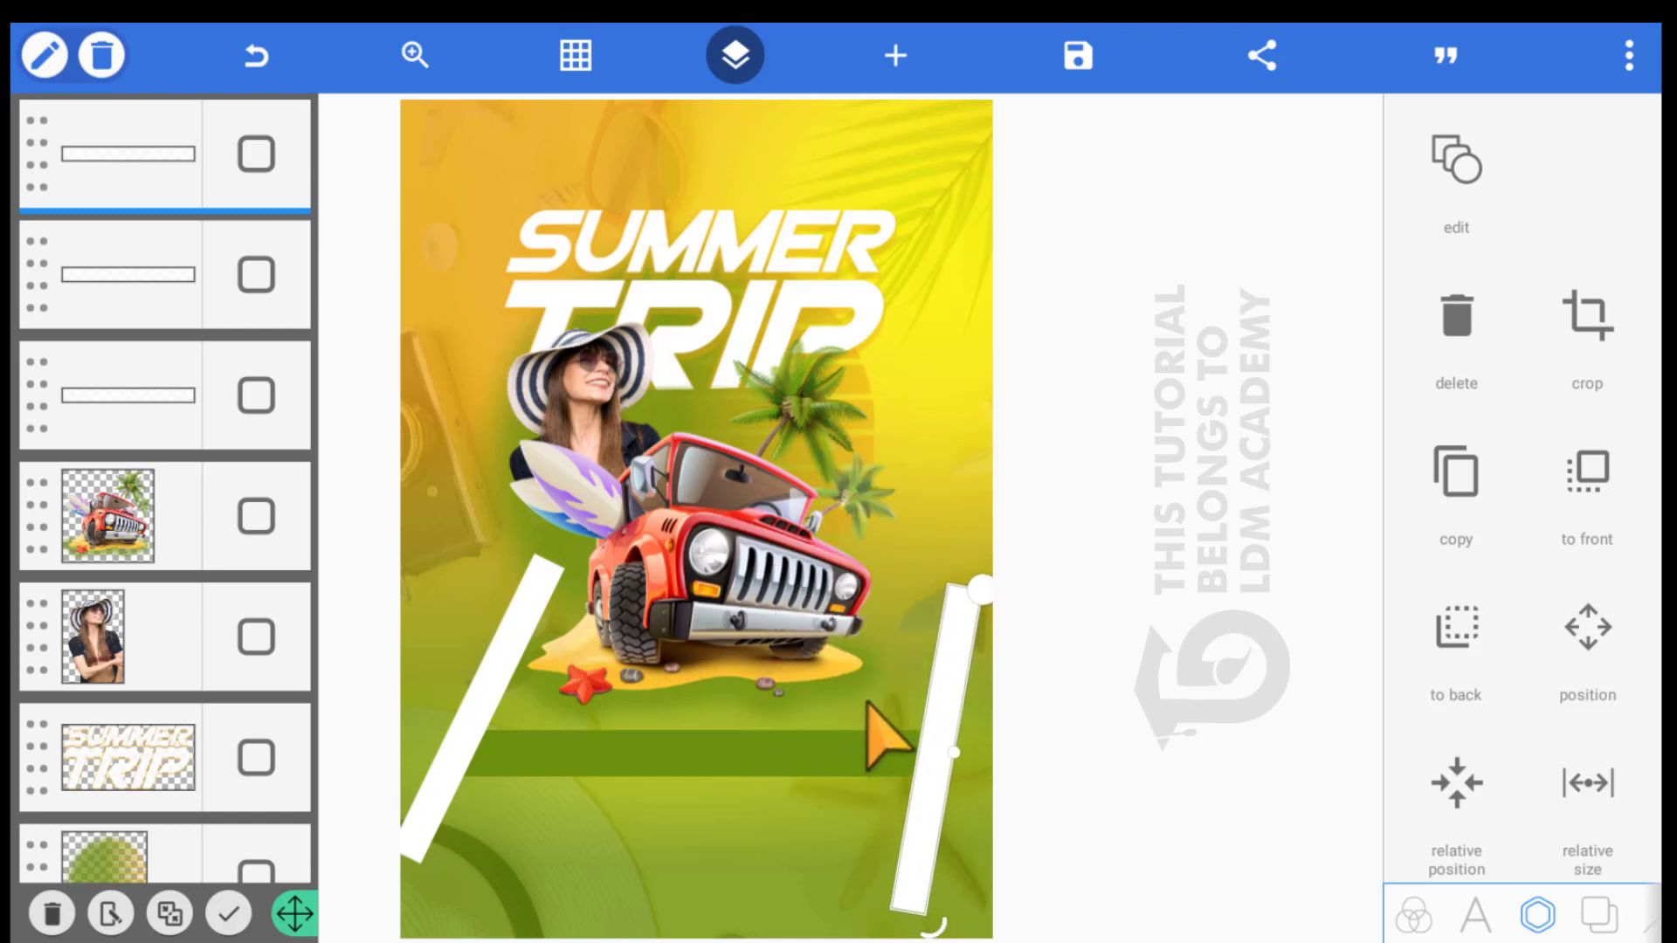
drag(873, 716, 861, 605)
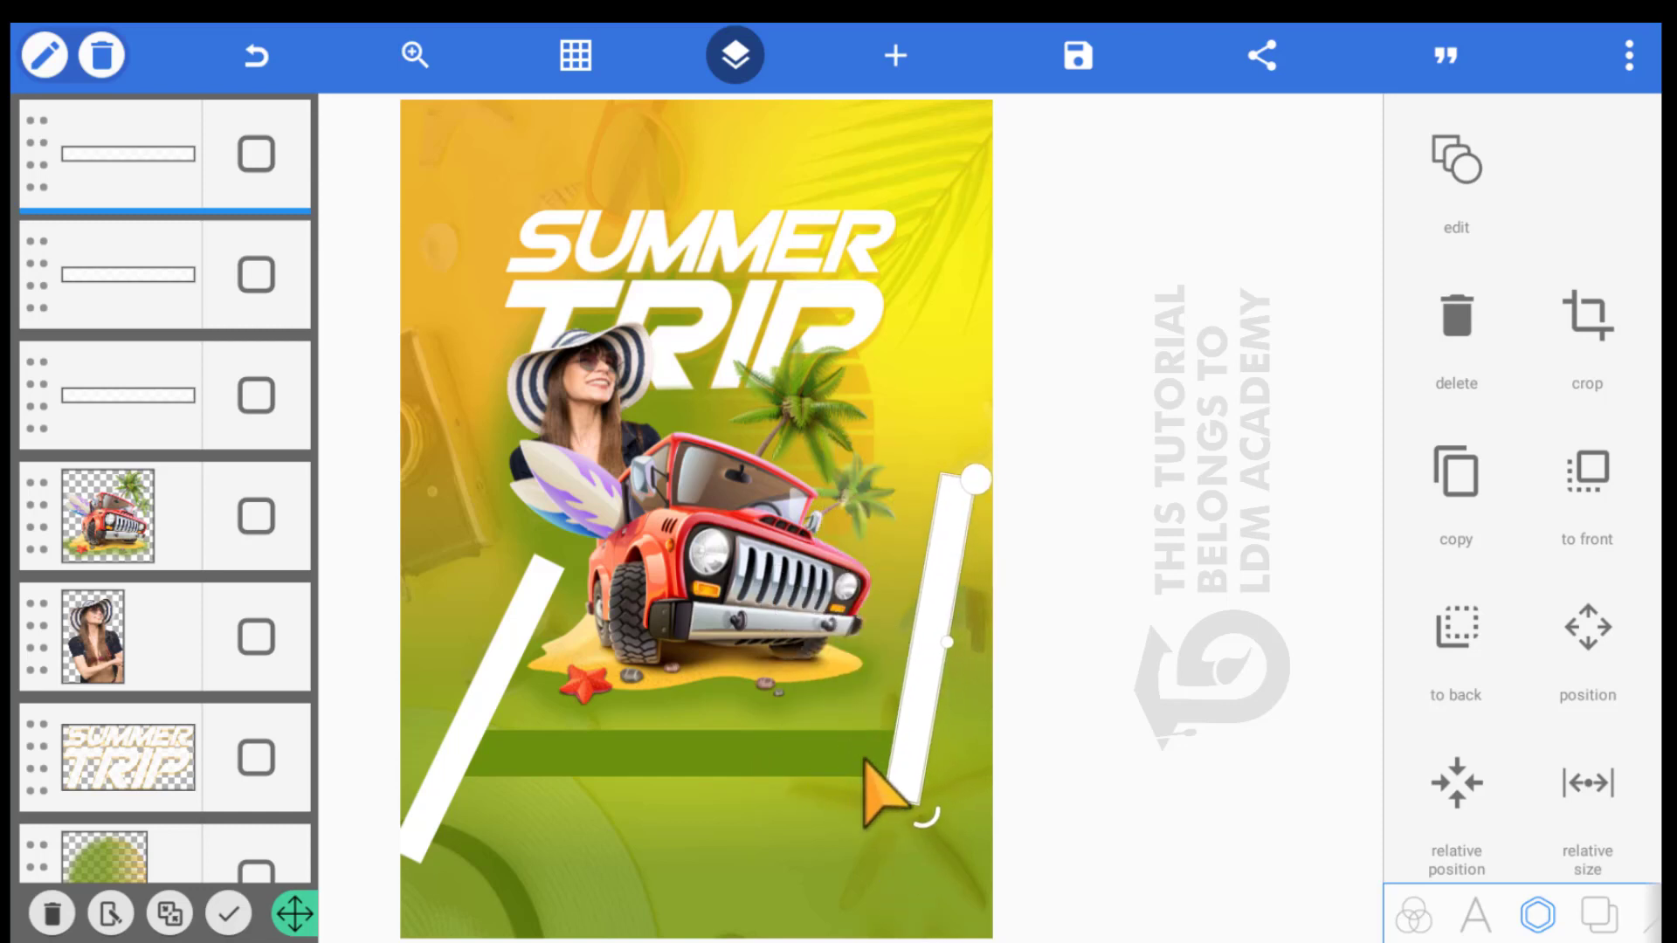
drag(864, 760, 842, 776)
drag(836, 685, 849, 729)
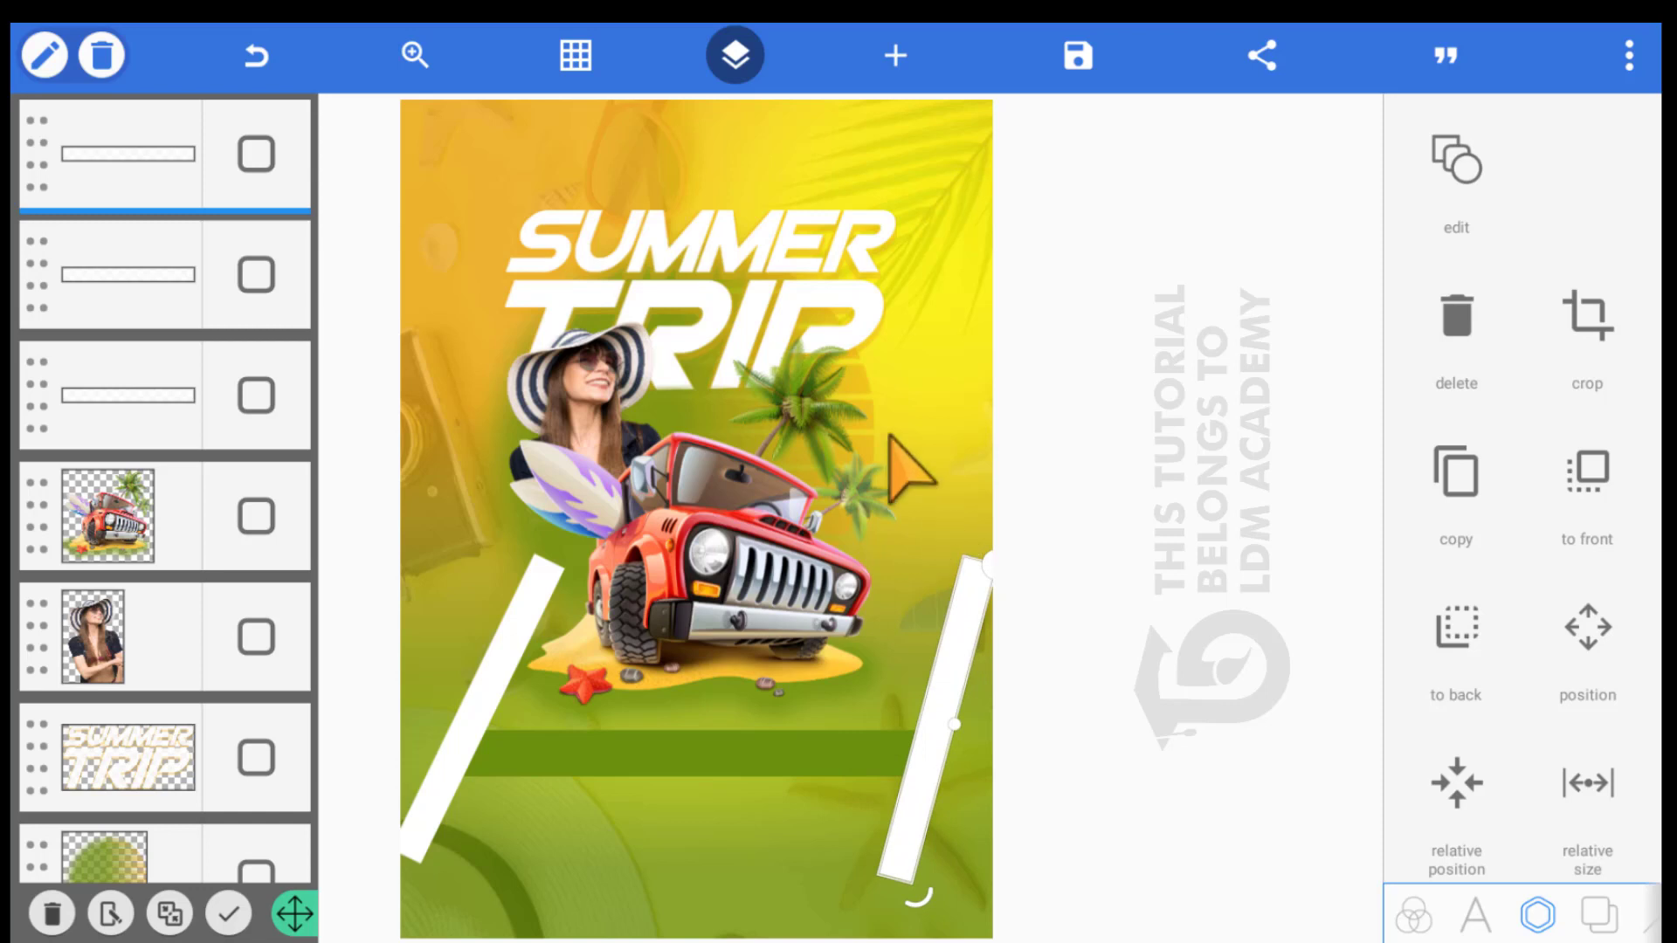
Merge the two diagonal white bars and the horizontal green bar into one object
click(255, 154)
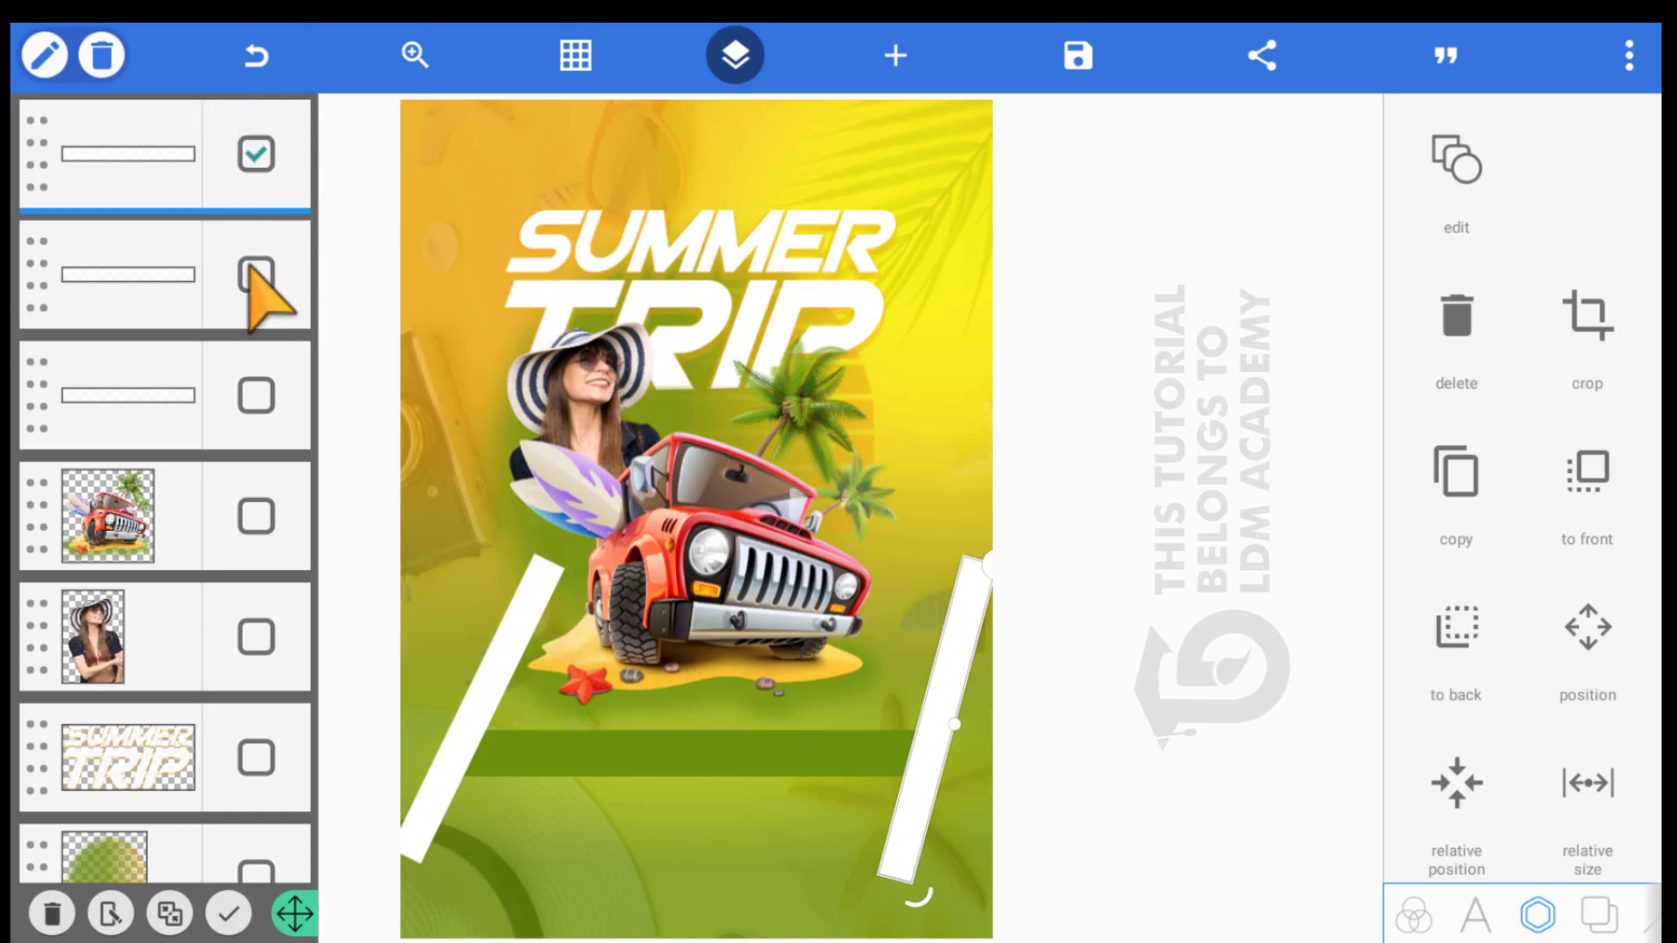
click(256, 274)
click(255, 394)
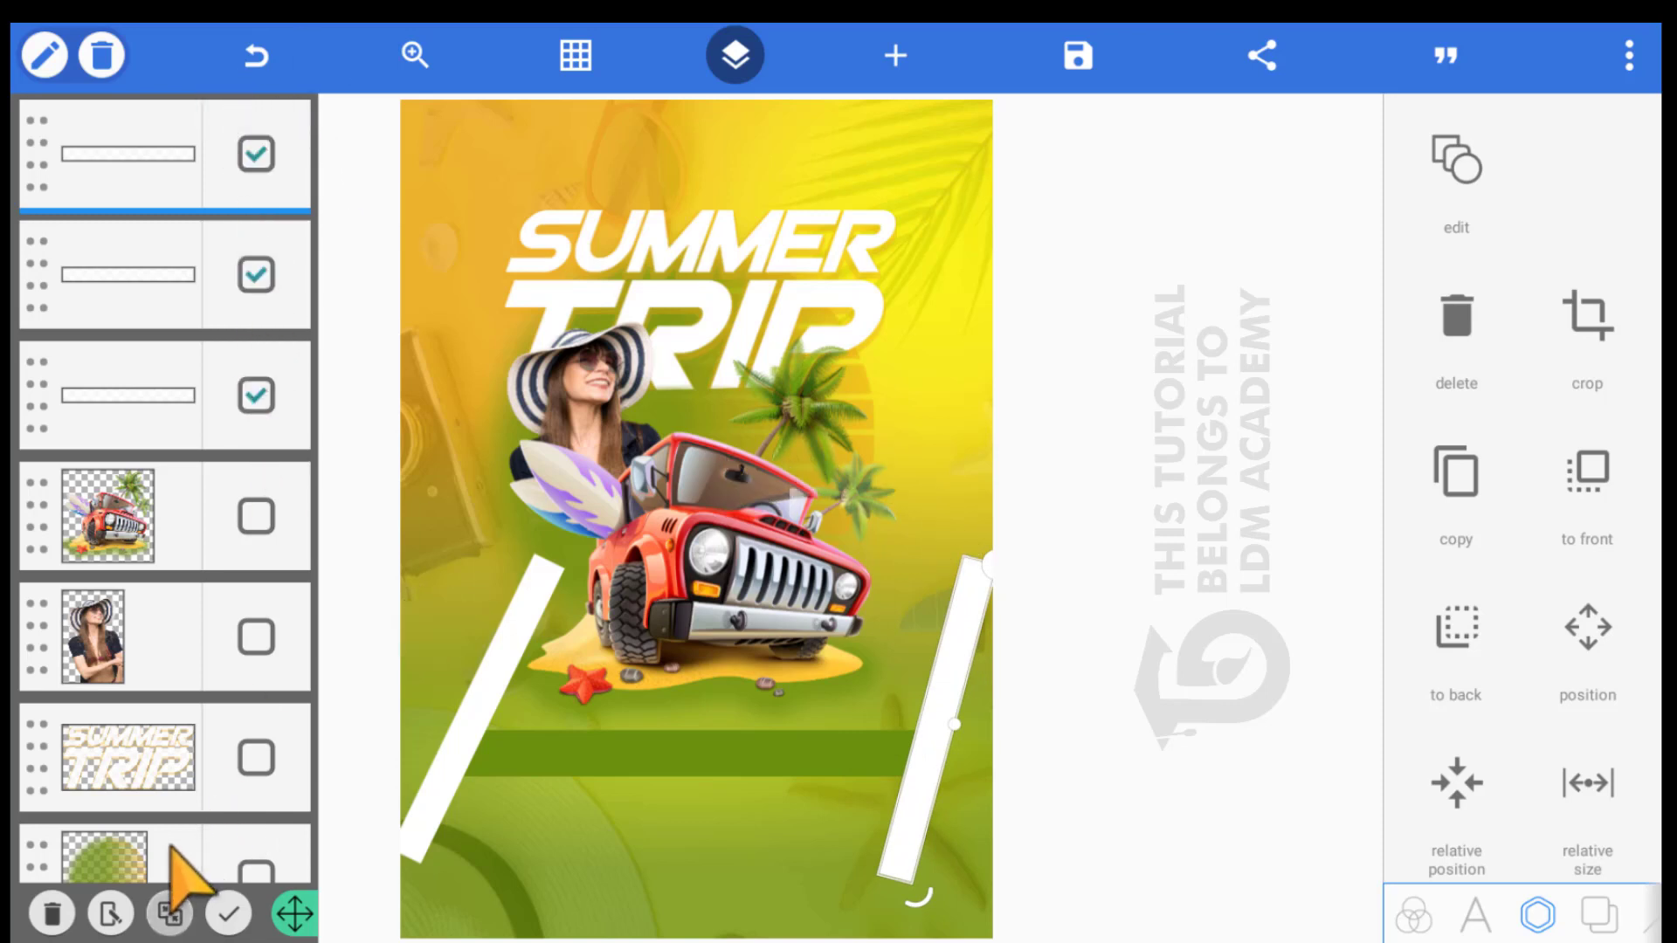
click(171, 908)
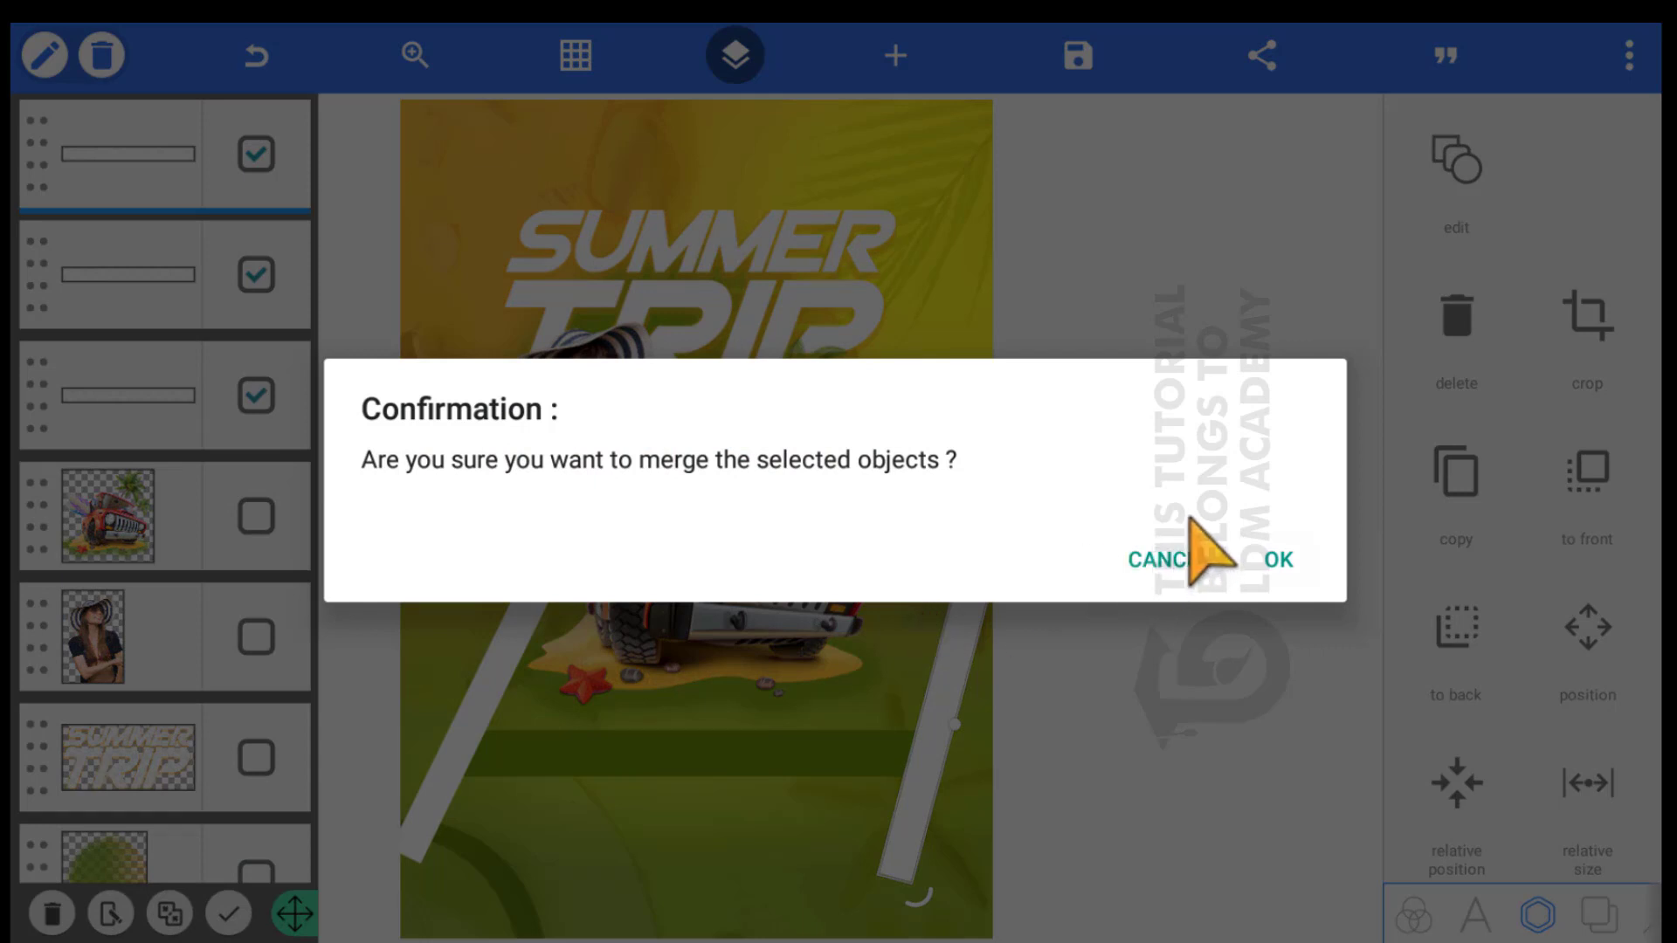
click(1137, 545)
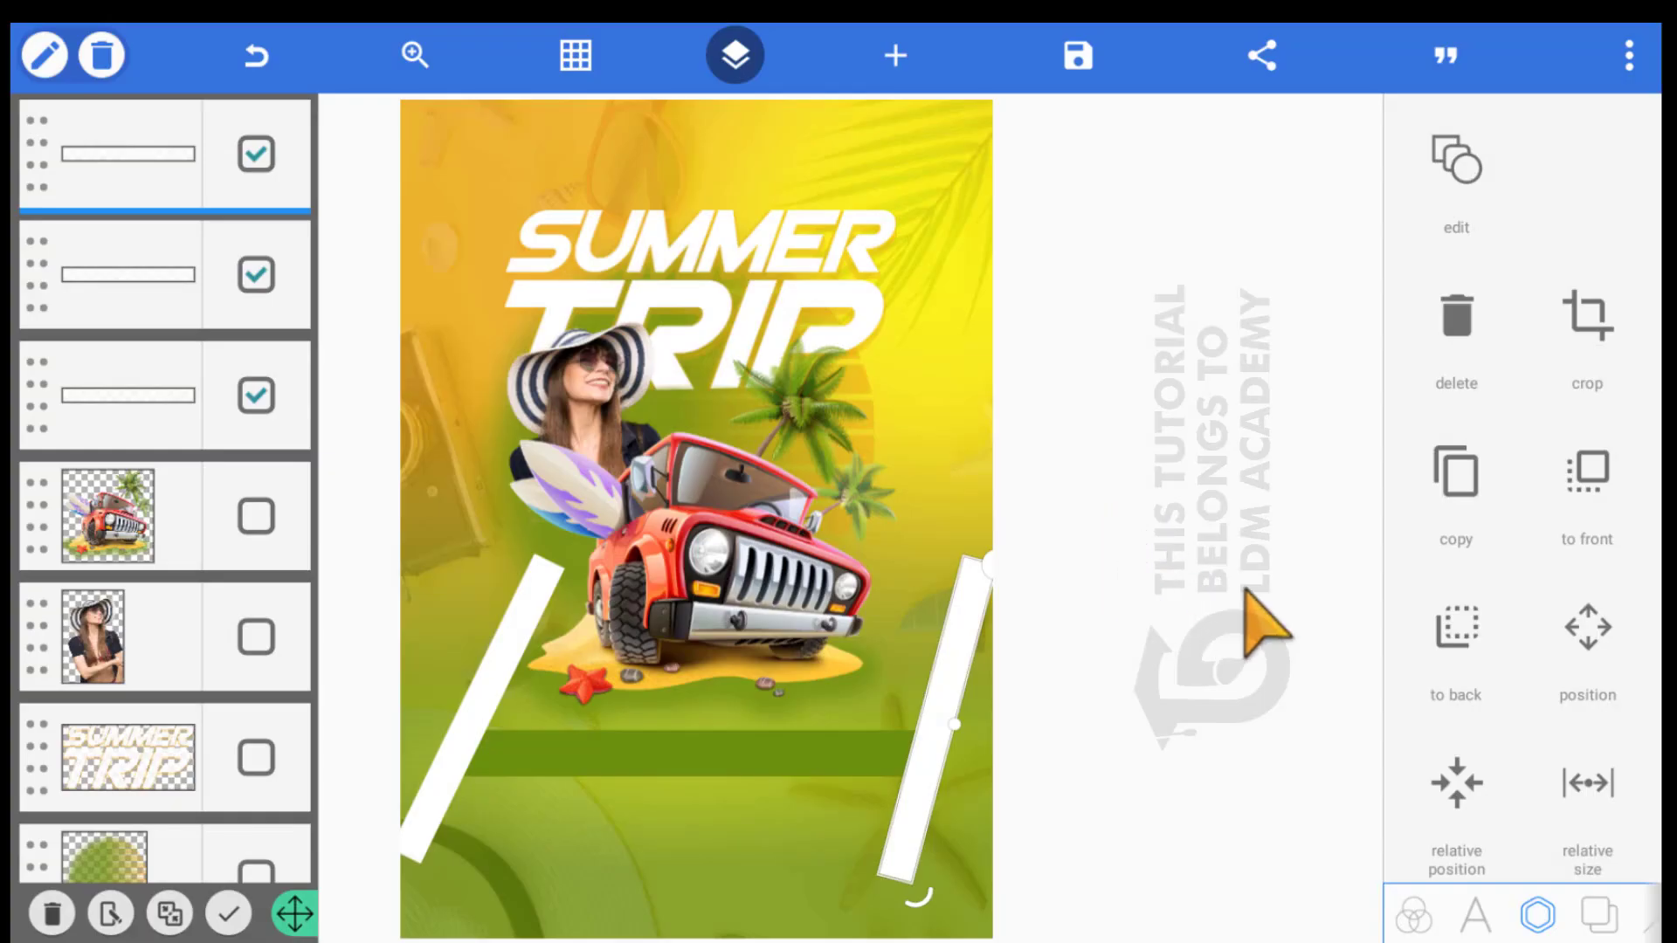
Erase the white color from the merged object with a tolerance of 17 to give the green bar slanted ends
scroll(1433, 692, down, 5)
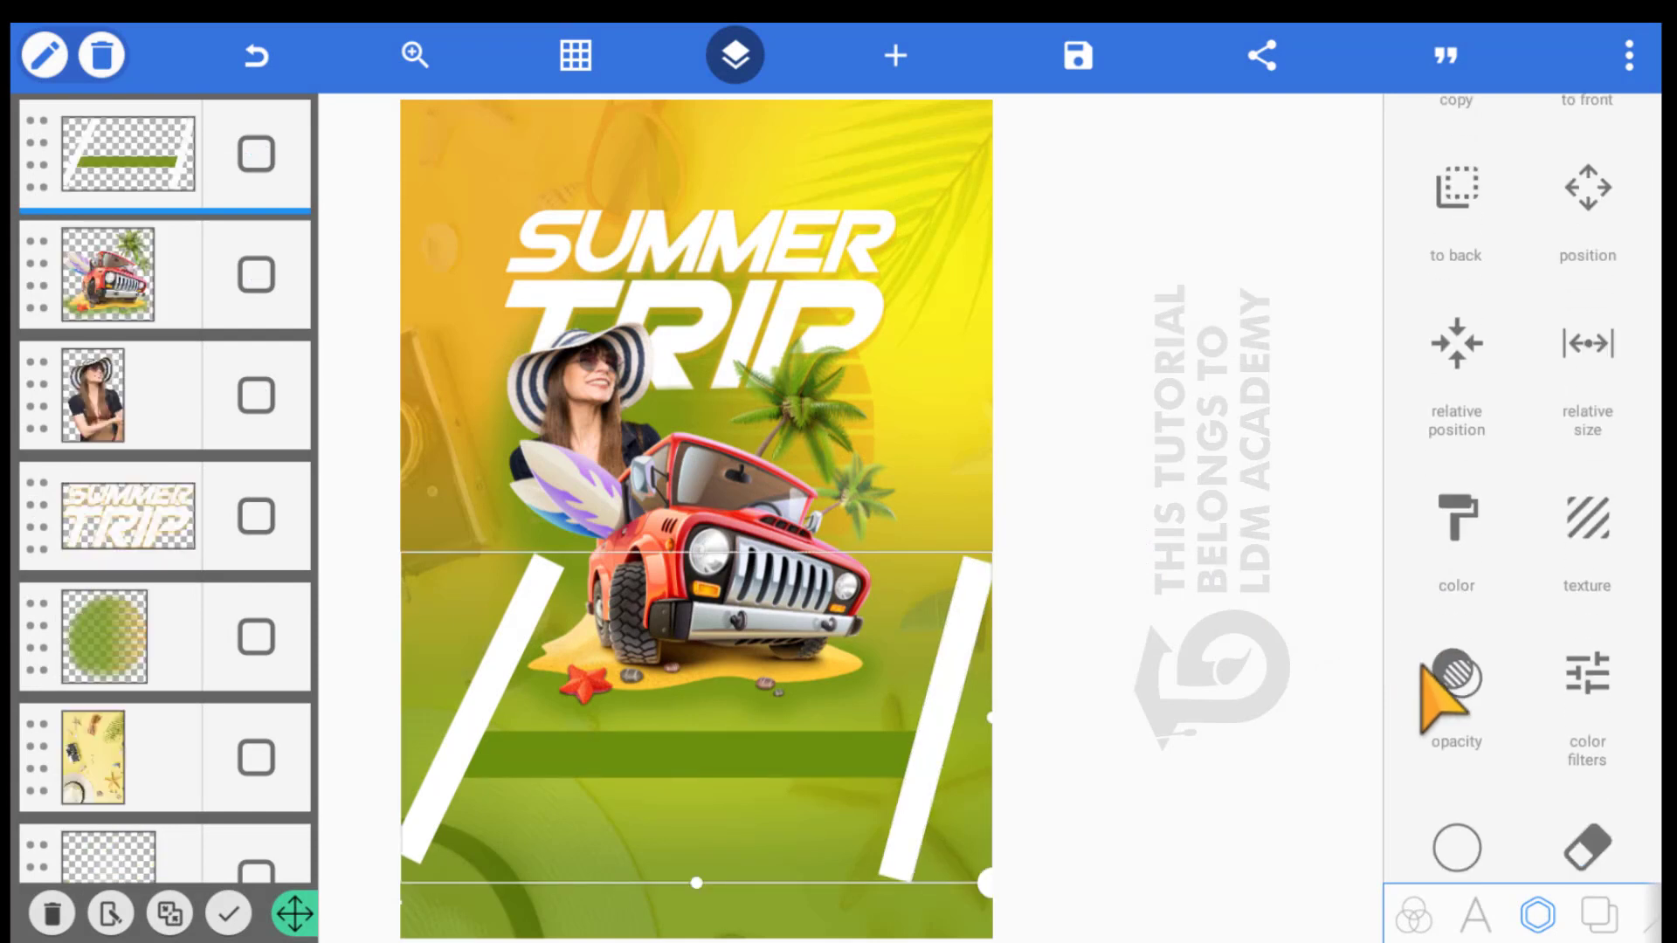
scroll(1432, 690, down, 3)
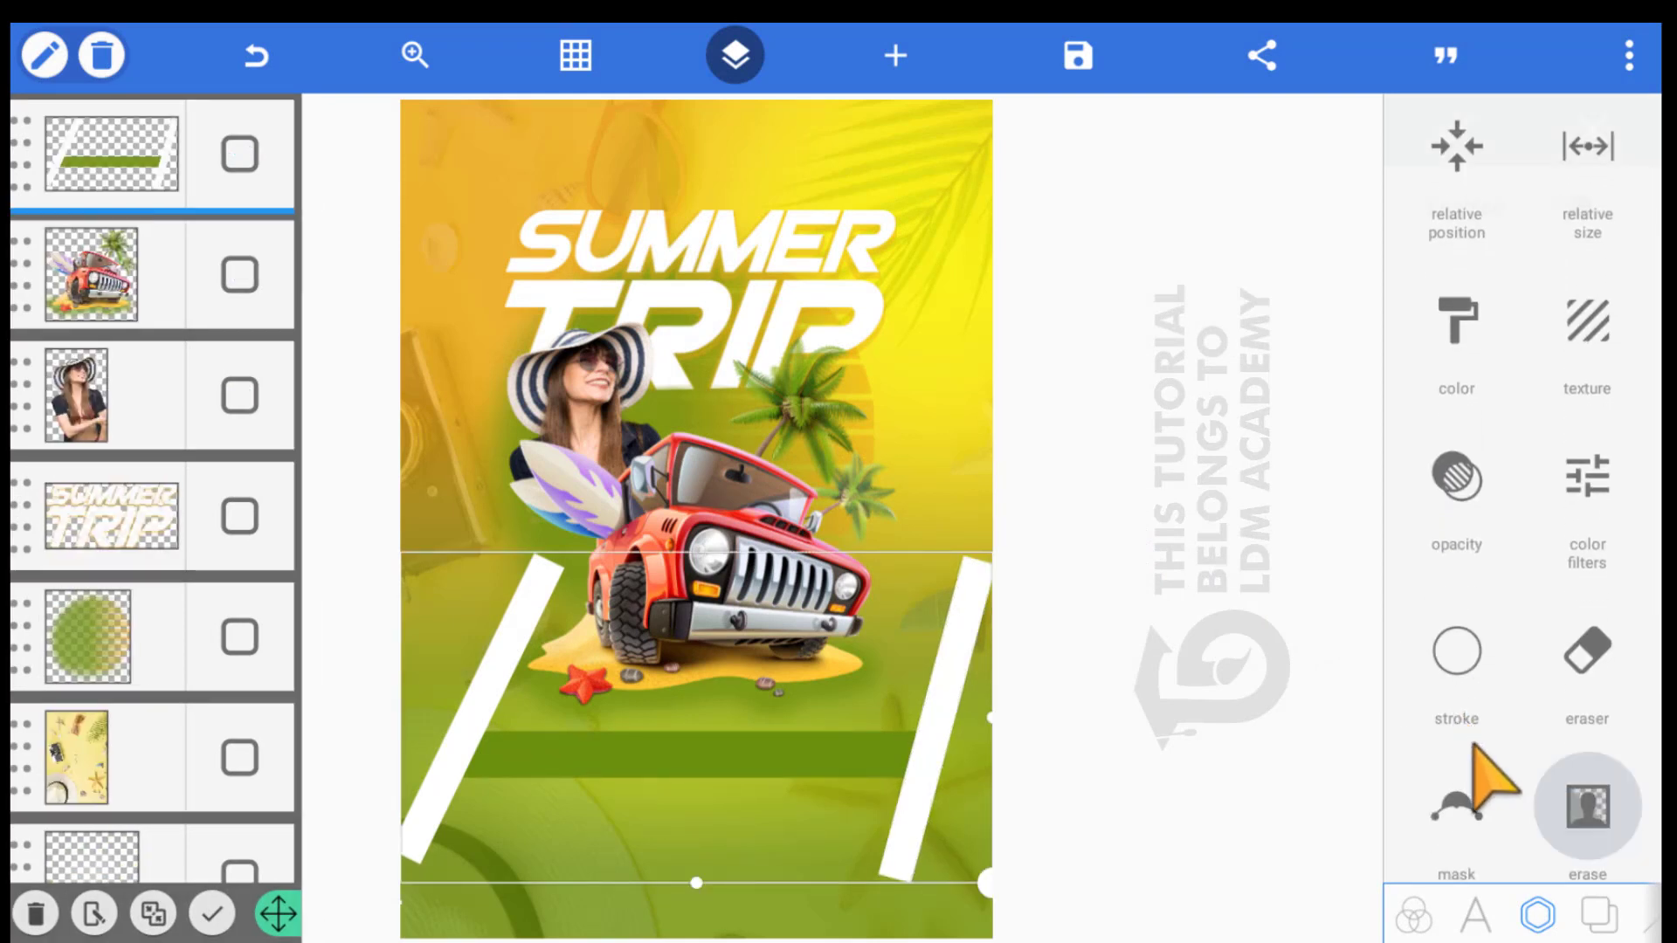
click(1475, 749)
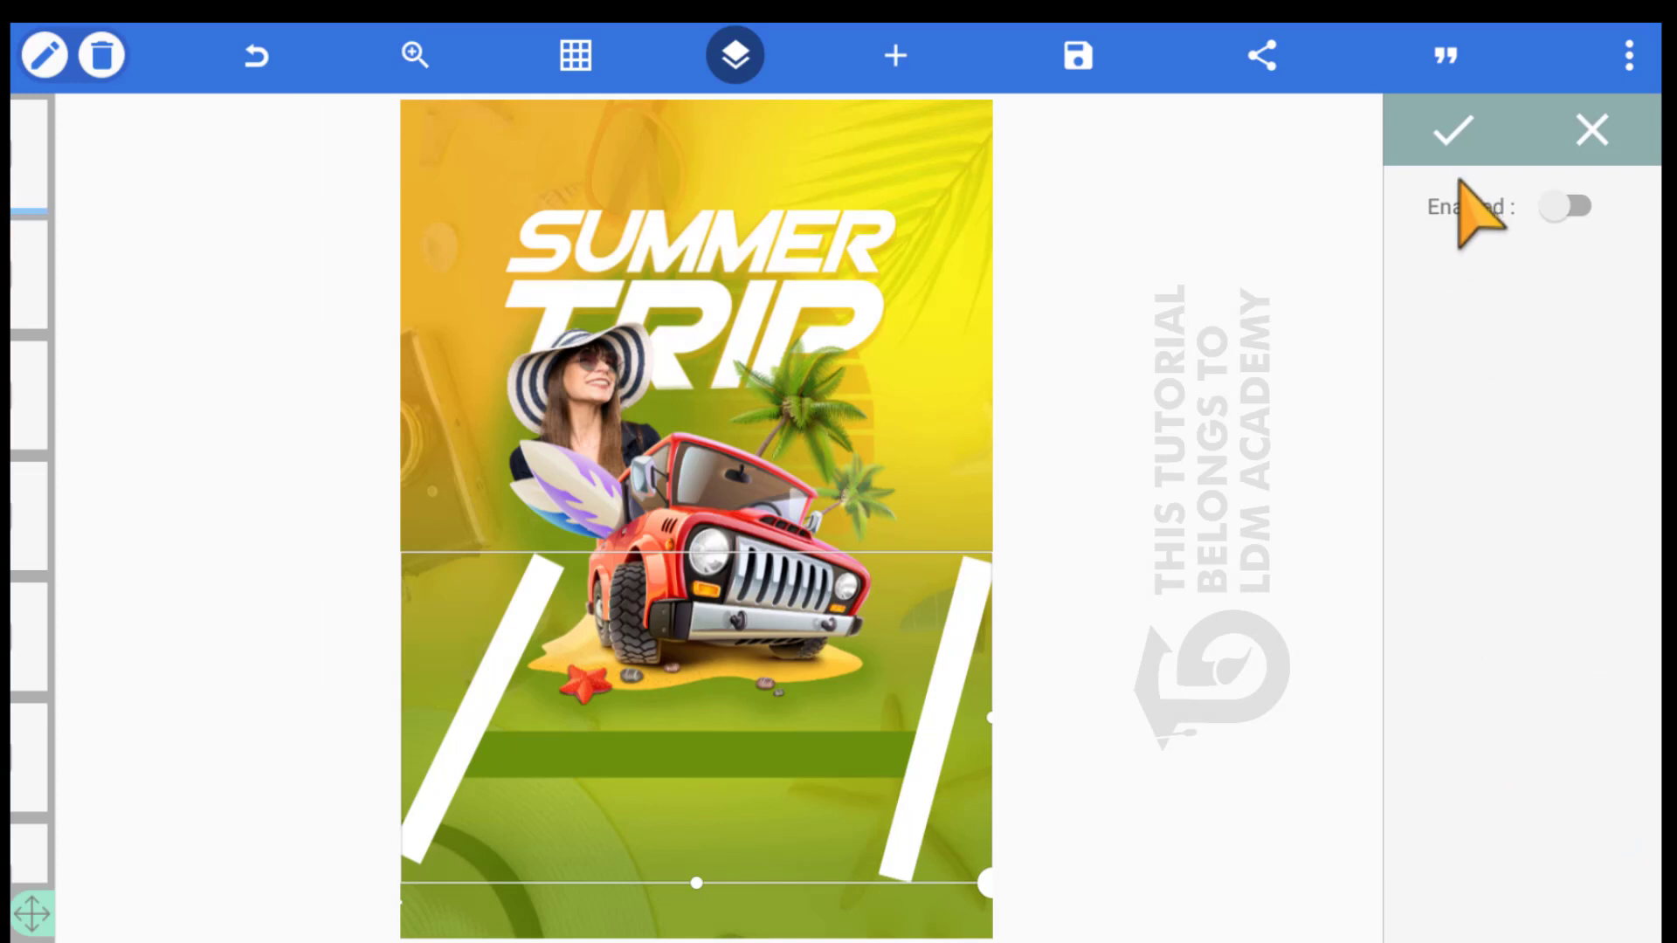
click(1469, 202)
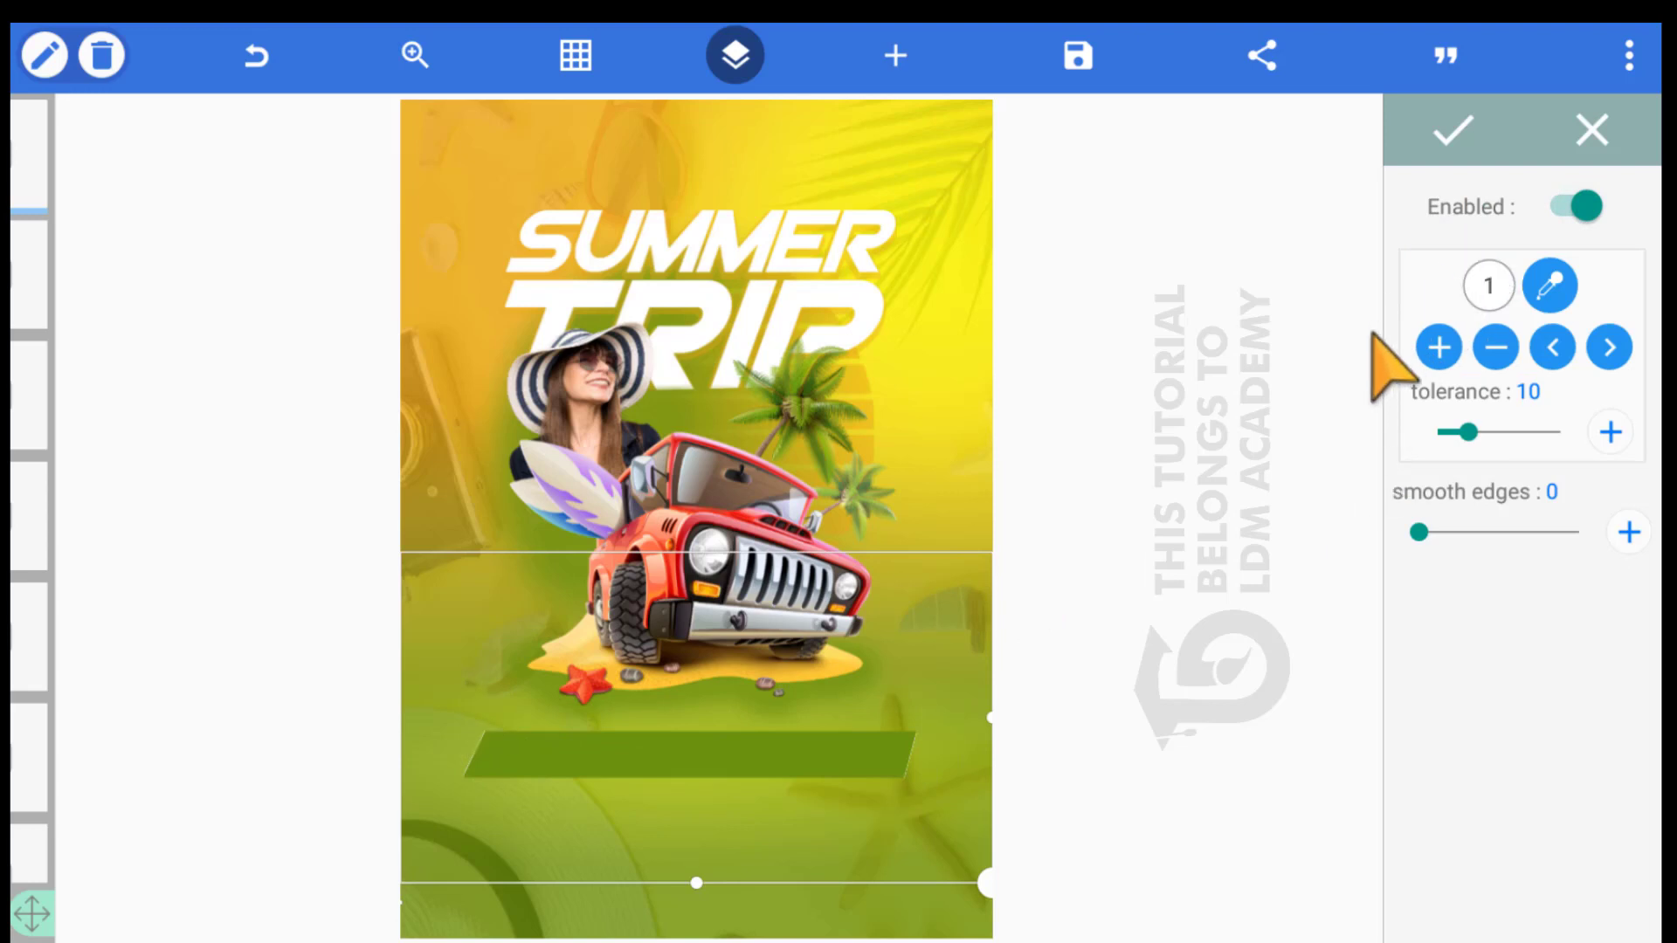
drag(1468, 433, 1470, 433)
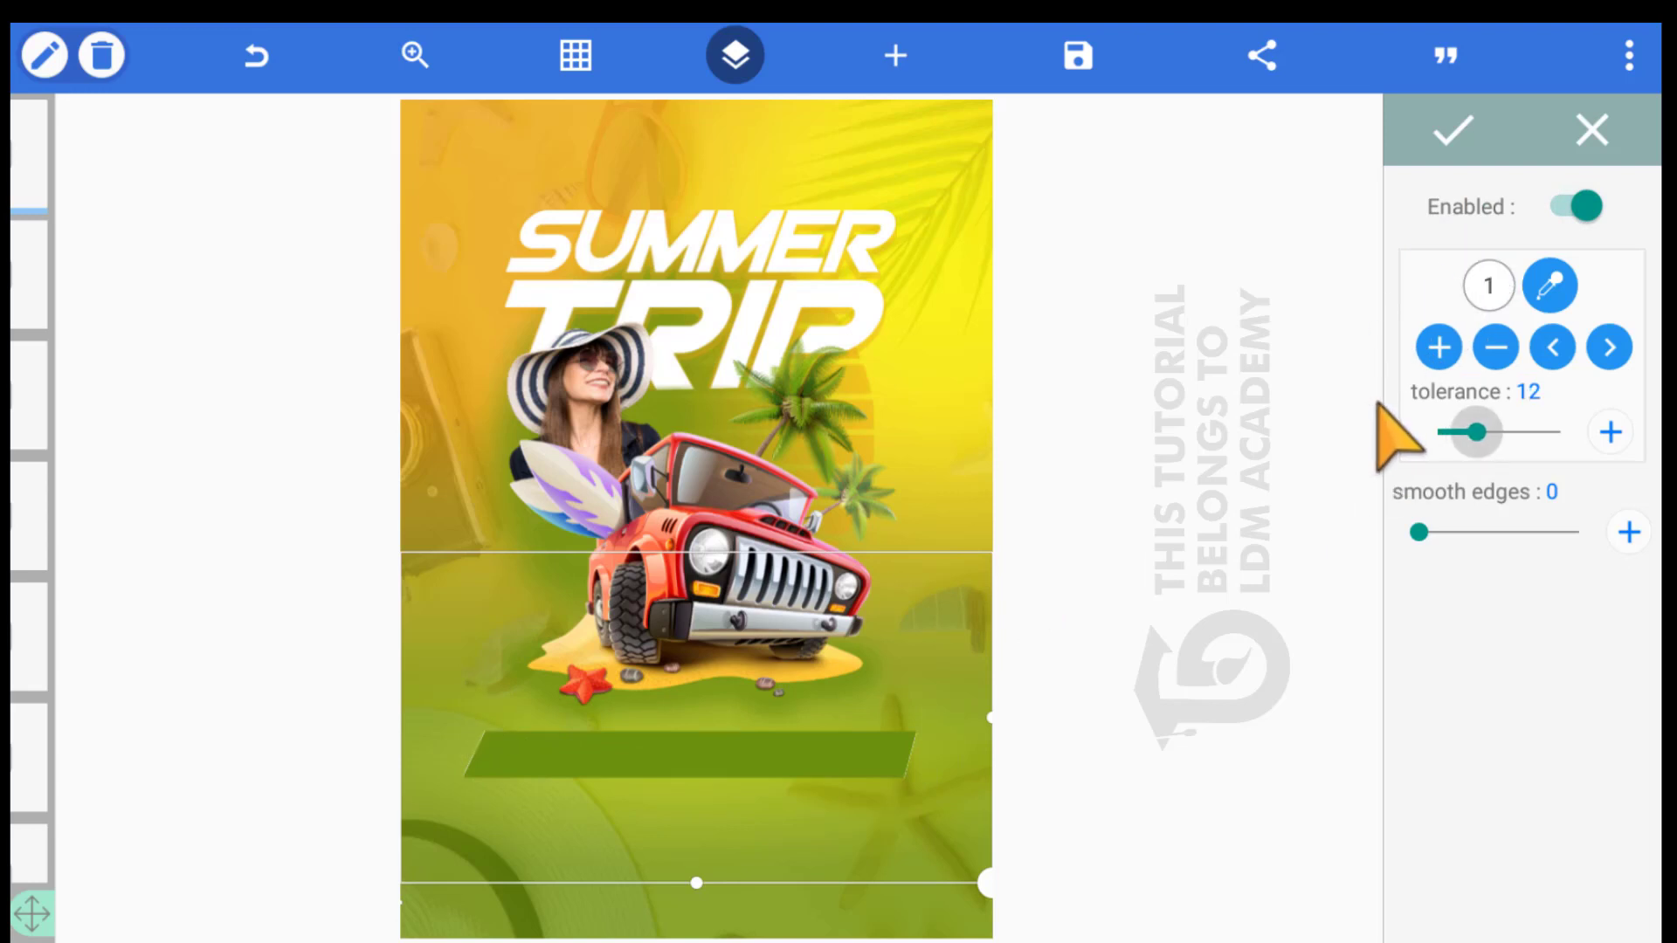
click(1390, 133)
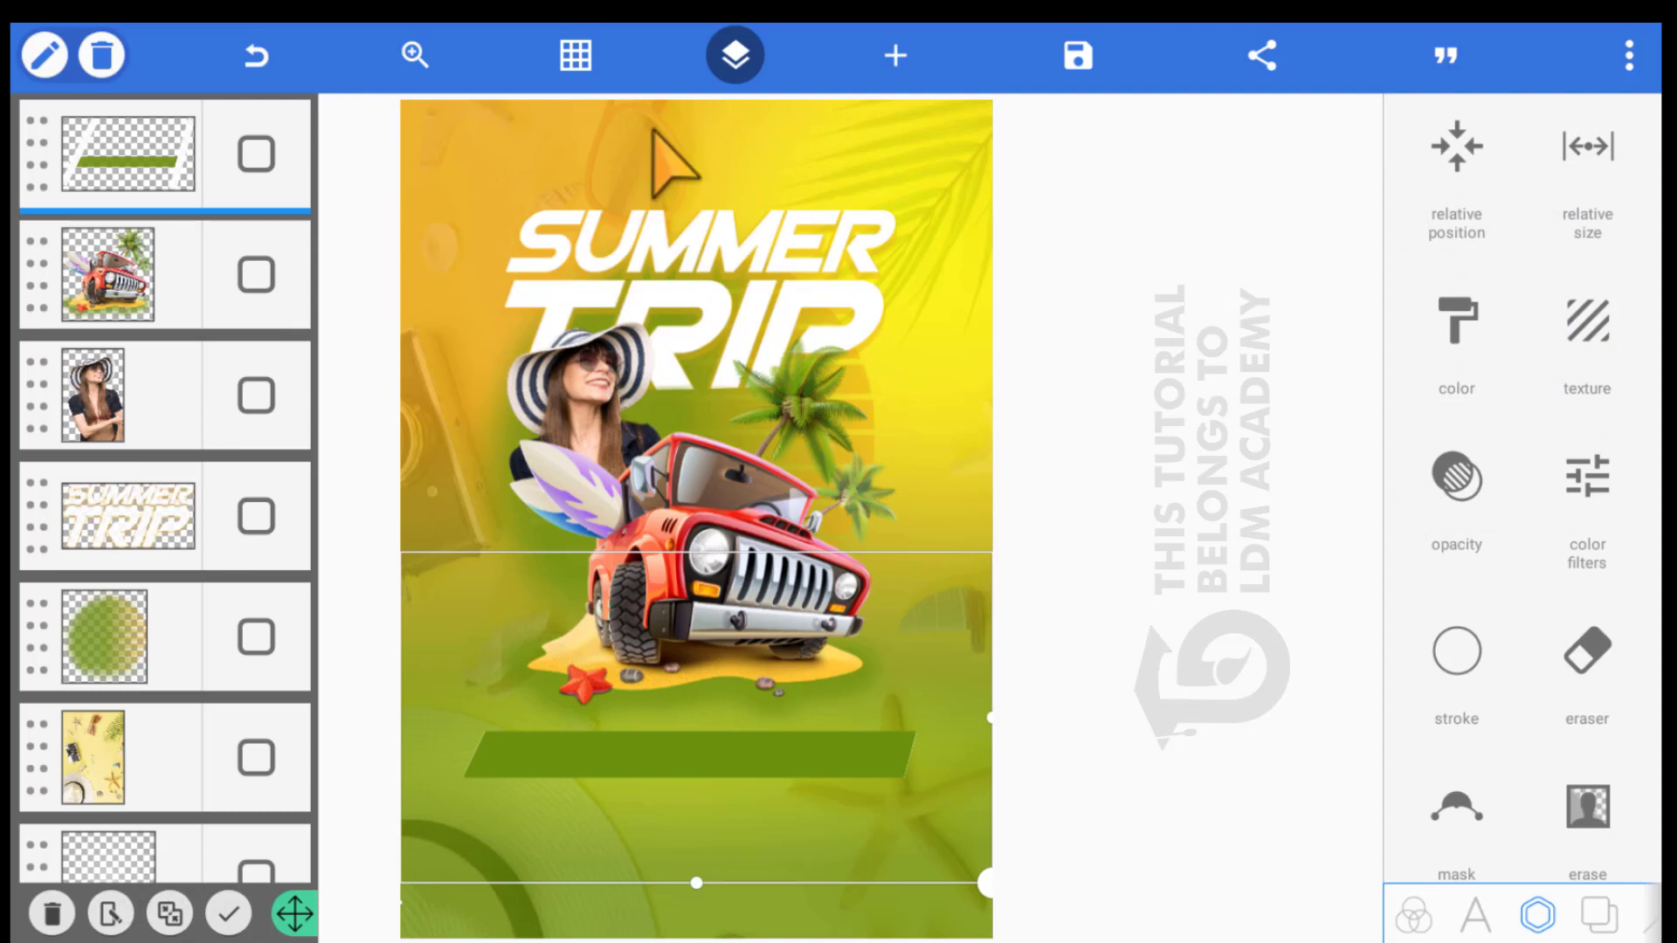
Add a dark green square, shrink it to a tiny size, and place it inside the slanted green bar
click(895, 55)
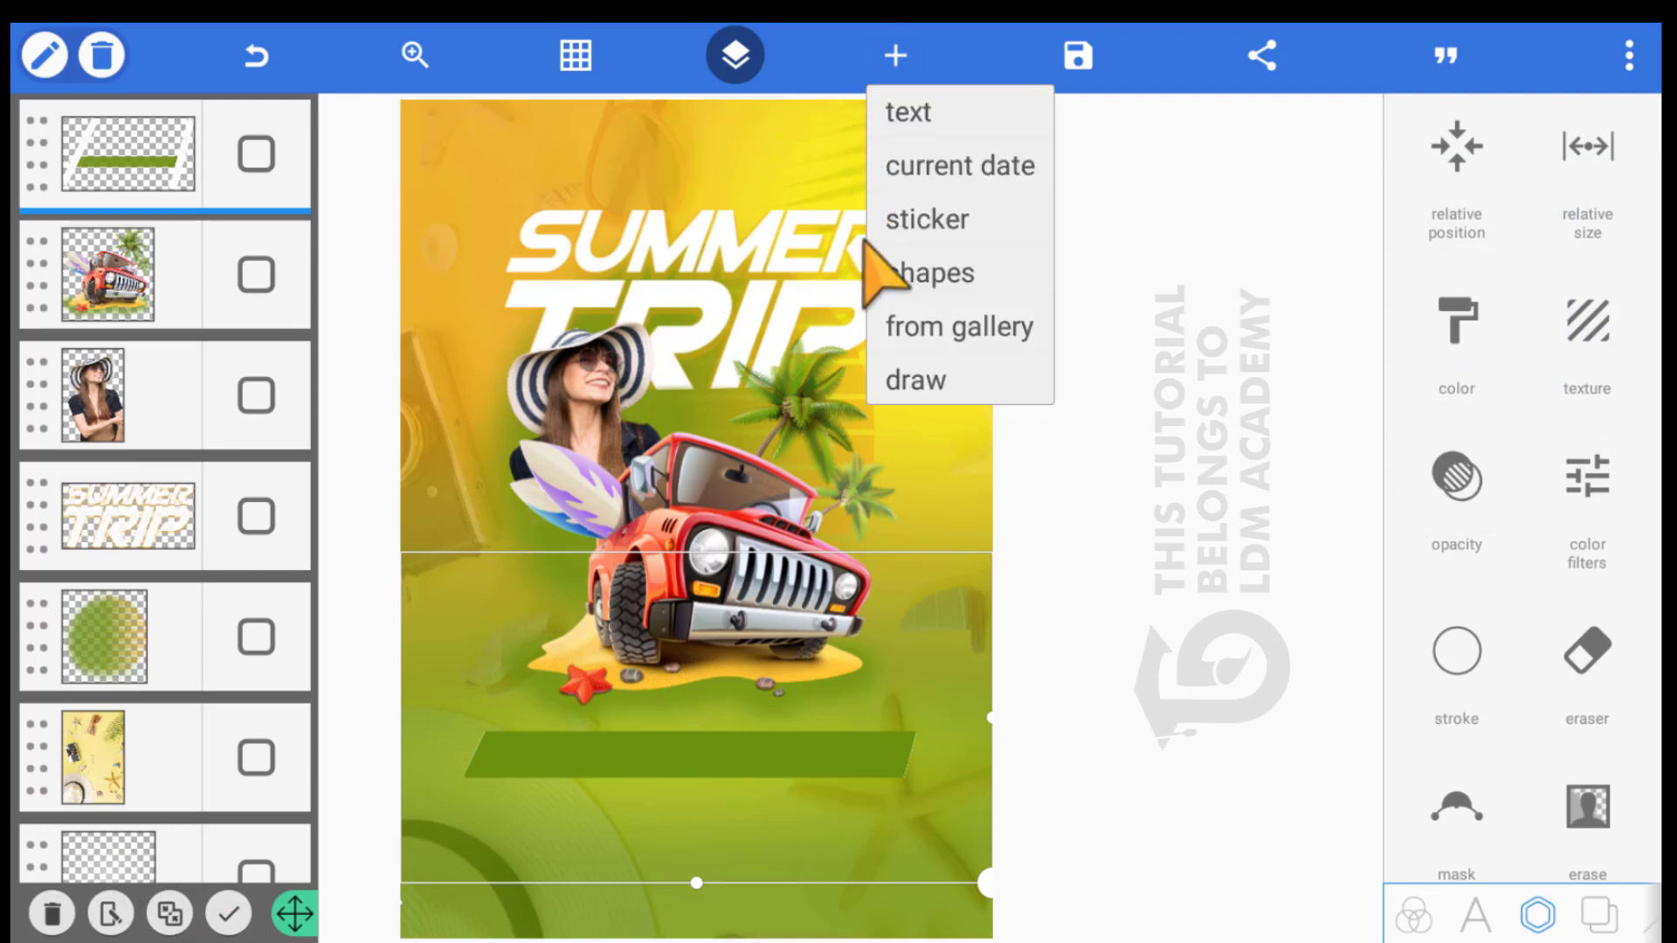
click(876, 270)
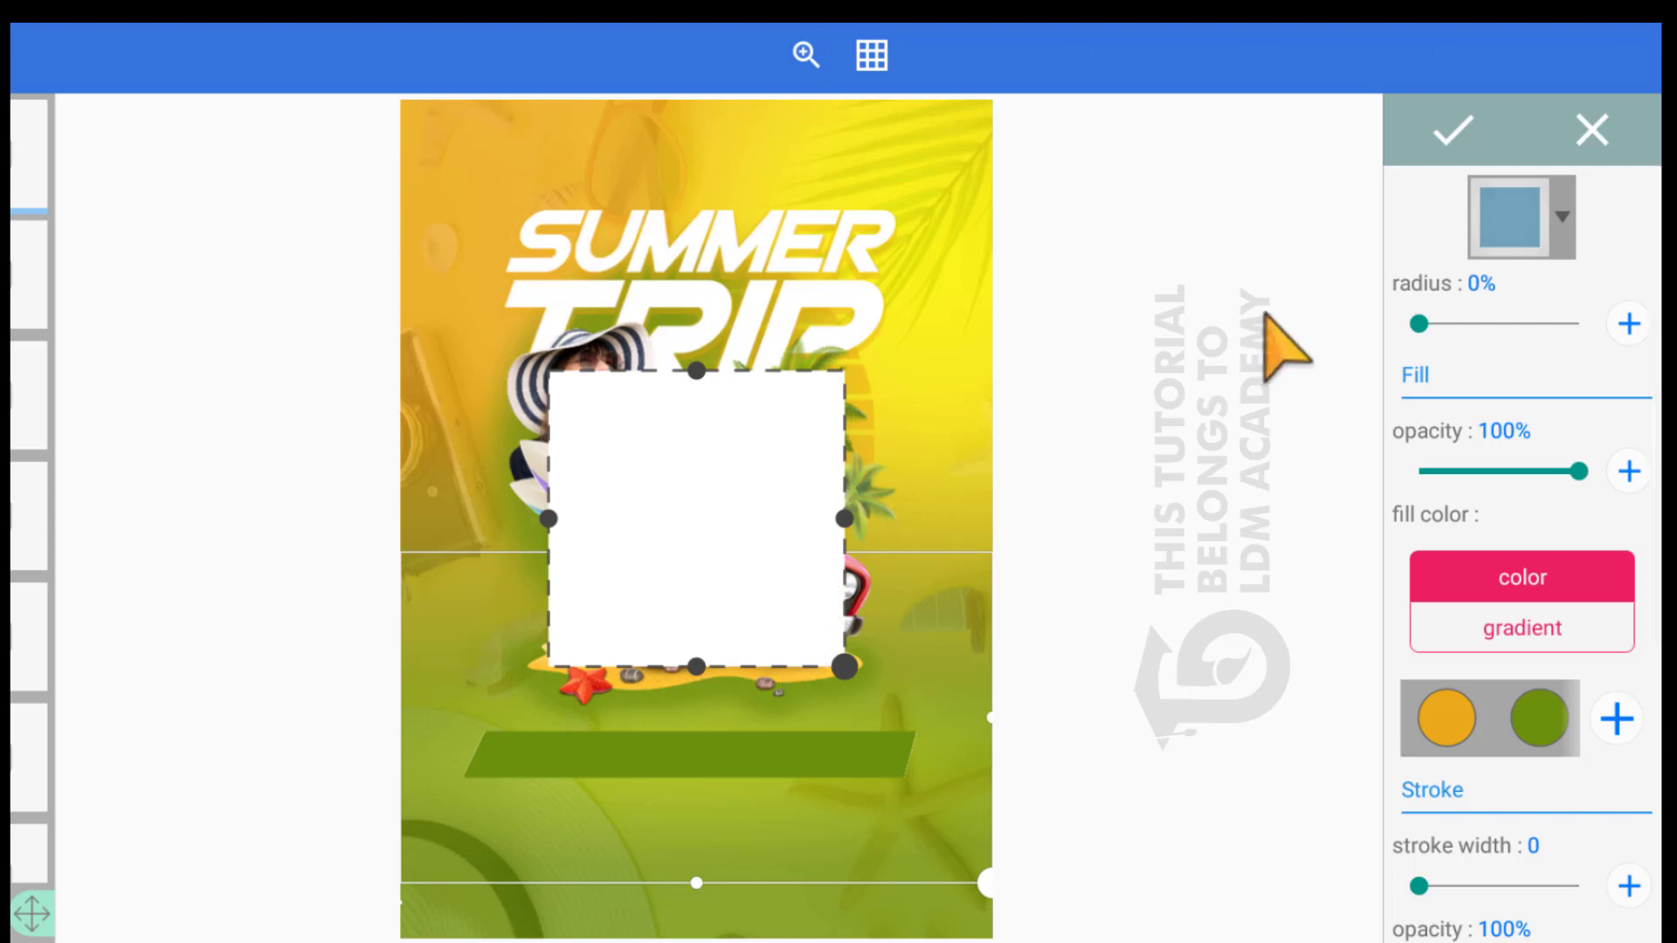
click(1532, 716)
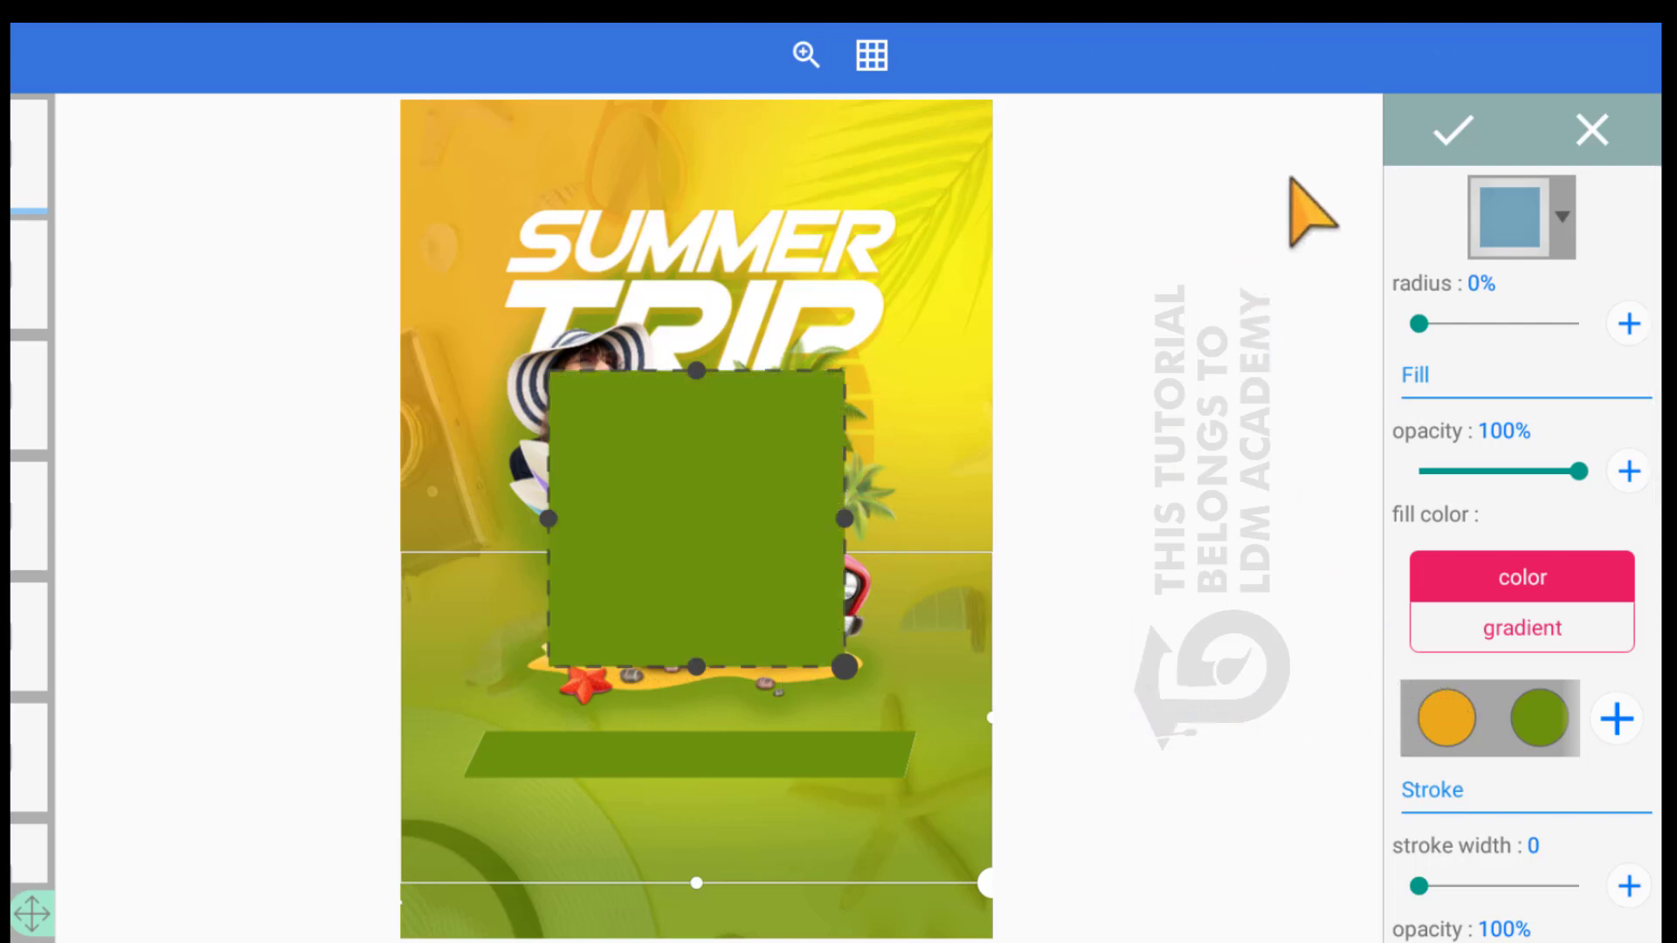
click(1452, 129)
drag(790, 623, 608, 712)
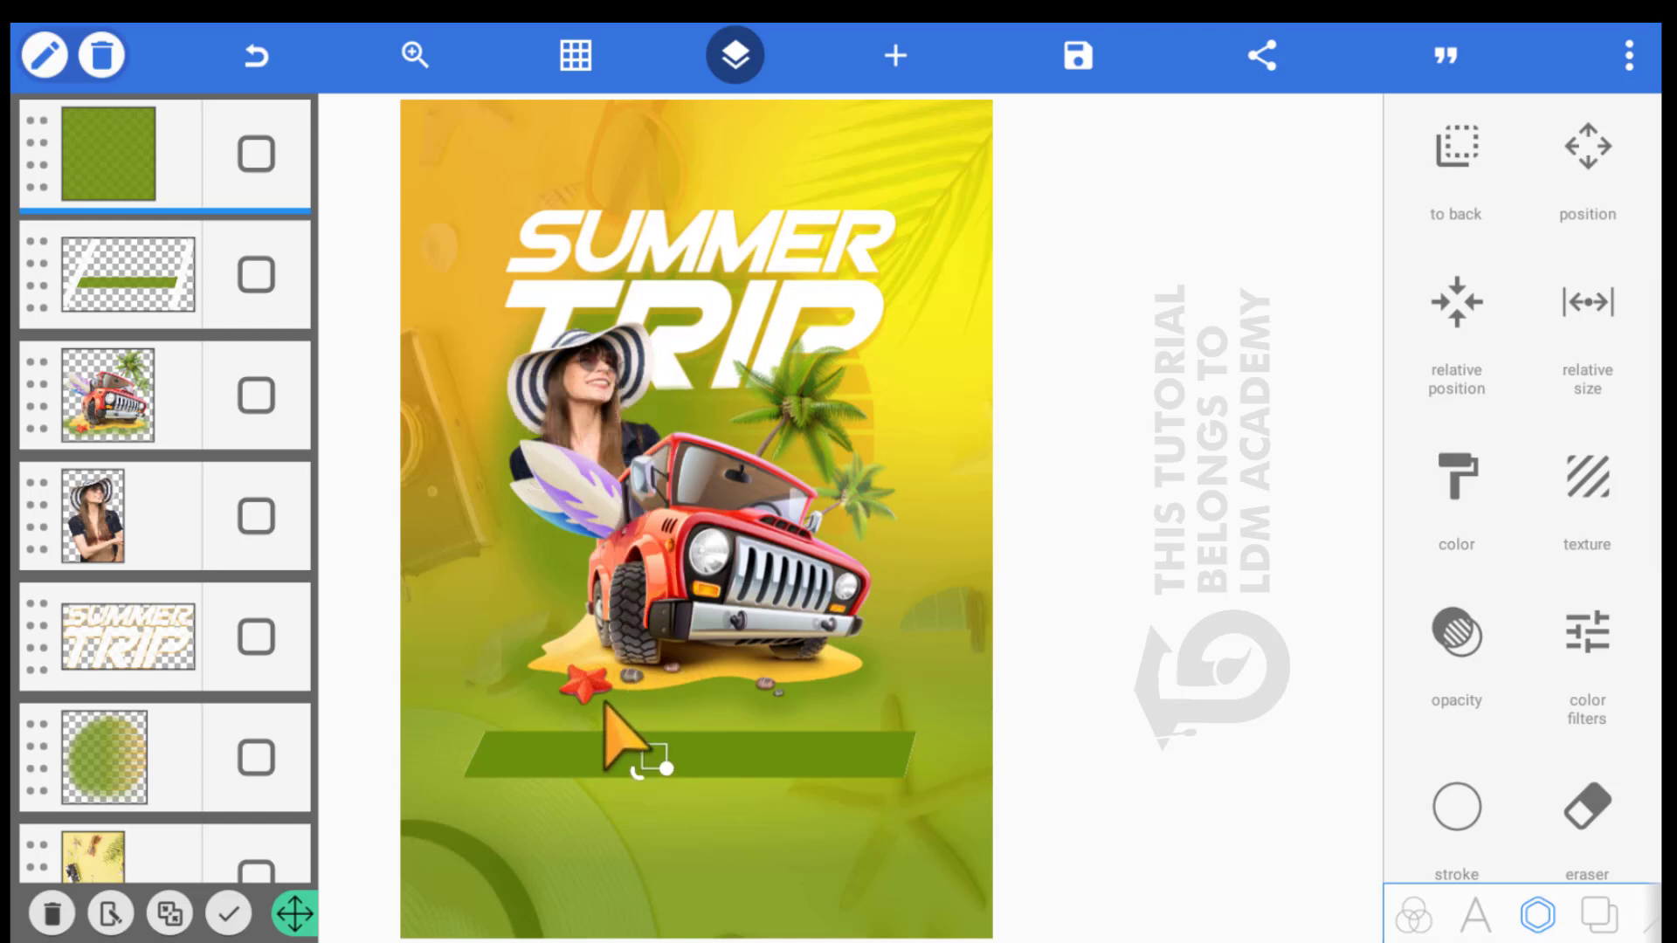
Merge the small green square with the slanted green bar
click(256, 154)
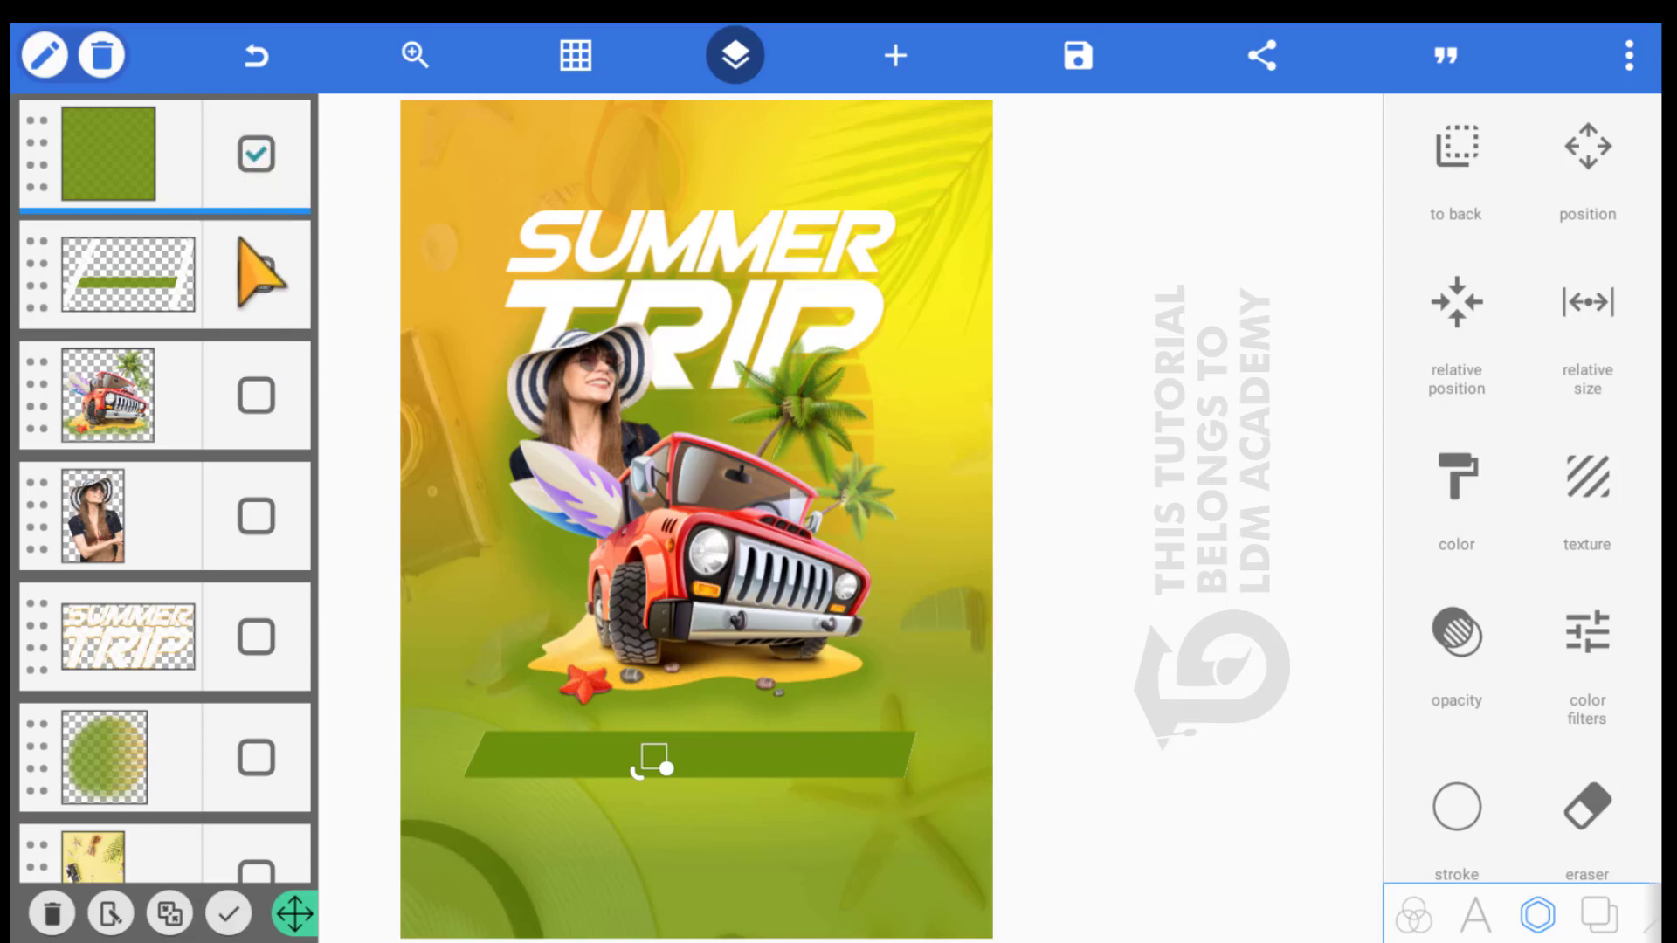
click(256, 274)
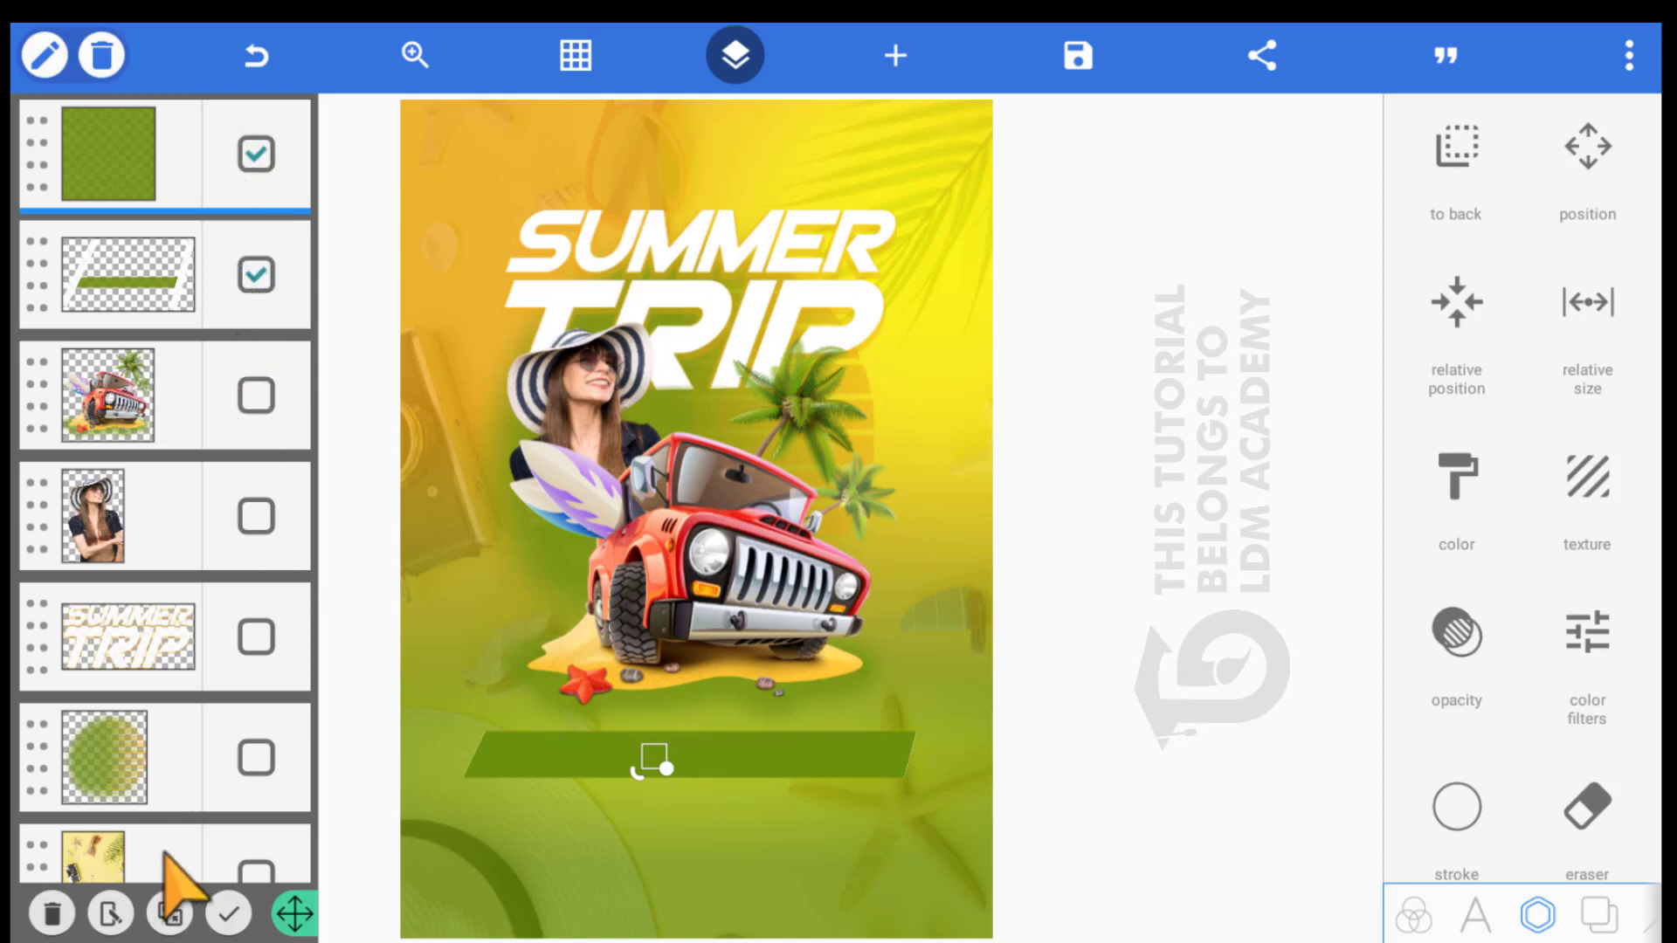
click(170, 908)
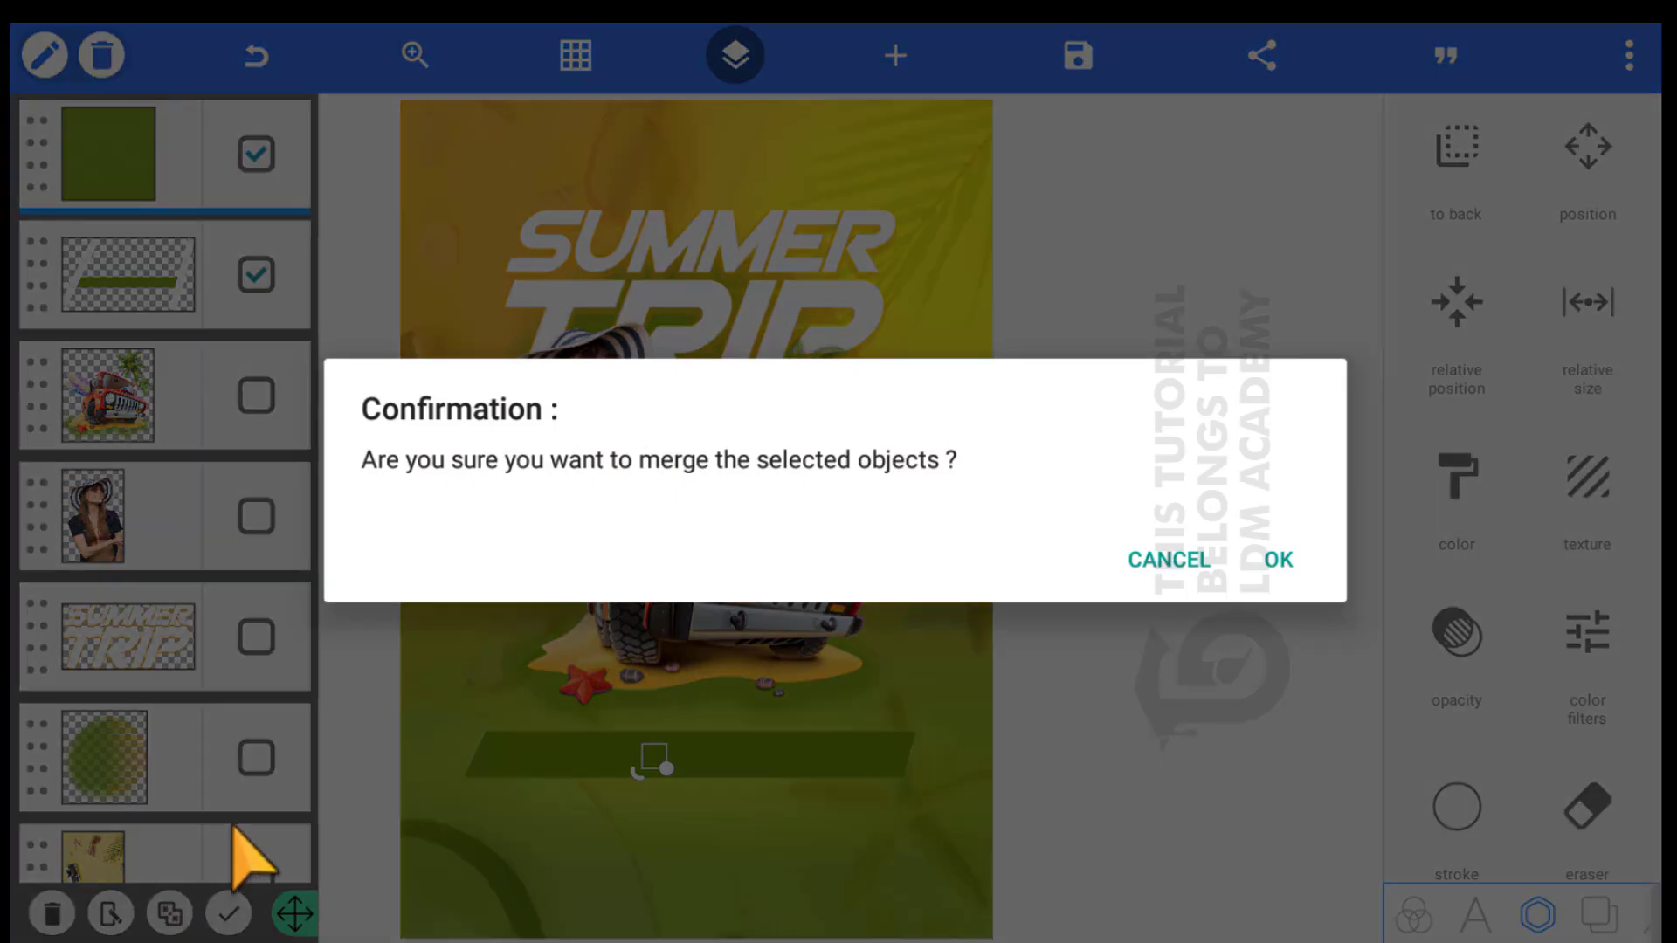
click(1198, 527)
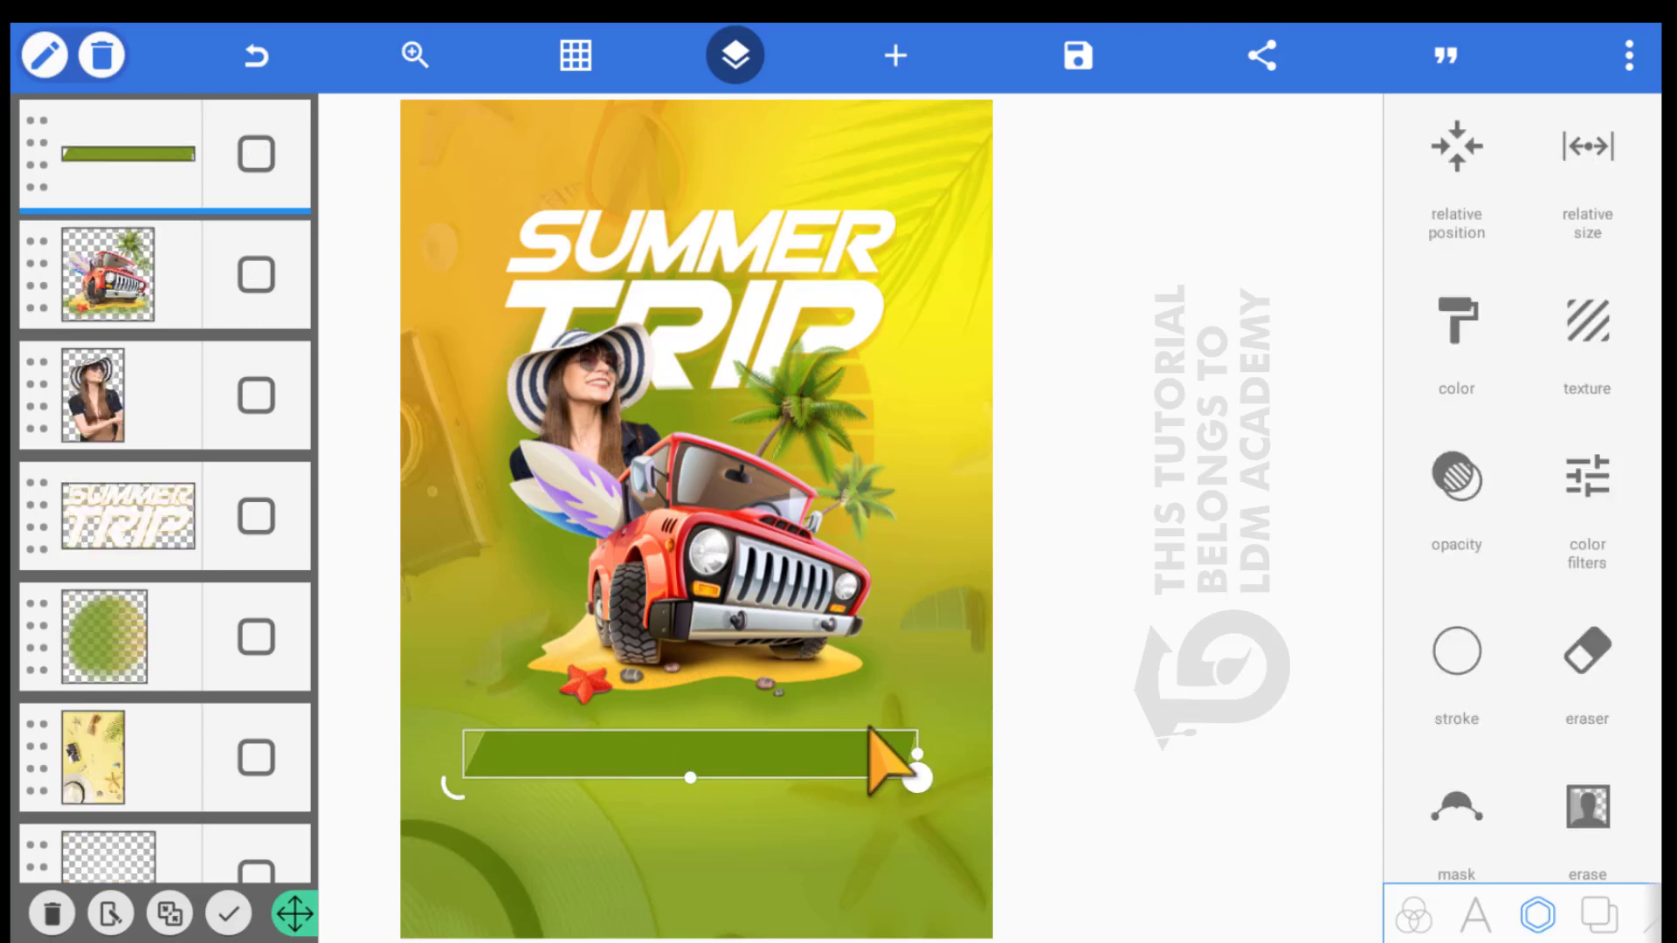
Enlarge the slanted green bar to nearly the flyer's width and center it below the jeep
drag(917, 777, 984, 787)
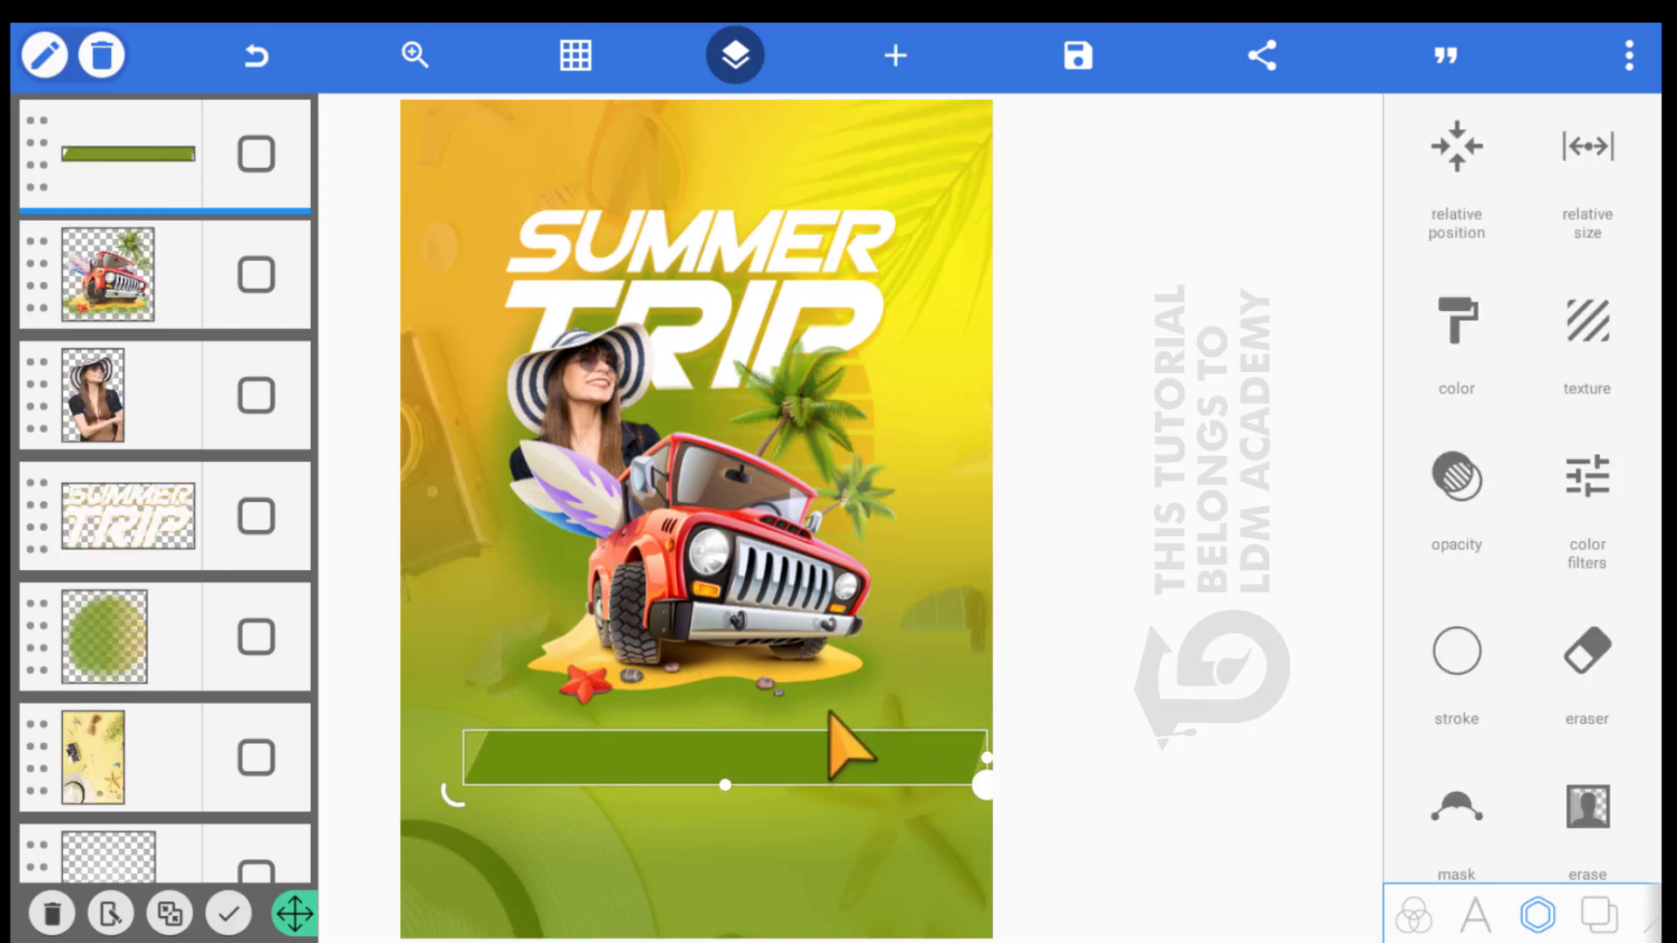
drag(878, 755, 789, 716)
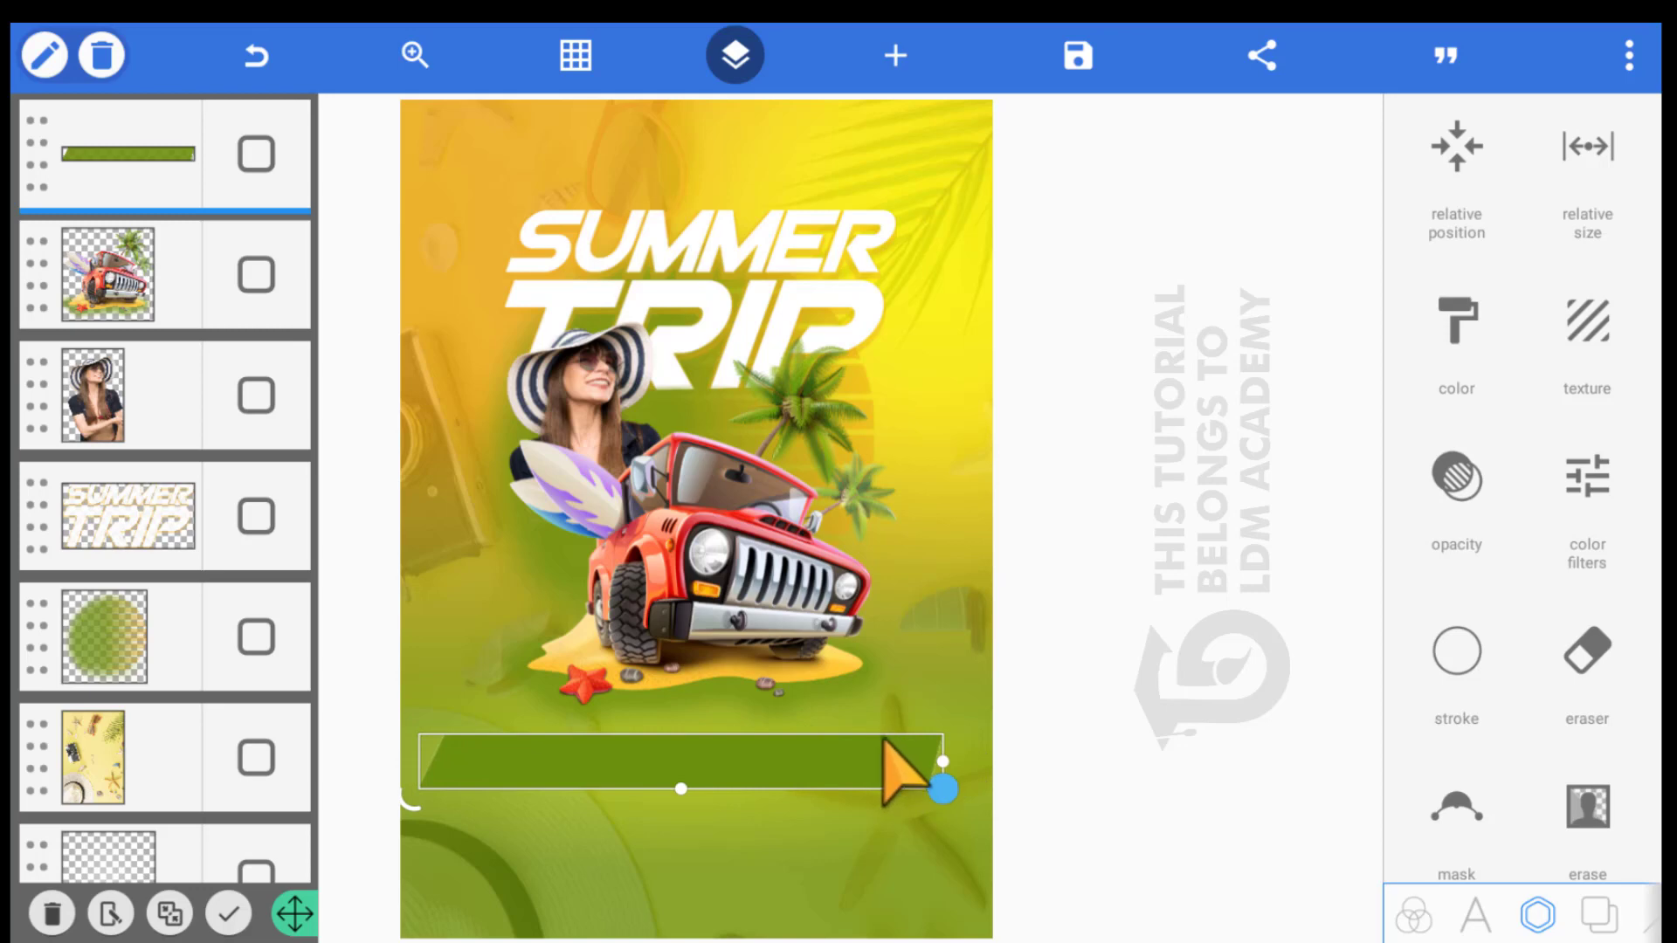
drag(883, 742, 898, 767)
click(758, 651)
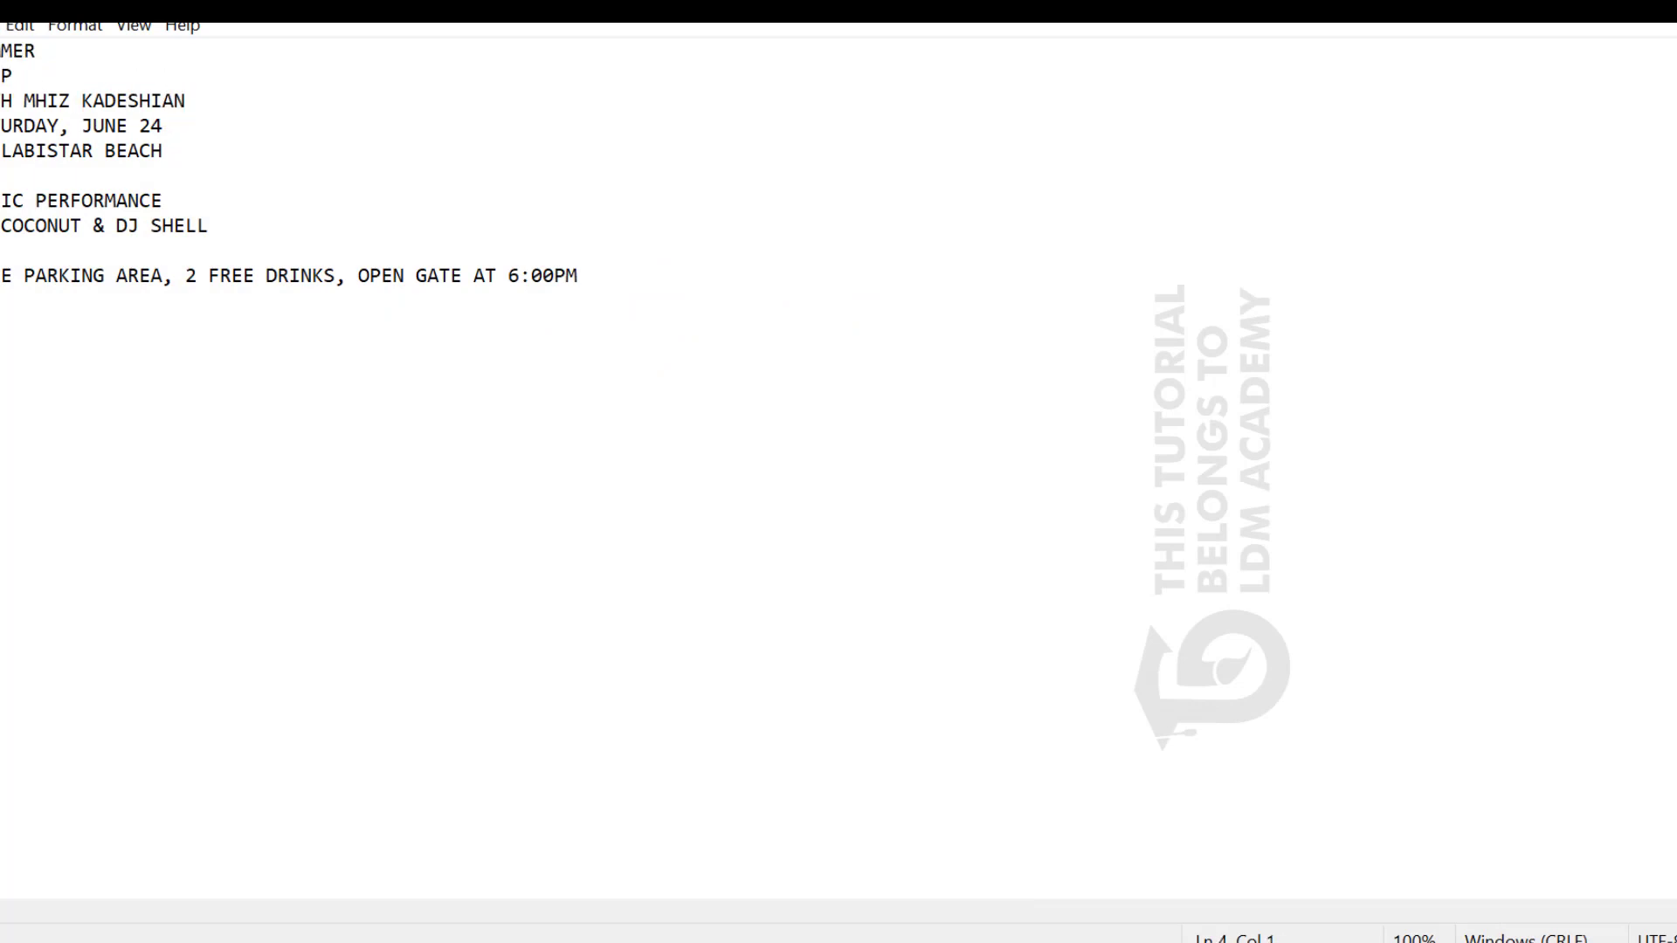
Copy the WITH line naming the guest from Notepad into a new text object and place it on the green bar
key(shift+Up)
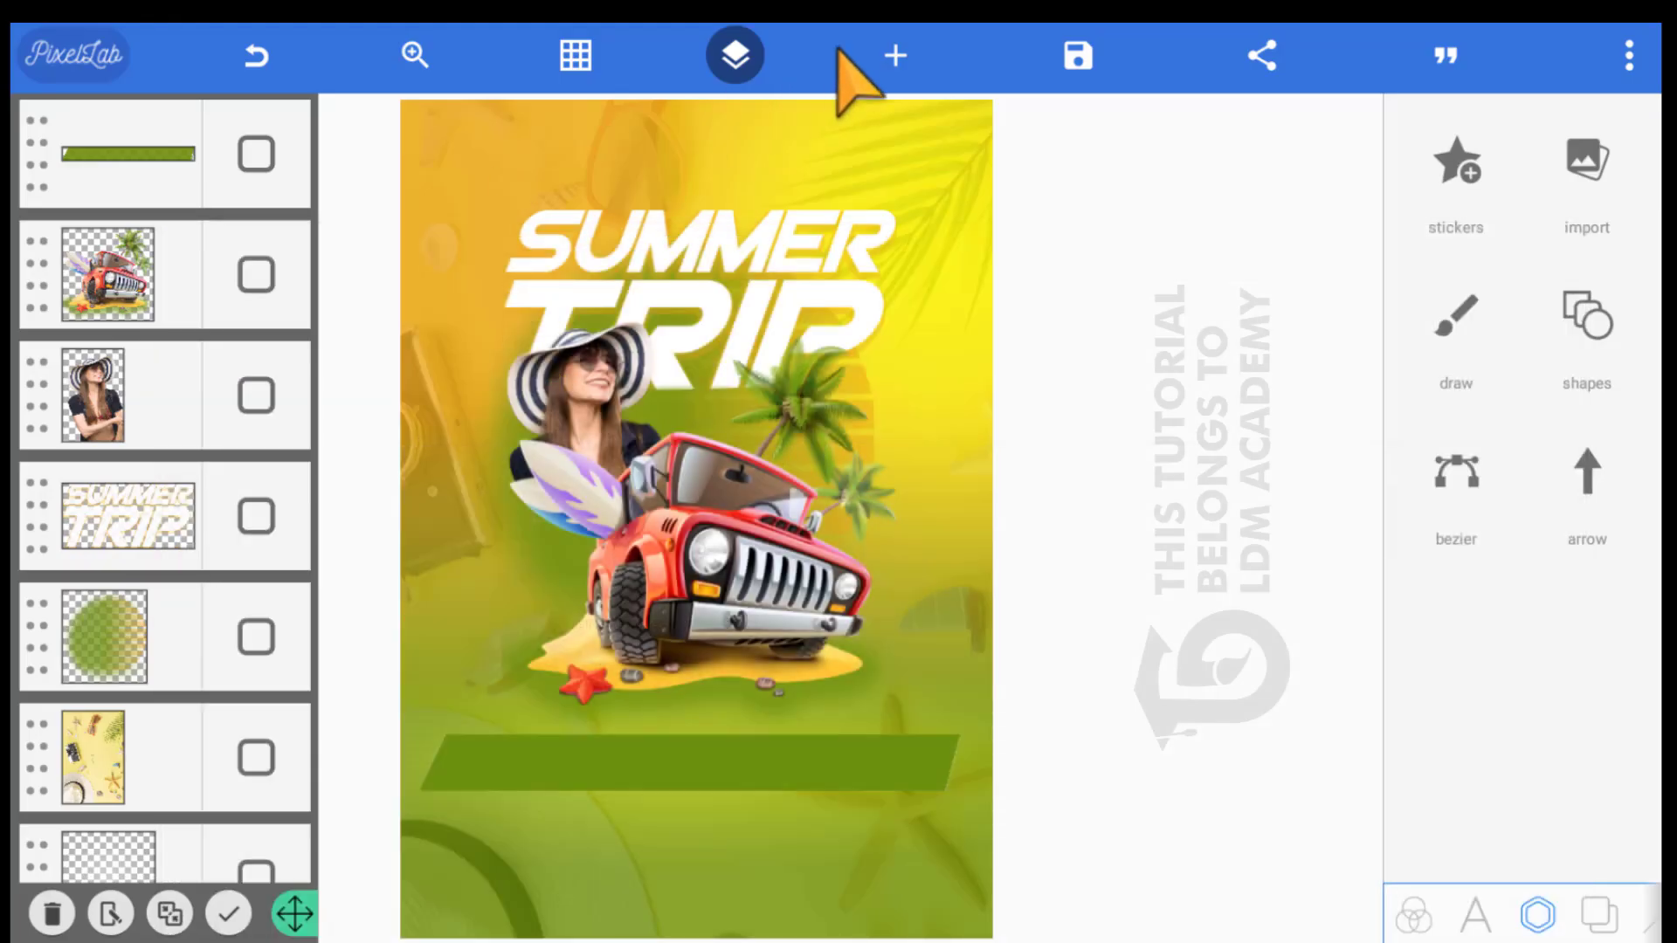
click(873, 54)
click(869, 113)
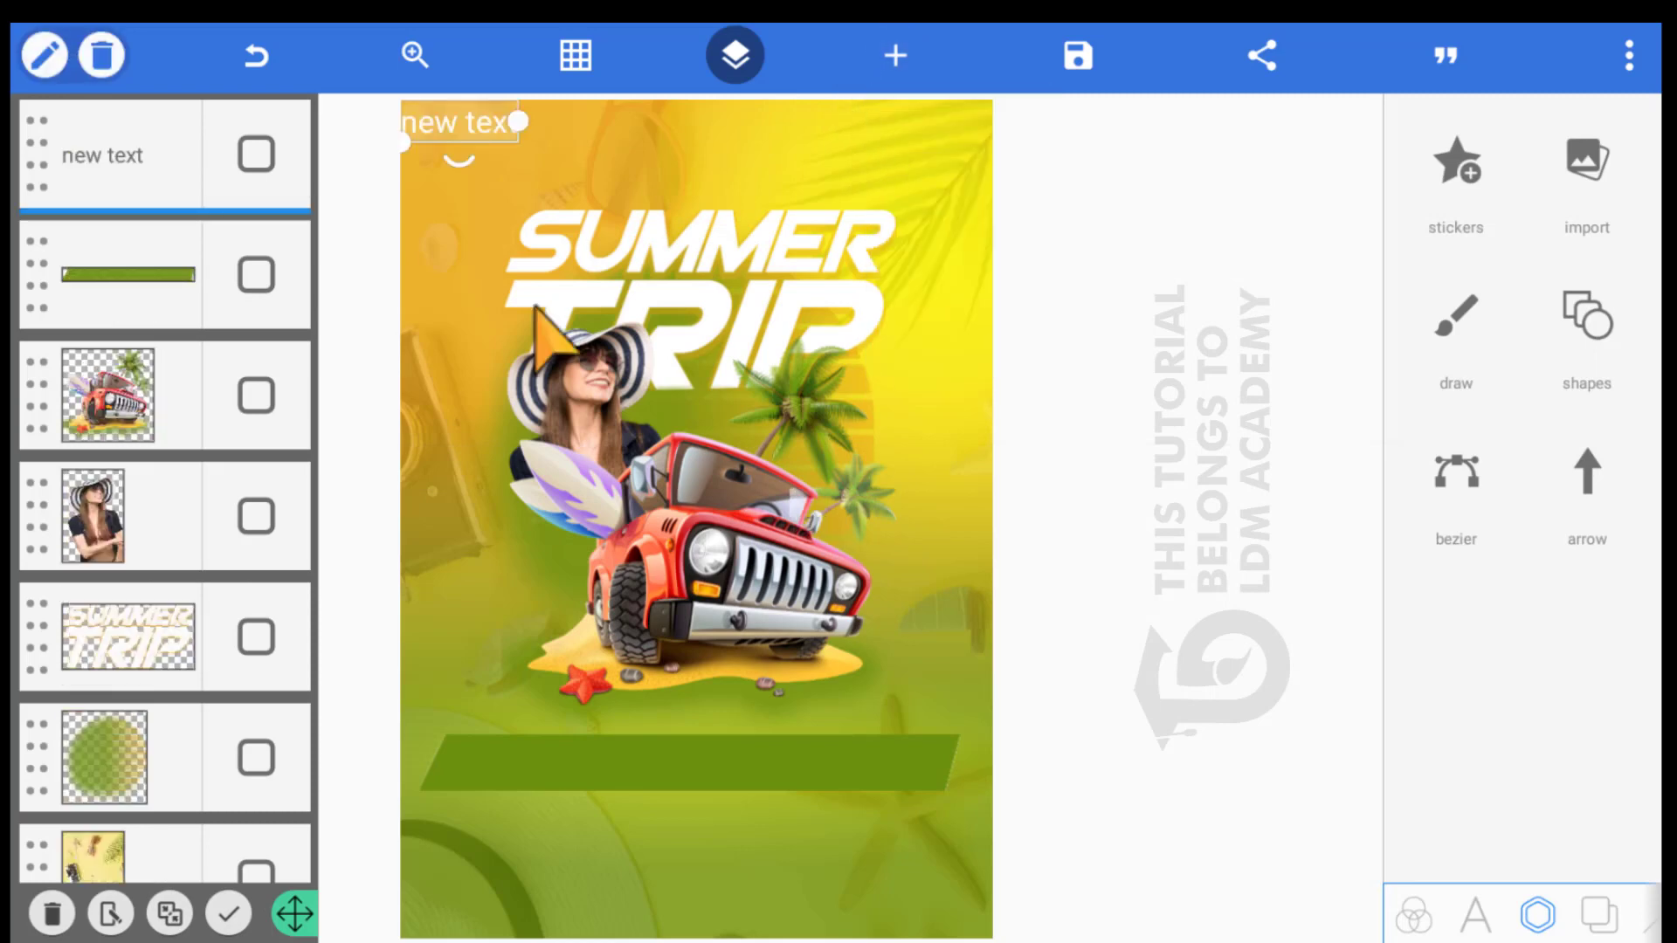
double_click(433, 113)
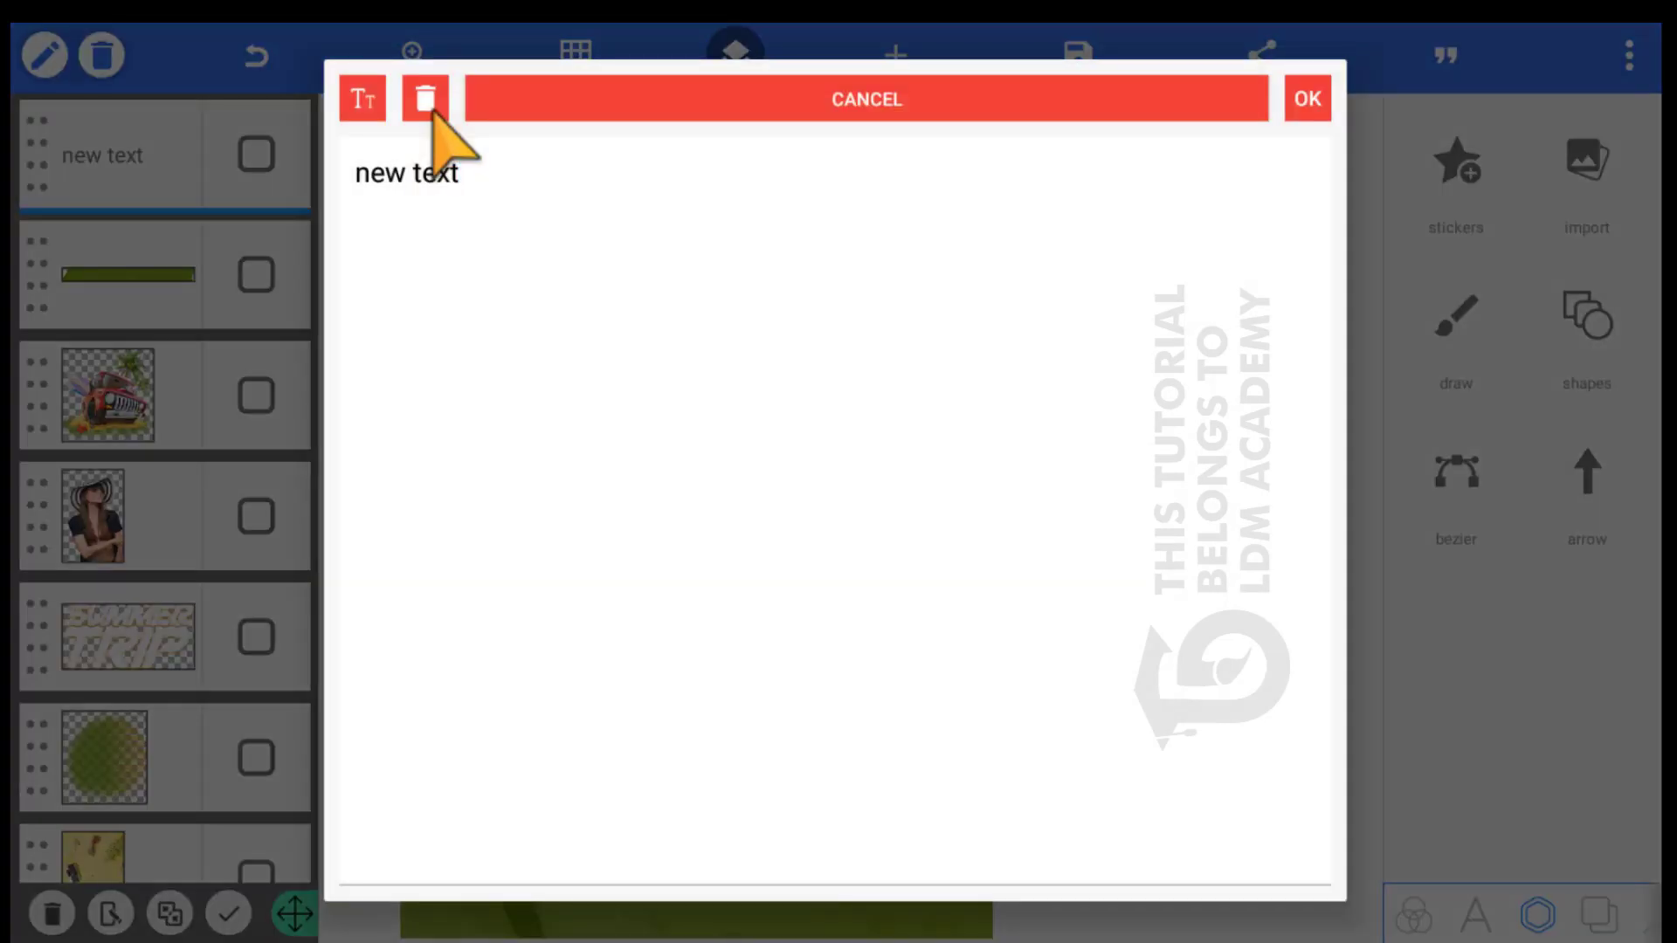
key(ctrl+a)
text(WITH MHIZ KADESHIAN)
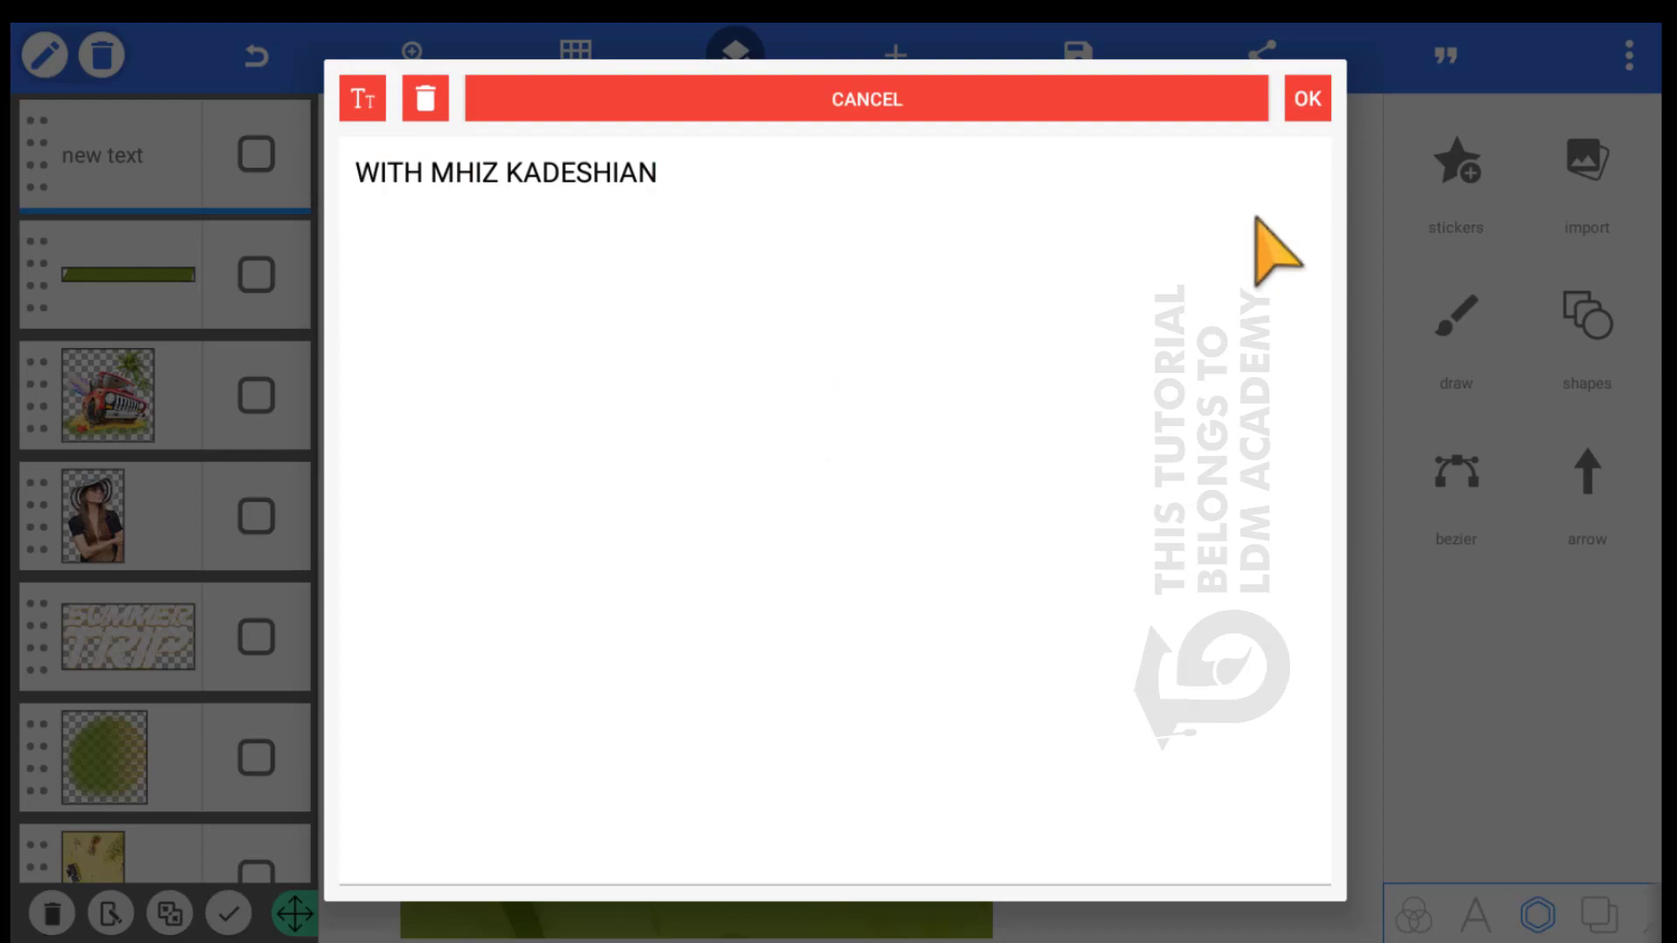
click(1307, 99)
drag(463, 109, 566, 703)
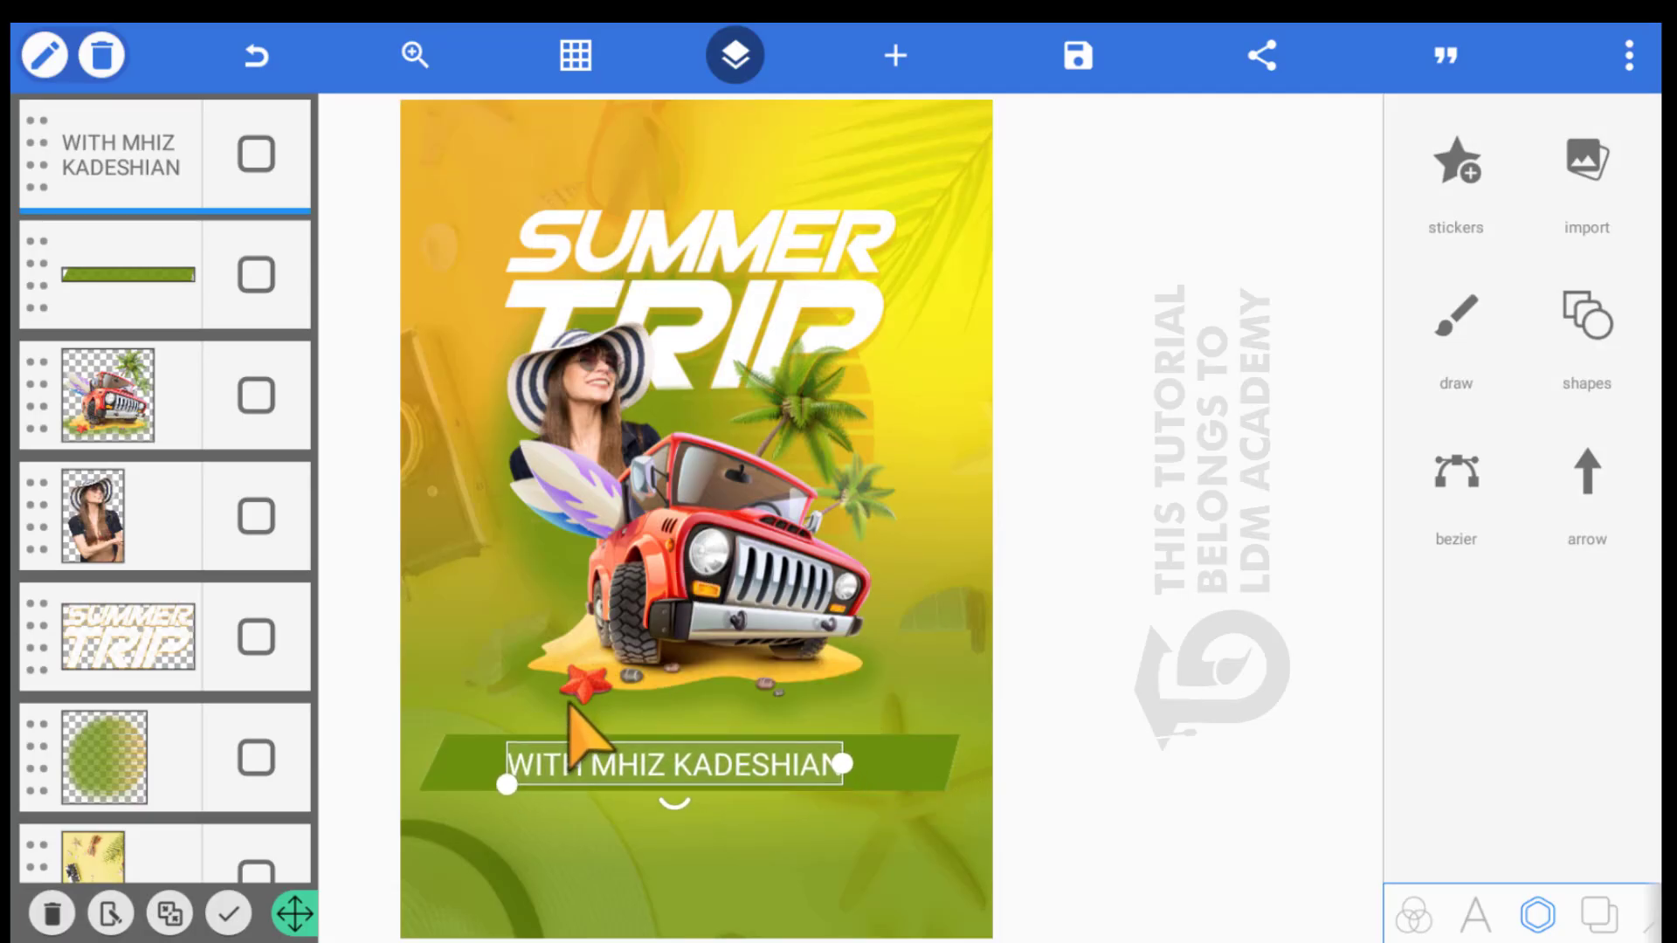
Set the guest line's font to Viper Squadron Solid Italic from the custom fonts
click(1476, 915)
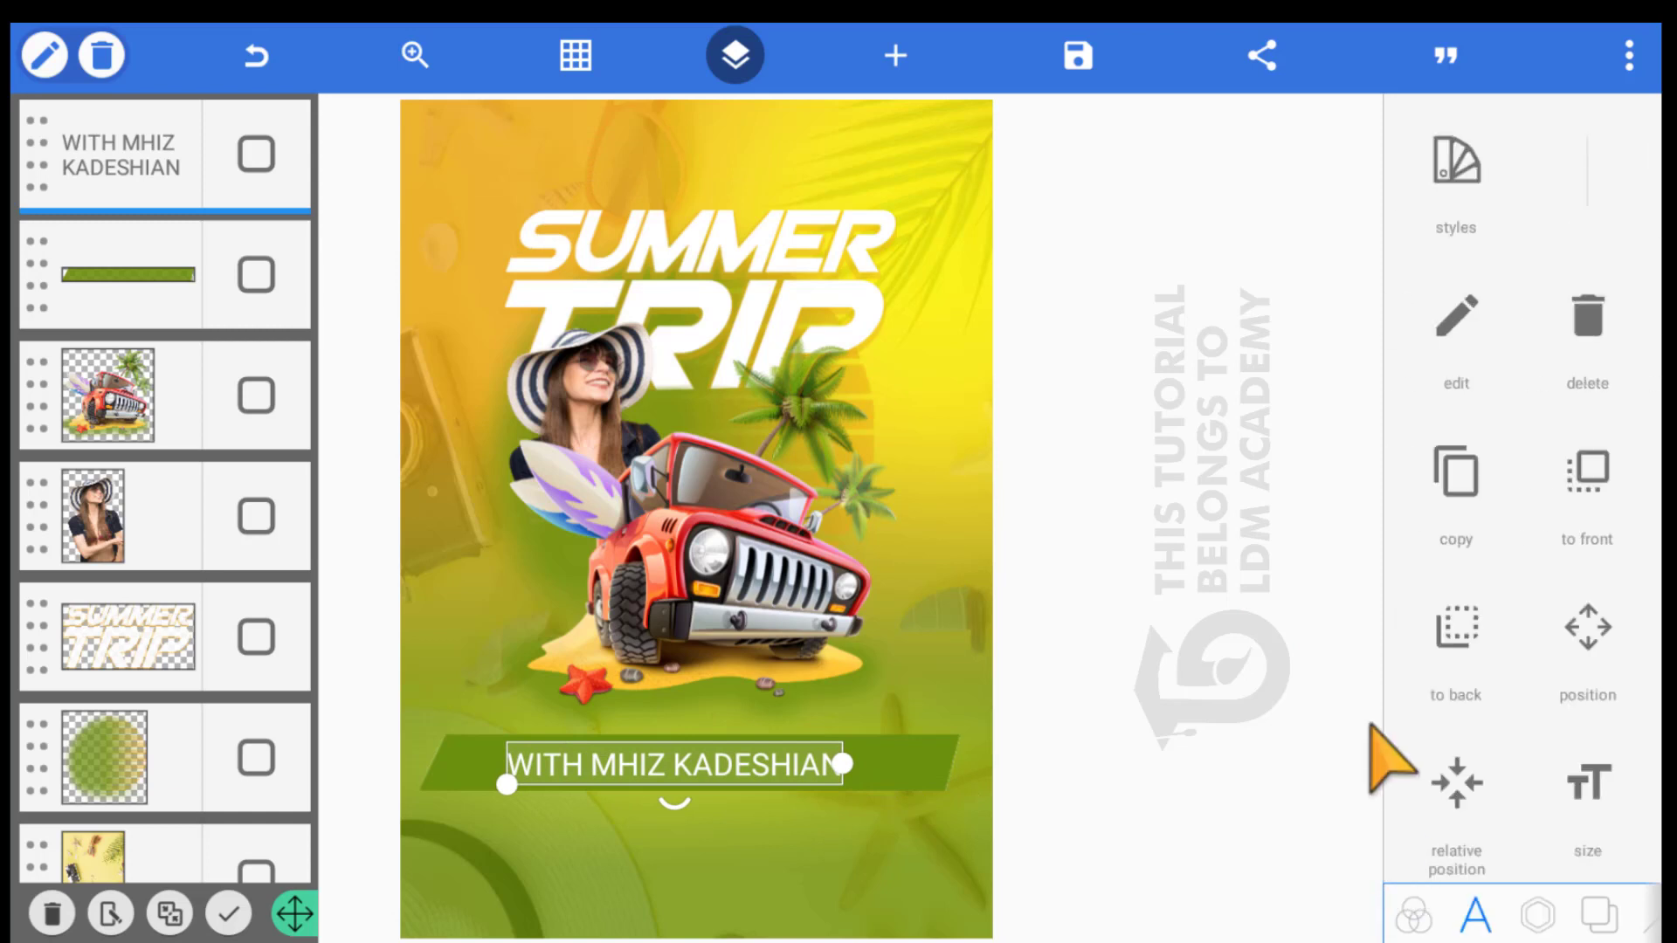
scroll(1382, 666, down, 6)
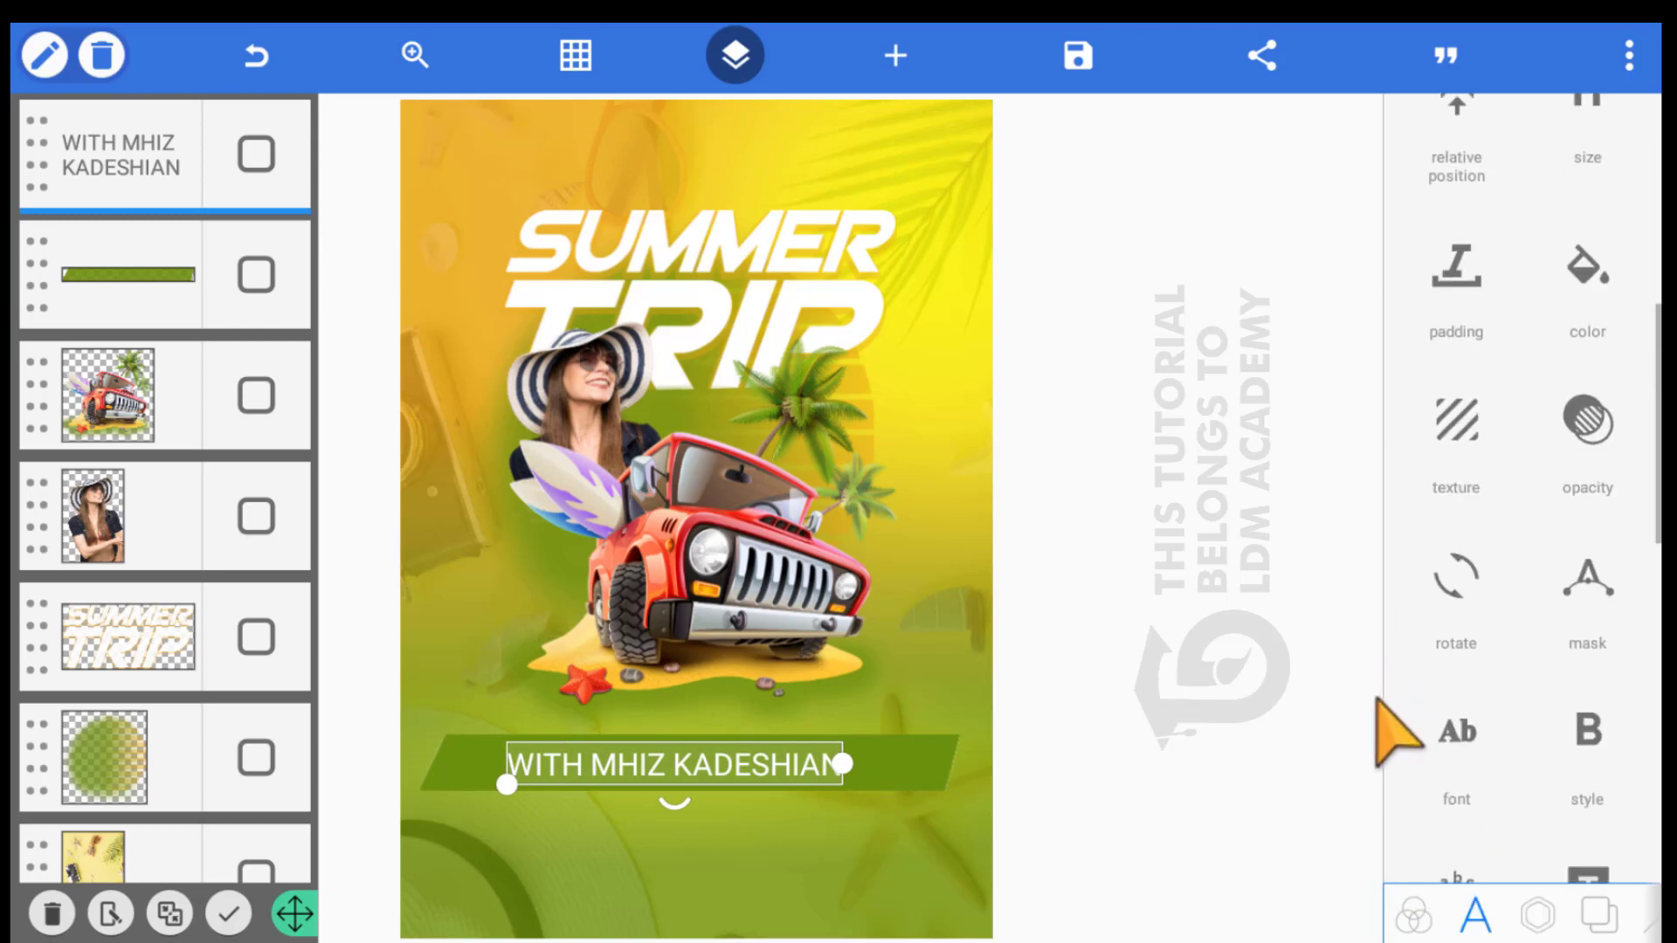
click(1371, 690)
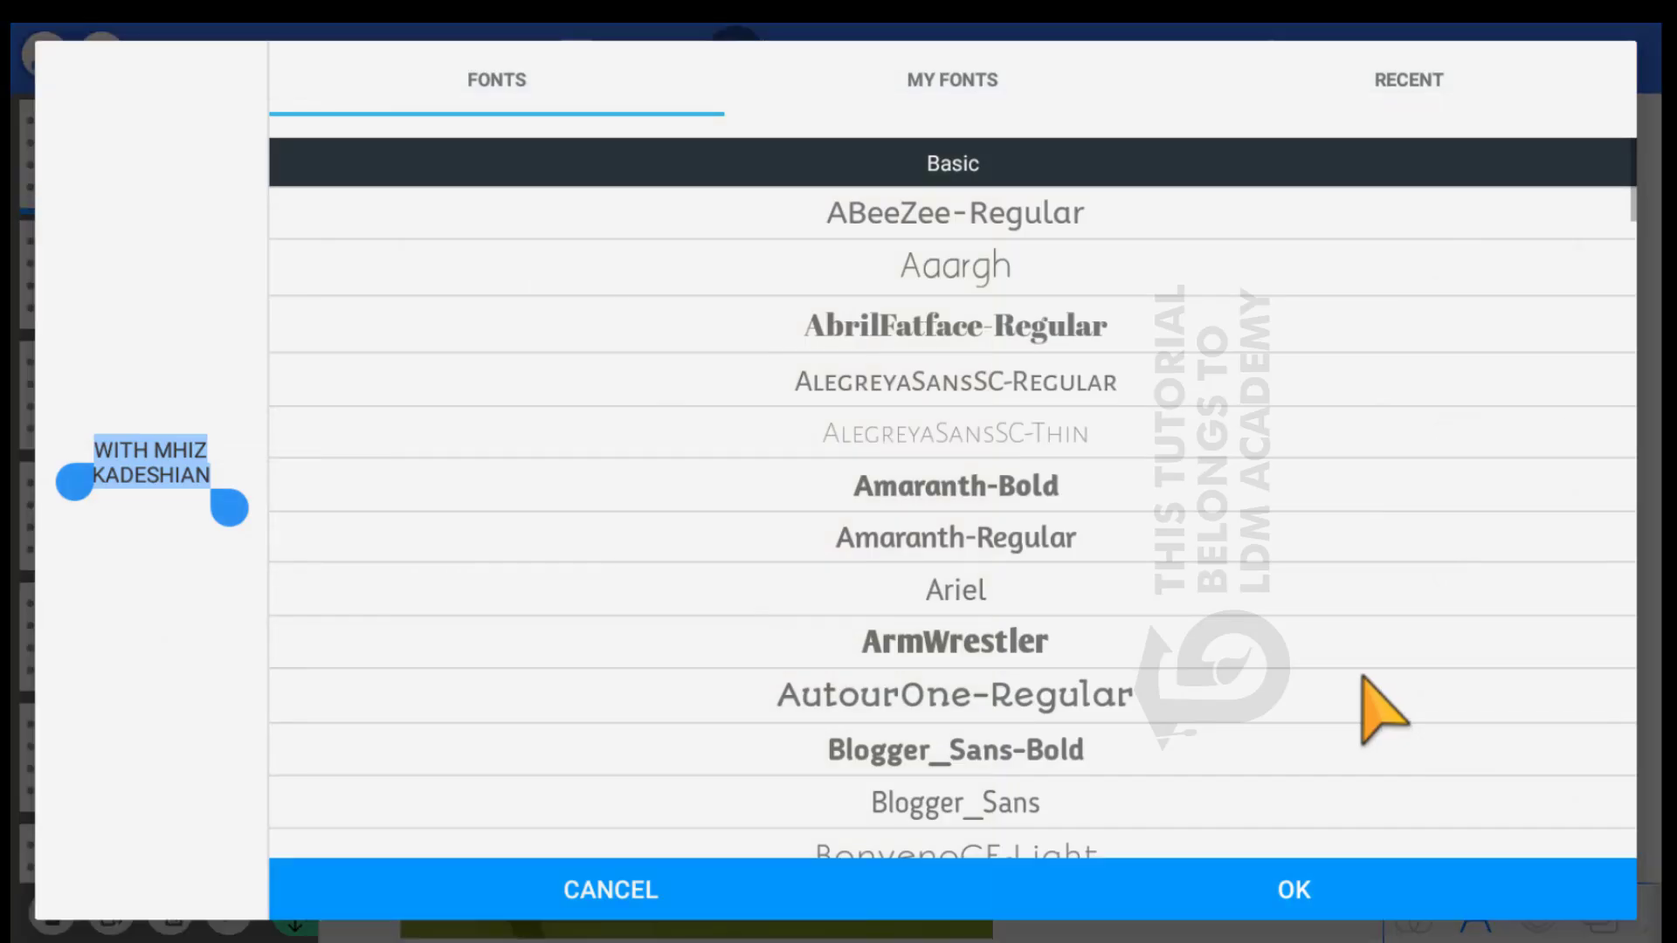
click(878, 74)
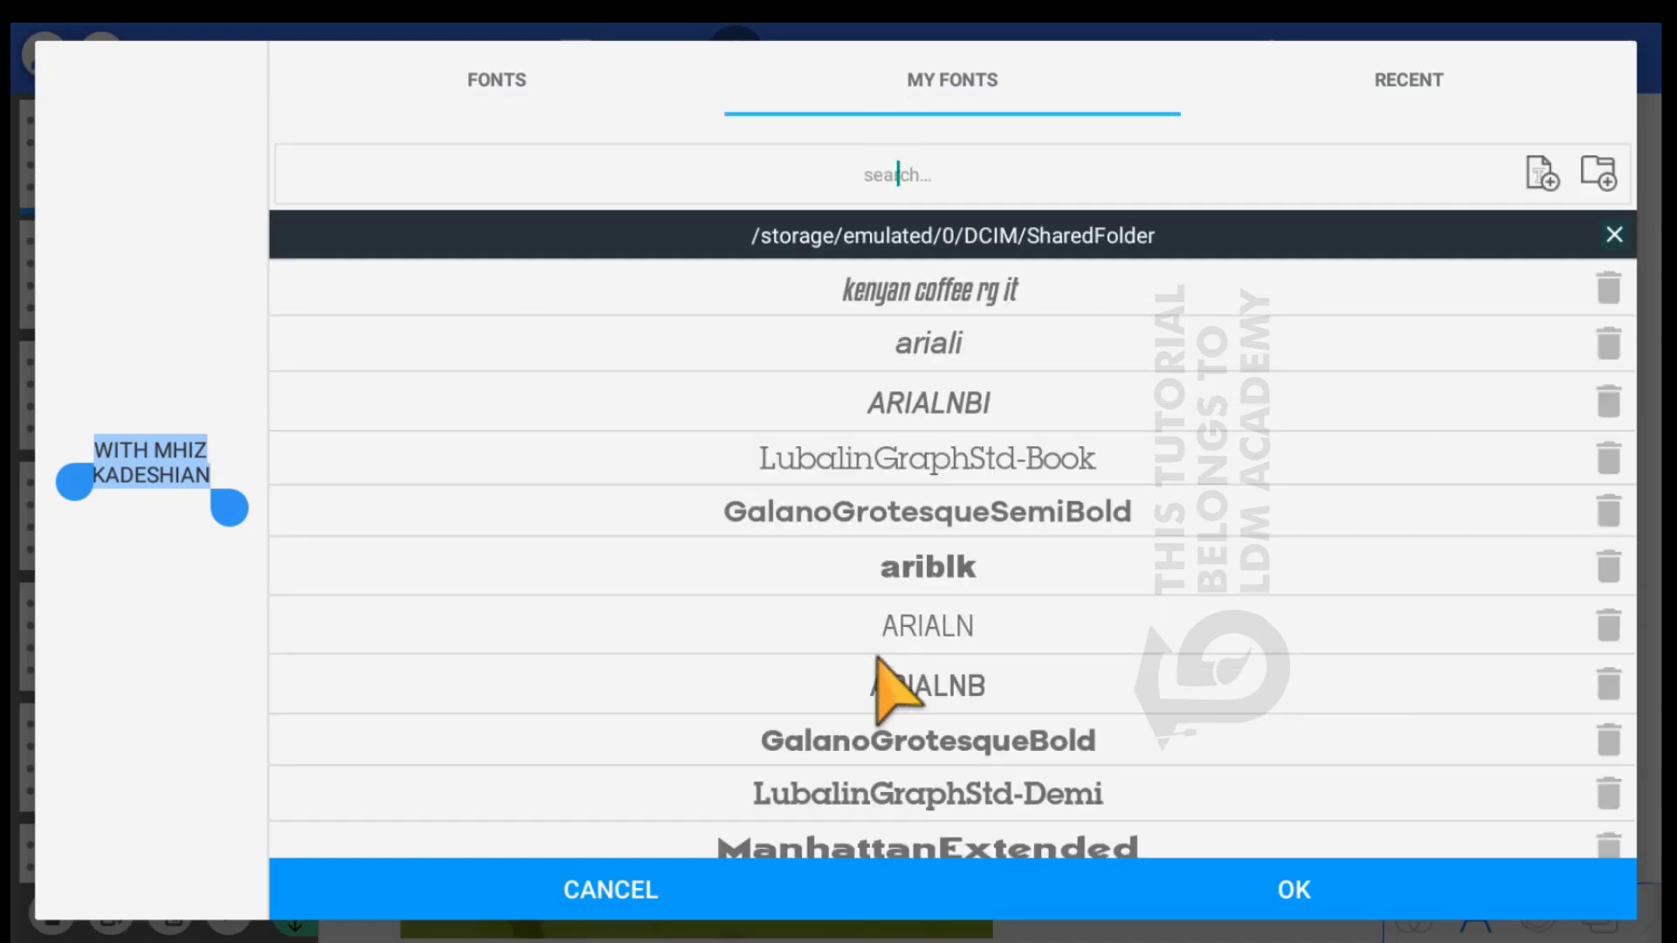
scroll(887, 699, down, 5)
scroll(877, 751, down, 10)
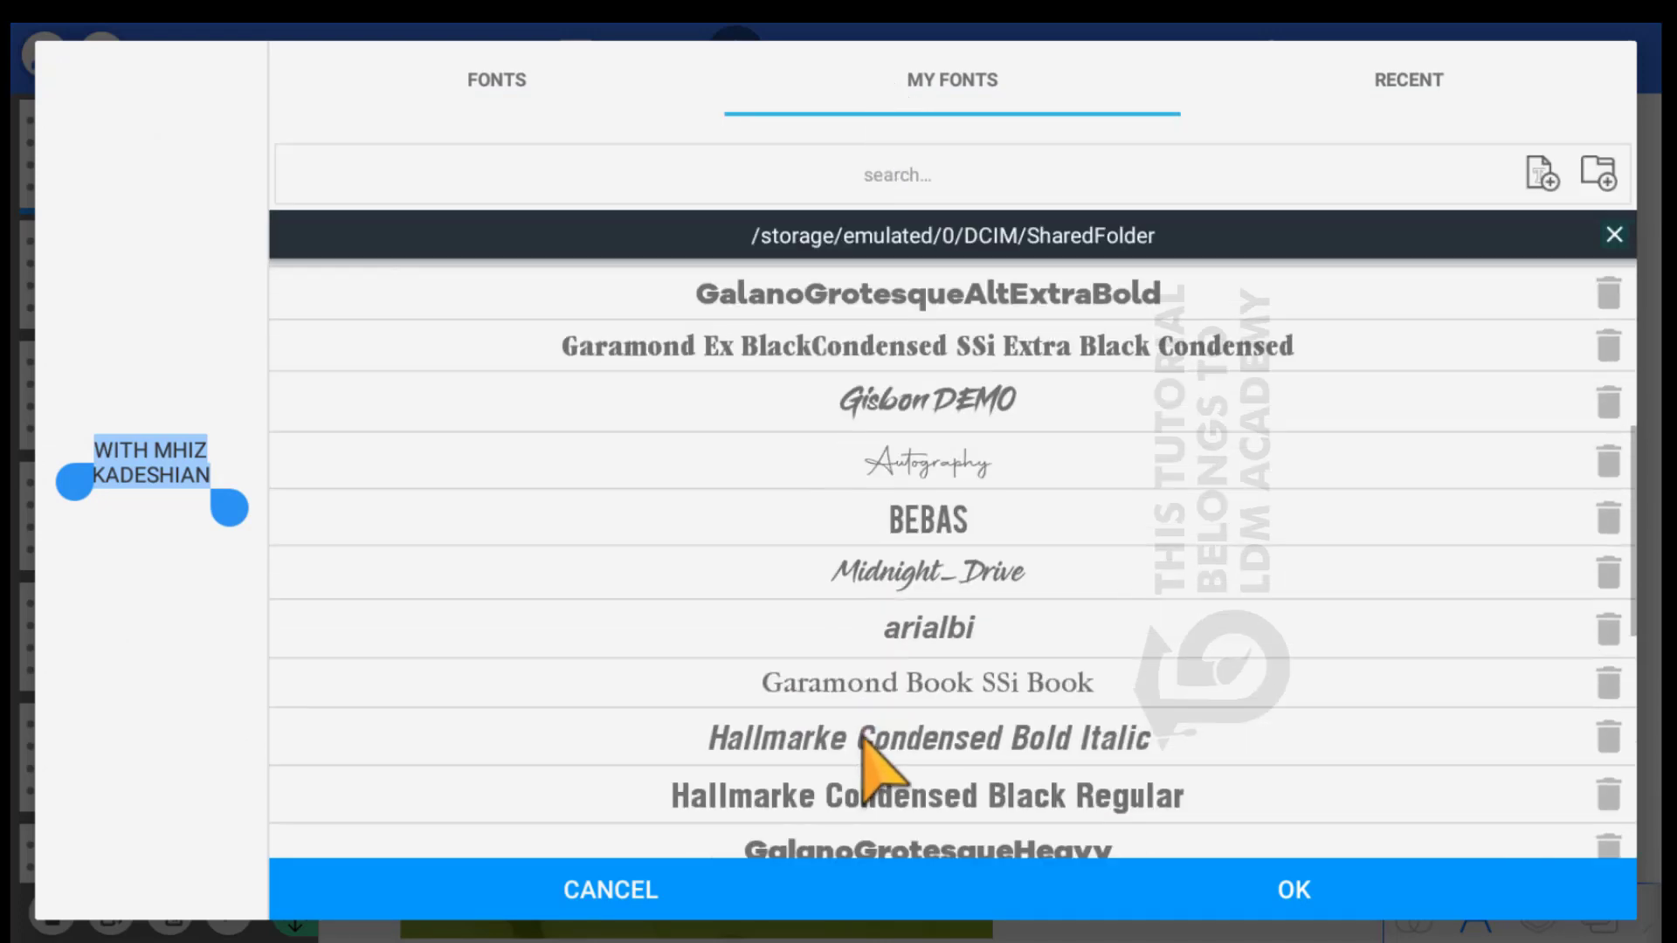
click(876, 805)
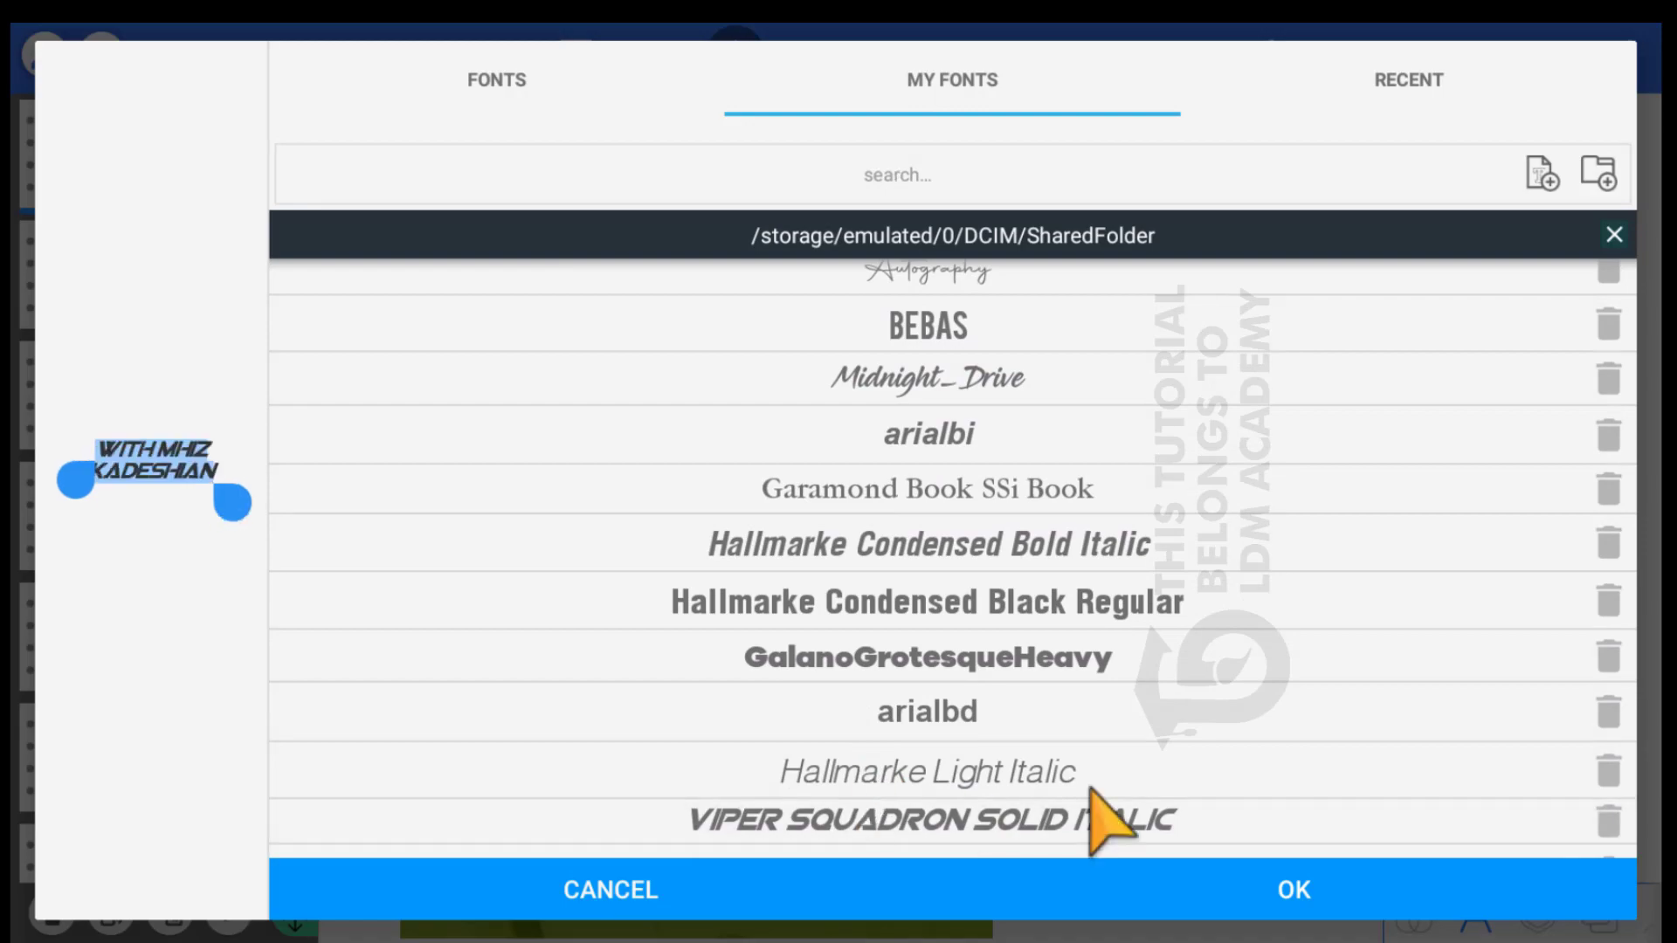
click(1218, 864)
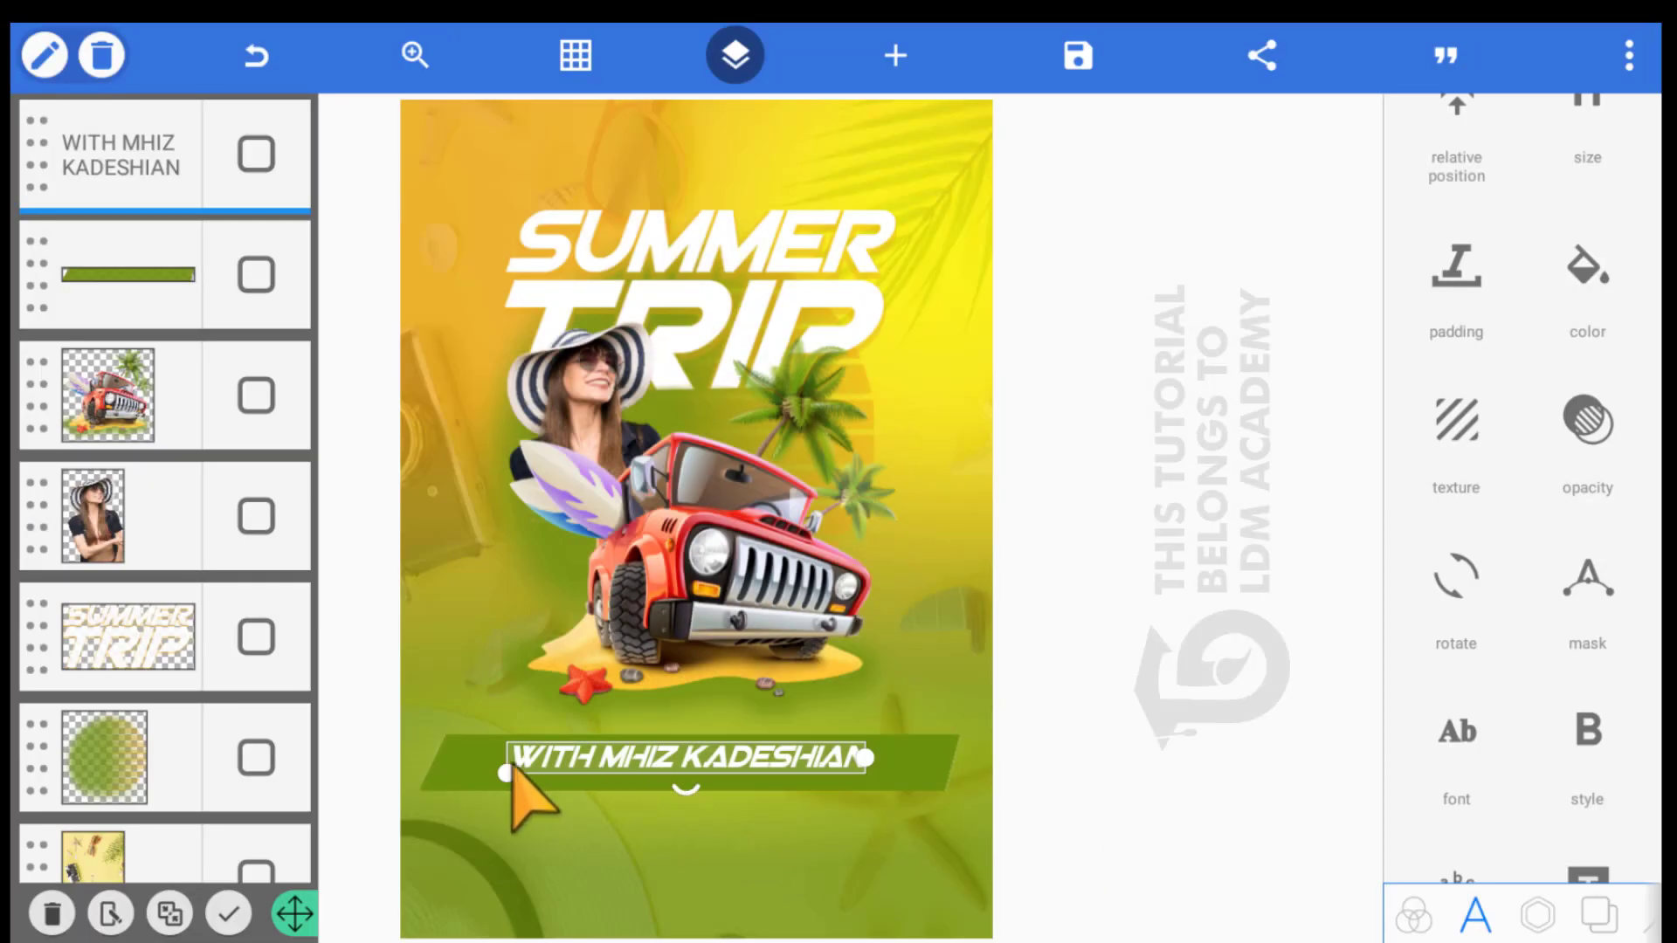
Enlarge the guest line to span most of the green bar and center it horizontally on the flyer
drag(472, 725, 389, 748)
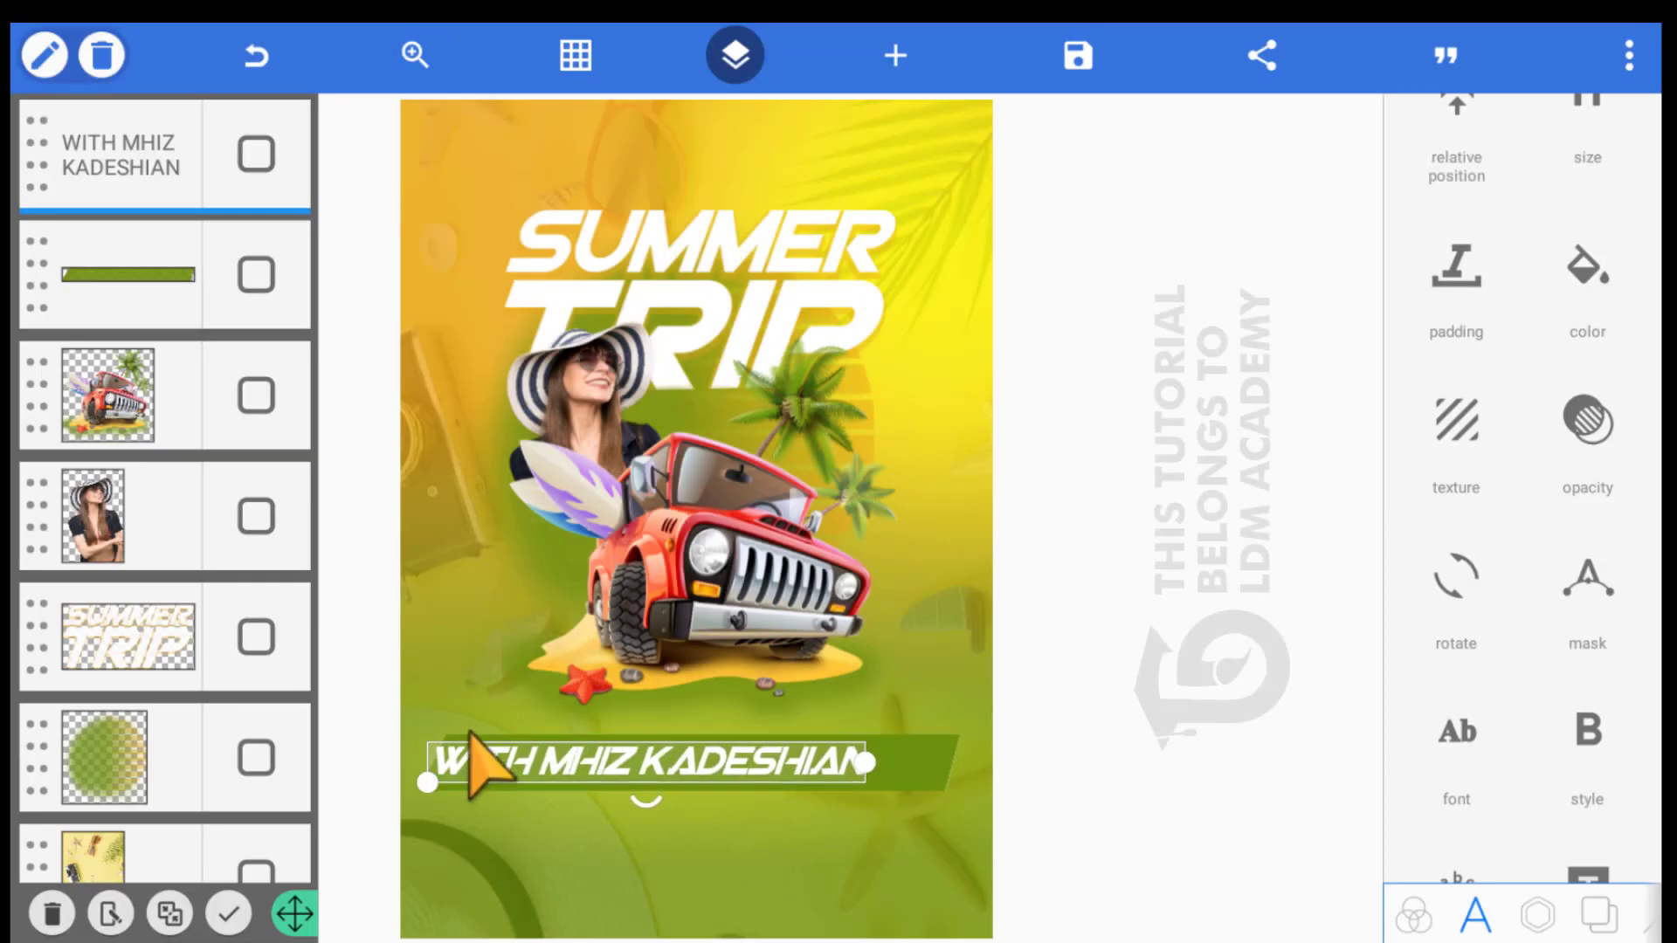
drag(495, 721, 546, 720)
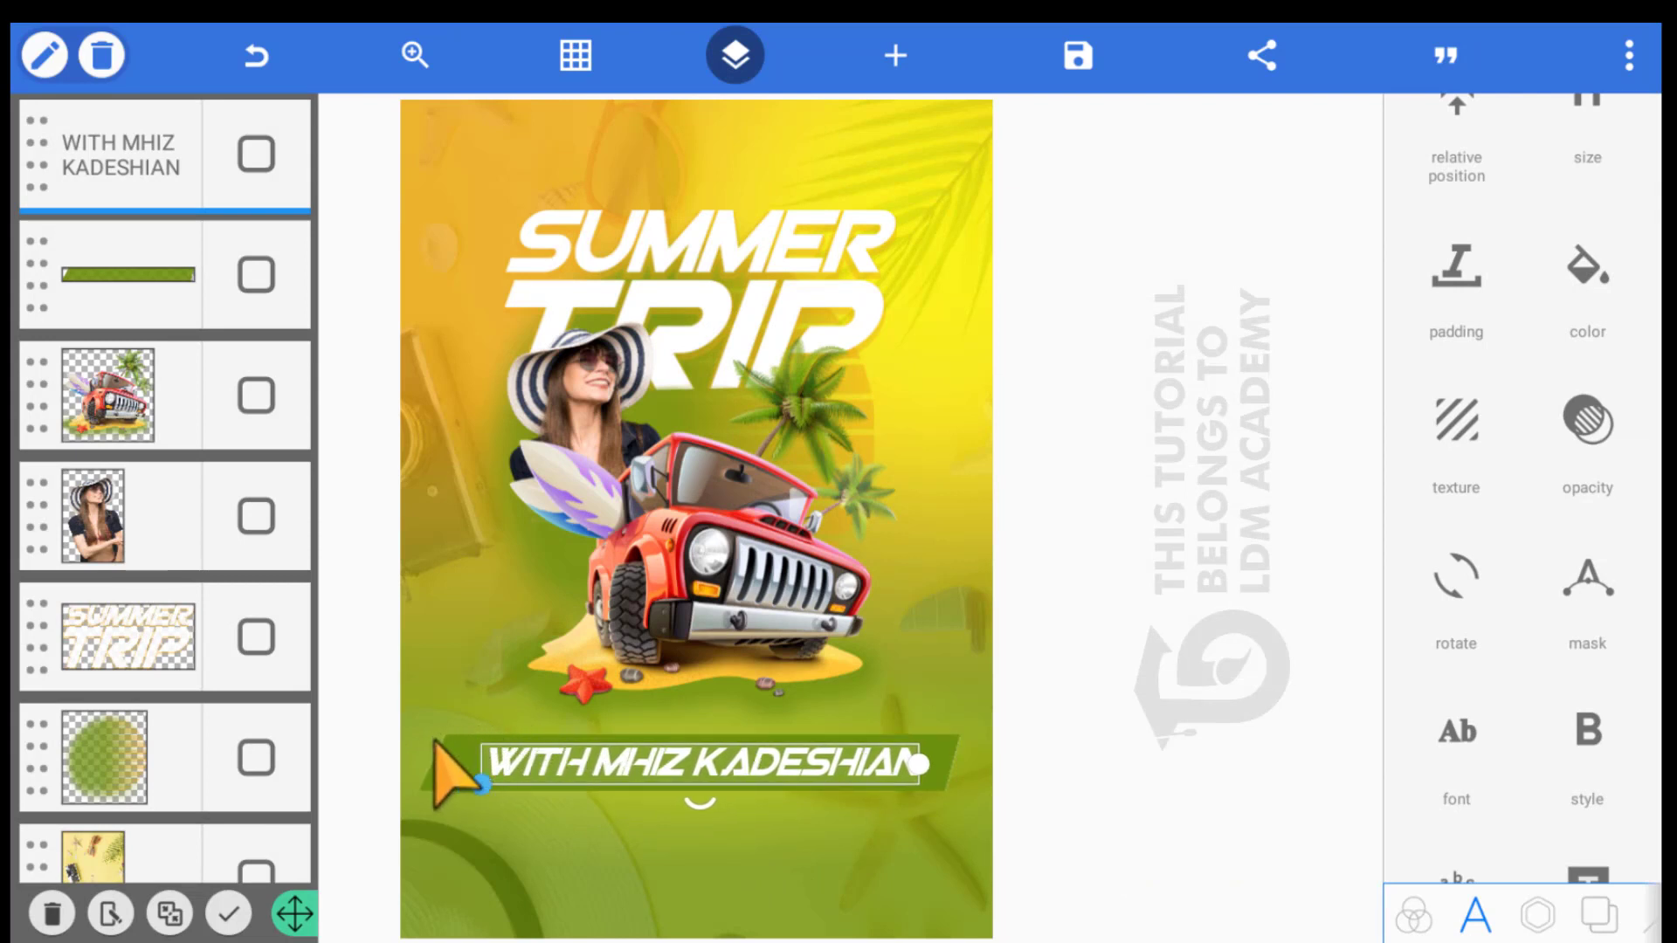
drag(433, 741, 421, 747)
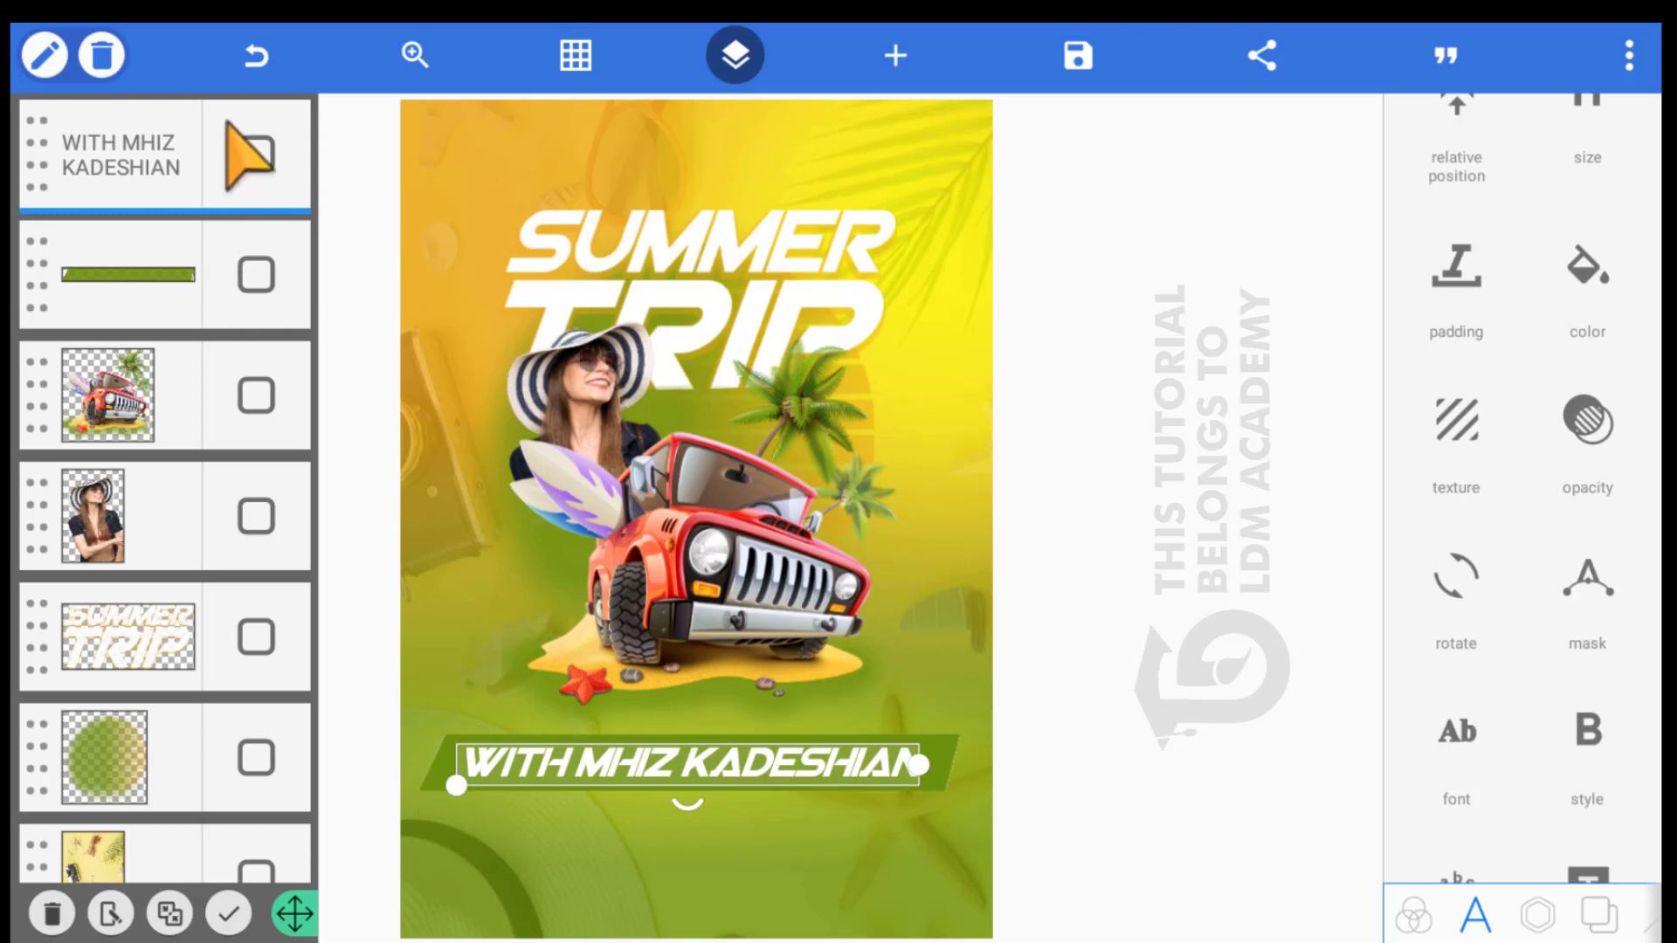
click(45, 55)
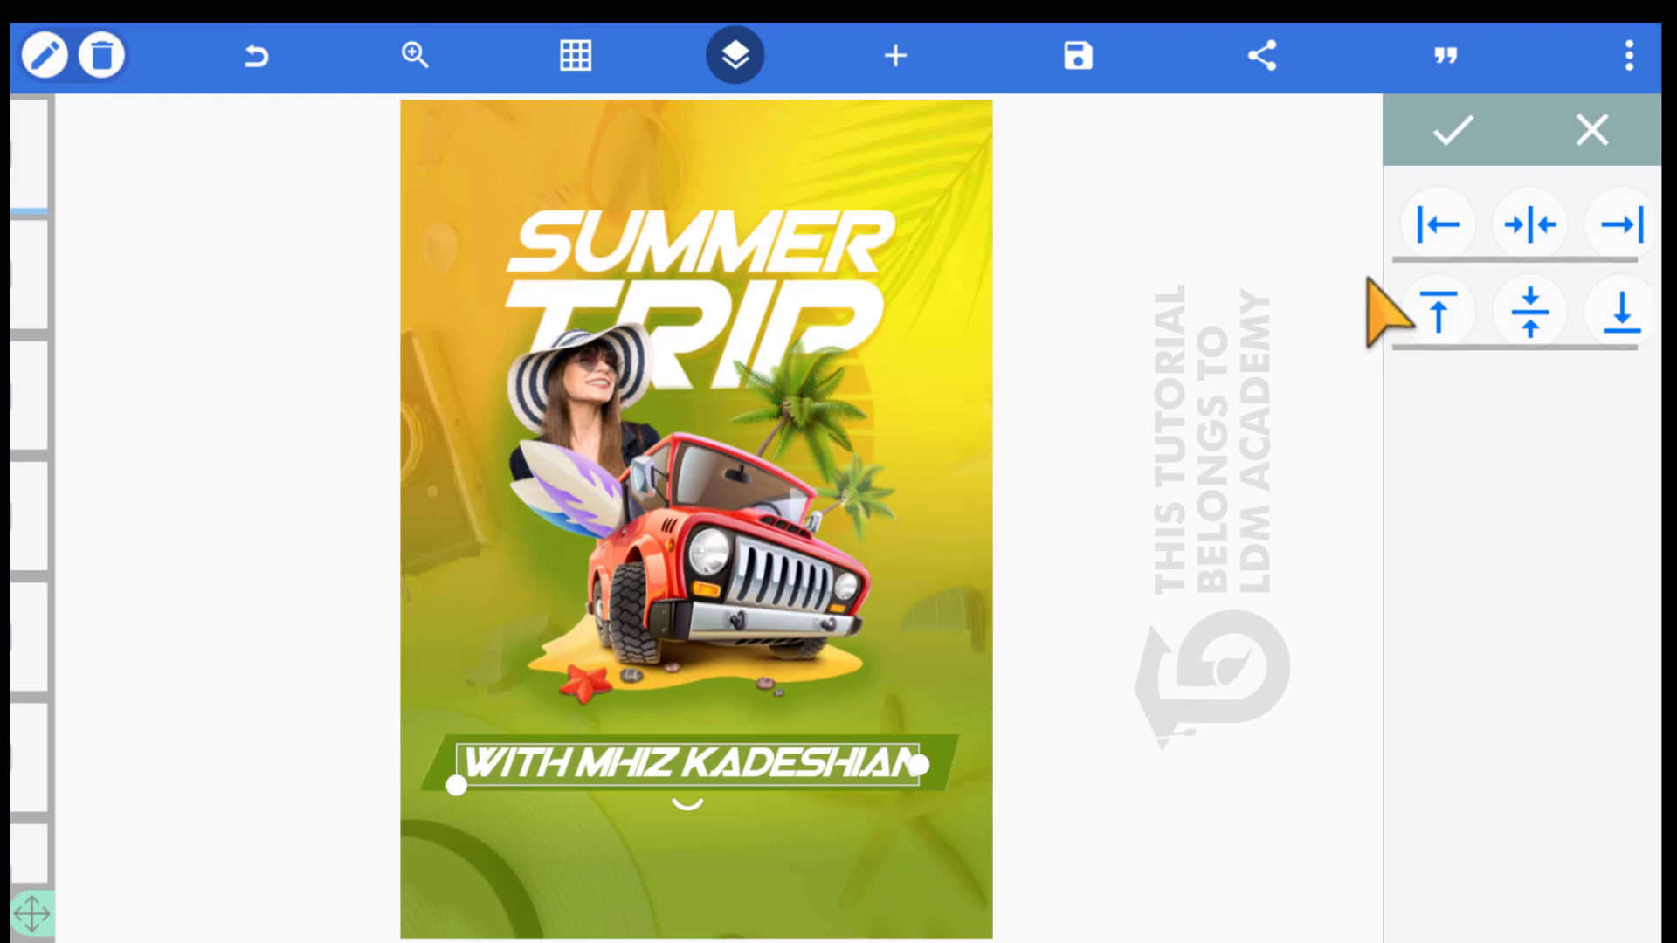
click(1439, 226)
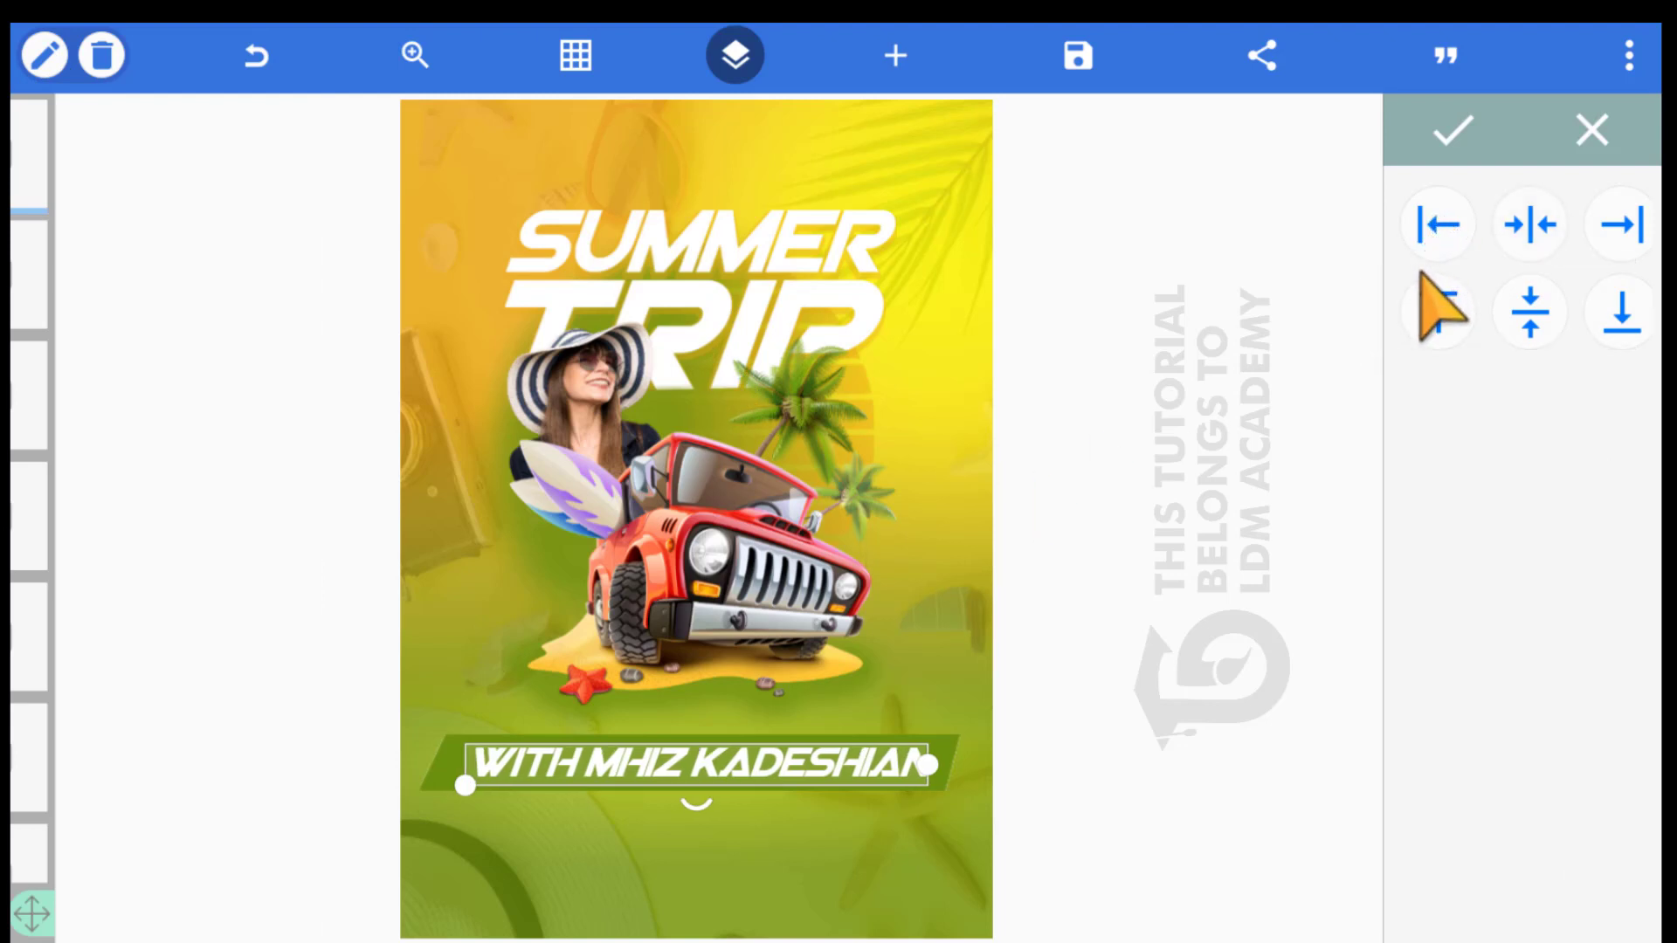
click(1452, 131)
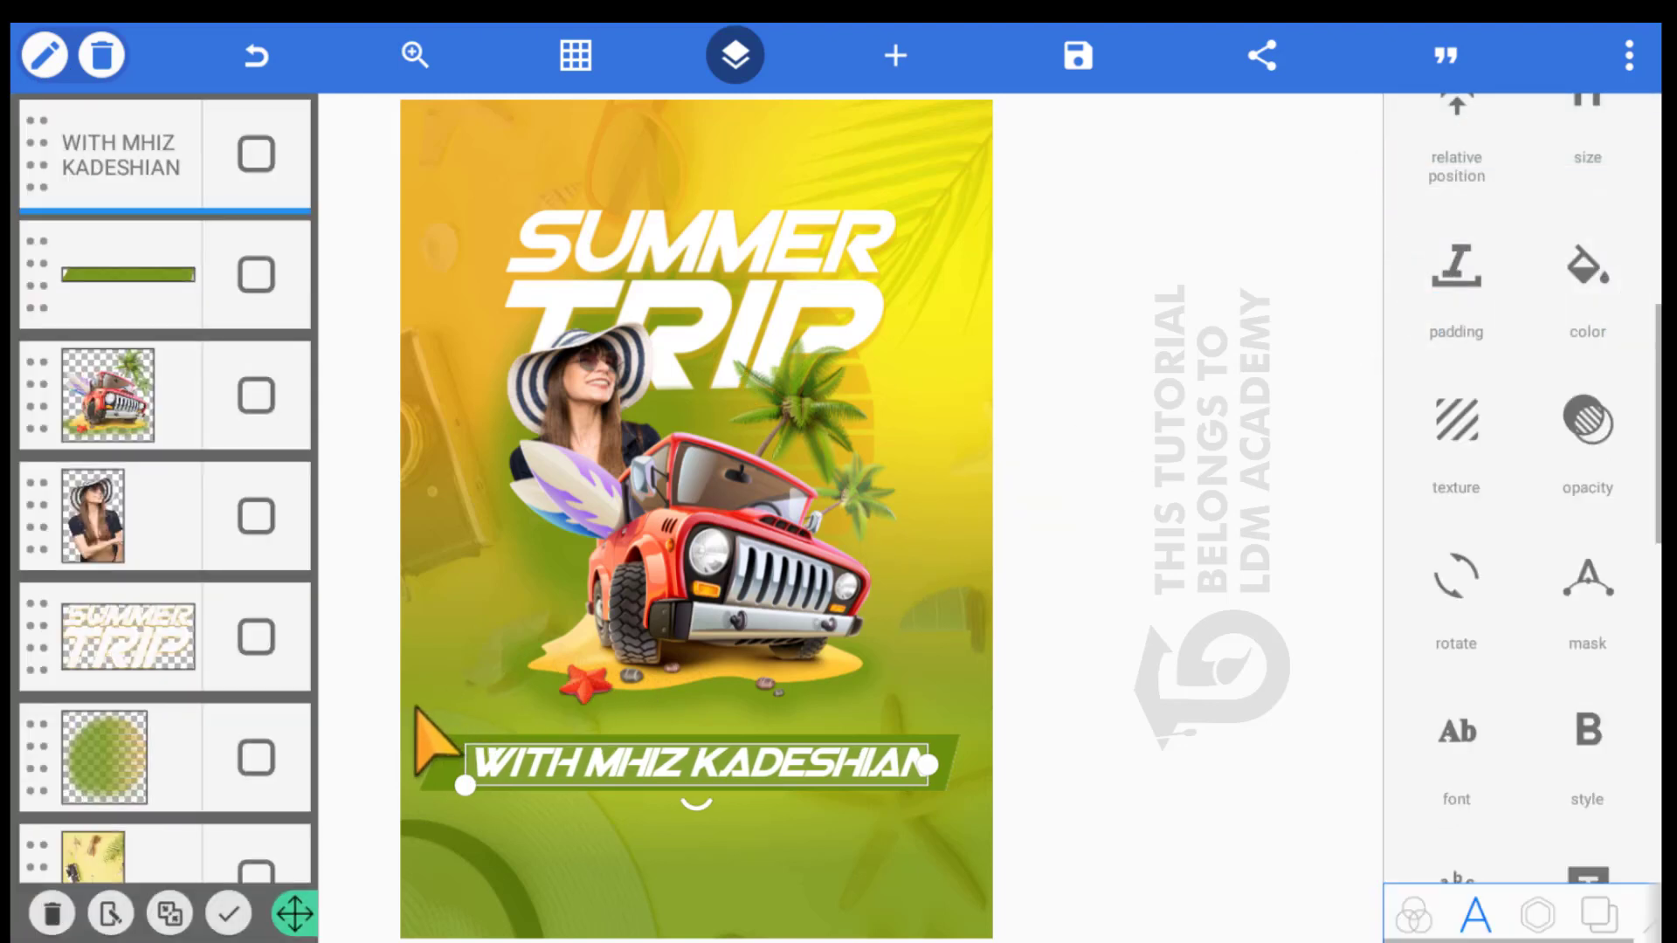
Center the slanted green bar horizontally on the flyer
click(419, 715)
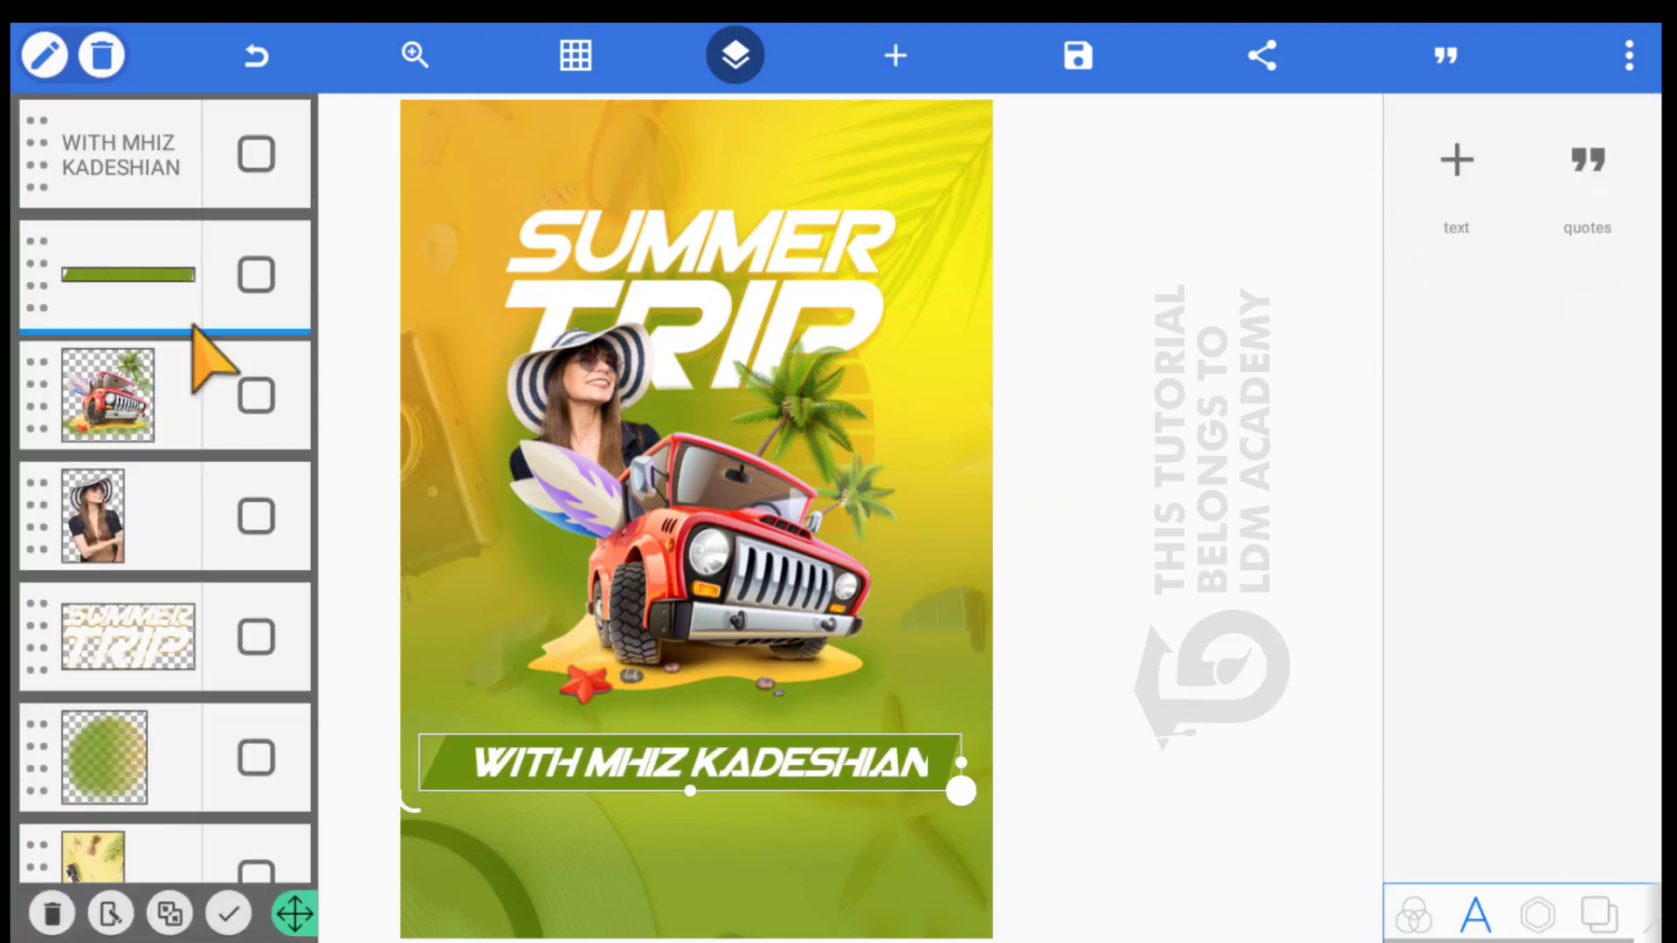
click(44, 54)
click(60, 262)
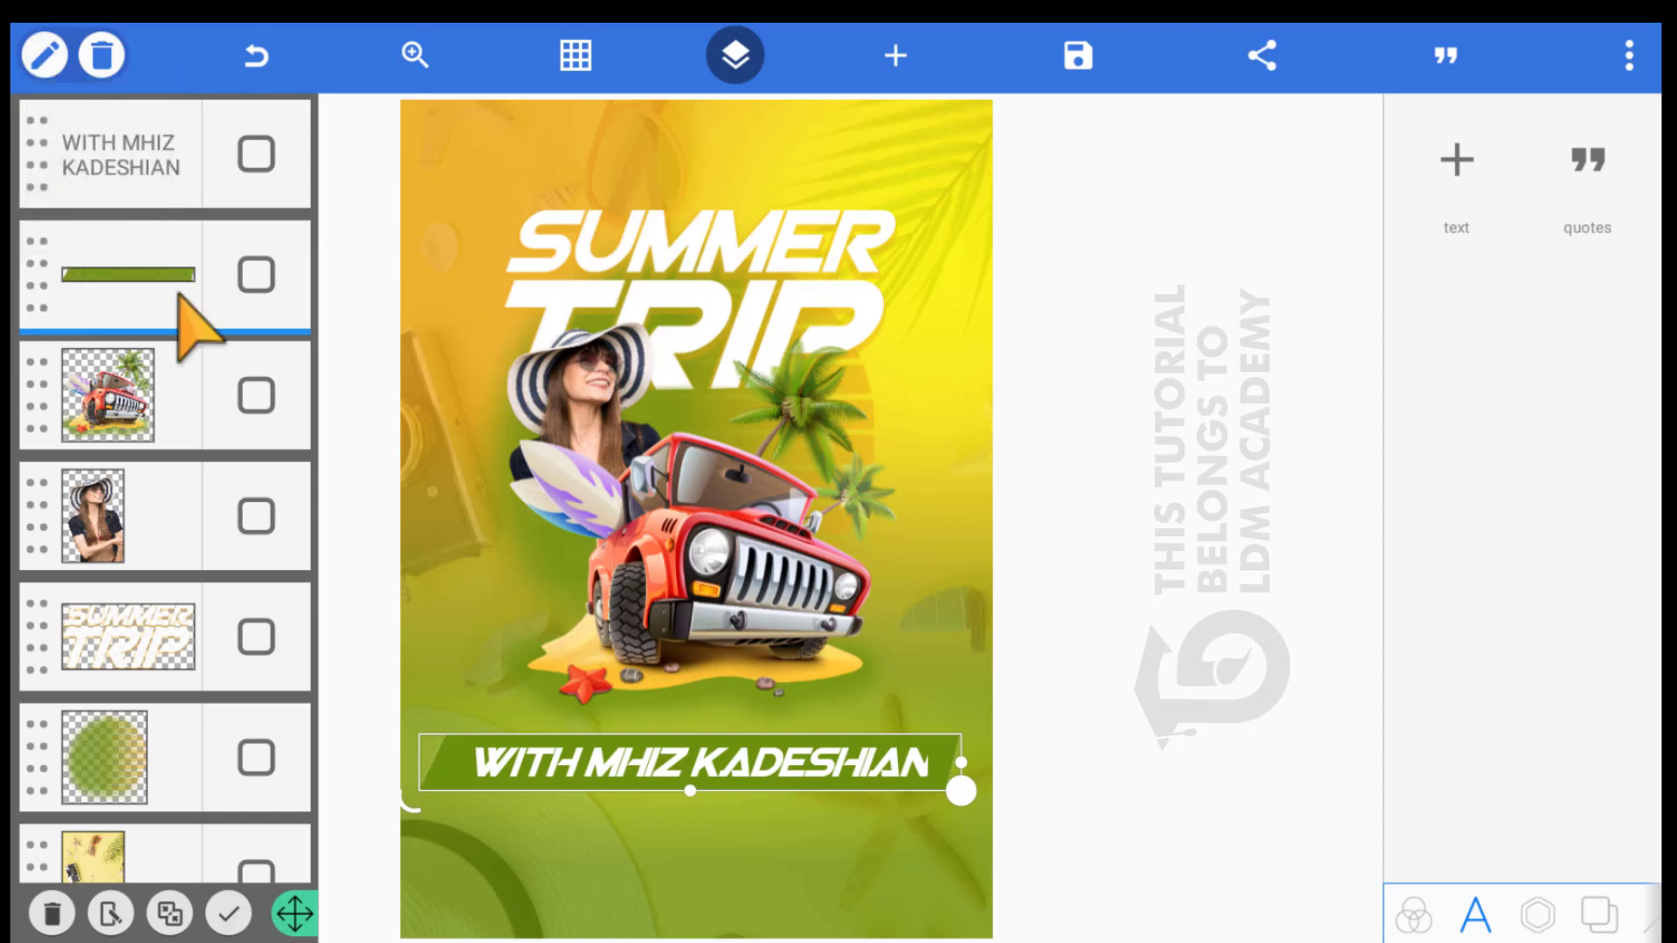
click(1432, 226)
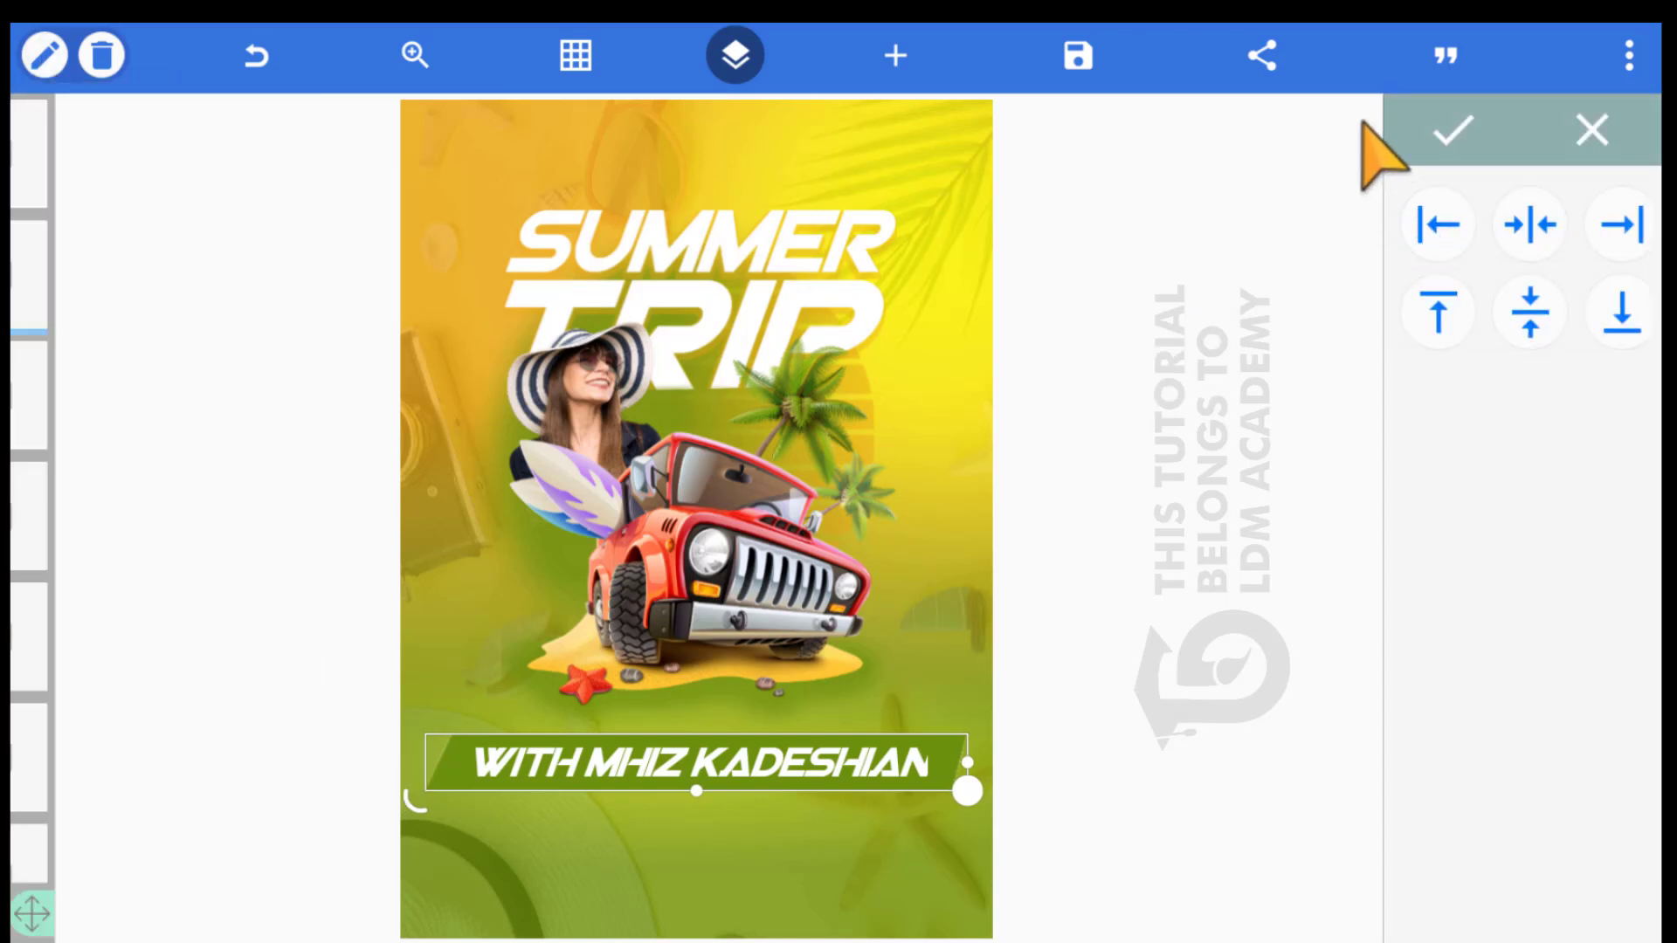
click(1397, 131)
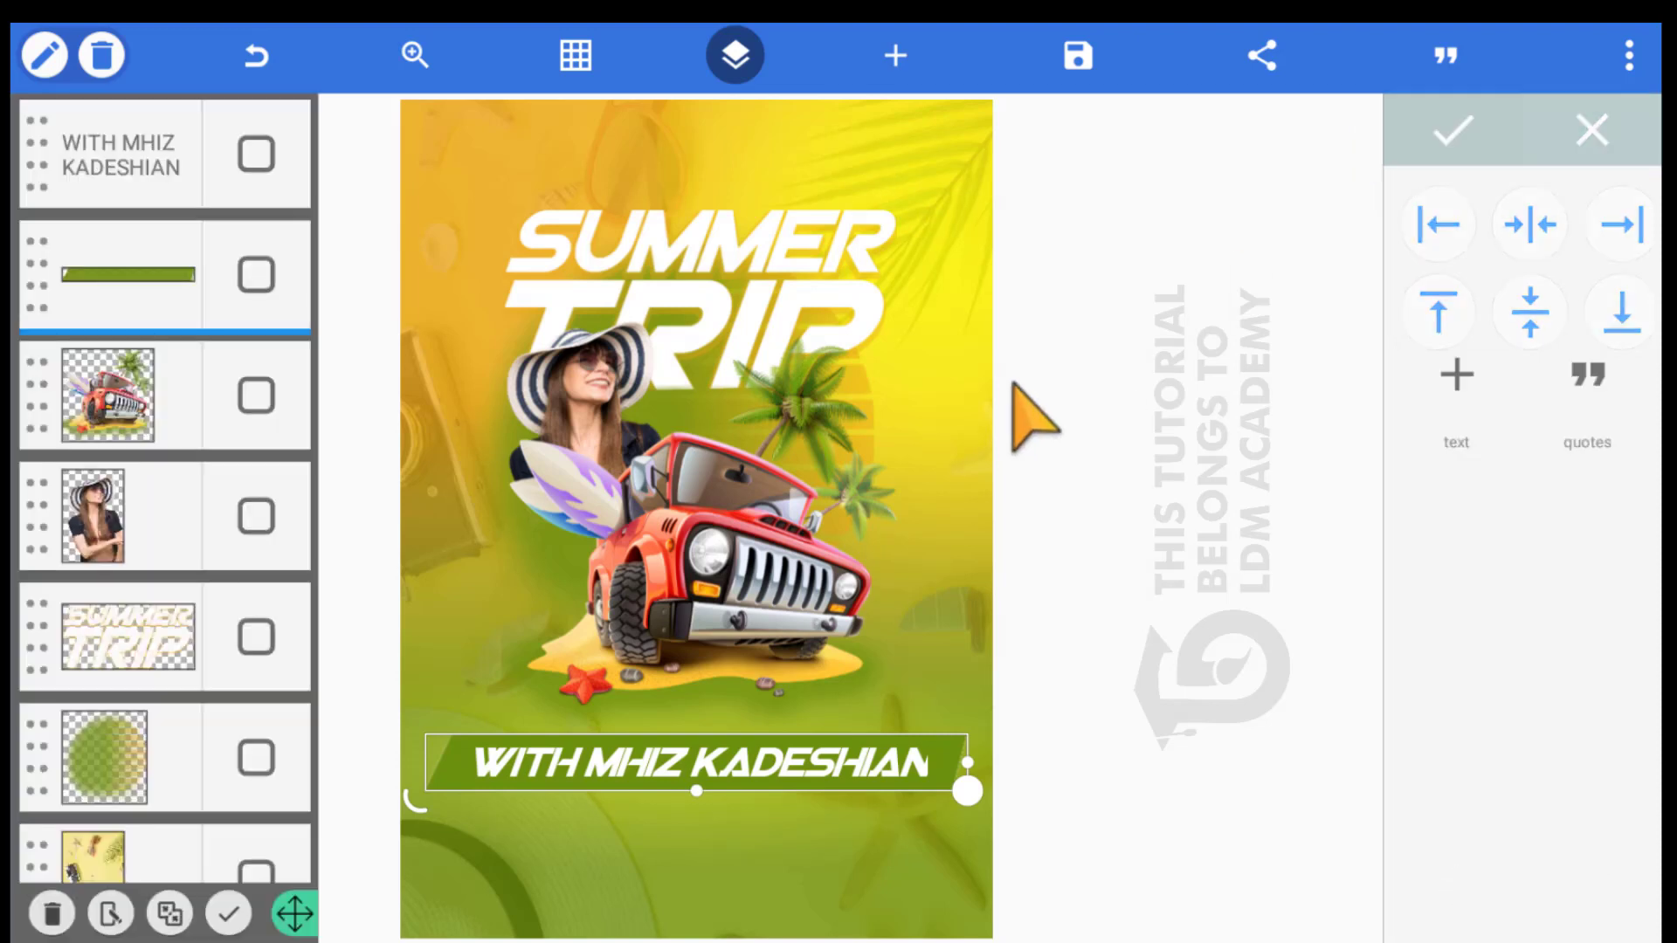
Merge the guest line and the centered green bar into one object
click(254, 162)
click(254, 273)
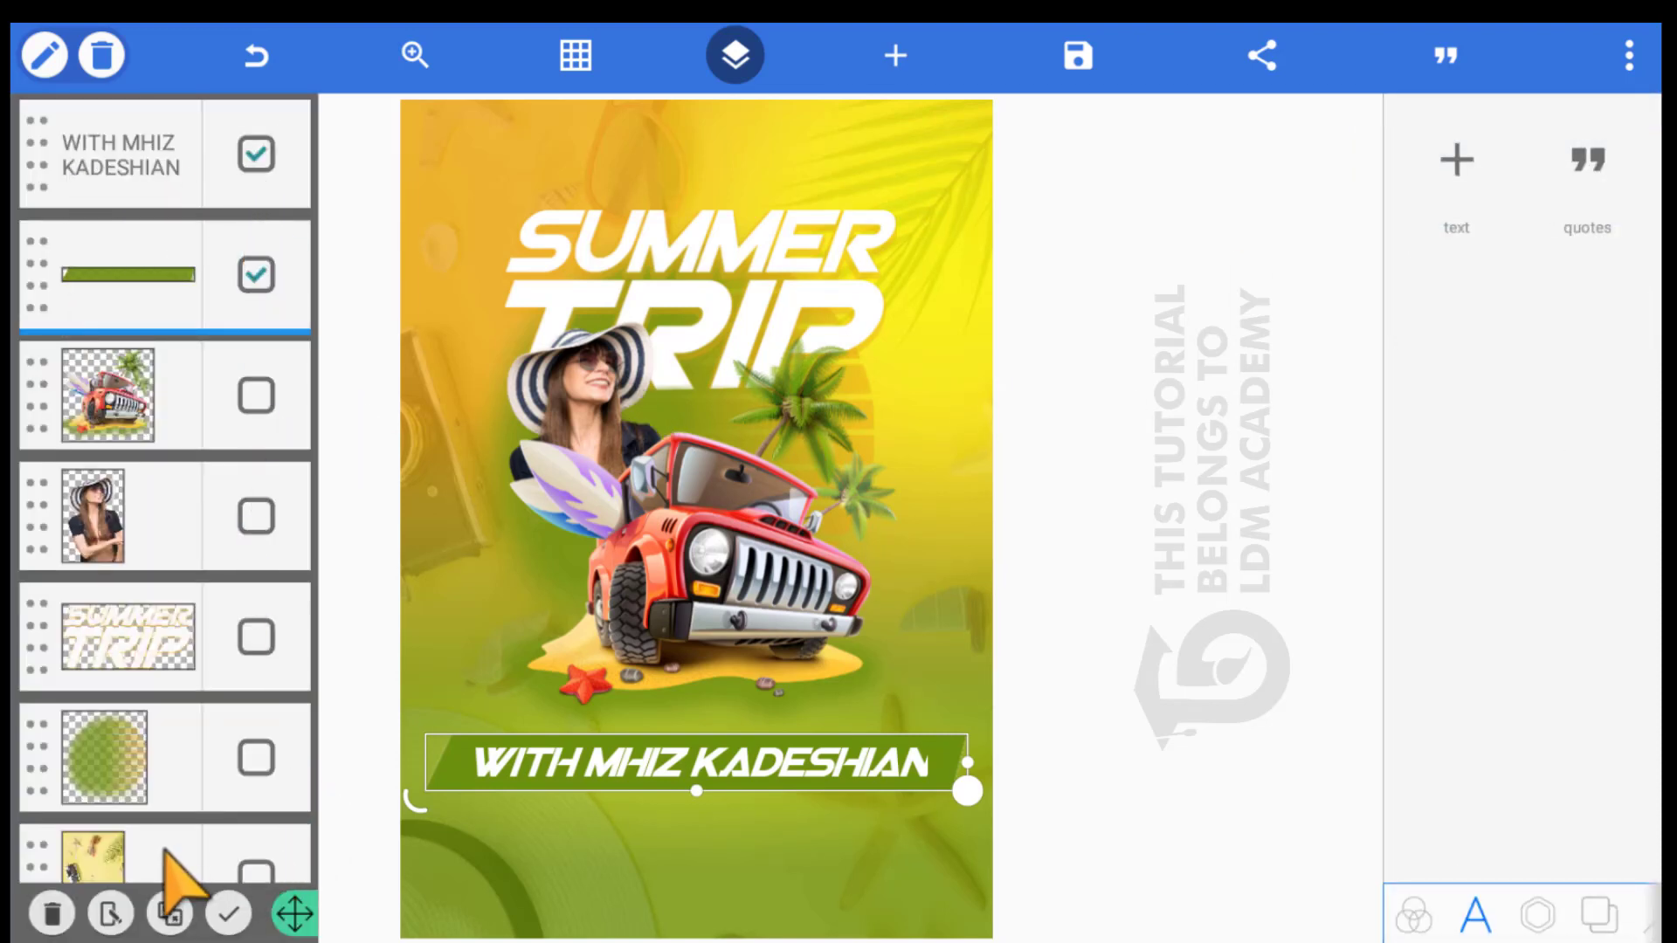
click(169, 913)
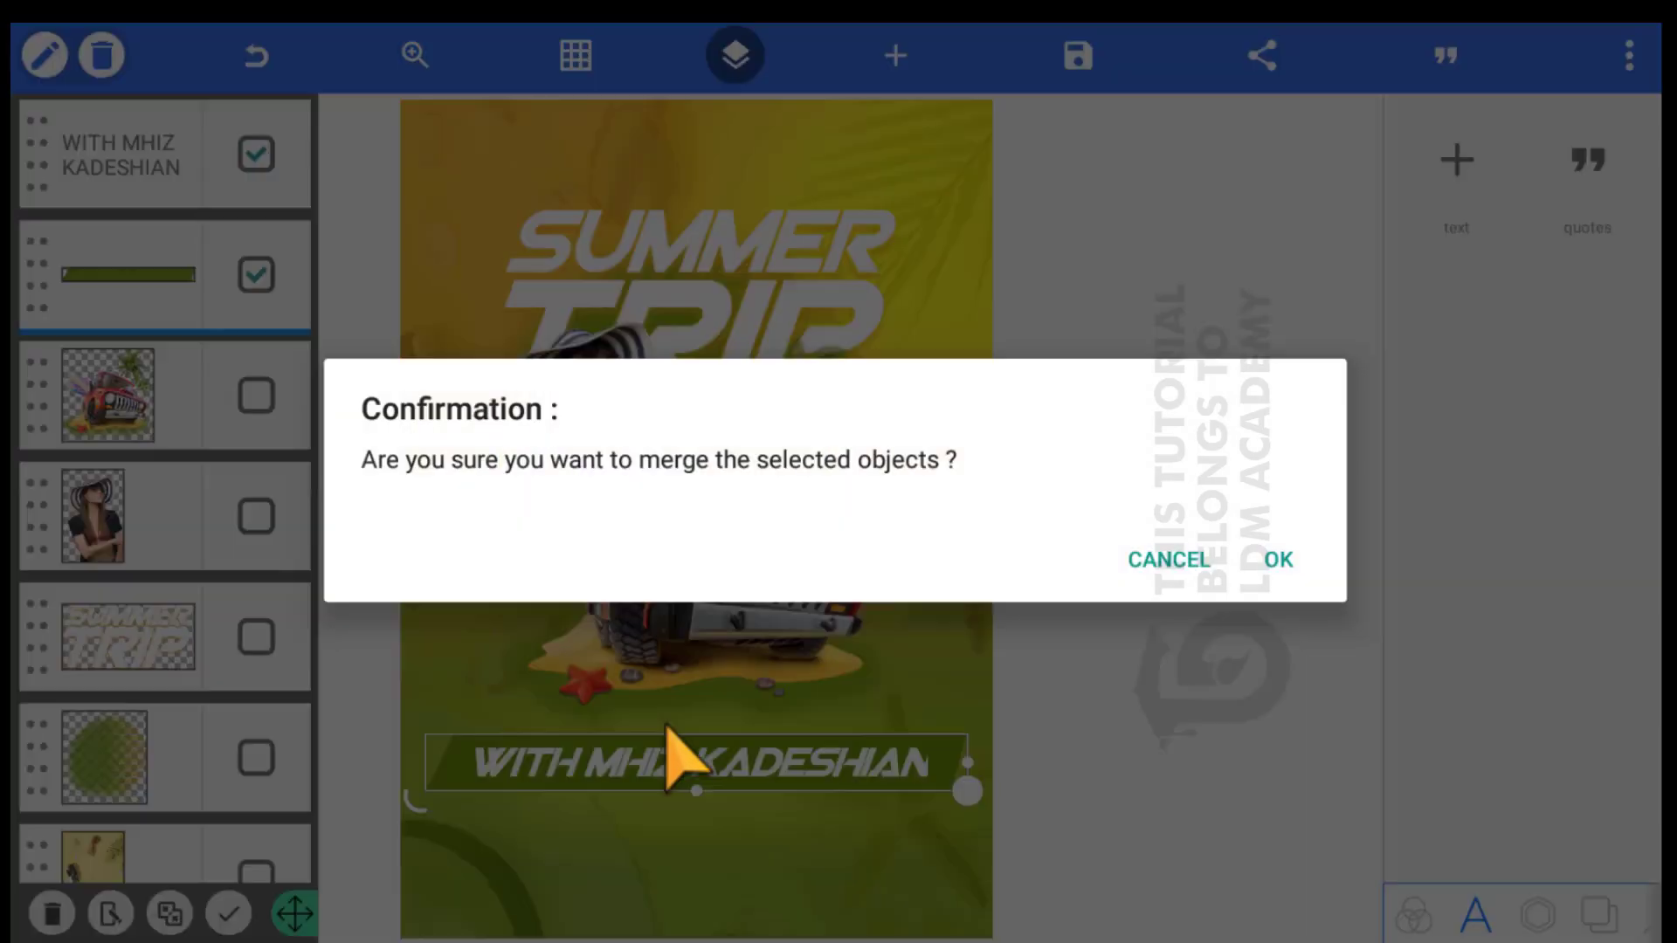
click(1191, 526)
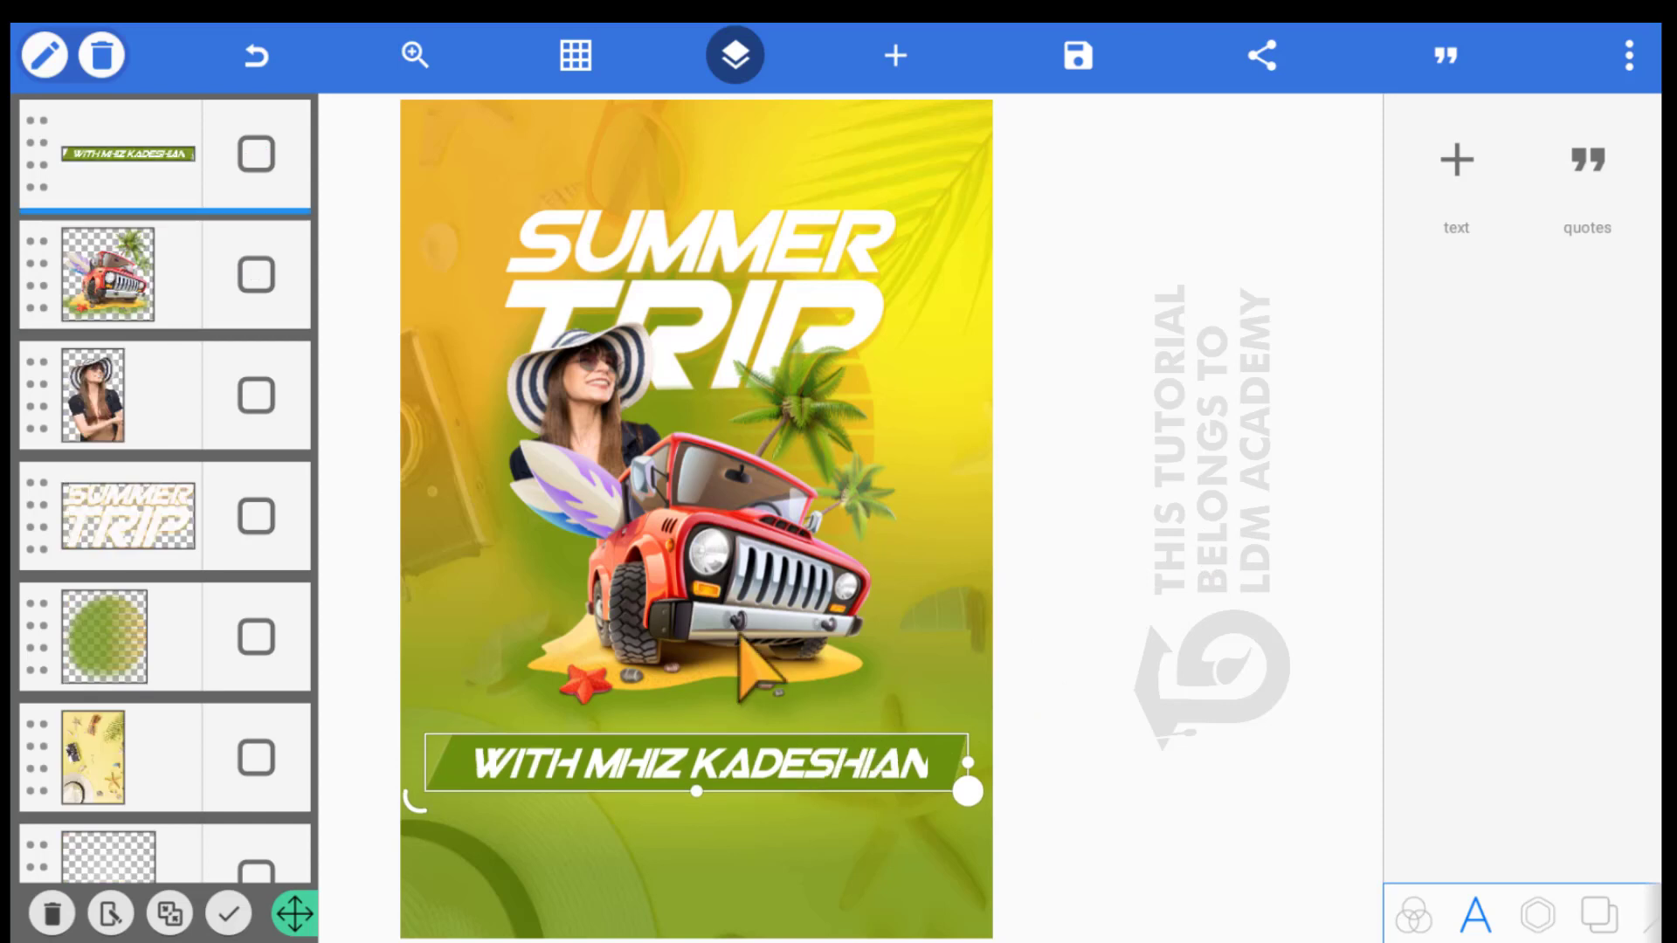
Undo the merge and the green bar's horizontal centering
click(243, 59)
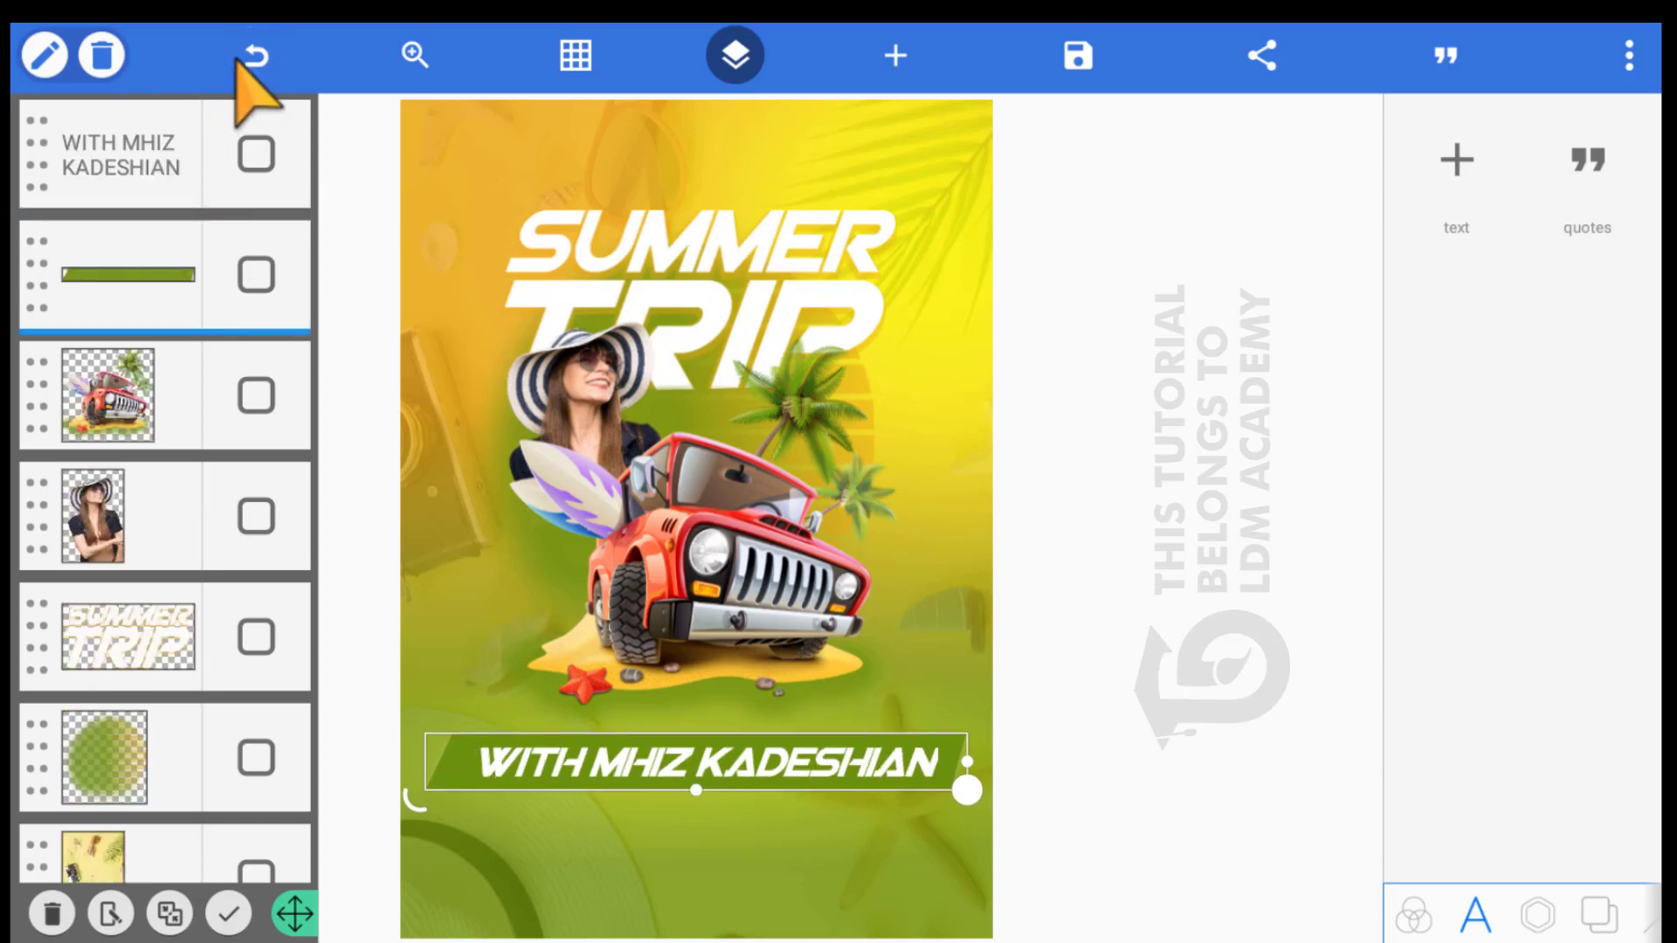
click(237, 59)
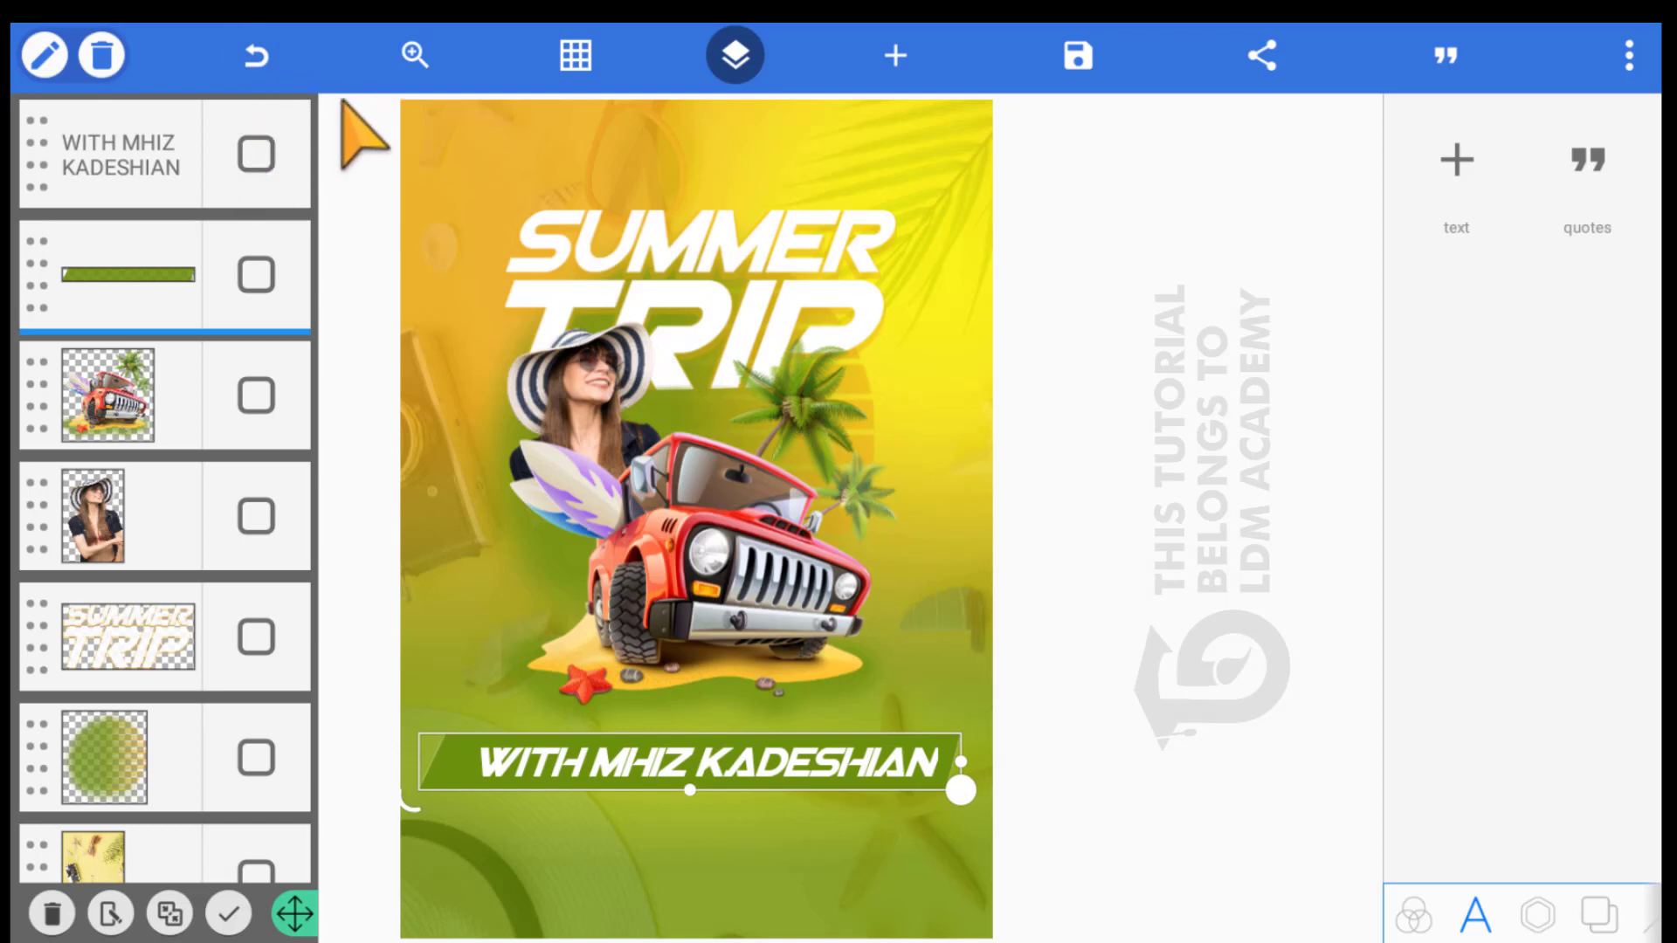
Pad the end of the guest line so its last letter shows fully, and nudge the line to center it within the green bar
click(853, 722)
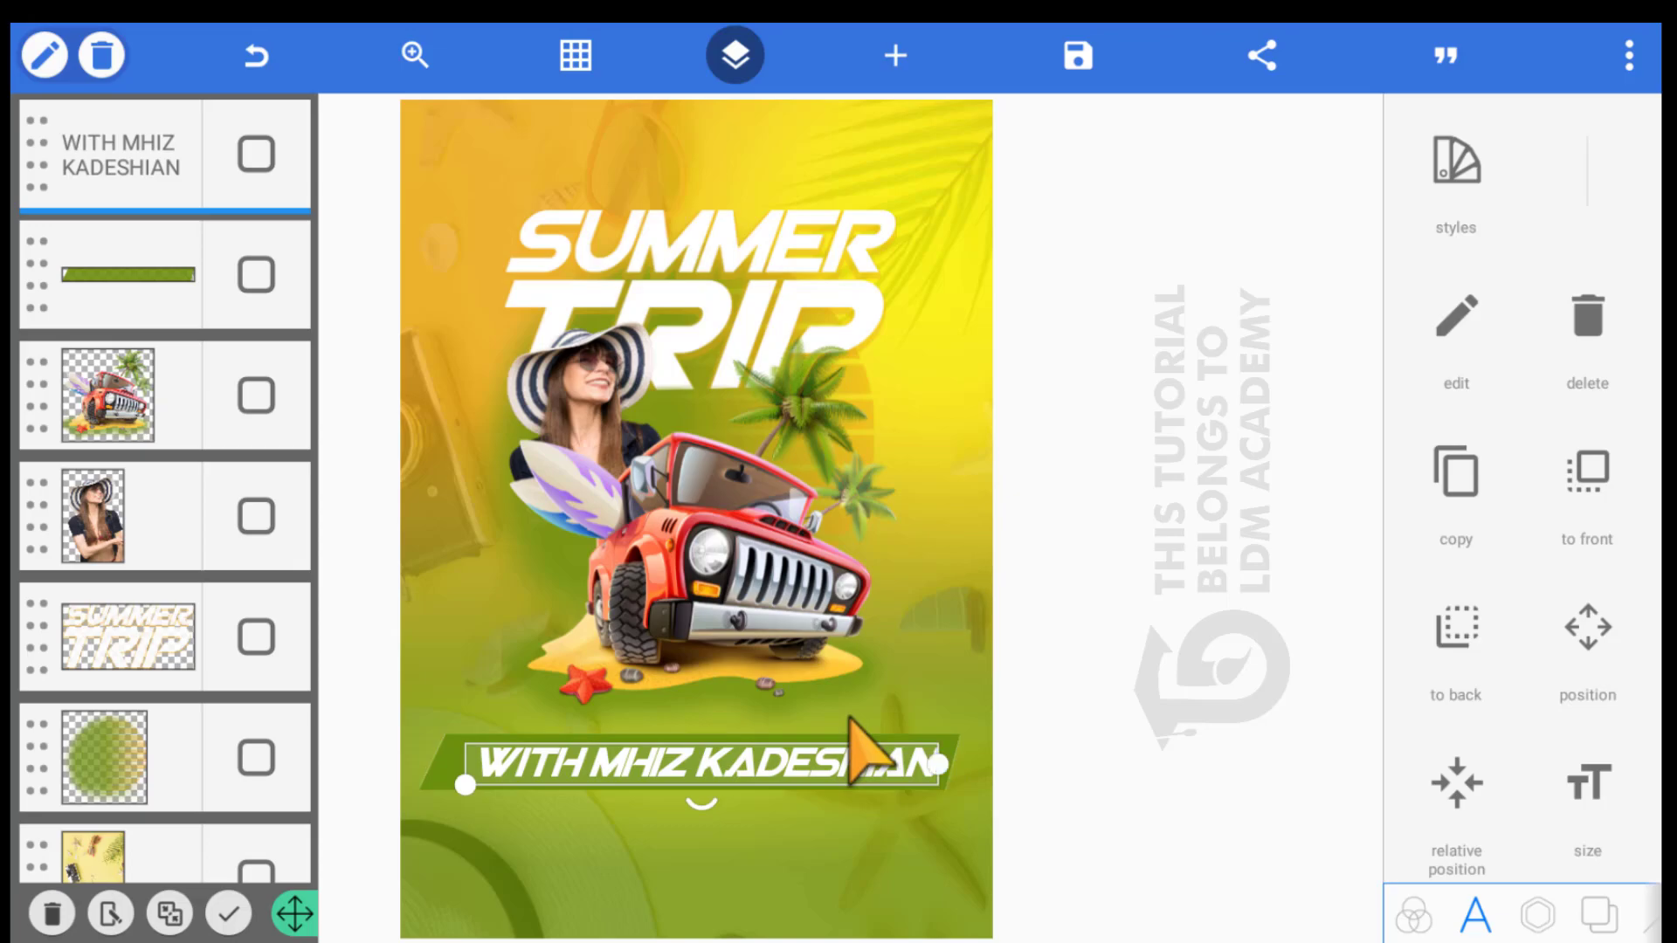
click(850, 722)
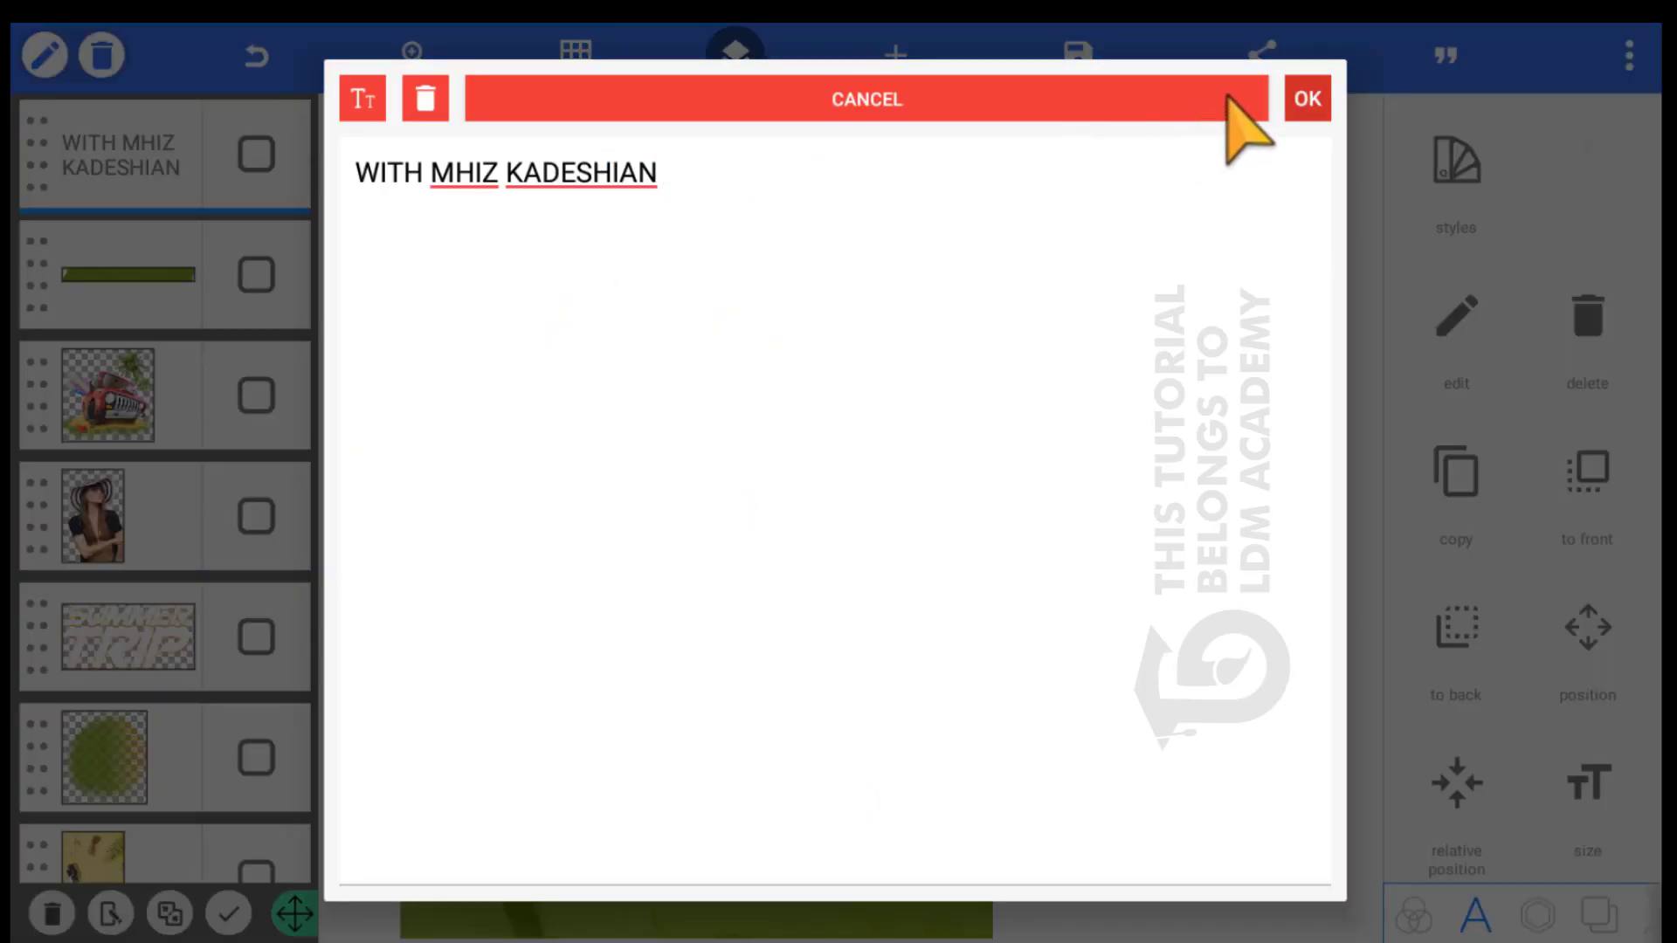
click(1308, 99)
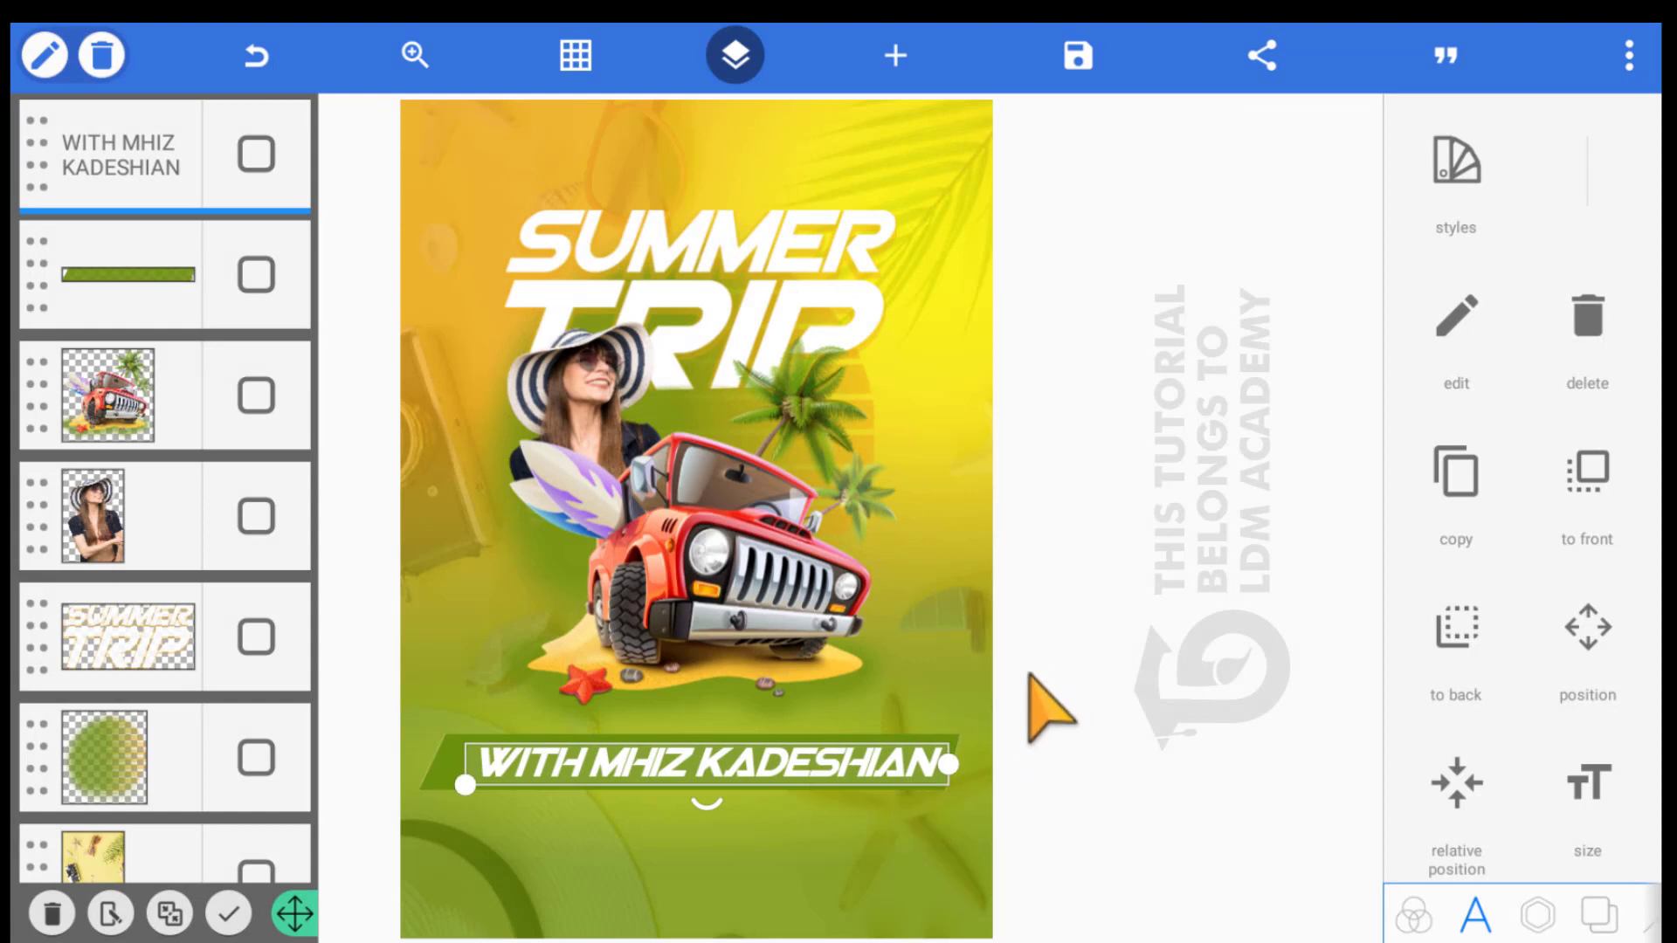
click(711, 795)
click(739, 746)
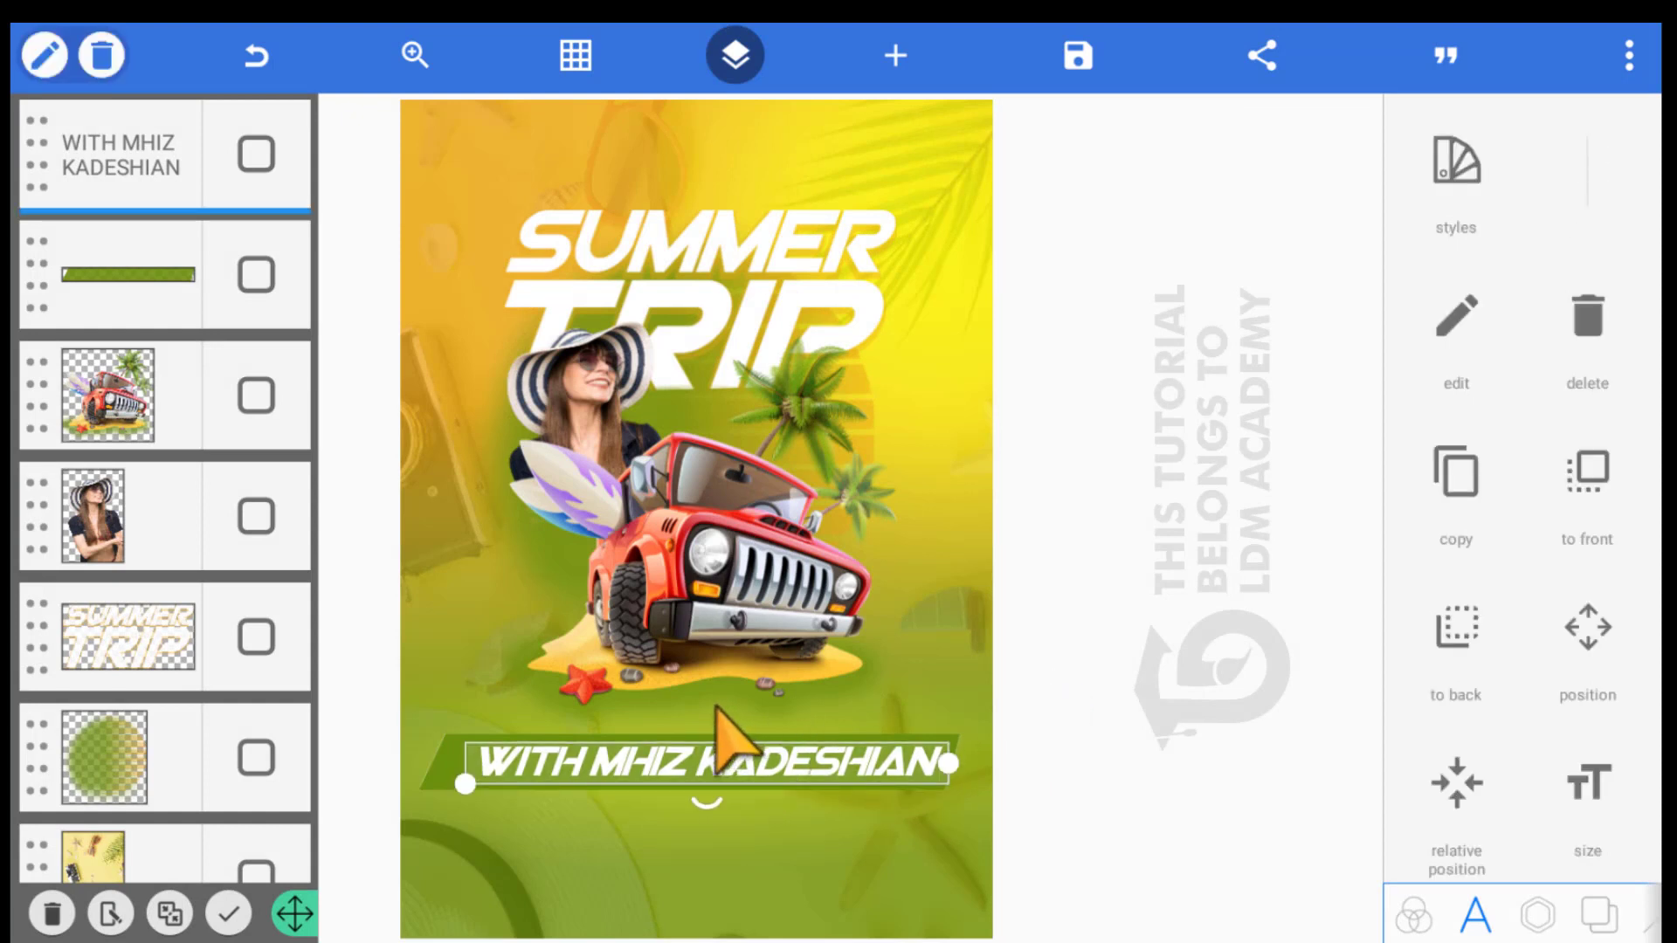
drag(717, 709, 708, 709)
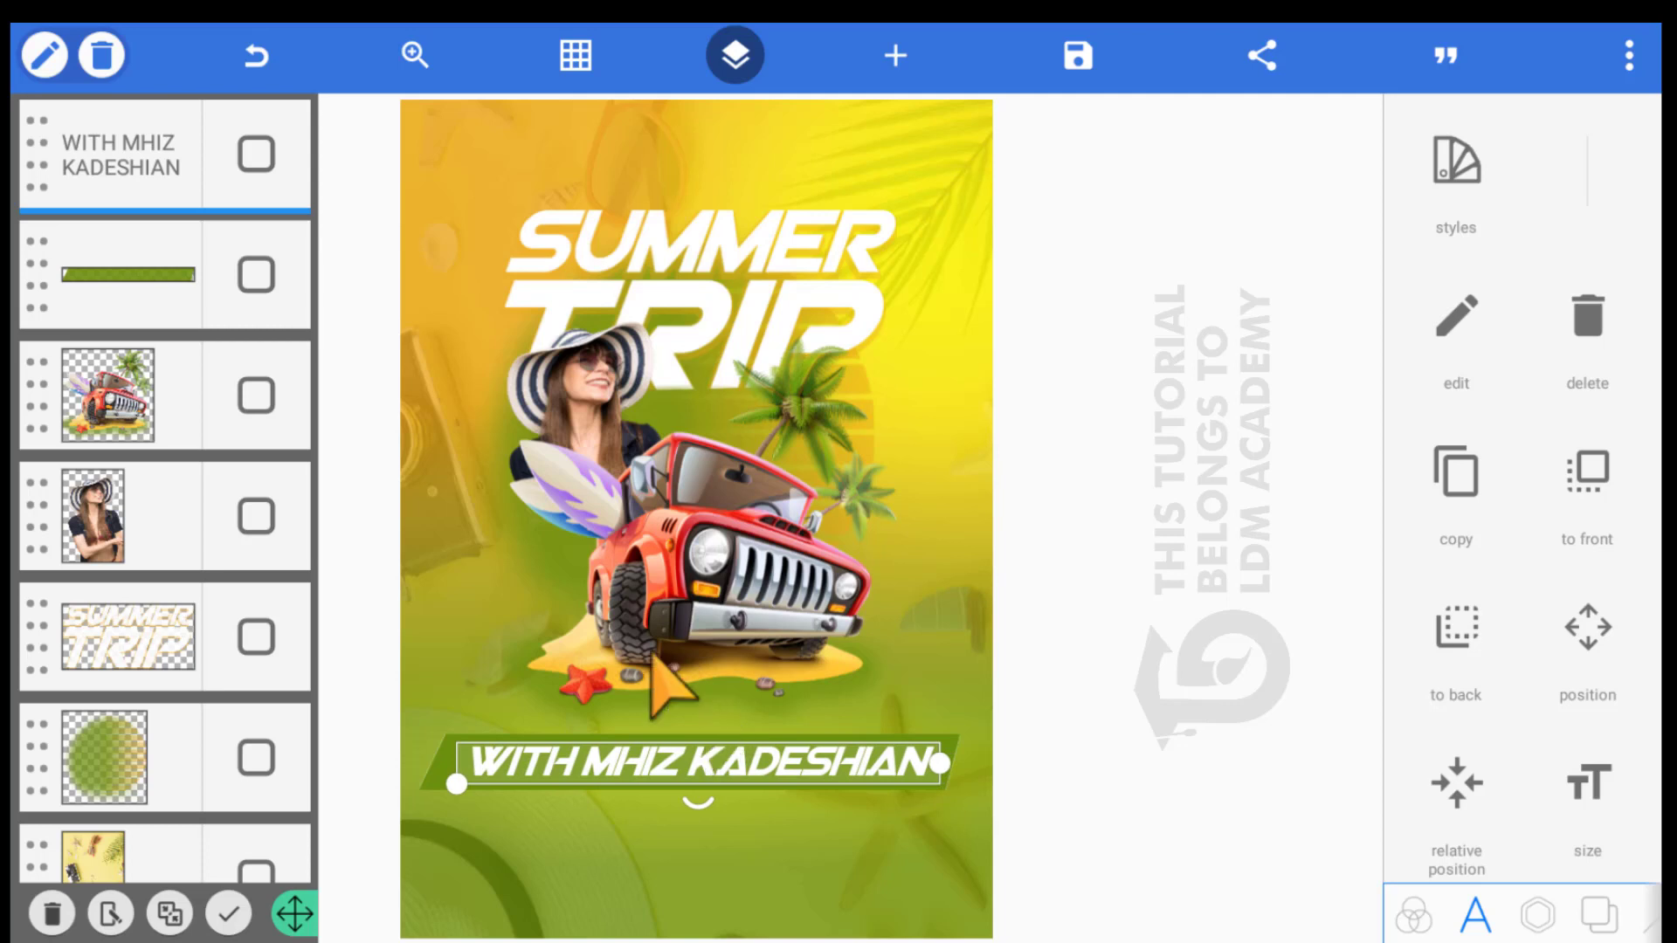
Merge the guest line with the slanted green bar
click(256, 154)
click(256, 275)
click(166, 904)
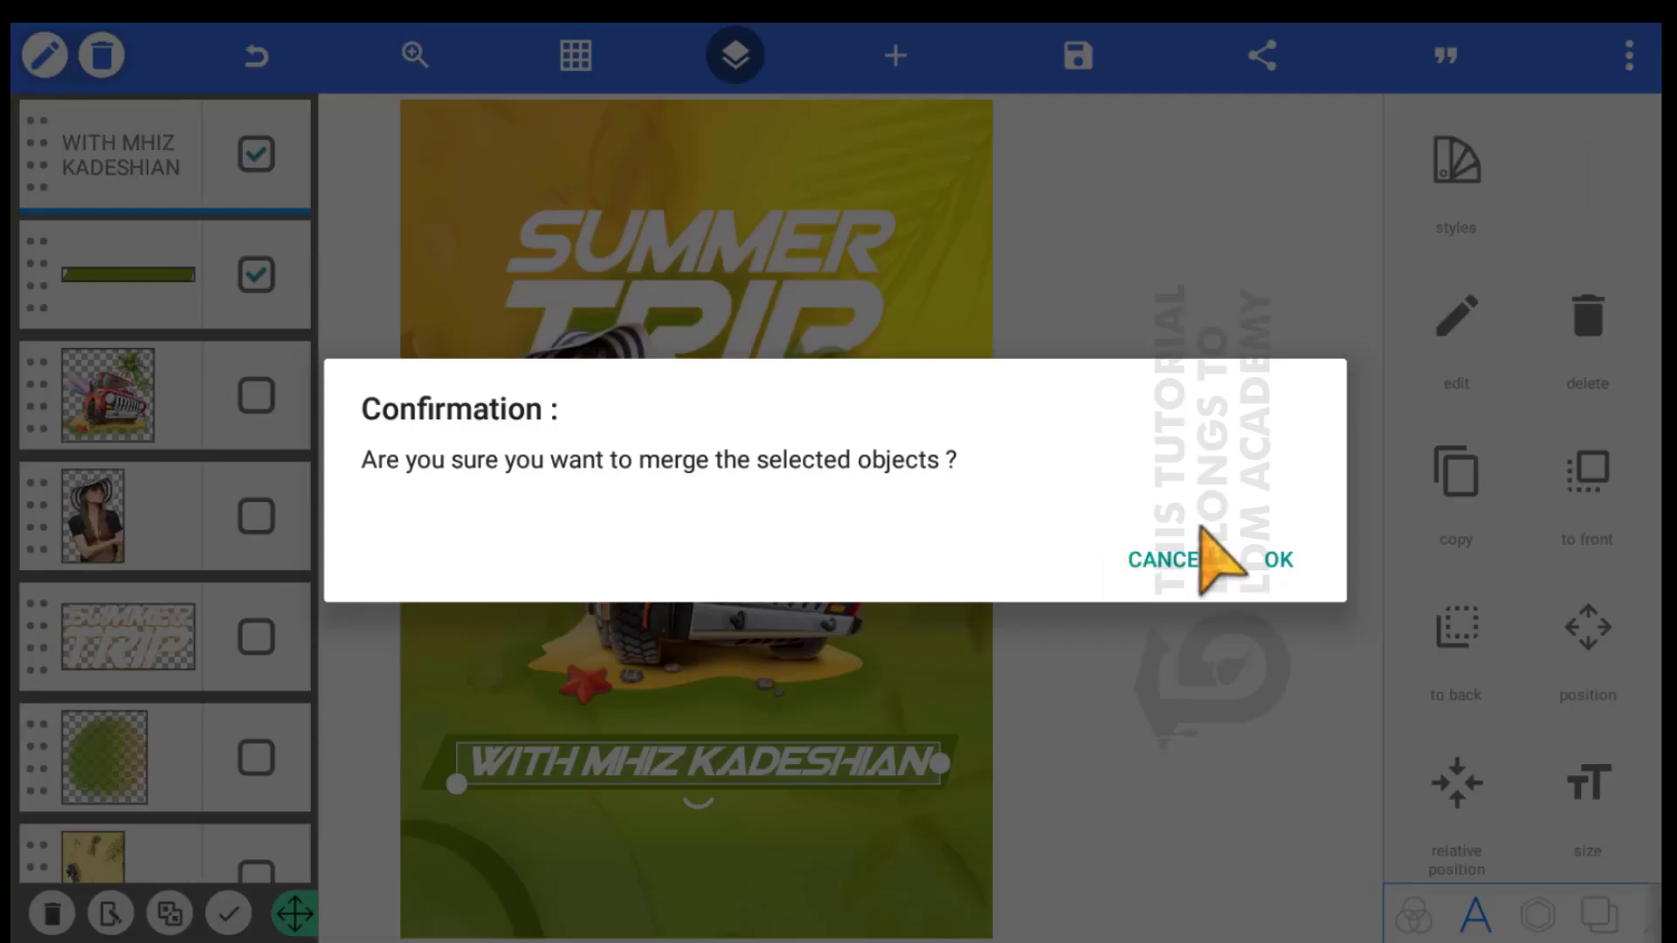
click(1205, 554)
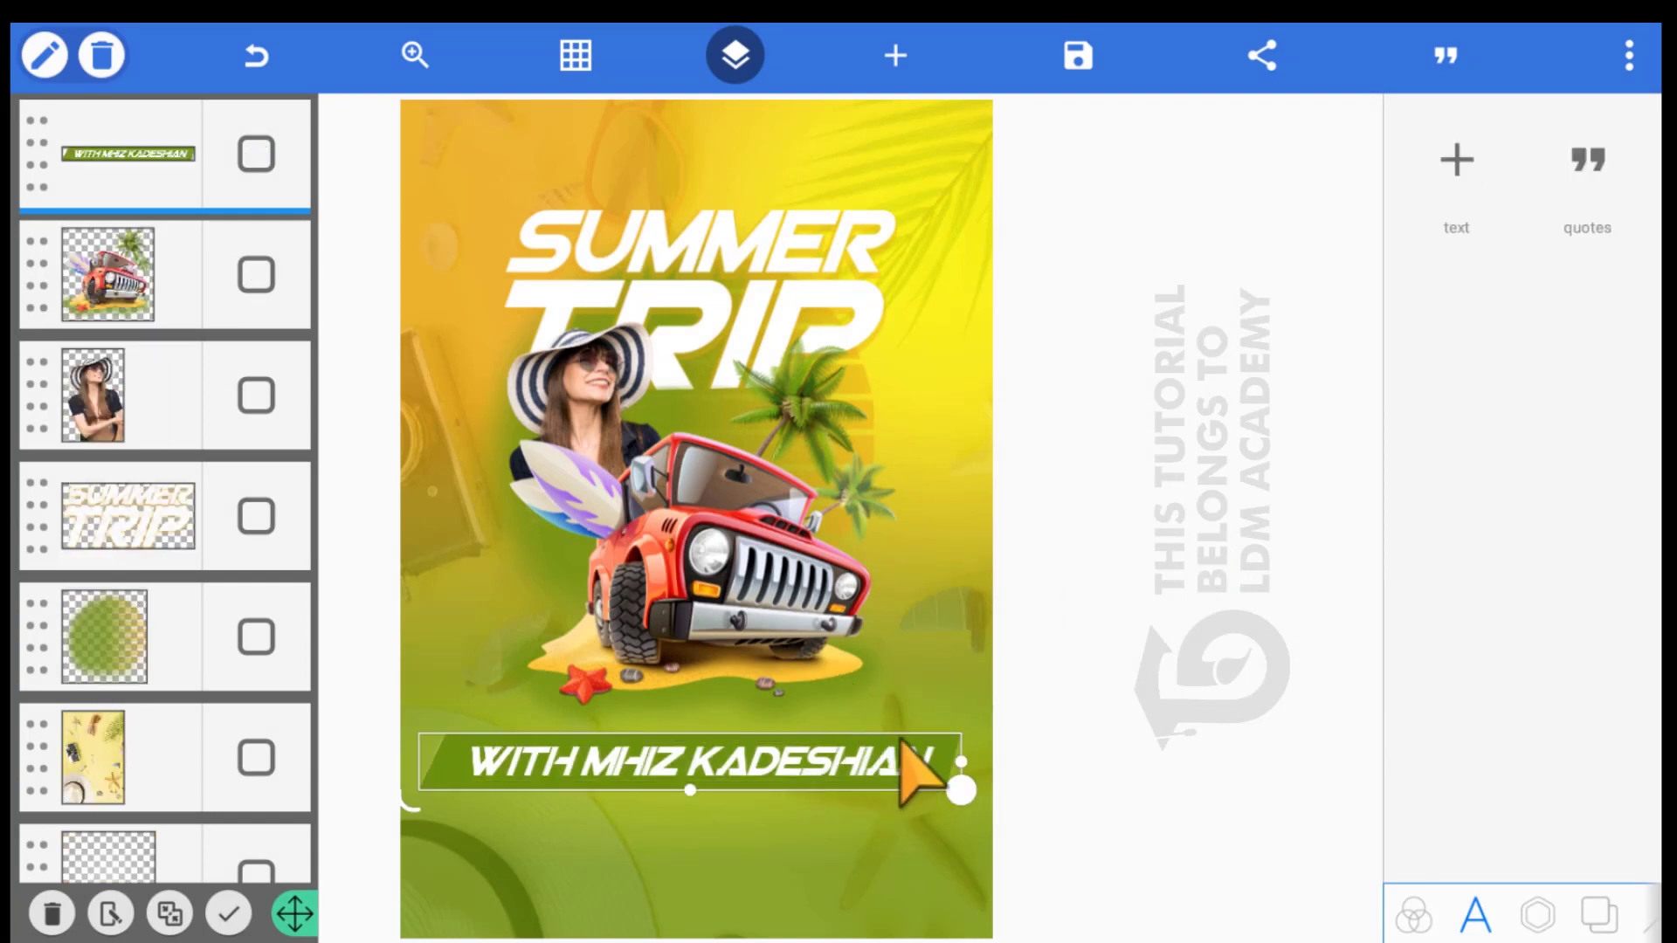
Shrink the merged guest bar to well under the title's width and place it between the words SUMMER and TRIP
drag(901, 738, 733, 260)
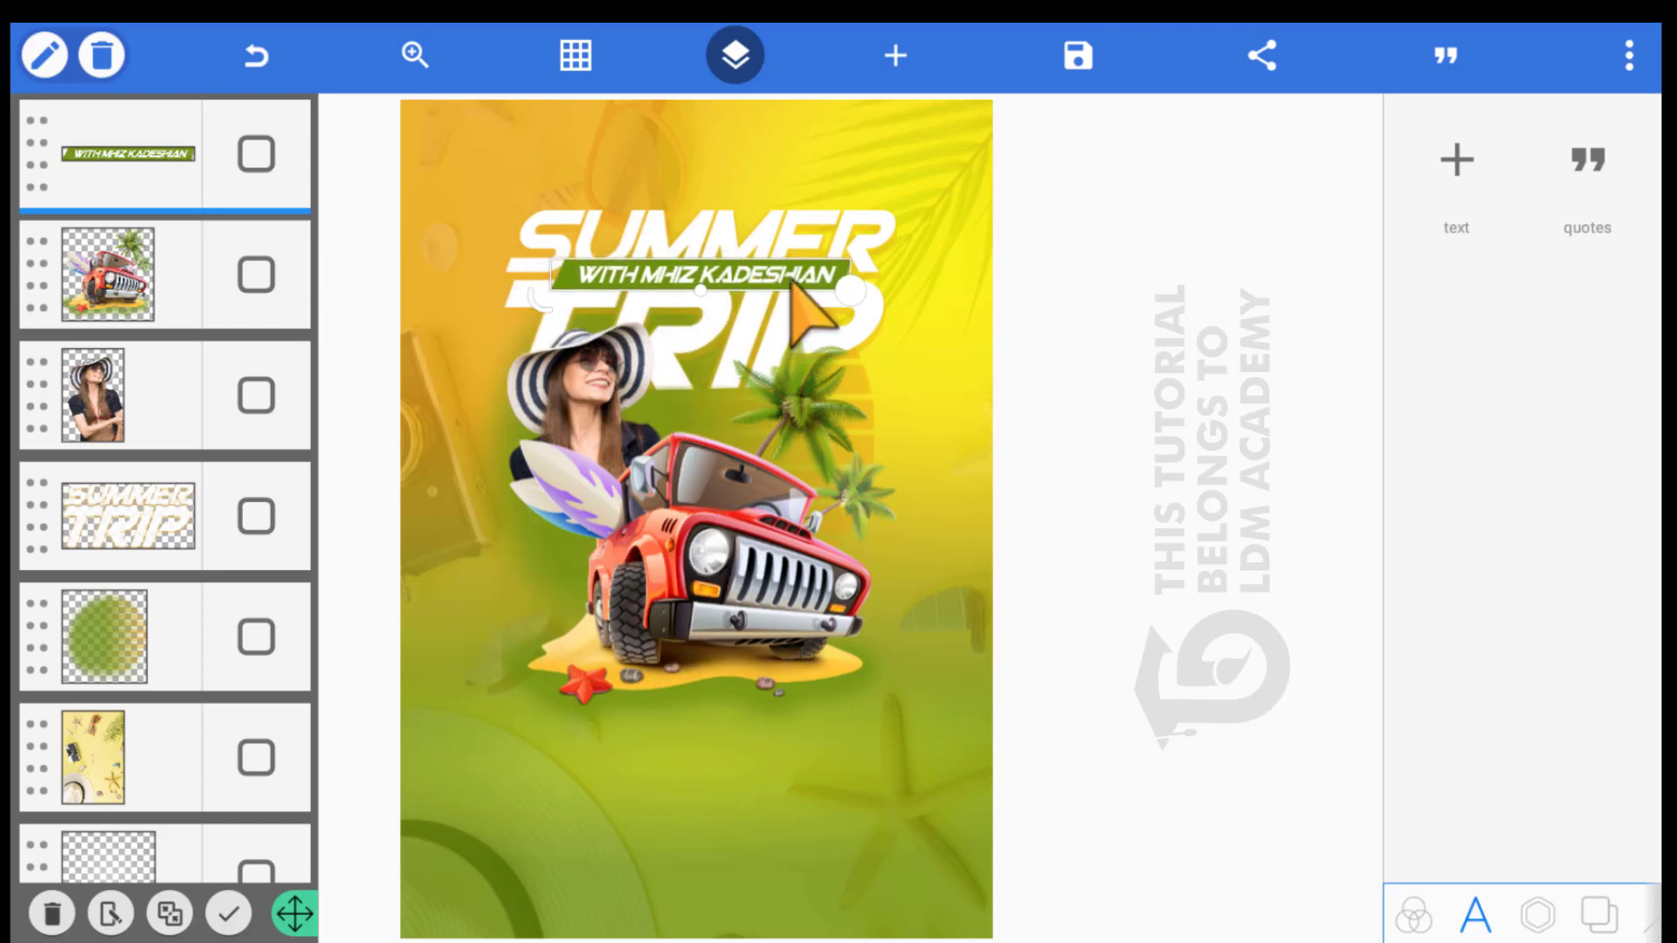
drag(852, 291, 719, 271)
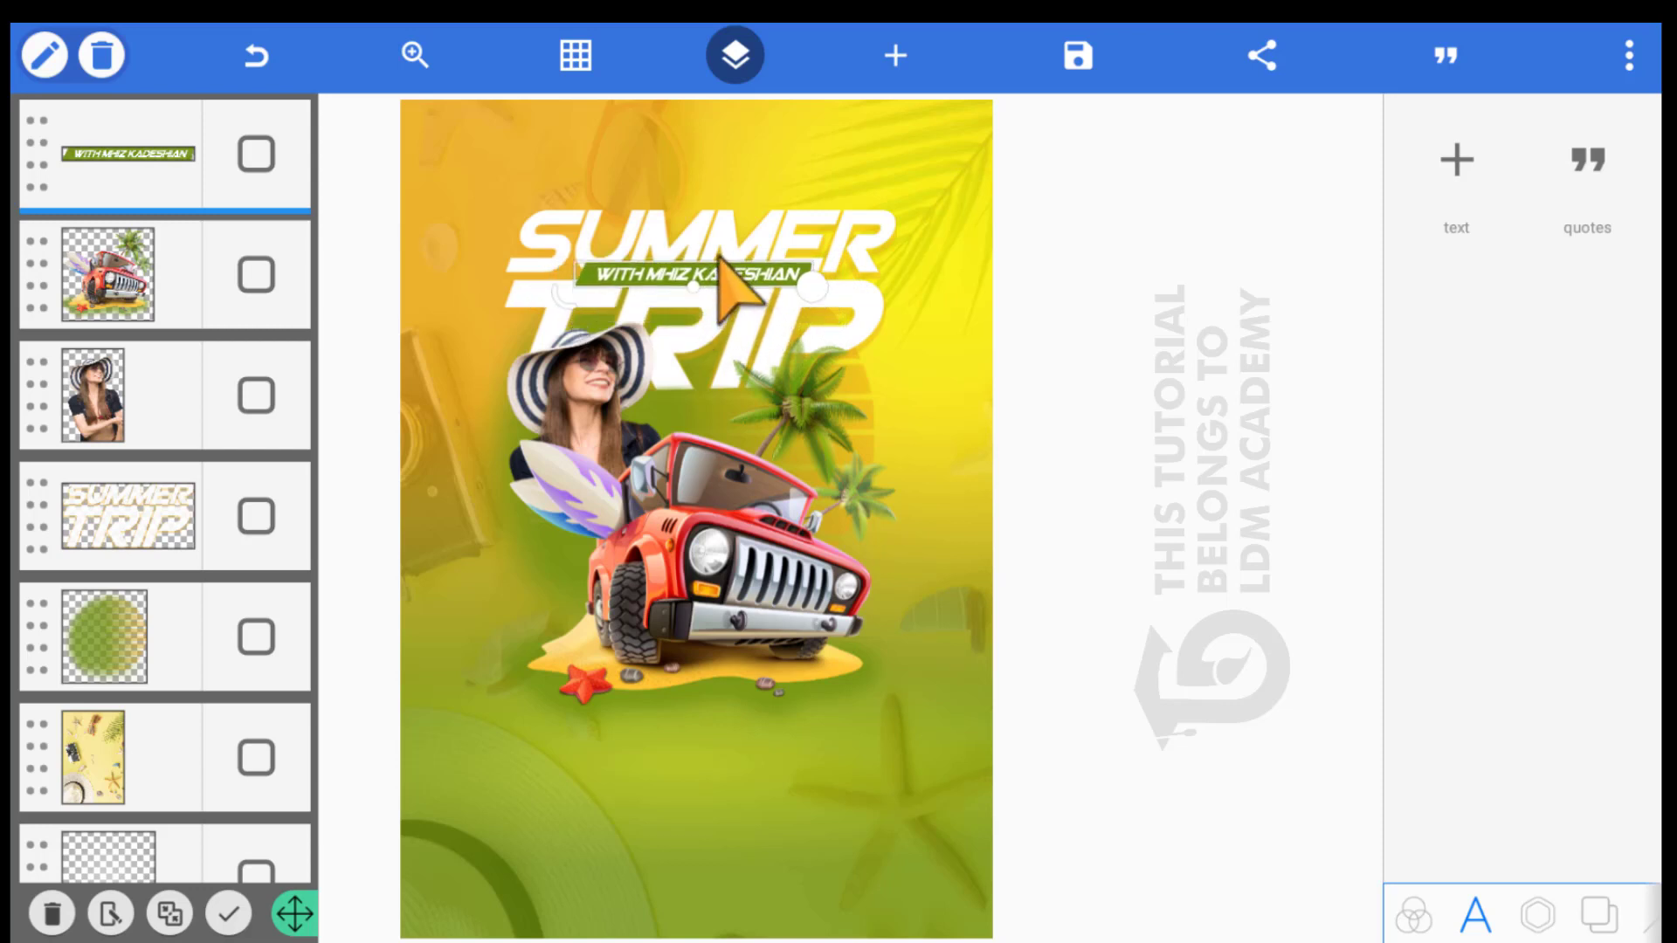
mouse_move(753, 260)
mouse_down()
mouse_move(733, 256)
mouse_move(780, 275)
mouse_move(754, 288)
mouse_up()
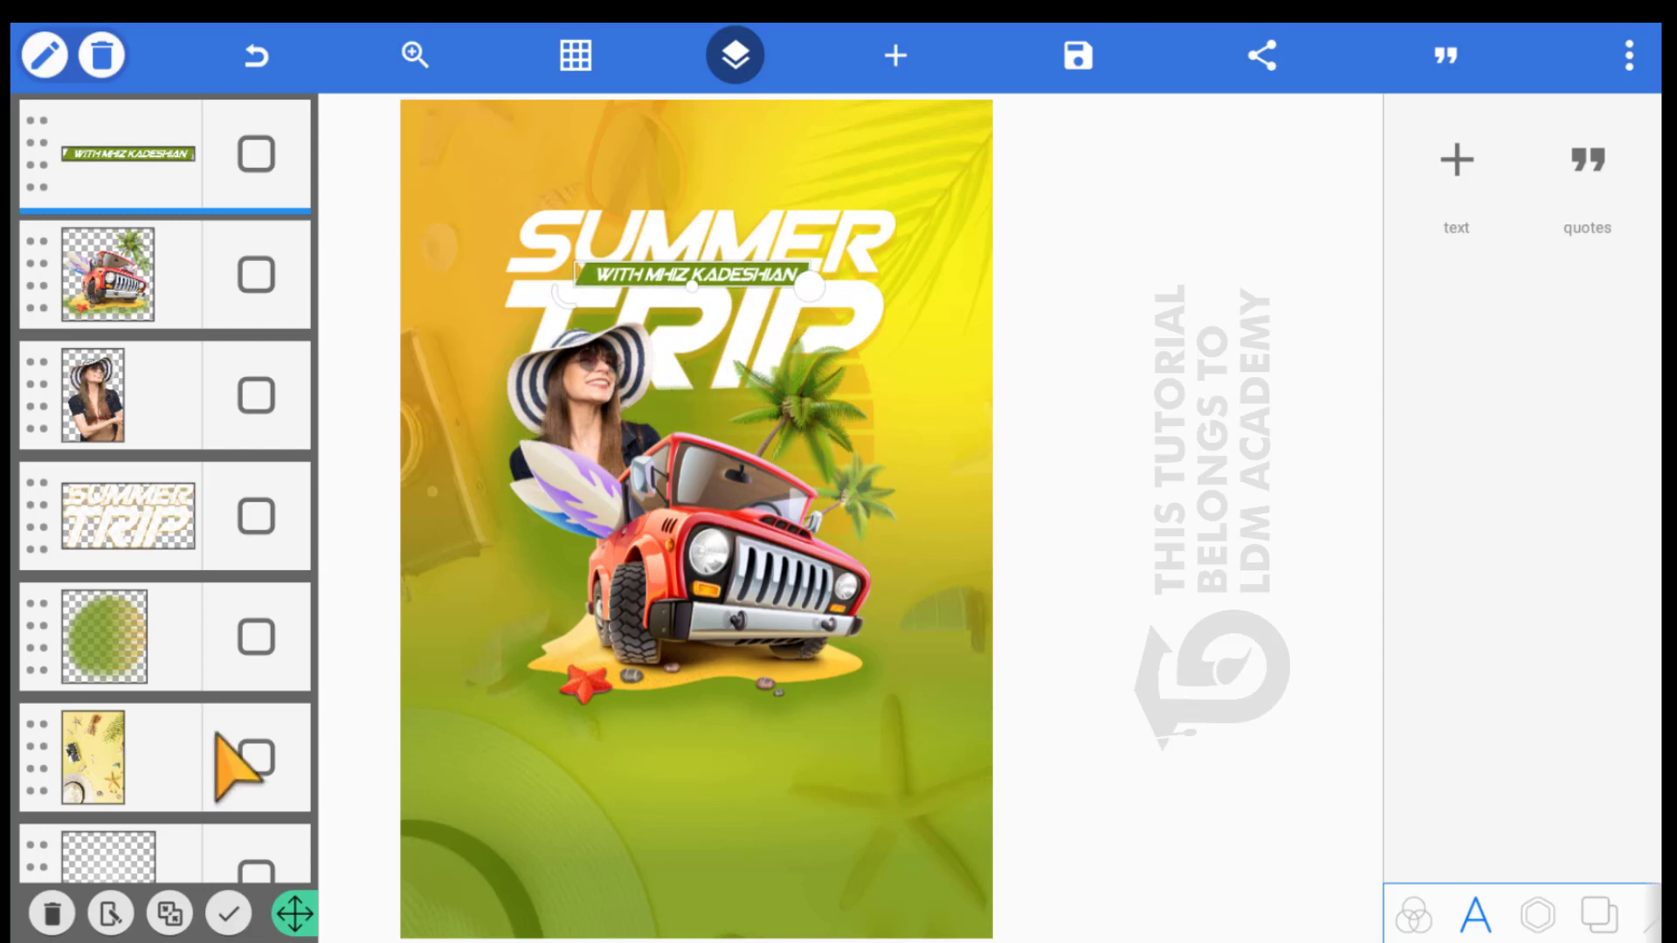
Center the merged guest bar horizontally on the flyer
click(34, 67)
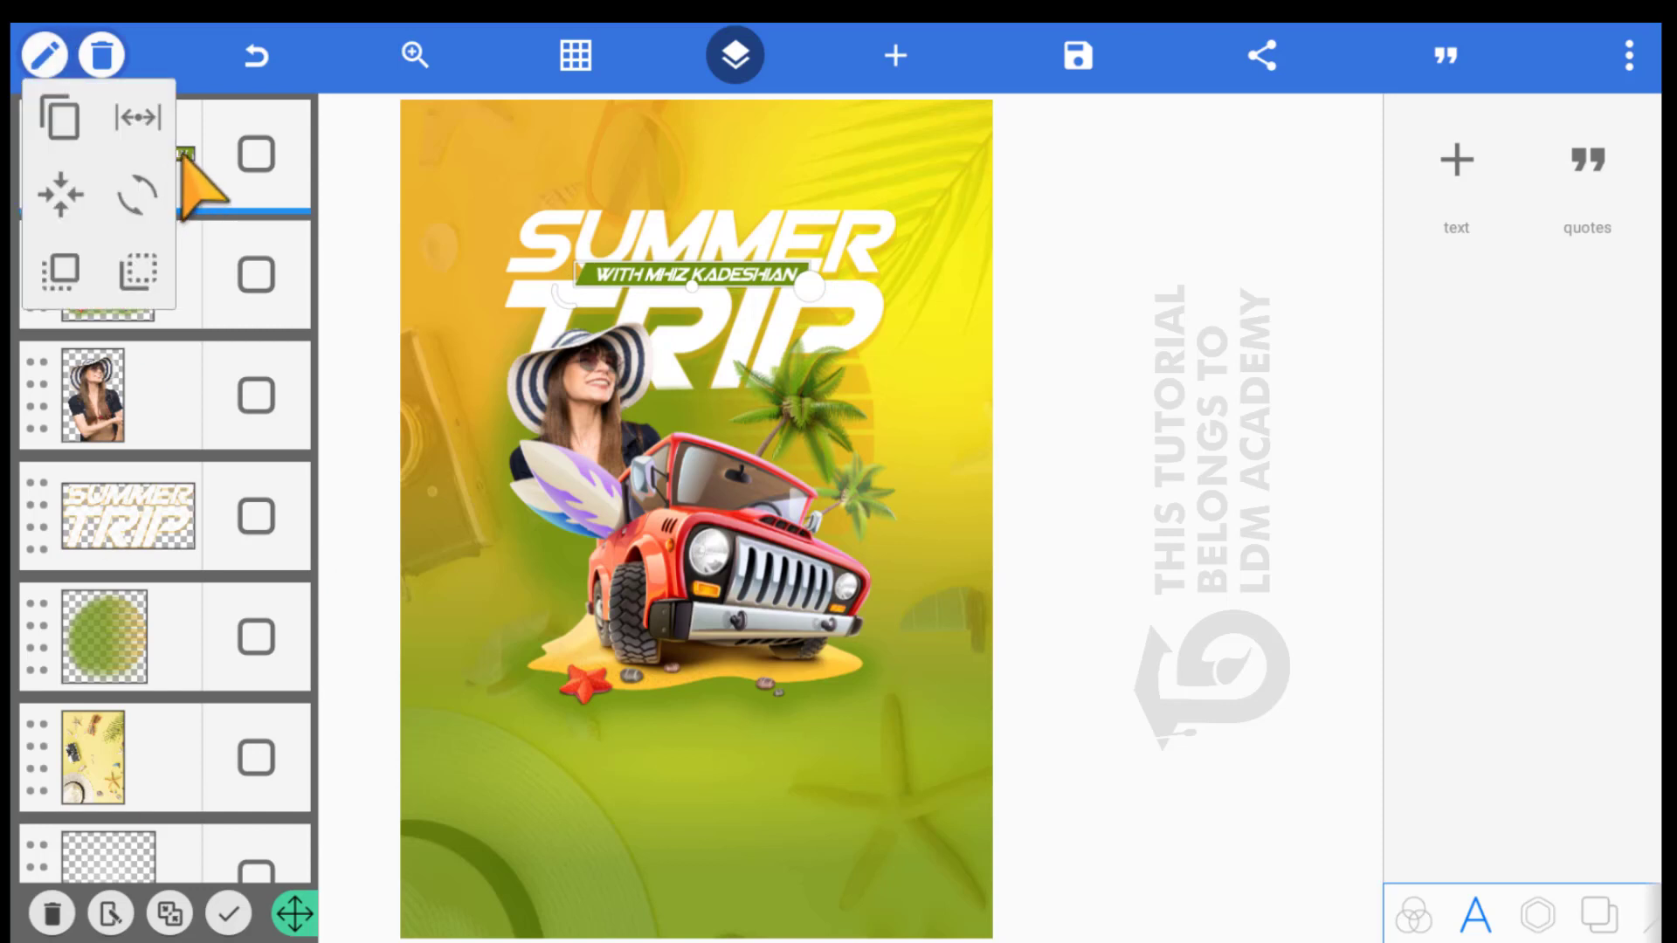
click(57, 185)
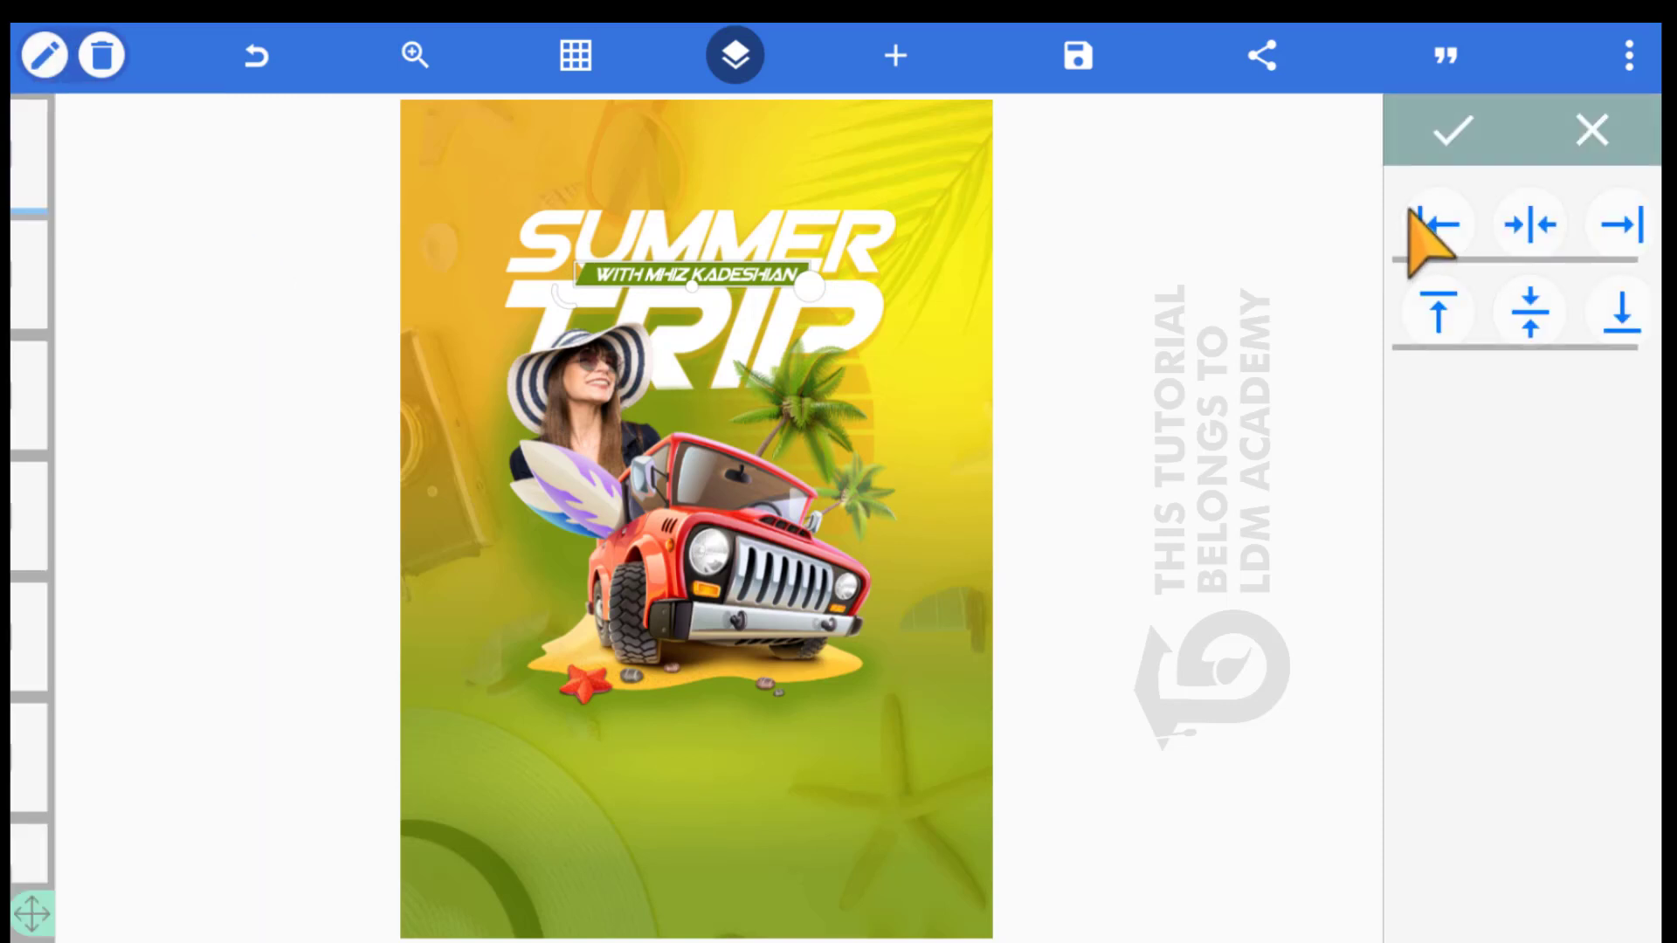
click(1452, 131)
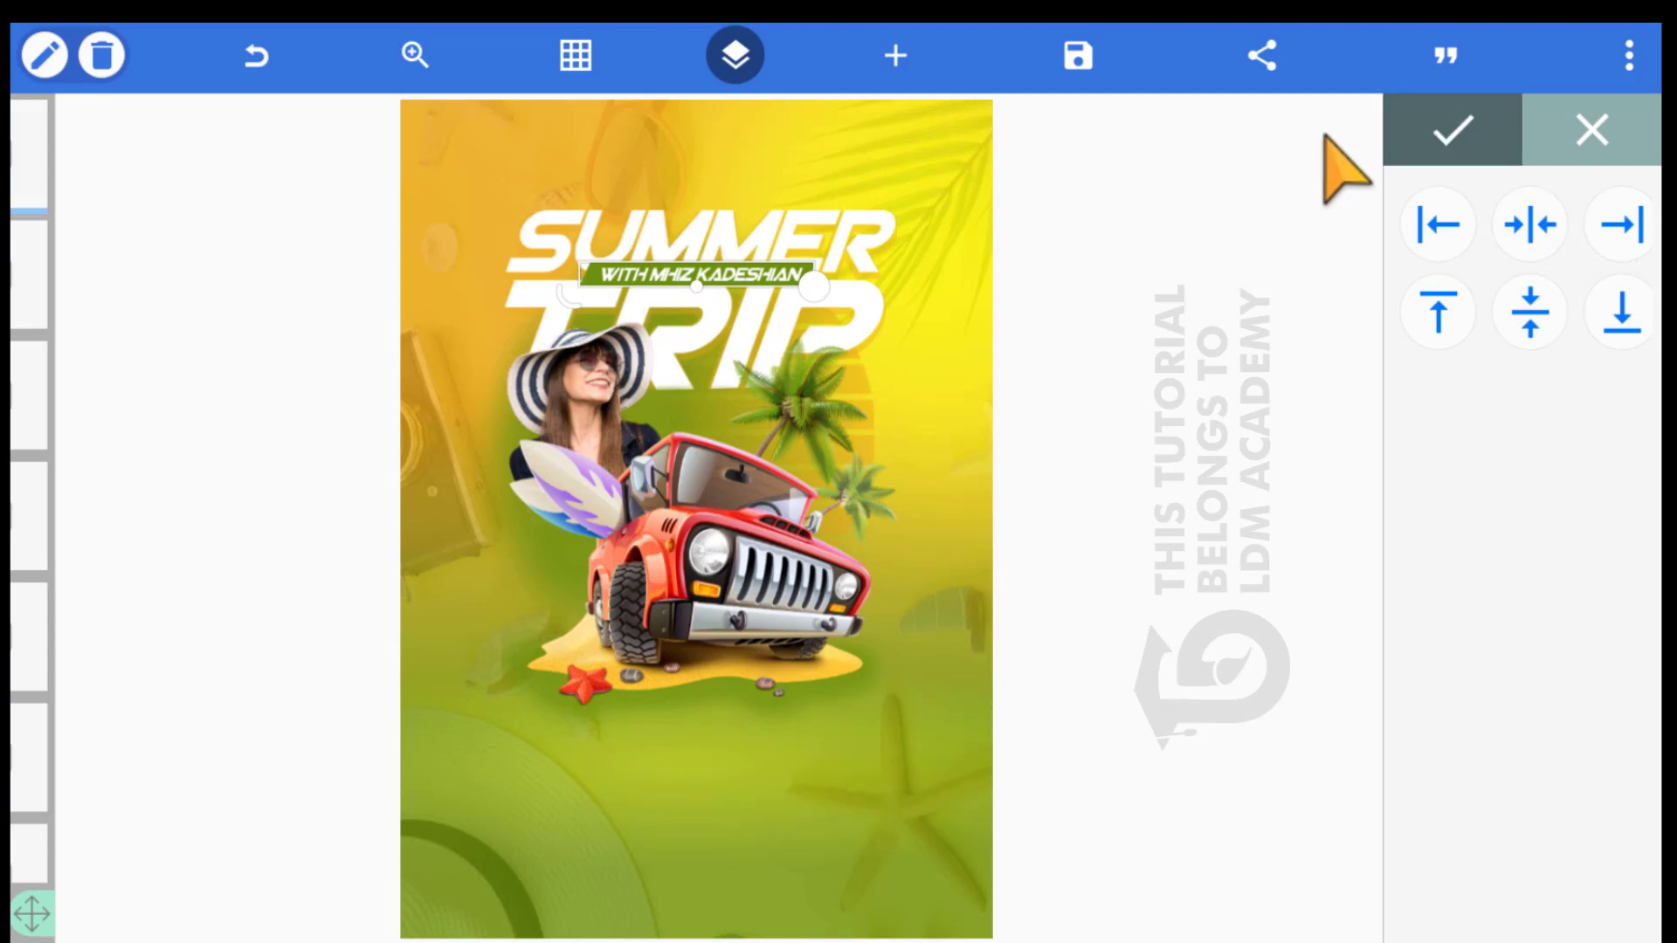
Import the red jeep image with palm trees again, uncropped, as a new layer on the flyer
click(875, 446)
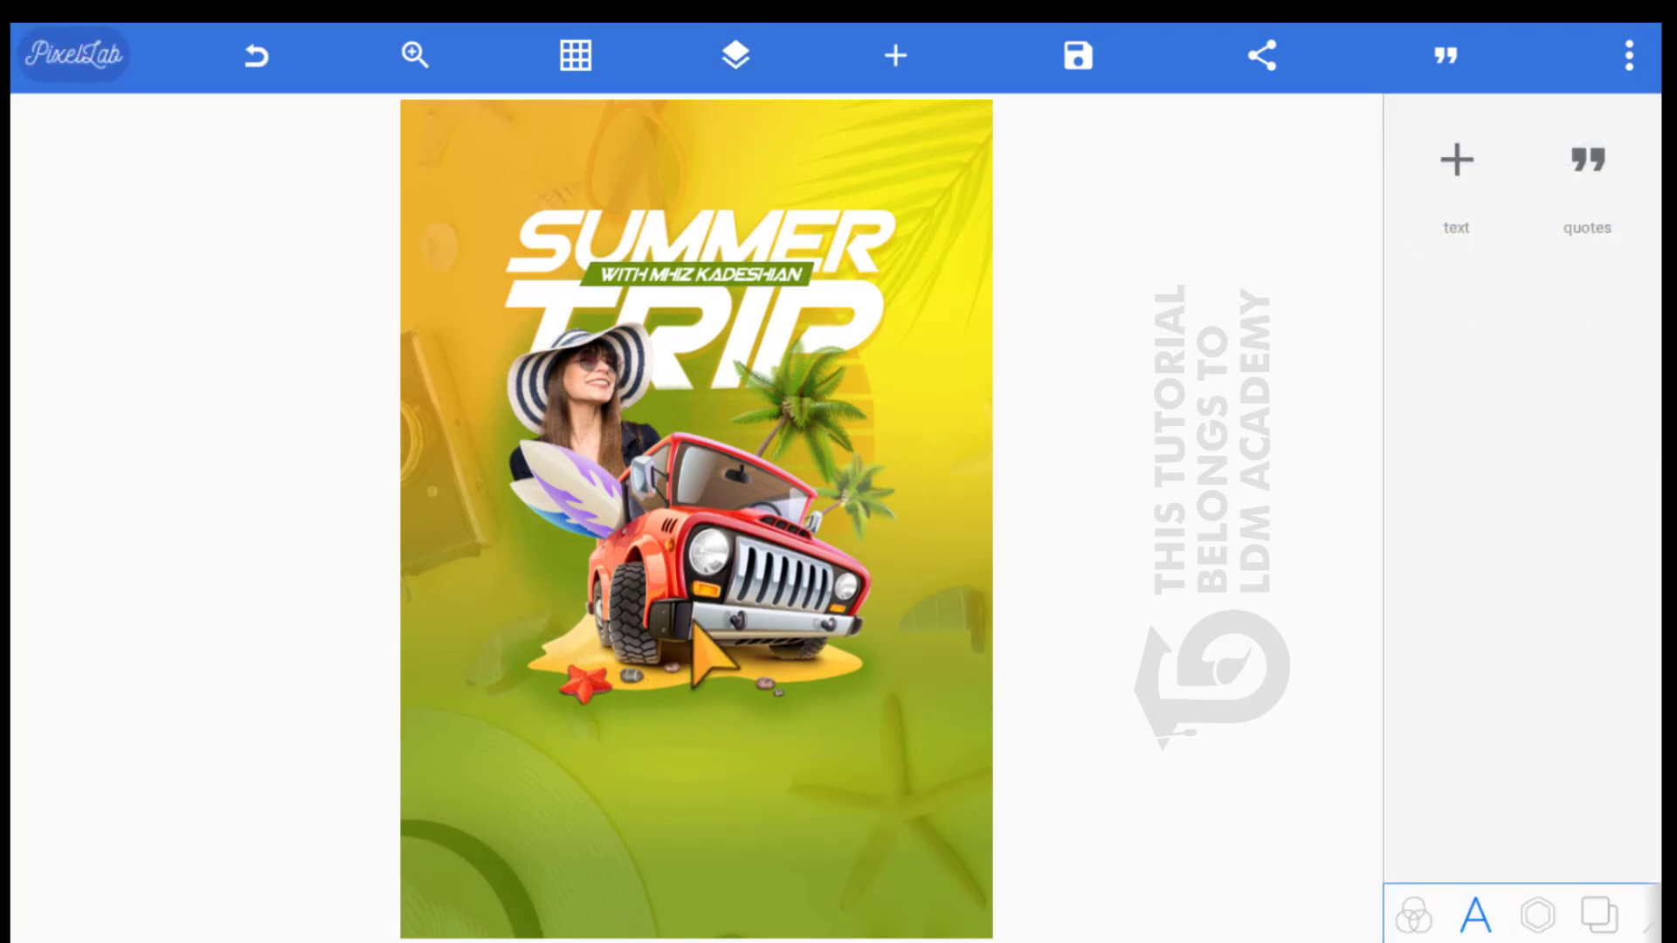
click(895, 55)
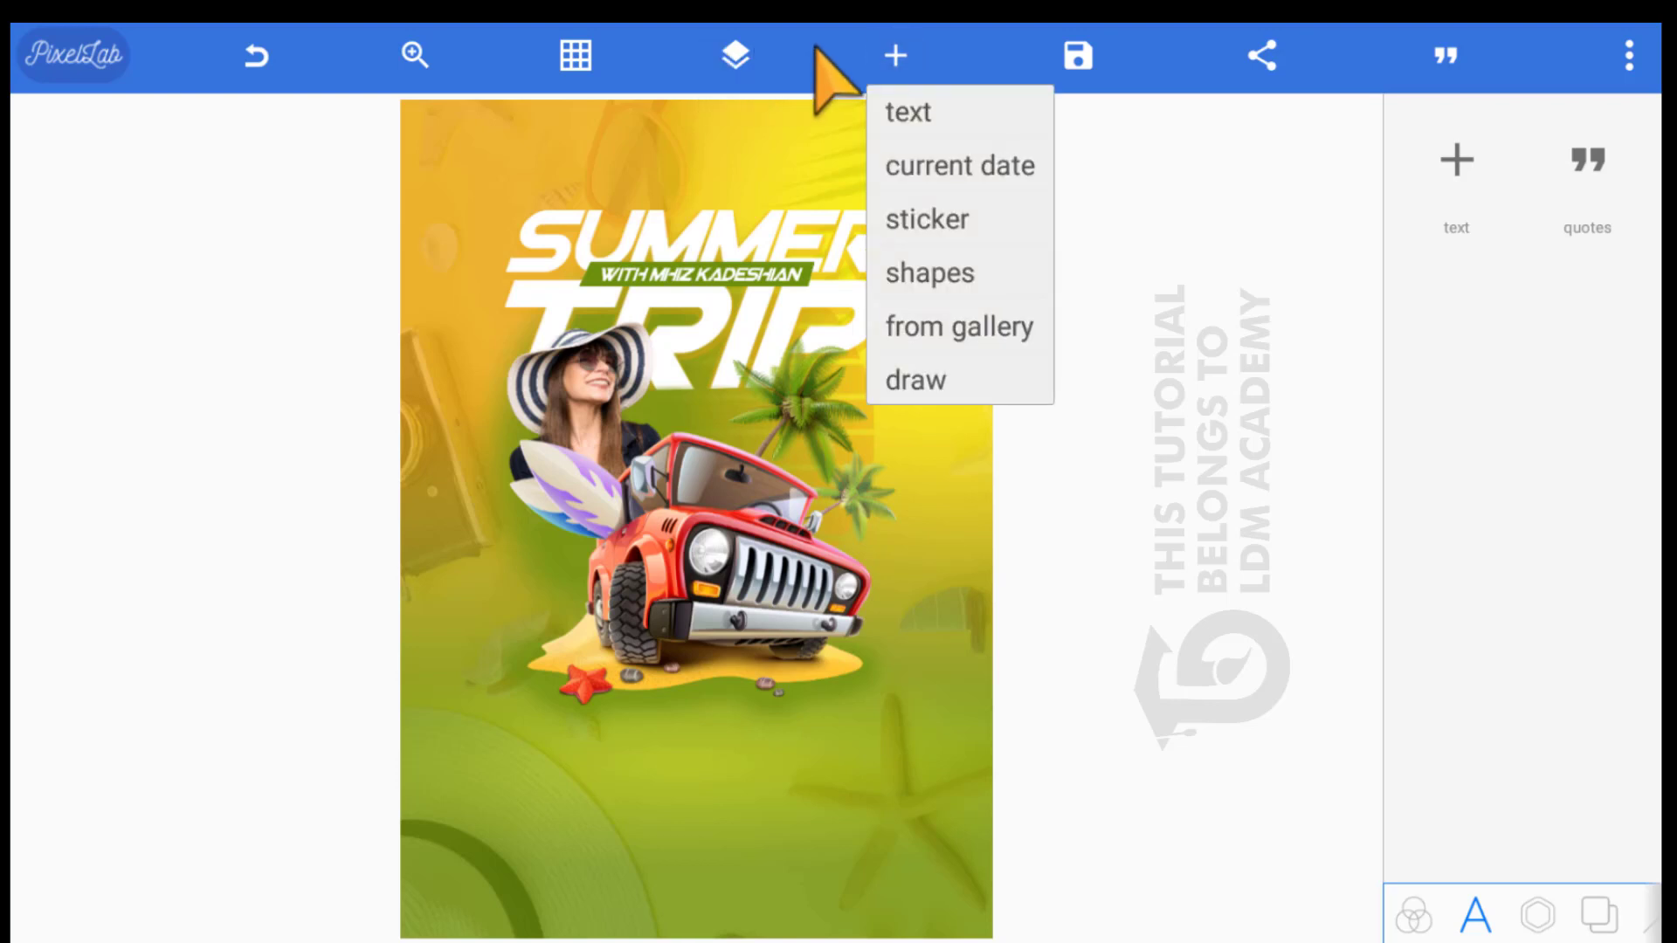
click(882, 302)
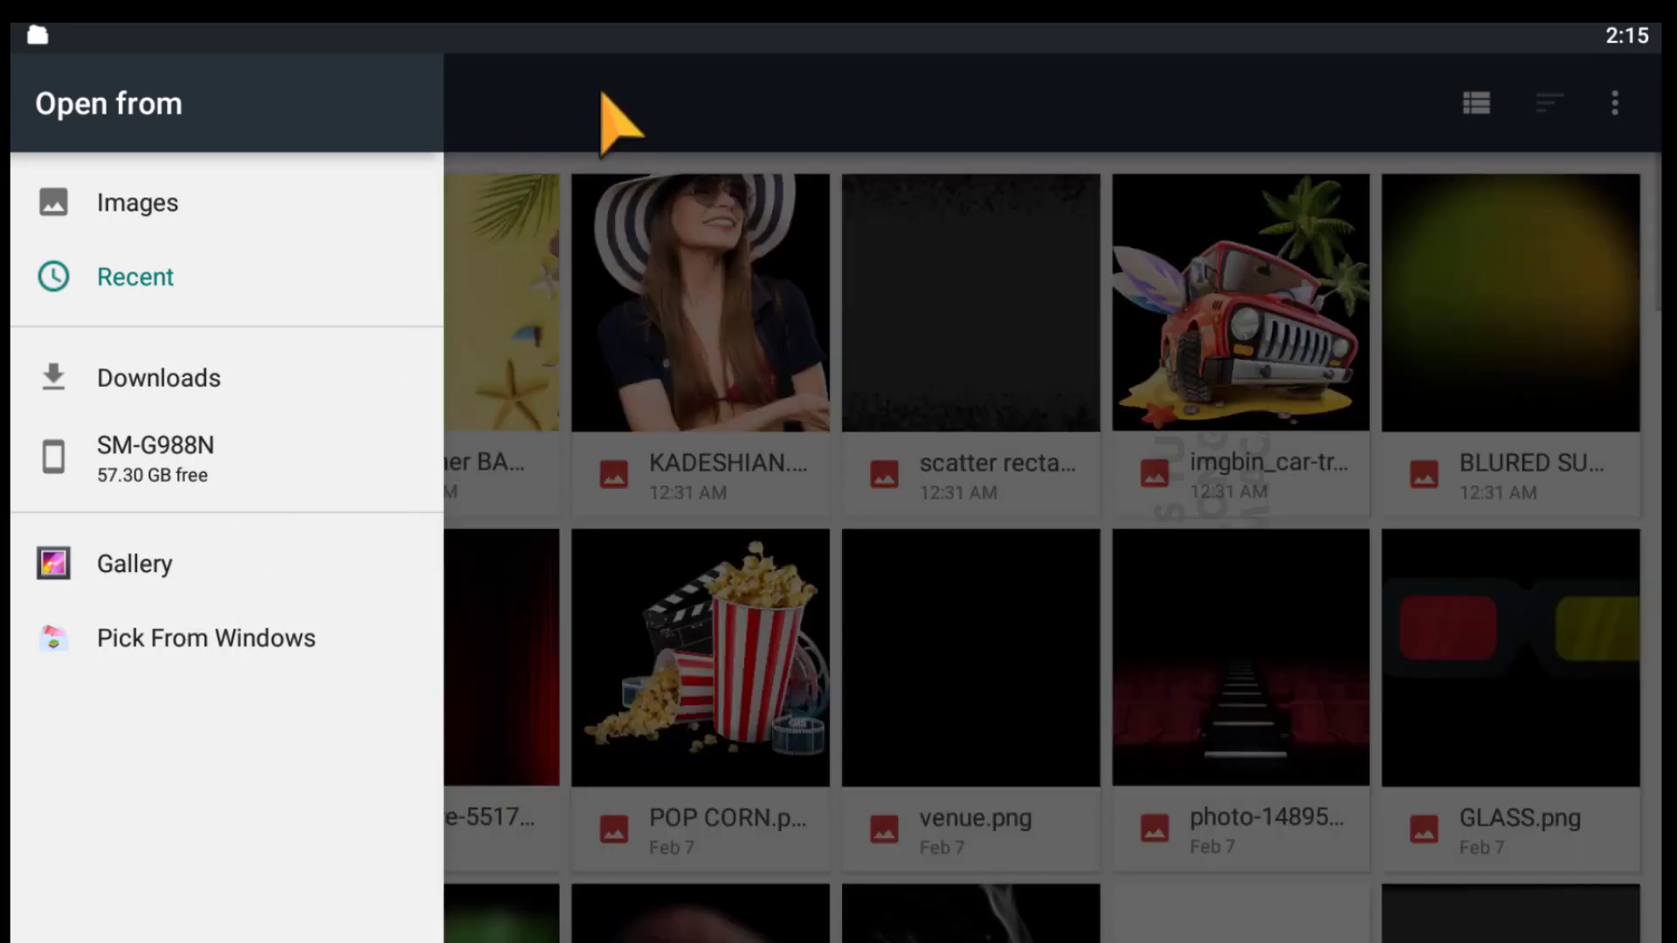
click(602, 96)
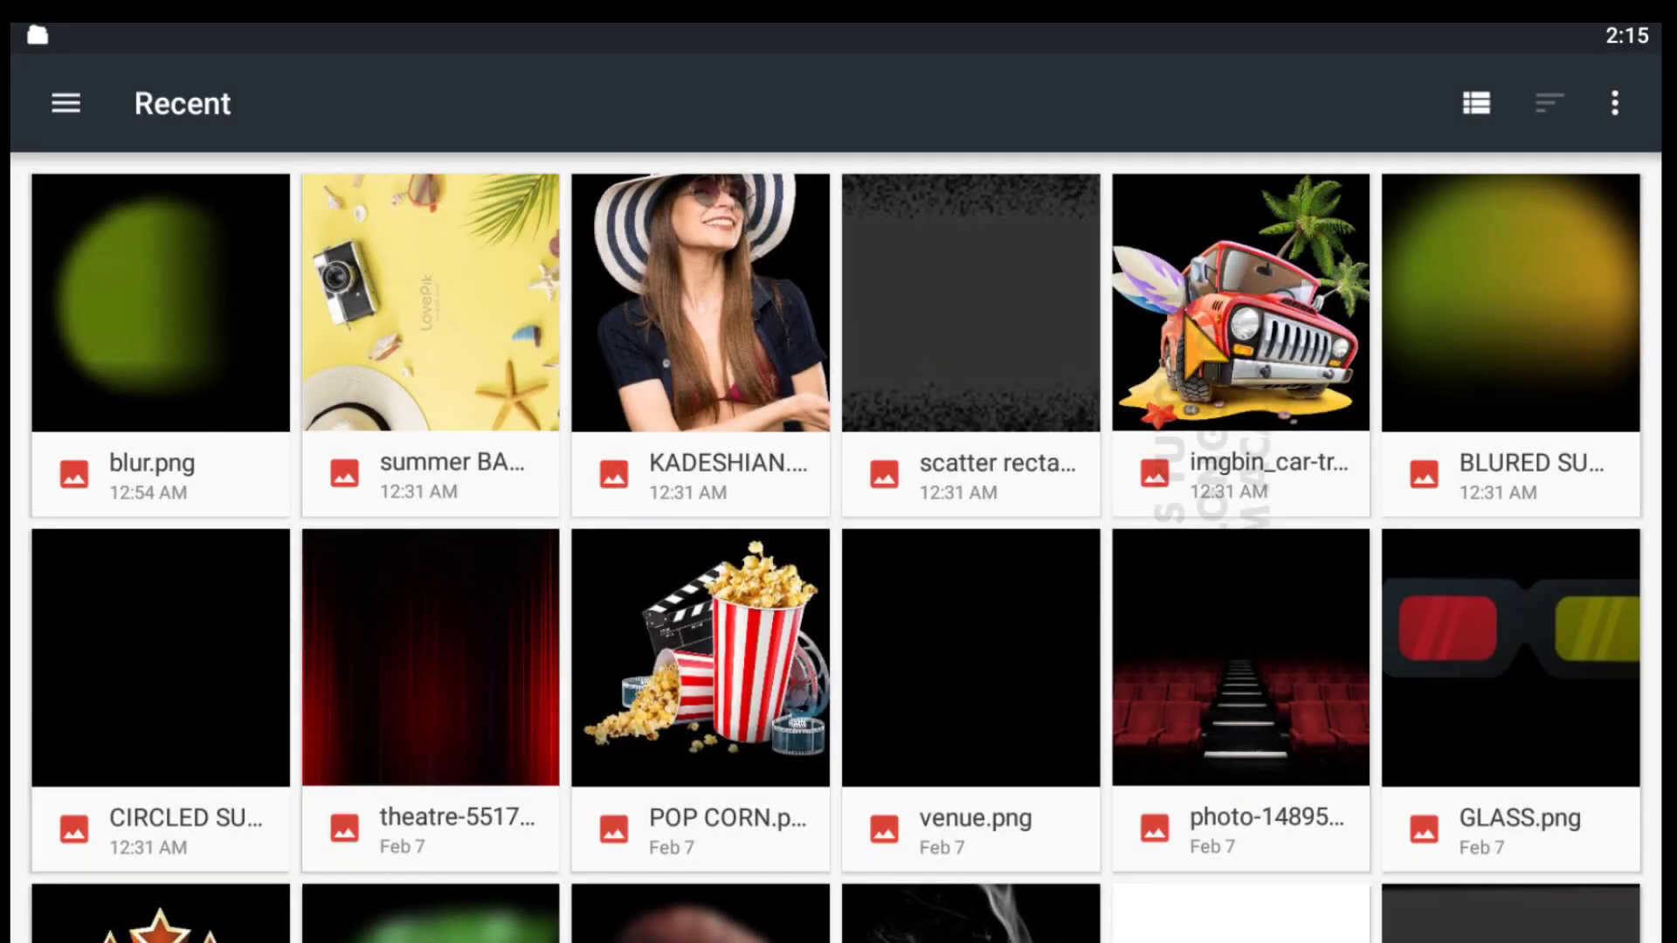
click(1181, 336)
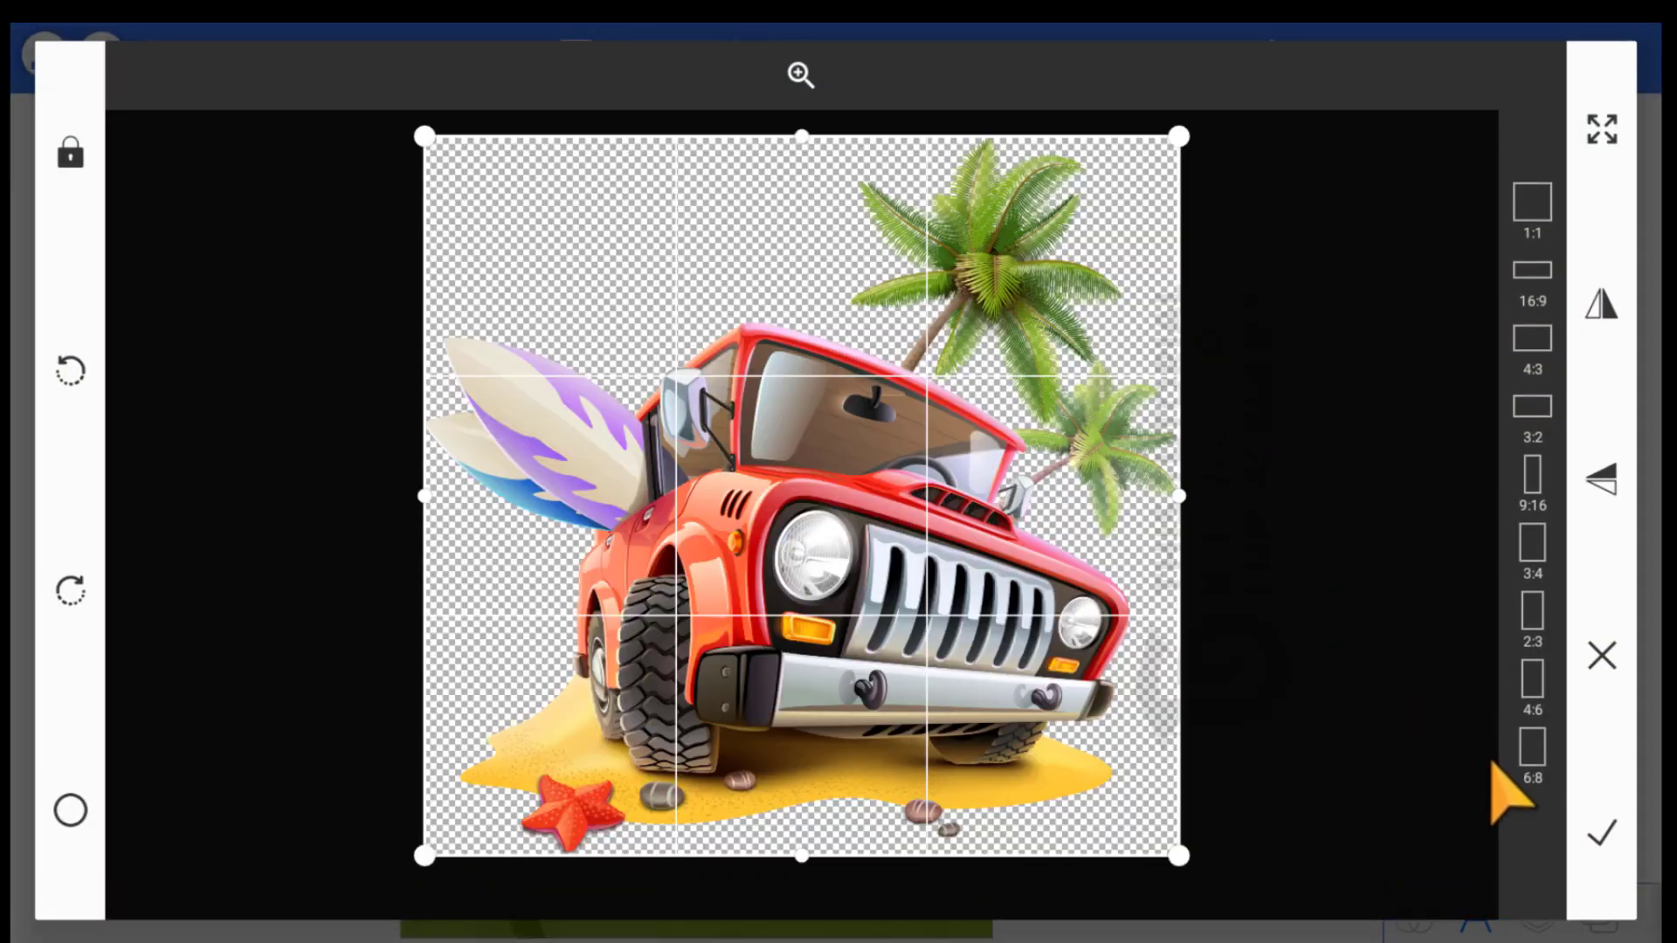
click(1601, 832)
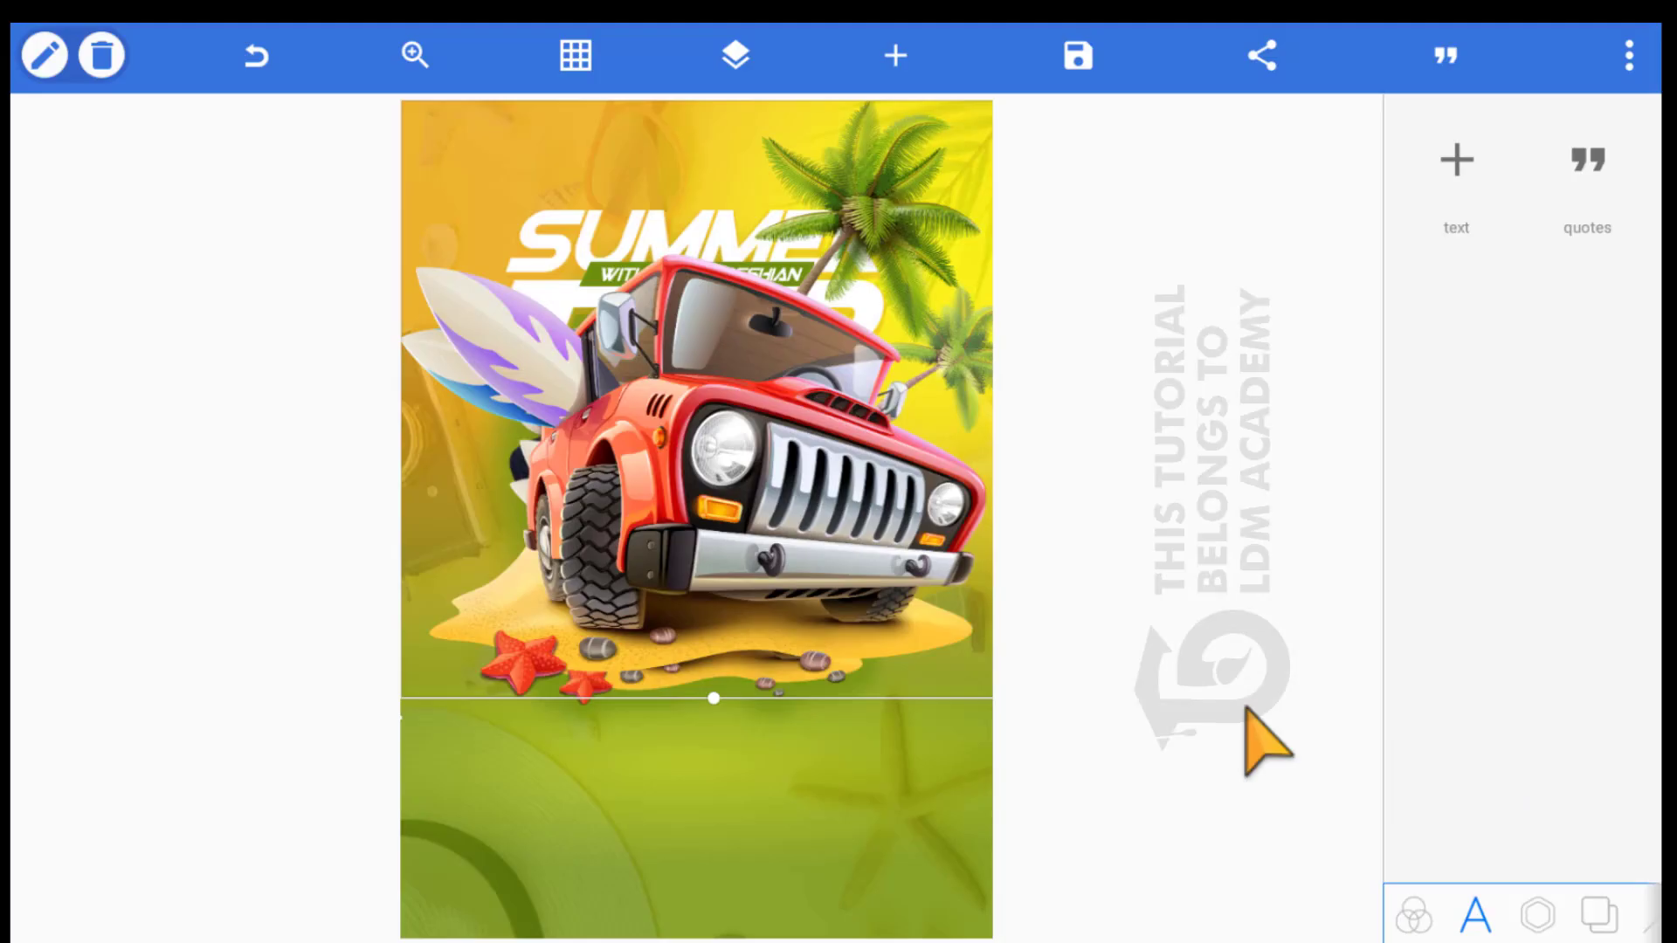
Enlarge the new jeep image, rotate it clockwise and move it mostly off the canvas so only its palm leaves fill the flyer's upper-left corner
drag(769, 503, 594, 495)
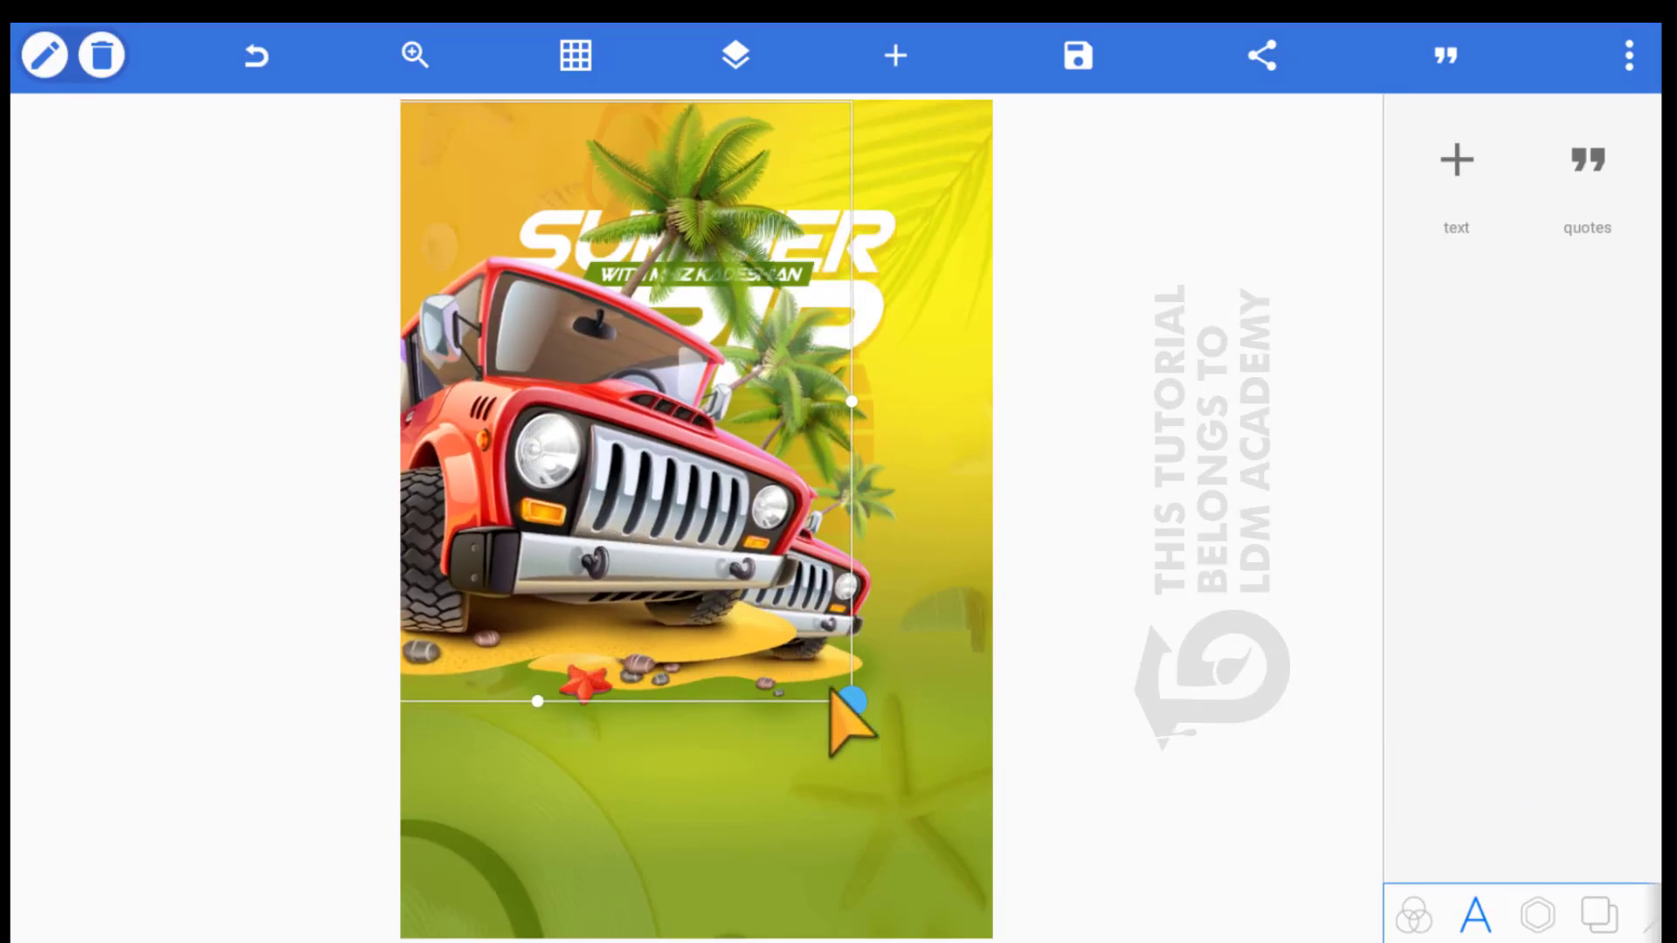
drag(830, 685, 882, 730)
drag(588, 543, 959, 437)
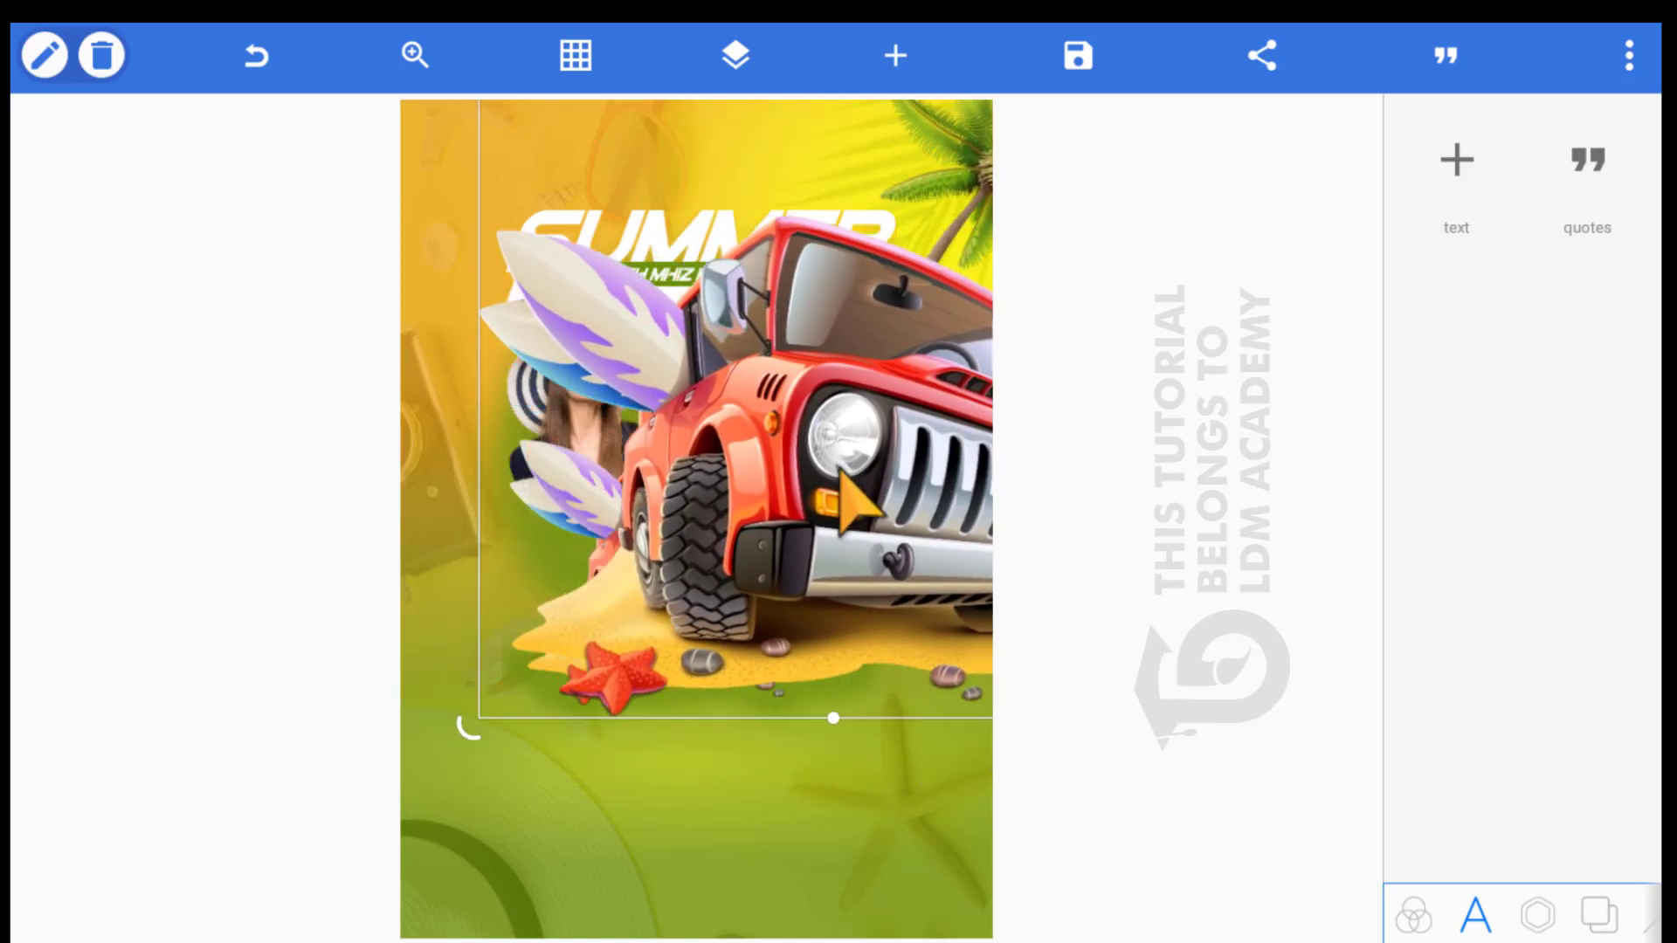
drag(445, 674, 498, 299)
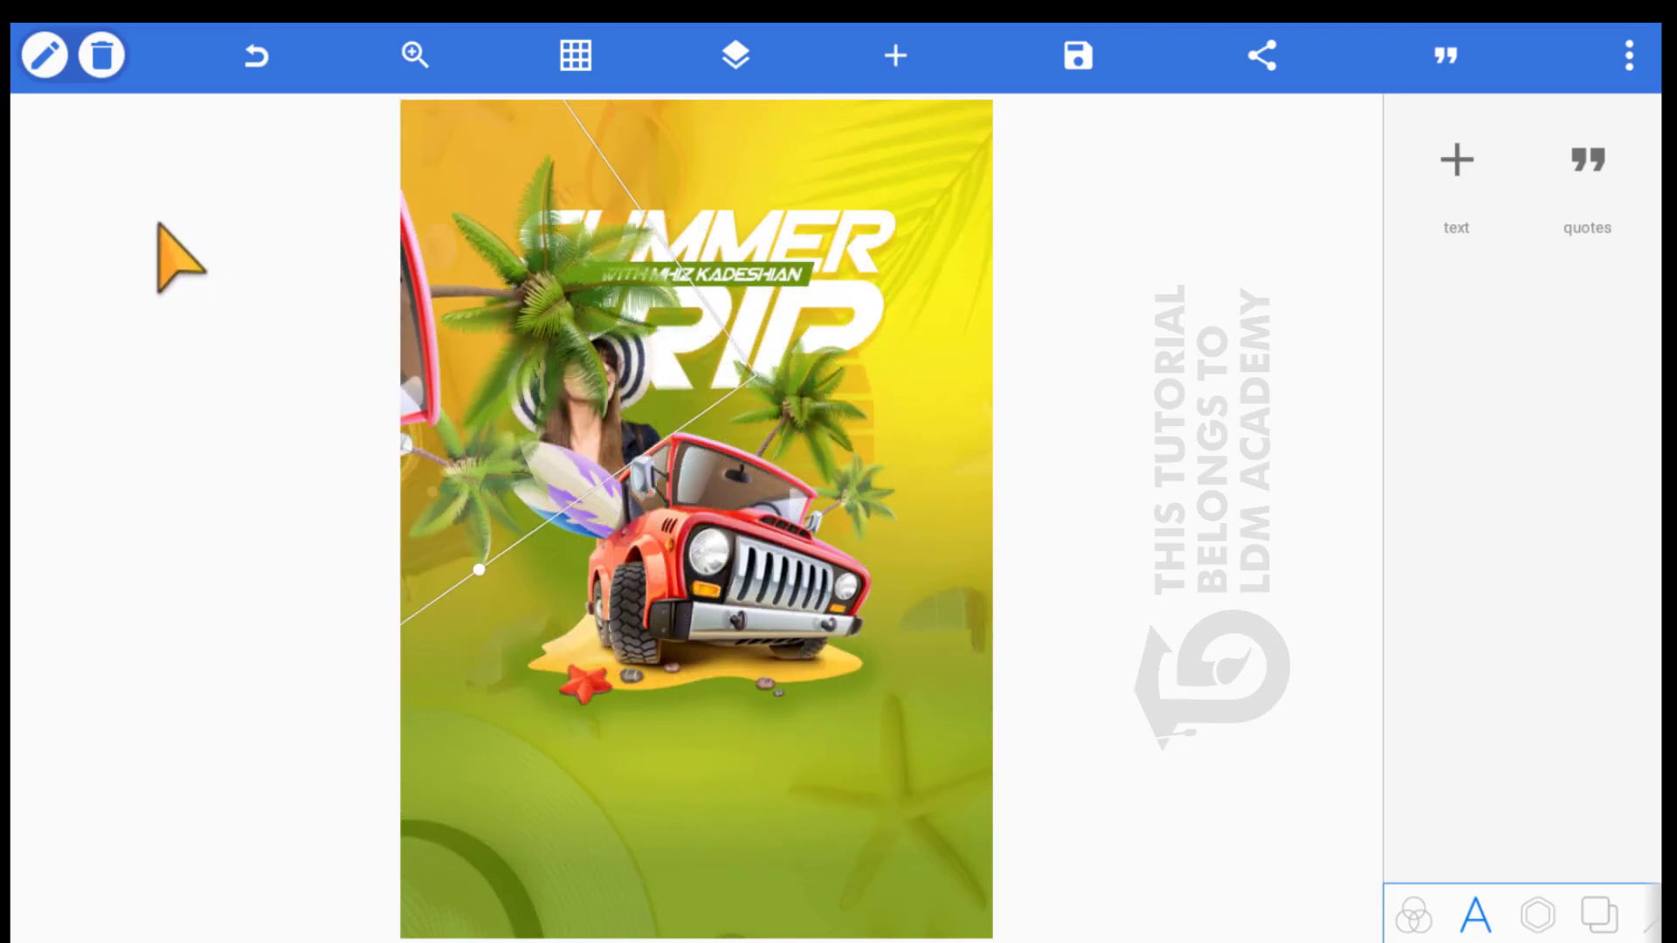
drag(142, 90, 141, 73)
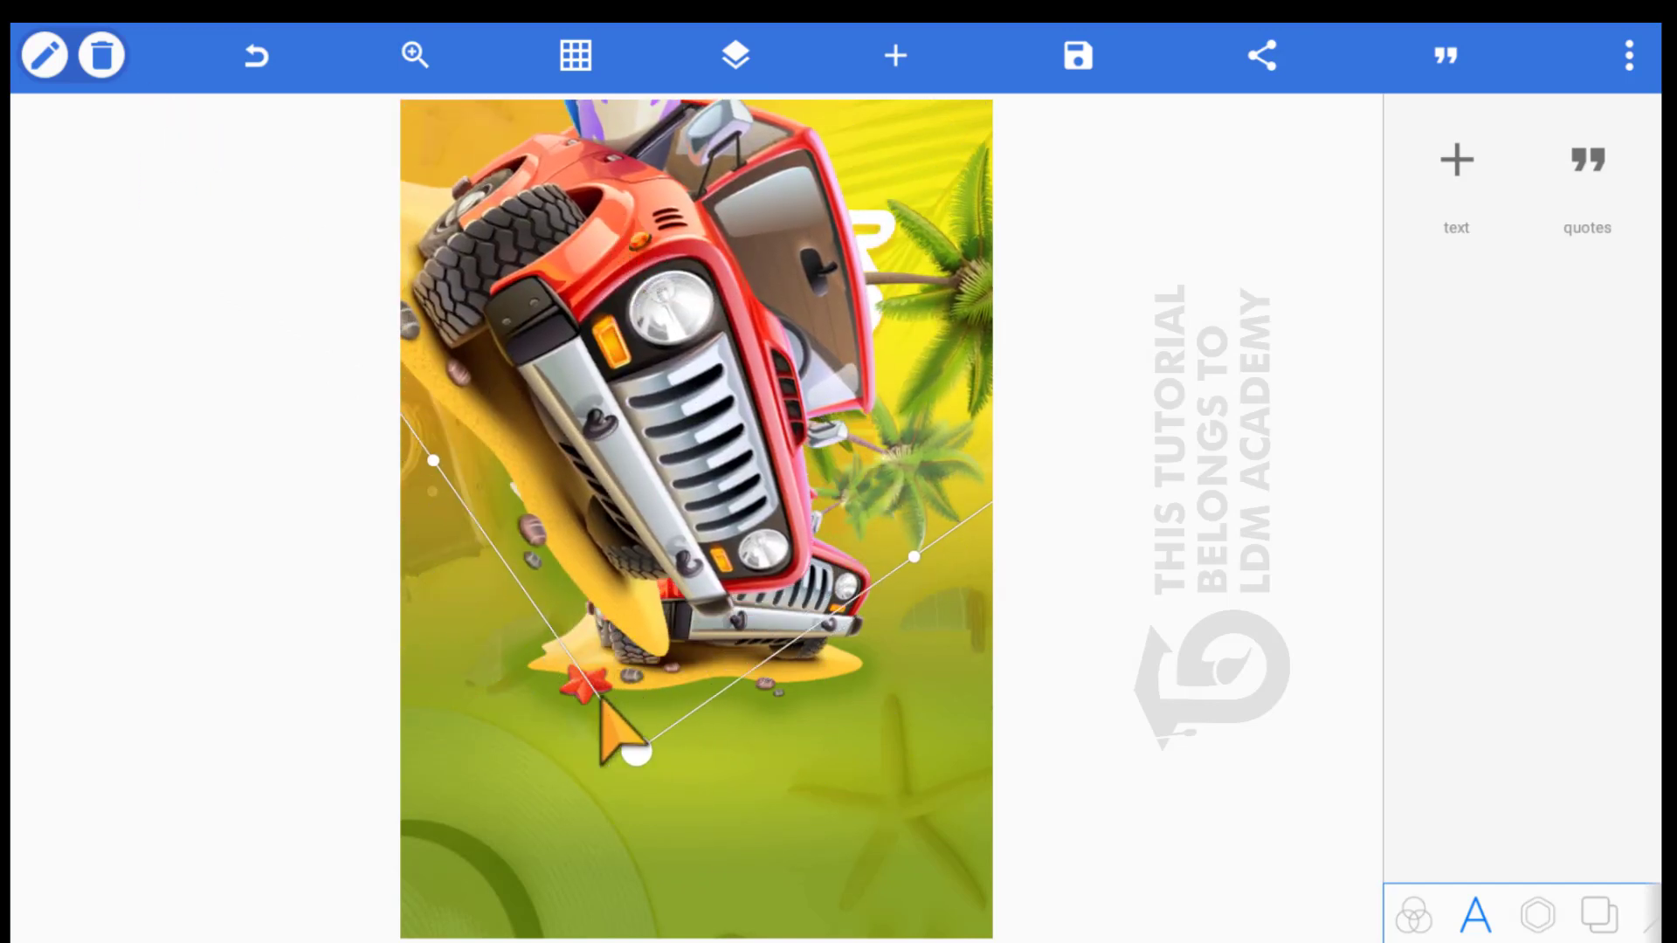
drag(600, 696, 576, 494)
drag(515, 244, 353, 290)
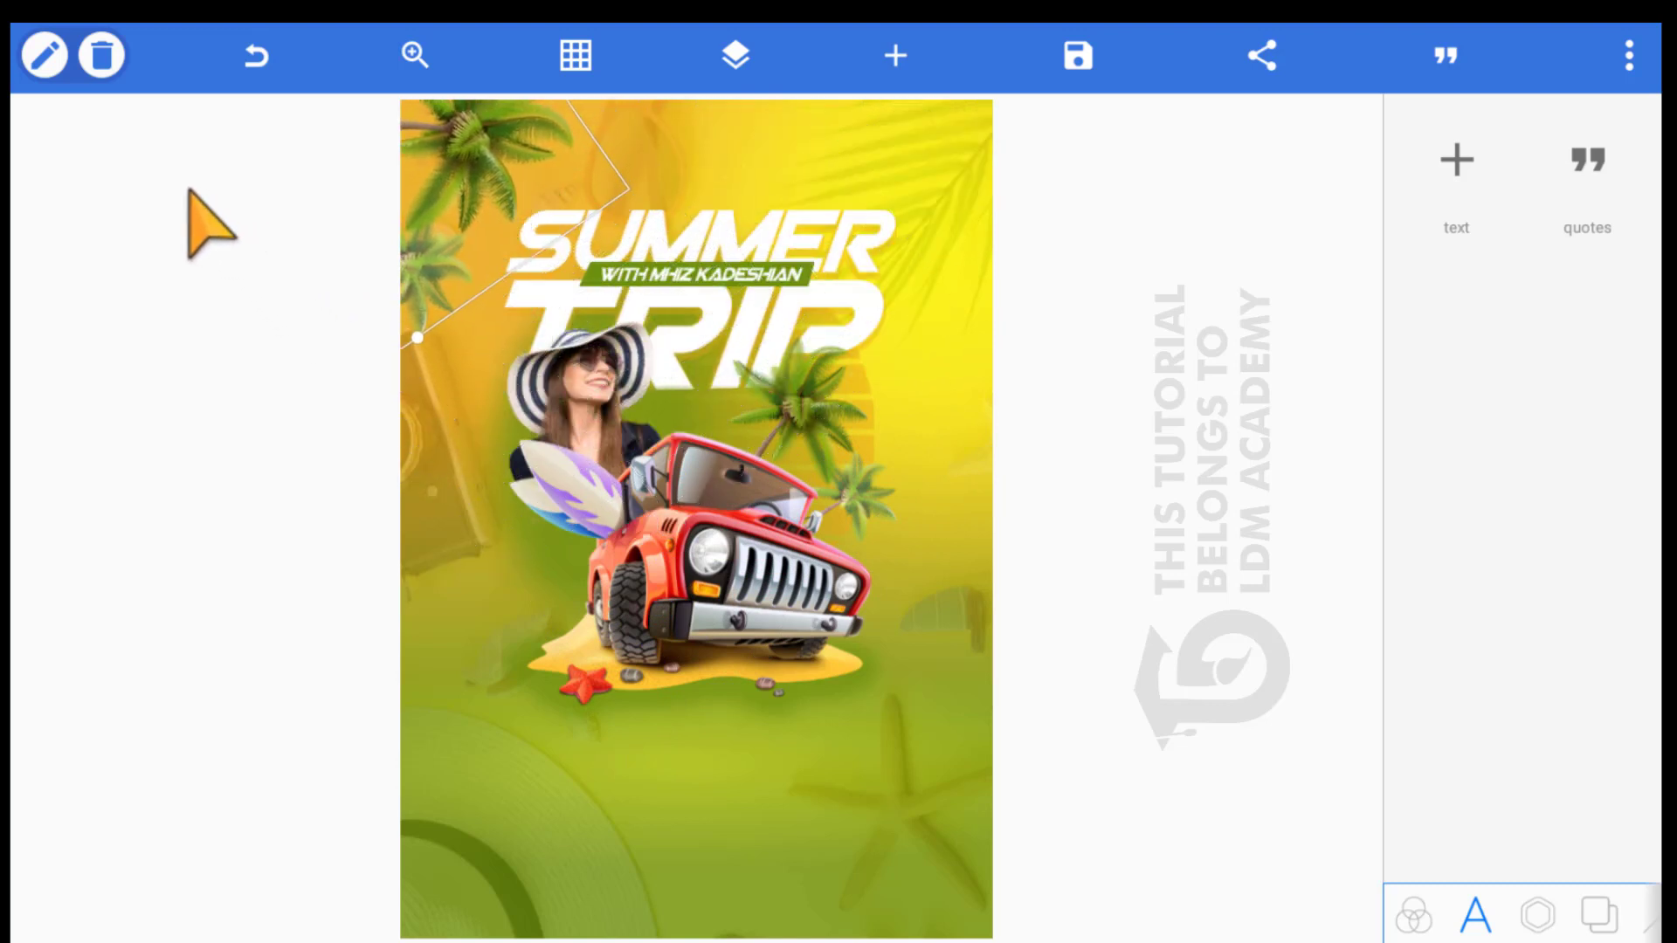
drag(189, 189, 180, 211)
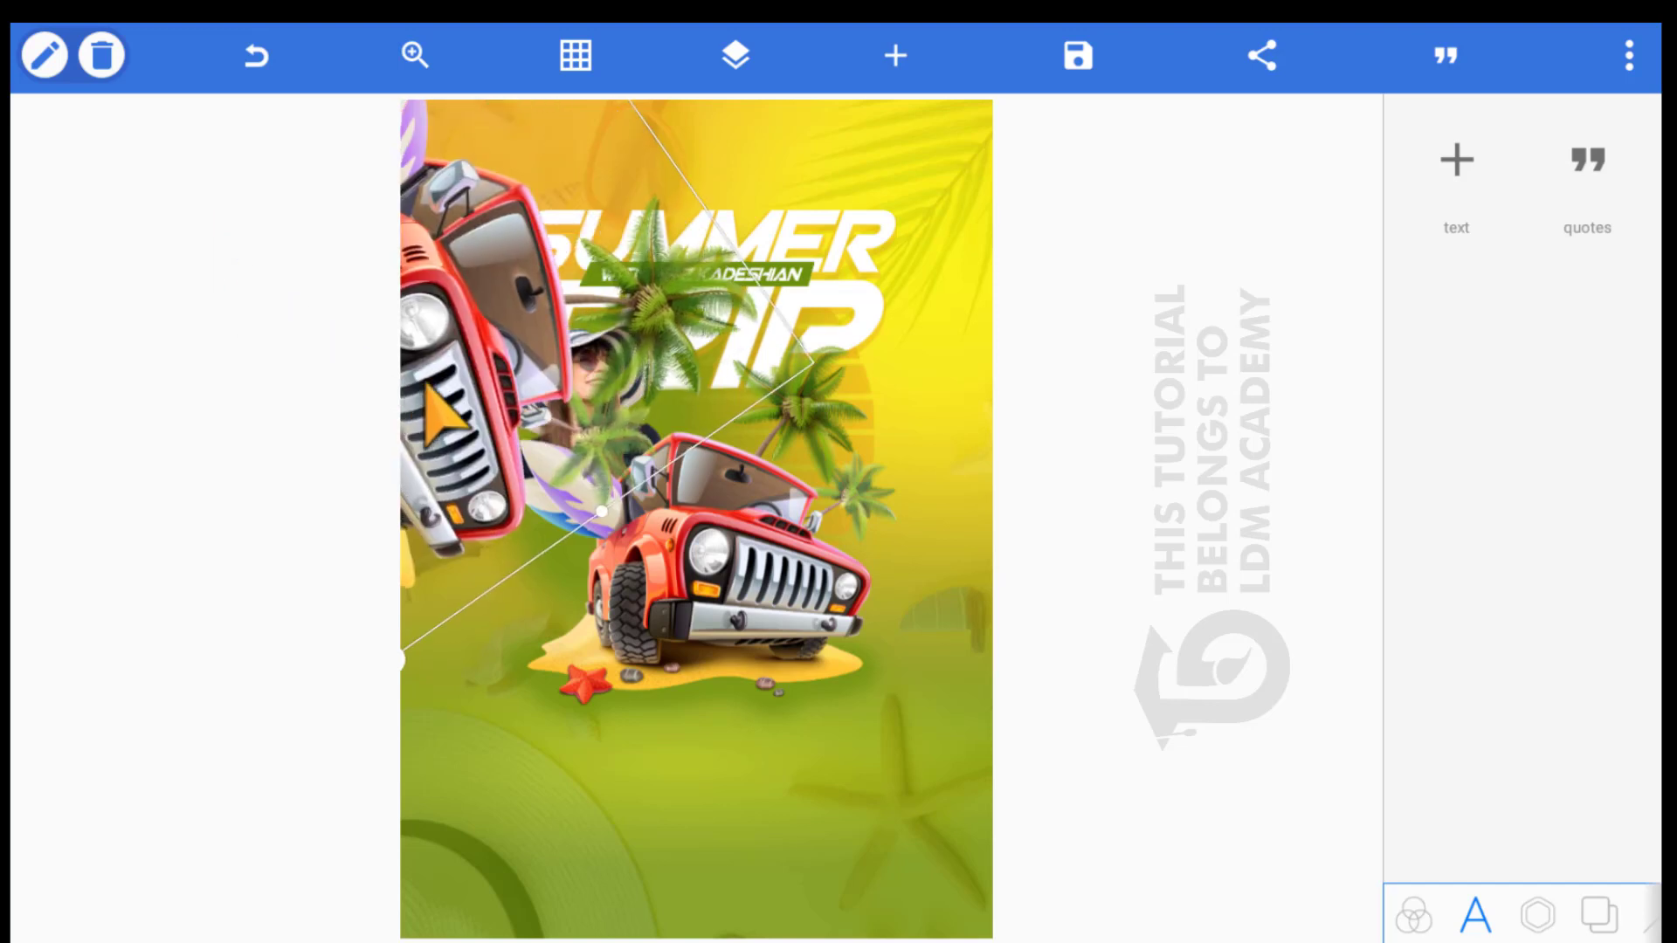
drag(482, 611, 478, 513)
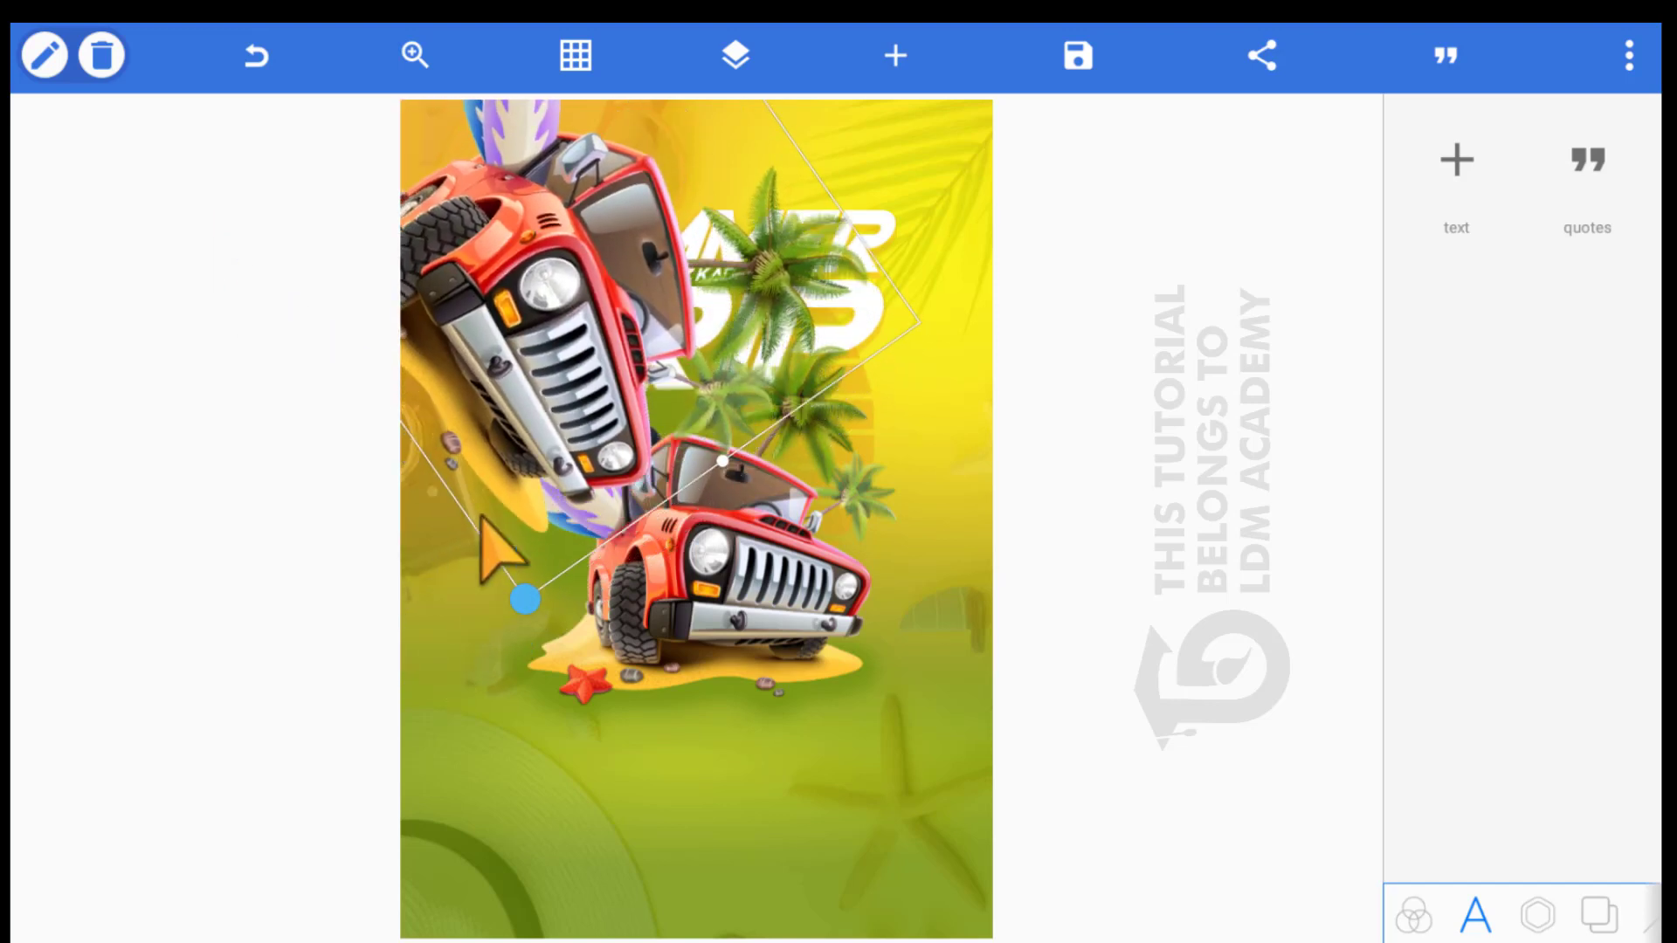
drag(504, 334, 240, 220)
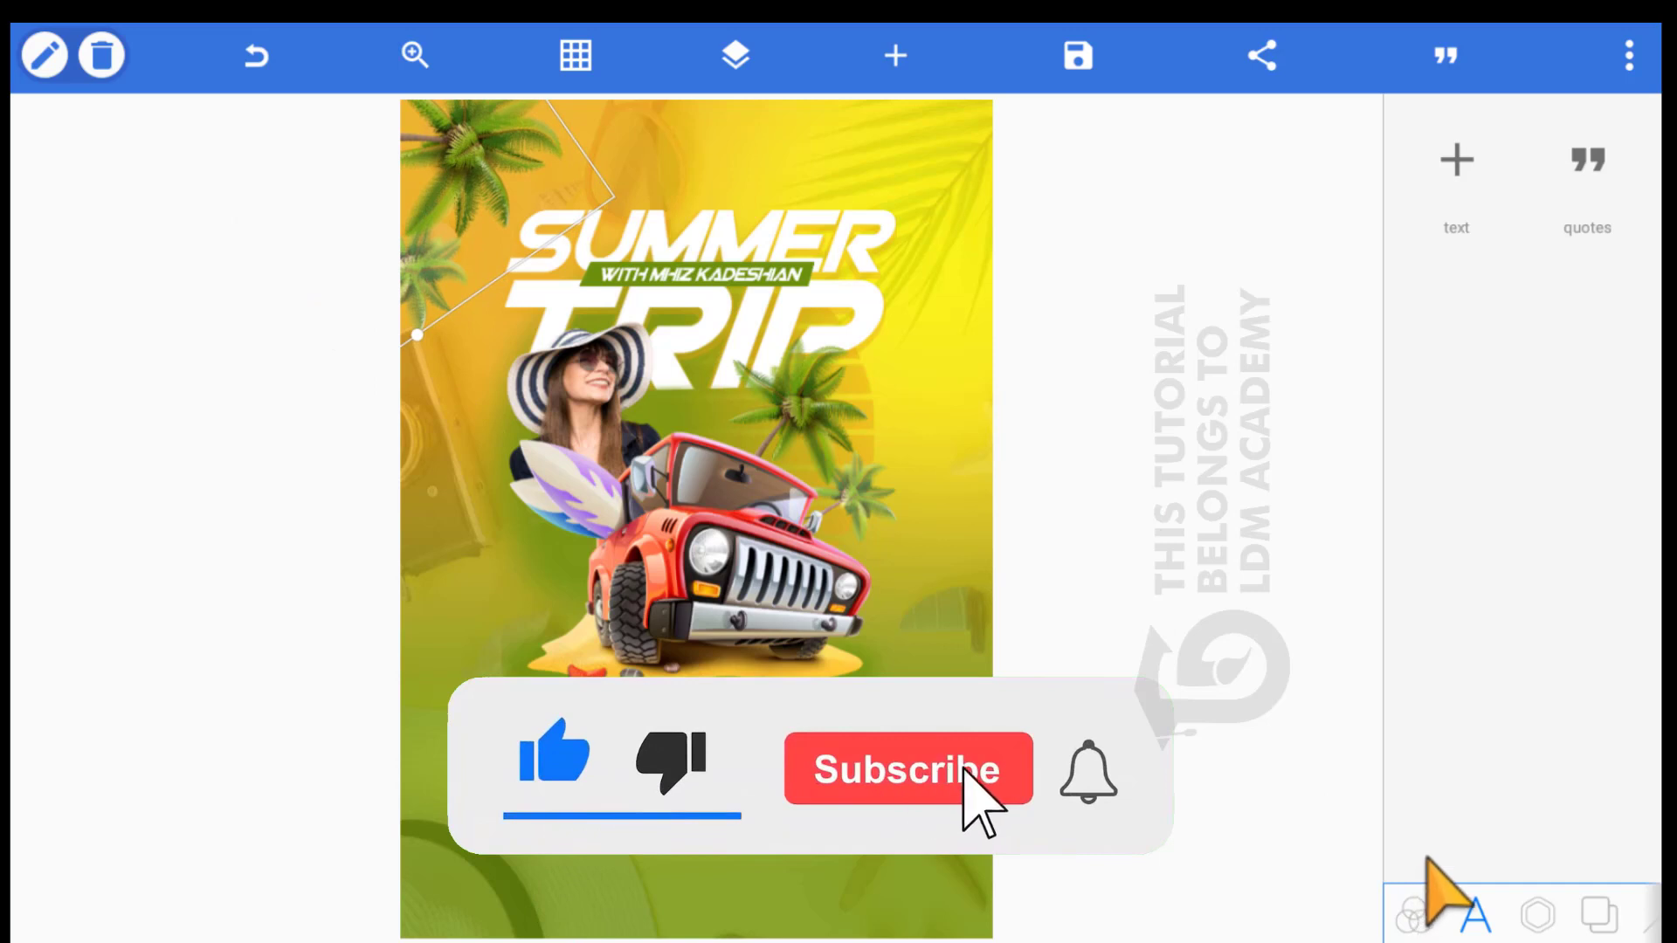
Reduce the opacity of the corner palm image to 79%
click(1537, 915)
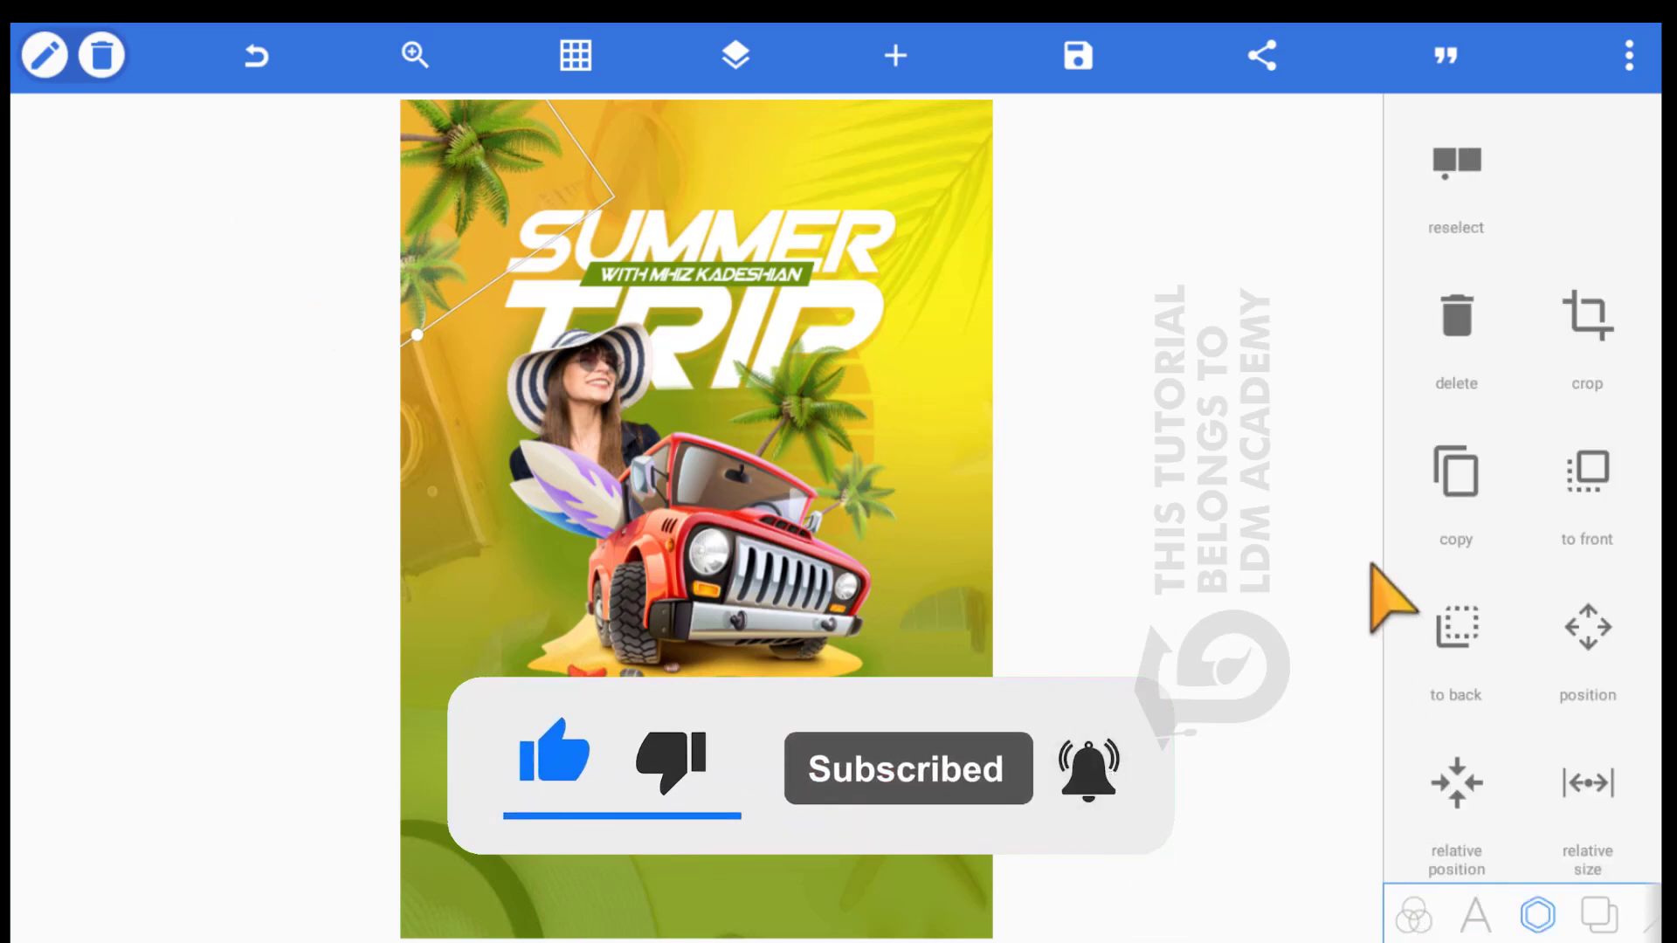
scroll(1373, 611, down, 5)
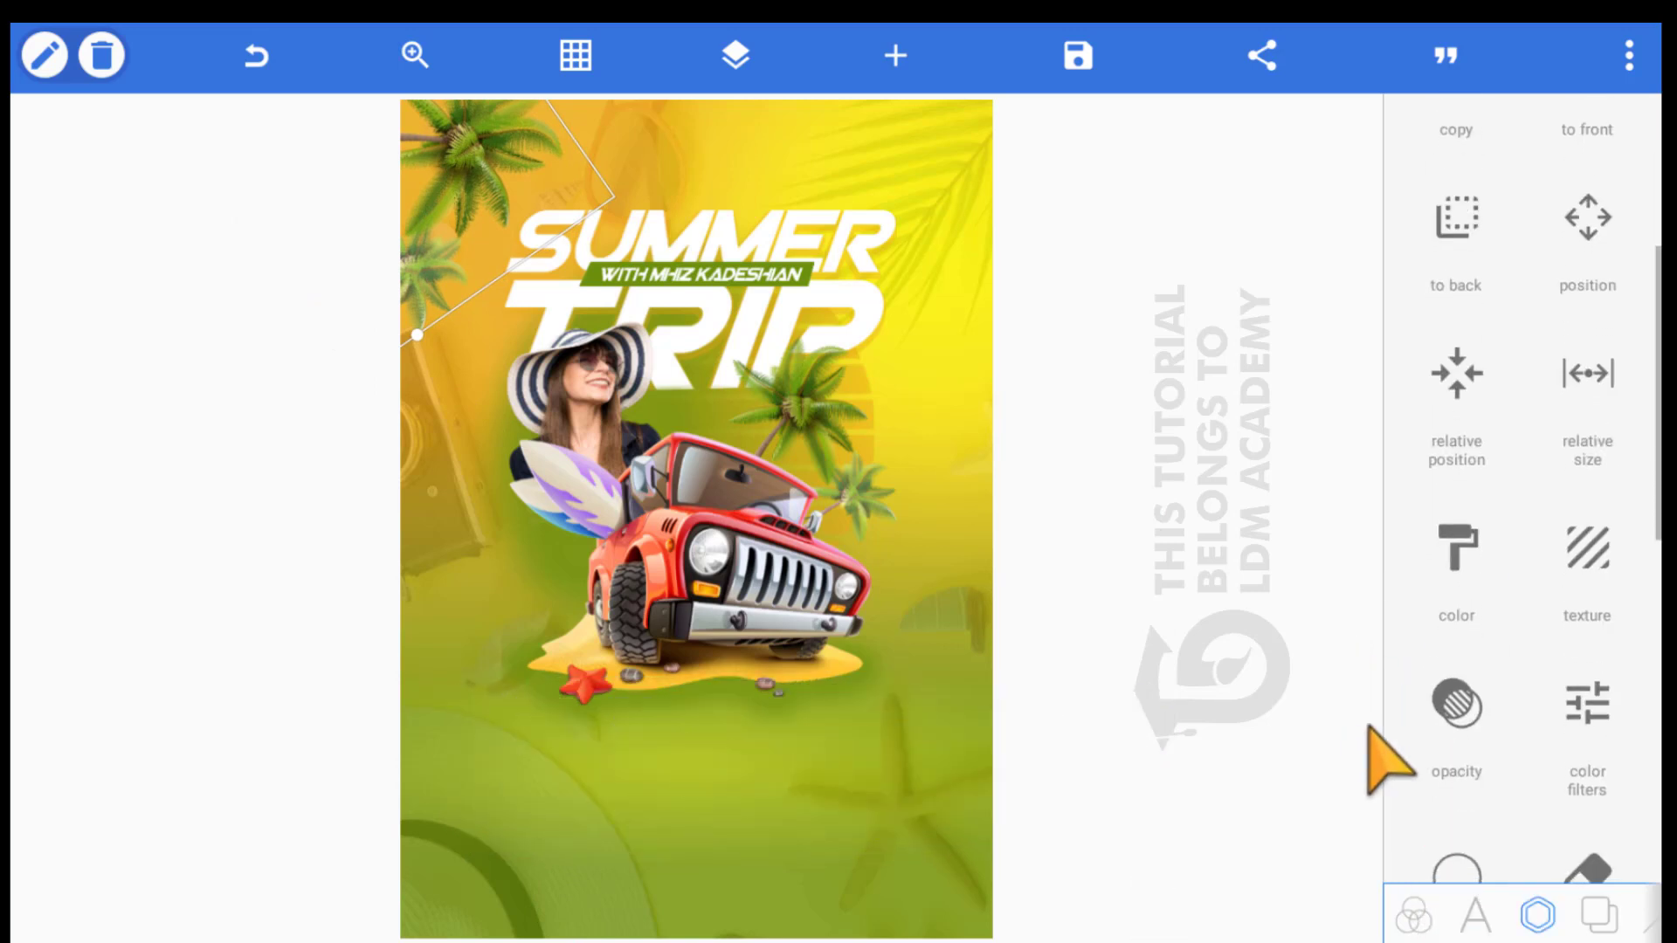
click(1384, 709)
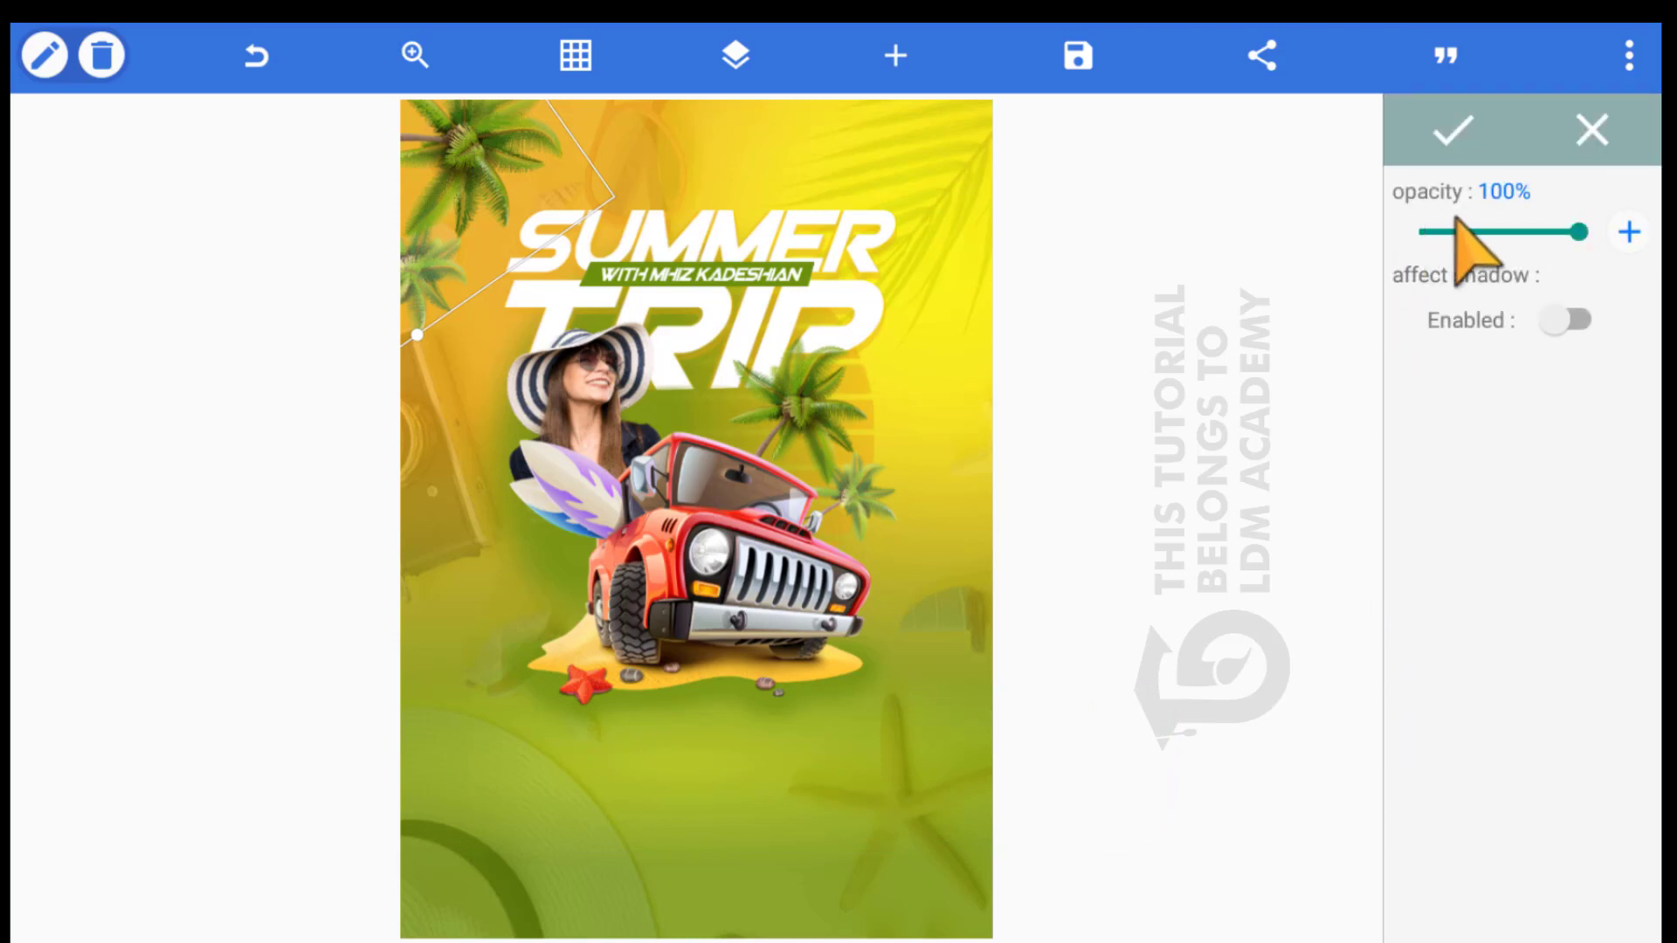
drag(1459, 220, 1352, 244)
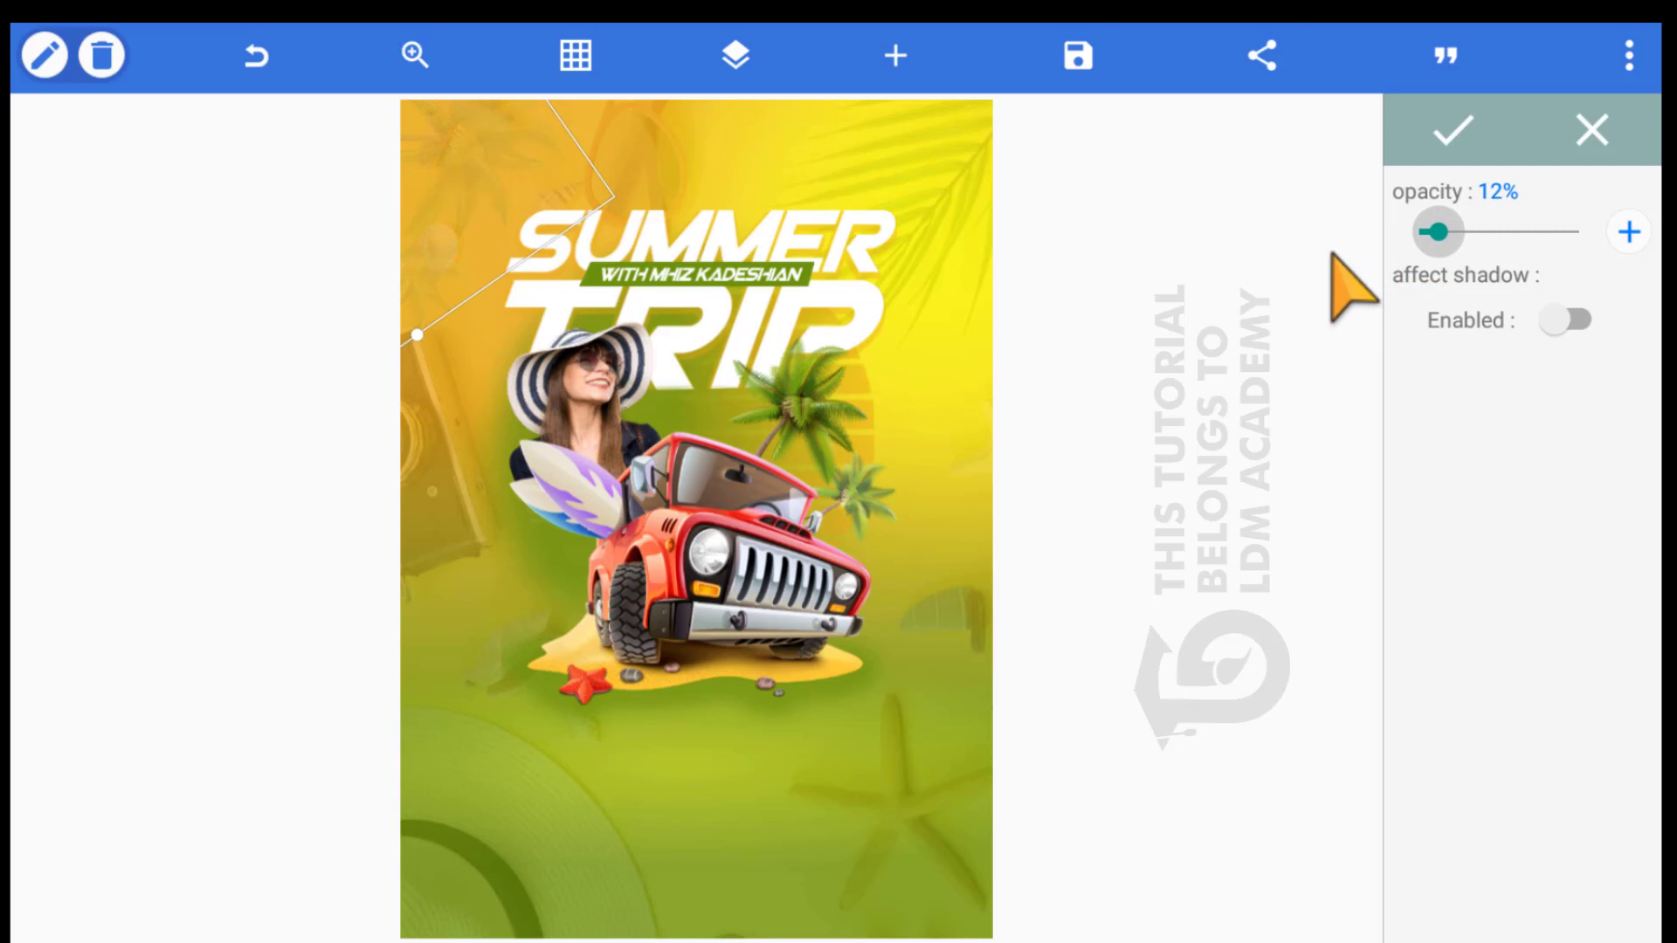
drag(1332, 253, 1422, 308)
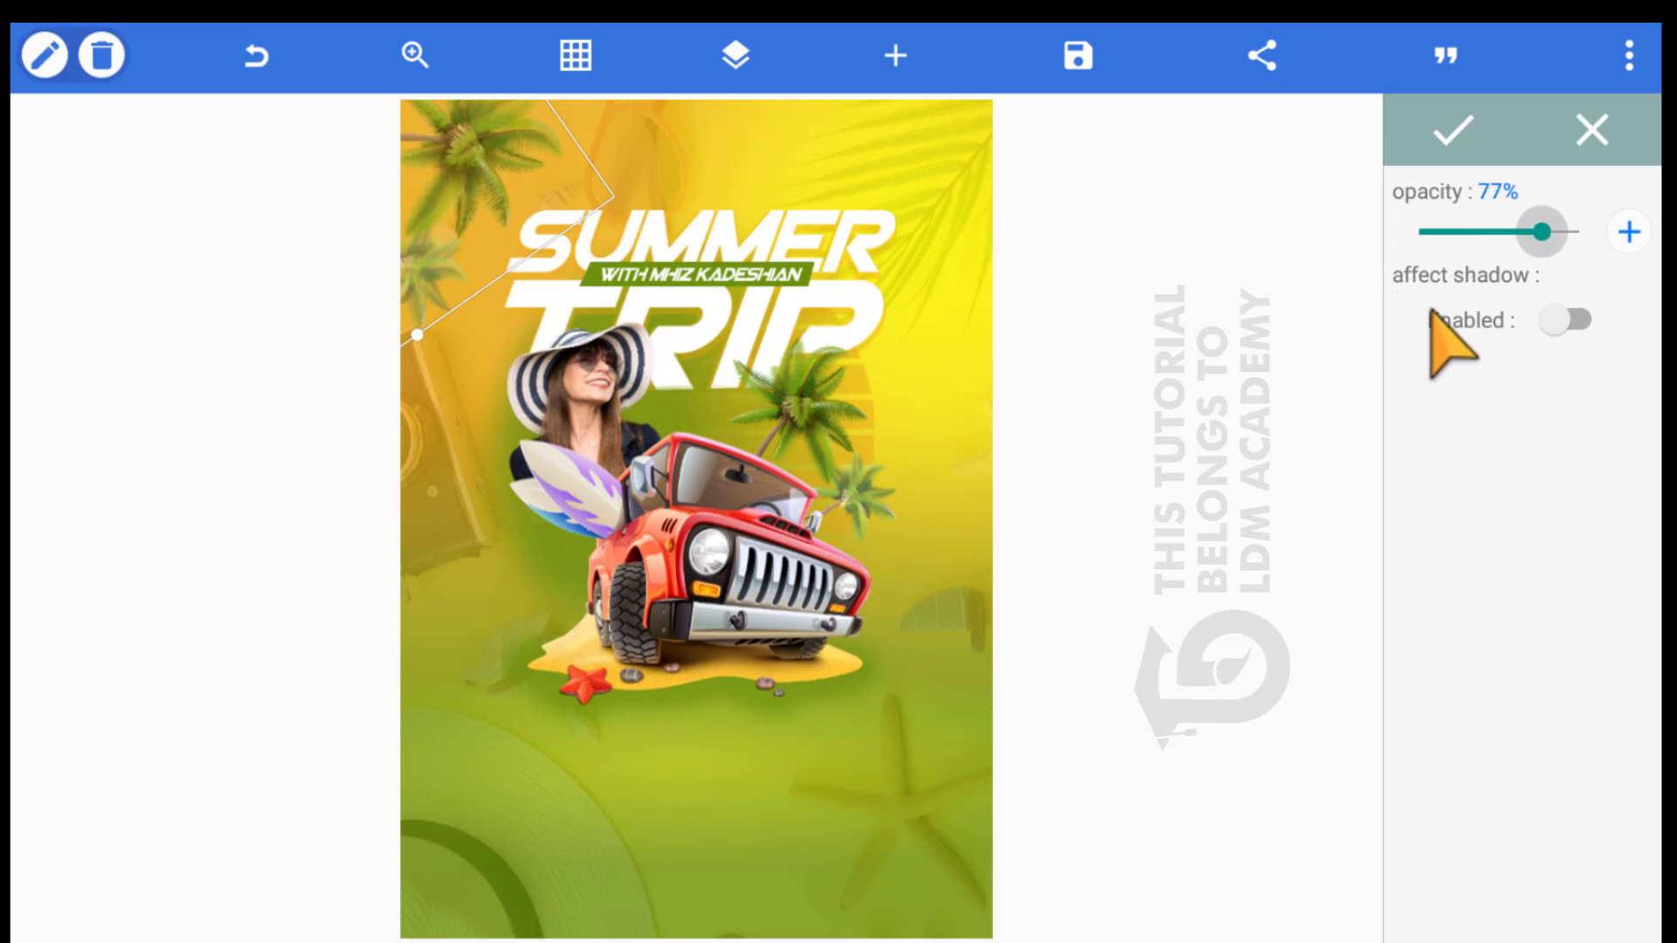
click(1388, 129)
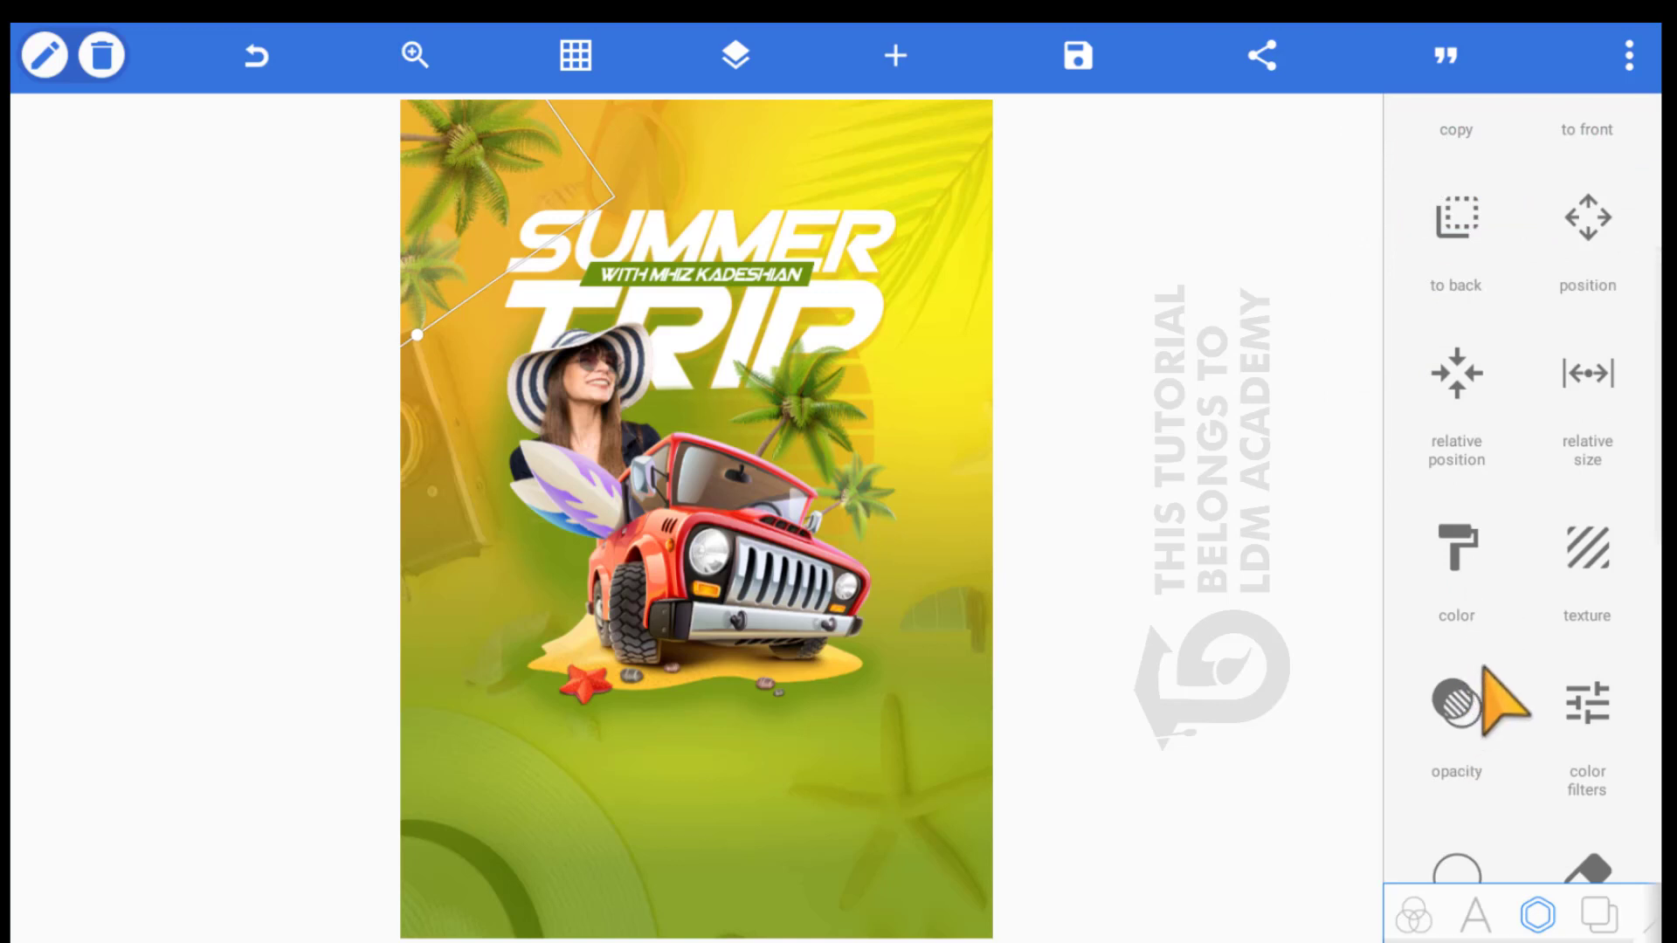
Shift the hue of the corner palm image to -36 with the color filters
click(1576, 699)
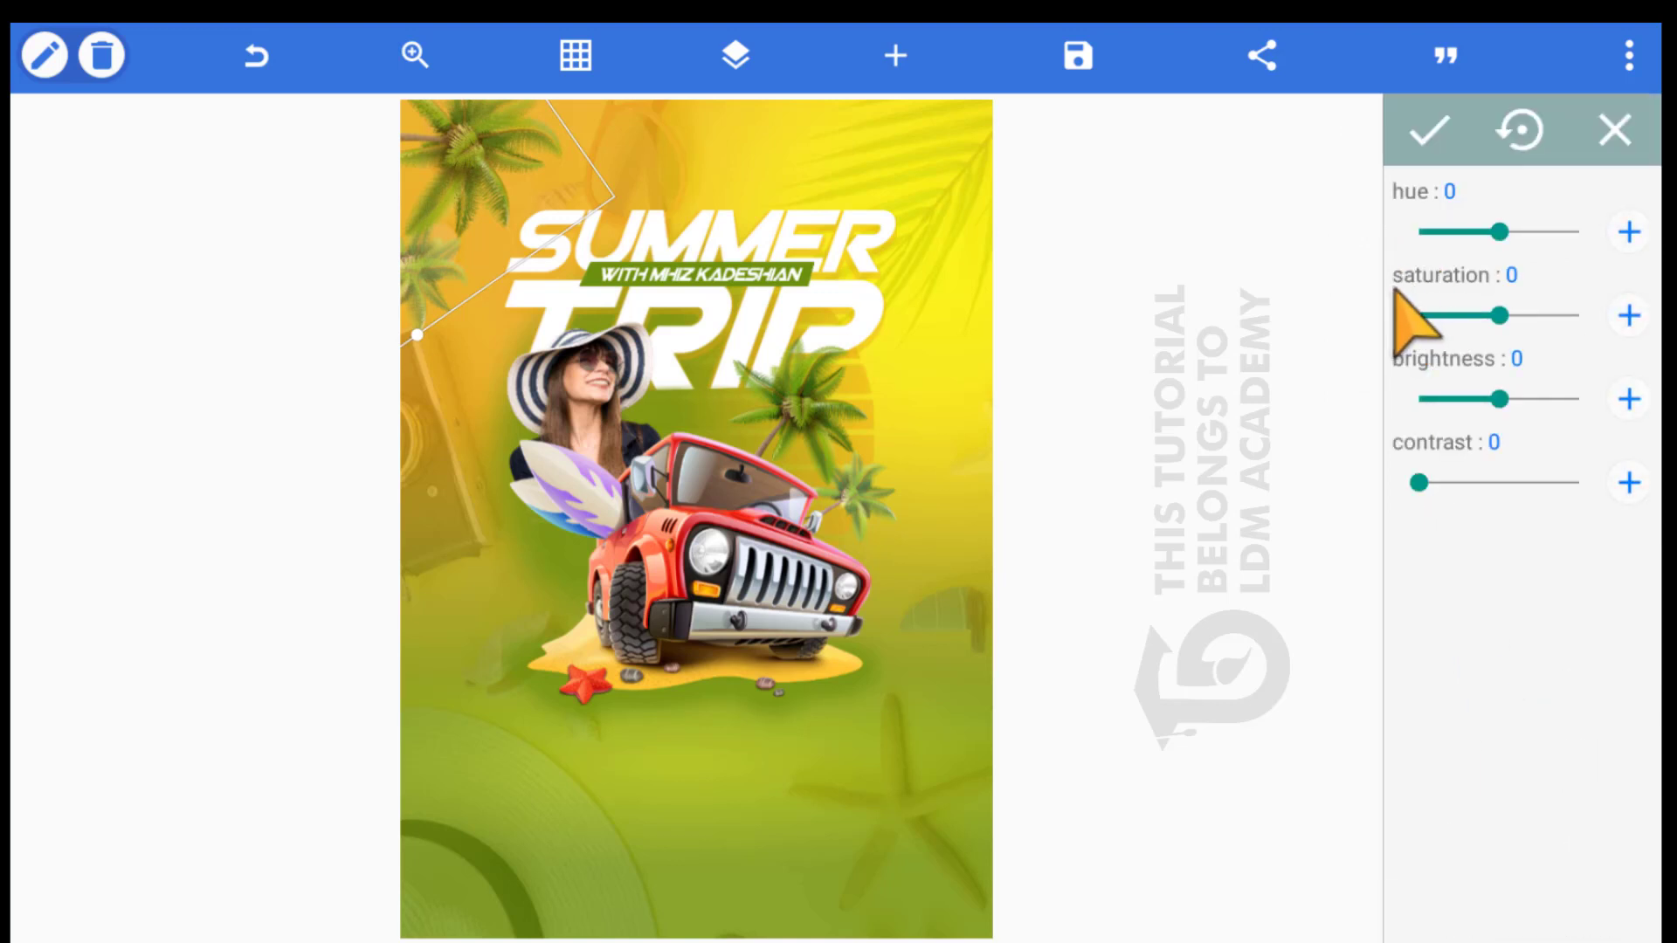
mouse_move(1395, 291)
mouse_down()
mouse_move(1429, 292)
mouse_move(1372, 316)
mouse_move(1404, 322)
mouse_up()
mouse_move(1394, 212)
mouse_down()
mouse_move(1422, 218)
mouse_move(1374, 237)
mouse_up()
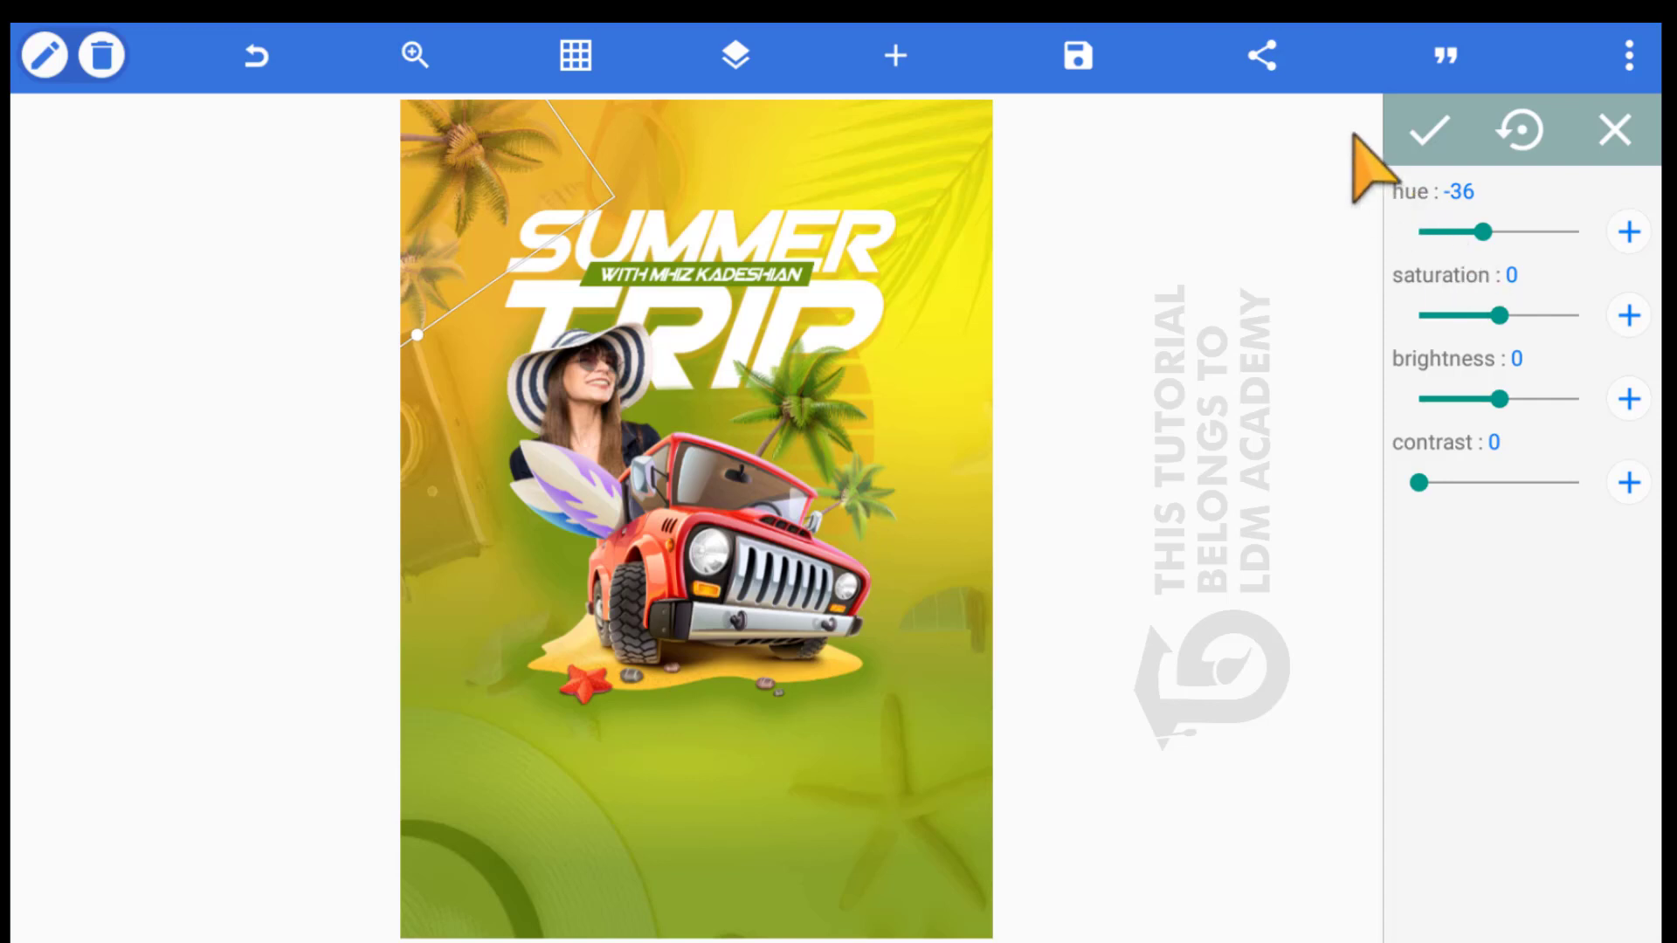
click(1419, 131)
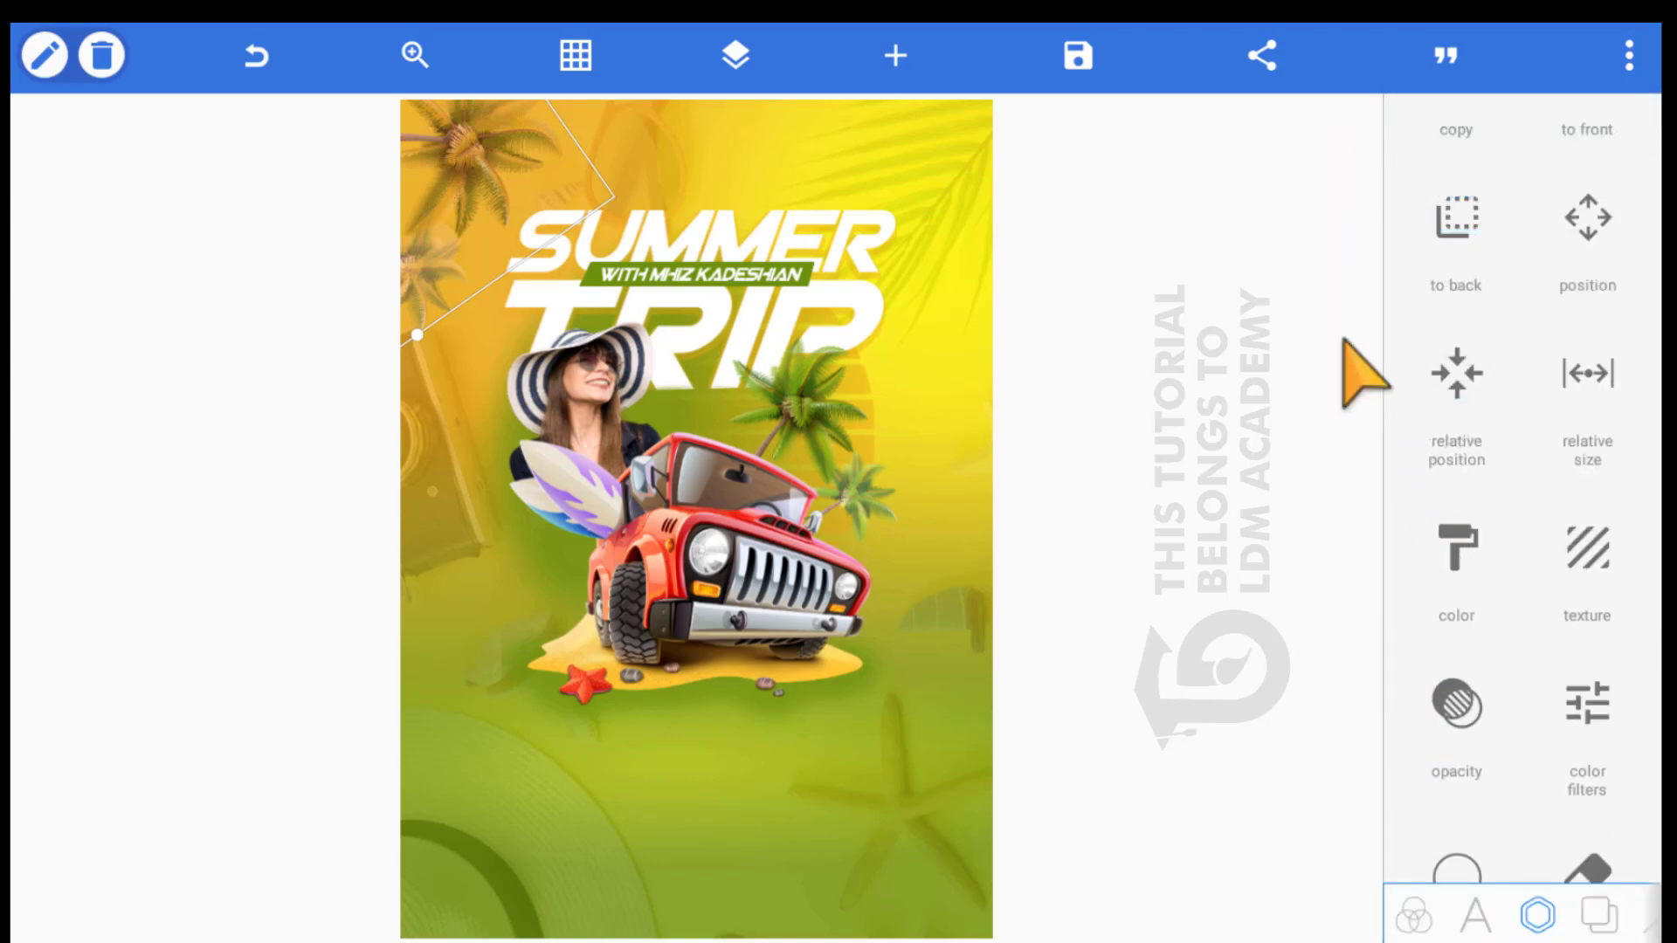
Fade the corner palm image into the background by setting its opacity to 14%, and deselect it
click(1364, 661)
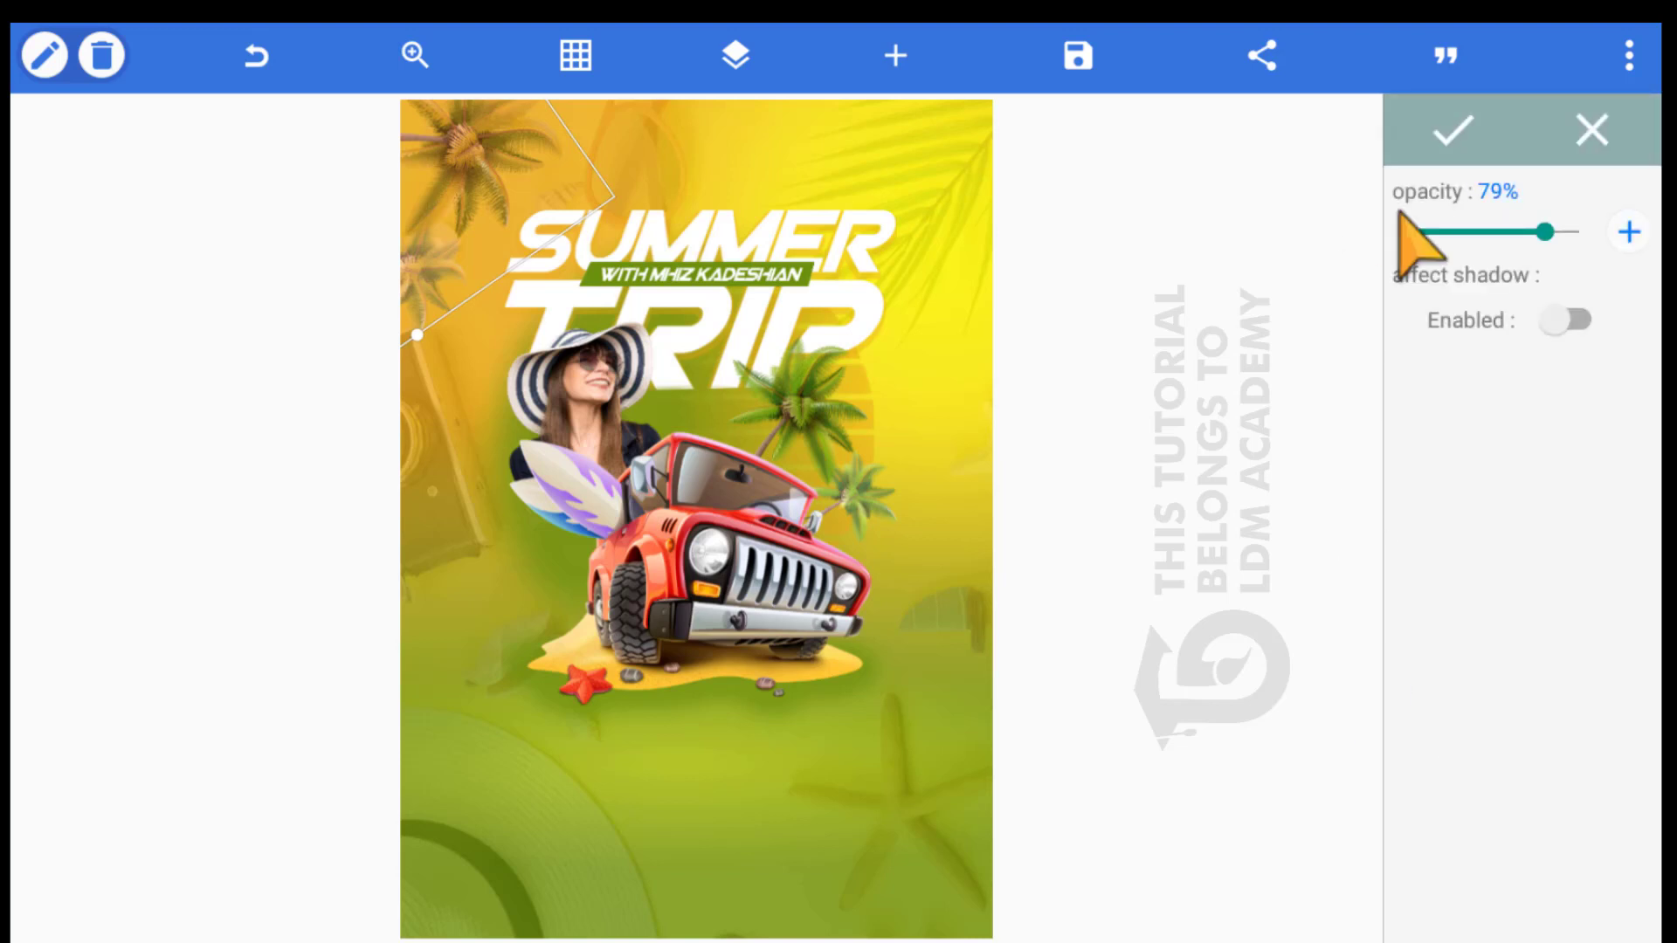
drag(1433, 217, 1345, 258)
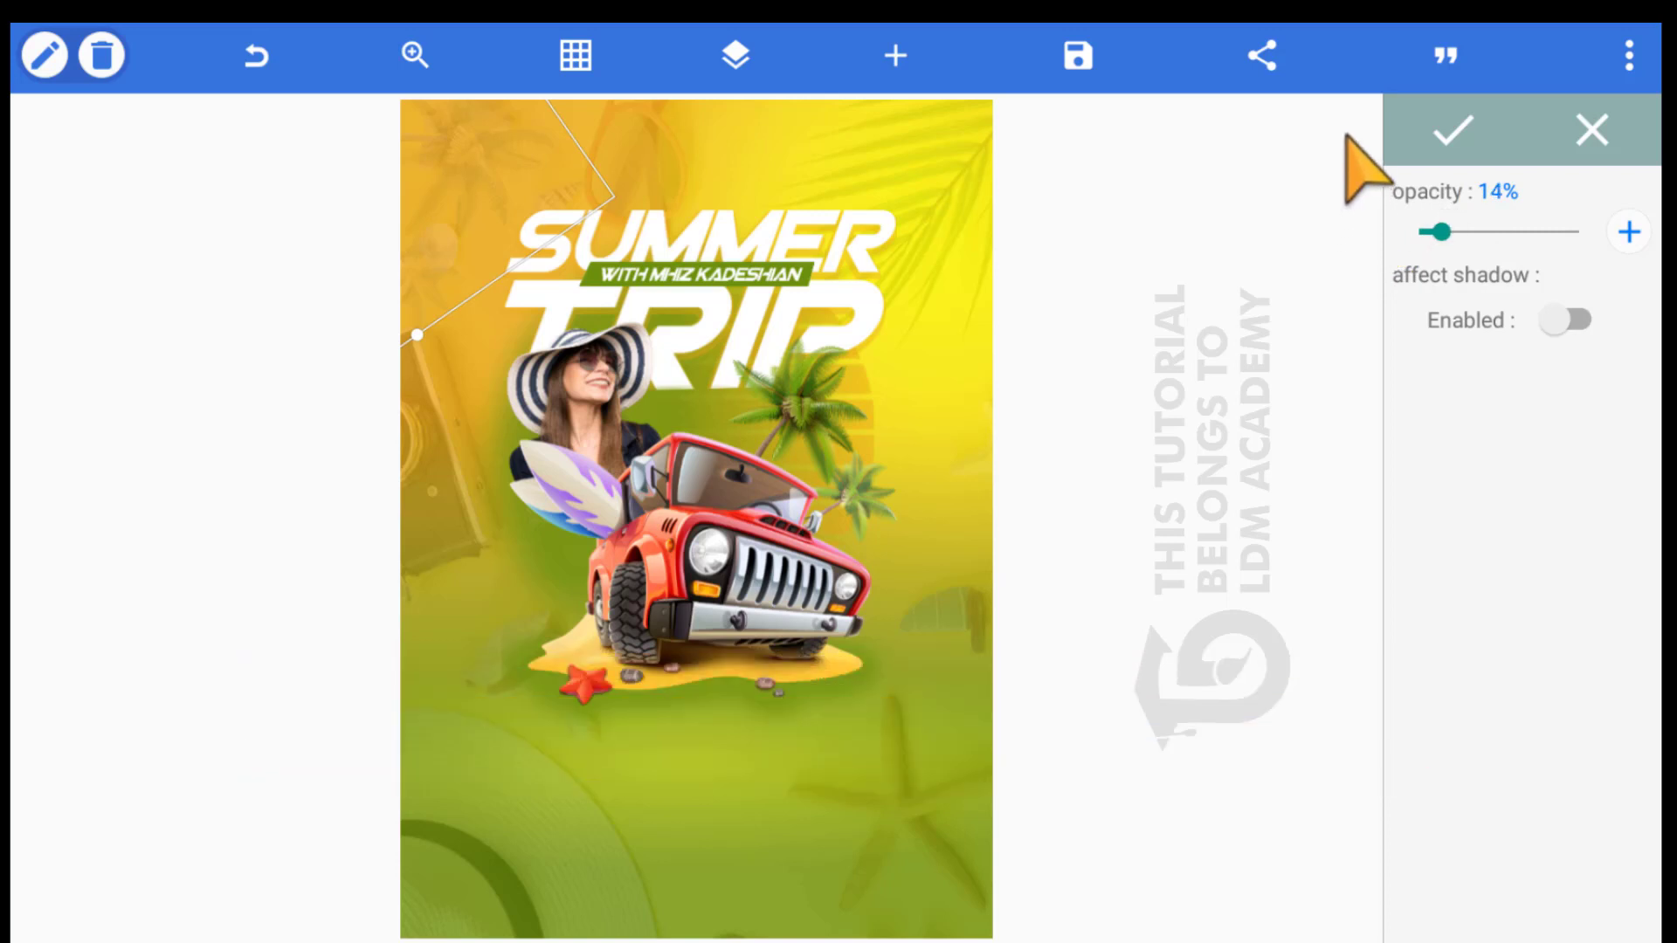
click(1450, 131)
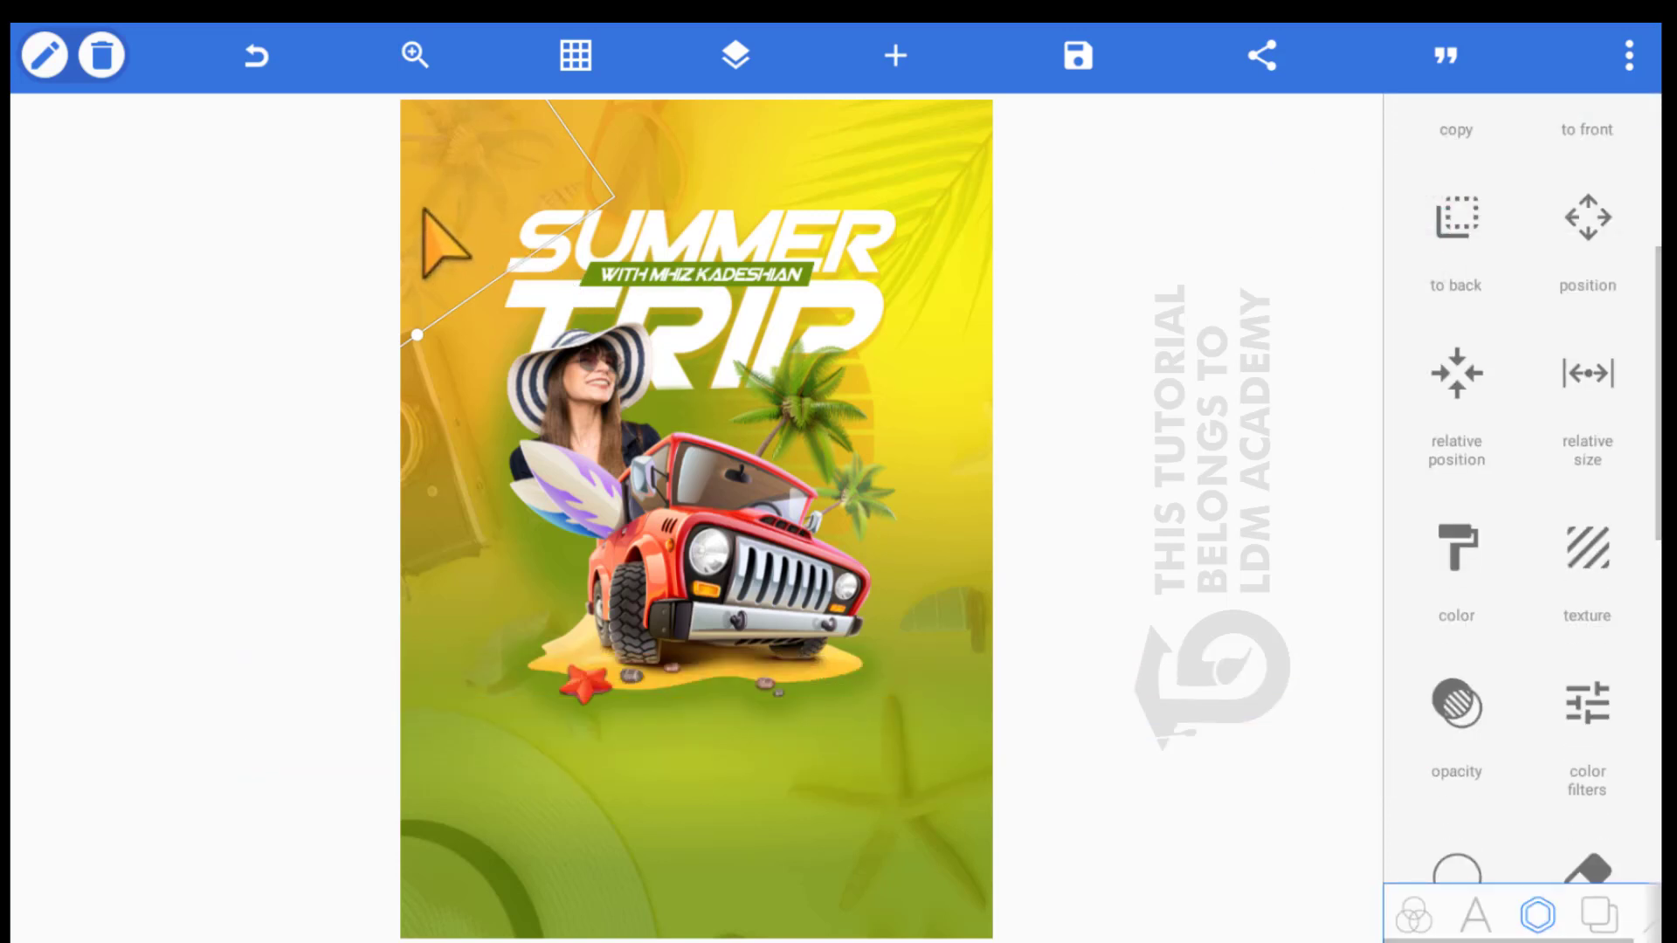
drag(423, 209, 421, 204)
click(696, 659)
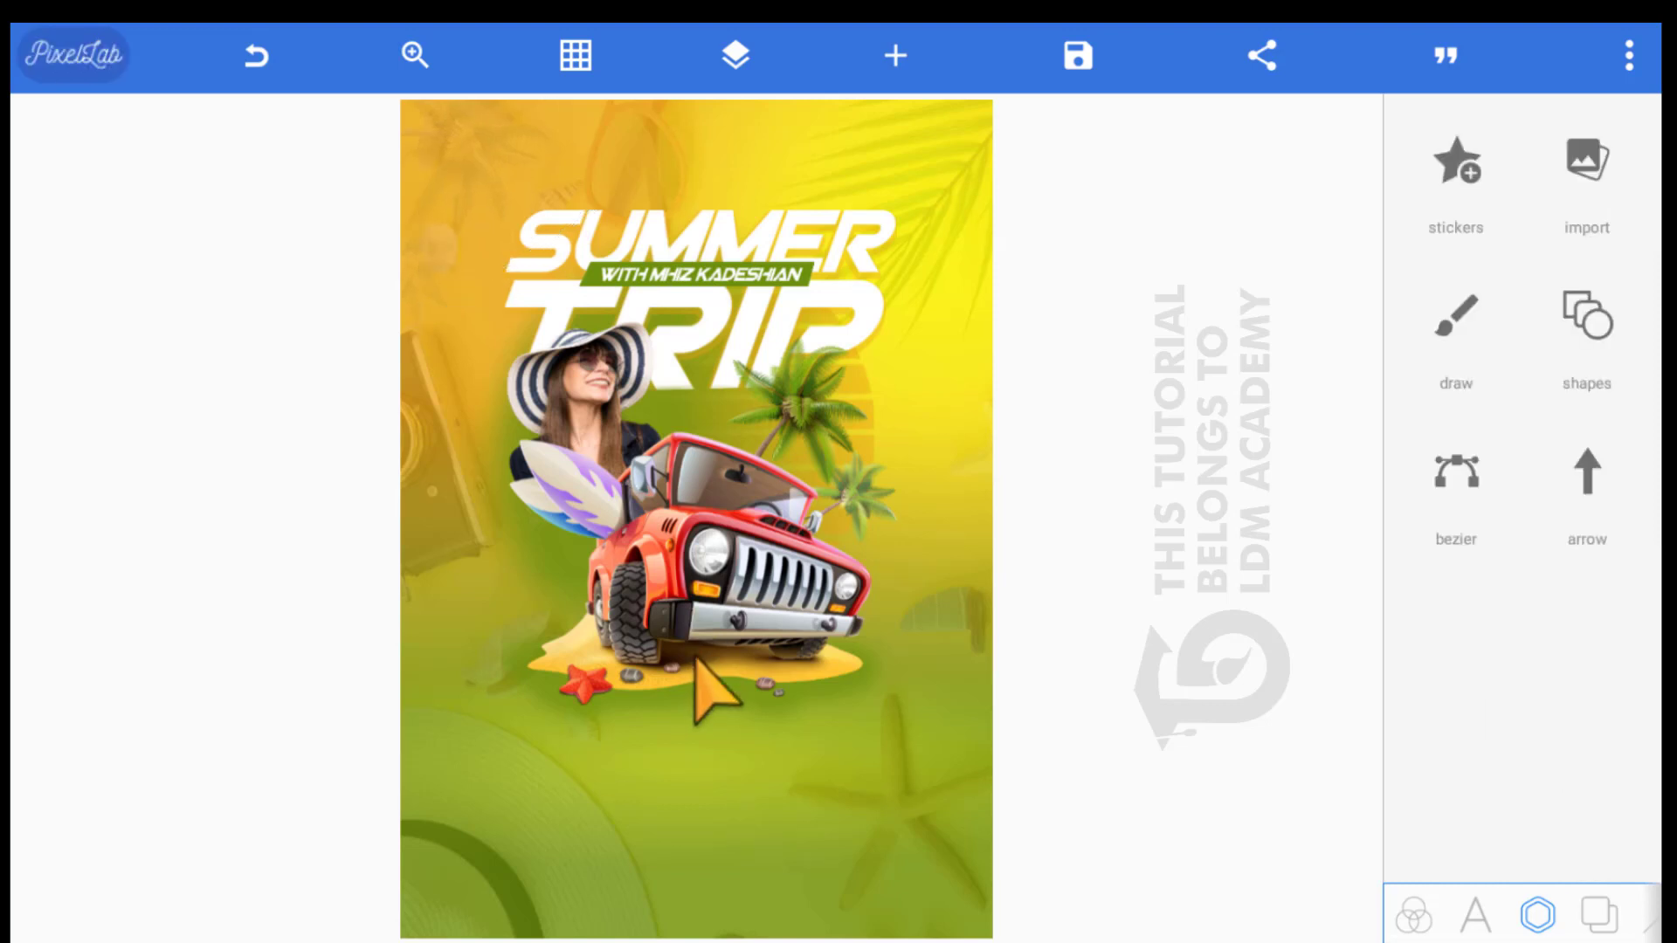
Show the layer list and lock the green guest bar layer so that all the upper layers are locked
click(735, 55)
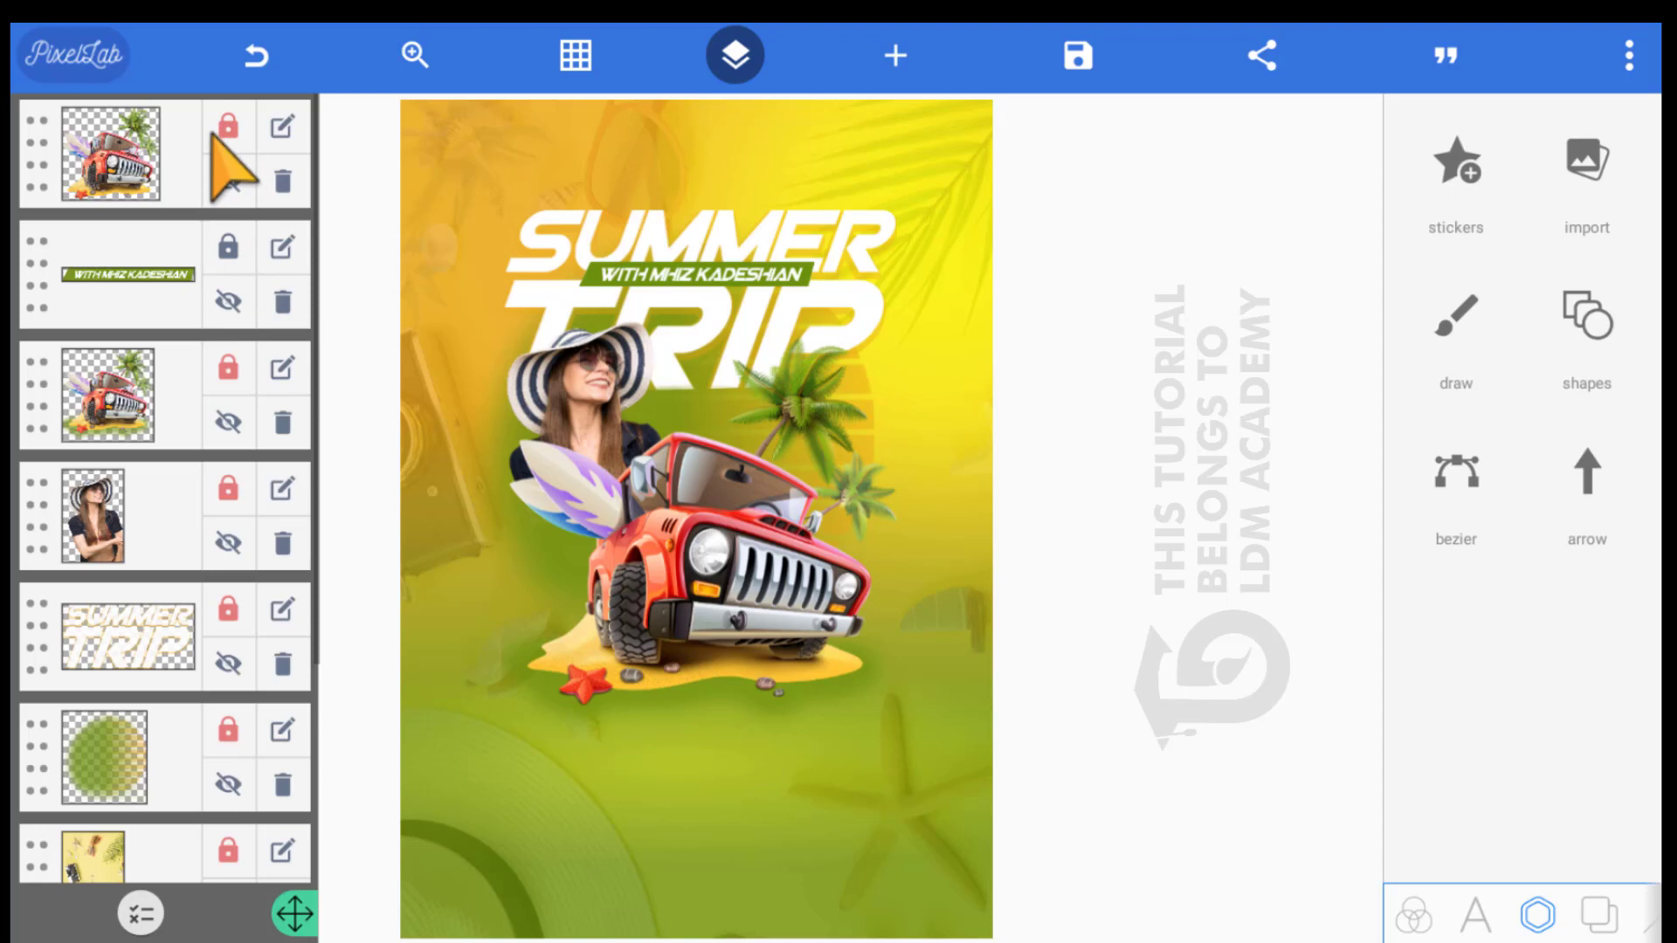
click(225, 248)
click(227, 367)
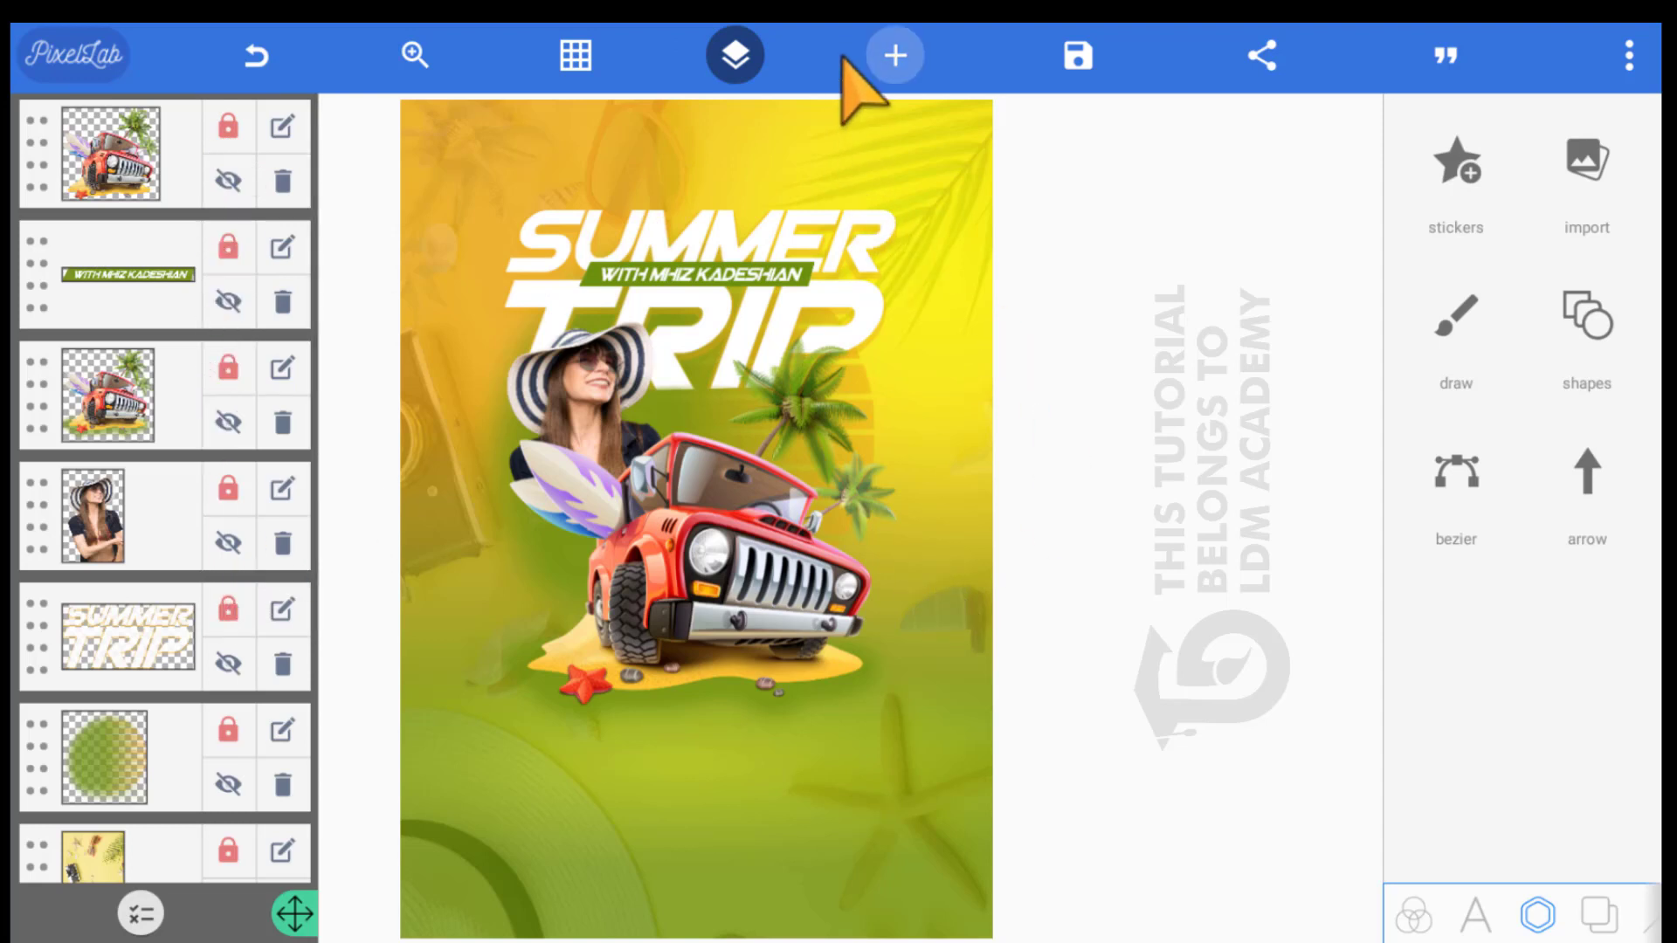
Import the dark scatter rectangle image, uncropped, as a new top layer
click(891, 57)
click(891, 325)
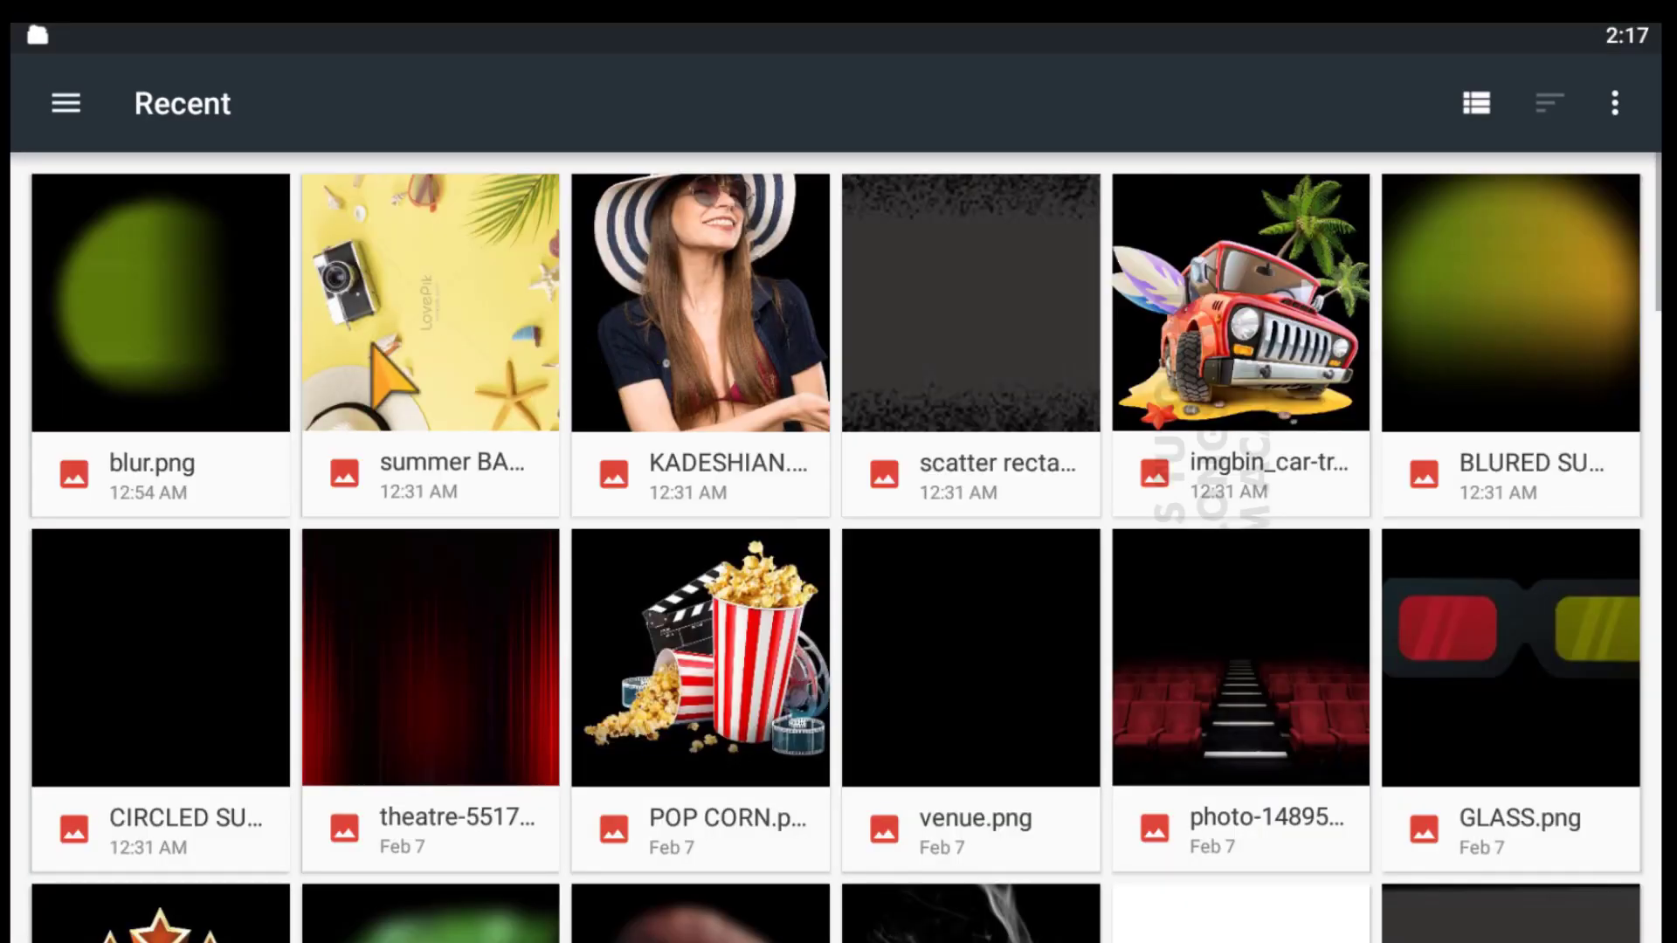
click(957, 365)
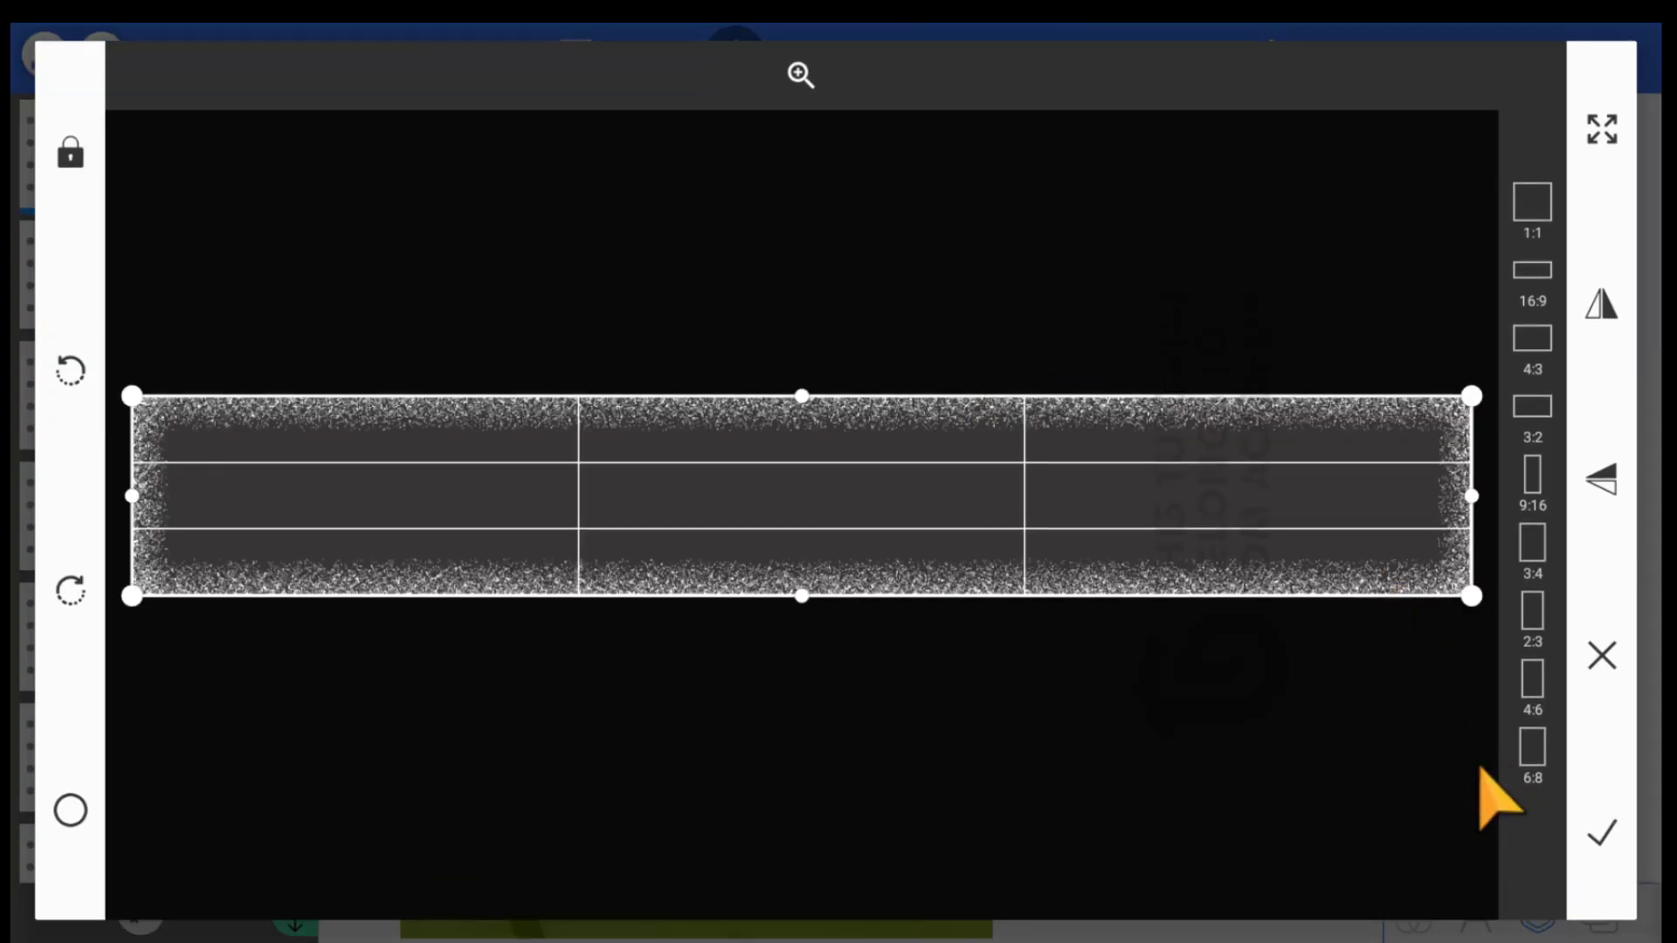
click(1601, 832)
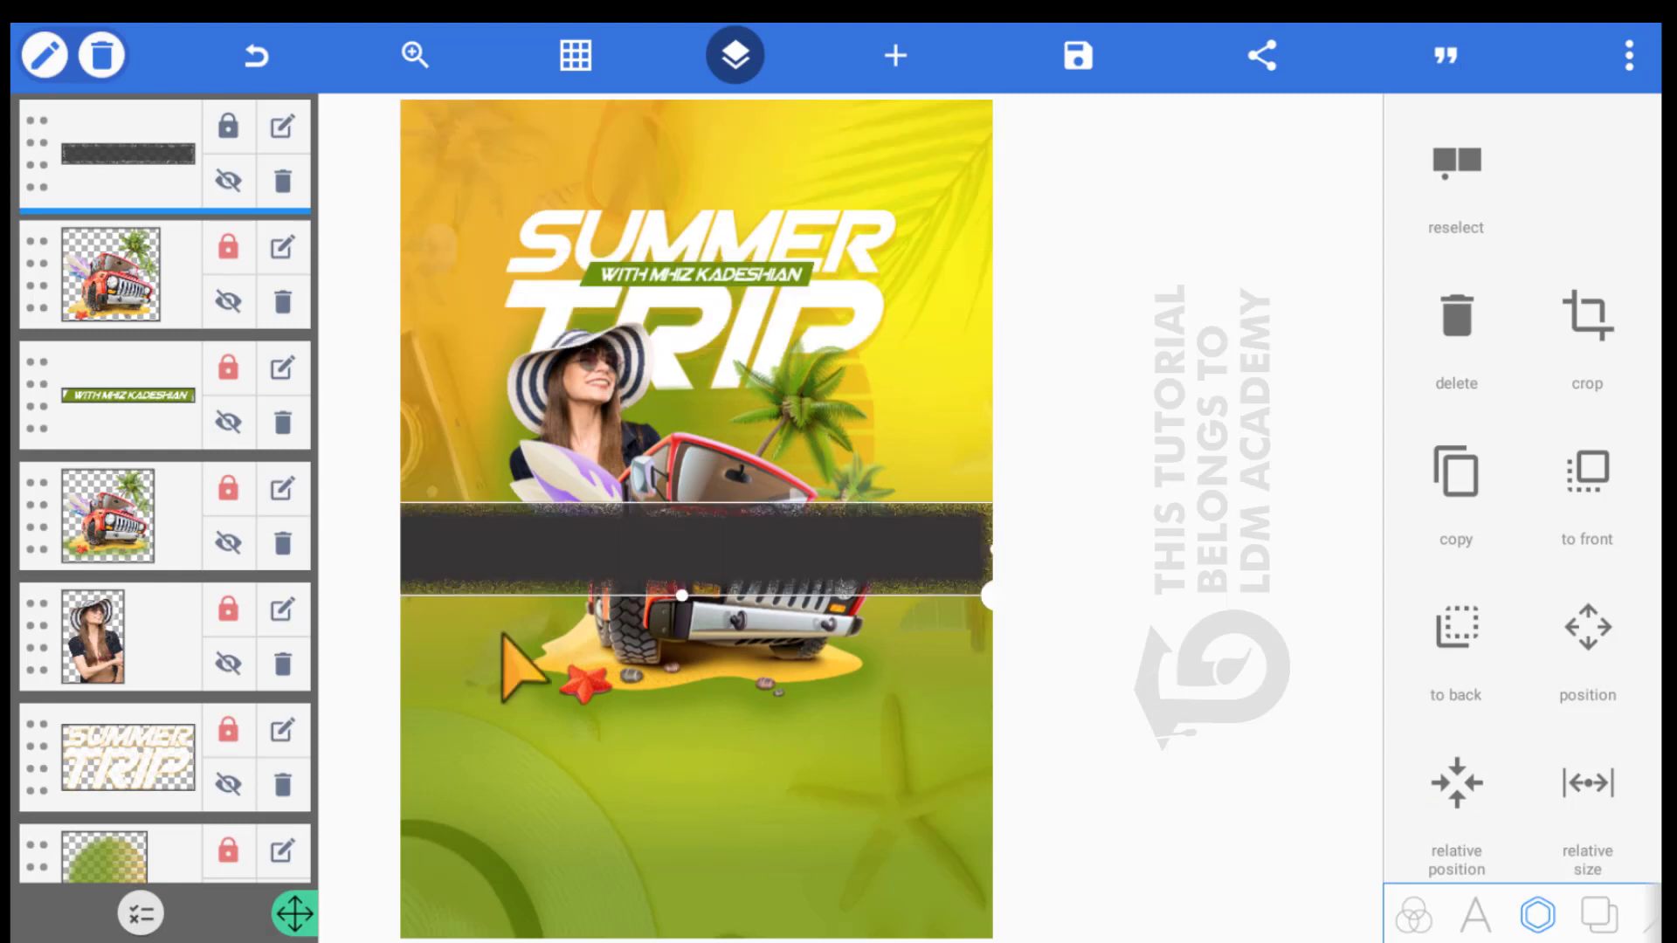
Place the dark scatter rectangle just below the jeep and resize it to slightly less than the flyer's width
drag(503, 634, 442, 714)
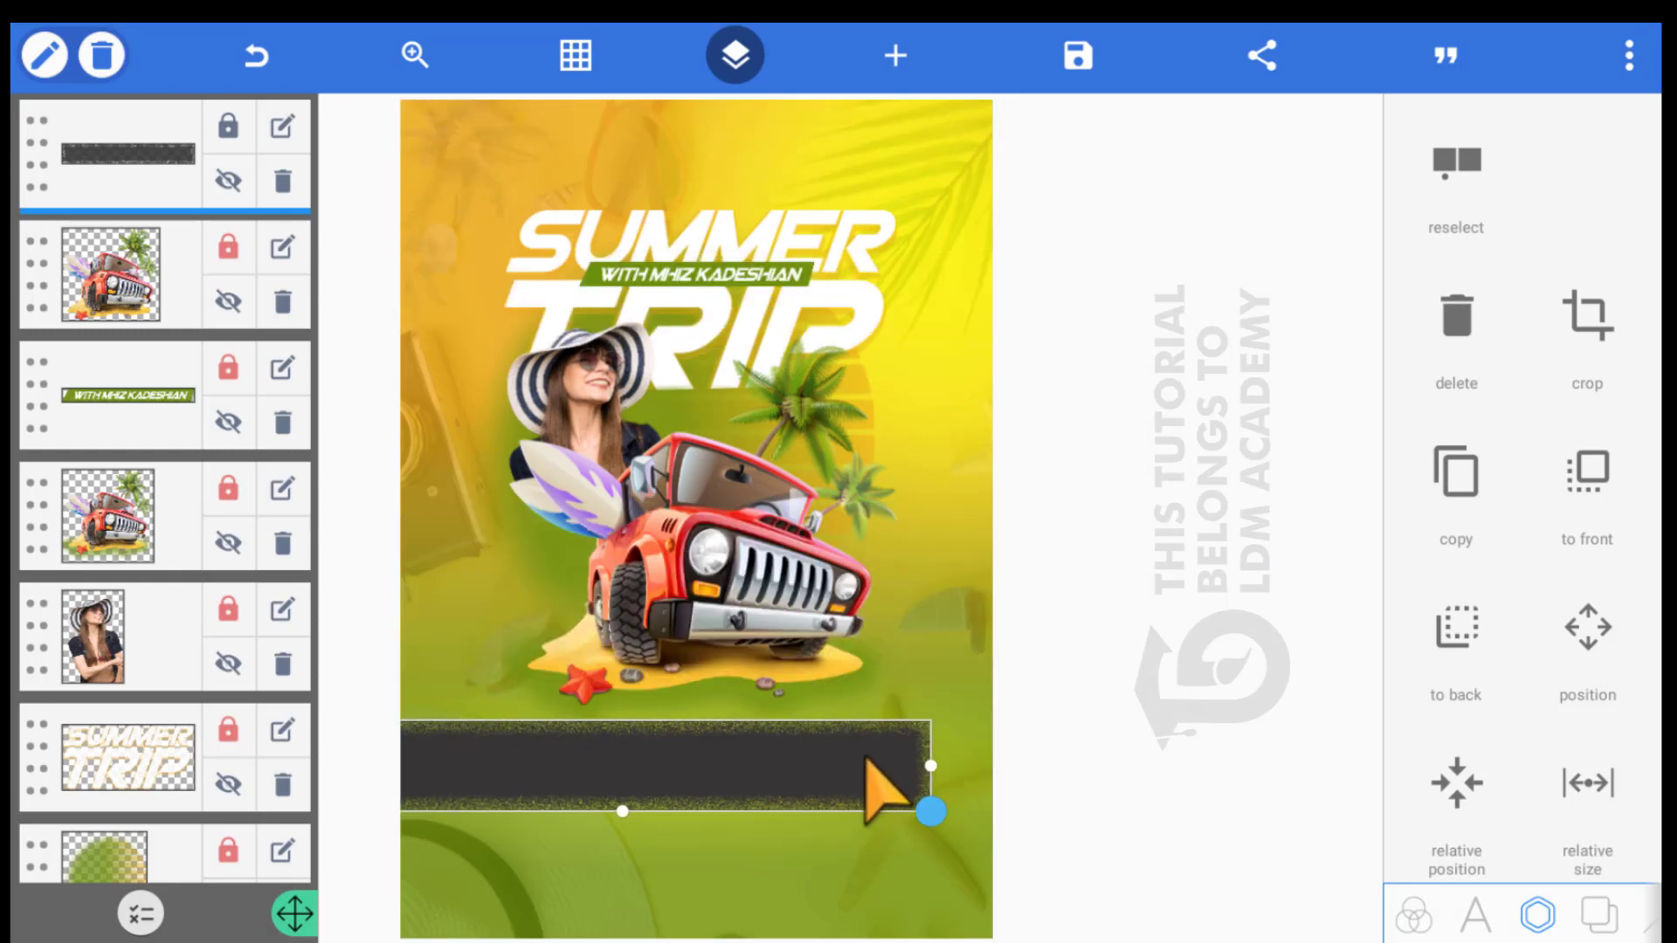
drag(866, 758, 837, 734)
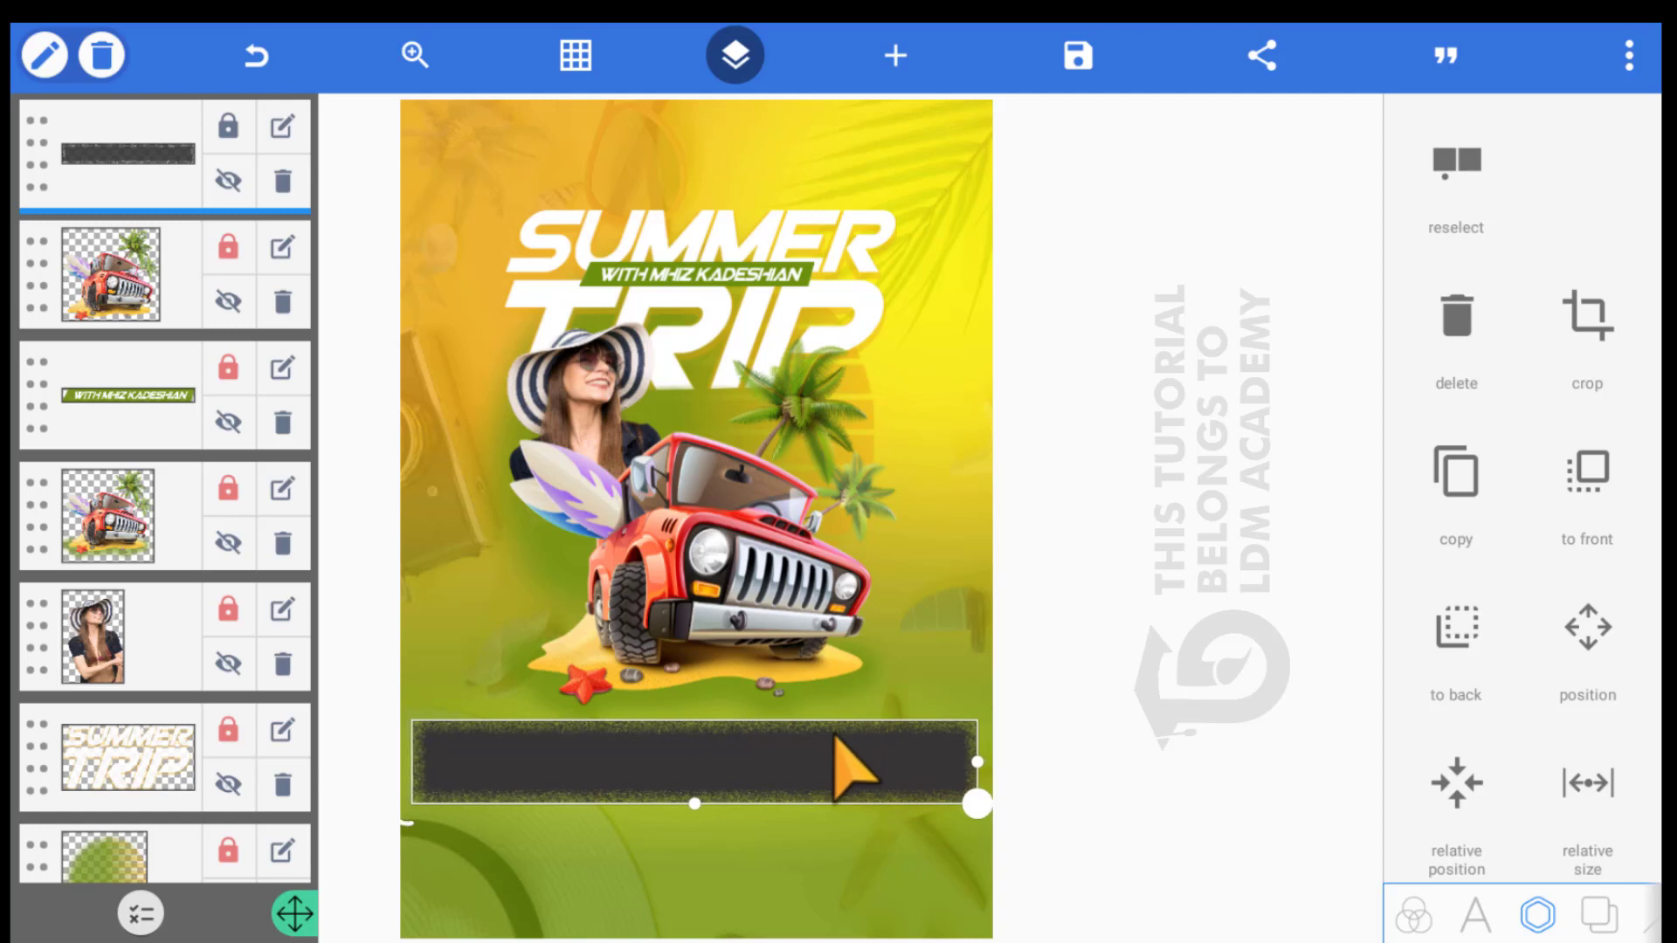
scroll(1436, 768, down, 4)
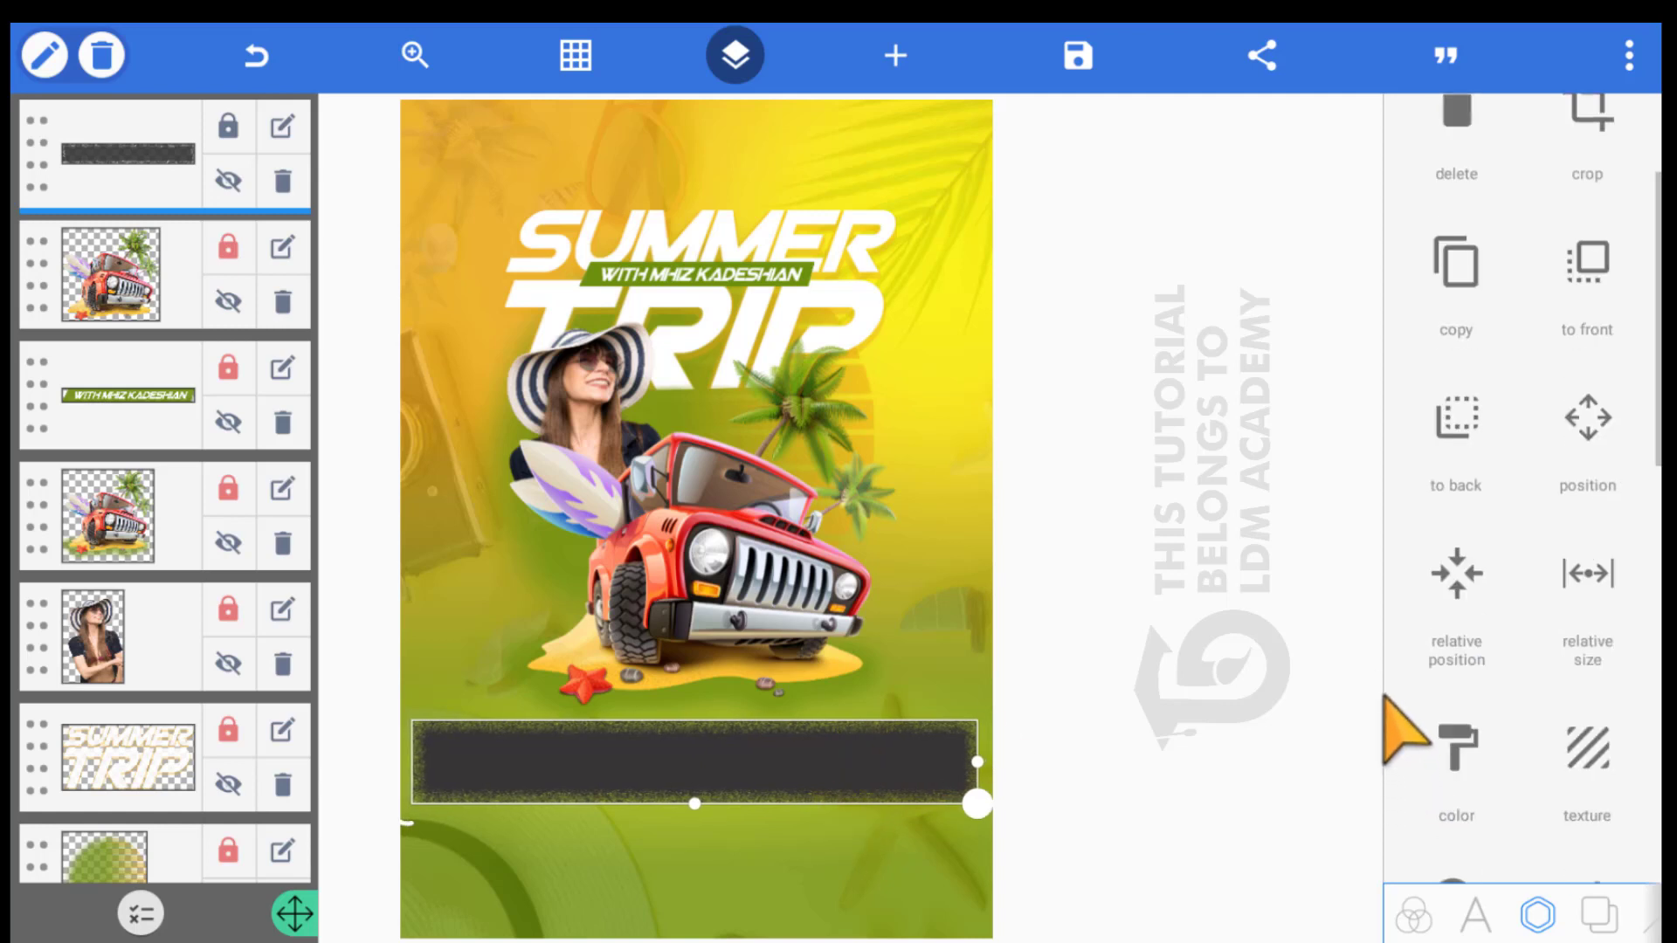
Recolour the dark scatter rectangle below the jeep to solid white and deselect it
click(1408, 725)
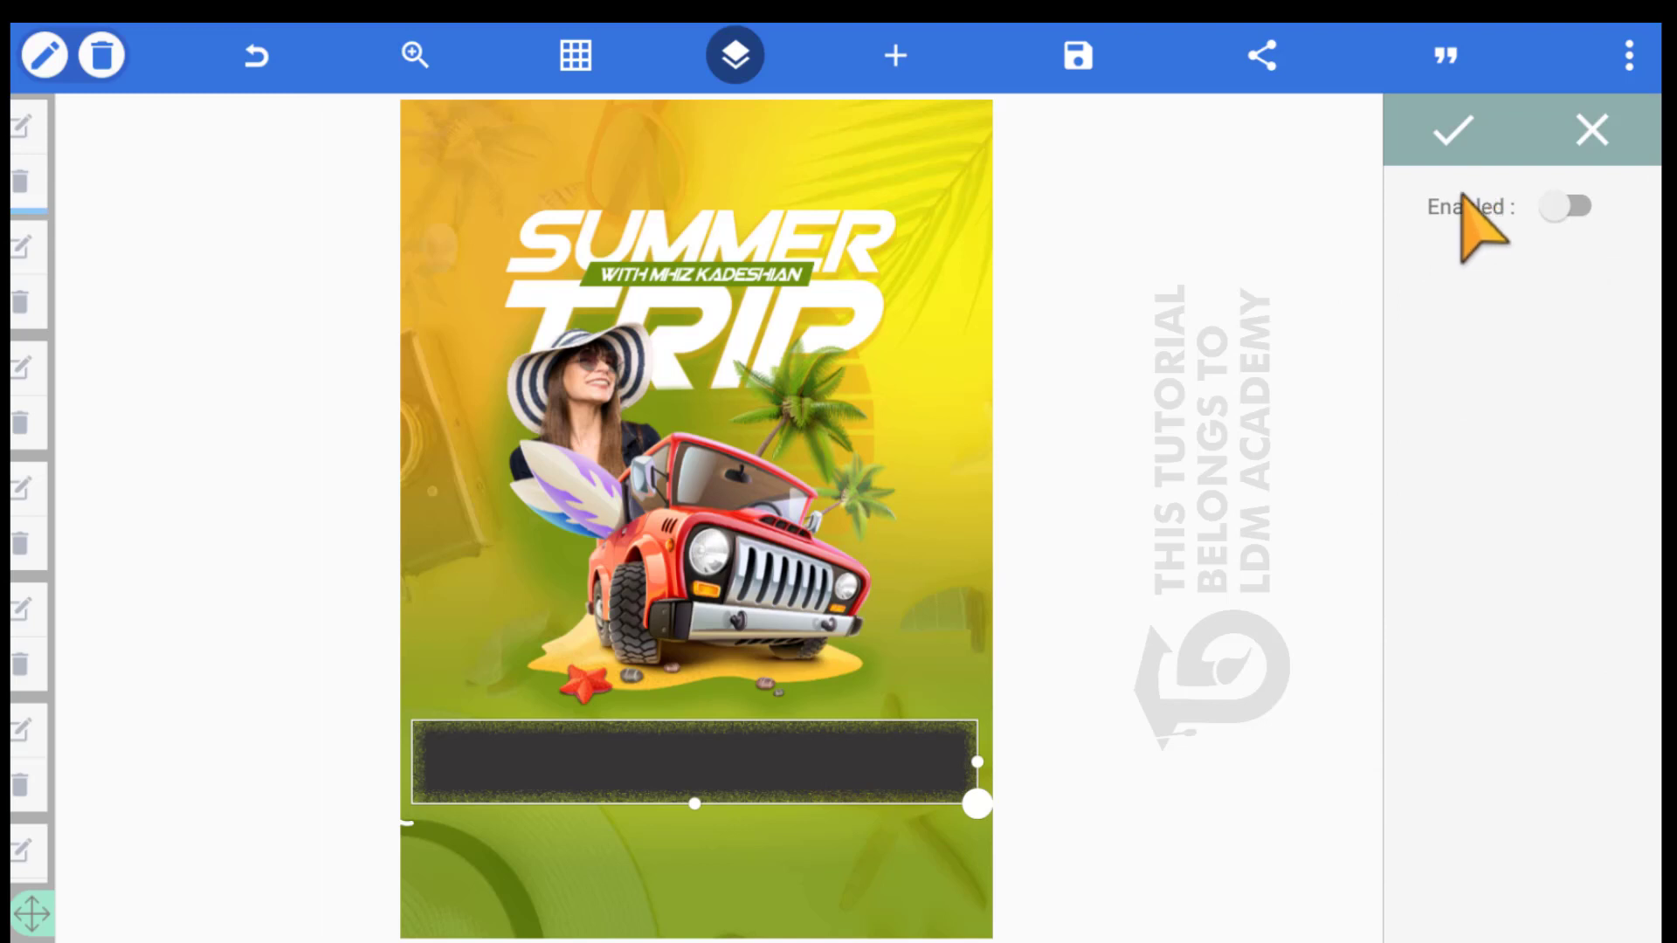
click(1461, 200)
drag(1405, 413, 902, 487)
click(1362, 408)
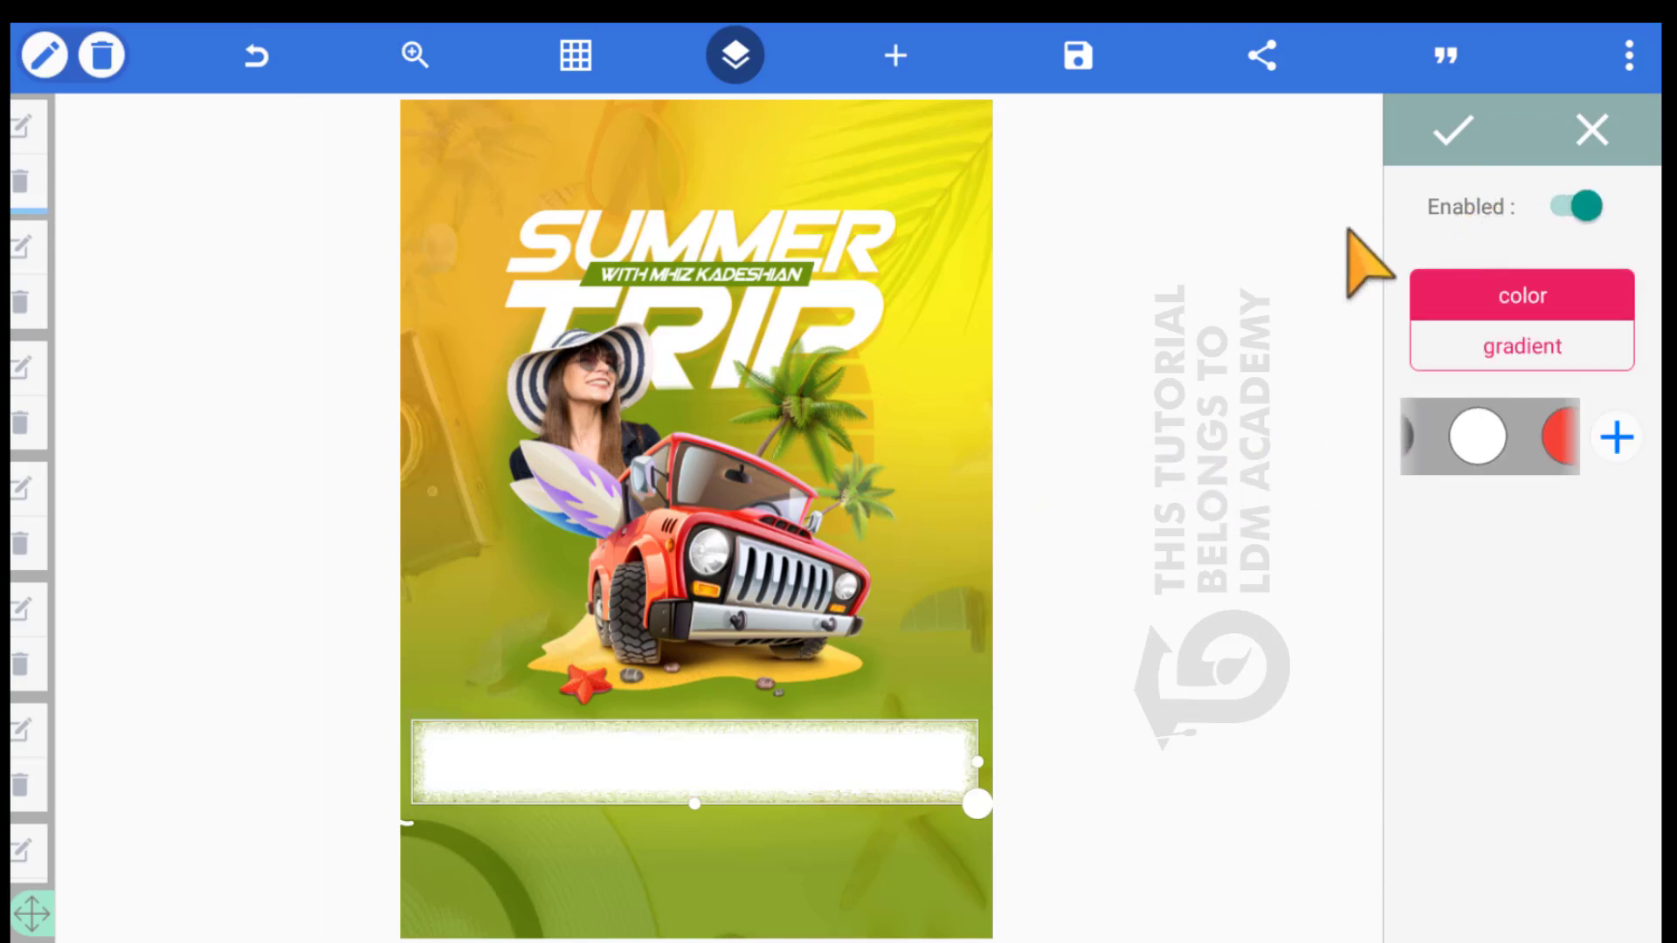
click(1384, 122)
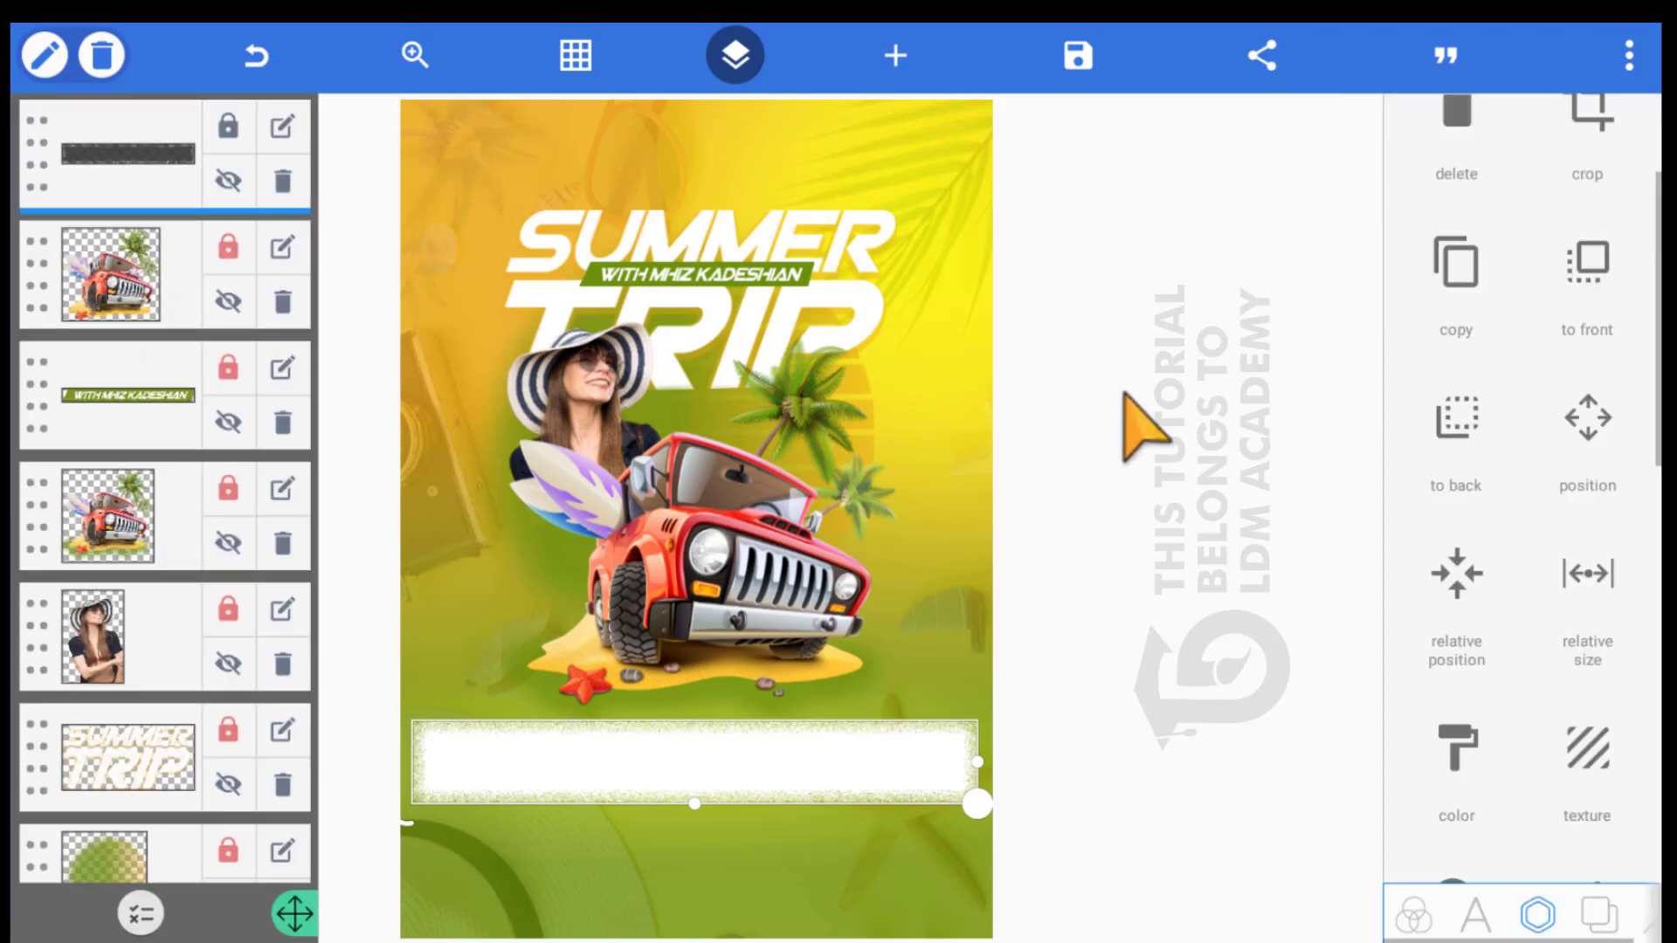
click(1127, 397)
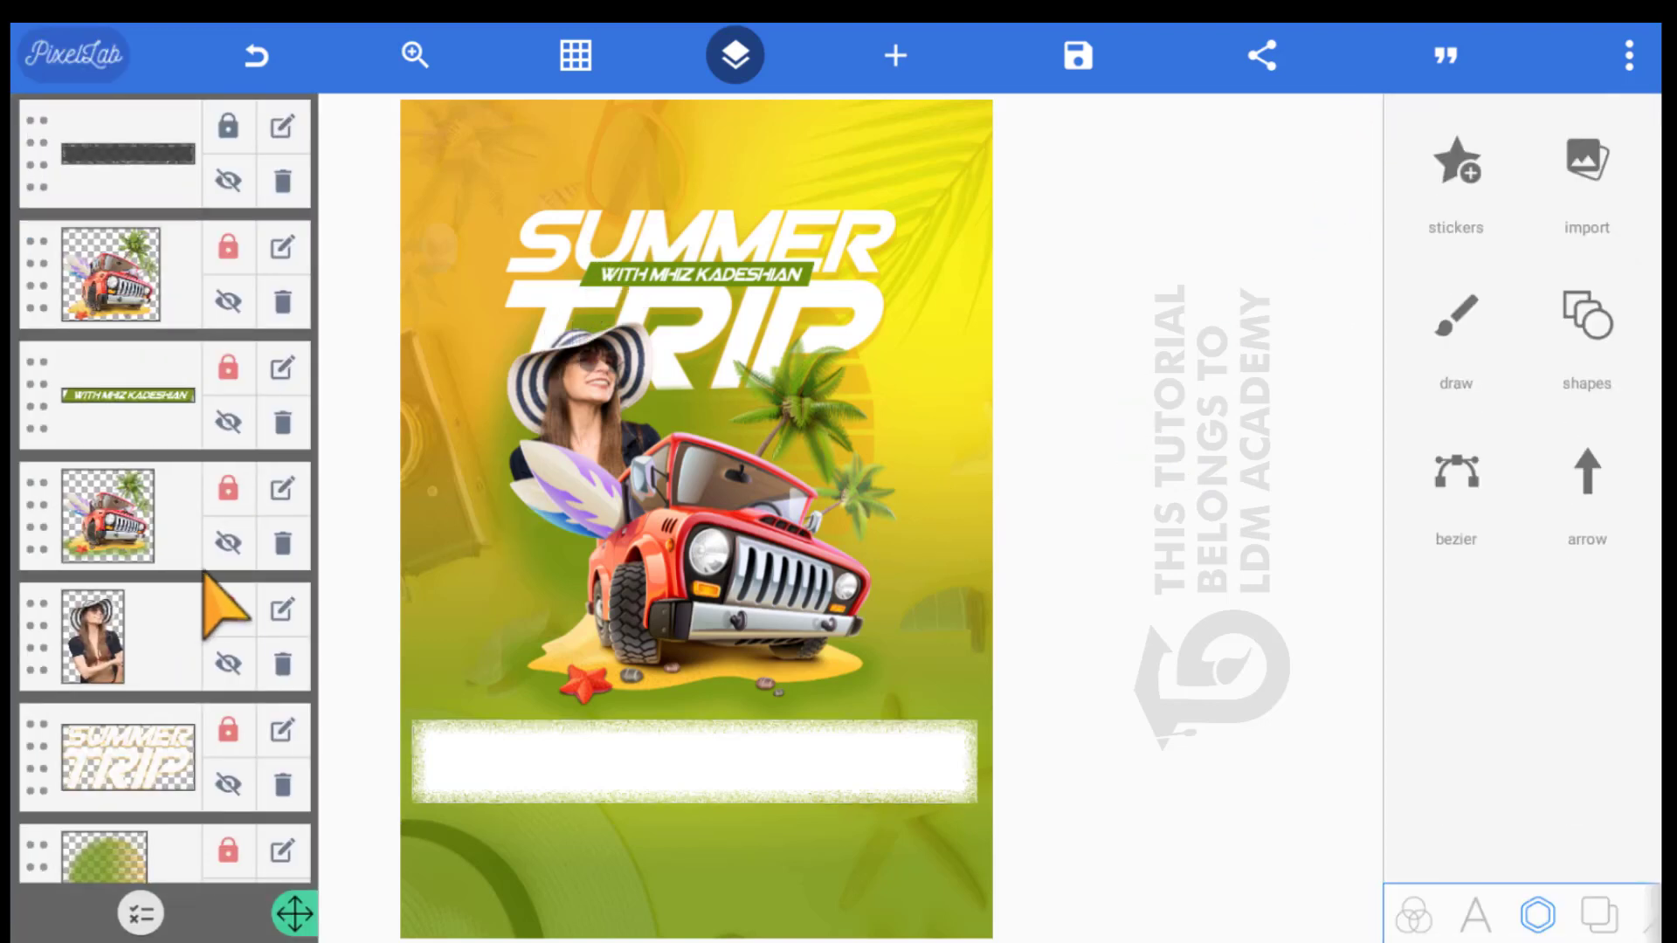
Unlock the woman's layer, shift her right so she stands behind the jeep's windshield, and lock the layer again
click(225, 604)
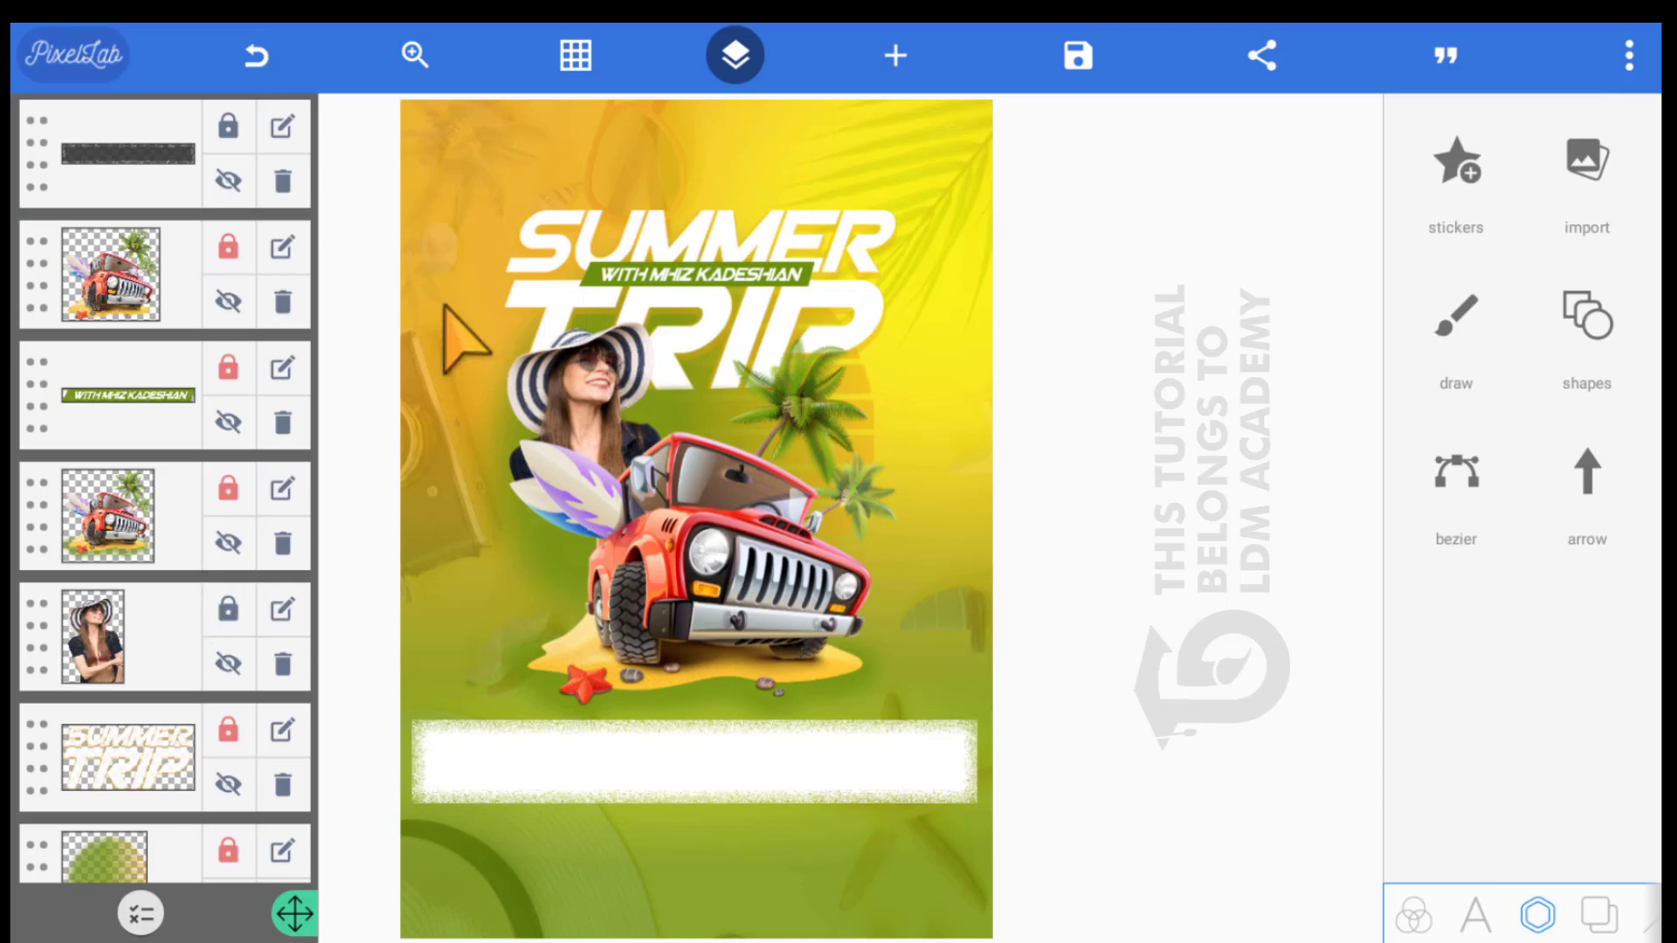
click(537, 349)
drag(538, 347, 625, 360)
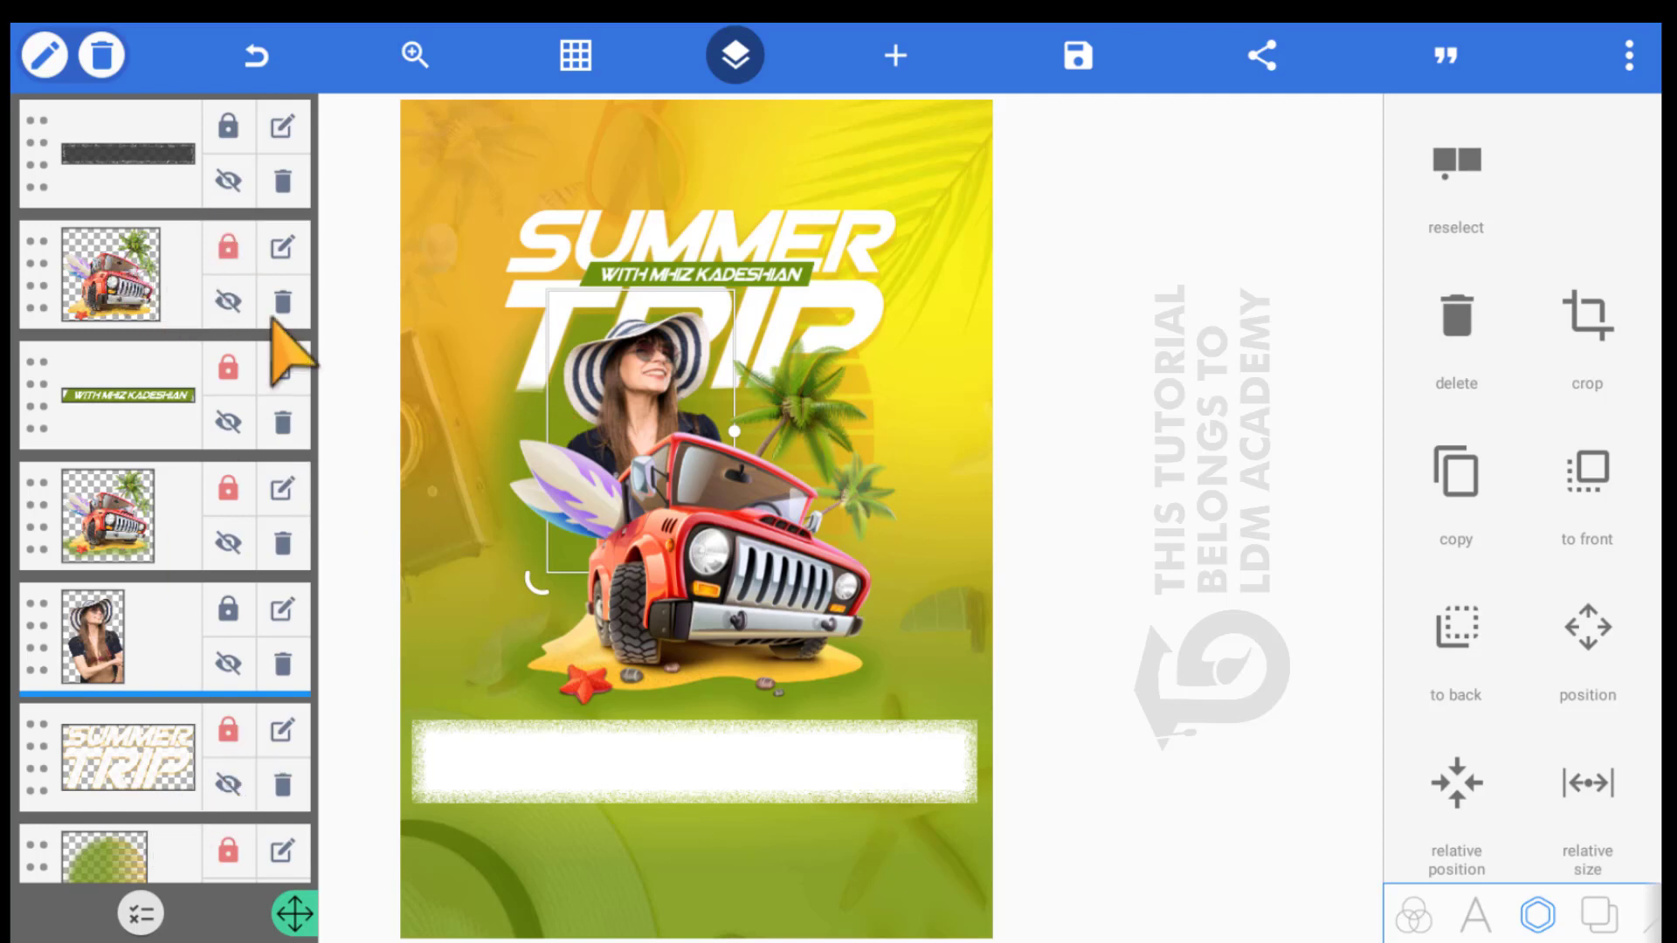
click(227, 608)
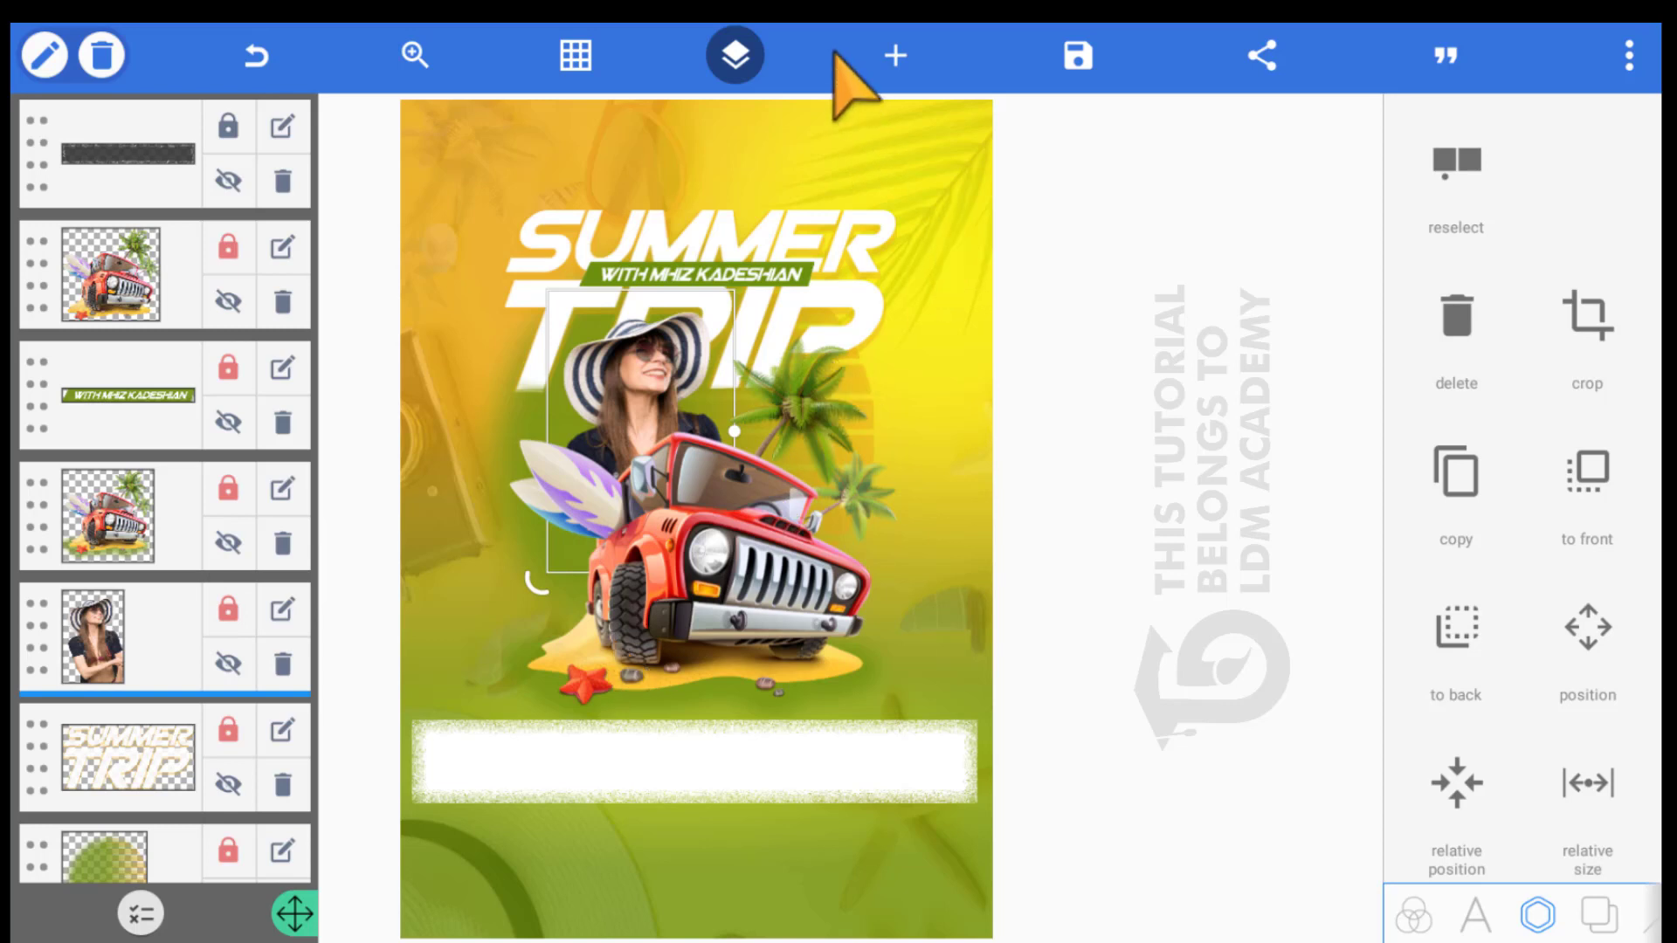
Add a soft glow sticker, enlarge it, and place it beside the woman over the surfboard's upper end
click(895, 55)
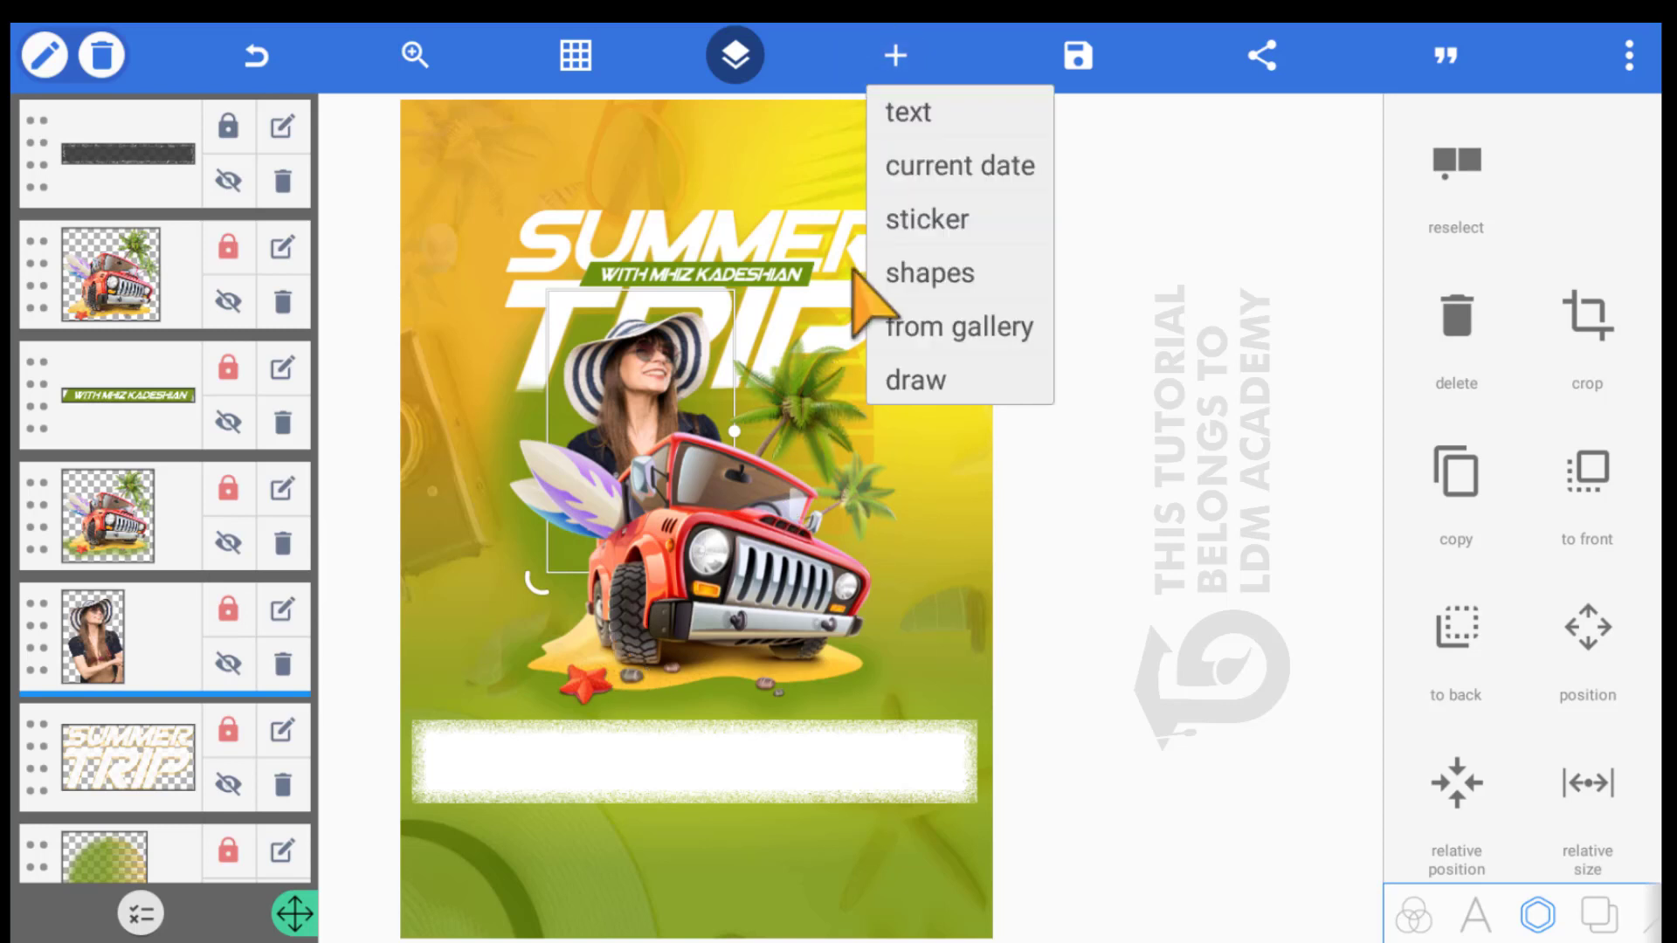
click(882, 219)
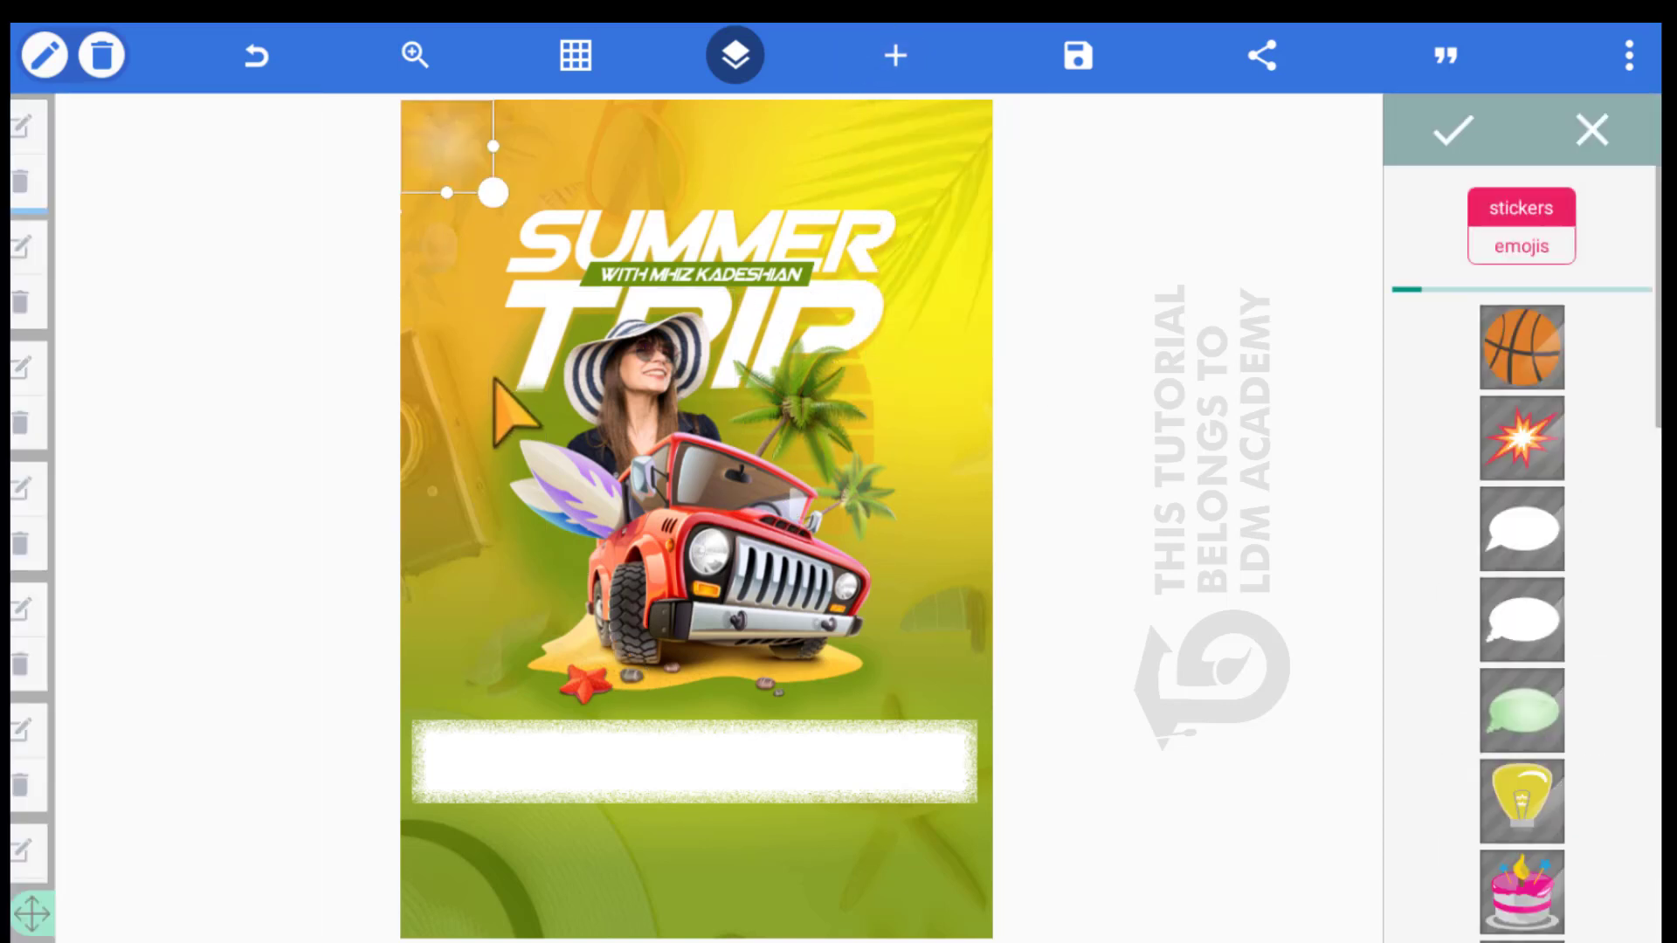
drag(544, 416, 585, 456)
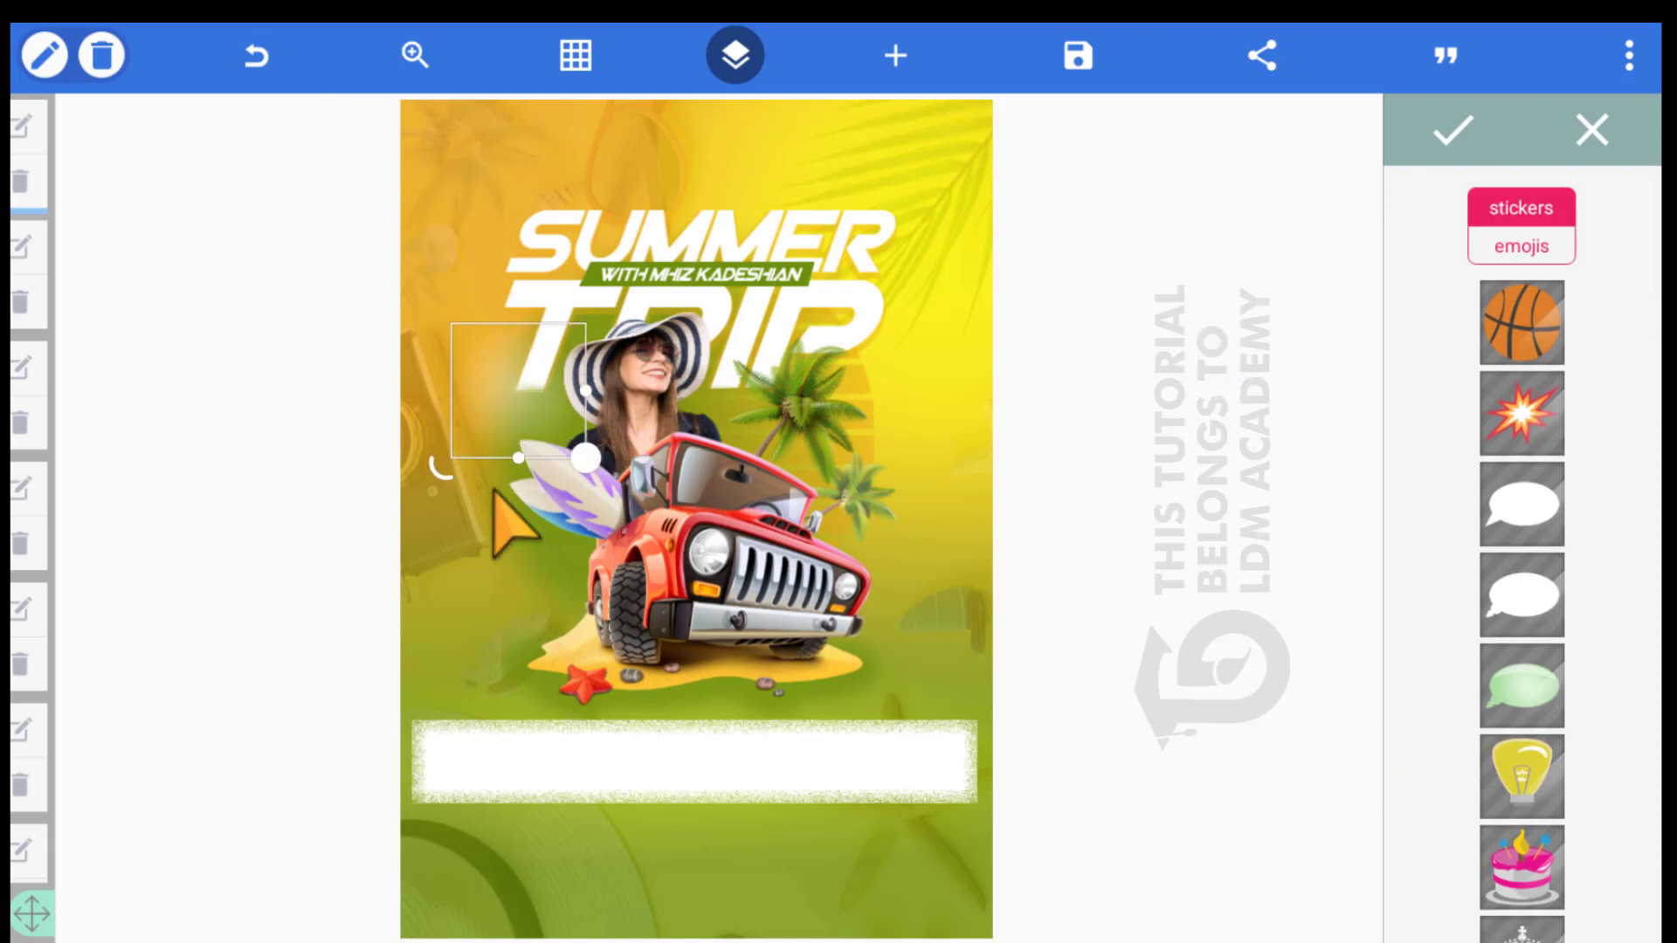
click(489, 252)
click(484, 380)
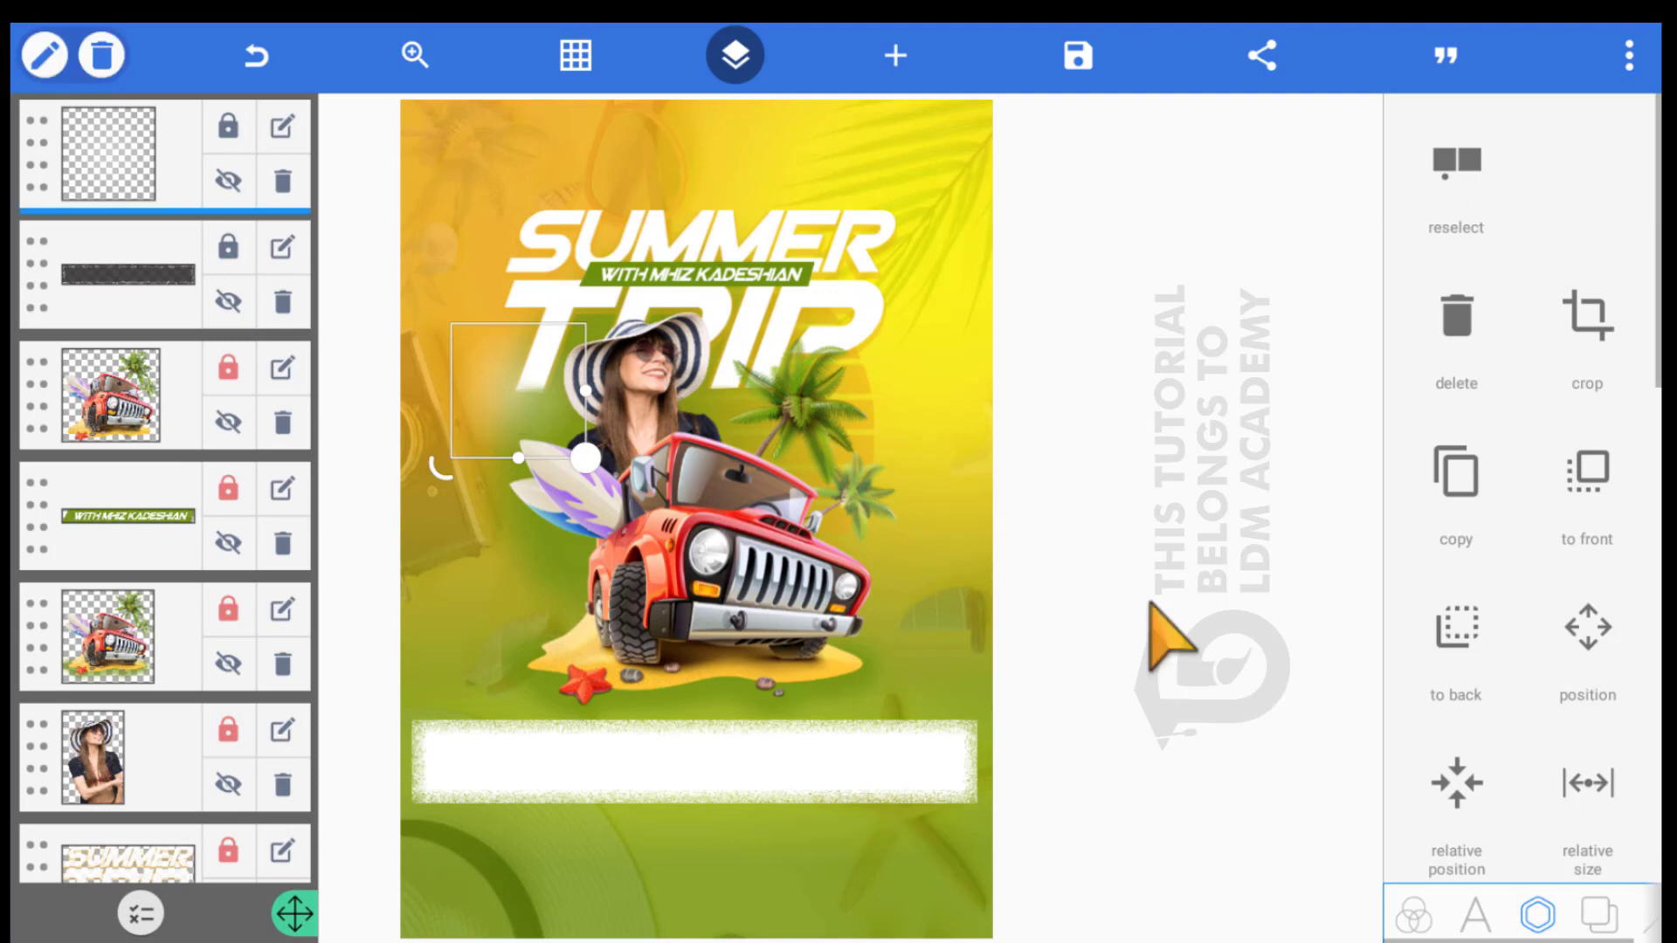
Recolour the soft glow sticker to the saved green
scroll(1415, 760, down, 4)
click(1379, 602)
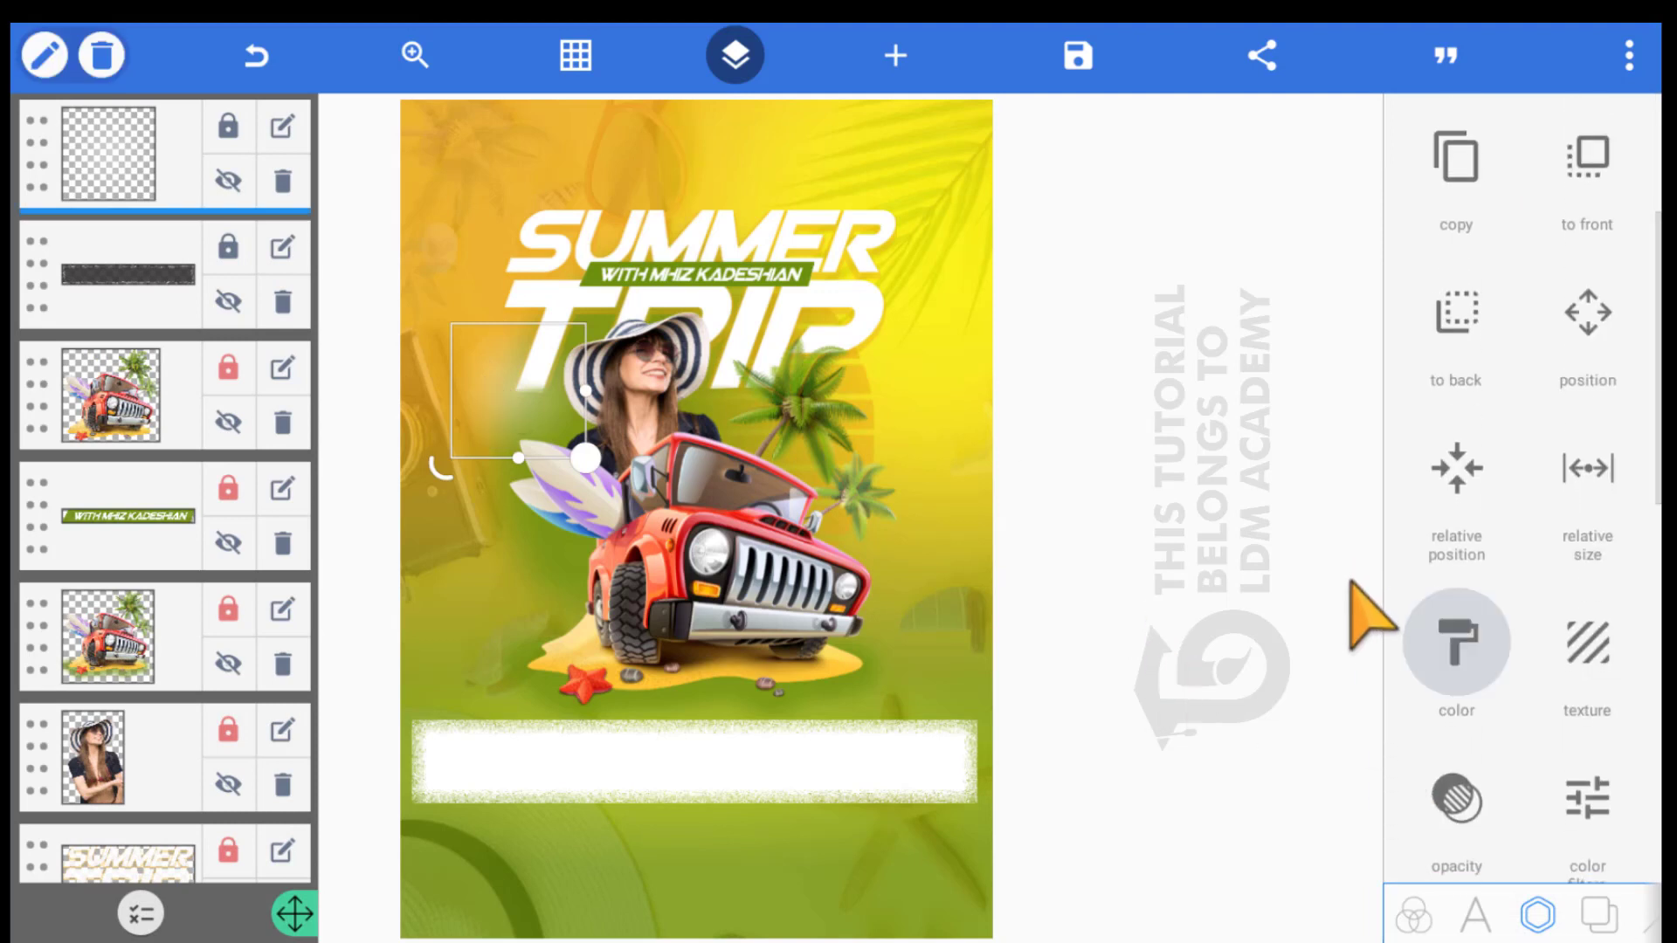
click(1471, 194)
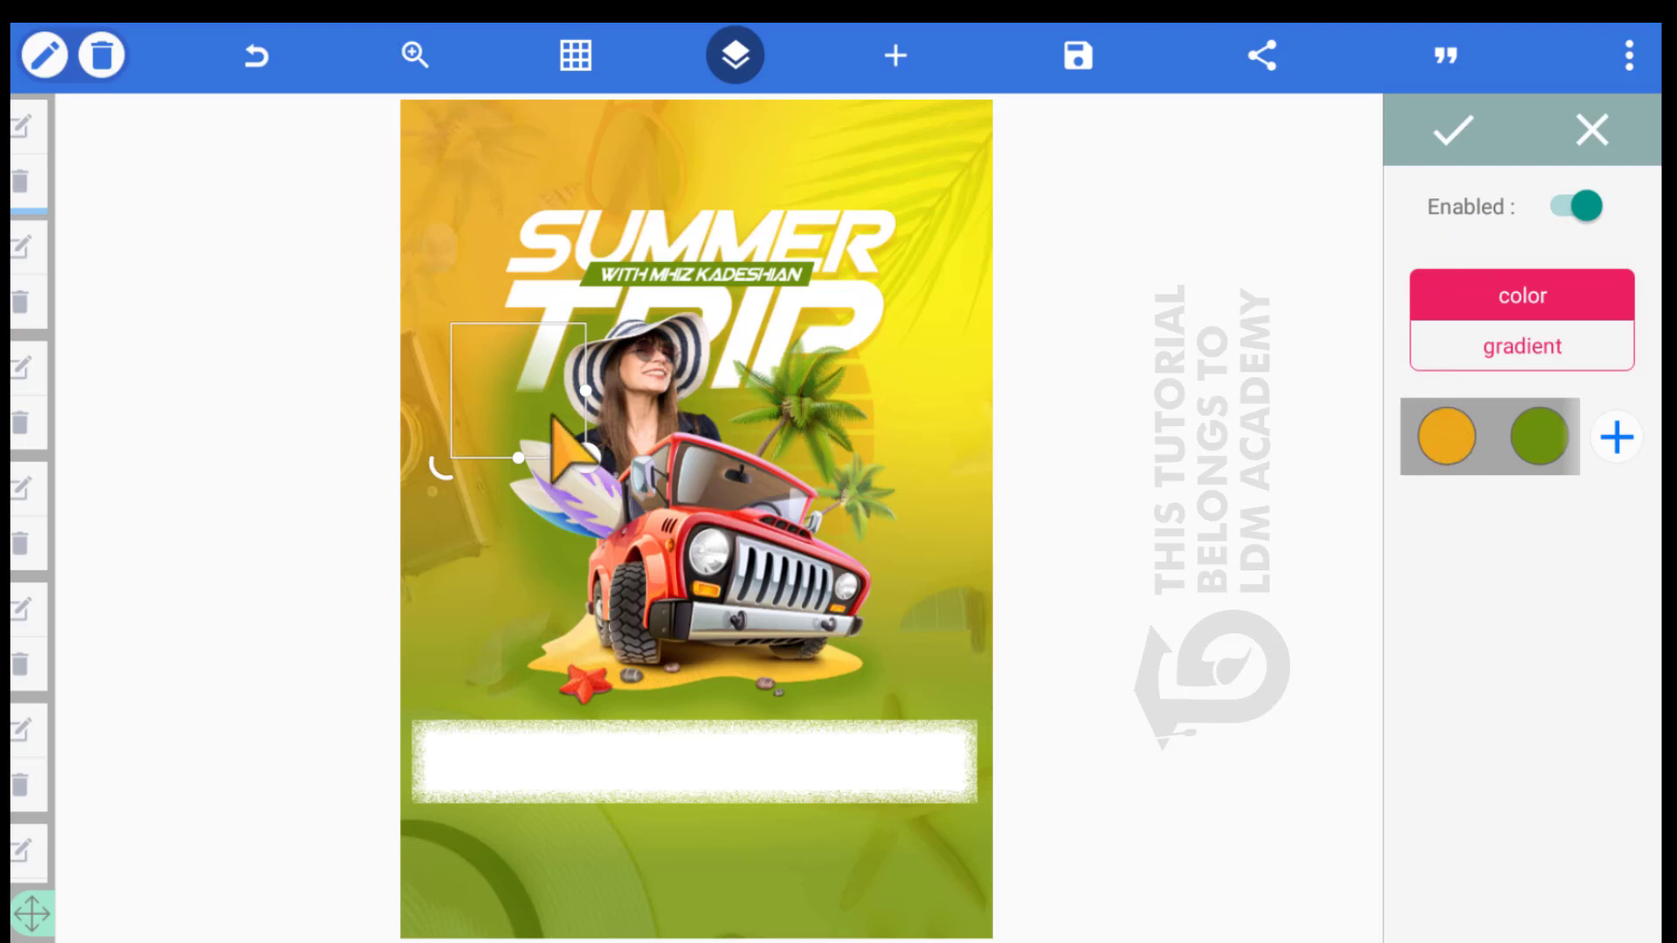
Reposition the green glow and enlarge it into a wide shape covering the woman and the surfboard
drag(543, 424, 573, 455)
mouse_move(482, 385)
mouse_down()
mouse_move(502, 323)
mouse_move(496, 374)
mouse_up()
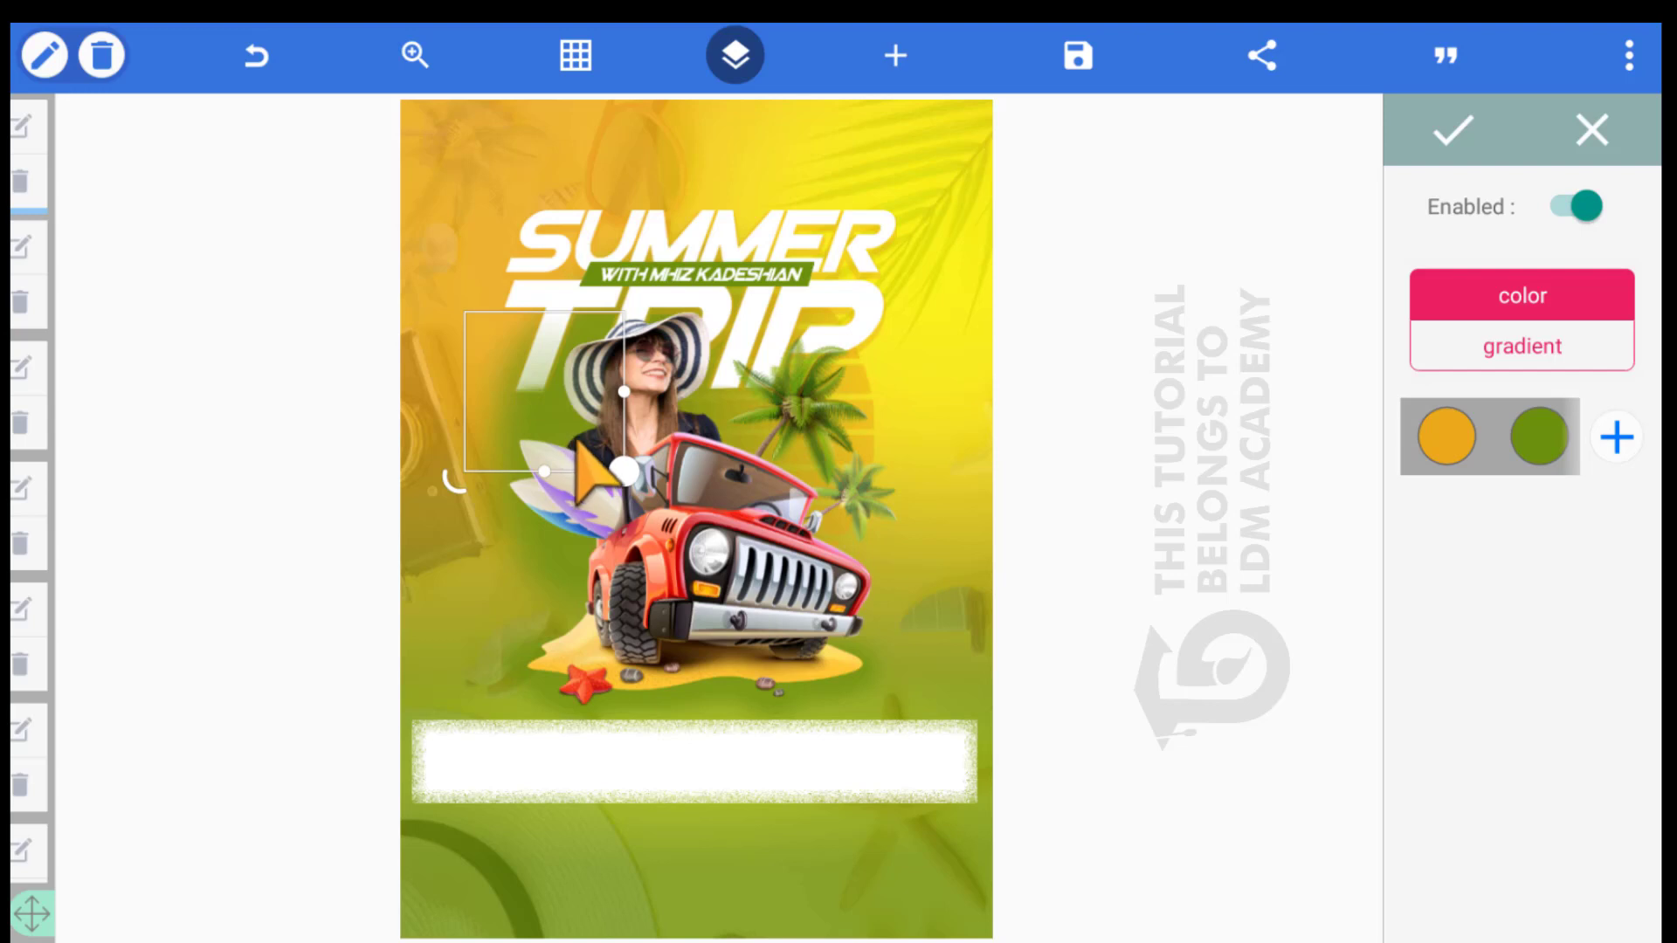
drag(625, 471, 686, 522)
click(39, 70)
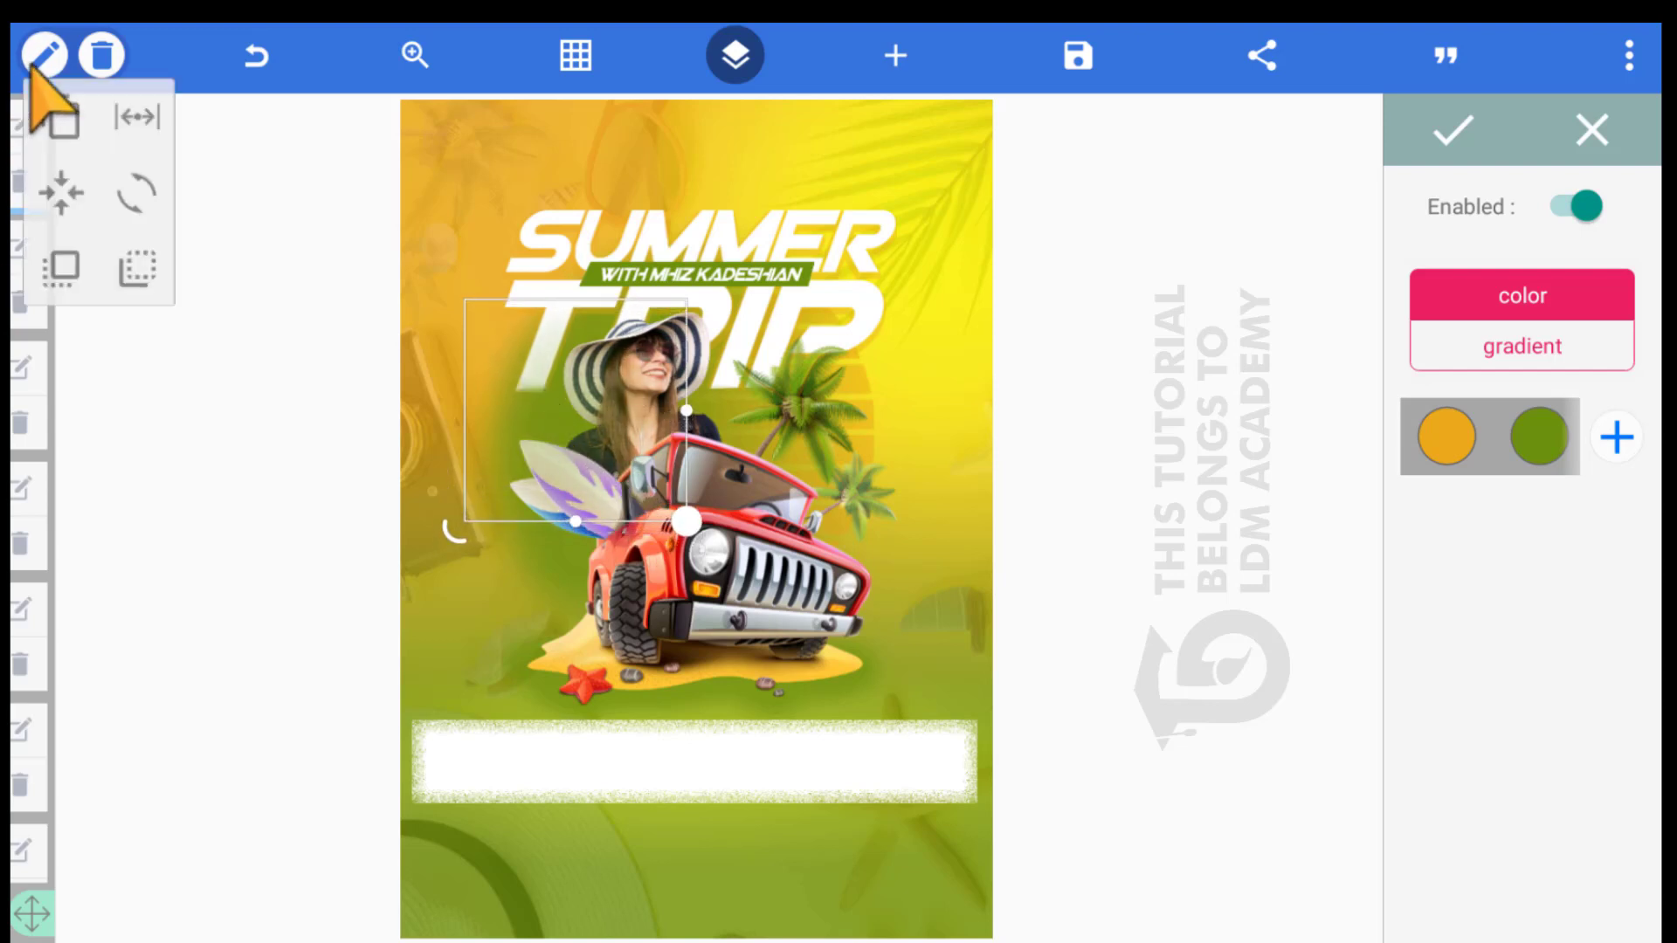
click(638, 400)
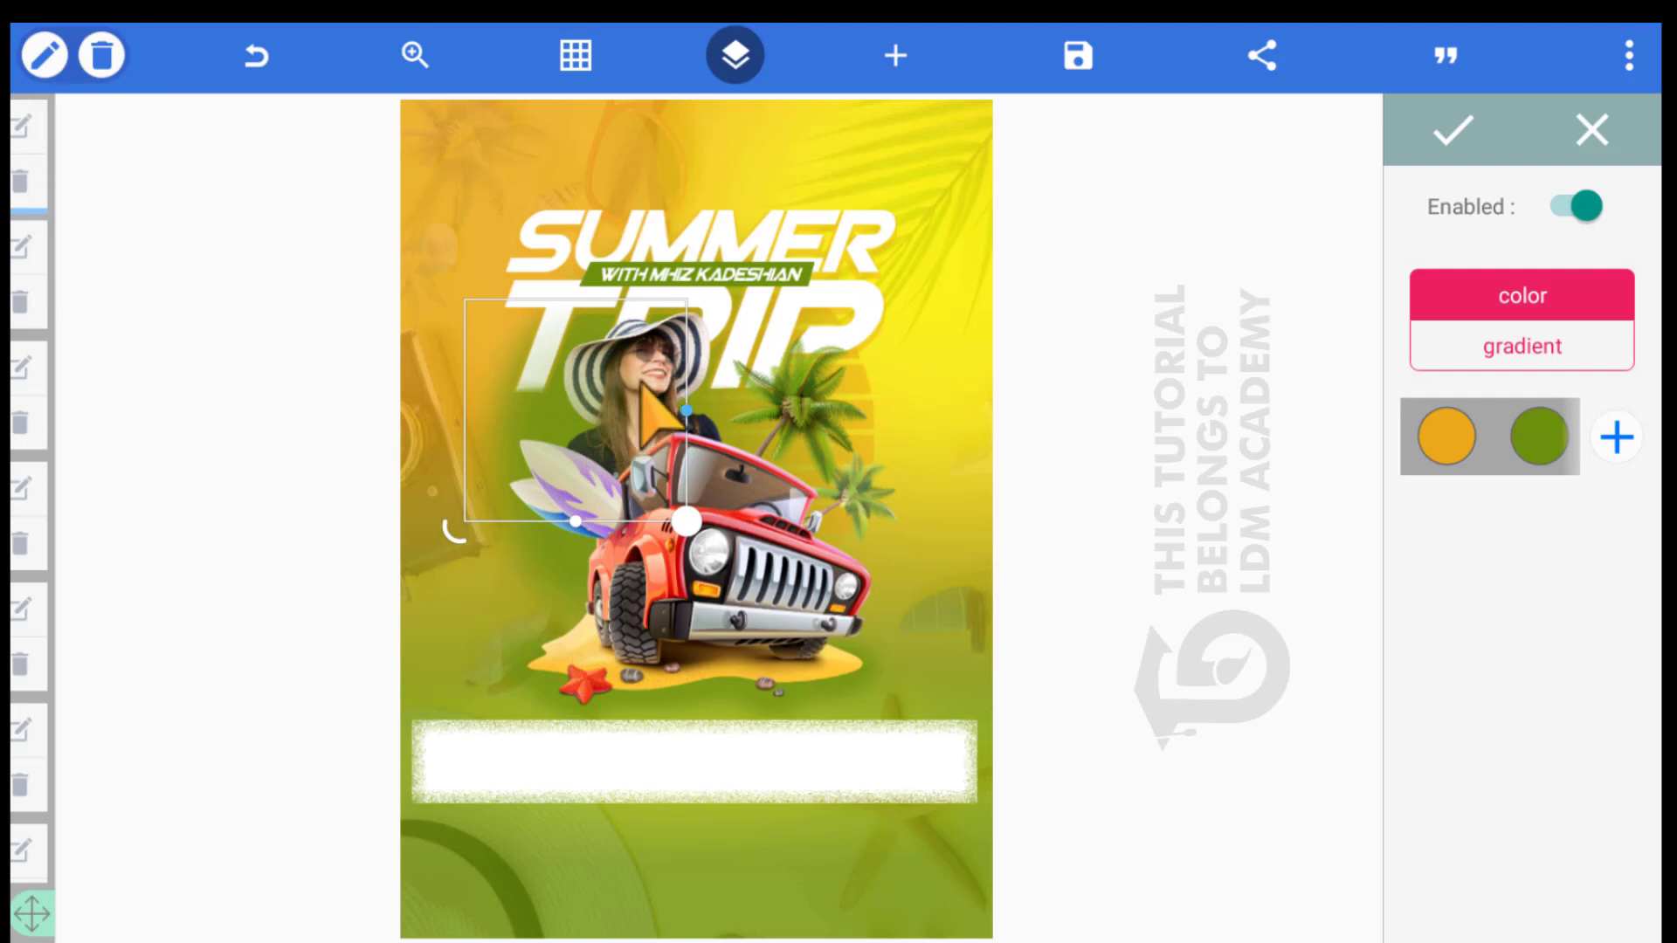
drag(686, 521, 751, 521)
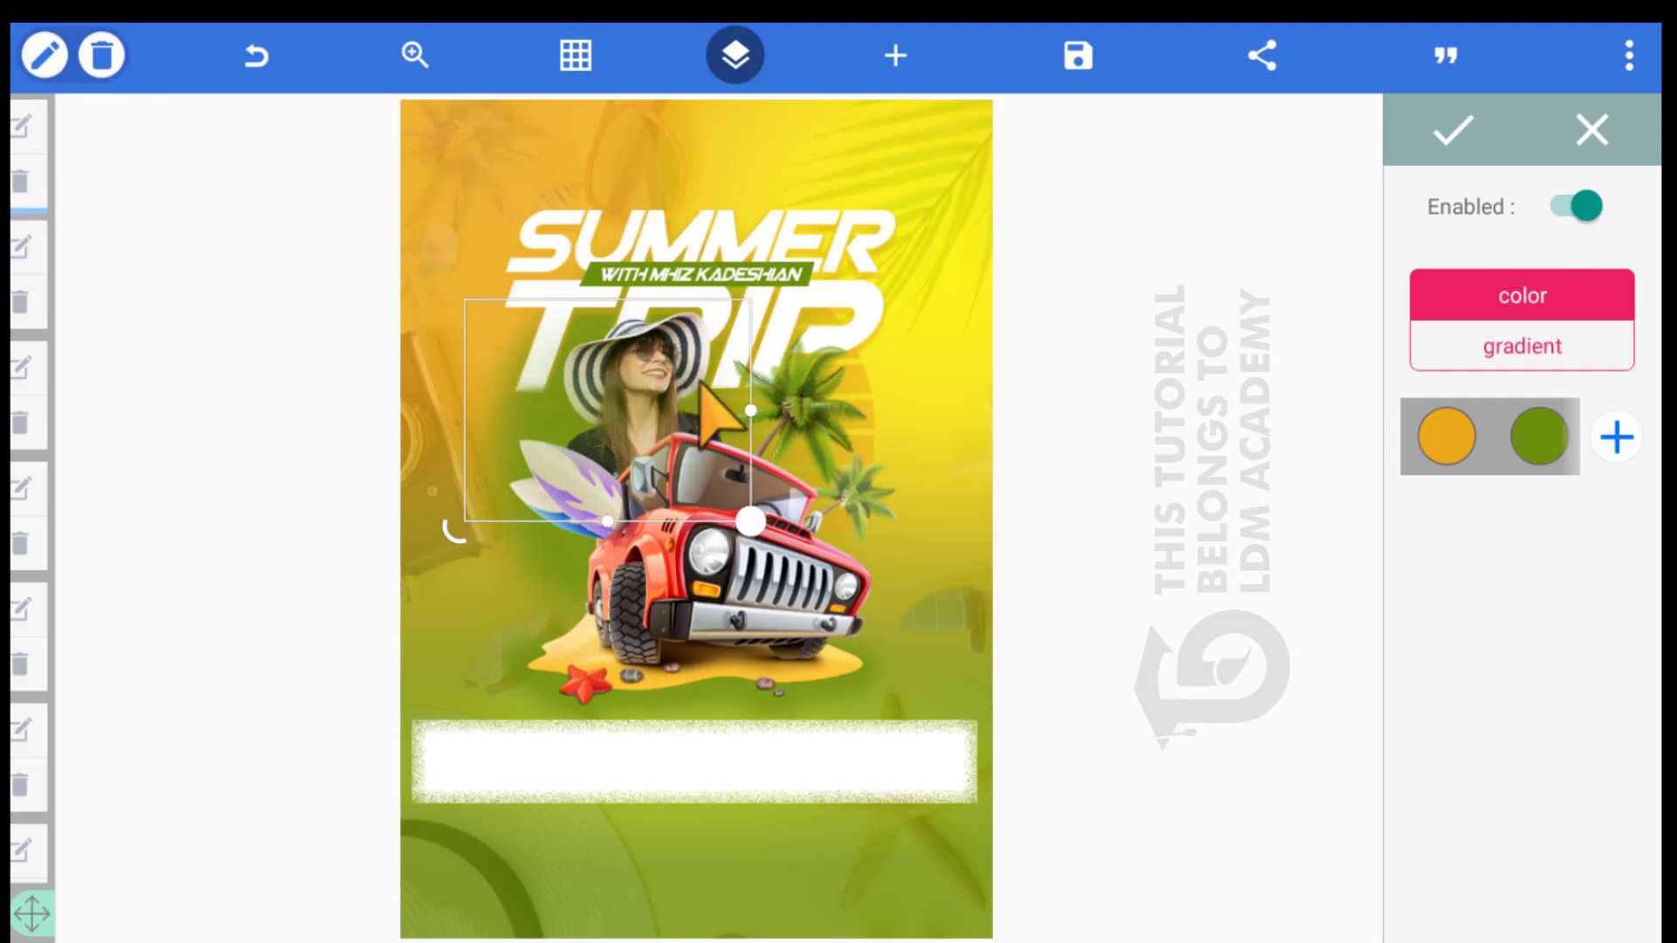
drag(700, 384, 714, 382)
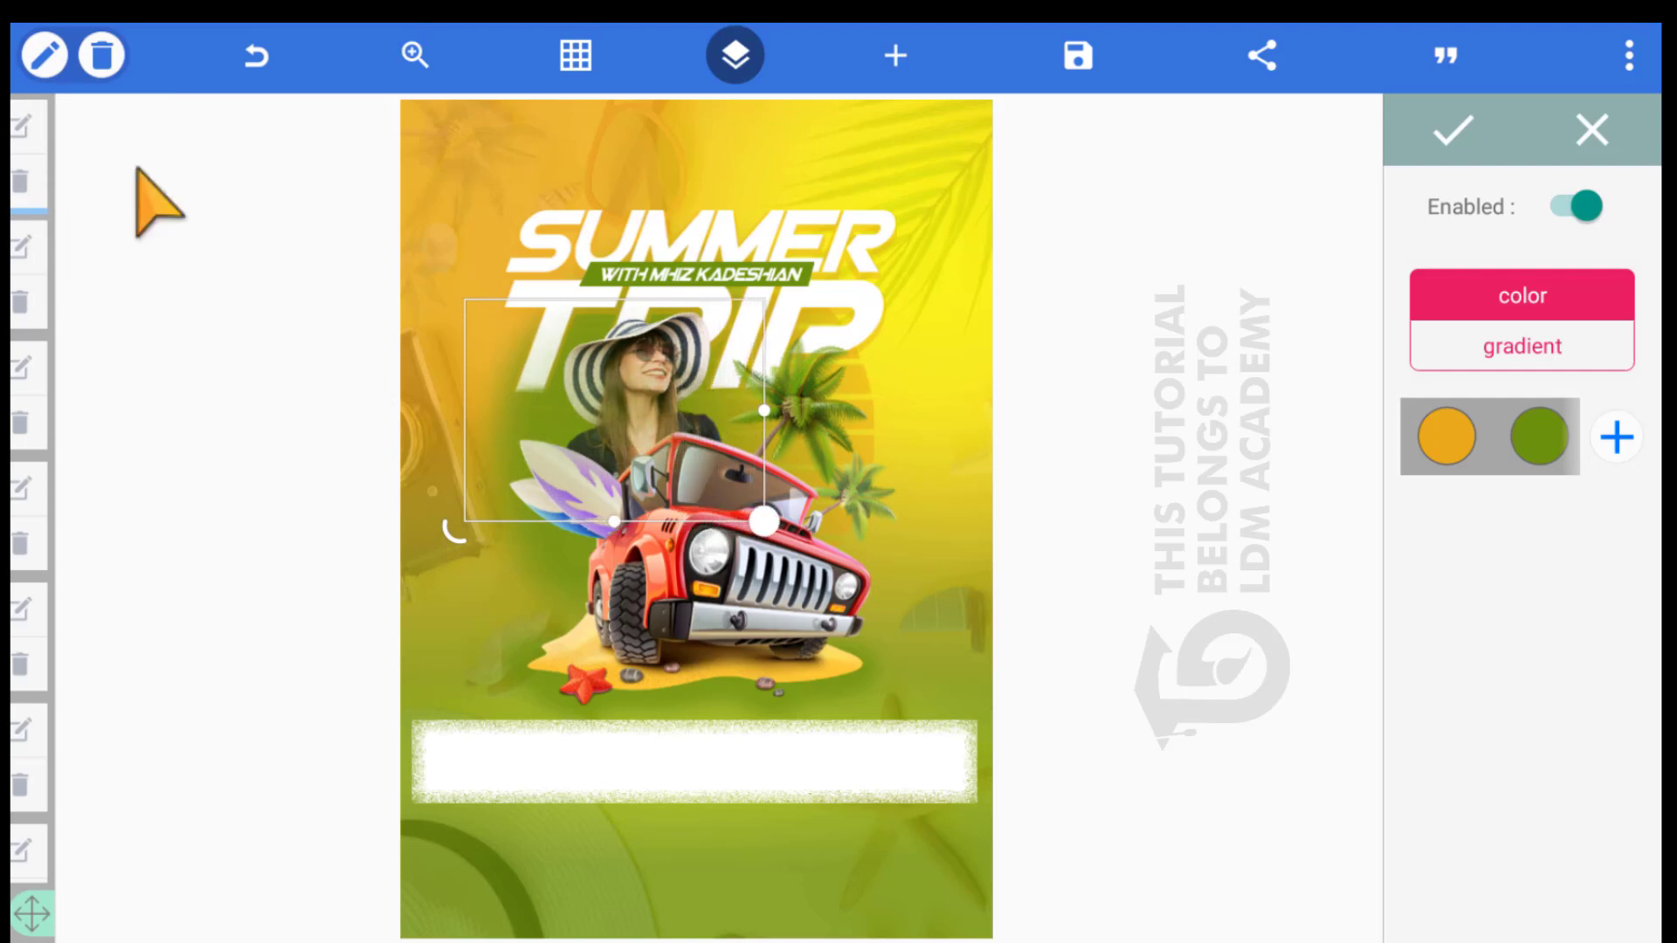
Duplicate the green glow four times, stacking each copy over the woman and the surfboard
click(50, 54)
click(56, 116)
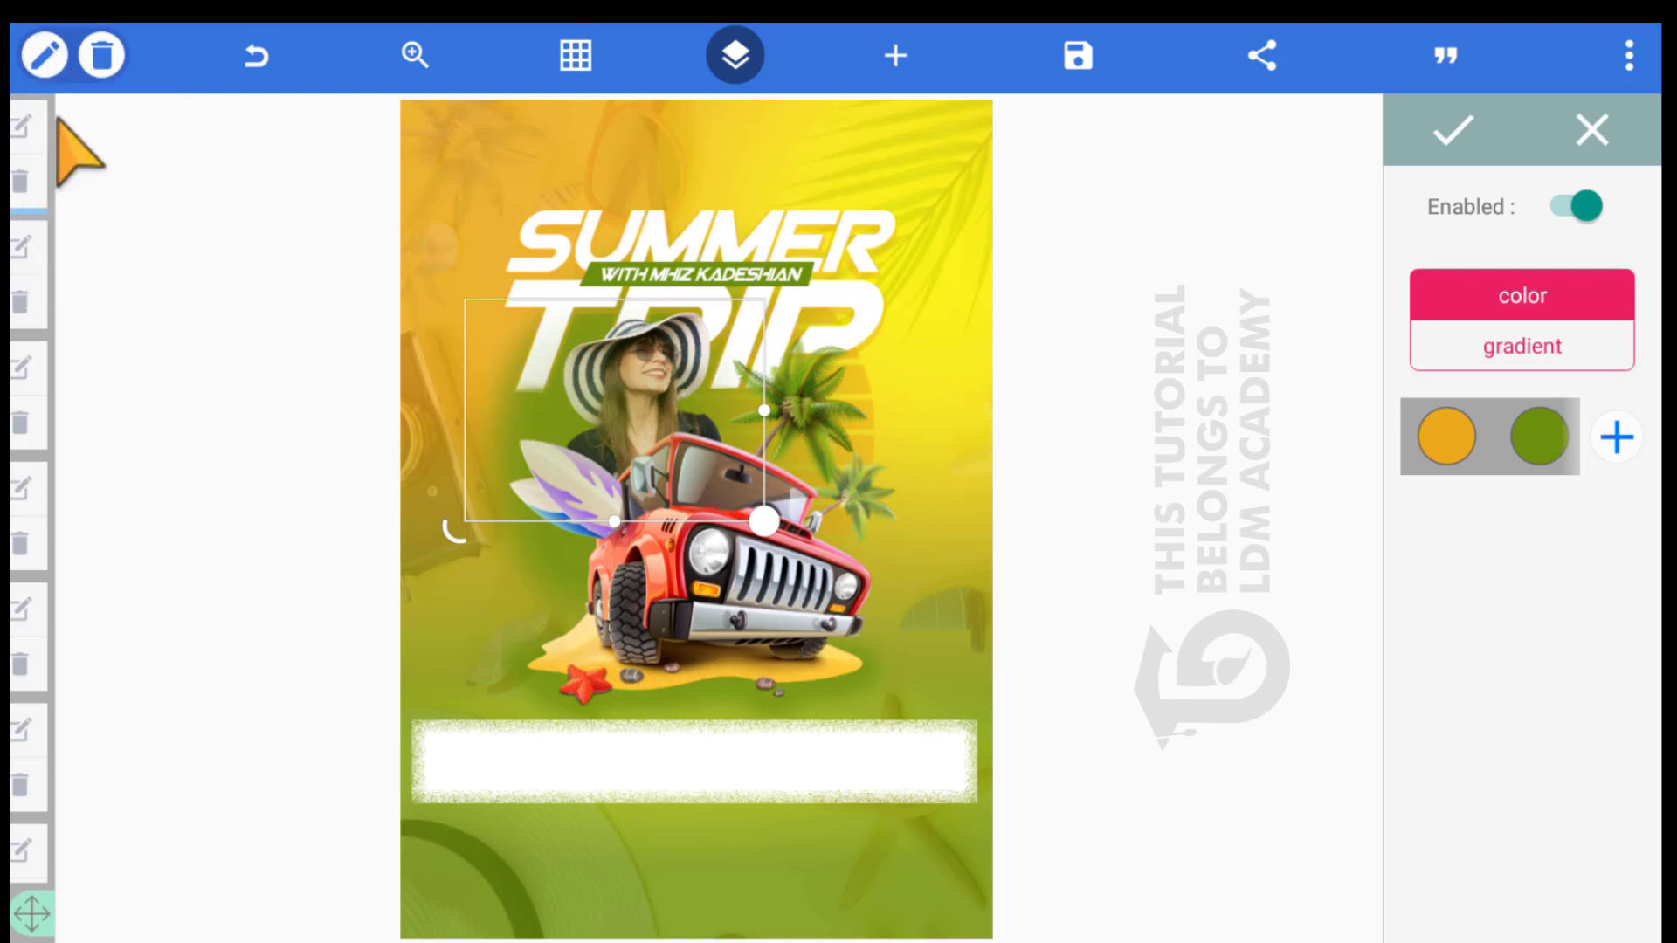
drag(460, 254, 480, 375)
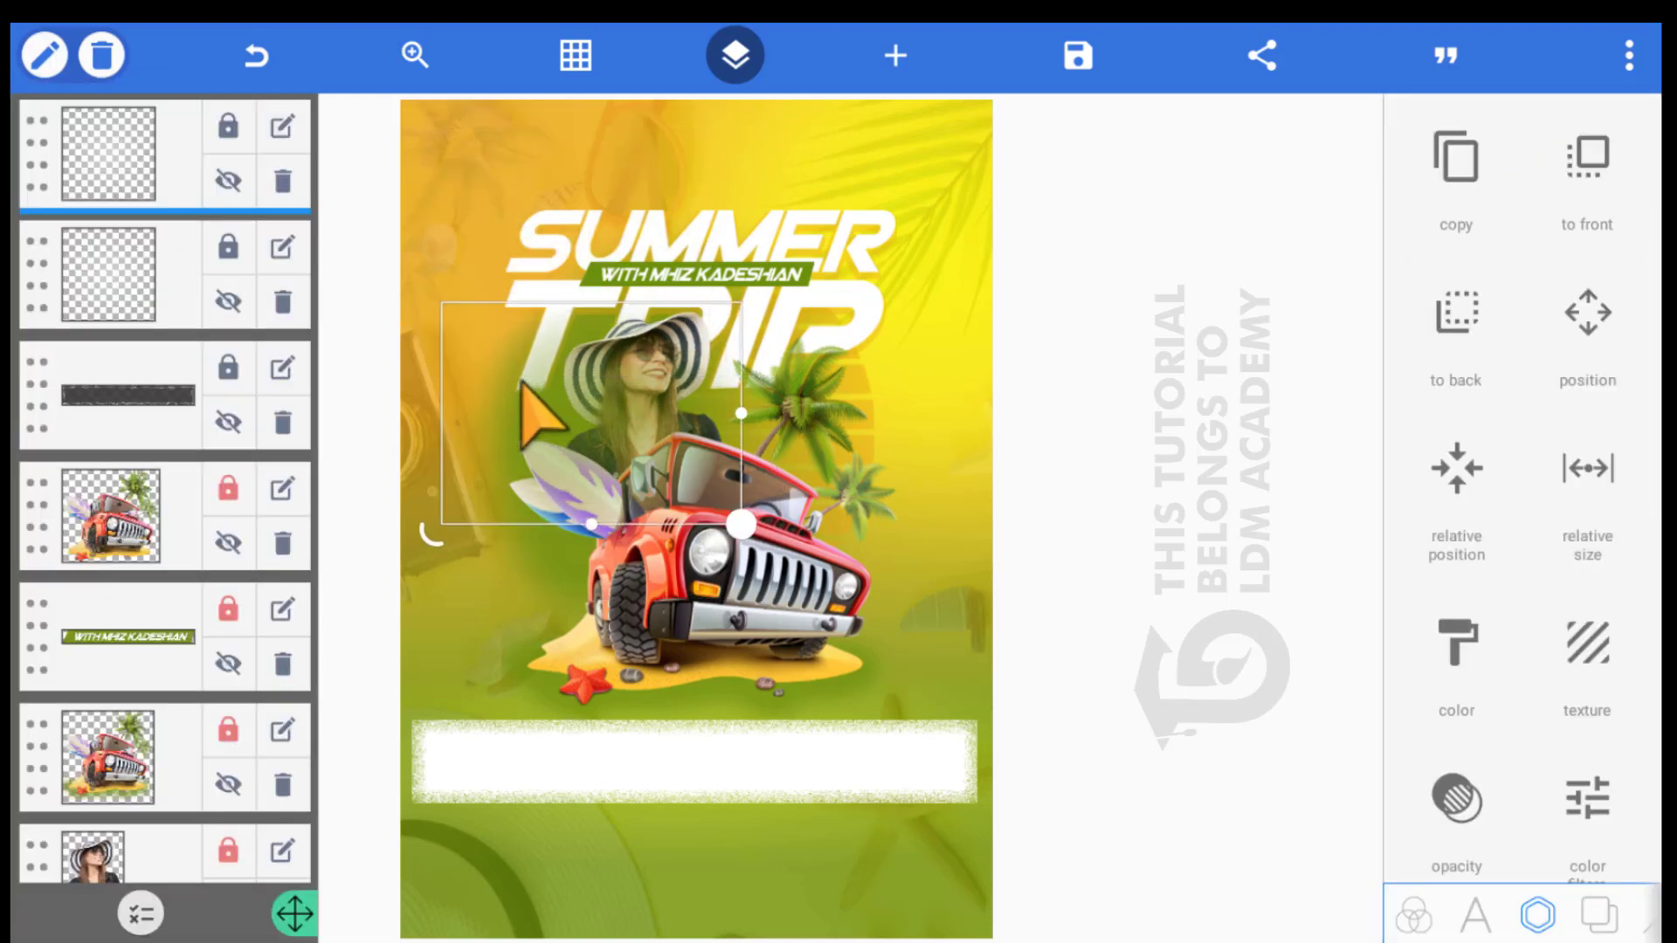
click(44, 56)
click(64, 144)
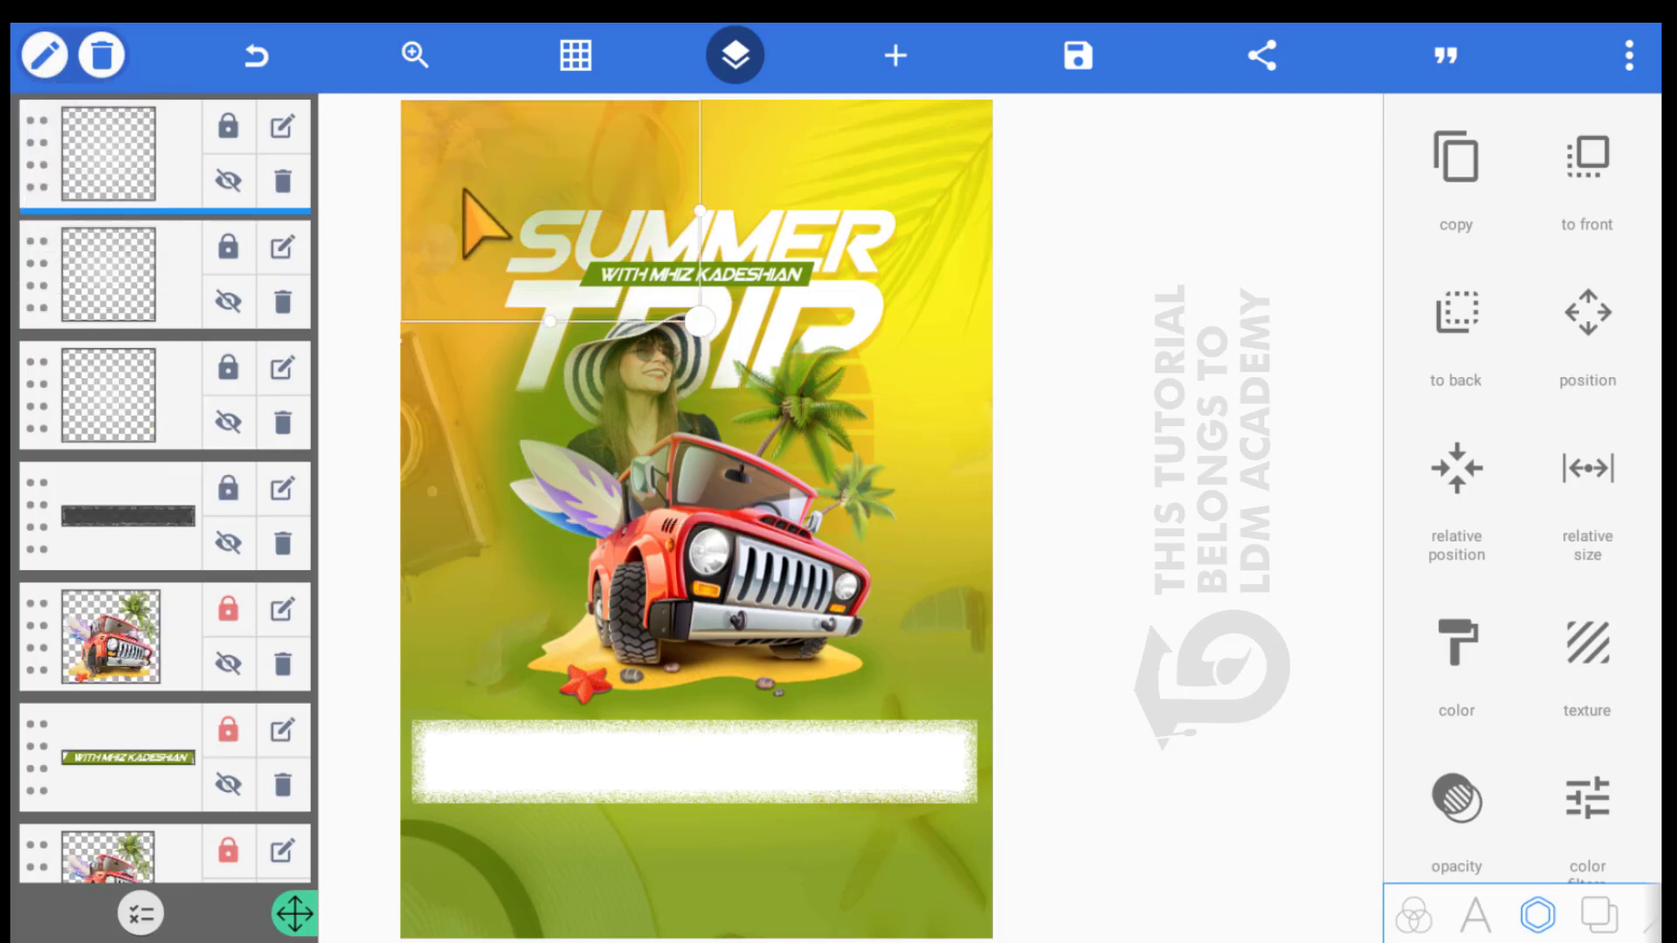
drag(466, 192, 515, 384)
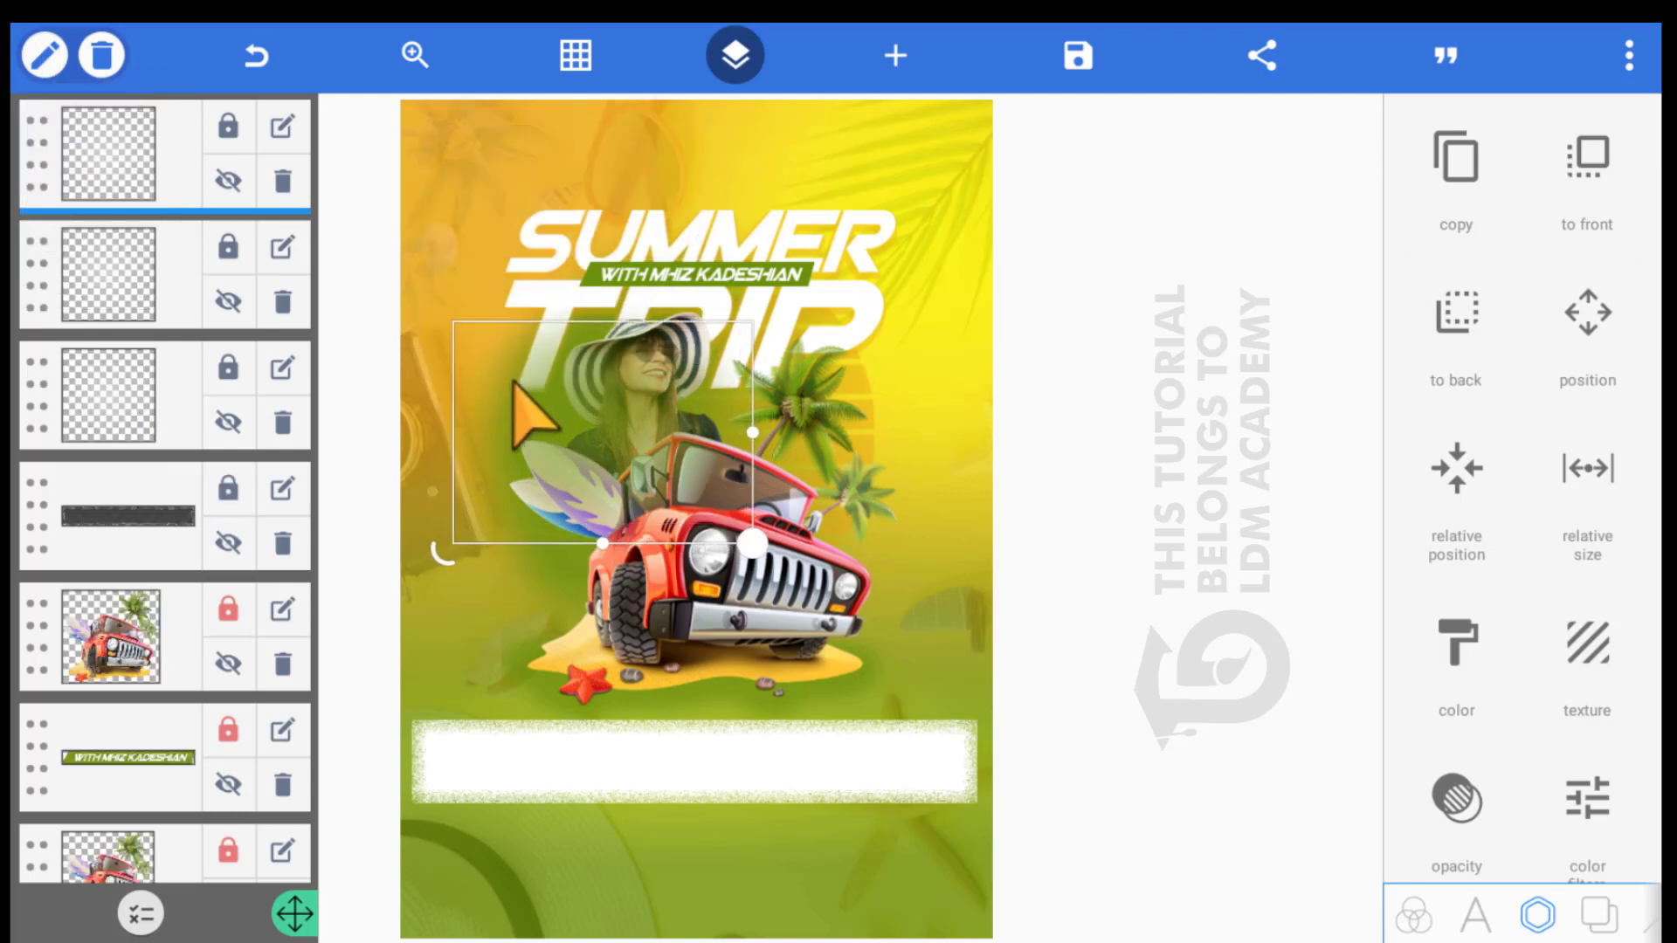
click(45, 56)
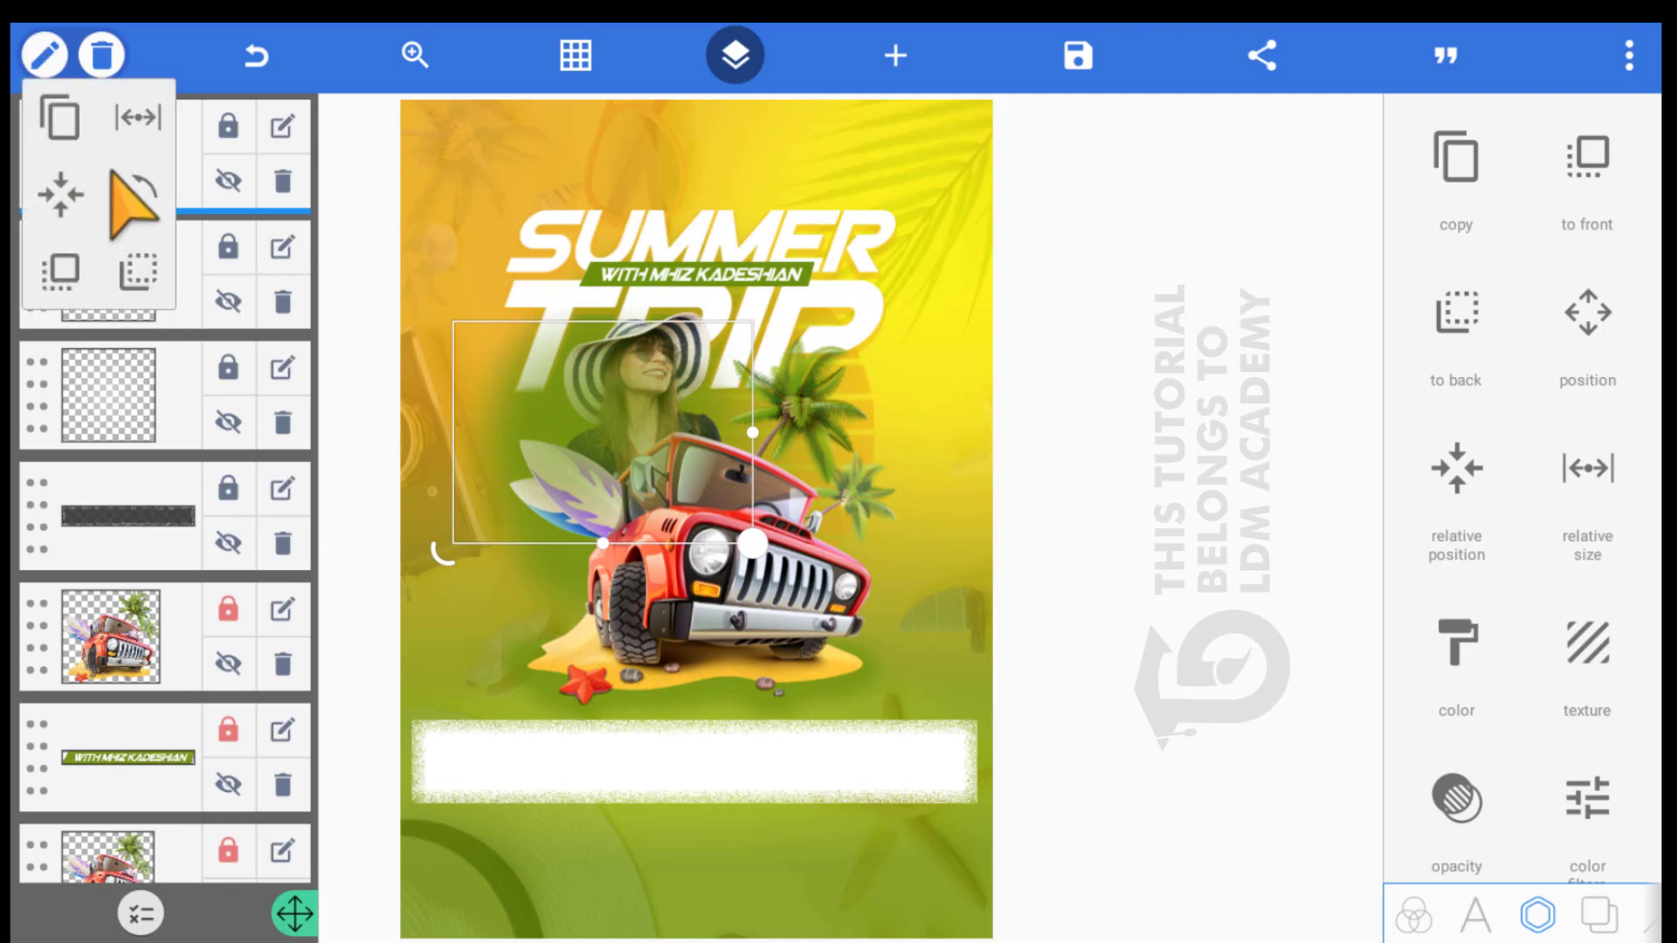
click(114, 176)
mouse_move(481, 178)
mouse_down()
mouse_move(536, 419)
mouse_move(531, 391)
mouse_up()
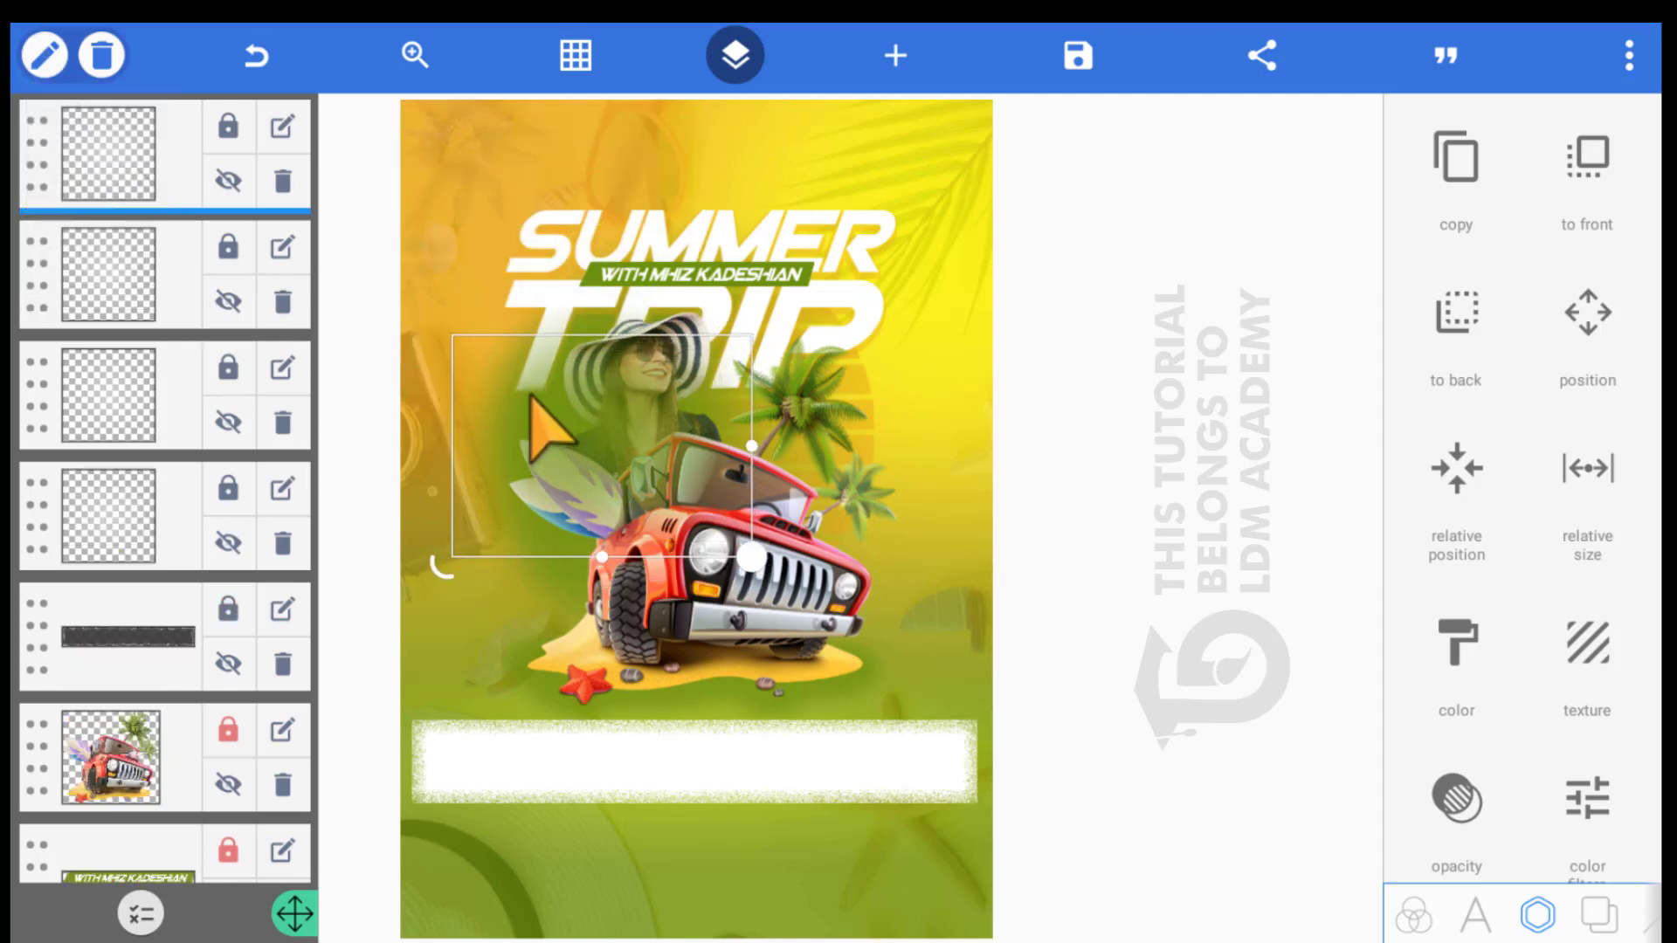
click(45, 54)
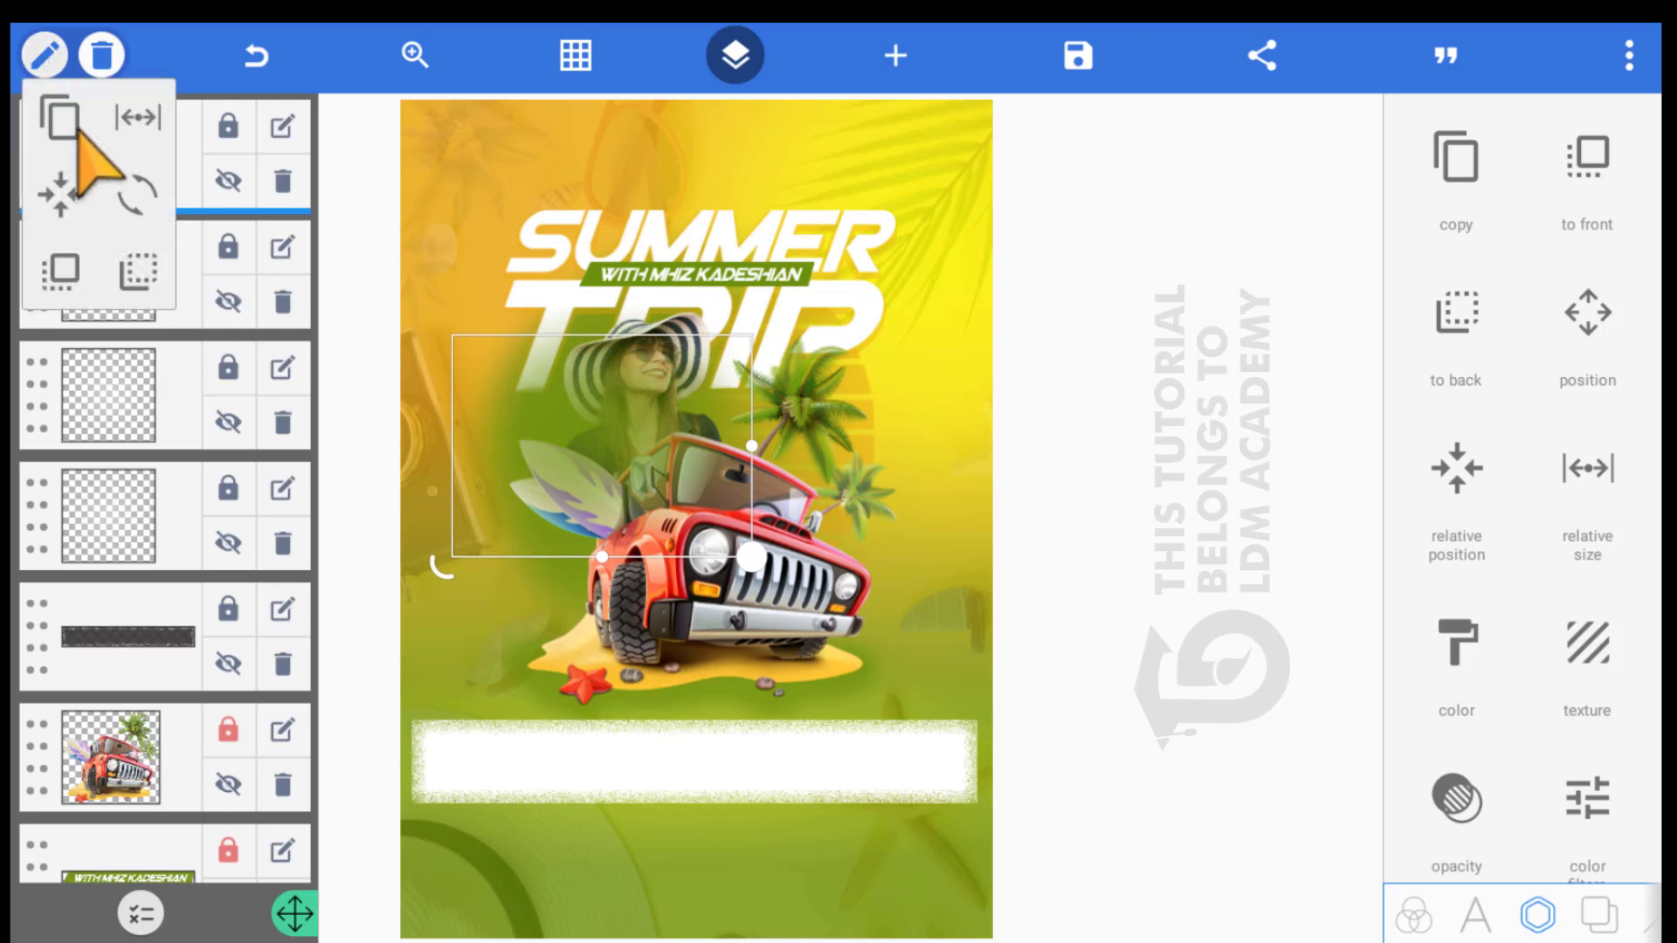
click(61, 118)
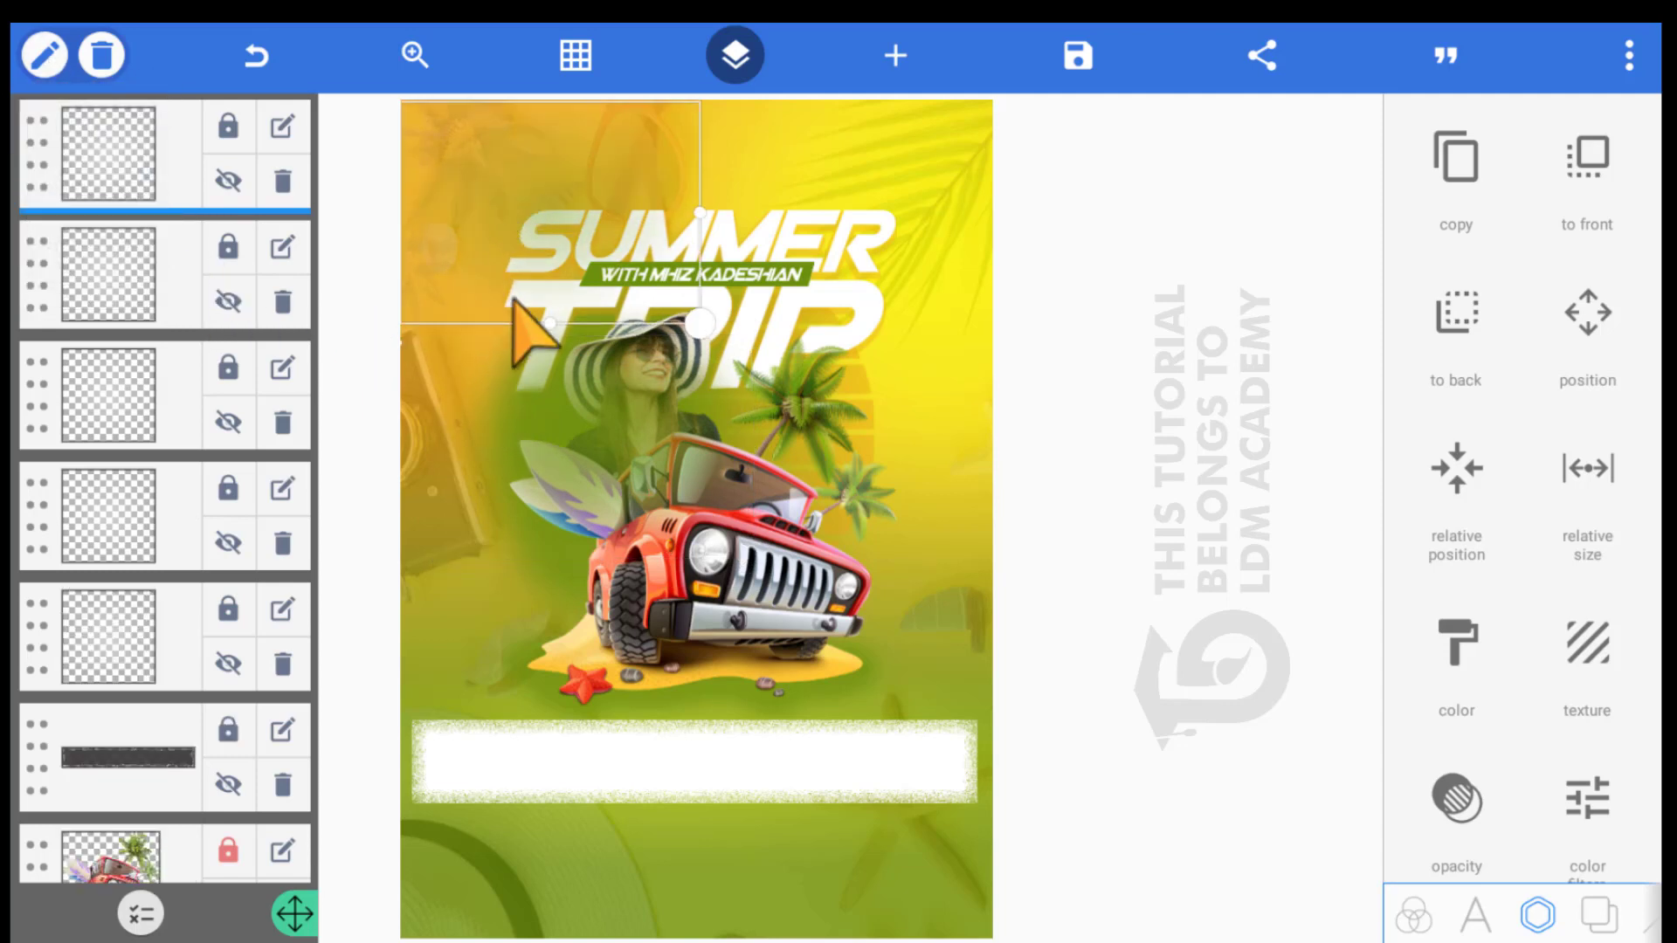
mouse_move(529, 400)
mouse_down()
mouse_move(514, 368)
mouse_move(535, 394)
mouse_up()
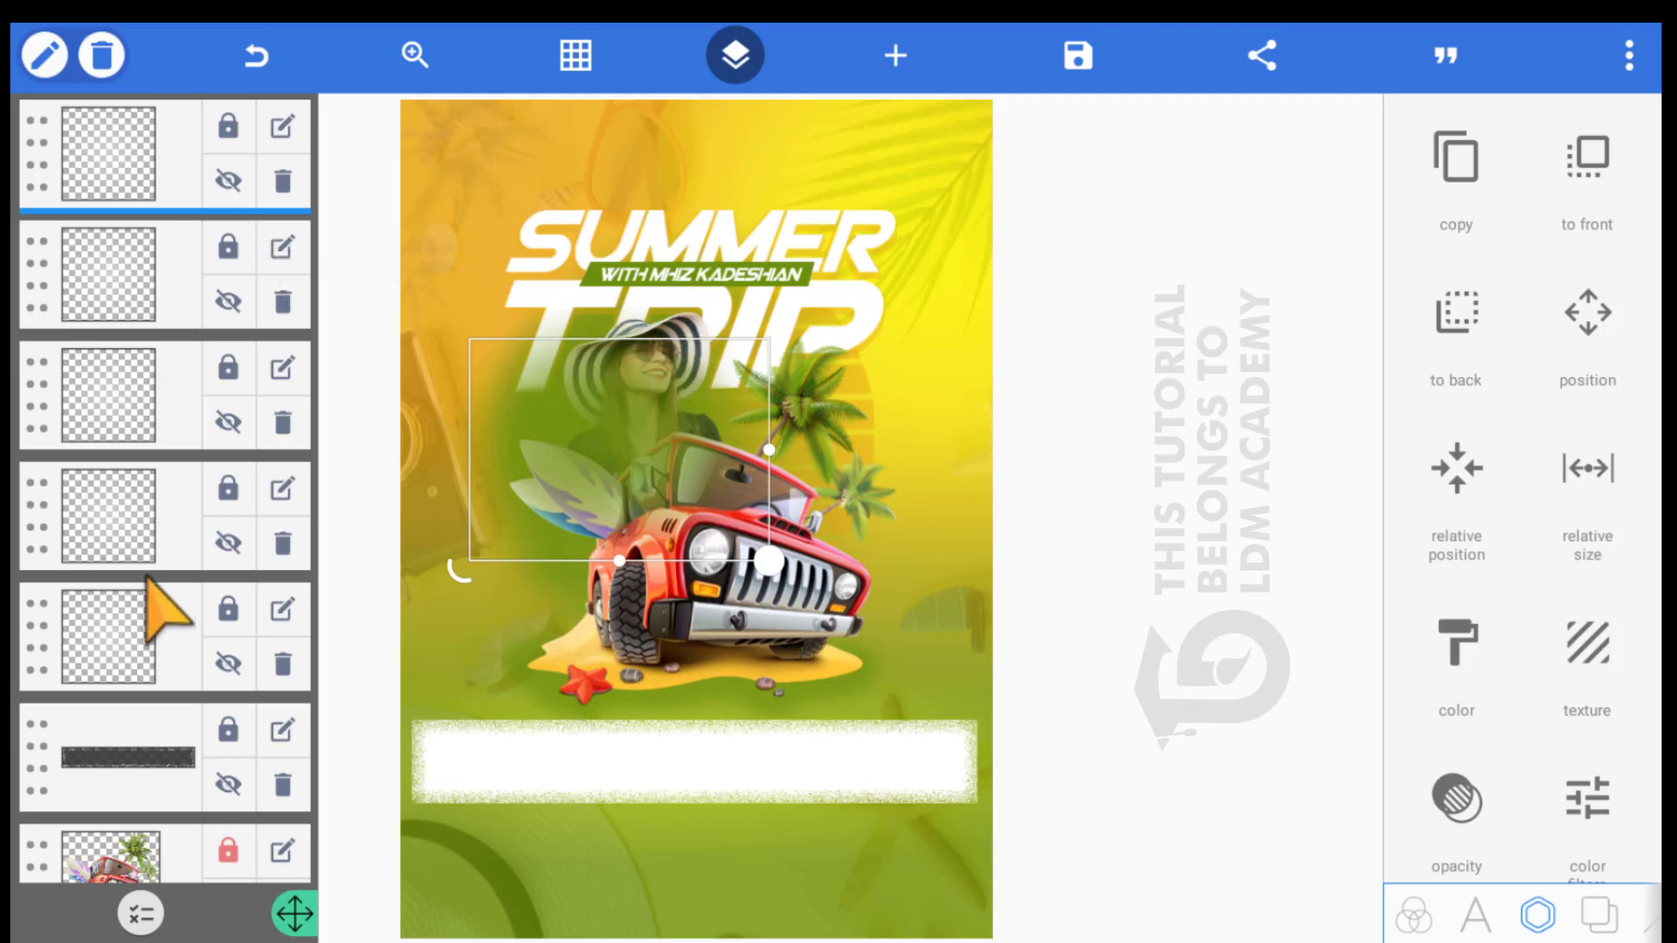
Merge the five green glow layers into a single layer
click(140, 913)
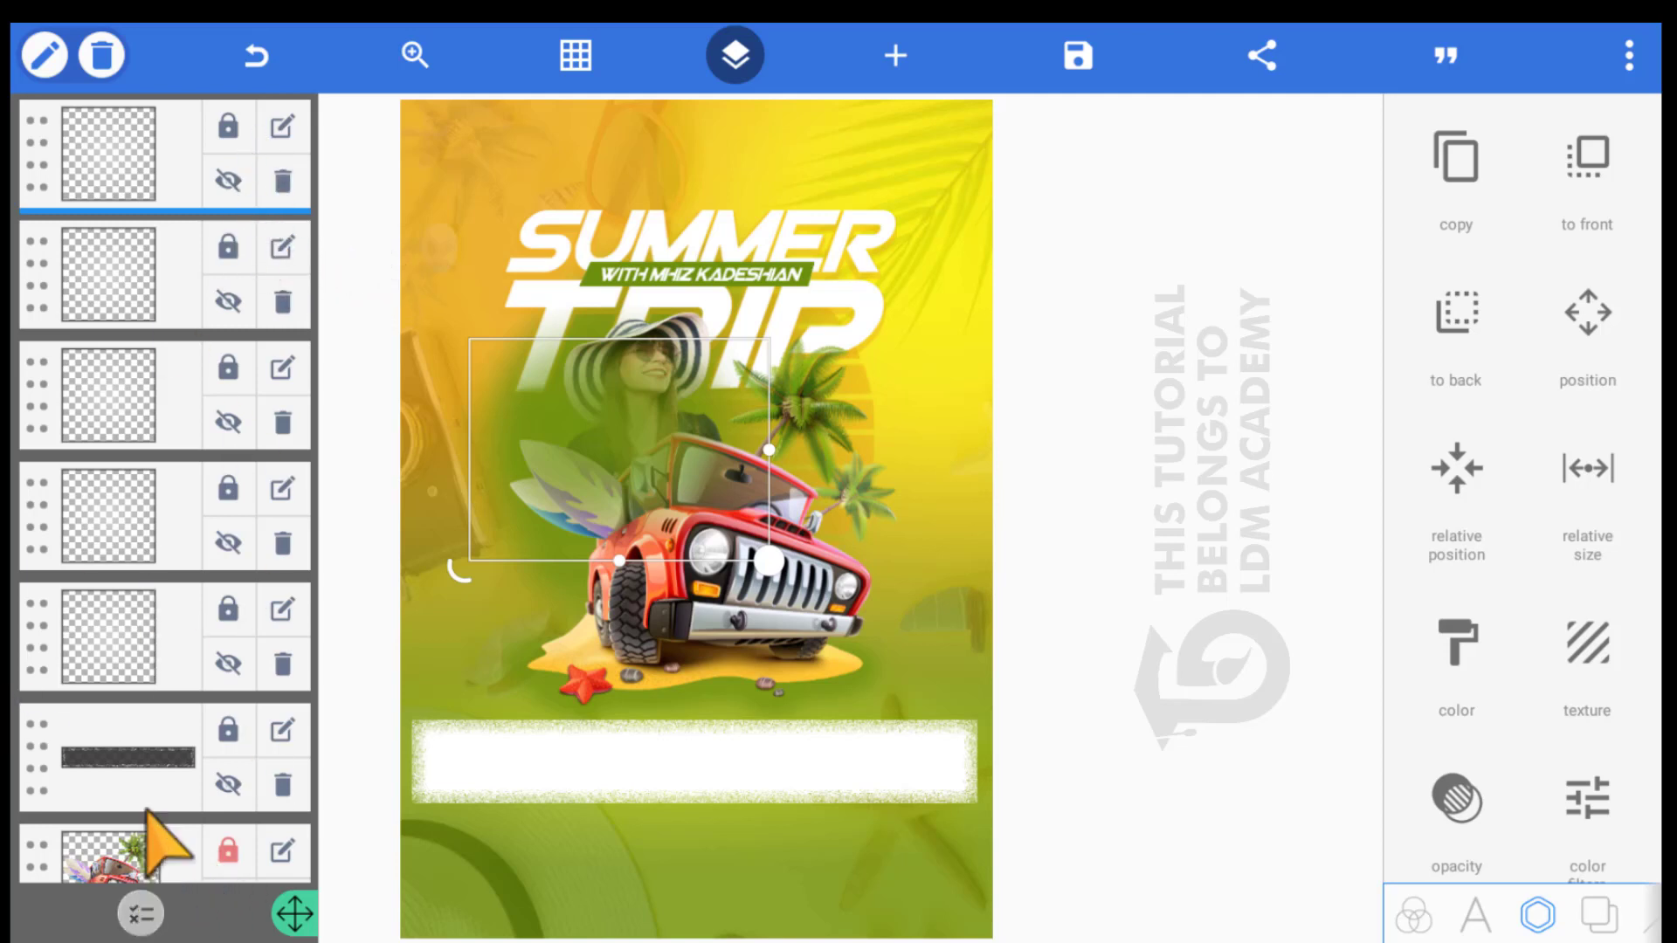
click(256, 153)
click(256, 274)
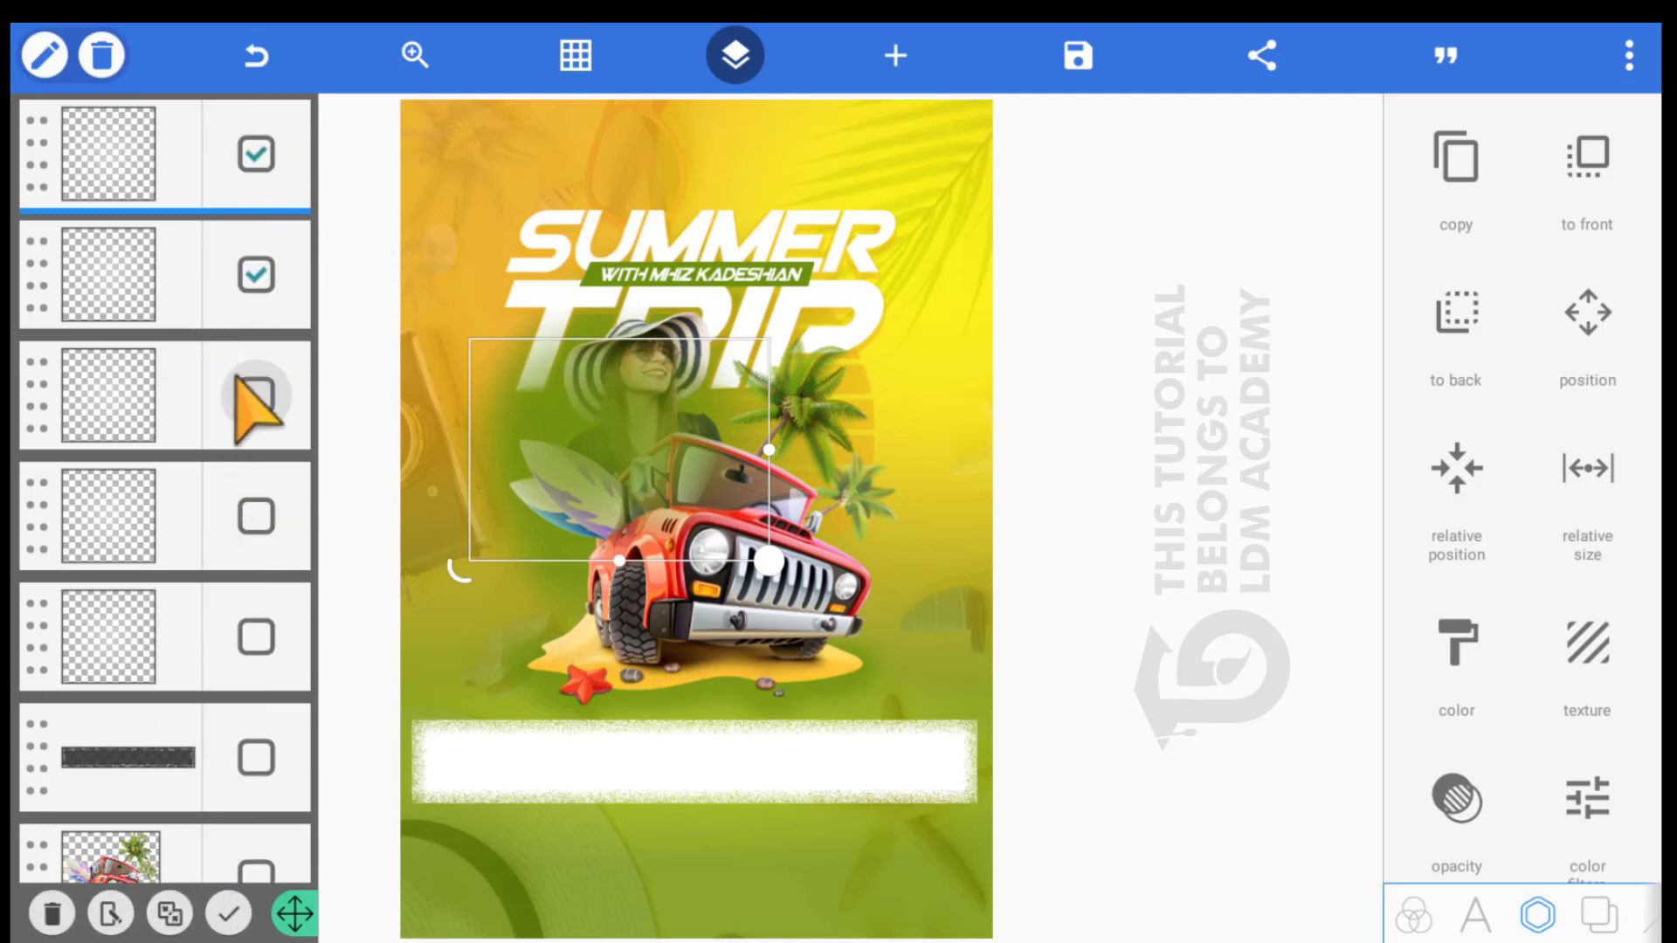
click(256, 395)
click(253, 513)
click(256, 636)
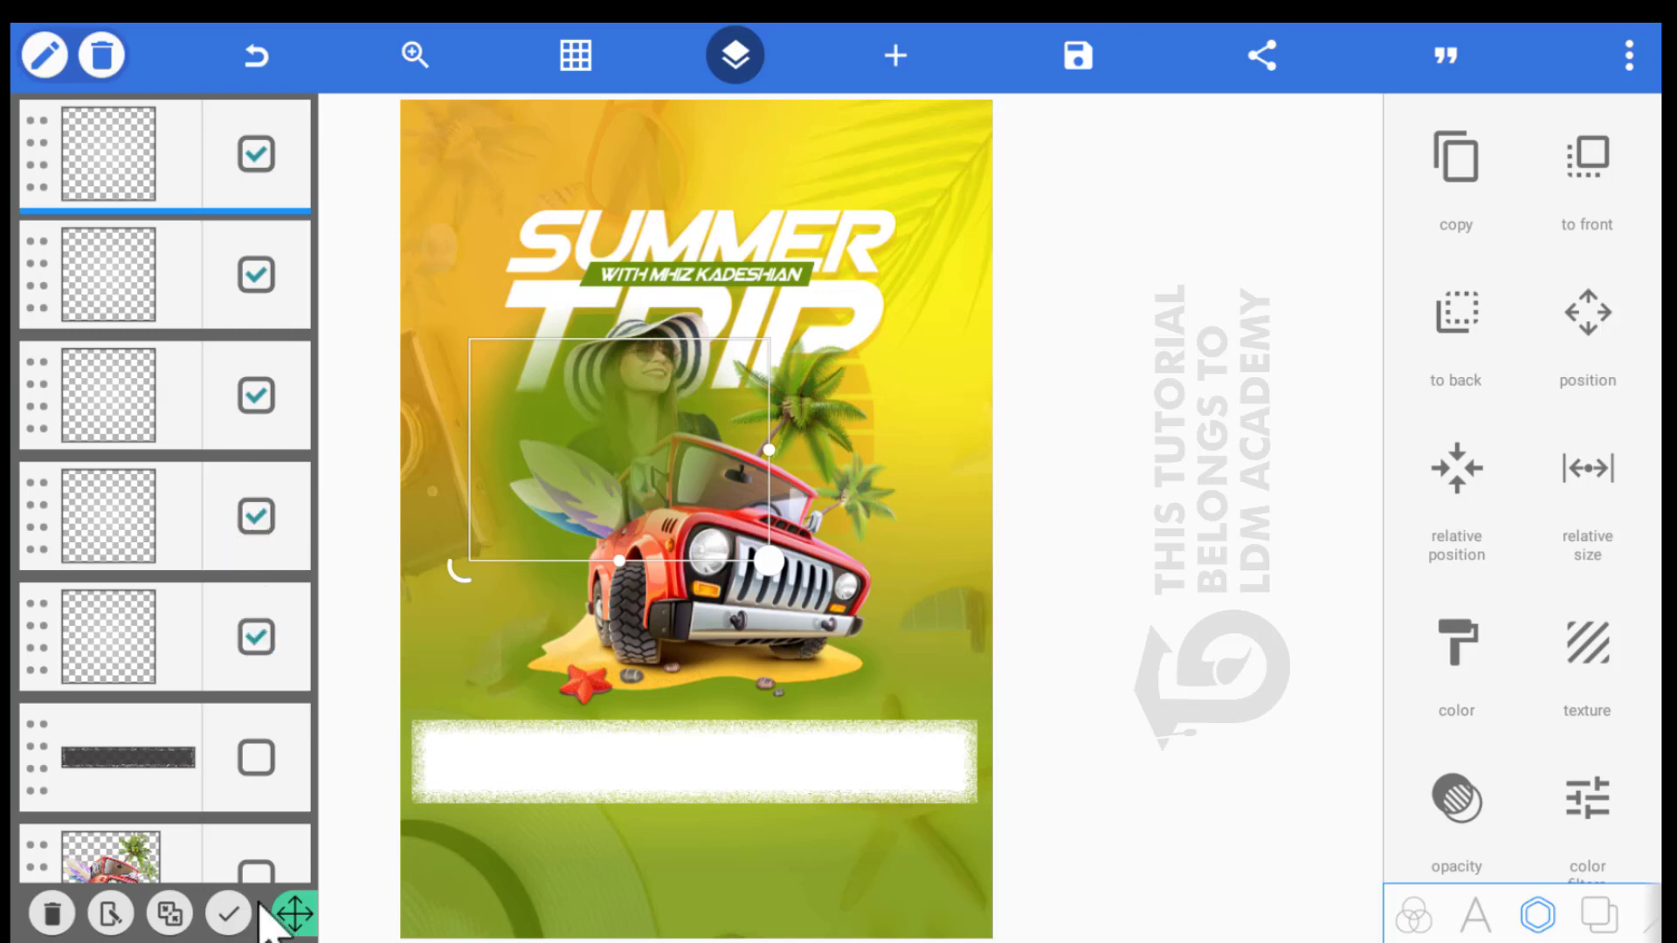
click(169, 908)
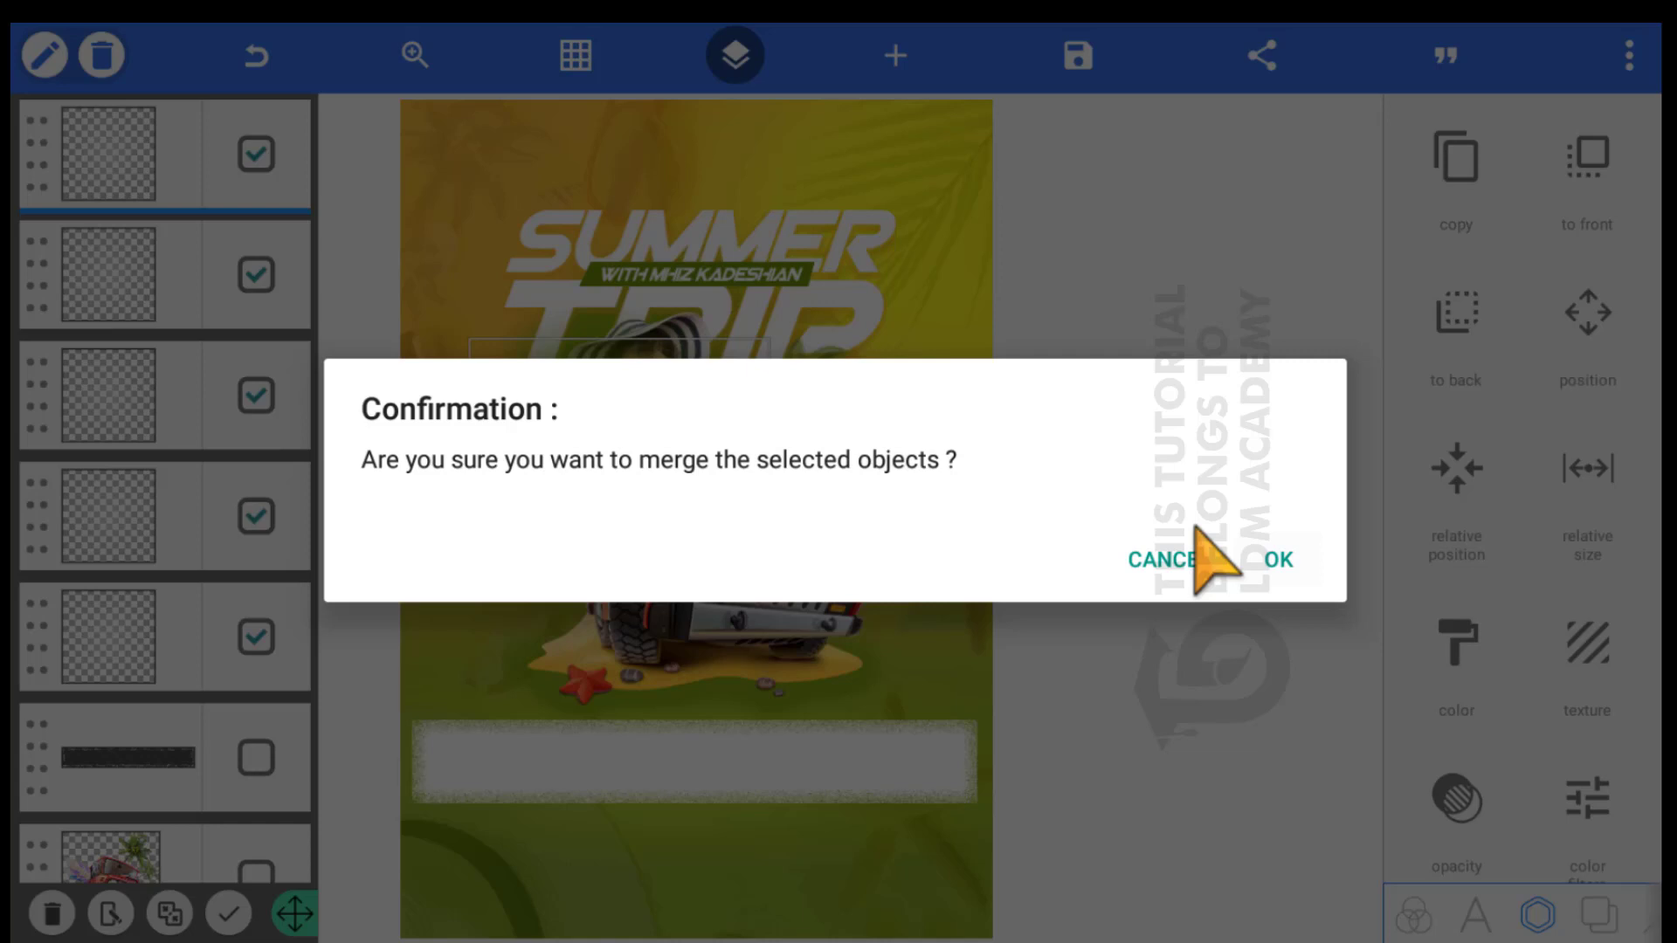
click(1277, 559)
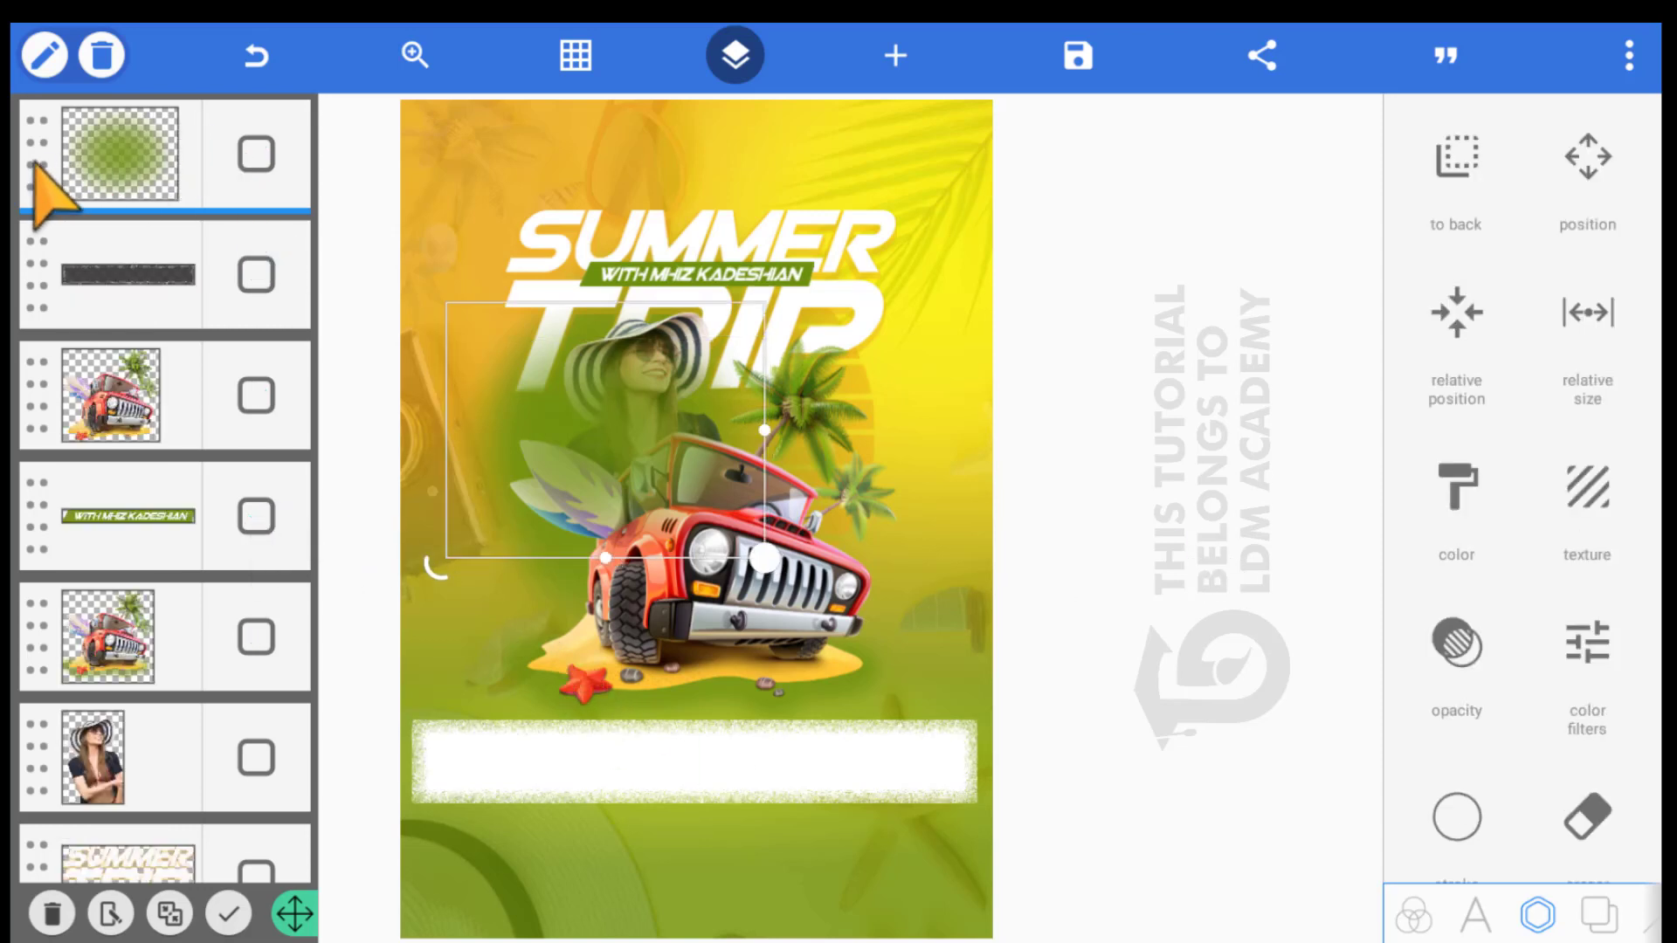
Reorder the merged green glow so that it sits directly above the woman's layer and beneath the jeep
drag(39, 187, 67, 773)
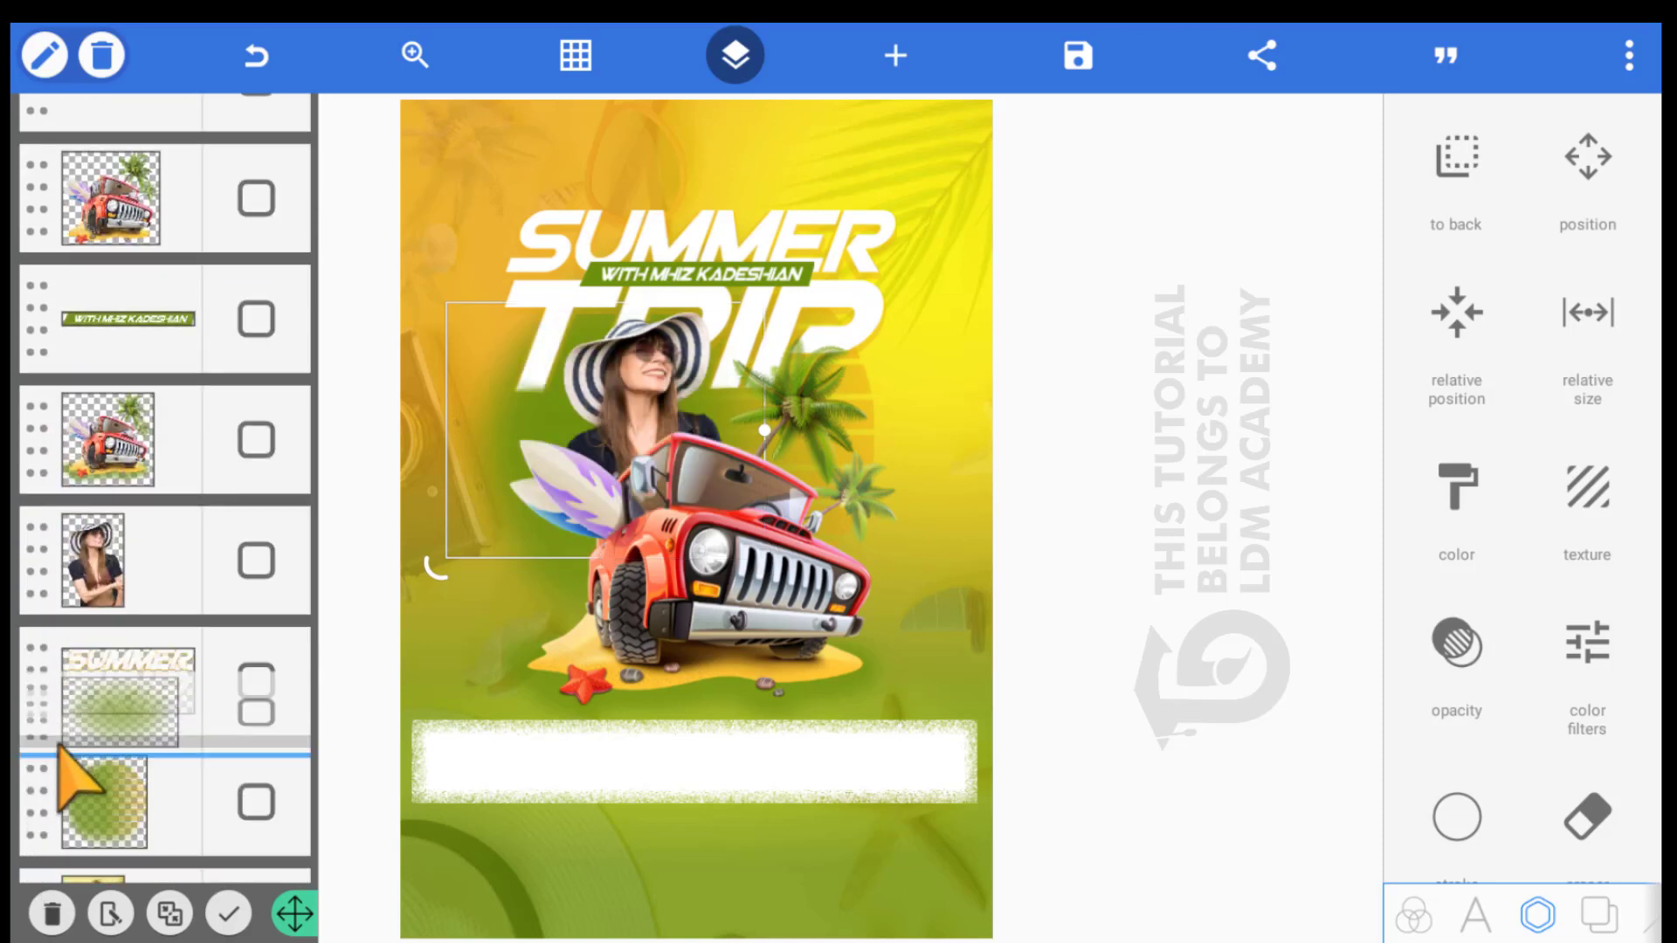
click(513, 242)
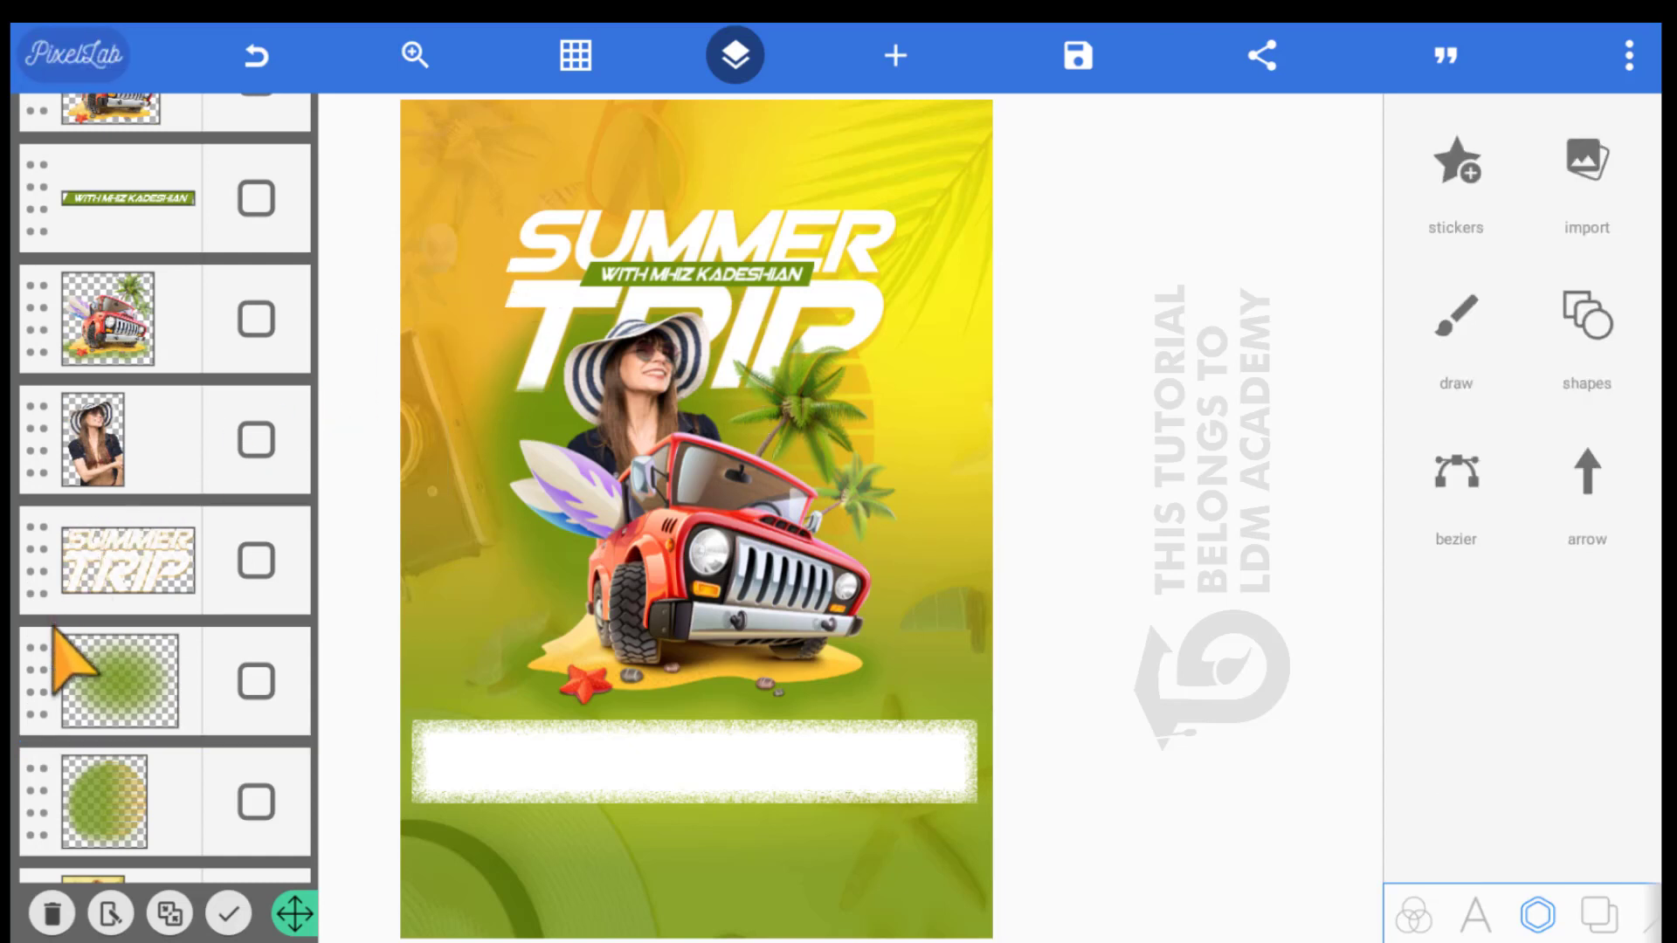
drag(40, 648, 40, 471)
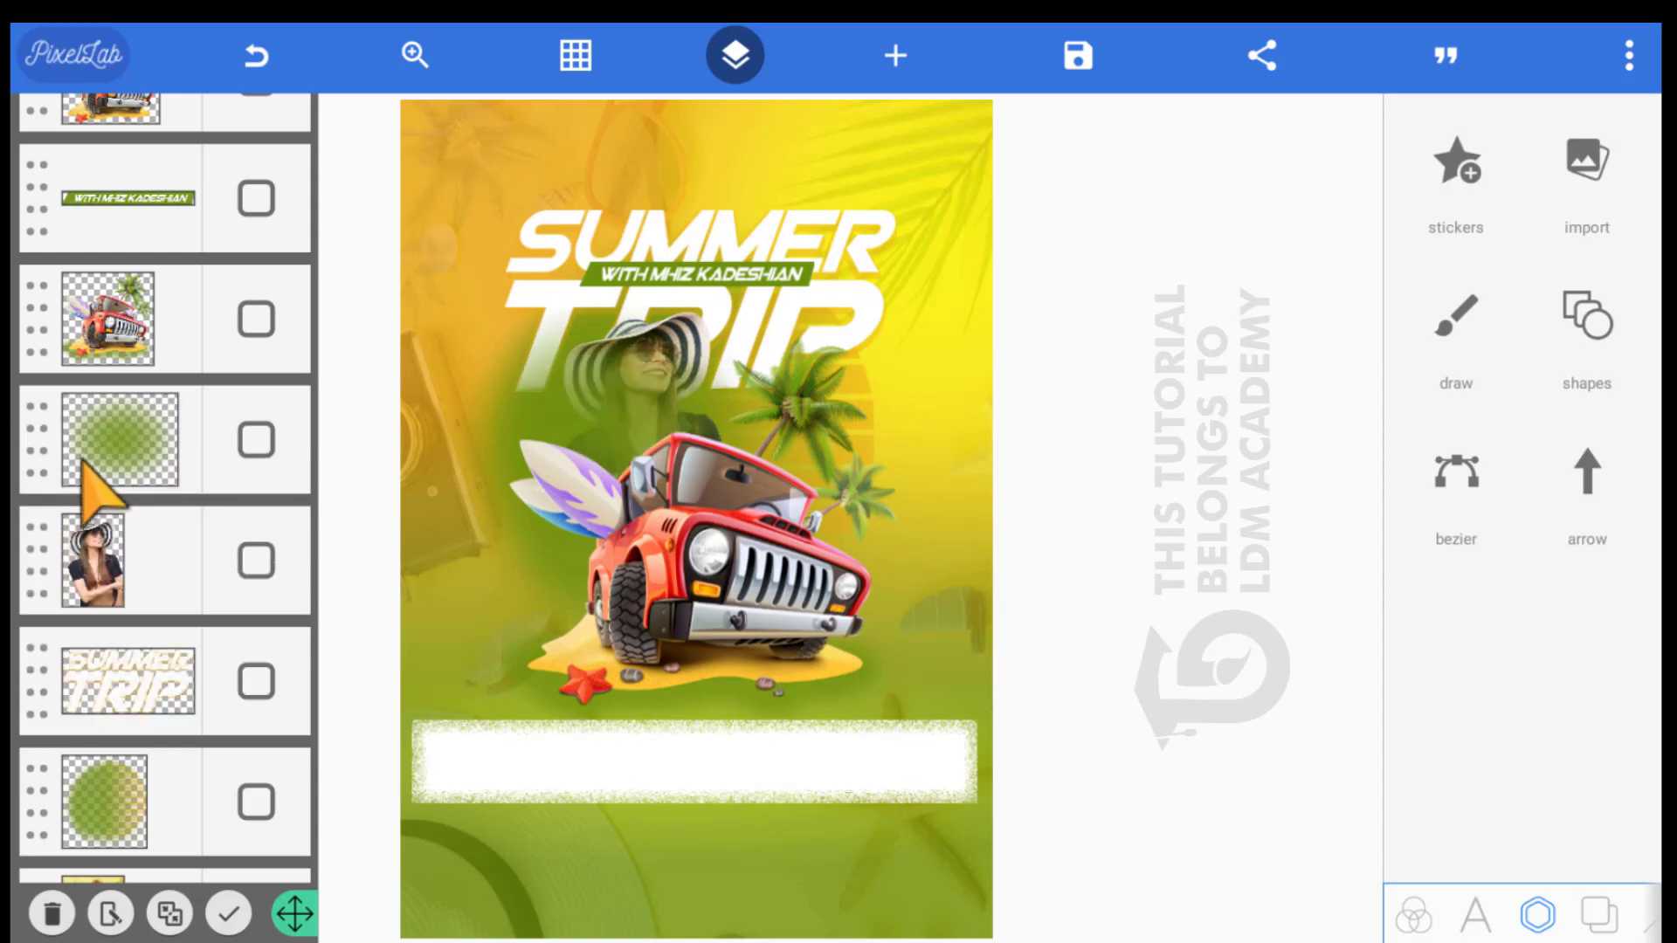
Reorder the layers so the woman sits above the green glow and the jeep sits in front of her
click(35, 543)
drag(35, 545, 36, 380)
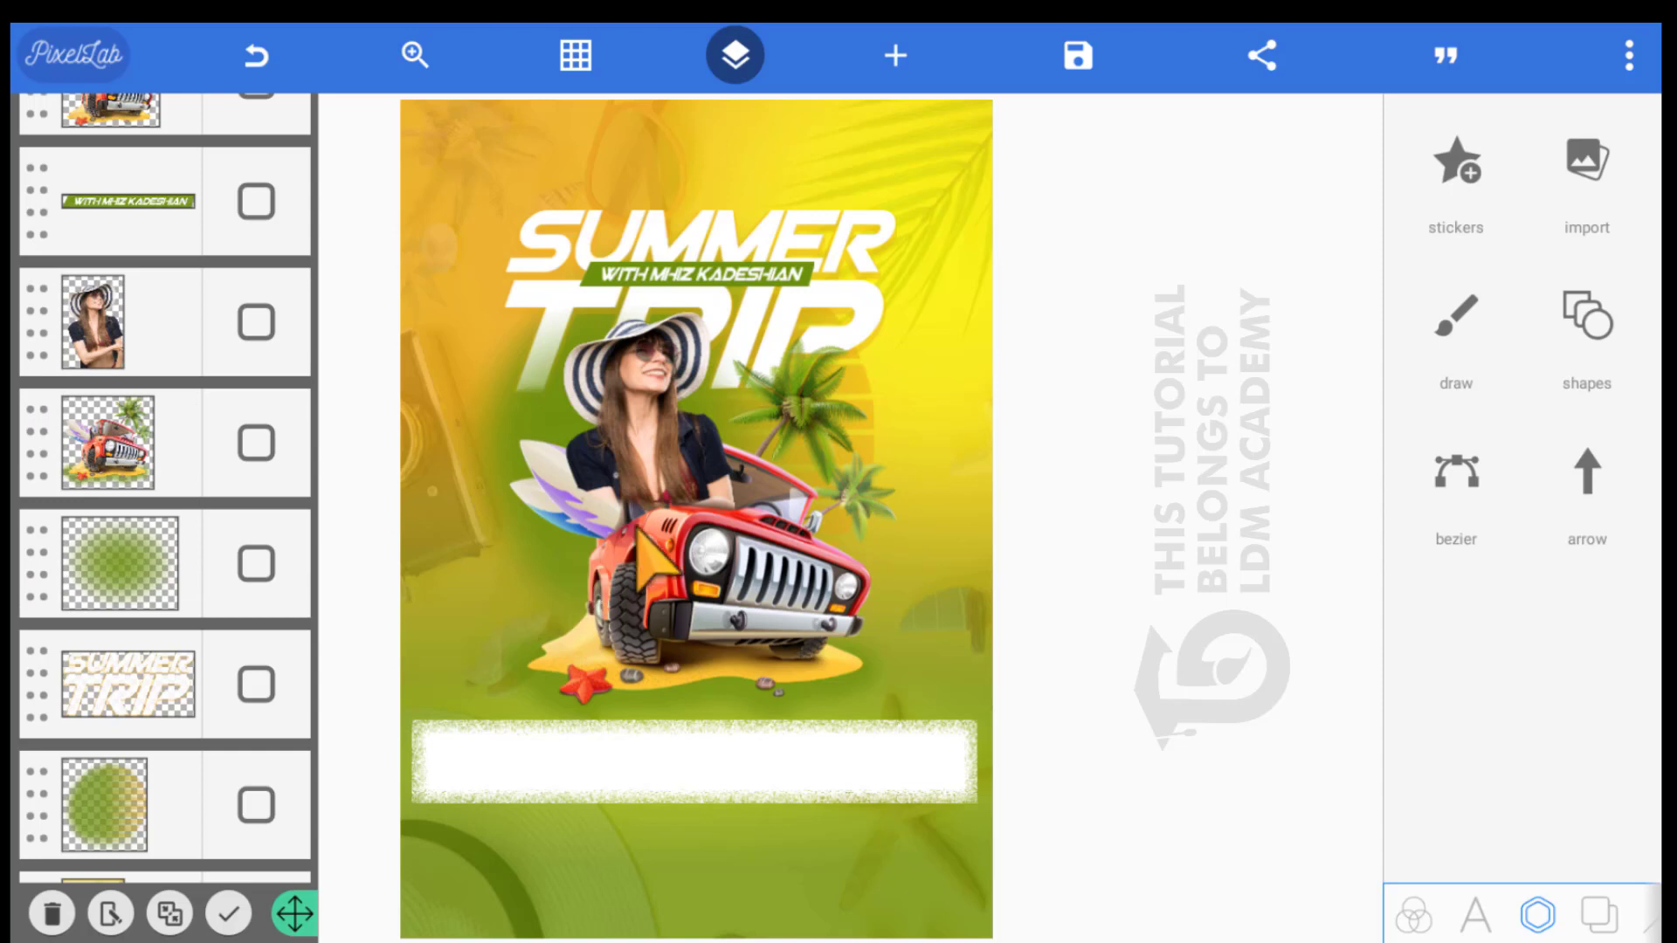
mouse_move(34, 426)
mouse_down()
mouse_move(30, 299)
mouse_move(31, 456)
mouse_move(31, 434)
mouse_up()
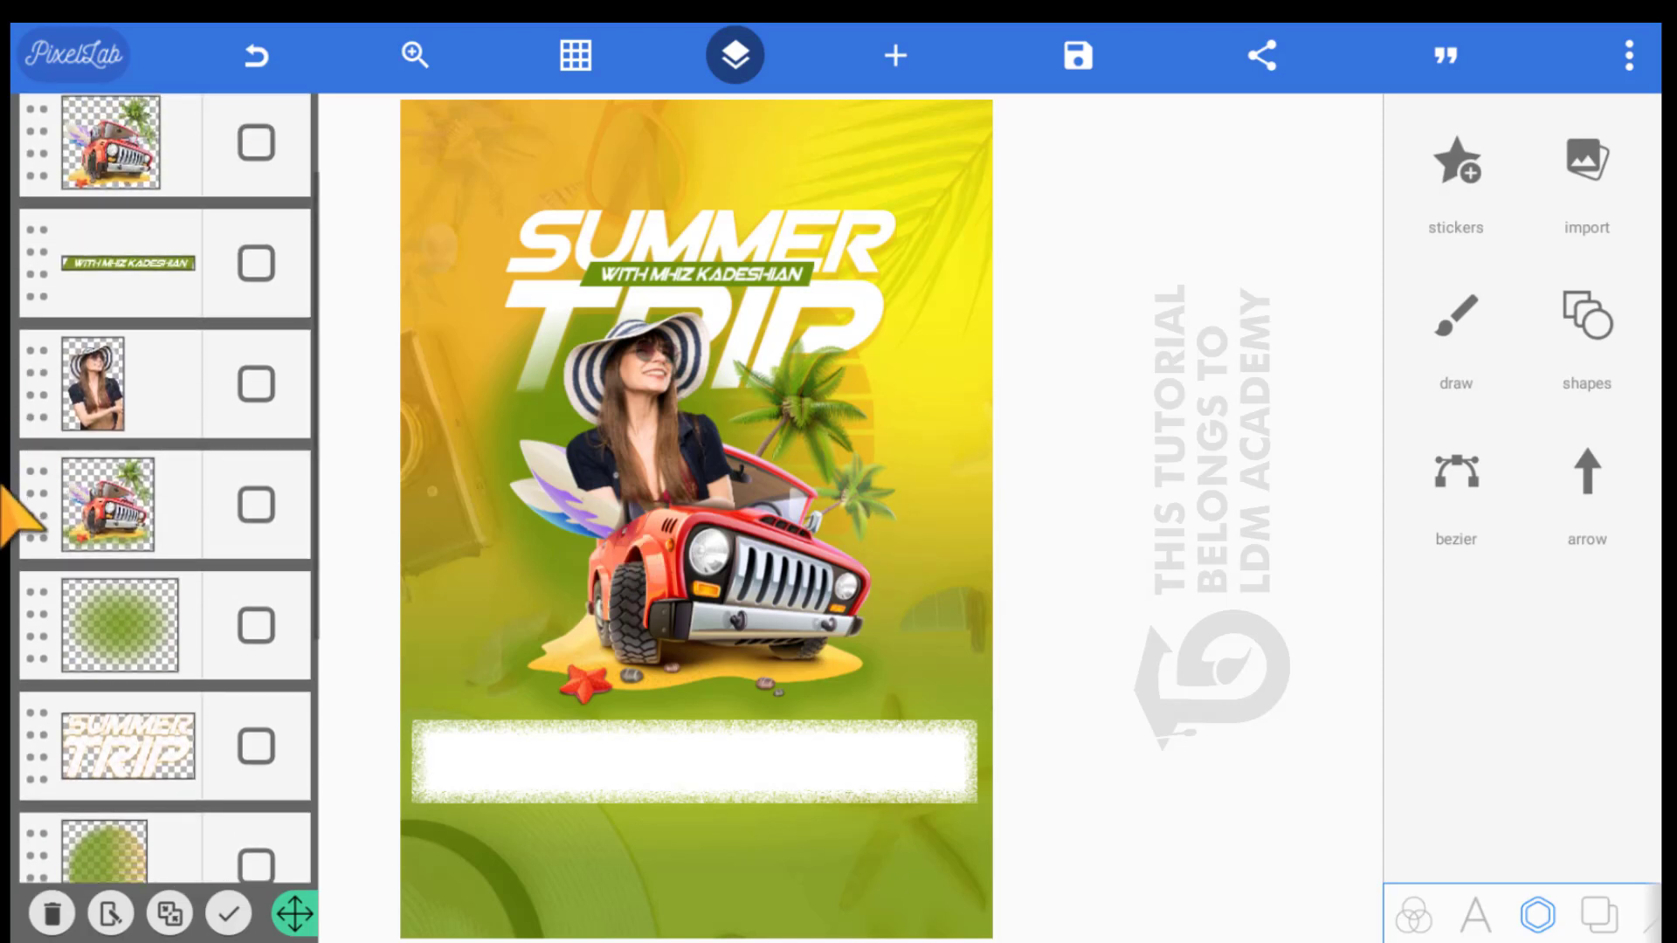
mouse_move(35, 495)
mouse_down()
mouse_move(39, 338)
mouse_move(45, 350)
mouse_up()
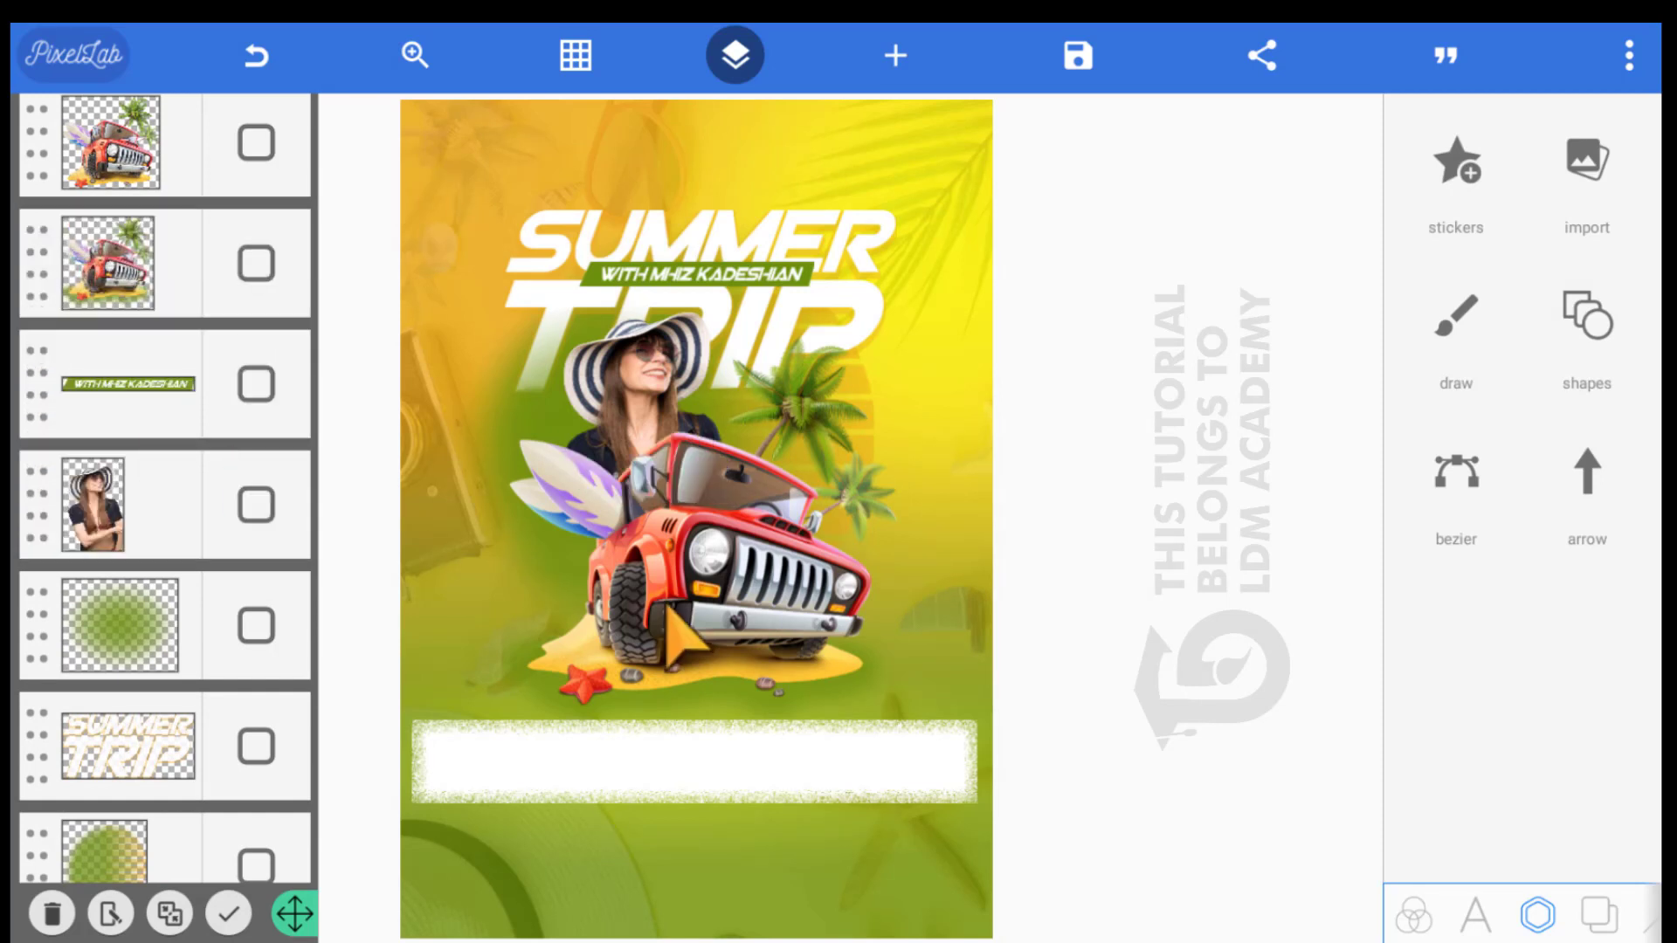
click(500, 283)
click(749, 282)
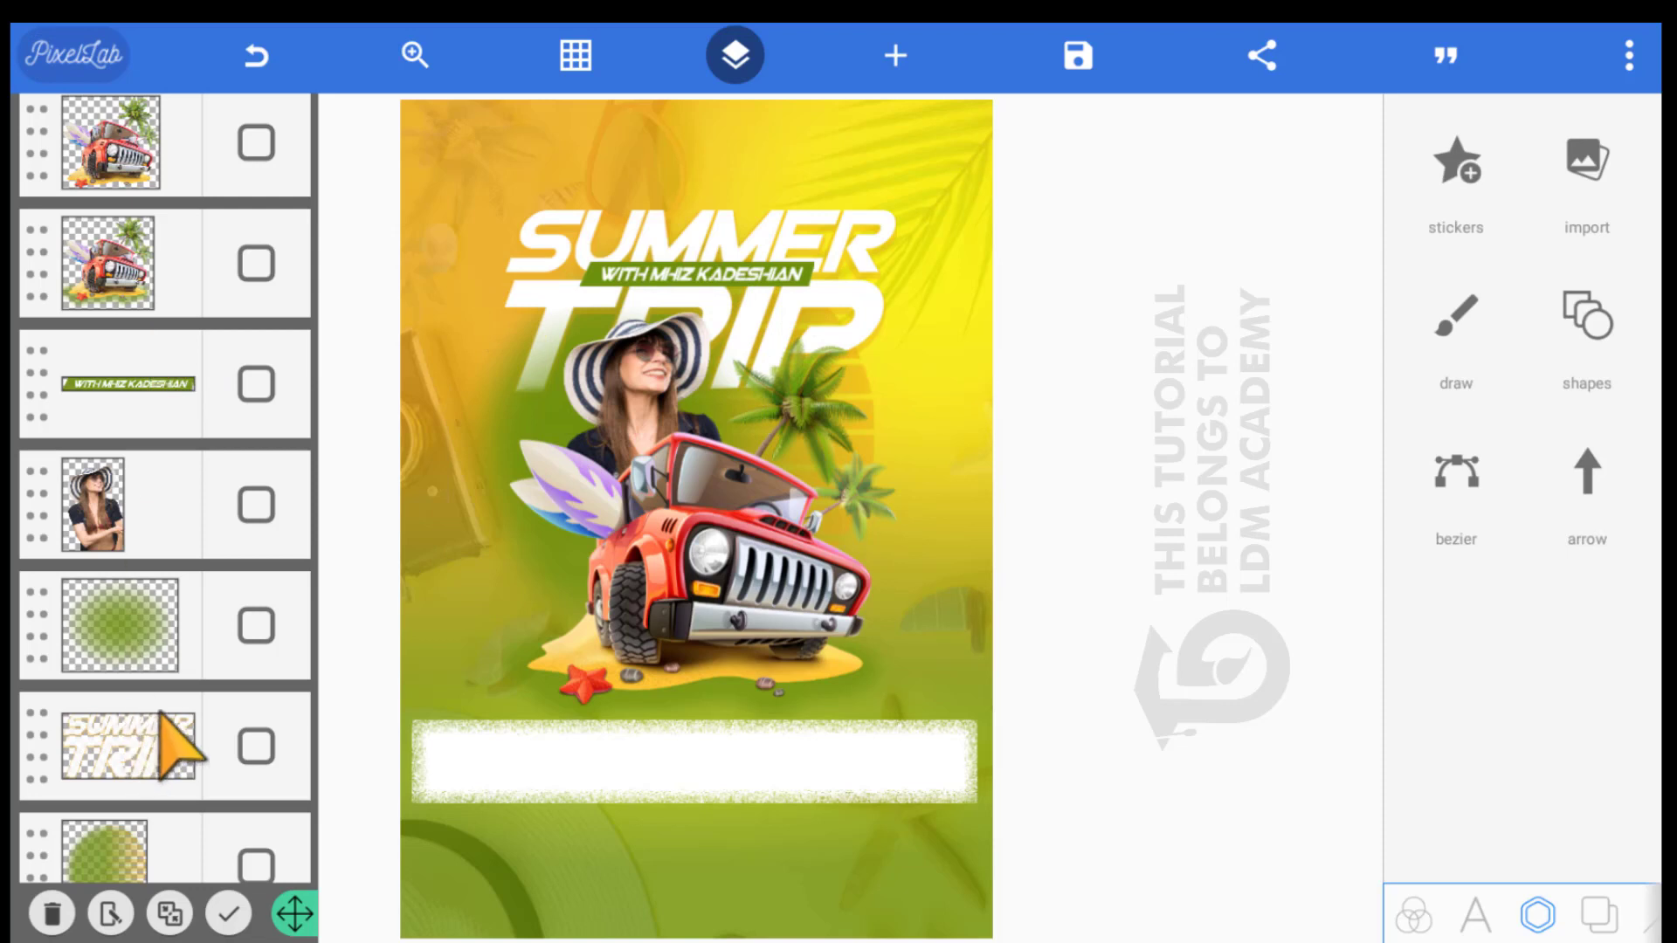
click(35, 707)
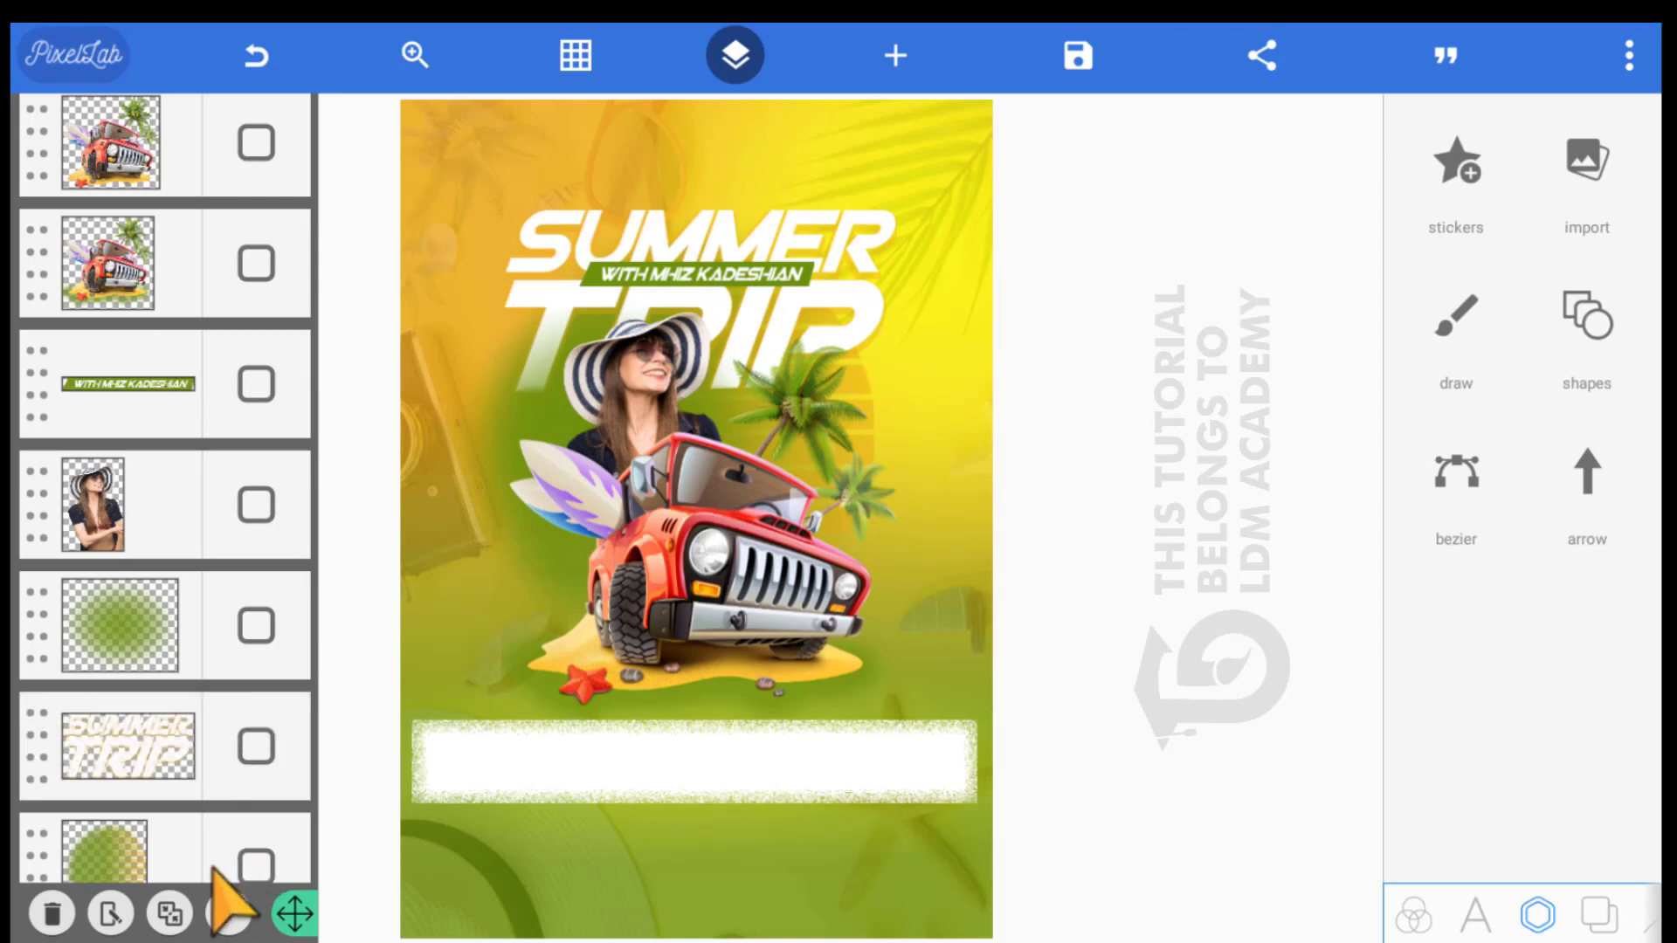
click(686, 52)
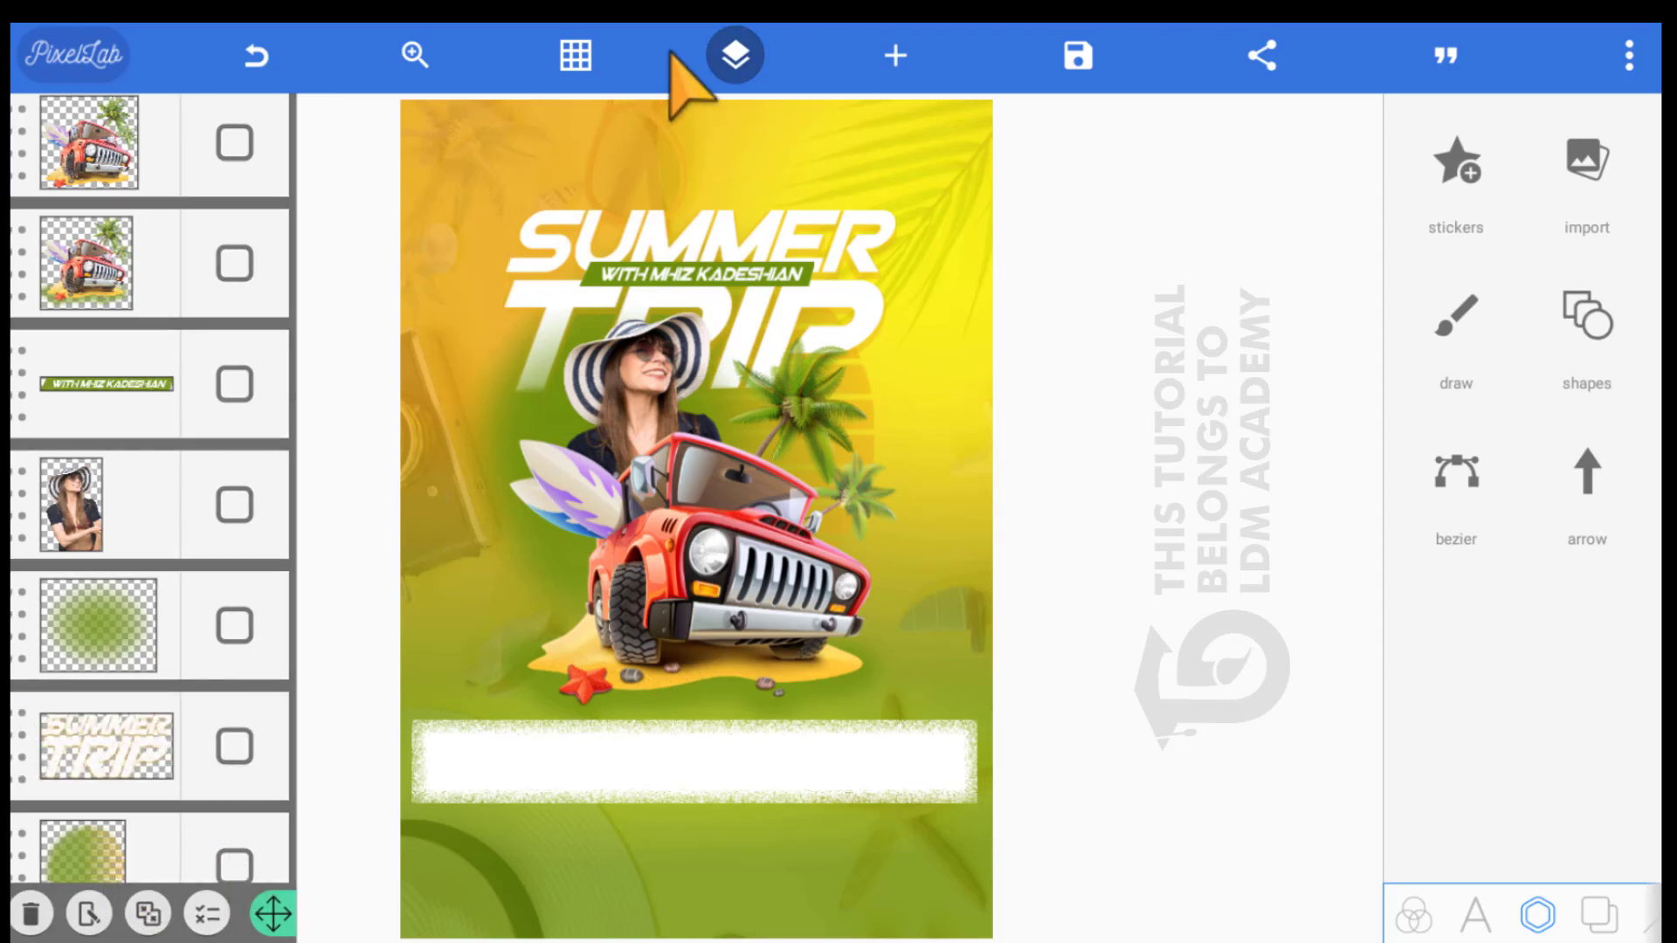
Add a square shape with a solid white fill, 0% radius and no stroke
click(843, 692)
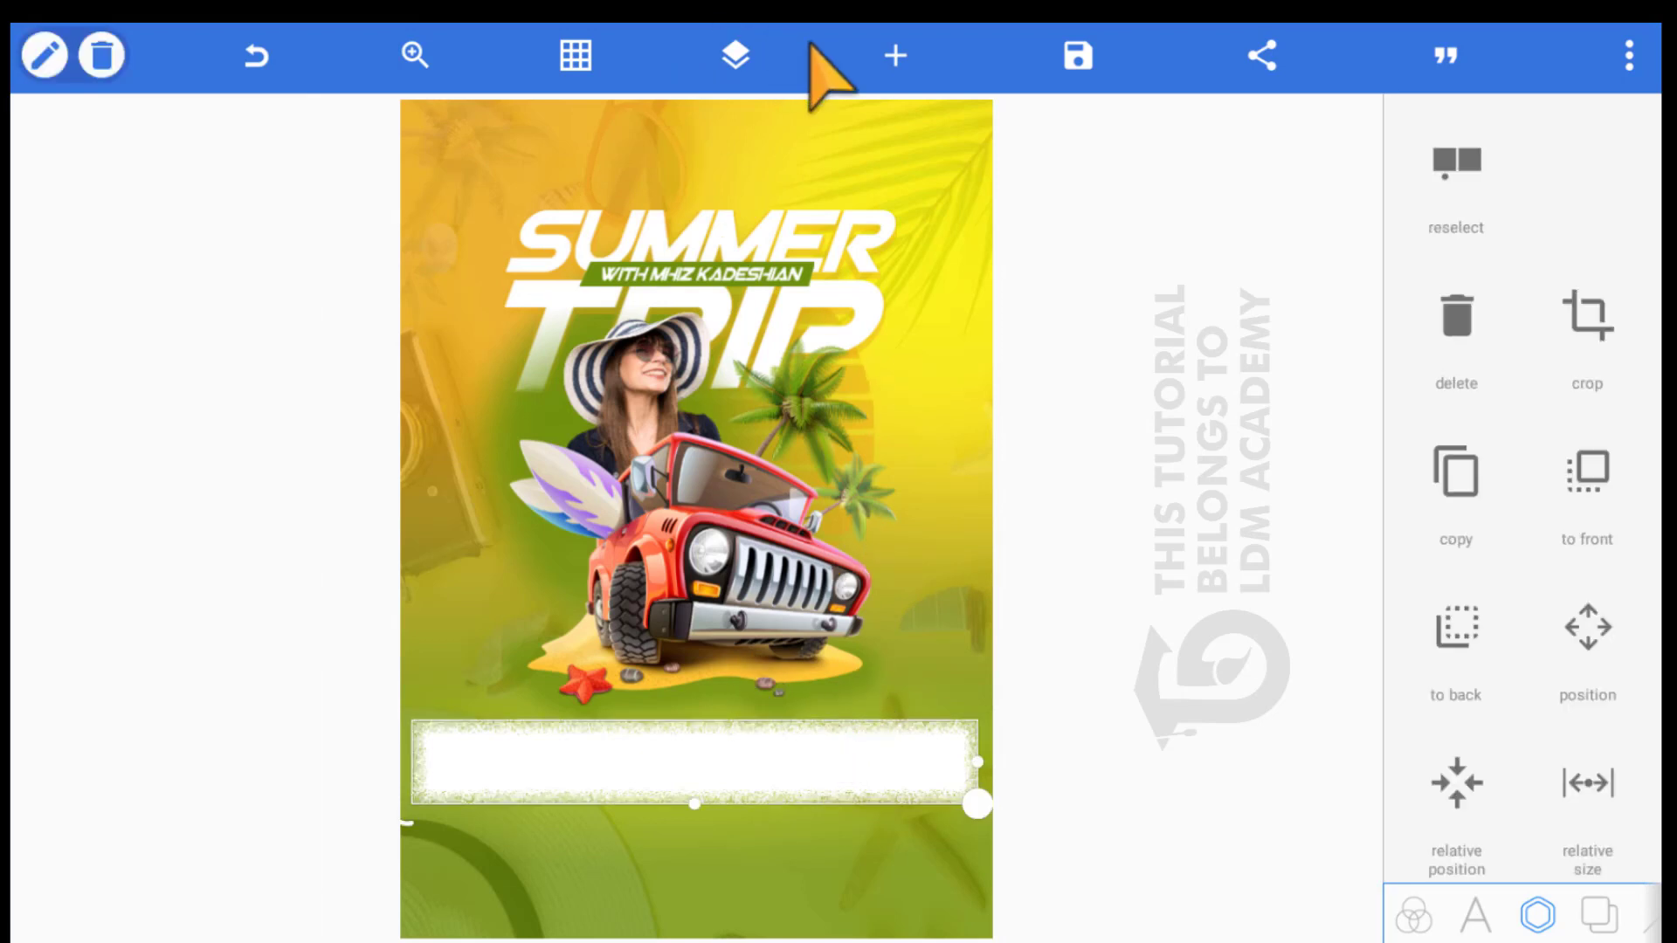
click(851, 52)
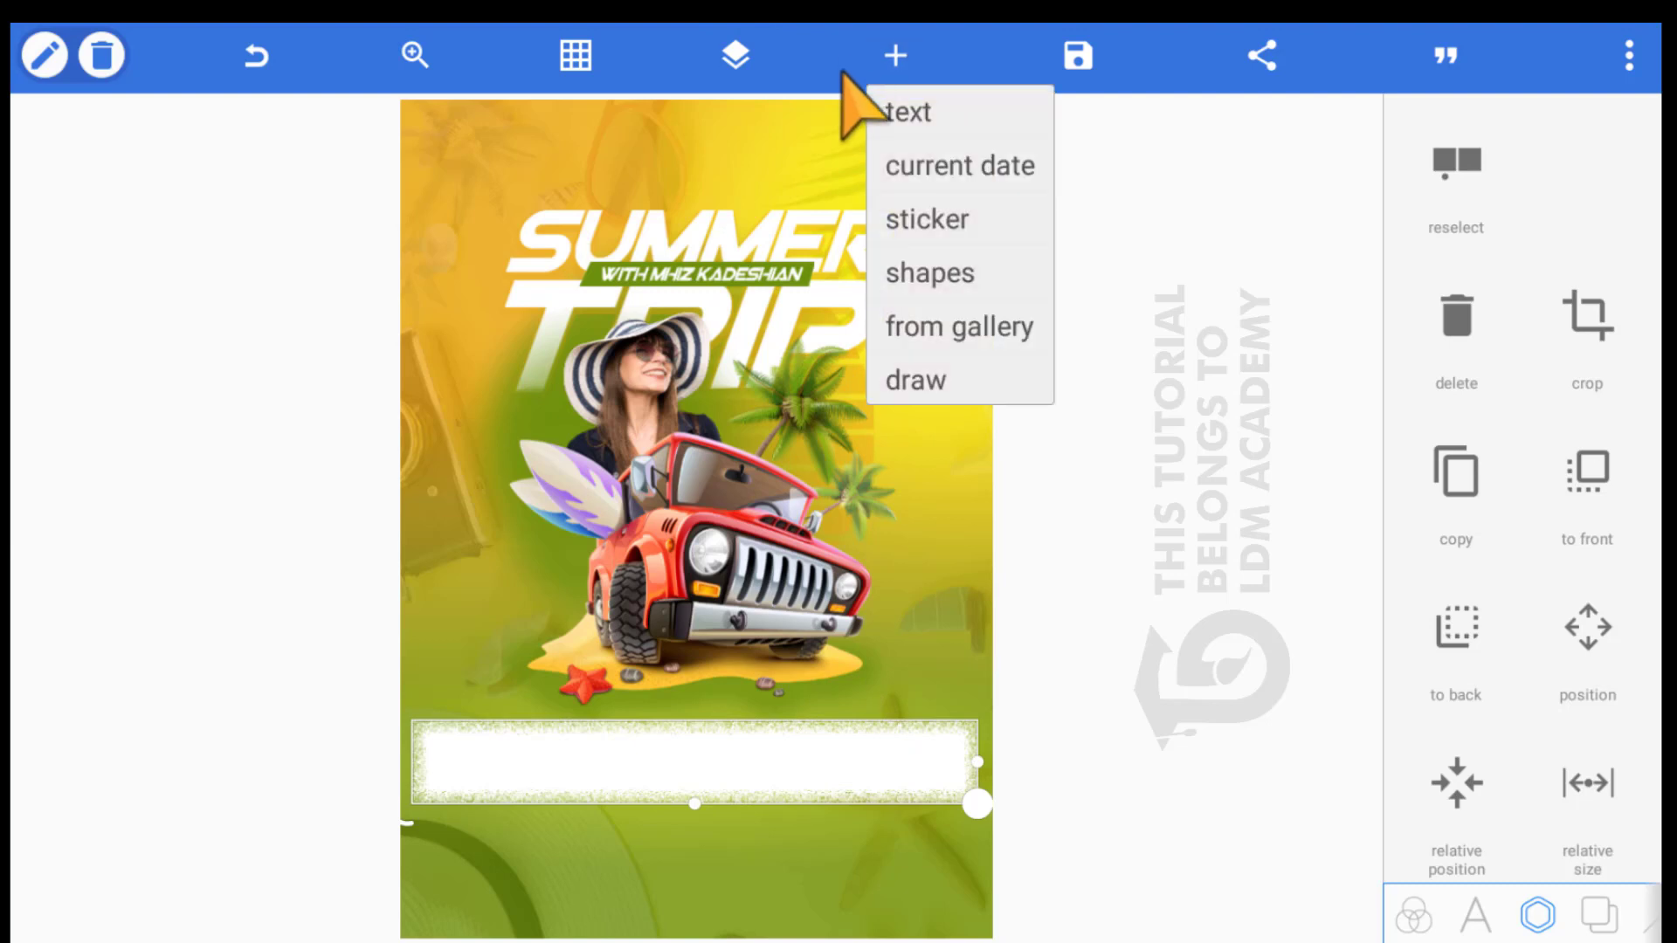
click(873, 266)
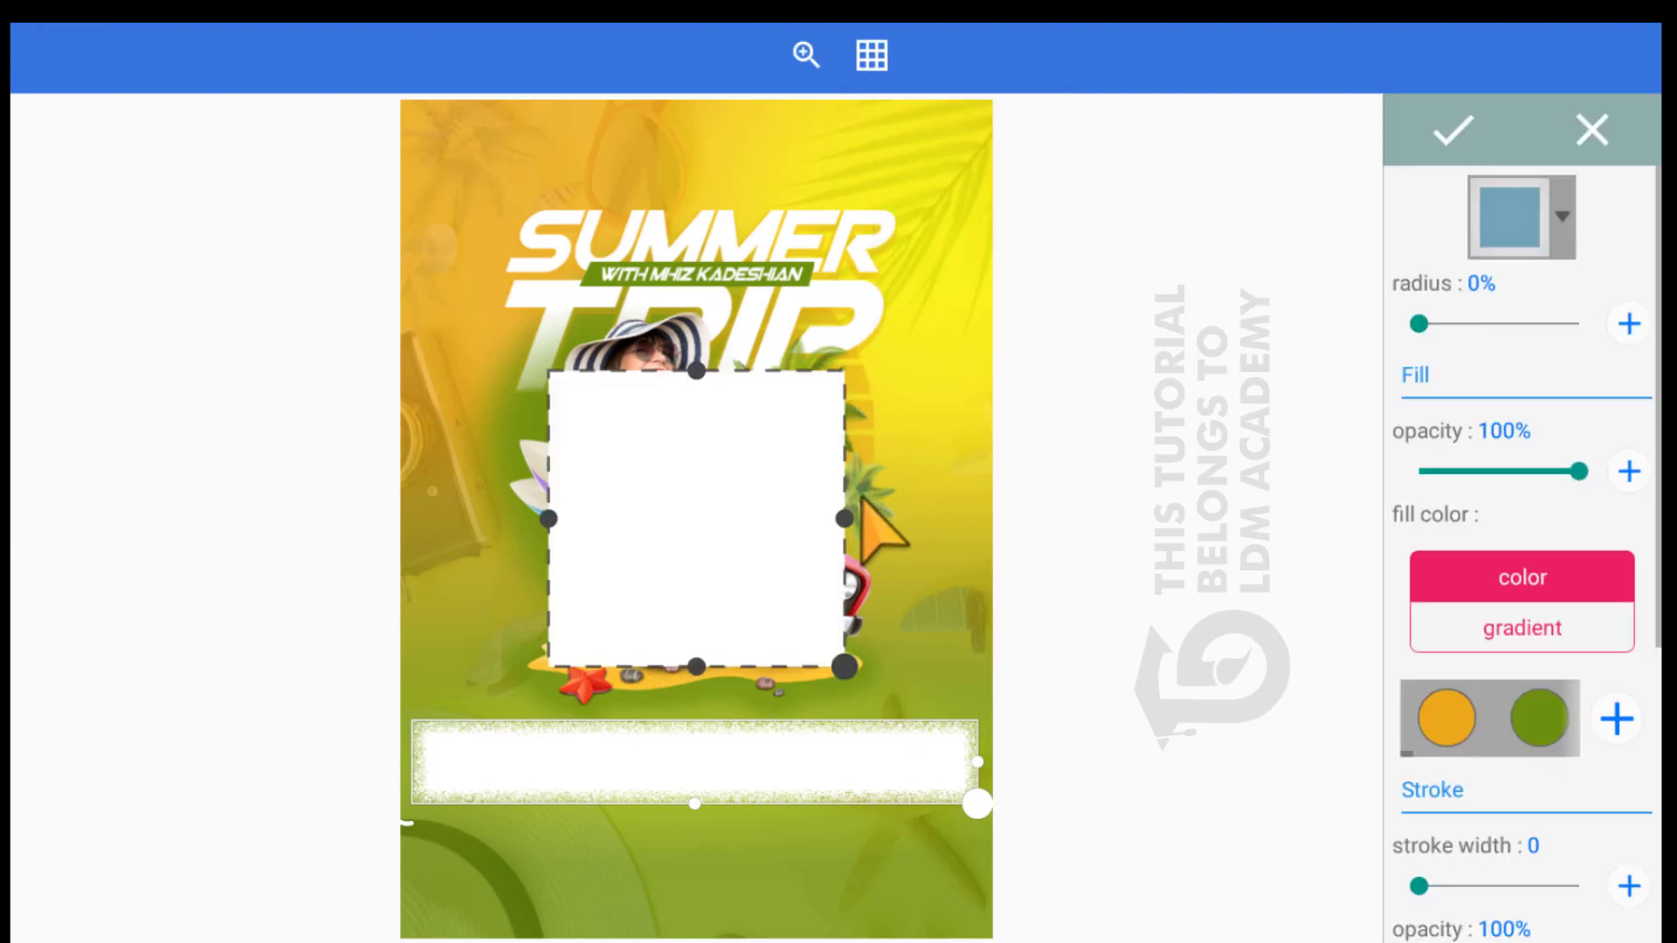
click(1349, 139)
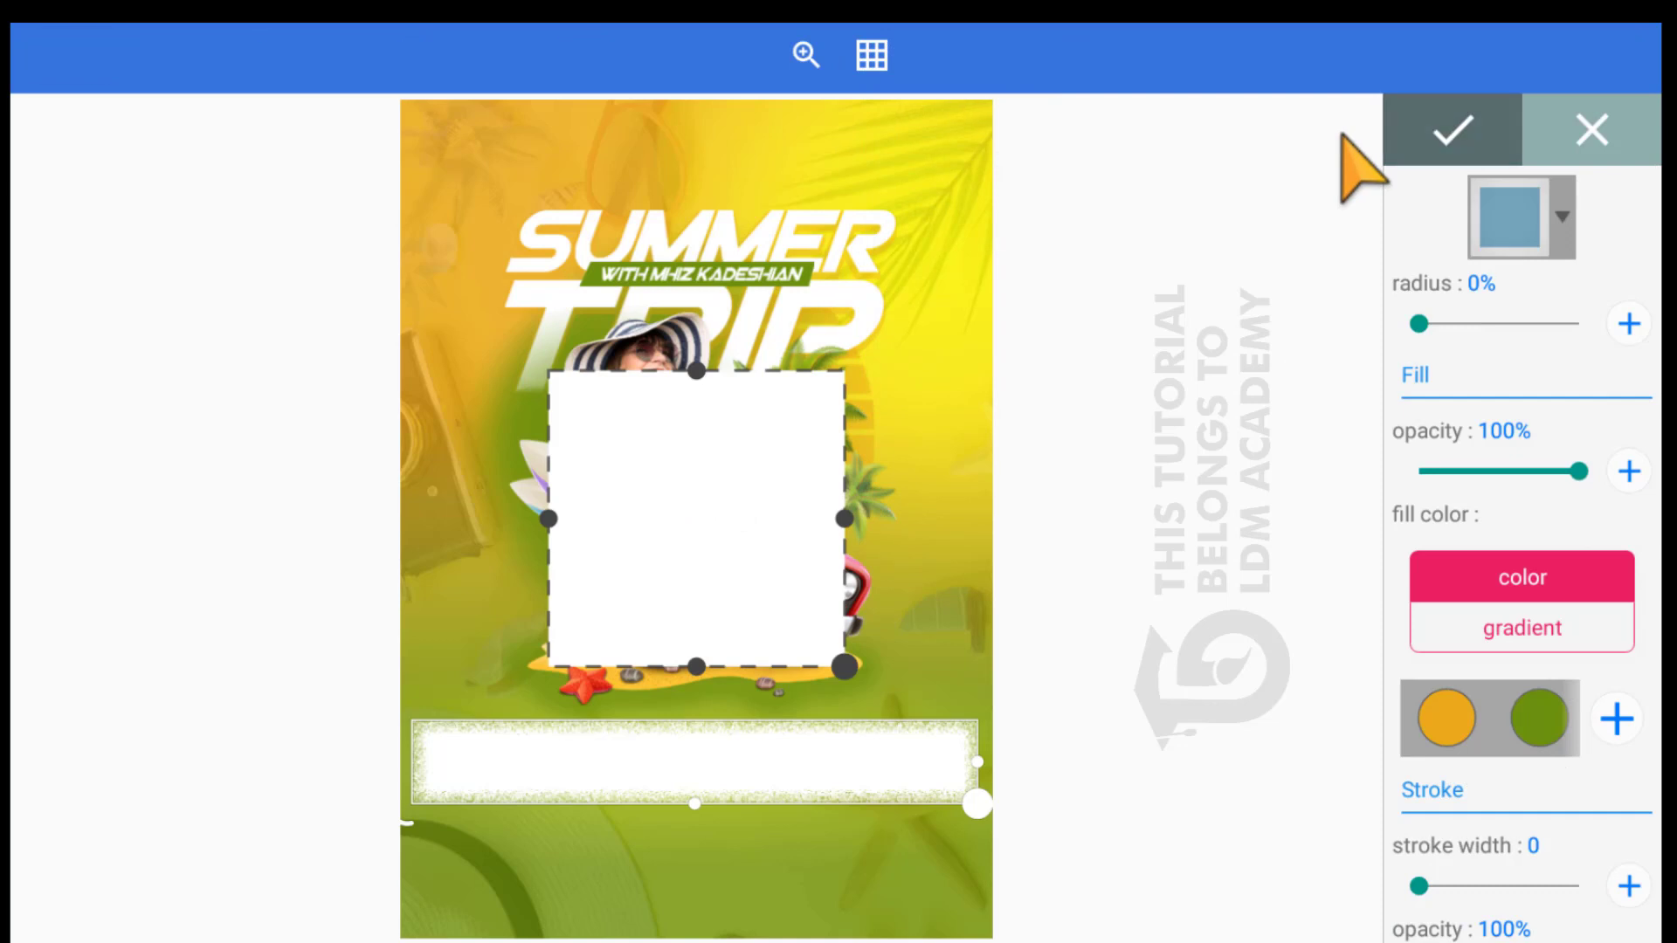
Flatten and enlarge the white square into a wide horizontal bar, and place it below the white scatter bar near the flyer's bottom
drag(646, 616, 645, 377)
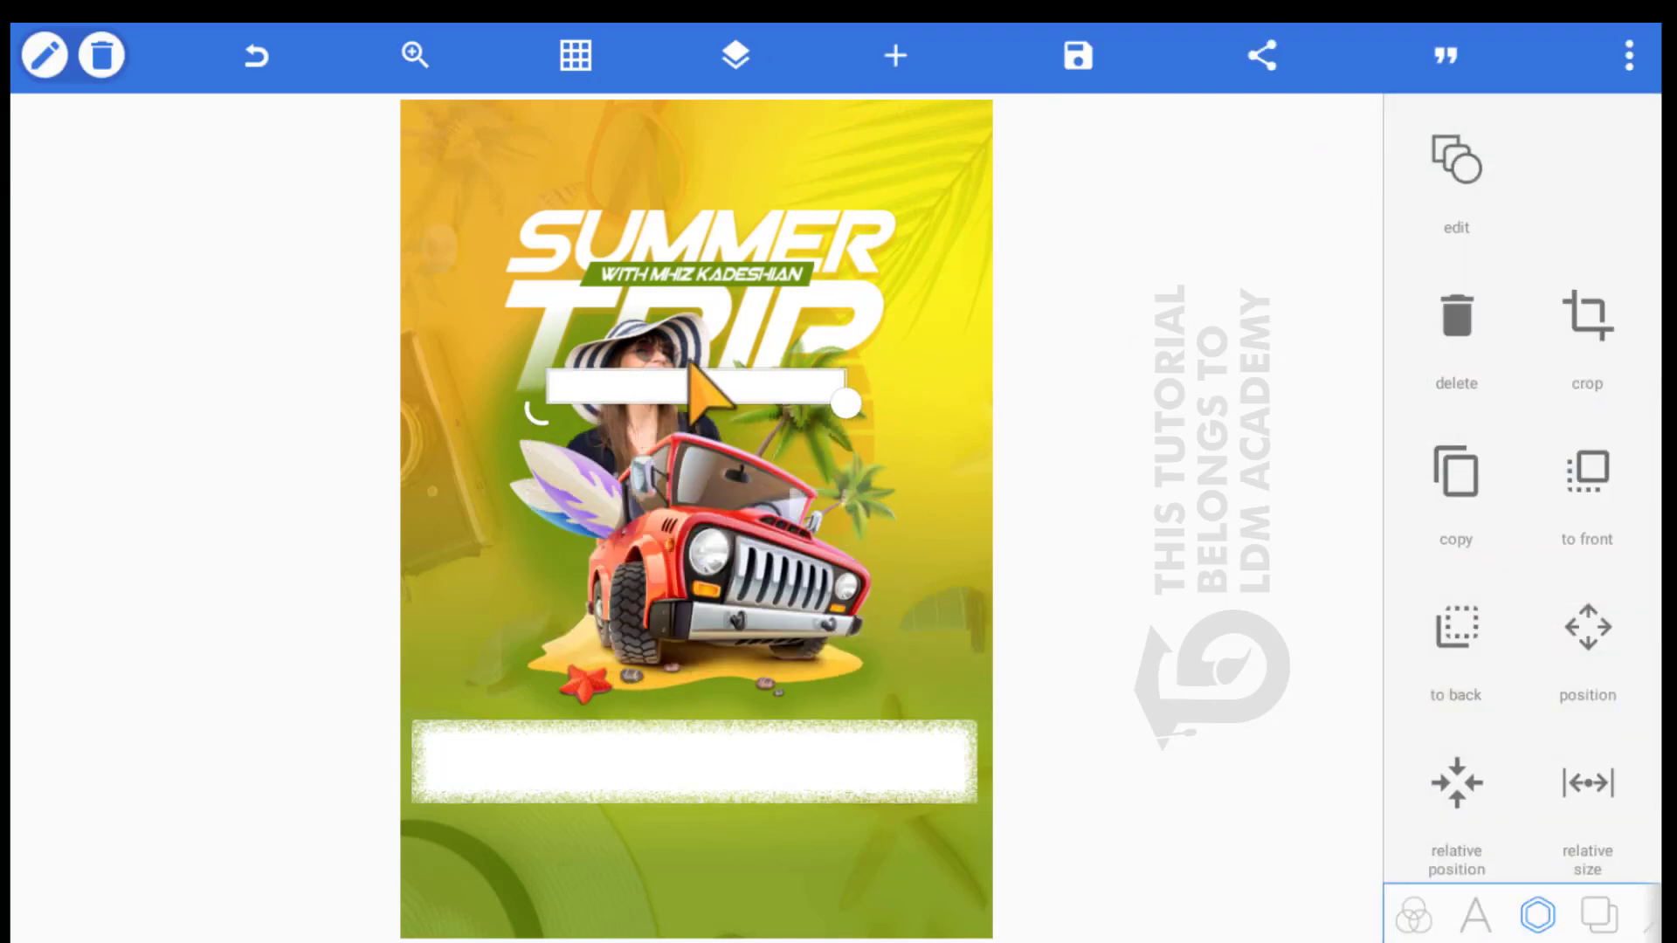
drag(851, 378, 936, 393)
drag(793, 494, 772, 821)
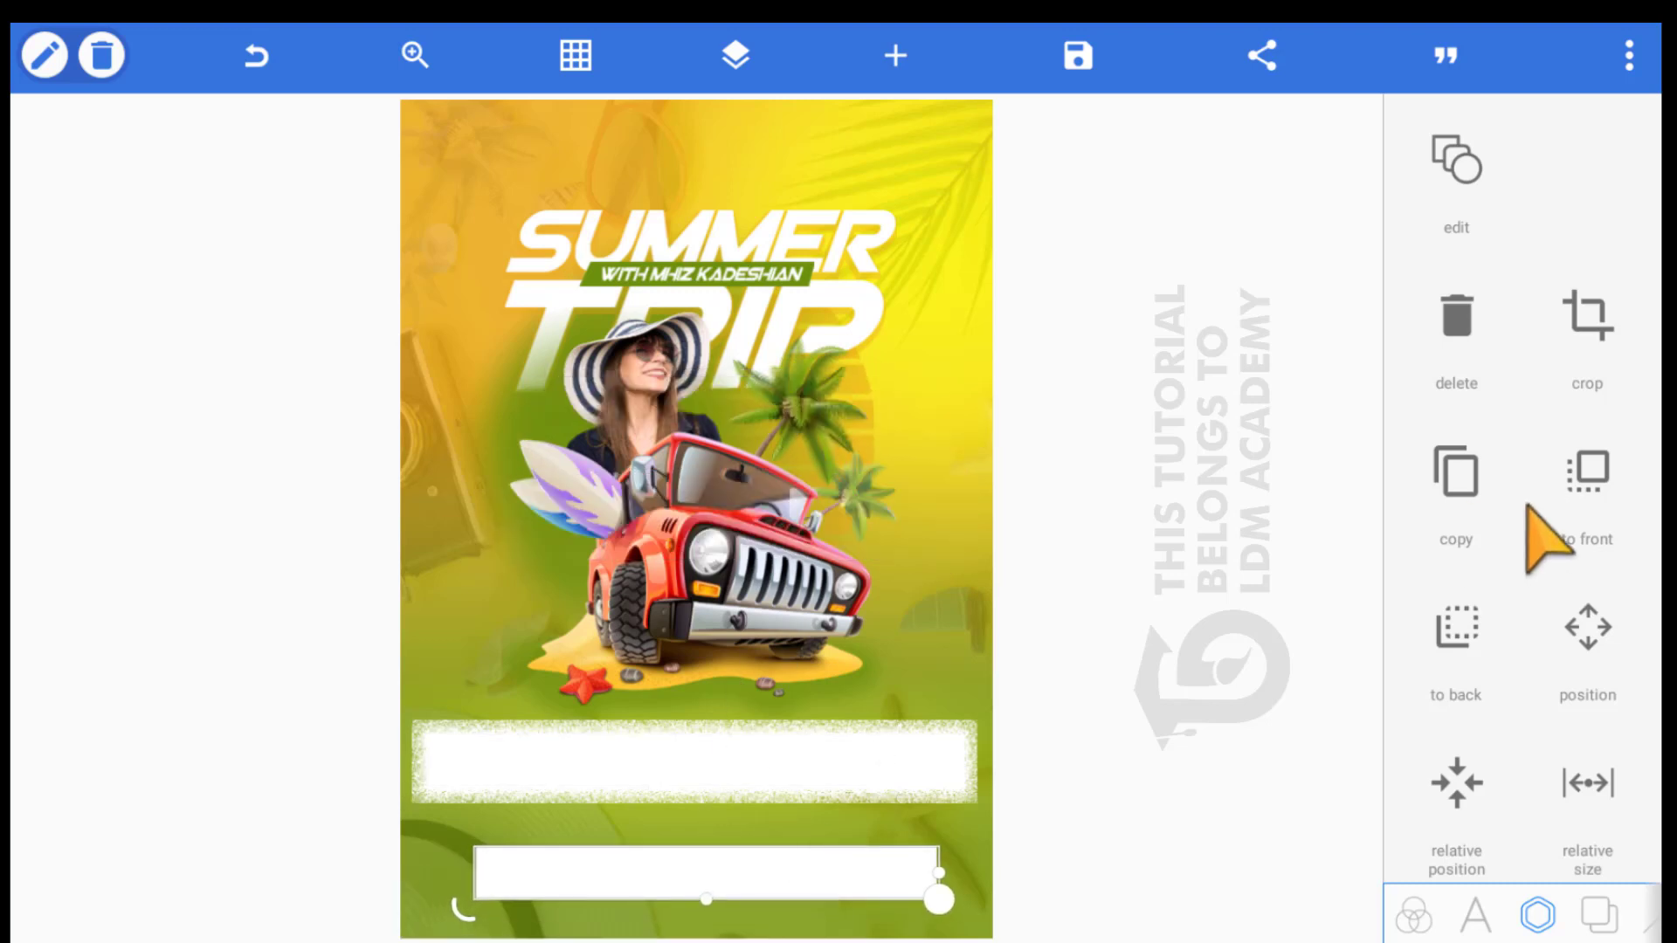
Centre the lower white bar horizontally on the flyer and reduce its height to a thinner strip
click(1397, 768)
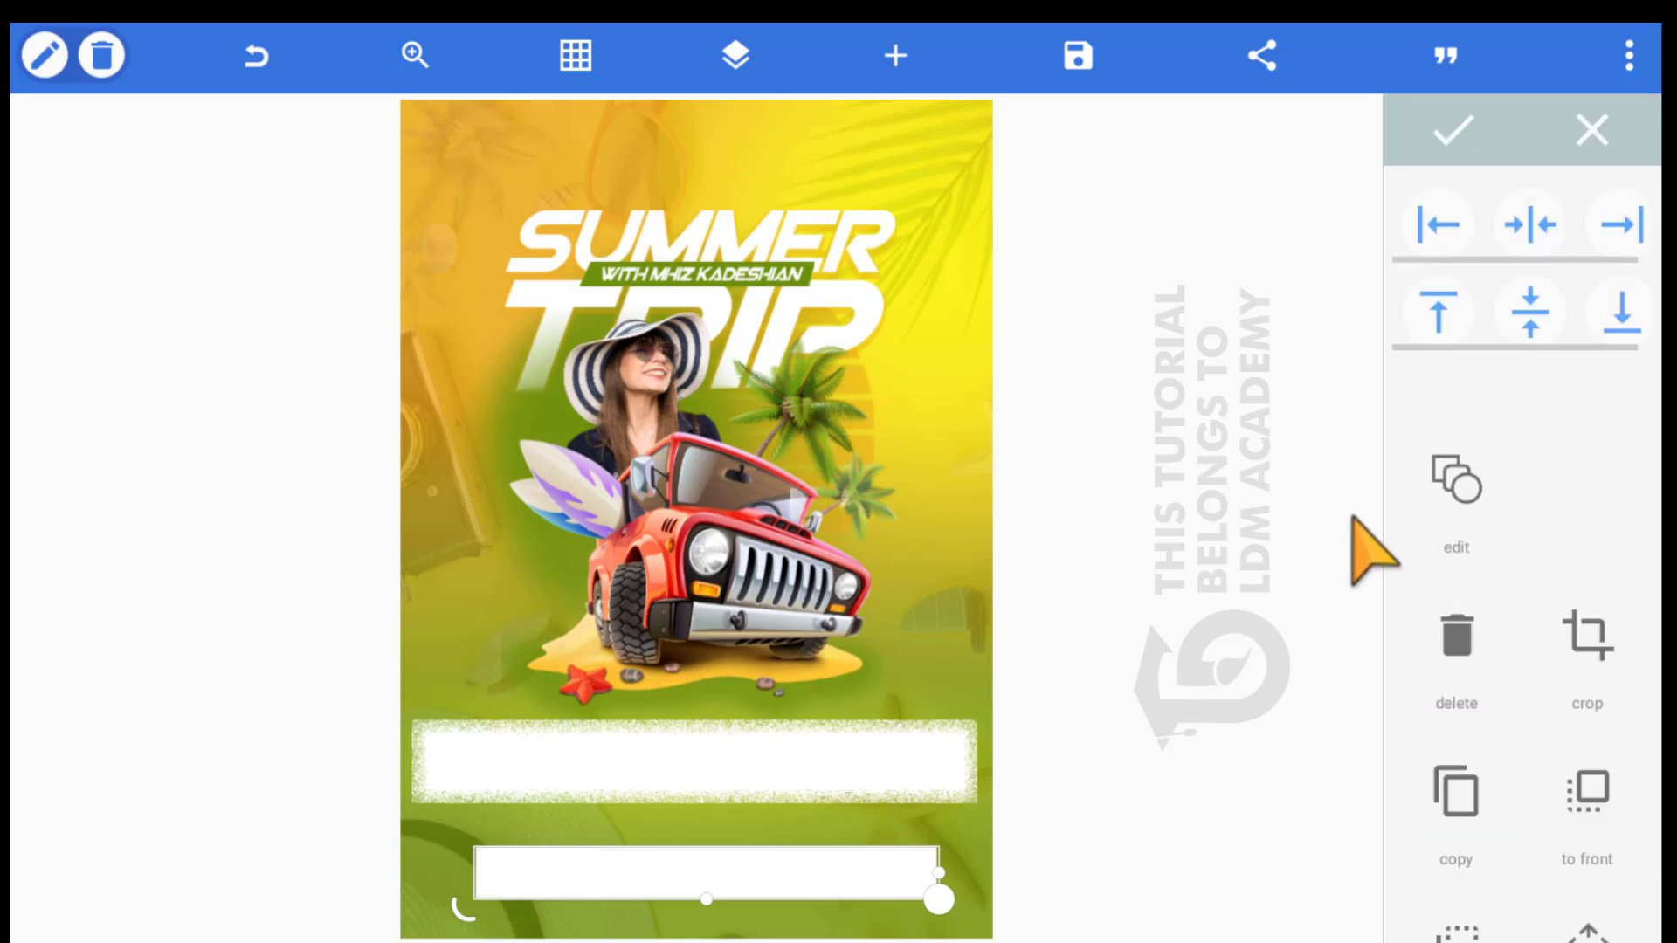
click(1436, 224)
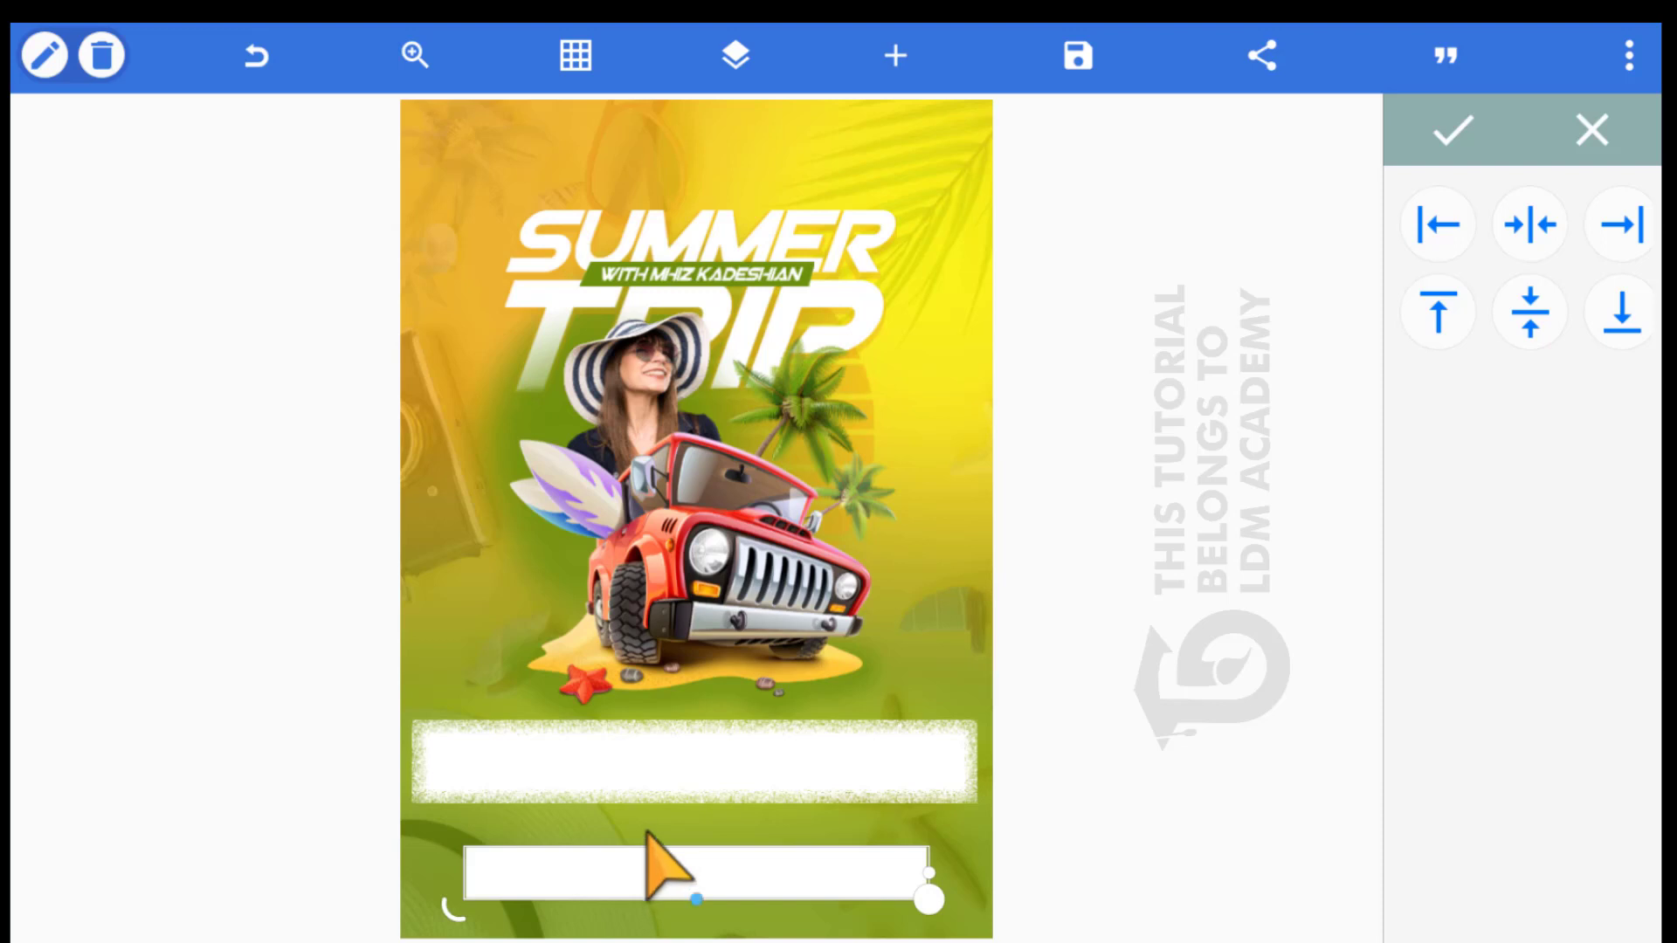
drag(647, 832, 651, 819)
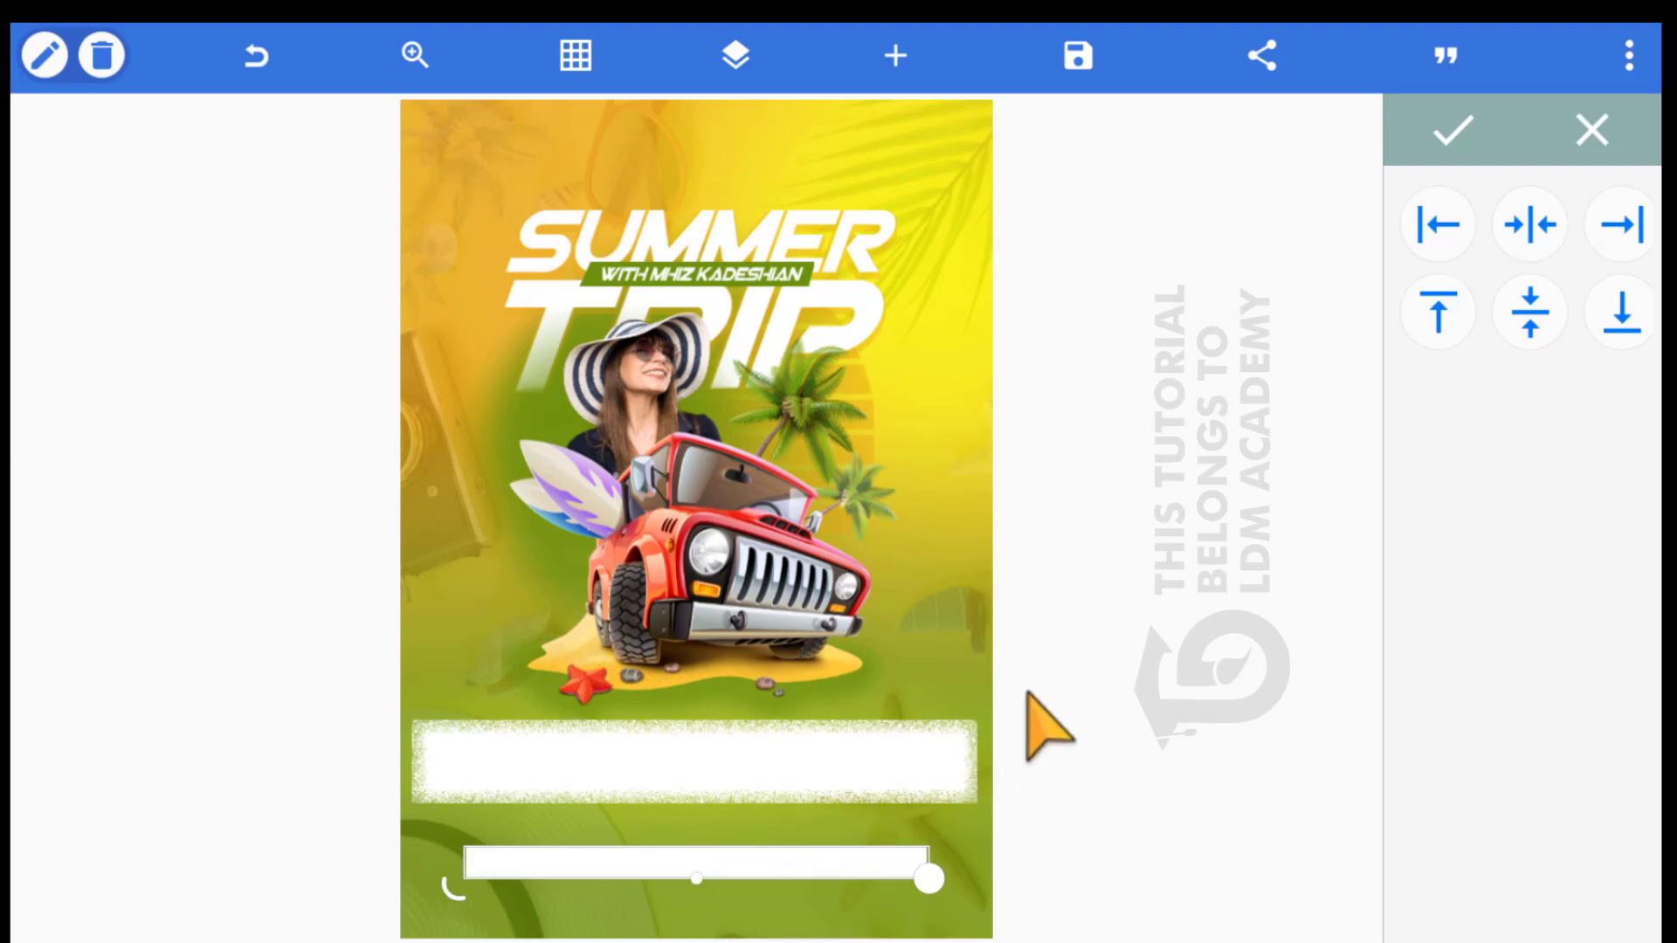
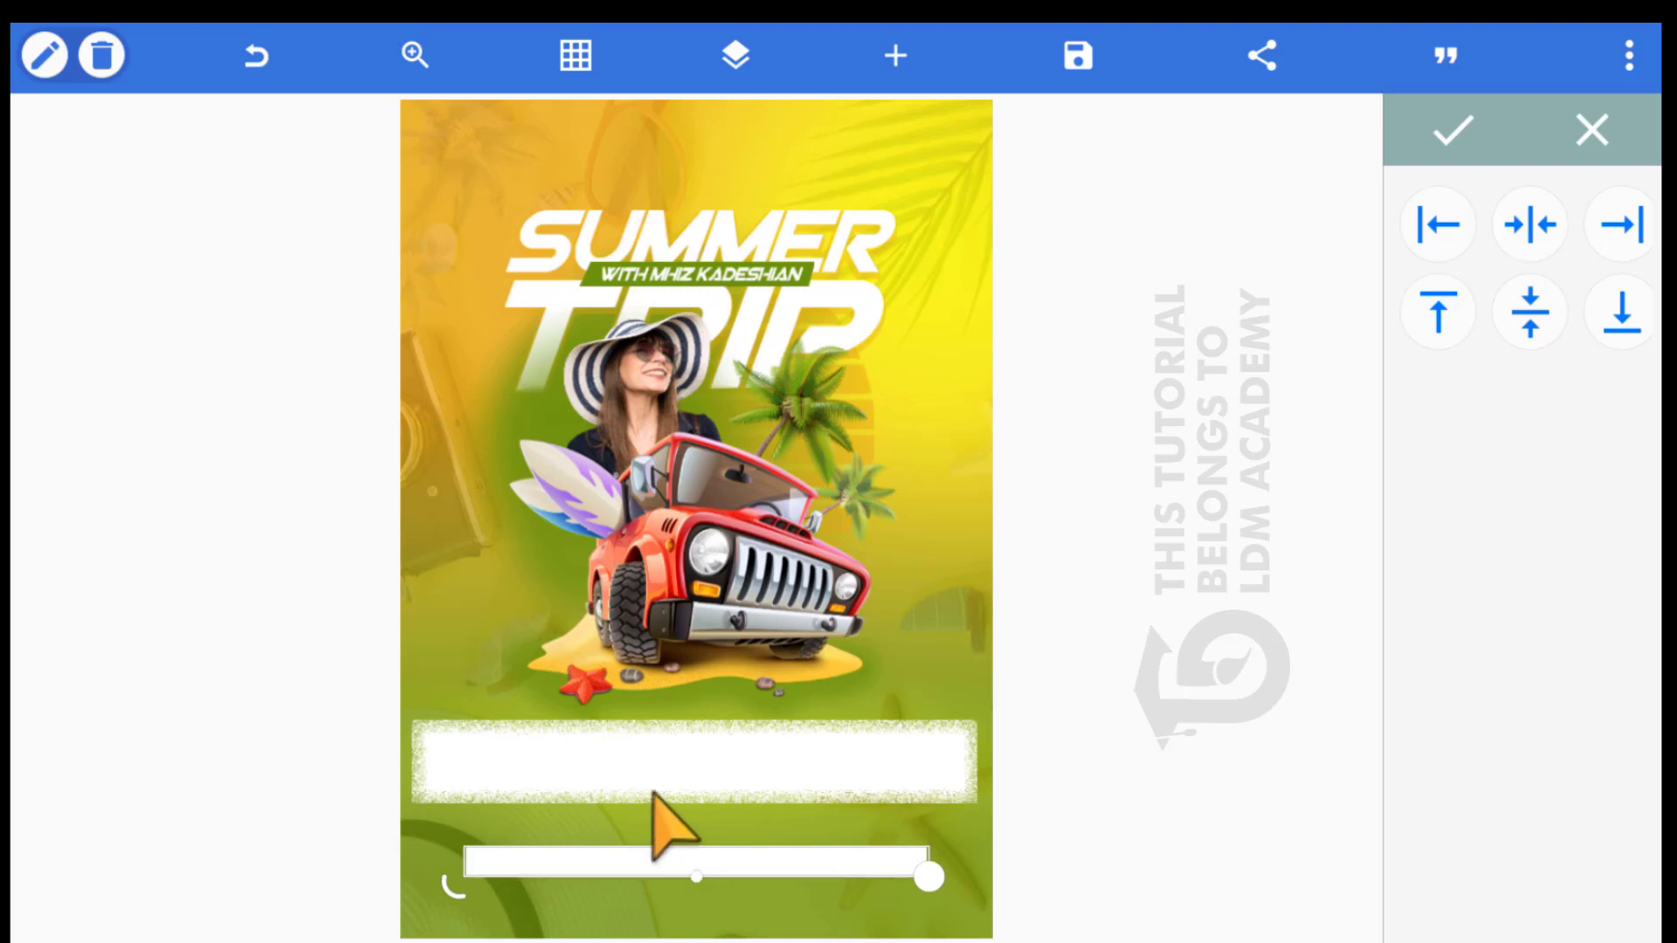
Give the lower white strip a solid dark green colour matching the subtitle banner
click(1432, 129)
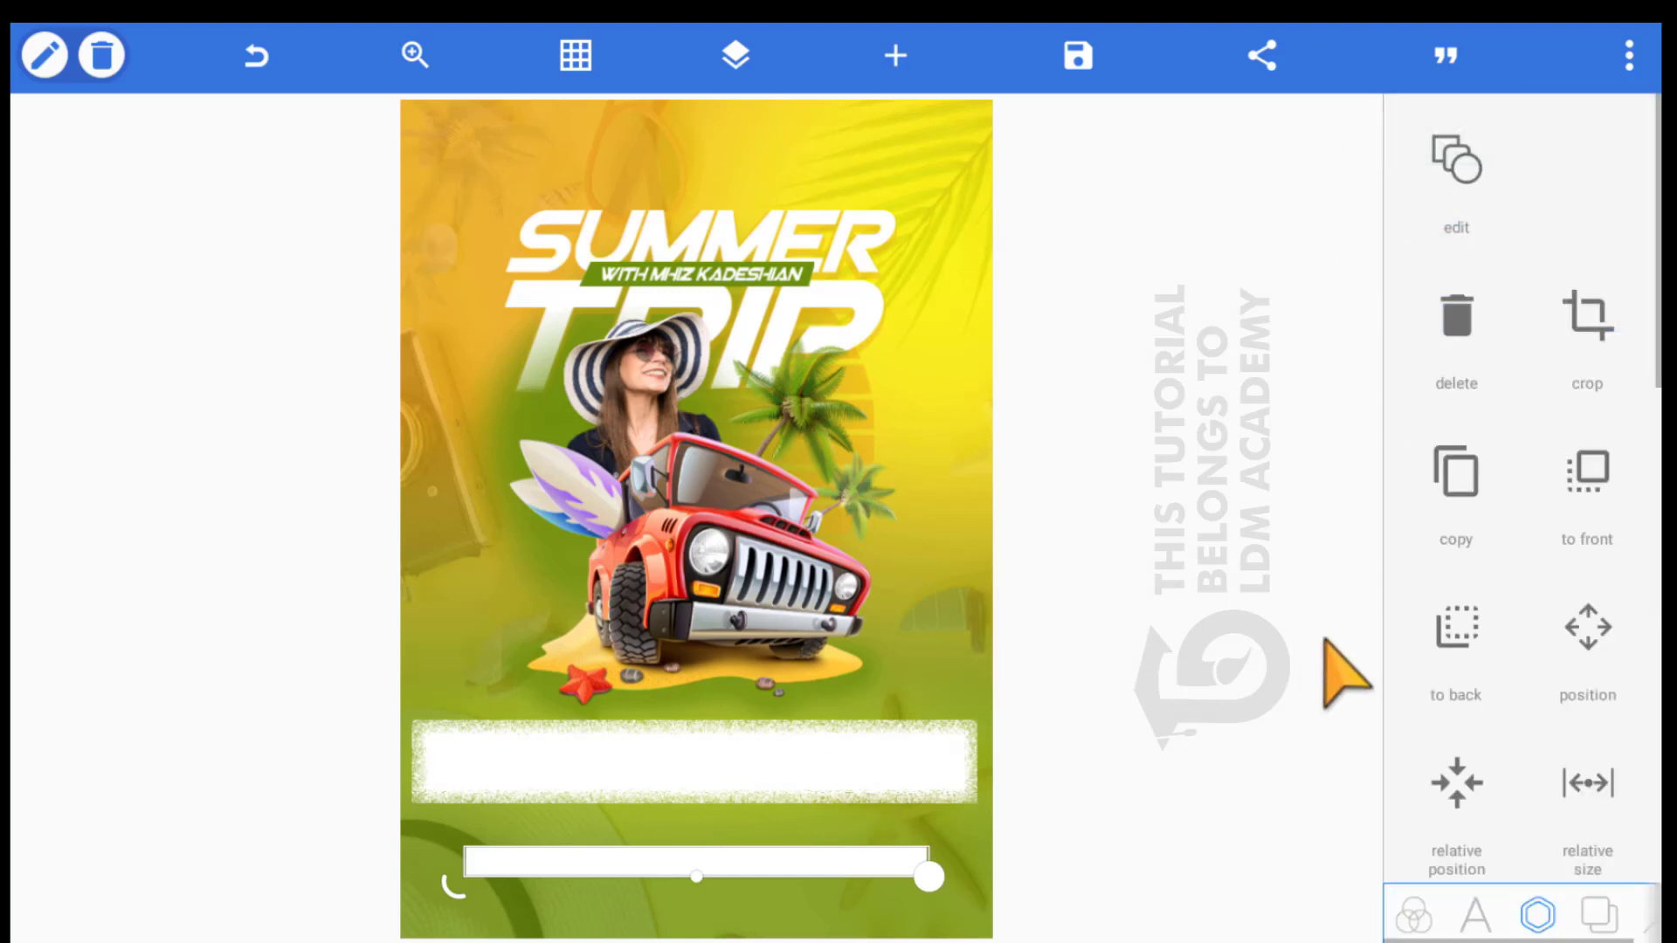
scroll(1349, 681, down, 4)
click(1410, 611)
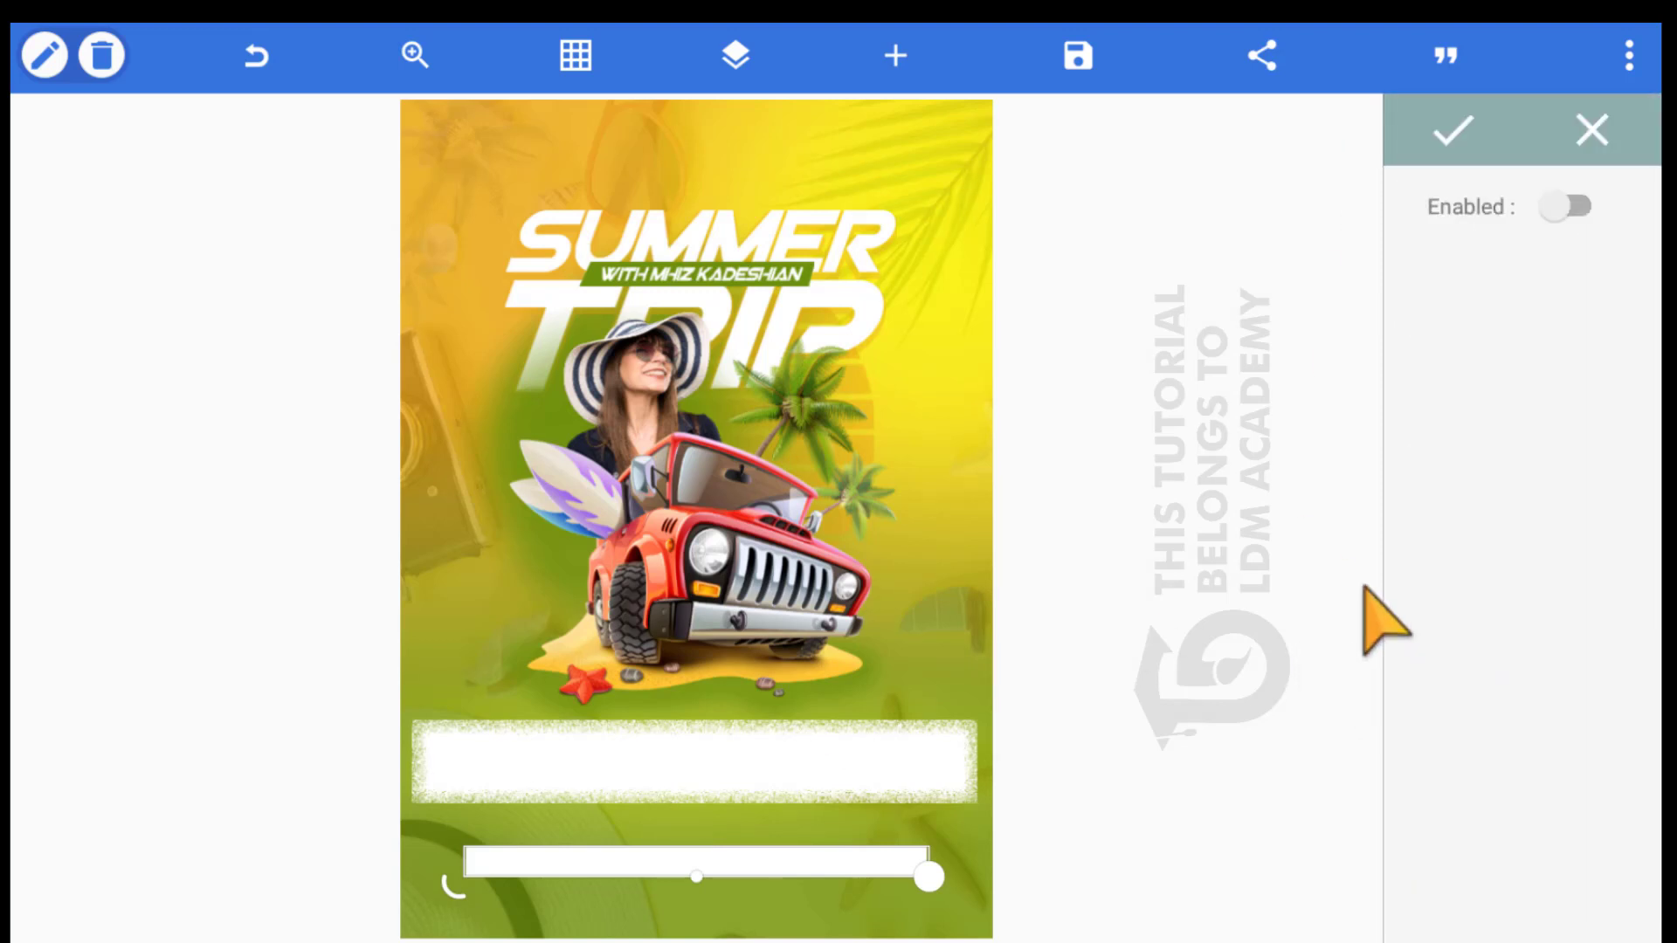
click(1449, 206)
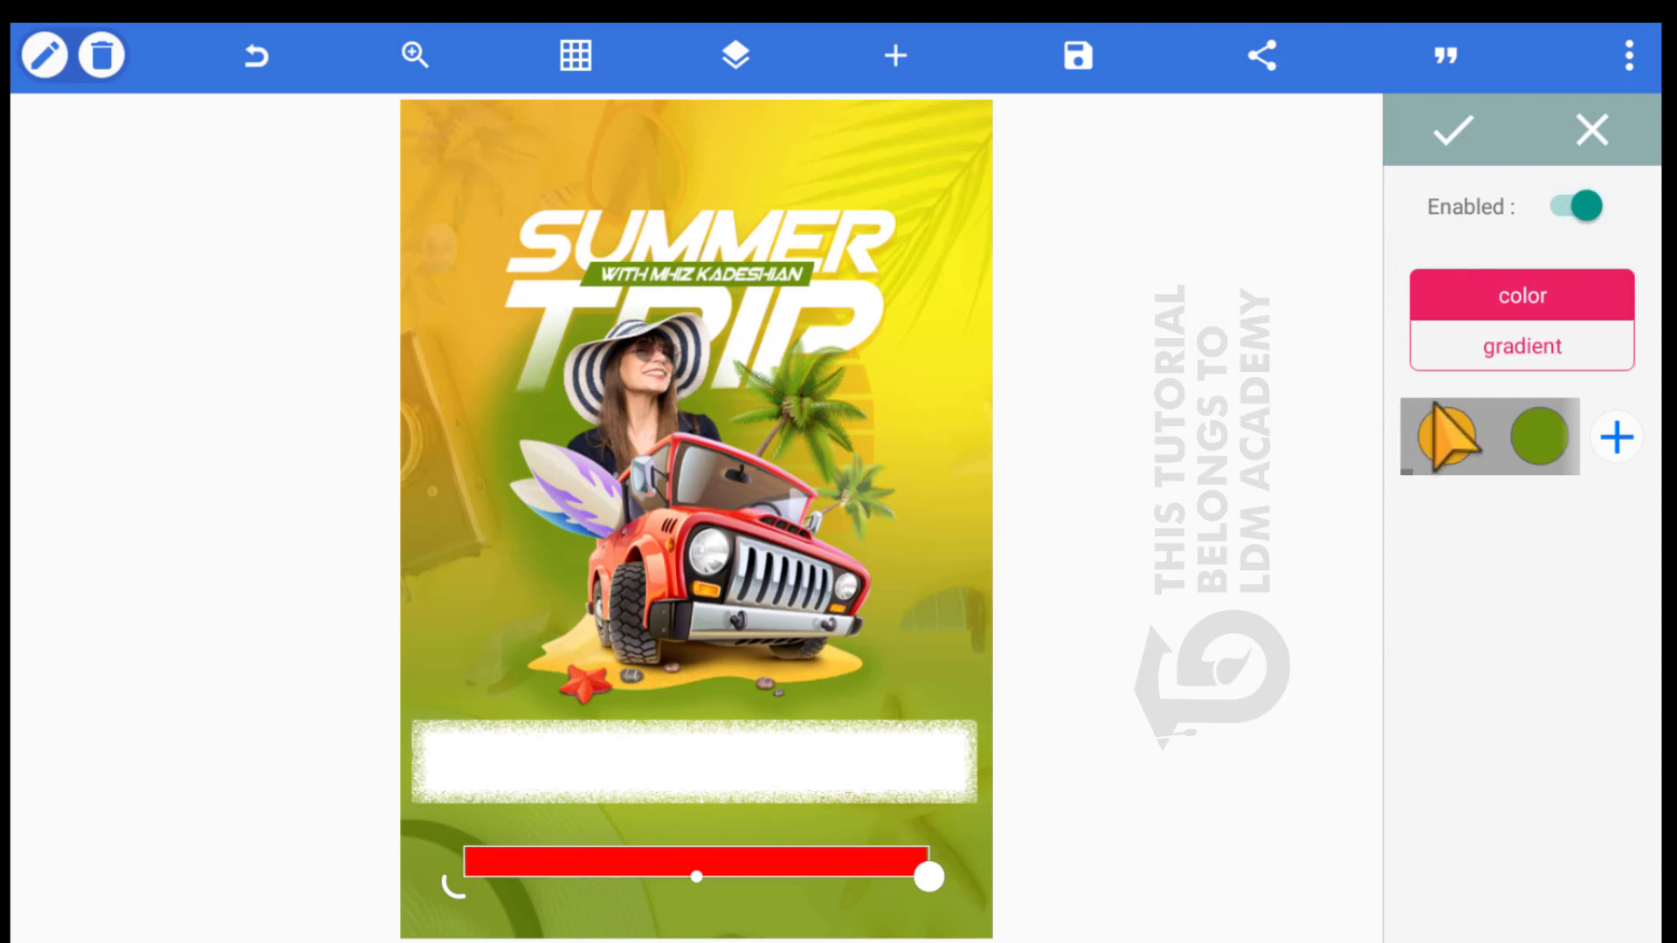
click(1440, 131)
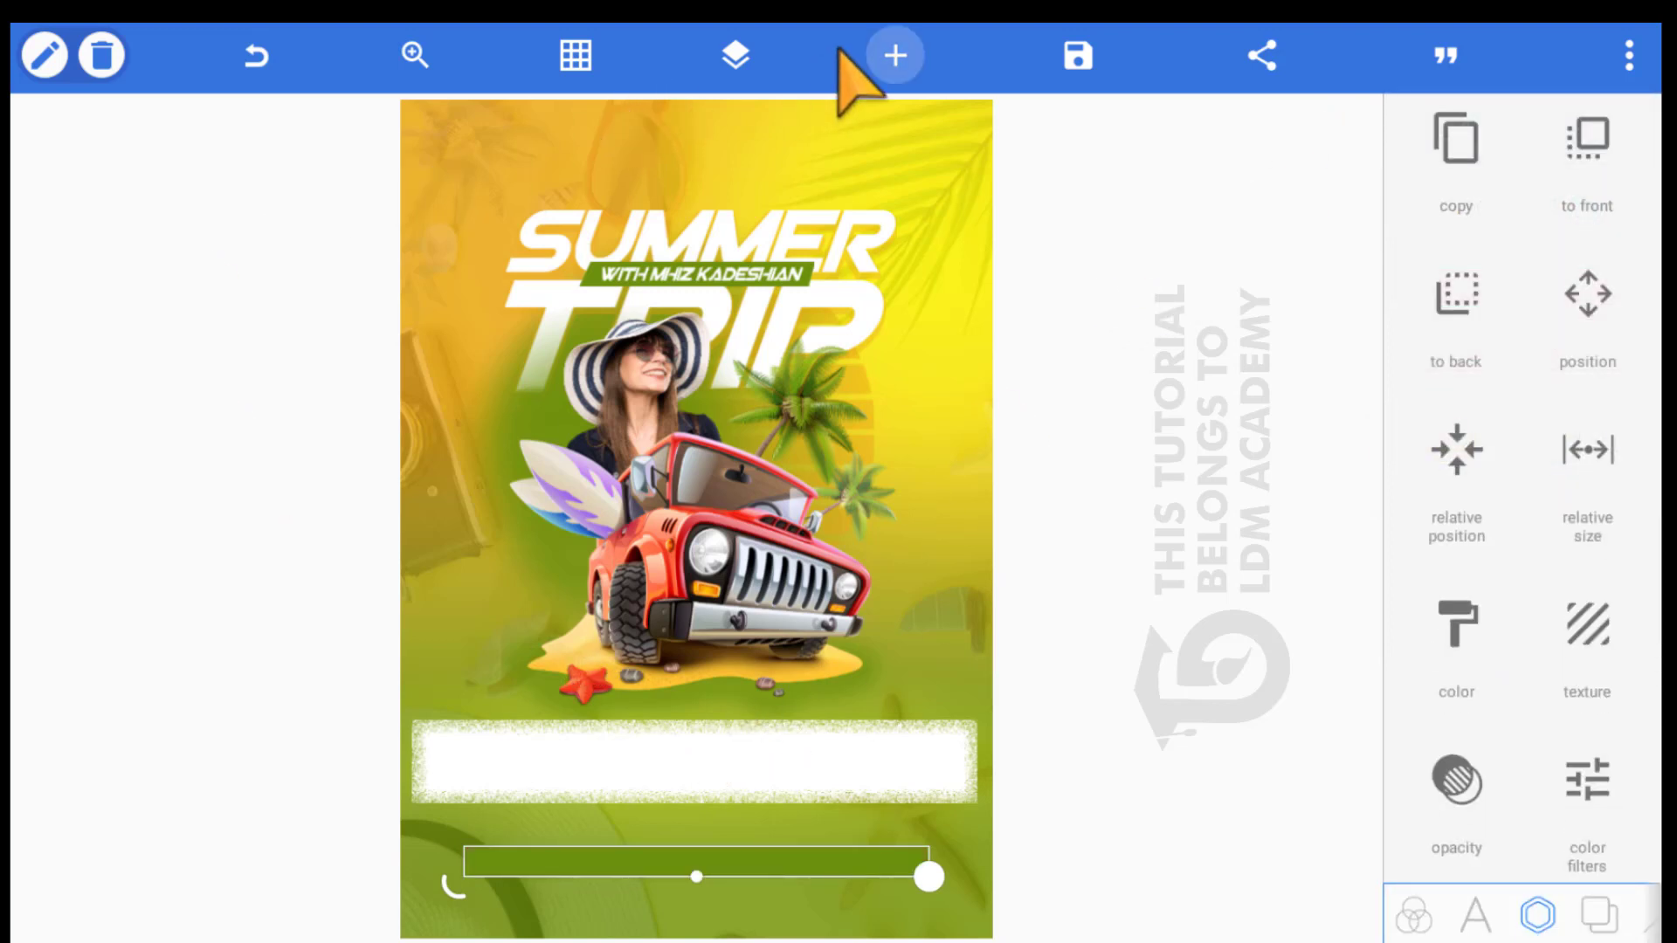
Add a text reading "FREE PARKING AREA, 2 FREE DRINKS, OPEN GATE AT 6:00PM", copied from the notes in Notepad
click(895, 55)
click(882, 114)
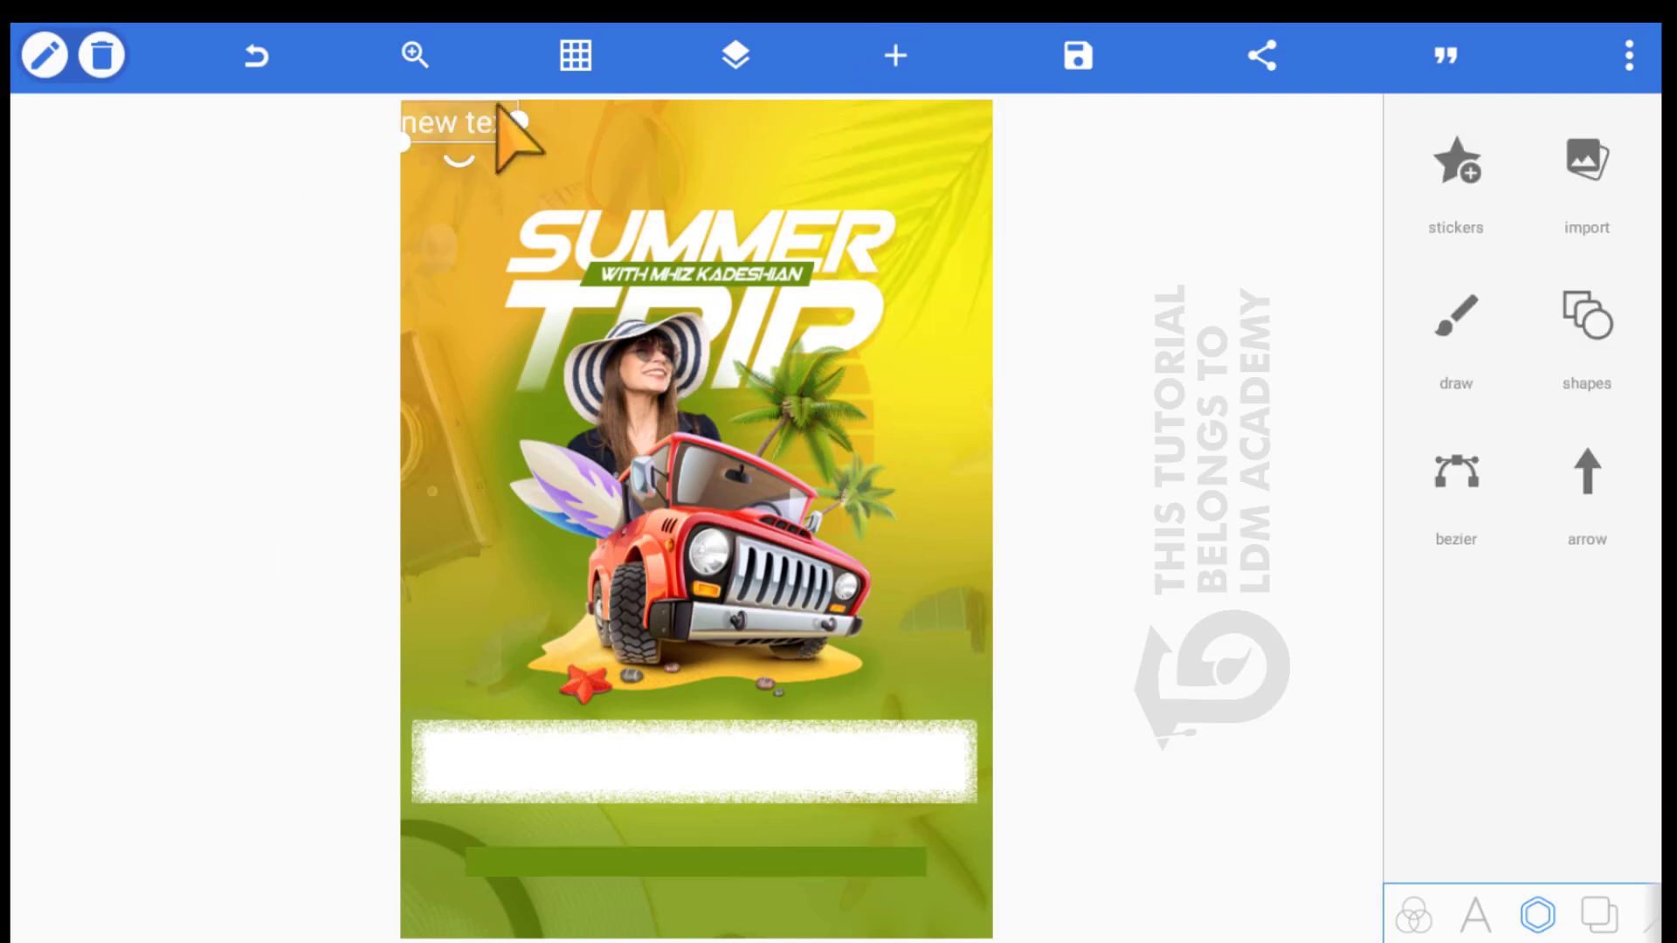
drag(485, 178, 611, 154)
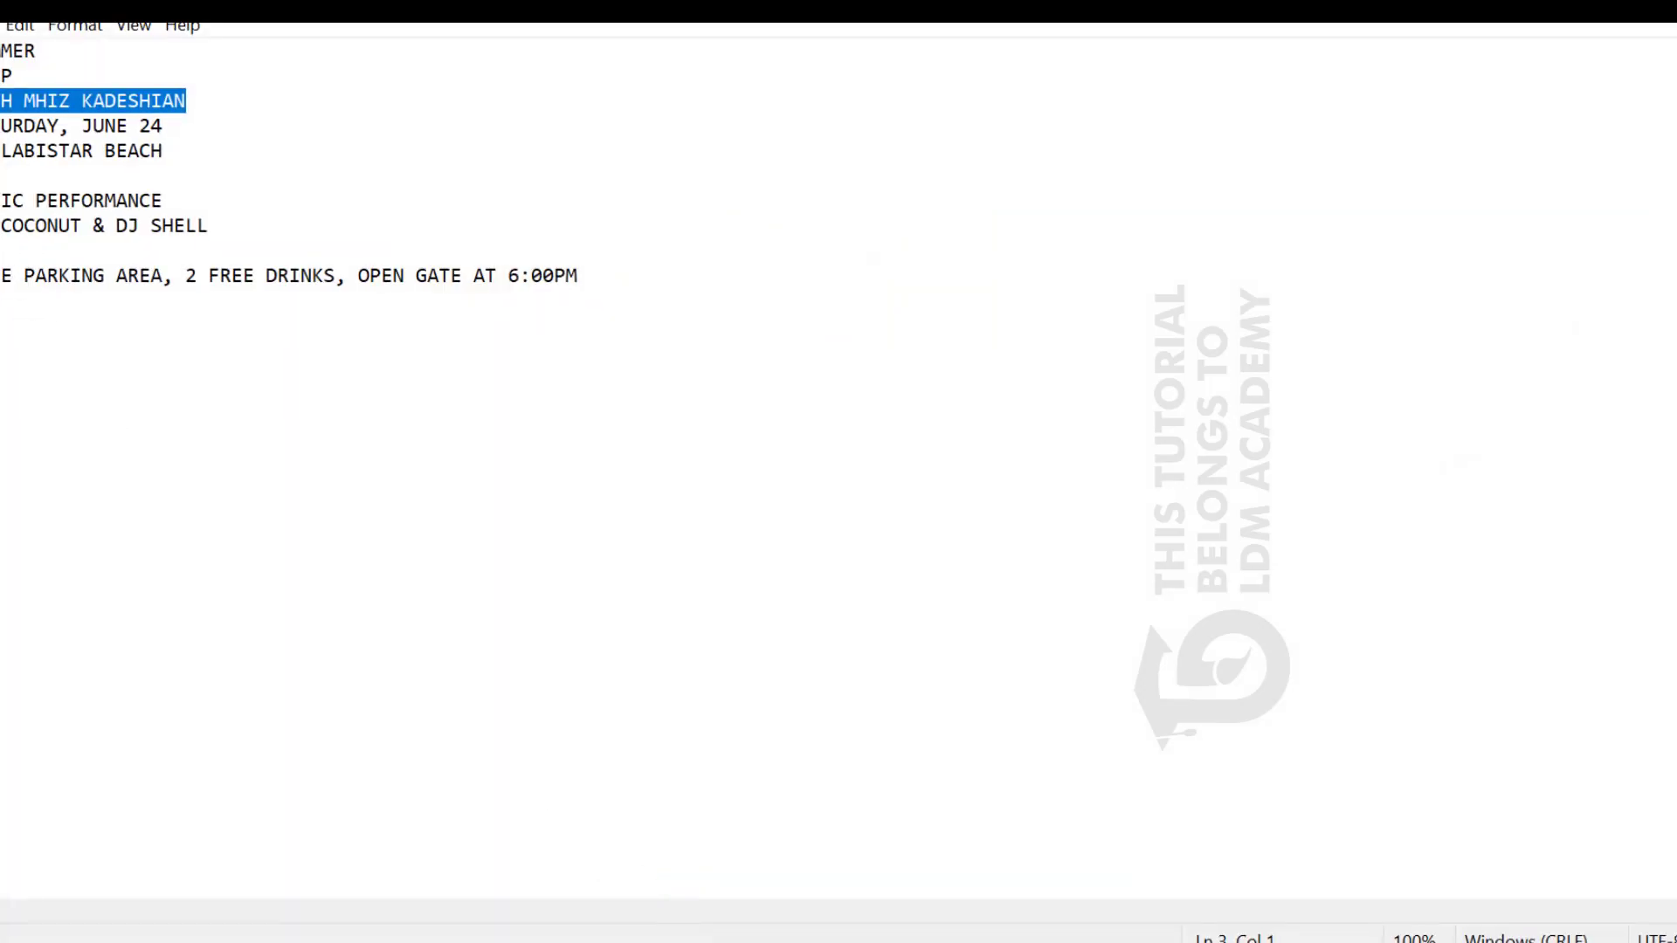
drag(2, 275, 621, 249)
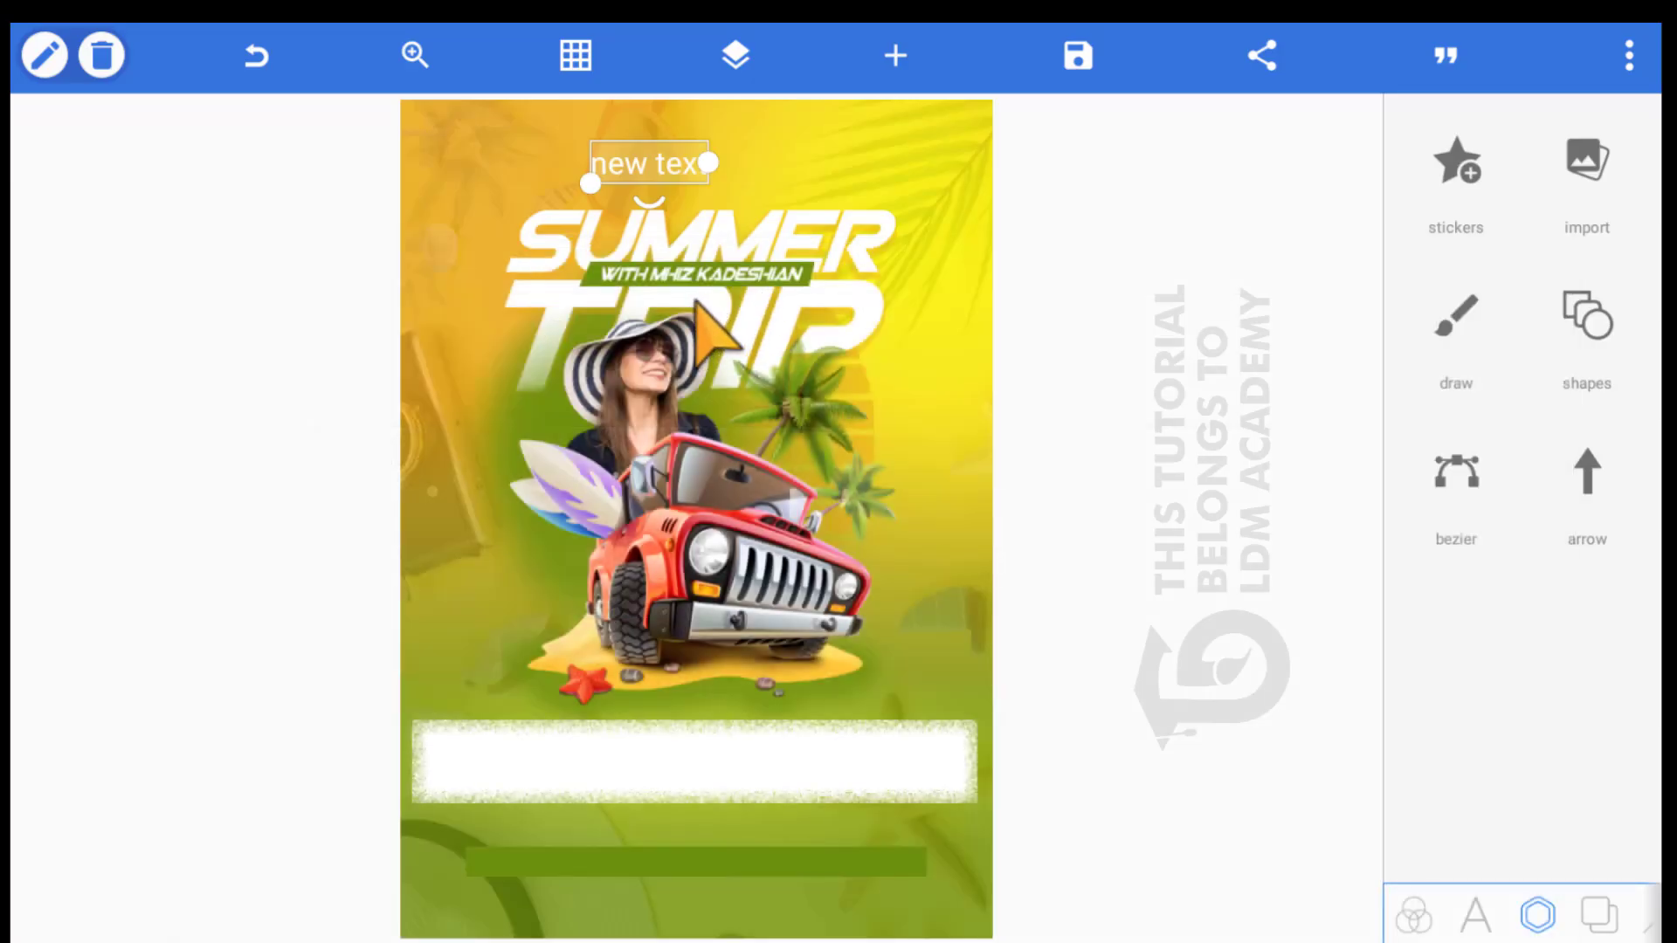
drag(550, 144, 598, 165)
click(599, 163)
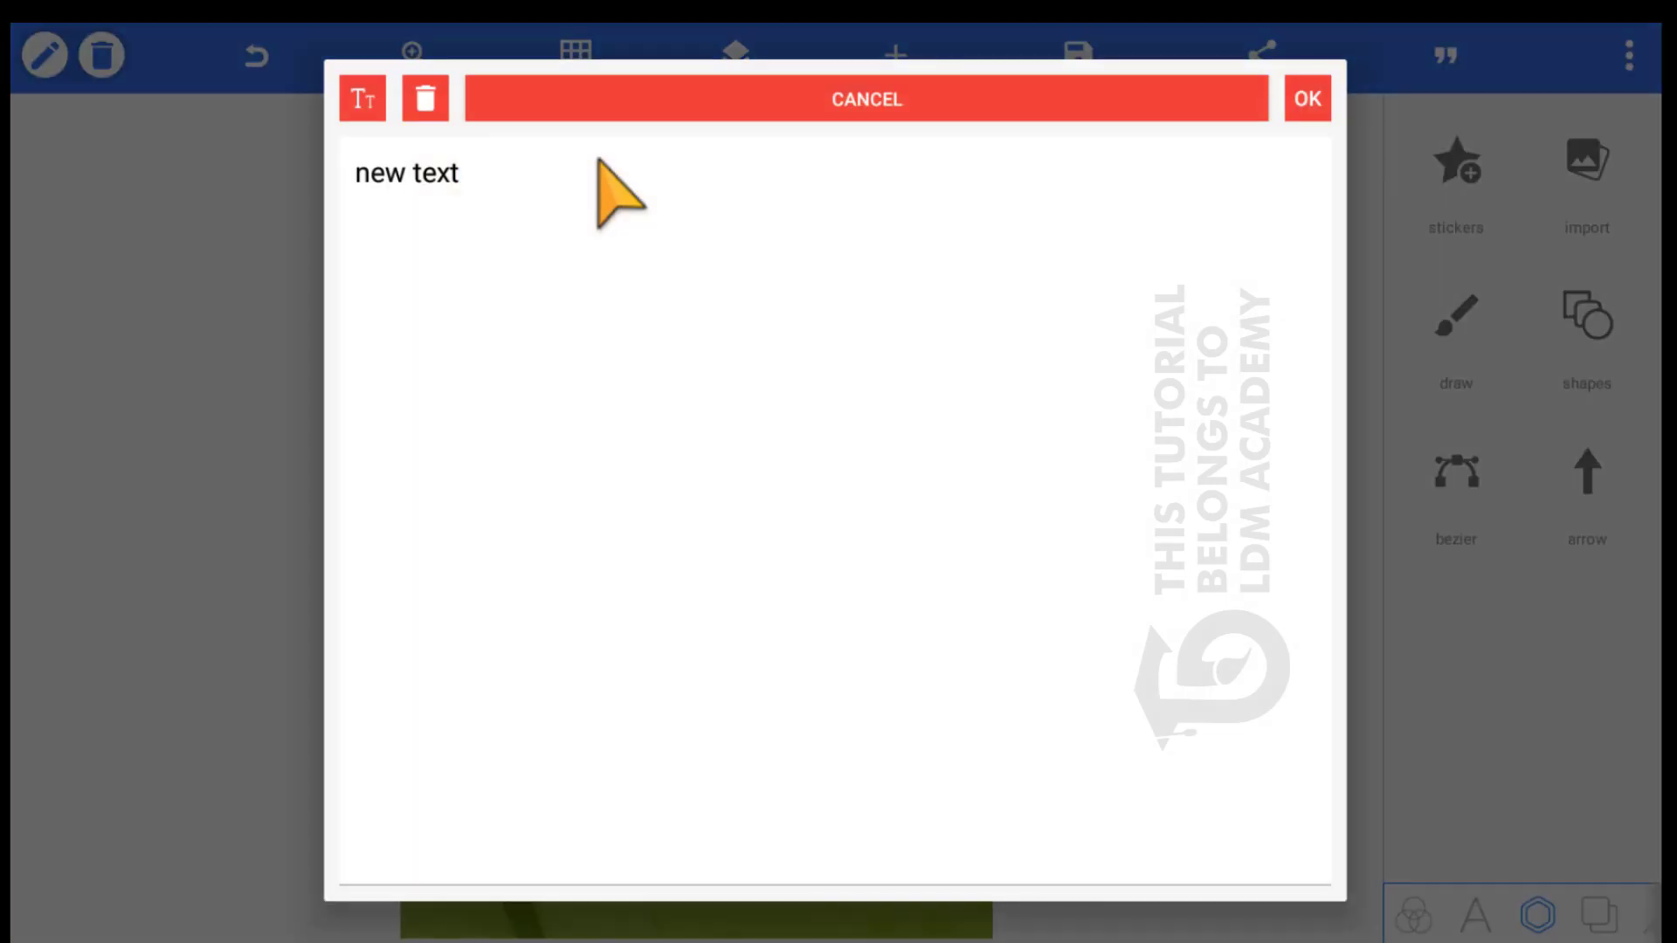
key(ctrl+a)
text(FREE PARKING AREA, 2 FREE DRINKS, OPEN GATE AT 6:00PM)
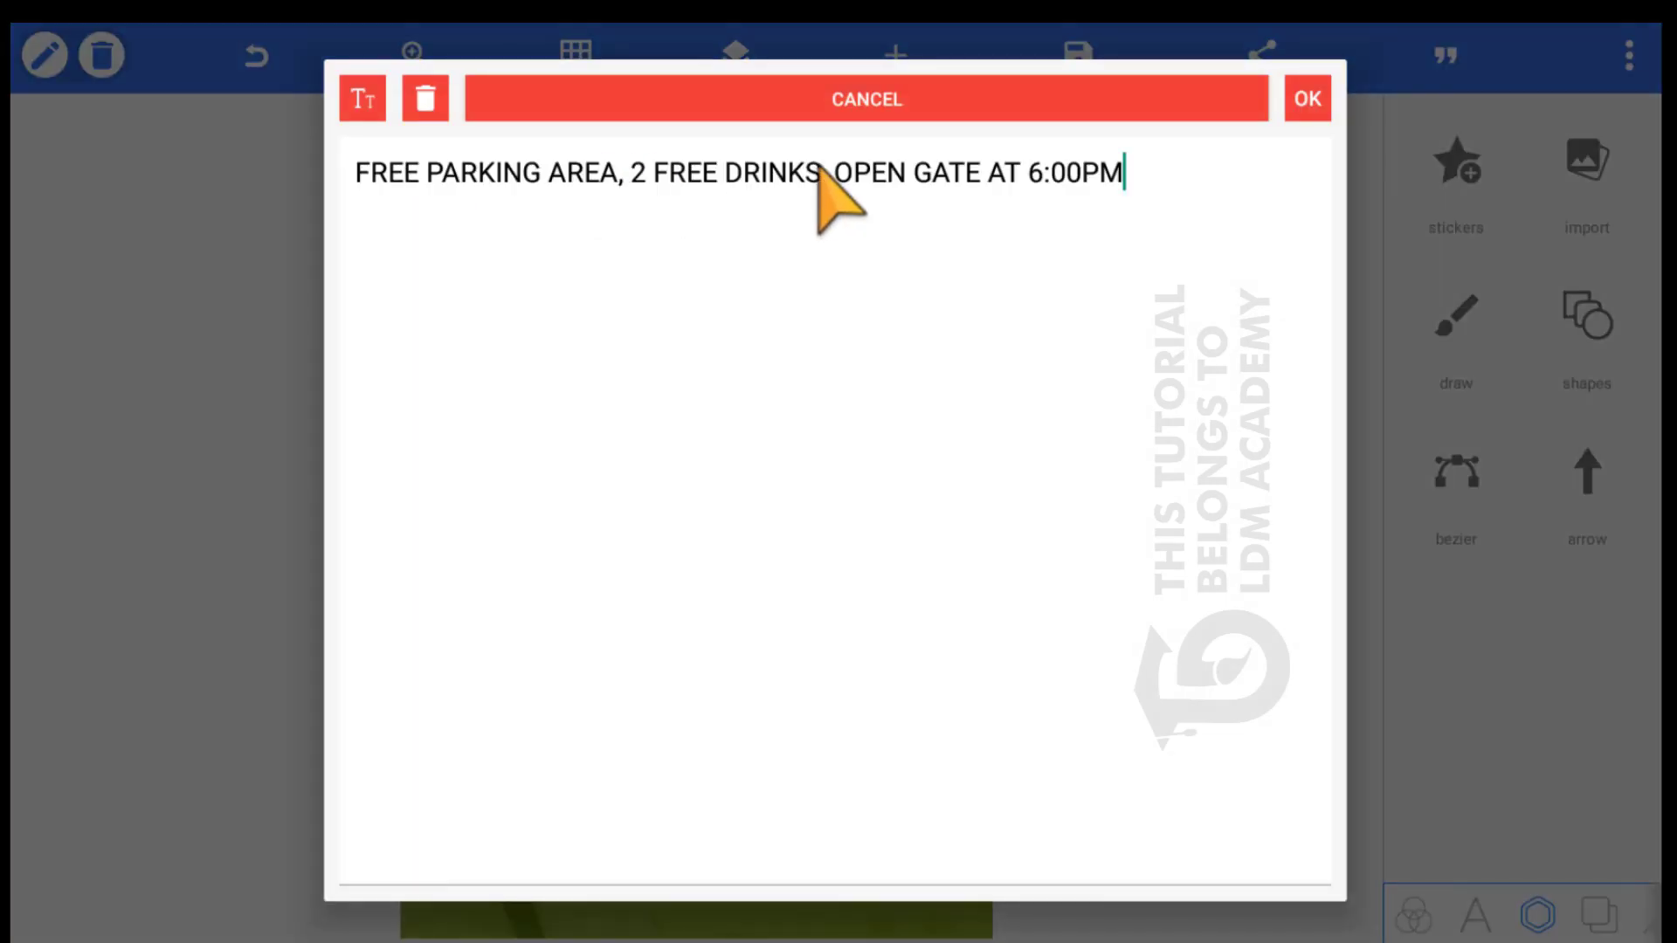
click(1292, 109)
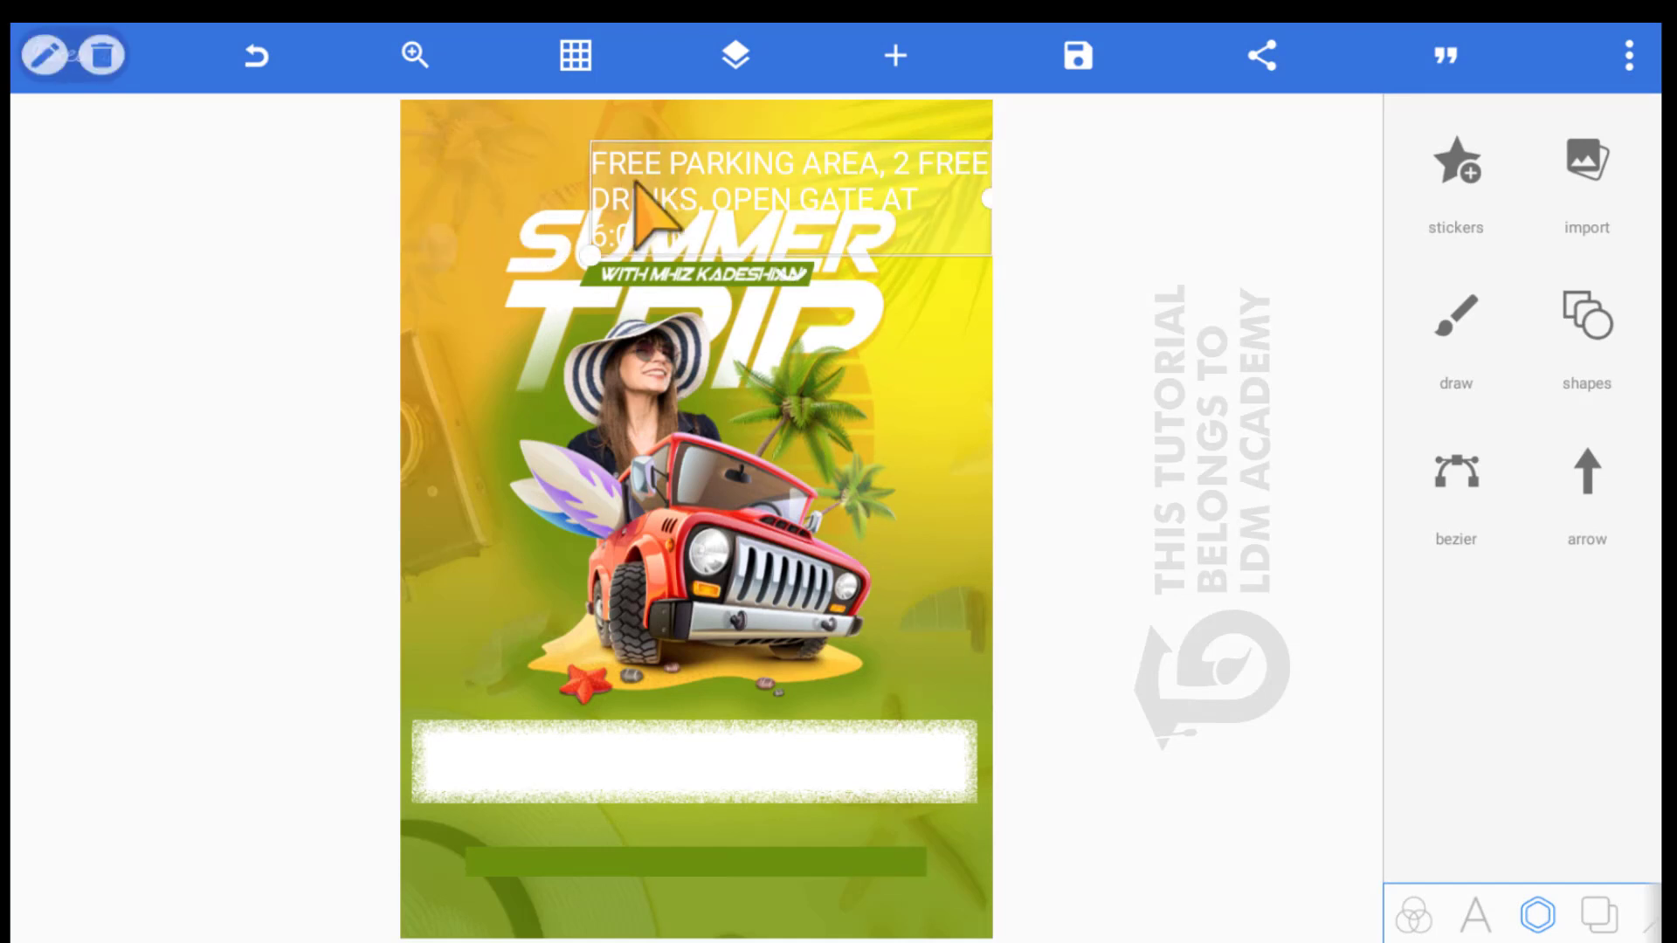
Widen the FREE PARKING AREA text to a single line, shrink it and place it inside the lower green strip
drag(637, 201, 448, 234)
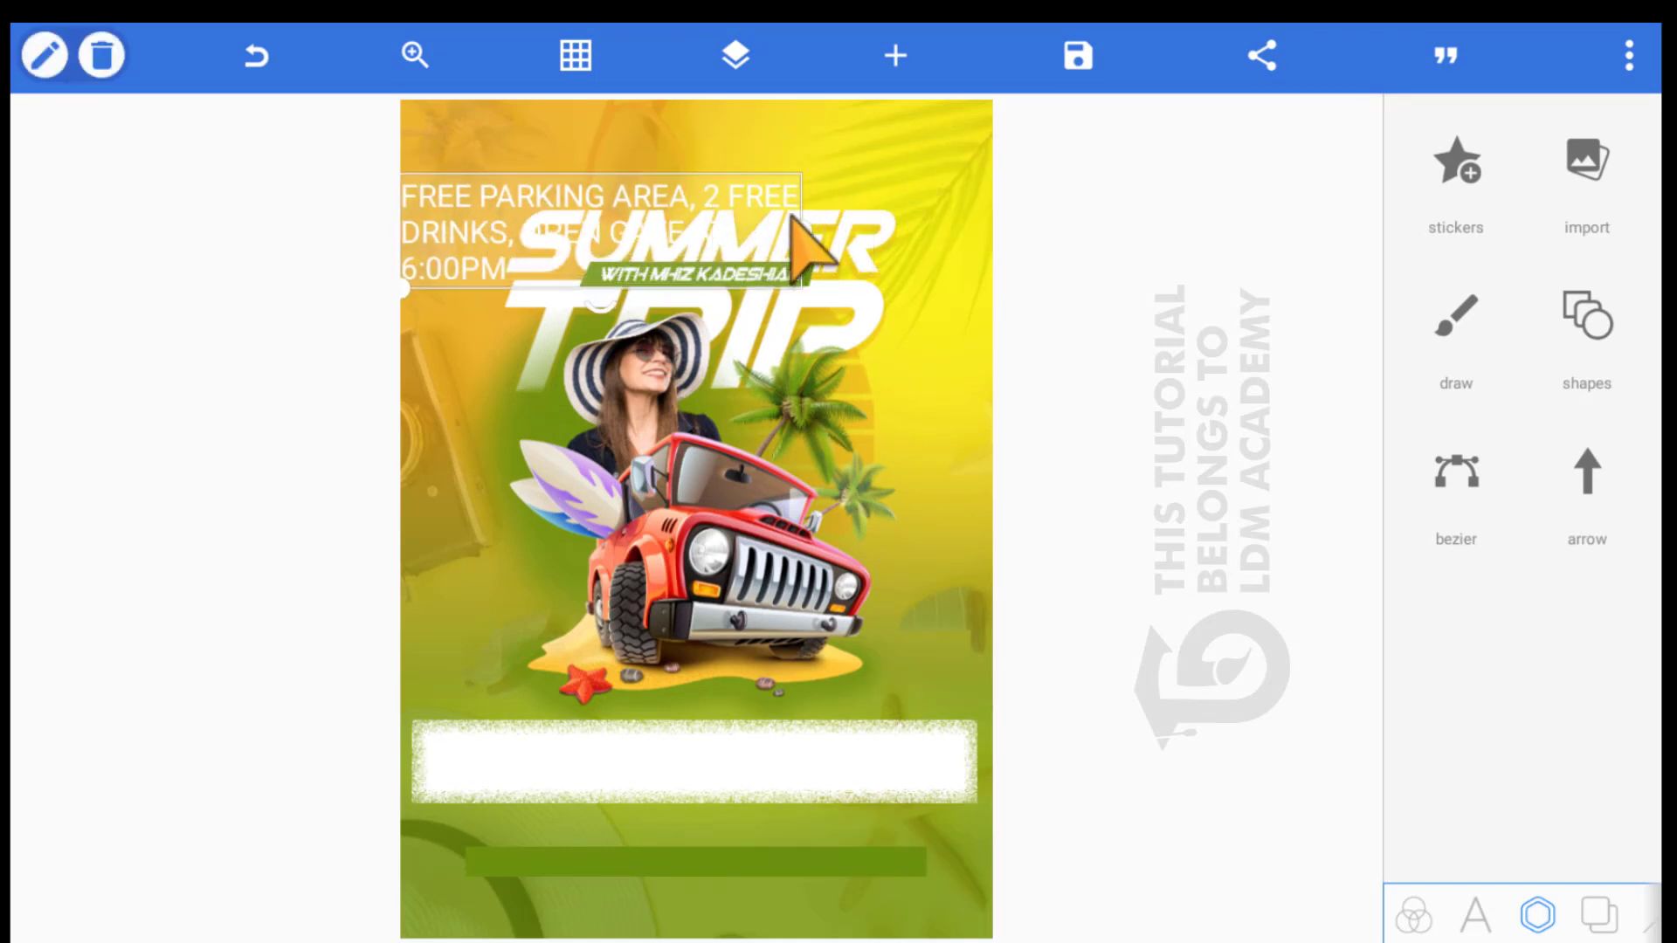
drag(799, 231, 1251, 226)
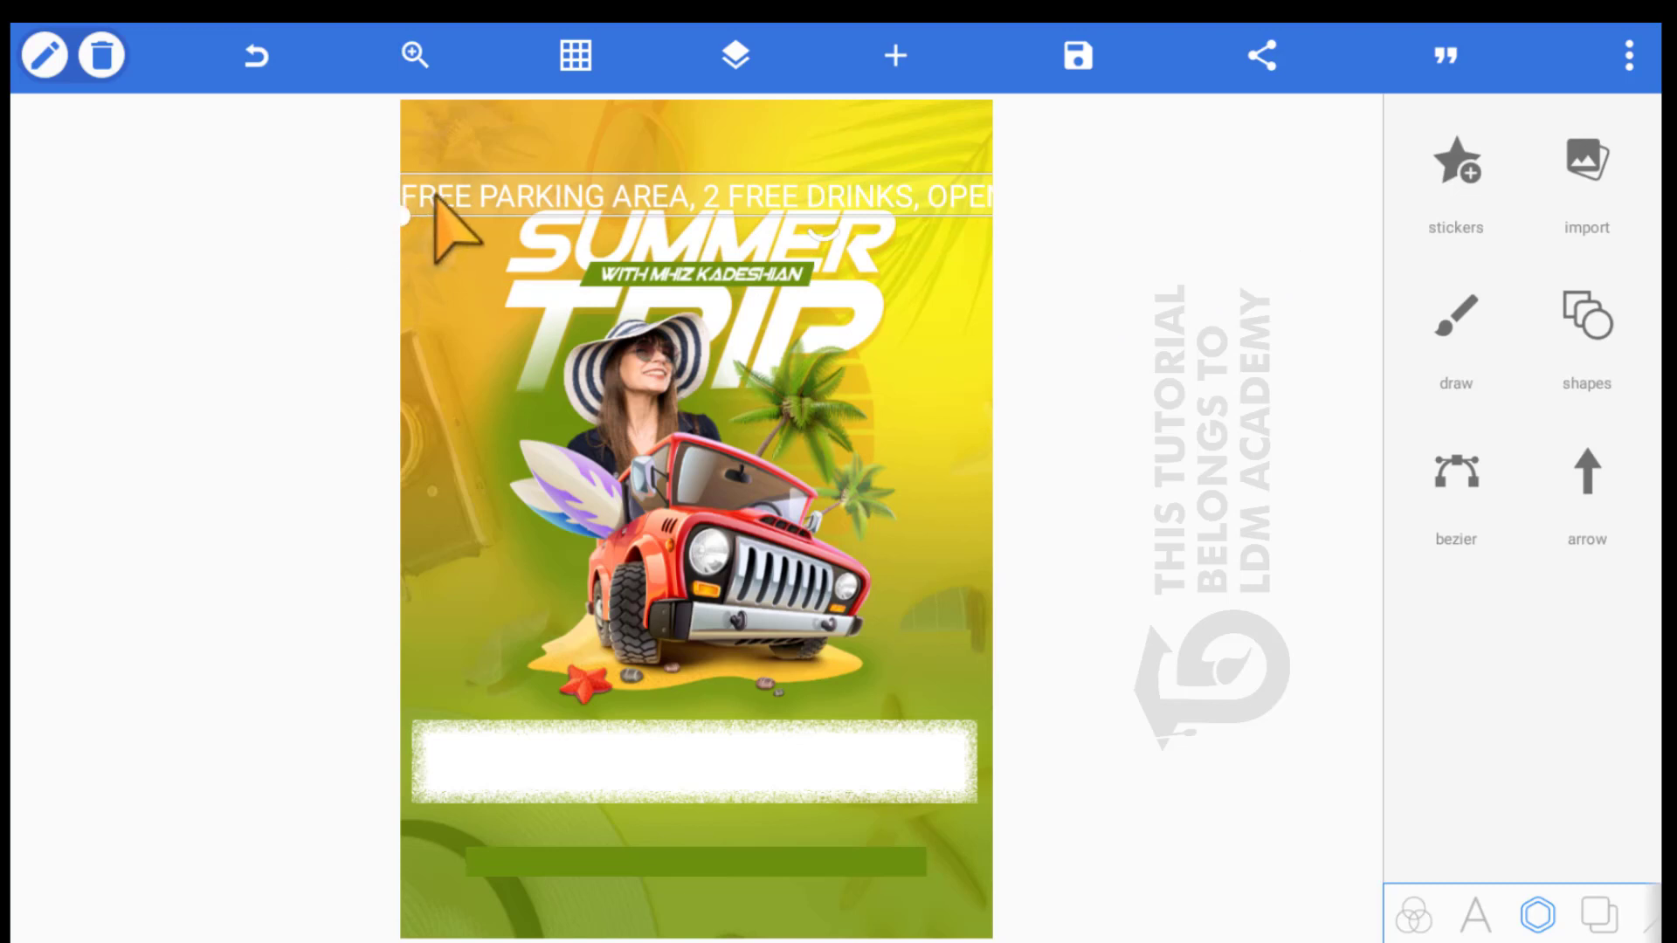
drag(401, 217, 545, 808)
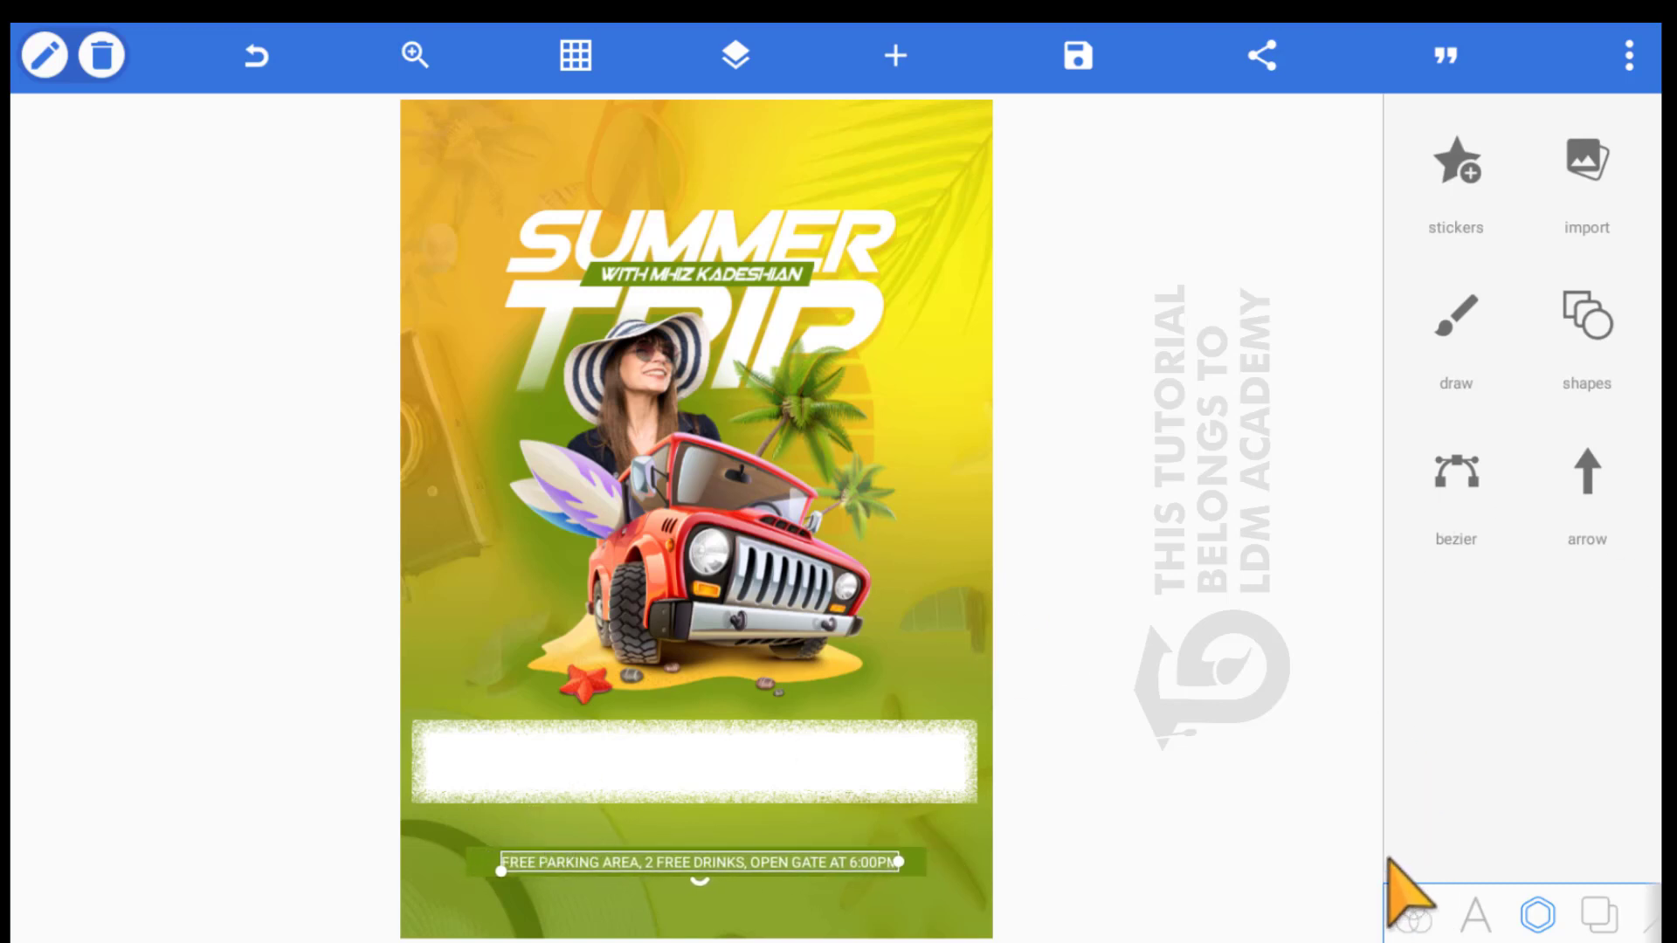
Restyle the lettering of the FREE PARKING AREA line using the text style options
click(1475, 915)
scroll(1402, 620, down, 6)
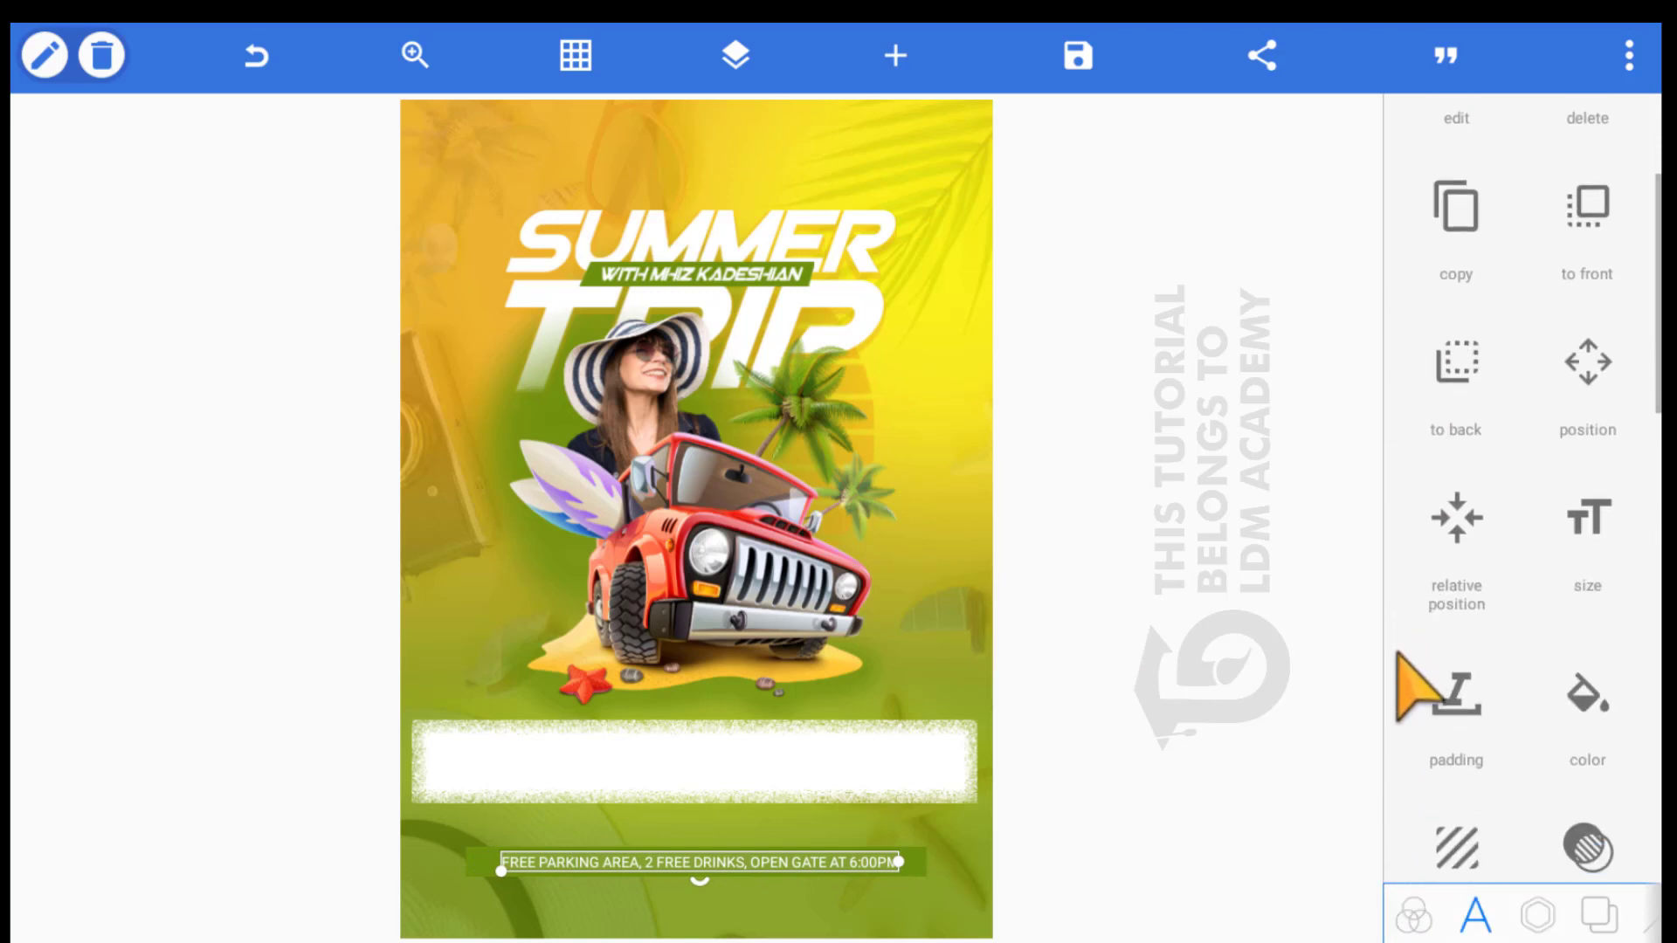
scroll(1406, 672, down, 2)
click(1460, 769)
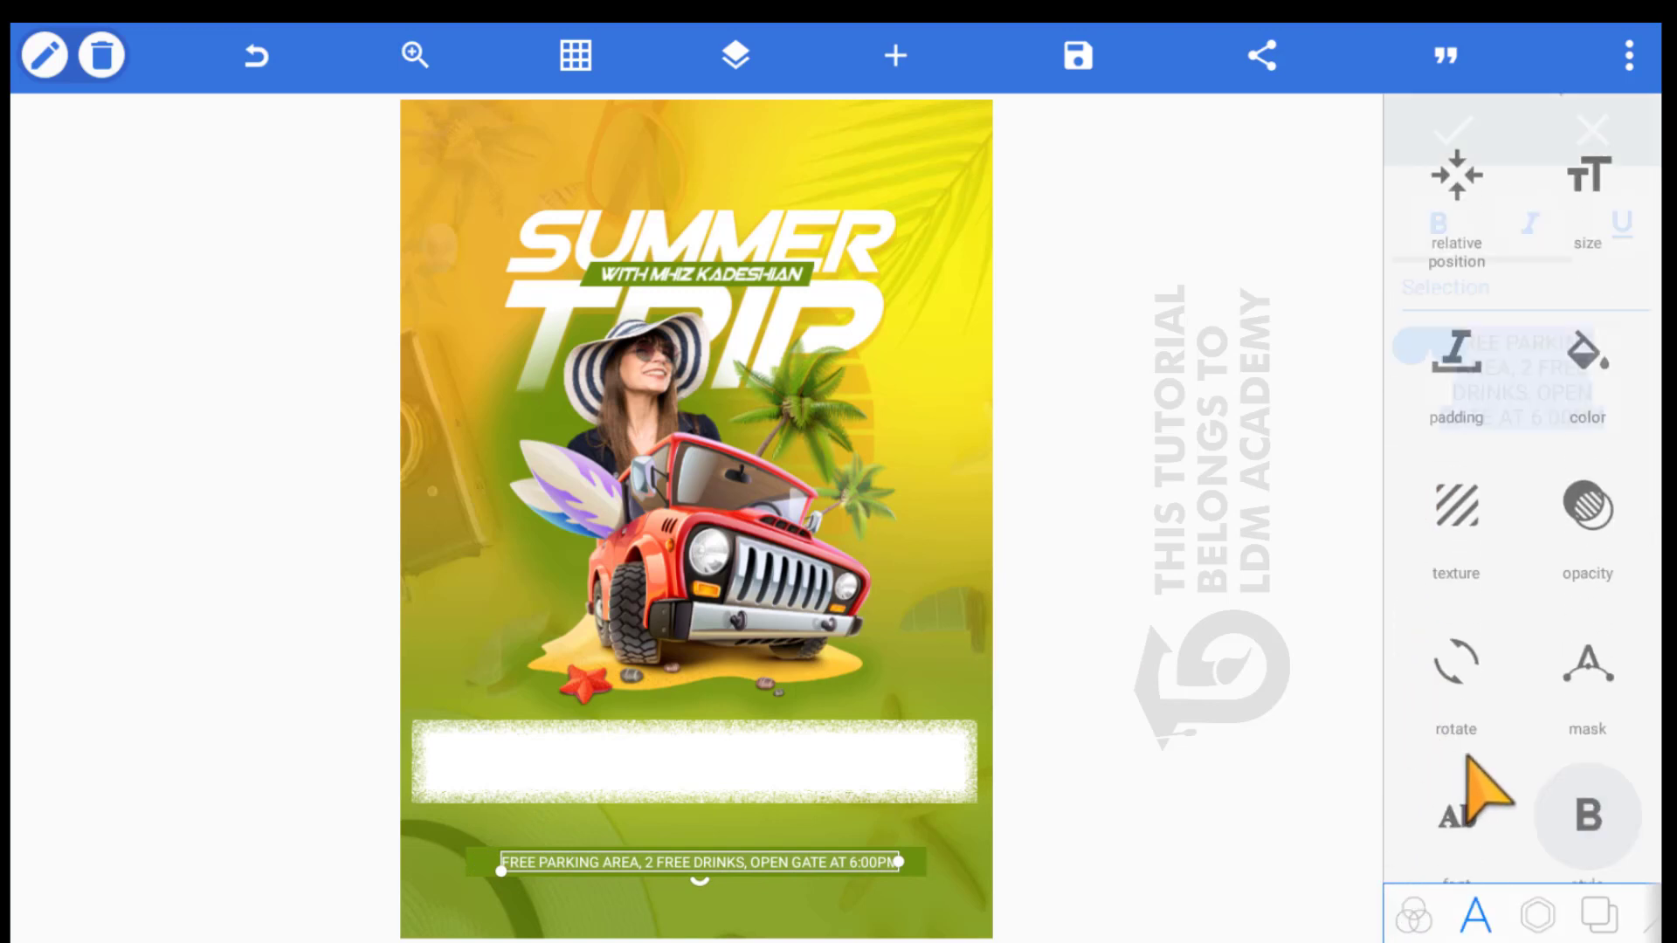
click(1468, 133)
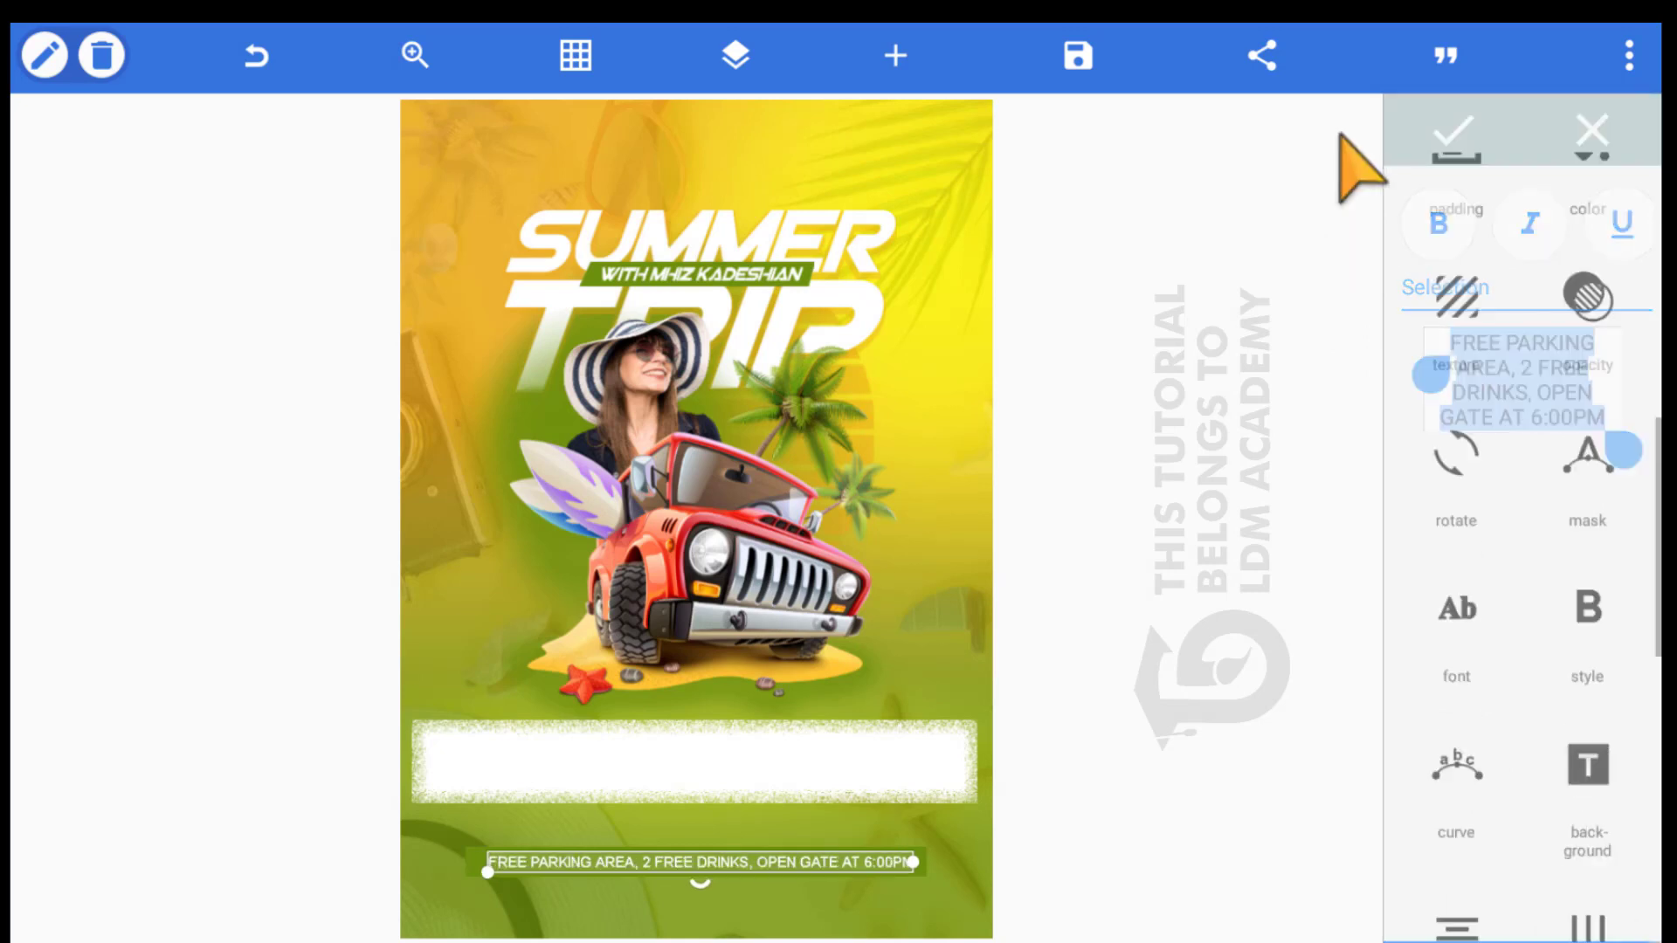
click(766, 675)
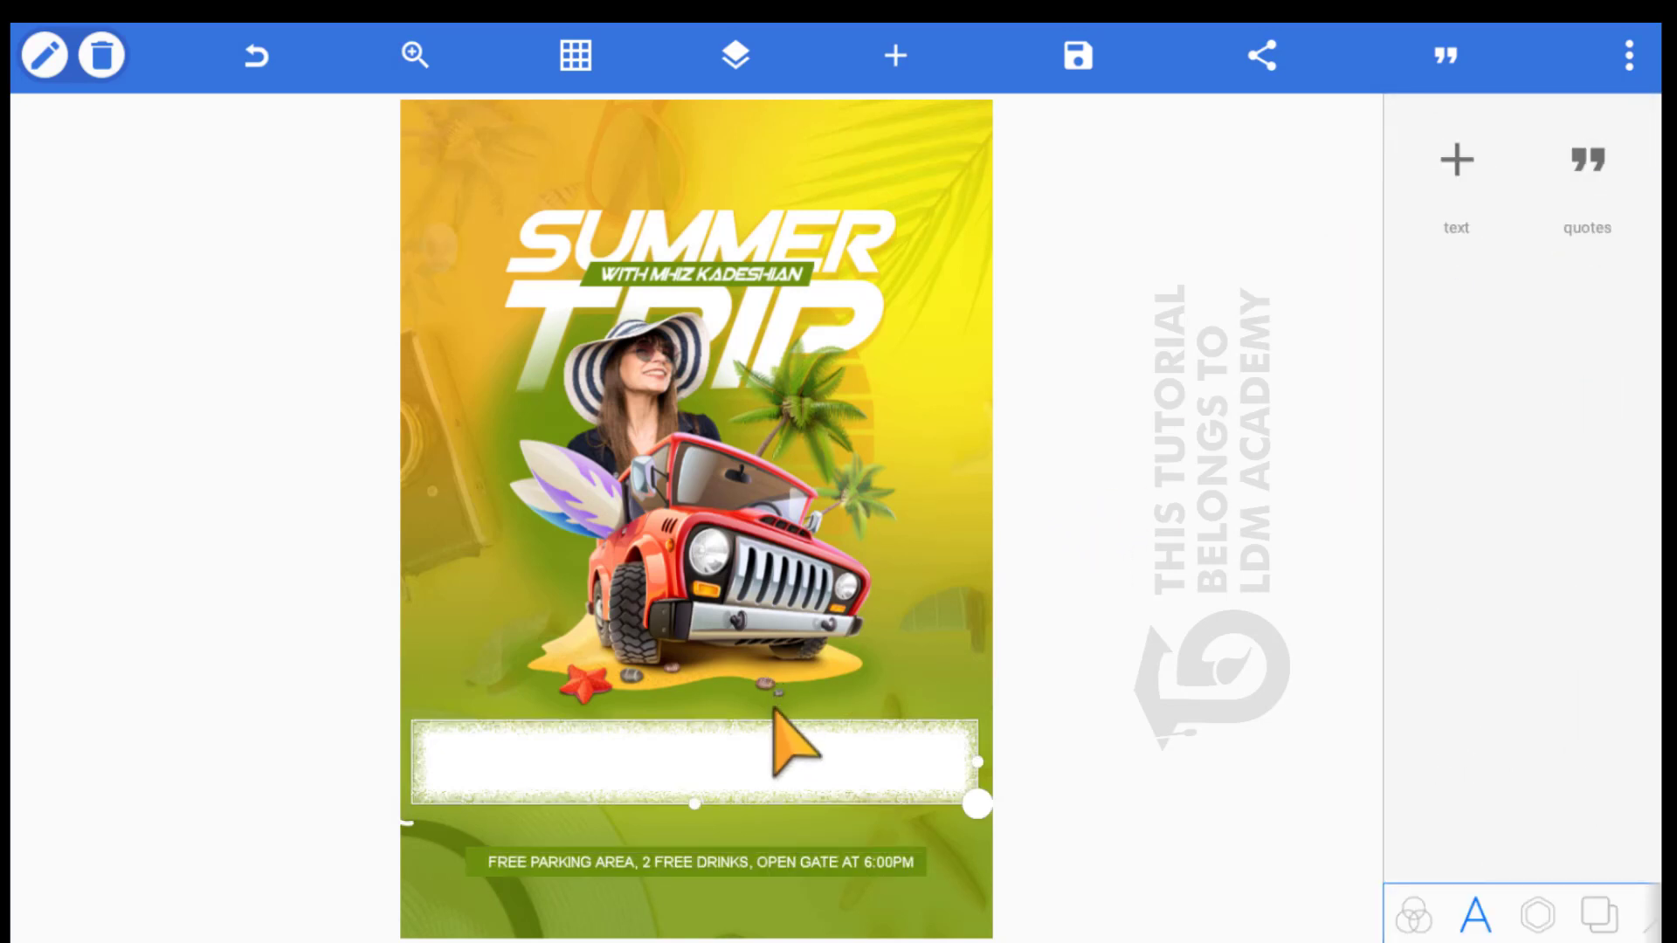
click(649, 855)
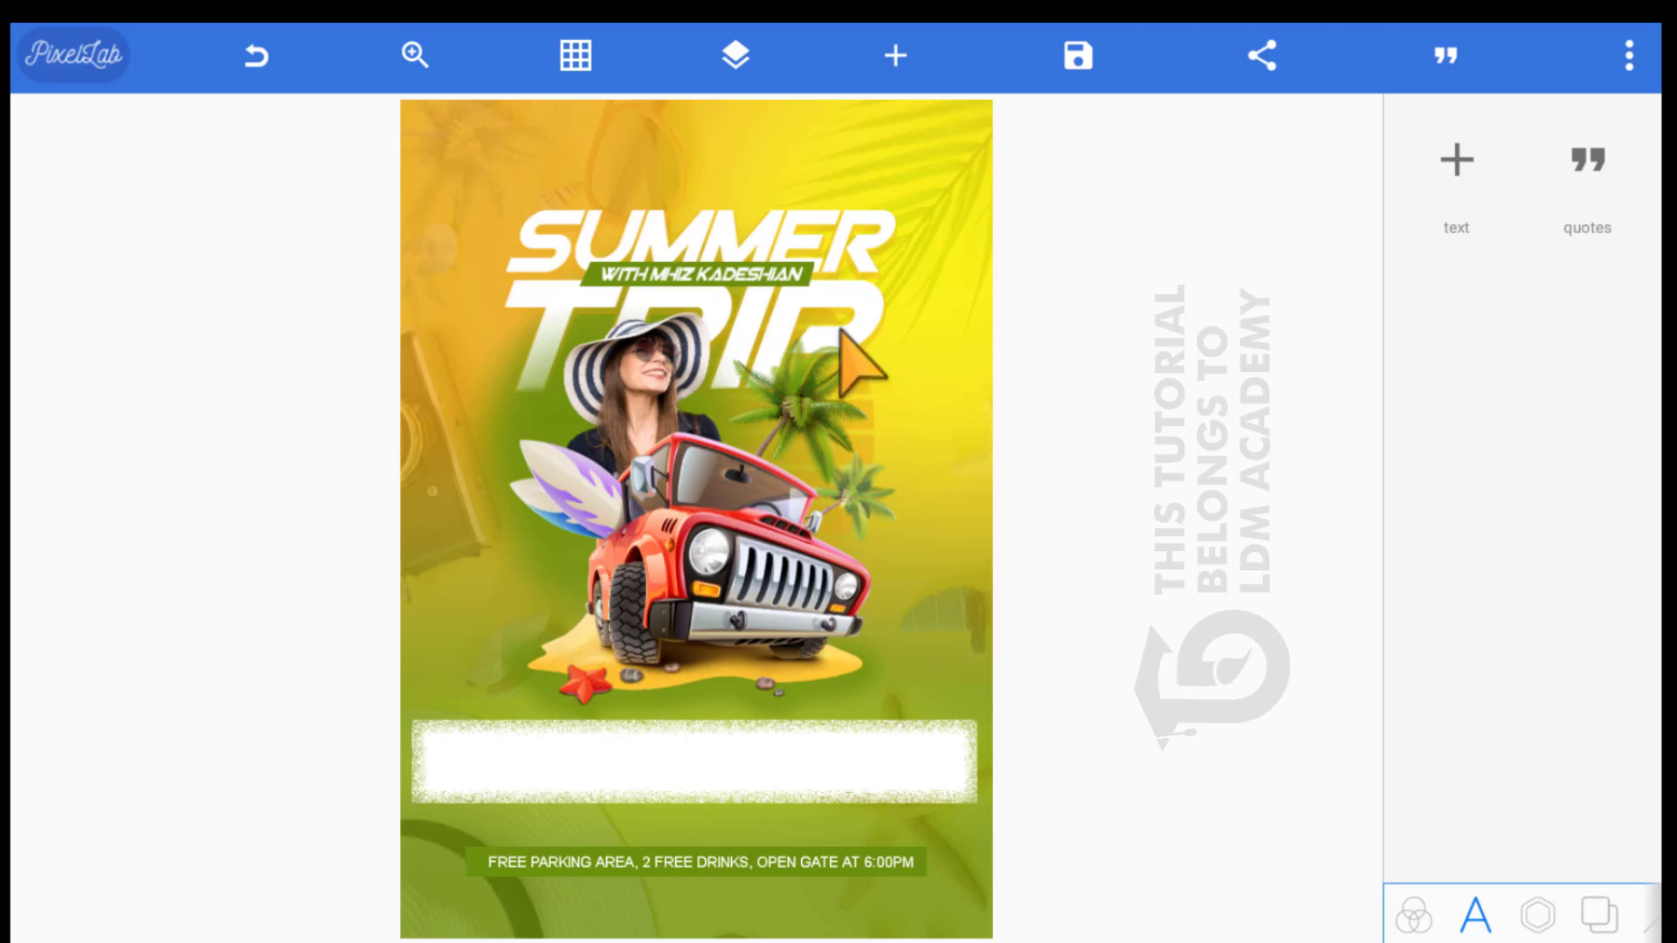
Merge the FREE PARKING AREA text and the green strip behind it into one layer
click(712, 56)
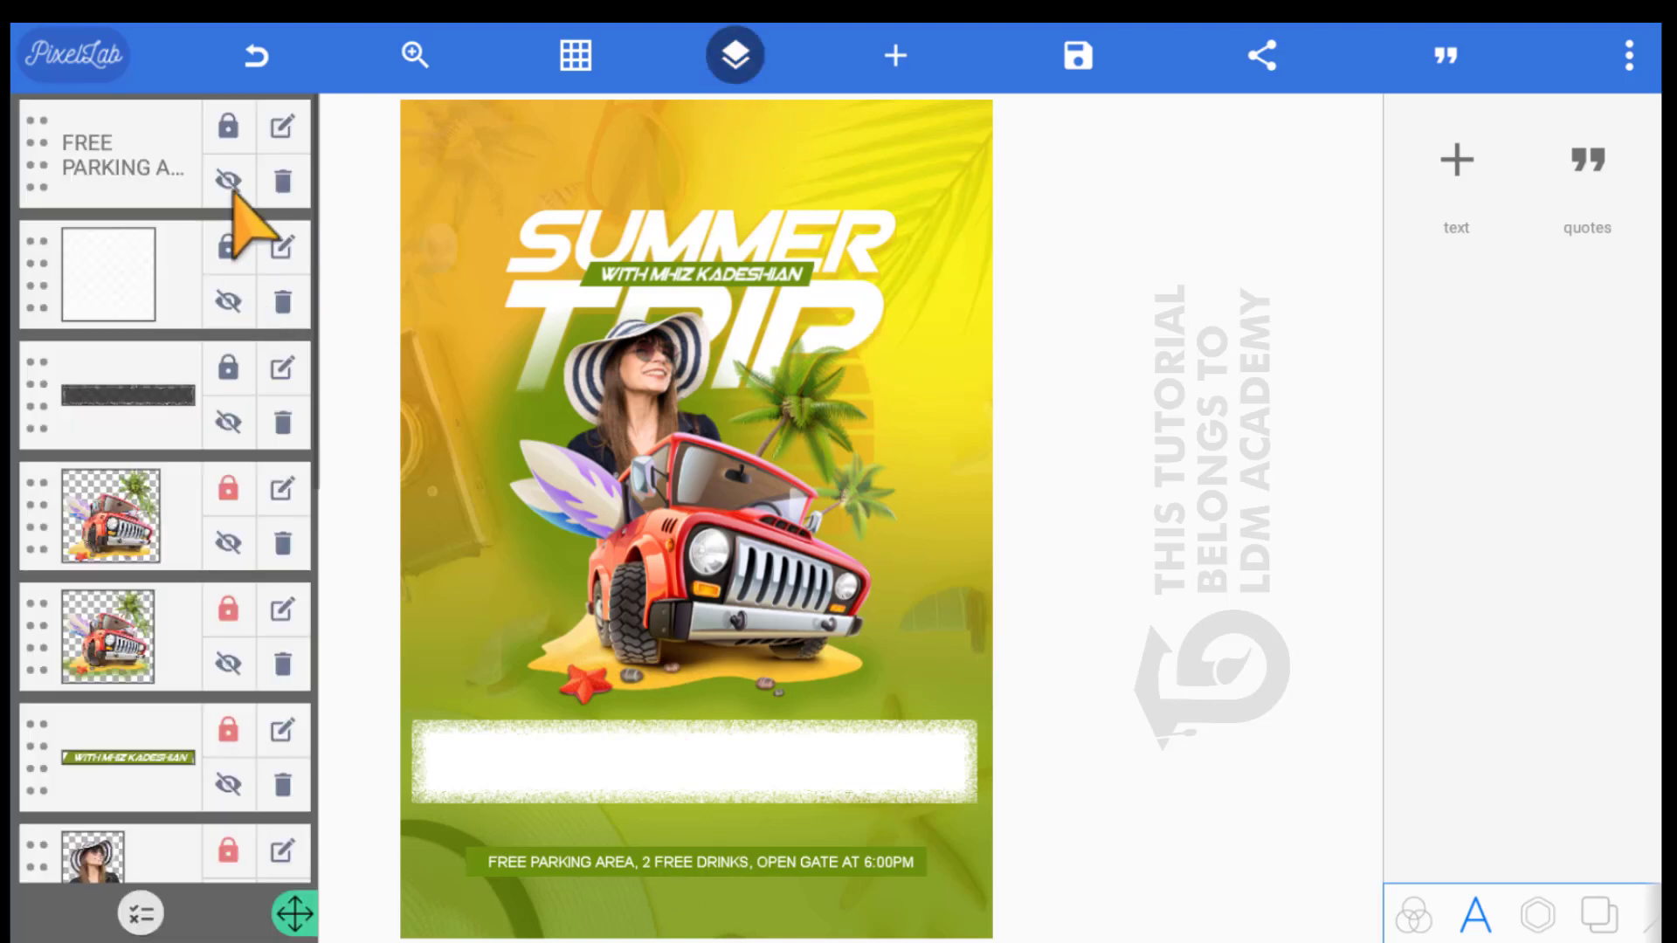
click(140, 913)
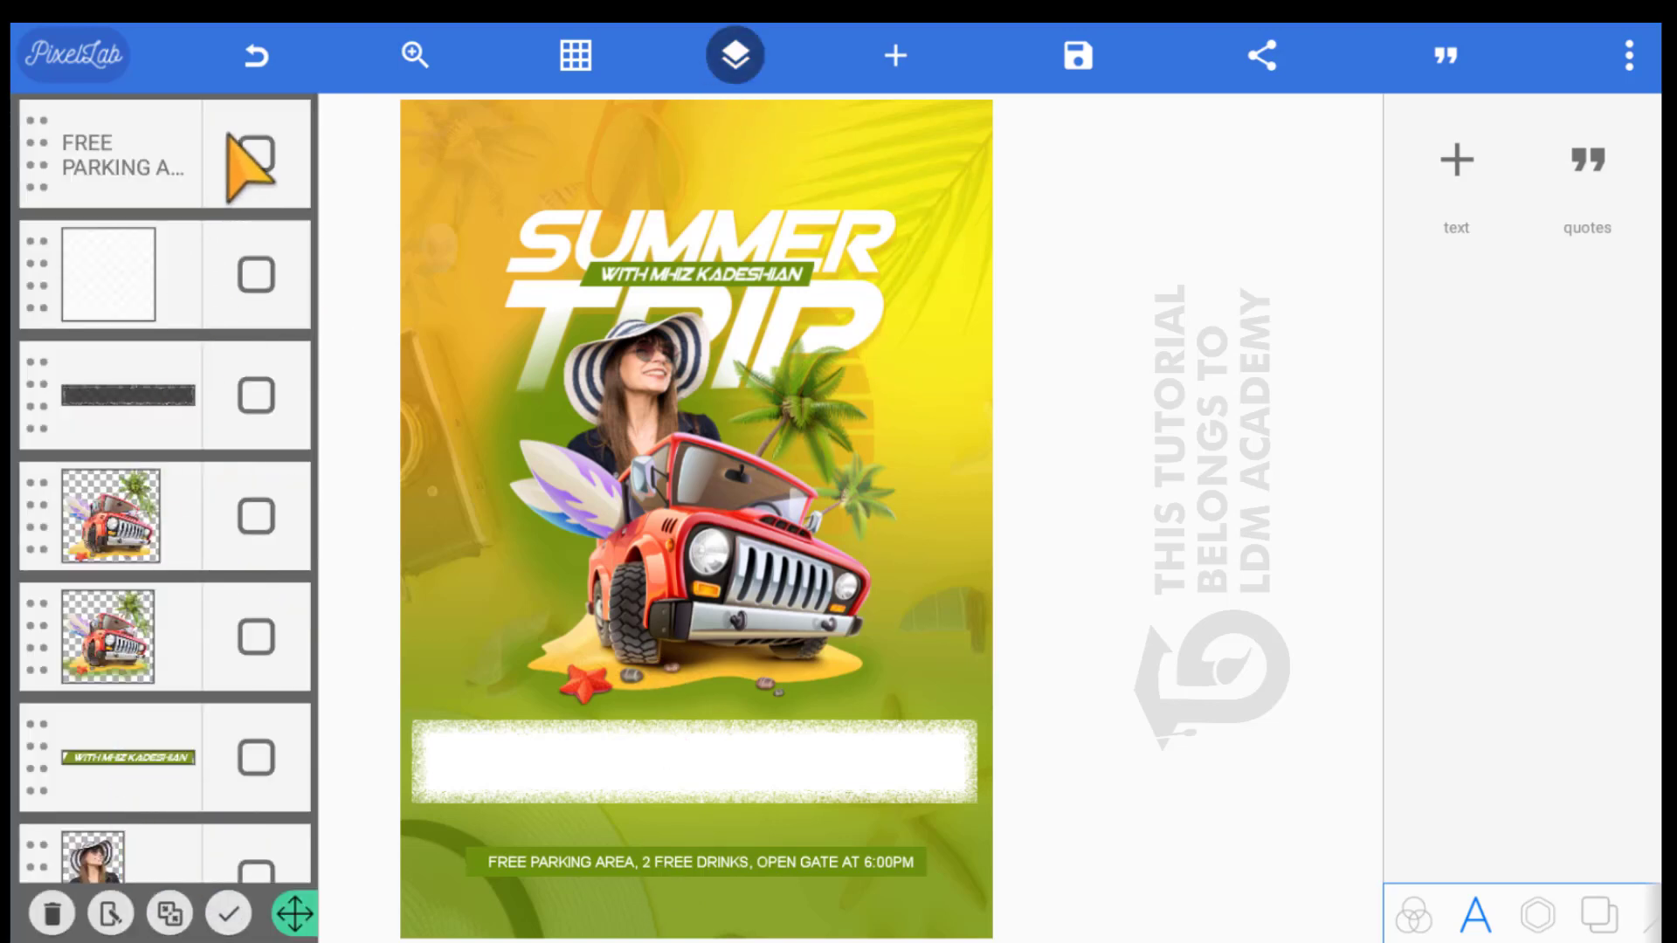
click(256, 153)
click(169, 913)
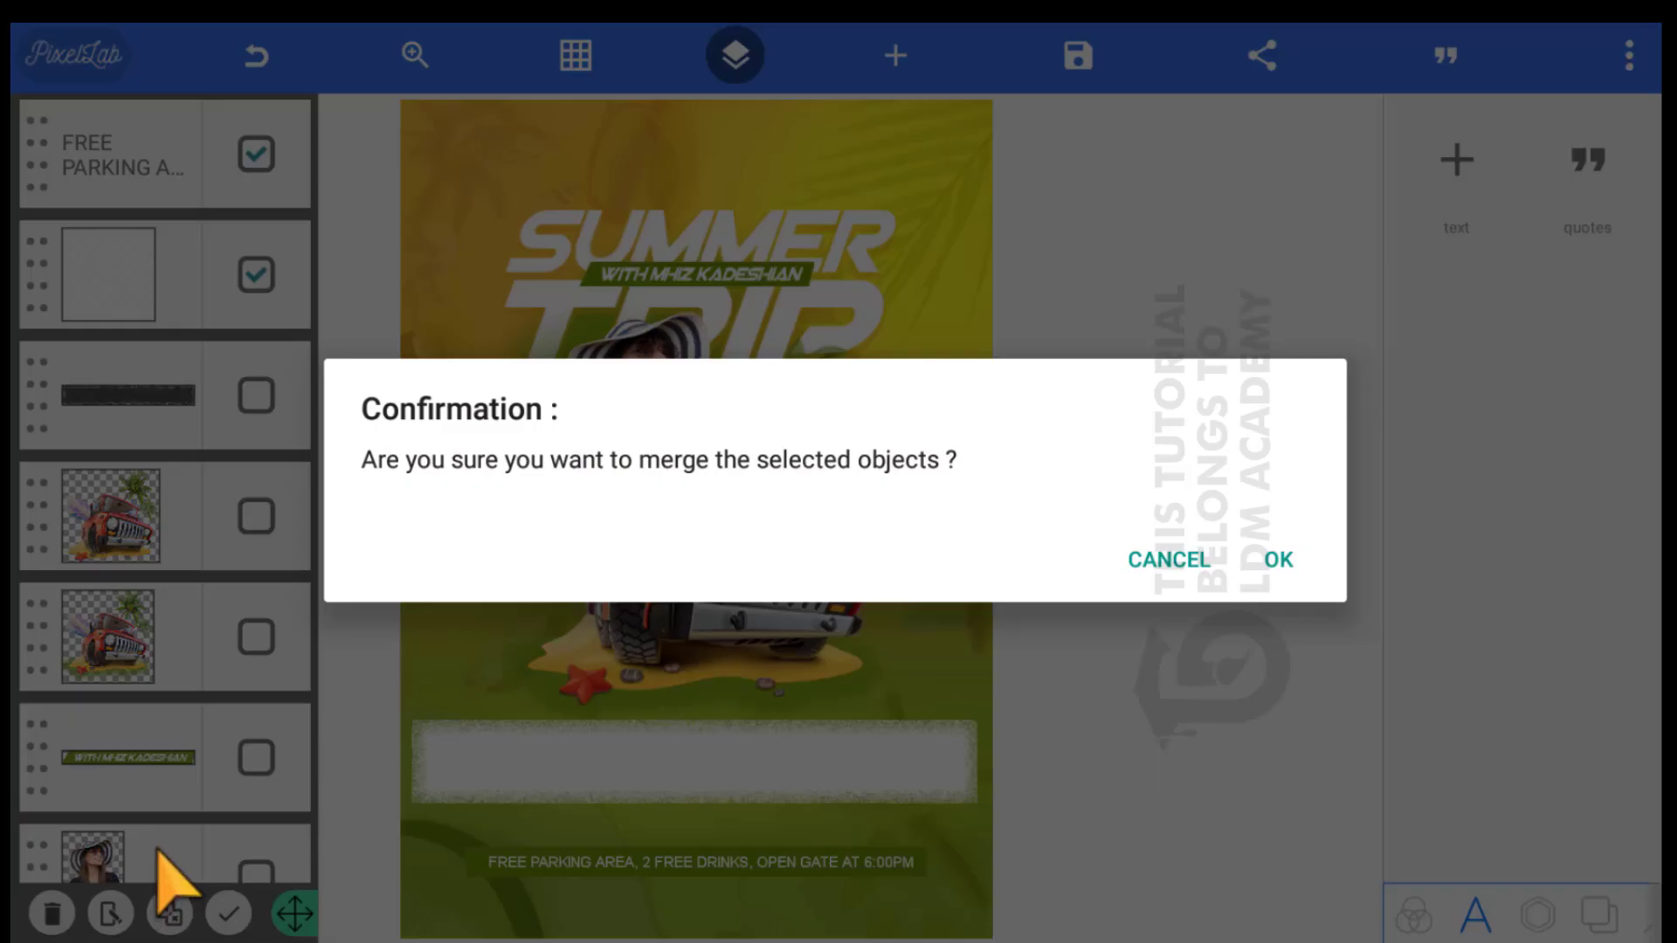
click(1179, 535)
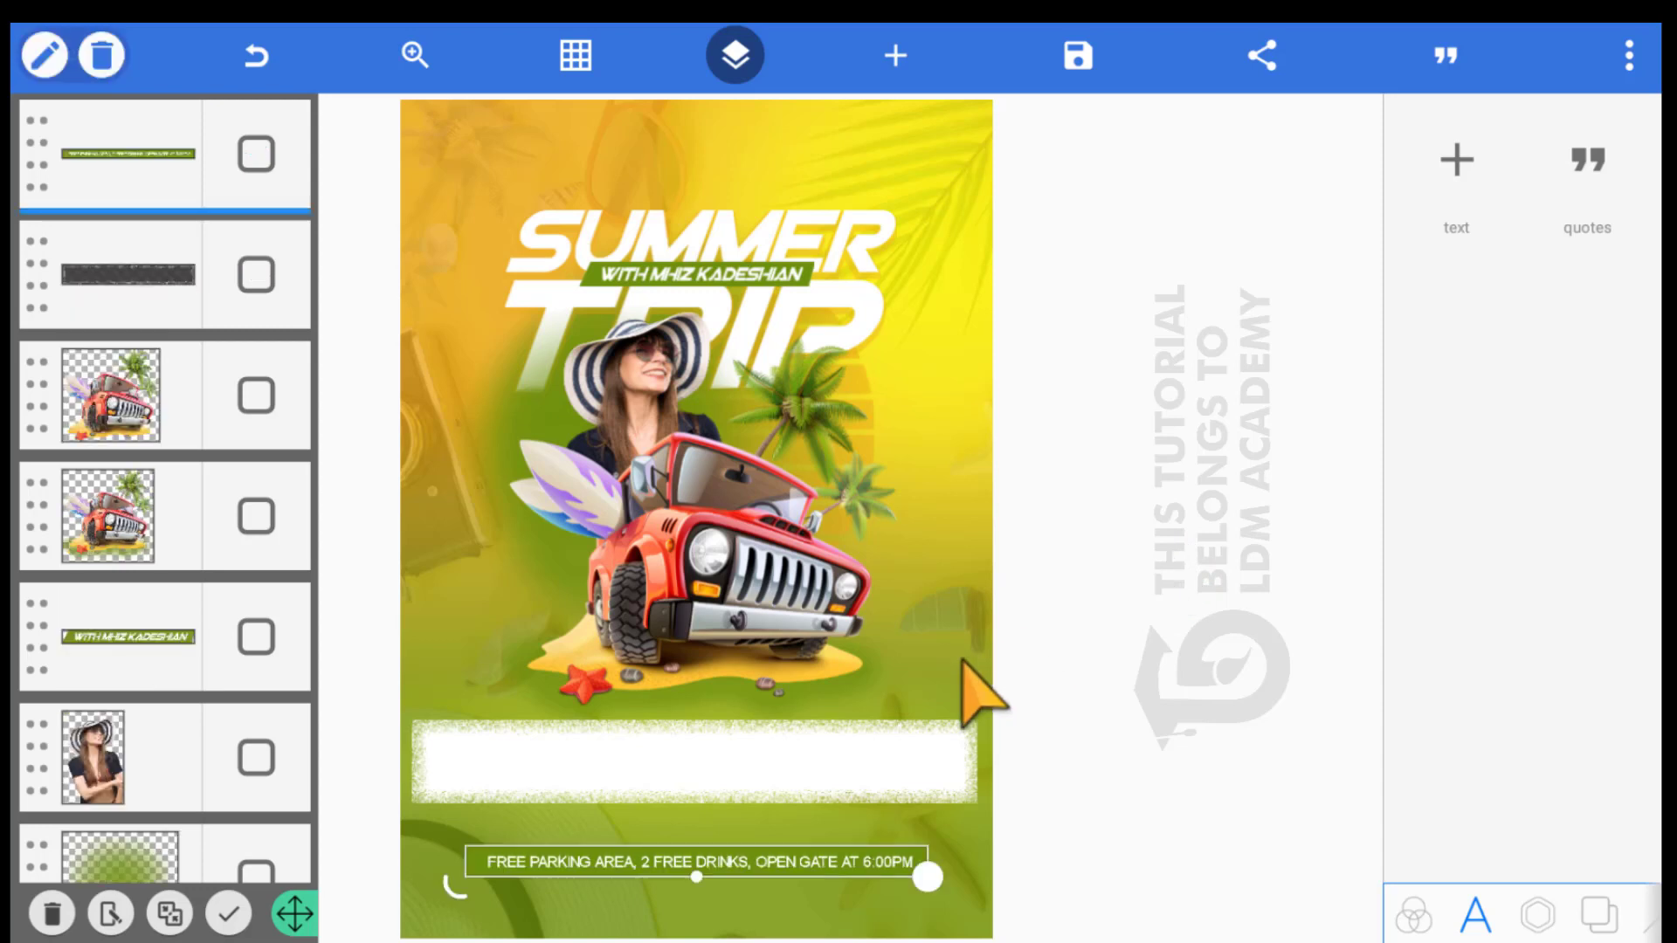
Add a new text object and place it above the left end of the white scatter bar
click(723, 758)
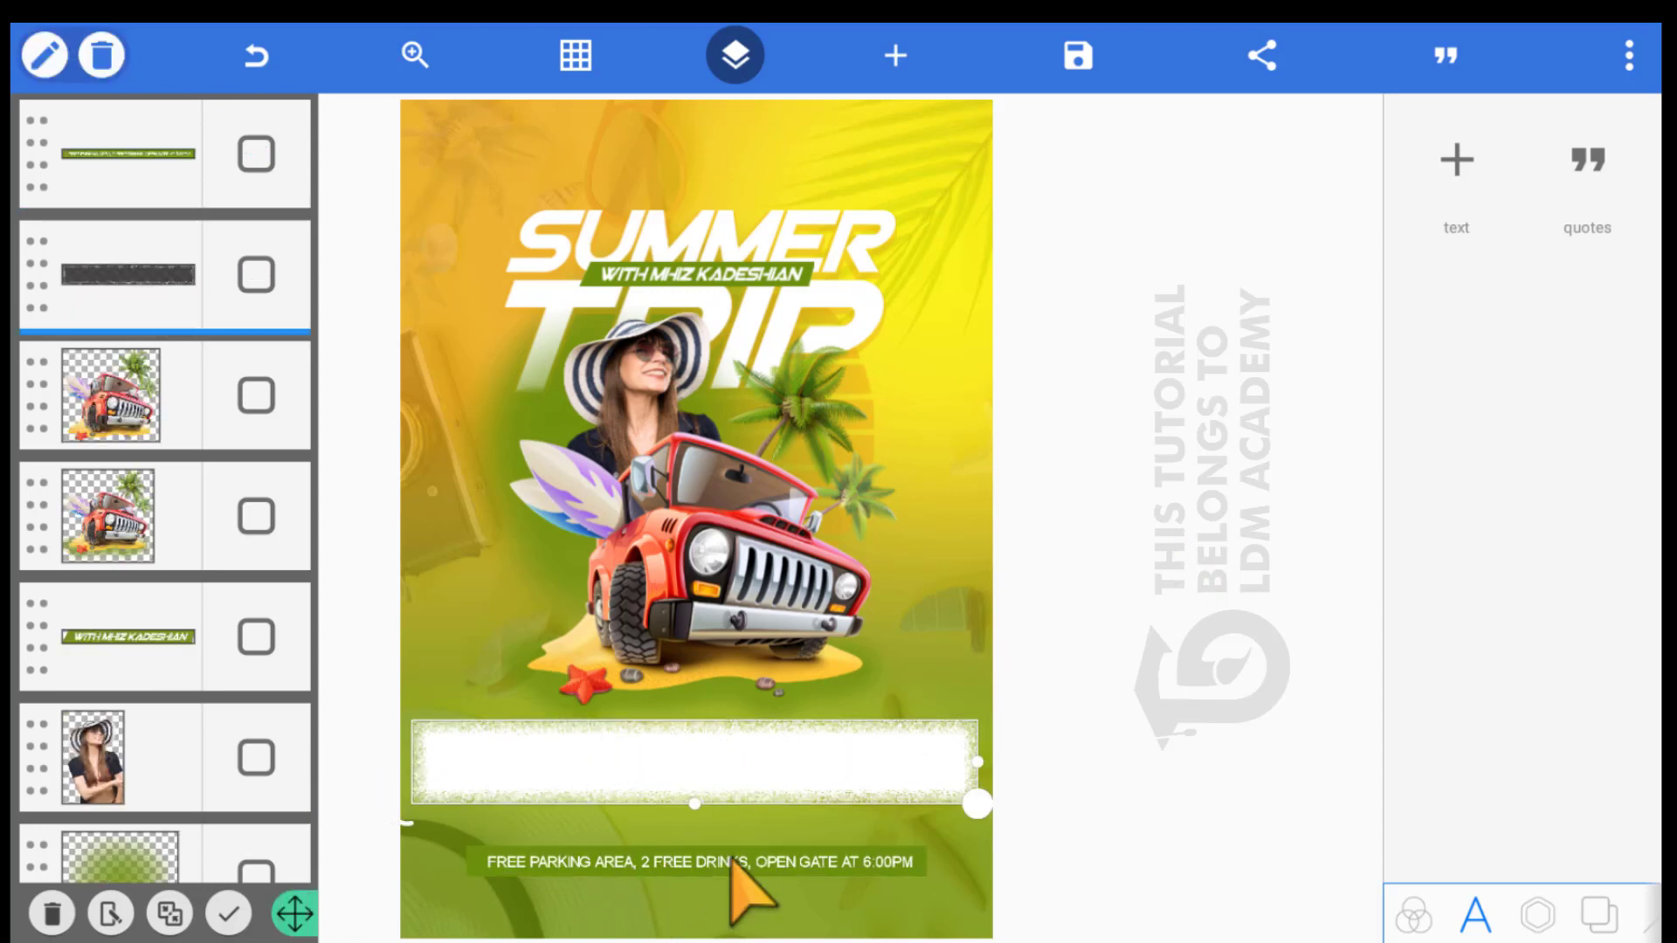
click(893, 55)
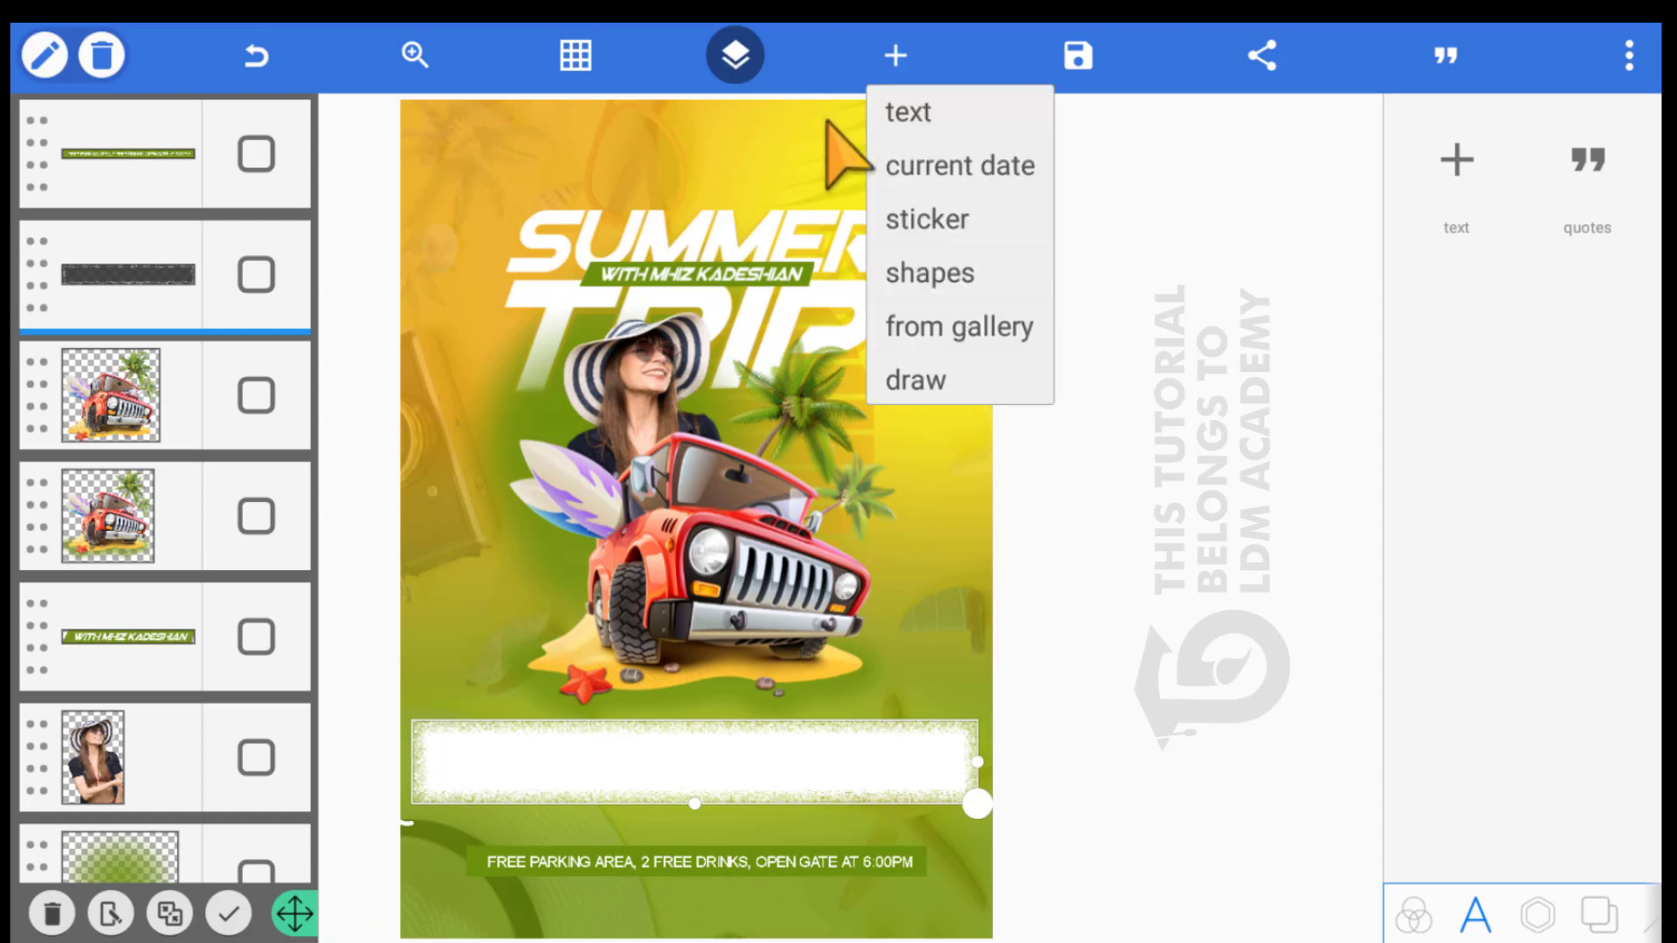
click(873, 113)
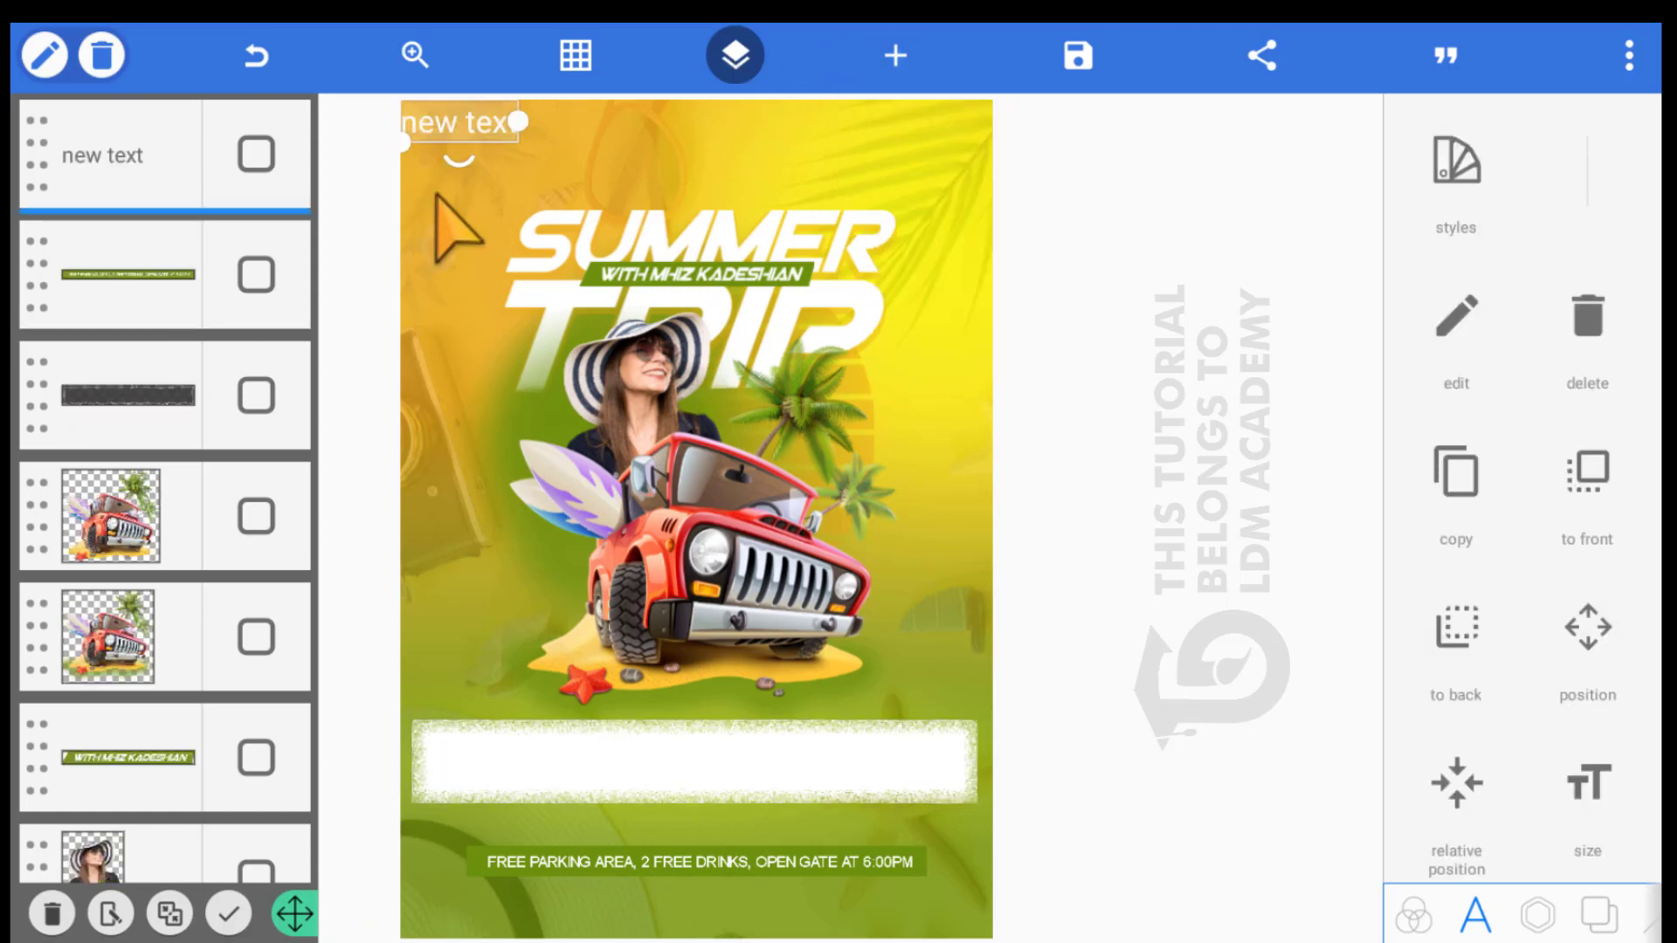
drag(441, 122, 500, 602)
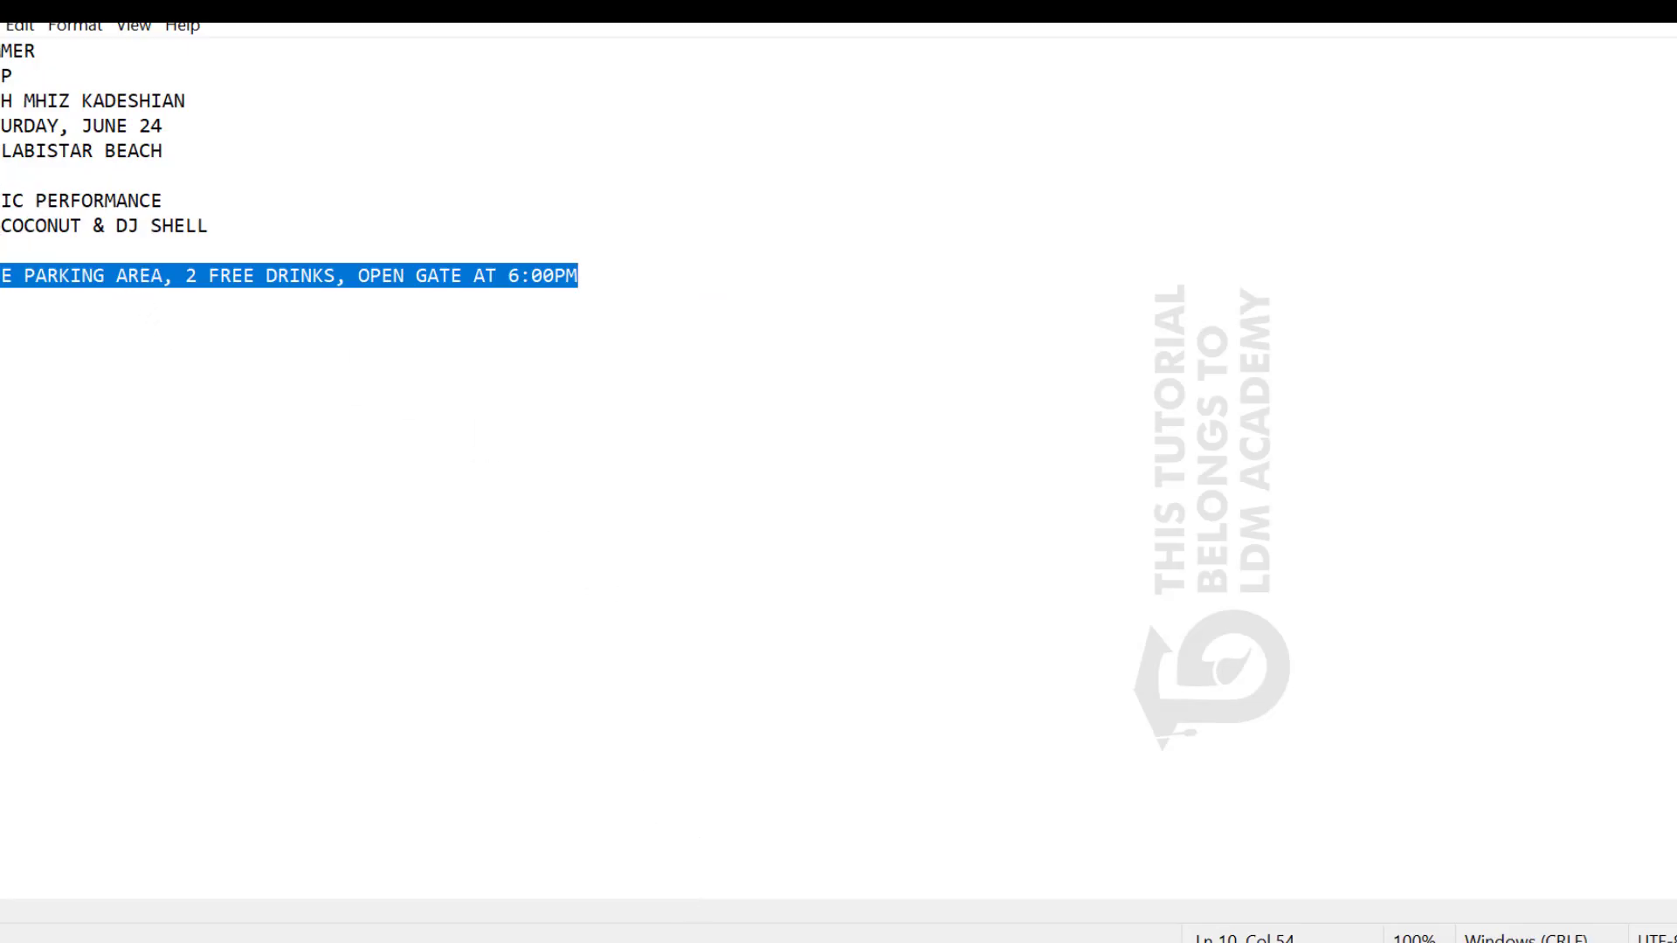
Replace the new text's content with the lines "SATURDAY, JUNE 24" and "AT LABISTAR BEACH" copied from the Notepad notes
drag(2, 126, 118, 152)
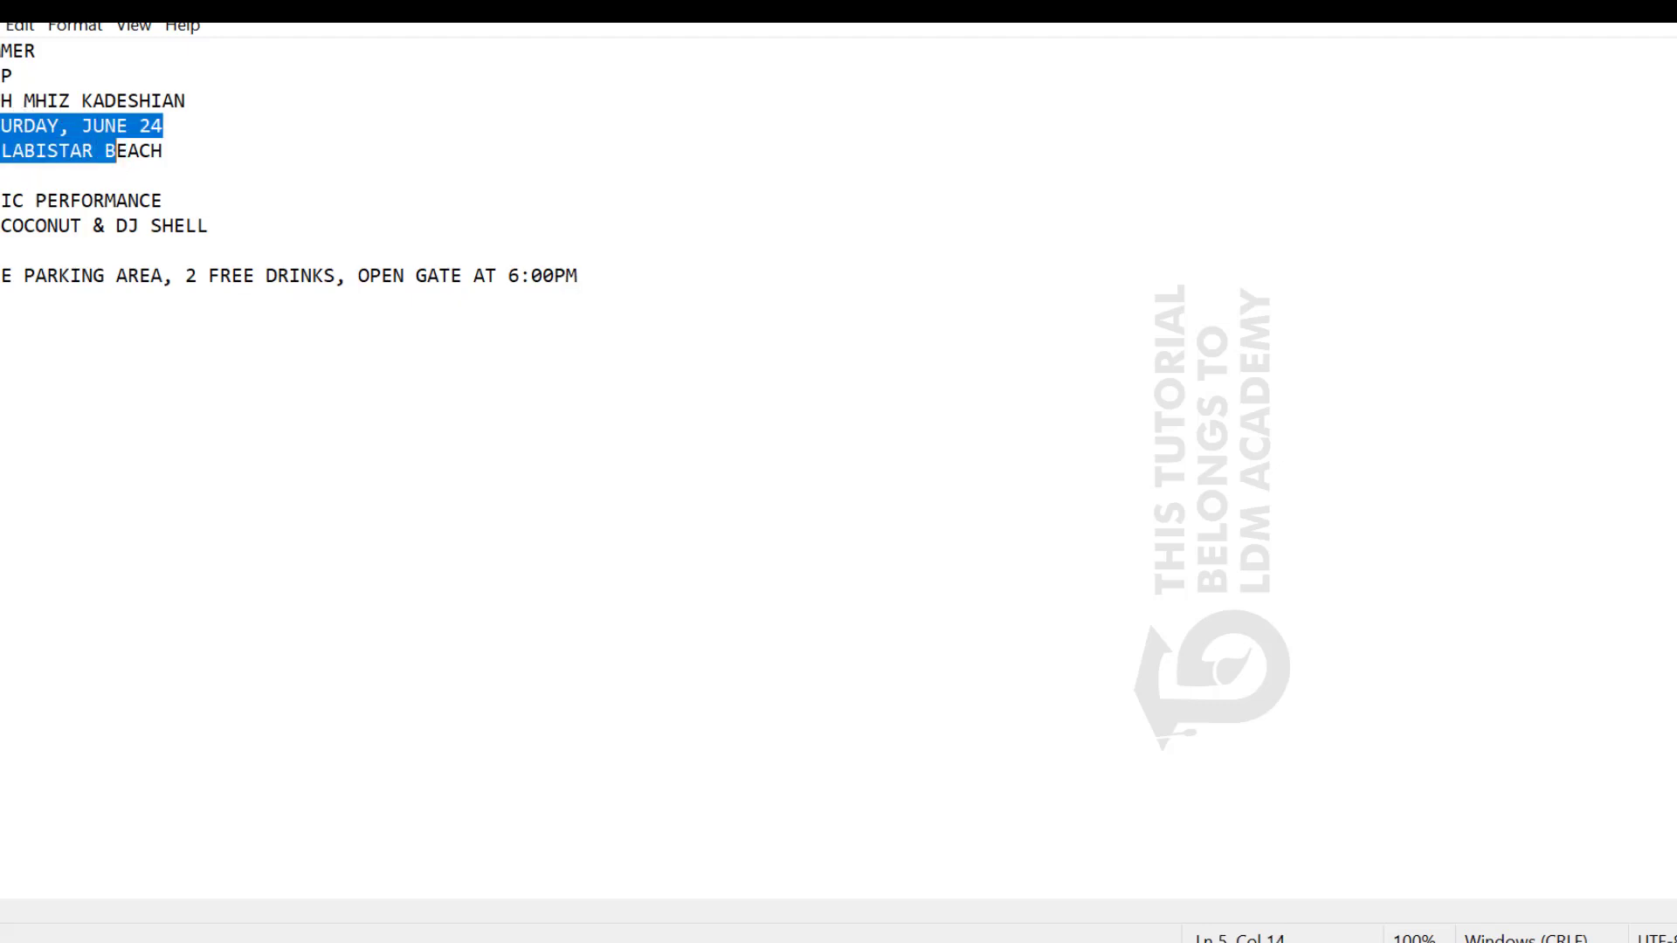
drag(1, 126, 114, 152)
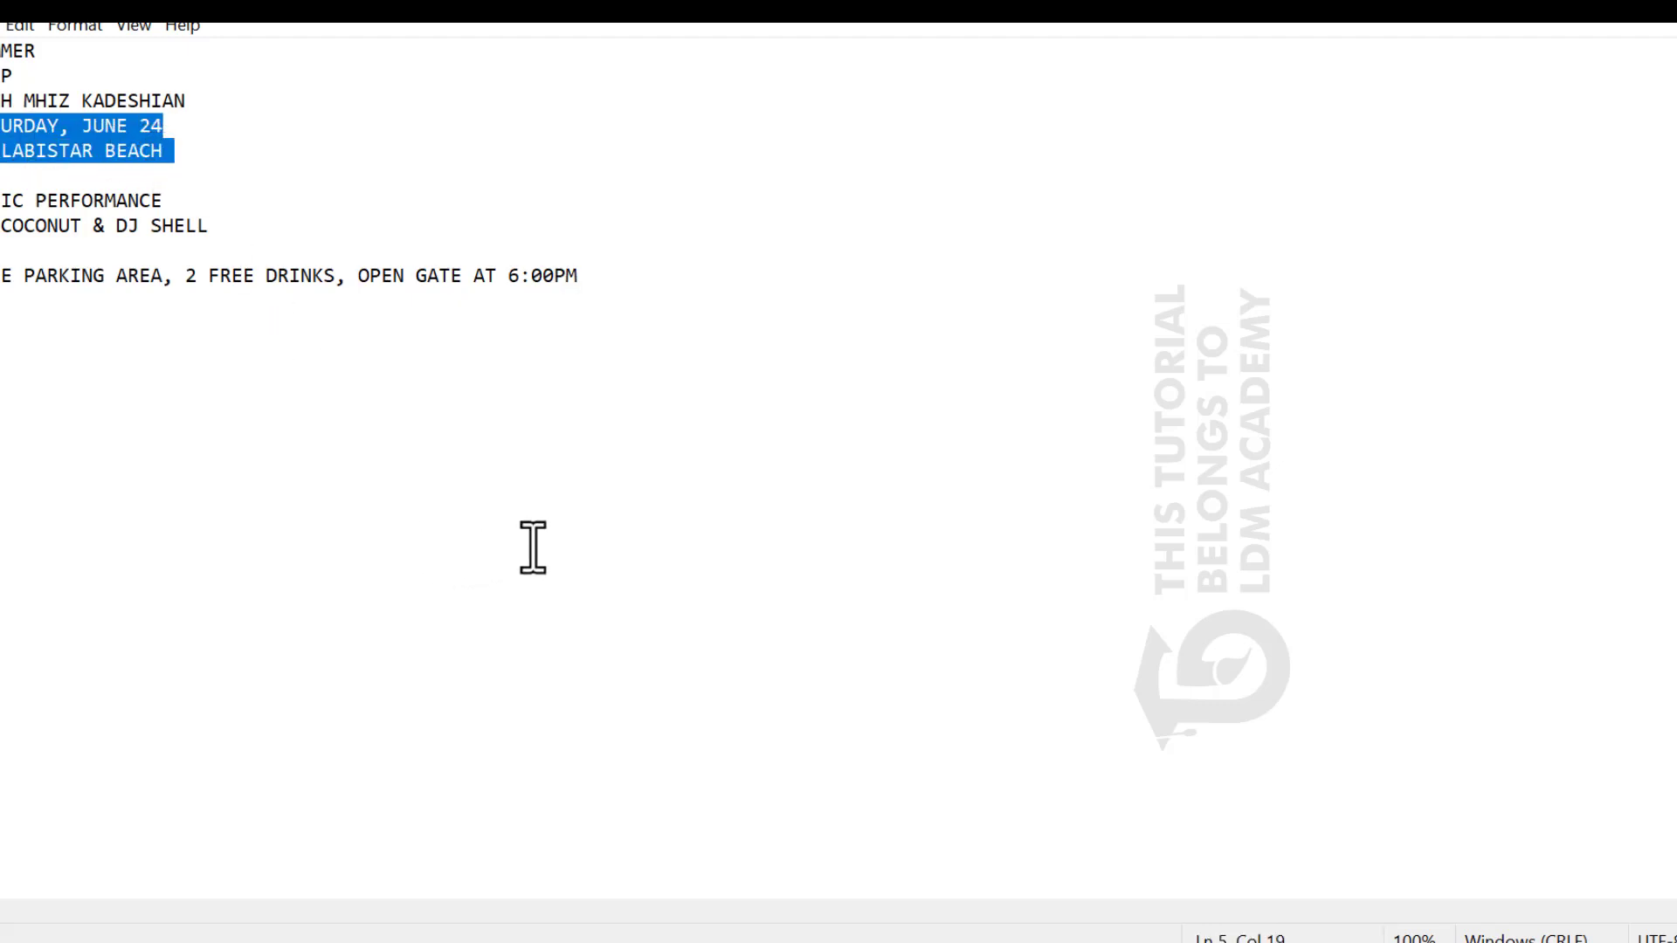
mouse_move(794, 919)
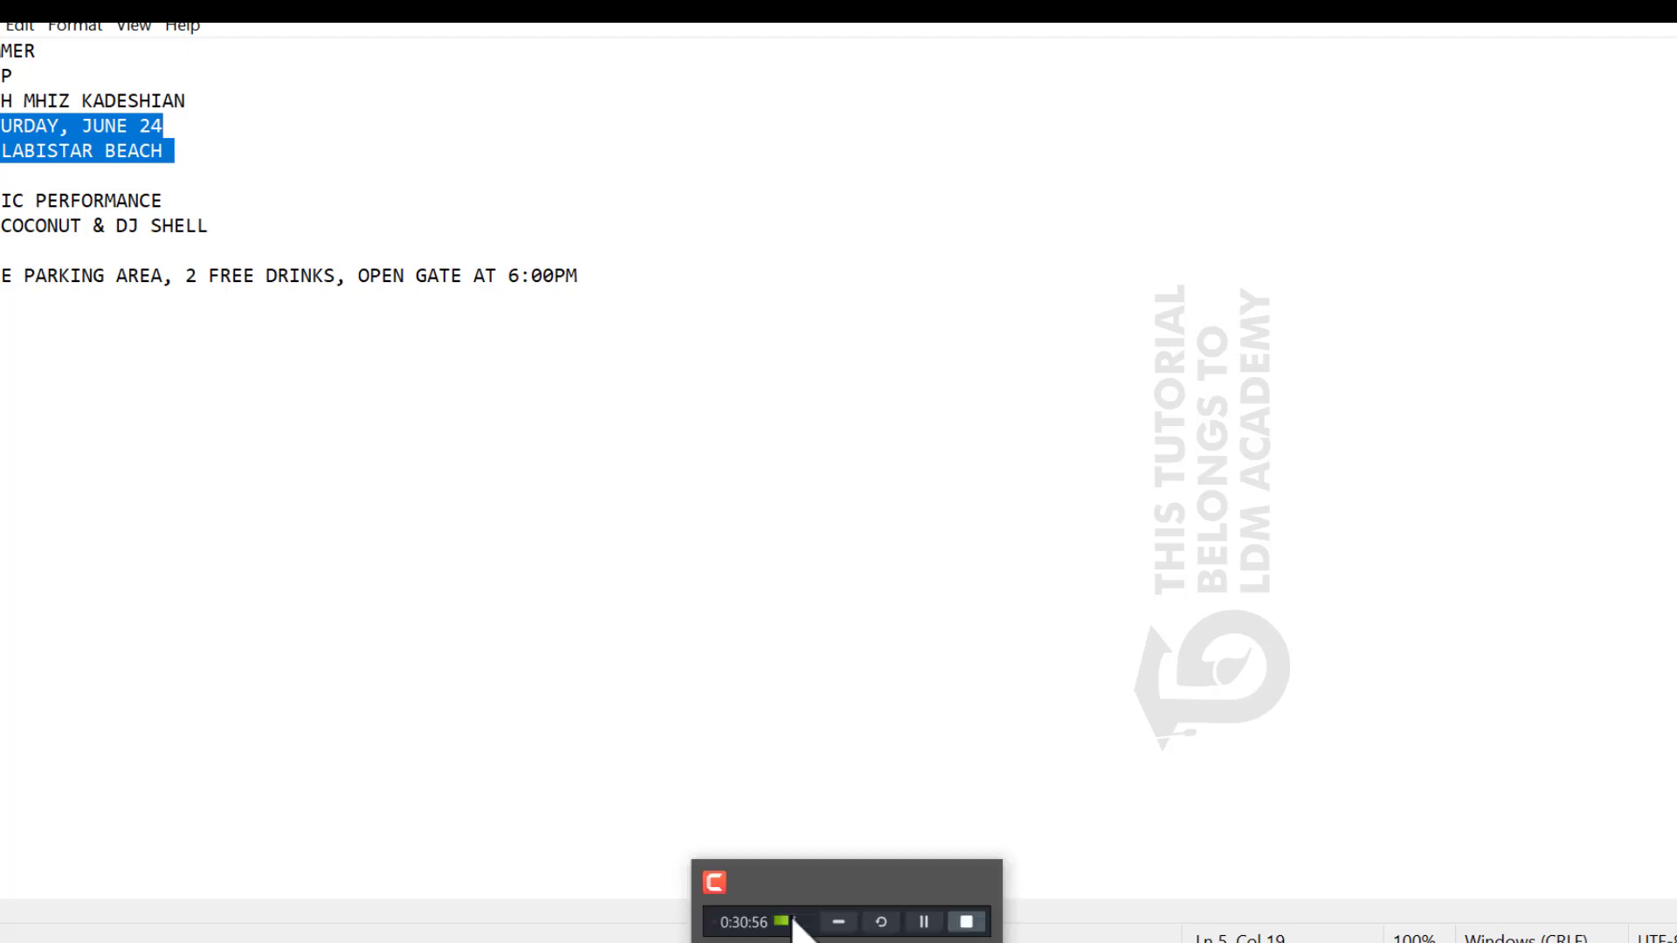
click(736, 917)
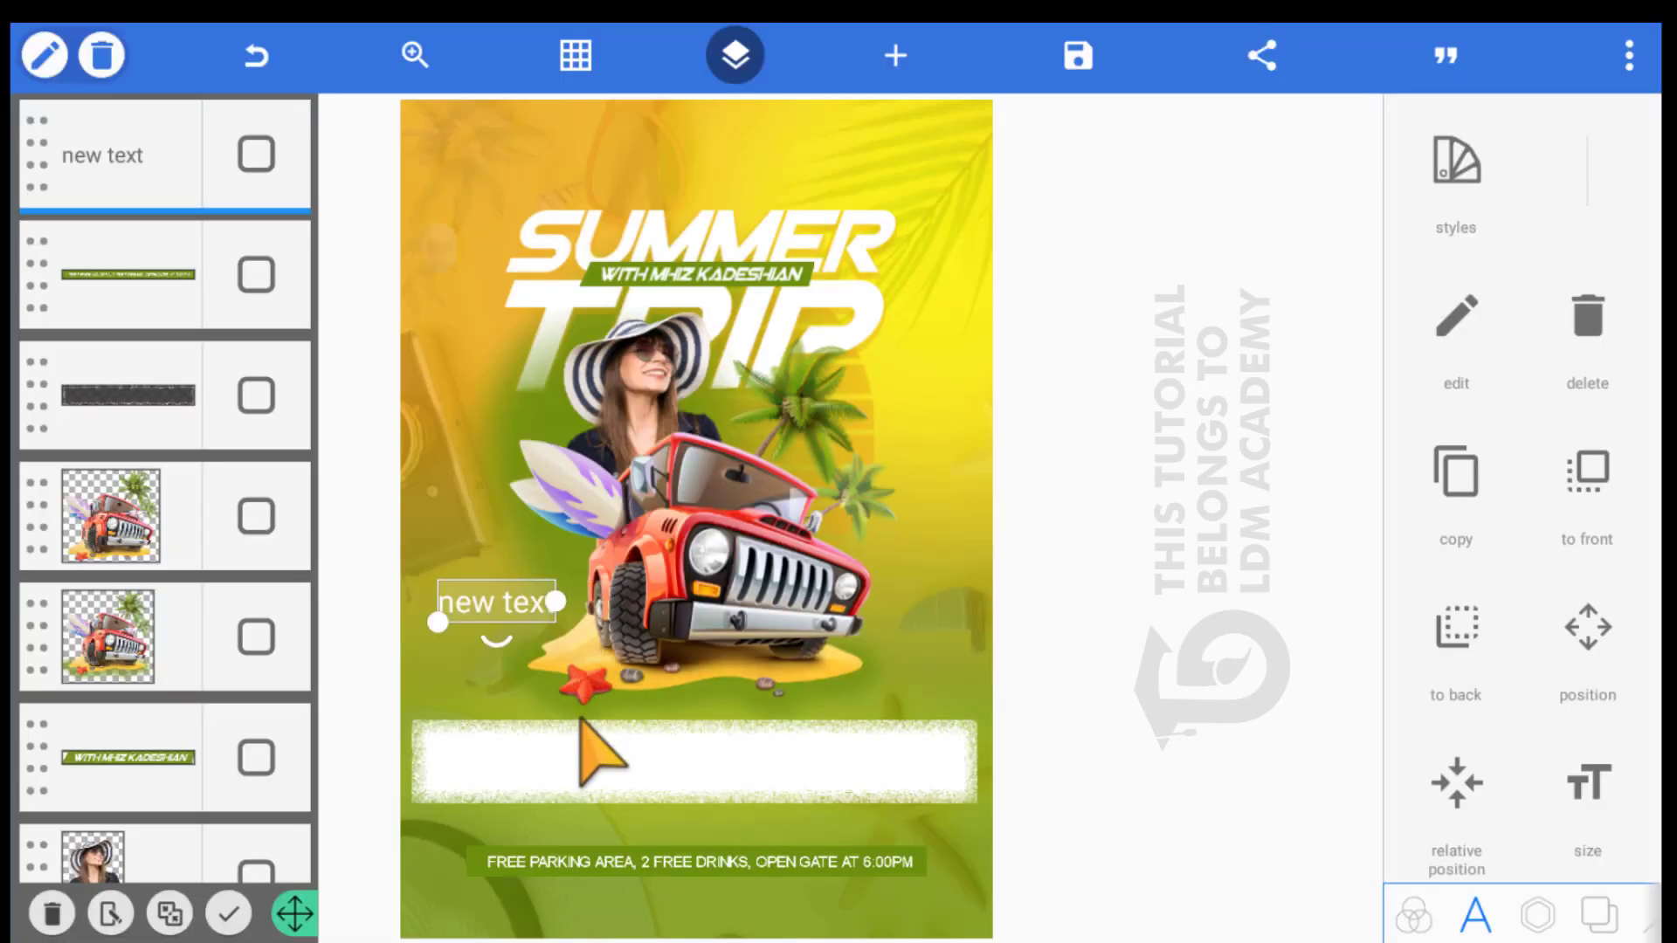
click(555, 750)
double_click(453, 551)
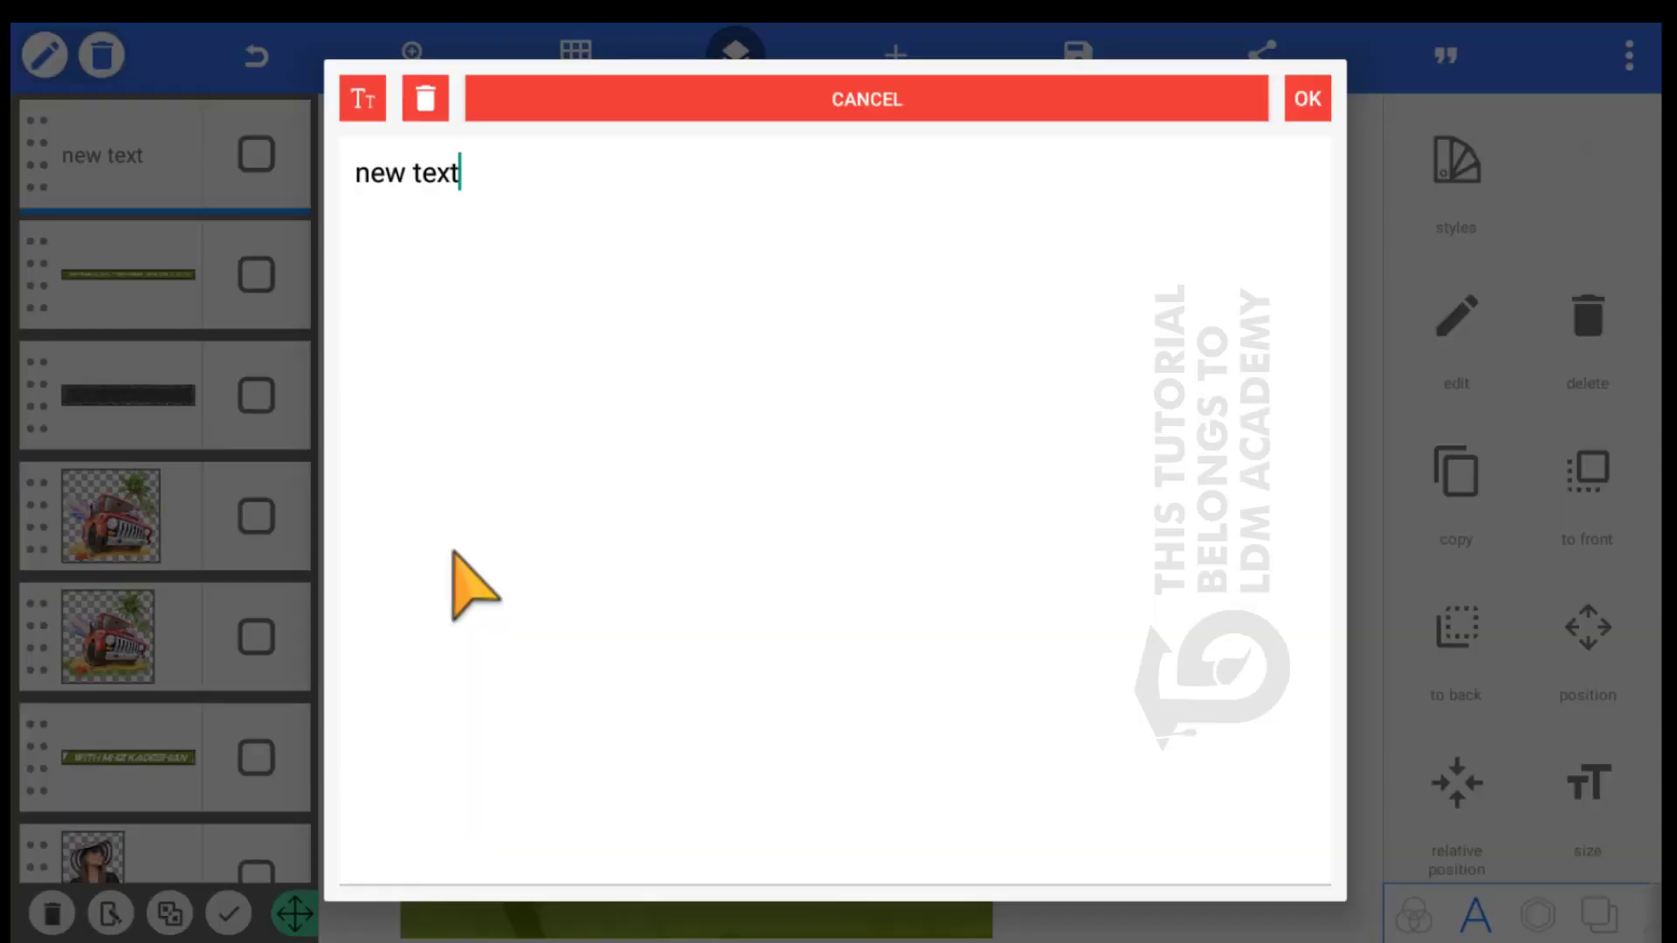
key(ctrl+a)
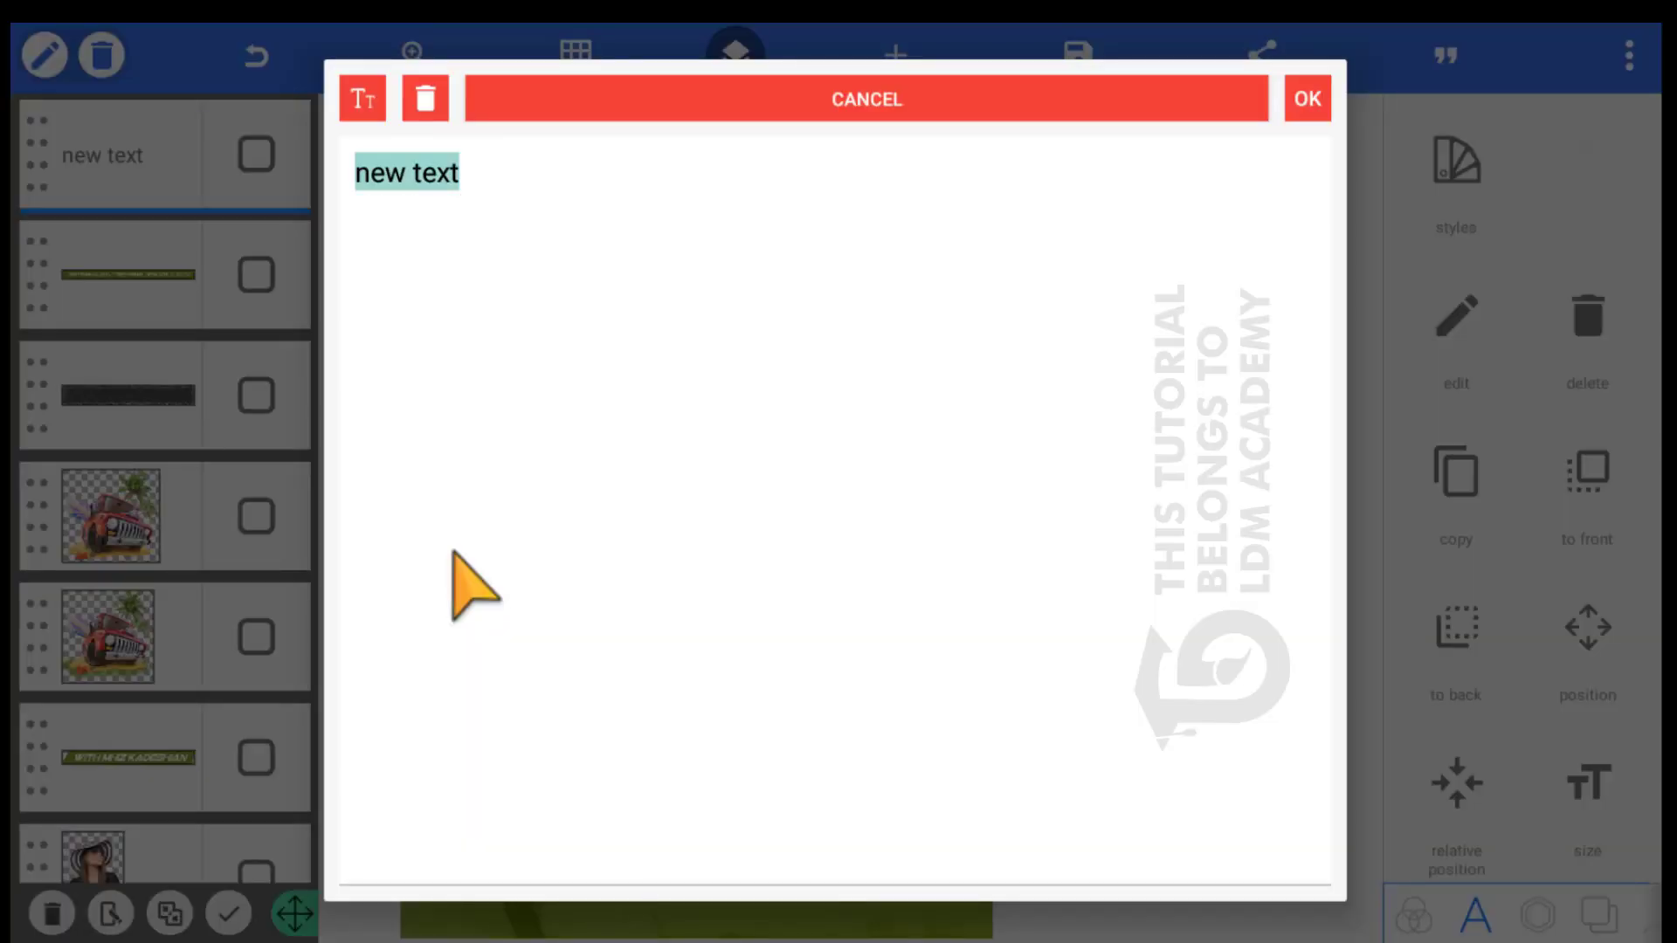
text(SATURDAY, JUNE 24 AT LABISTAR BEACH)
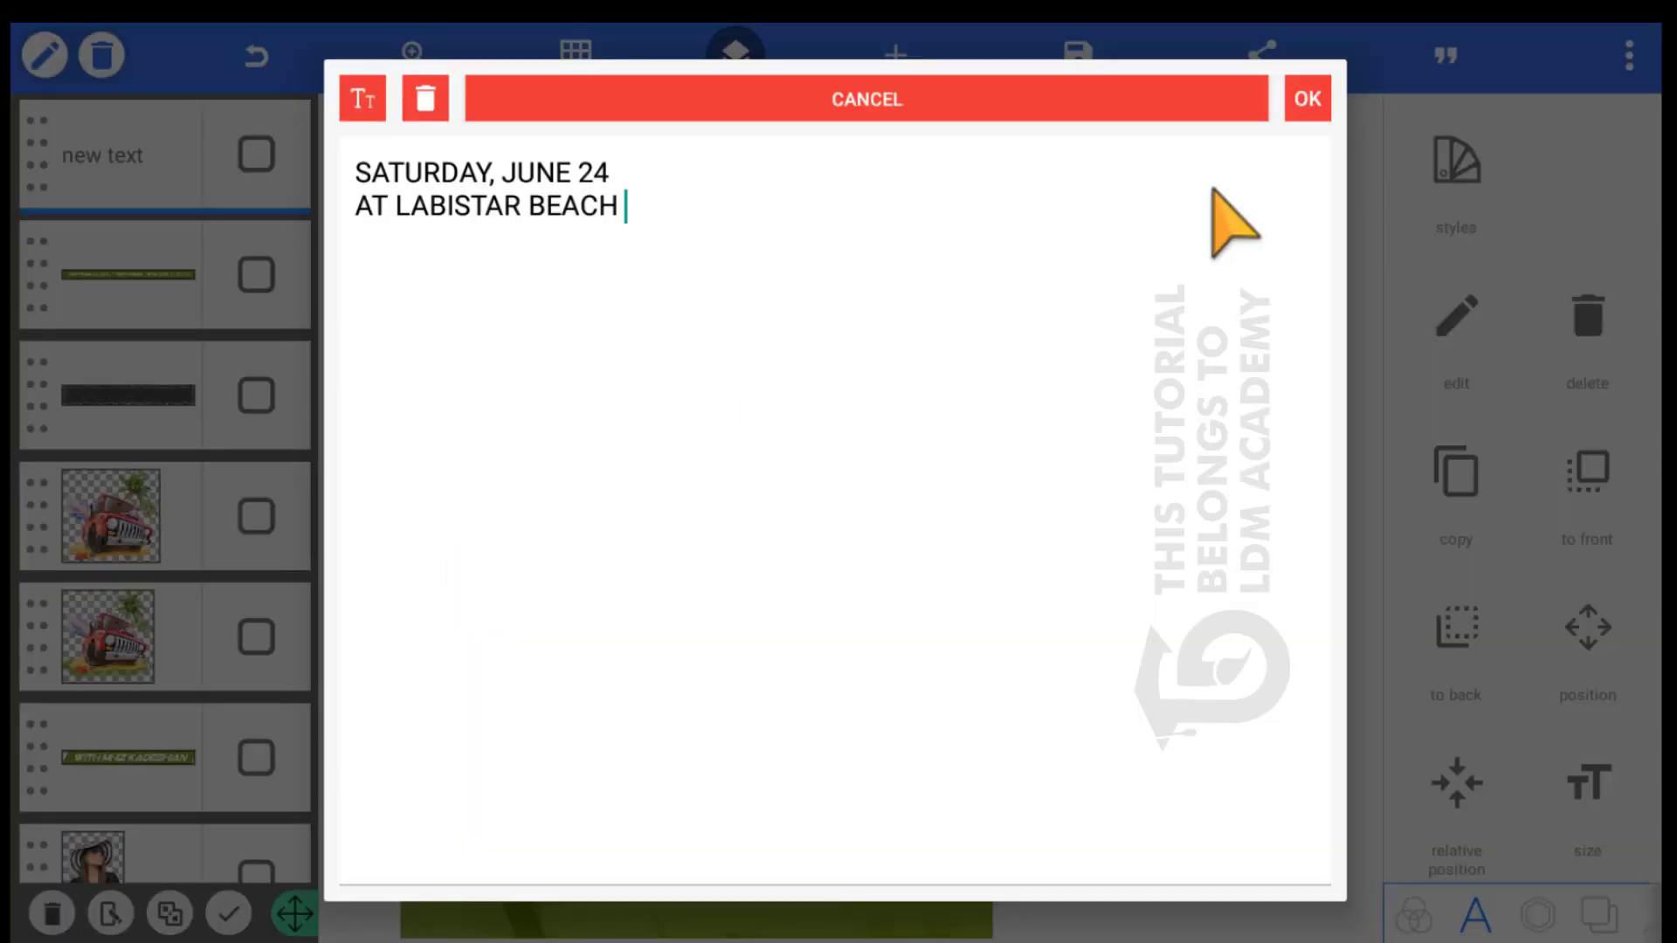
Delete the line "AT LABISTAR BEACH" from the new text so only "SATURDAY, JUNE 24" remains
double_click(408, 194)
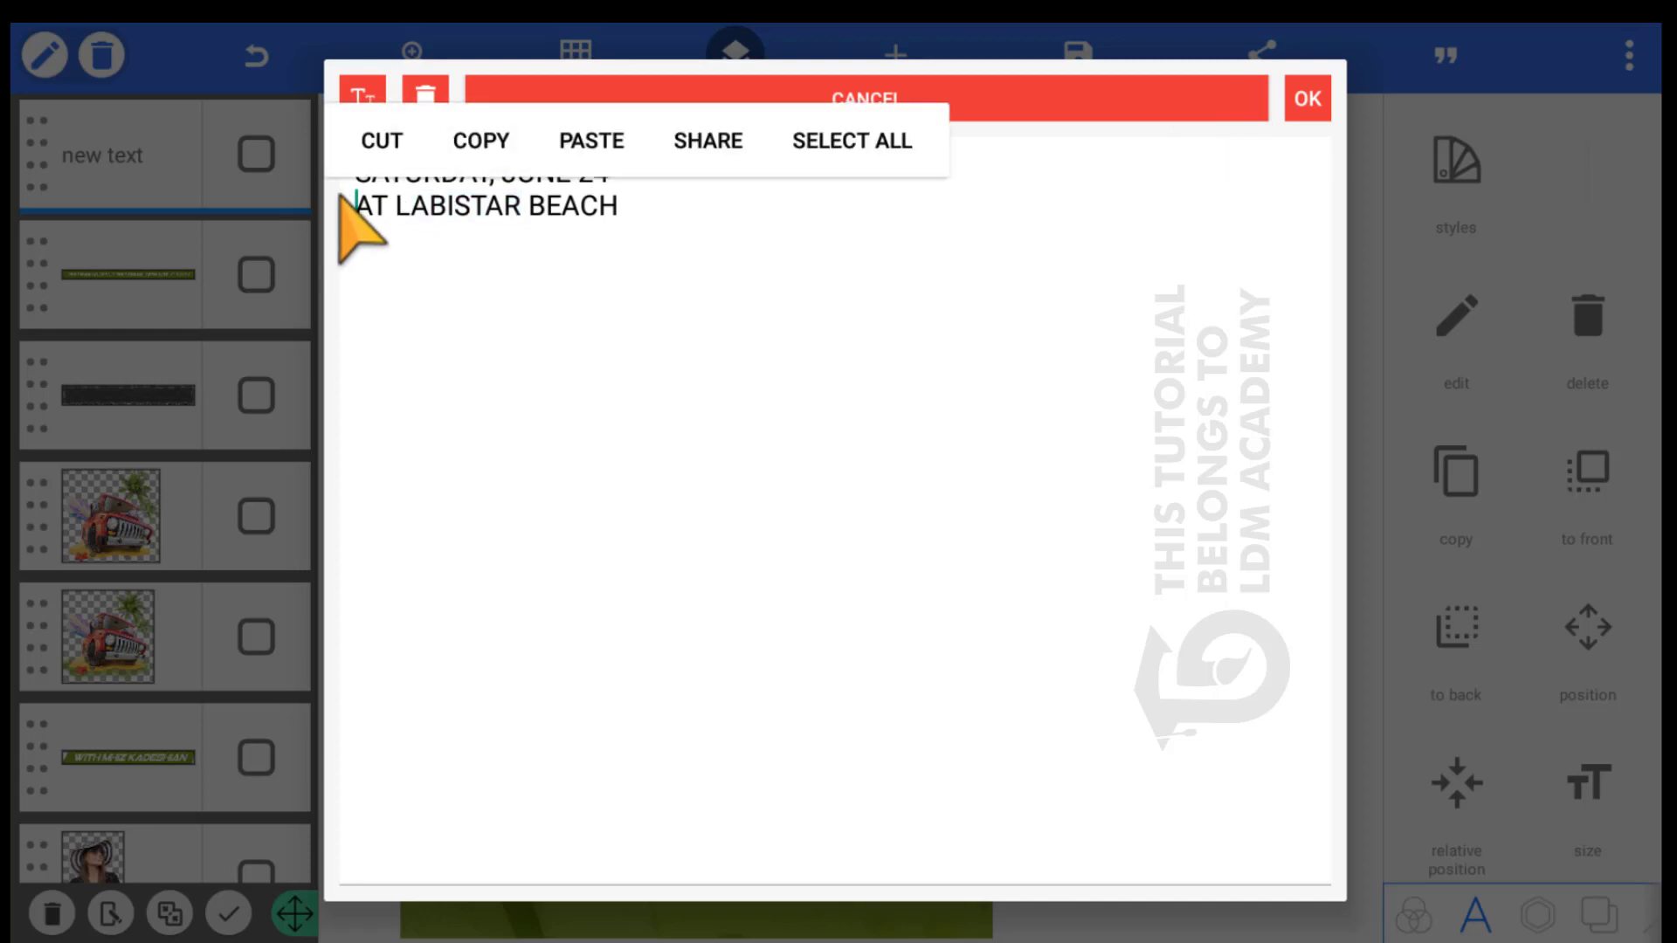
click(342, 196)
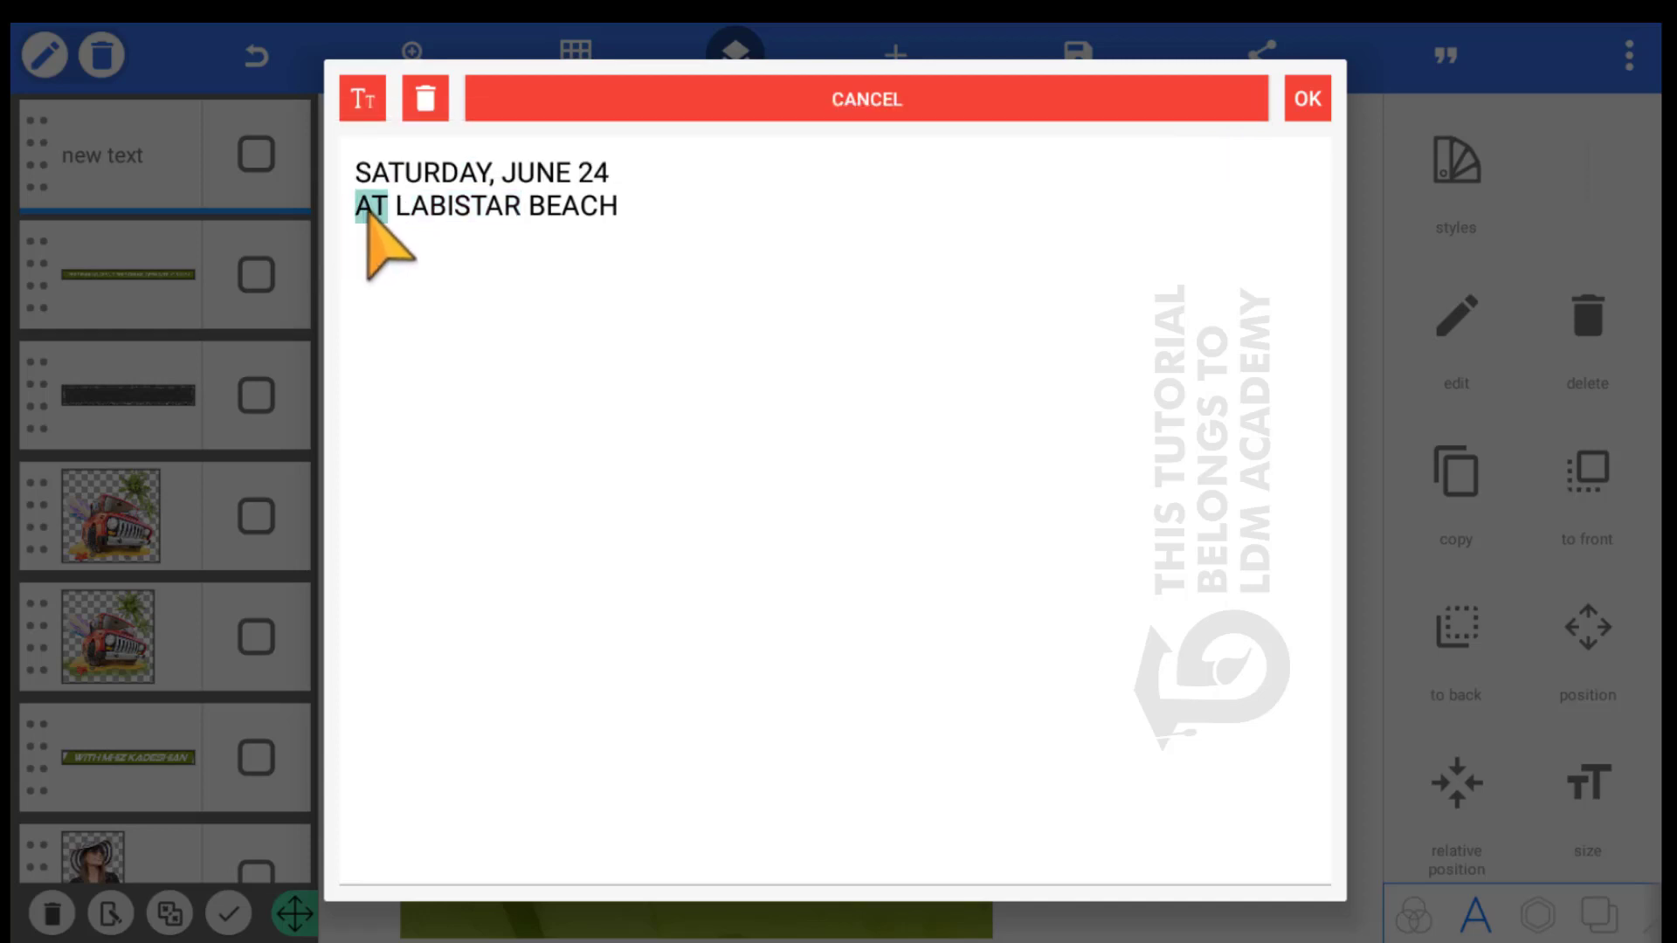
drag(401, 234, 621, 228)
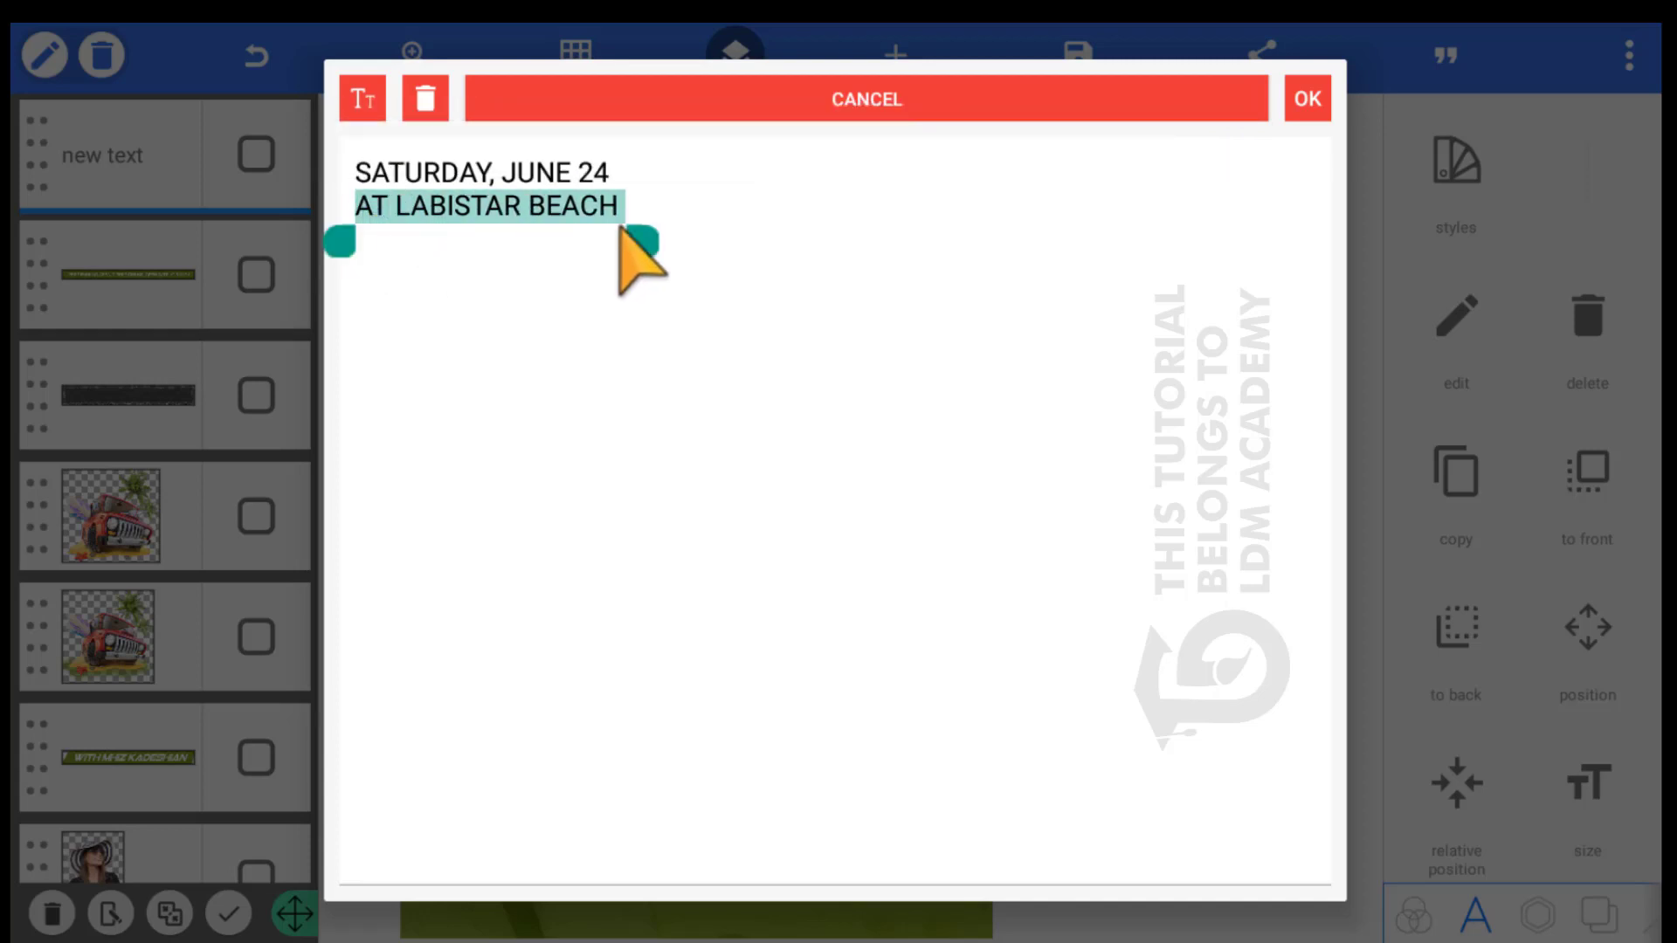
key(BackSpace)
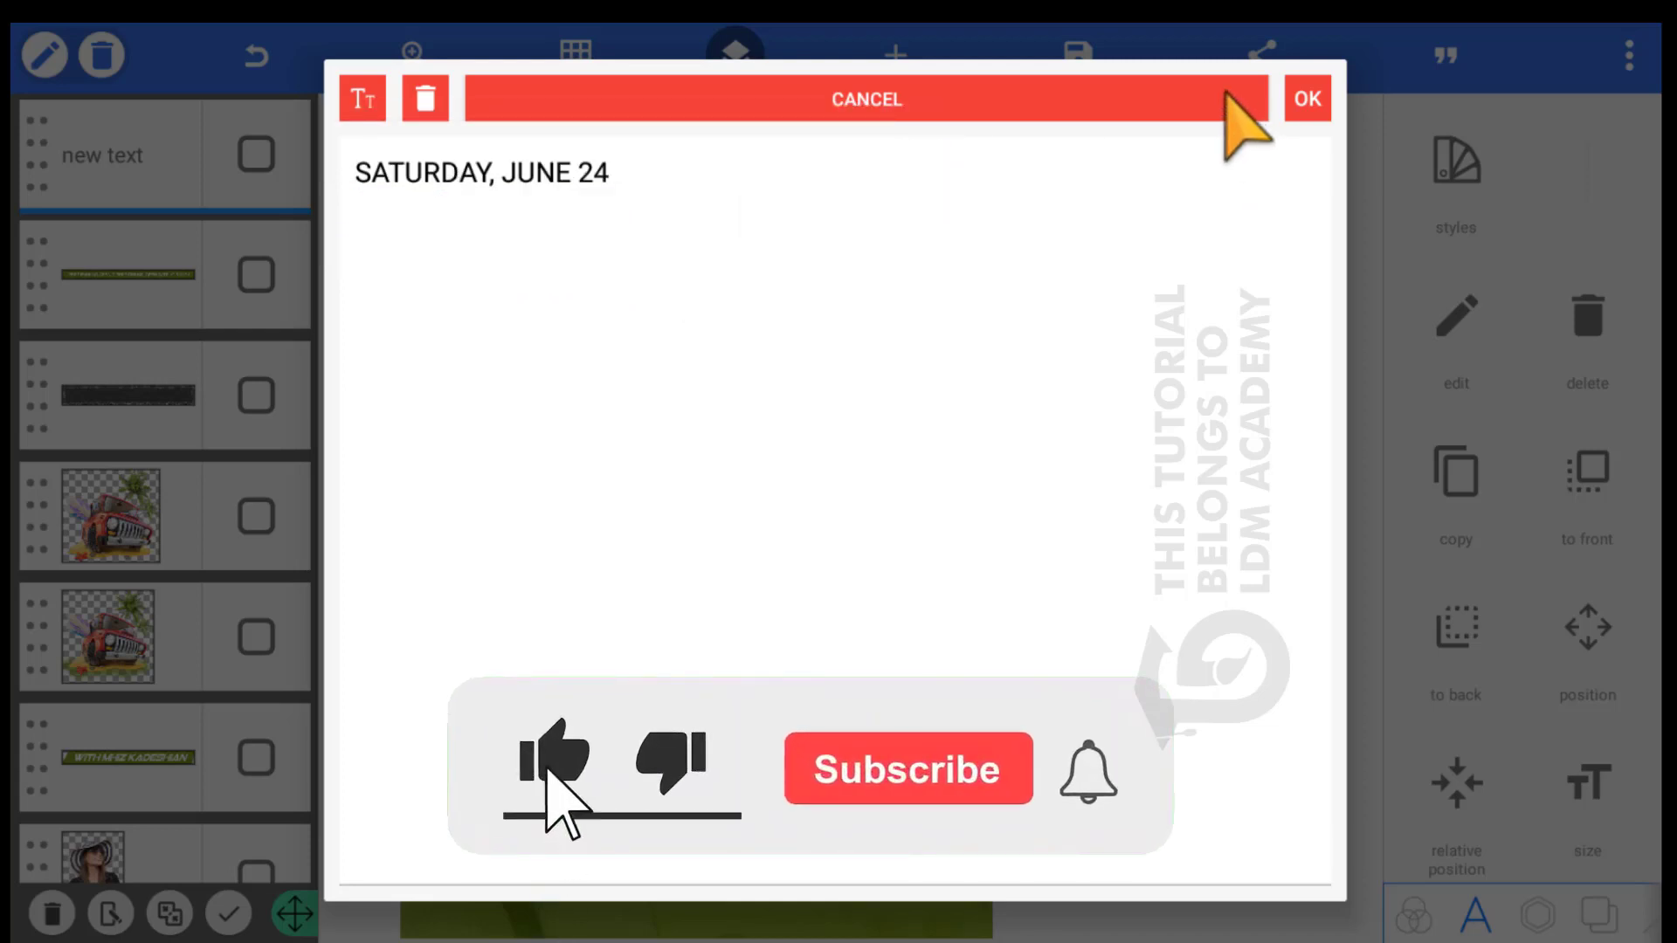
key(BackSpace)
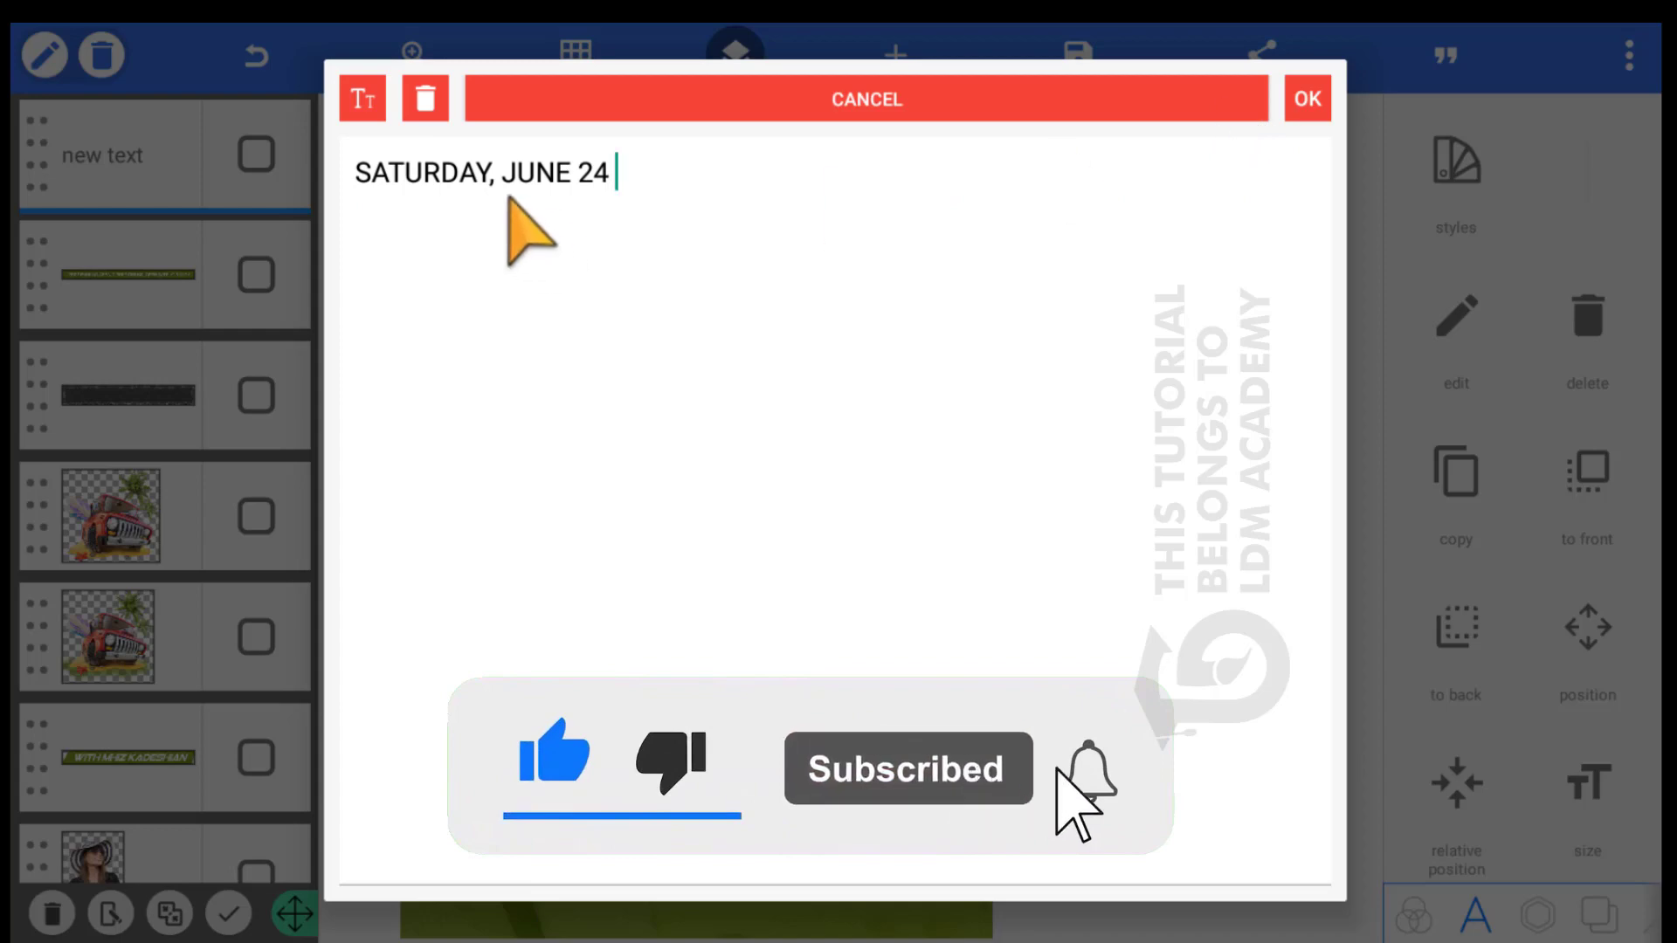
click(338, 166)
click(1307, 98)
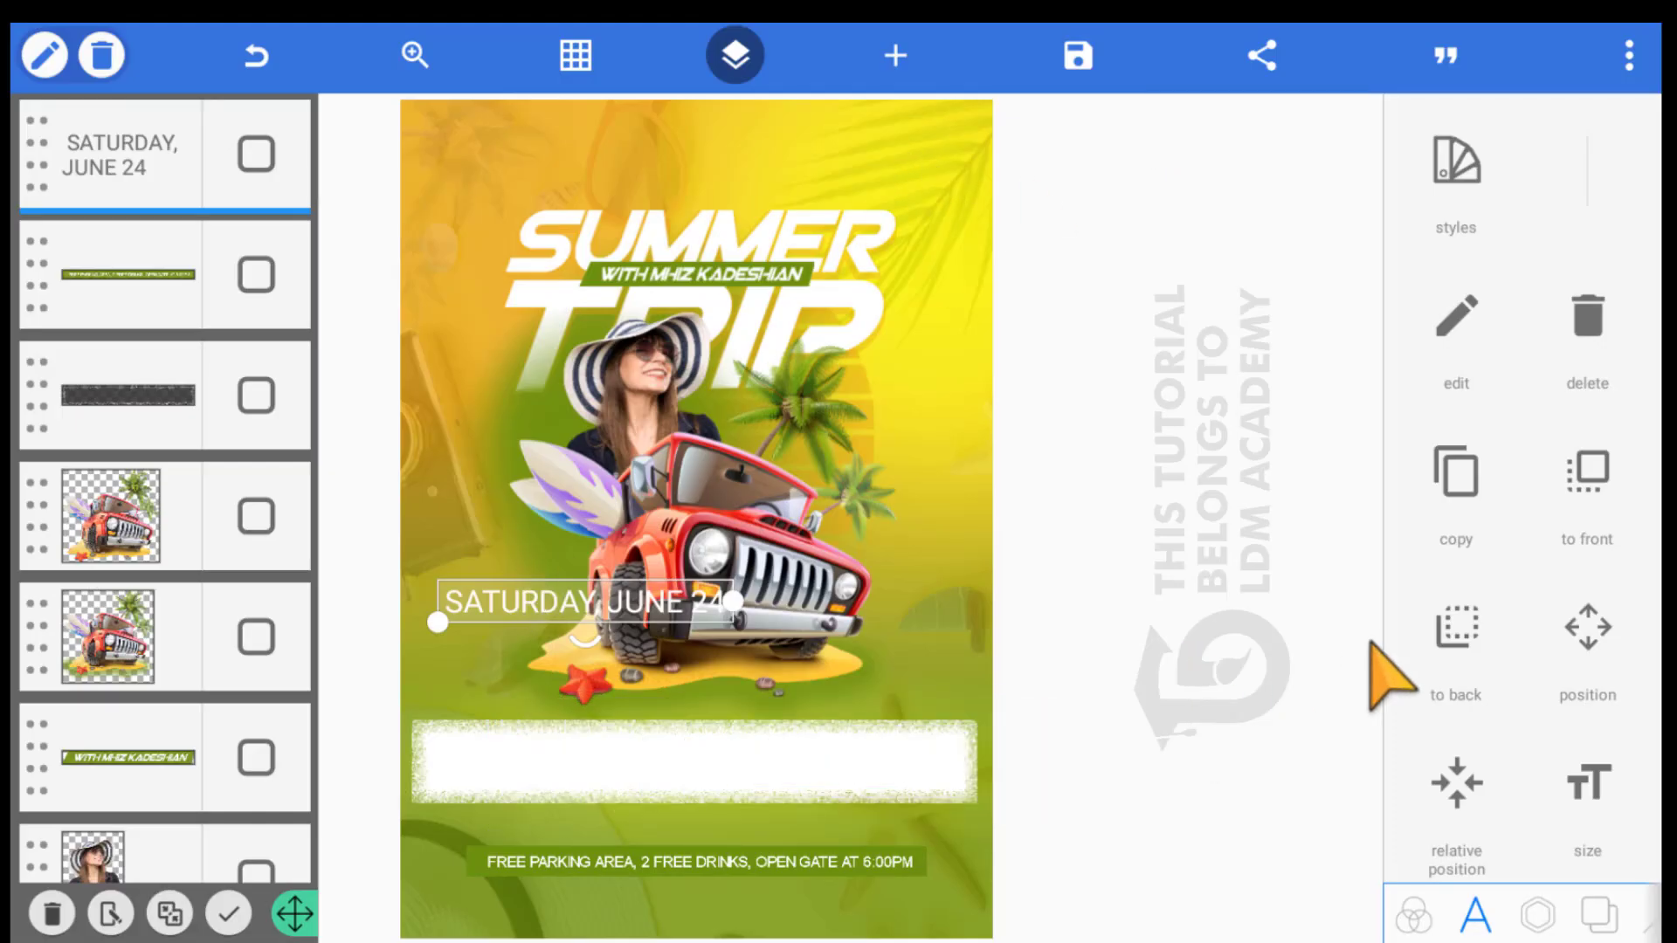
Colour the SATURDAY, JUNE 24 text black and make it bold
scroll(1364, 762, down, 5)
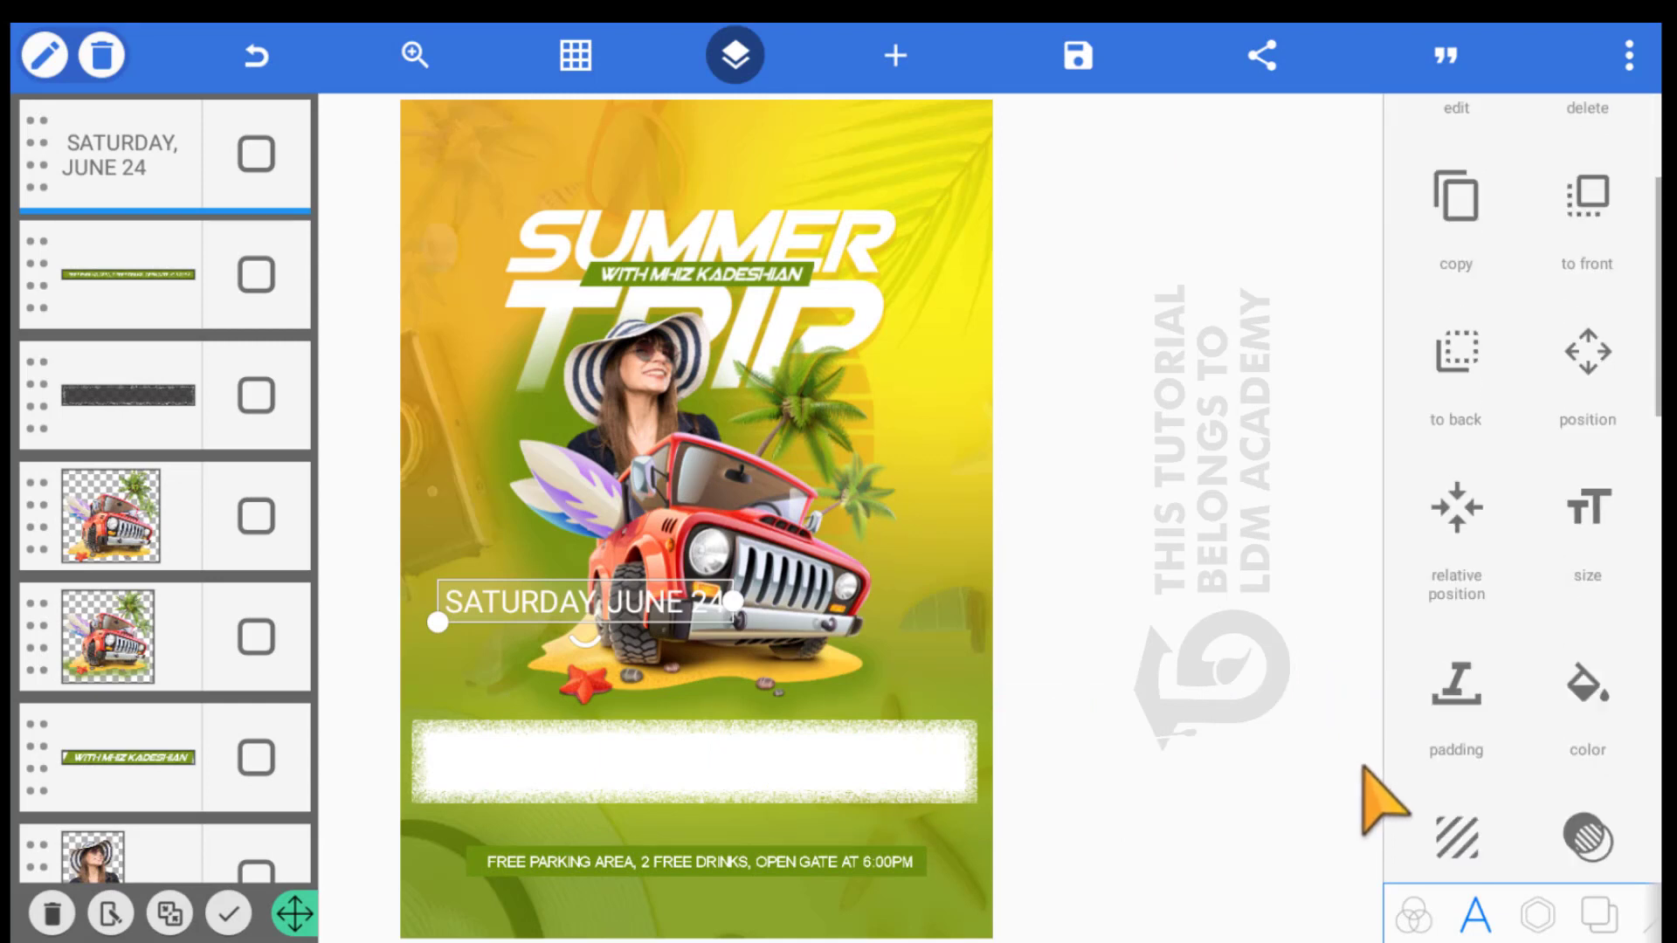
scroll(1385, 794, up, 5)
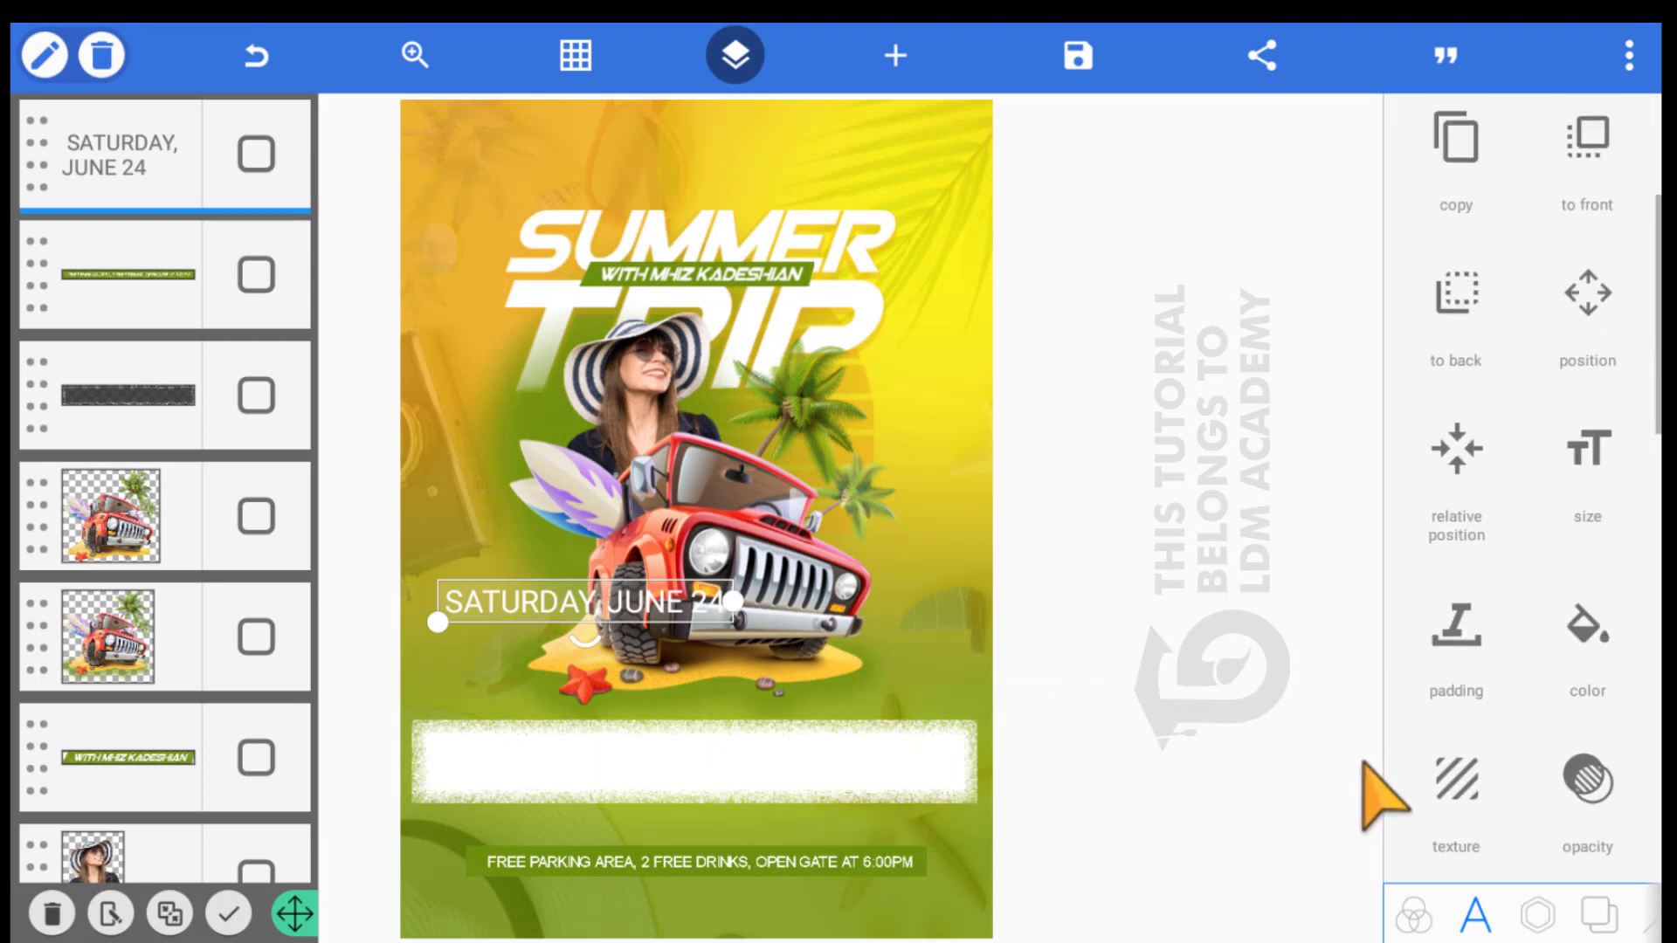
scroll(1397, 644, down, 3)
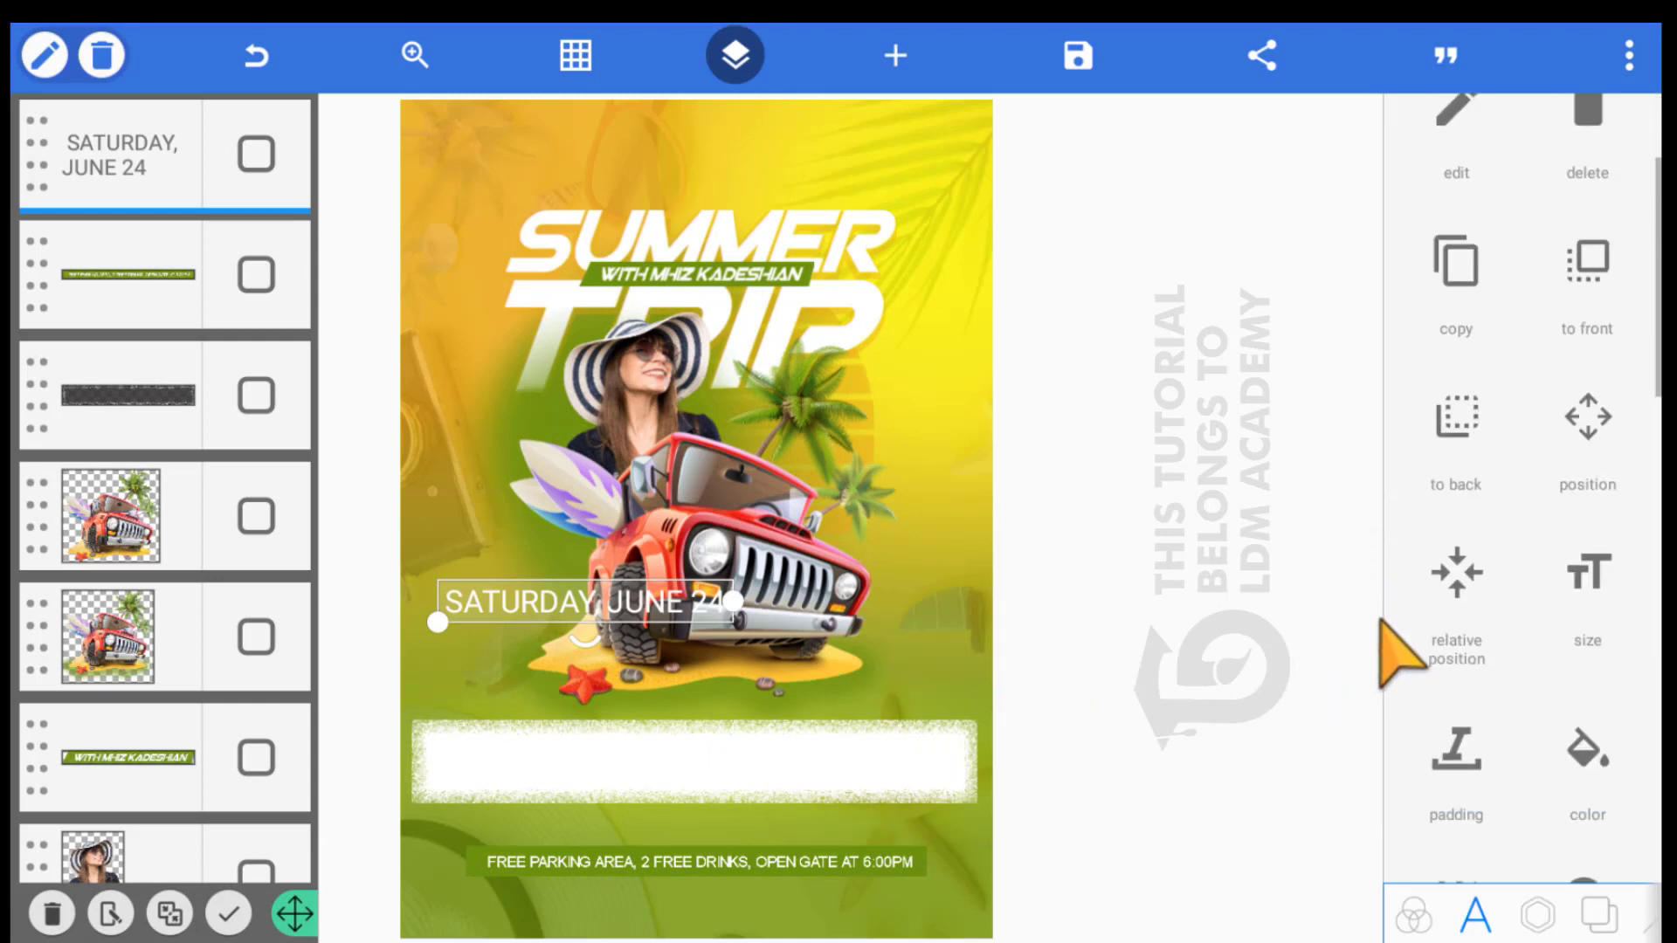
click(1587, 646)
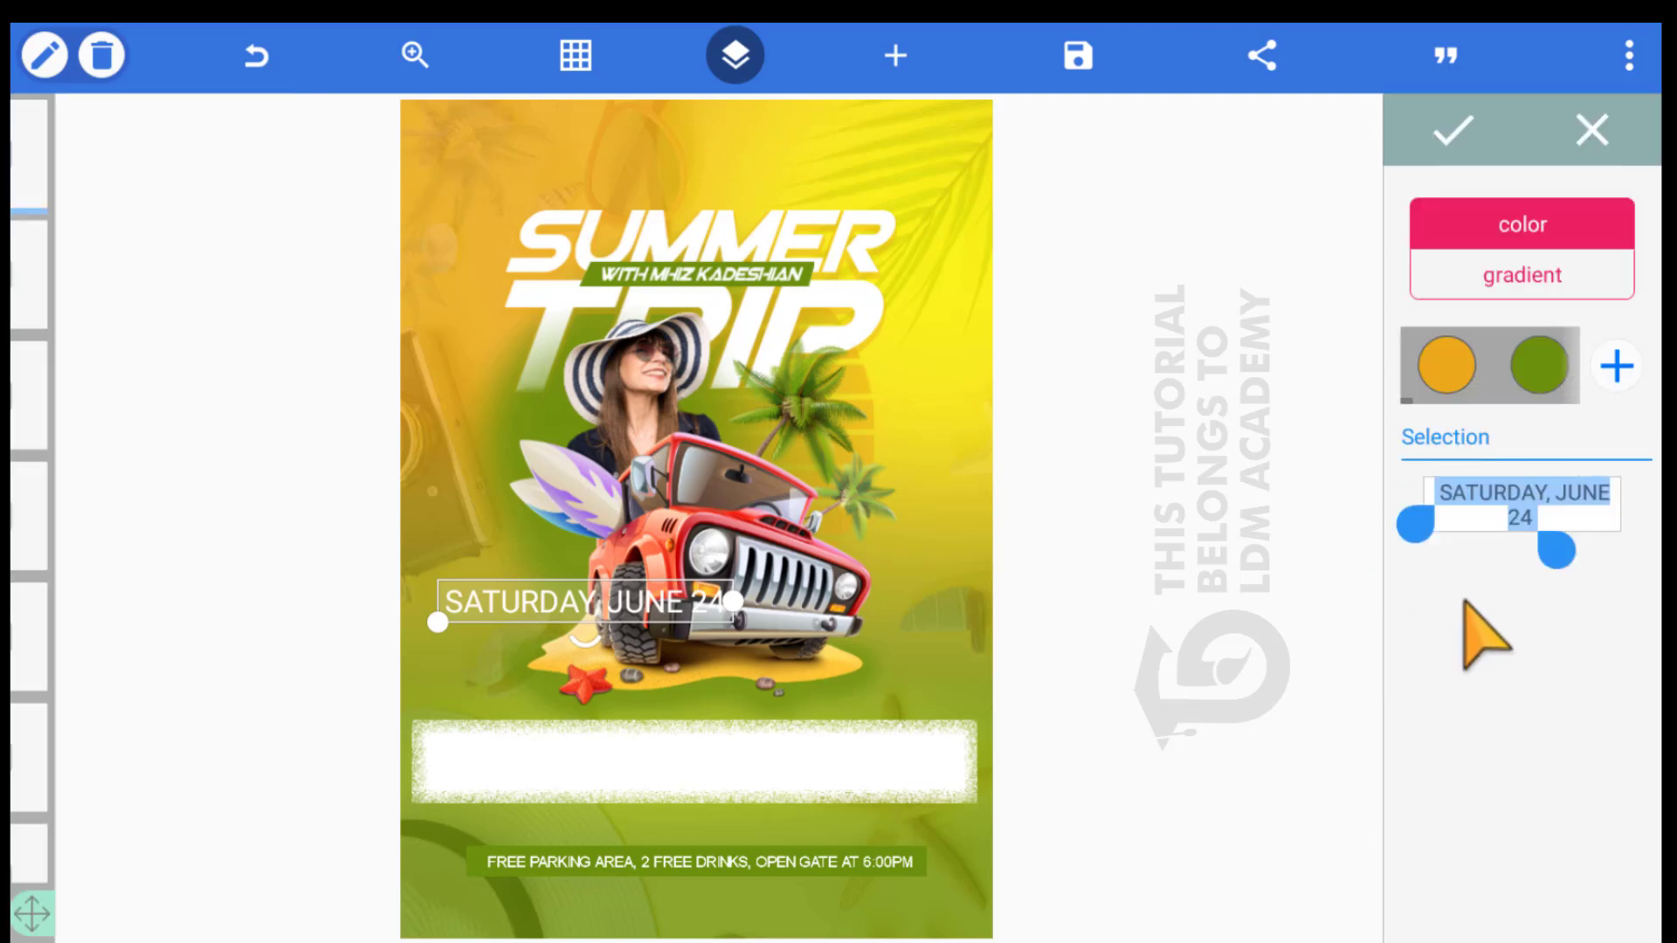
drag(1424, 339, 1051, 375)
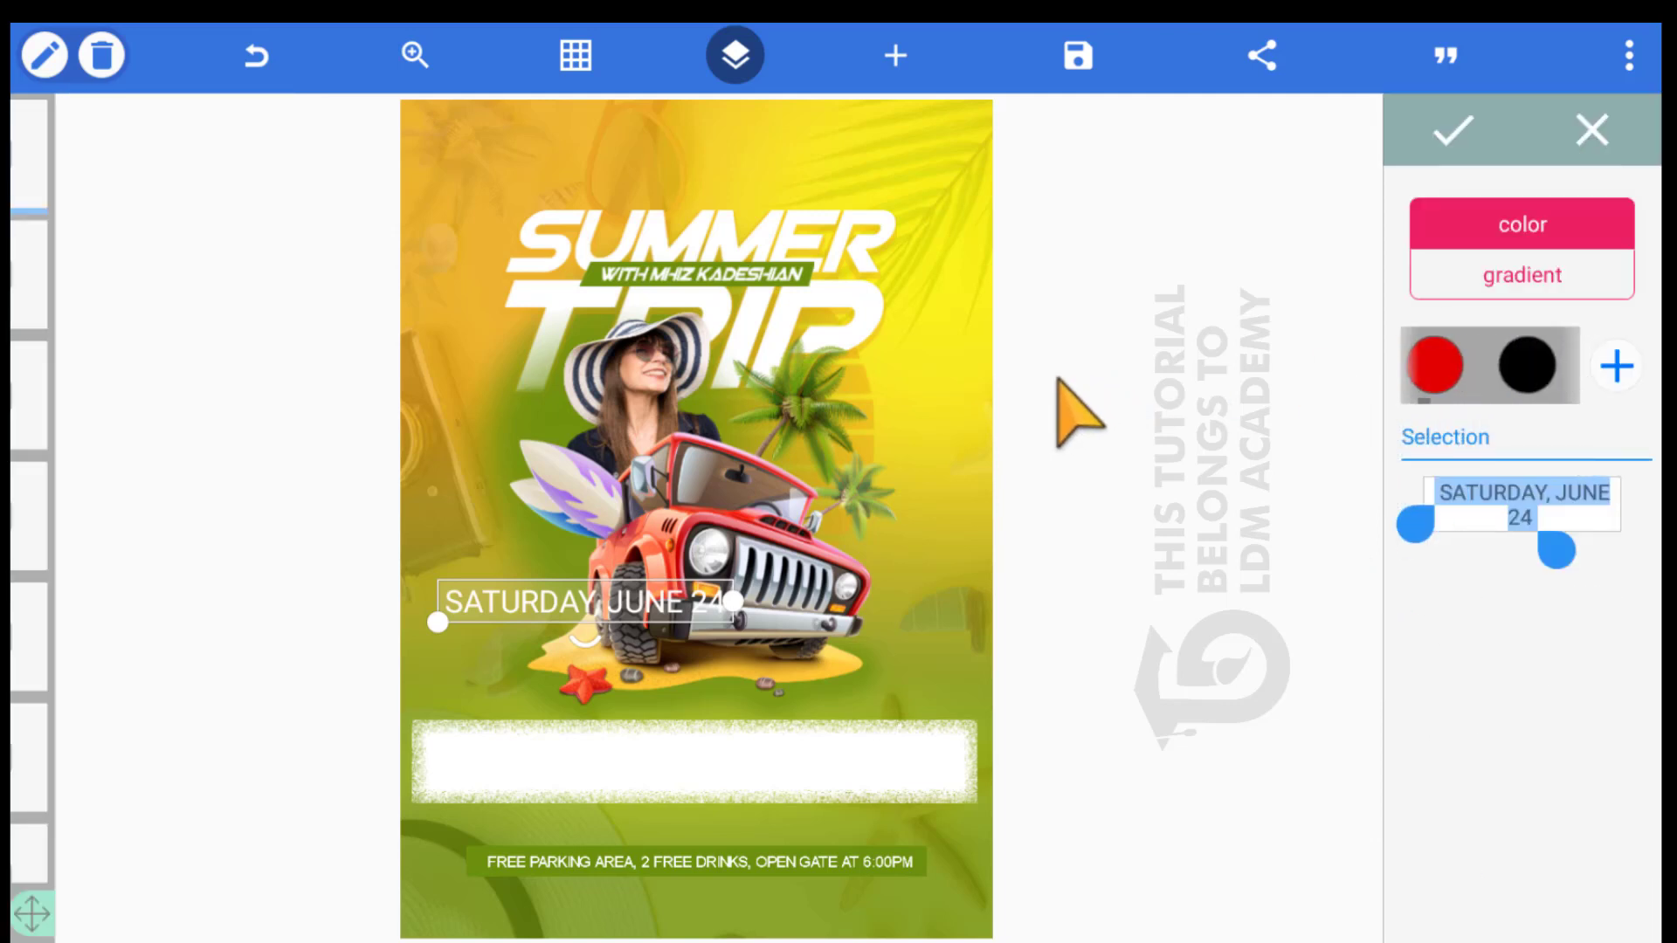
click(1520, 363)
click(1452, 131)
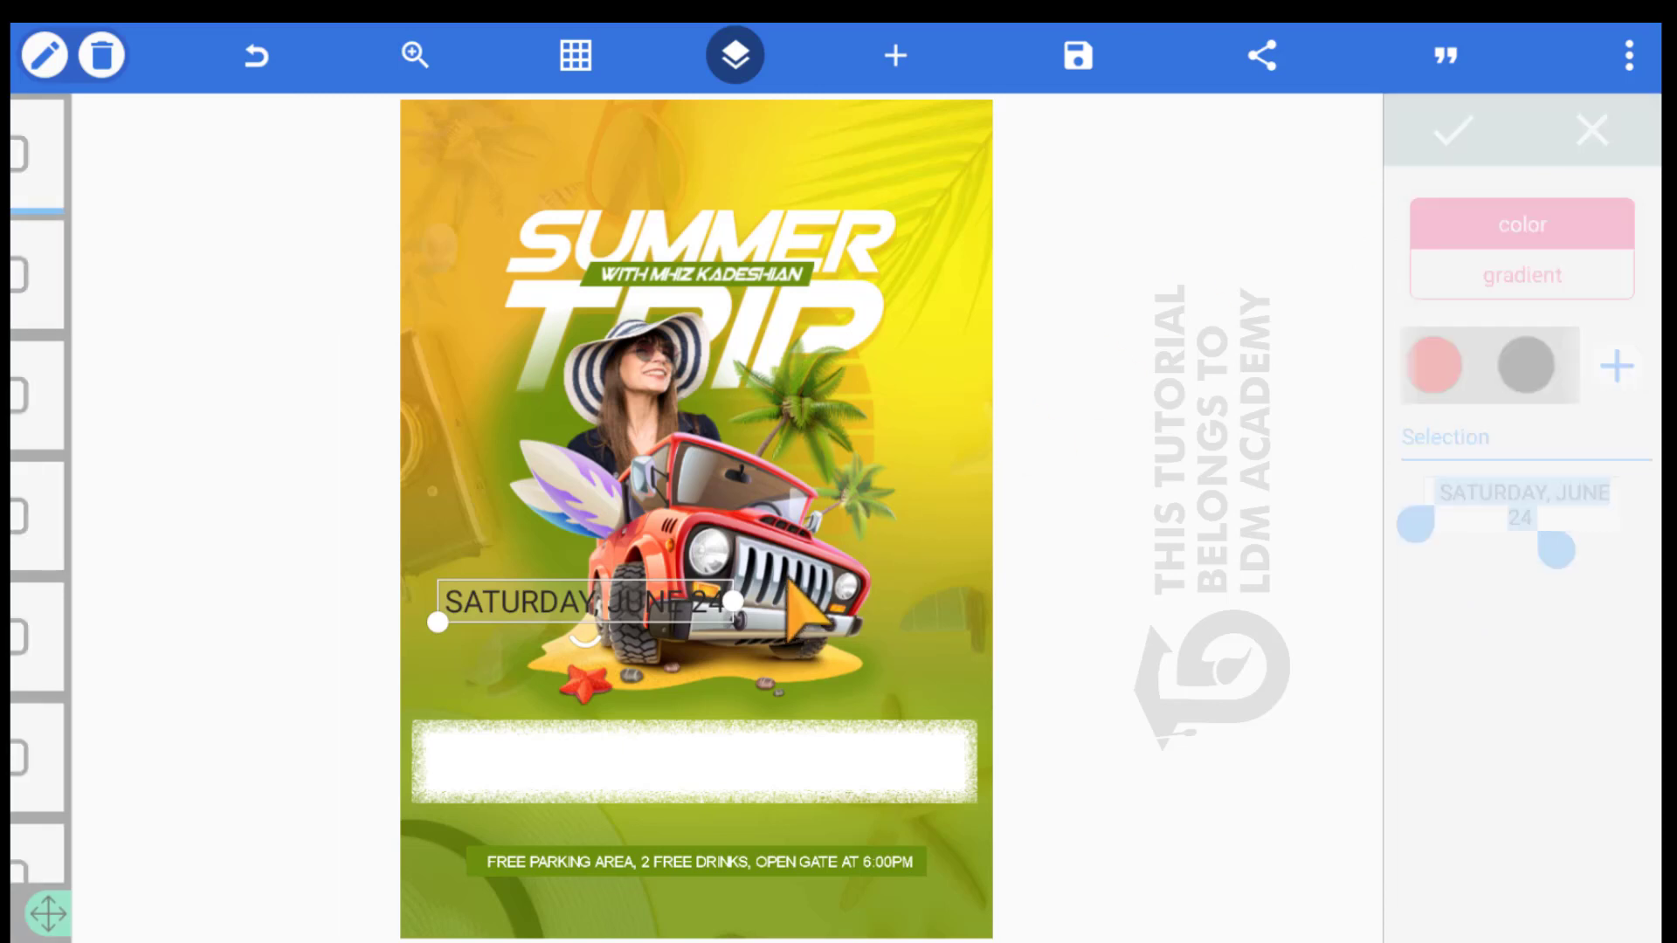
scroll(1385, 703, down, 3)
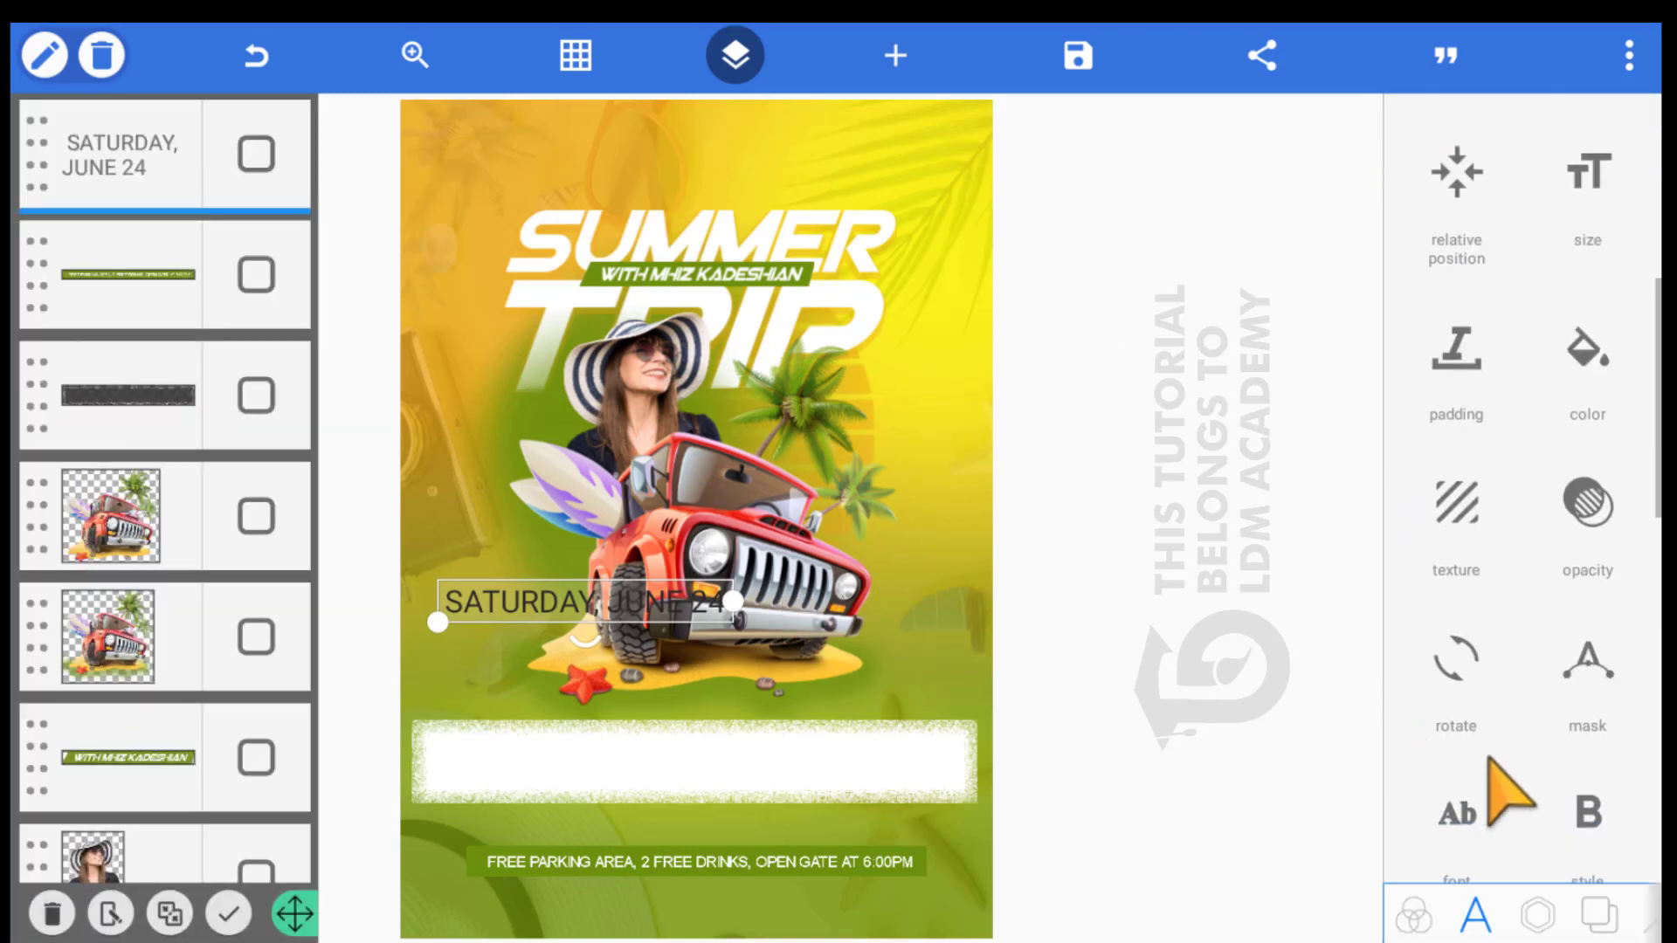
click(1585, 803)
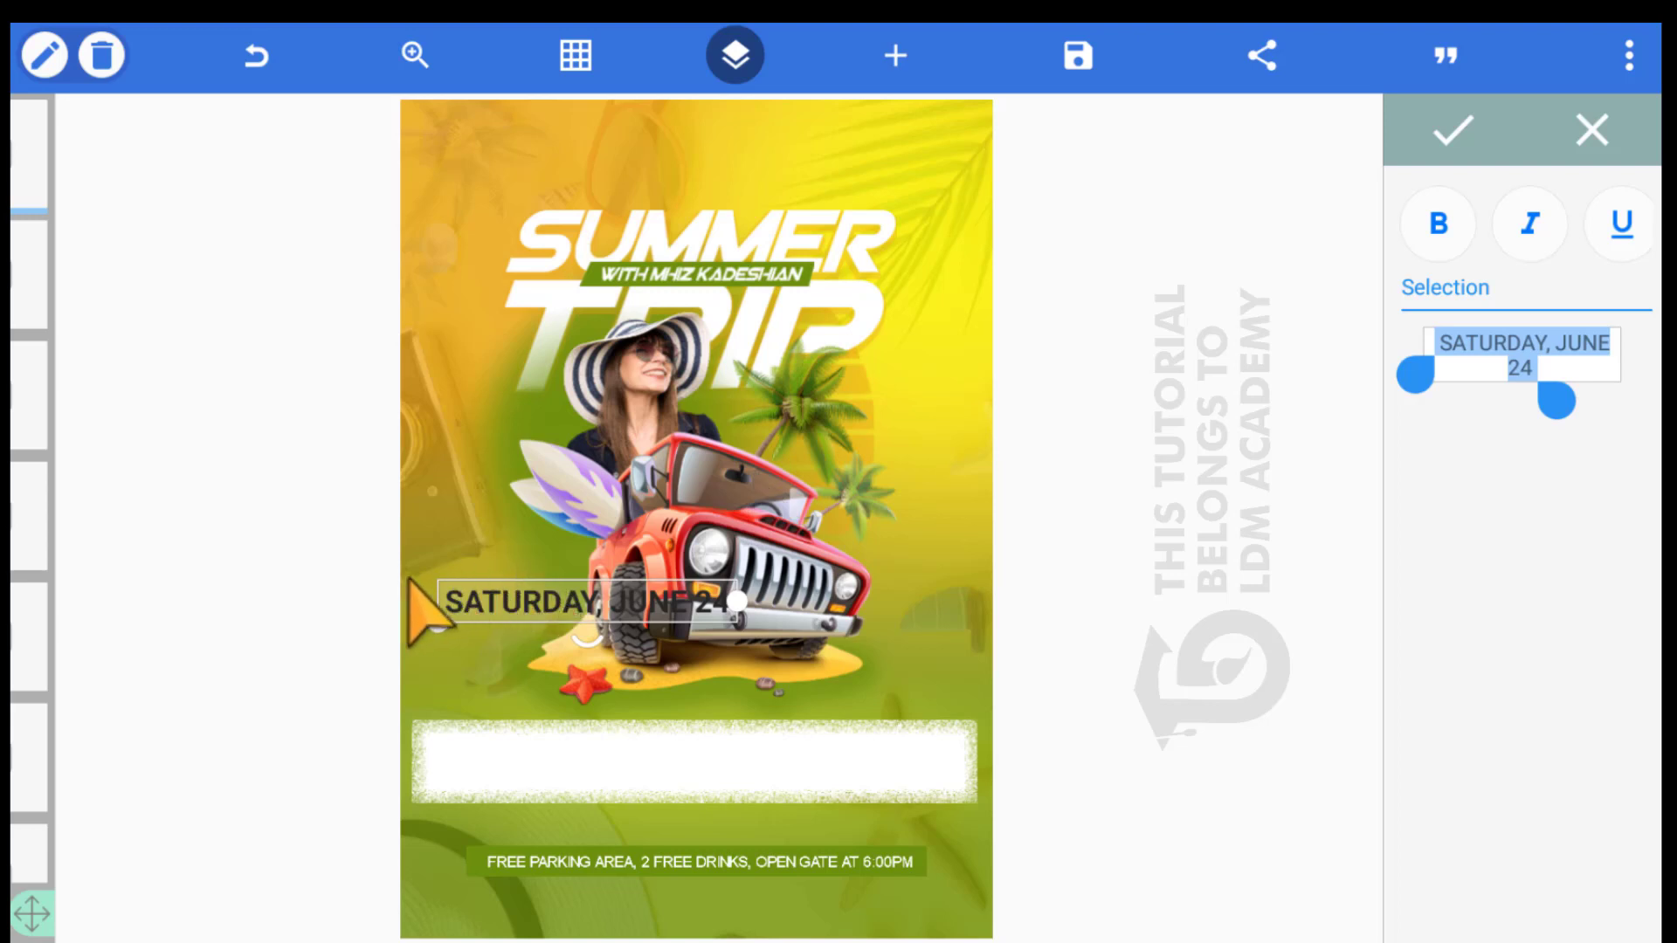
Scale down the SATURDAY, JUNE 24 text and place it inside the left part of the white scatter bar
drag(410, 581, 485, 577)
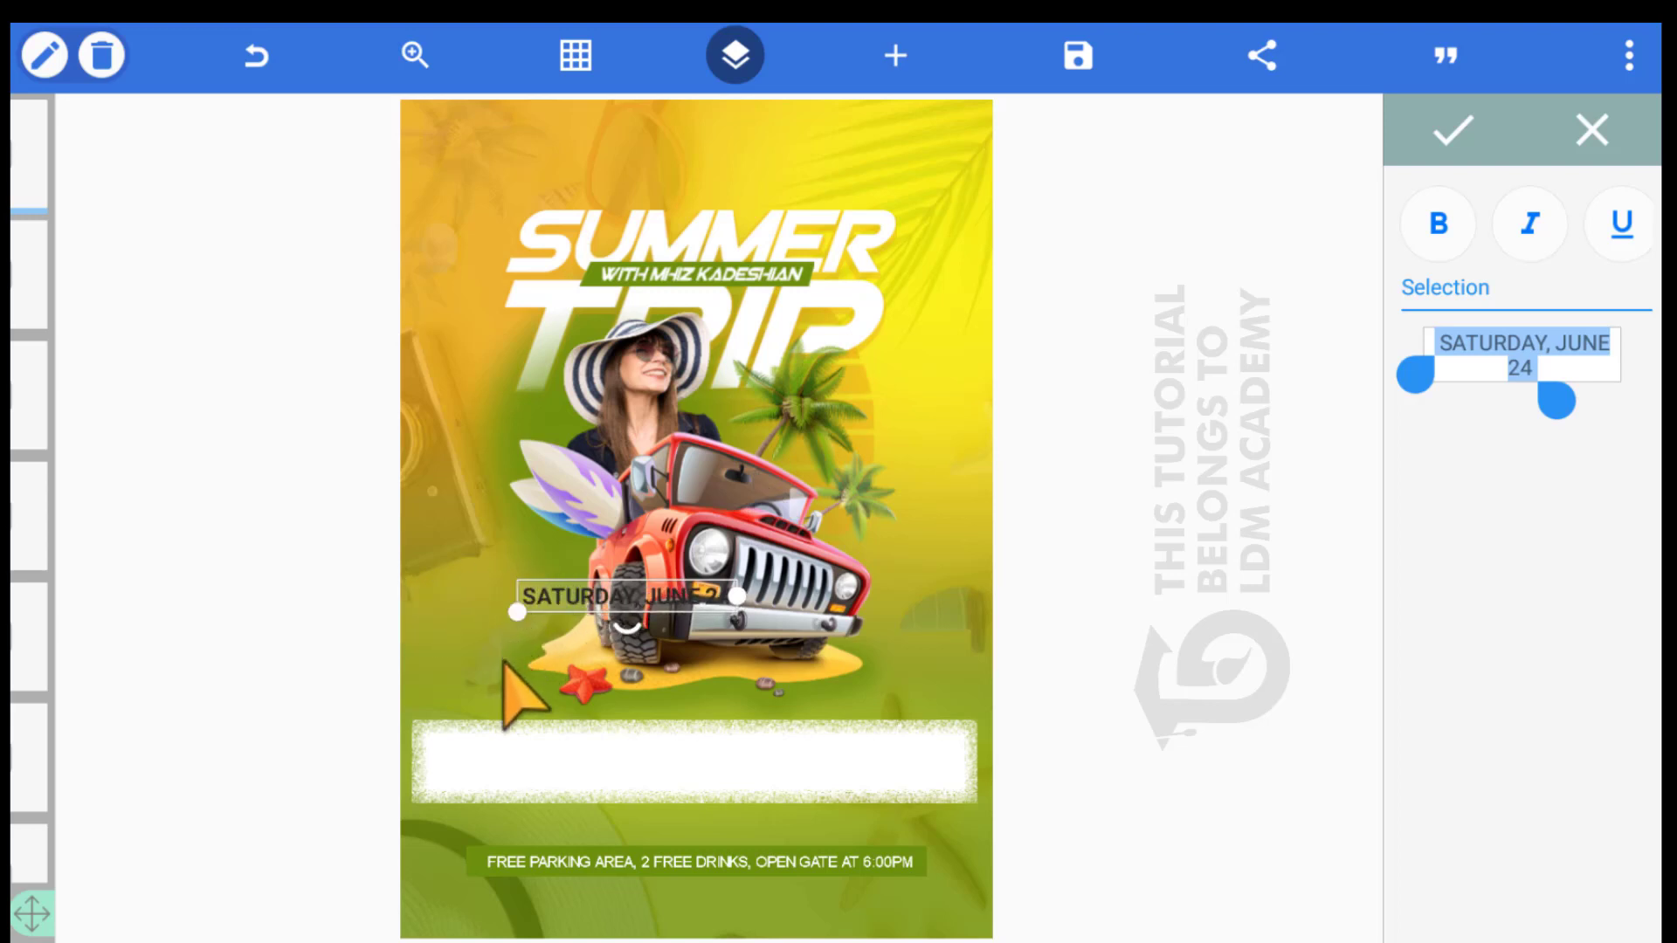
drag(505, 661, 485, 700)
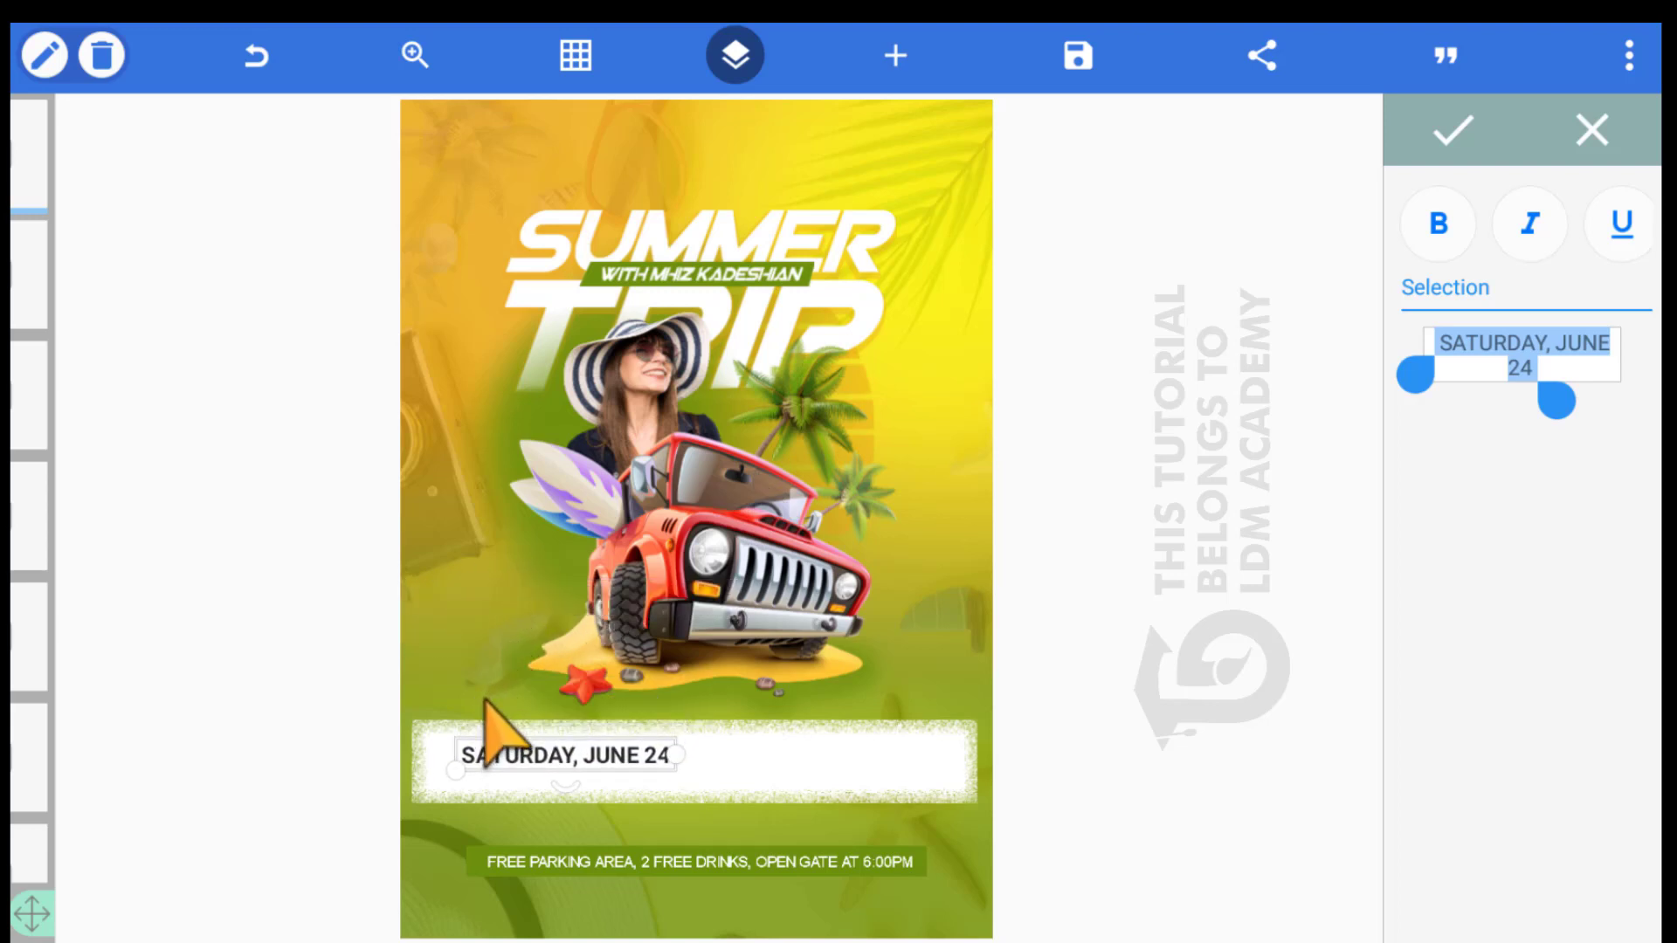
click(1452, 130)
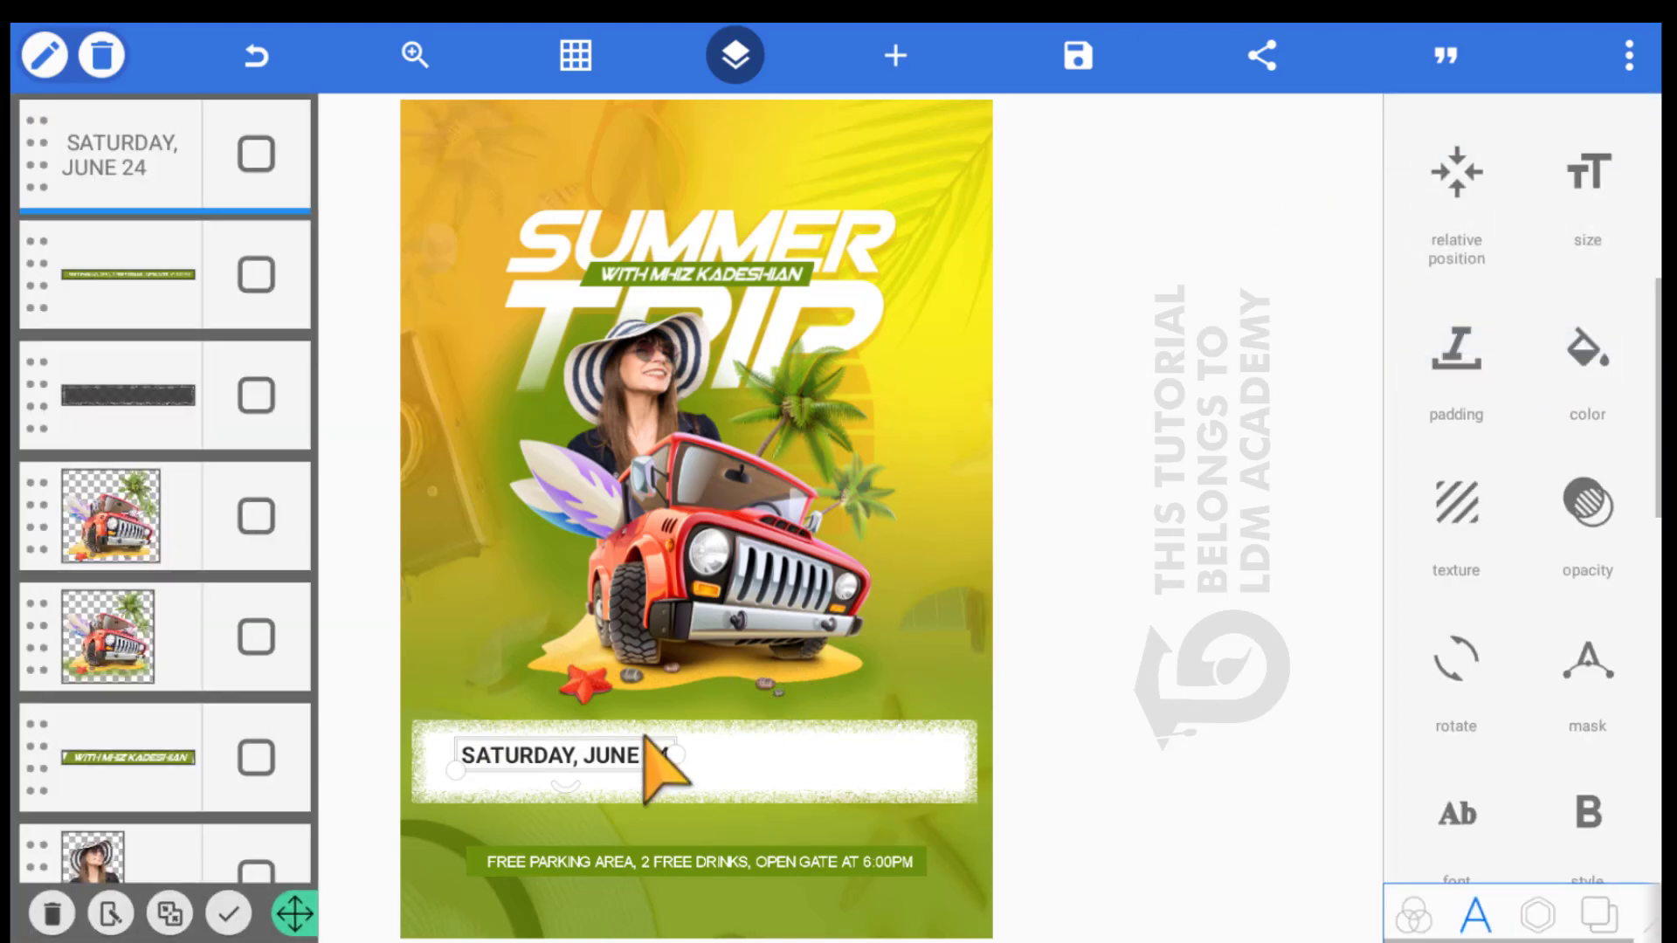
drag(437, 721, 472, 707)
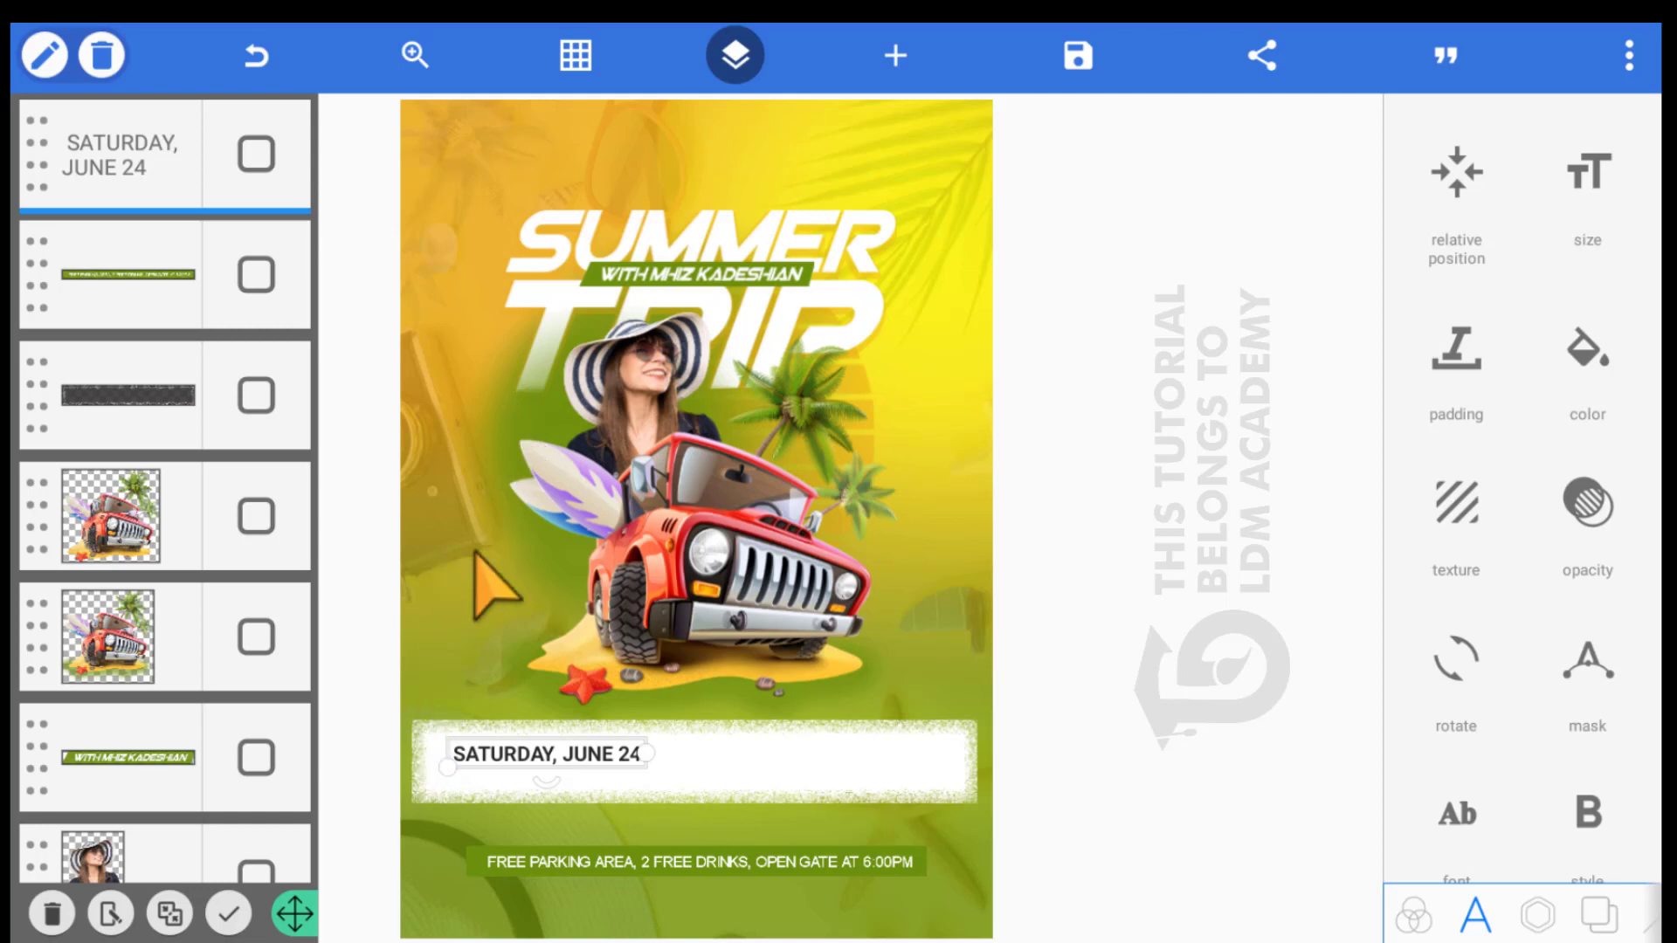
Duplicate the SATURDAY, JUNE 24 text and place the copy in the right part of the white scatter bar, slightly lower than the original
click(45, 55)
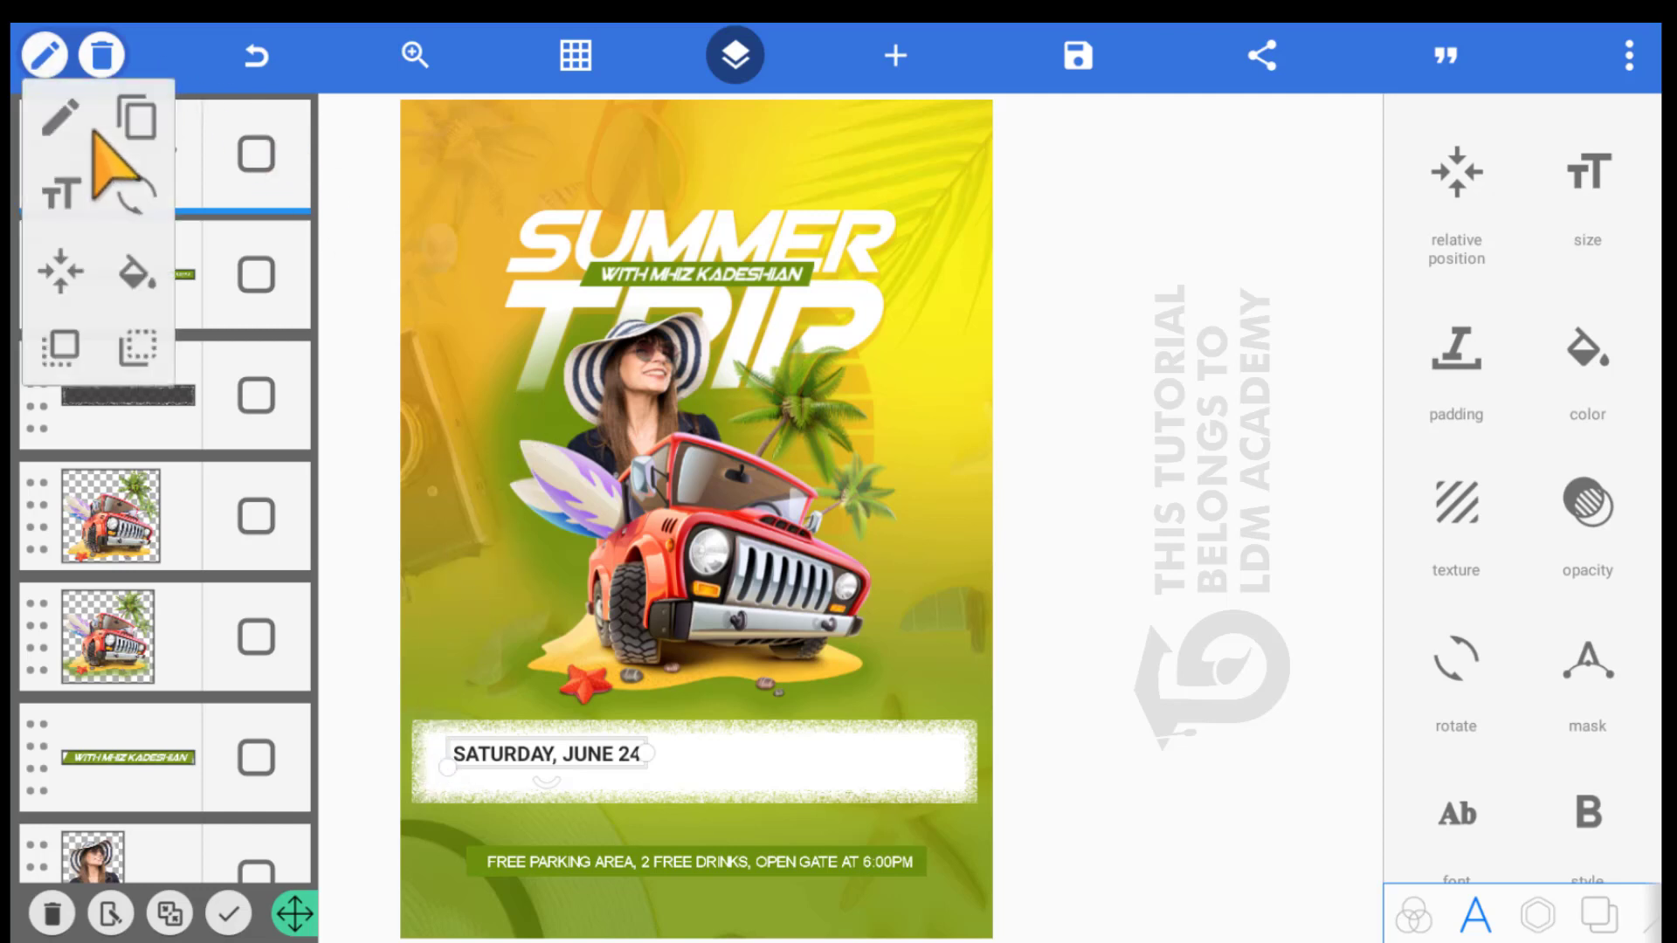
click(138, 114)
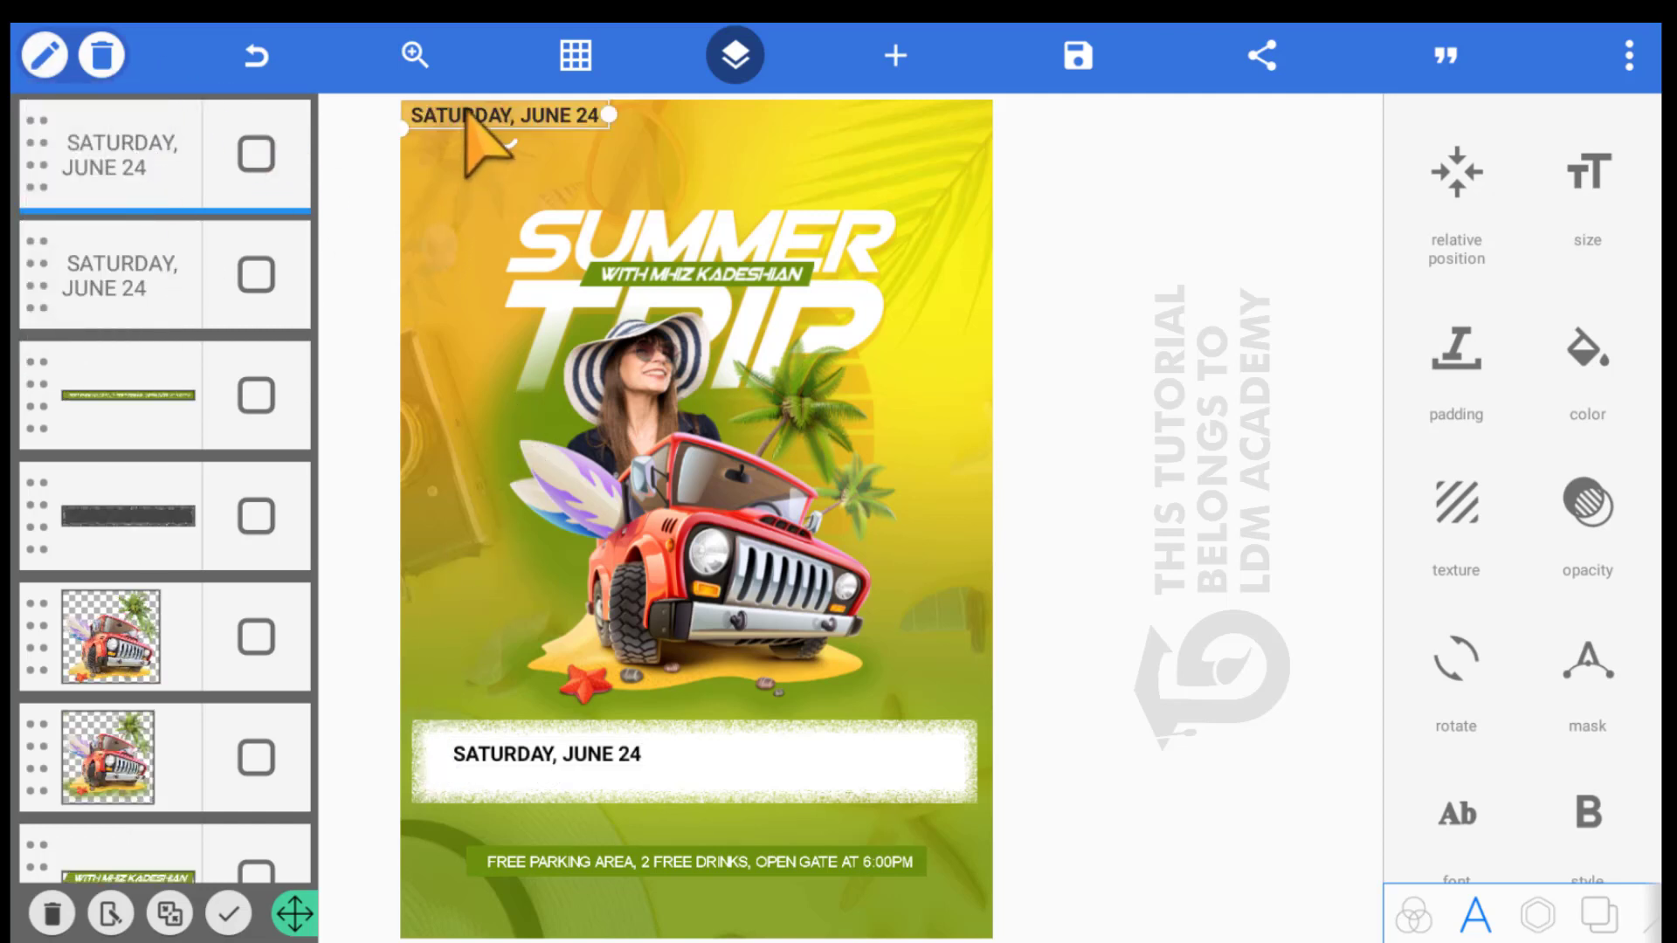
drag(462, 123, 767, 722)
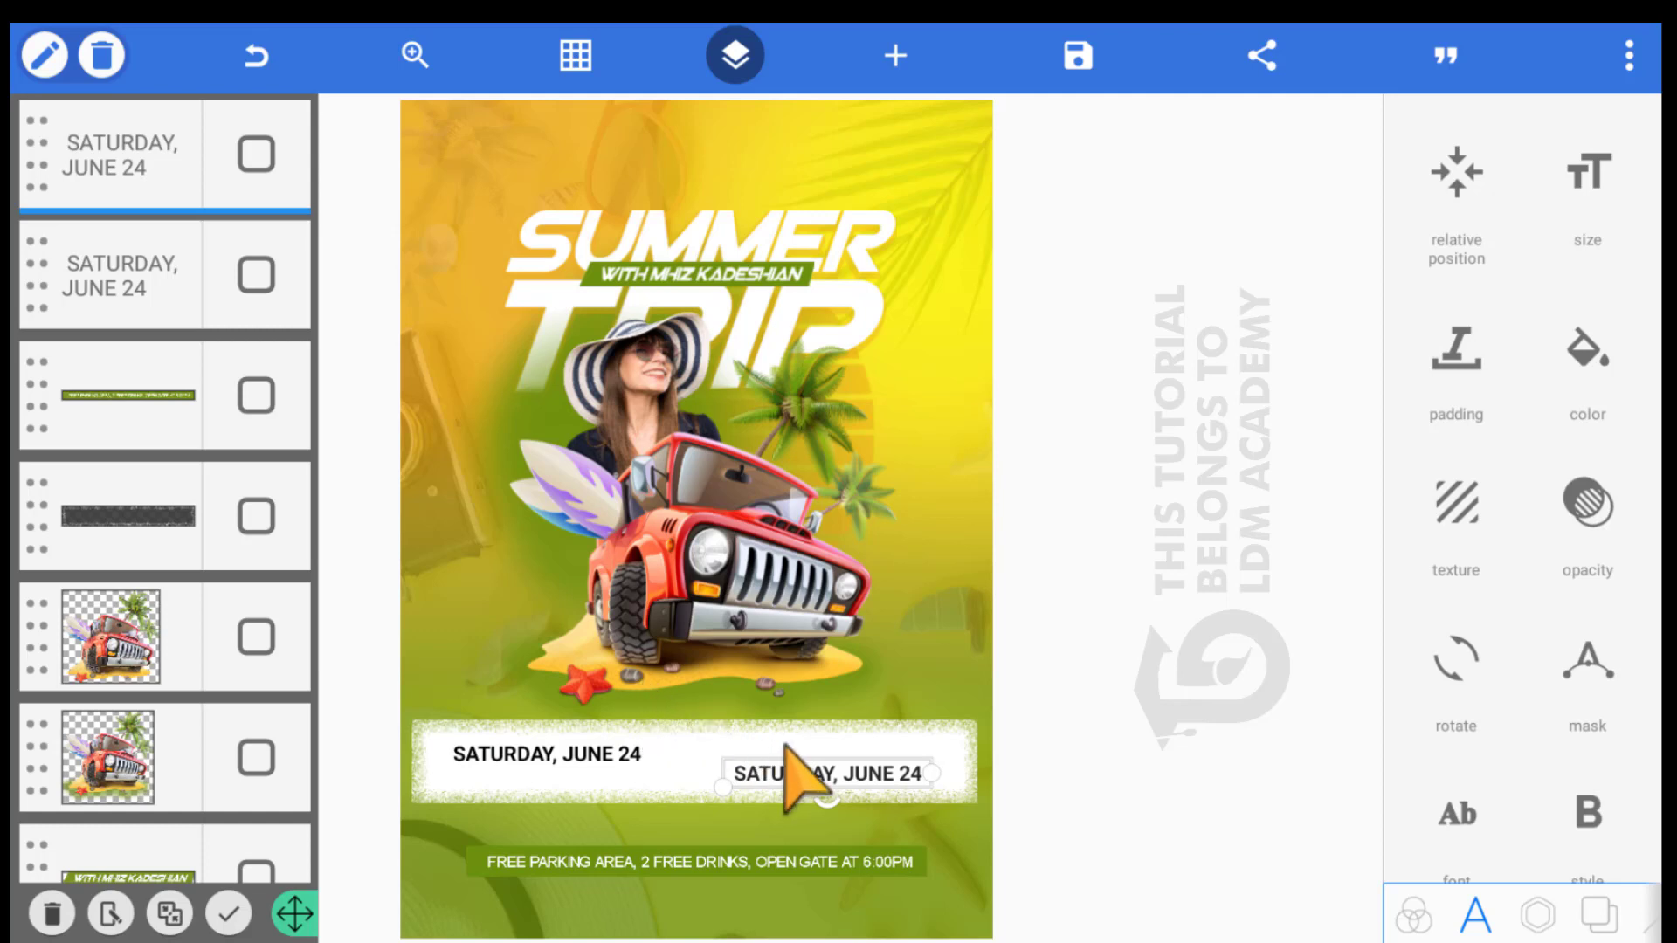
drag(762, 721, 750, 719)
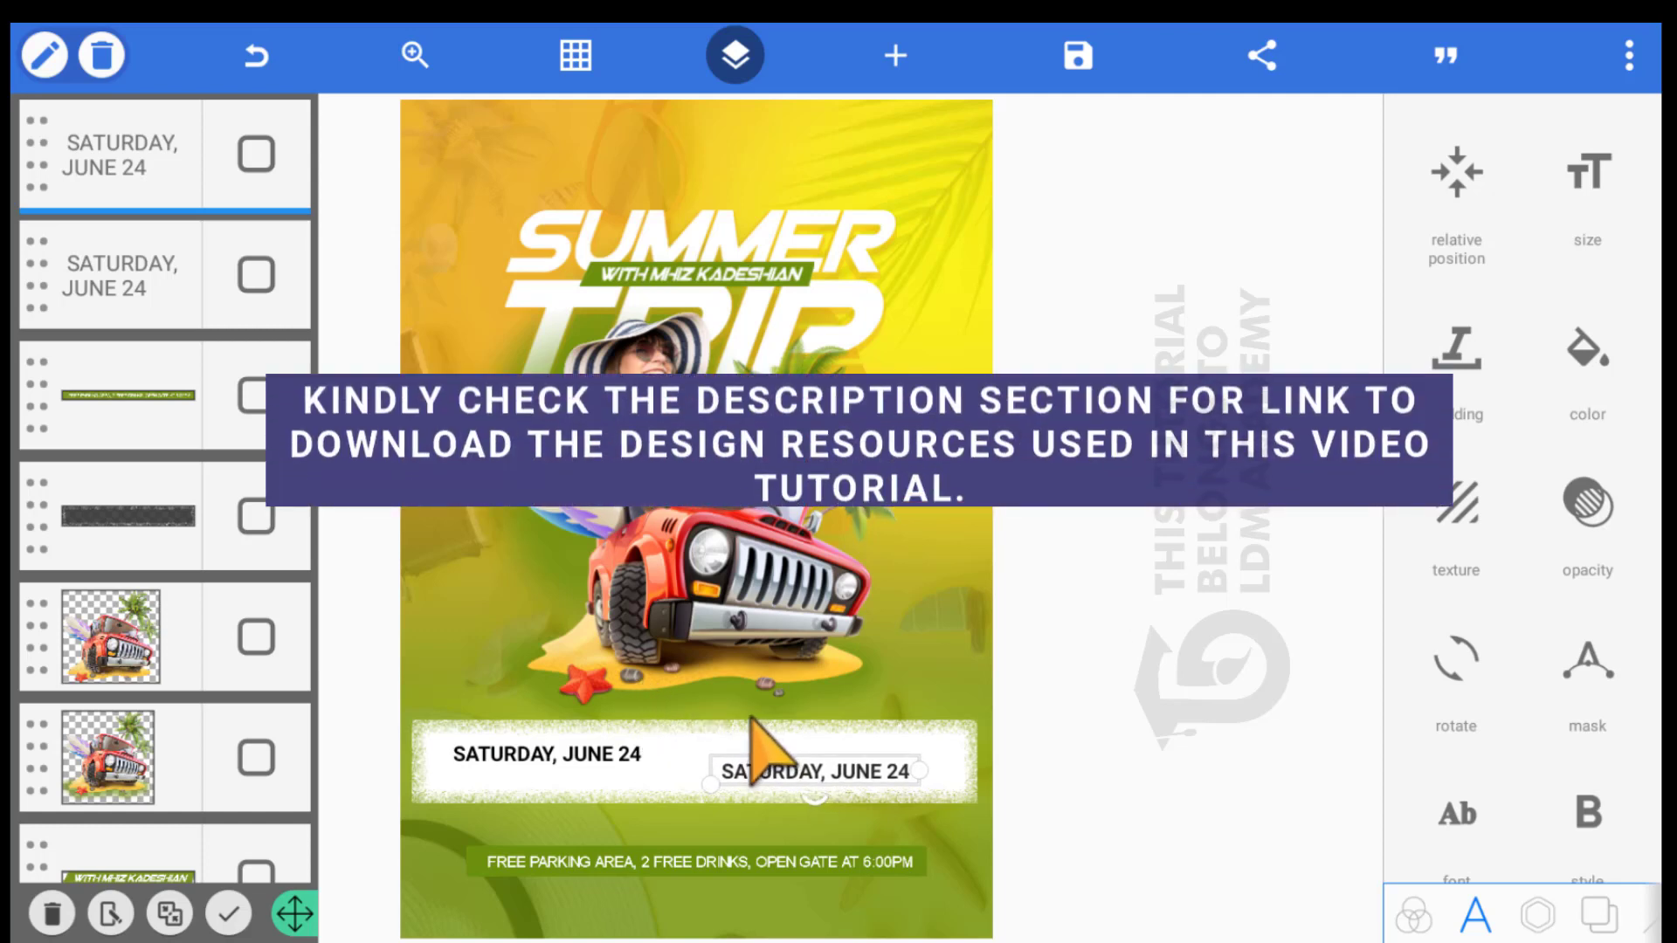
click(582, 709)
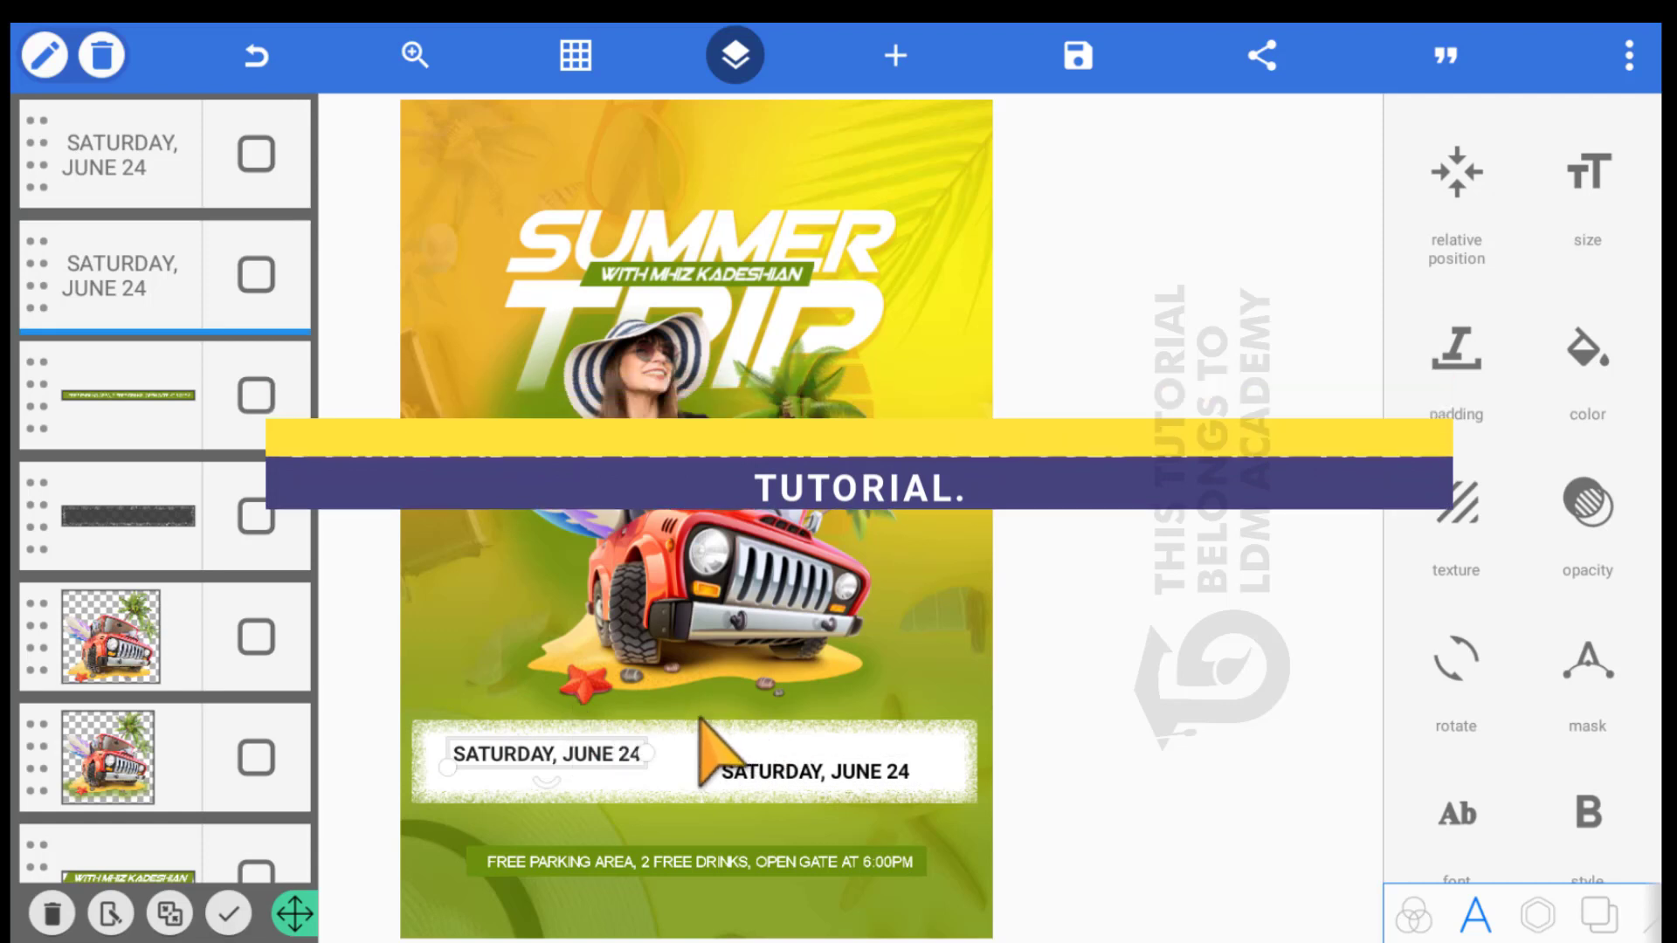
Replace the duplicated date text with "DJ COCONUT & DJ SHELL" copied from the Notepad notes, and shift it slightly left on the bar
click(804, 721)
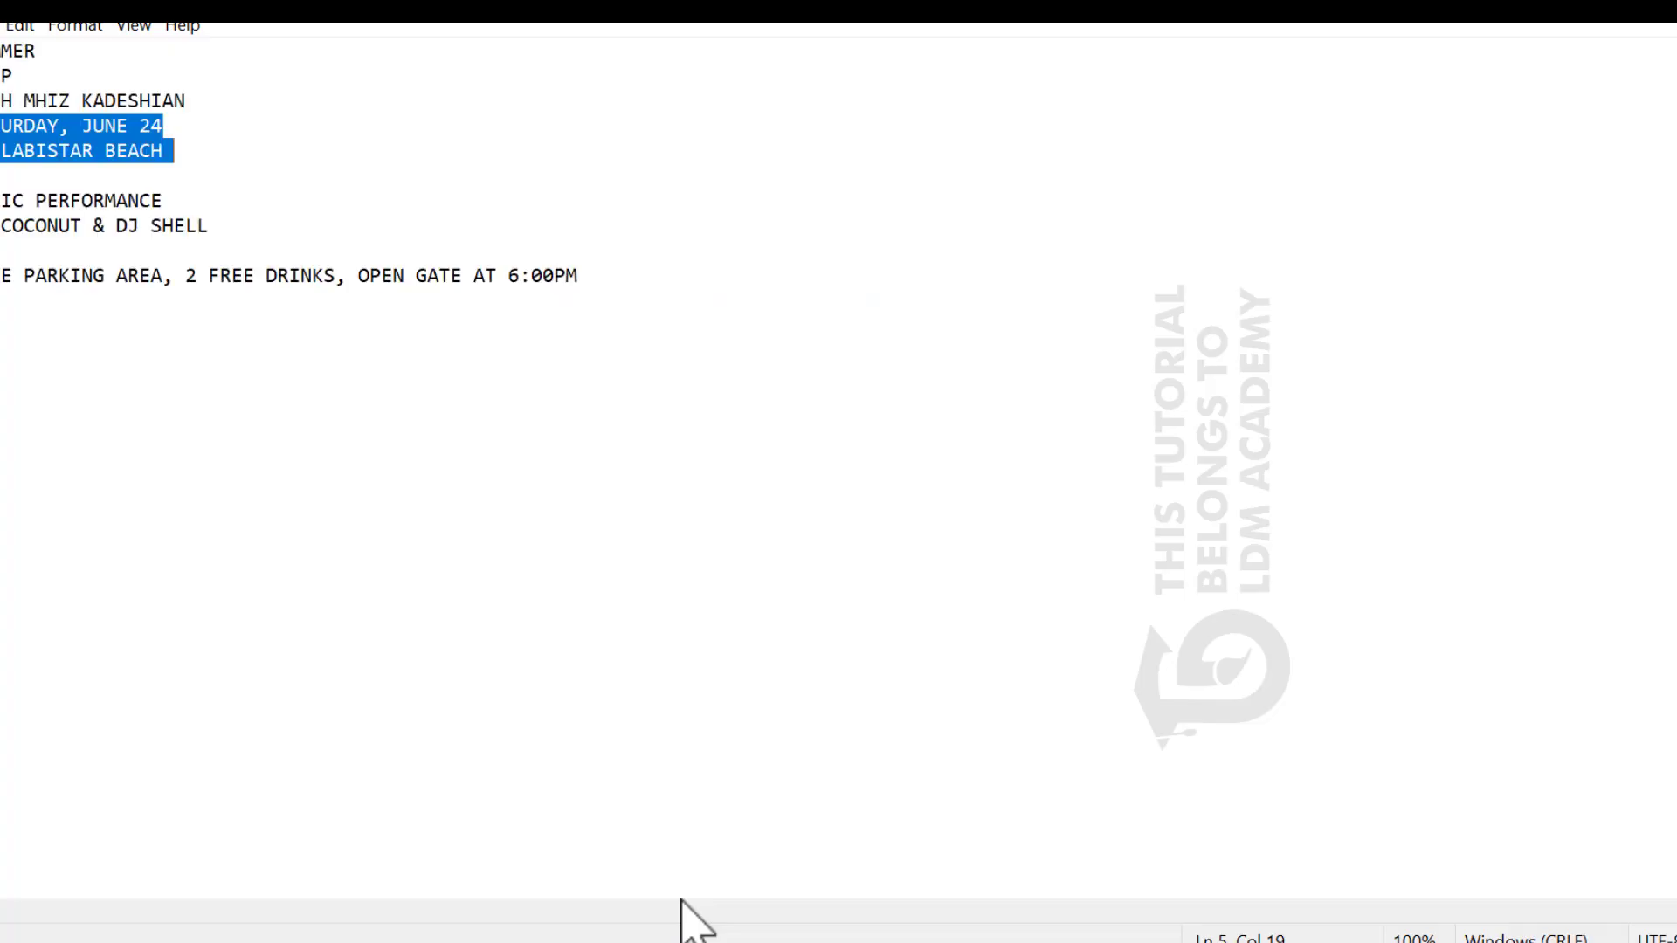
drag(0, 225, 207, 225)
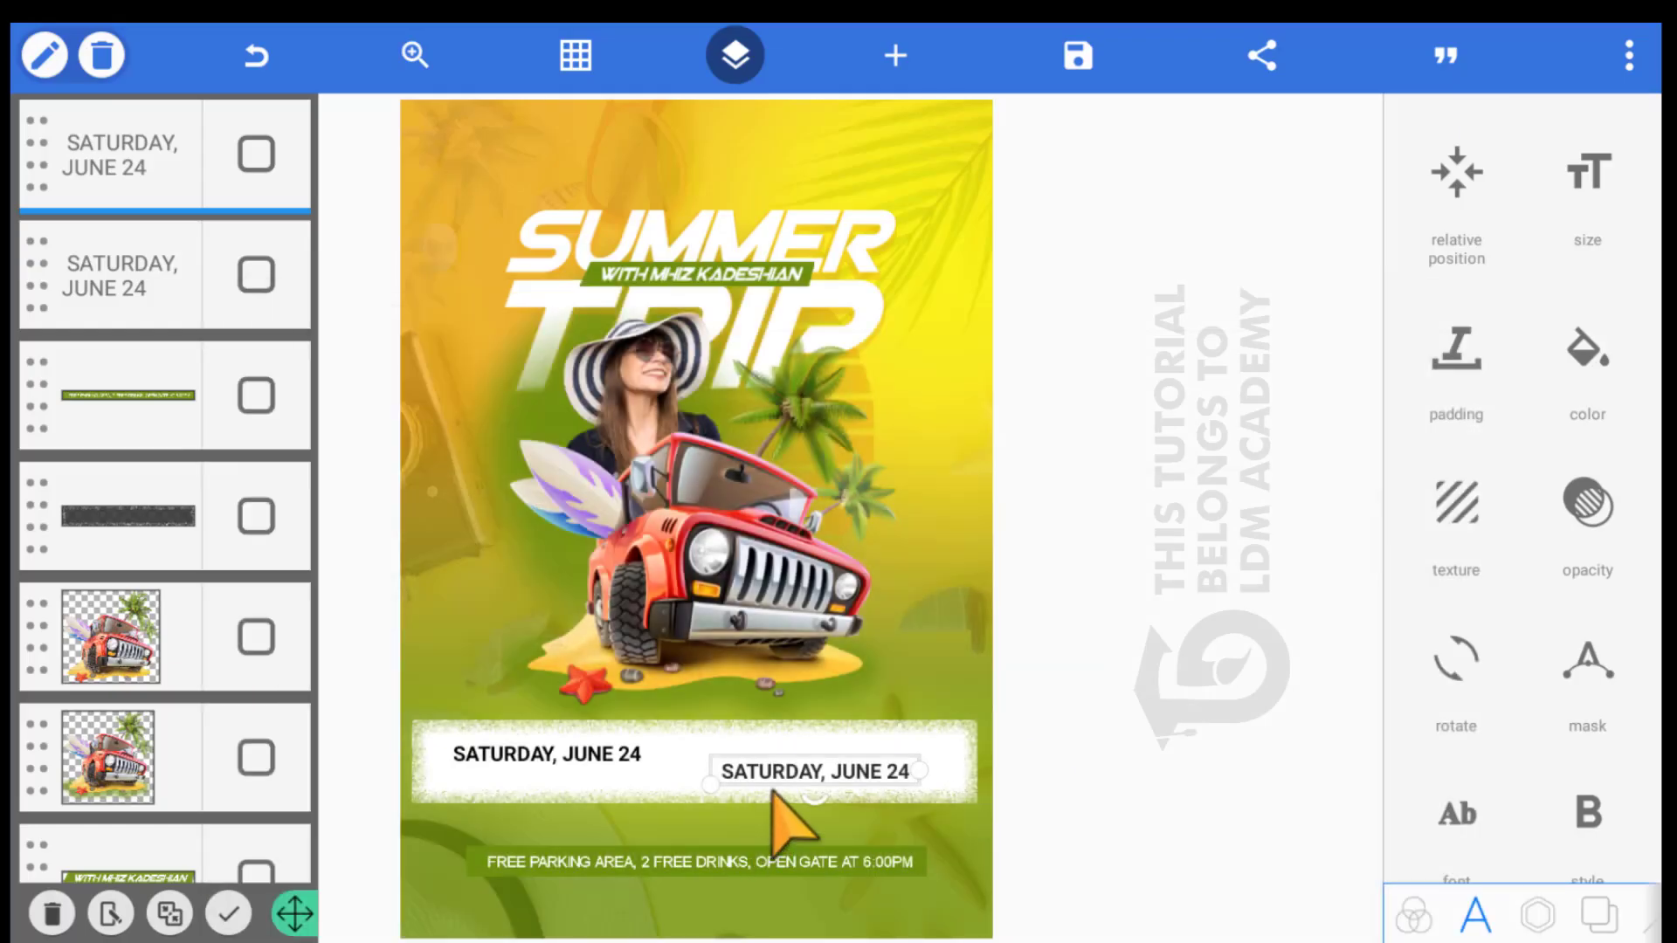
click(801, 718)
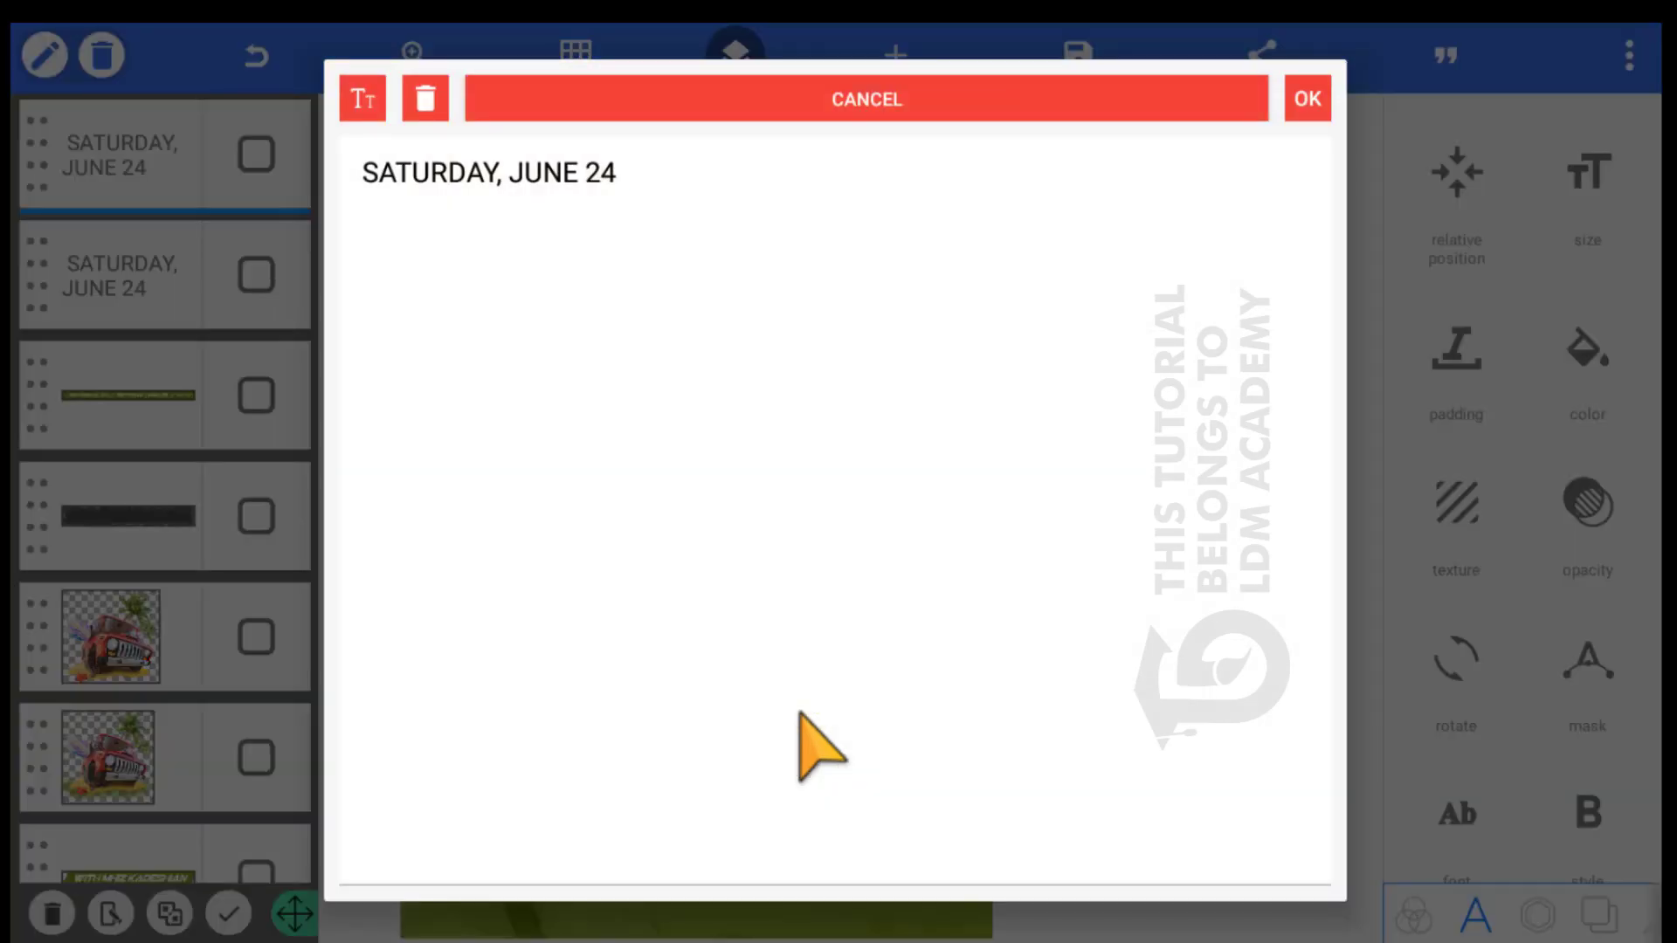
key(ctrl+a)
text(DJ COCONUT & DJ SHELL)
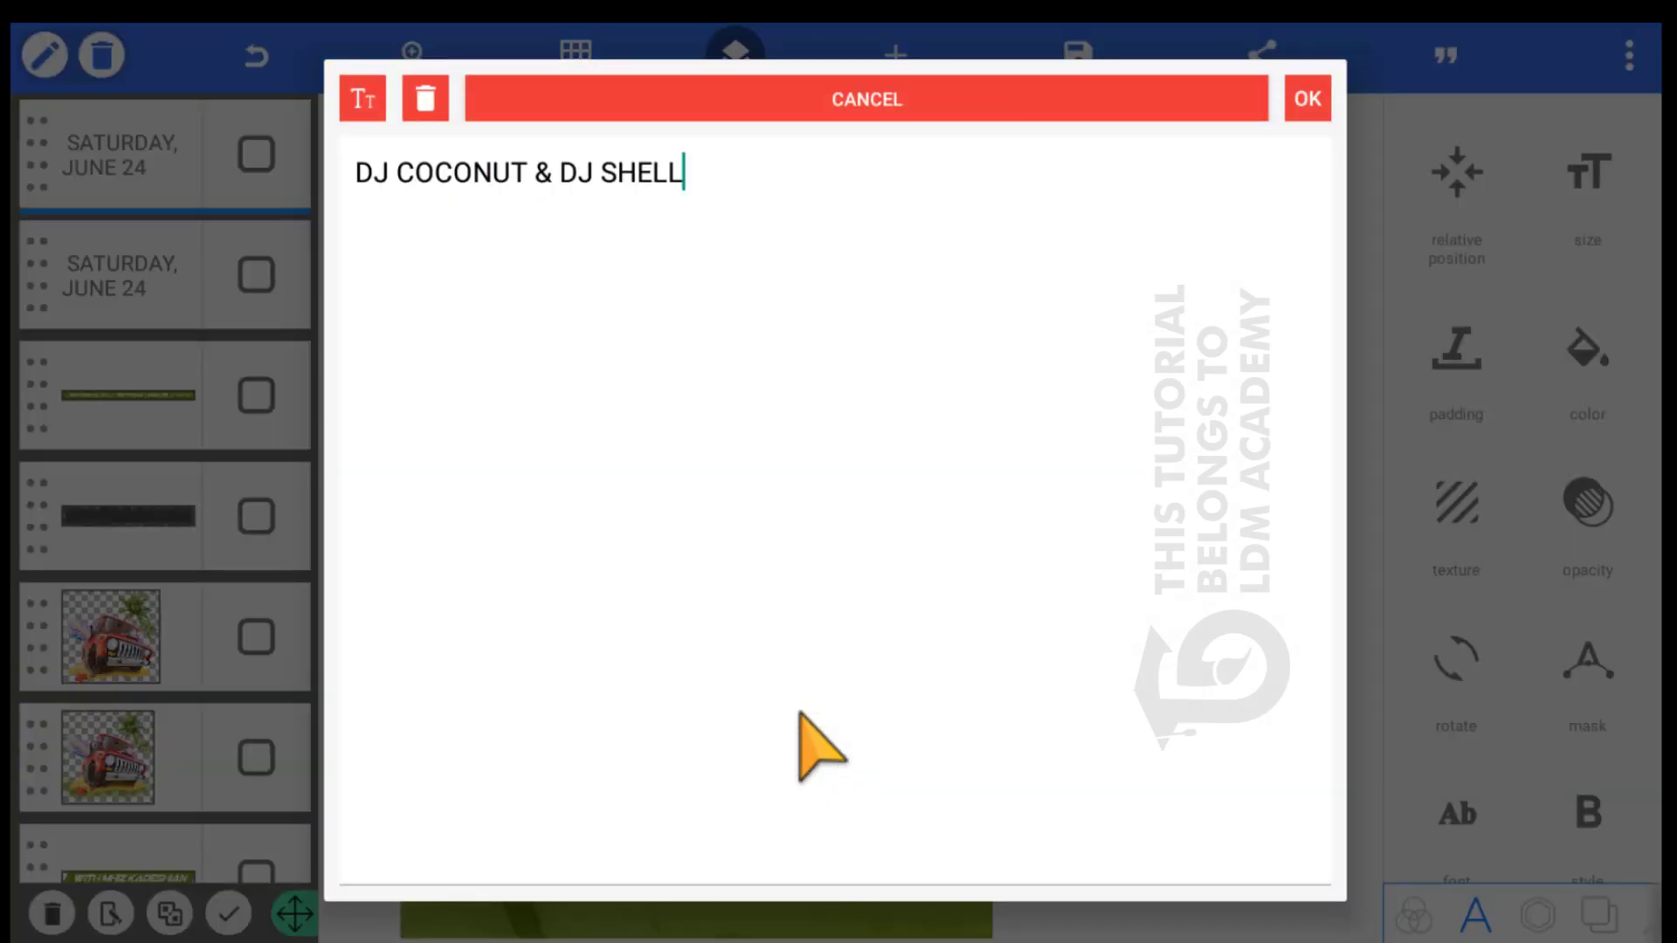
click(1308, 99)
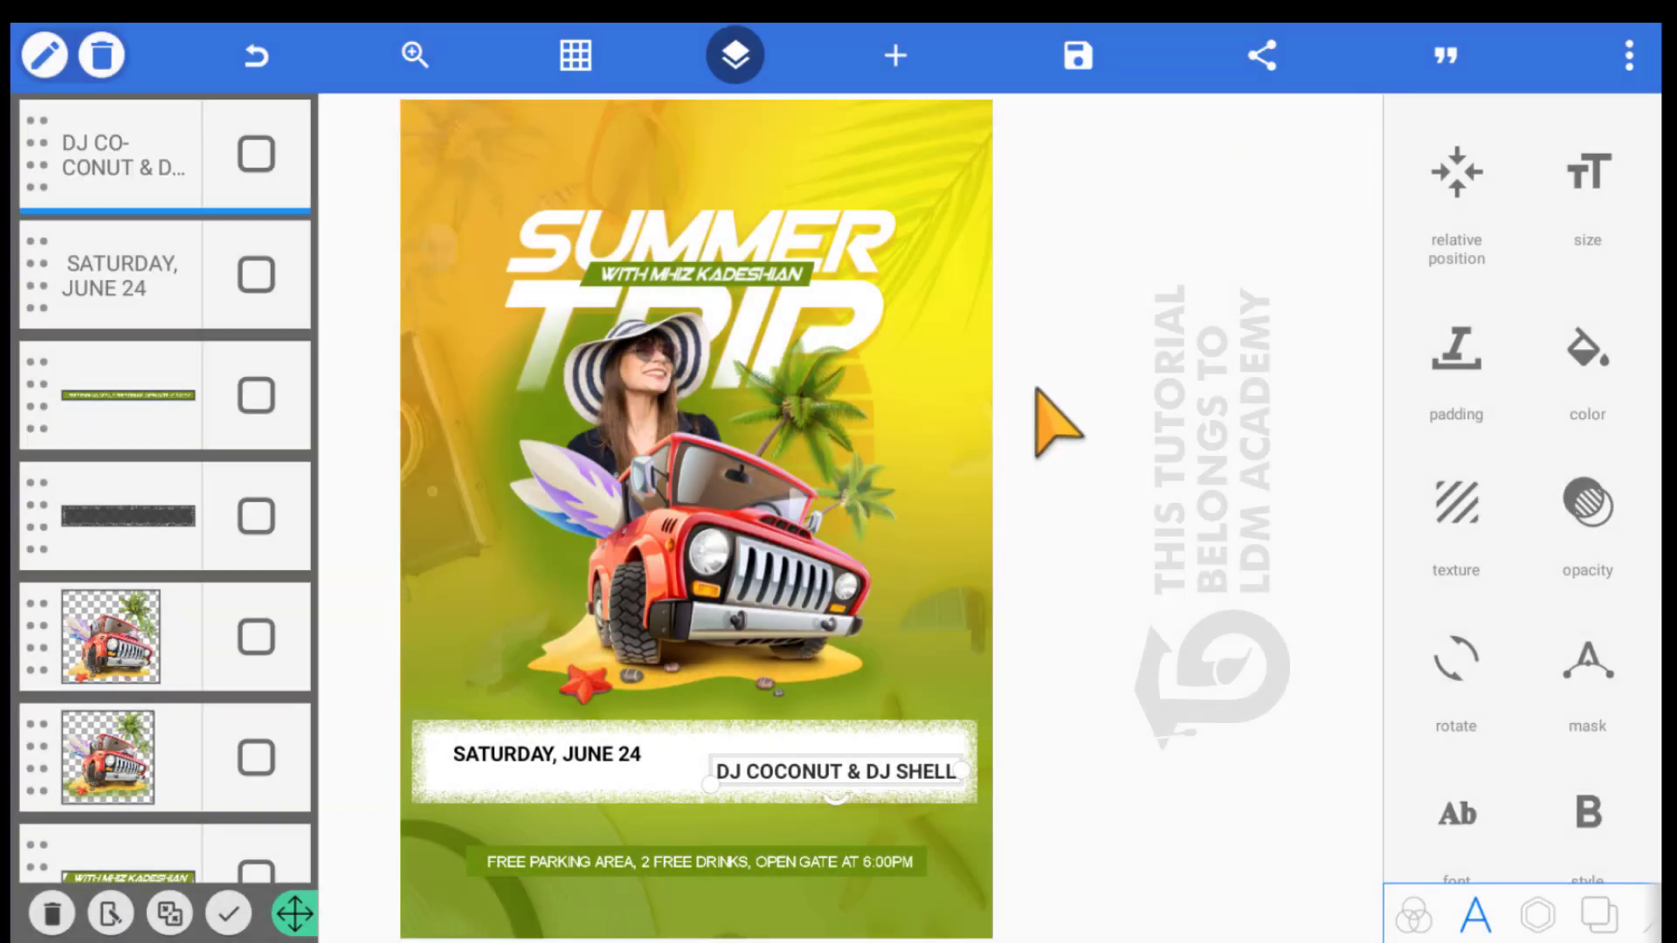
drag(818, 723, 802, 723)
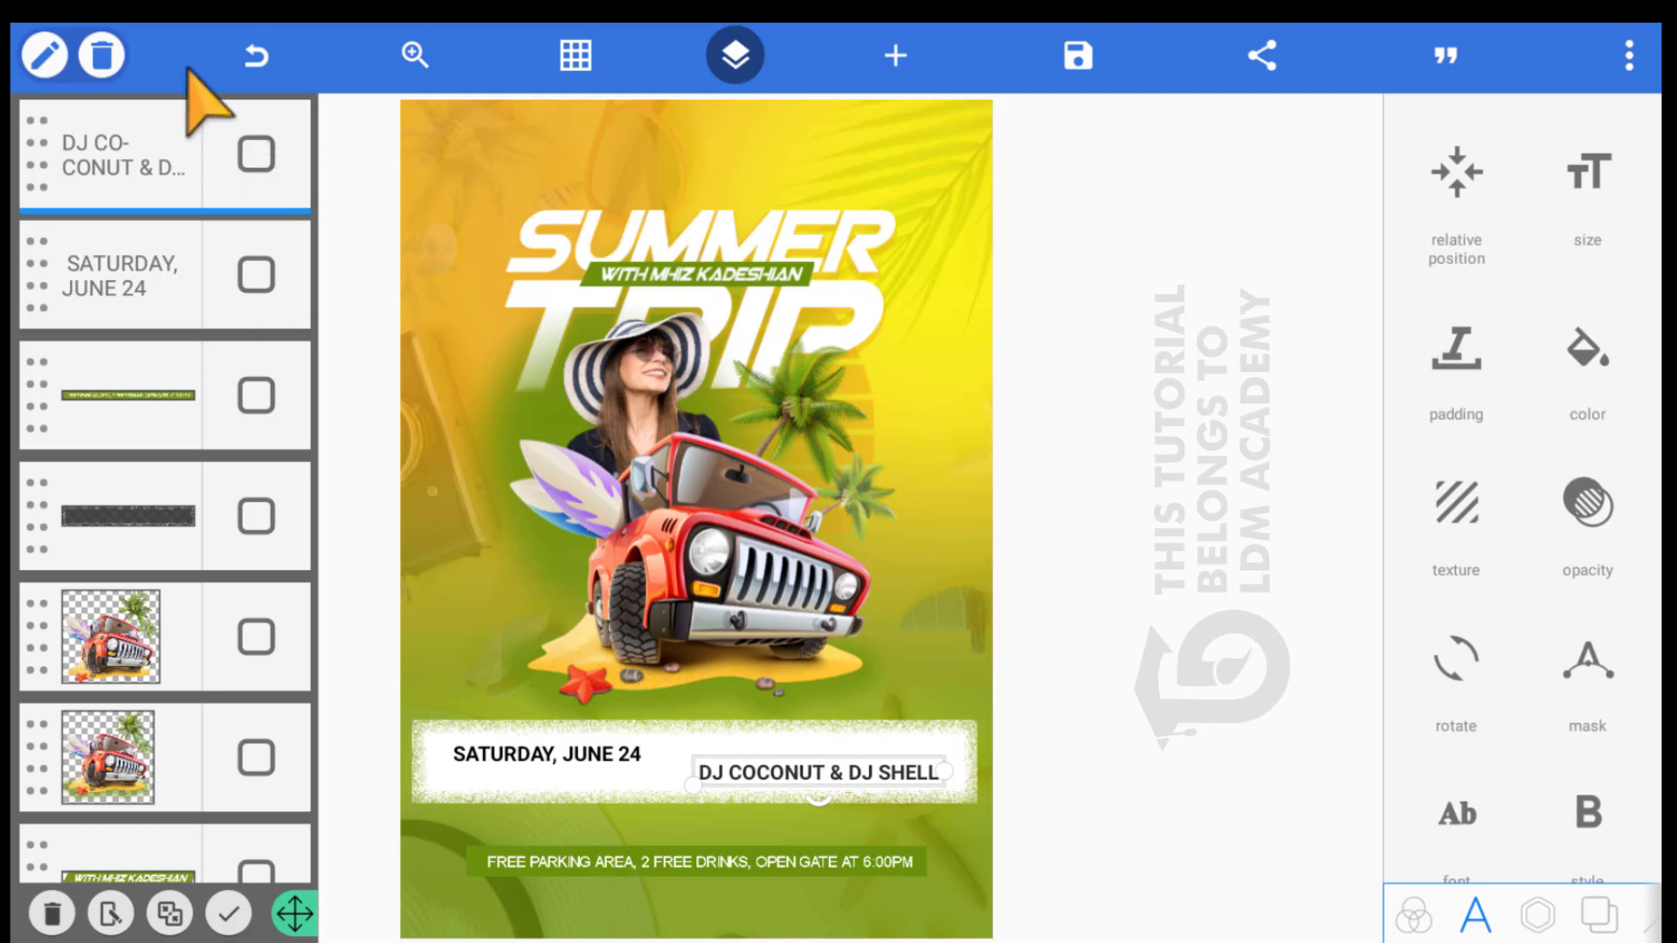
Duplicate the DJ COCONUT & DJ SHELL text, place the copy directly above the original aligned to its left edge, and scale it down
click(44, 55)
click(137, 118)
drag(483, 122, 526, 264)
drag(584, 421, 768, 710)
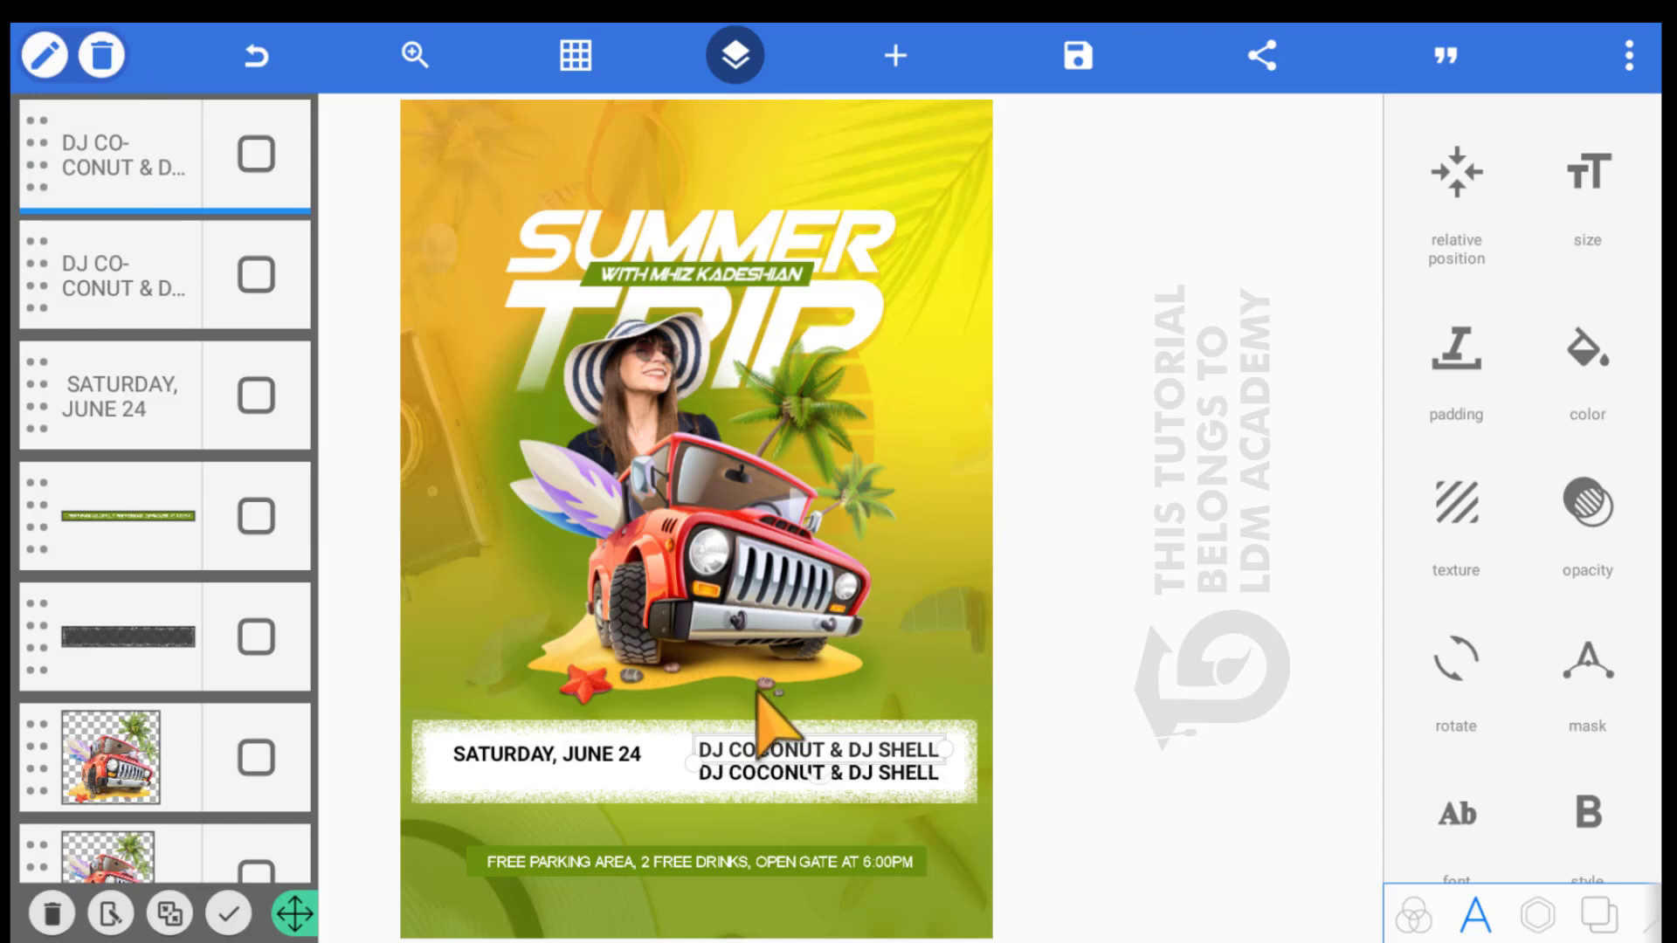
drag(646, 711, 714, 699)
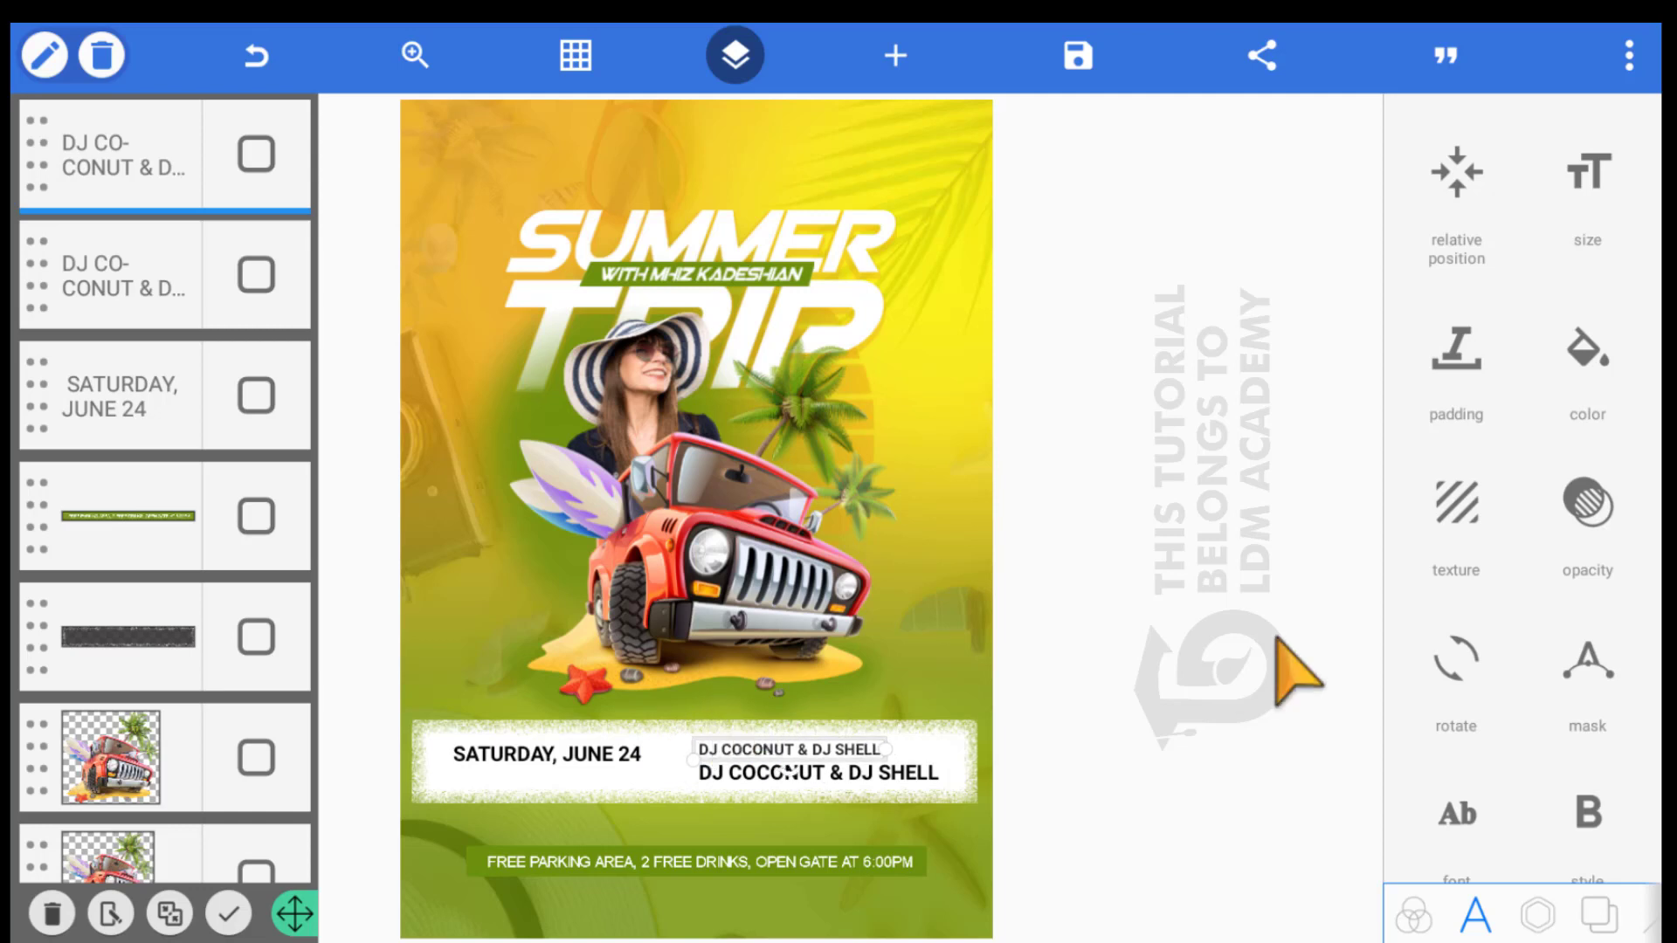
Change the colour of the smaller DJ COCONUT & DJ SHELL text on the white bar to red
scroll(1423, 719, down, 4)
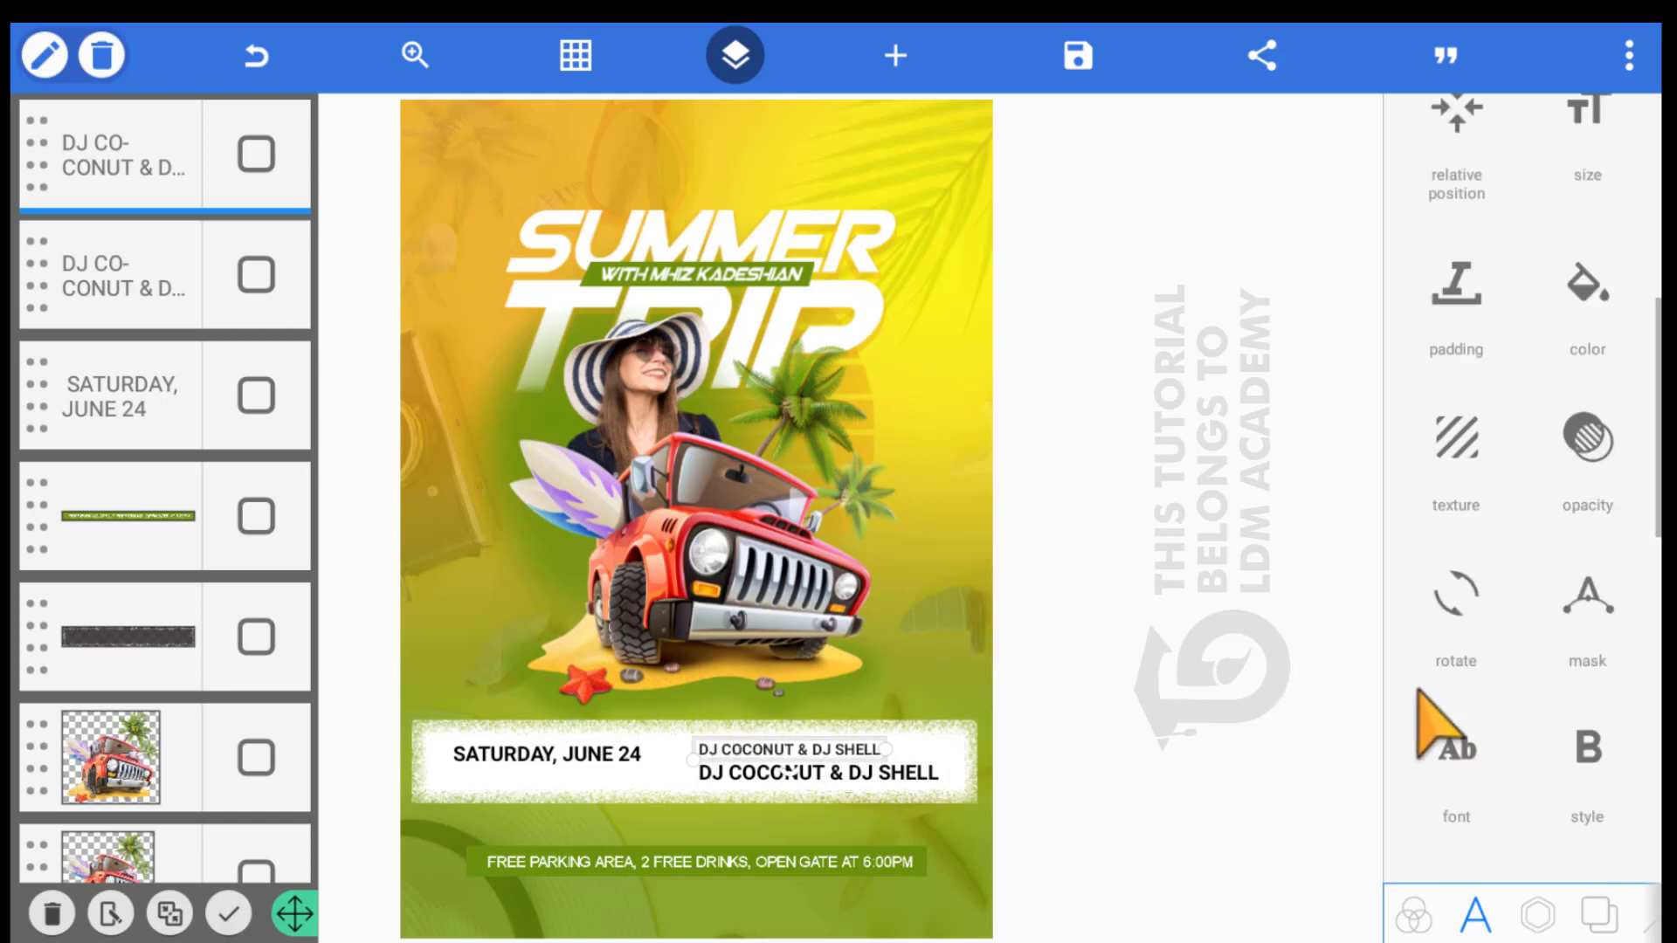
scroll(1378, 536, up, 4)
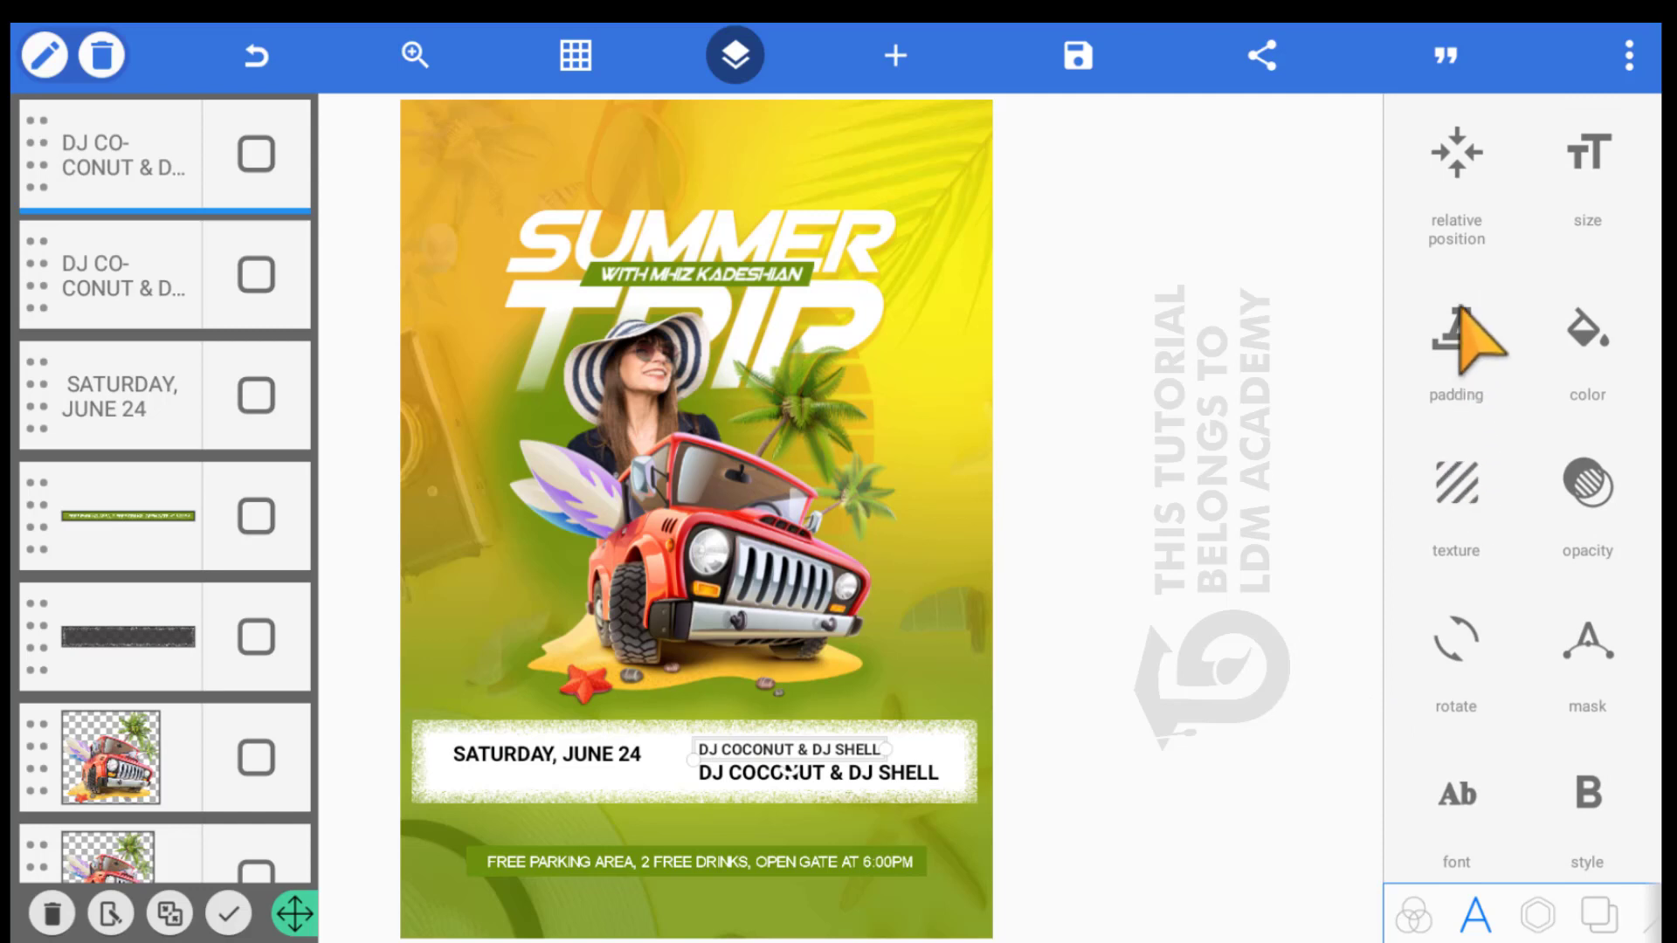
click(1587, 329)
drag(1437, 345, 1088, 399)
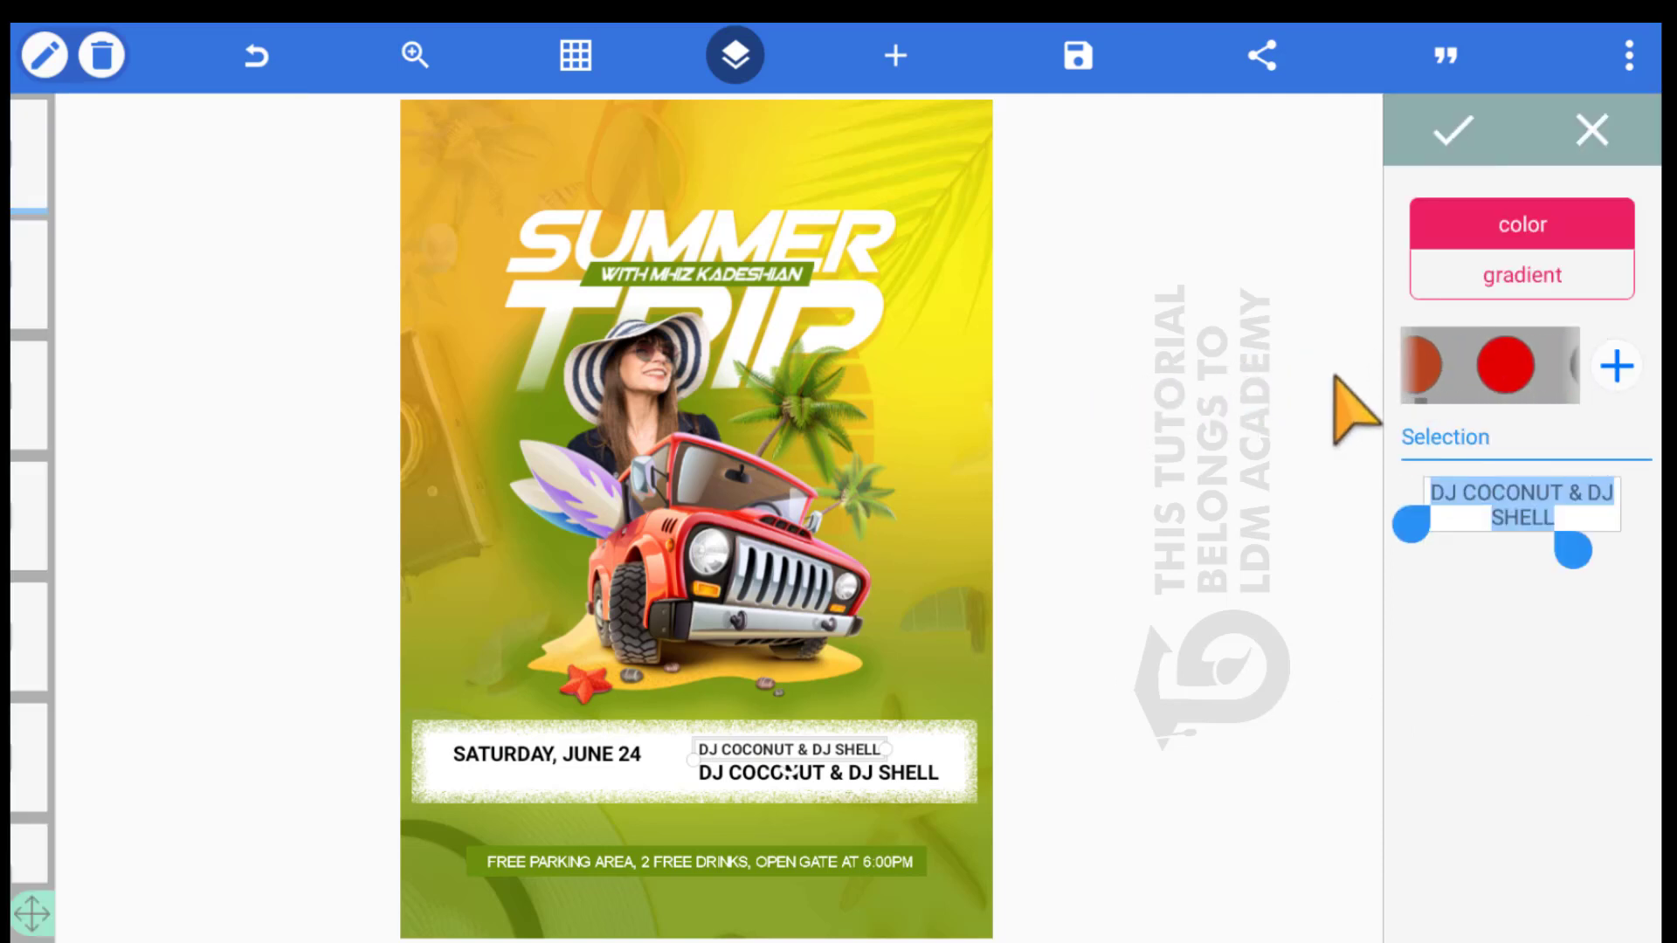
click(1495, 364)
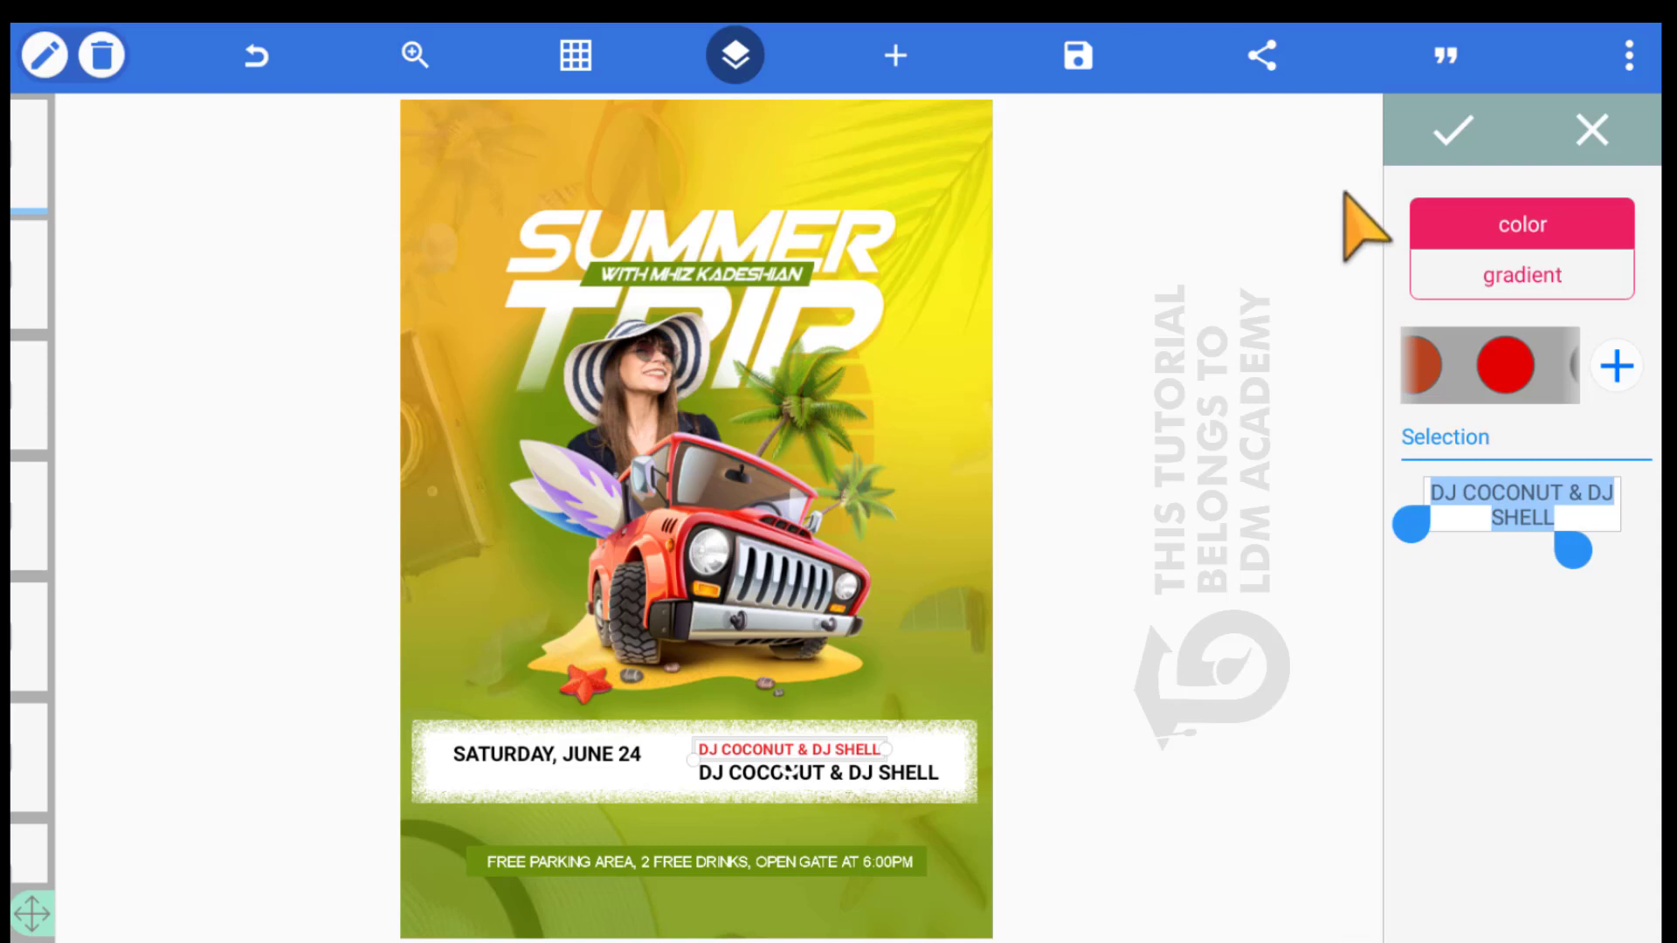
click(1397, 127)
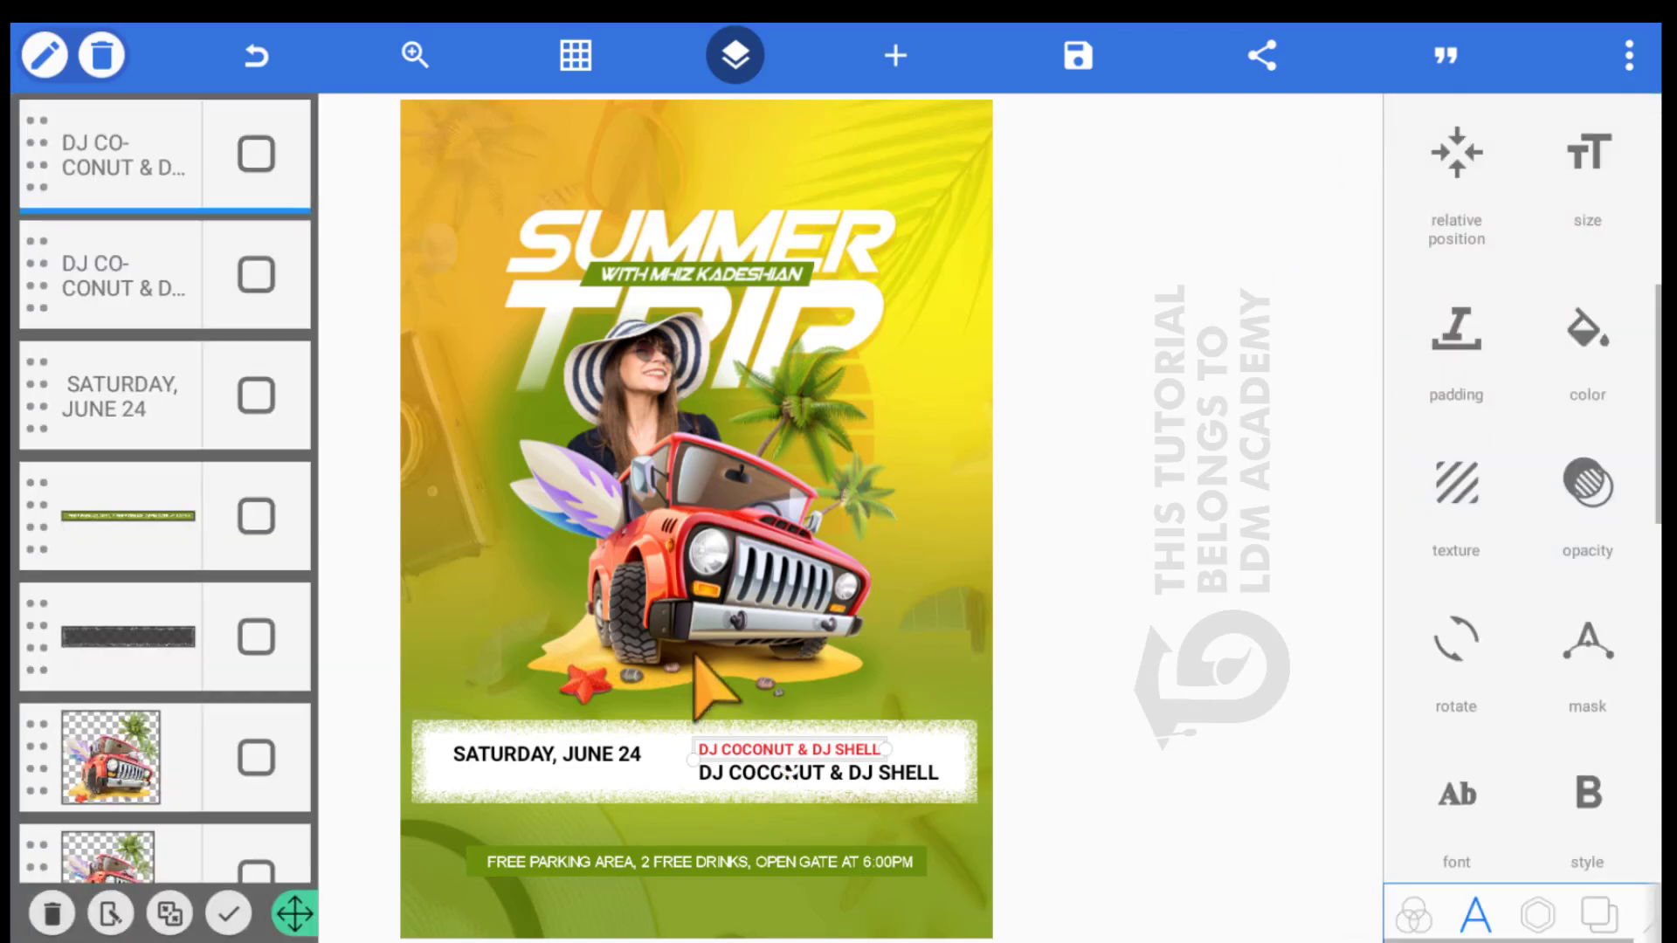
Replace the red DJ text with "MUSIC PERFORMANCE" copied from the Notepad notes
click(676, 899)
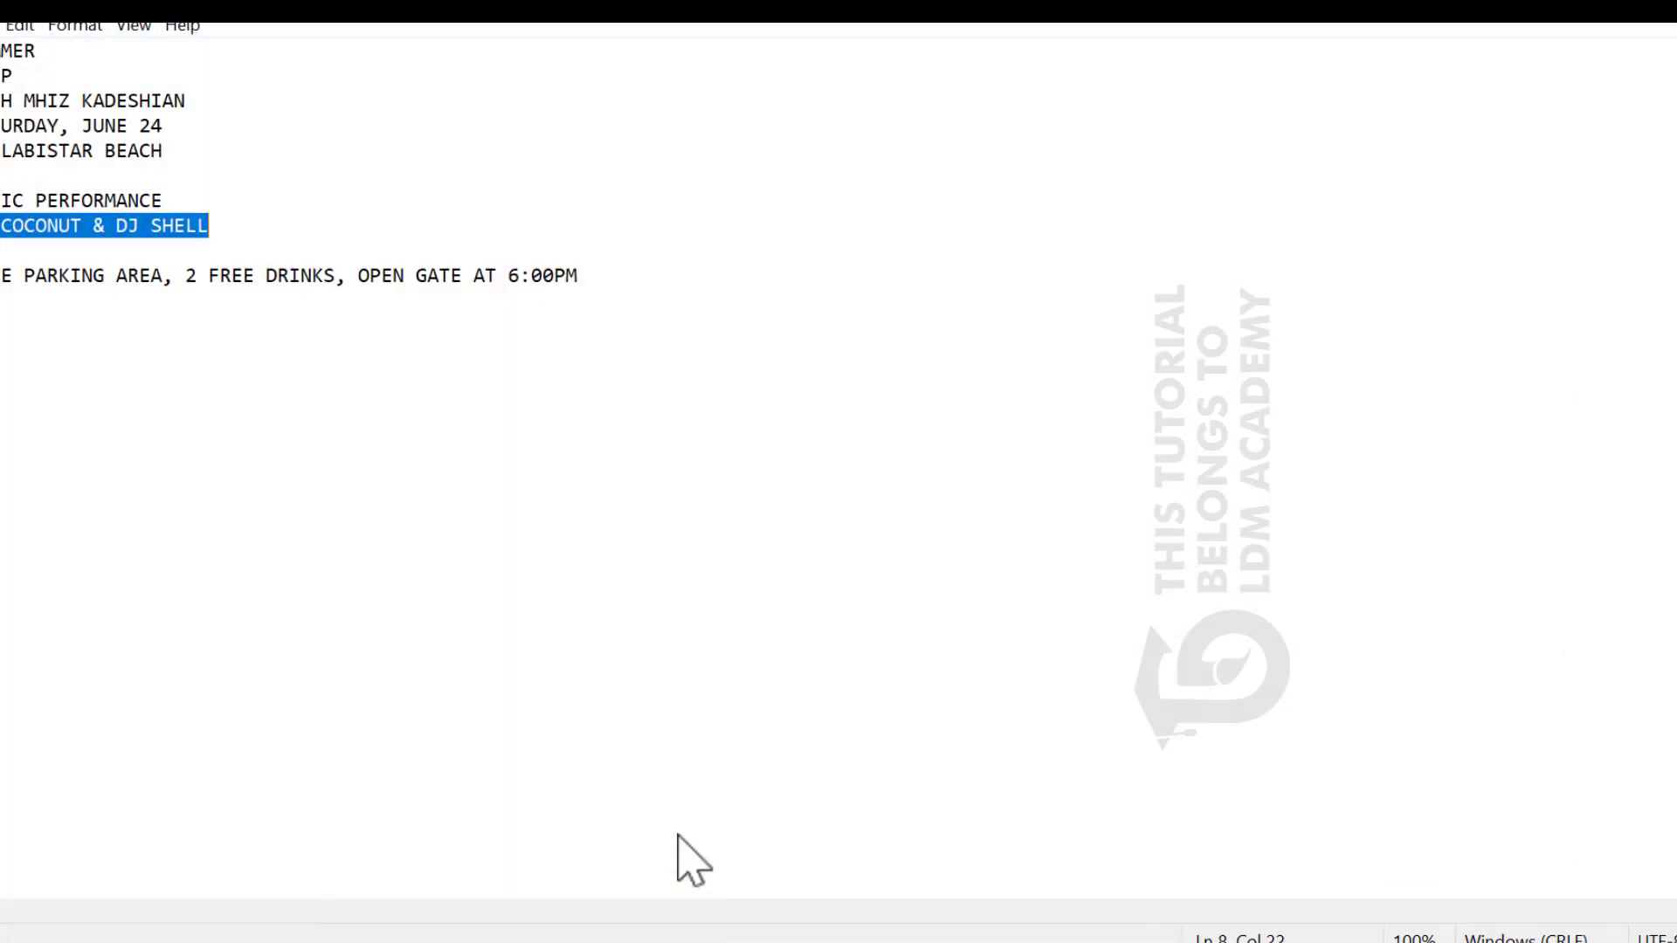
drag(157, 192, 0, 197)
key(ctrl+c)
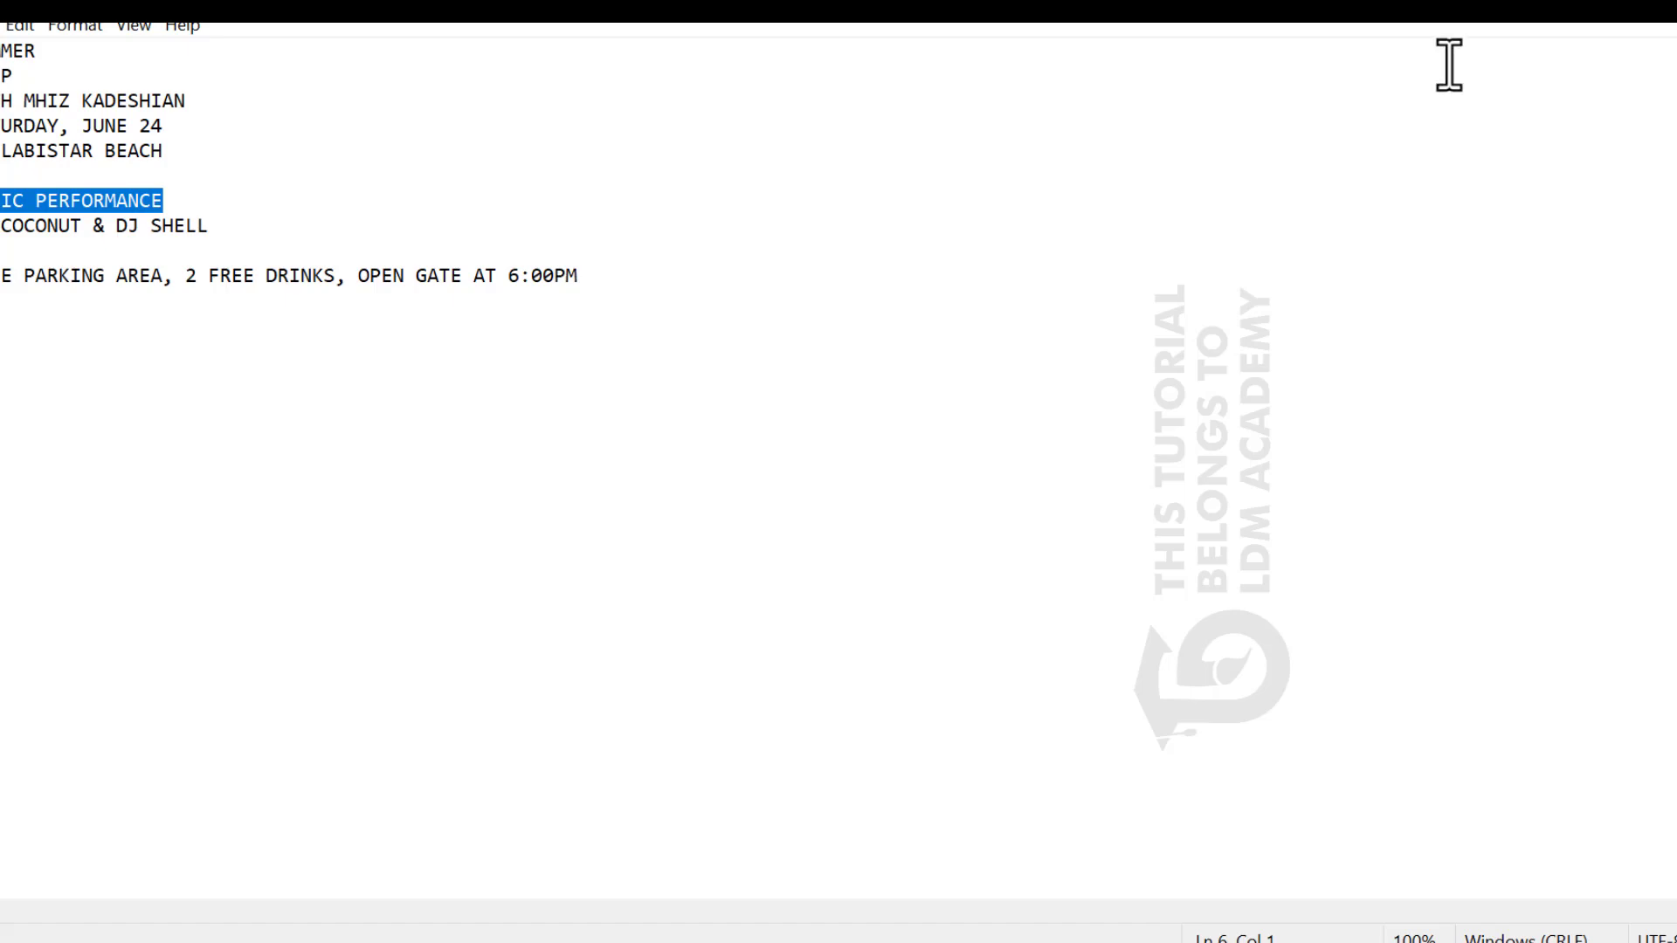
key(alt+Tab)
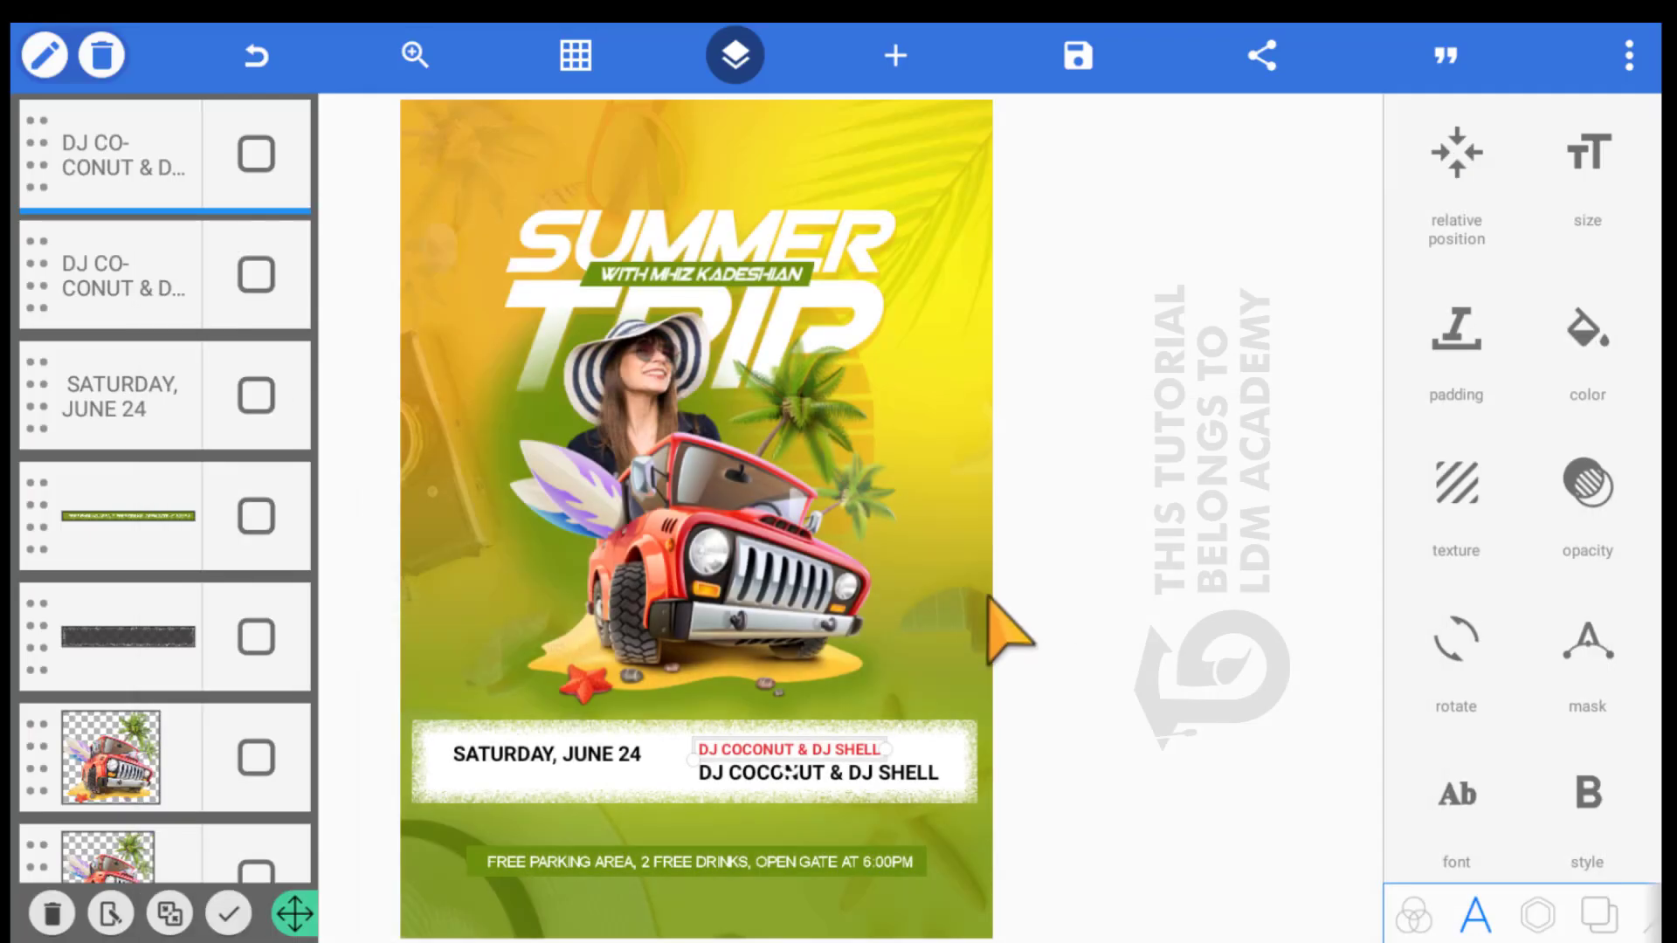
double_click(795, 699)
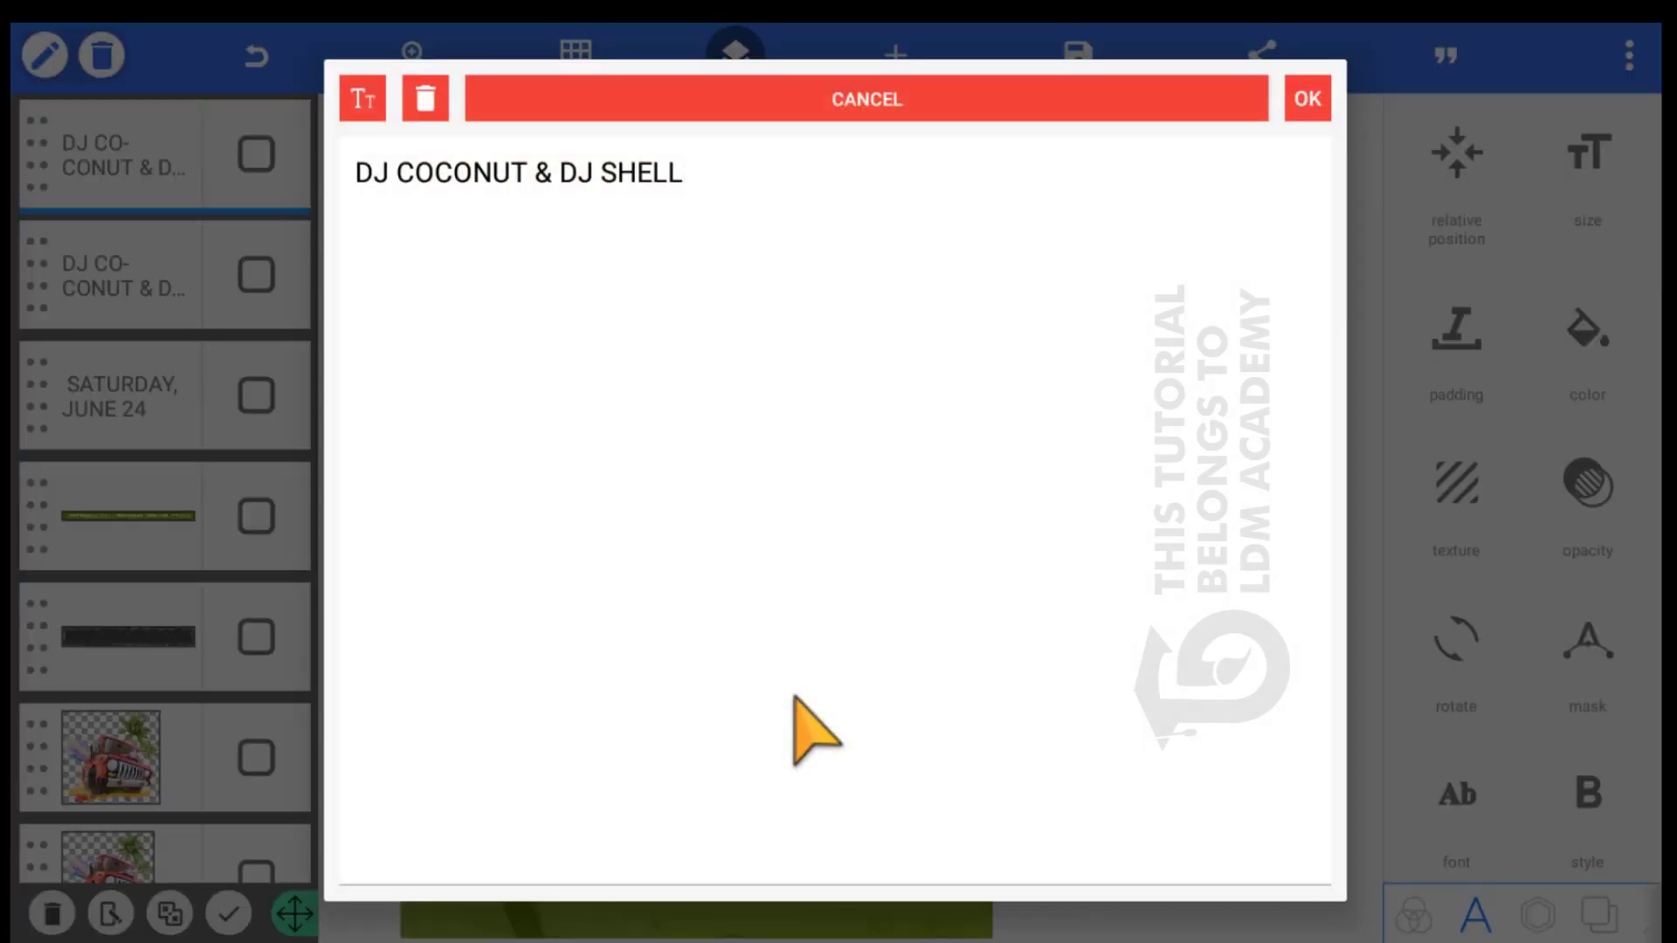
key(ctrl+a)
key(ctrl+v)
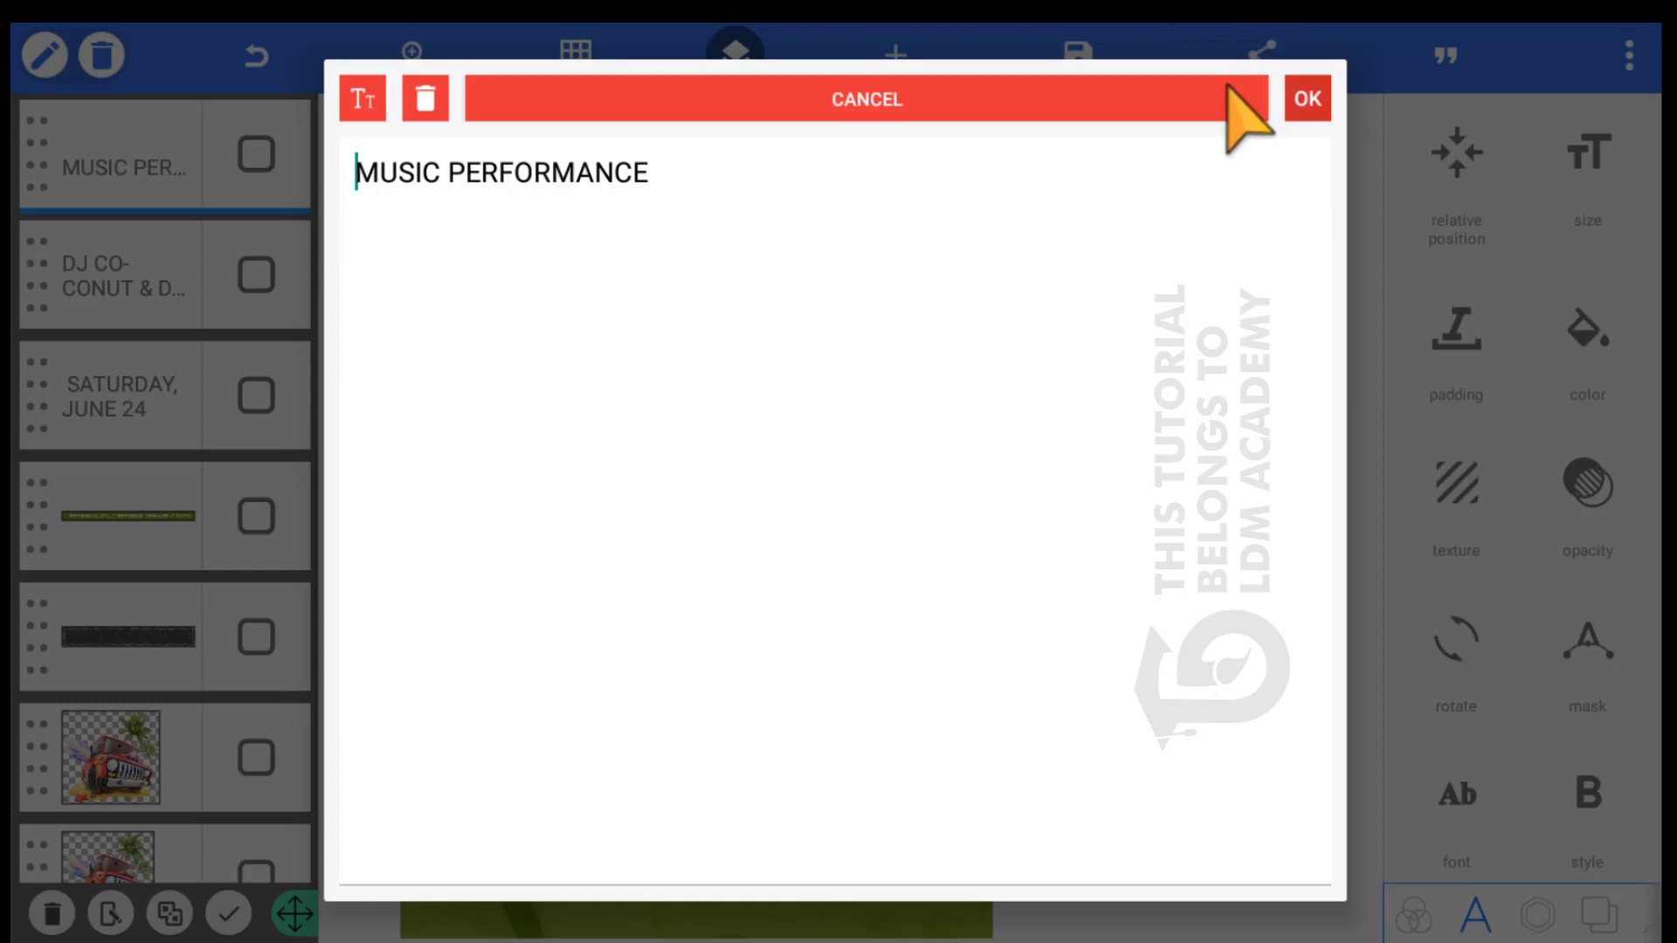
click(1306, 98)
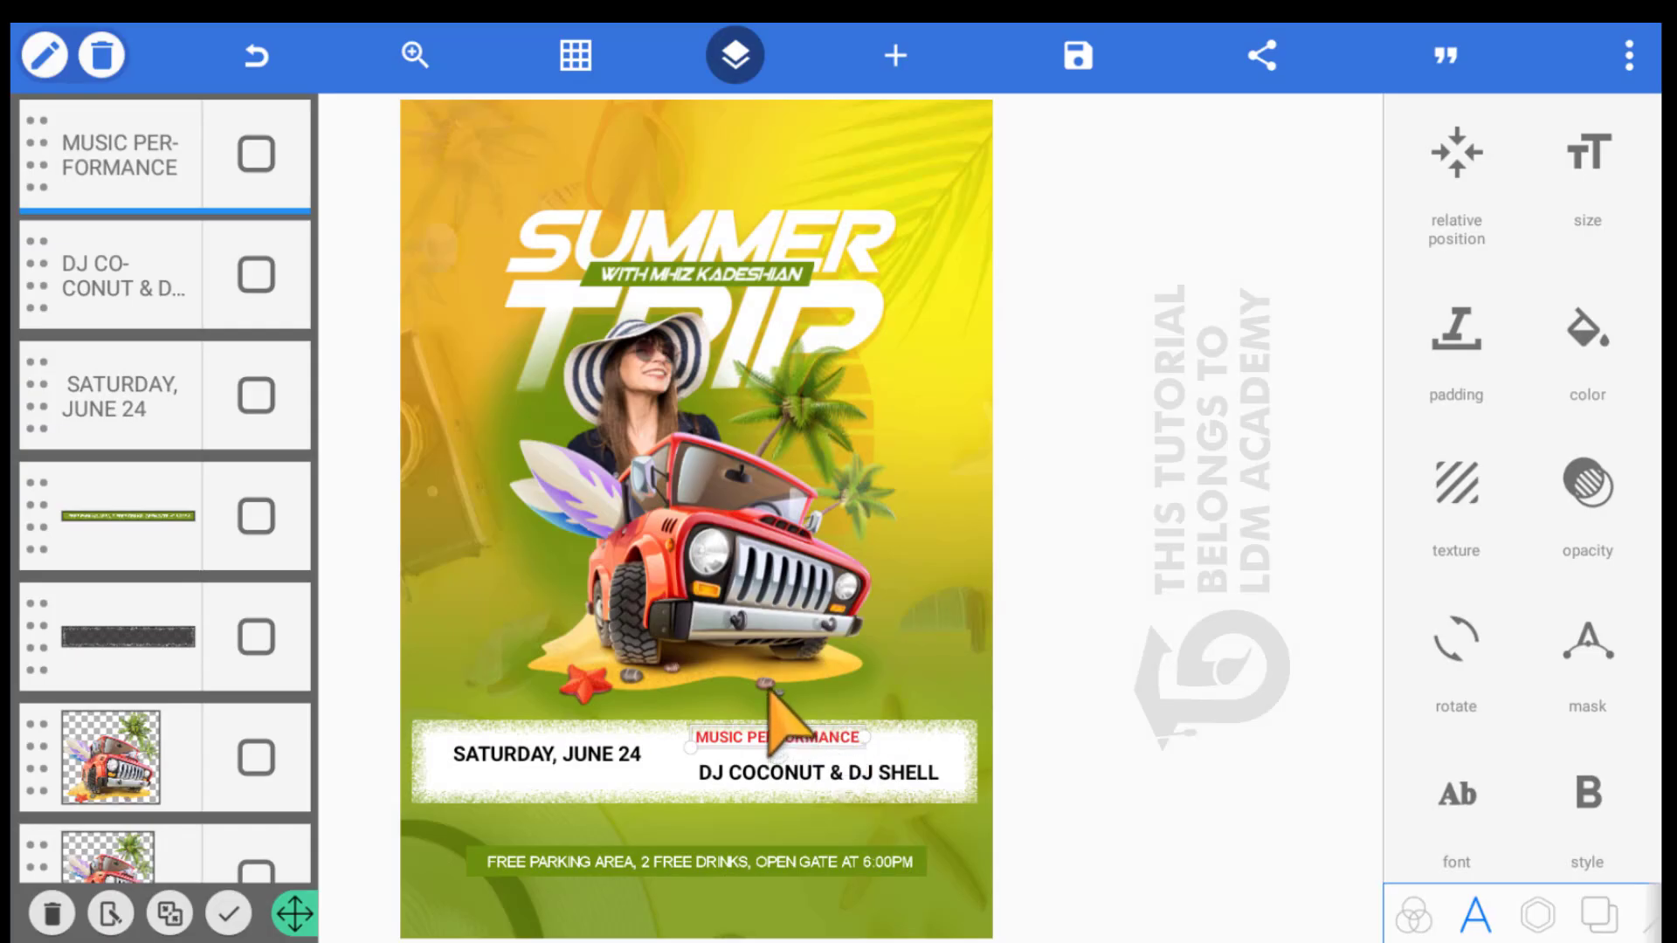
Position the MUSIC PERFORMANCE text directly above DJ COCONUT & DJ SHELL, aligned to its left edge
drag(767, 685, 774, 702)
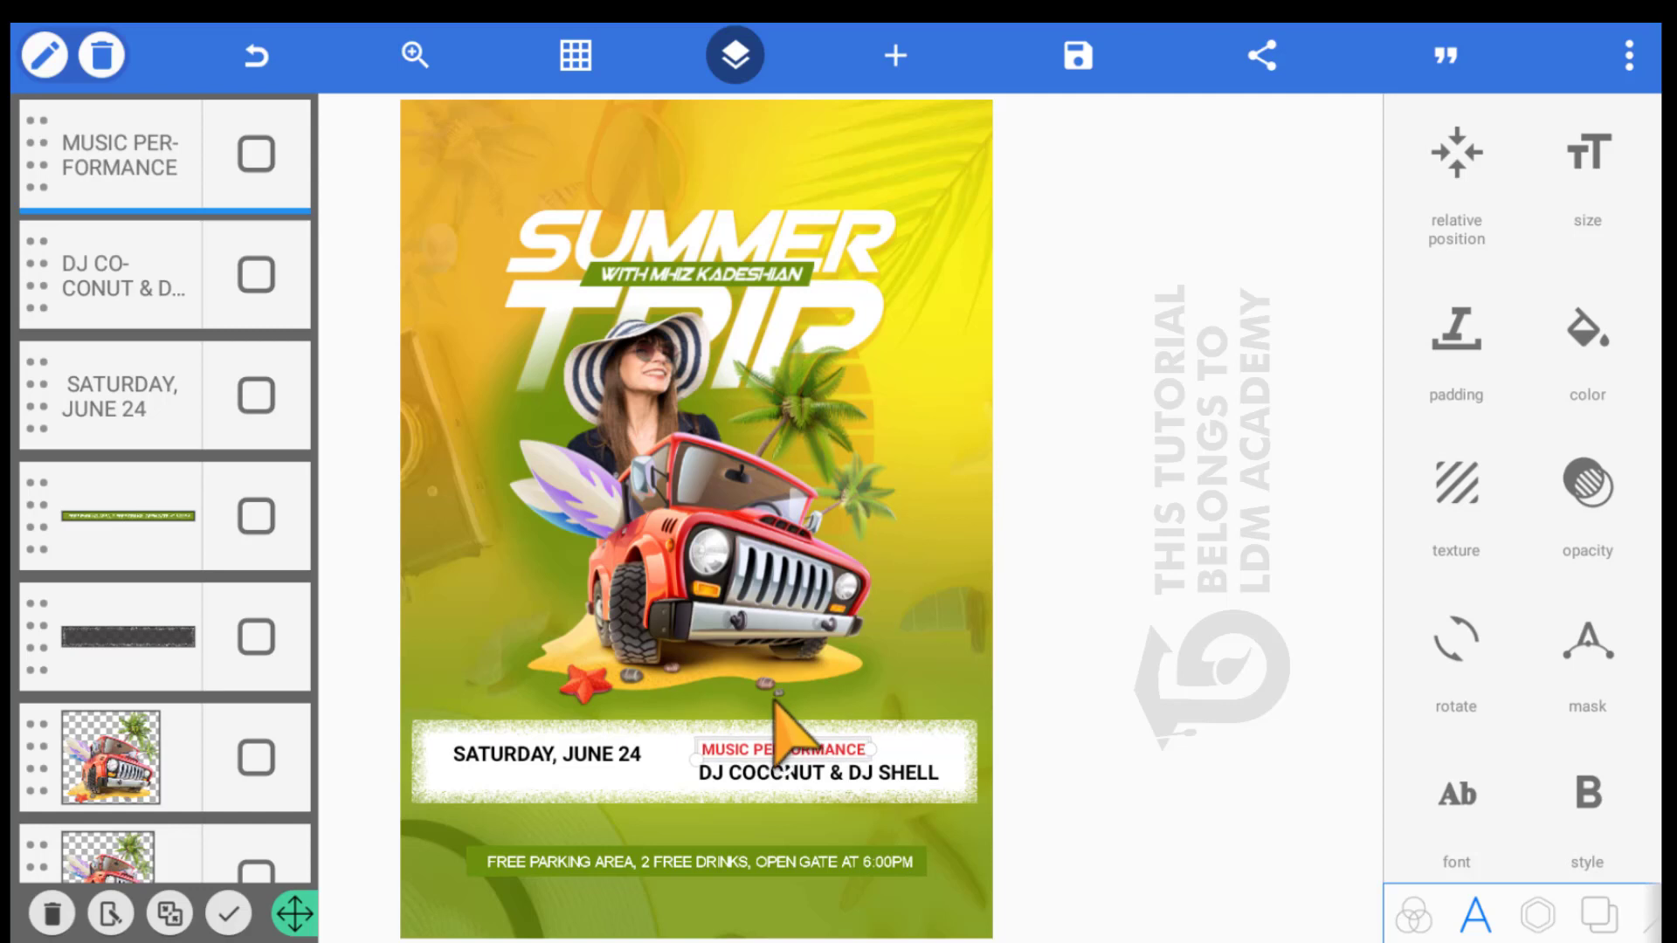
click(776, 758)
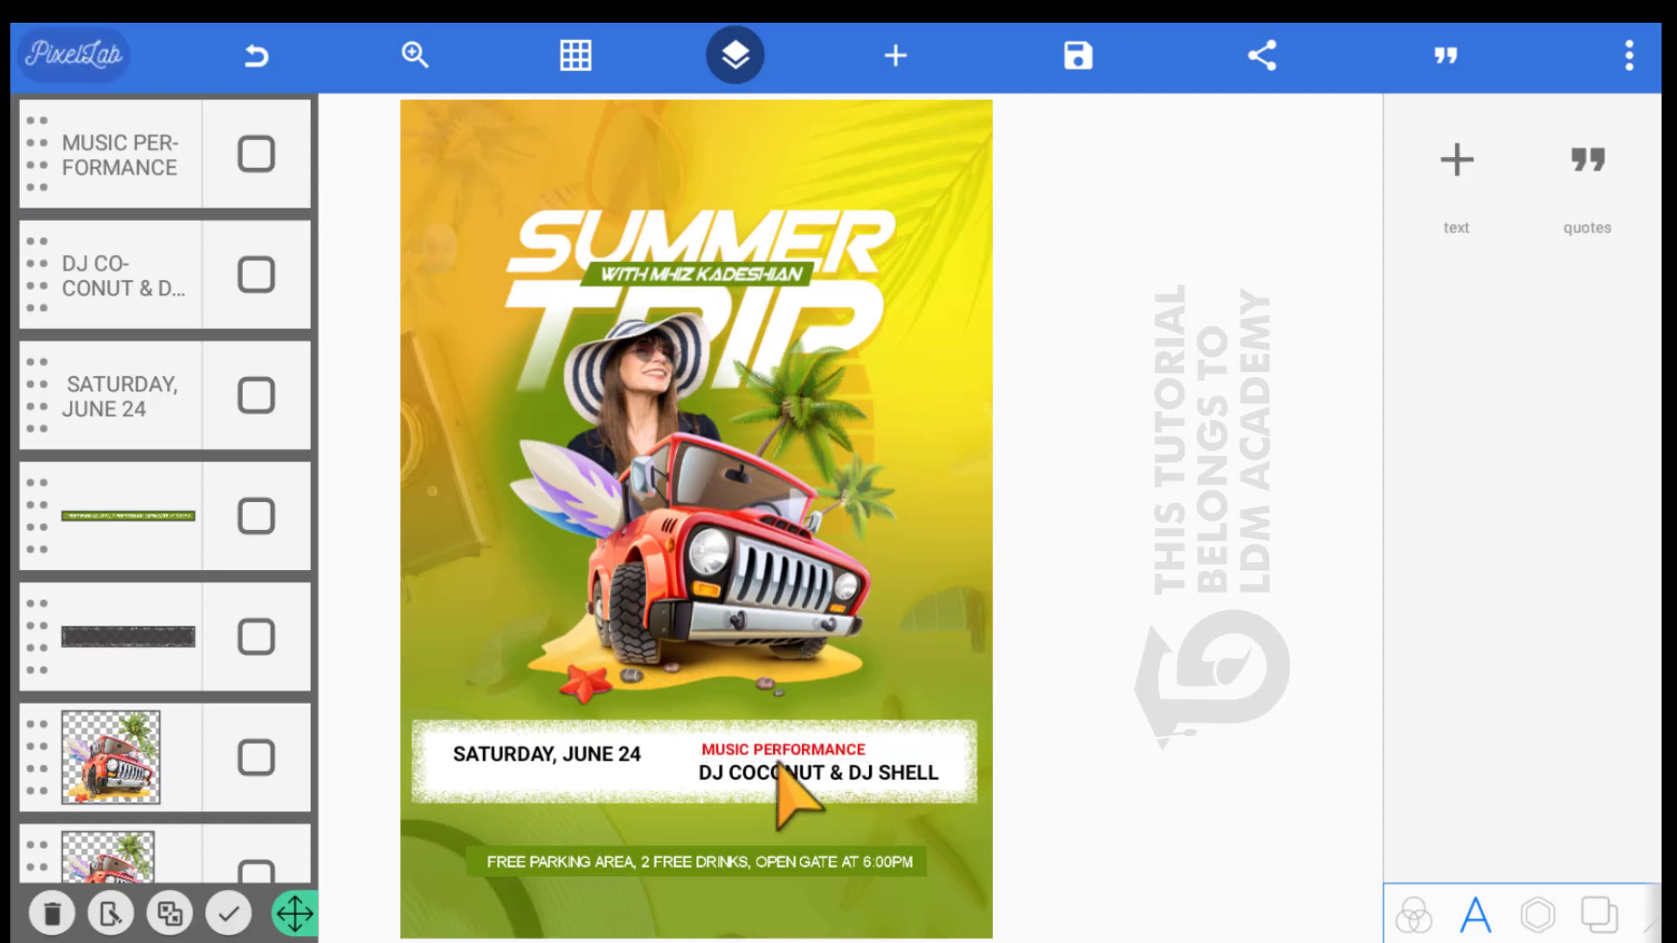
click(745, 691)
click(744, 697)
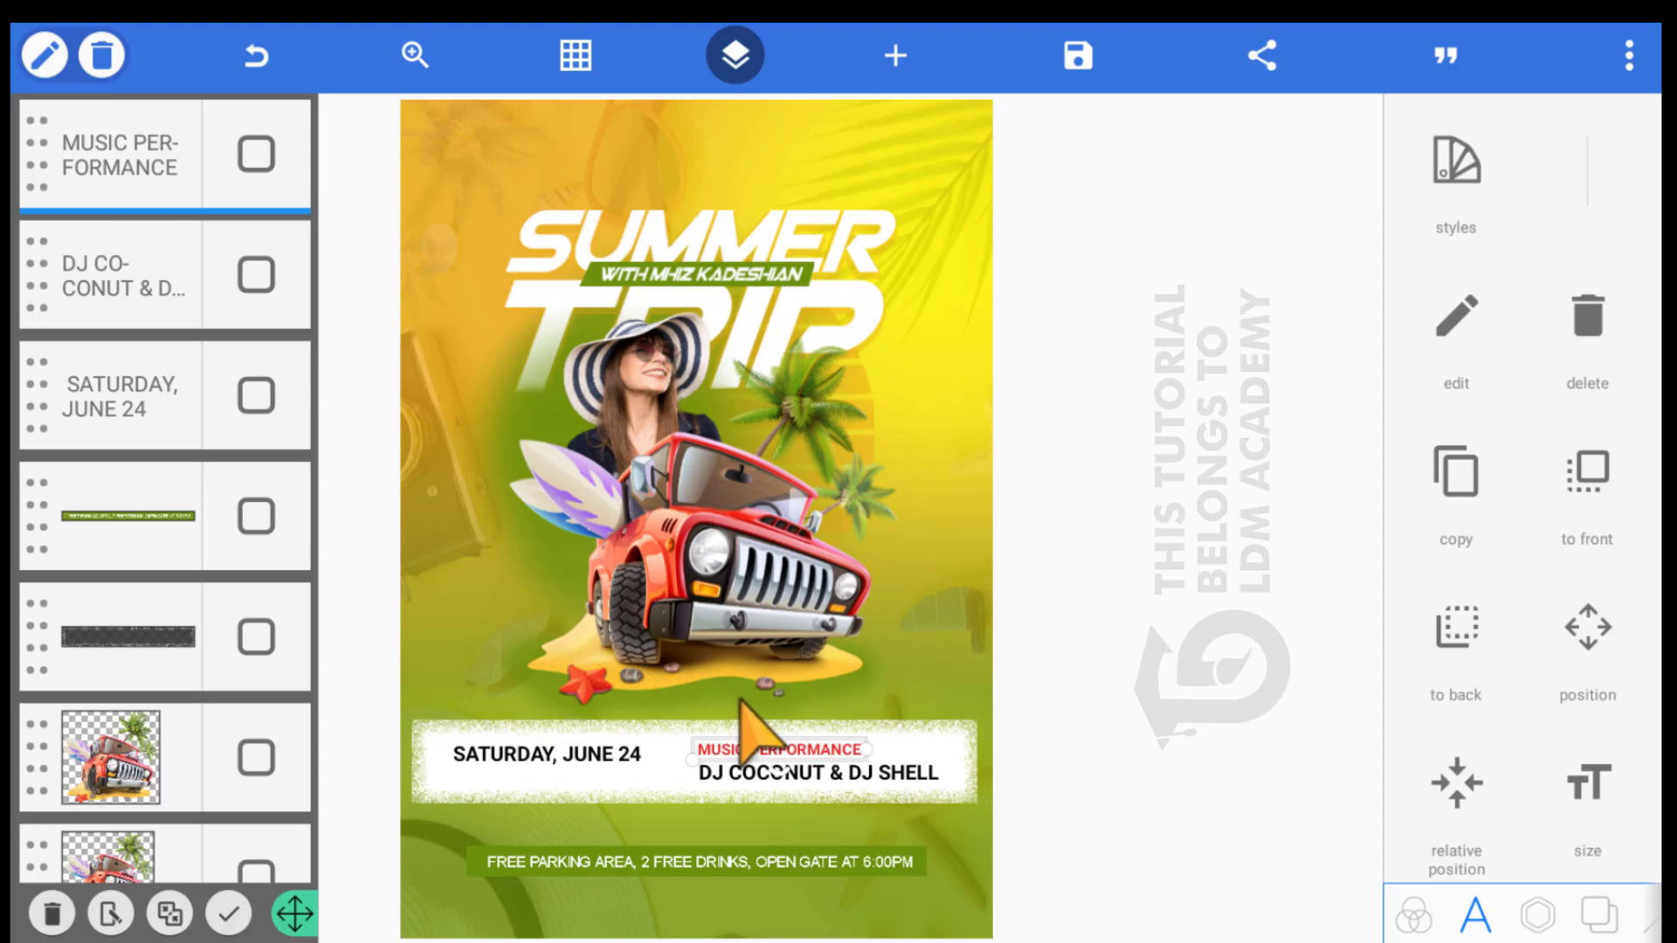
click(756, 768)
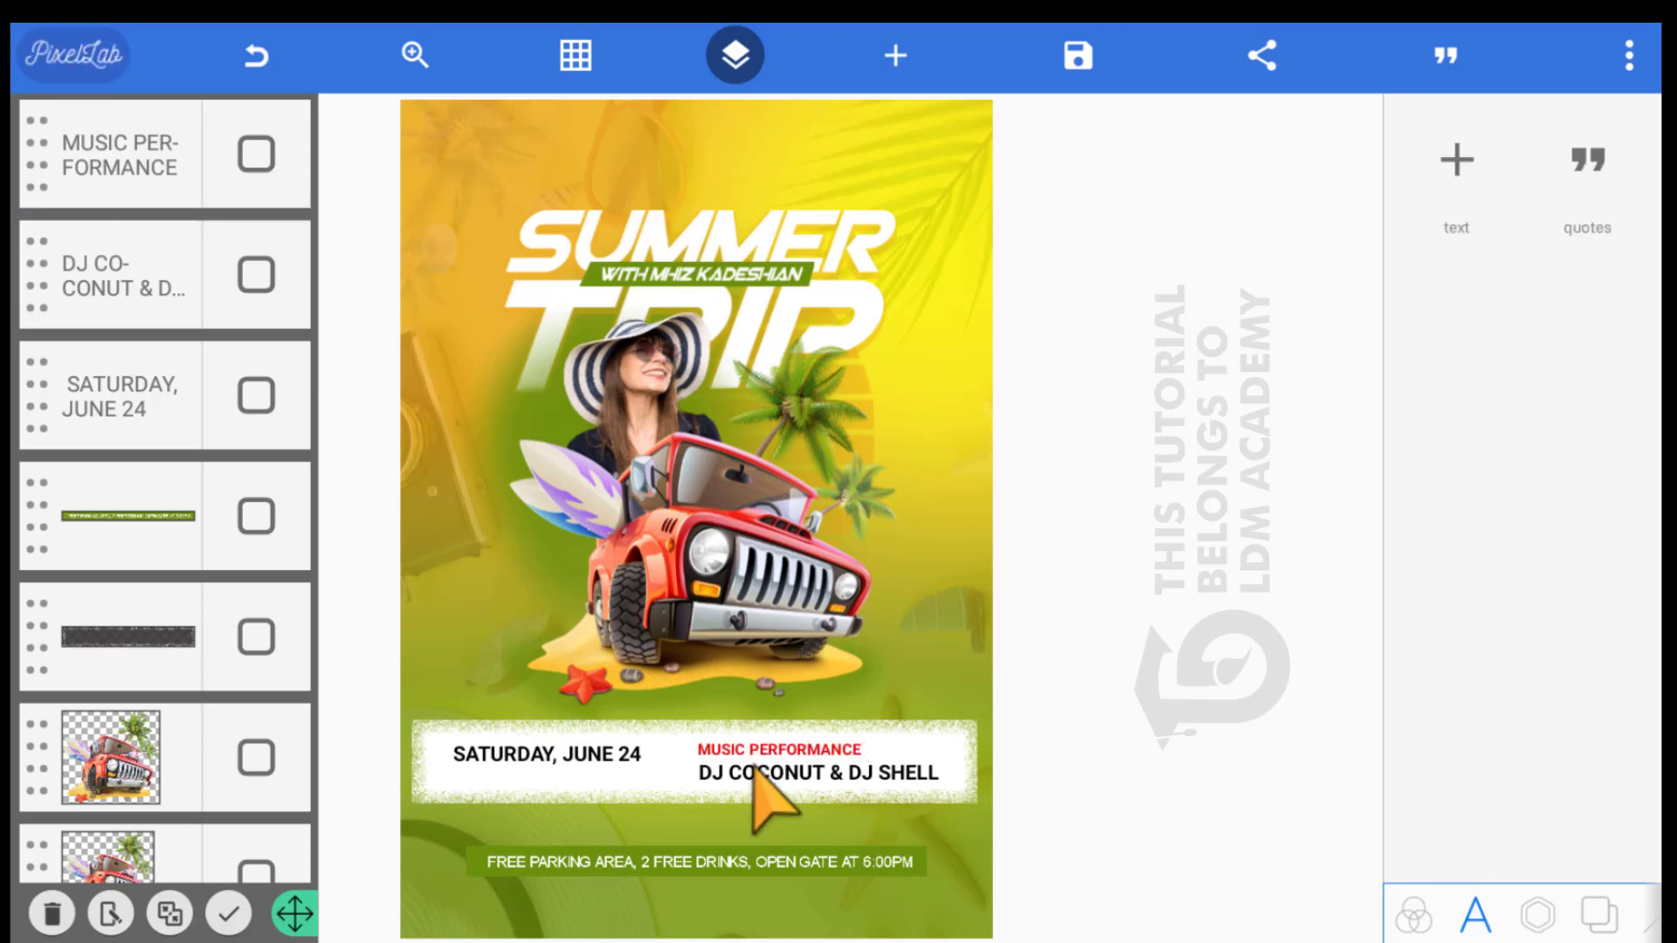
Duplicate the MUSIC PERFORMANCE text and place the copy directly below SATURDAY, JUNE 24, aligned to its left edge
click(751, 699)
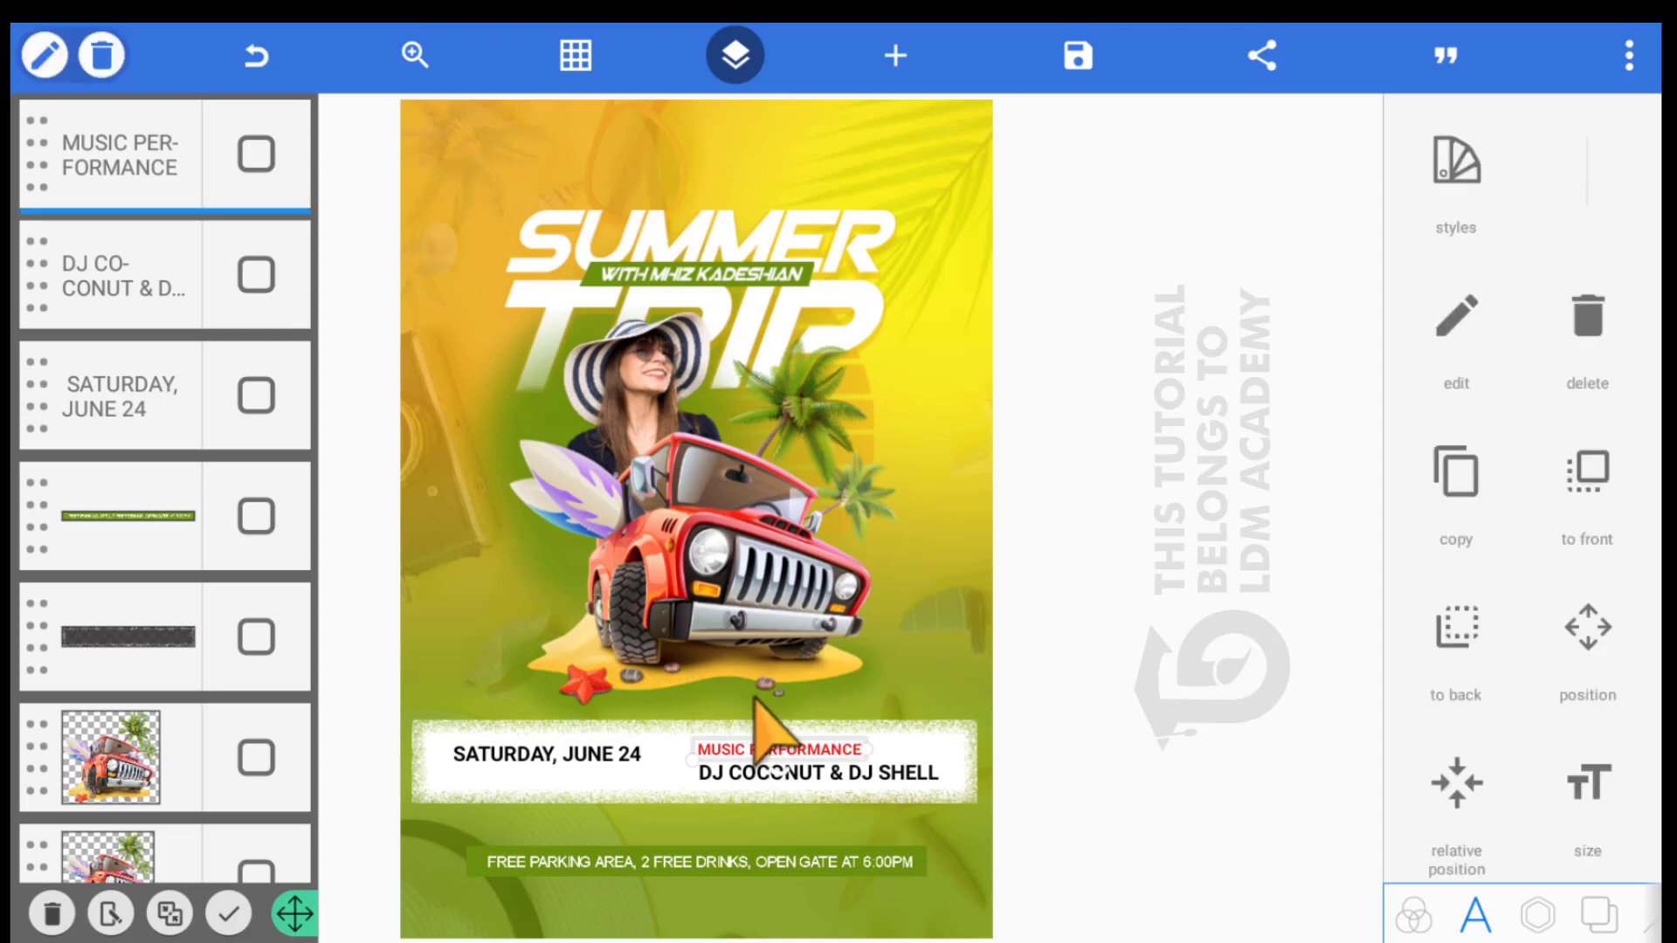
click(44, 63)
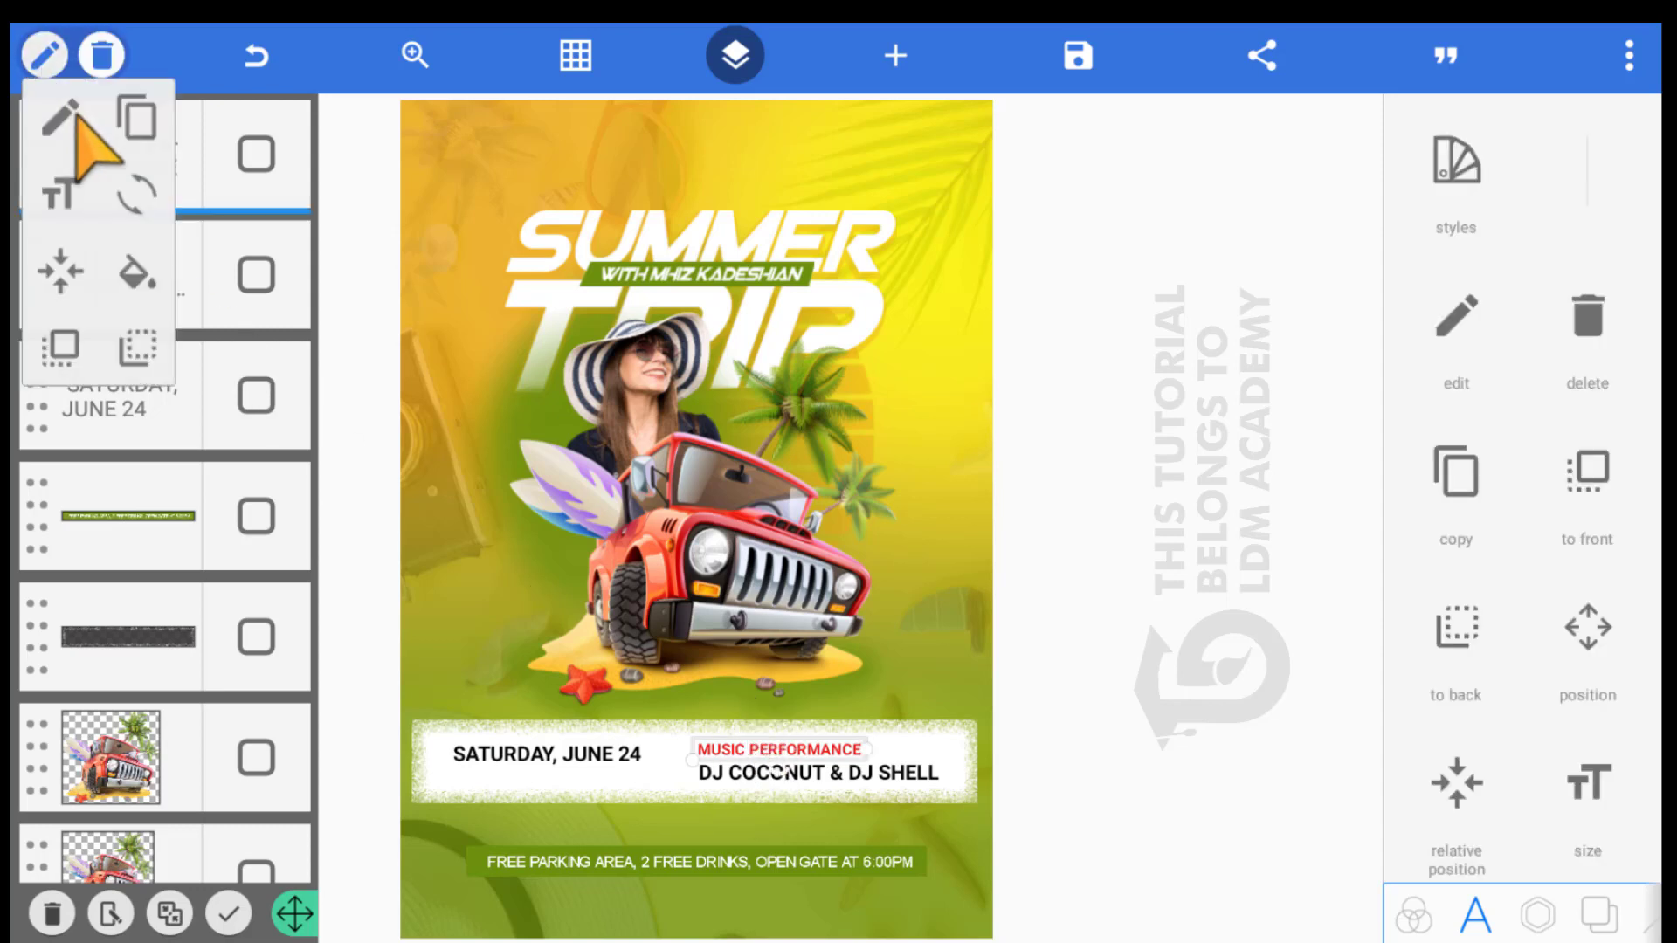
click(135, 120)
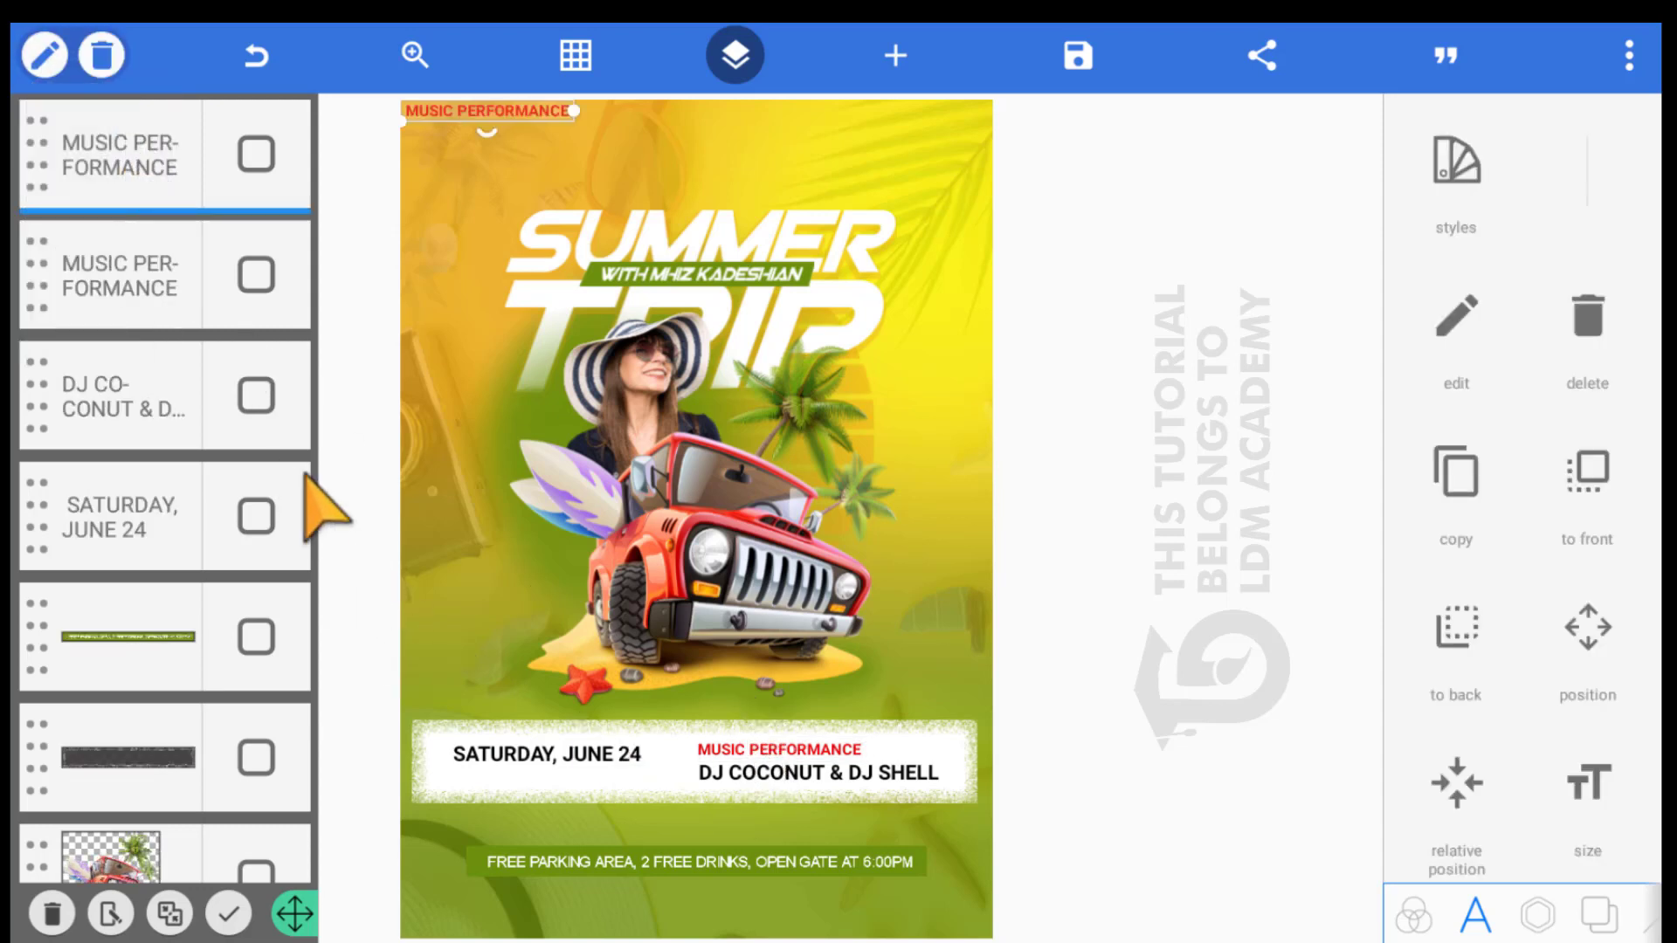
drag(434, 106, 479, 716)
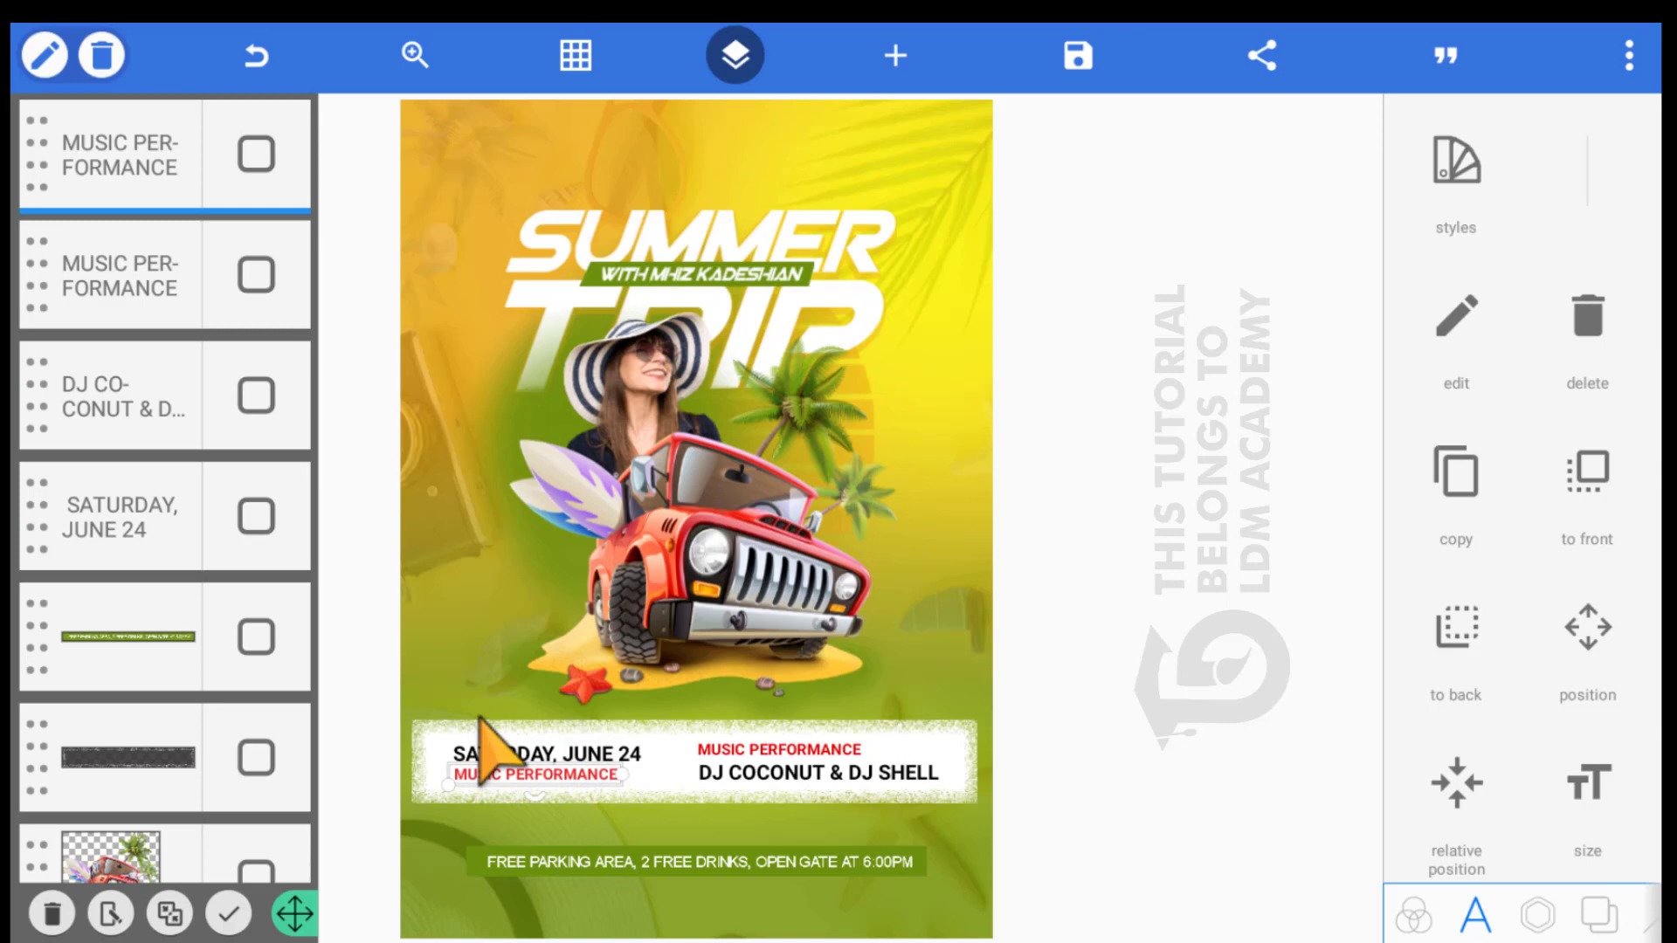
Replace the duplicated text below the date with "AT LABISTAR BEACH" copied from the Notepad notes
double_click(478, 717)
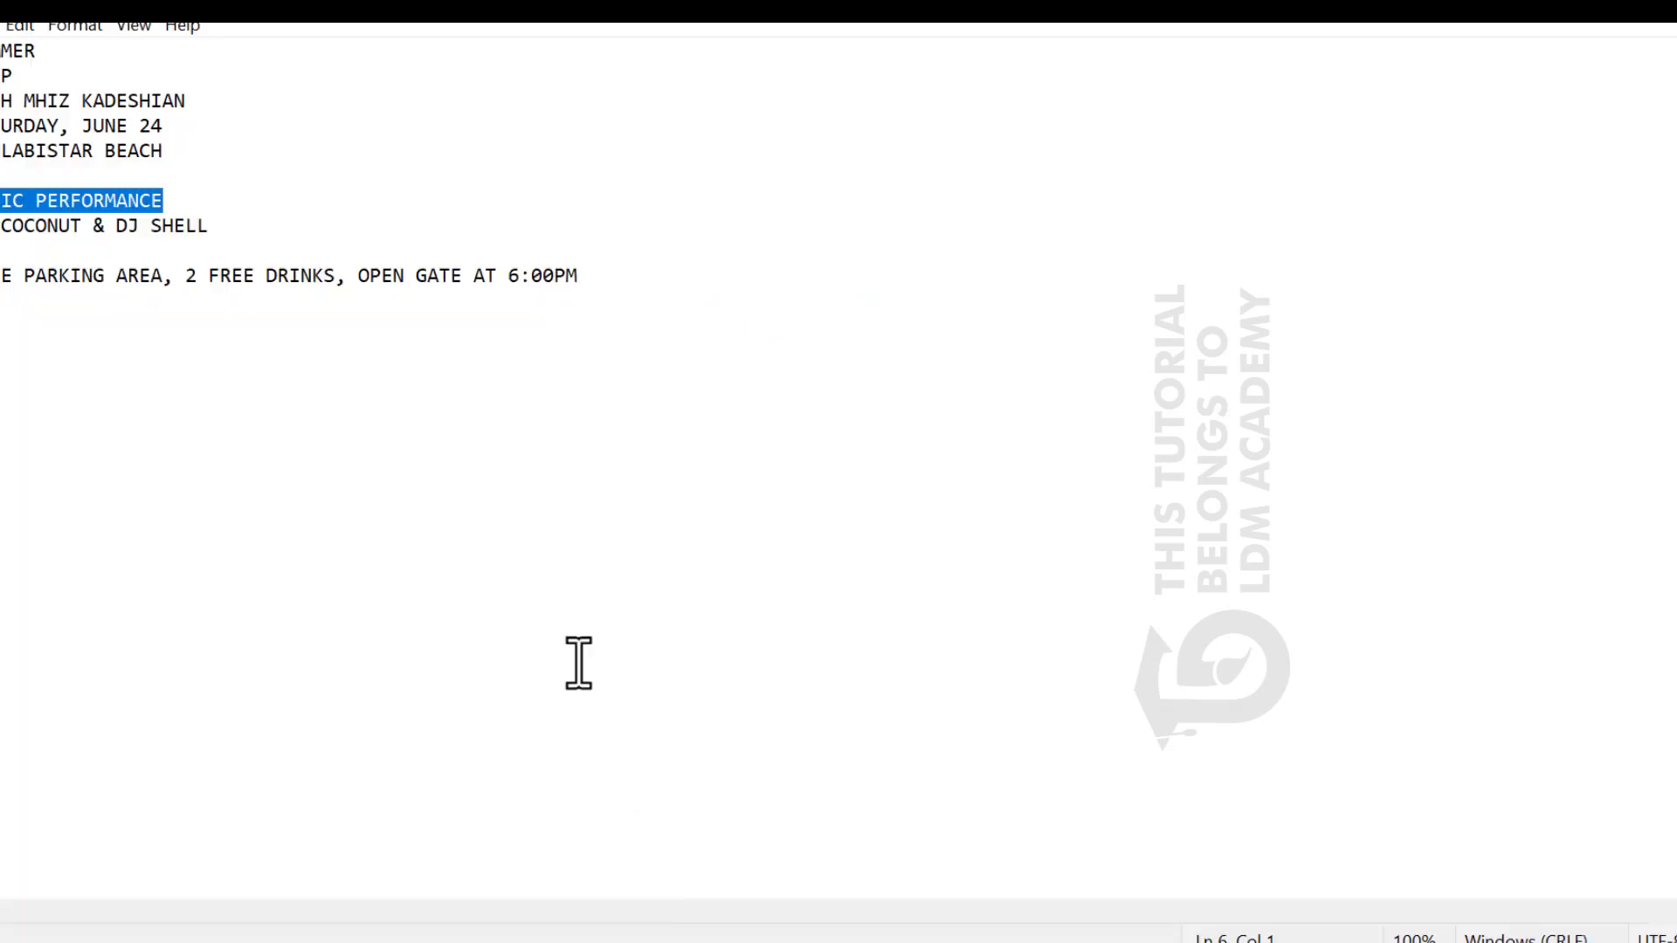
drag(157, 148, 56, 149)
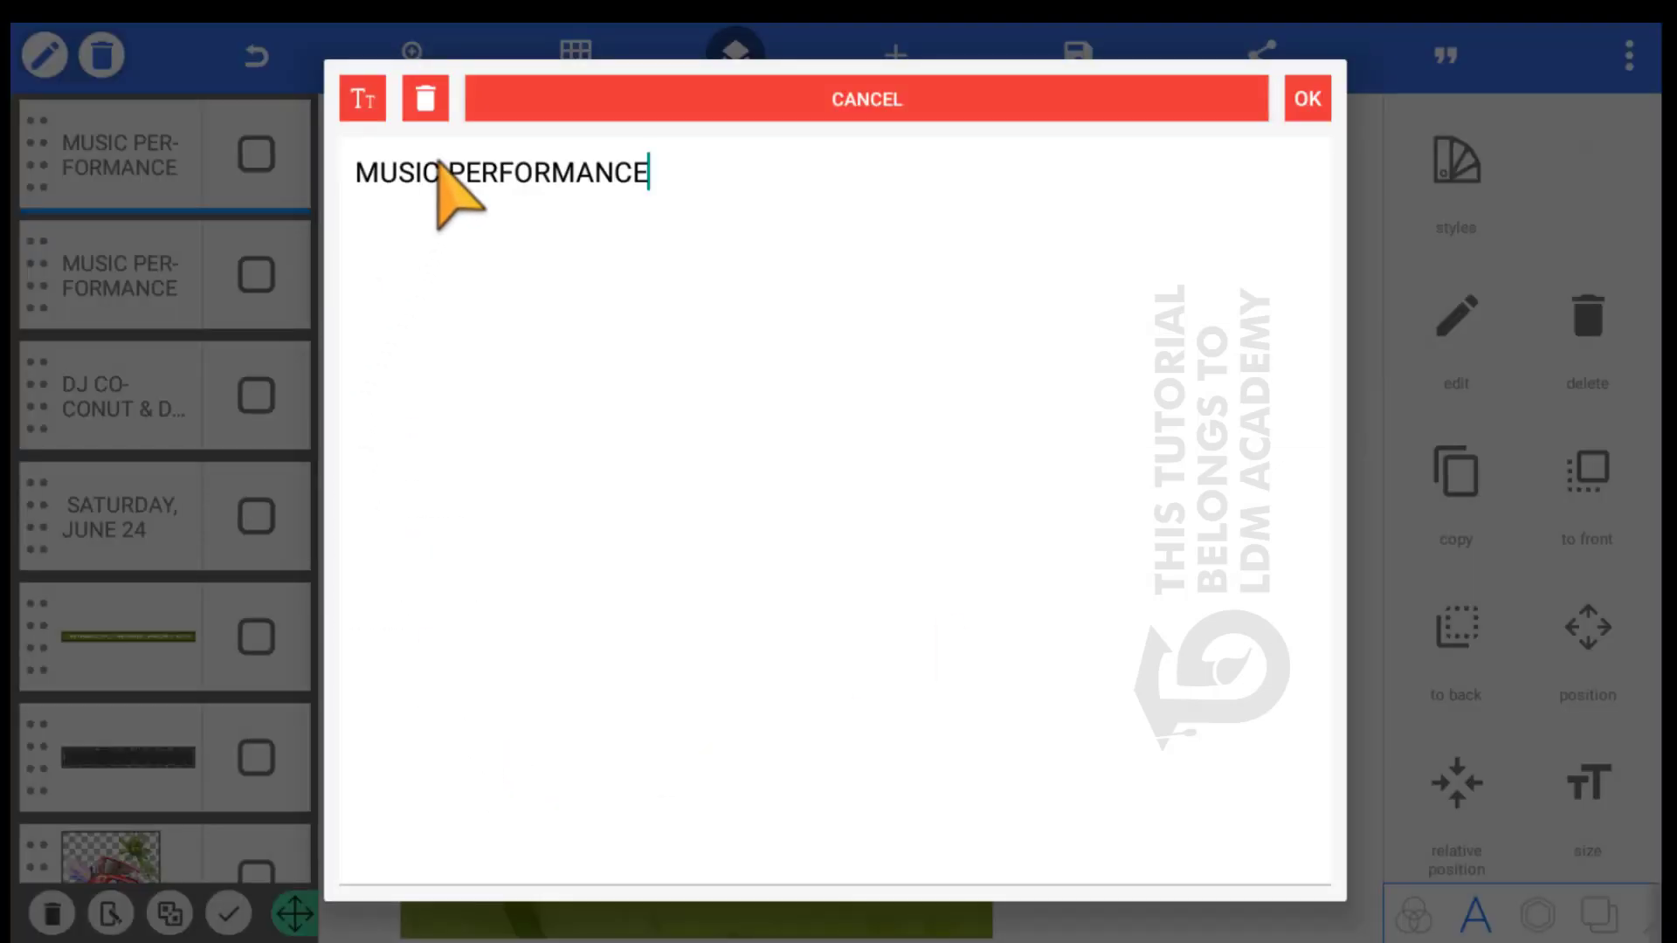
double_click(442, 170)
key(ctrl+a)
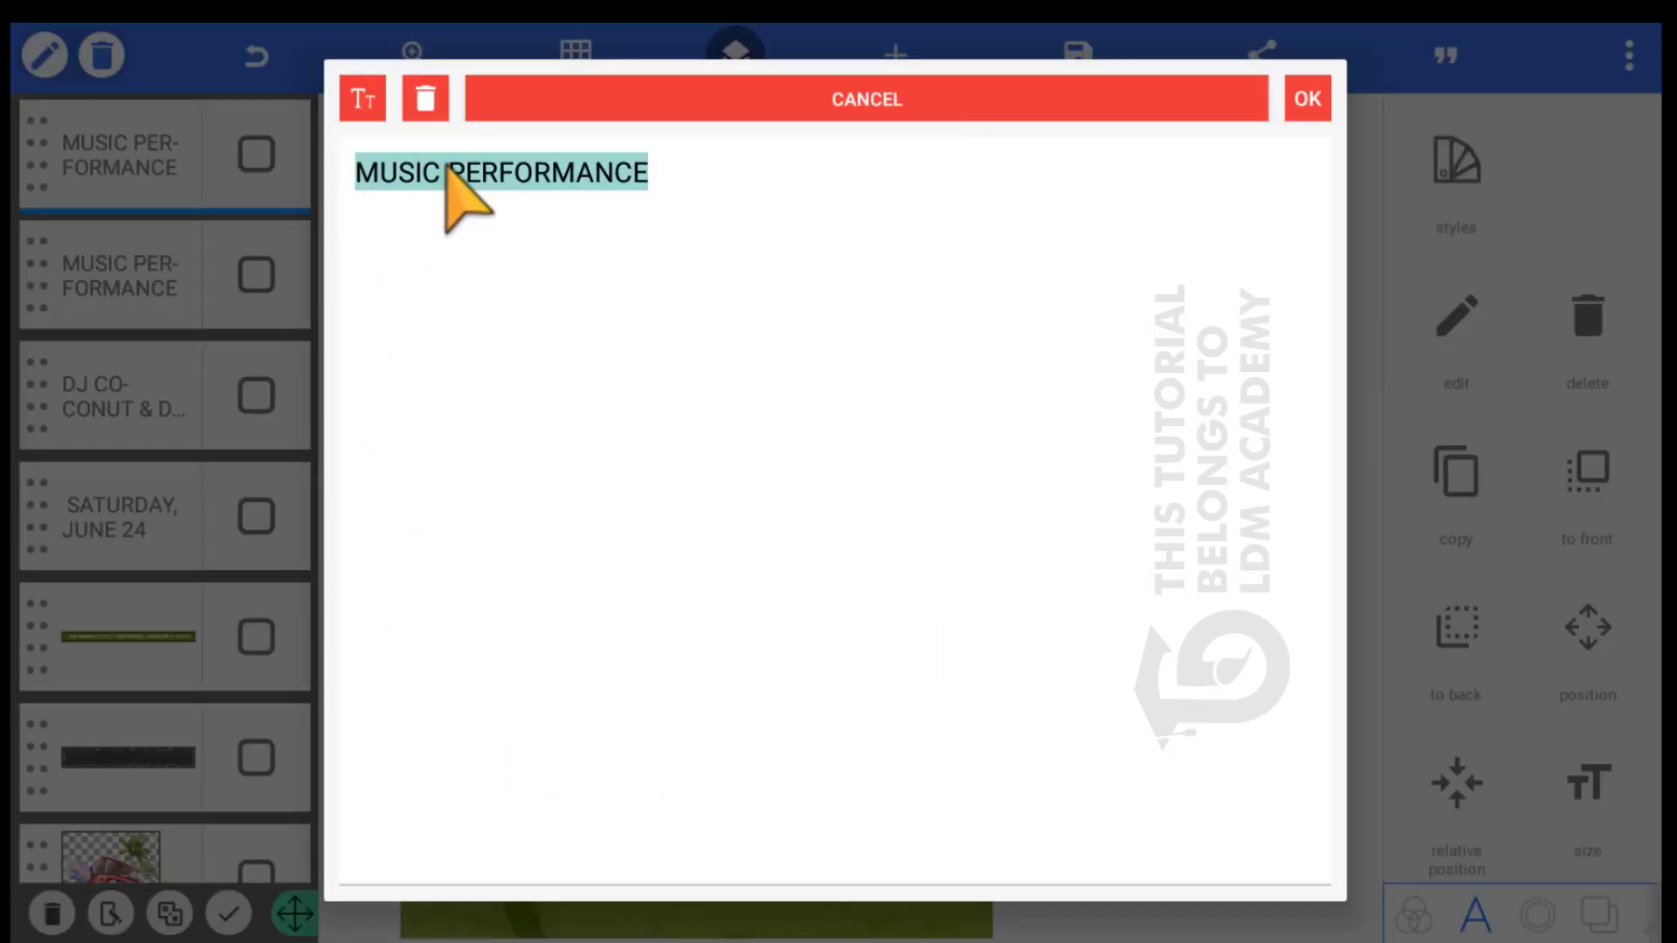
text(AT LABISTAR BEACH)
click(1307, 98)
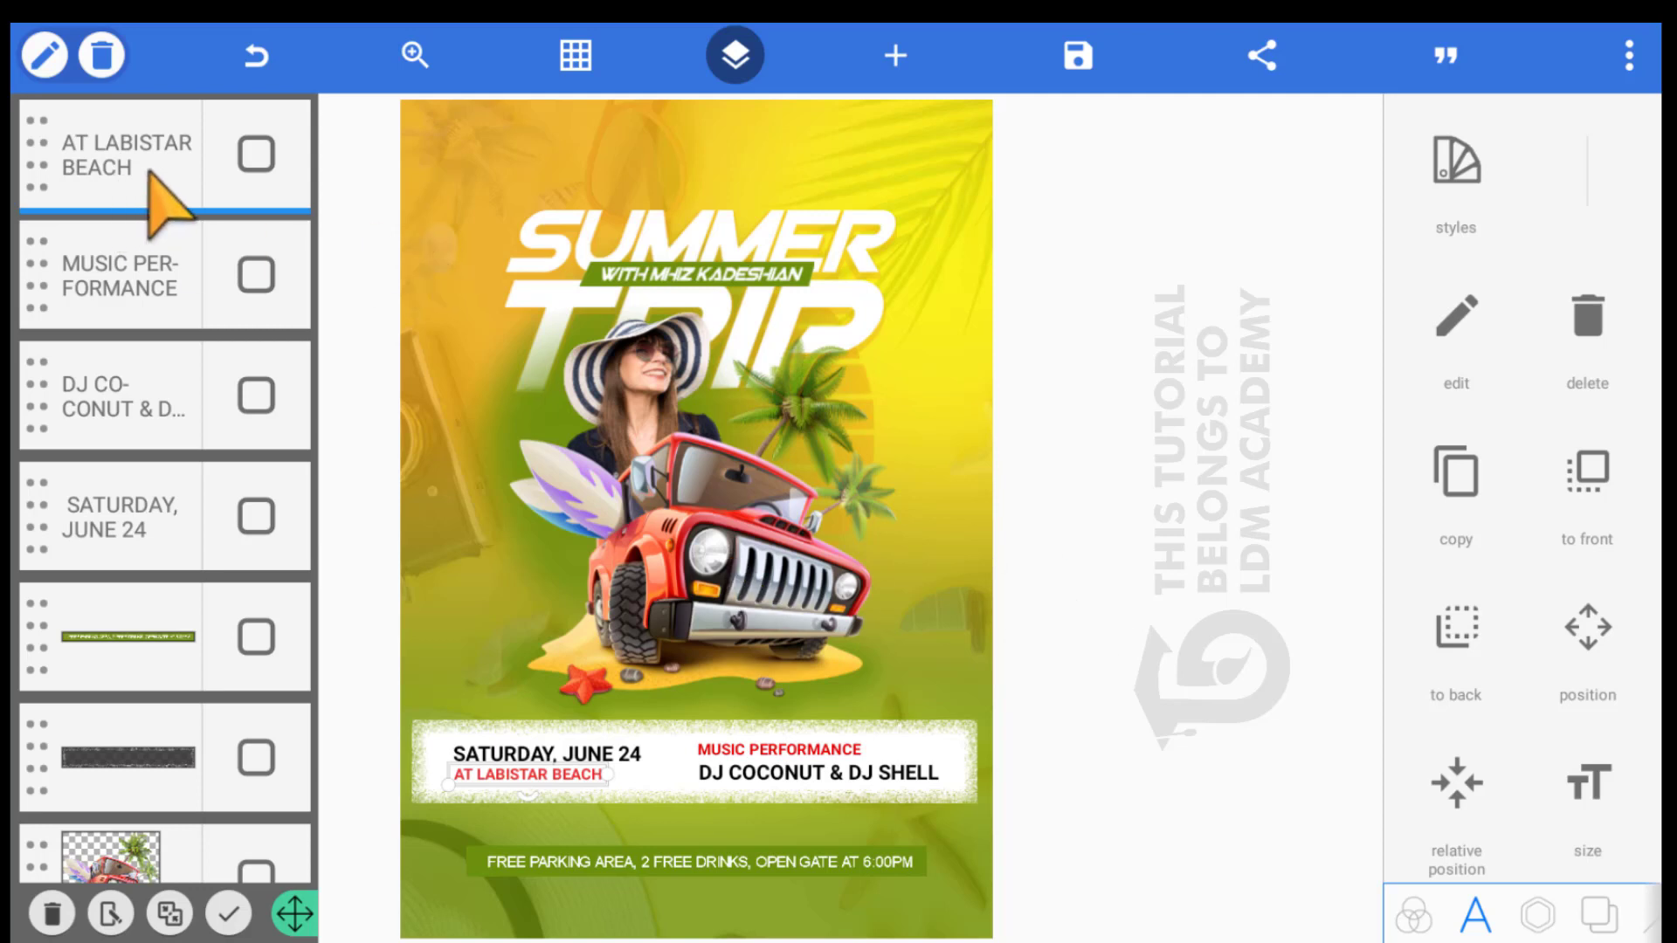
Merge the venue, music performance, DJ and date texts with the white scatter bar into one object
click(254, 154)
click(228, 264)
click(246, 384)
click(243, 504)
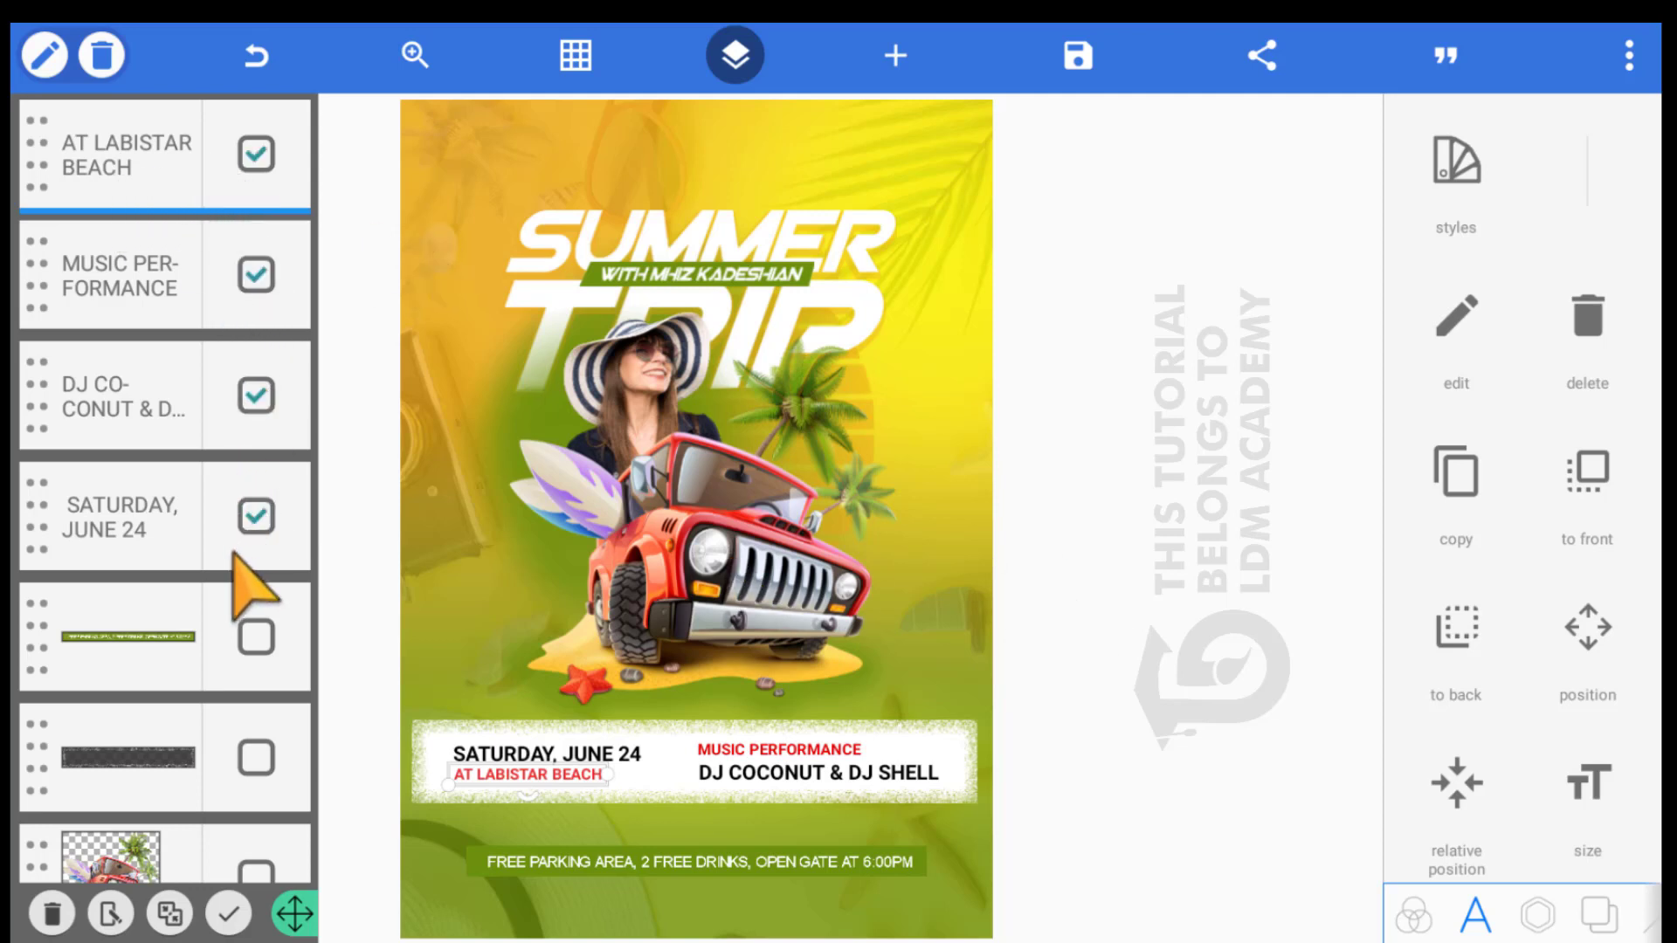
click(236, 720)
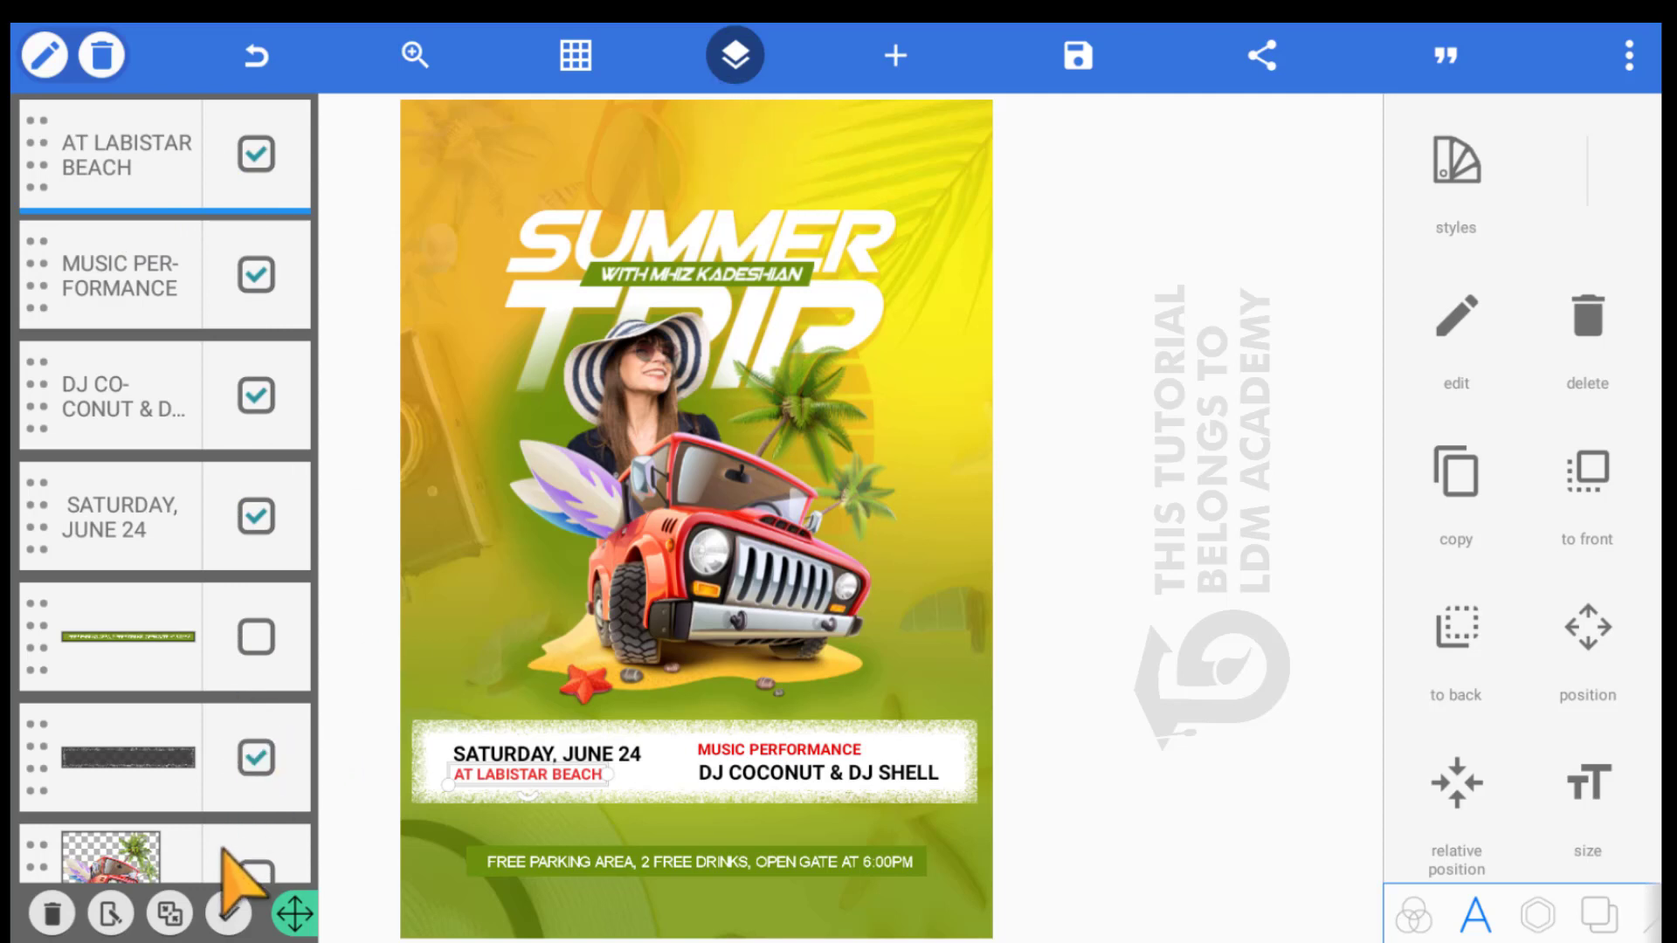
click(168, 908)
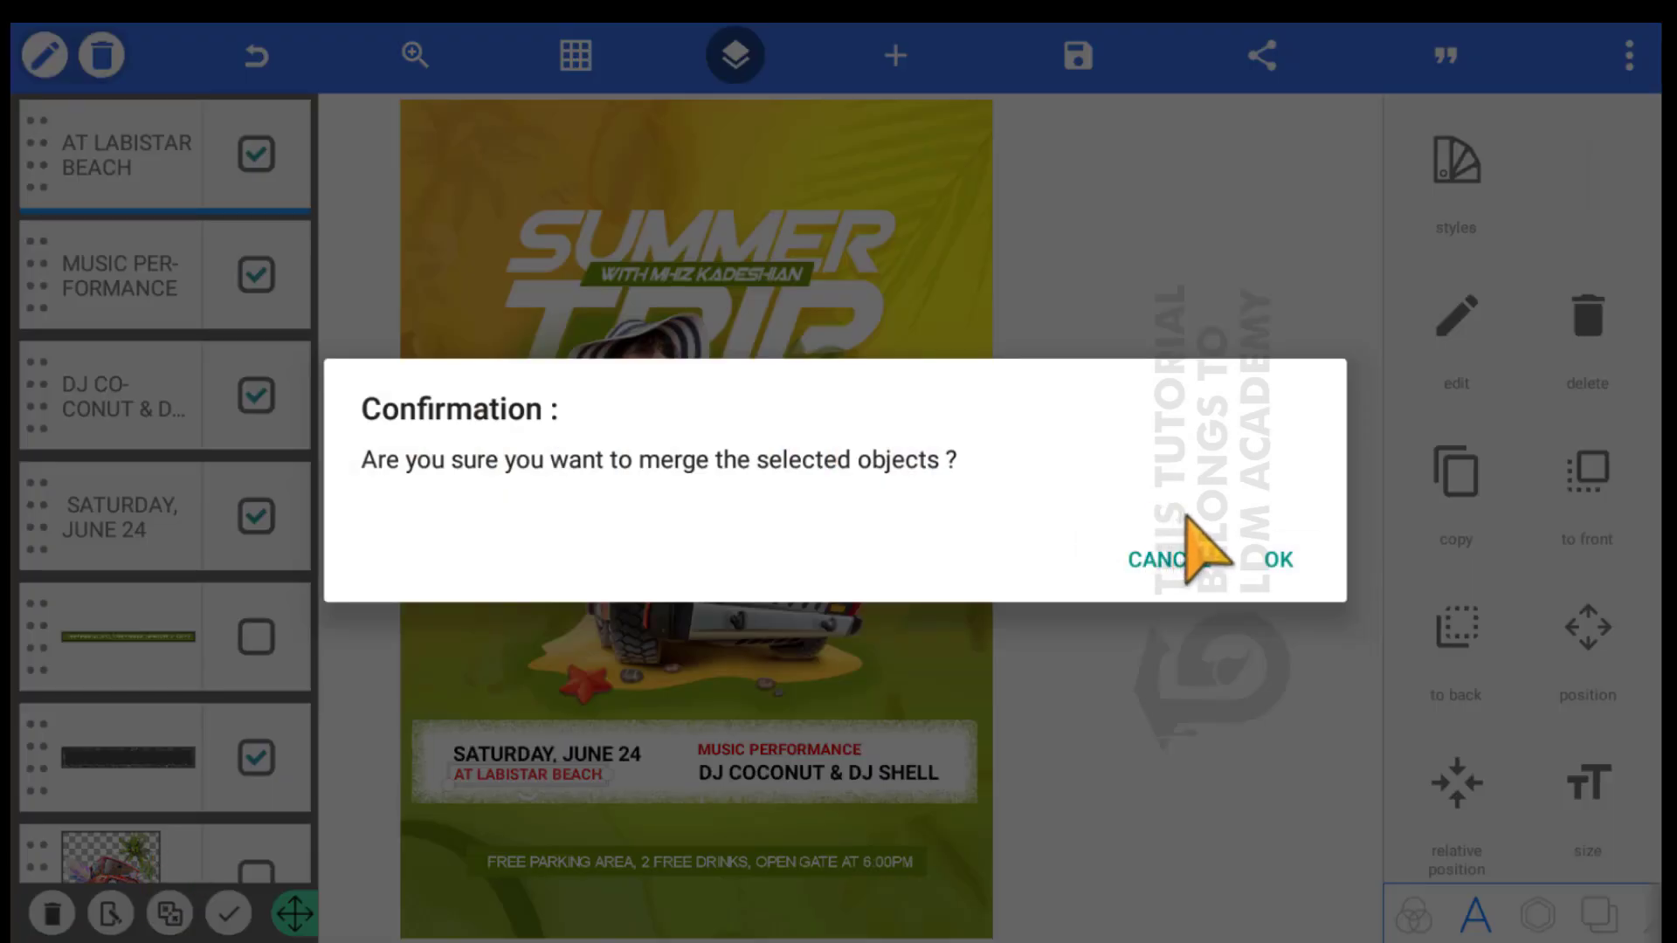
click(1187, 550)
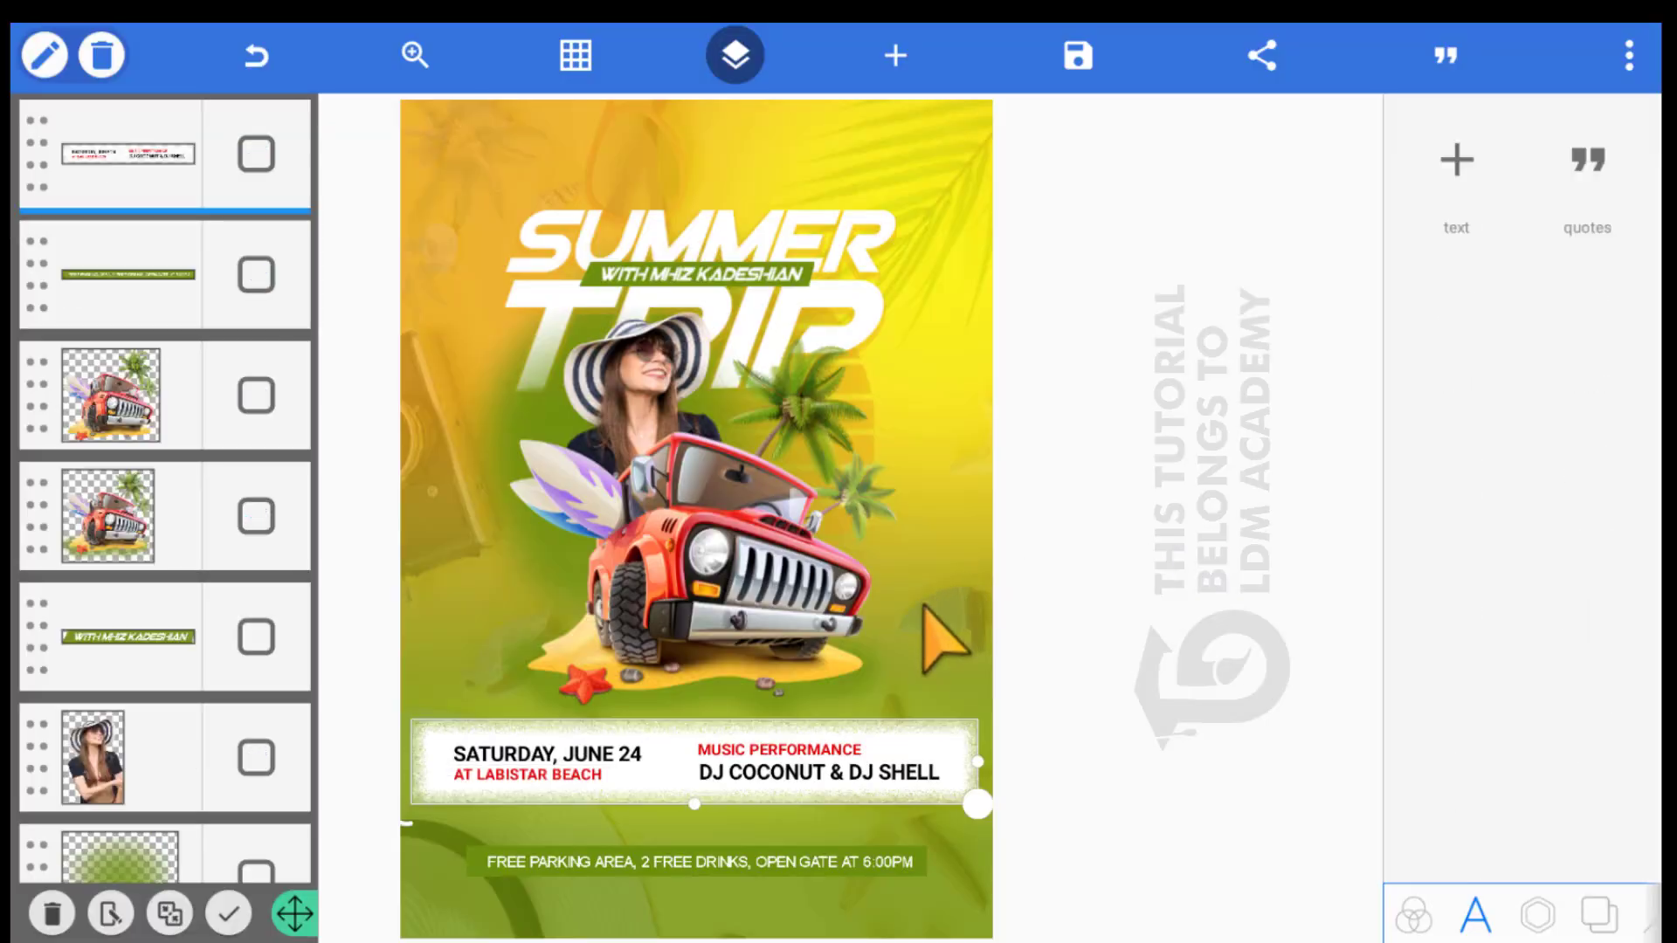
Scale down the merged white bar just above the green FREE PARKING AREA strip and centre it horizontally on the canvas
drag(914, 751, 769, 764)
mouse_move(684, 680)
mouse_down()
mouse_move(740, 725)
mouse_move(759, 718)
mouse_up()
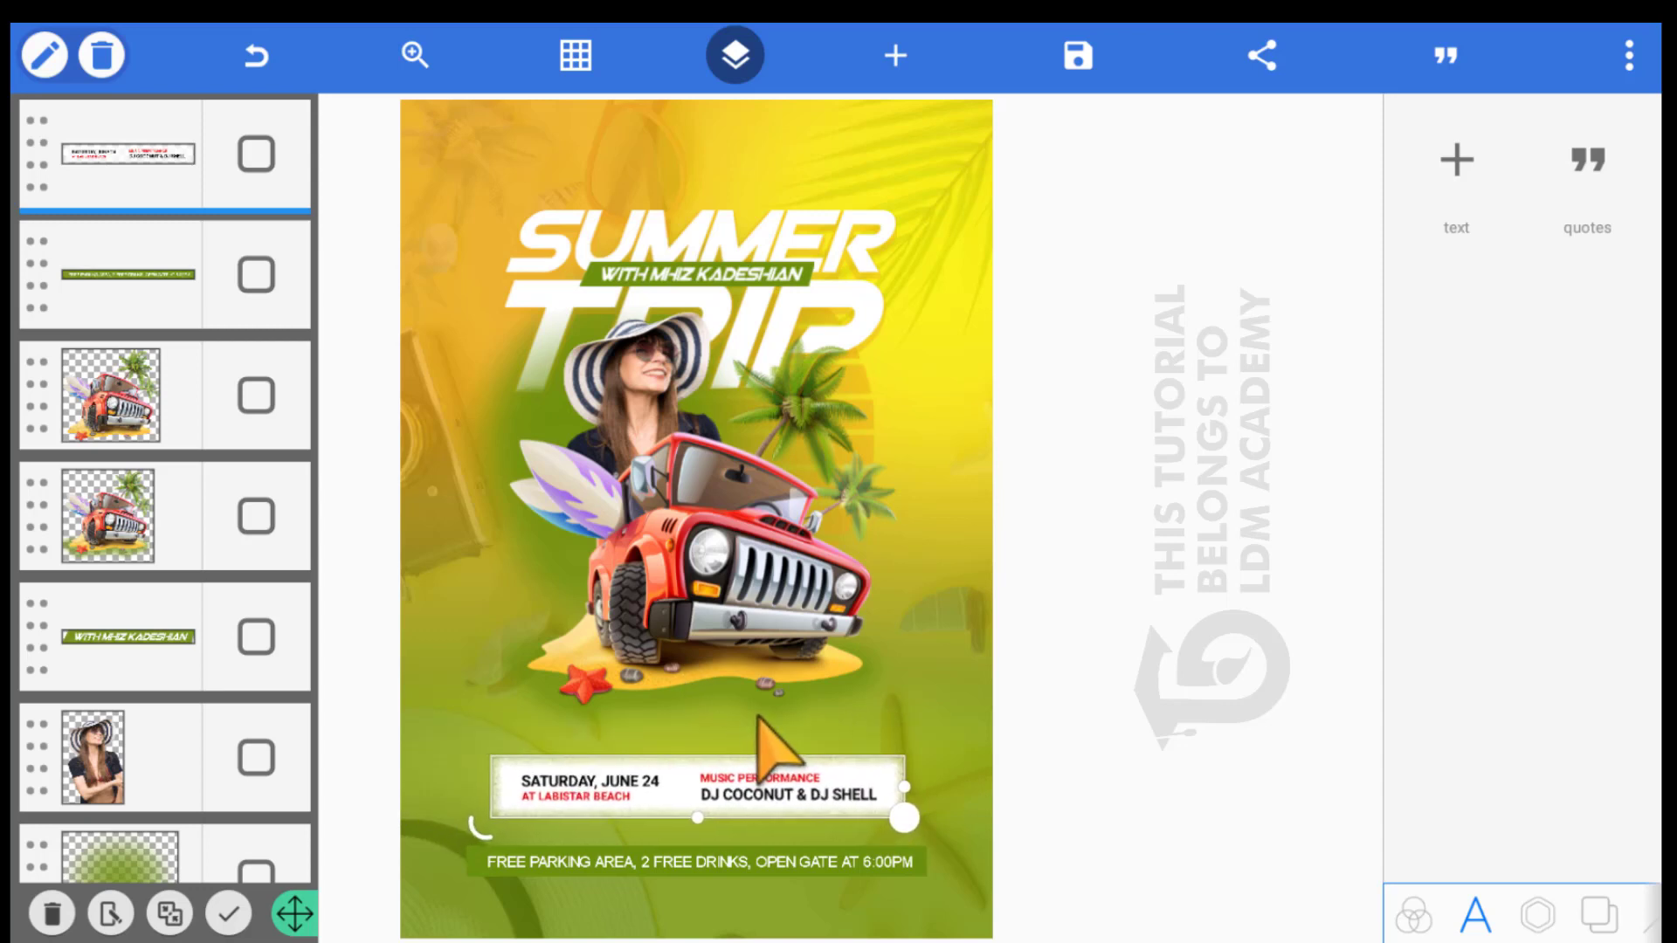
click(39, 54)
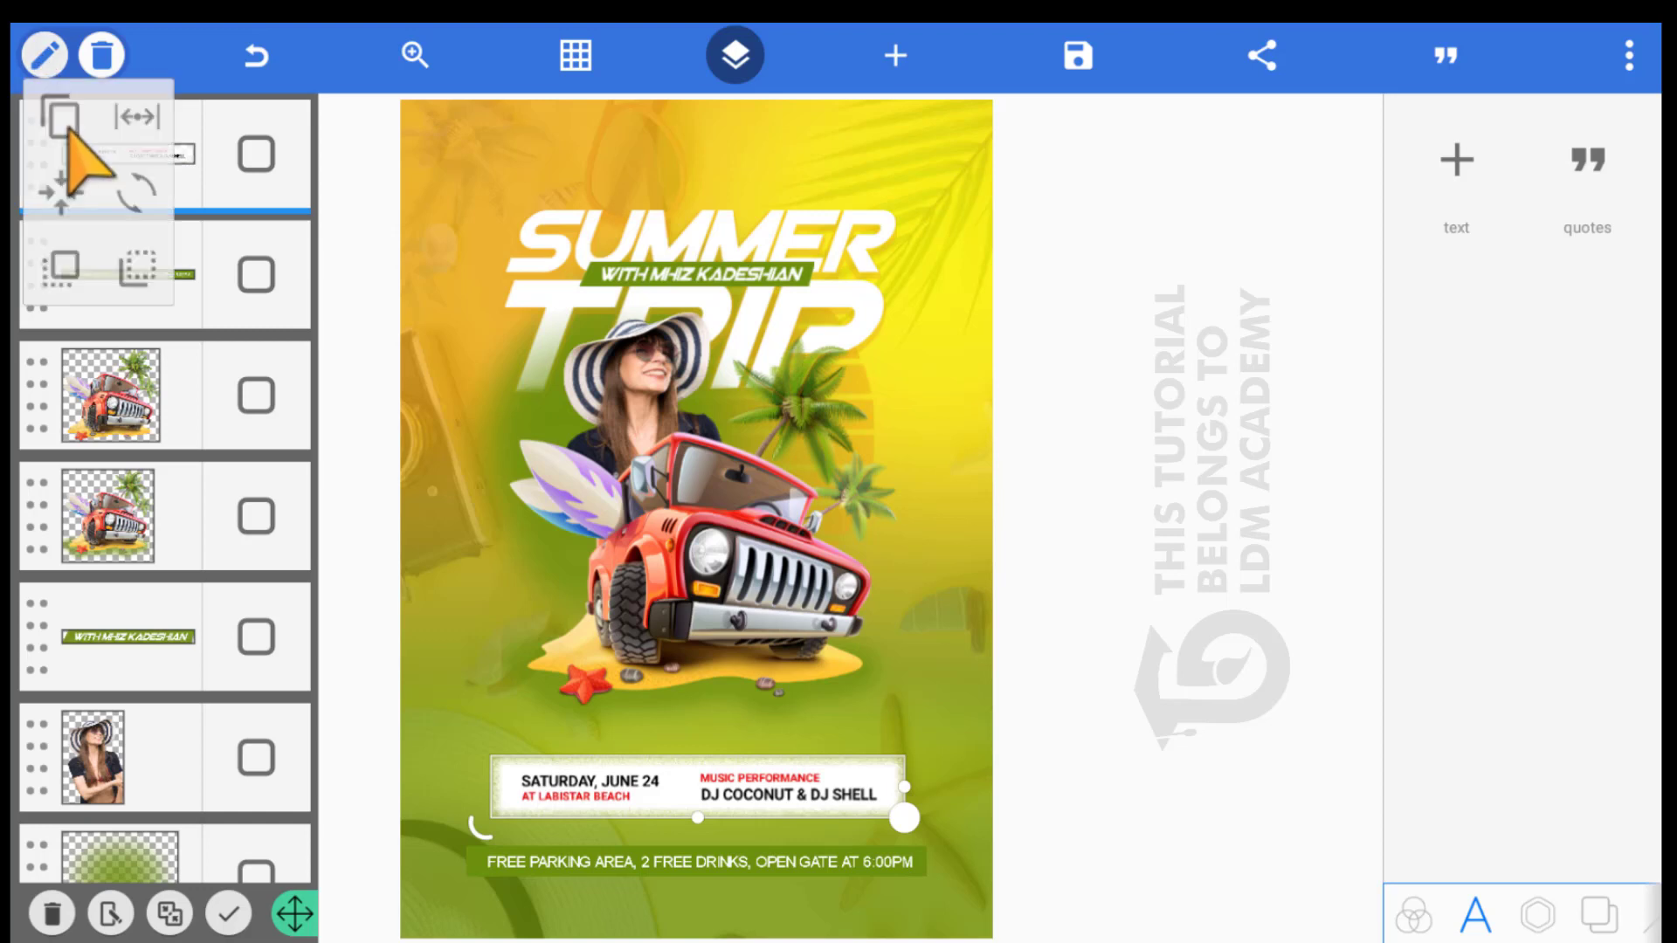
click(83, 191)
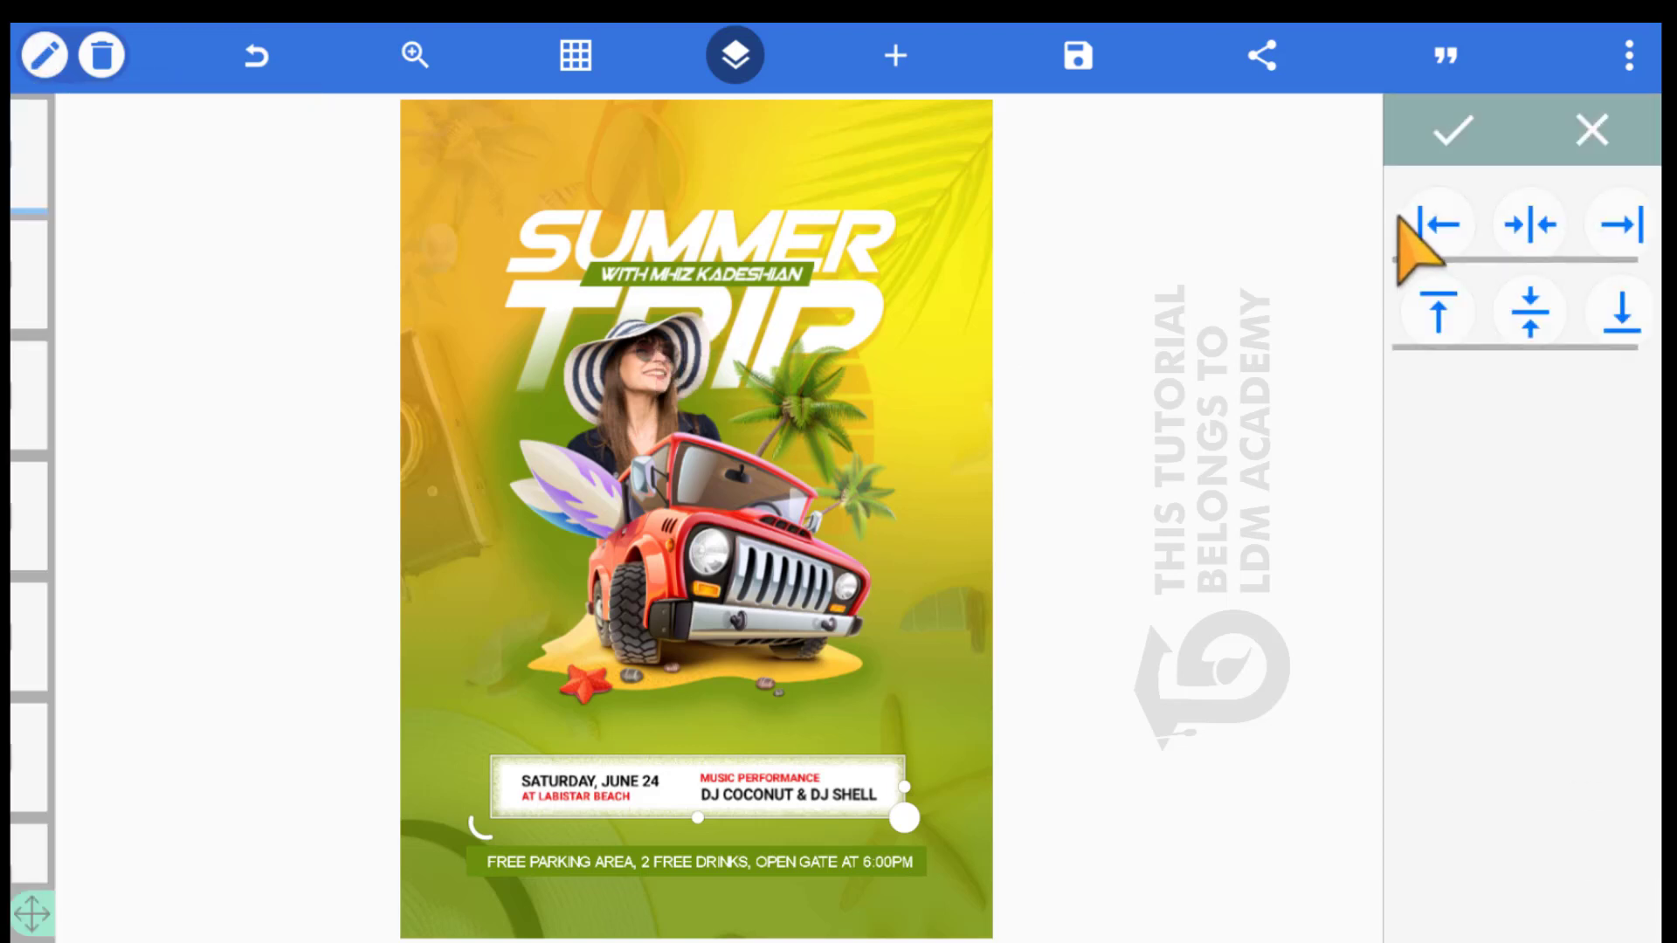
click(1528, 223)
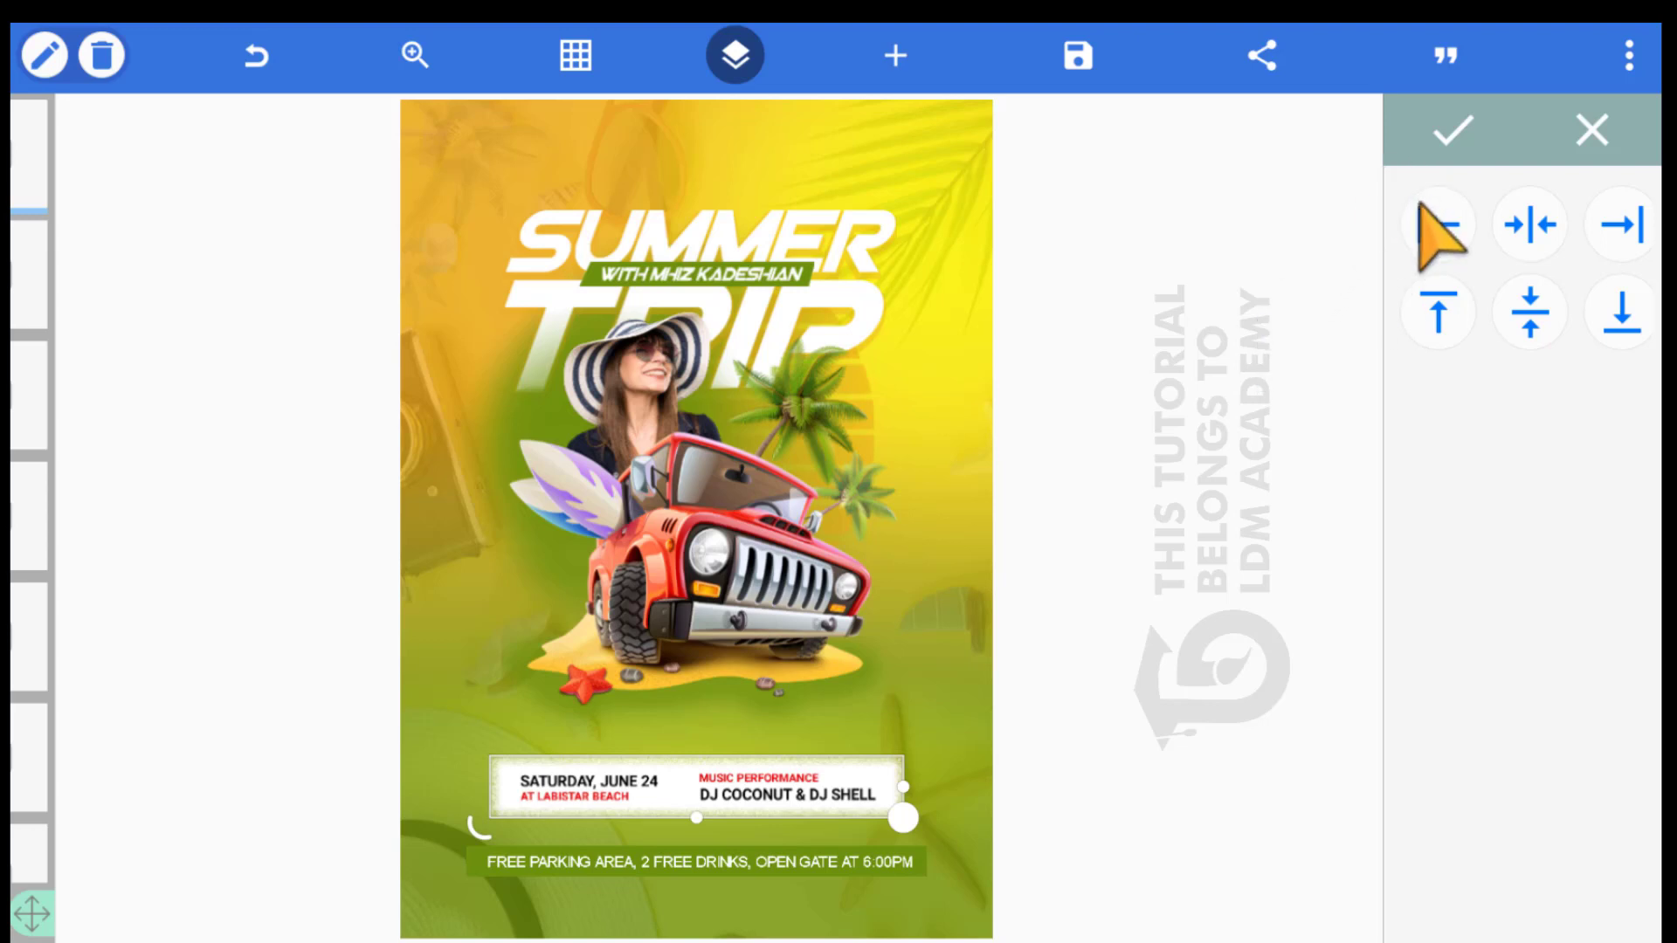
click(1452, 131)
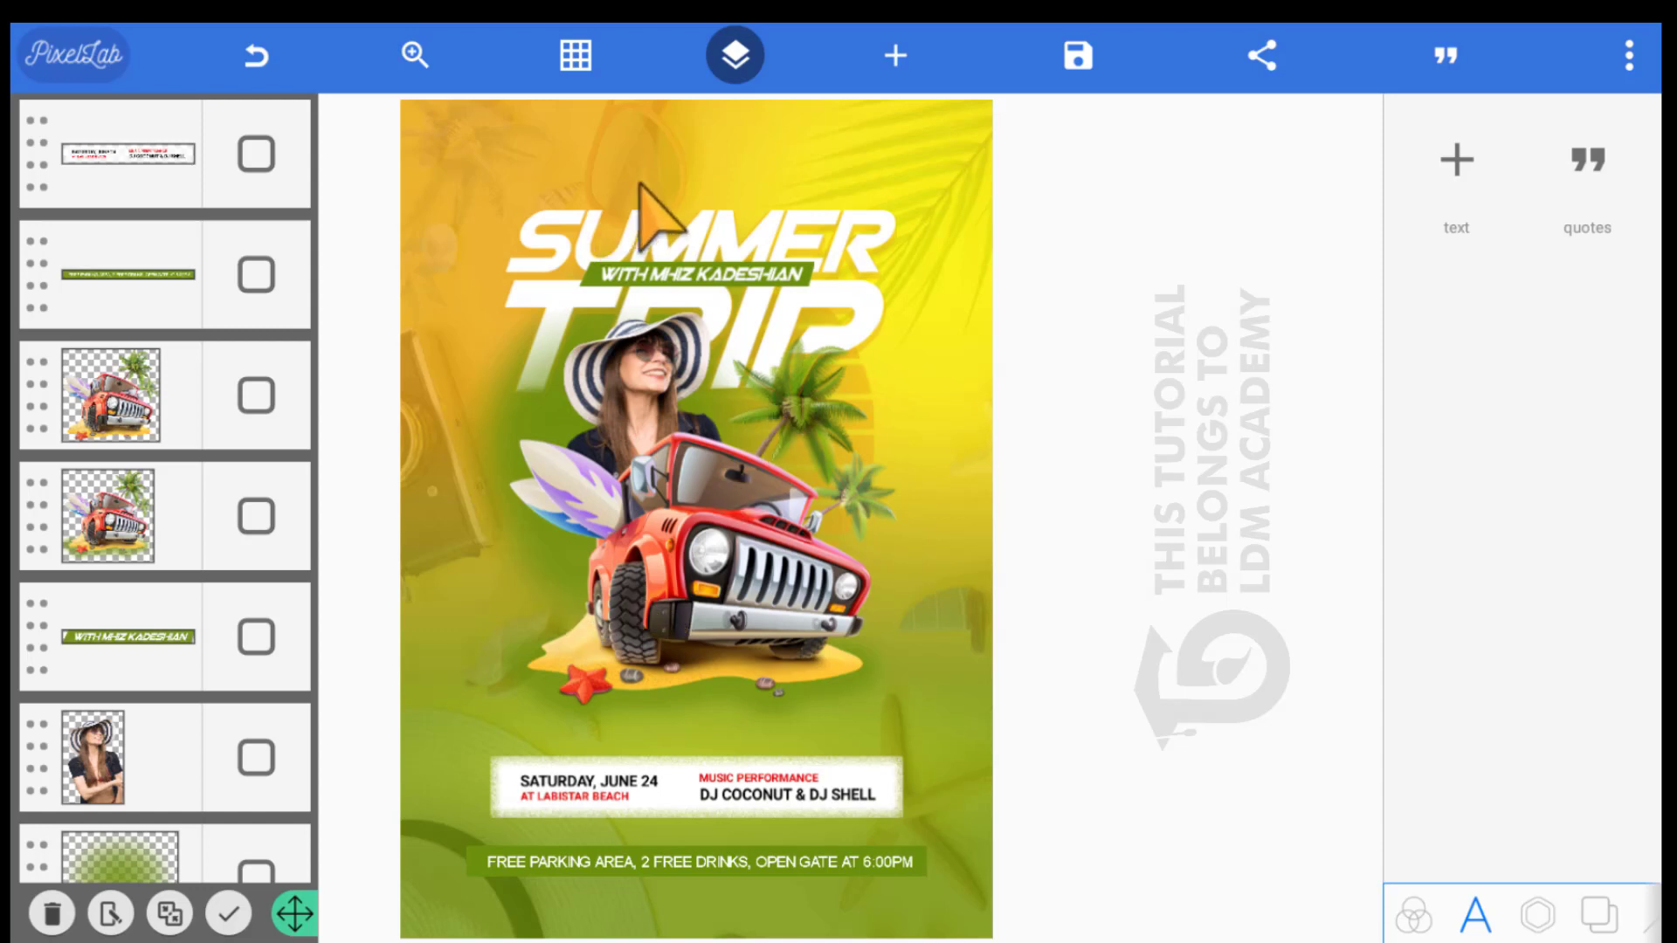
Leave layer multi-selection and select the SUMMER TRIP title layer on the flyer
scroll(118, 611, down, 3)
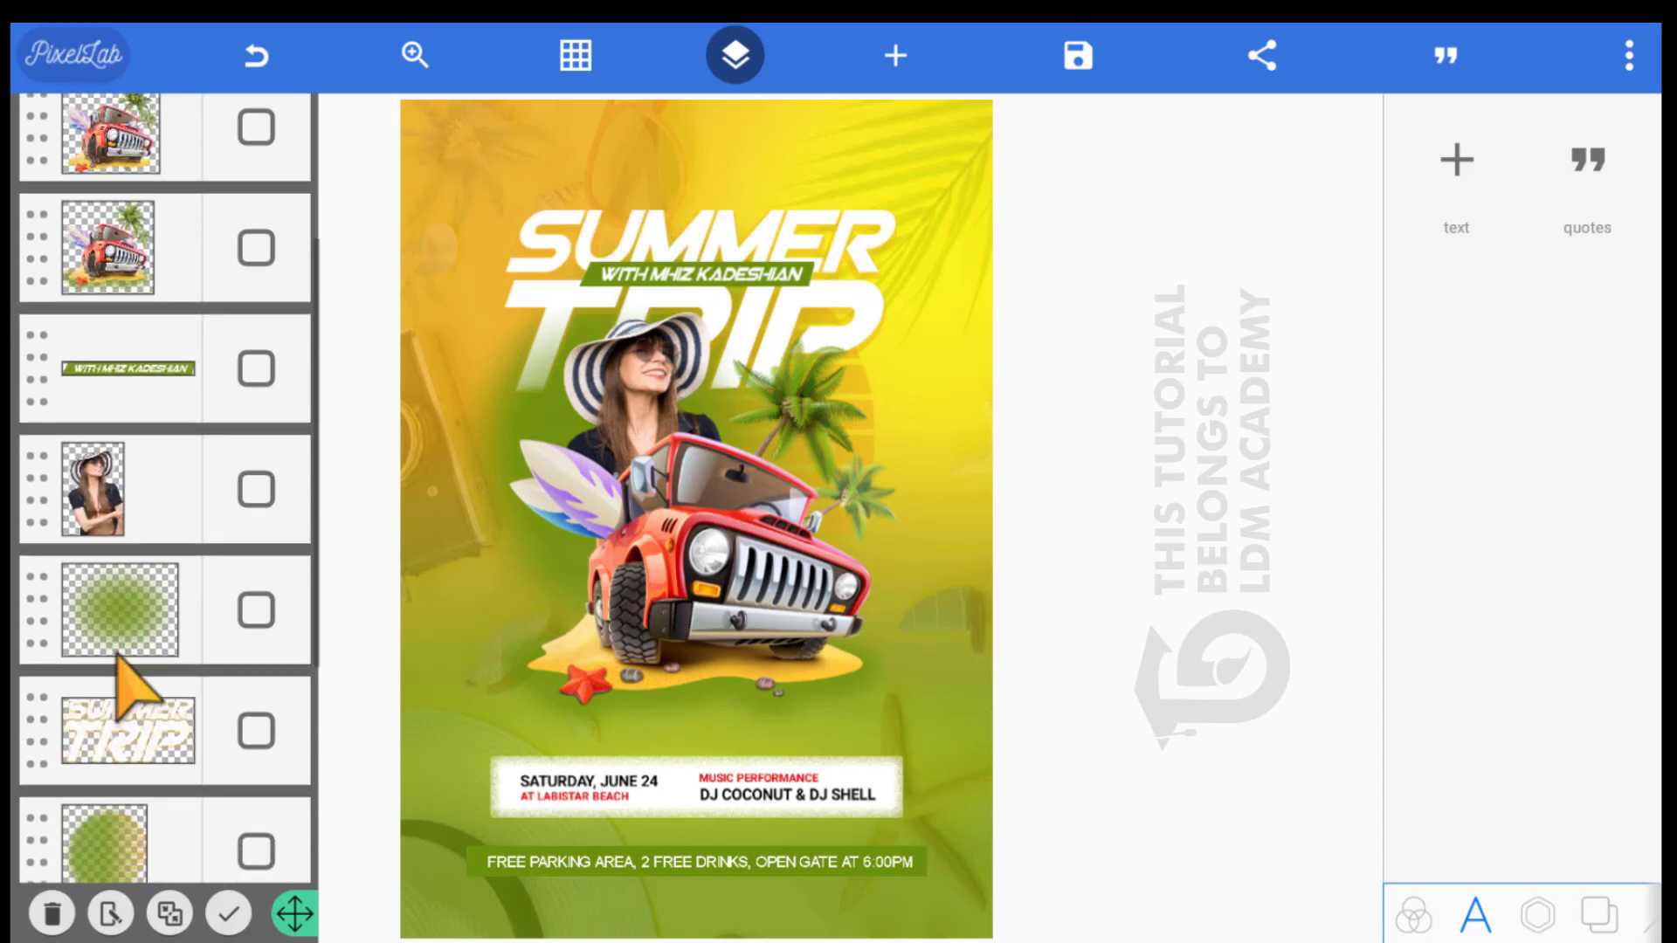
click(118, 681)
click(709, 57)
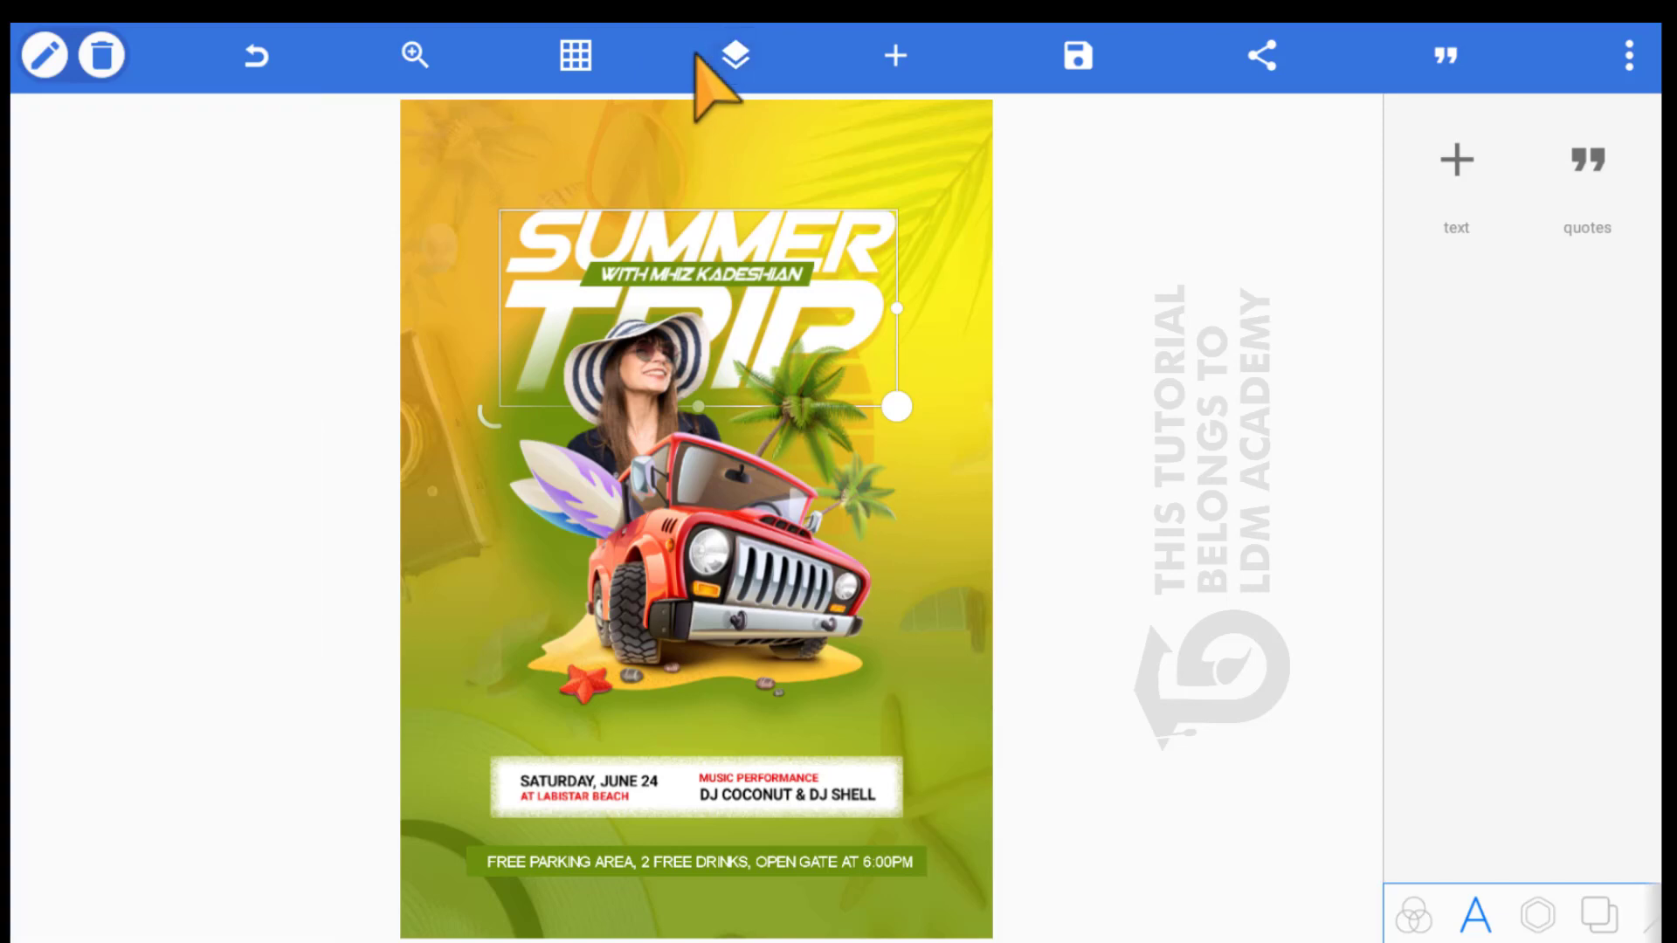
click(709, 58)
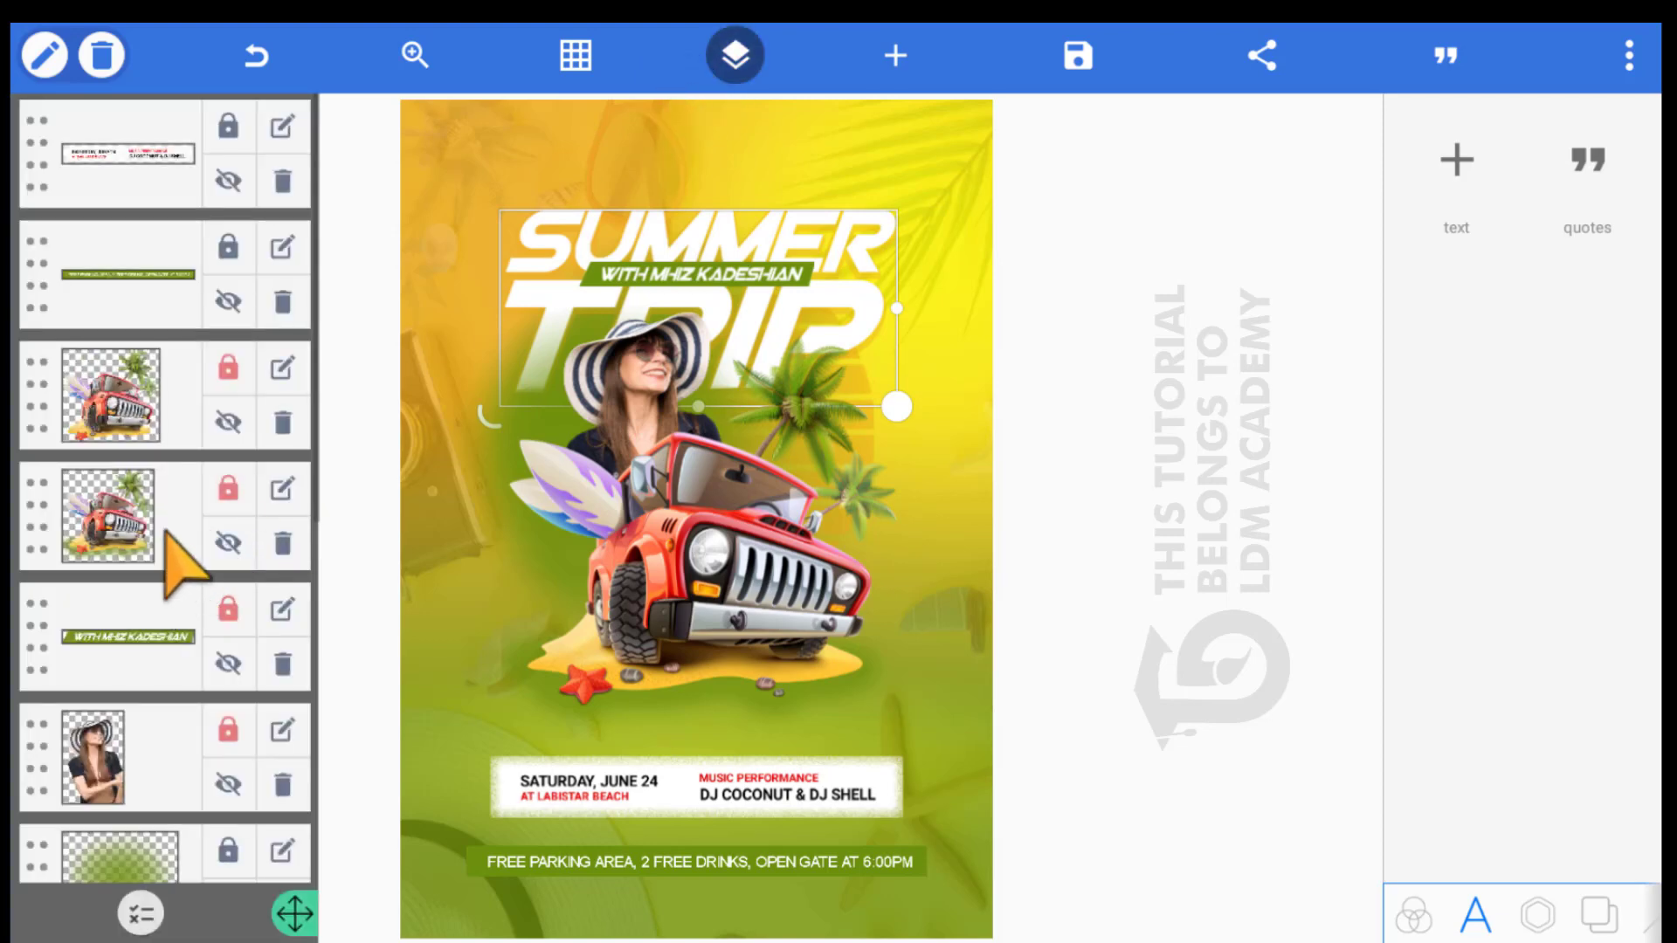
scroll(179, 563, down, 7)
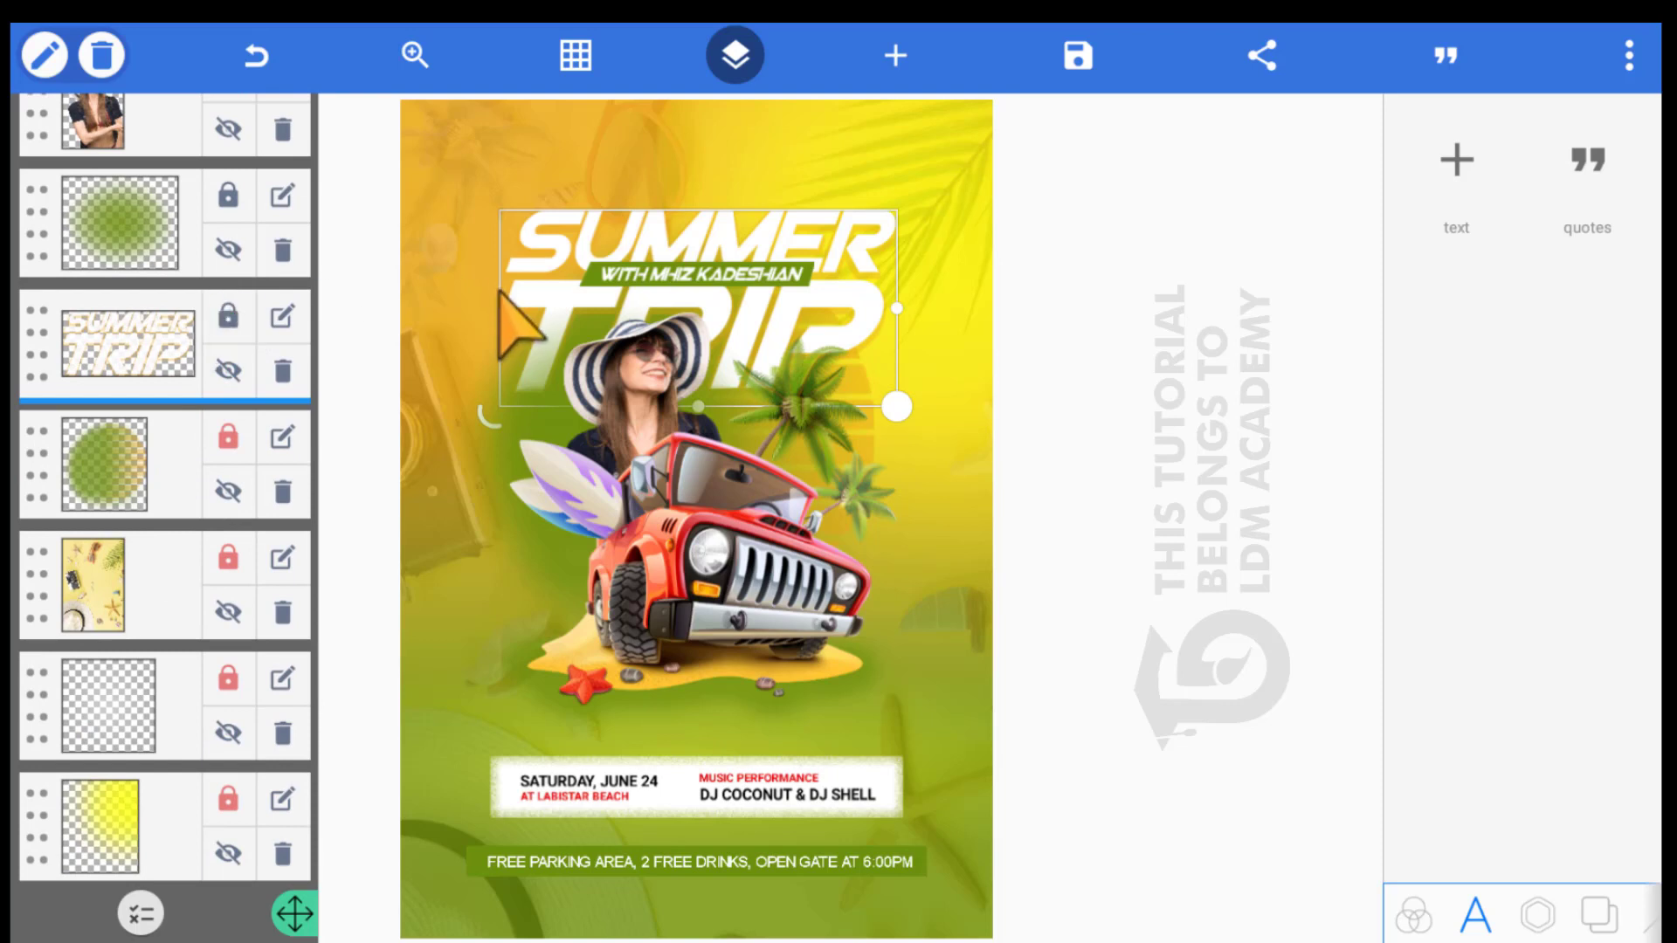
click(516, 323)
click(505, 265)
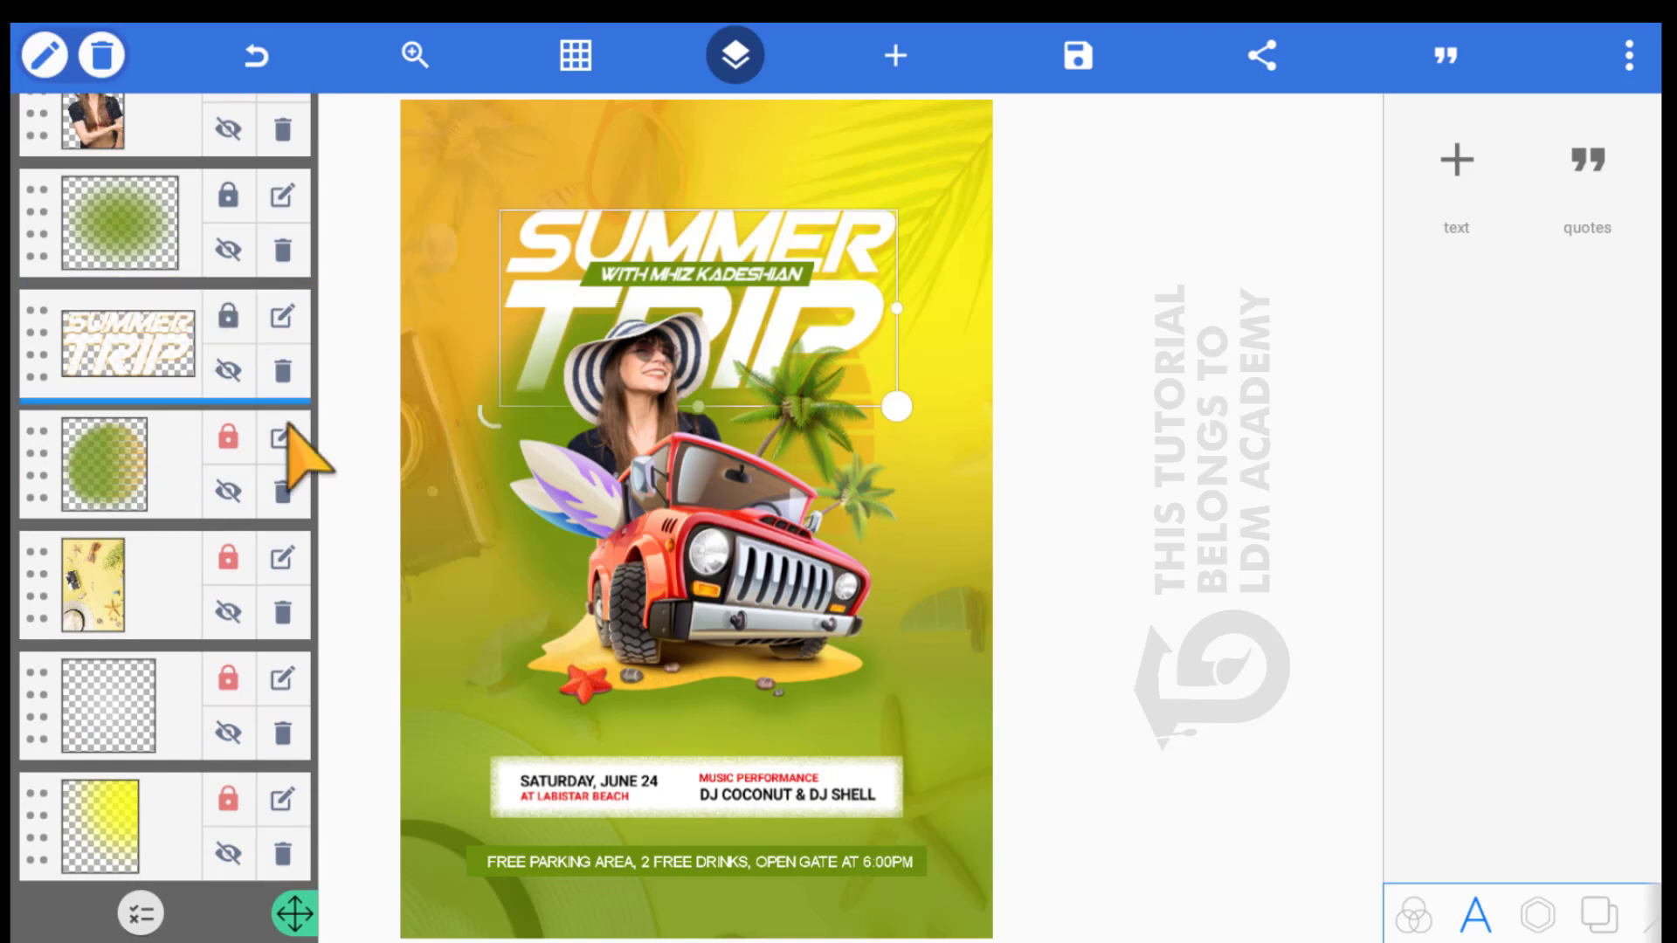
Lock the green glow below the woman, the green FREE PARKING AREA strip and the white event details bar
scroll(175, 340, up, 3)
scroll(188, 358, up, 1)
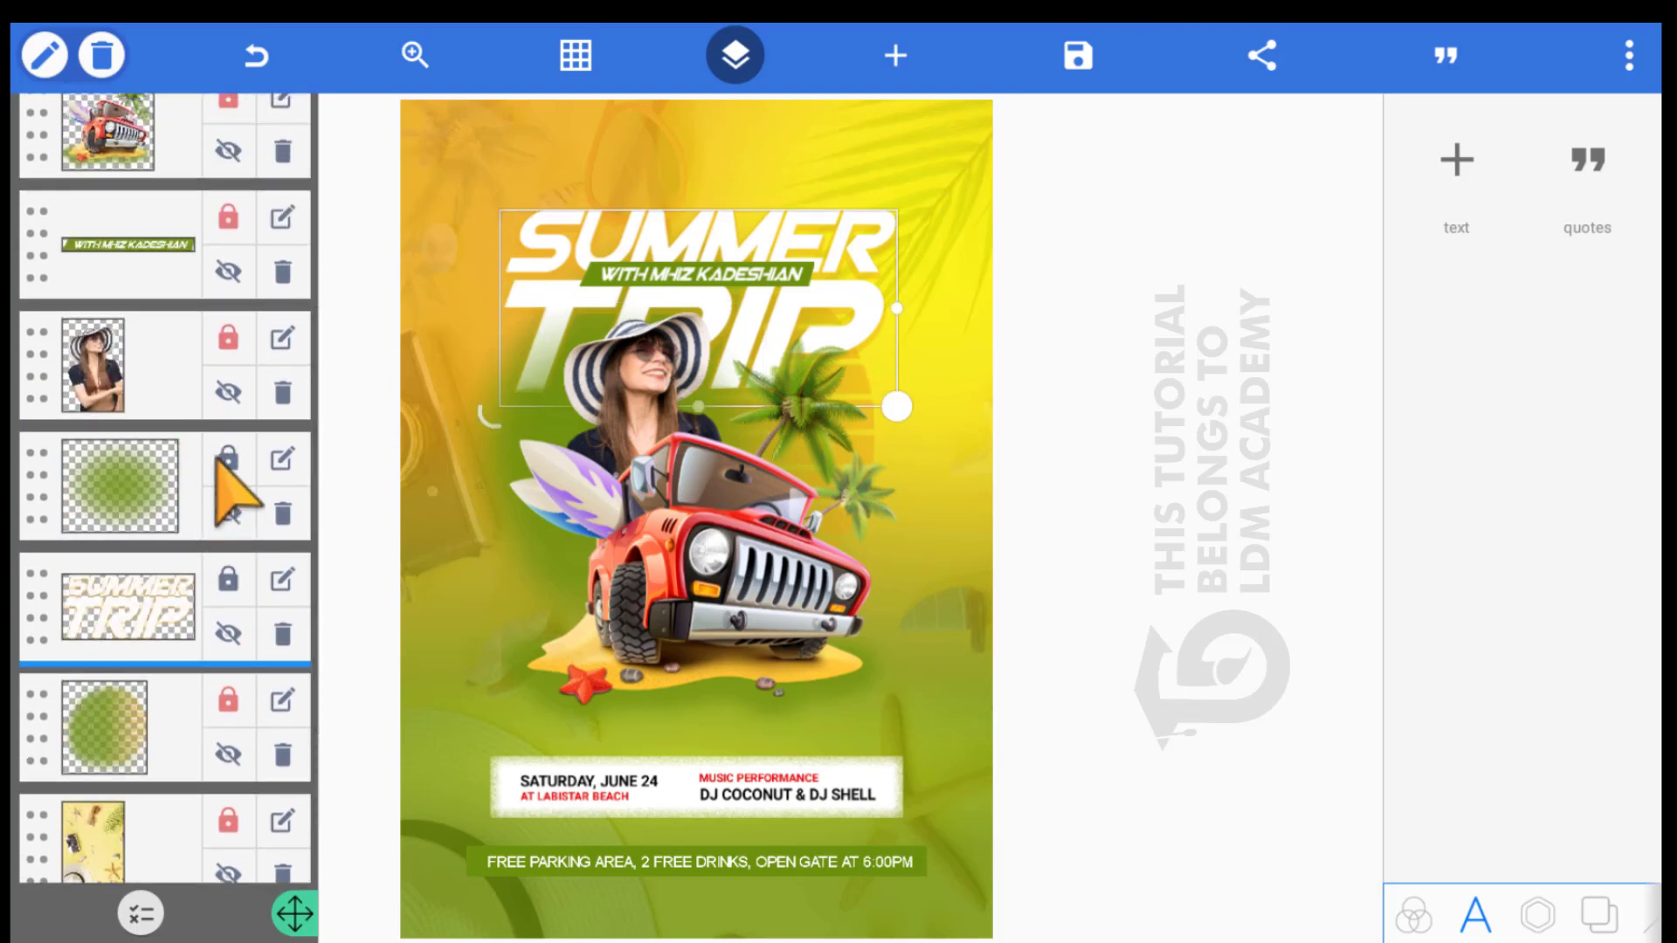
click(228, 458)
scroll(149, 393, up, 3)
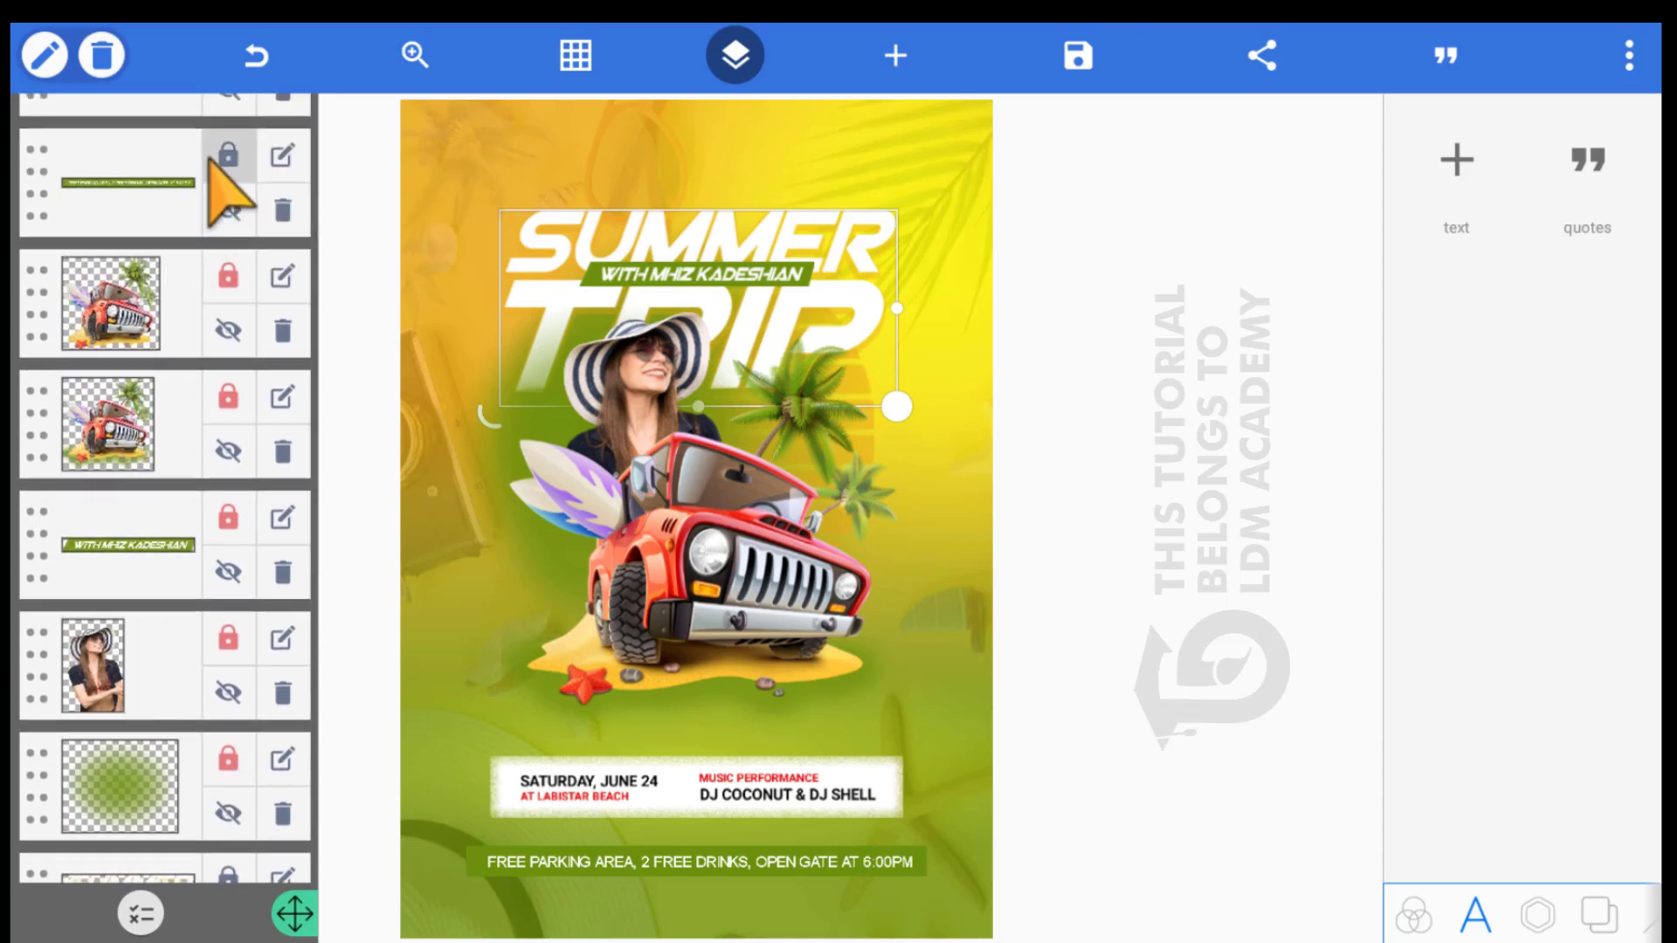
click(228, 157)
scroll(214, 193, up, 1)
click(228, 127)
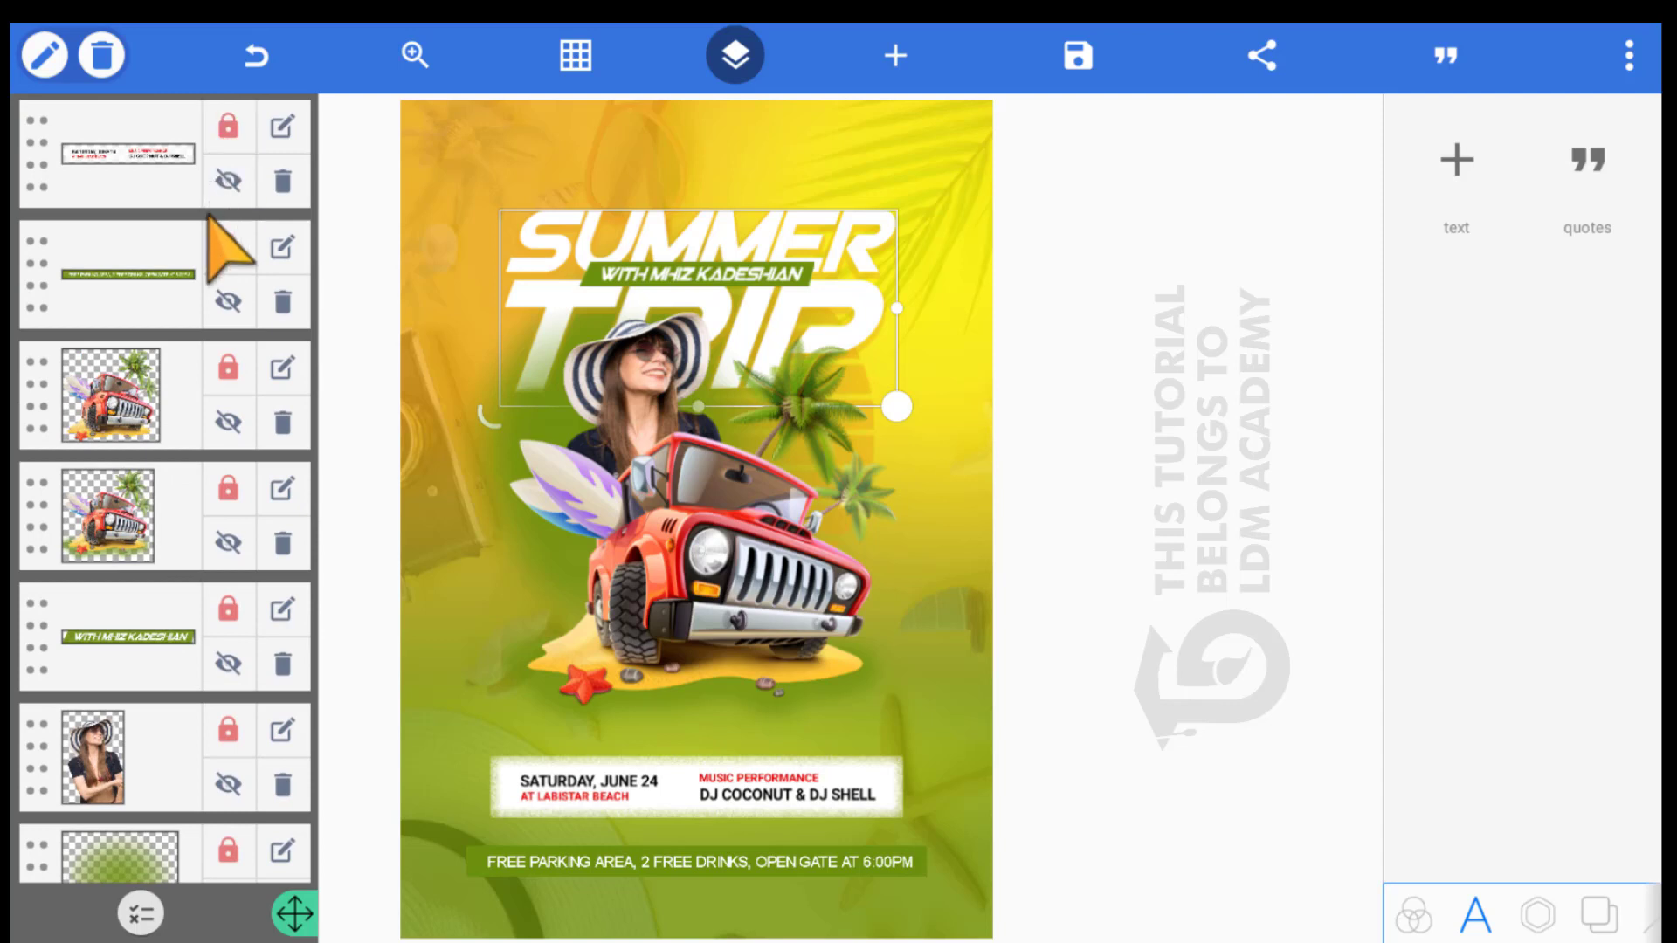
Open the SUMMER TRIP title in the eraser and fade the lower ends of the TRIP letters with a fully softened brush
scroll(229, 253, down, 5)
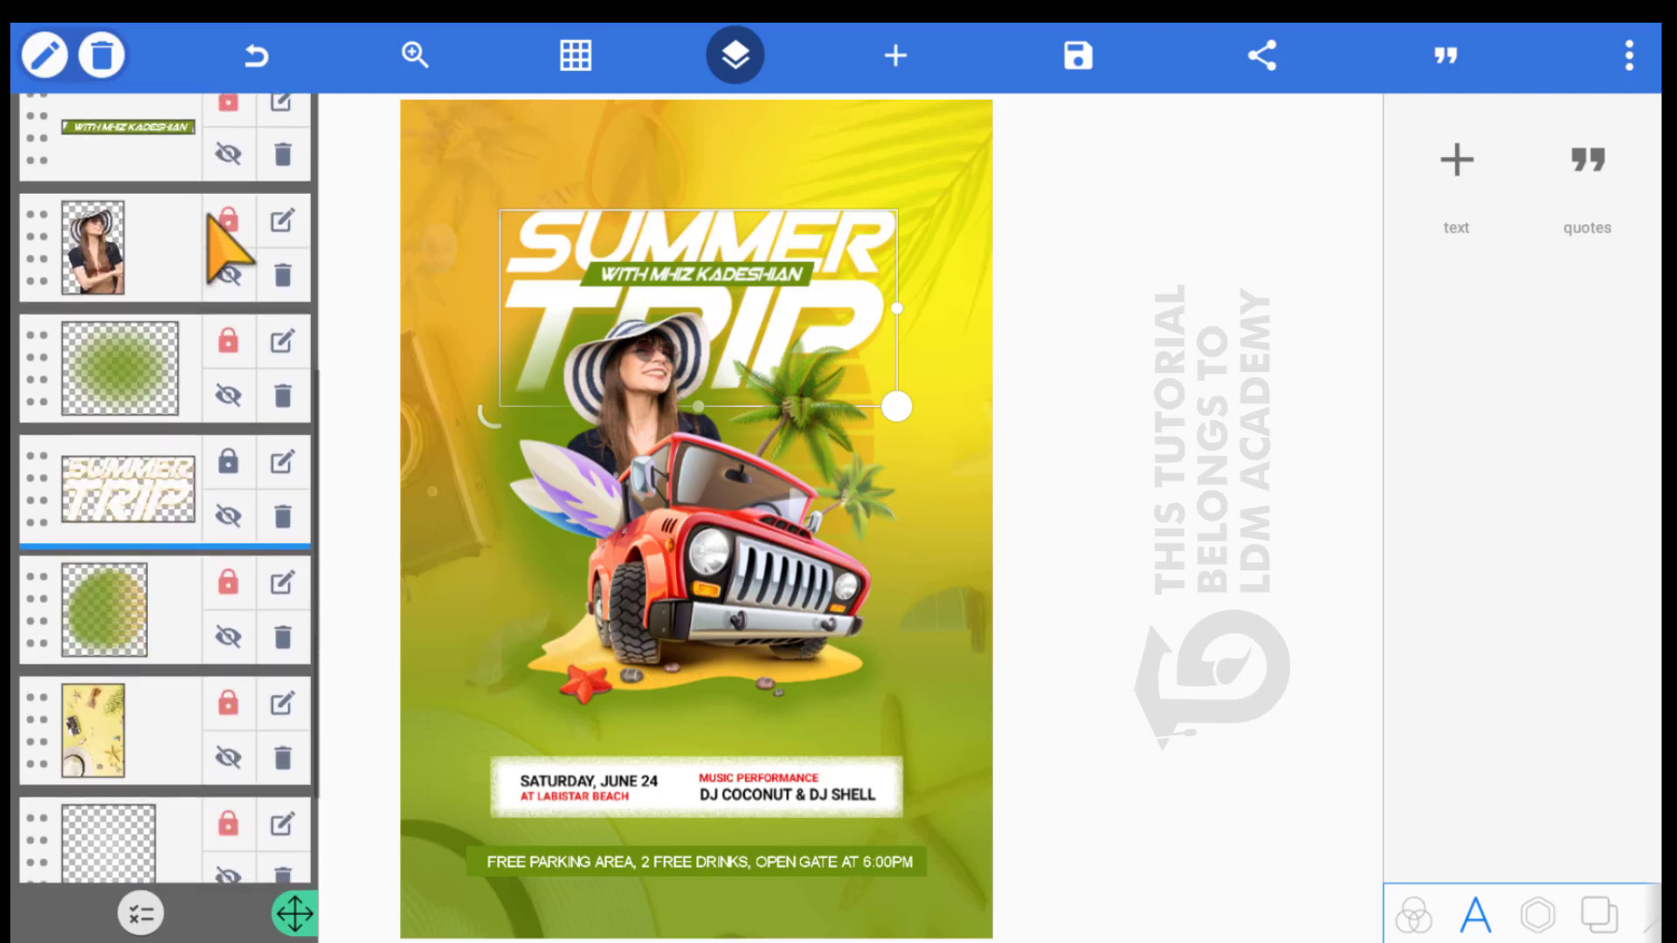
scroll(209, 215, down, 2)
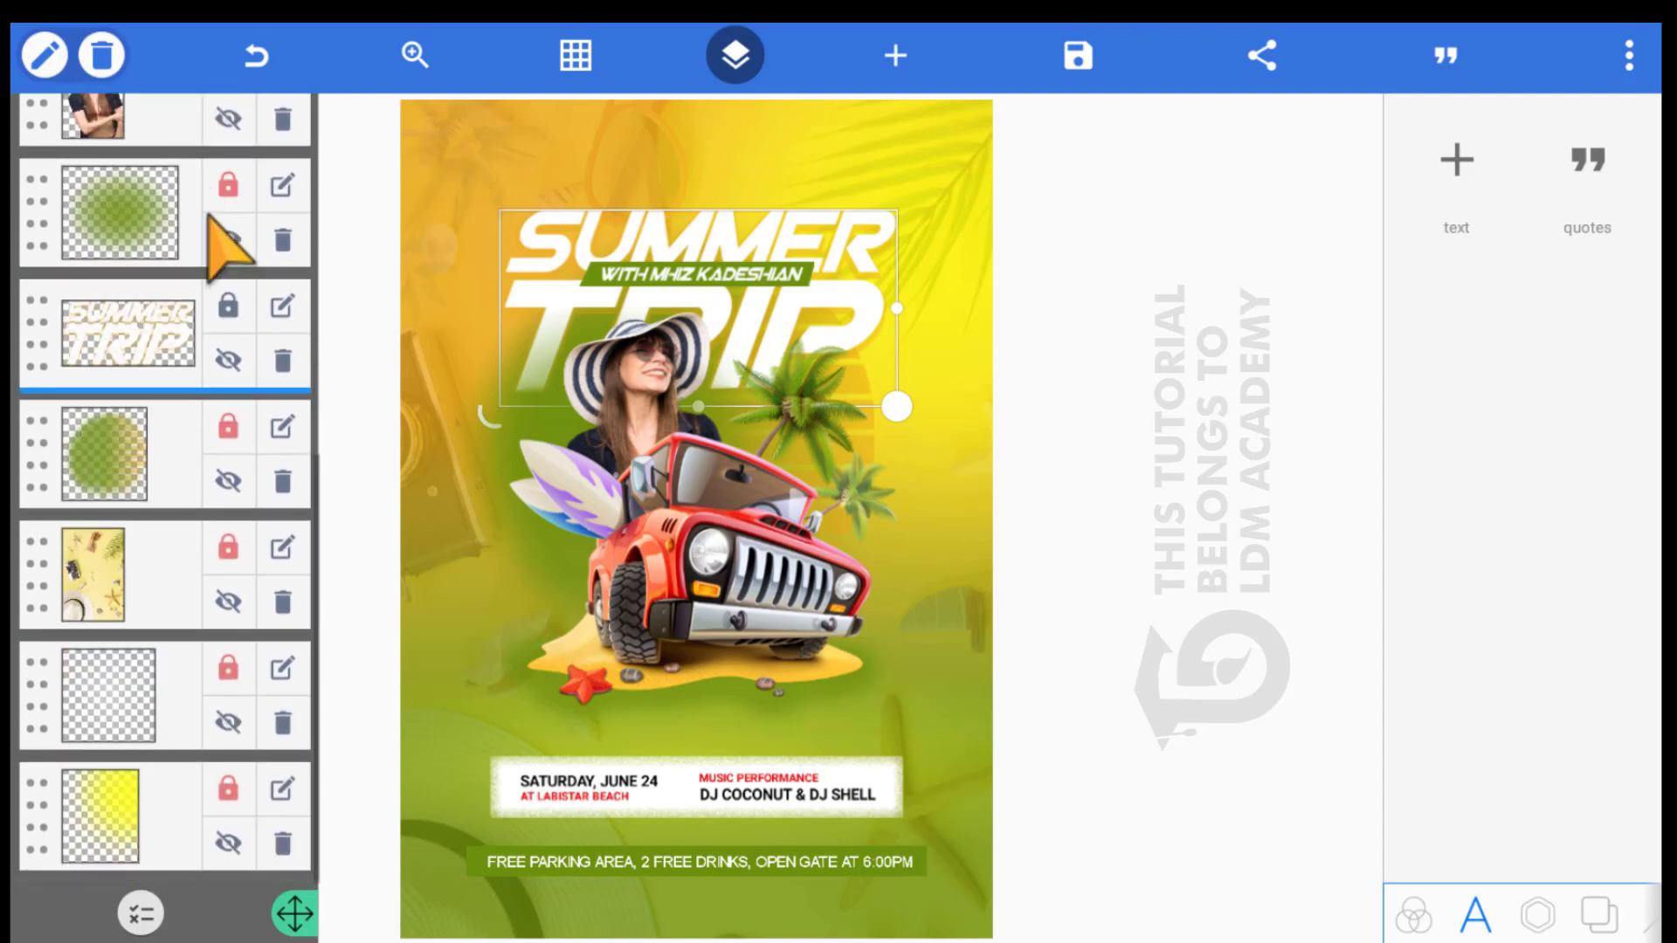
scroll(229, 249, up, 3)
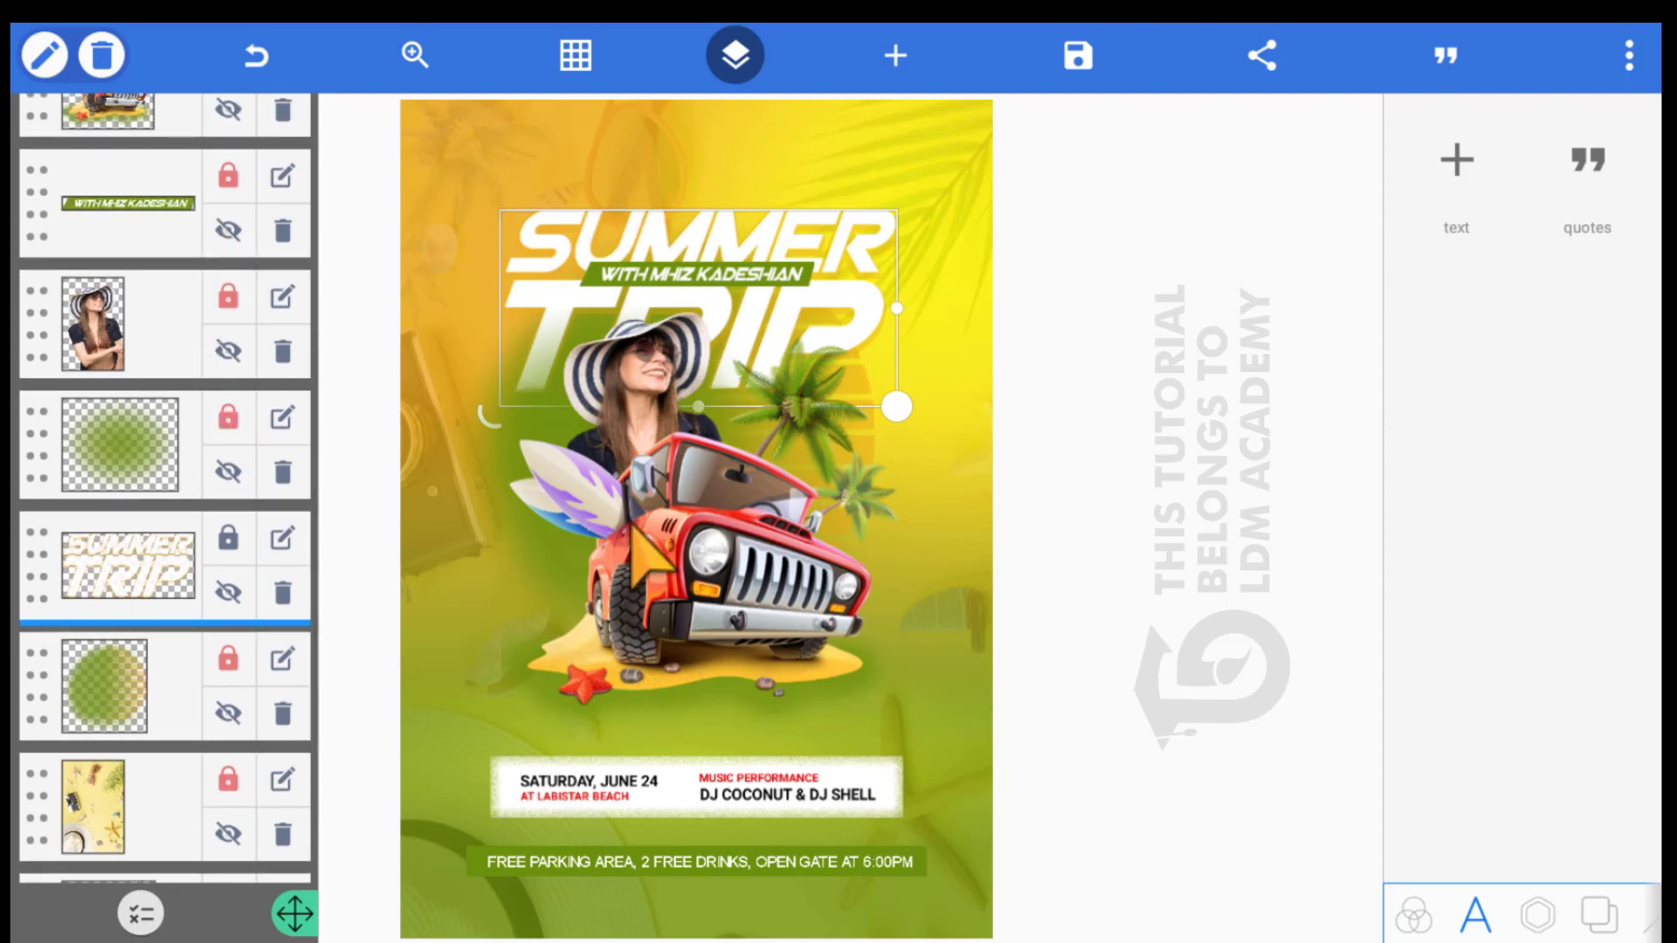
click(608, 507)
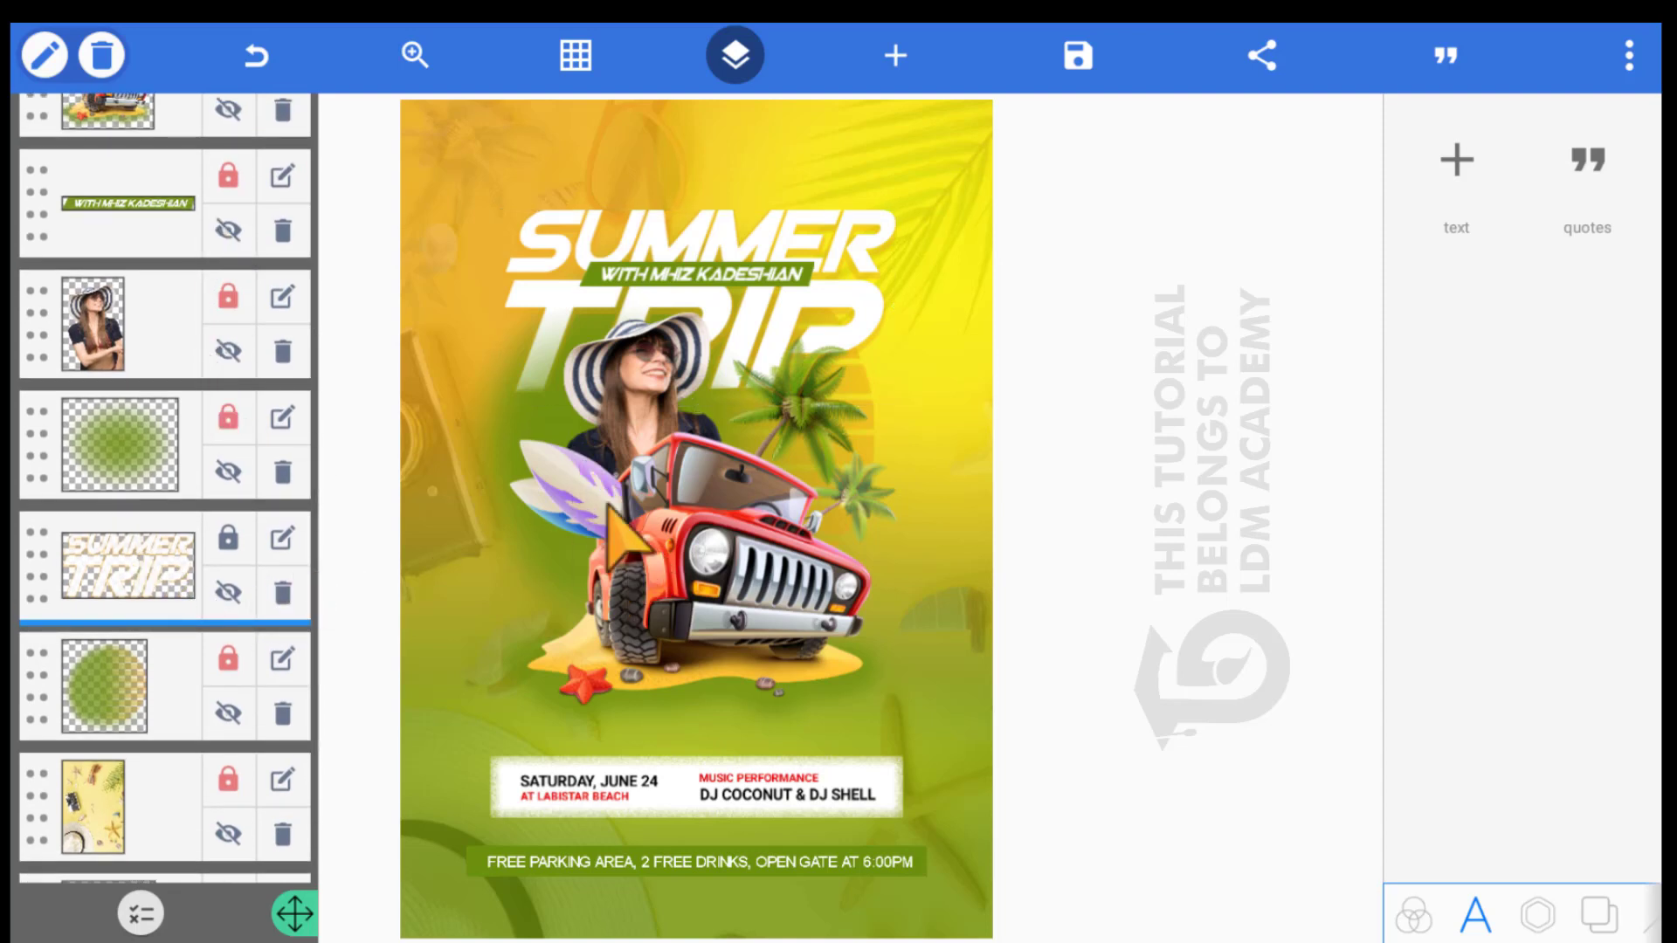
click(540, 350)
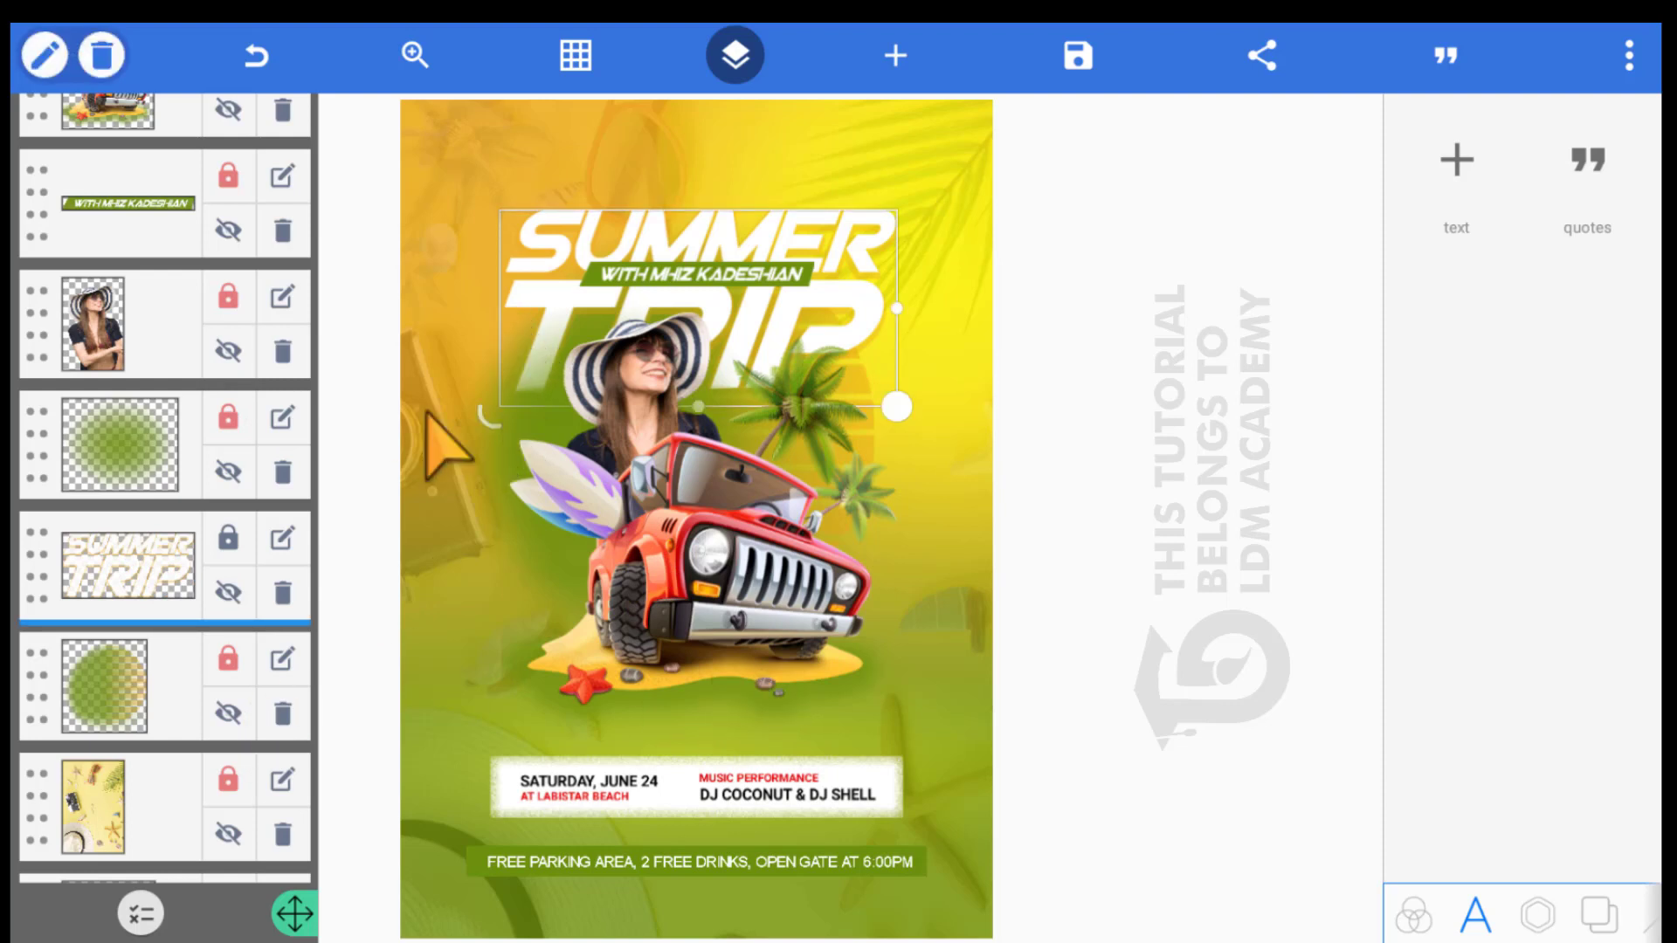
click(1538, 915)
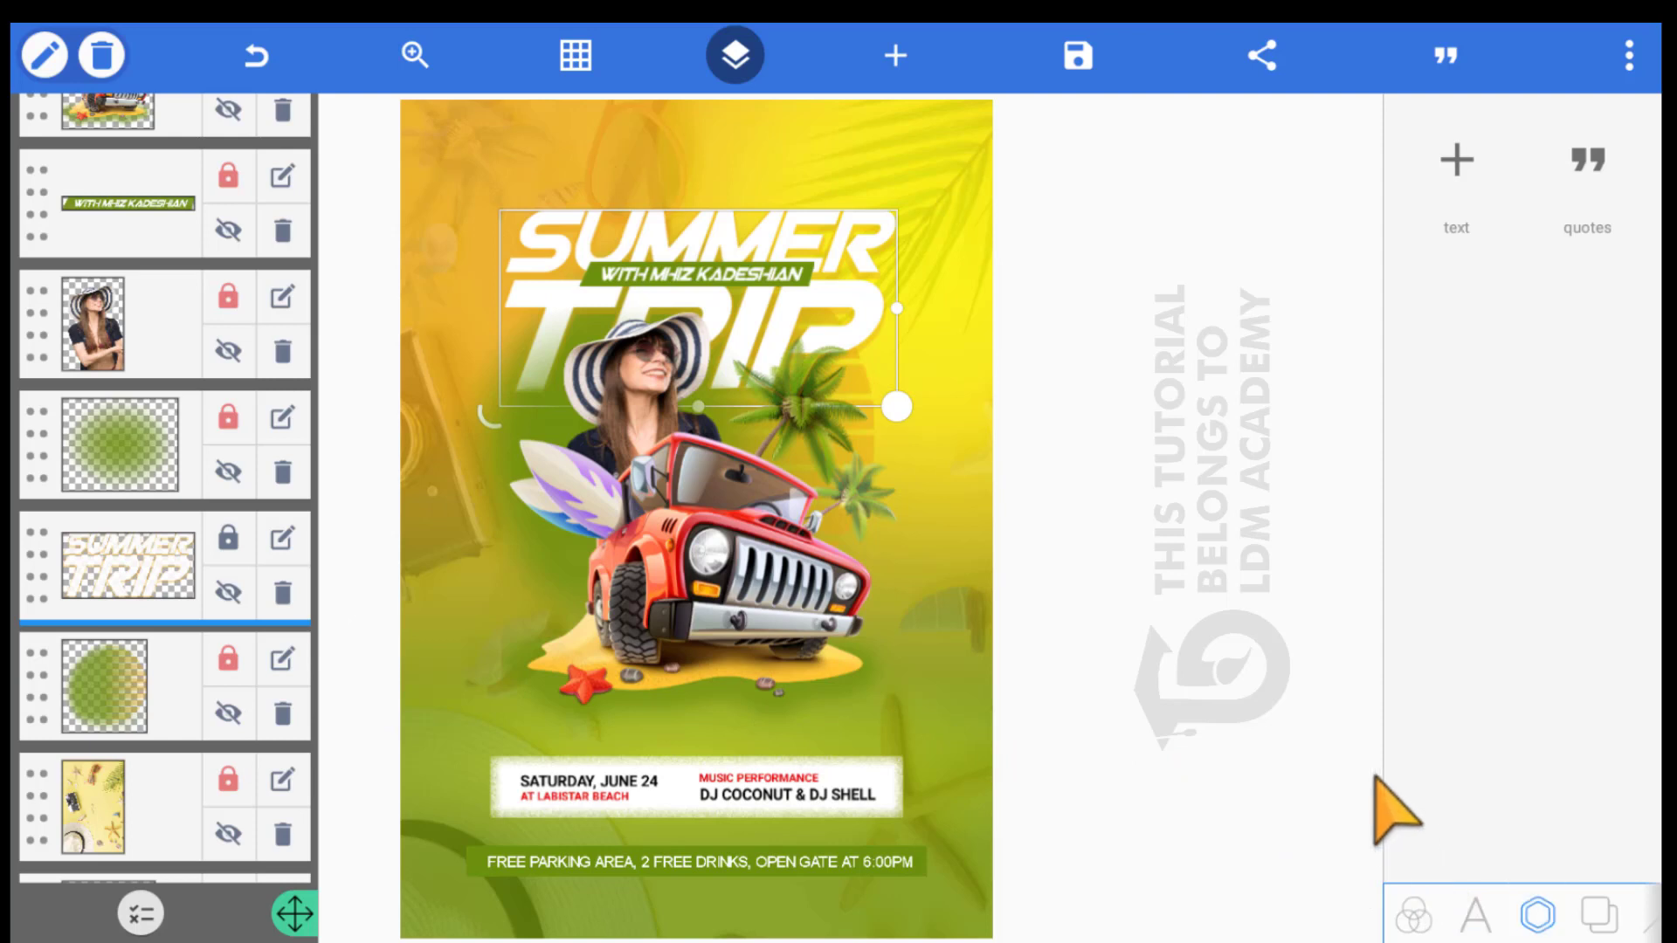
scroll(1397, 699, down, 4)
scroll(1414, 699, down, 4)
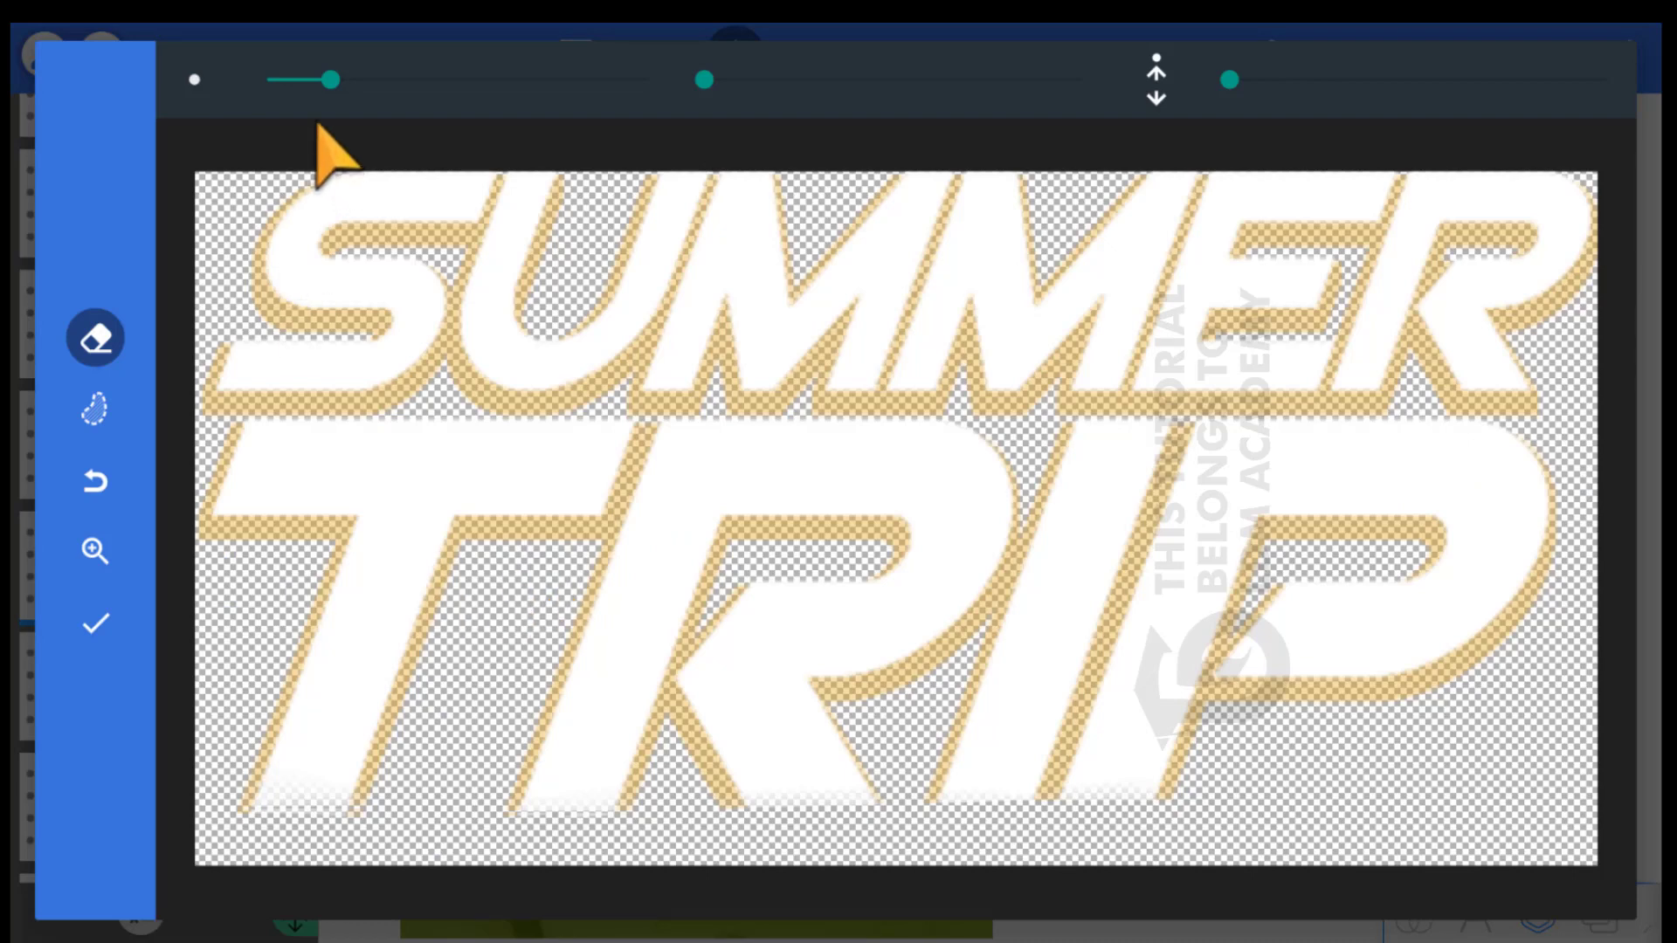
drag(289, 79, 199, 99)
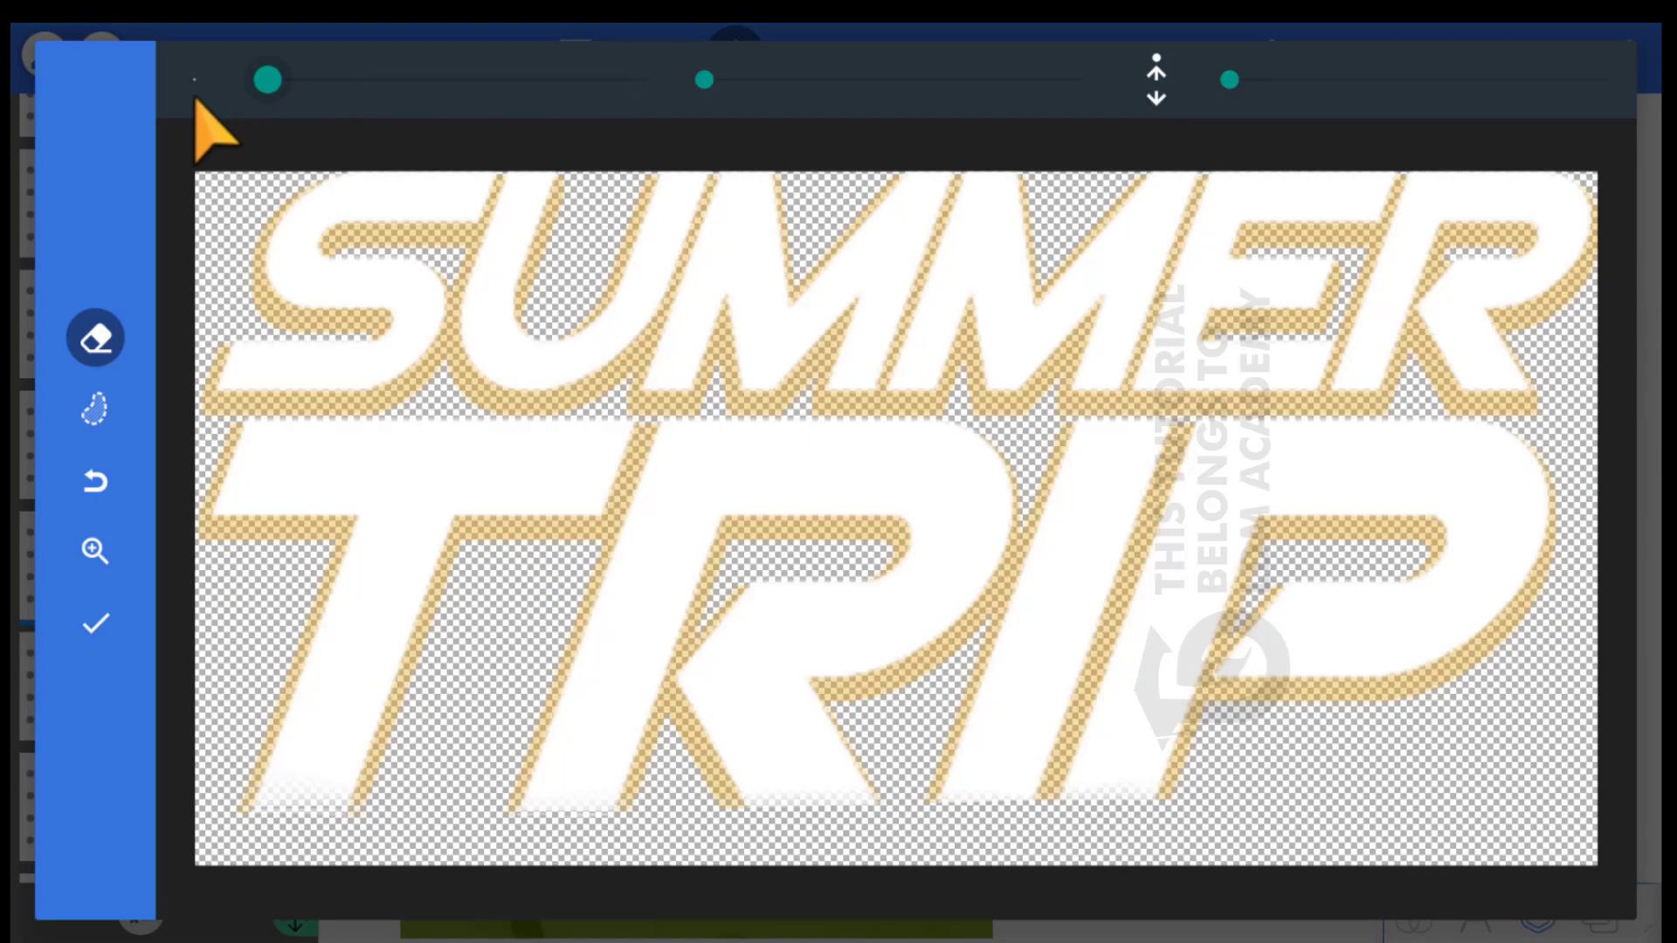
drag(704, 80, 1082, 100)
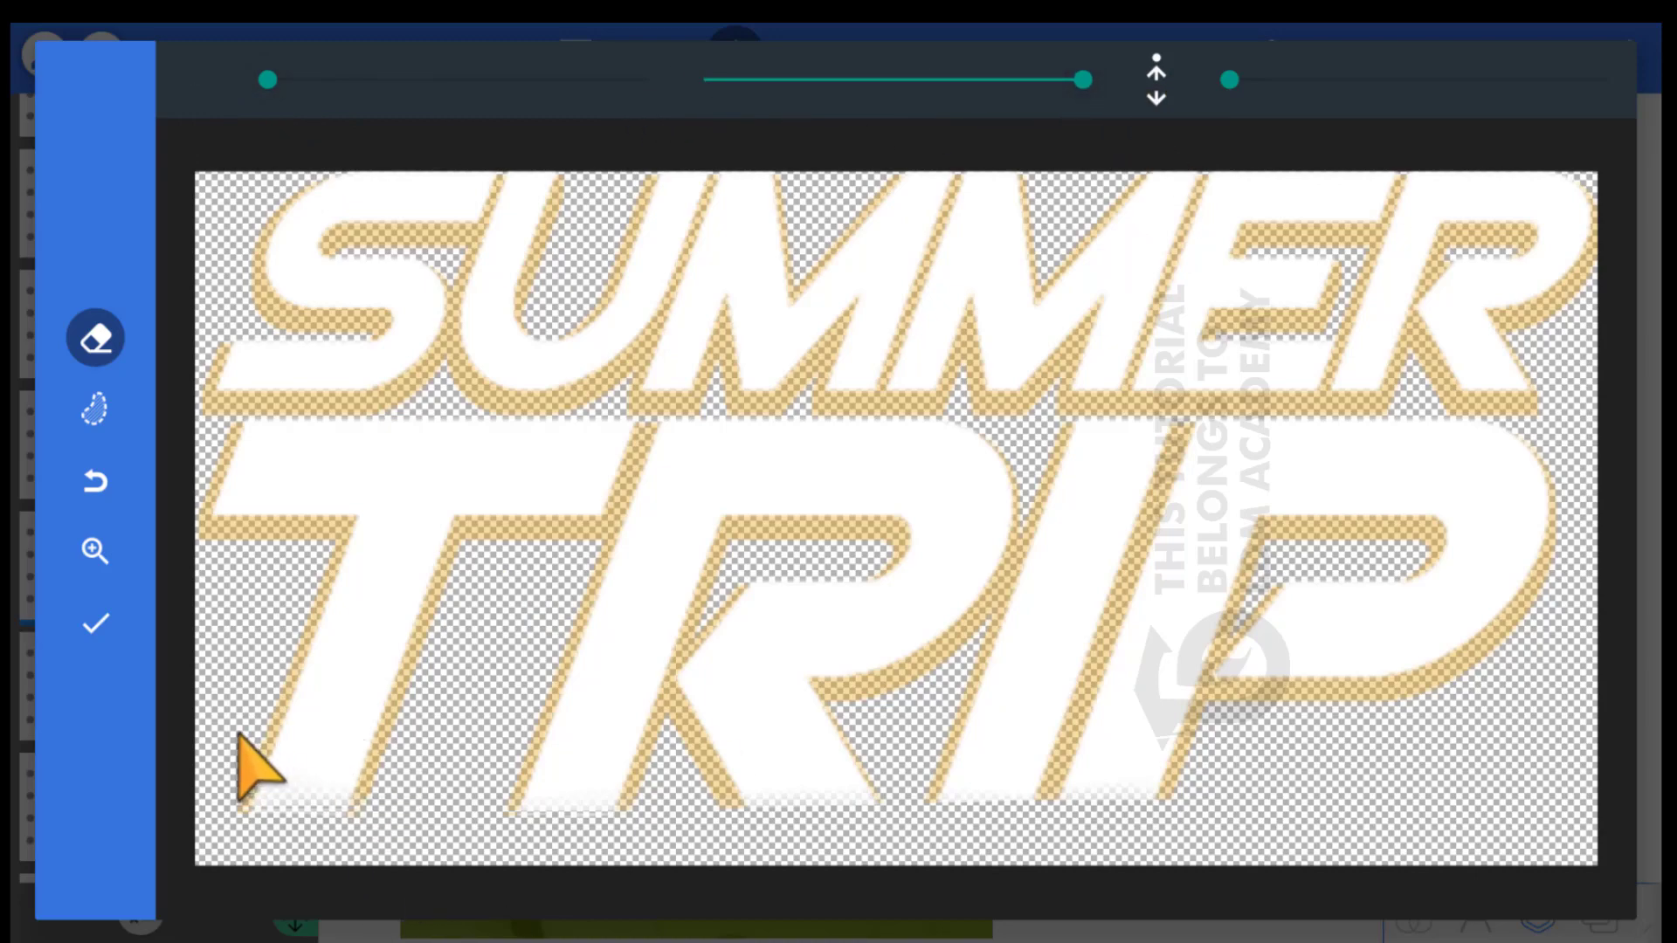
mouse_move(237, 733)
mouse_down()
mouse_move(623, 756)
mouse_move(179, 751)
mouse_move(795, 765)
mouse_move(883, 742)
mouse_move(991, 751)
mouse_move(1002, 729)
mouse_move(742, 749)
mouse_move(1124, 742)
mouse_move(750, 728)
mouse_move(1100, 710)
mouse_move(388, 719)
mouse_move(749, 740)
mouse_move(390, 735)
mouse_move(649, 740)
mouse_move(213, 762)
mouse_move(222, 738)
mouse_move(419, 738)
mouse_up()
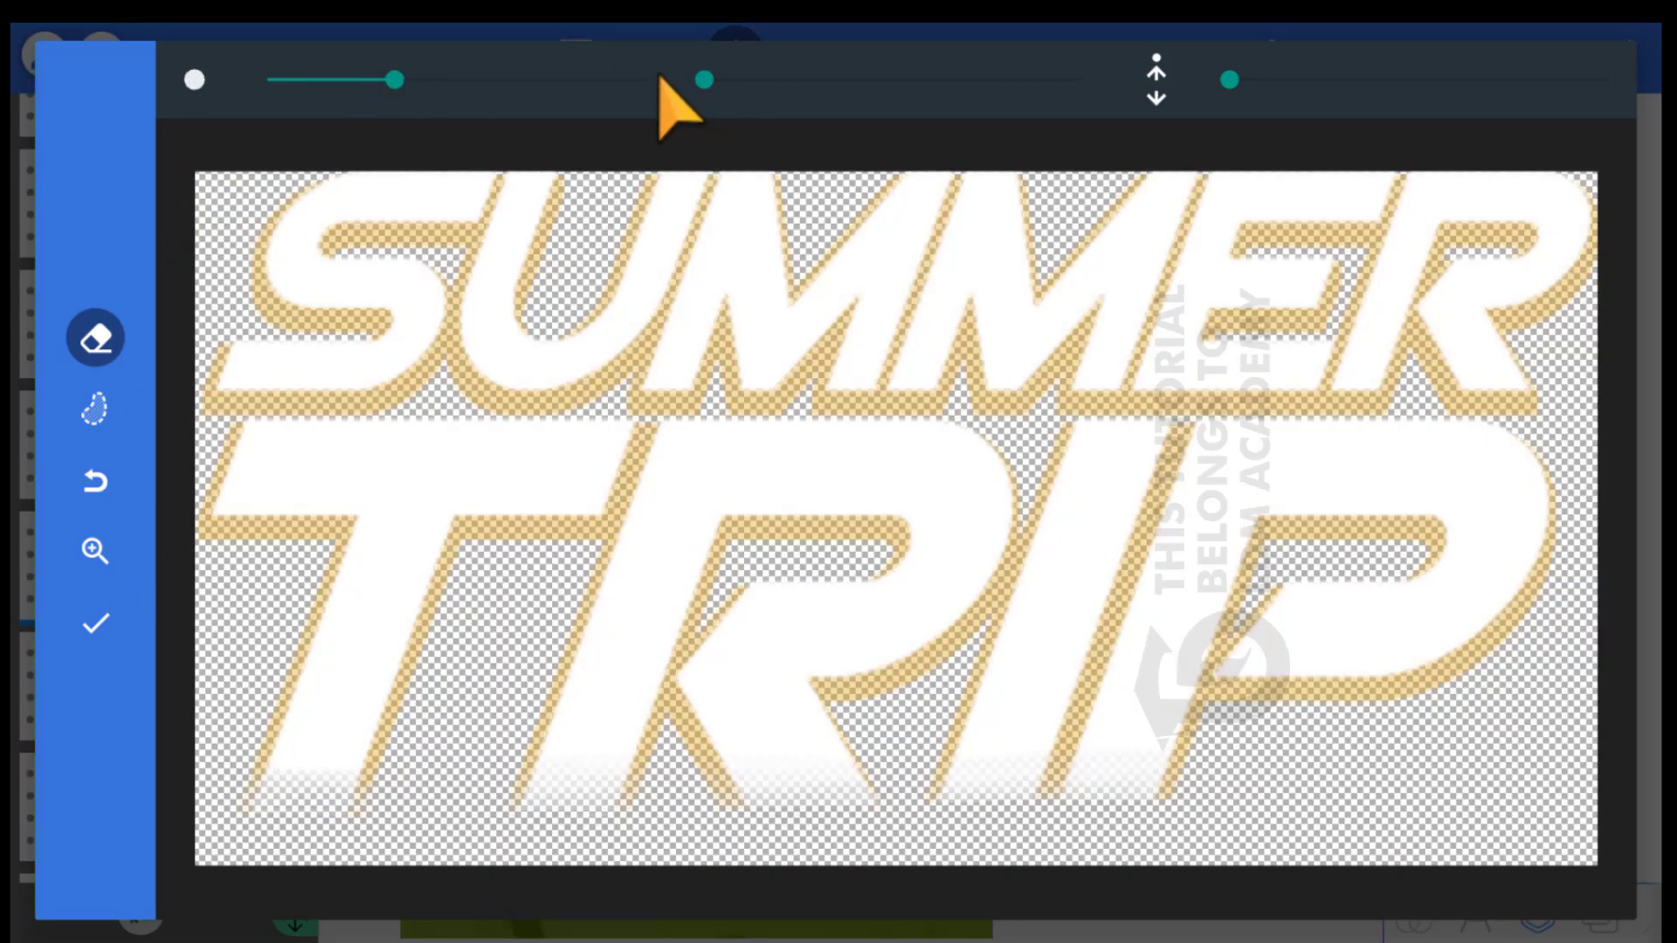
Erase more along the bottom of the TRIP letters with a medium-sized brush at maximum softness
drag(704, 80, 1083, 80)
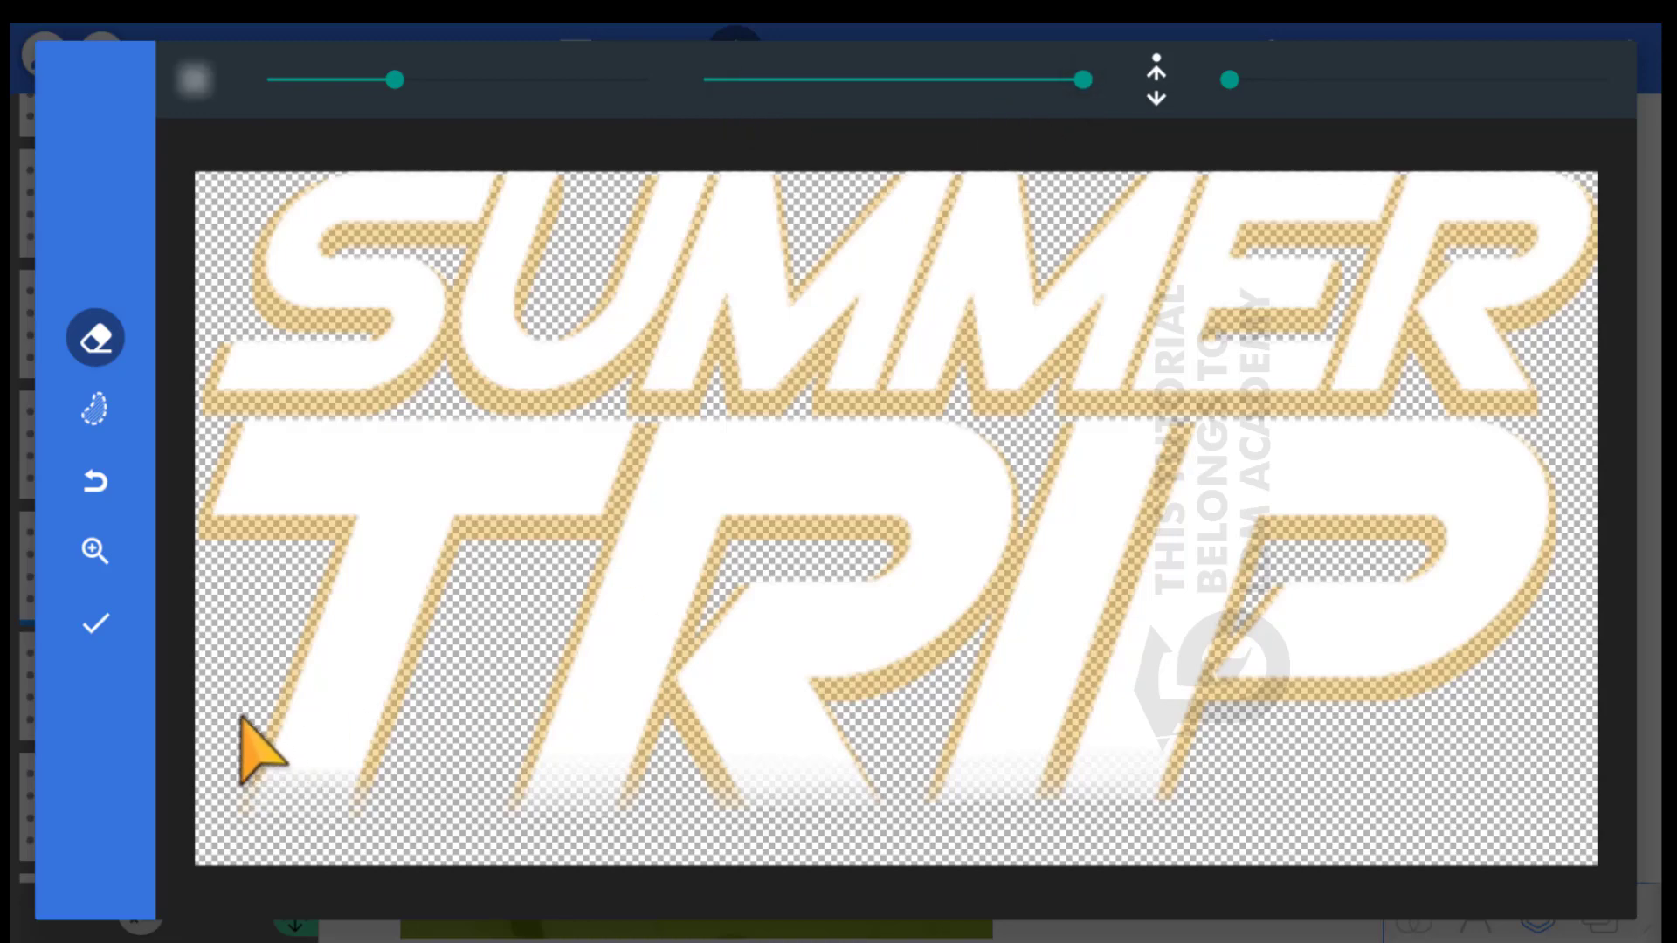
mouse_move(247, 760)
mouse_down()
mouse_move(325, 764)
mouse_move(277, 764)
mouse_move(226, 754)
mouse_move(458, 740)
mouse_move(223, 752)
mouse_move(934, 717)
mouse_move(1133, 719)
mouse_move(1231, 739)
mouse_move(1119, 777)
mouse_move(534, 781)
mouse_move(0, 744)
mouse_up()
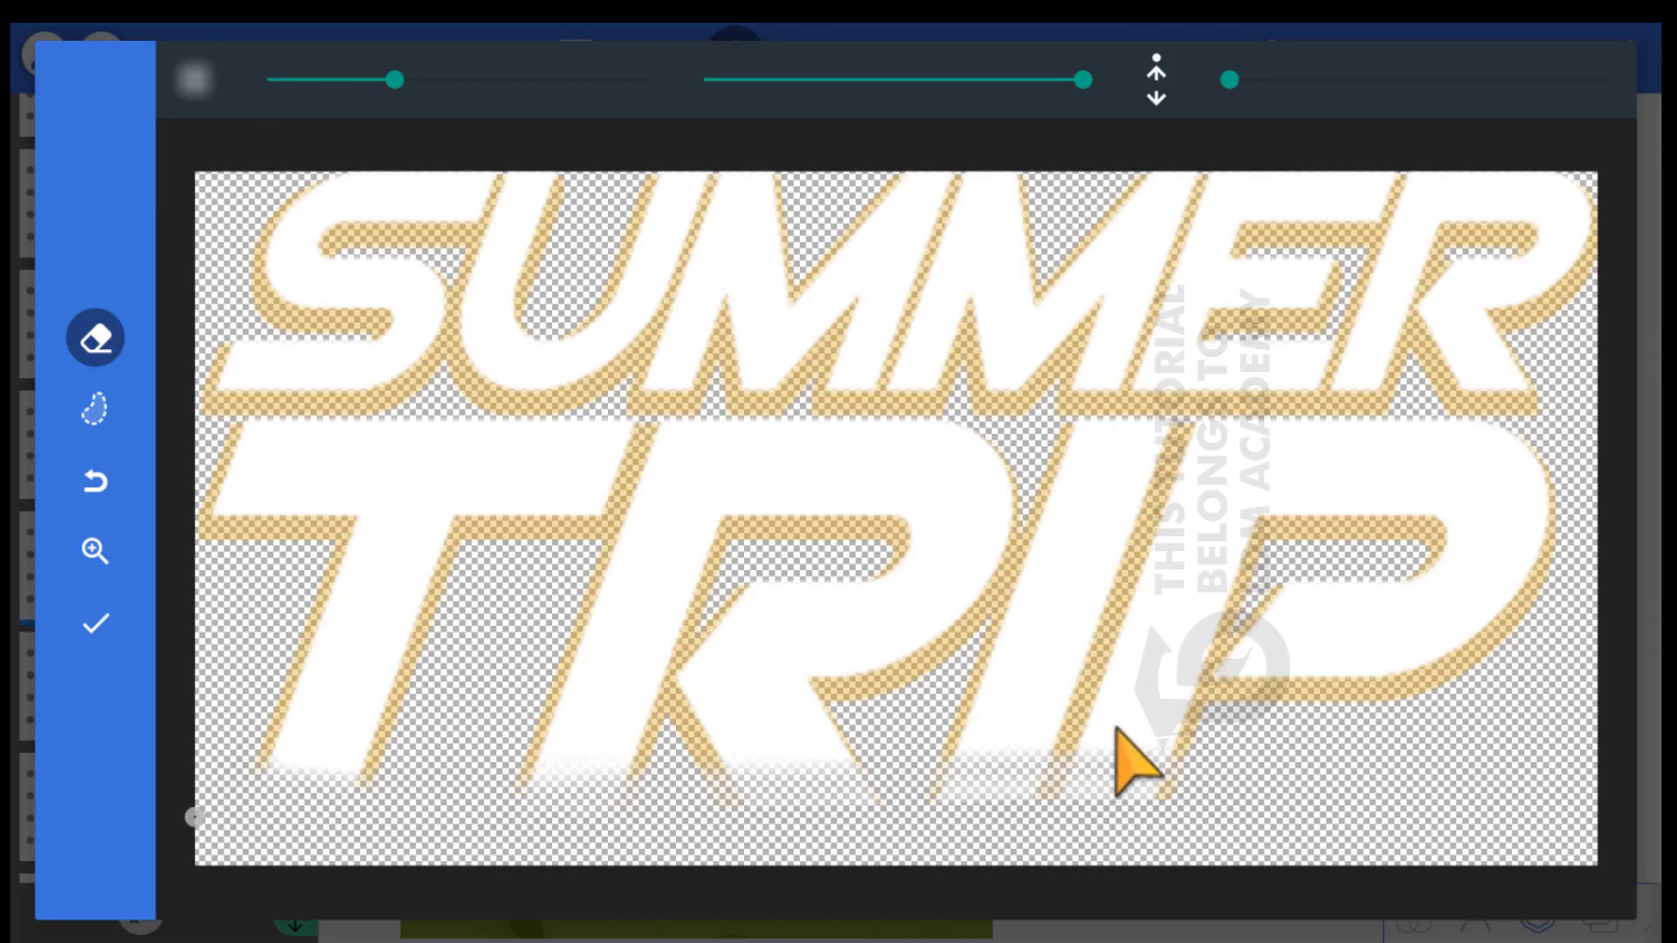
mouse_move(874, 767)
mouse_down()
mouse_move(1119, 741)
mouse_move(853, 766)
mouse_move(205, 778)
mouse_up()
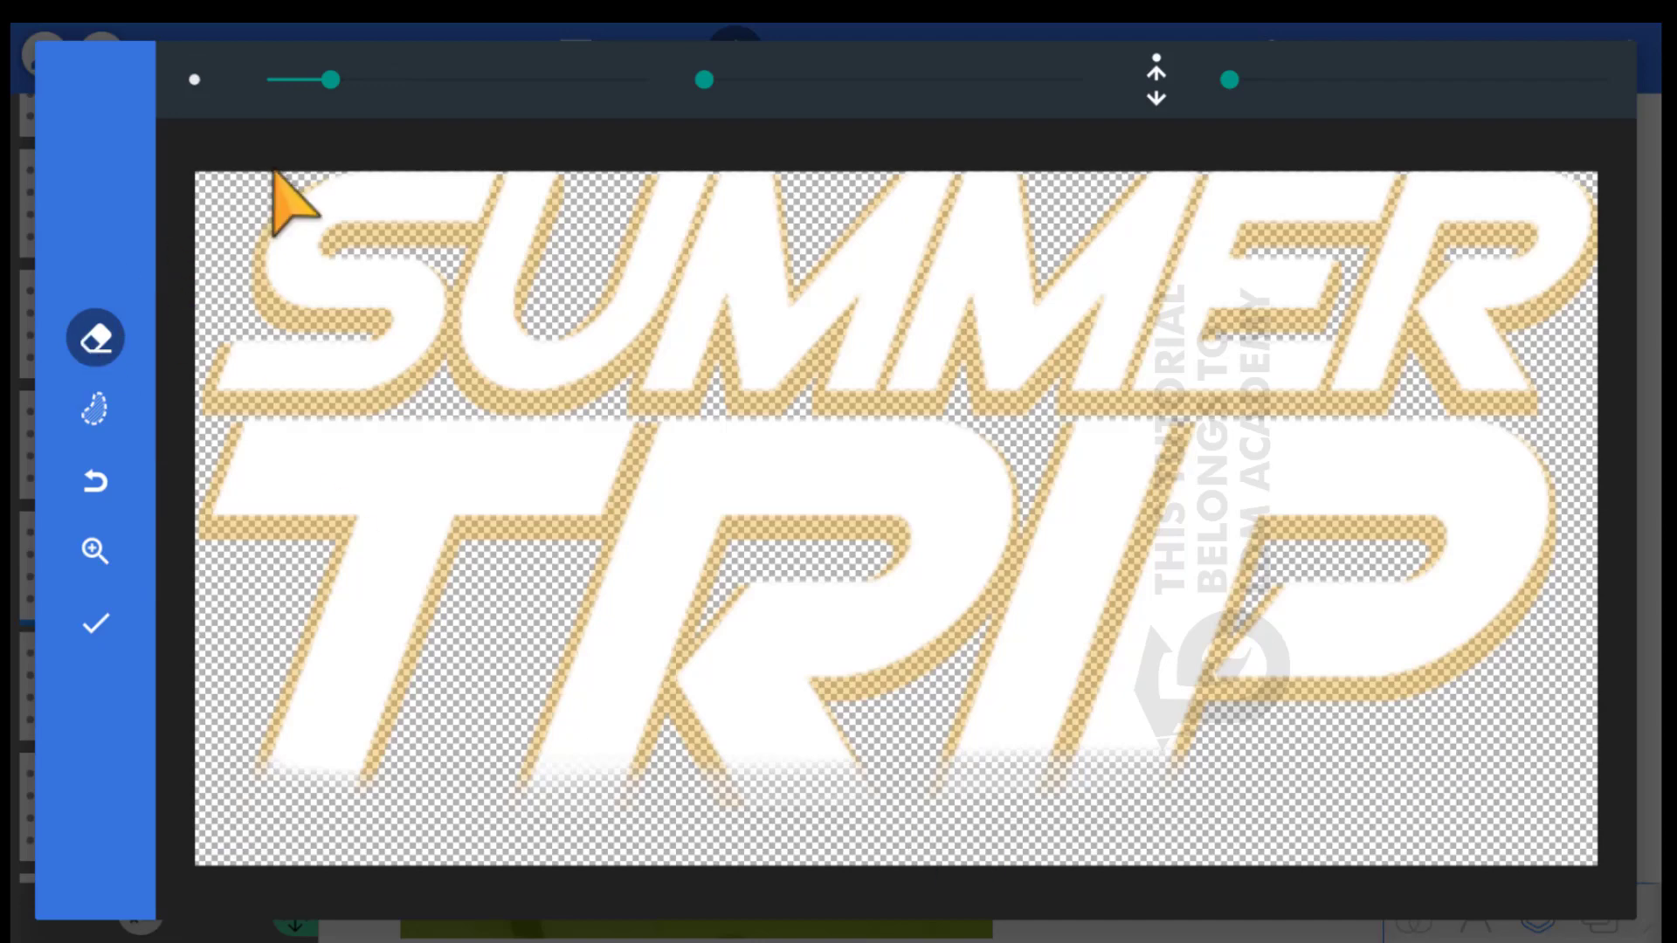
Enlarge the eraser brush with maximum softness, fade the bottom edge of TRIP once more and apply the erasing to the title
drag(299, 81, 489, 77)
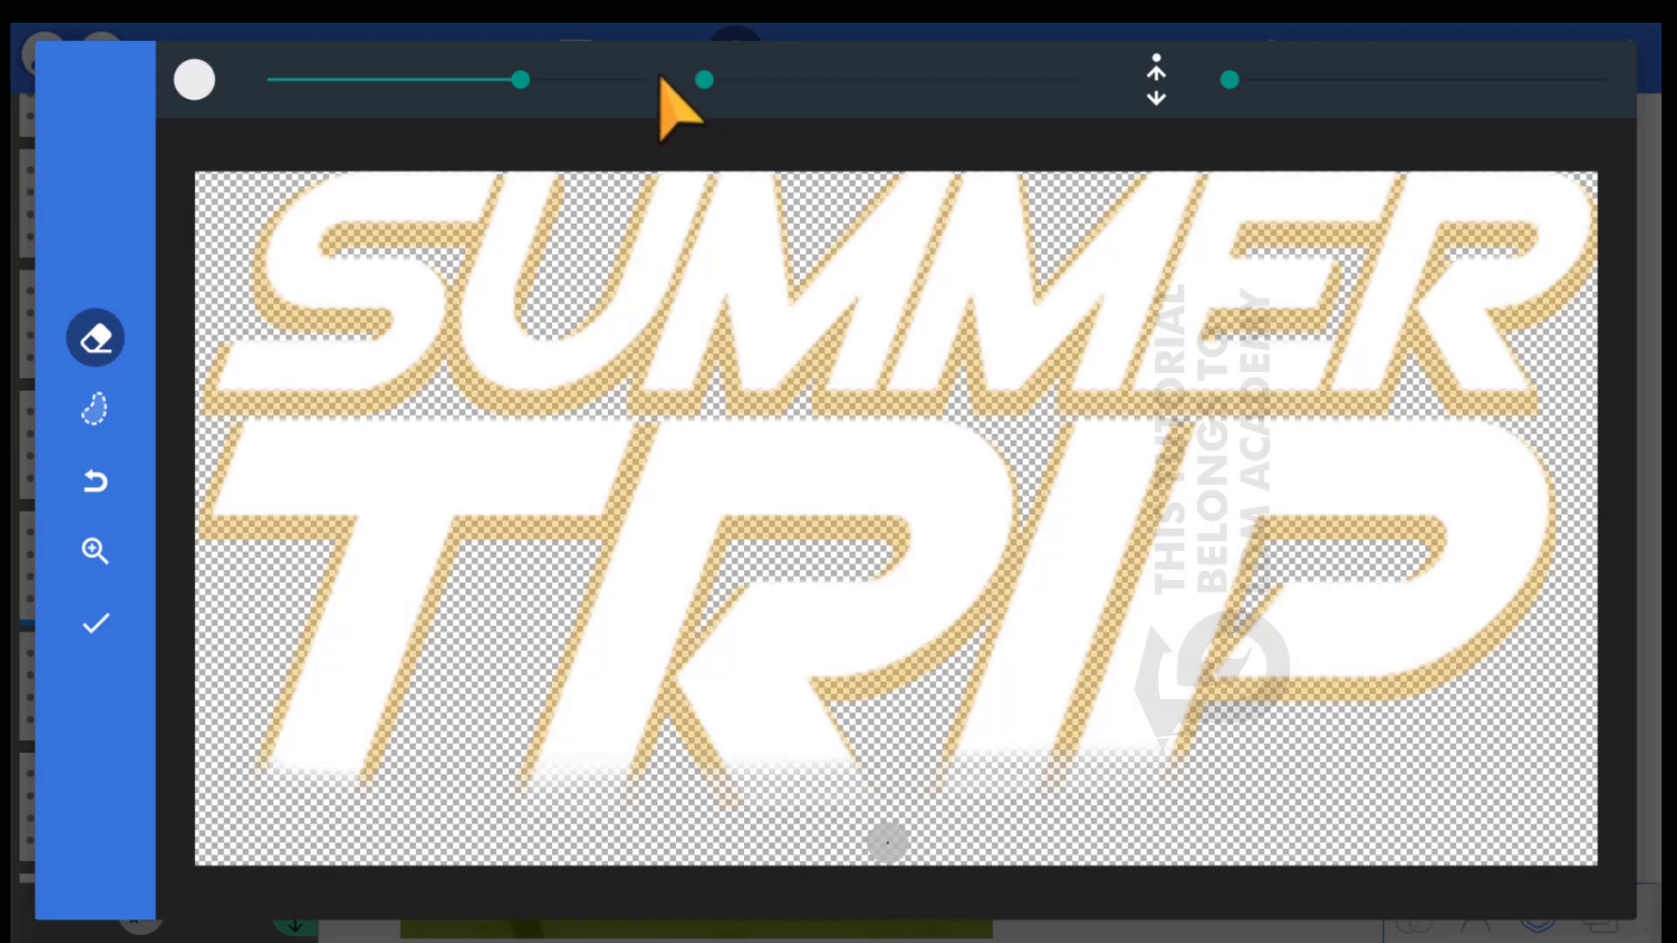
drag(698, 83, 1067, 105)
mouse_move(1056, 797)
mouse_down()
mouse_move(1049, 754)
mouse_move(935, 753)
mouse_move(1149, 733)
mouse_move(880, 743)
mouse_move(1168, 754)
mouse_move(868, 786)
mouse_move(173, 800)
mouse_move(716, 801)
mouse_move(1217, 758)
mouse_move(1113, 786)
mouse_move(870, 794)
mouse_move(300, 763)
mouse_move(194, 817)
mouse_up()
click(83, 589)
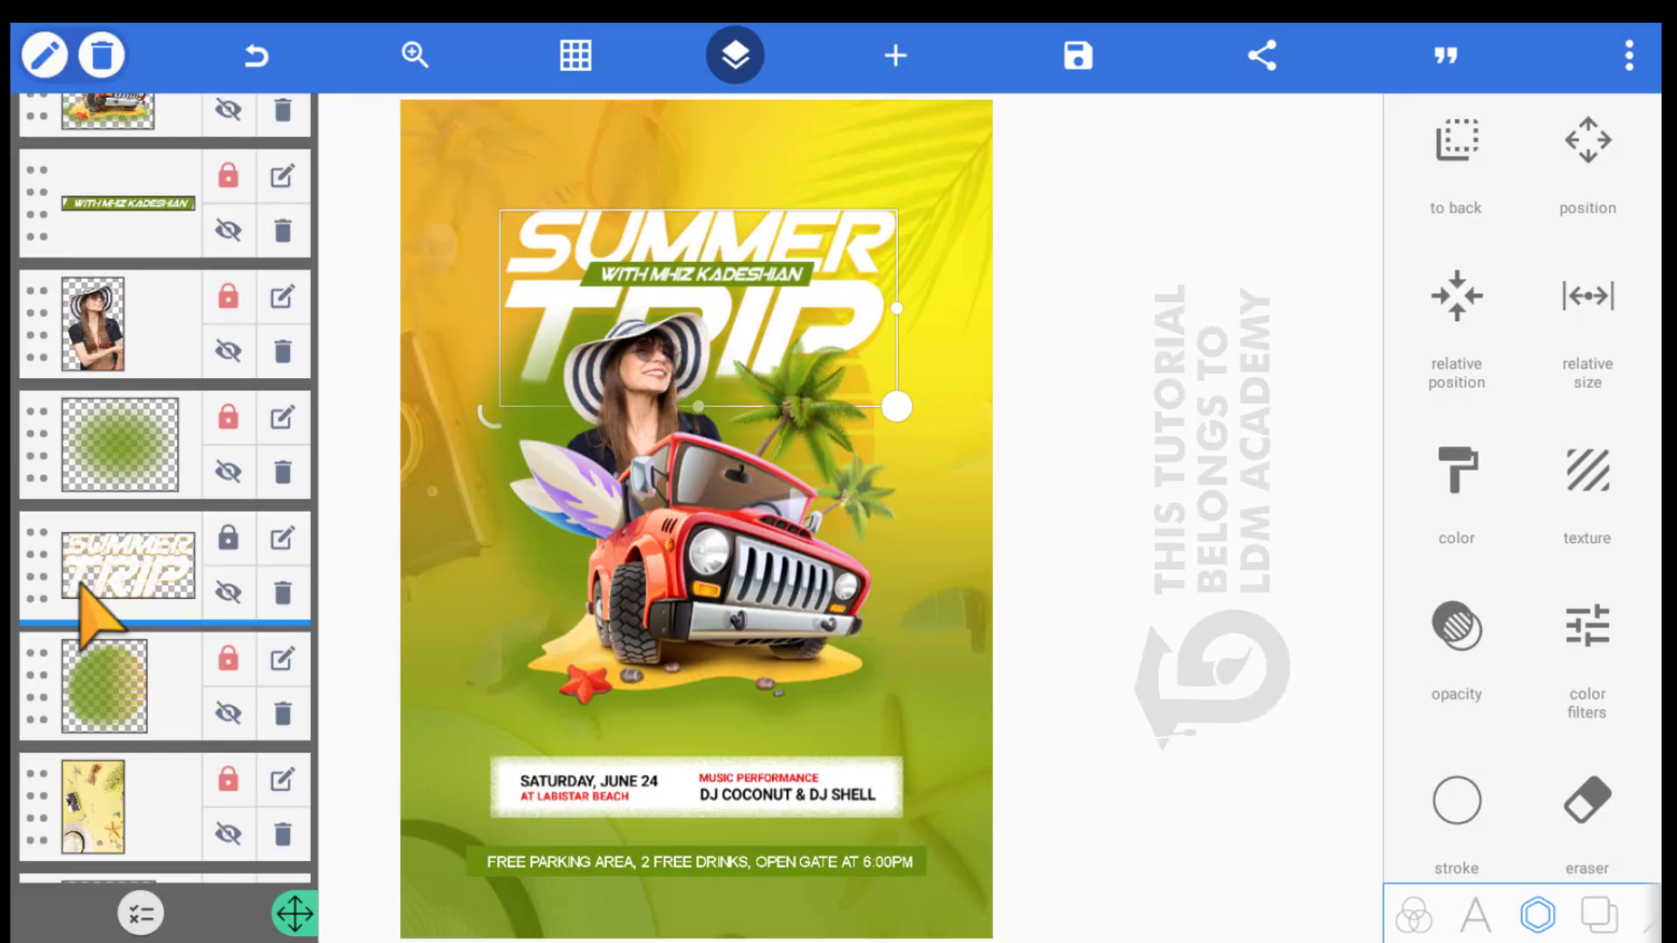
click(753, 477)
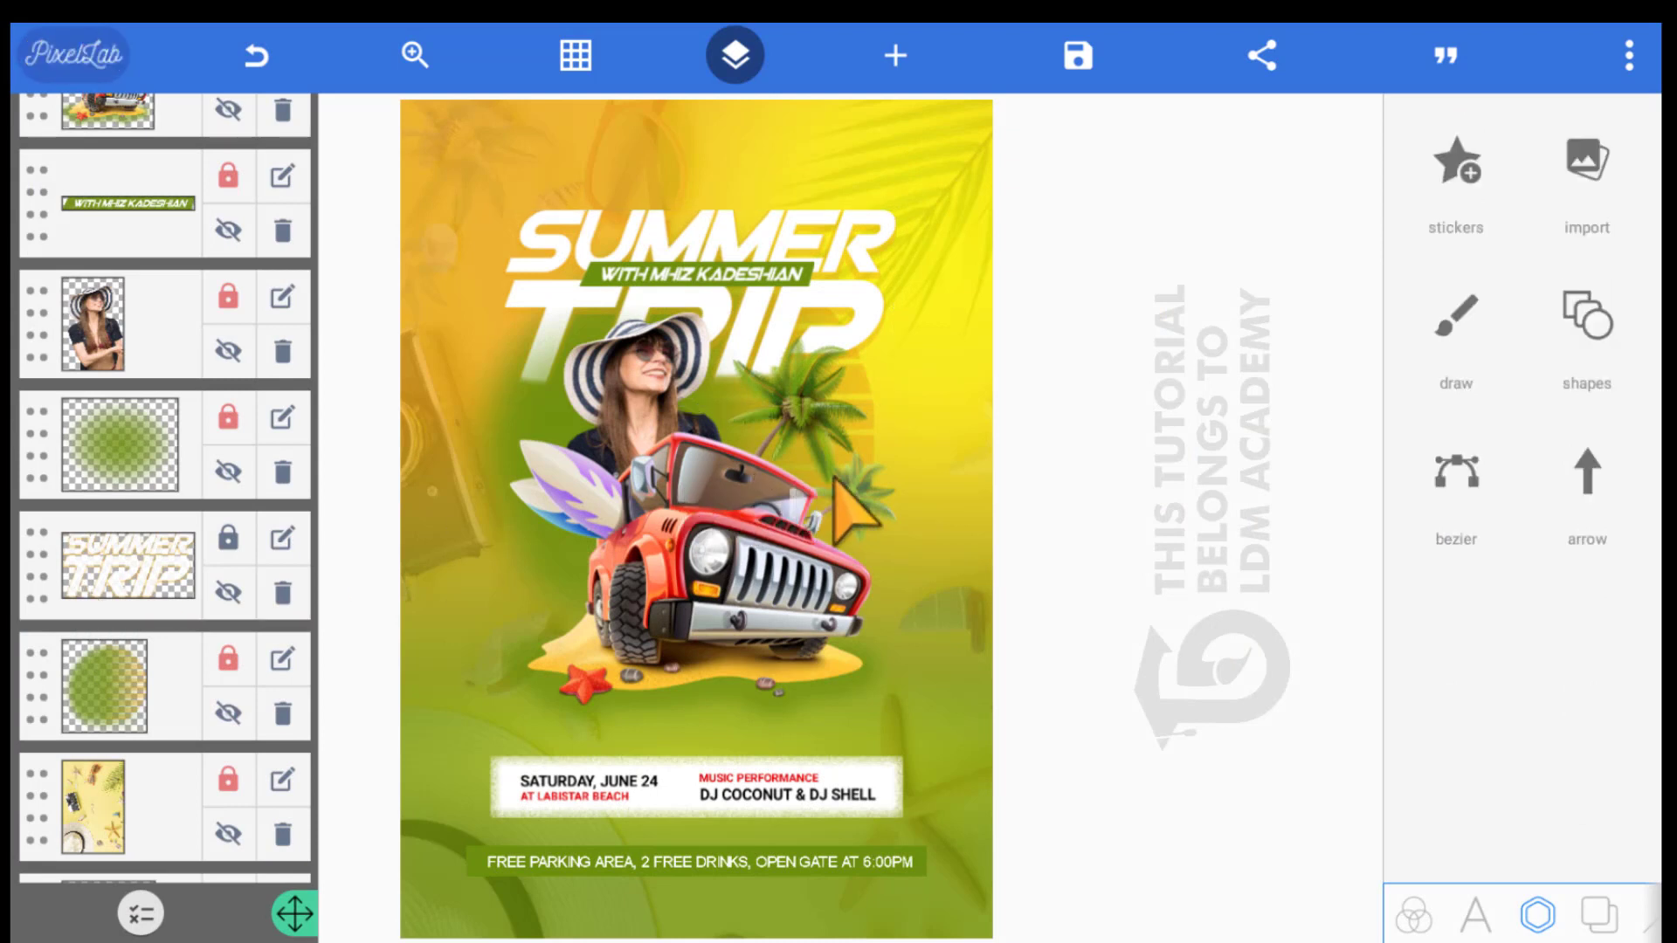